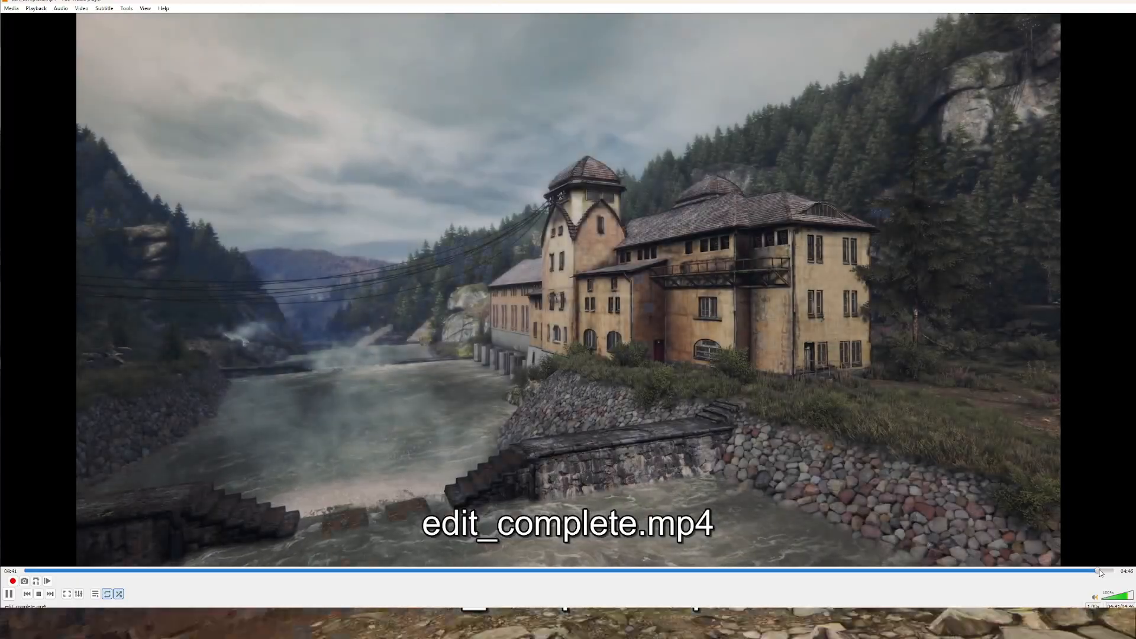
# Jump to the closing scenes of edit_complete.mp4 and Ethan_carter_complete_maybe.mp4, and pause on the "The End" title
pyautogui.click(1100, 570)
pyautogui.press('space')
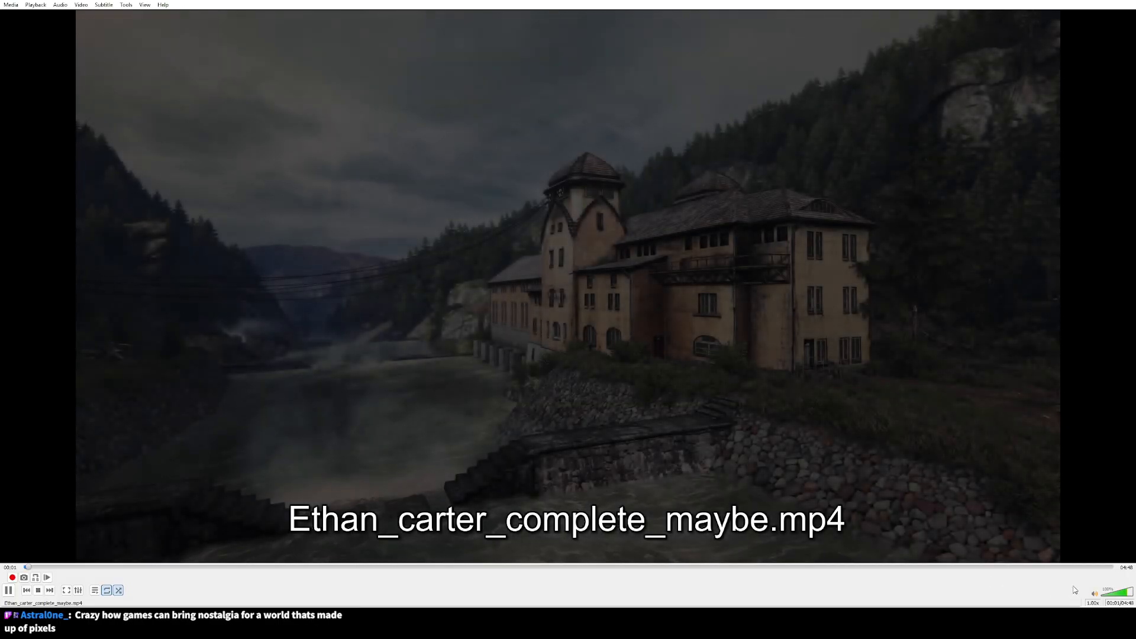
pyautogui.click(1101, 567)
pyautogui.click(1085, 567)
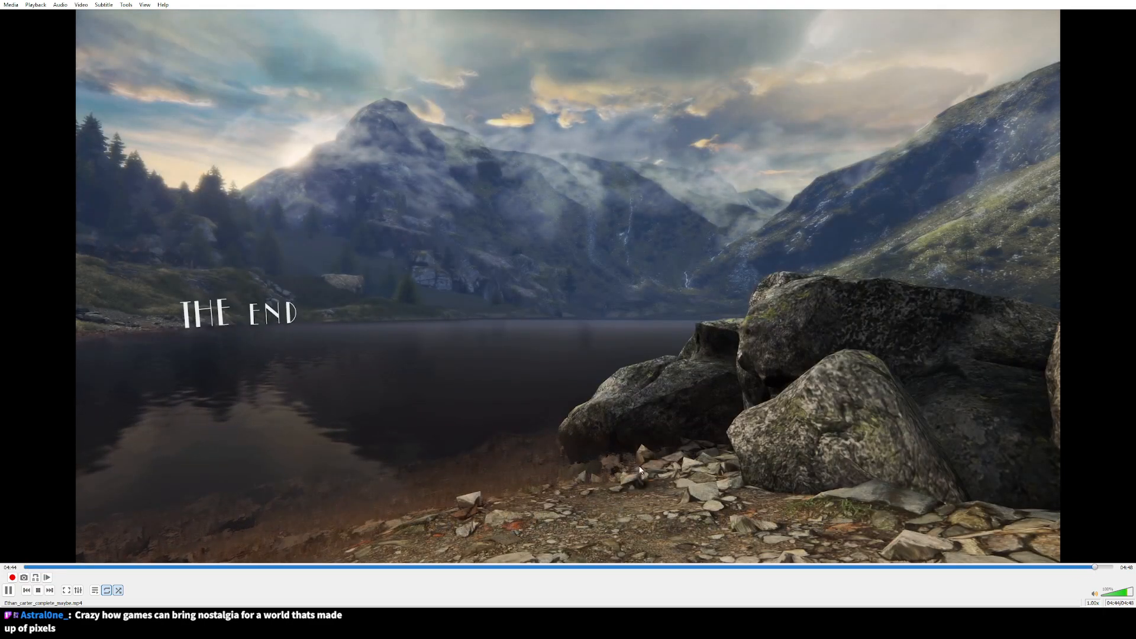
pyautogui.click(12, 591)
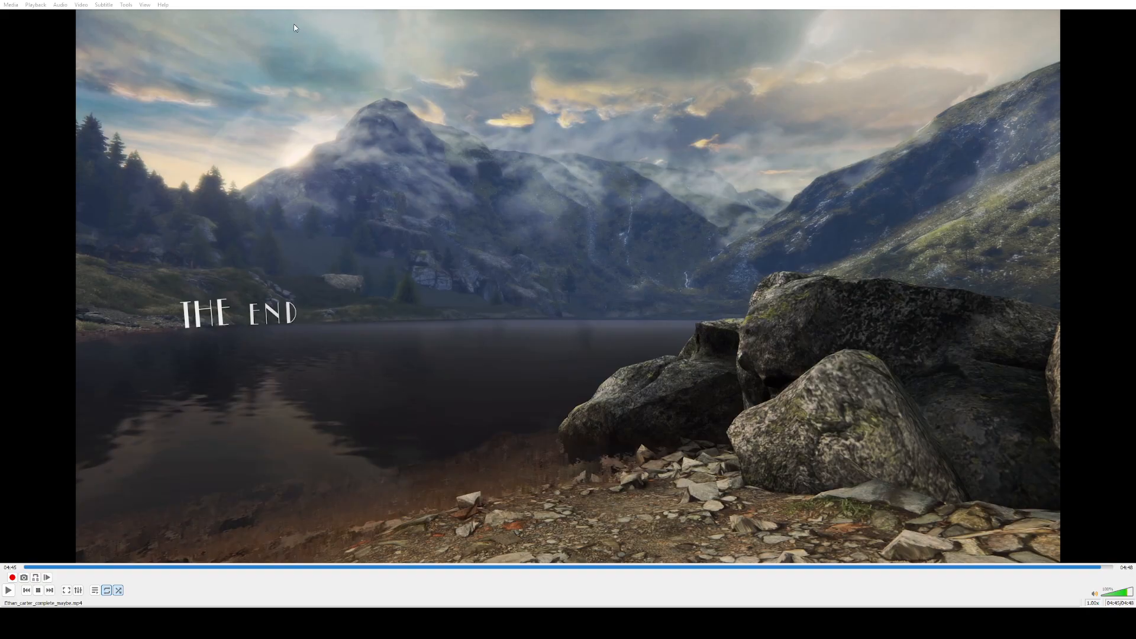
# Magnify the area around the "The End" title and go back through the closing shot to where it begins, at about 04:40
pyautogui.click(238, 35)
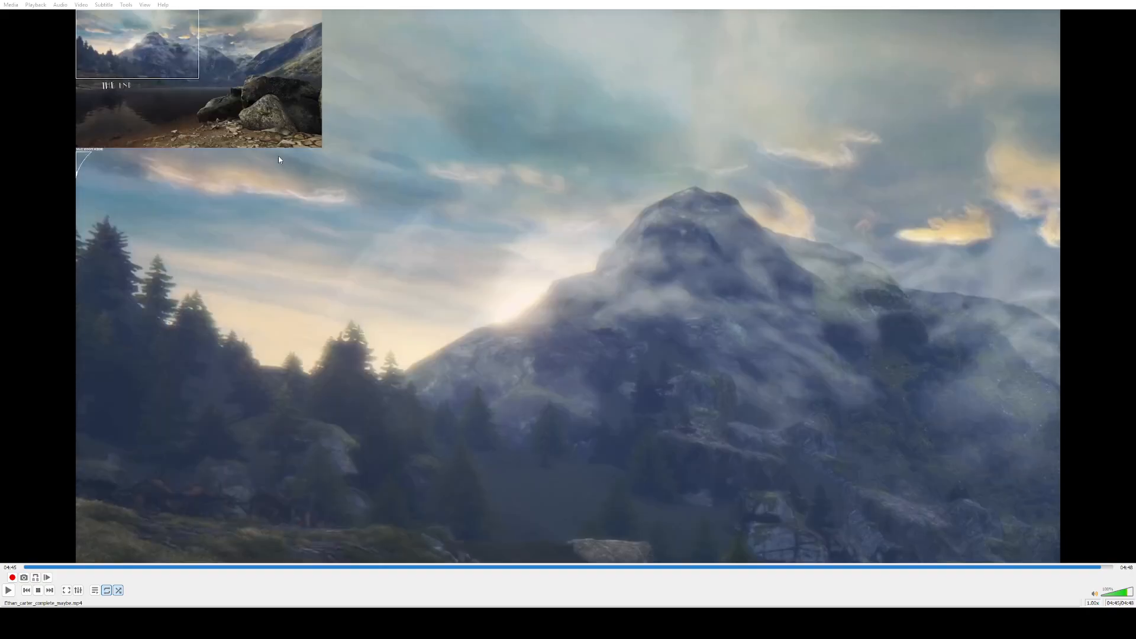
pyautogui.moveTo(155, 80); pyautogui.dragTo(133, 90)
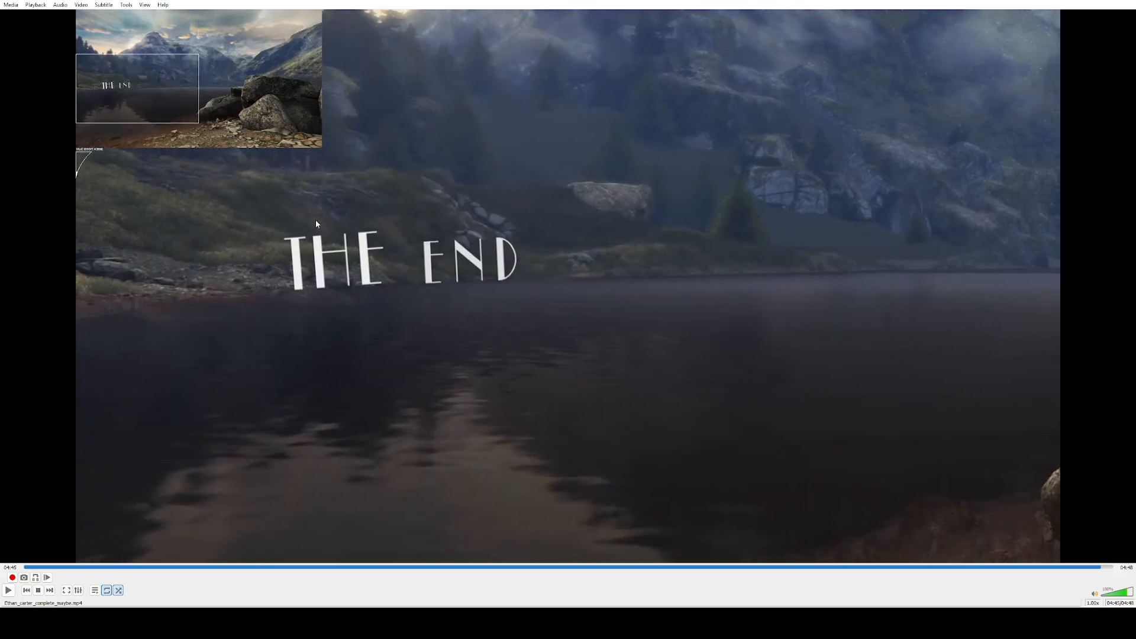
pyautogui.click(1095, 567)
pyautogui.click(1096, 568)
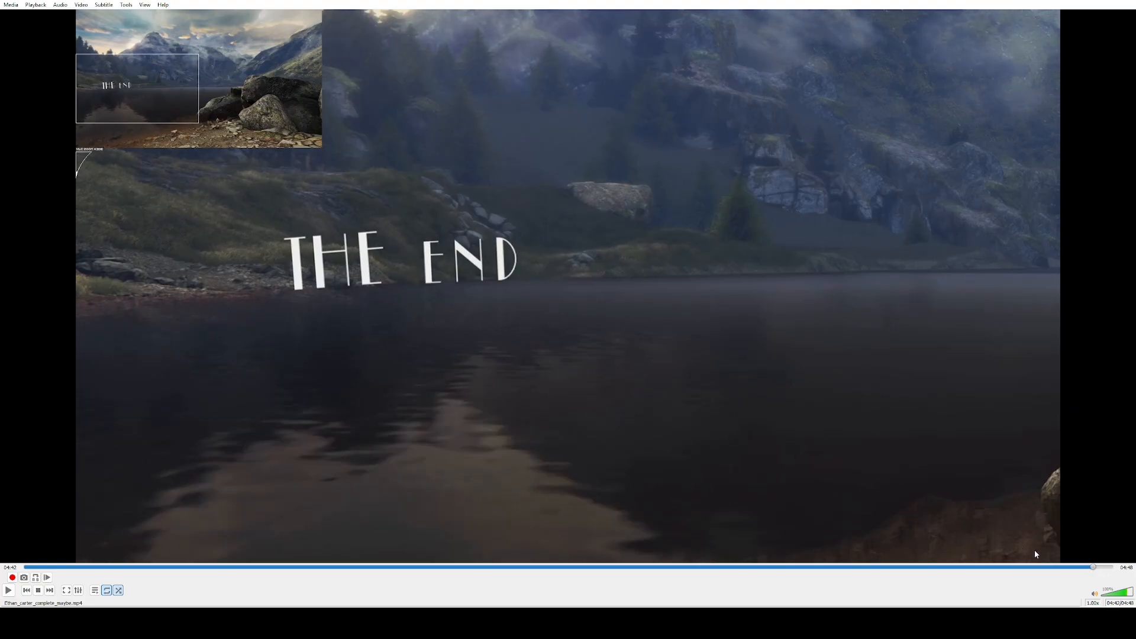
pyautogui.click(1091, 567)
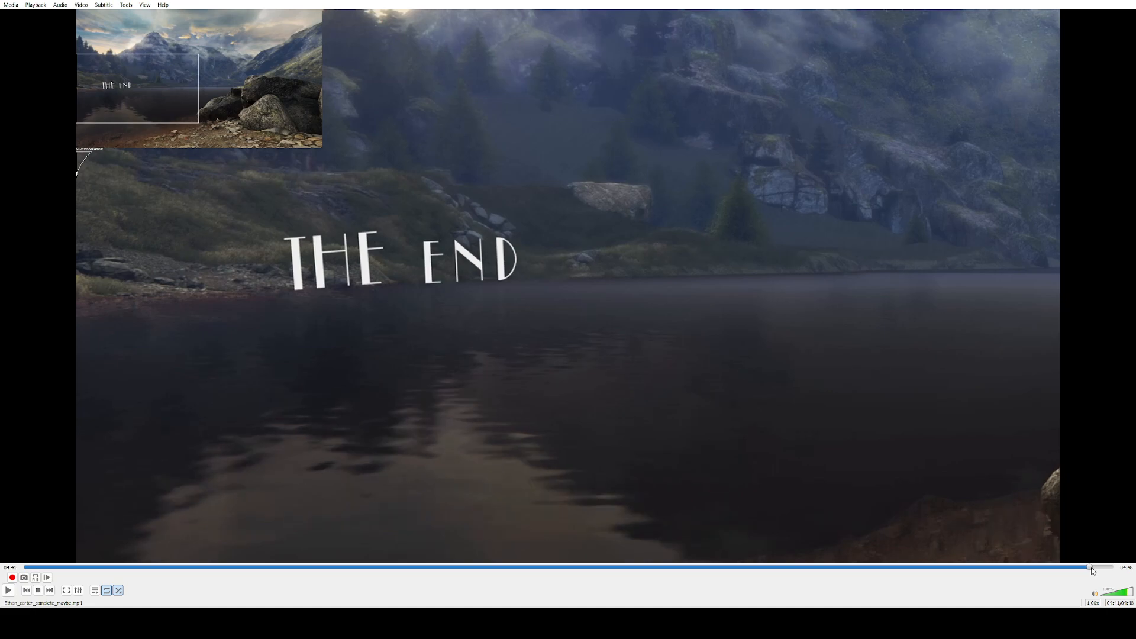
pyautogui.click(1088, 567)
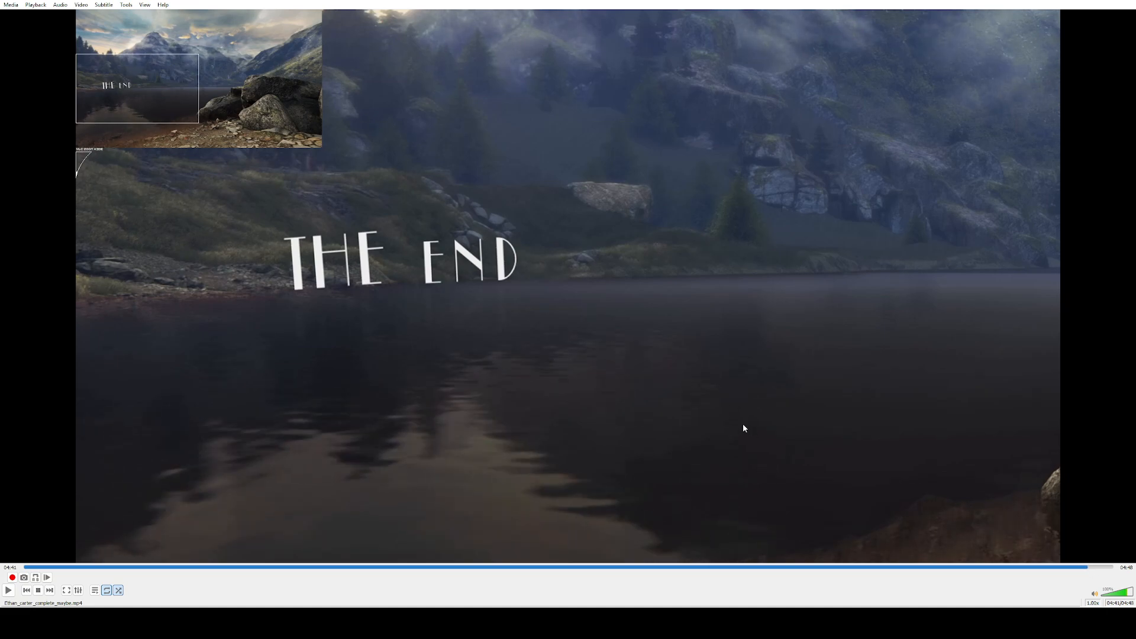
pyautogui.click(1085, 567)
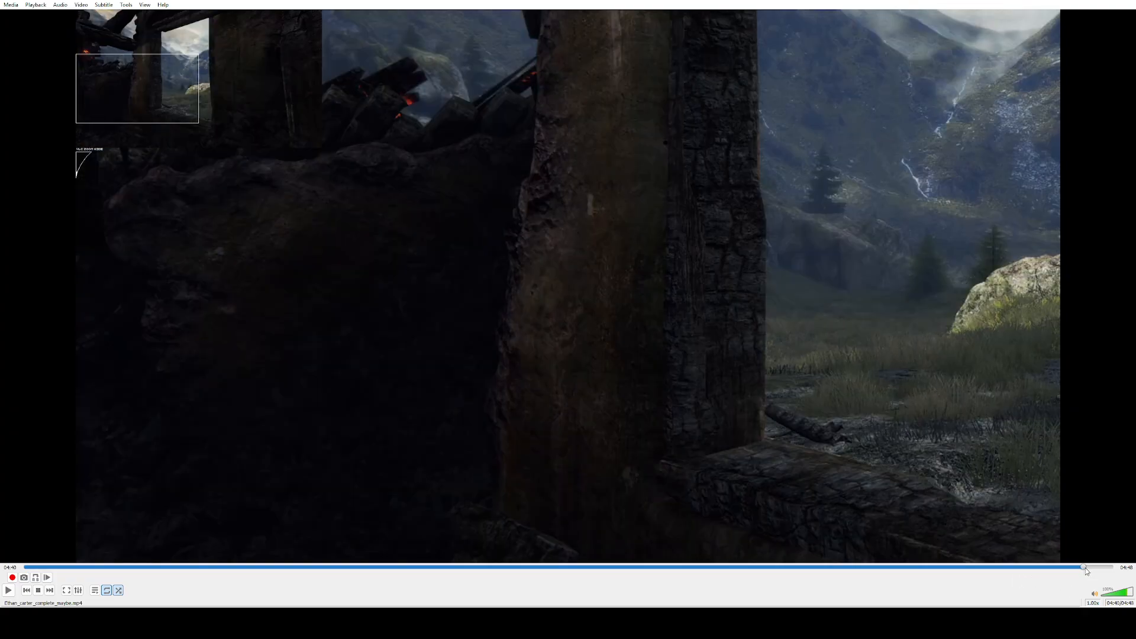
pyautogui.moveTo(1086, 568); pyautogui.dragTo(1087, 568)
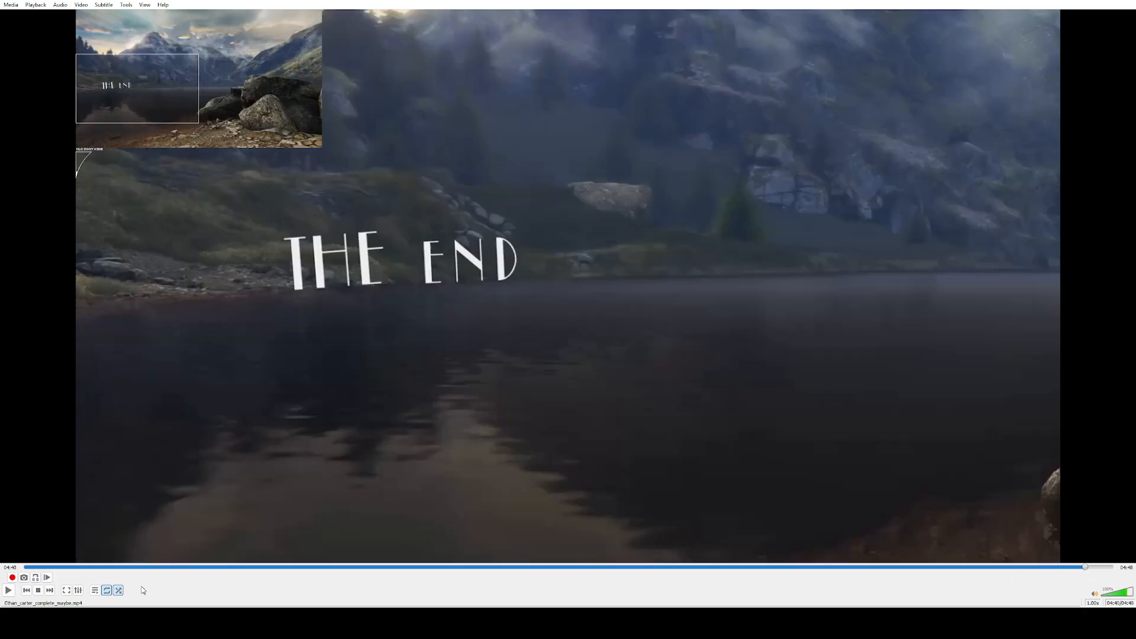
# Play the magnified closing shot into its fade-out, pause it, and return to just before the fade
pyautogui.click(8, 590)
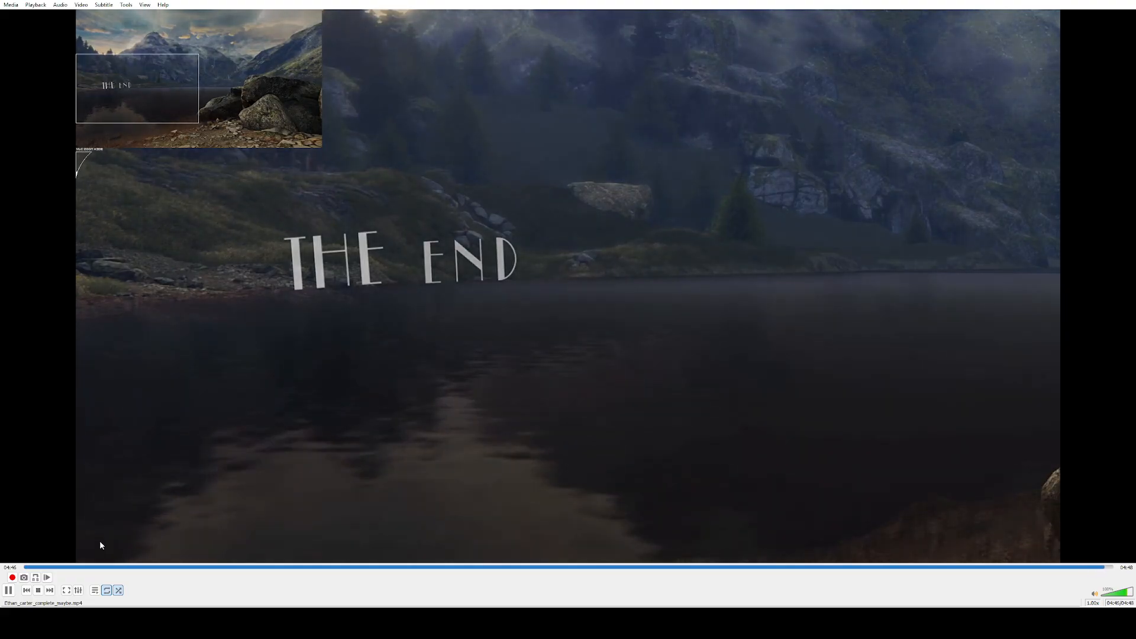
pyautogui.click(9, 590)
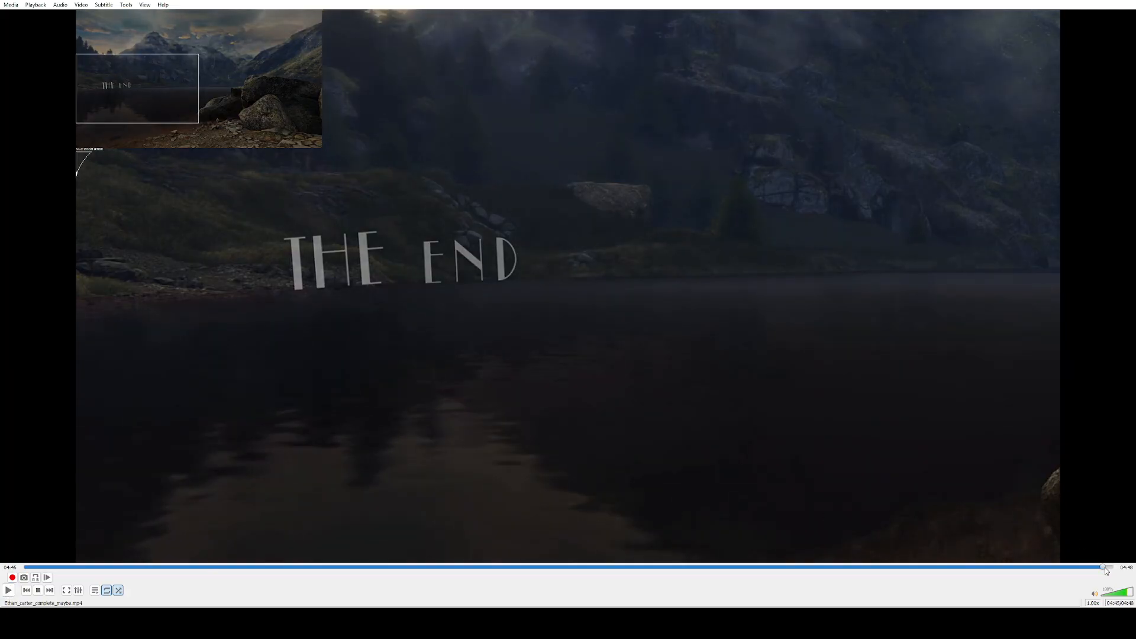
pyautogui.click(1104, 567)
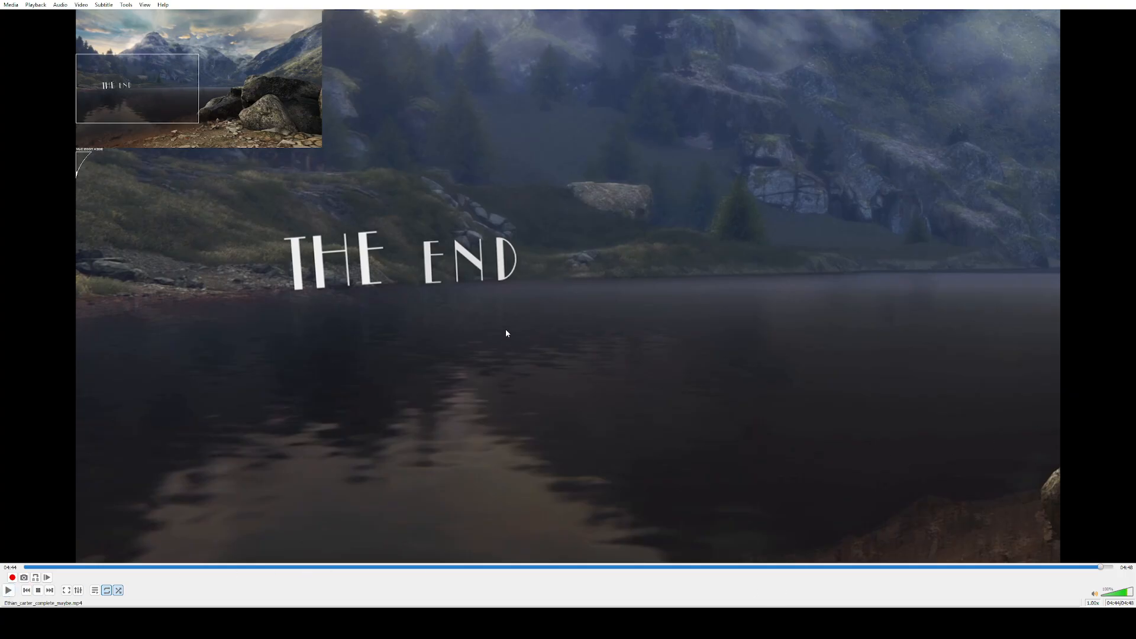
# Watch the cave scene from about 01:31 unmagnified and in full screen, and close the video to return to DaVinci Resolve
pyautogui.click(356, 60)
pyautogui.moveTo(348, 567)
pyautogui.mouseDown()
pyautogui.moveTo(284, 568)
pyautogui.moveTo(371, 569)
pyautogui.mouseUp()
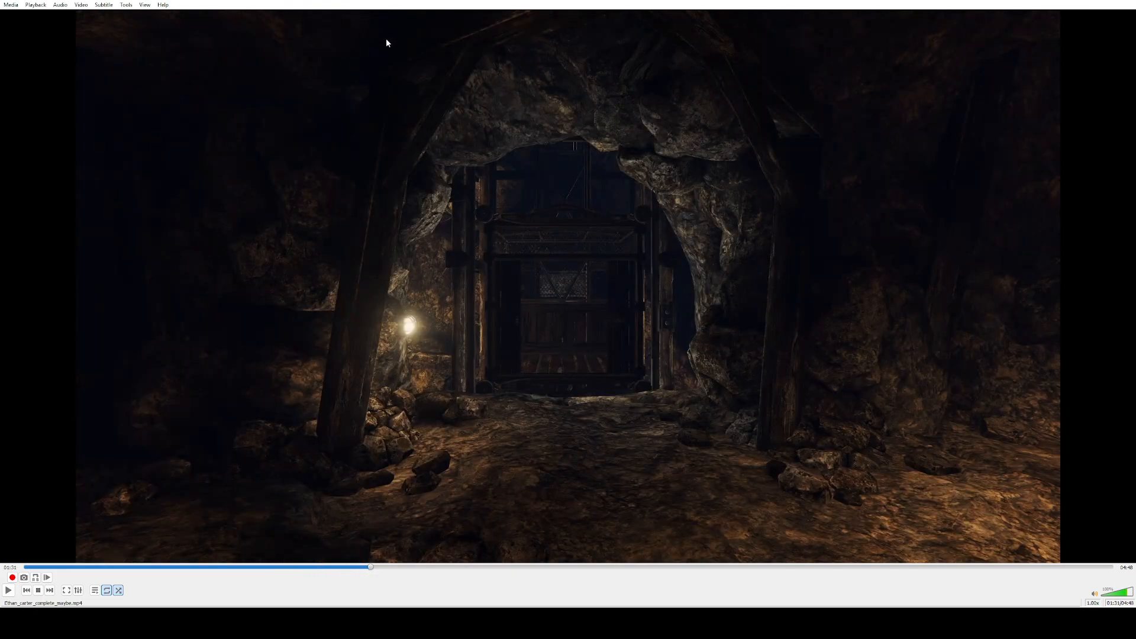
pyautogui.doubleClick(378, 336)
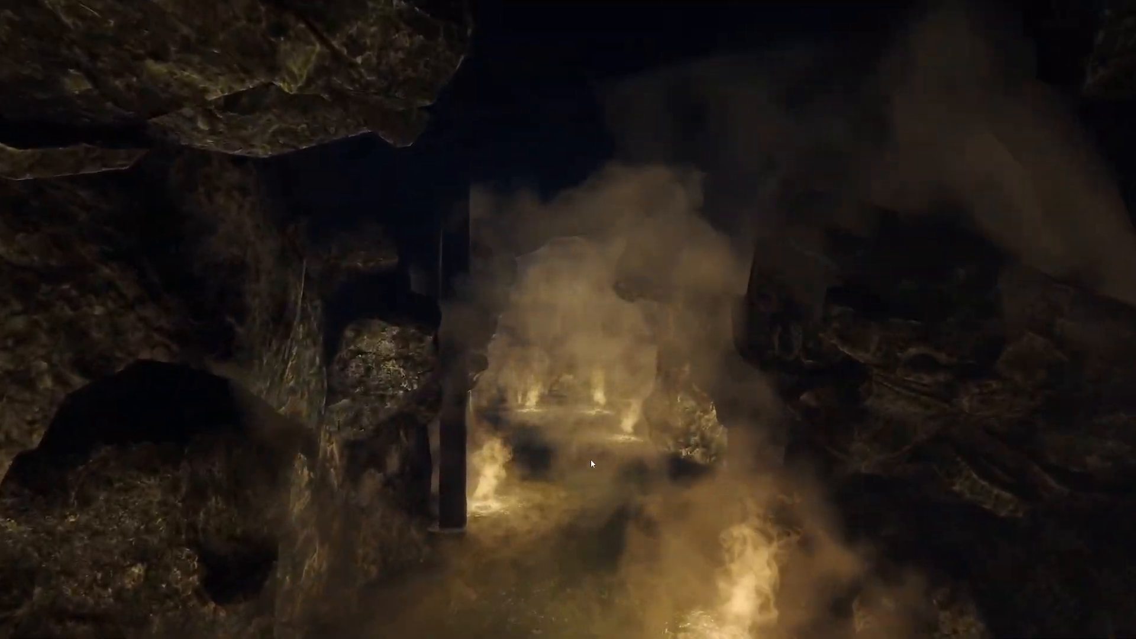
pyautogui.doubleClick(551, 365)
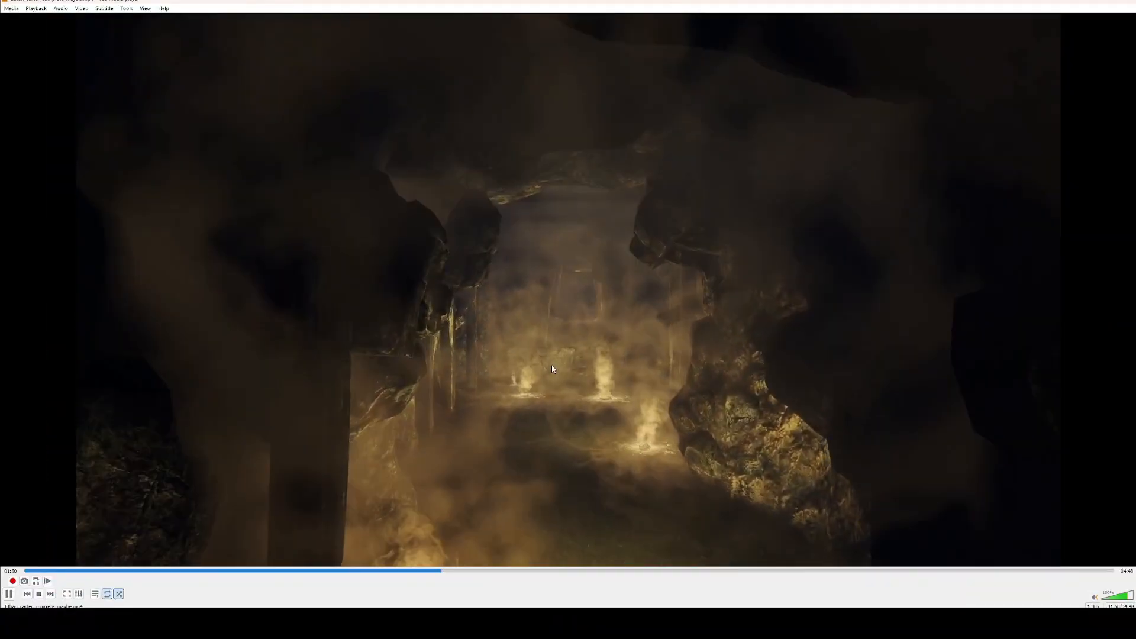
pyautogui.click(1127, 2)
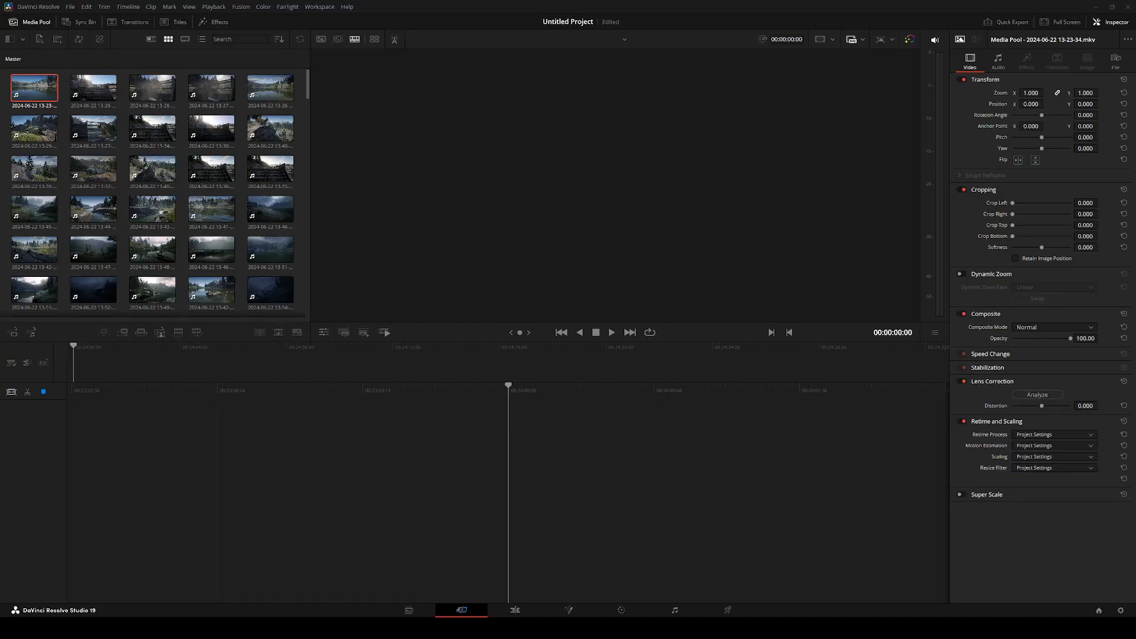
# Look through all clips in the media pool down to the last one and return to the first
pyautogui.scroll(-15, 219, 220)
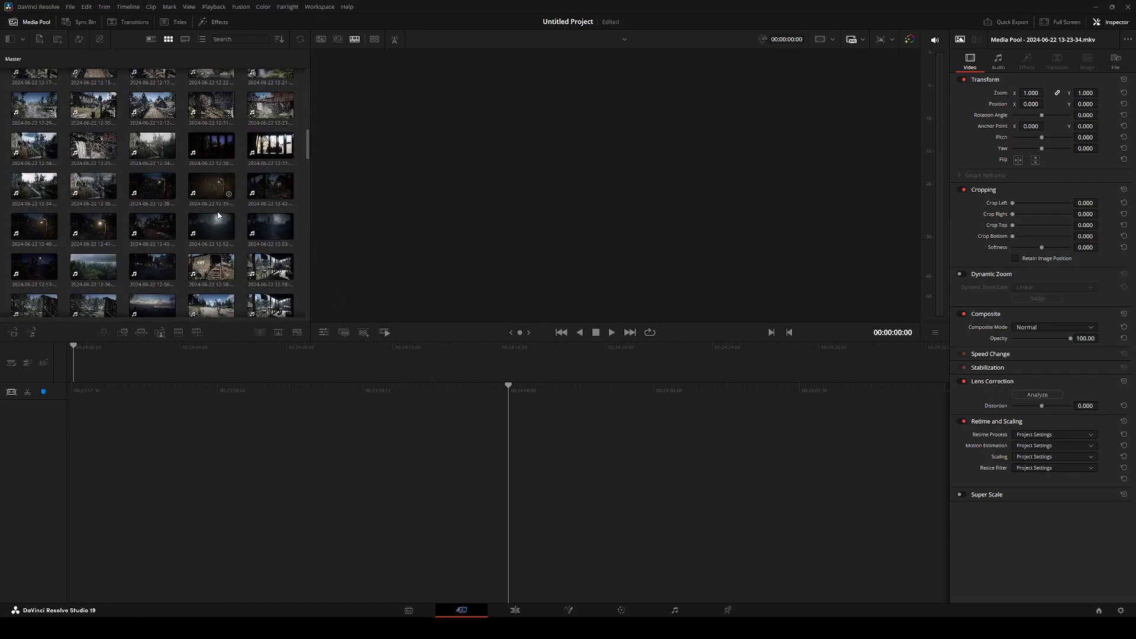
pyautogui.click(258, 300)
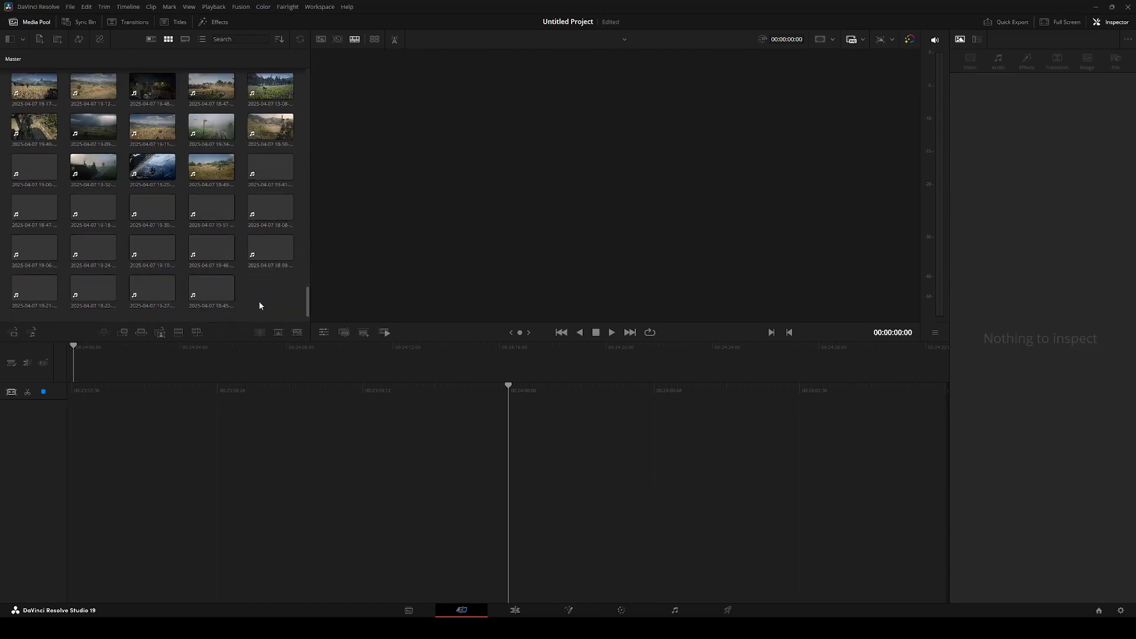
pyautogui.hotkey('ctrl', 'a')
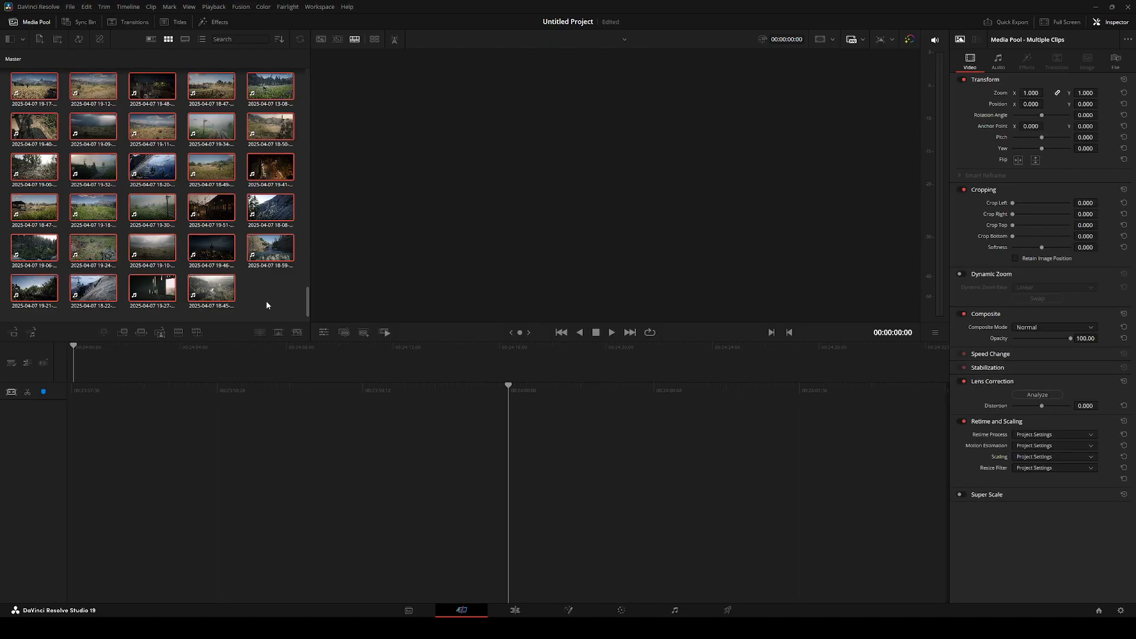
pyautogui.click(266, 305)
pyautogui.scroll(8, 243, 247)
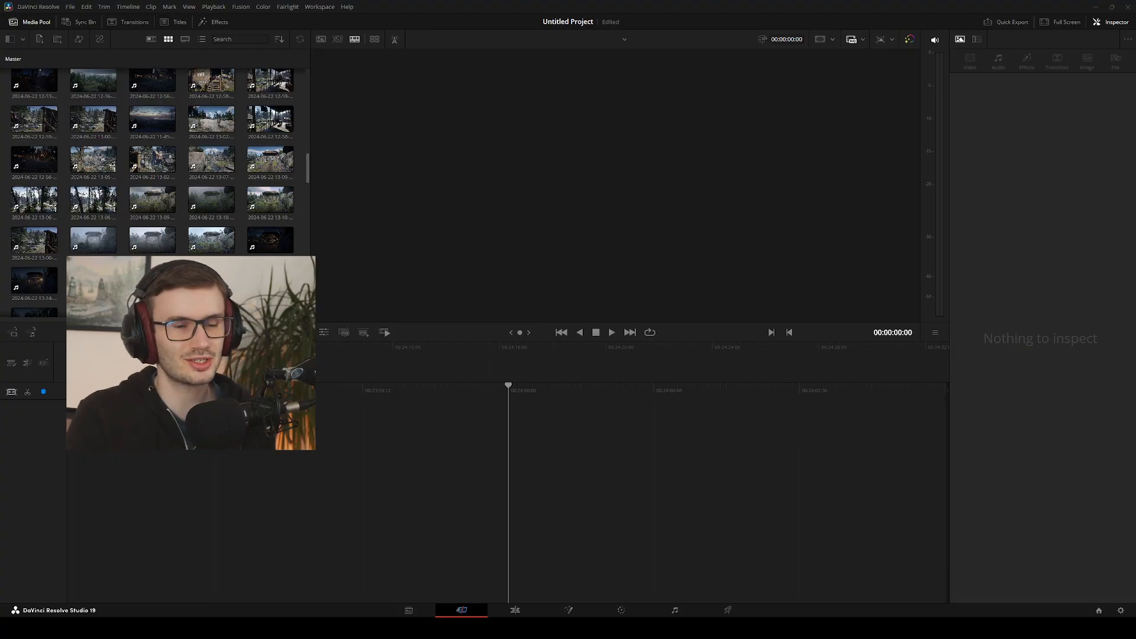
pyautogui.click(111, 208)
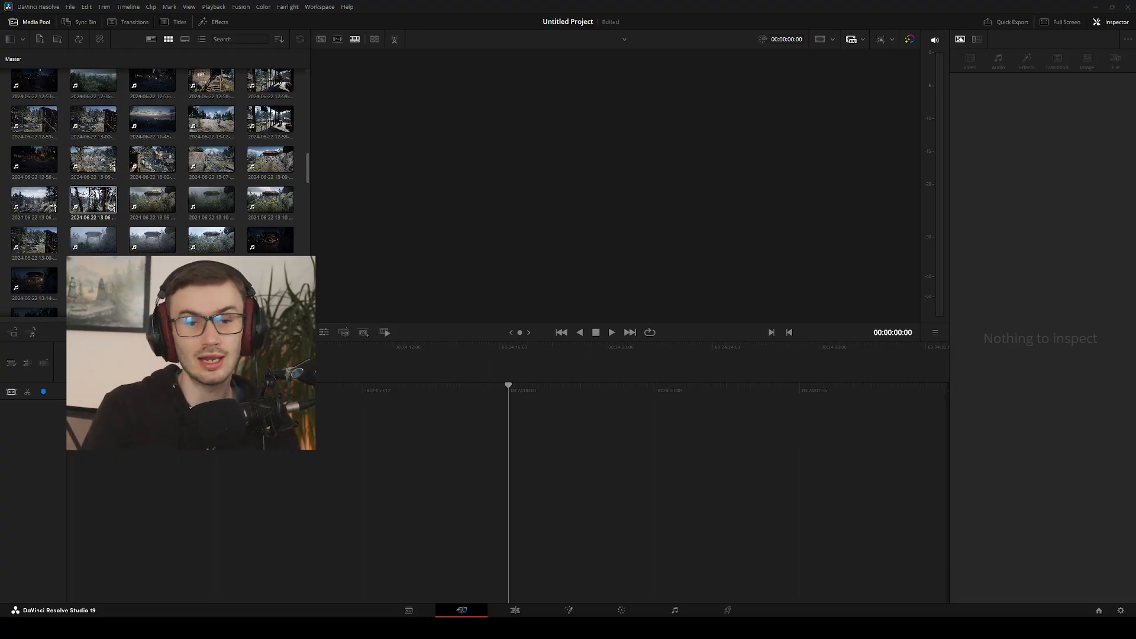
pyautogui.scroll(10, 111, 208)
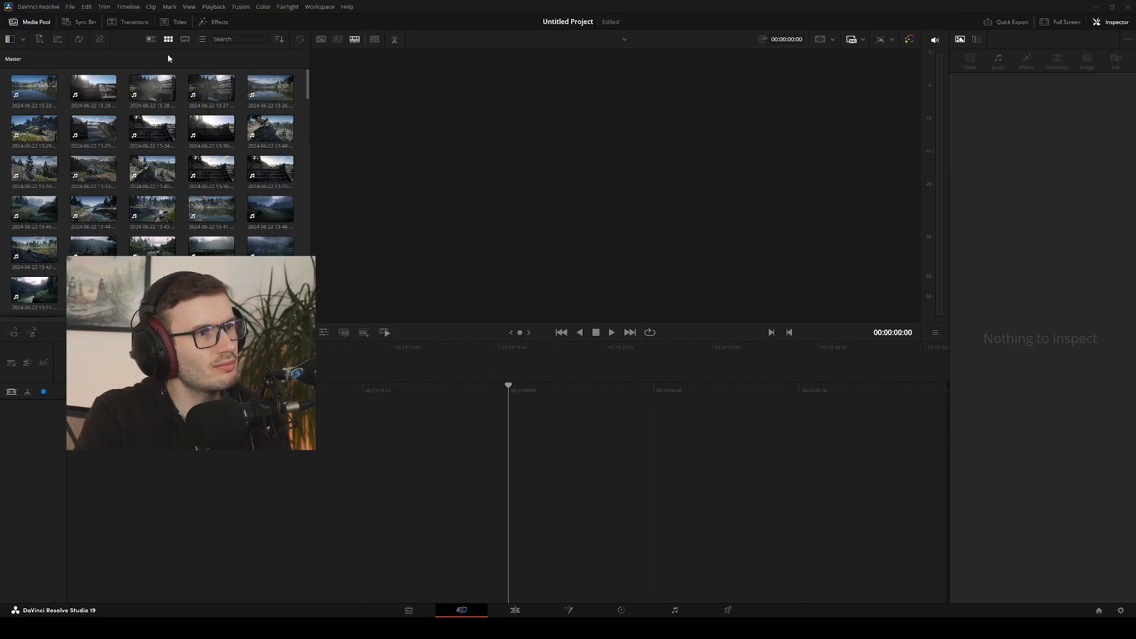
# View the media pool clips as a list and with metadata, and return to the thumbnail view
pyautogui.click(201, 40)
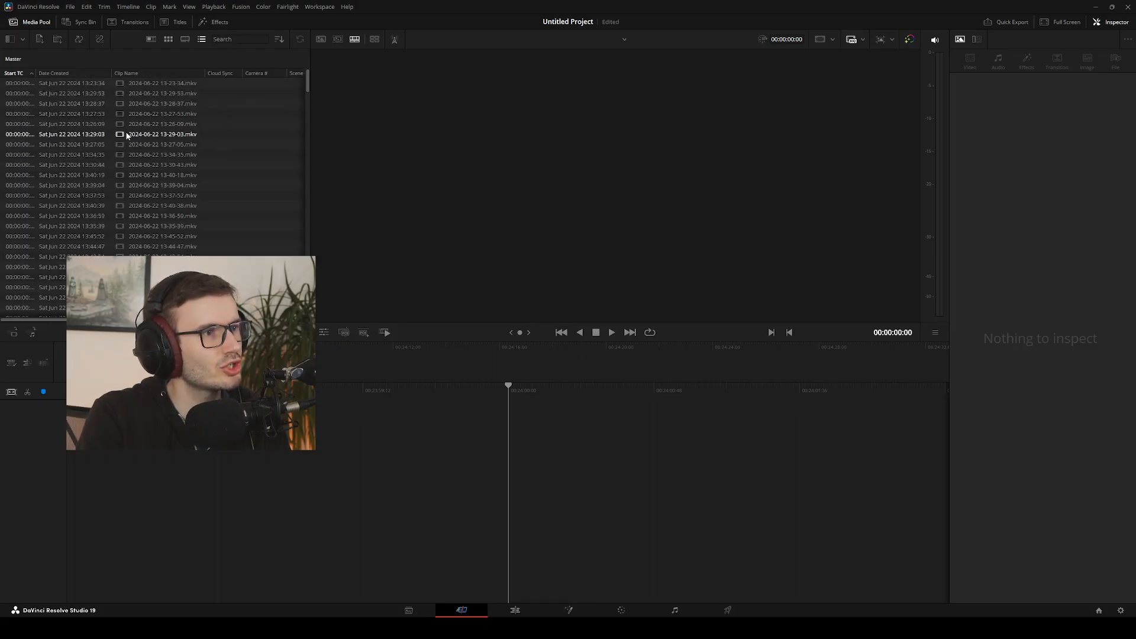
pyautogui.scroll(-2, 178, 95)
pyautogui.scroll(2, 119, 75)
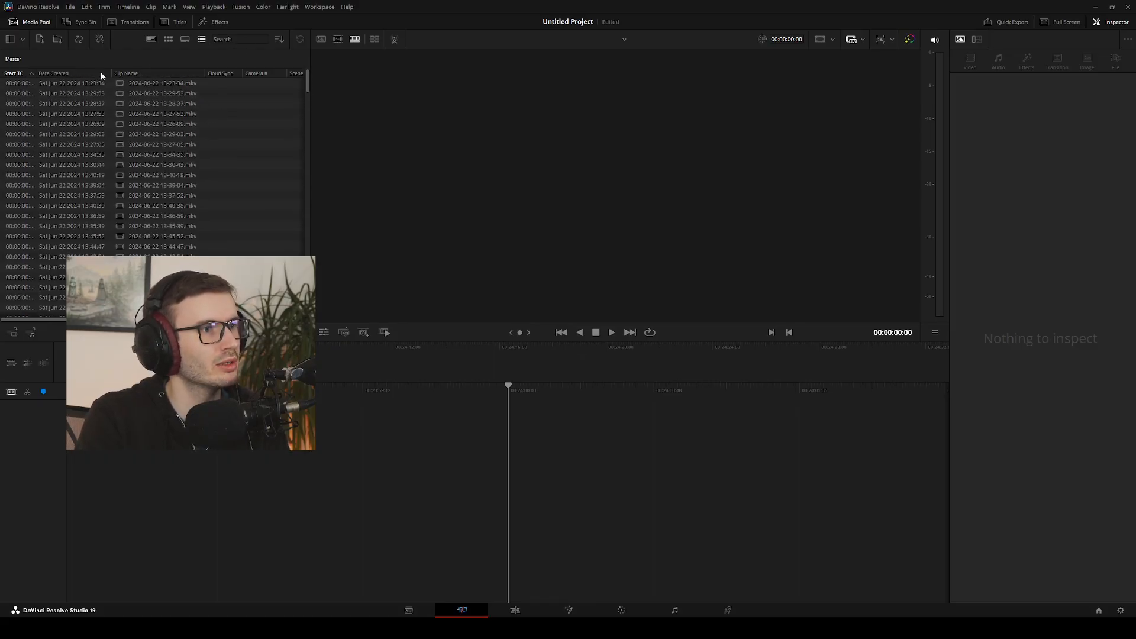
pyautogui.click(151, 39)
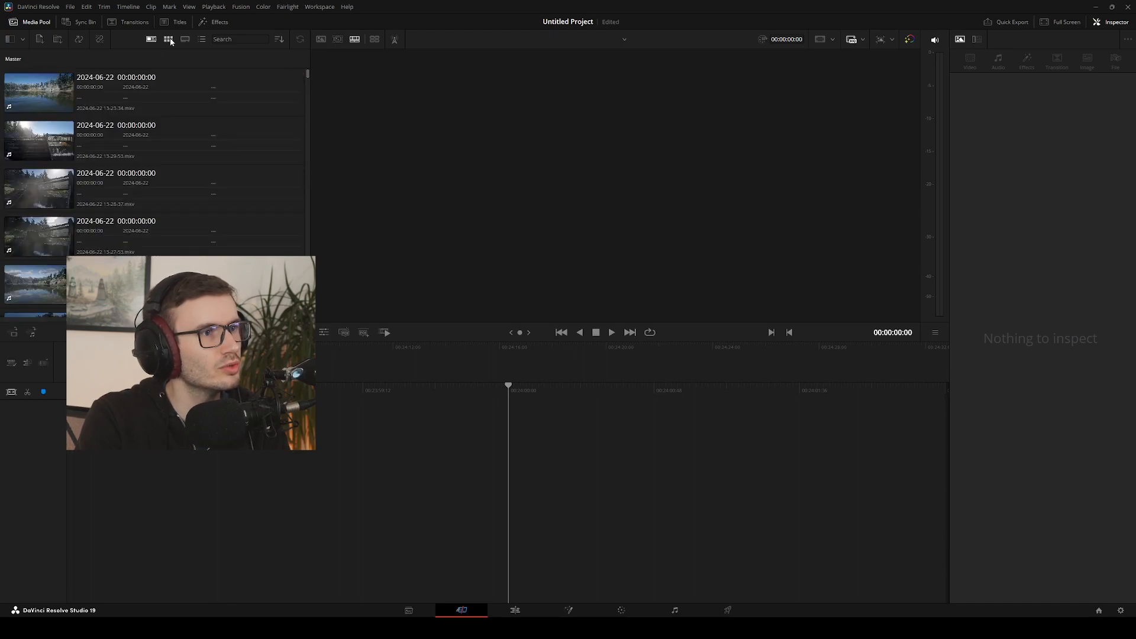
pyautogui.click(169, 39)
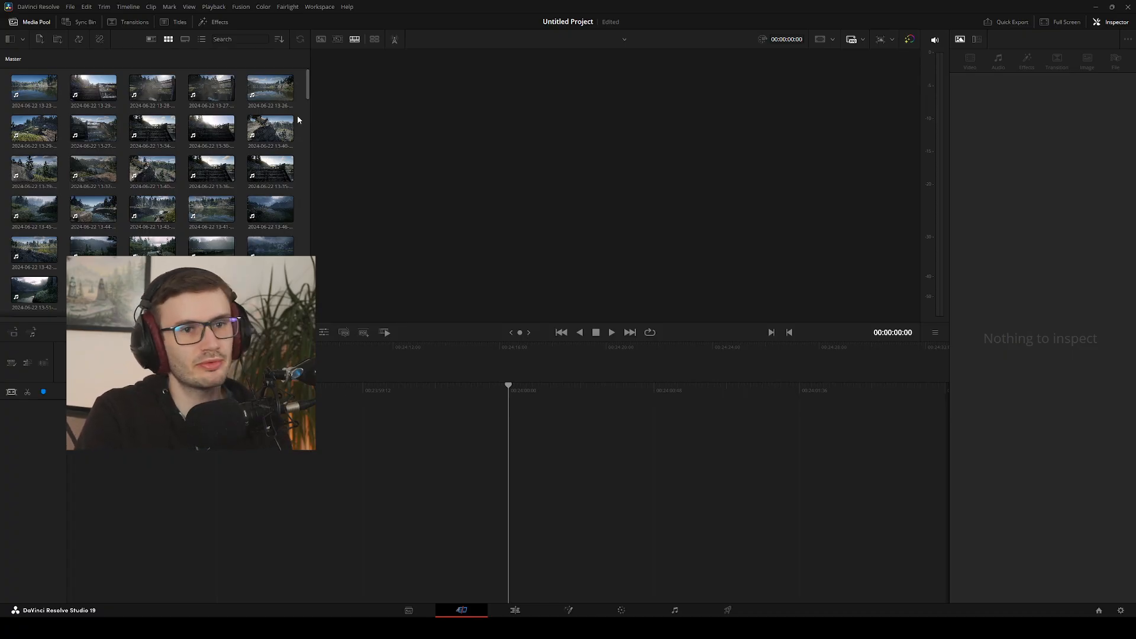
# Show all media pool clips as one source tape in the viewer and enlarge the viewer area
pyautogui.scroll(-5, 305, 161)
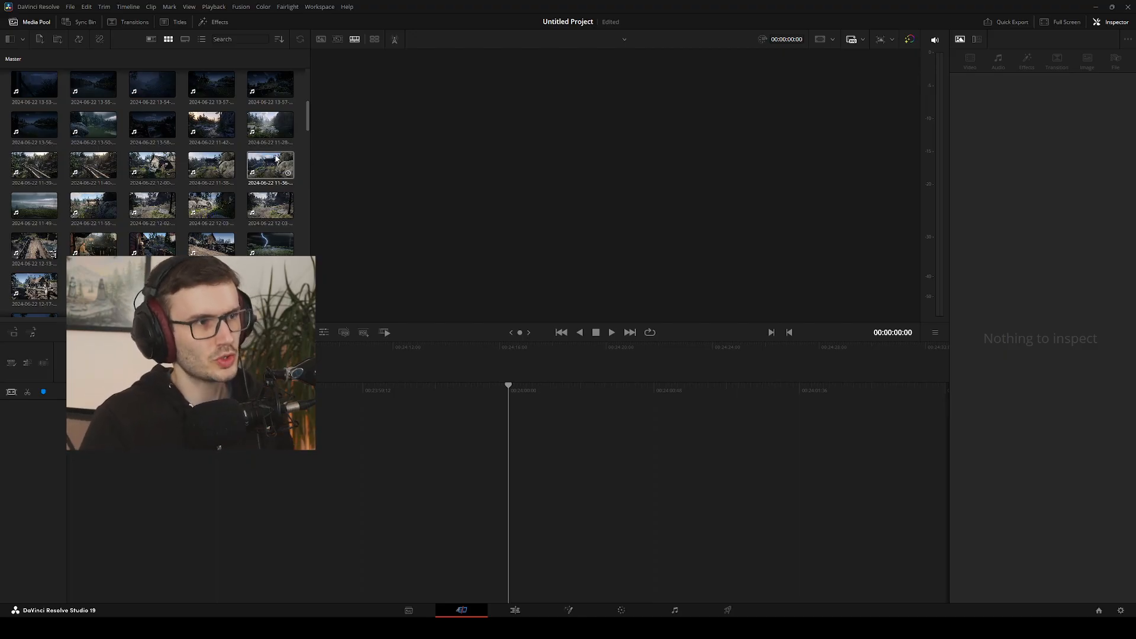
pyautogui.scroll(5, 175, 141)
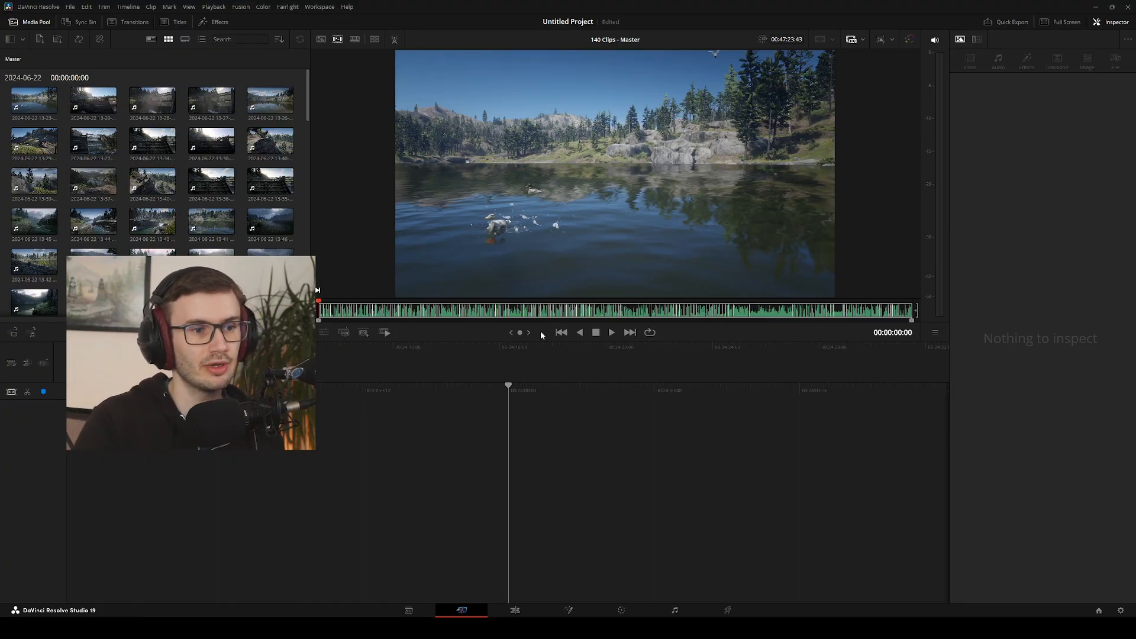
pyautogui.moveTo(500, 343); pyautogui.dragTo(479, 540)
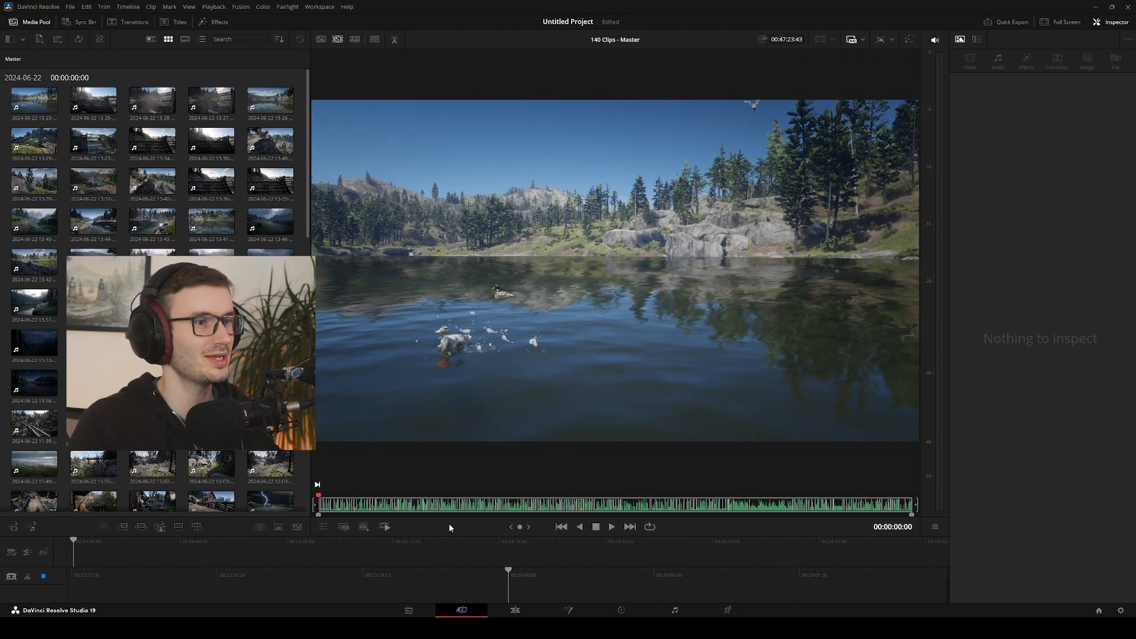
# Play the source tape forward and backward, jump to its last clips, and scrub back to the start at 00:00:00:00
pyautogui.press('space')
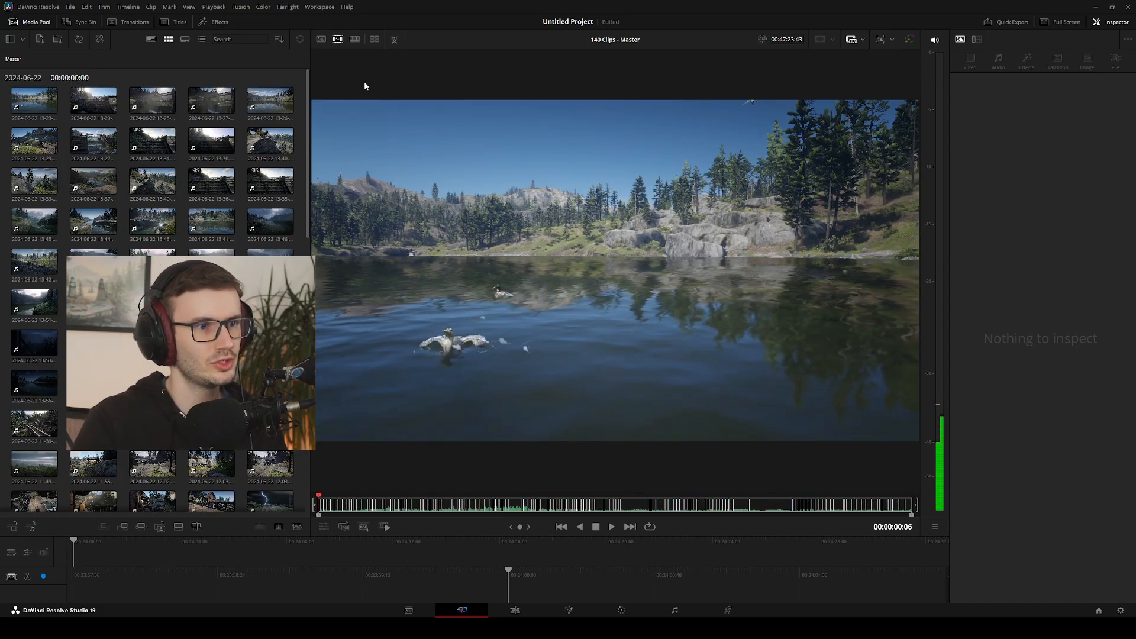
pyautogui.press('j')
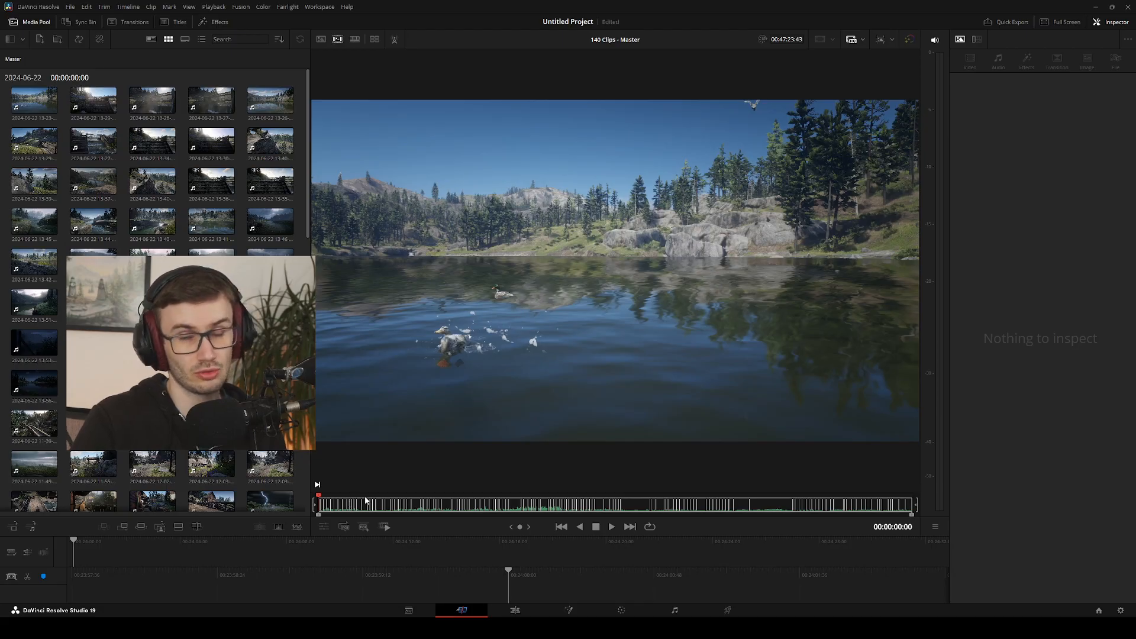
pyautogui.press('l')
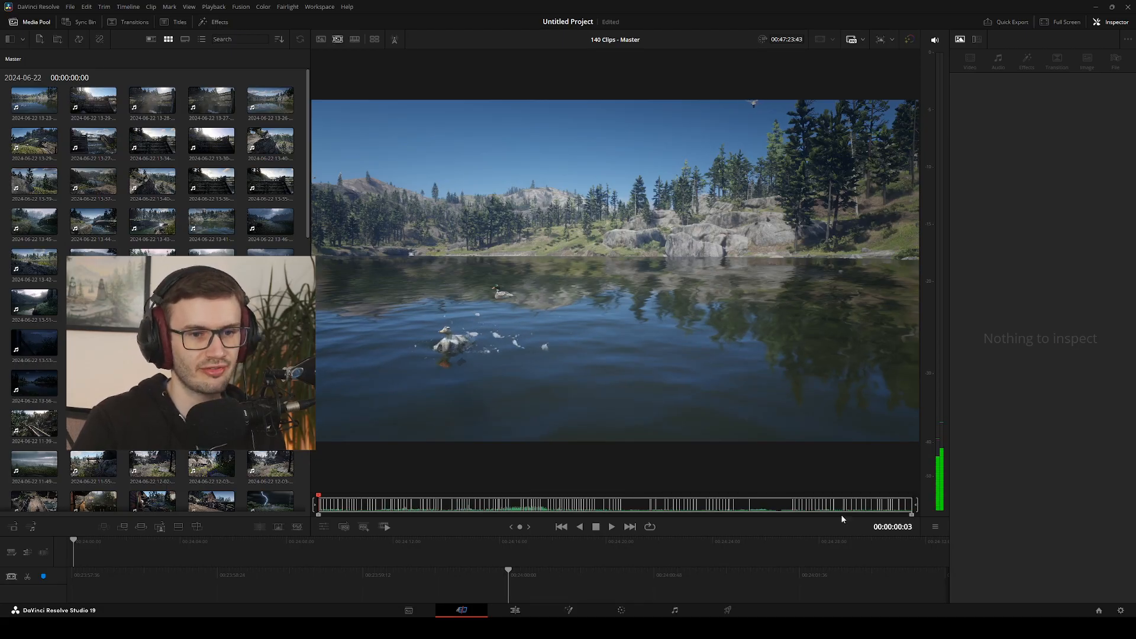
pyautogui.click(912, 505)
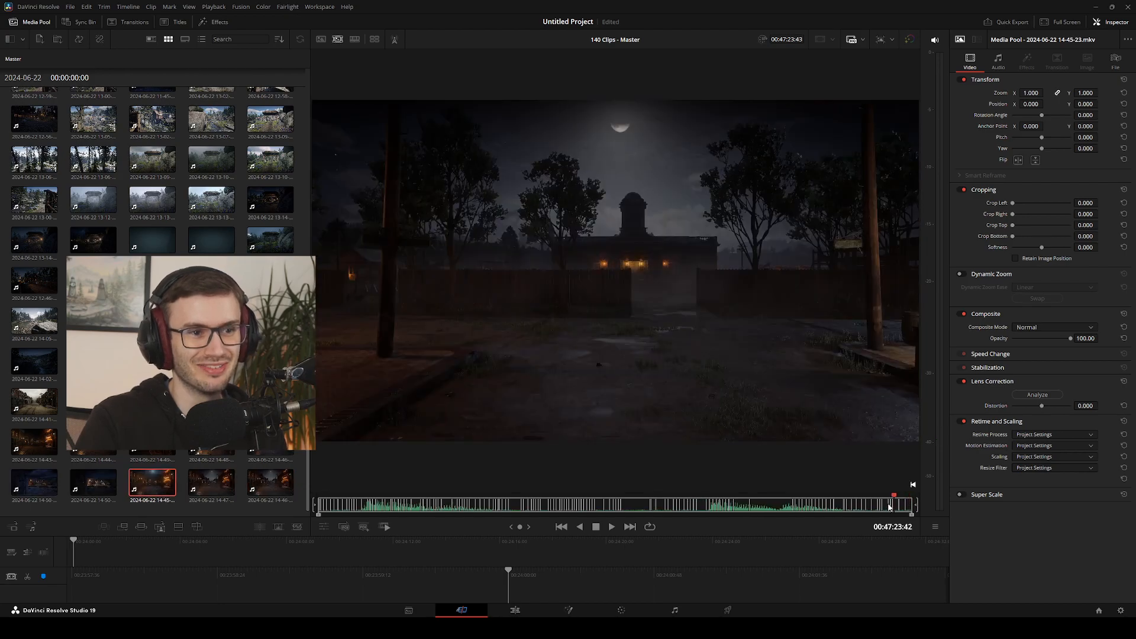
pyautogui.click(418, 504)
pyautogui.moveTo(418, 504); pyautogui.dragTo(297, 500)
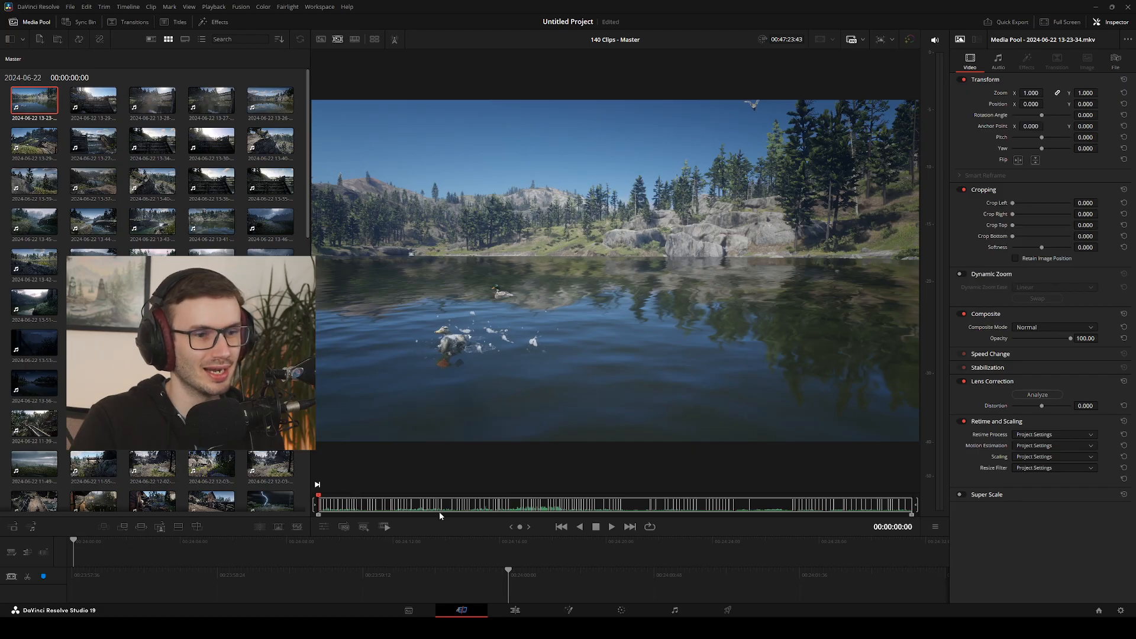
pyautogui.click(633, 504)
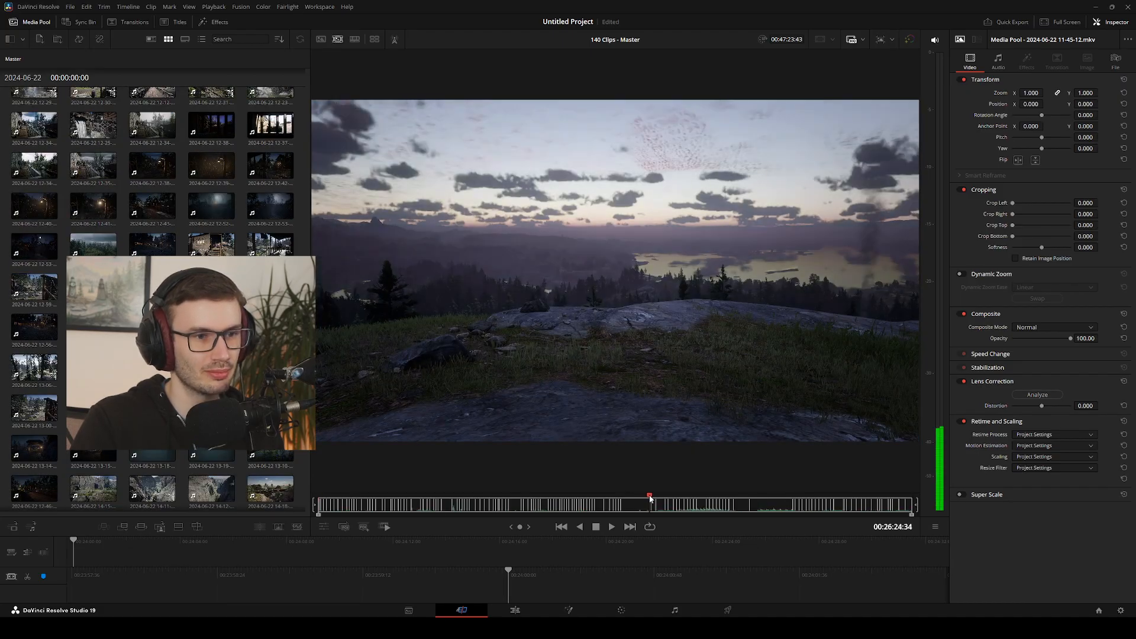
pyautogui.click(649, 499)
pyautogui.moveTo(650, 498); pyautogui.dragTo(620, 498)
pyautogui.click(634, 507)
pyautogui.press('space')
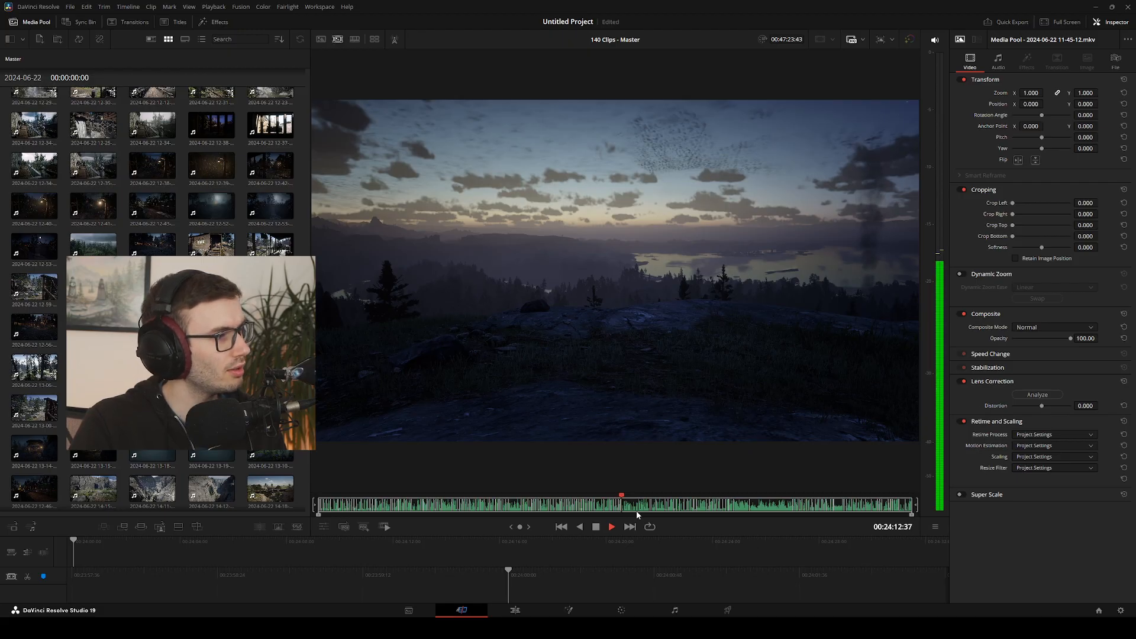
pyautogui.press('space')
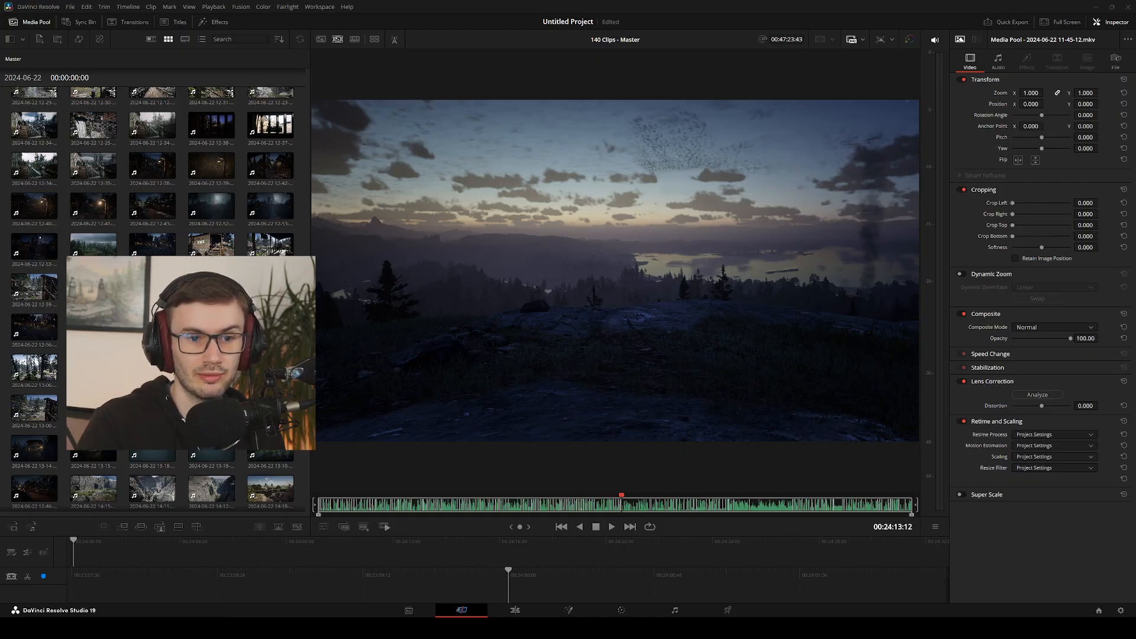
pyautogui.click(377, 592)
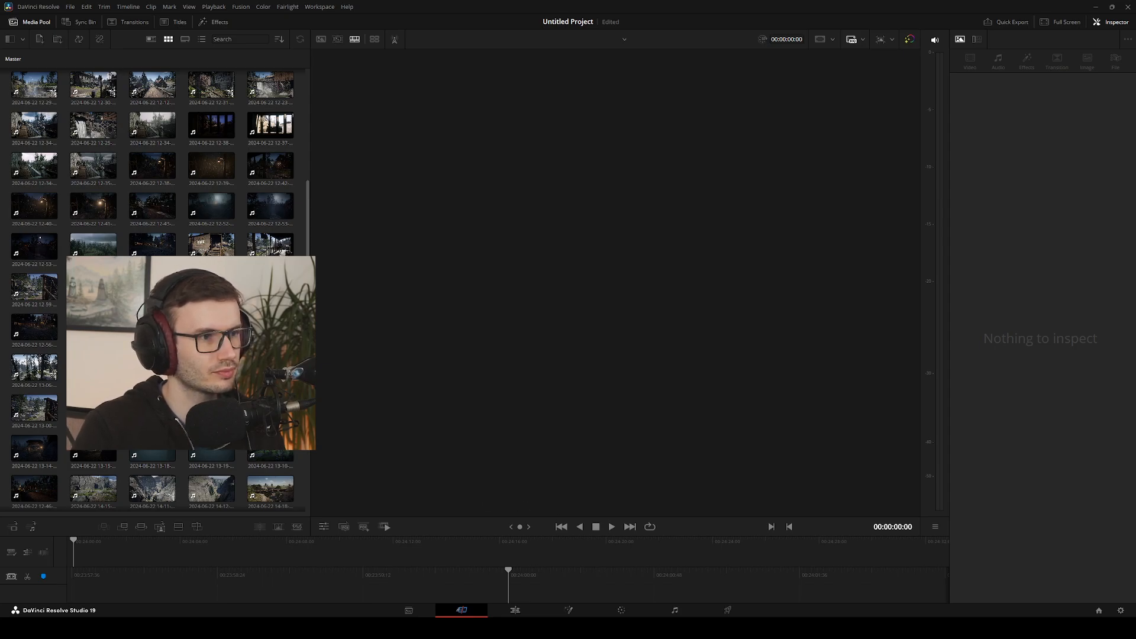
pyautogui.press('q')
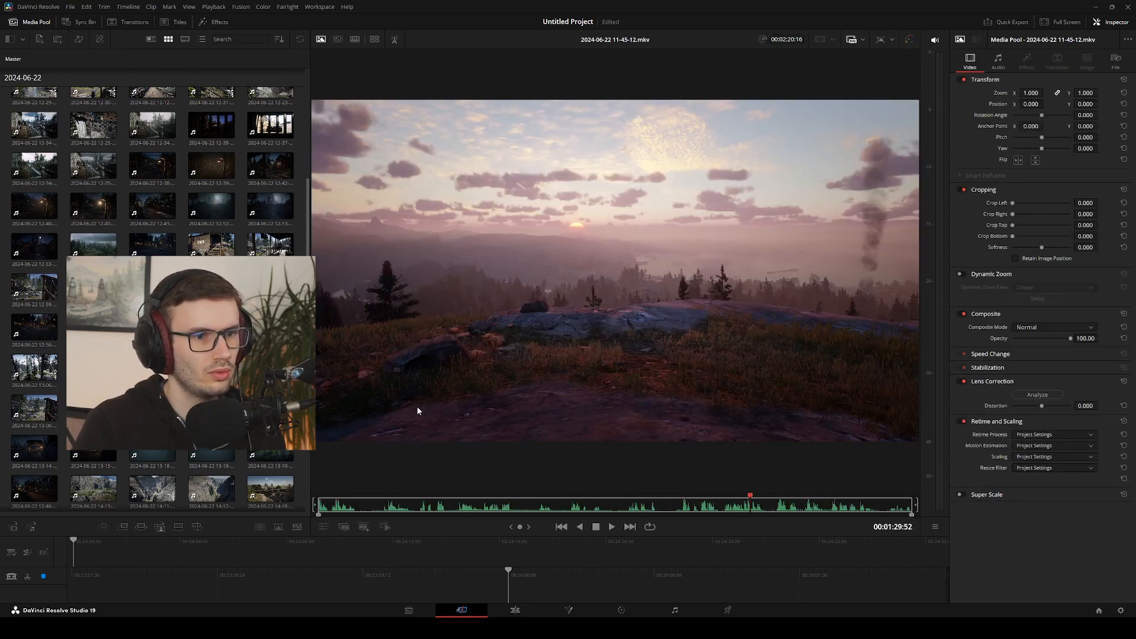
pyautogui.click(319, 504)
pyautogui.moveTo(408, 507); pyautogui.dragTo(304, 510)
pyautogui.press('space')
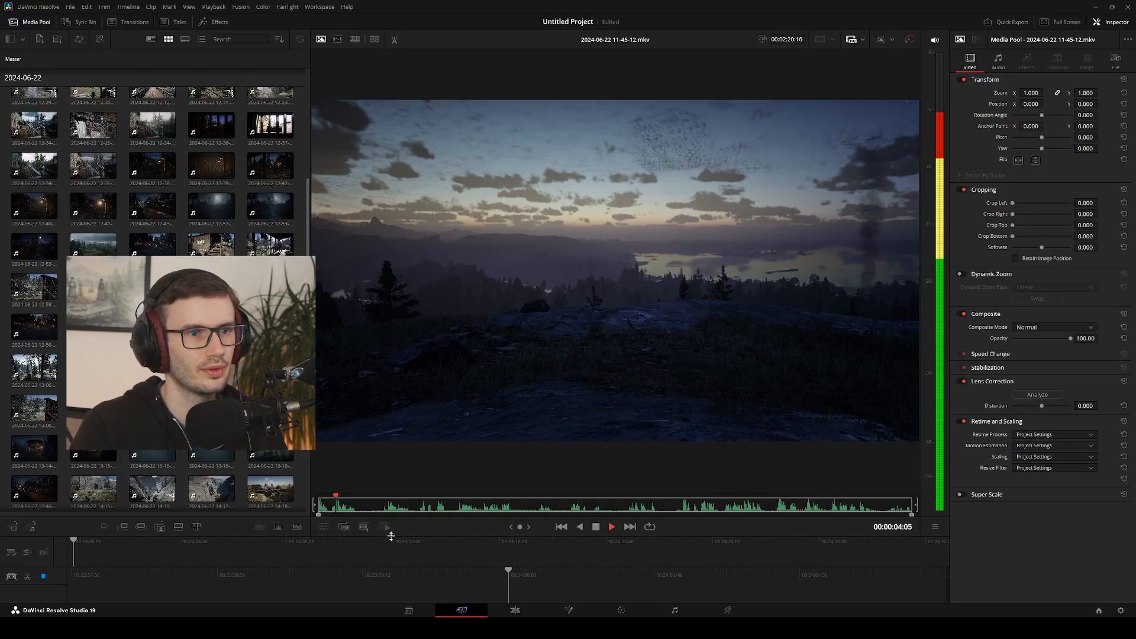
pyautogui.click(430, 507)
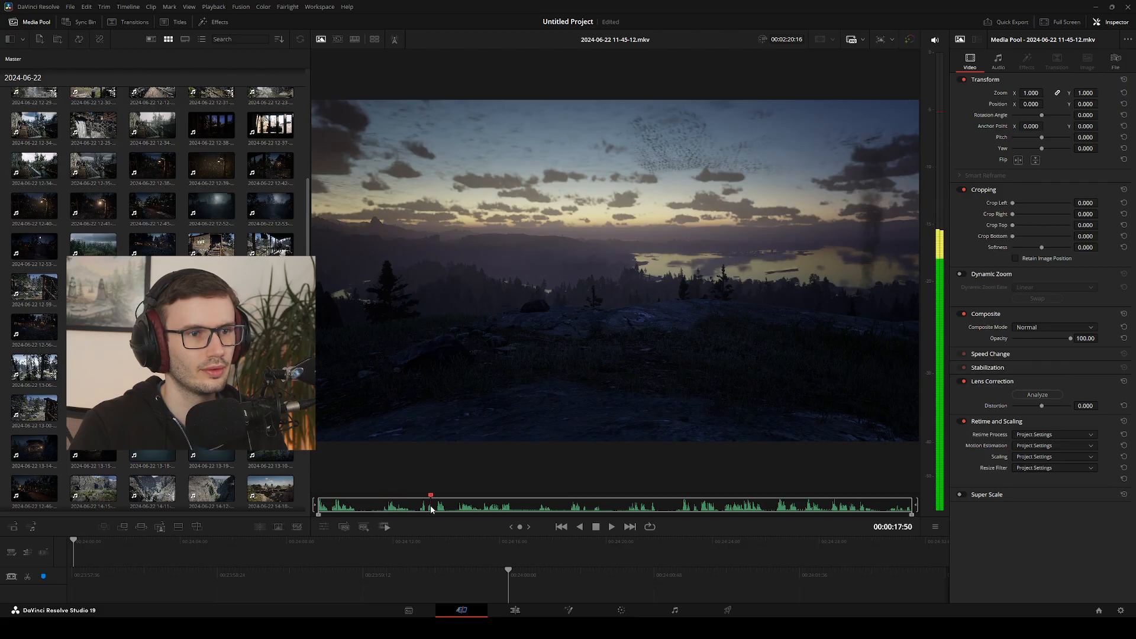
pyautogui.moveTo(431, 507); pyautogui.dragTo(484, 508)
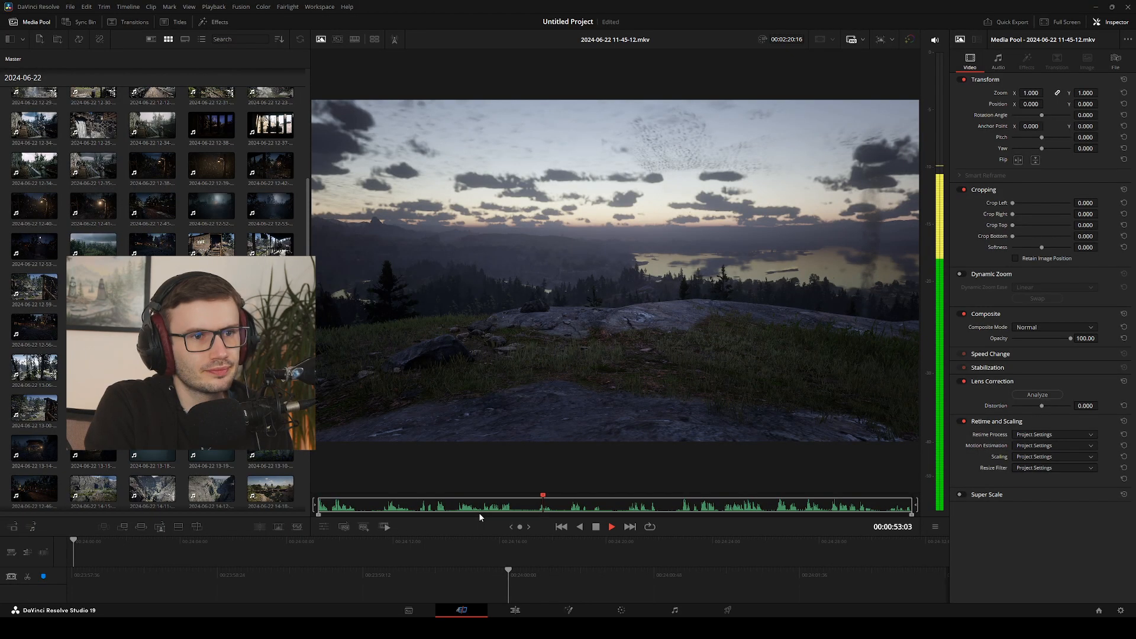
pyautogui.click(600, 502)
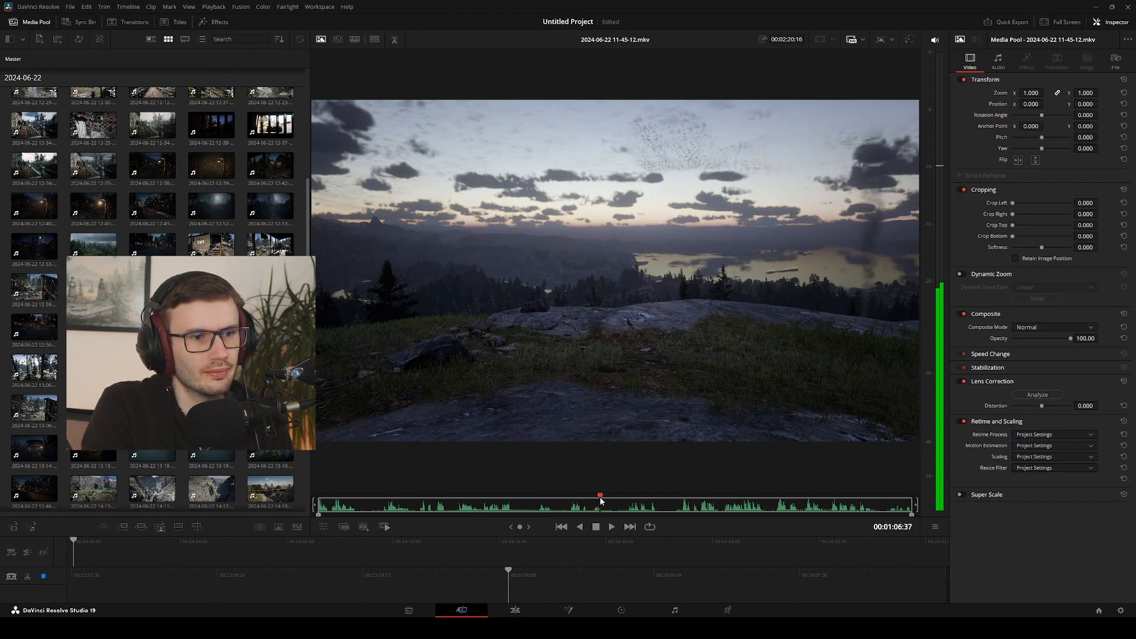
pyautogui.click(675, 497)
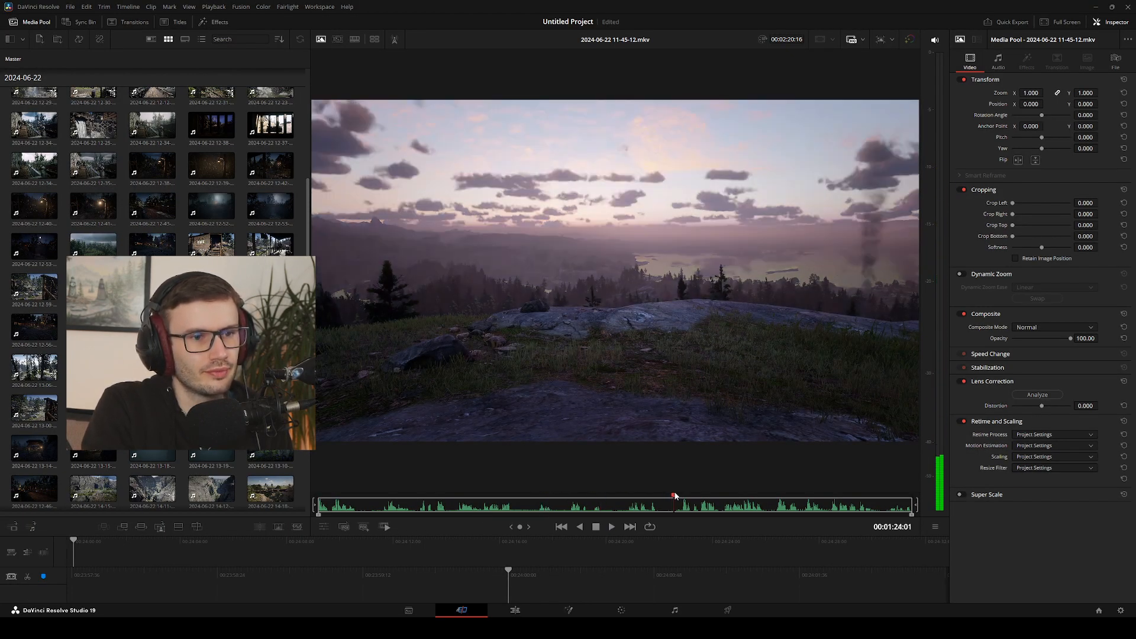
pyautogui.click(726, 498)
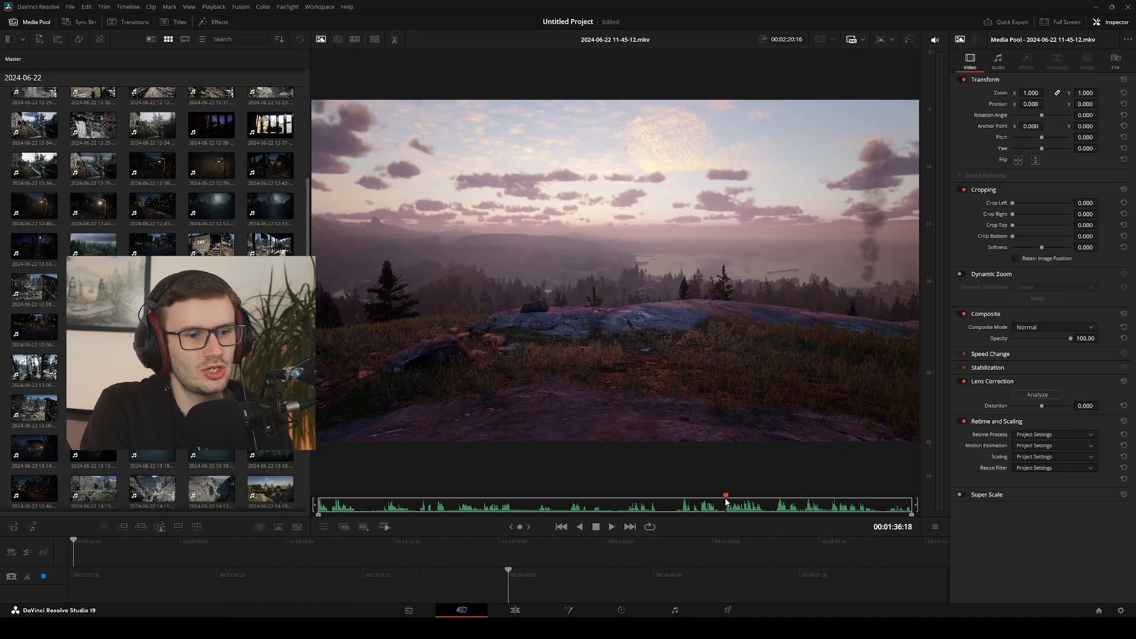
pyautogui.press('space')
pyautogui.click(683, 499)
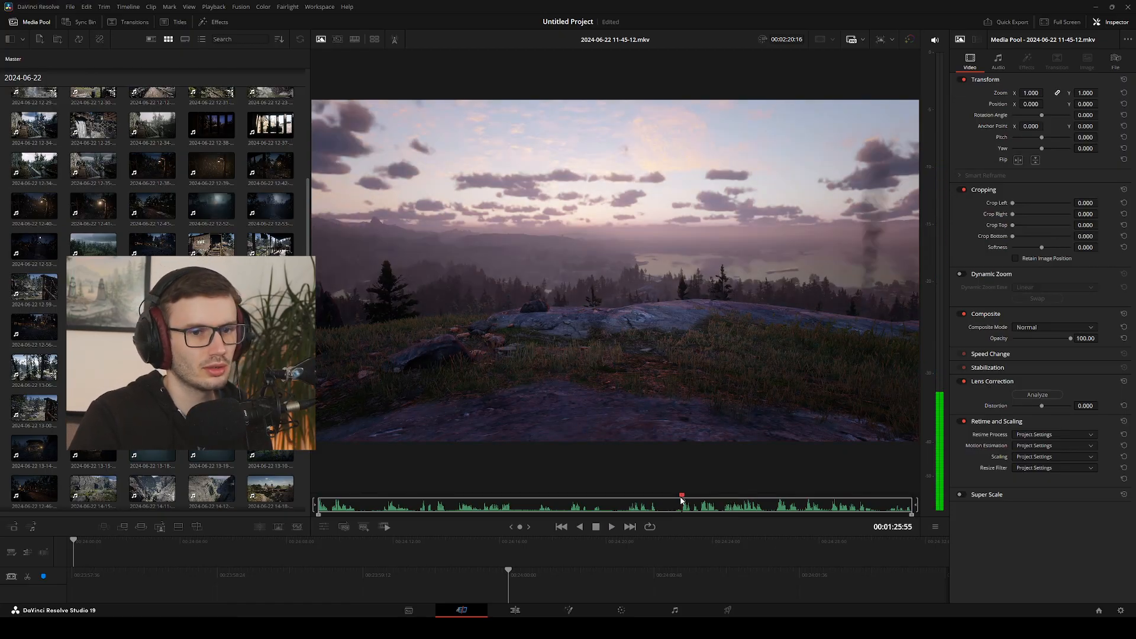
pyautogui.press('space')
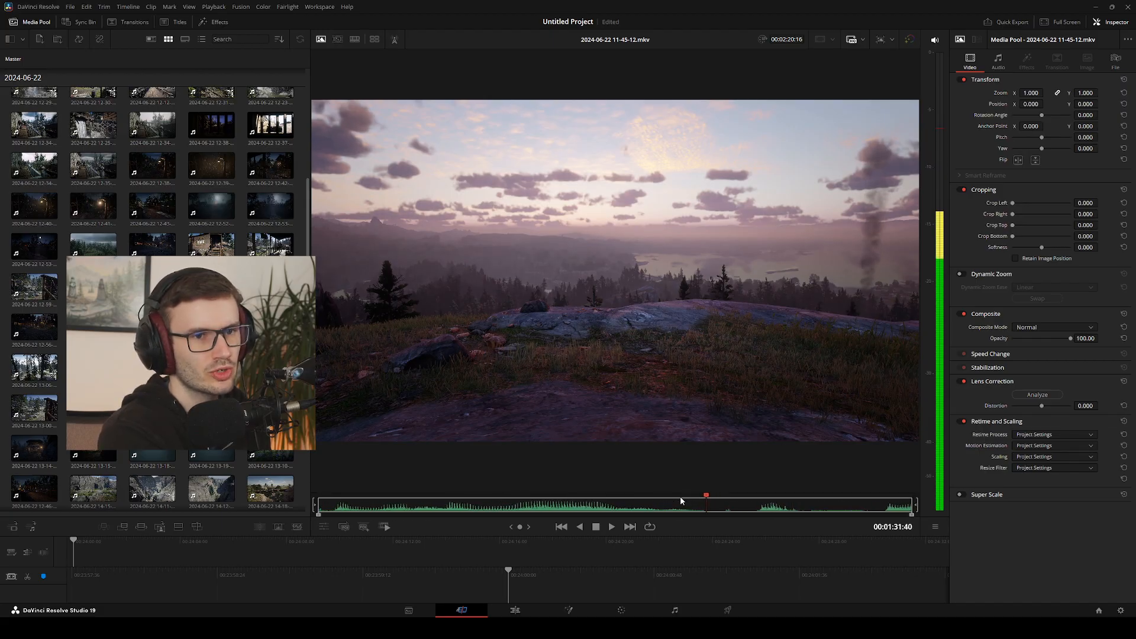
pyautogui.click(681, 500)
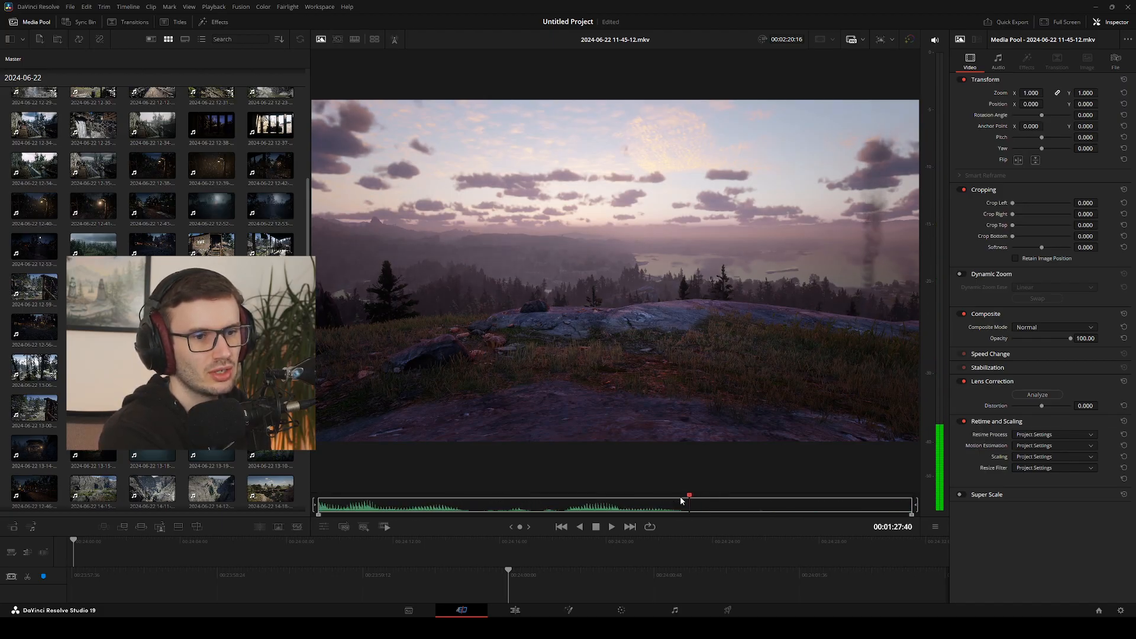
# Select all clips in the media pool, show them as one source tape, and play its opening briefly
pyautogui.scroll(5, 680, 500)
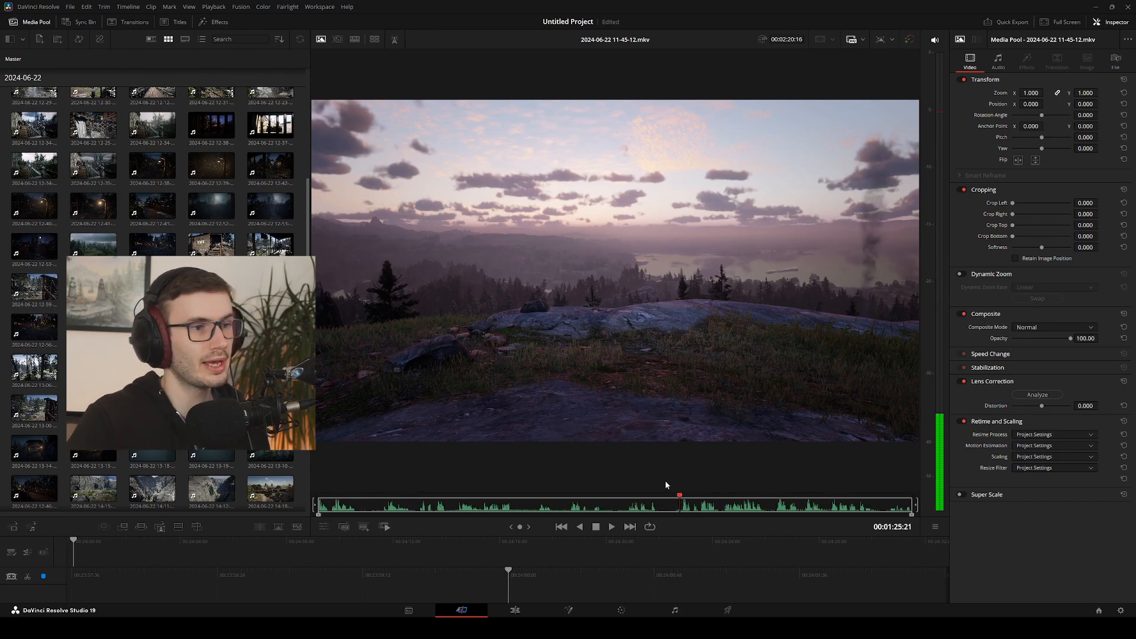
pyautogui.scroll(10, 261, 134)
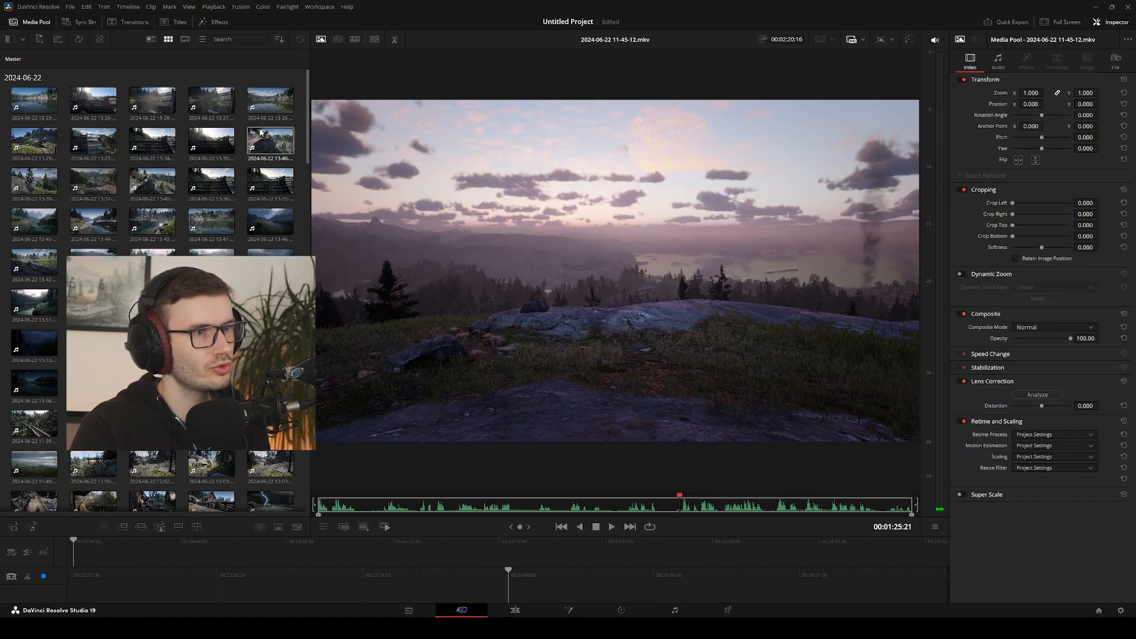
pyautogui.click(302, 123)
pyautogui.hotkey('ctrl', 'a')
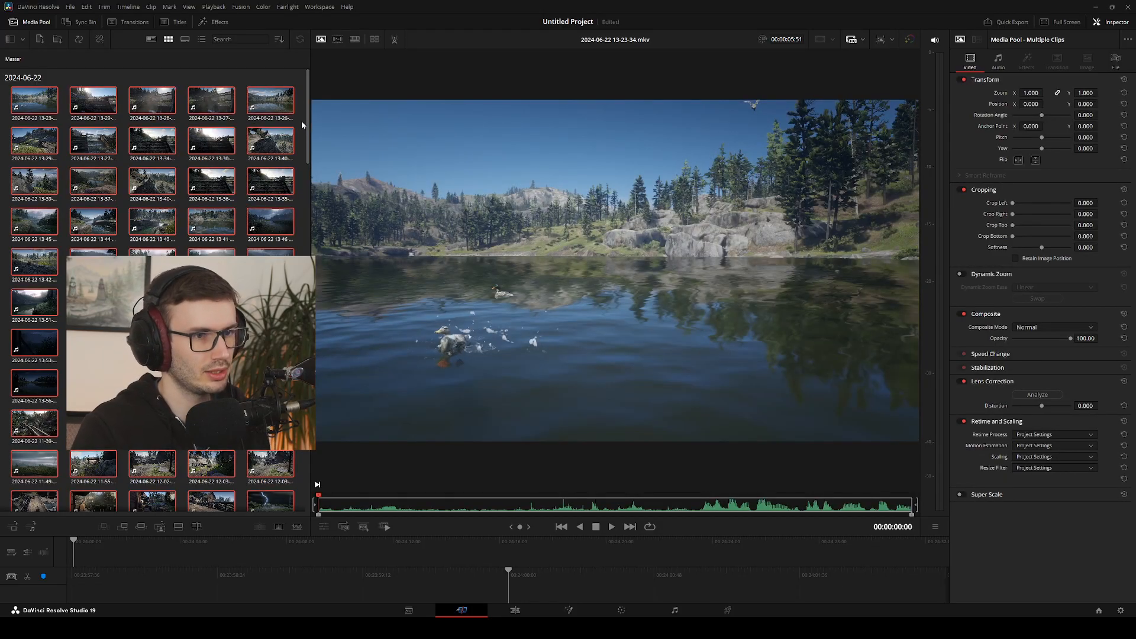
pyautogui.press('space')
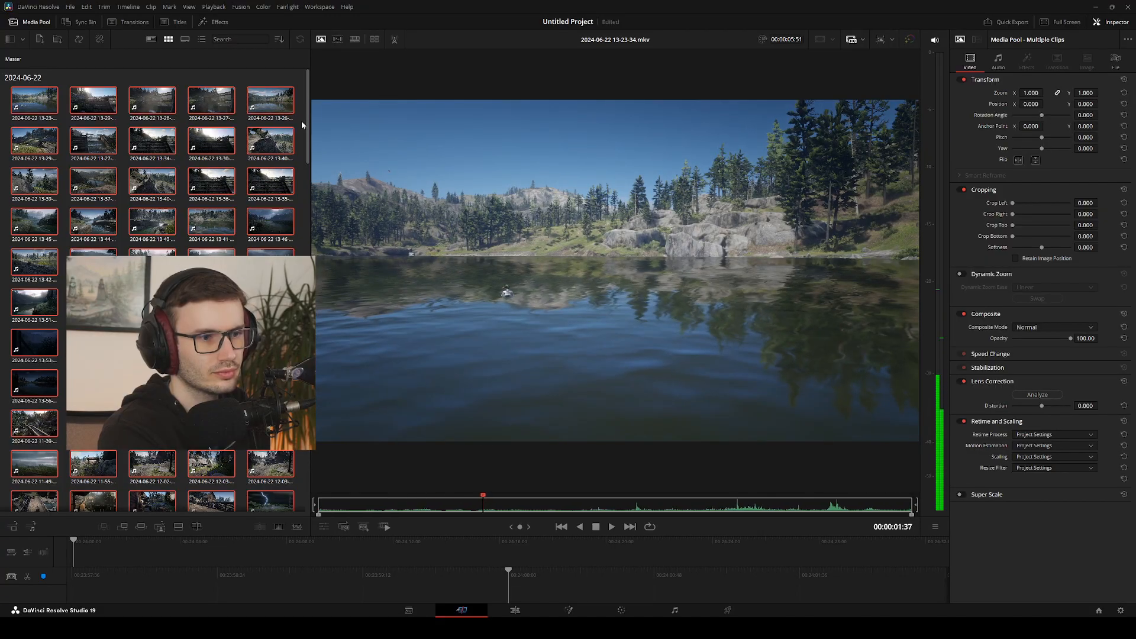
pyautogui.press('j')
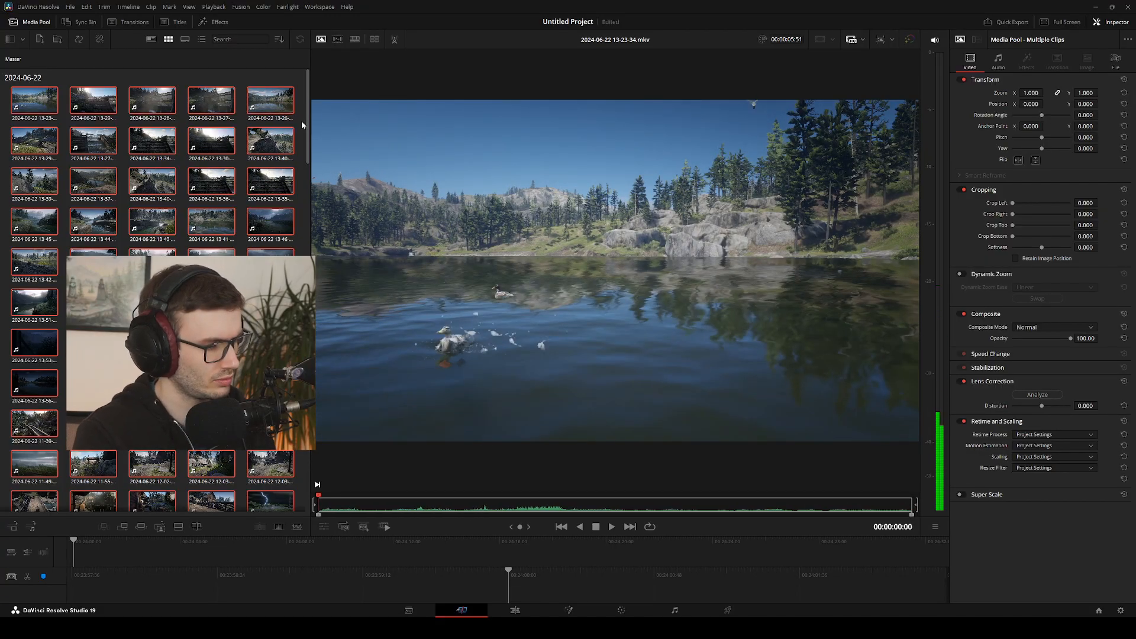
pyautogui.press('q')
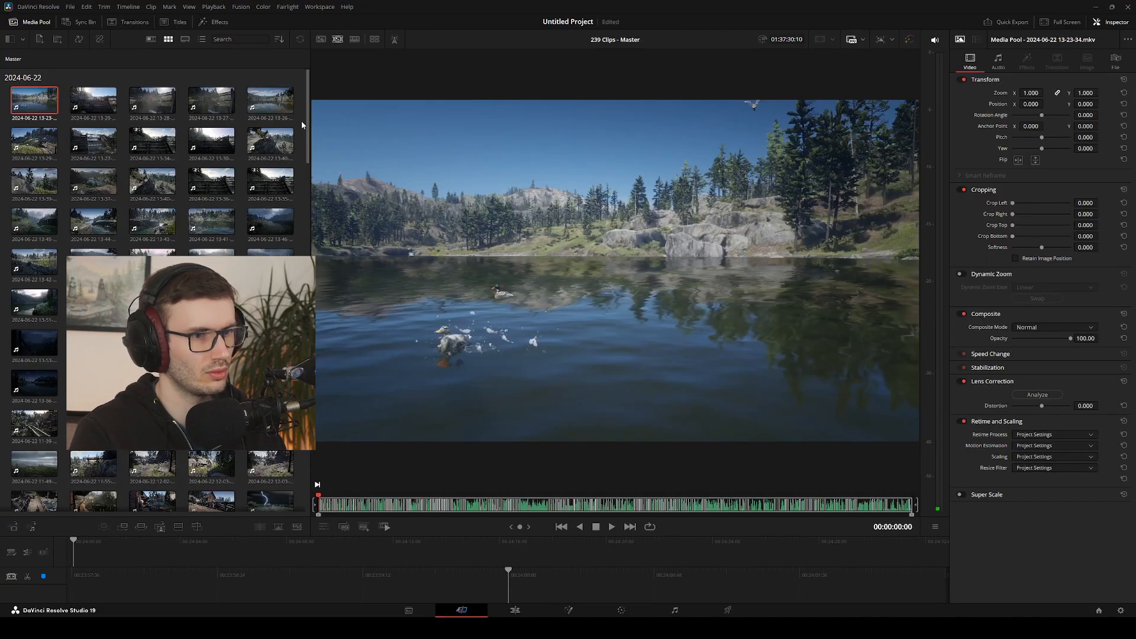
pyautogui.press('space')
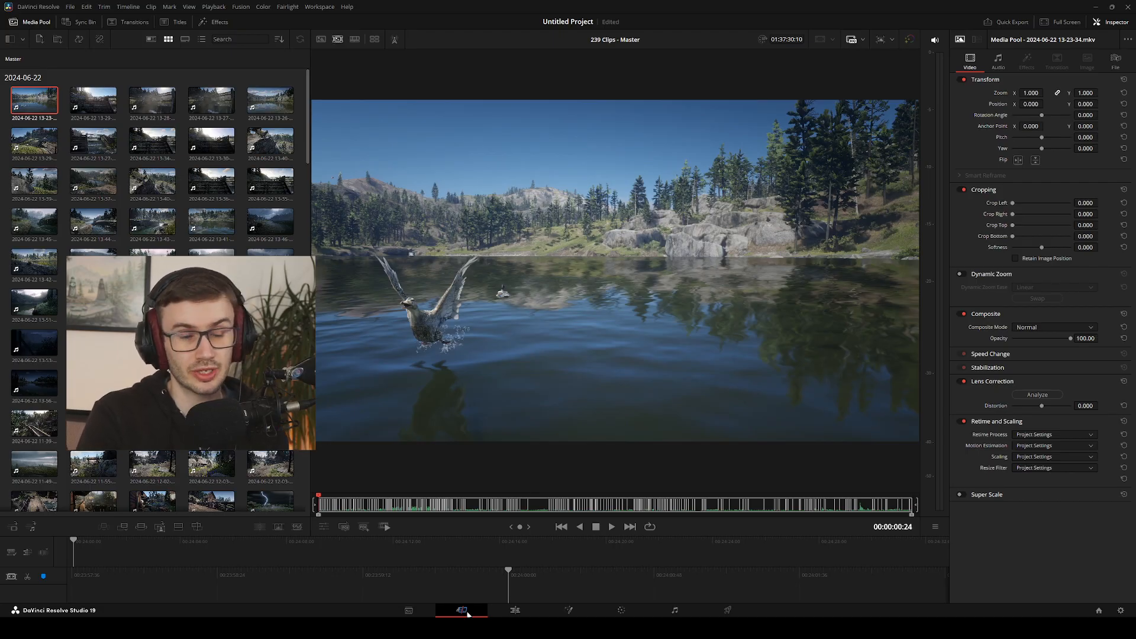
# Compare the Edit page with the Cut page, ending on the Cut page
pyautogui.click(512, 610)
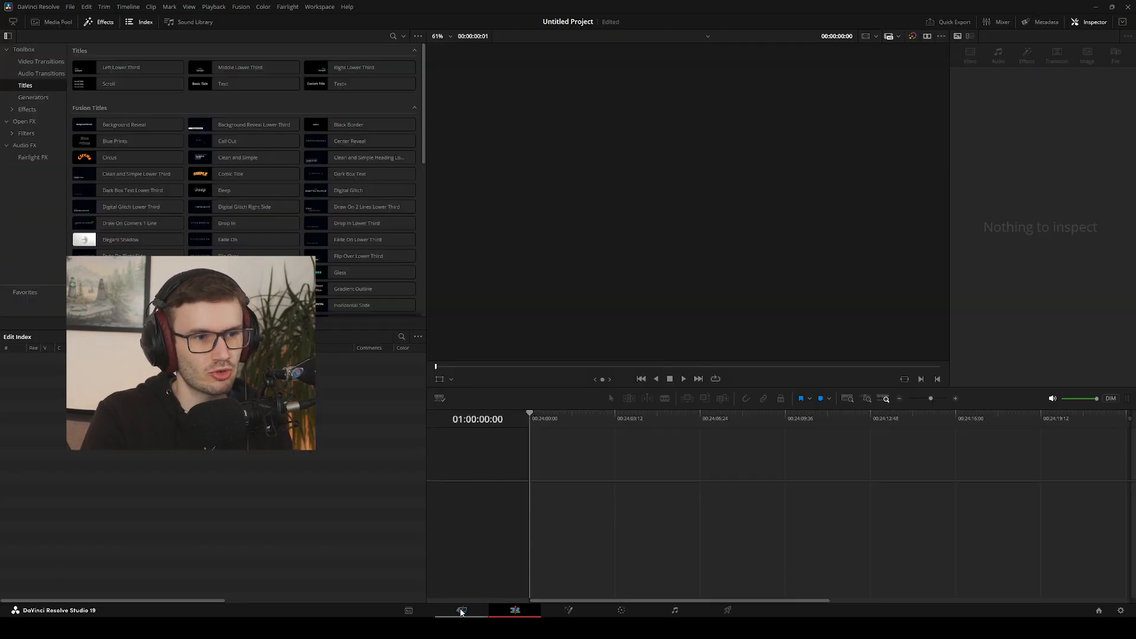
pyautogui.click(461, 610)
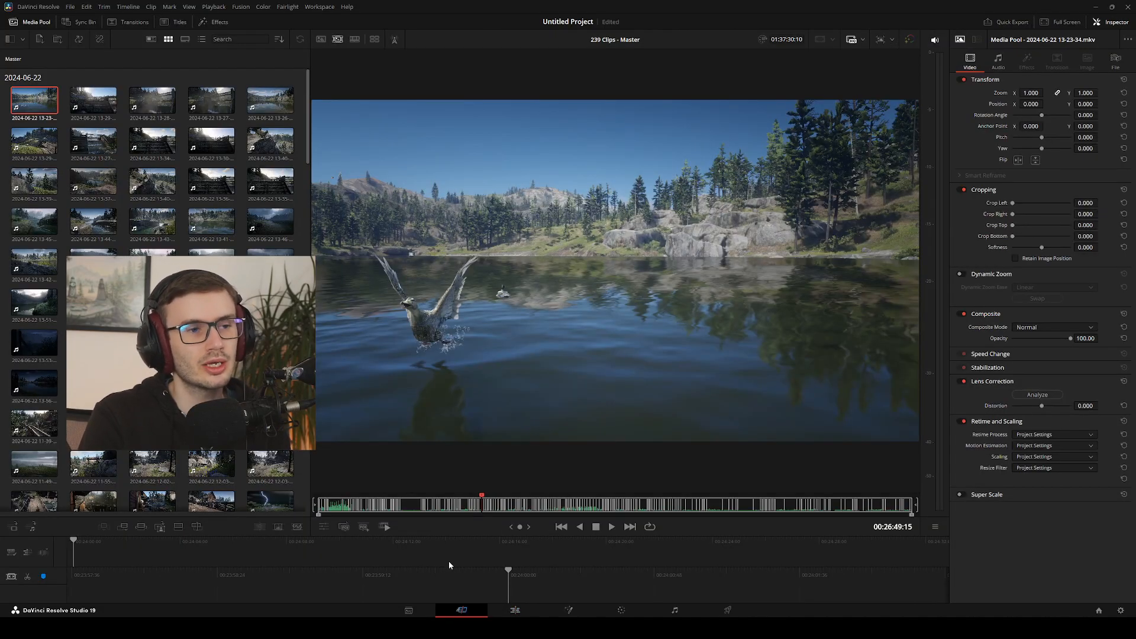
pyautogui.click(514, 610)
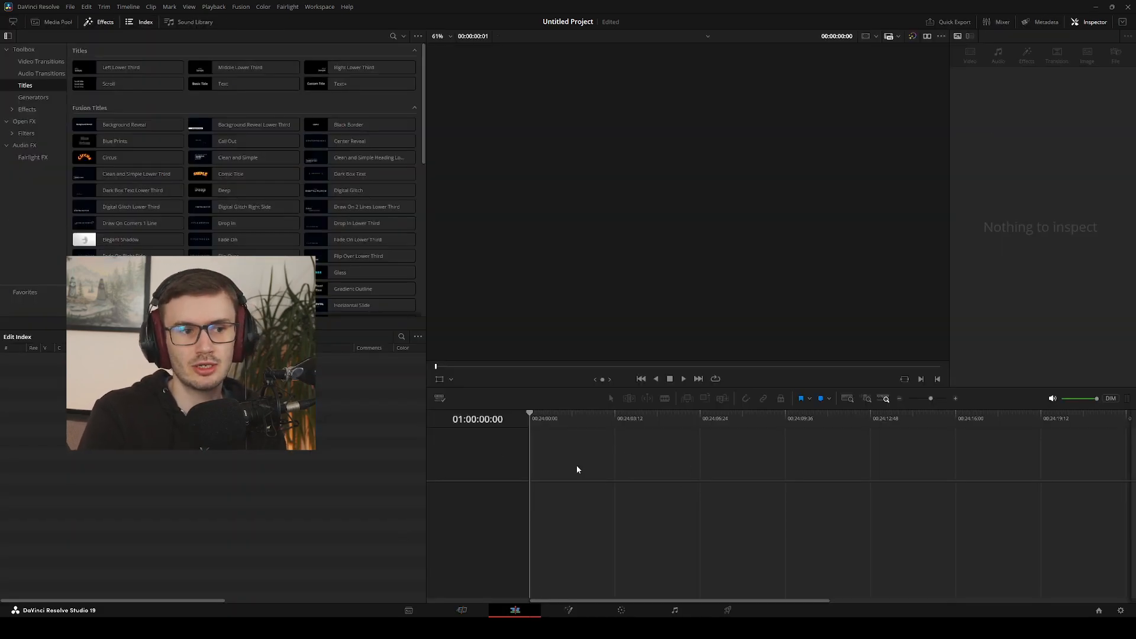
pyautogui.click(463, 612)
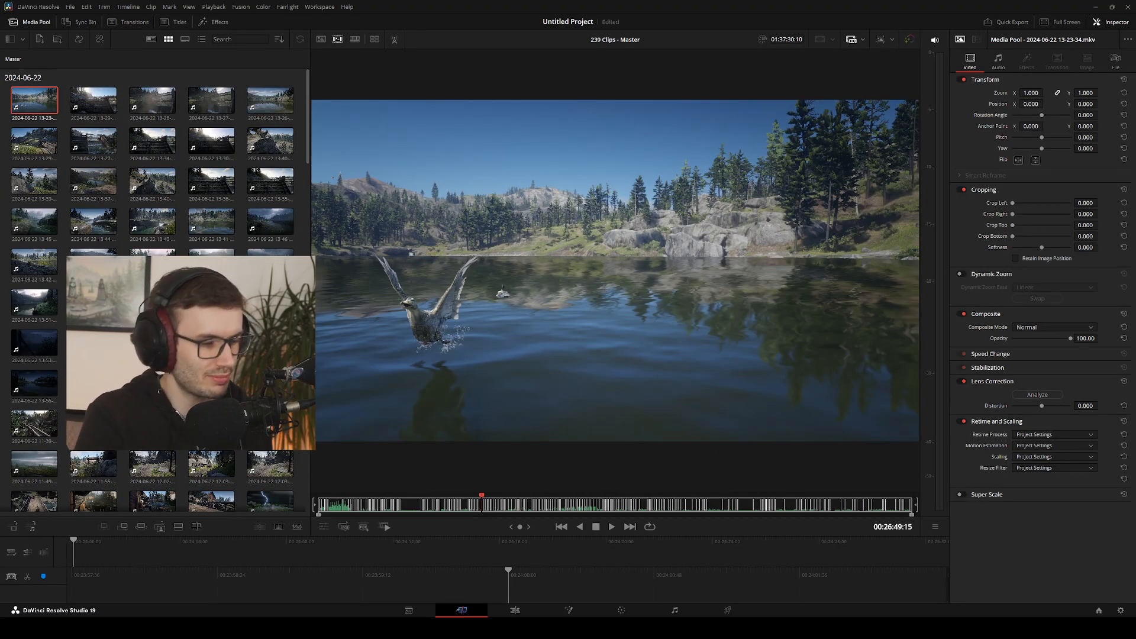
# Step frame by frame back and forth through the duck's take-off in the source tape around 00:26:49
pyautogui.press('Left')
pyautogui.press('Left')
pyautogui.press('Right')
pyautogui.press('Right')
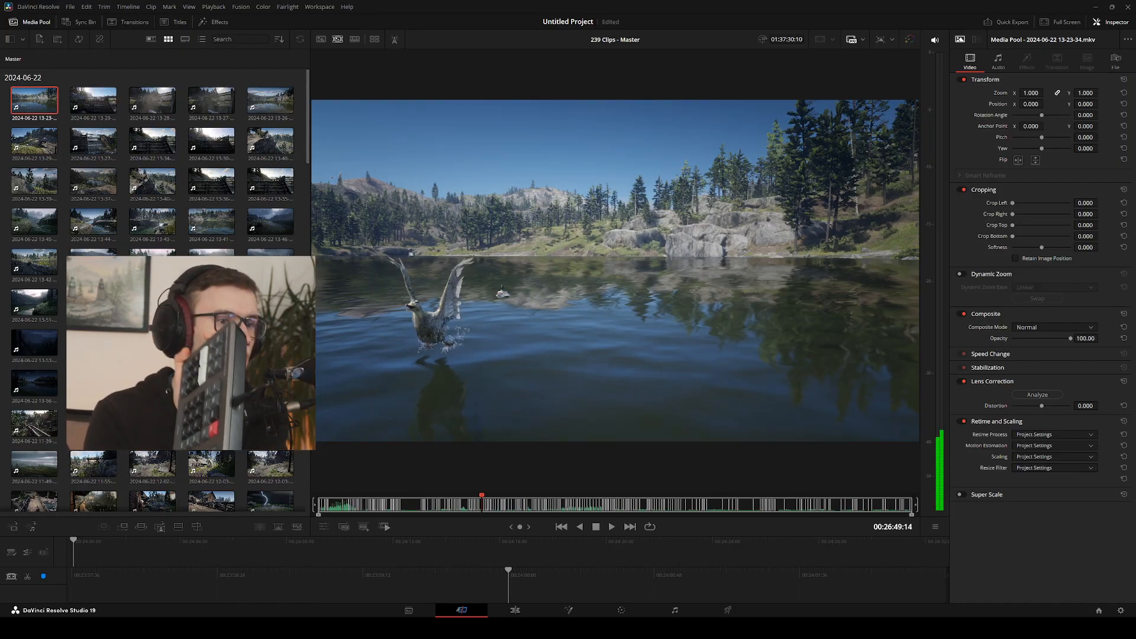
pyautogui.press('Right')
pyautogui.press('Right')
pyautogui.press('Right')
pyautogui.press('Right')
pyautogui.press('Right')
pyautogui.press('Right')
pyautogui.press('Right')
pyautogui.press('Right')
pyautogui.press('Right')
pyautogui.press('Right')
pyautogui.press('Right')
pyautogui.press('Right')
pyautogui.press('Right')
pyautogui.press('Right')
pyautogui.press('Right')
pyautogui.press('Right')
pyautogui.press('Right')
pyautogui.press('Right')
pyautogui.press('Right')
pyautogui.press('Right')
pyautogui.press('Left')
pyautogui.press('Left')
pyautogui.press('Left')
pyautogui.press('Left')
pyautogui.press('Left')
pyautogui.press('Left')
pyautogui.press('Left')
pyautogui.press('Left')
pyautogui.press('Left')
pyautogui.press('Left')
pyautogui.press('Left')
pyautogui.press('Left')
pyautogui.press('Left')
pyautogui.press('Left')
pyautogui.press('Left')
pyautogui.press('Left')
pyautogui.press('Left')
pyautogui.press('Left')
pyautogui.press('Left')
pyautogui.press('Left')
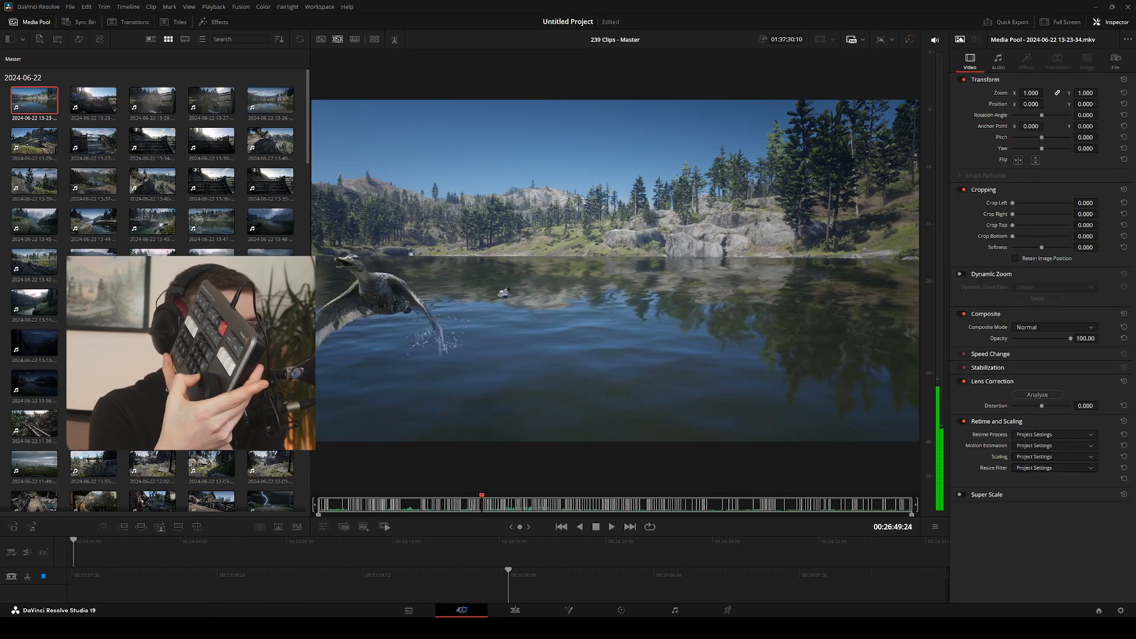
pyautogui.press('Right')
pyautogui.press('Right')
pyautogui.press('Right')
pyautogui.press('Right')
pyautogui.press('Right')
pyautogui.press('Right')
pyautogui.press('Right')
pyautogui.press('Right')
pyautogui.press('Right')
pyautogui.press('Right')
pyautogui.press('Right')
pyautogui.press('Right')
pyautogui.press('Right')
pyautogui.press('Right')
pyautogui.press('Right')
pyautogui.press('Right')
pyautogui.press('Right')
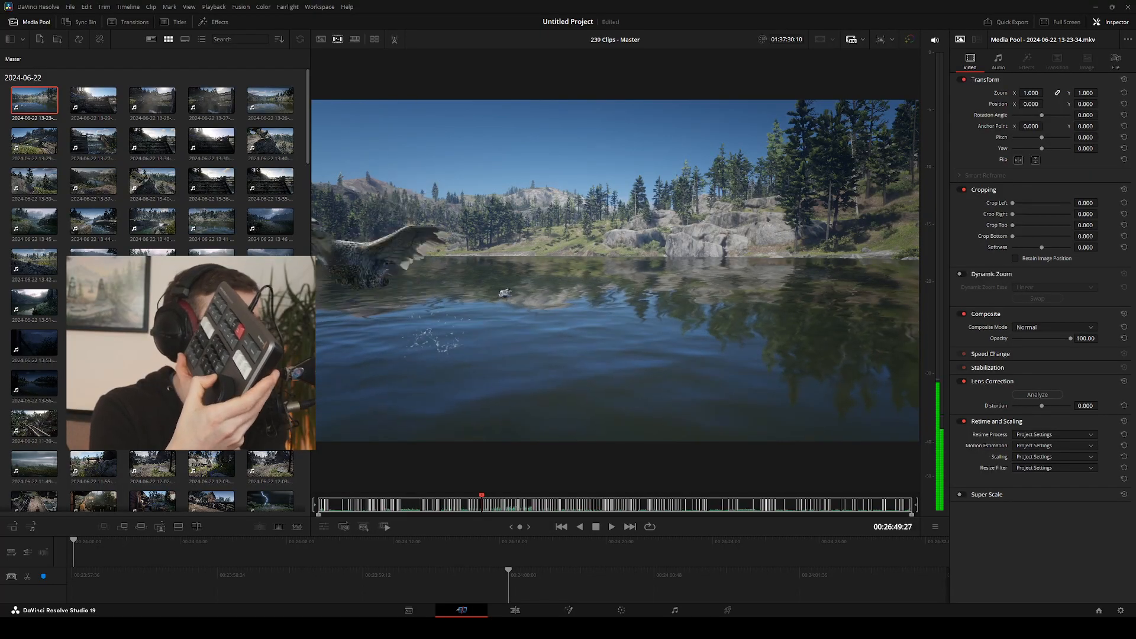
pyautogui.press('Right')
pyautogui.press('Right')
pyautogui.press('Right')
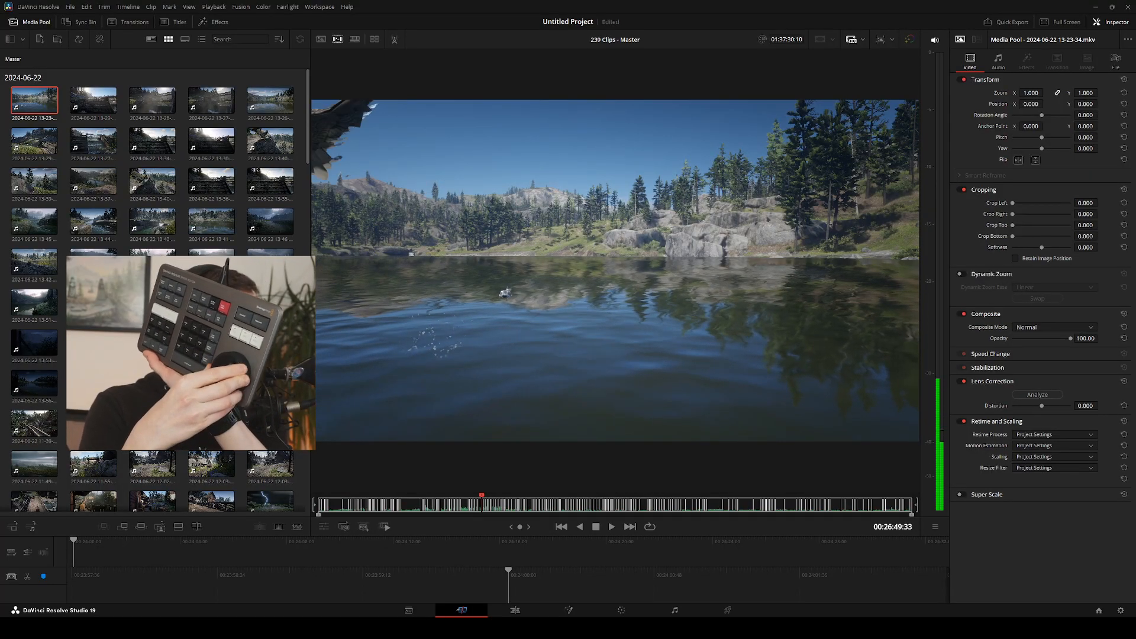
pyautogui.press('Left')
pyautogui.press('Left')
pyautogui.press('Left')
pyautogui.press('Left')
pyautogui.press('Left')
pyautogui.press('Left')
pyautogui.press('Left')
pyautogui.press('Left')
pyautogui.press('Left')
pyautogui.press('Left')
pyautogui.press('Left')
pyautogui.press('Left')
pyautogui.press('Left')
pyautogui.press('Left')
pyautogui.press('Left')
pyautogui.press('Left')
pyautogui.press('Left')
pyautogui.press('Left')
pyautogui.press('Left')
pyautogui.press('Right')
pyautogui.press('Right')
pyautogui.press('Right')
pyautogui.press('Right')
pyautogui.press('Right')
pyautogui.press('Right')
pyautogui.press('Right')
pyautogui.press('Right')
pyautogui.press('Right')
pyautogui.press('Right')
pyautogui.press('Right')
pyautogui.press('Right')
pyautogui.press('Right')
pyautogui.press('Right')
pyautogui.press('Right')
pyautogui.press('Right')
pyautogui.press('Right')
pyautogui.press('Right')
pyautogui.press('Right')
pyautogui.press('Right')
pyautogui.press('Left')
pyautogui.press('Left')
pyautogui.press('Left')
pyautogui.press('Left')
pyautogui.press('Left')
pyautogui.press('Left')
pyautogui.press('Left')
pyautogui.press('Left')
pyautogui.press('Left')
pyautogui.press('Left')
pyautogui.press('Left')
pyautogui.press('Left')
pyautogui.press('Left')
pyautogui.press('Left')
pyautogui.press('Left')
pyautogui.press('Left')
pyautogui.press('Left')
pyautogui.press('Left')
pyautogui.press('Left')
pyautogui.press('Left')
pyautogui.press('Left')
pyautogui.press('Left')
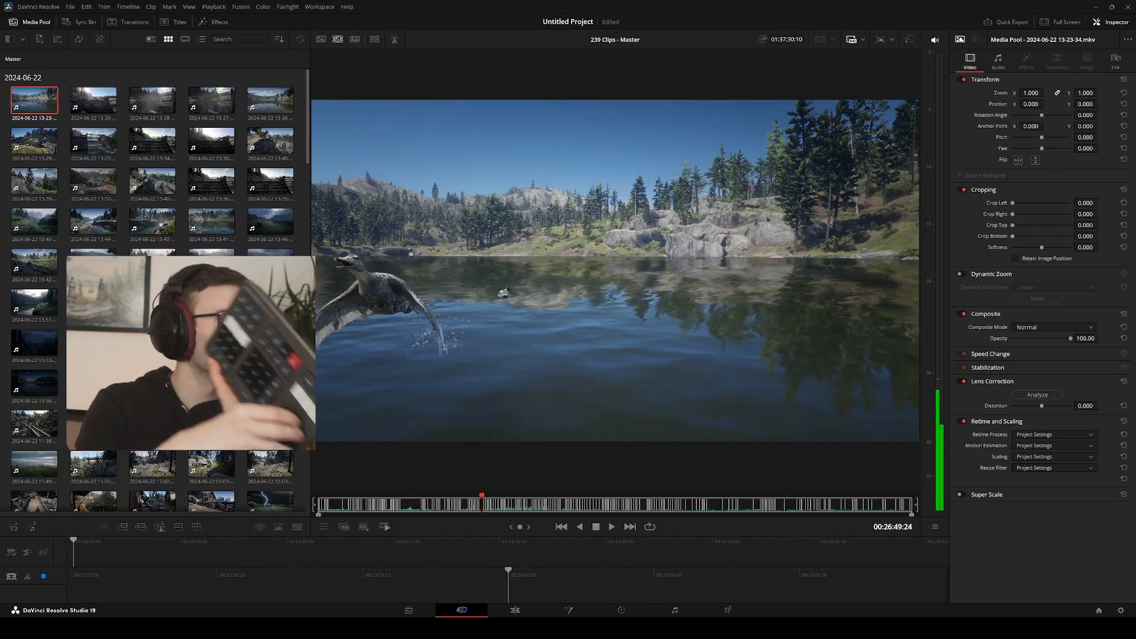
pyautogui.press('Left')
pyautogui.press('Left')
pyautogui.press('Left')
pyautogui.press('Left')
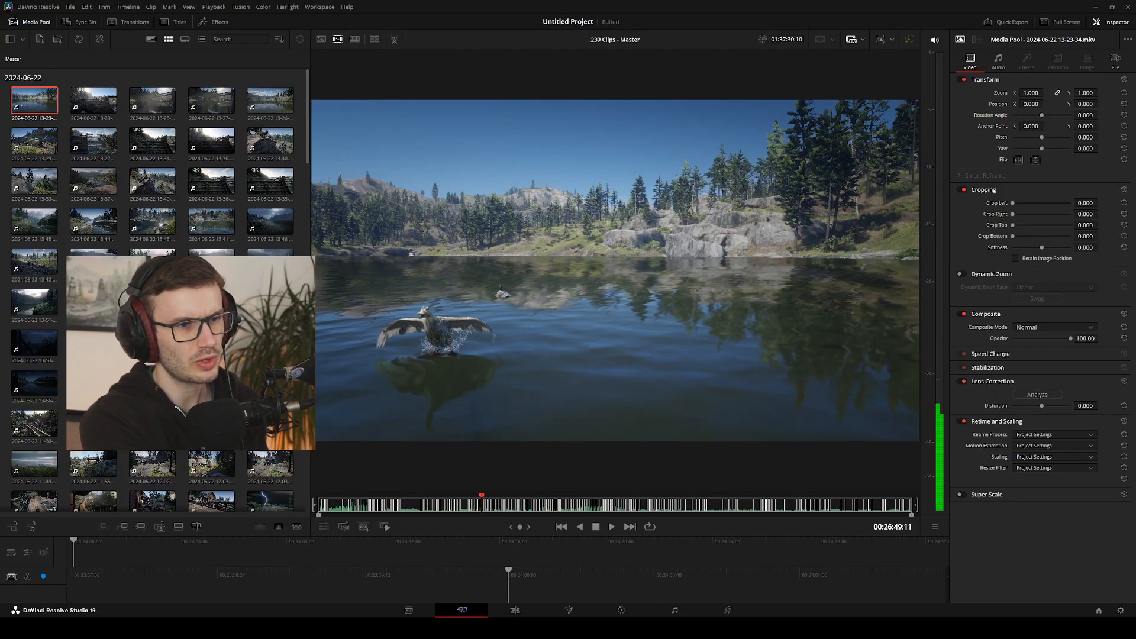
pyautogui.press('Right')
pyautogui.press('Right')
pyautogui.press('Right')
pyautogui.press('Right')
pyautogui.press('Right')
pyautogui.press('Right')
pyautogui.press('Right')
pyautogui.press('Right')
pyautogui.press('Right')
pyautogui.press('Right')
pyautogui.press('Right')
pyautogui.press('Right')
pyautogui.press('Right')
pyautogui.press('Right')
pyautogui.press('Right')
pyautogui.press('Right')
pyautogui.press('Right')
pyautogui.press('Right')
pyautogui.press('Right')
pyautogui.press('Right')
pyautogui.press('Right')
pyautogui.press('Right')
pyautogui.press('Right')
pyautogui.press('Right')
pyautogui.press('Right')
pyautogui.press('Right')
pyautogui.press('Right')
pyautogui.press('Right')
pyautogui.press('Right')
pyautogui.press('Right')
pyautogui.press('Right')
pyautogui.press('Right')
pyautogui.press('Right')
pyautogui.press('Right')
pyautogui.press('Right')
pyautogui.press('Right')
pyautogui.press('Right')
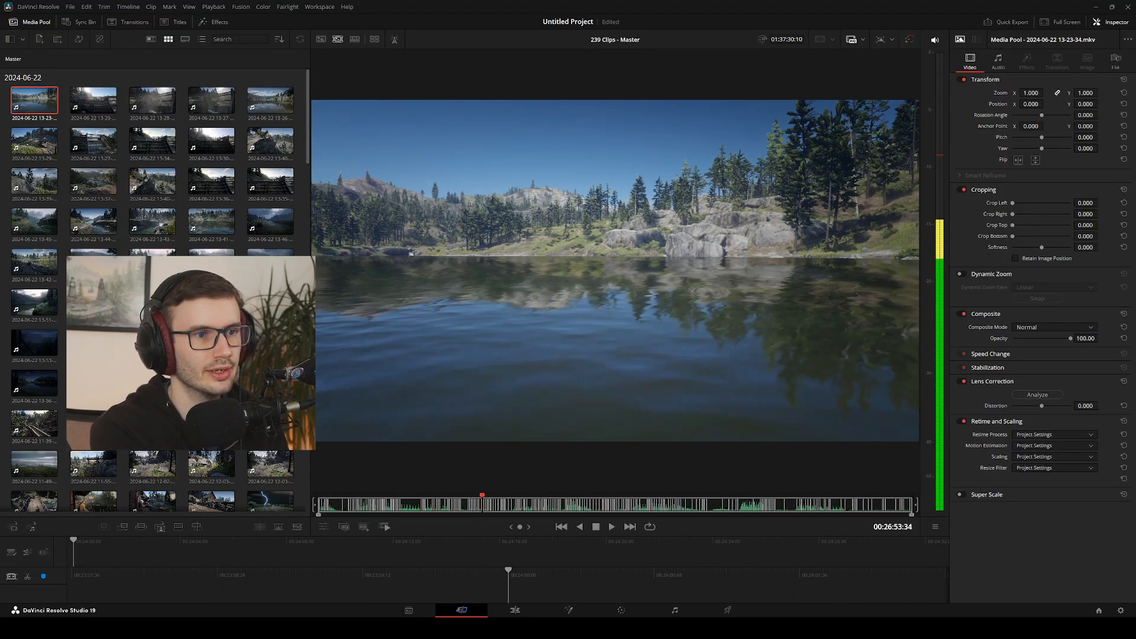
pyautogui.press('l')
pyautogui.press('l')
pyautogui.press('l')
pyautogui.press('l')
pyautogui.press('l')
pyautogui.press('l')
pyautogui.press('l')
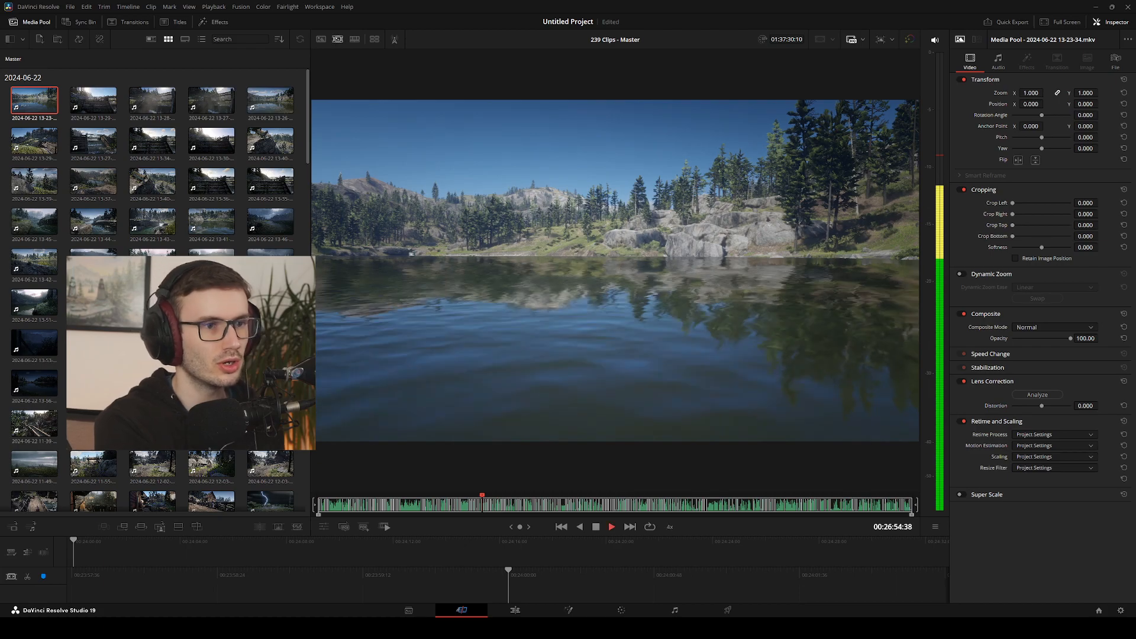
pyautogui.press('k')
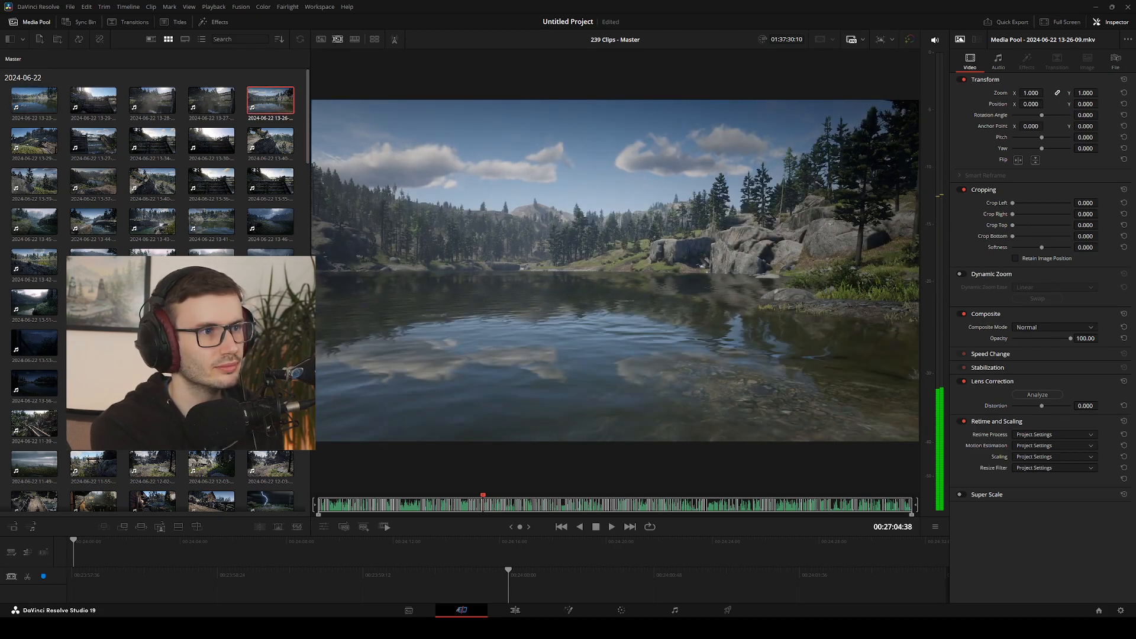
pyautogui.press('l')
pyautogui.press('l')
pyautogui.press('l')
pyautogui.press('l')
pyautogui.press('j')
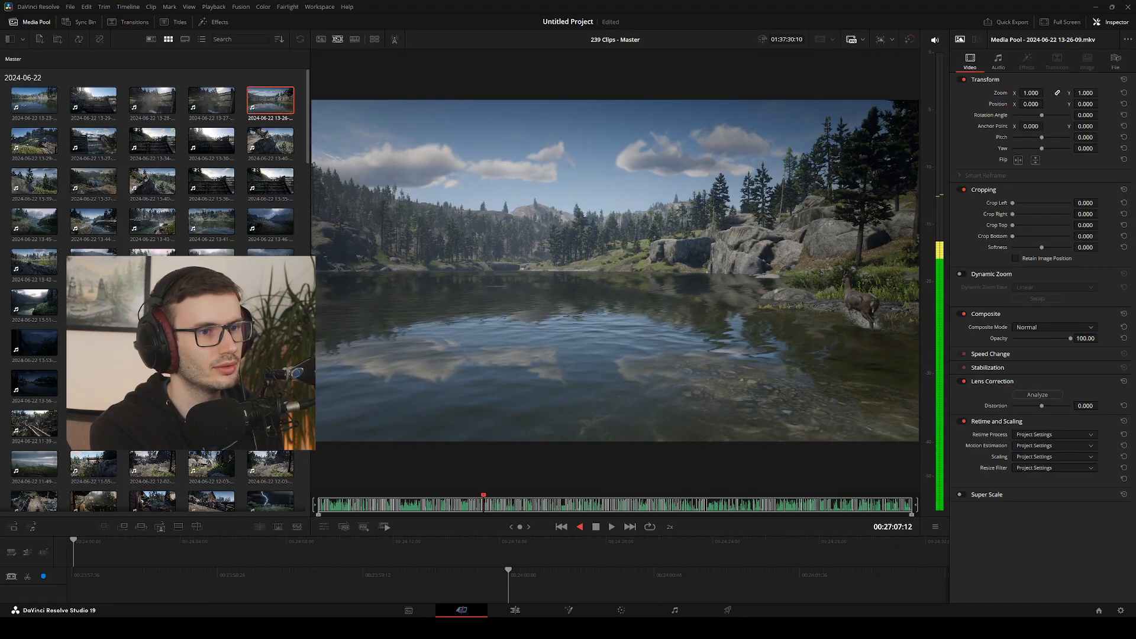
pyautogui.press('j')
pyautogui.press('j')
pyautogui.press('j')
pyautogui.press('k')
pyautogui.press('Left')
pyautogui.press('Left')
pyautogui.press('Left')
pyautogui.press('Left')
pyautogui.press('Left')
pyautogui.press('Left')
pyautogui.press('Left')
pyautogui.press('Left')
pyautogui.press('Left')
pyautogui.press('Left')
pyautogui.press('Left')
pyautogui.press('Left')
pyautogui.press('Left')
pyautogui.press('Left')
pyautogui.press('Left')
pyautogui.press('Left')
pyautogui.press('Left')
pyautogui.press('Left')
pyautogui.press('Left')
pyautogui.press('Left')
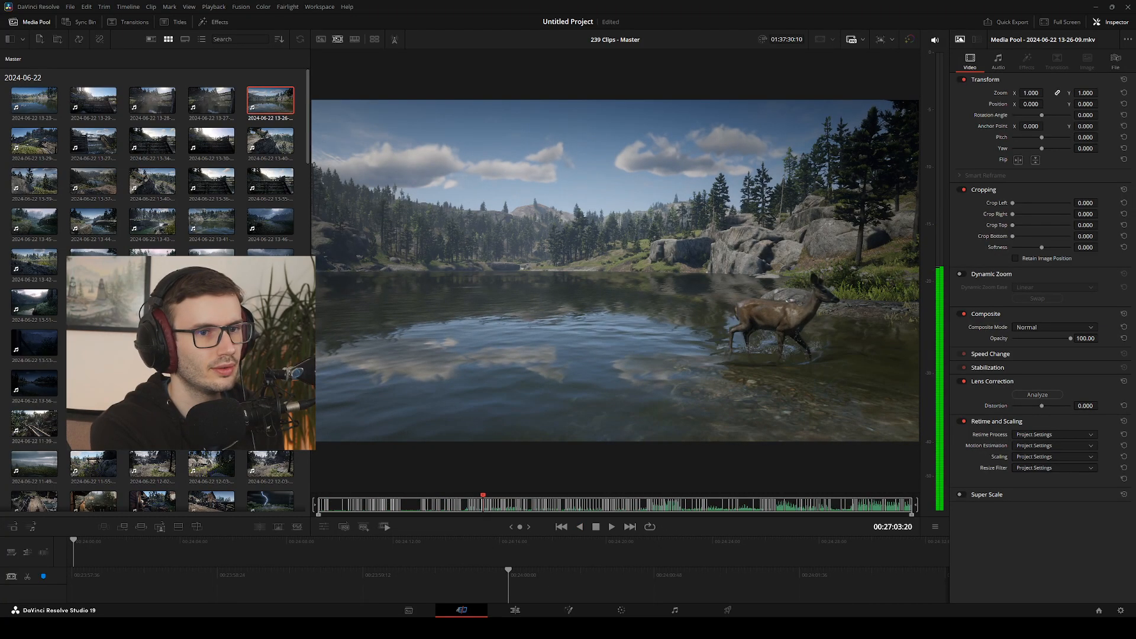
pyautogui.hotkey('shift', 'Left')
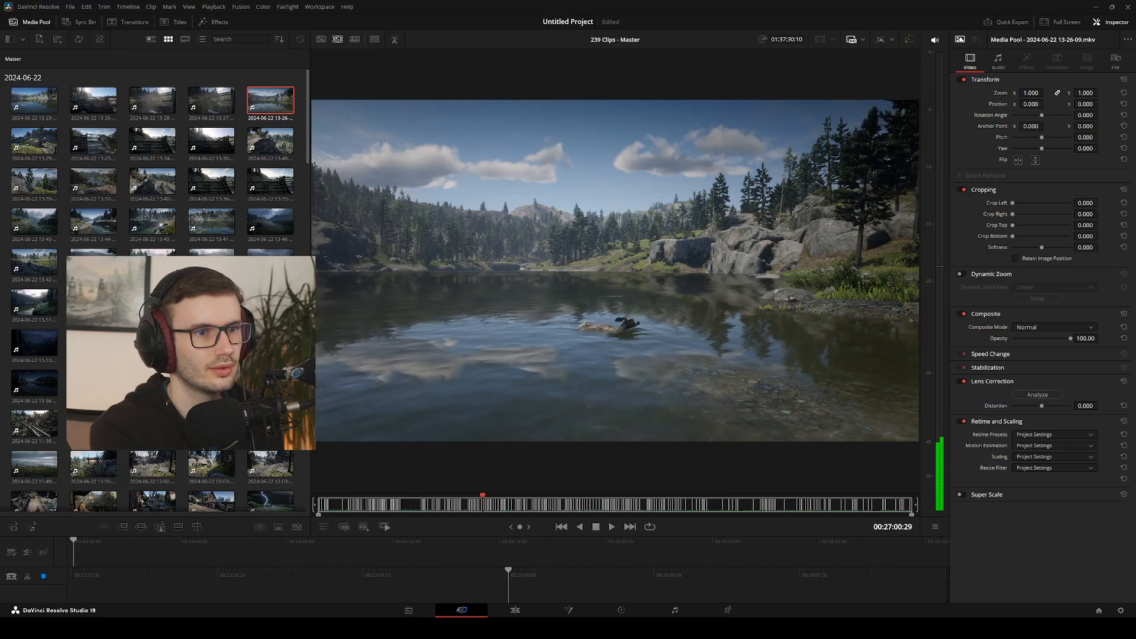
pyautogui.click(96, 108)
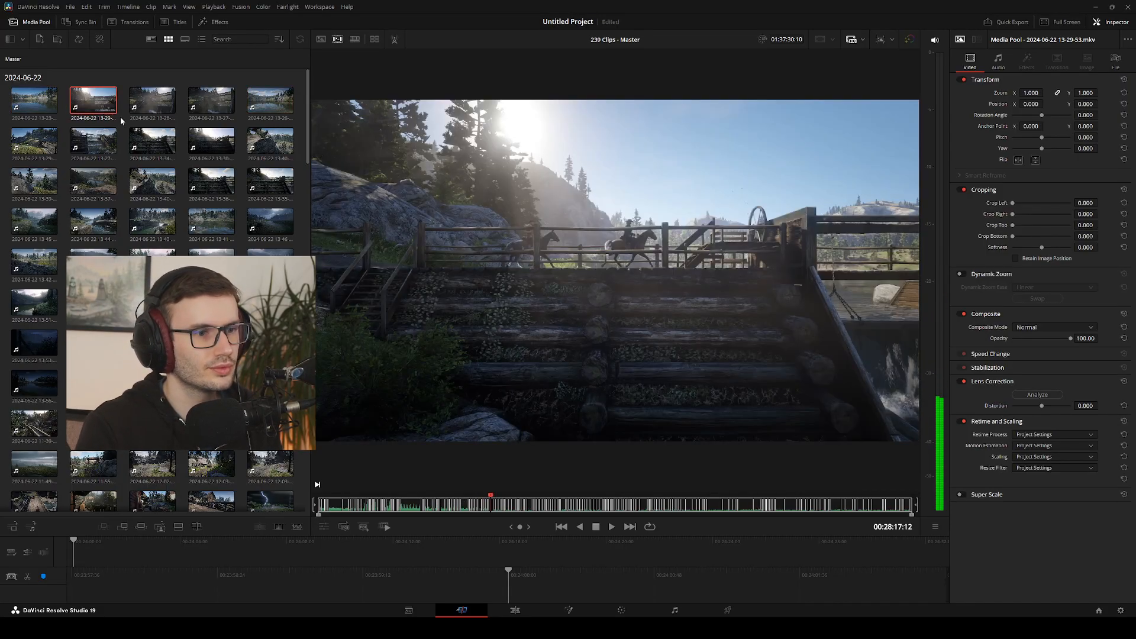
pyautogui.press('space')
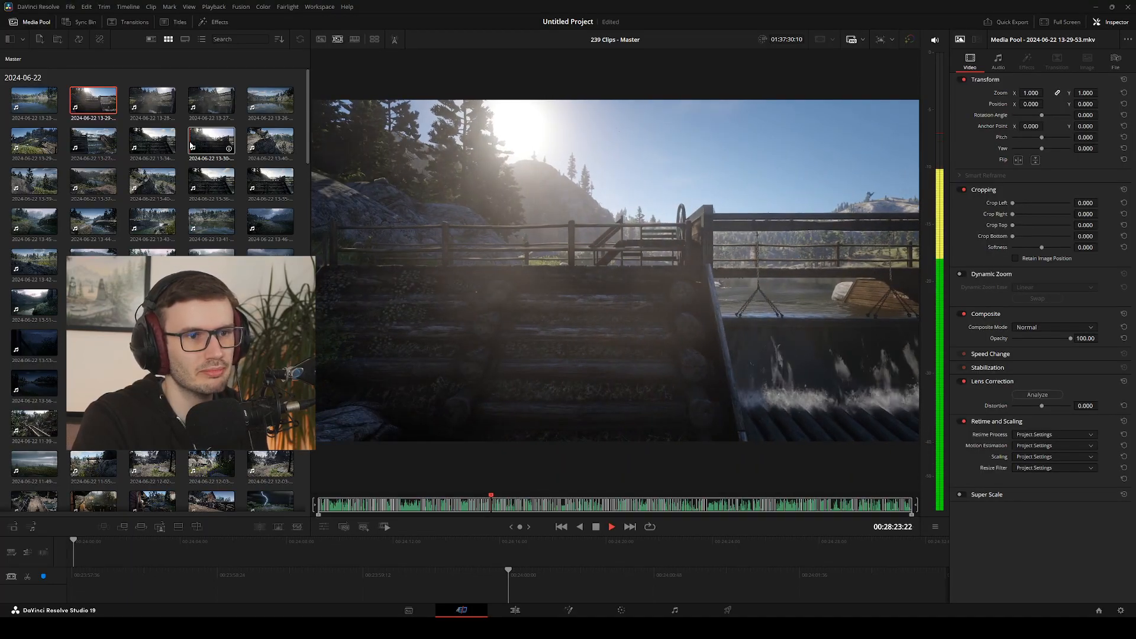
pyautogui.click(191, 145)
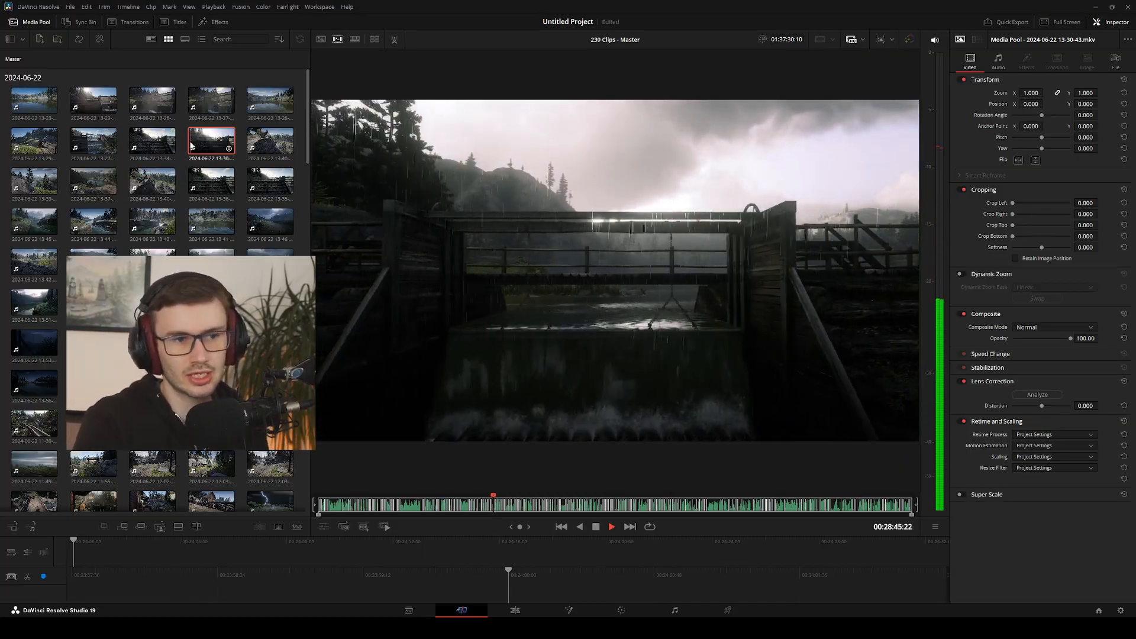
pyautogui.press('Left')
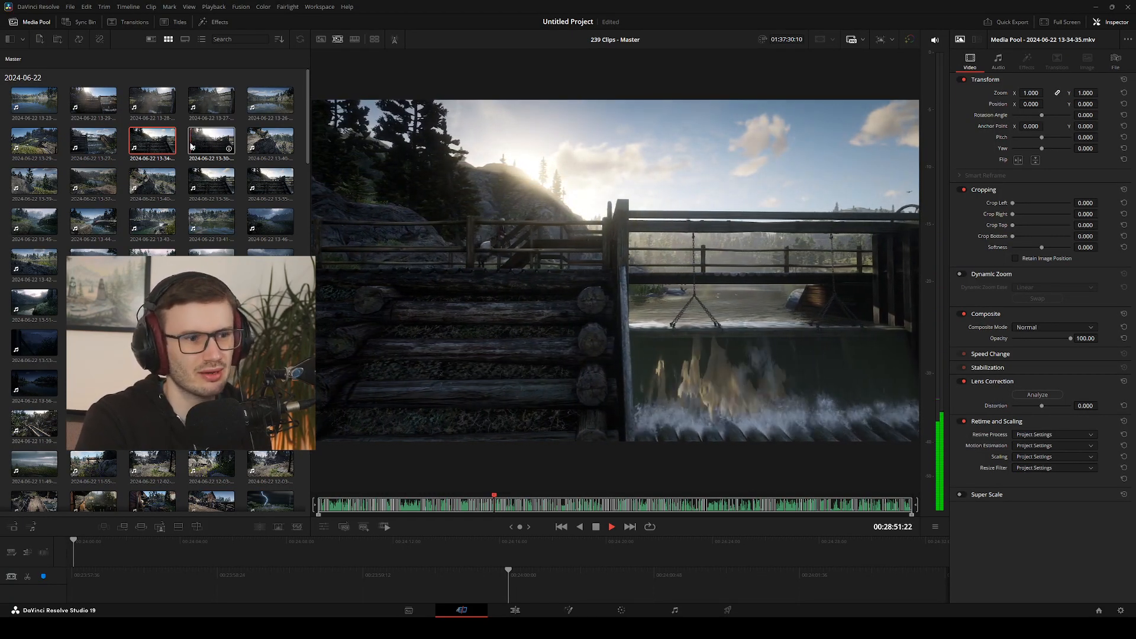
pyautogui.click(154, 197)
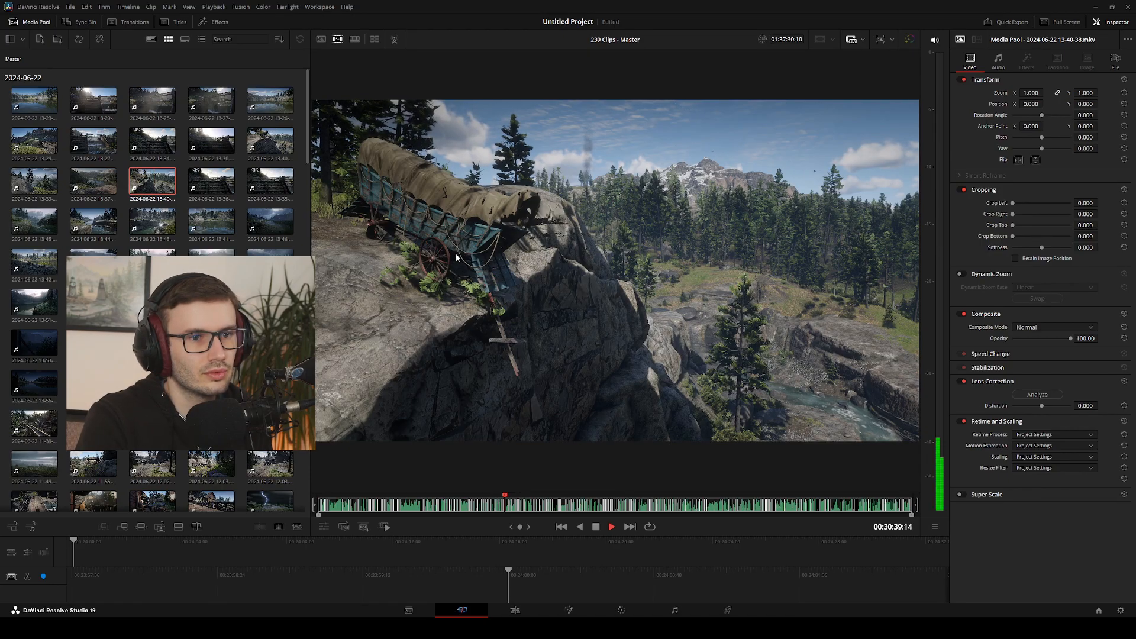
pyautogui.click(214, 181)
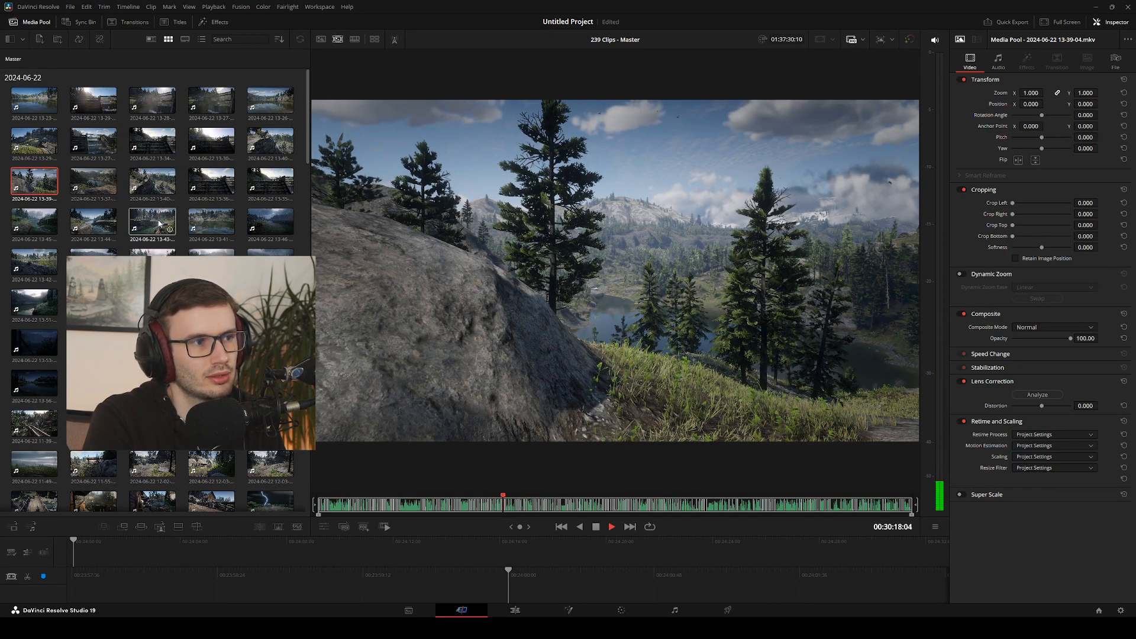
pyautogui.click(153, 176)
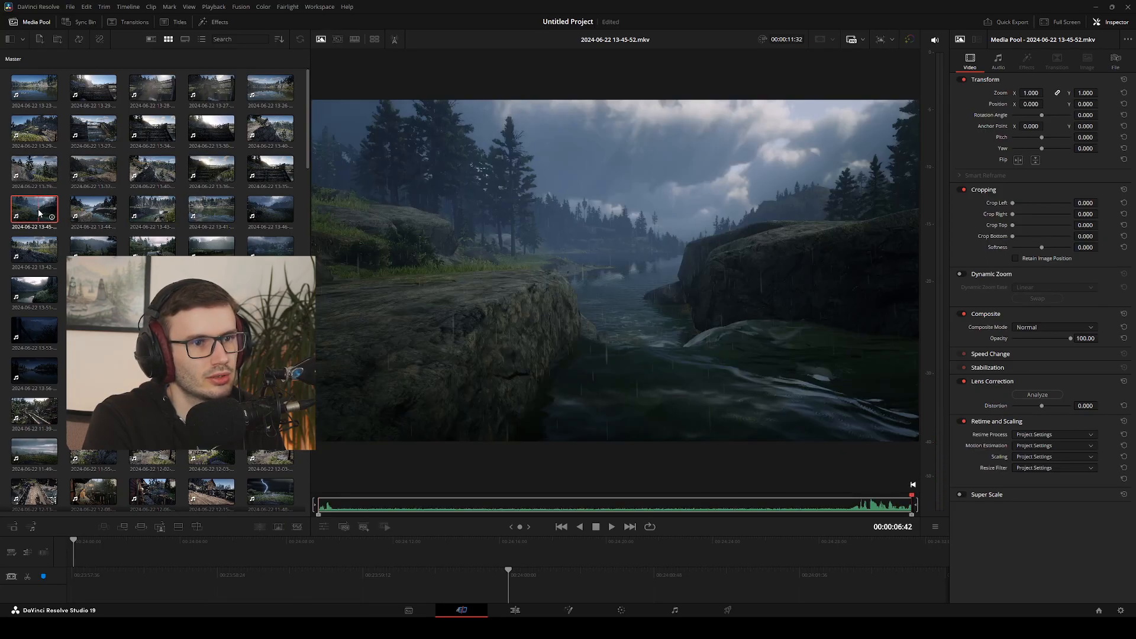
pyautogui.click(38, 209)
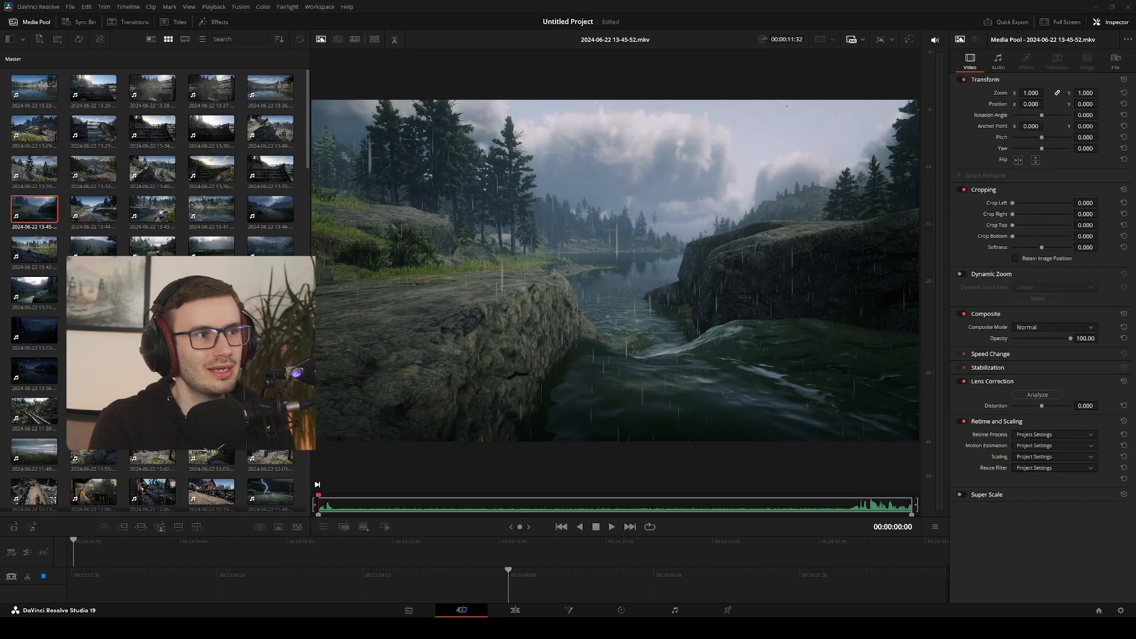
pyautogui.click(611, 527)
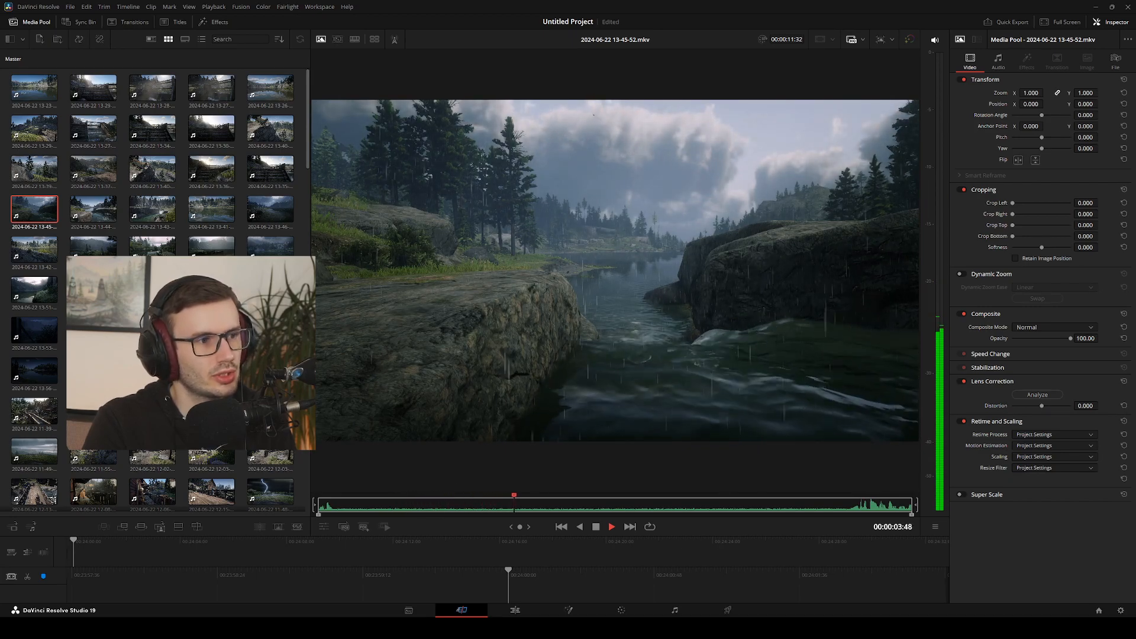
pyautogui.doubleClick(95, 290)
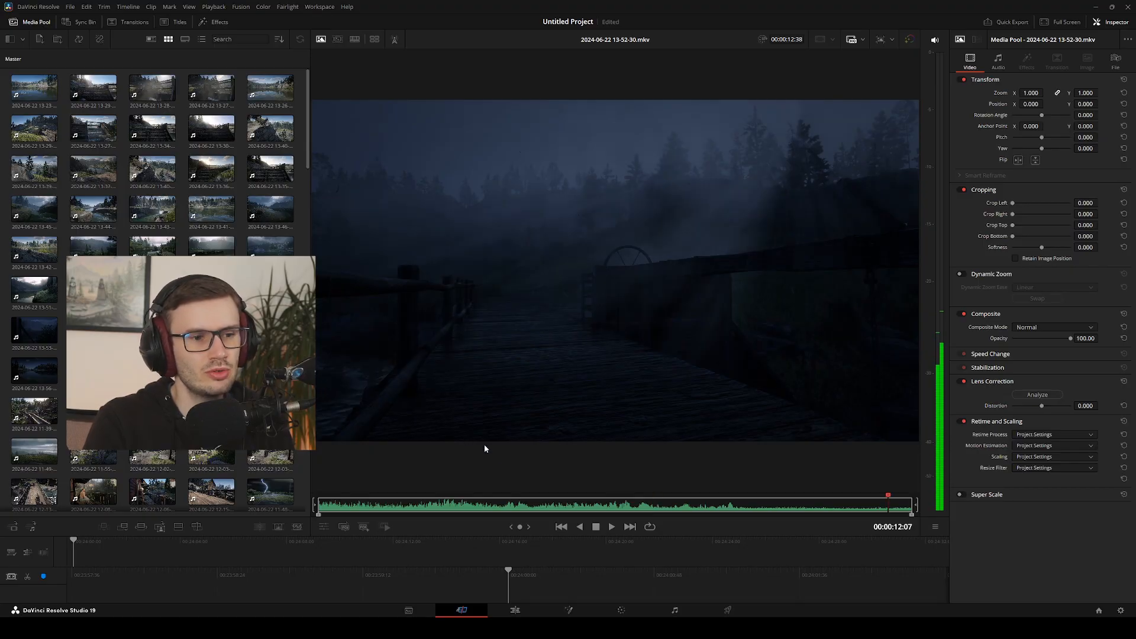
pyautogui.click(611, 527)
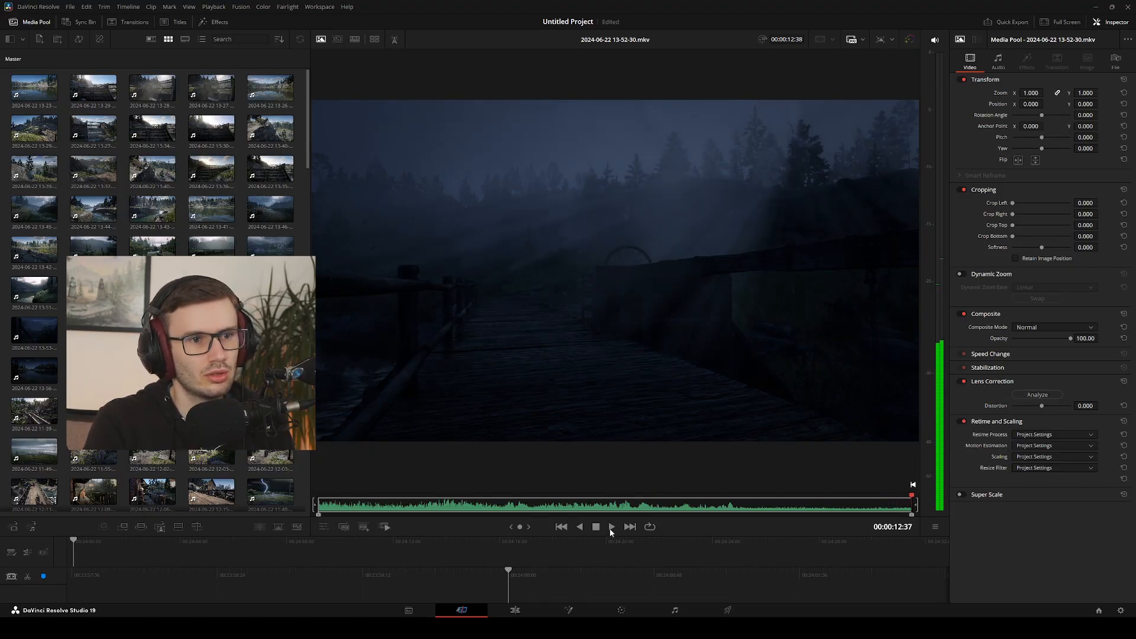
pyautogui.click(611, 527)
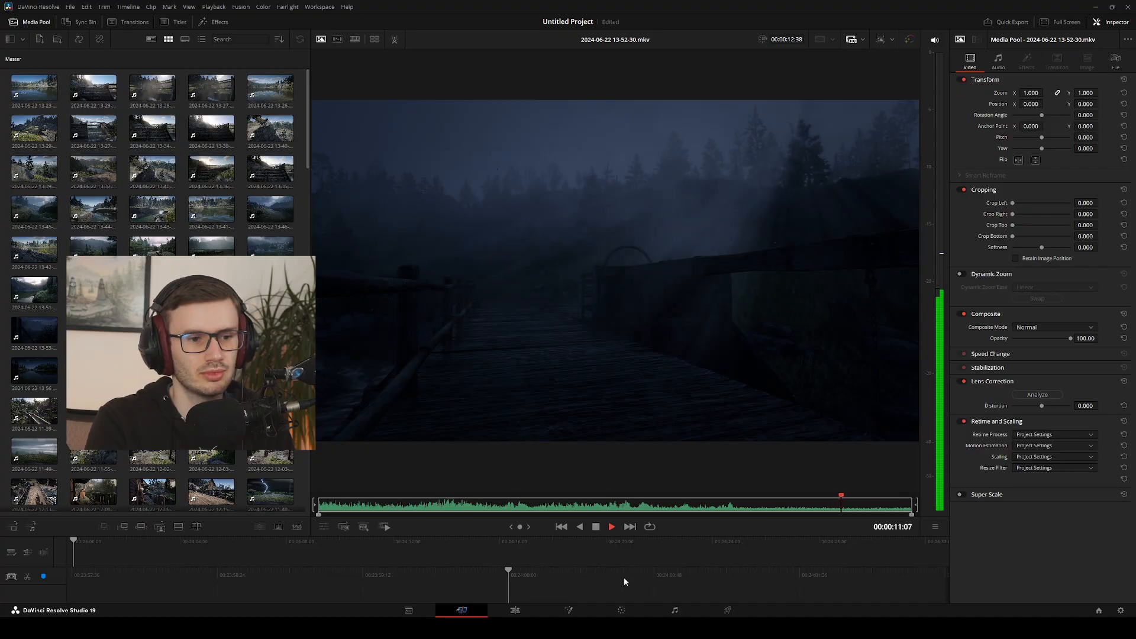
pyautogui.click(622, 611)
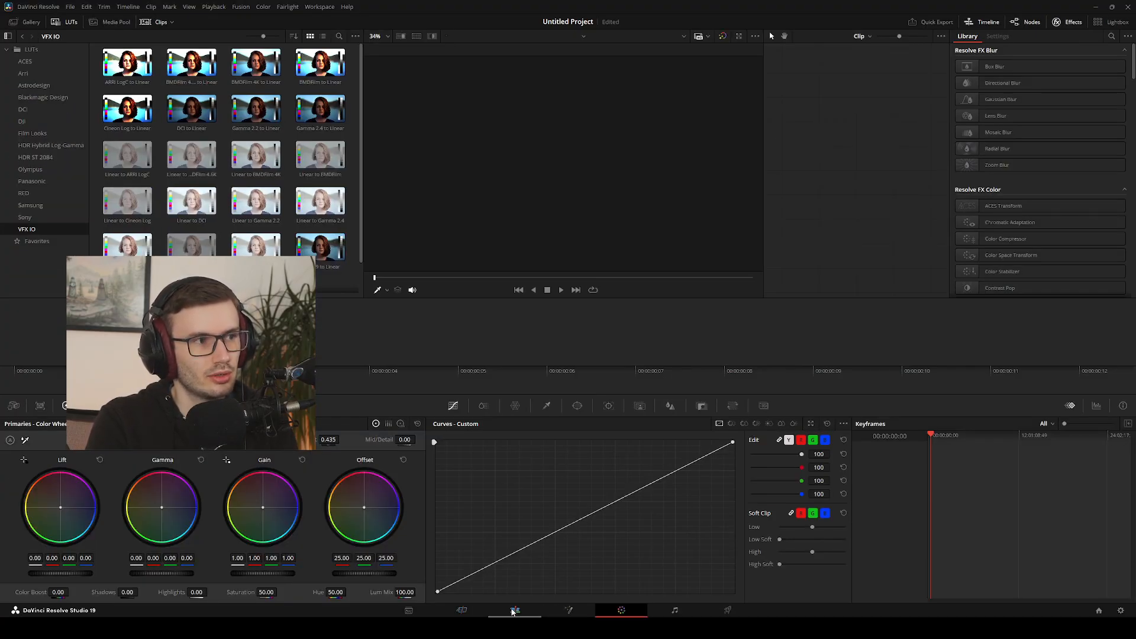
pyautogui.click(462, 611)
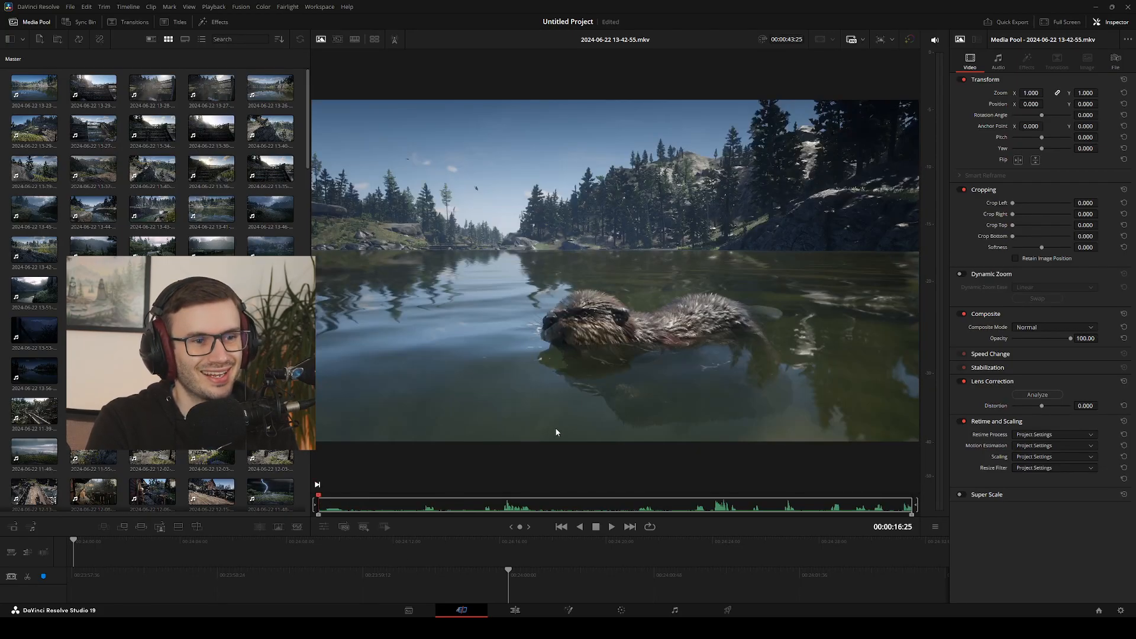
pyautogui.click(541, 504)
pyautogui.click(611, 527)
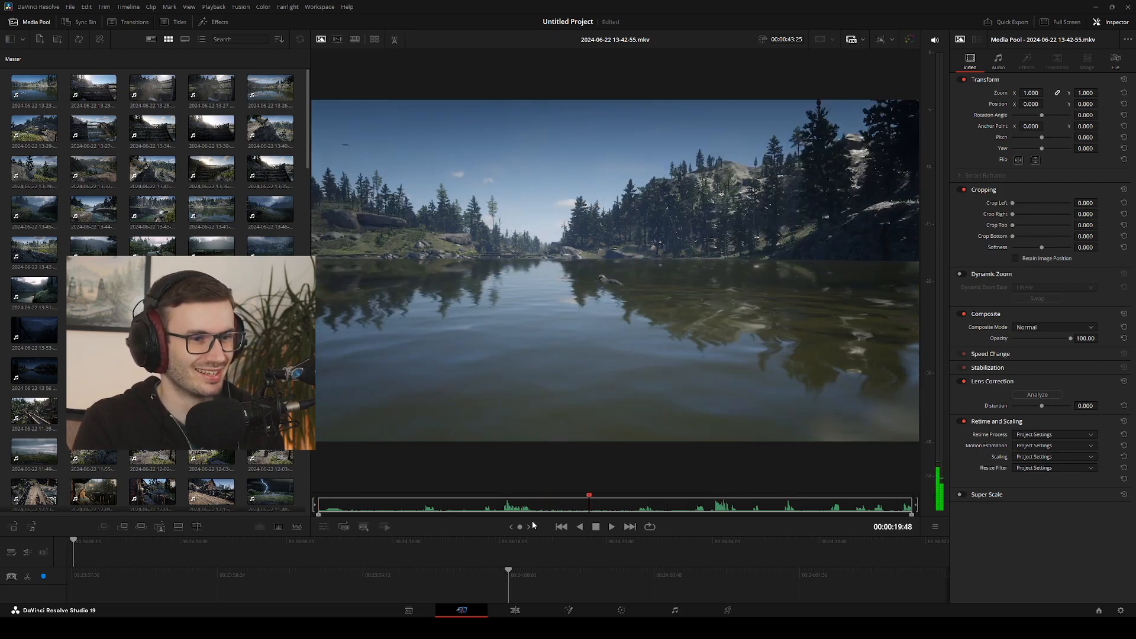
pyautogui.press('j')
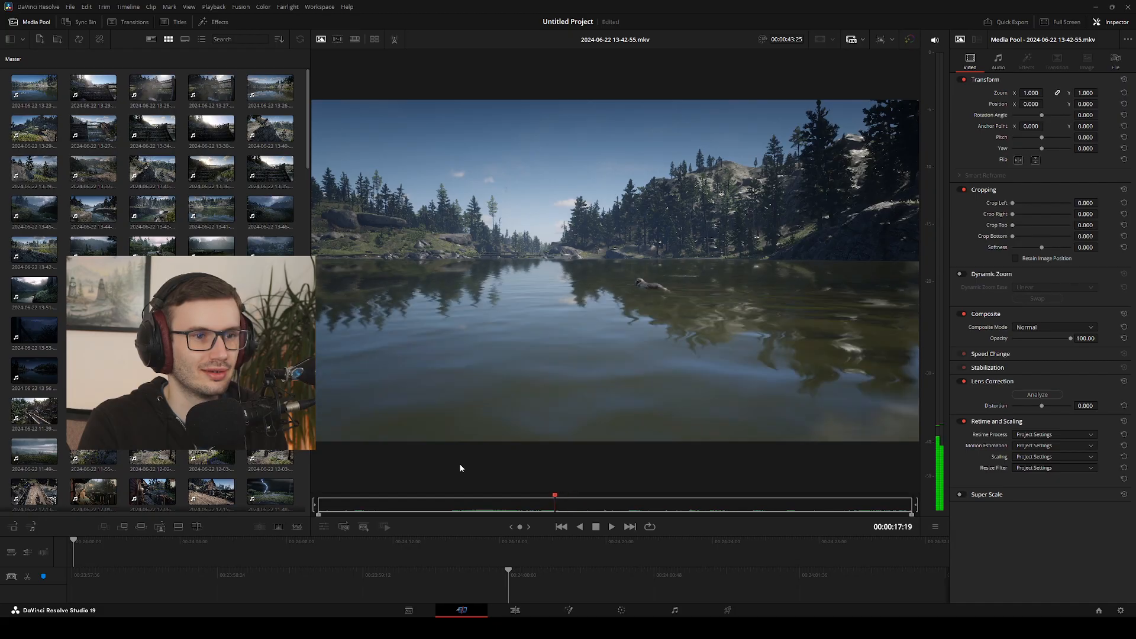
pyautogui.press('k')
pyautogui.press('j')
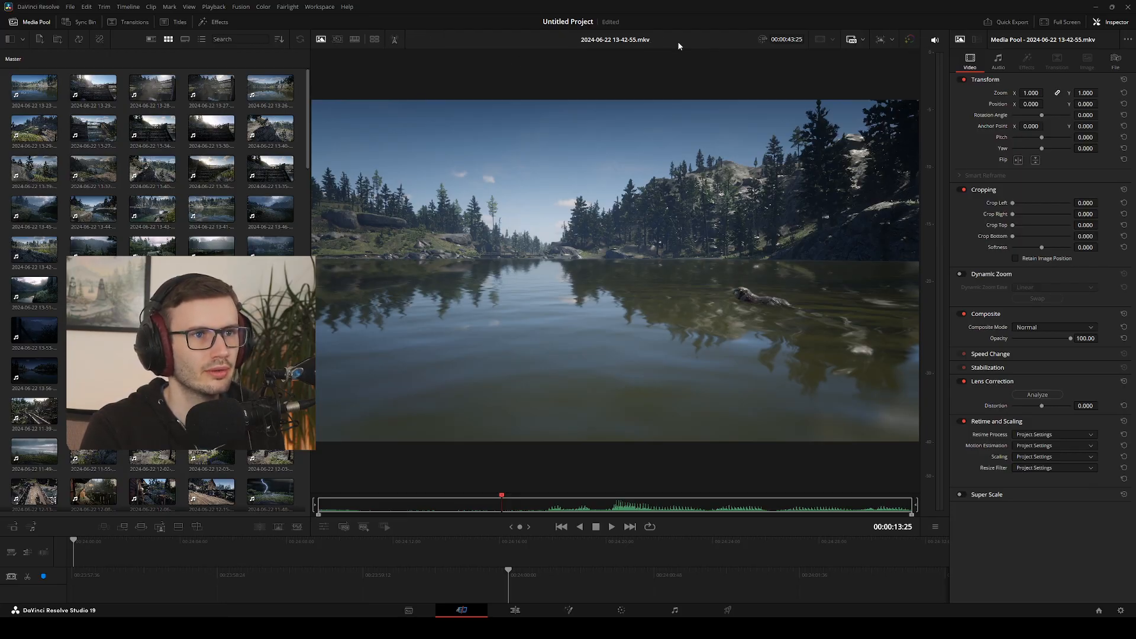
pyautogui.click(513, 610)
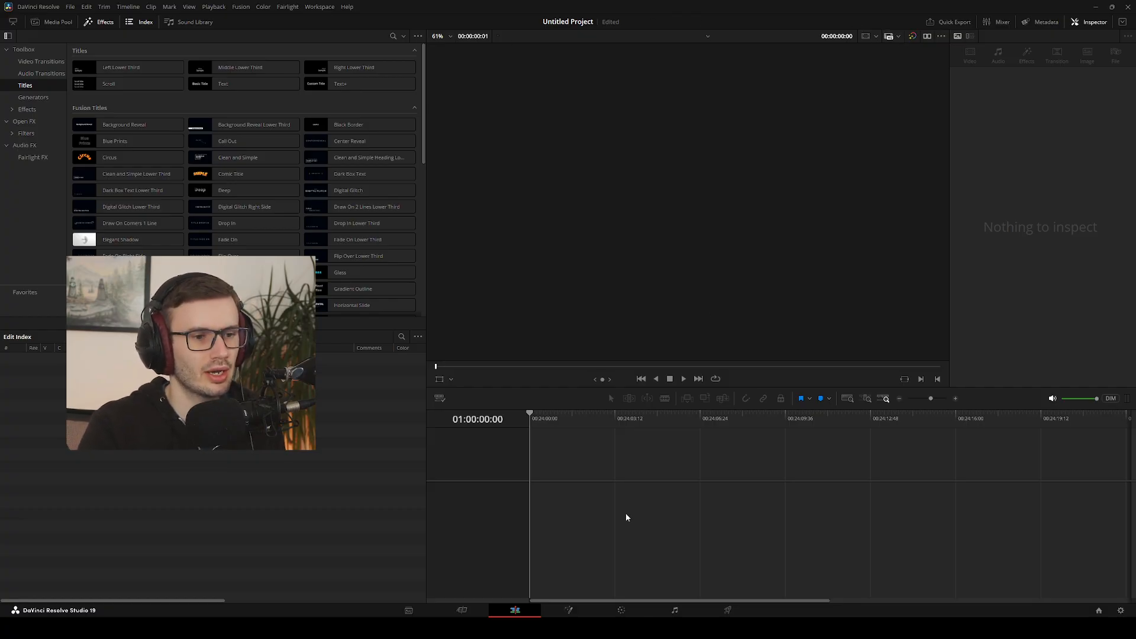
pyautogui.click(460, 610)
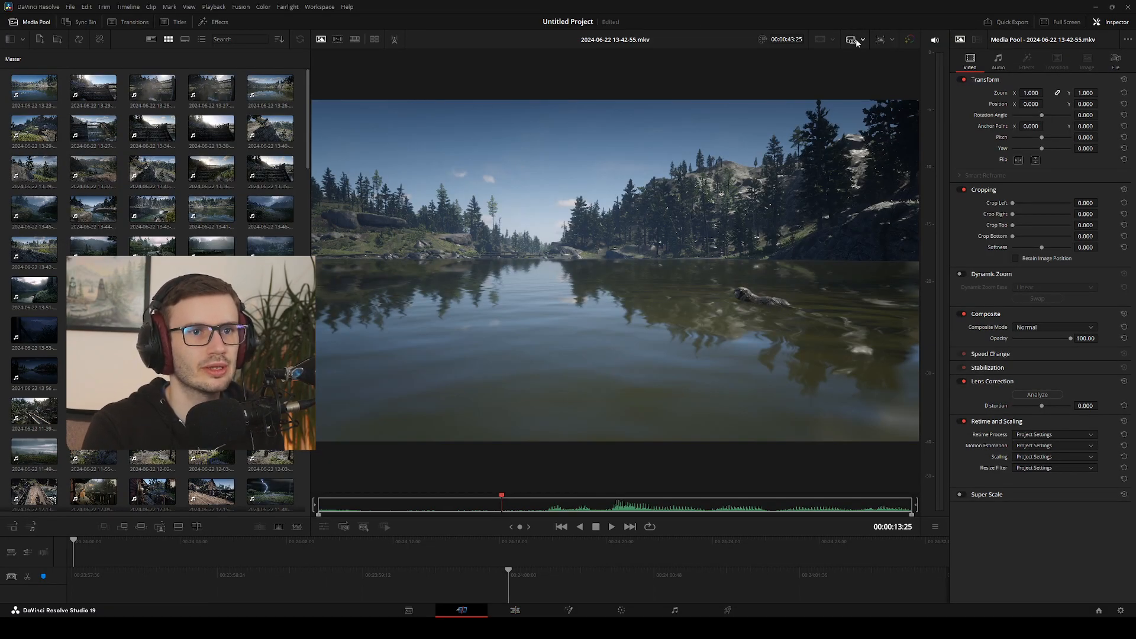
pyautogui.press('space')
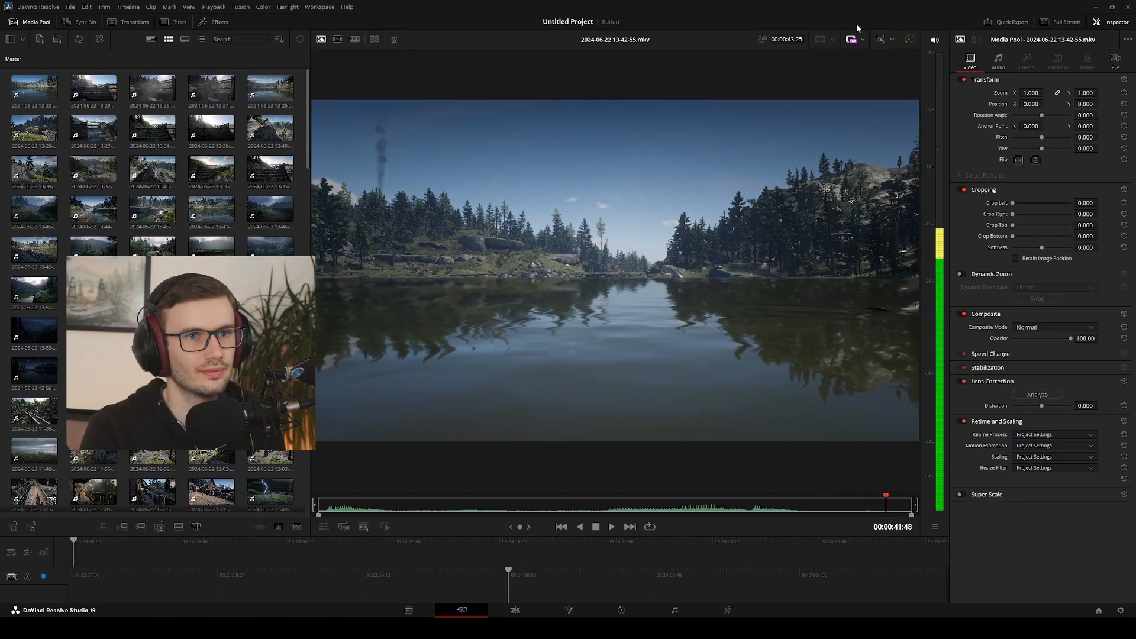
pyautogui.press('space')
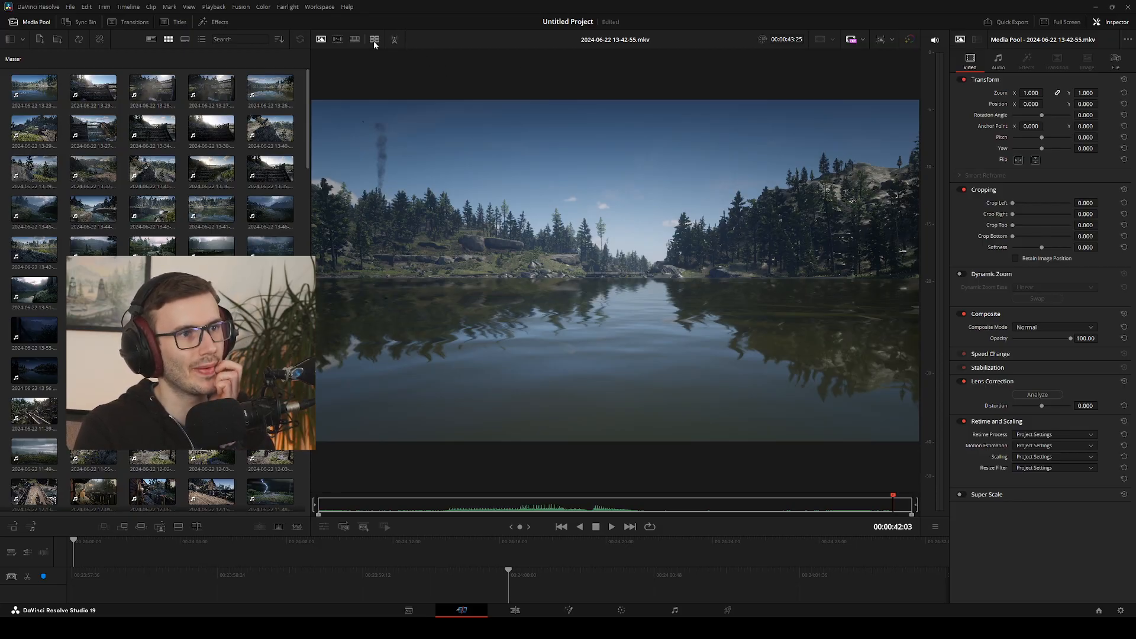
# Show all the clips as one source tape and inspect the viewer's duration field and controls at the tape's first frames
pyautogui.click(338, 42)
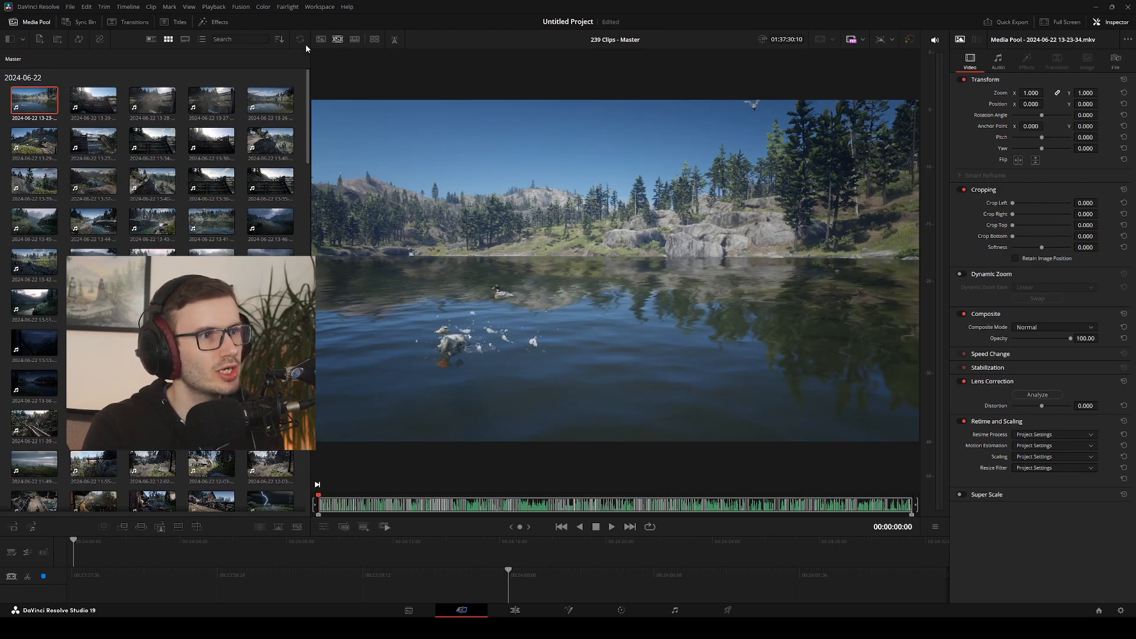
pyautogui.press('space')
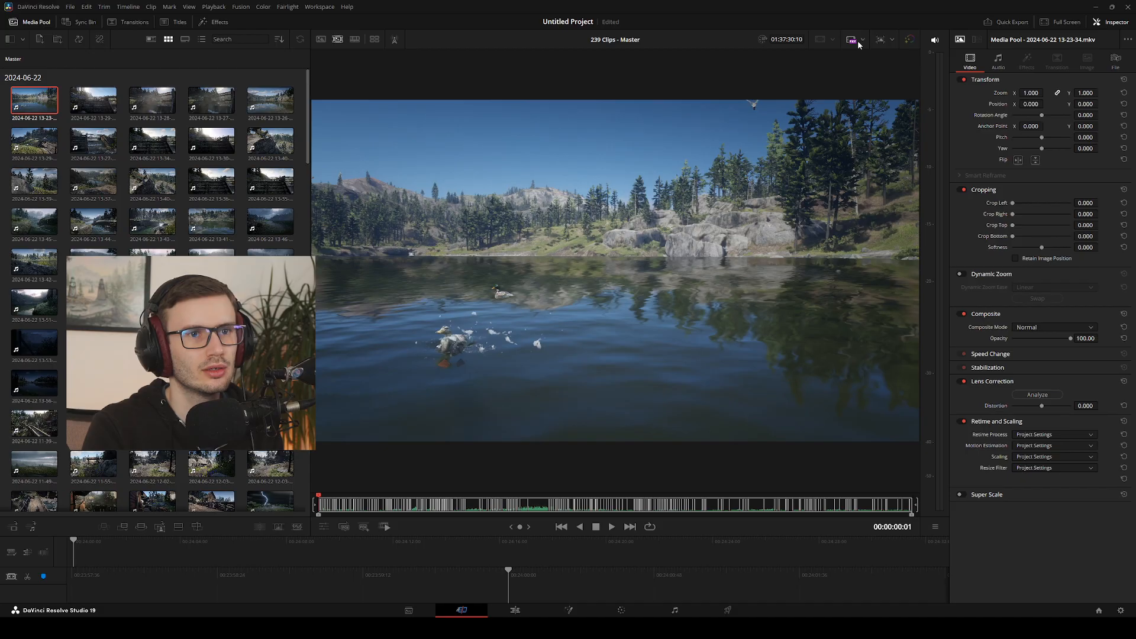
pyautogui.click(781, 37)
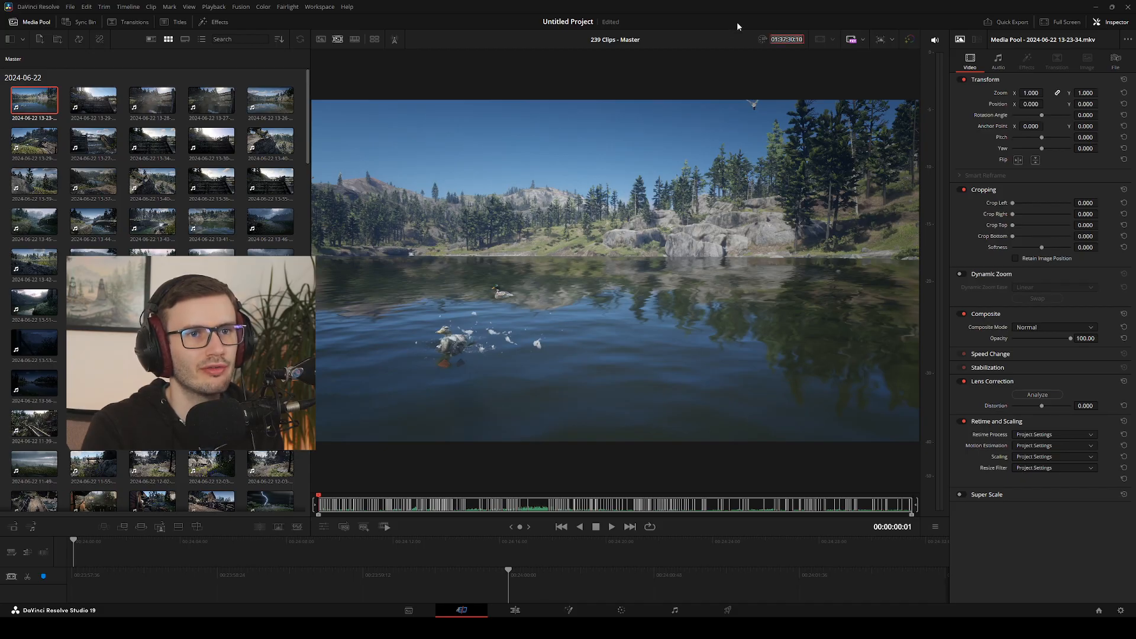
pyautogui.click(909, 42)
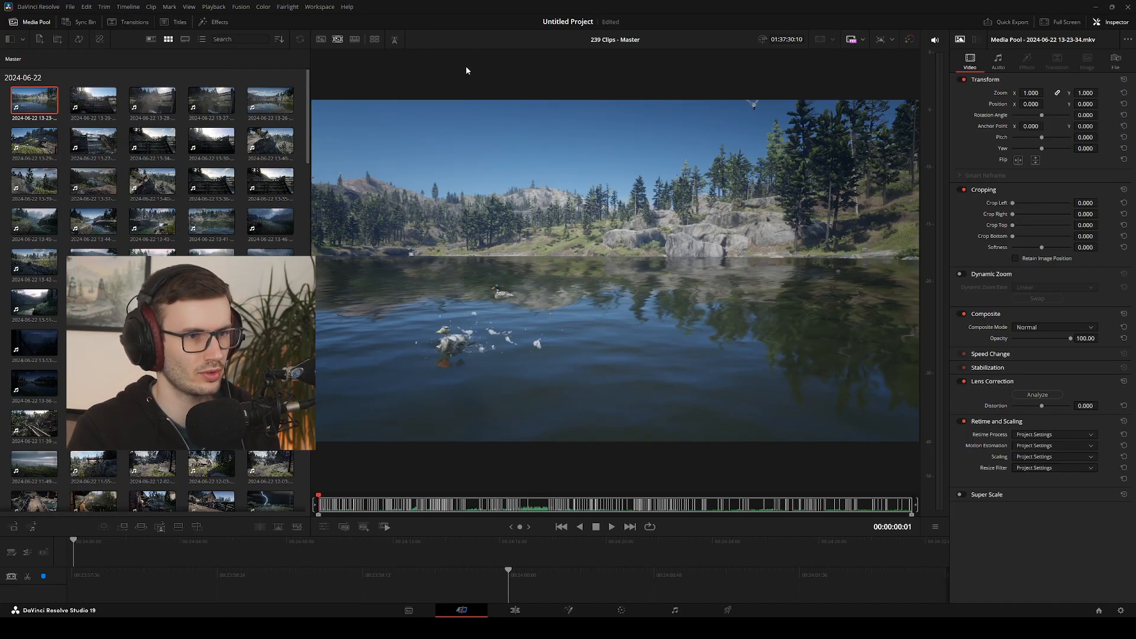
pyautogui.press('space')
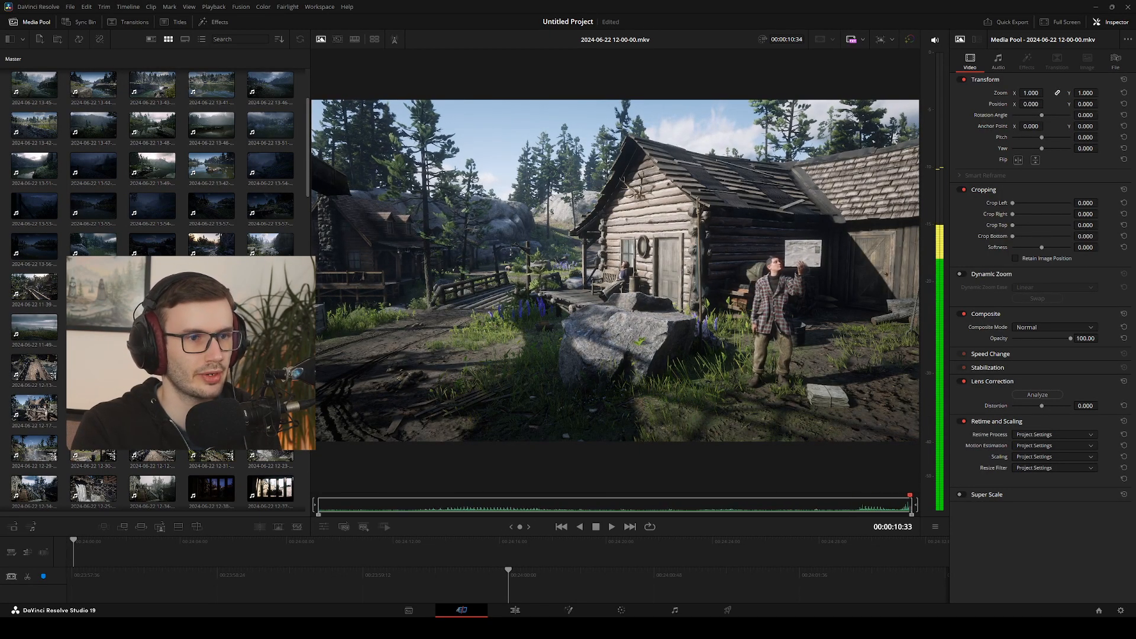
pyautogui.press('j')
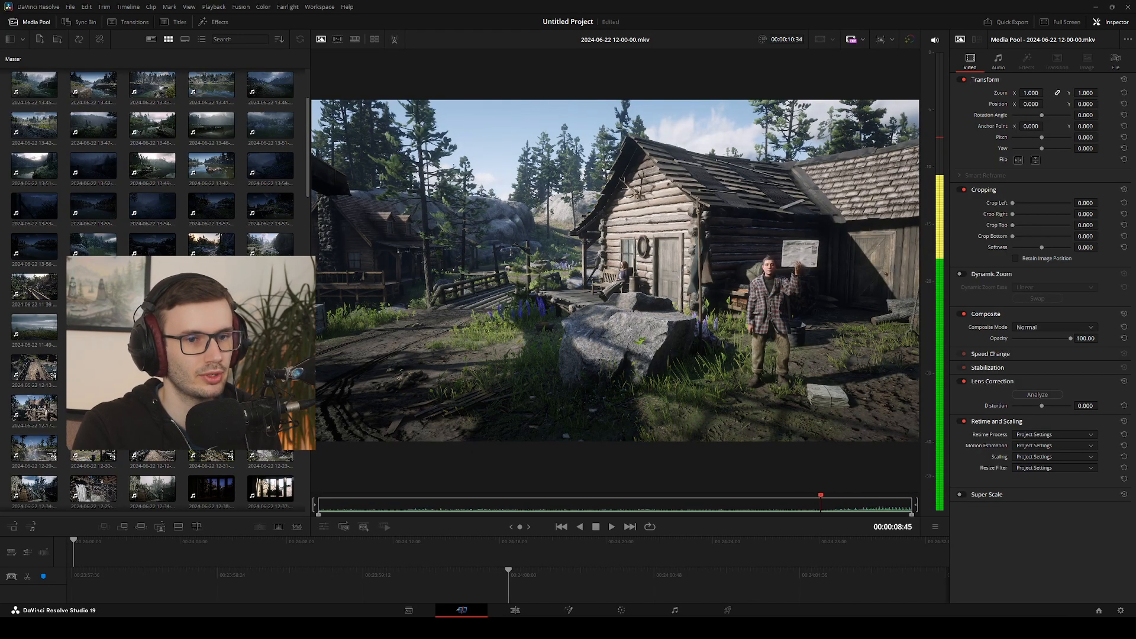
pyautogui.moveTo(762, 504); pyautogui.dragTo(551, 504)
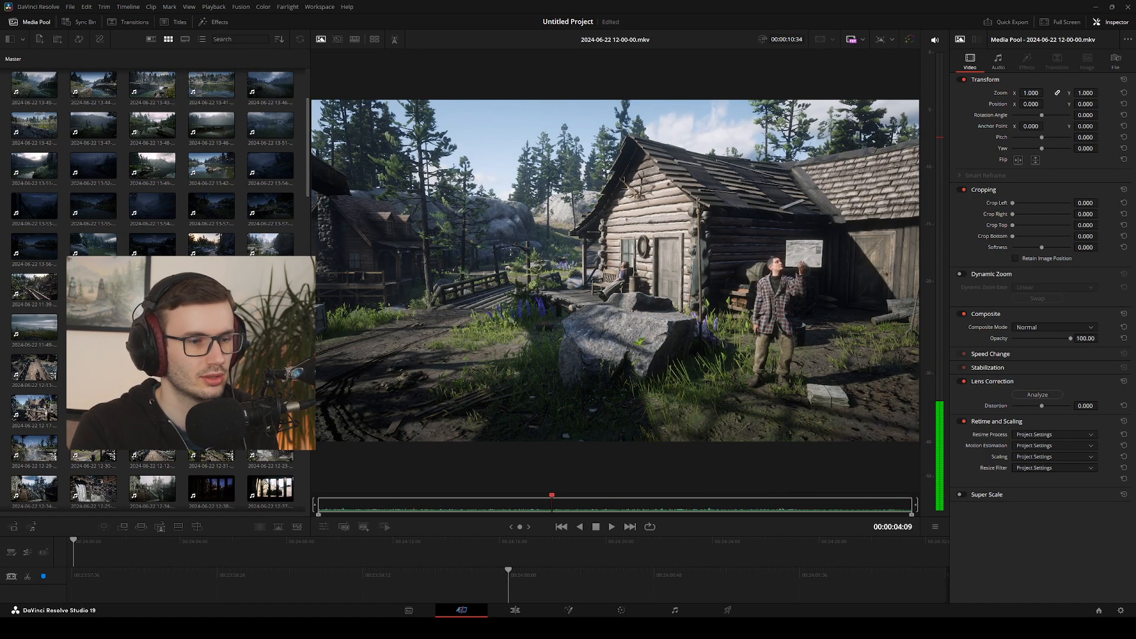
pyautogui.press('space')
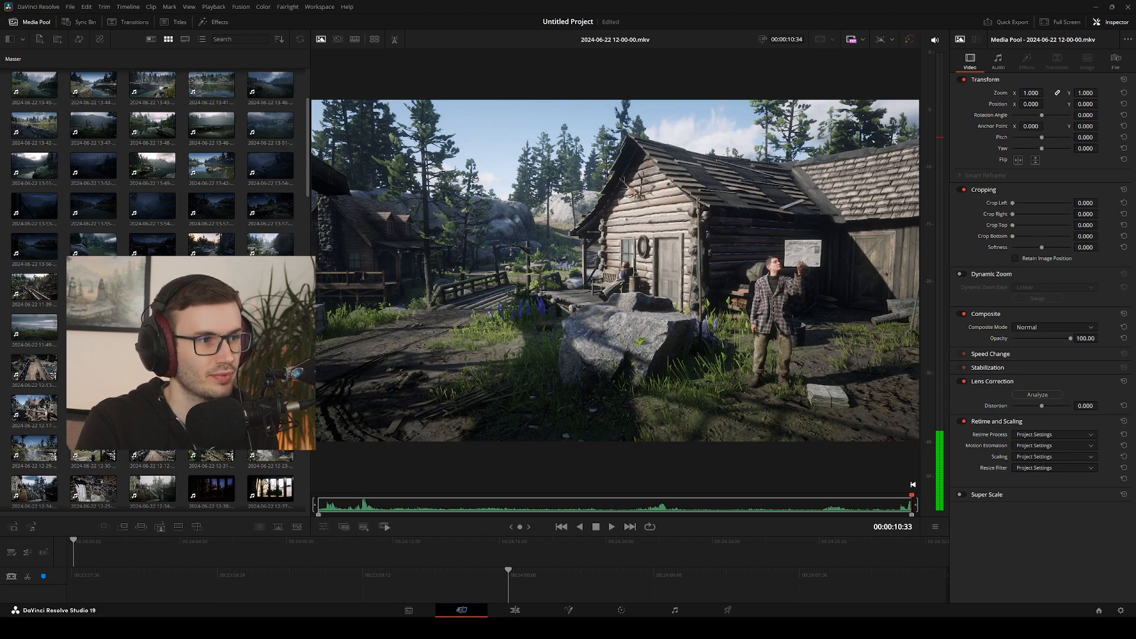
pyautogui.doubleClick(94, 287)
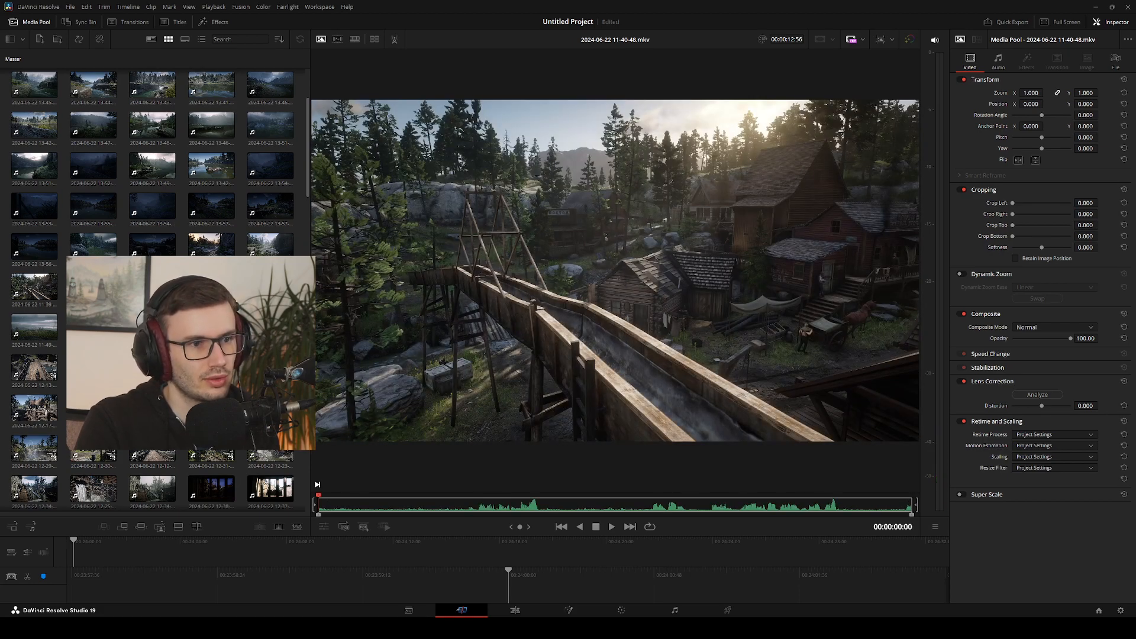
pyautogui.moveTo(542, 427); pyautogui.dragTo(717, 377)
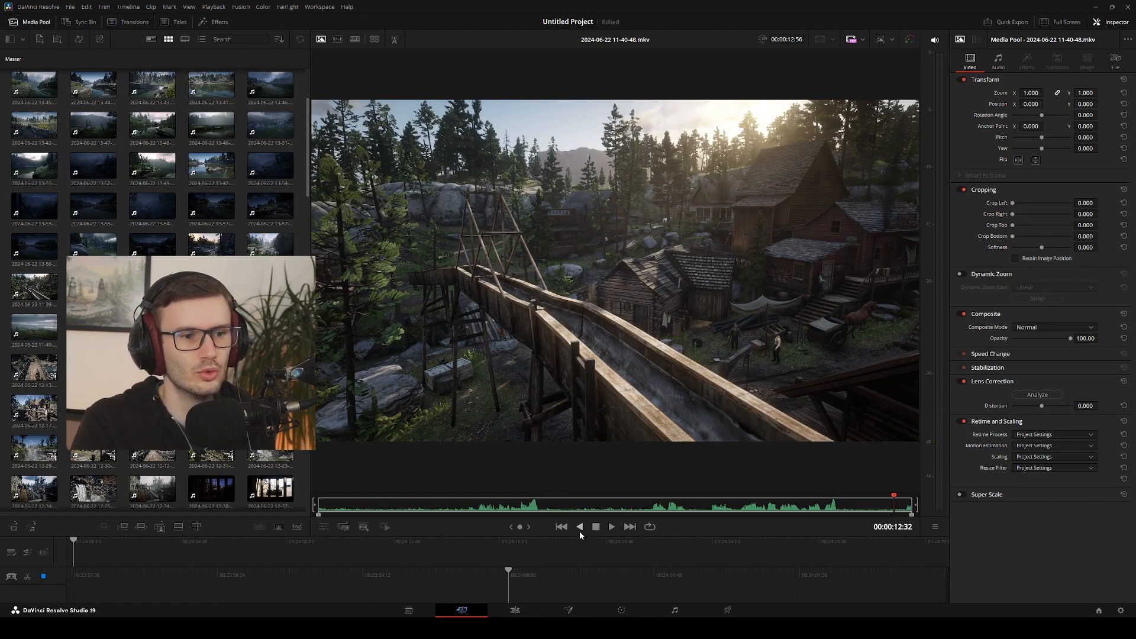
pyautogui.moveTo(472, 505); pyautogui.dragTo(470, 504)
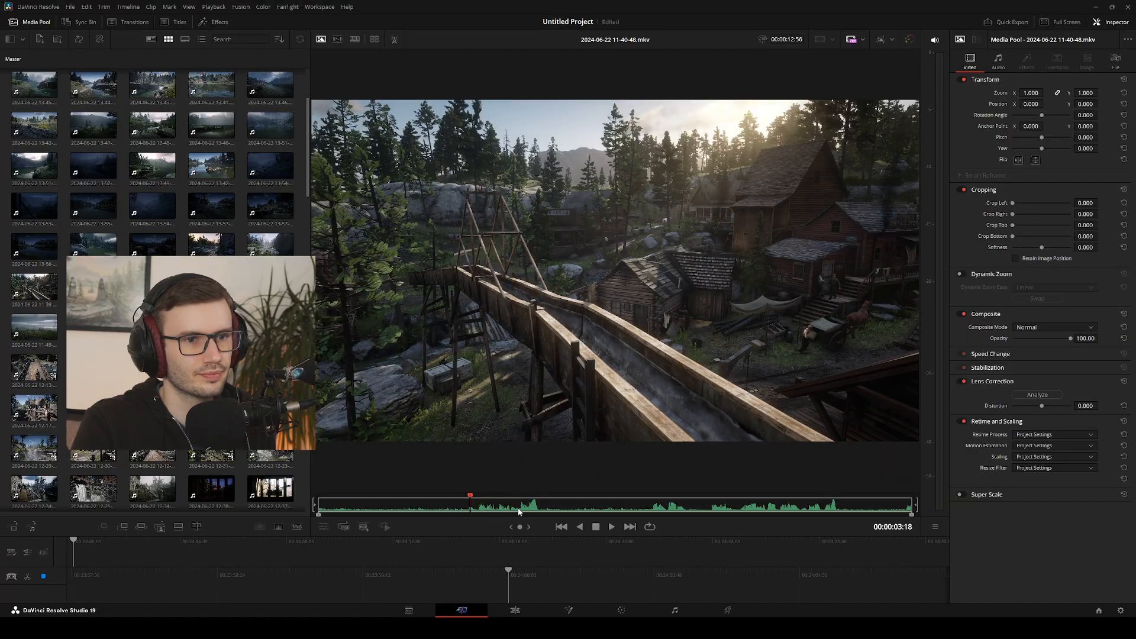
pyautogui.press('space')
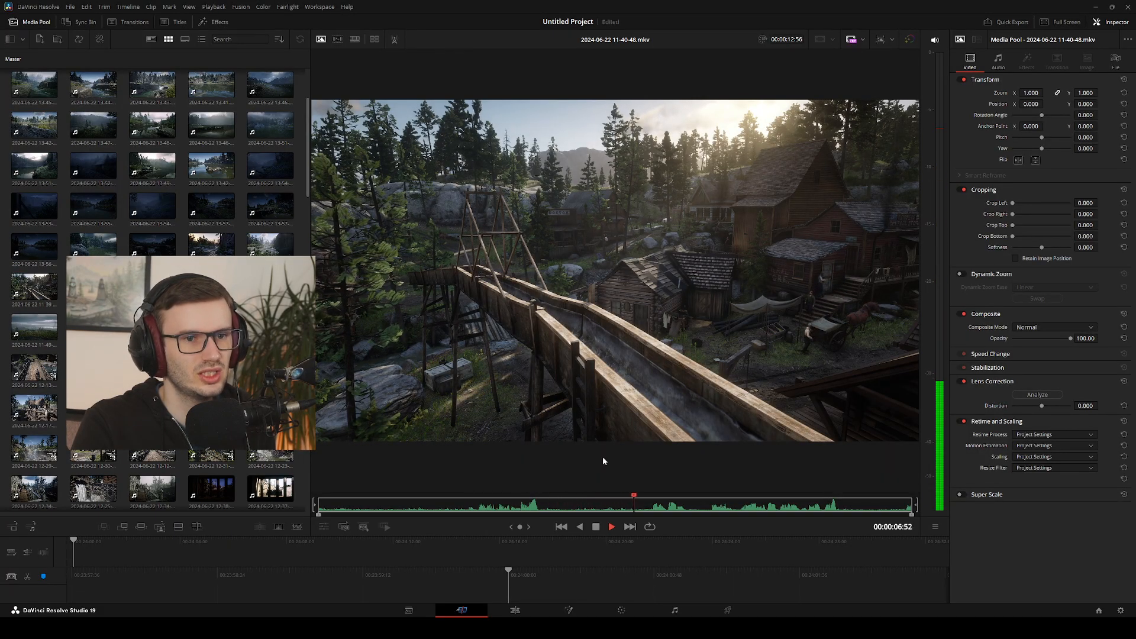
pyautogui.press('space')
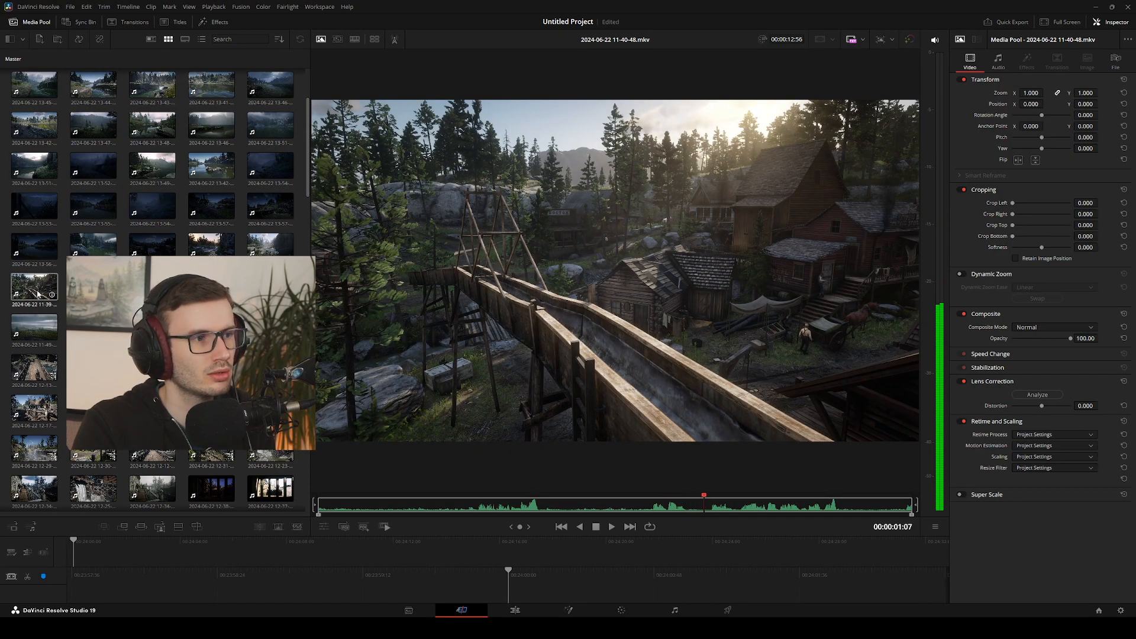
pyautogui.click(38, 293)
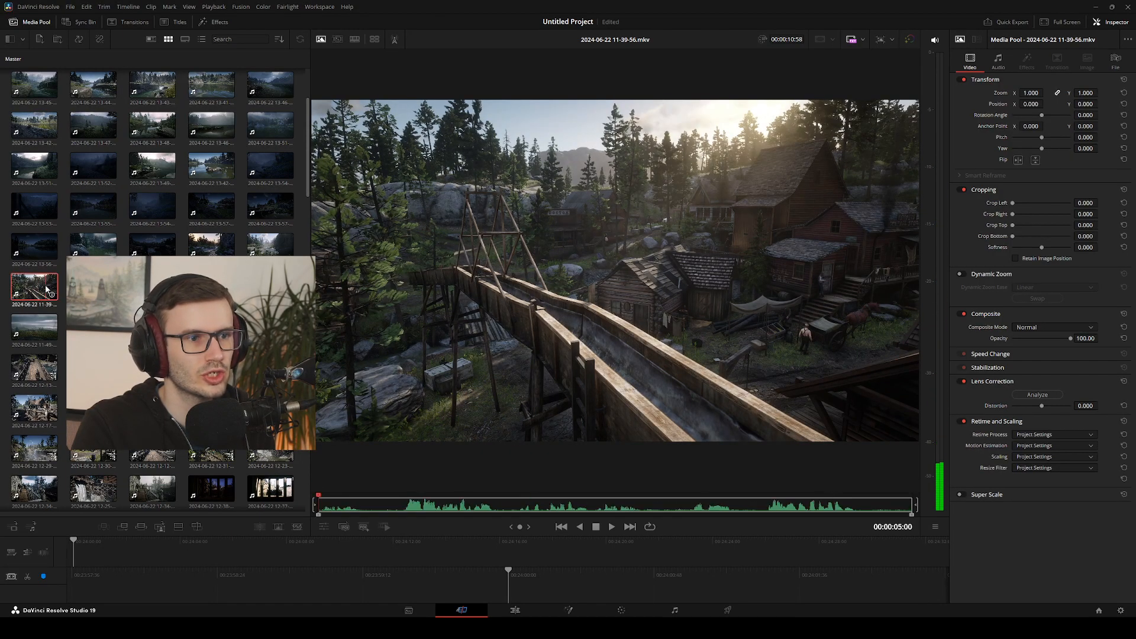
pyautogui.click(95, 290)
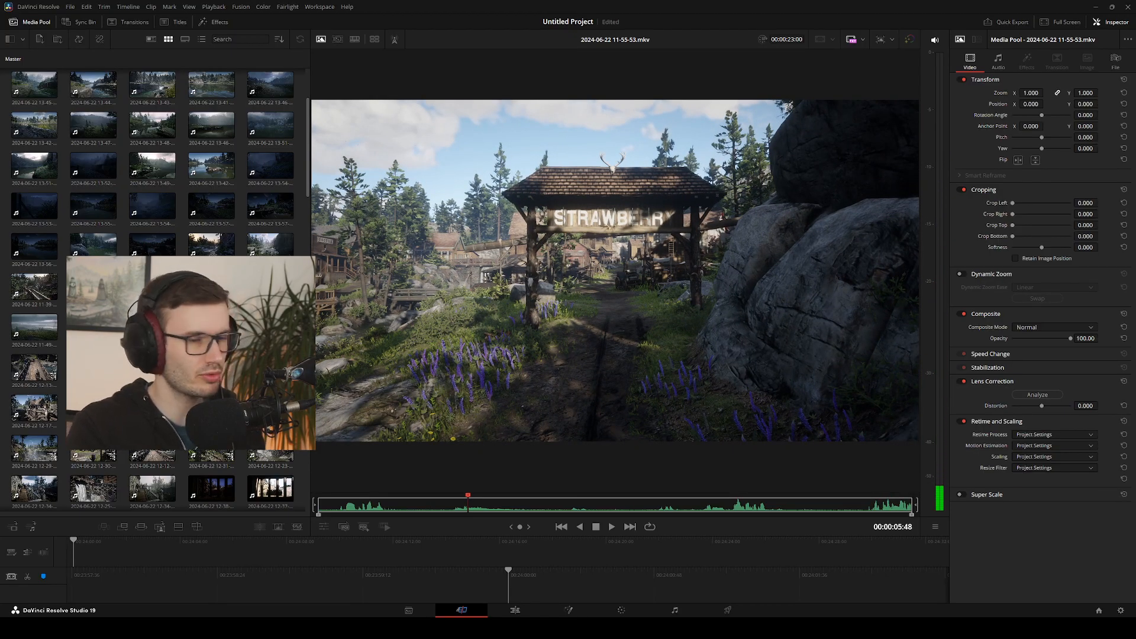
pyautogui.press('space')
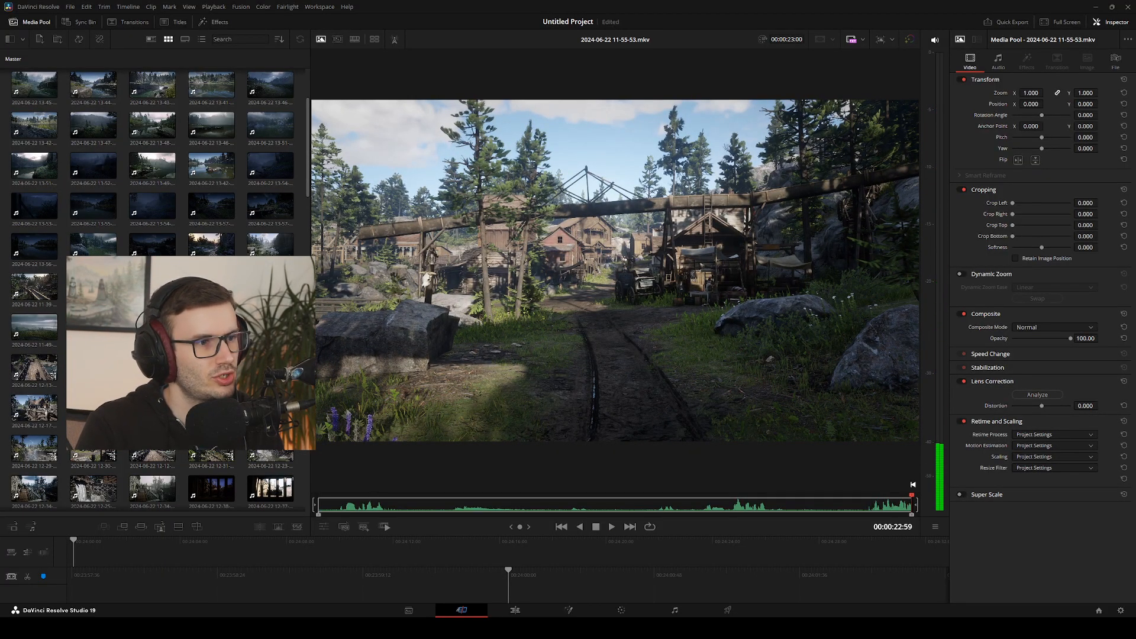
pyautogui.click(889, 505)
pyautogui.doubleClick(212, 327)
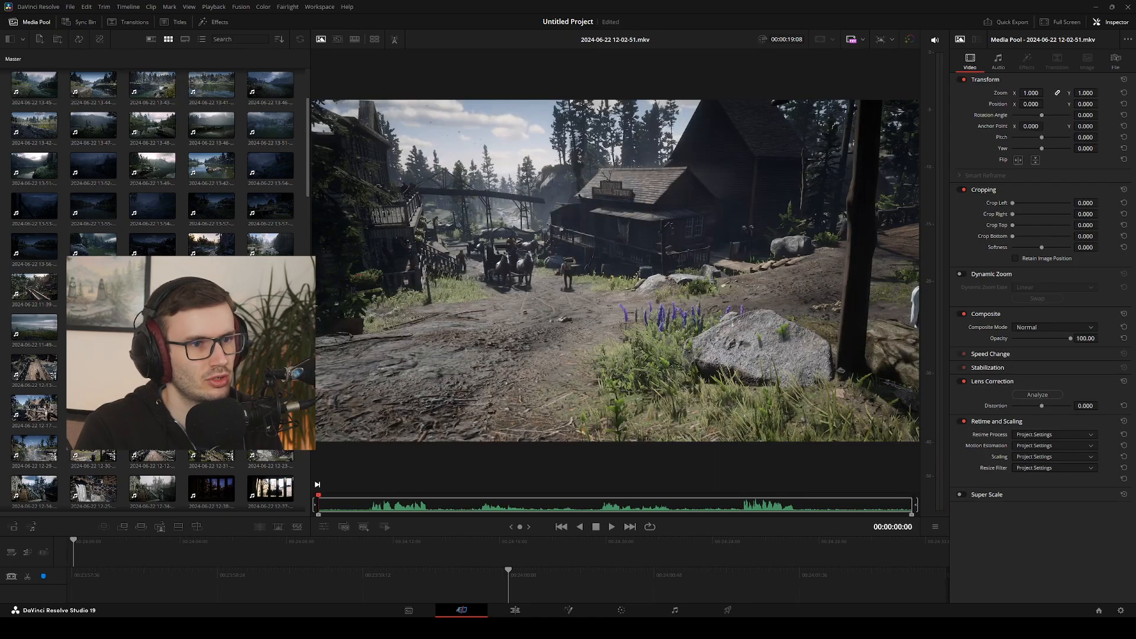
pyautogui.click(606, 505)
pyautogui.click(893, 505)
pyautogui.scroll(-9, 201, 308)
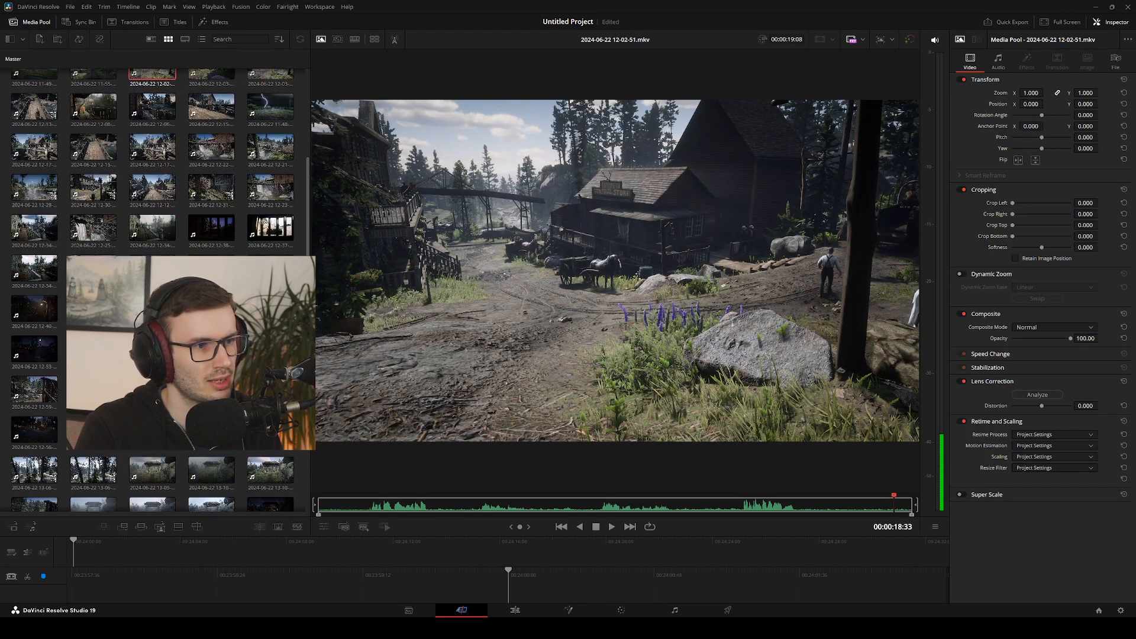
pyautogui.scroll(5, 201, 308)
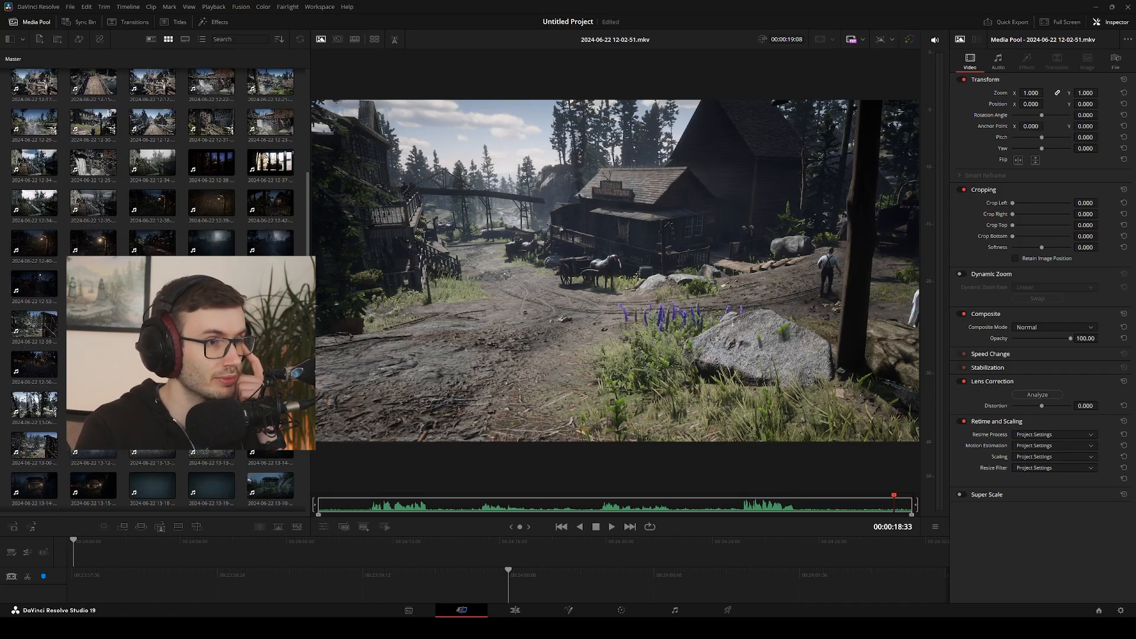
pyautogui.scroll(-2, 201, 308)
pyautogui.scroll(-3, 201, 307)
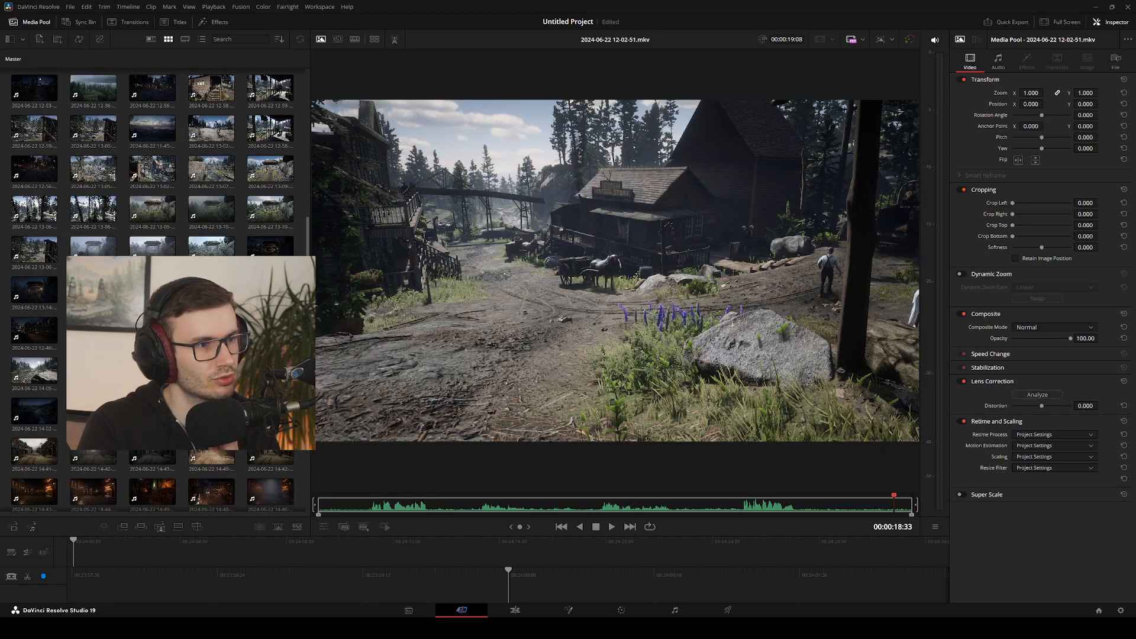
pyautogui.click(152, 248)
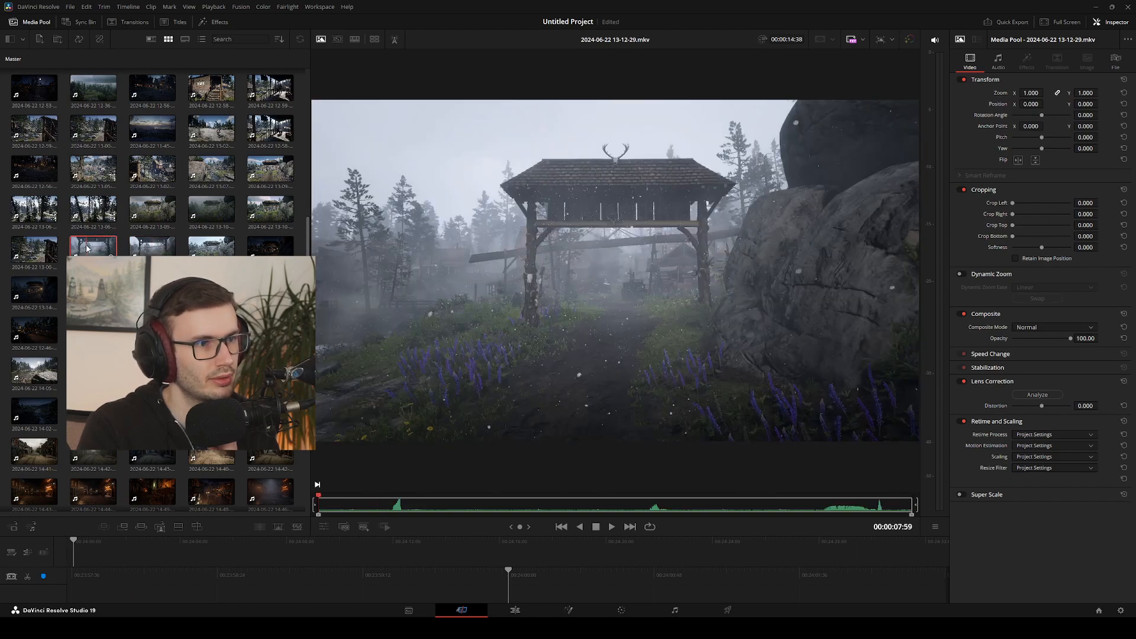
pyautogui.click(214, 251)
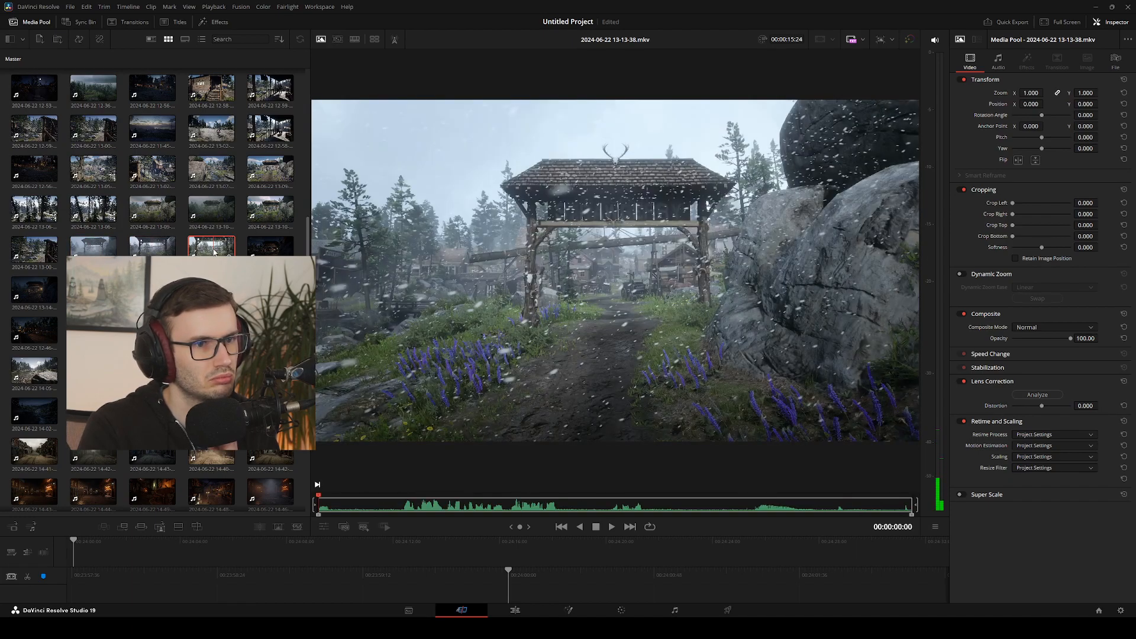
pyautogui.click(265, 251)
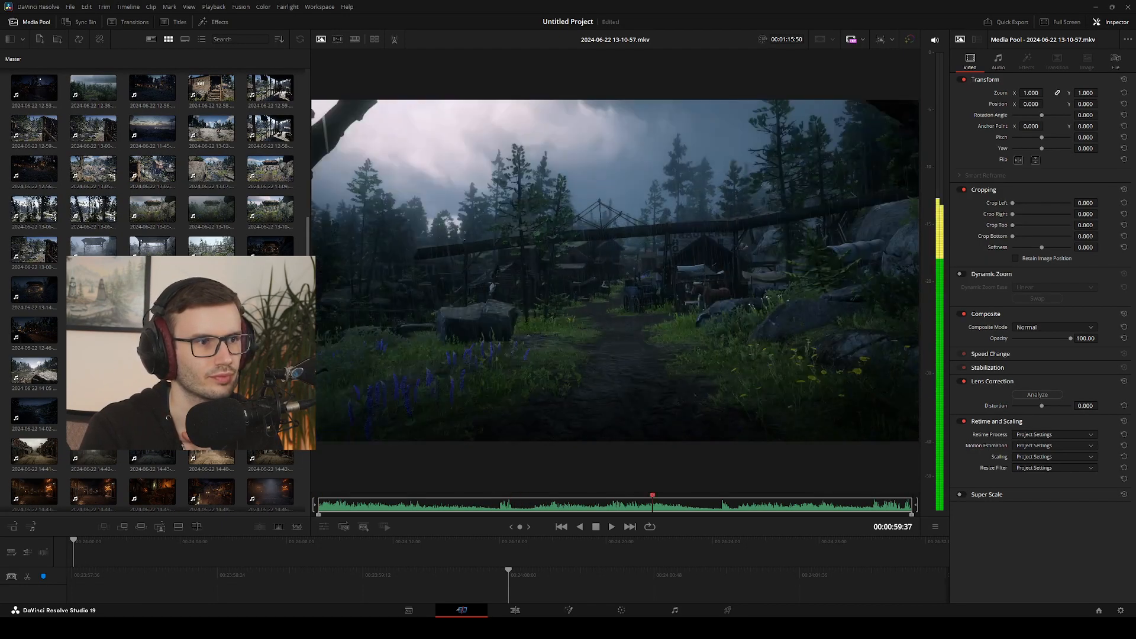
pyautogui.click(152, 219)
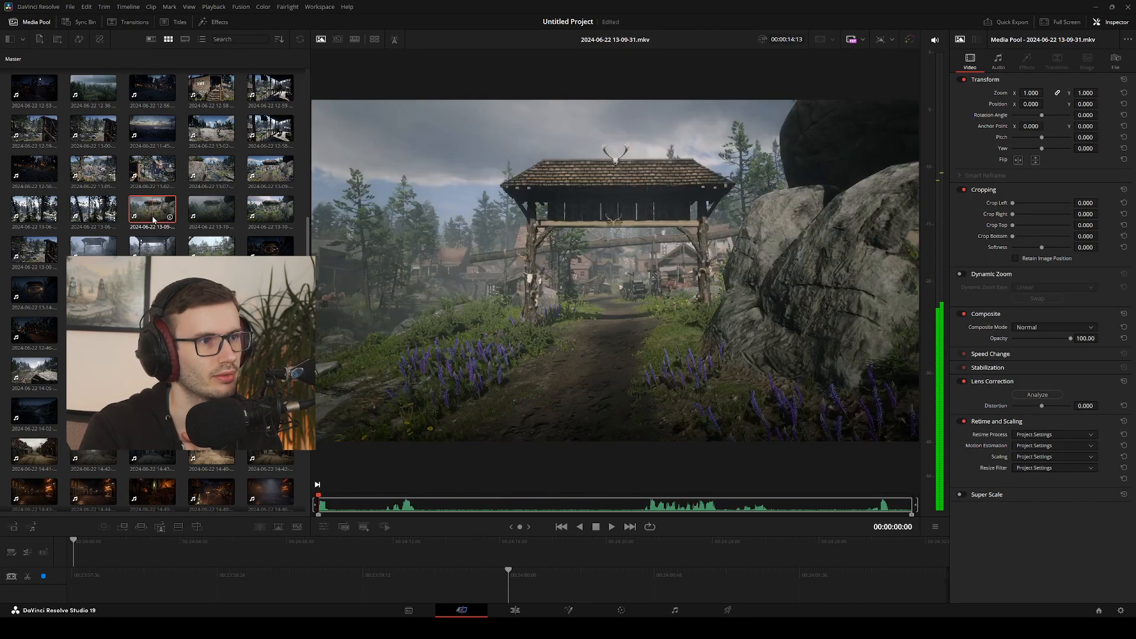
pyautogui.click(270, 176)
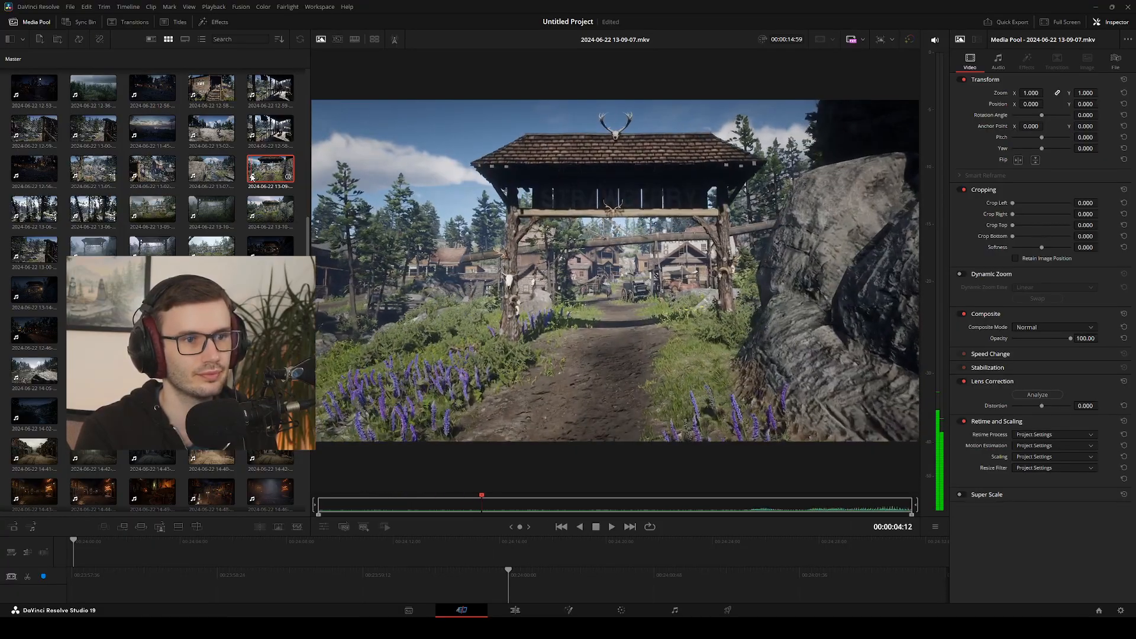
pyautogui.click(252, 177)
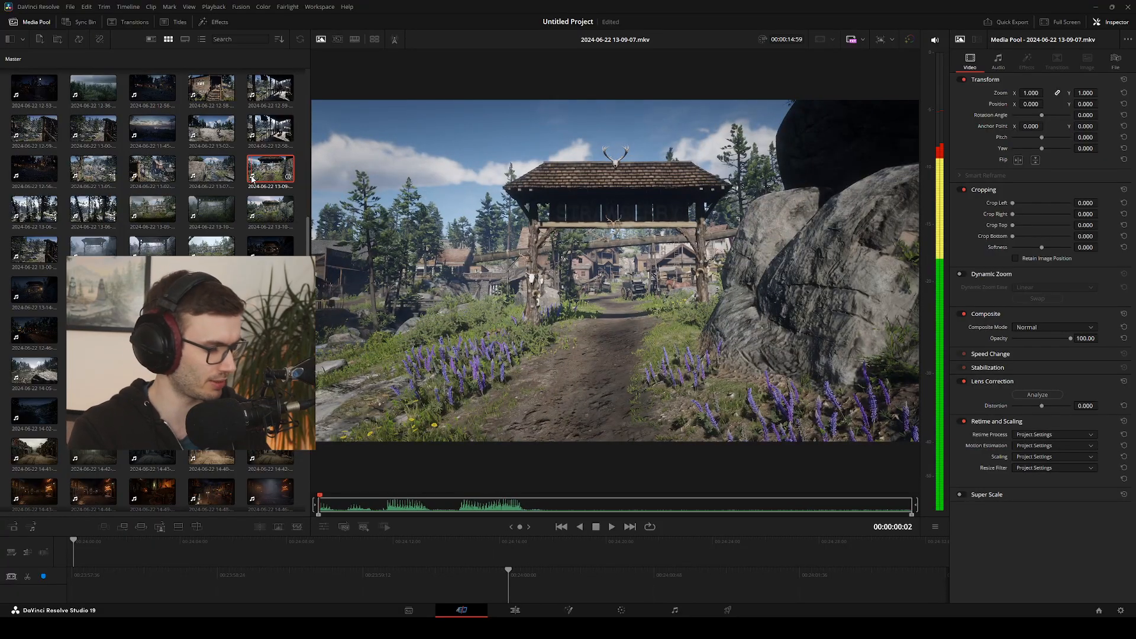
pyautogui.press('space')
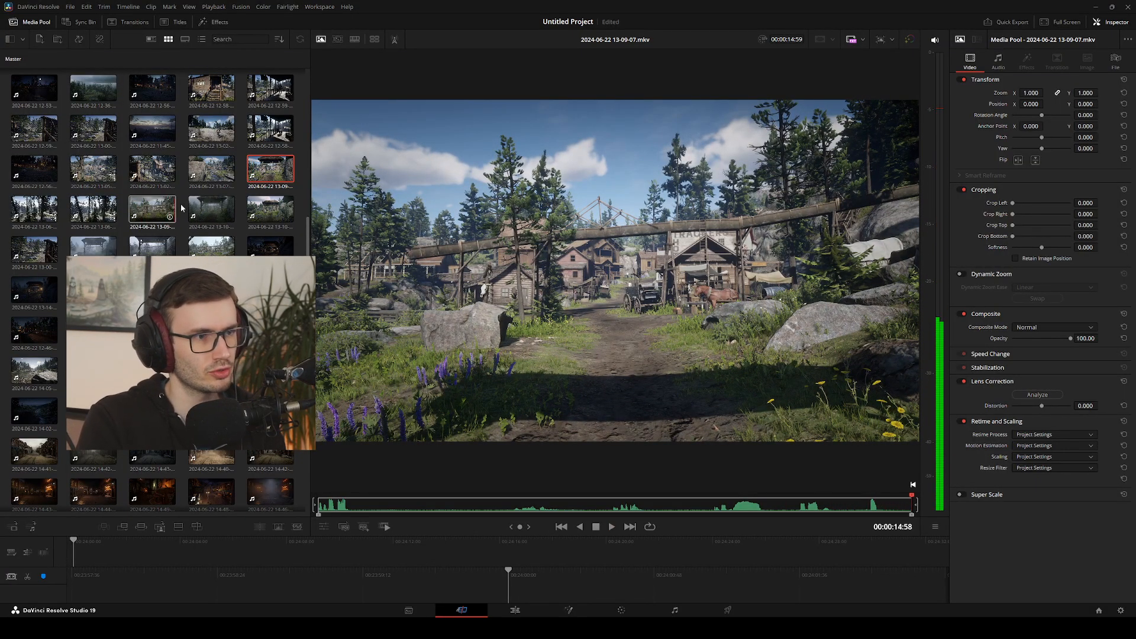
pyautogui.click(213, 210)
pyautogui.press('space')
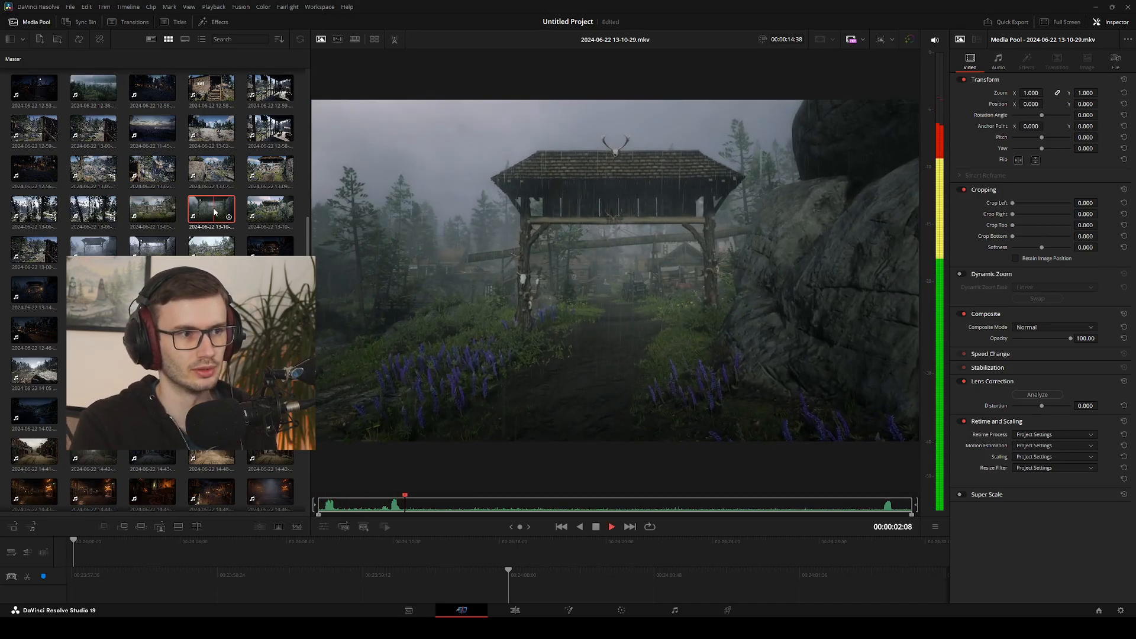
pyautogui.click(275, 214)
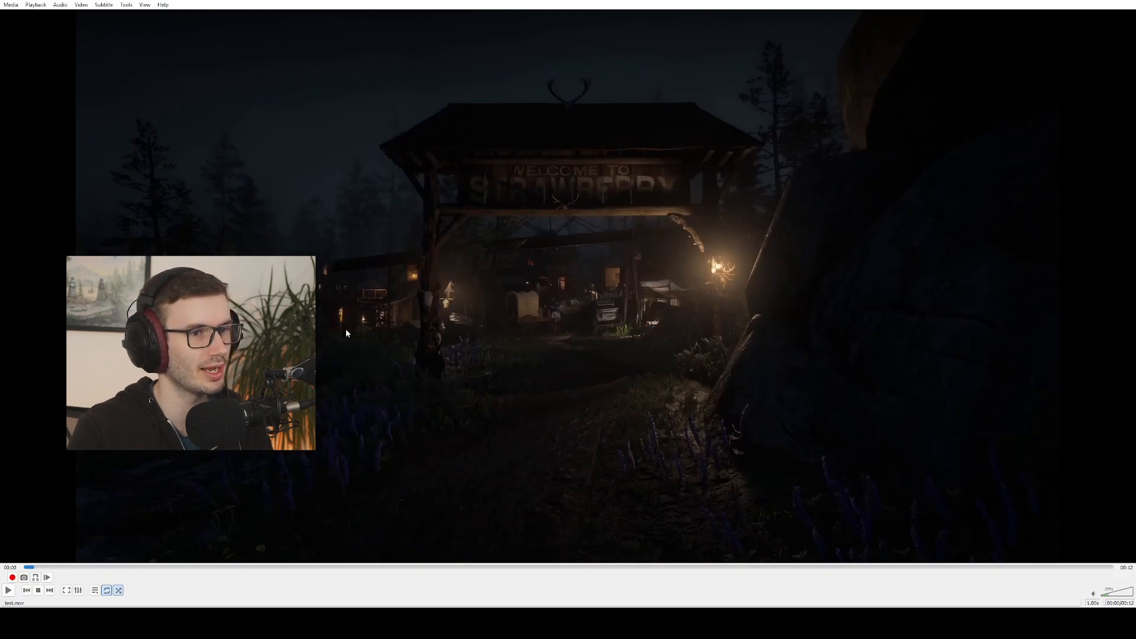
pyautogui.doubleClick(346, 329)
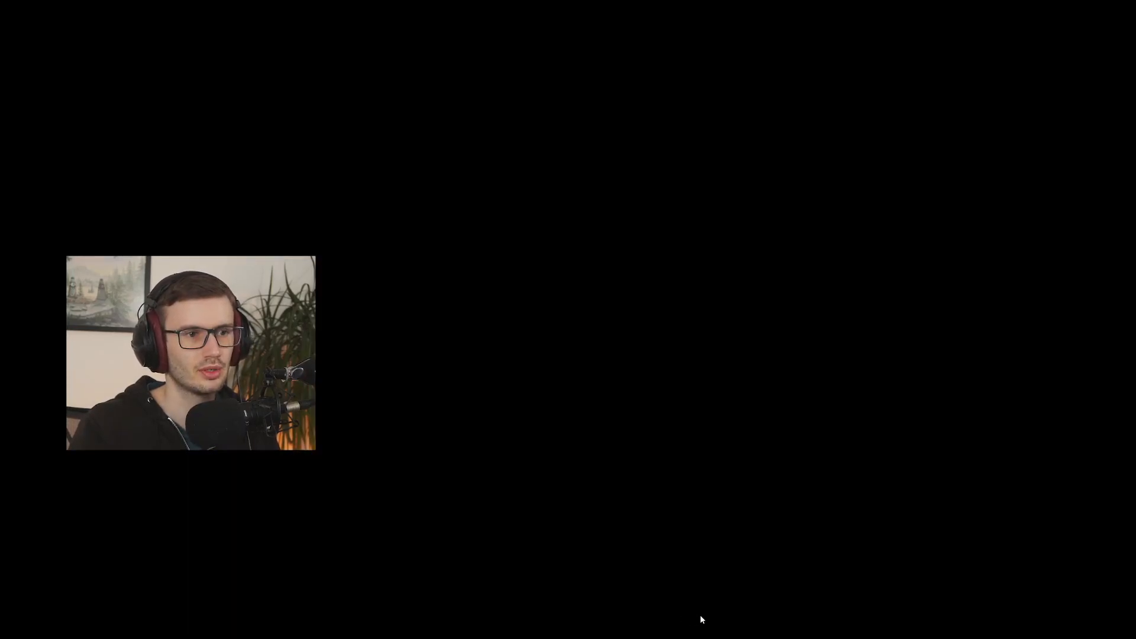
pyautogui.press('Escape')
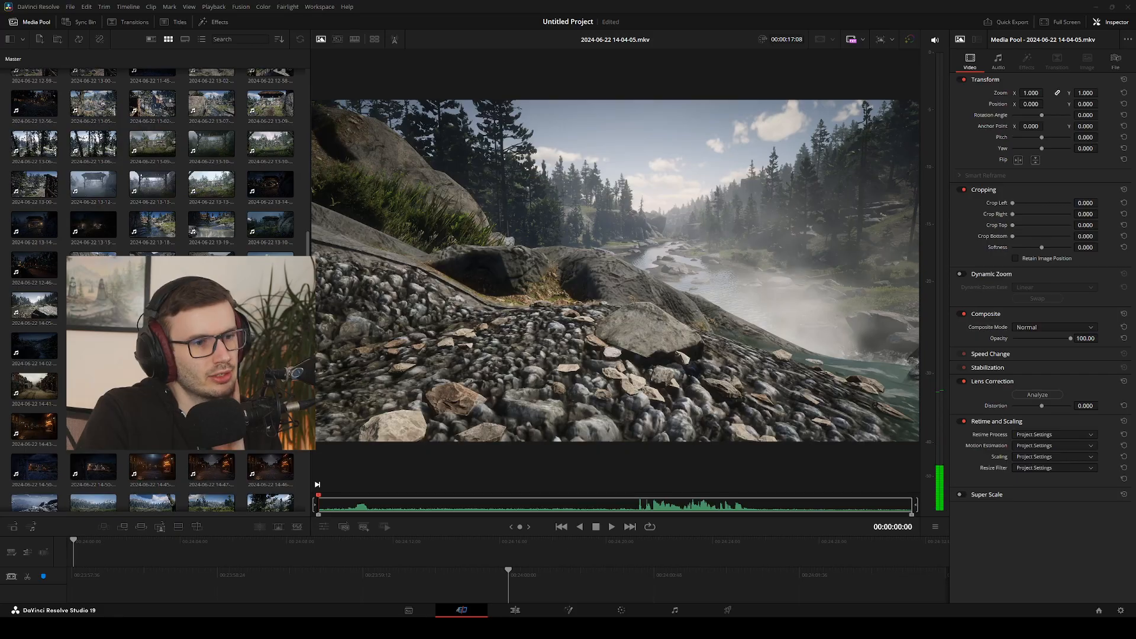
pyautogui.click(268, 231)
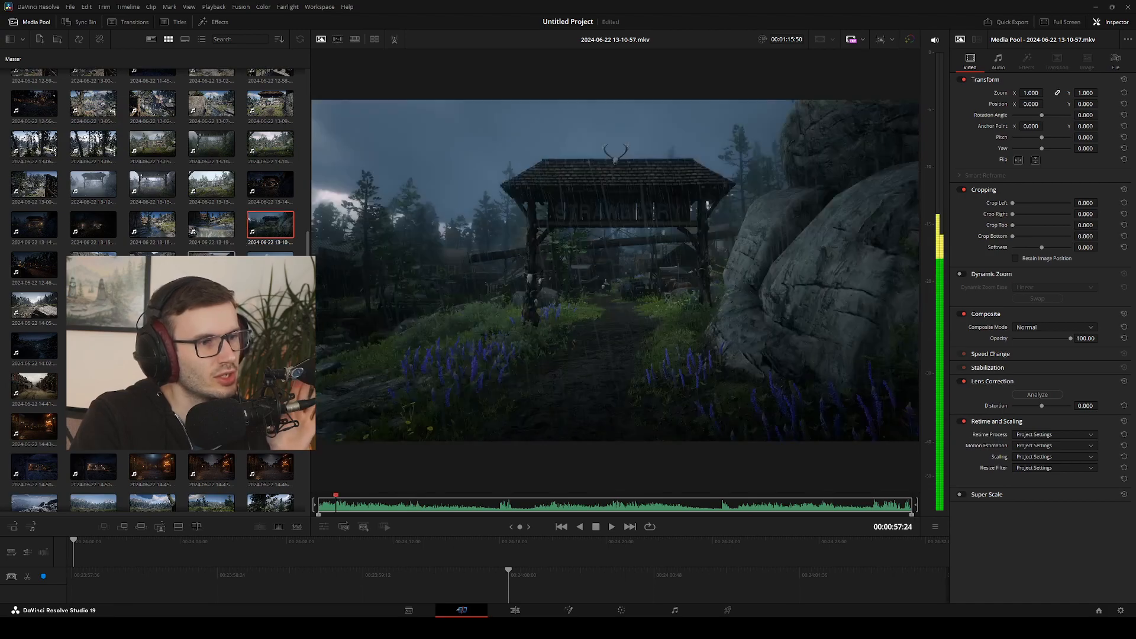
pyautogui.scroll(2, 207, 217)
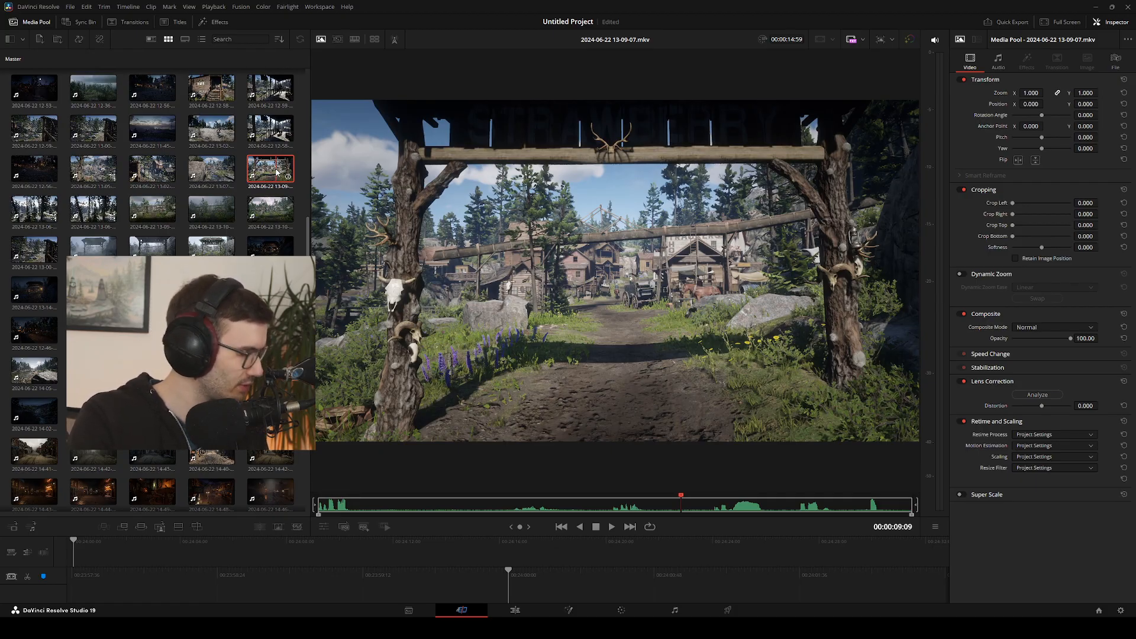
pyautogui.press('F9')
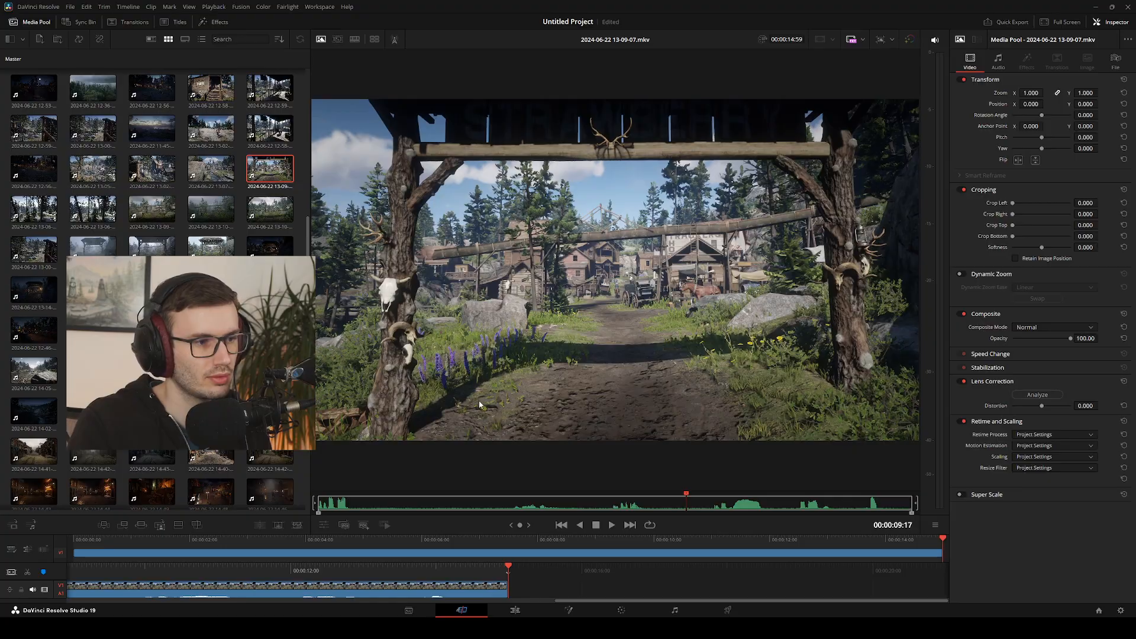
pyautogui.click(156, 215)
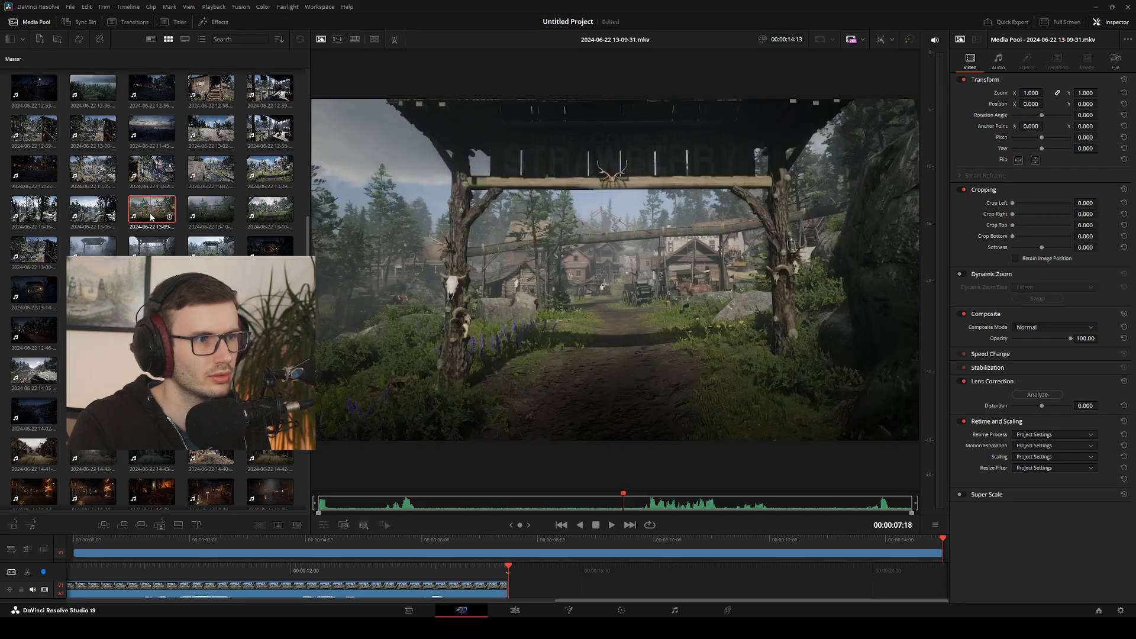
pyautogui.click(37, 213)
pyautogui.click(258, 174)
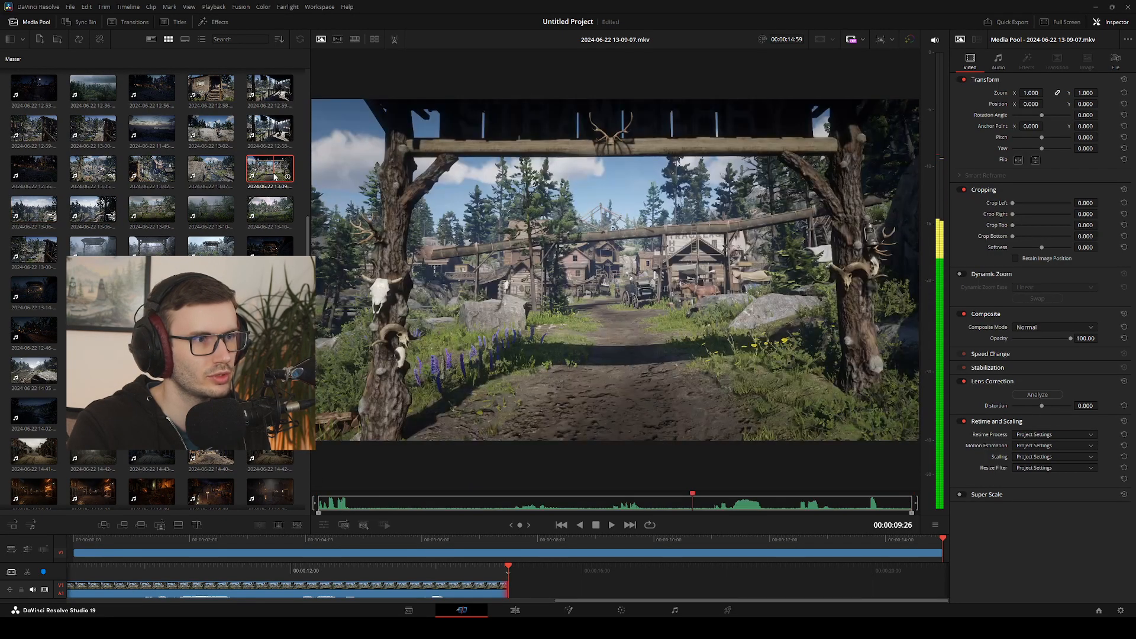
pyautogui.click(143, 210)
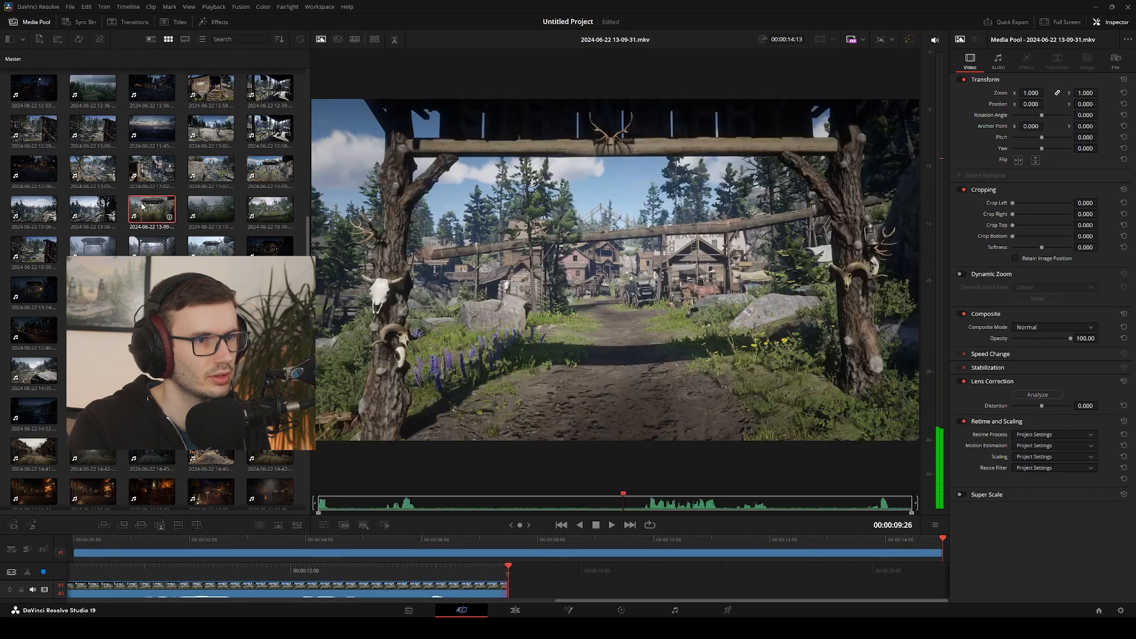
pyautogui.hotkey('shift', 'F12')
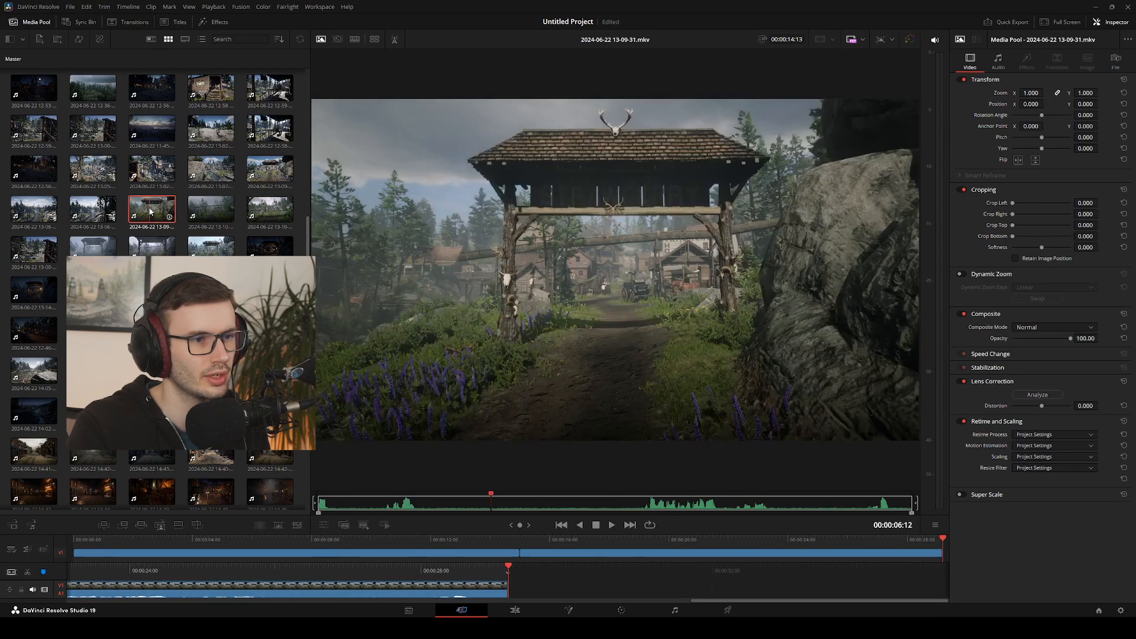
pyautogui.click(192, 213)
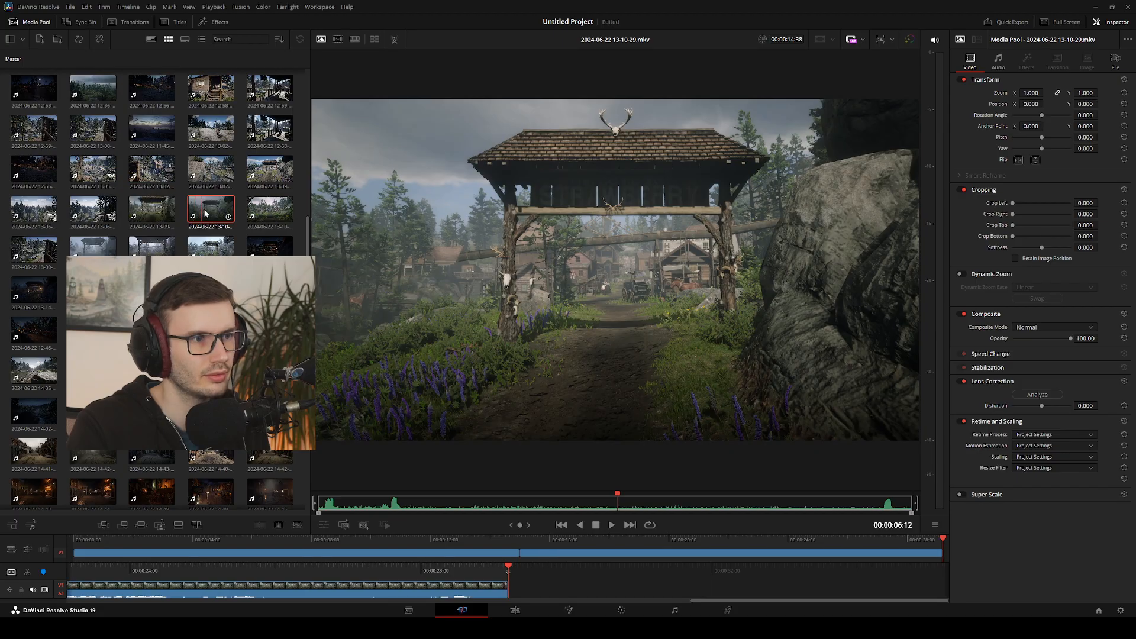
pyautogui.hotkey('shift', 'F12')
pyautogui.click(275, 214)
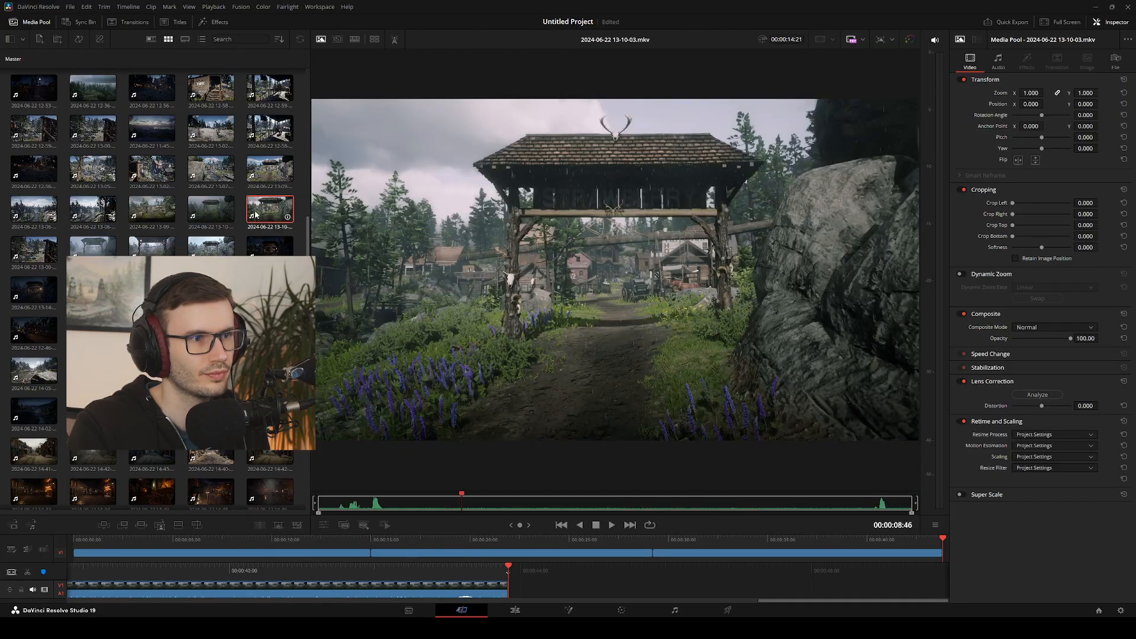
pyautogui.hotkey('shift', 'F12')
pyautogui.click(92, 248)
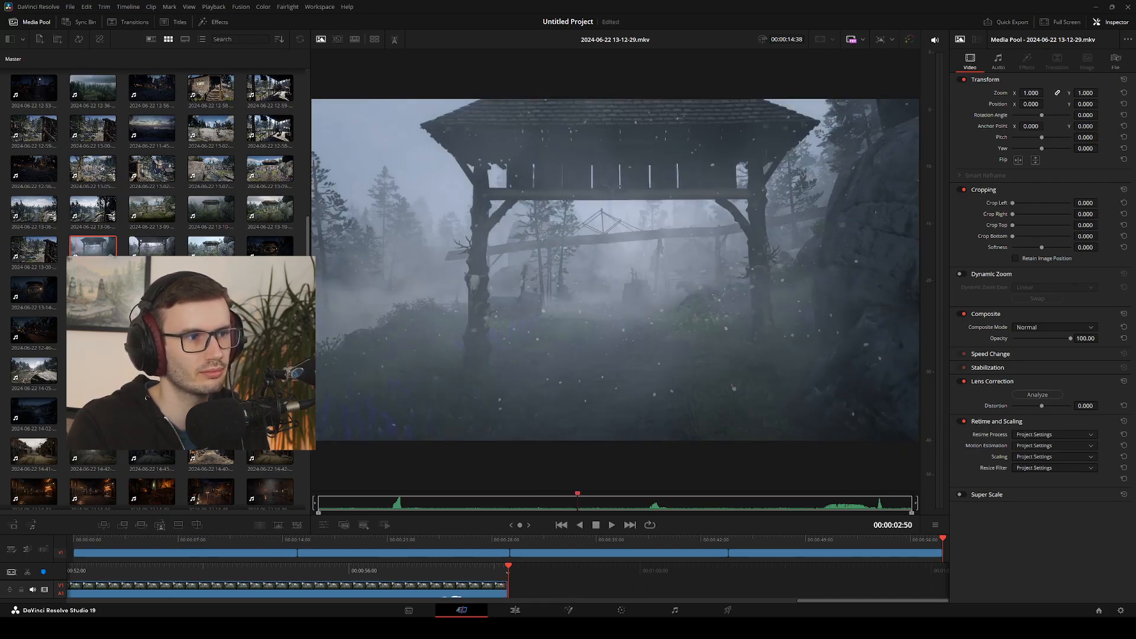
pyautogui.hotkey('shift', 'F12')
pyautogui.click(152, 248)
pyautogui.hotkey('shift', 'F12')
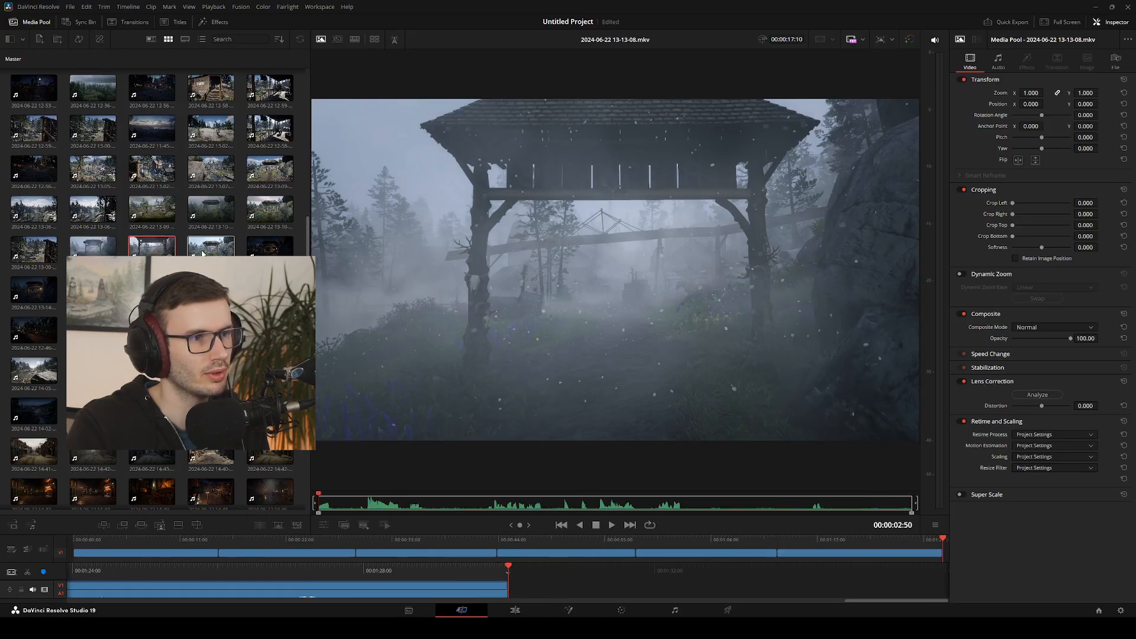
pyautogui.click(203, 253)
pyautogui.hotkey('shift', 'F12')
pyautogui.click(270, 247)
pyautogui.hotkey('shift', 'F12')
pyautogui.click(40, 295)
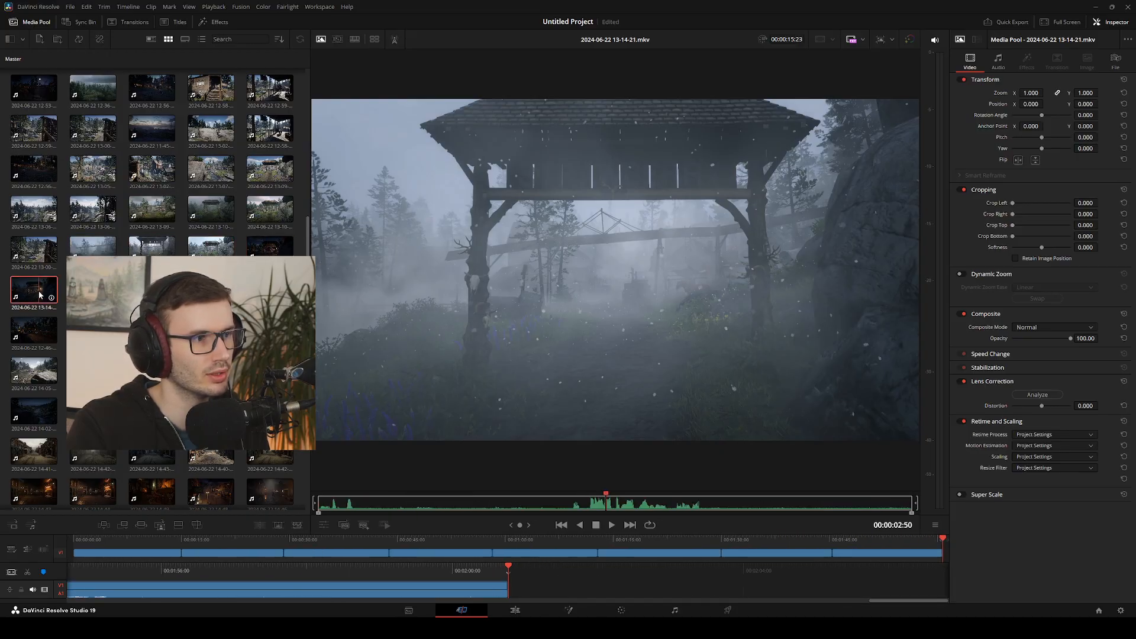
pyautogui.hotkey('shift', 'F12')
pyautogui.click(93, 293)
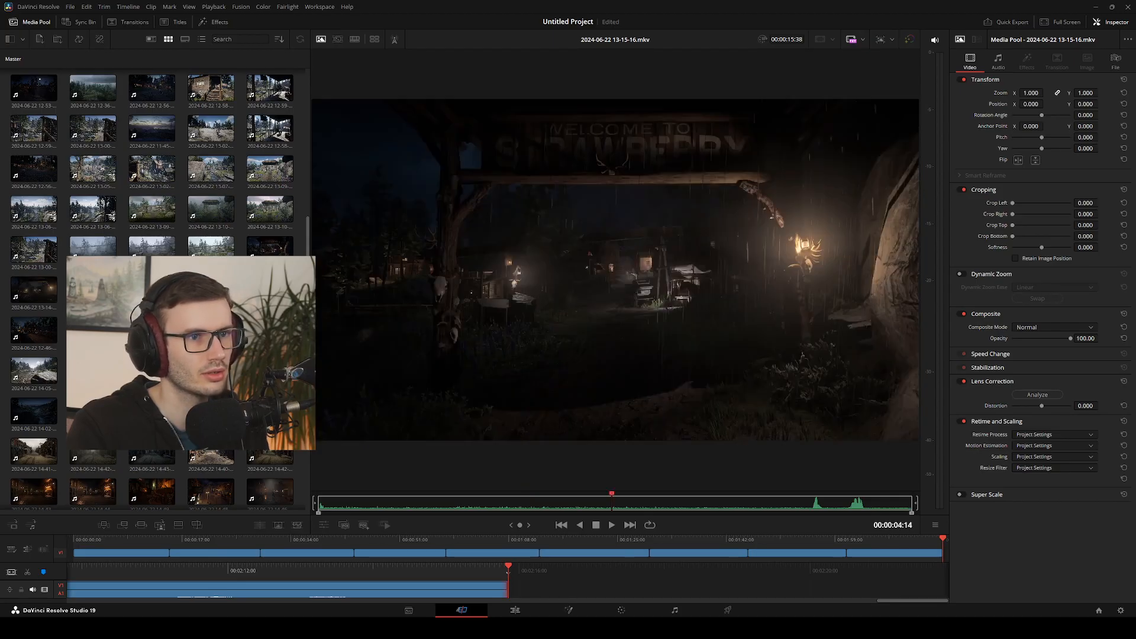
pyautogui.hotkey('shift', 'F12')
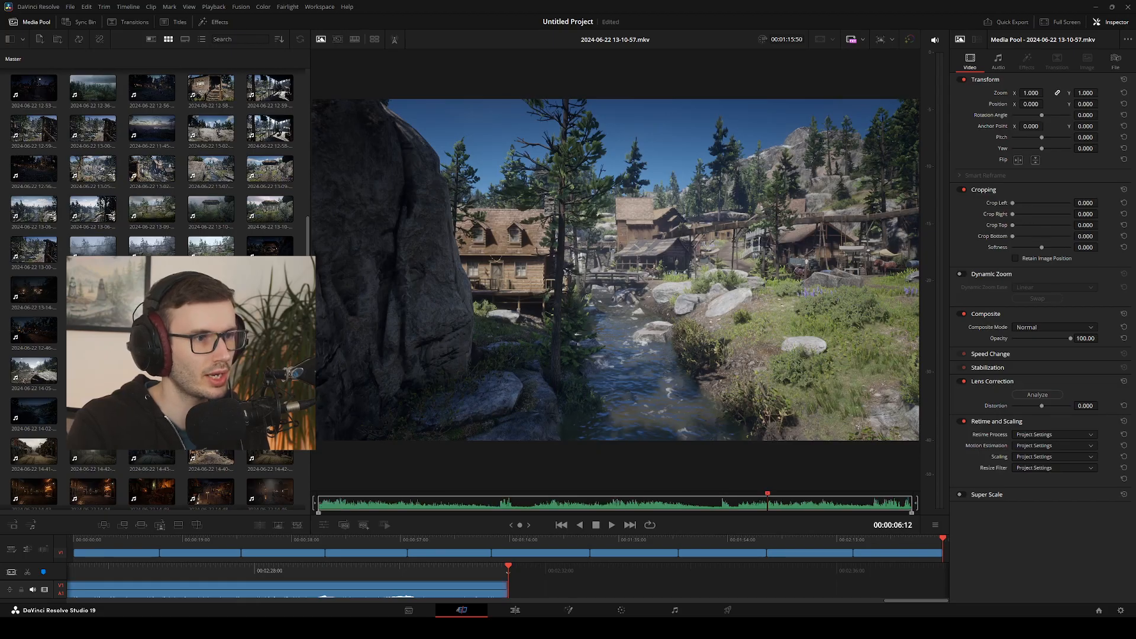
pyautogui.hotkey('shift', 'F12')
pyautogui.click(35, 334)
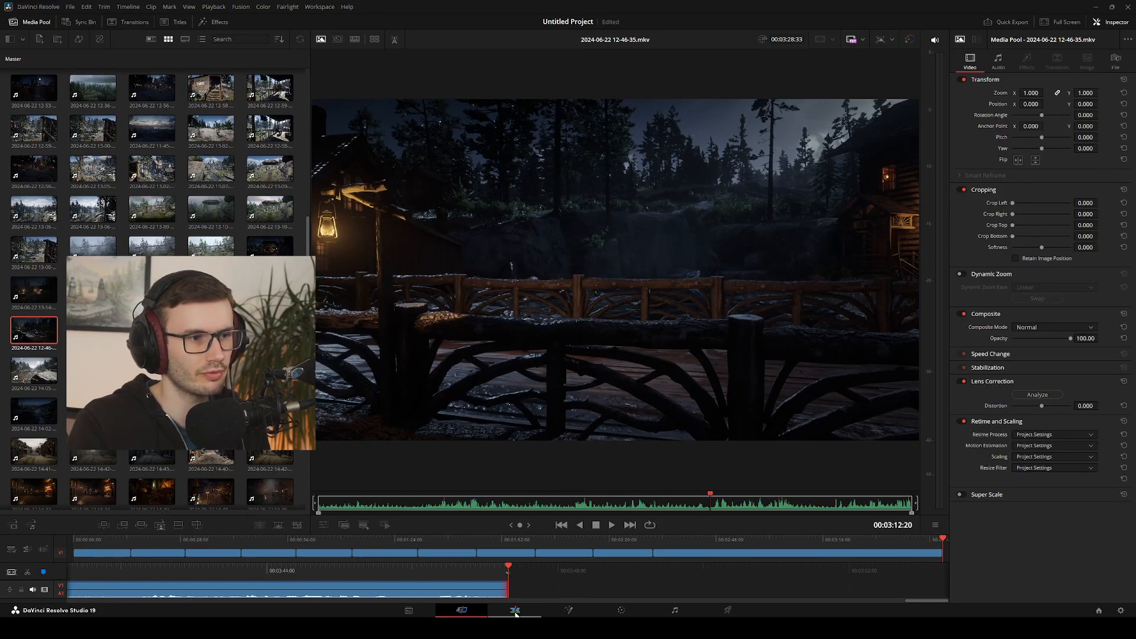
pyautogui.click(514, 610)
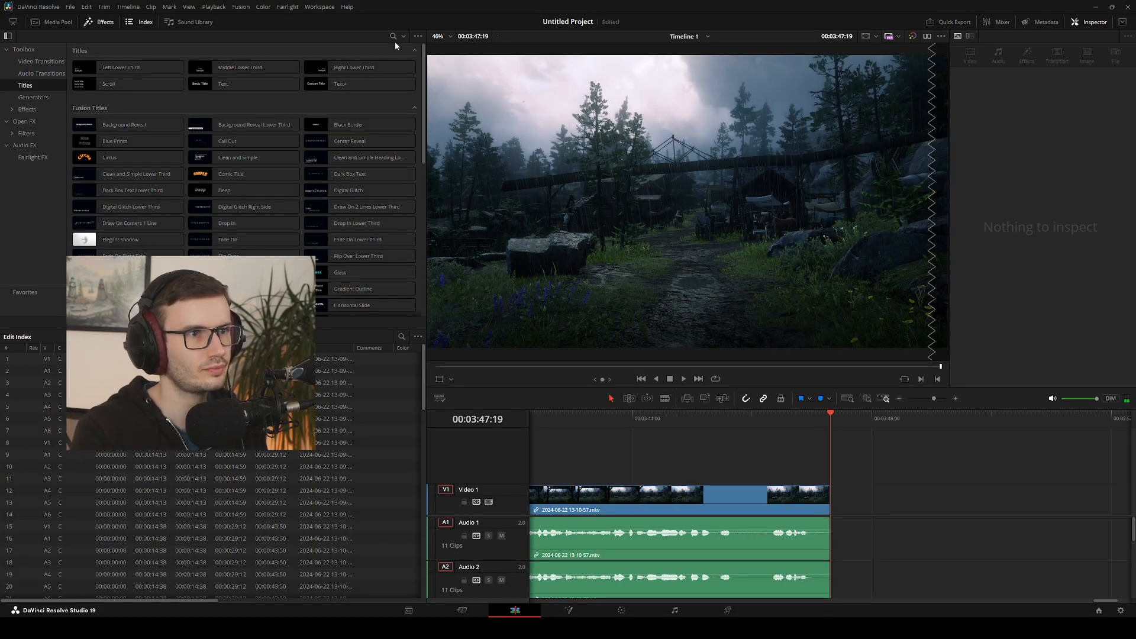
pyautogui.moveTo(426, 80); pyautogui.dragTo(151, 81)
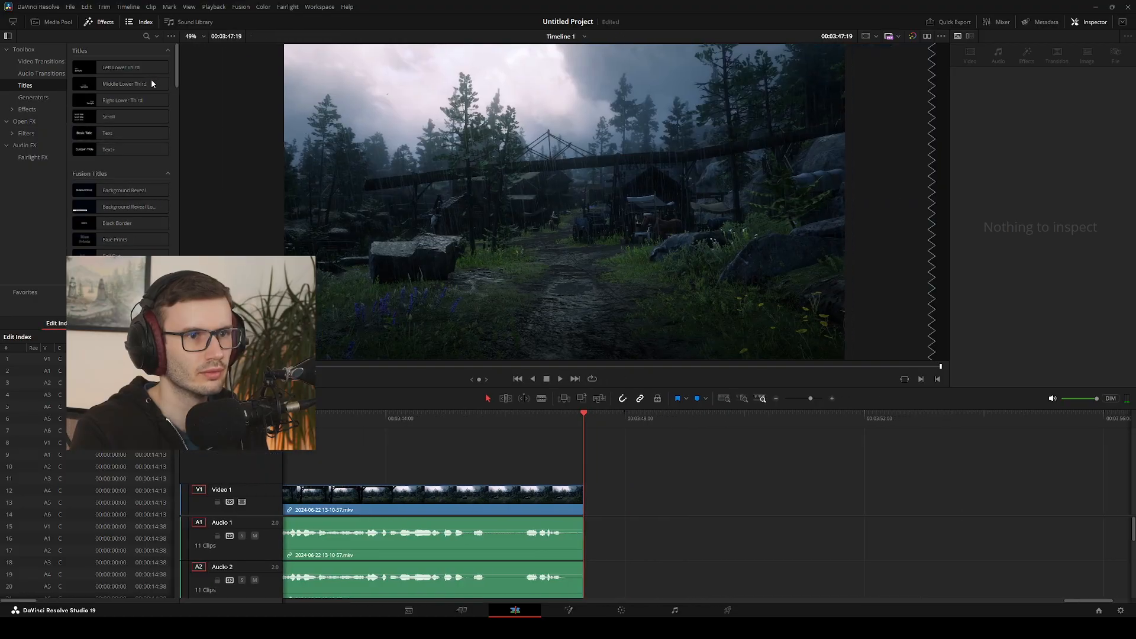
pyautogui.click(539, 504)
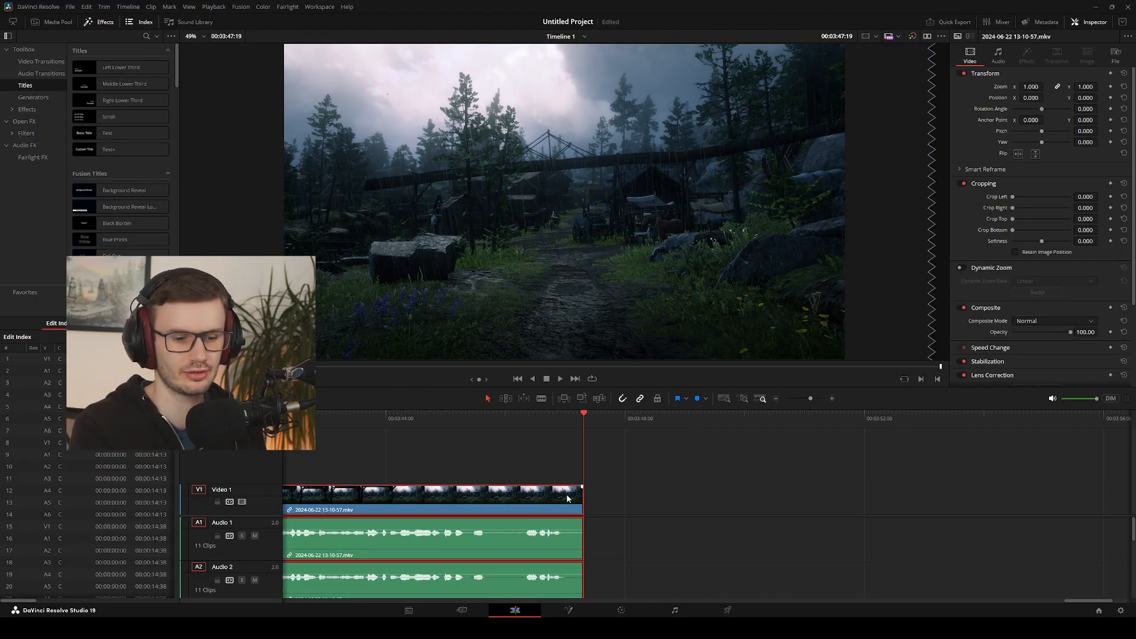
pyautogui.press('Delete')
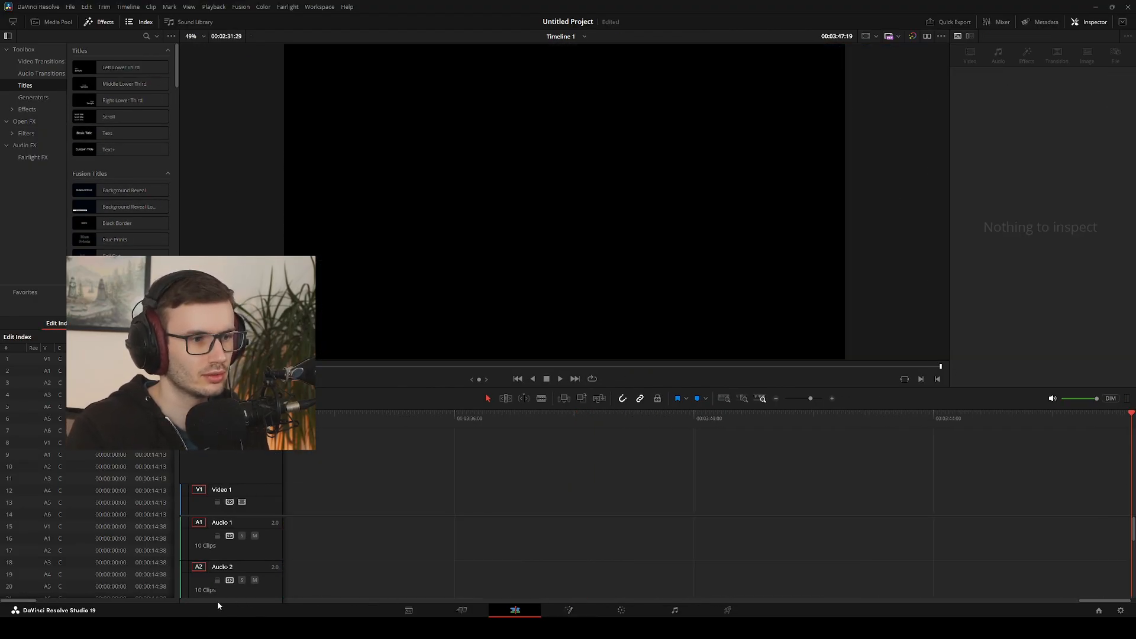
# Play the assembled timeline from its beginning to the end of the last night clip to review the gate shots
pyautogui.moveTo(1091, 599); pyautogui.dragTo(291, 571)
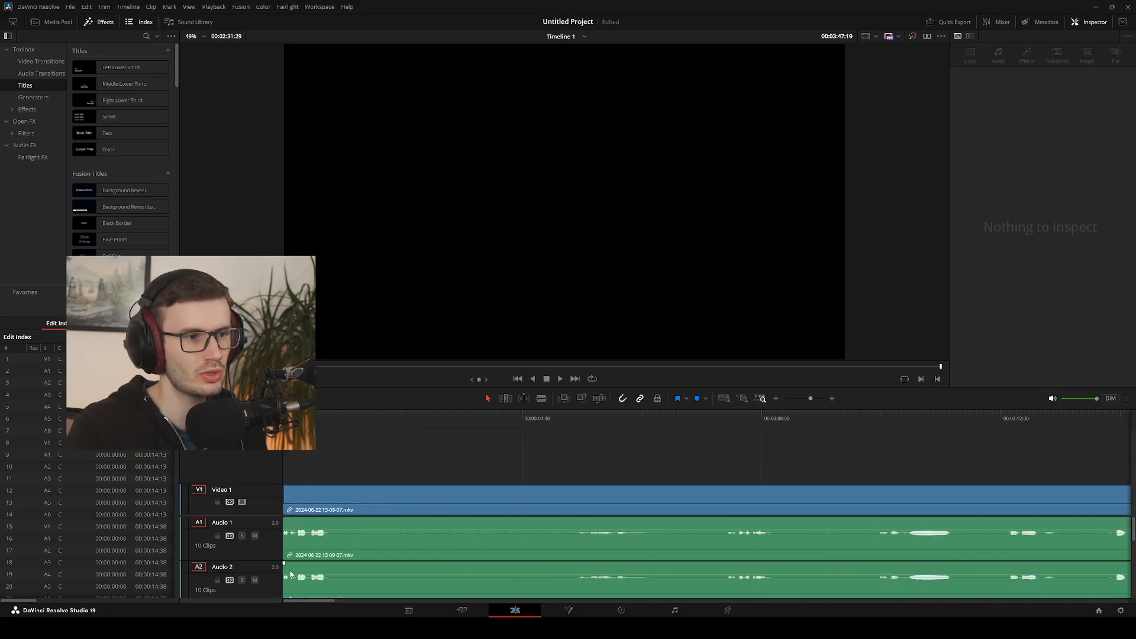
pyautogui.click(292, 452)
pyautogui.press('space')
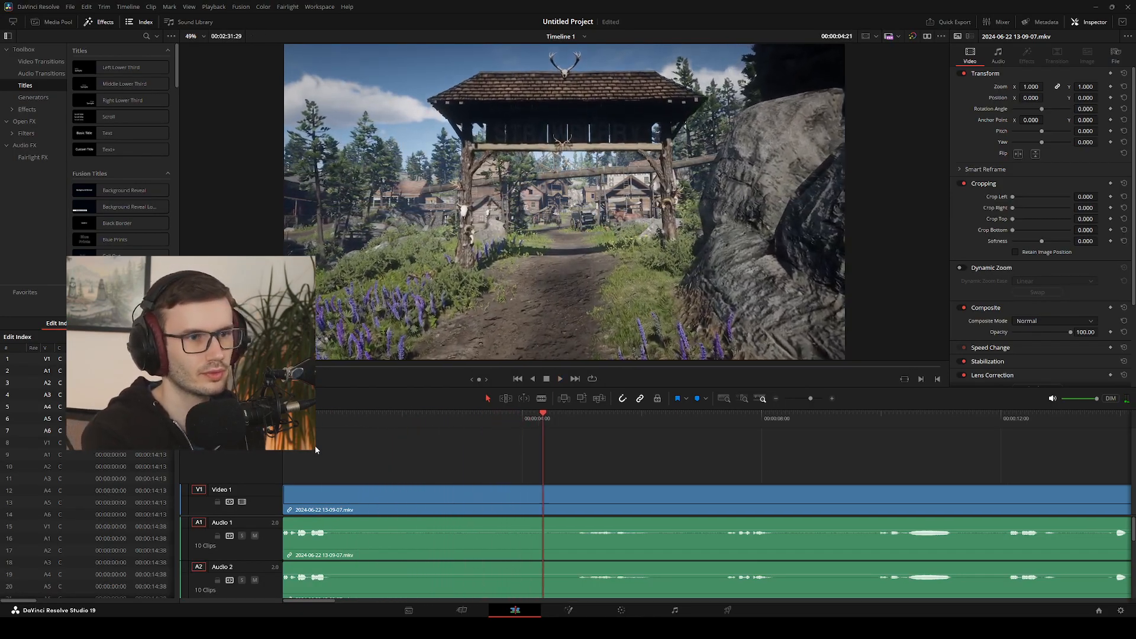
pyautogui.press('space')
pyautogui.press('l')
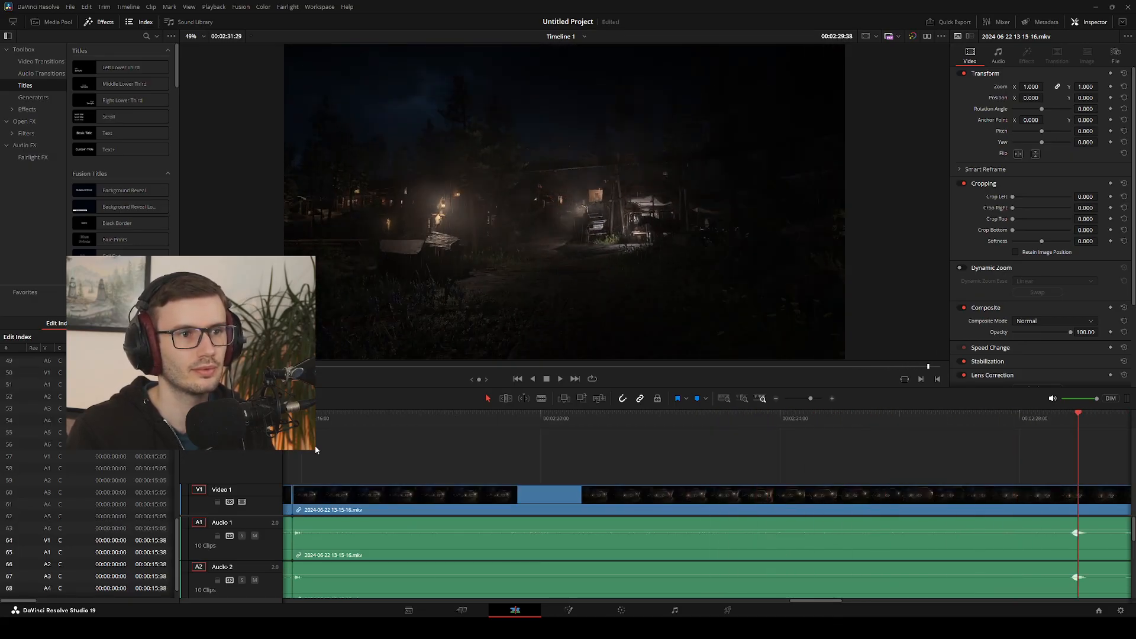
pyautogui.press('j')
pyautogui.press('j')
pyautogui.press('l')
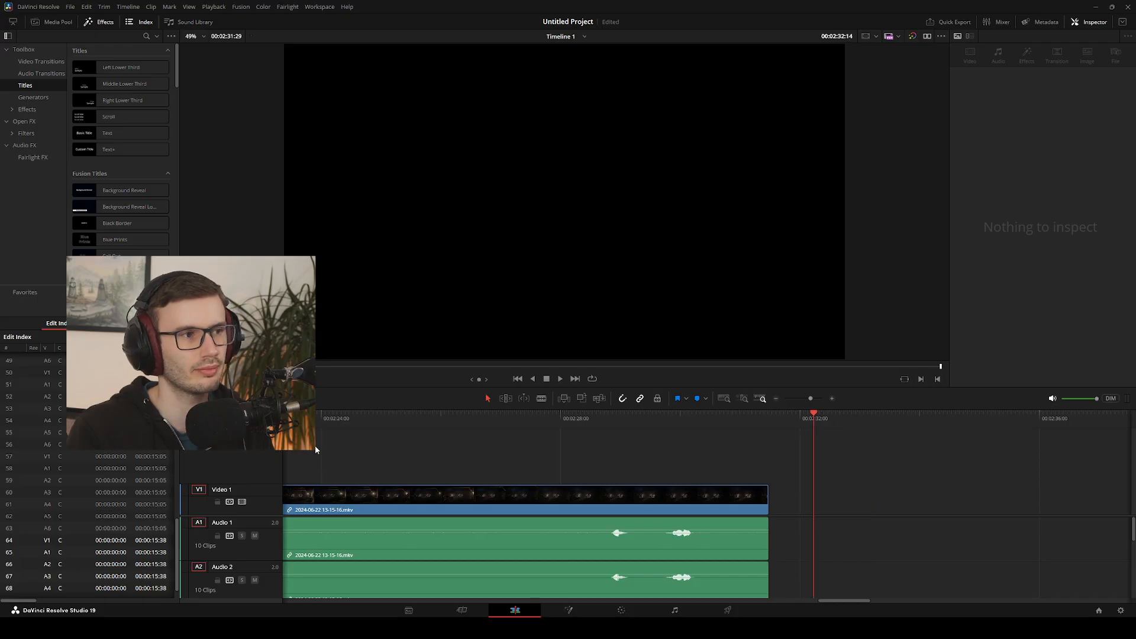
pyautogui.press('Left')
pyautogui.press('Left')
pyautogui.press('Left')
pyautogui.press('Left')
pyautogui.press('Left')
pyautogui.press('Left')
pyautogui.press('Left')
pyautogui.press('Left')
pyautogui.press('Left')
pyautogui.press('Left')
pyautogui.press('Left')
pyautogui.press('Left')
pyautogui.press('Left')
pyautogui.press('Left')
pyautogui.press('Left')
pyautogui.press('Left')
pyautogui.press('Left')
pyautogui.press('Left')
pyautogui.press('Left')
pyautogui.press('Left')
pyautogui.press('Right')
pyautogui.press('Right')
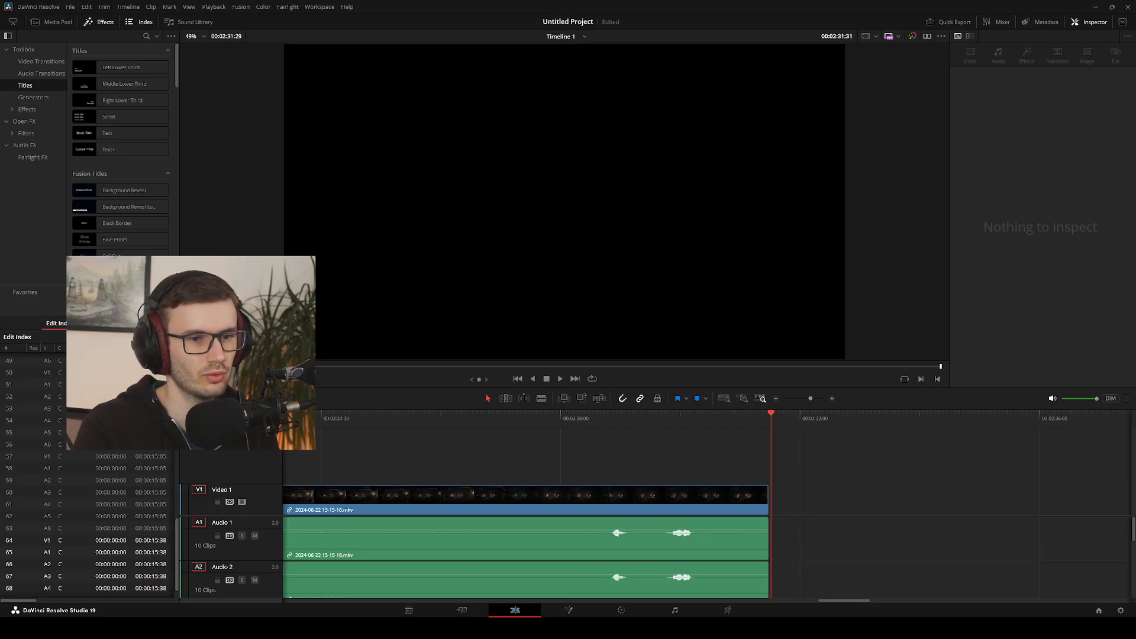
# Delete the surplus audio tracks from the timeline, keeping only Audio 1 and Audio 2
pyautogui.moveTo(836, 601); pyautogui.dragTo(295, 580)
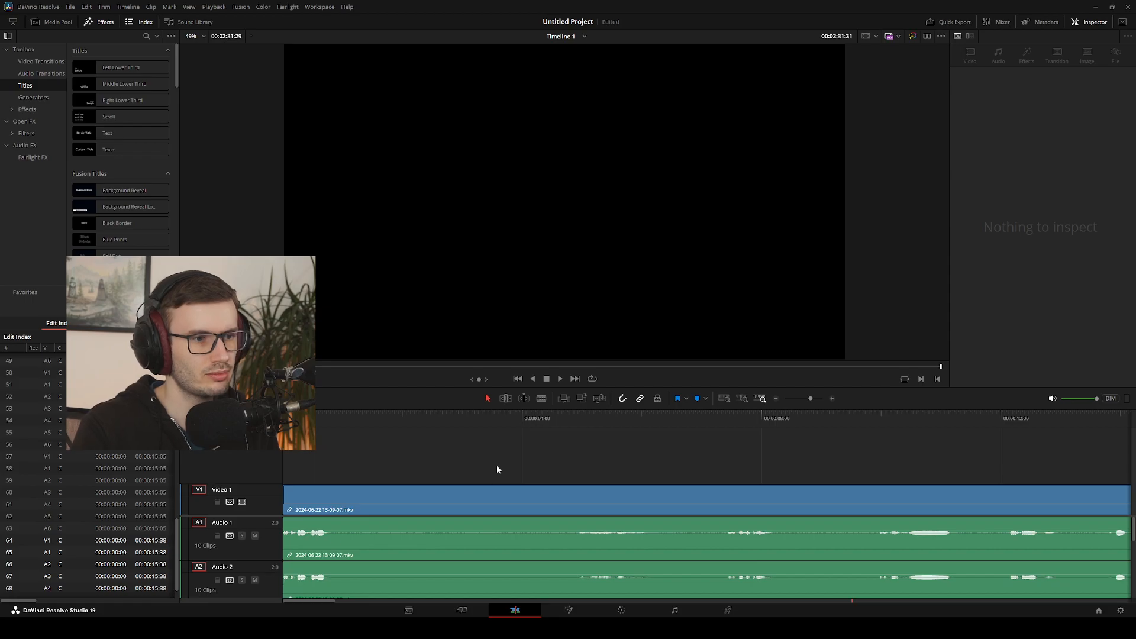
pyautogui.scroll(-5, 391, 562)
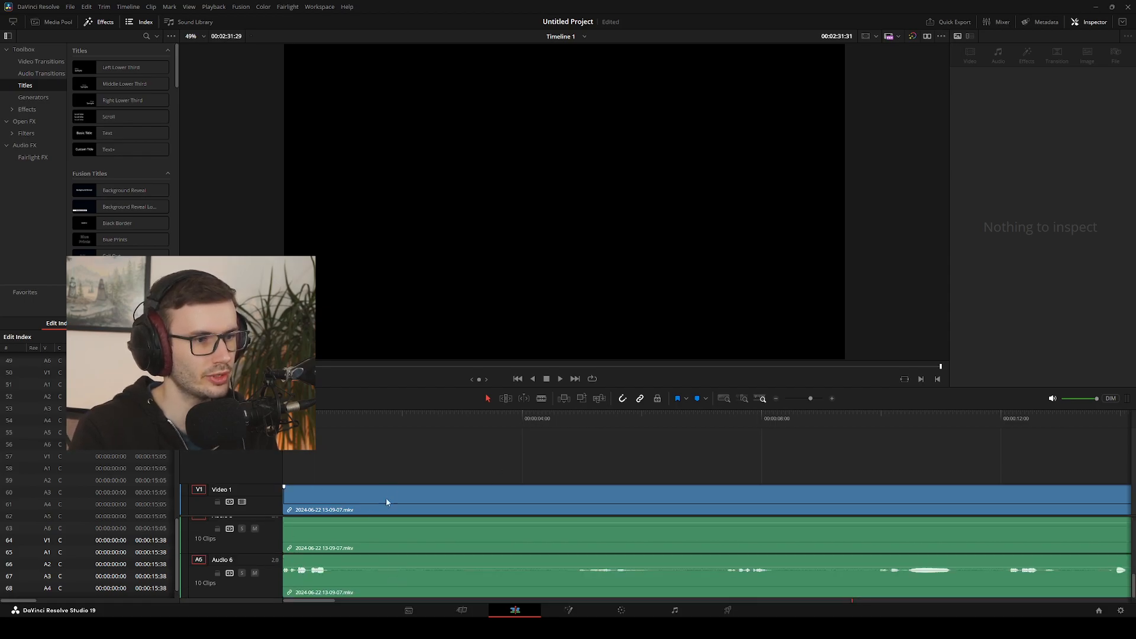
pyautogui.scroll(5, 386, 502)
pyautogui.click(406, 543)
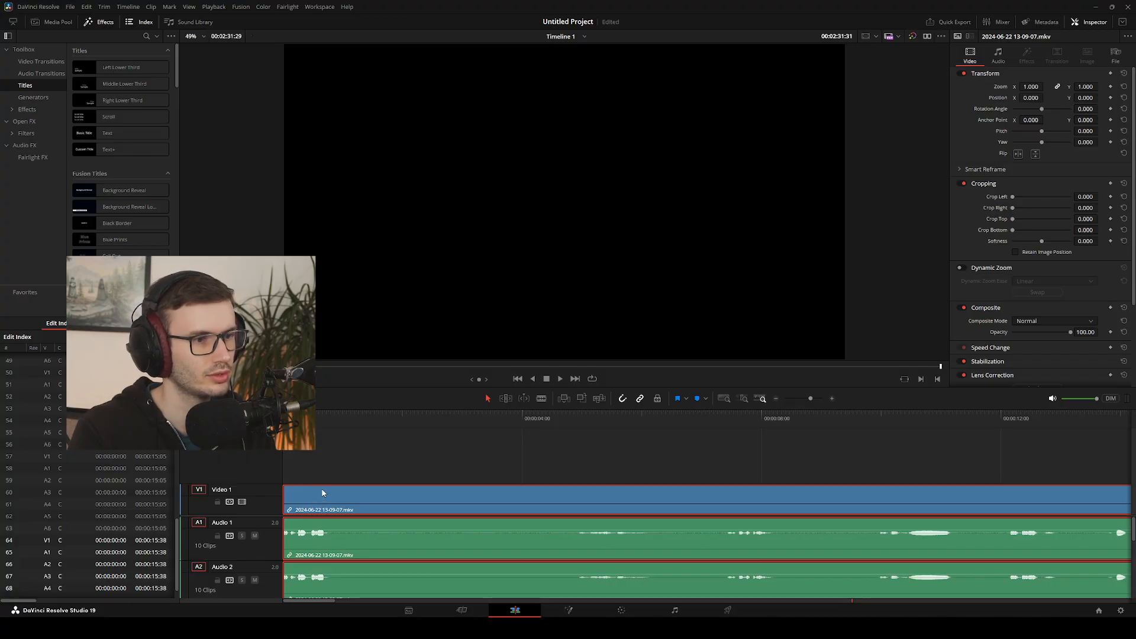
pyautogui.hotkey('ctrl', 'shift', 'z')
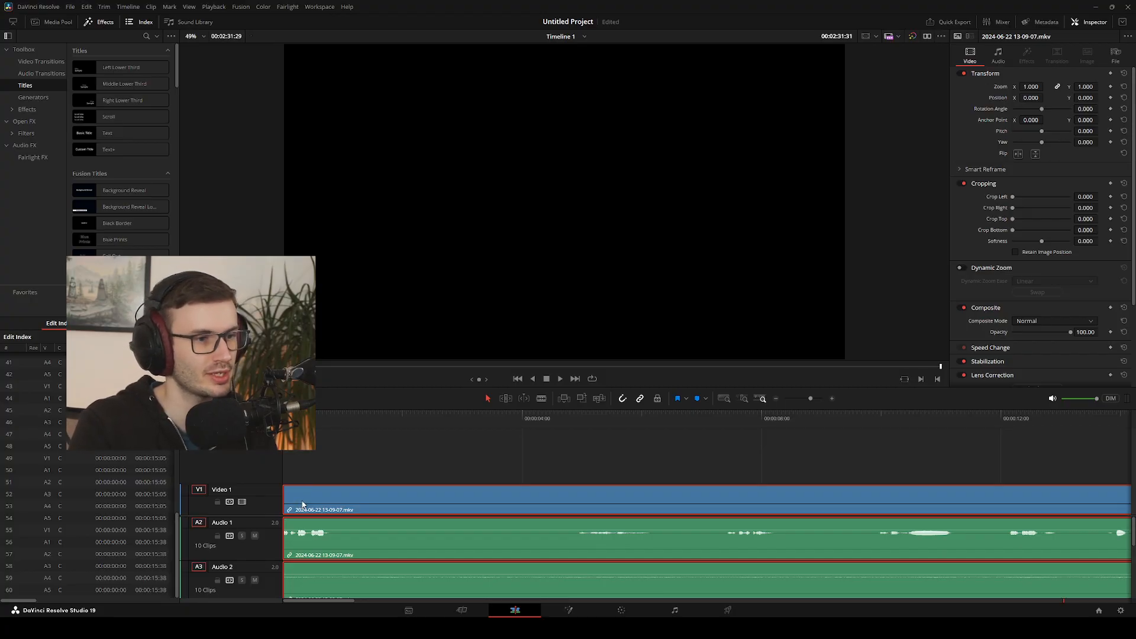
pyautogui.click(302, 505)
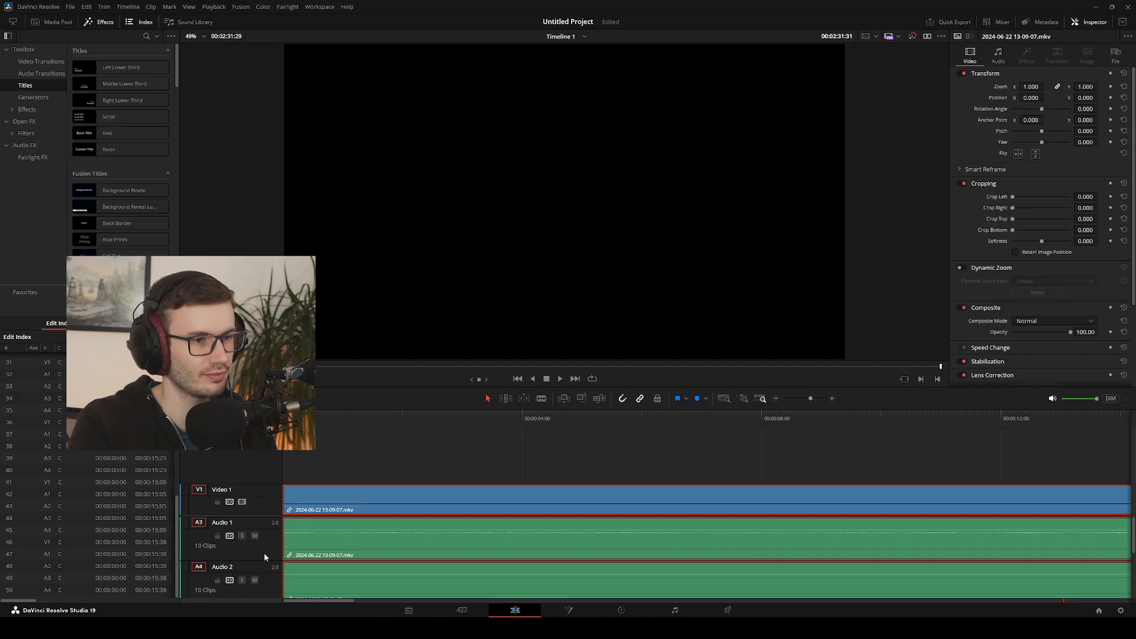
pyautogui.rightClick(264, 552)
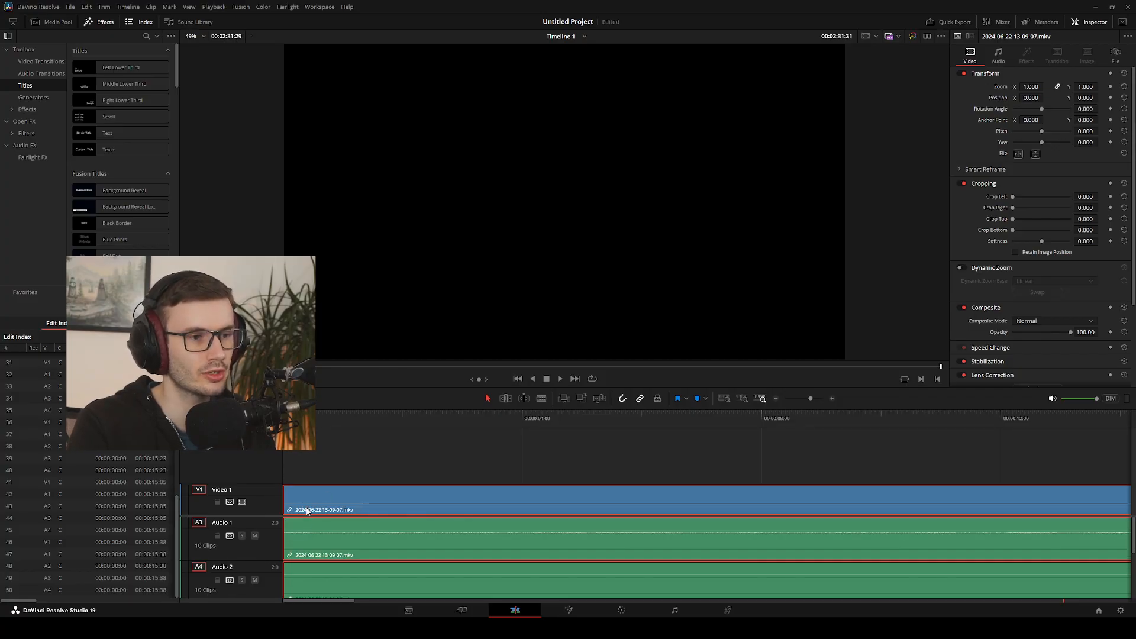
pyautogui.click(473, 443)
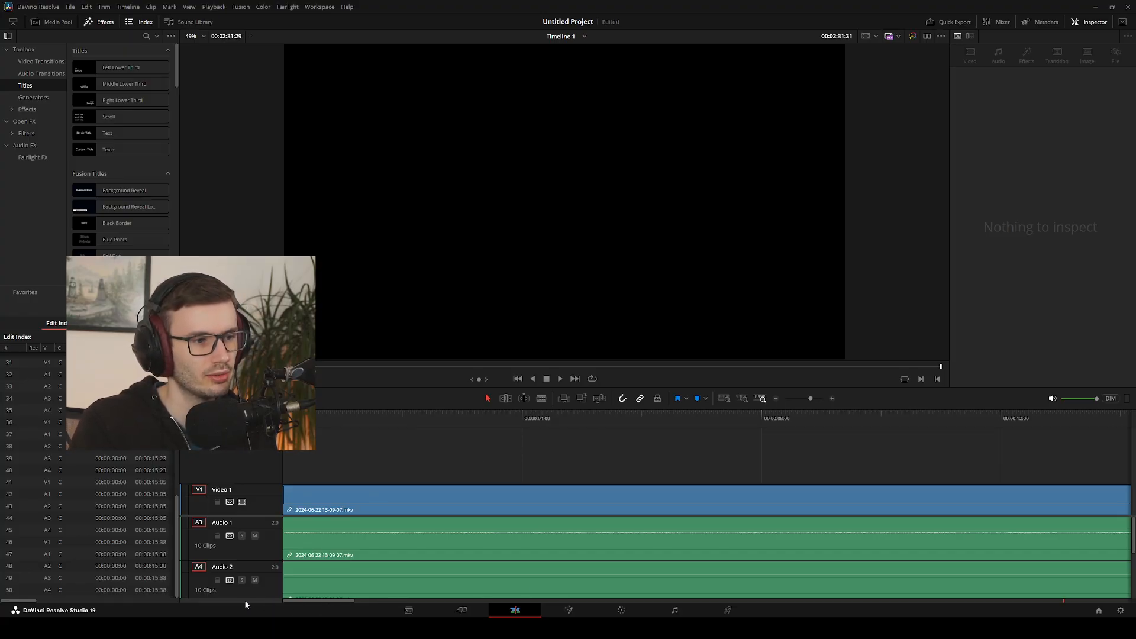
pyautogui.rightClick(254, 556)
pyautogui.click(306, 507)
pyautogui.click(304, 506)
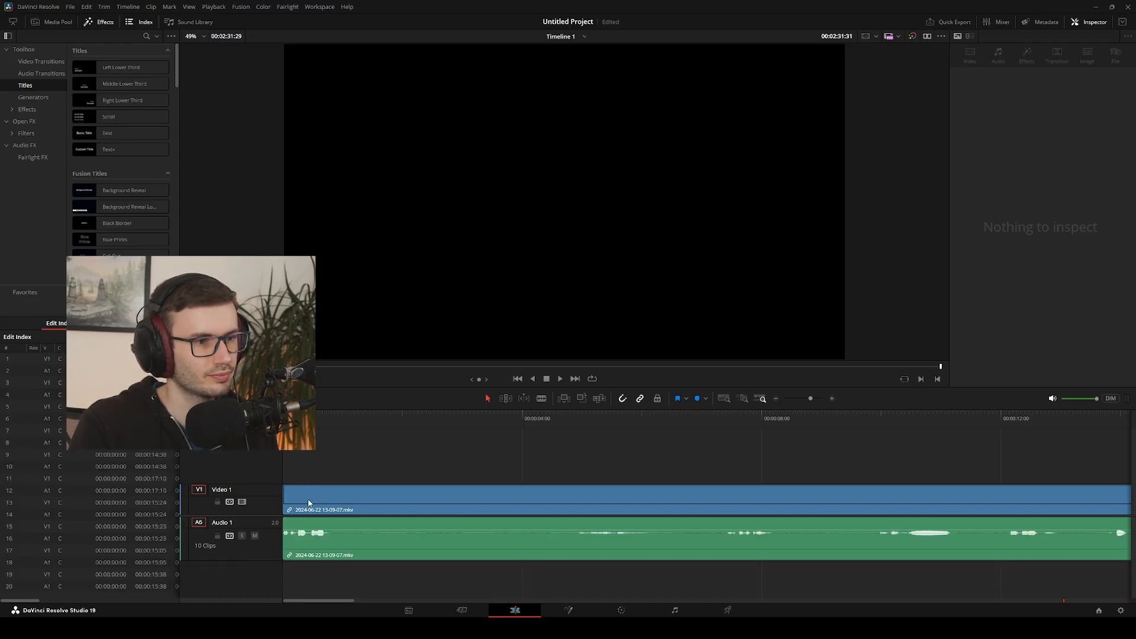
pyautogui.hotkey('ctrl', 'z')
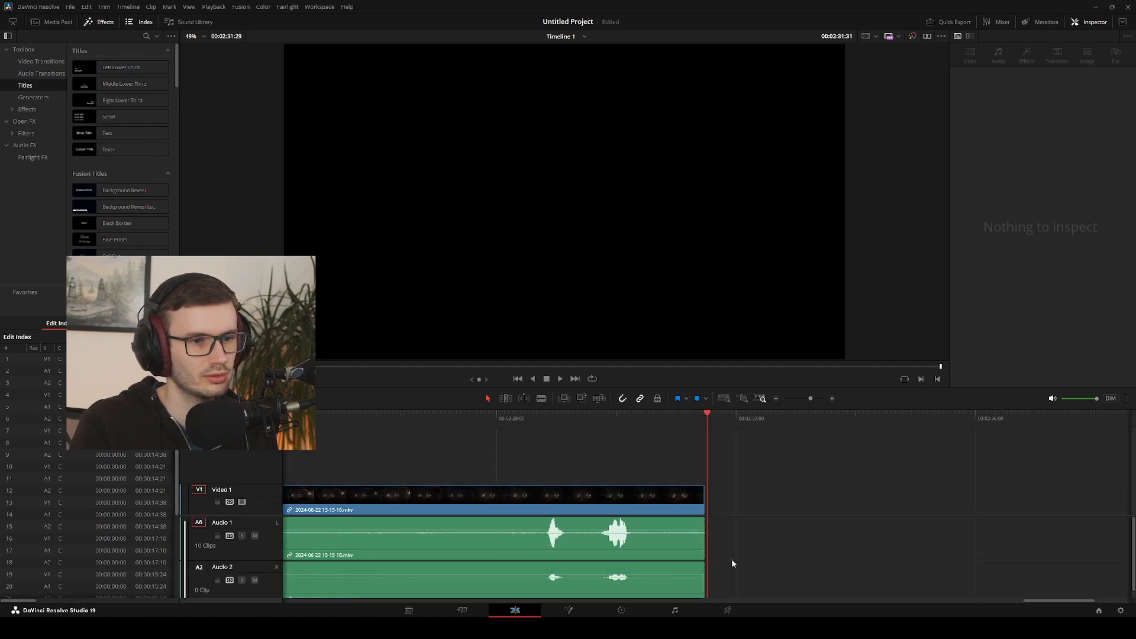
pyautogui.moveTo(733, 561); pyautogui.dragTo(332, 541)
pyautogui.press('Delete')
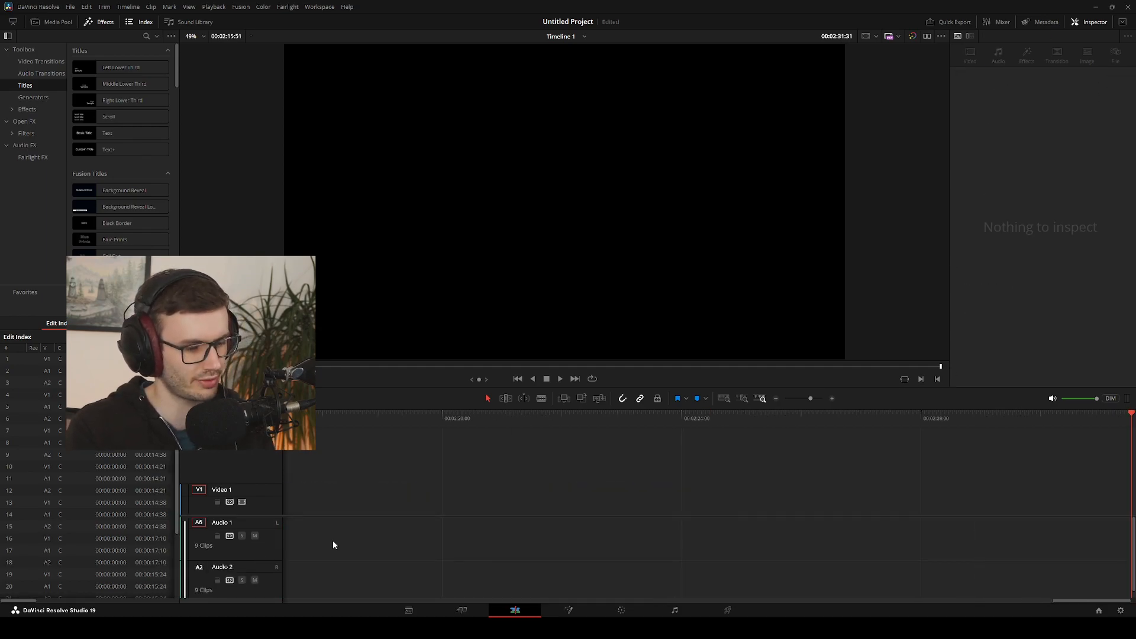
pyautogui.hotkey('ctrl', 'z')
pyautogui.click(561, 497)
pyautogui.click(724, 578)
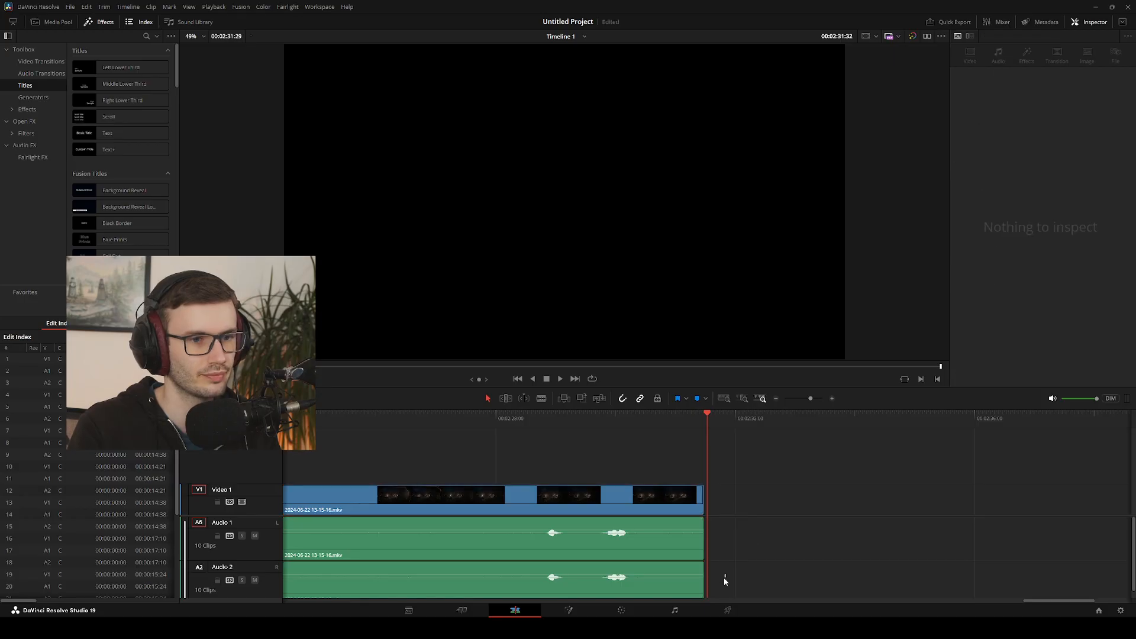
pyautogui.moveTo(725, 577); pyautogui.dragTo(509, 541)
pyautogui.press('Delete')
pyautogui.click(555, 493)
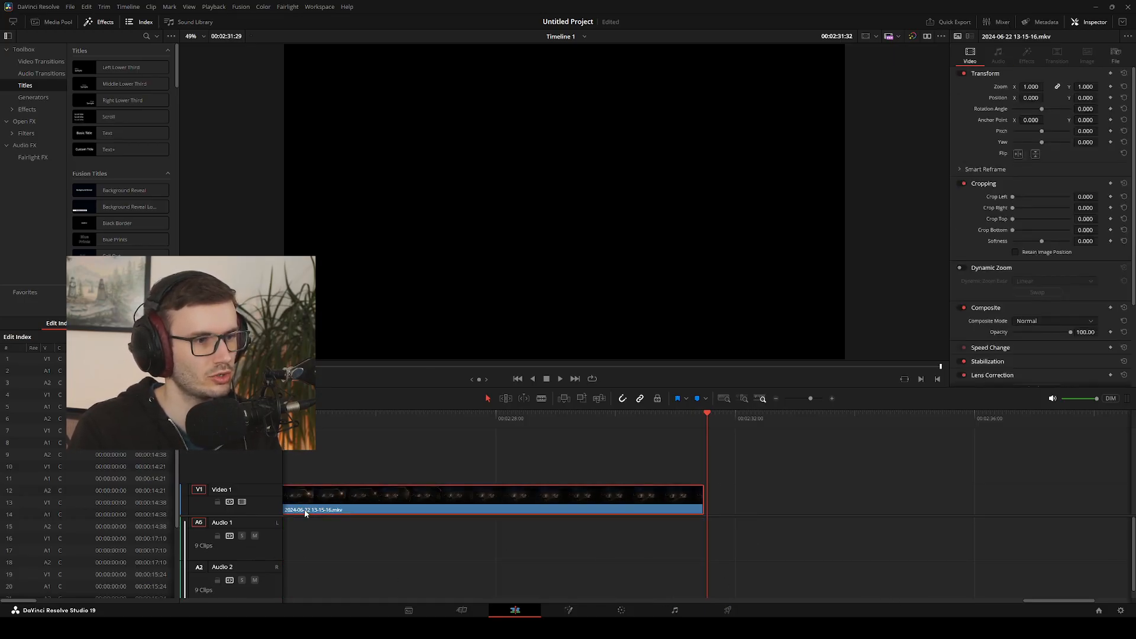
# Turn off the source patch on Audio 1 and shrink the audio area to give the video track more room
pyautogui.click(199, 523)
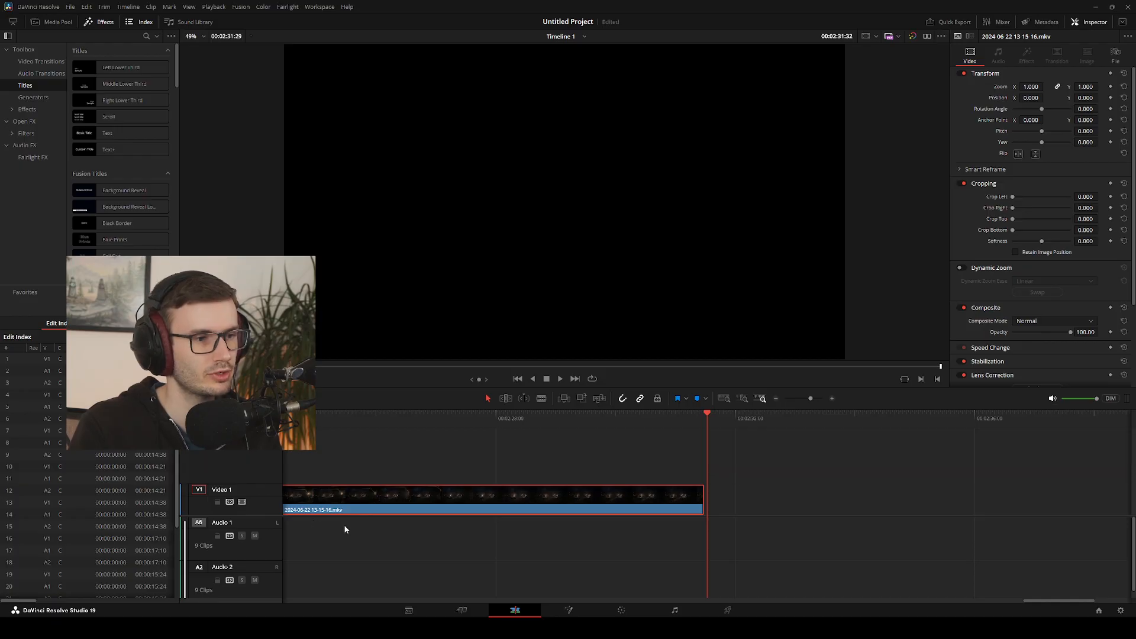
pyautogui.moveTo(265, 516); pyautogui.dragTo(265, 585)
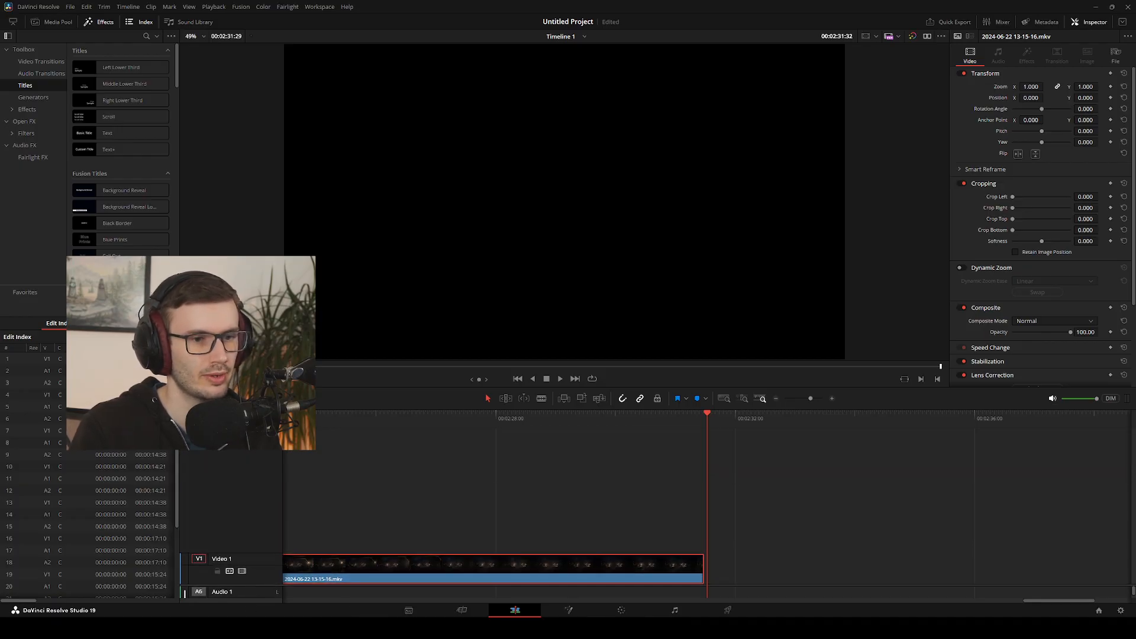
# Select all clips on the timeline and unlink their video from their audio
pyautogui.moveTo(1052, 602); pyautogui.dragTo(462, 601)
pyautogui.scroll(-2, 771, 589)
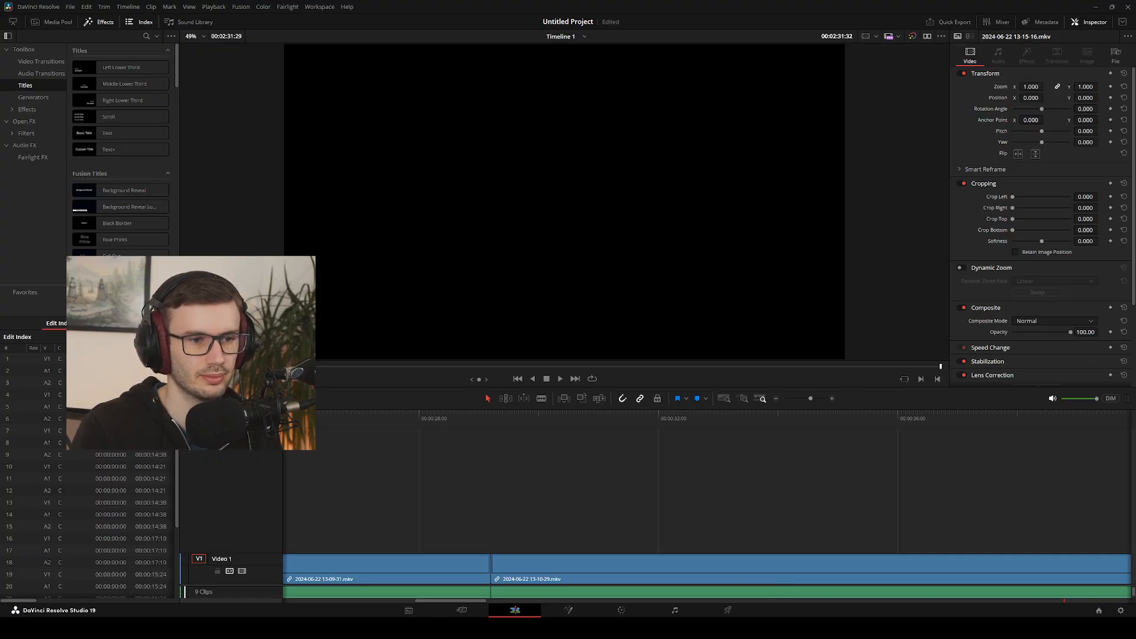
pyautogui.scroll(-5, 655, 509)
pyautogui.moveTo(606, 592); pyautogui.dragTo(113, 600)
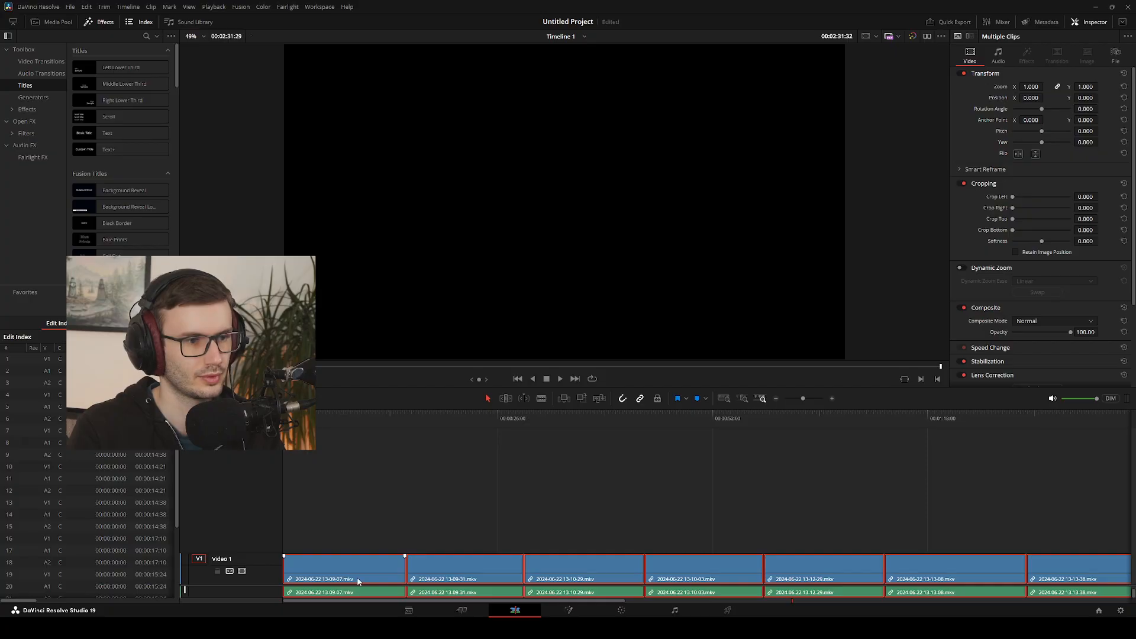
pyautogui.click(482, 522)
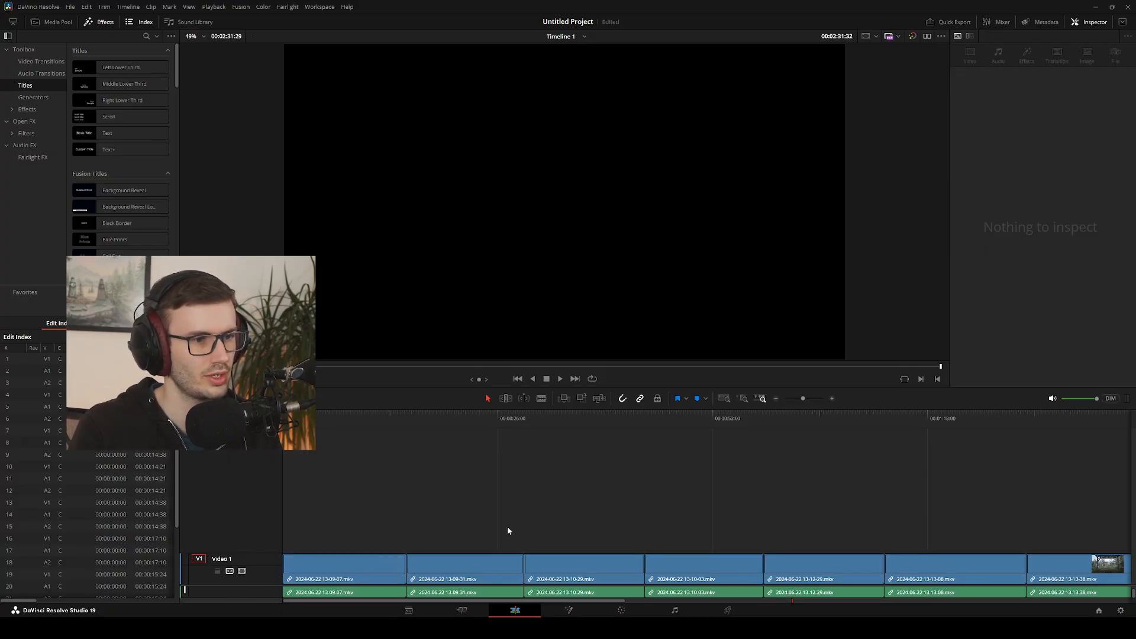
pyautogui.hotkey('ctrl', 'a')
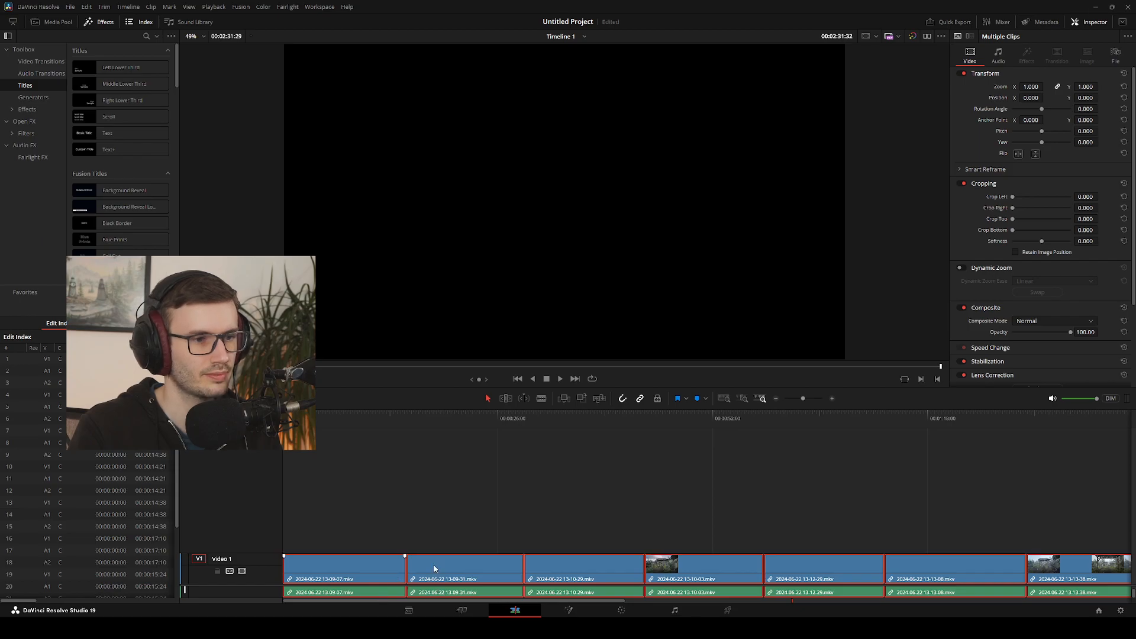
pyautogui.hotkey('ctrl', 'alt', 'l')
pyautogui.click(411, 532)
# Check that the video and audio clips on the timeline can be selected independently of each other
pyautogui.click(364, 596)
pyautogui.keyDown('ctrl'); pyautogui.click(512, 594); pyautogui.keyUp('ctrl')
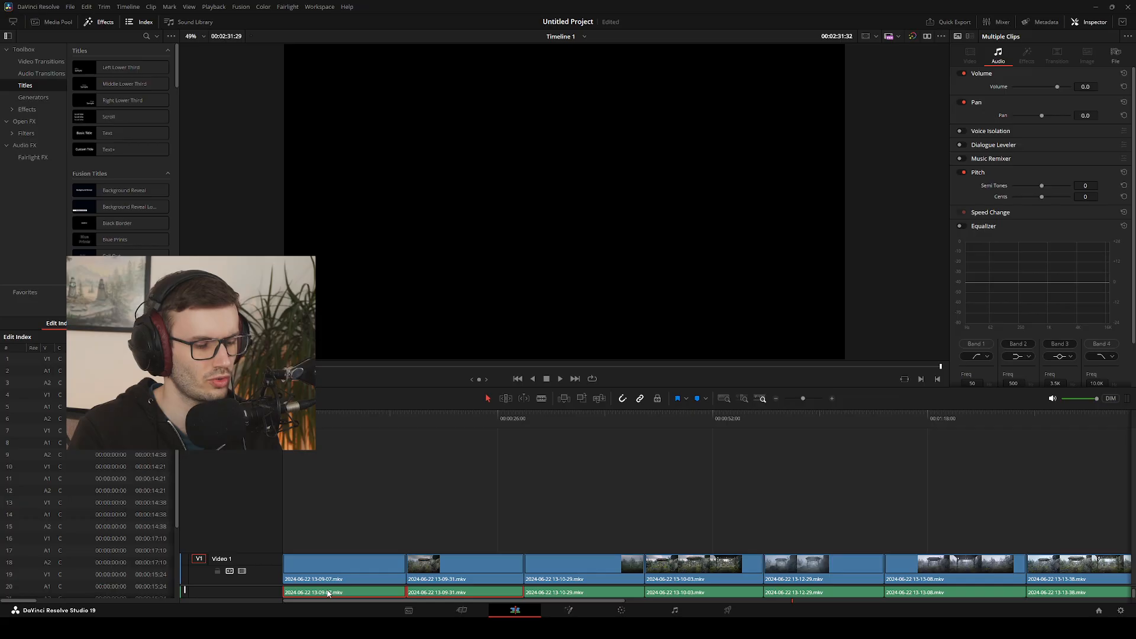
pyautogui.click(368, 523)
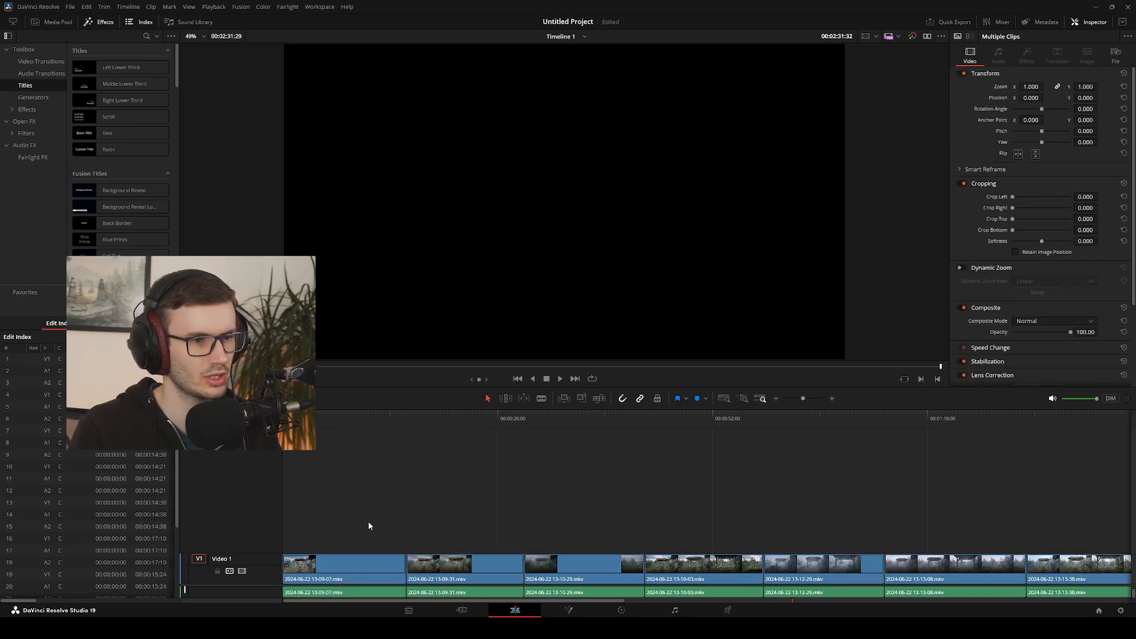
pyautogui.click(366, 595)
pyautogui.hotkey('ctrl', 'a')
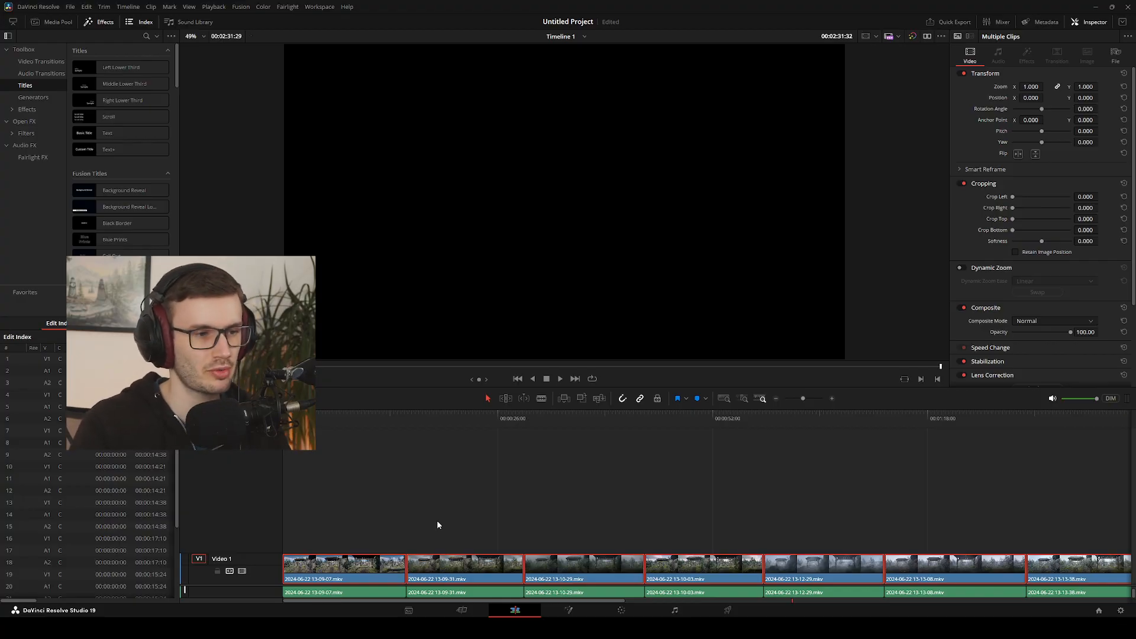
pyautogui.click(367, 595)
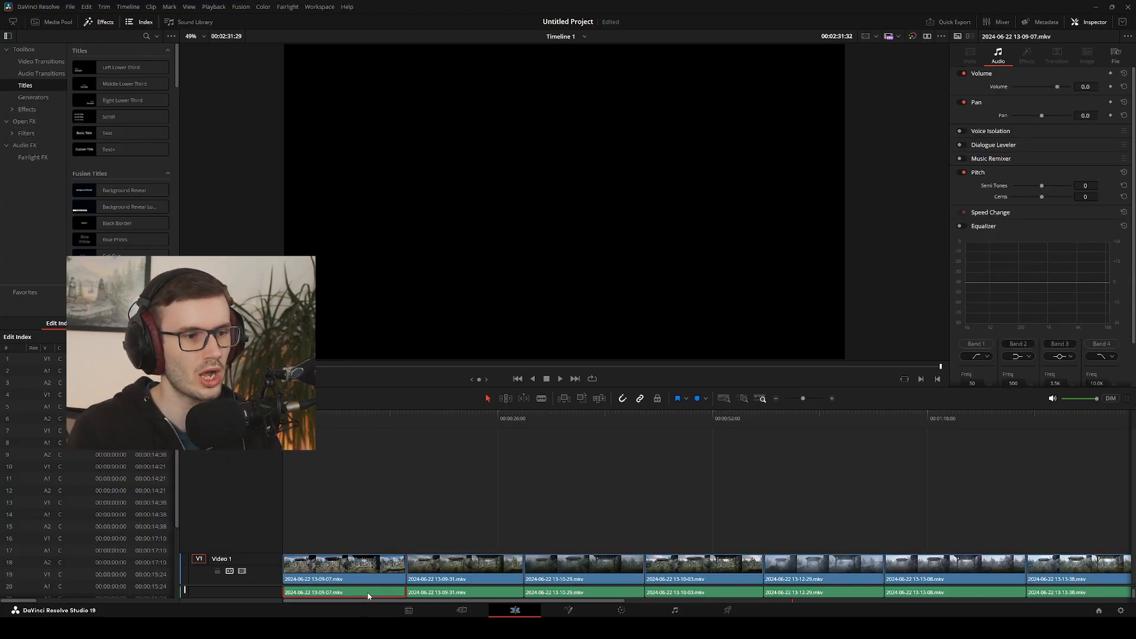
pyautogui.click(608, 579)
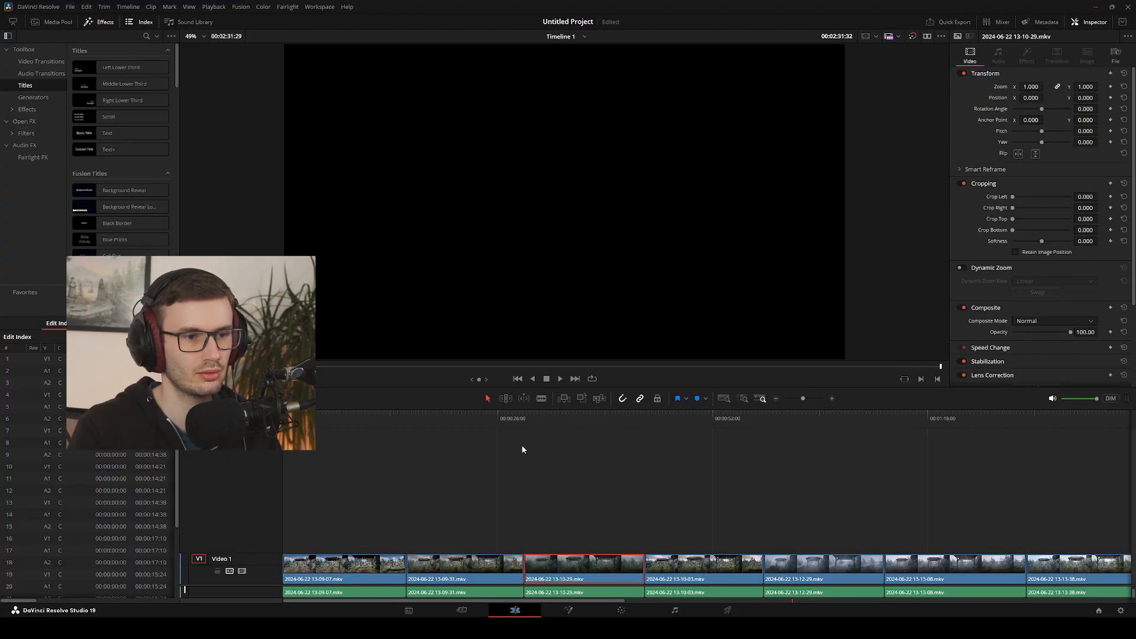
pyautogui.moveTo(371, 421); pyautogui.dragTo(554, 437)
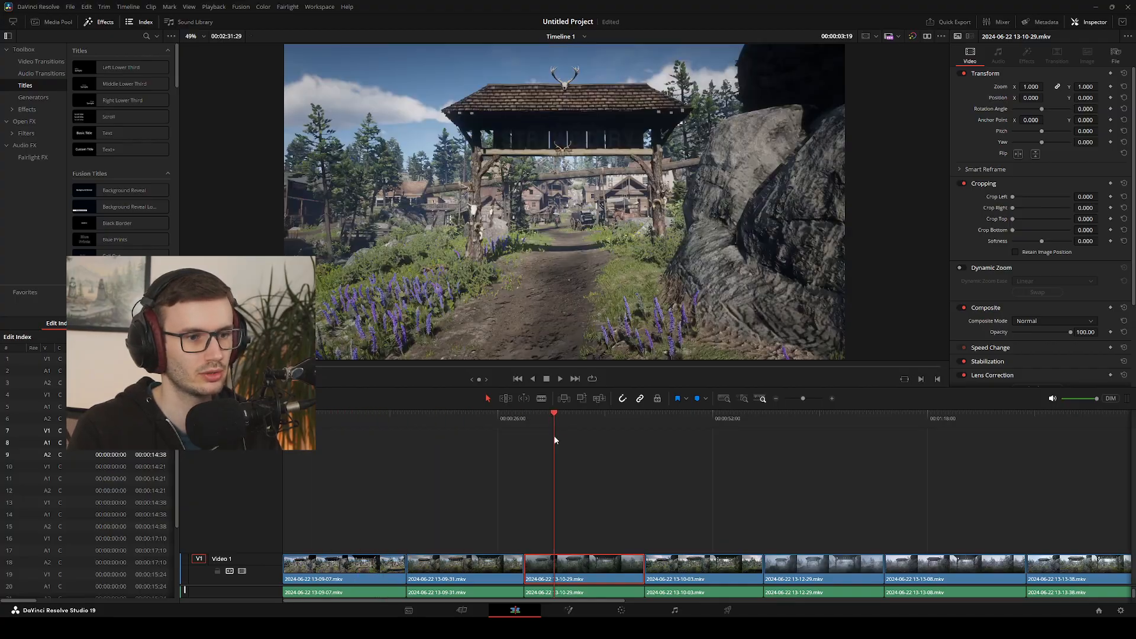
pyautogui.hotkey('ctrl', 'y')
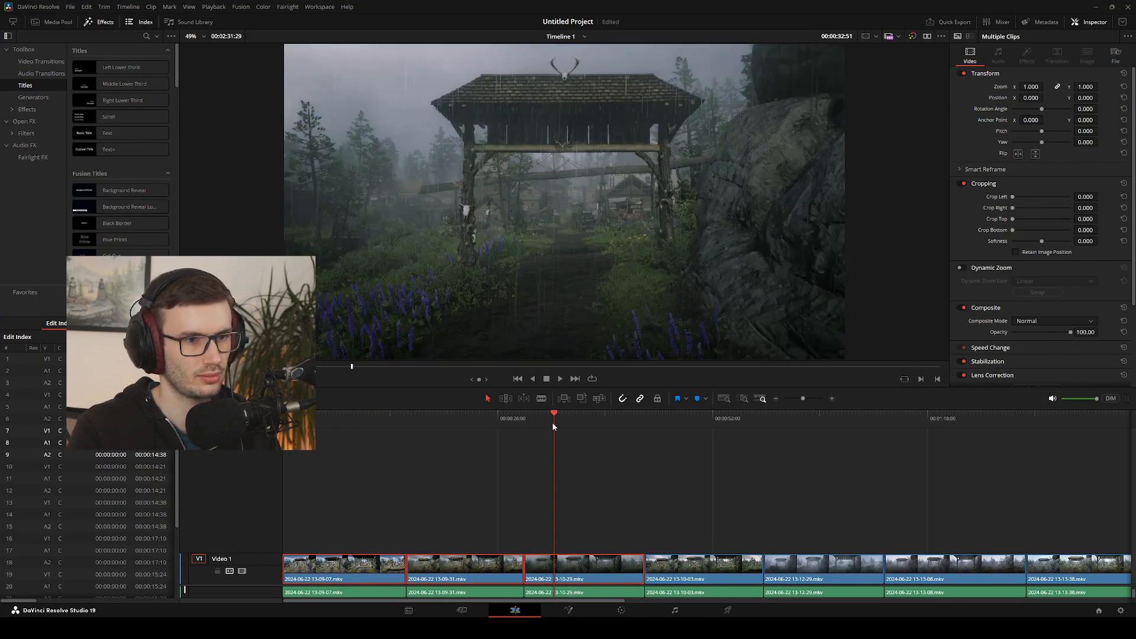
pyautogui.click(556, 413)
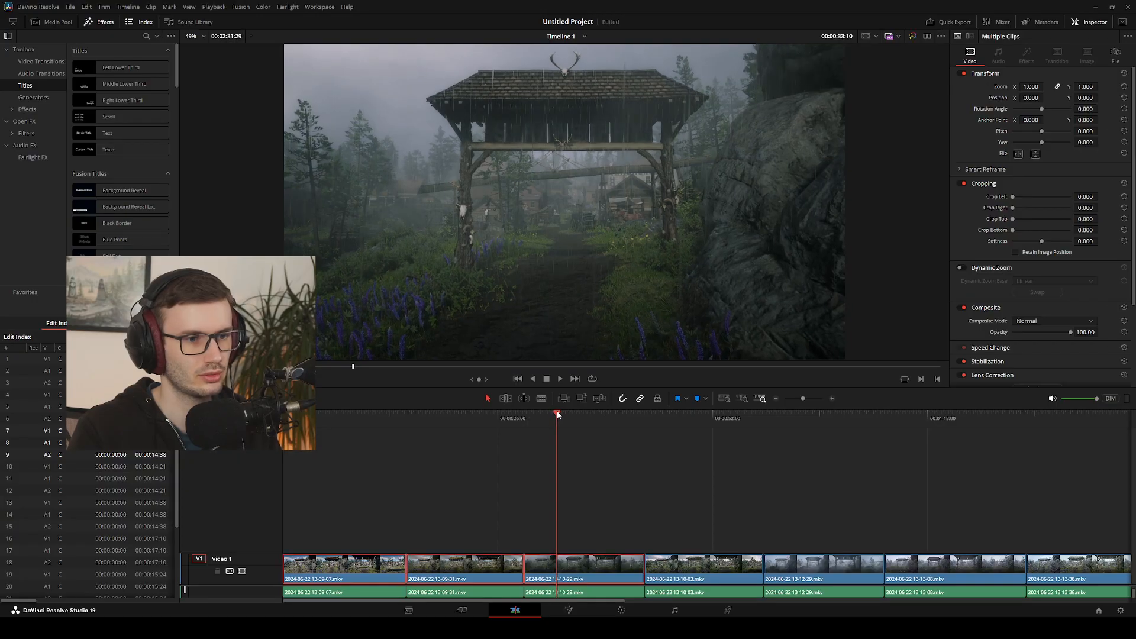
pyautogui.moveTo(556, 413); pyautogui.dragTo(658, 420)
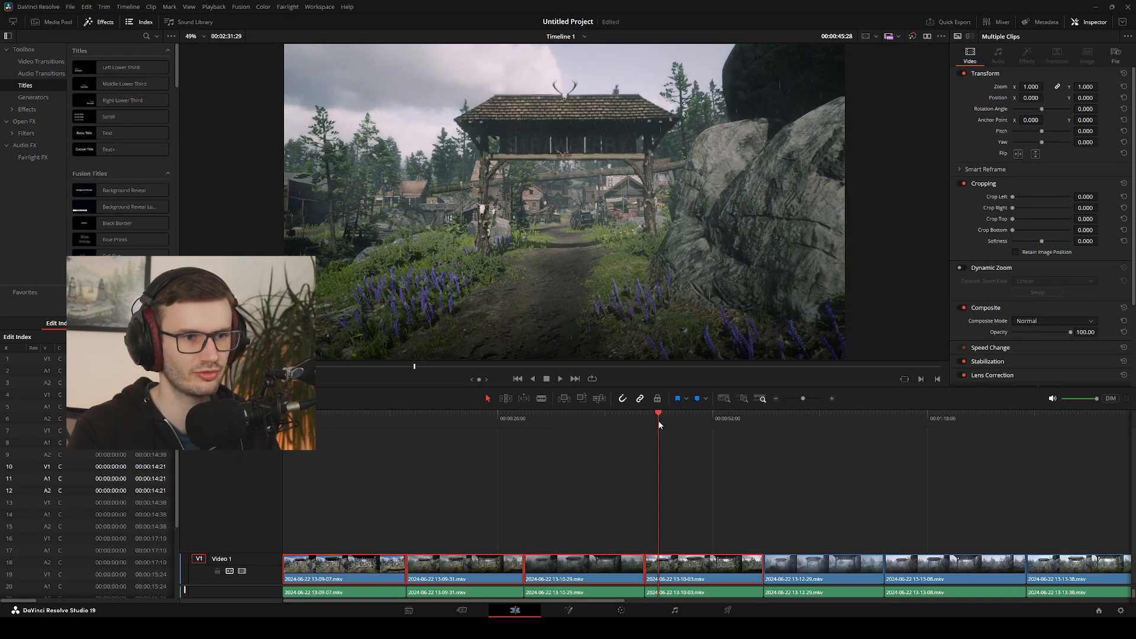
pyautogui.click(648, 447)
pyautogui.click(645, 413)
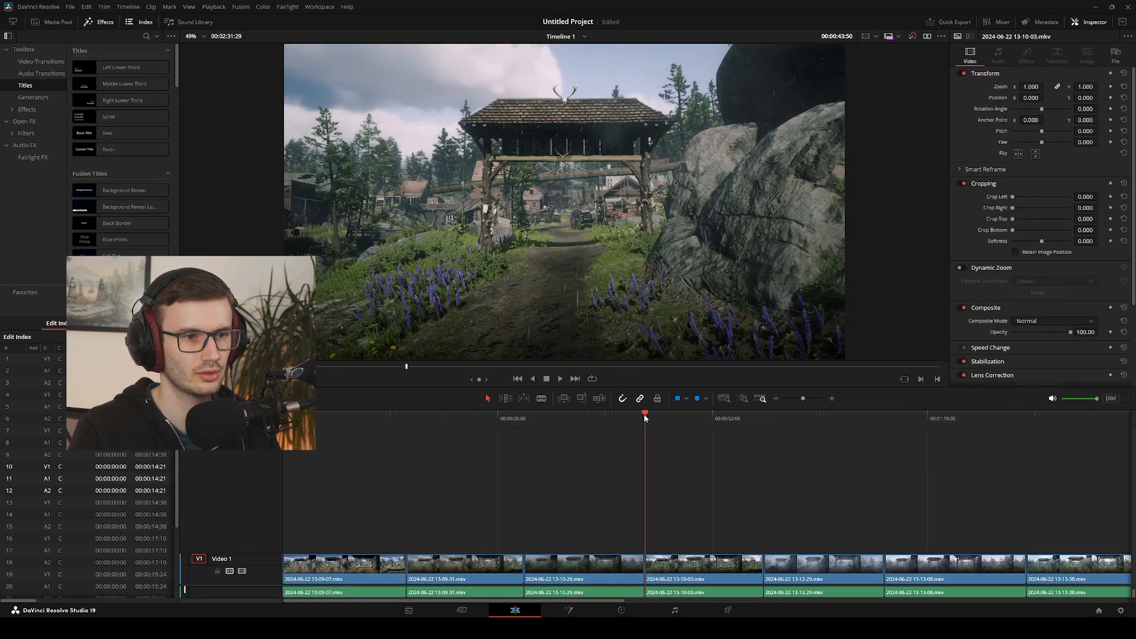
pyautogui.press('y')
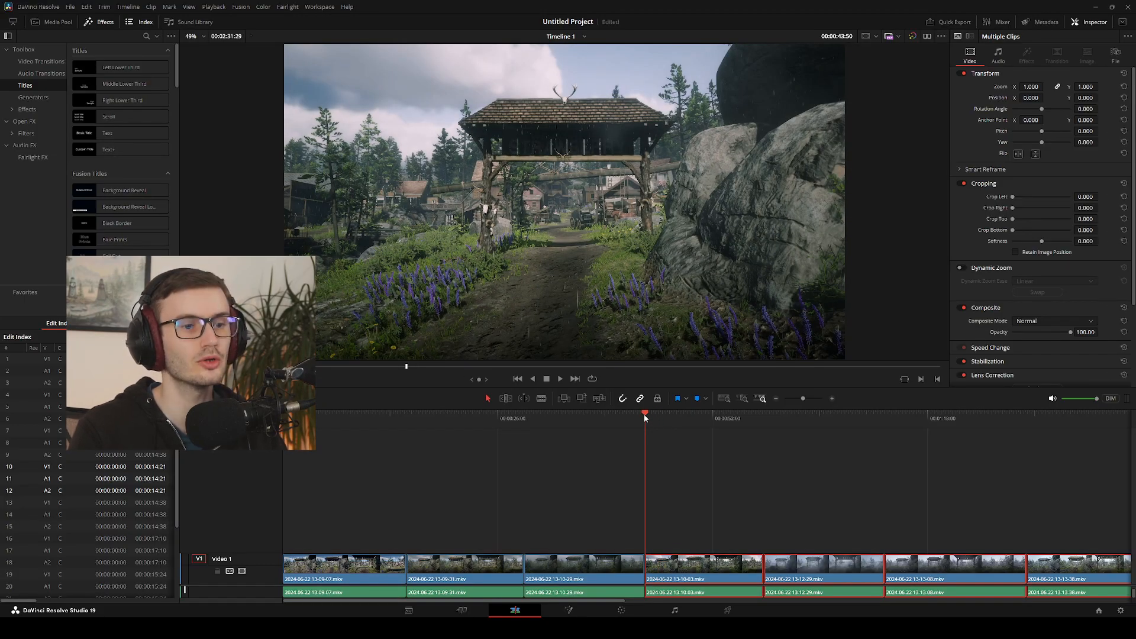
pyautogui.click(701, 524)
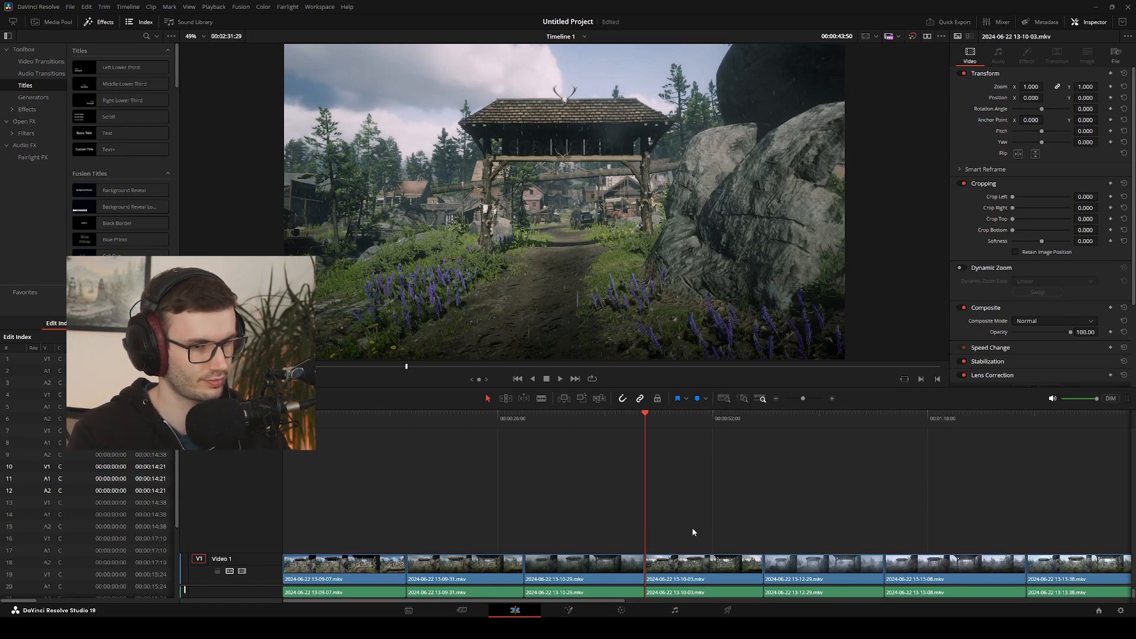
pyautogui.press('y')
pyautogui.click(692, 527)
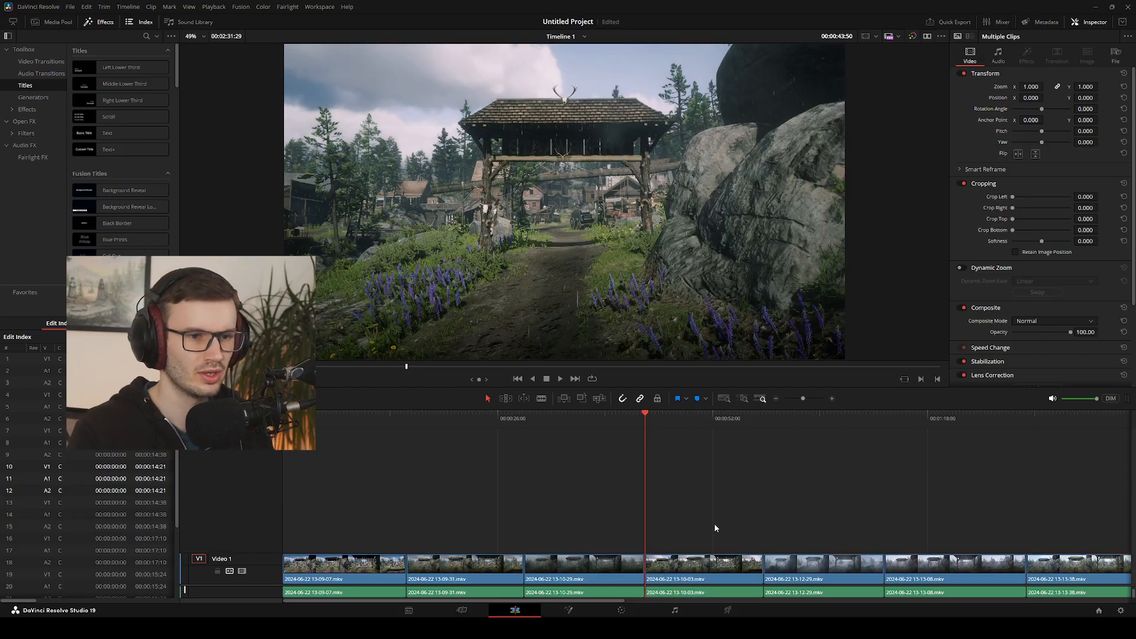
# Delete all the unlinked audio clips from the timeline, keeping only the video clips
pyautogui.click(292, 593)
pyautogui.keyDown('ctrl'); pyautogui.click(427, 594); pyautogui.keyUp('ctrl')
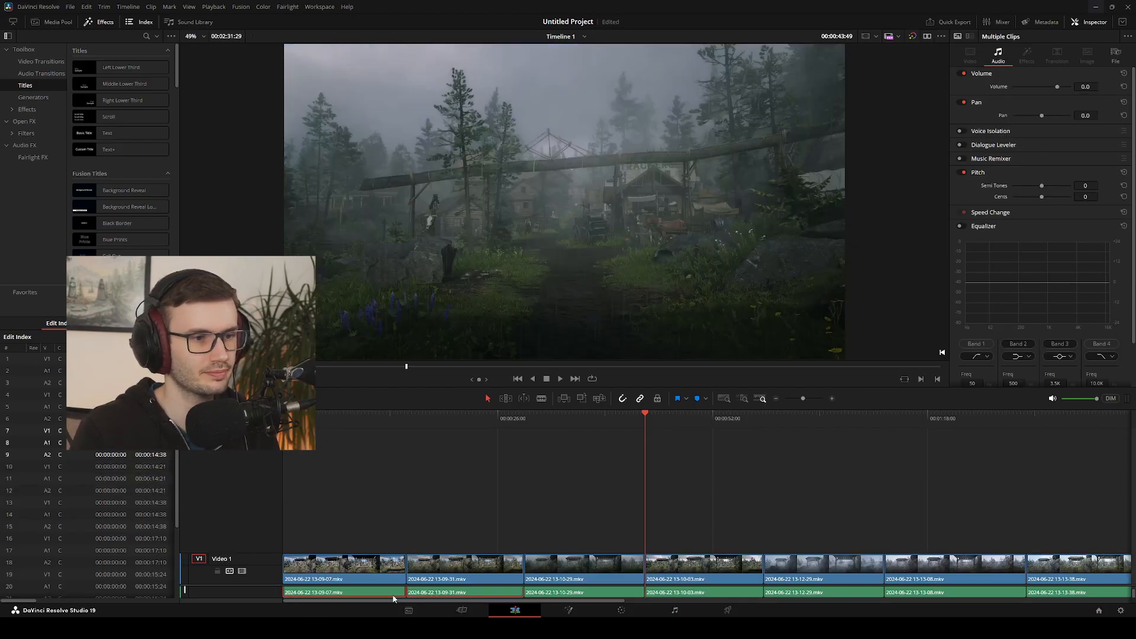
pyautogui.moveTo(342, 595)
pyautogui.mouseDown()
pyautogui.moveTo(368, 594)
pyautogui.moveTo(323, 593)
pyautogui.moveTo(380, 543)
pyautogui.moveTo(344, 593)
pyautogui.mouseUp()
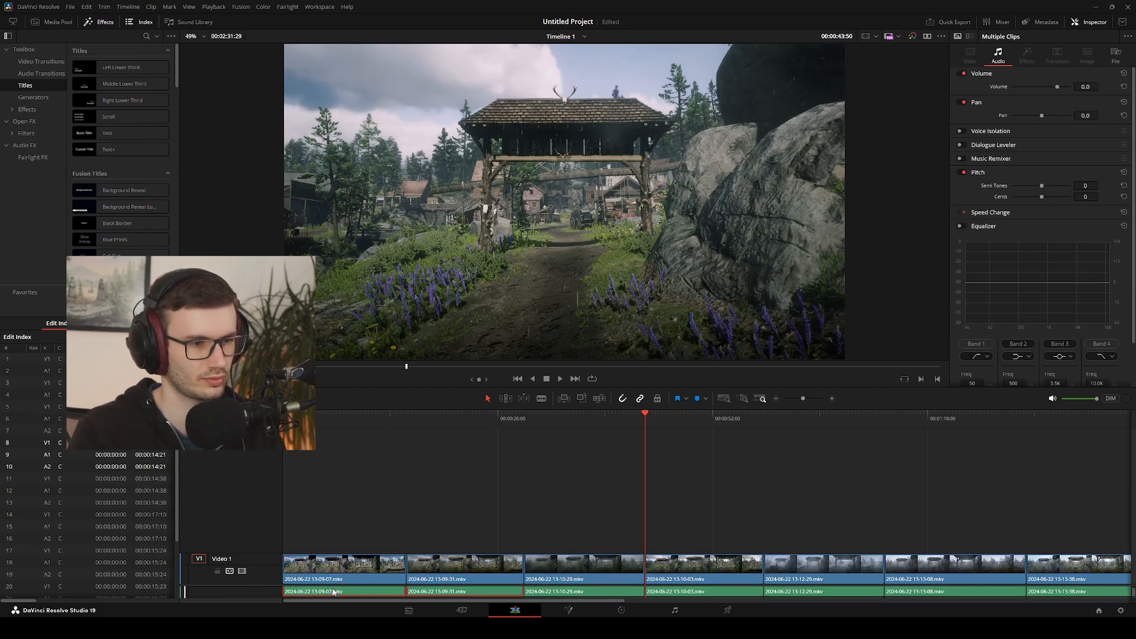
pyautogui.press('BackSpace')
pyautogui.moveTo(558, 601)
pyautogui.mouseDown()
pyautogui.moveTo(799, 586)
pyautogui.moveTo(976, 532)
pyautogui.moveTo(1110, 454)
pyautogui.moveTo(896, 533)
pyautogui.moveTo(305, 614)
pyautogui.moveTo(1104, 615)
pyautogui.moveTo(1073, 431)
pyautogui.moveTo(662, 531)
pyautogui.moveTo(567, 612)
pyautogui.mouseUp()
pyautogui.press('Delete')
pyautogui.moveTo(683, 601); pyautogui.dragTo(313, 597)
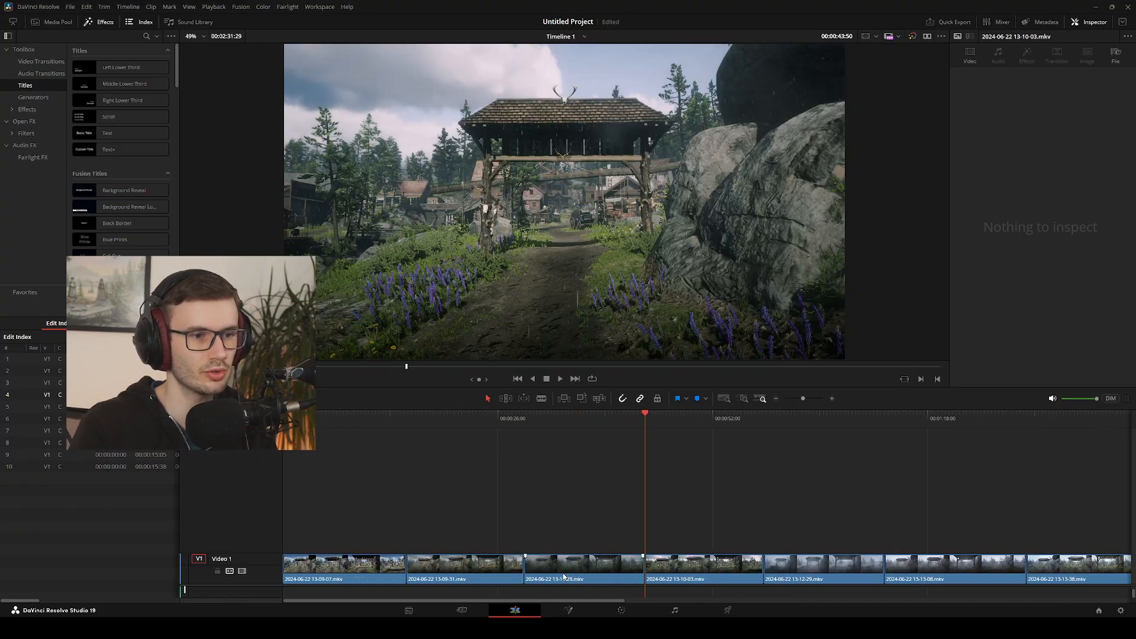
# Stack clips 13-09-31, 13-10-29, 13-10-03, 13-12-29 and 13-13-08 at the timeline start, each on its own new video track above 13-09-07
pyautogui.moveTo(563, 576)
pyautogui.mouseDown()
pyautogui.moveTo(459, 538)
pyautogui.moveTo(346, 539)
pyautogui.moveTo(528, 541)
pyautogui.moveTo(573, 562)
pyautogui.mouseUp()
pyautogui.moveTo(487, 566); pyautogui.dragTo(358, 523)
pyautogui.moveTo(562, 568); pyautogui.dragTo(313, 485)
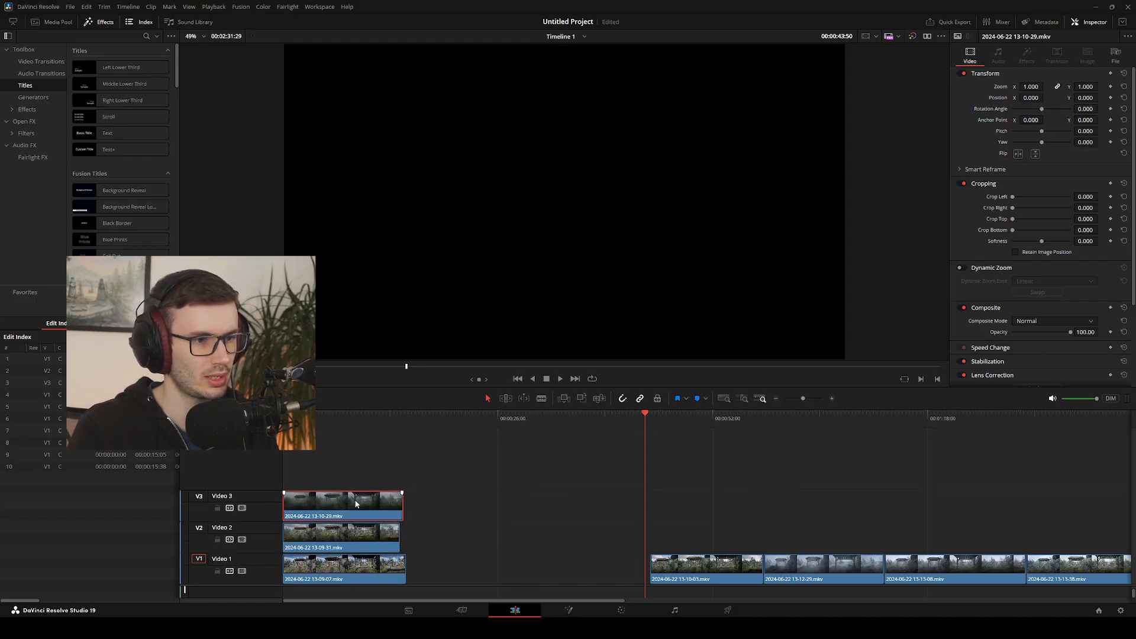
pyautogui.moveTo(695, 568); pyautogui.dragTo(328, 473)
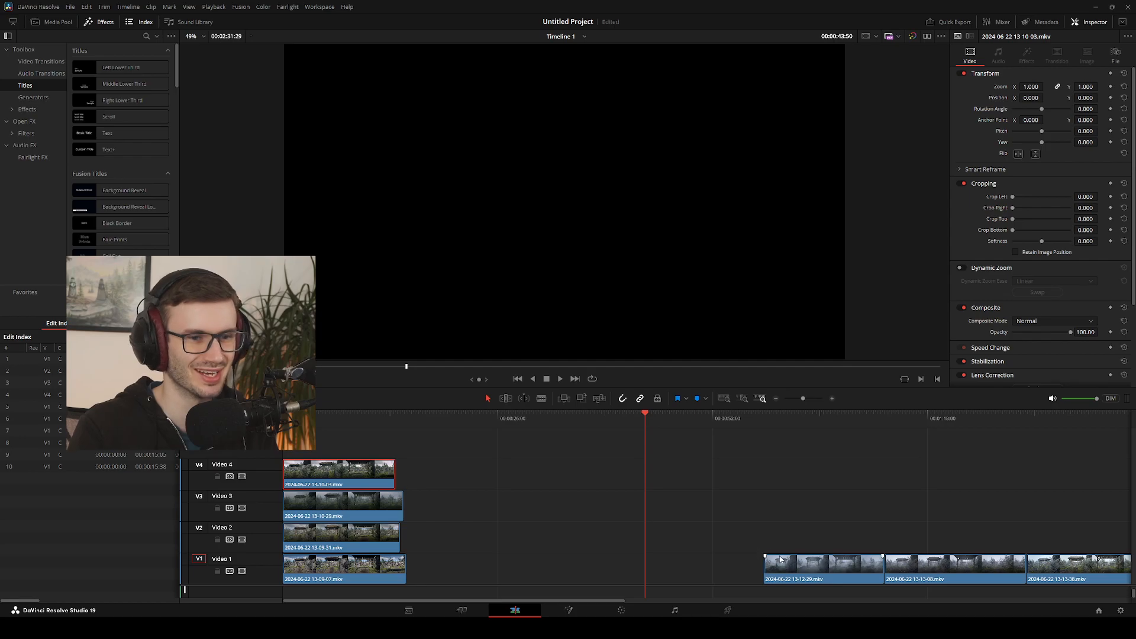
pyautogui.moveTo(808, 568); pyautogui.dragTo(326, 445)
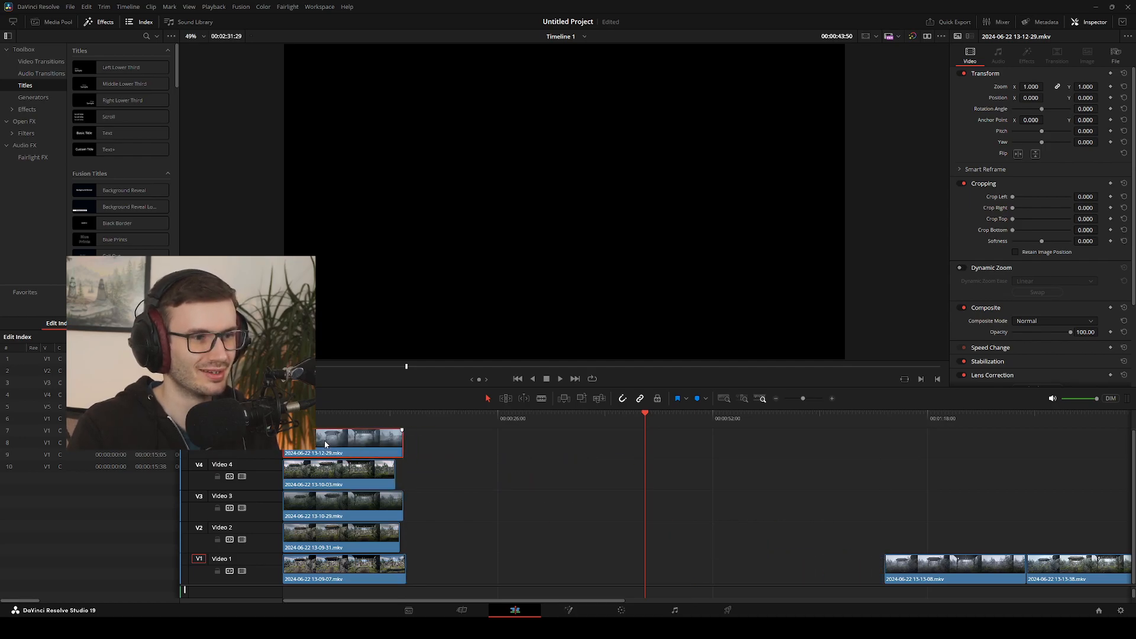
pyautogui.moveTo(945, 577); pyautogui.dragTo(344, 454)
pyautogui.click(502, 488)
pyautogui.click(573, 521)
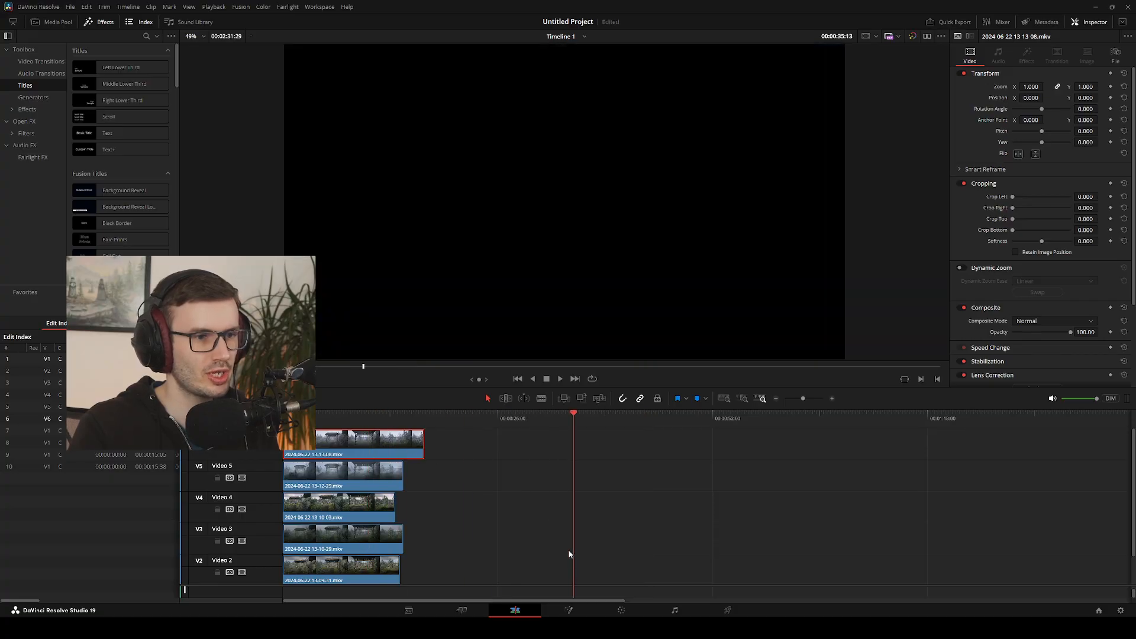
pyautogui.scroll(-2, 432, 480)
pyautogui.moveTo(400, 561); pyautogui.dragTo(542, 562)
pyautogui.moveTo(570, 425); pyautogui.dragTo(426, 428)
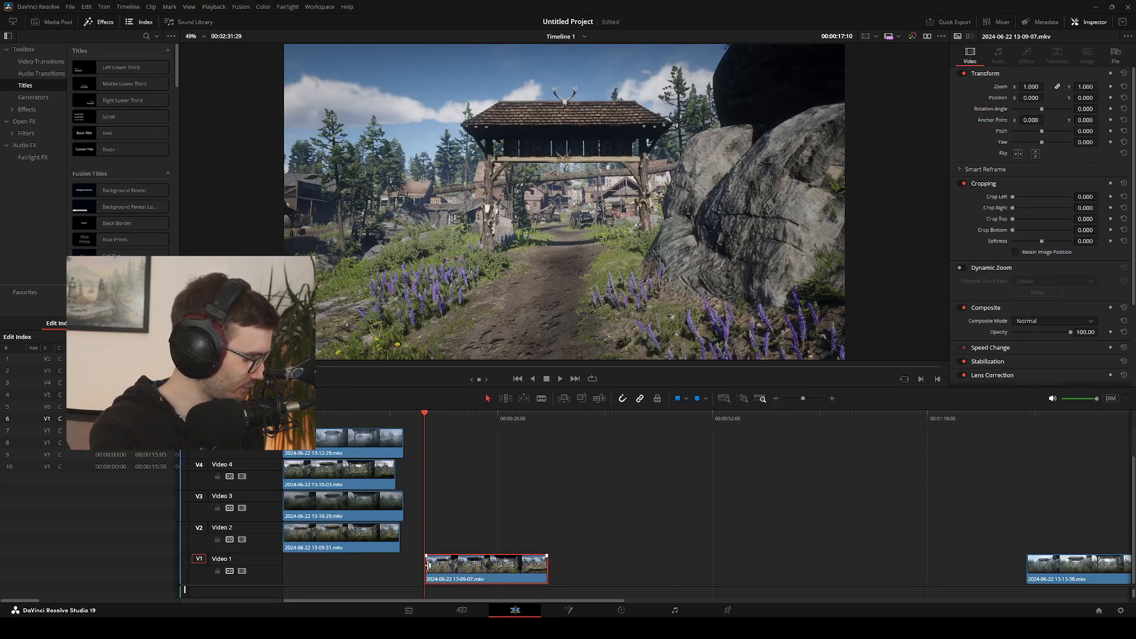
pyautogui.moveTo(429, 565); pyautogui.dragTo(429, 565)
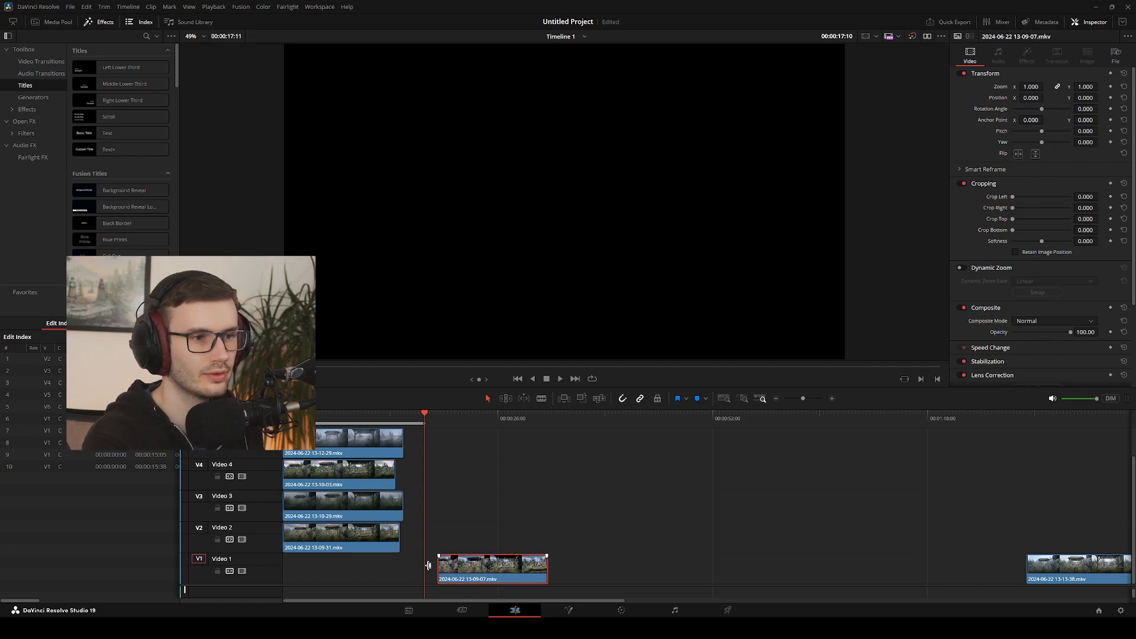
pyautogui.press('Up')
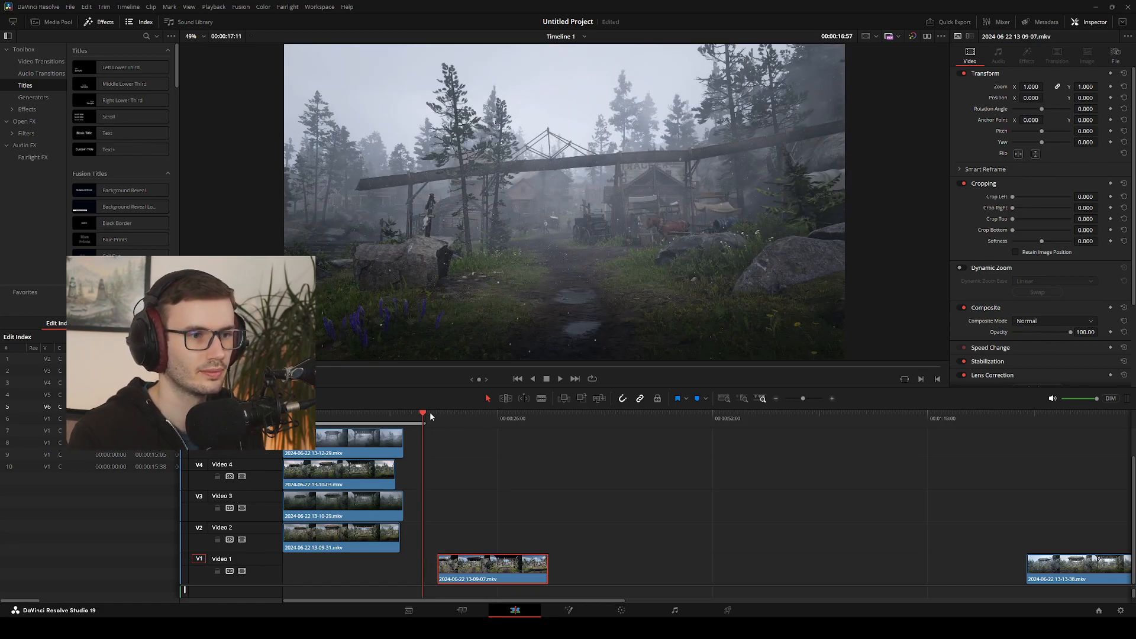
pyautogui.click(534, 416)
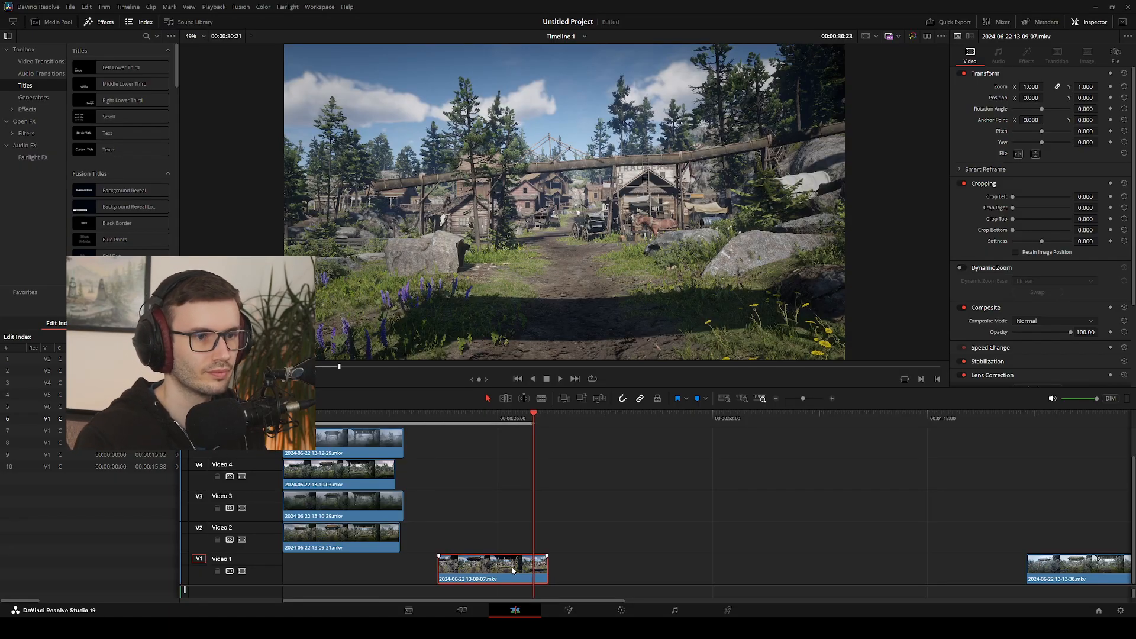
pyautogui.moveTo(535, 416)
pyautogui.mouseDown()
pyautogui.moveTo(562, 417)
pyautogui.moveTo(551, 418)
pyautogui.mouseUp()
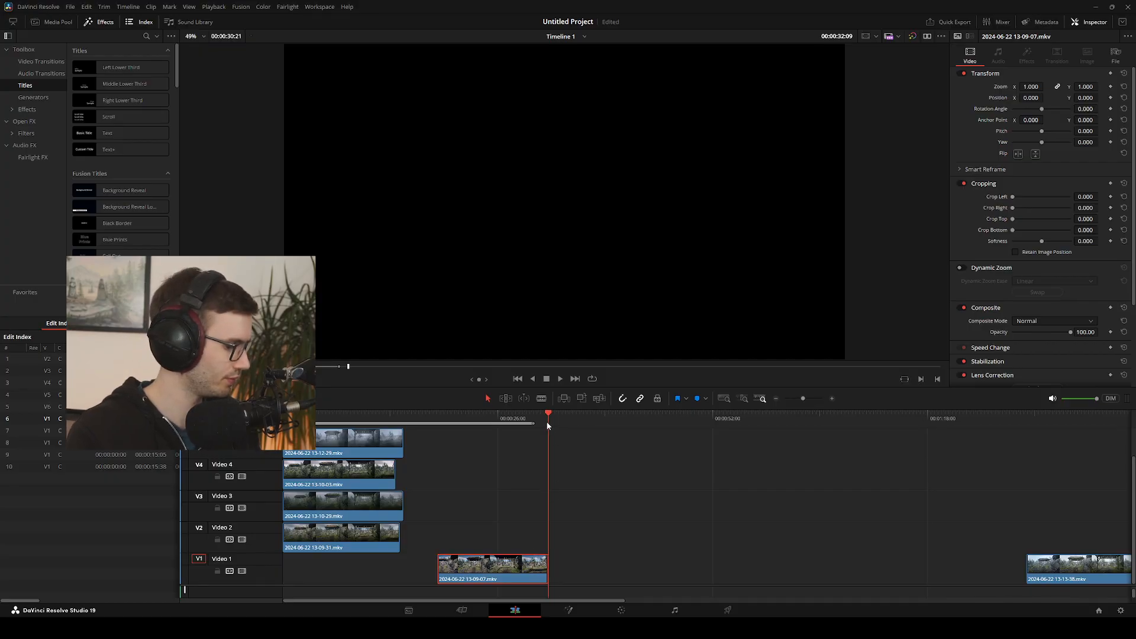
pyautogui.moveTo(548, 423); pyautogui.dragTo(534, 423)
pyautogui.press('v')
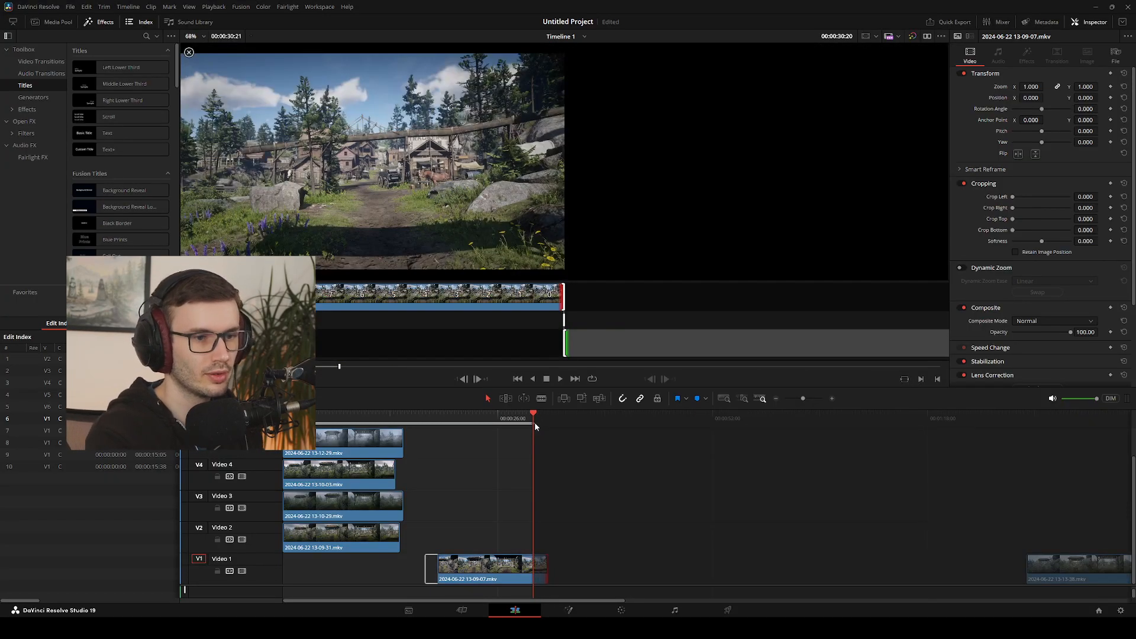
pyautogui.press(',')
pyautogui.press(',')
pyautogui.press(',')
pyautogui.press(',')
pyautogui.press(',')
pyautogui.press(',')
pyautogui.press(',')
pyautogui.press(',')
pyautogui.press(',')
pyautogui.press(',')
pyautogui.press(',')
pyautogui.press(',')
pyautogui.press(',')
pyautogui.hotkey('shift', ',')
pyautogui.hotkey('shift', ',')
pyautogui.hotkey('shift', ',')
pyautogui.hotkey('shift', ',')
pyautogui.hotkey('shift', ',')
pyautogui.hotkey('shift', ',')
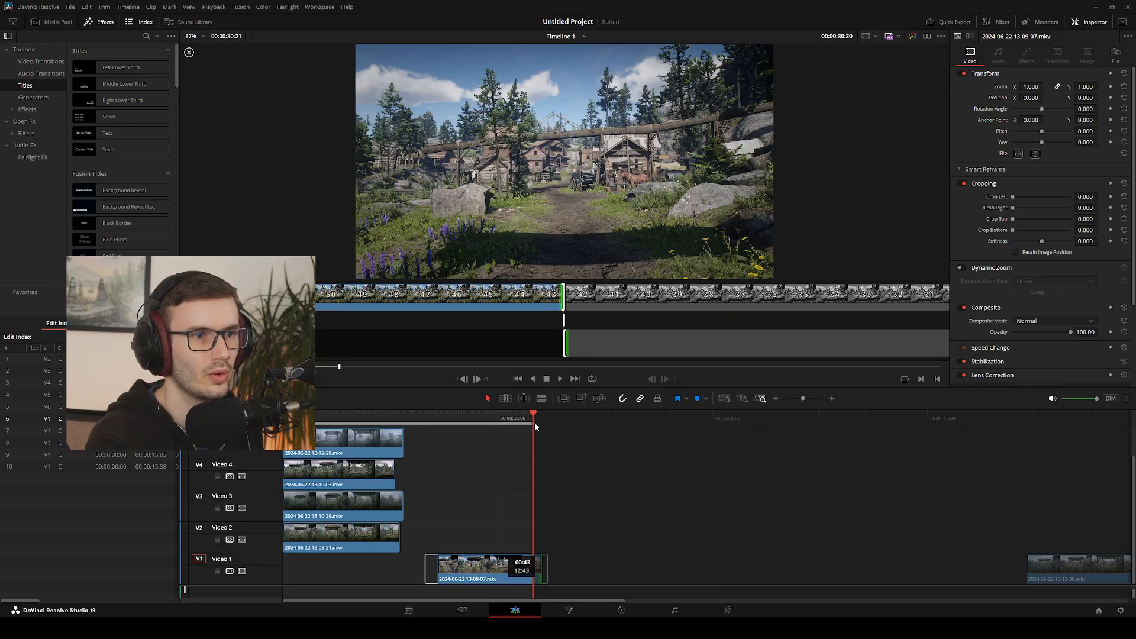
pyautogui.hotkey('shift', ',')
pyautogui.hotkey('shift', ',')
pyautogui.hotkey('shift', ',')
pyautogui.hotkey('shift', ',')
pyautogui.hotkey('shift', ',')
pyautogui.hotkey('shift', ',')
pyautogui.hotkey('shift', ',')
pyautogui.hotkey('shift', ',')
pyautogui.hotkey('shift', ',')
pyautogui.hotkey('shift', ',')
pyautogui.hotkey('shift', ',')
pyautogui.hotkey('shift', ',')
pyautogui.hotkey('shift', ',')
pyautogui.hotkey('shift', ',')
pyautogui.hotkey('shift', ',')
pyautogui.hotkey('shift', ',')
pyautogui.hotkey('shift', ',')
pyautogui.hotkey('shift', ',')
pyautogui.hotkey('shift', ',')
pyautogui.hotkey('shift', ',')
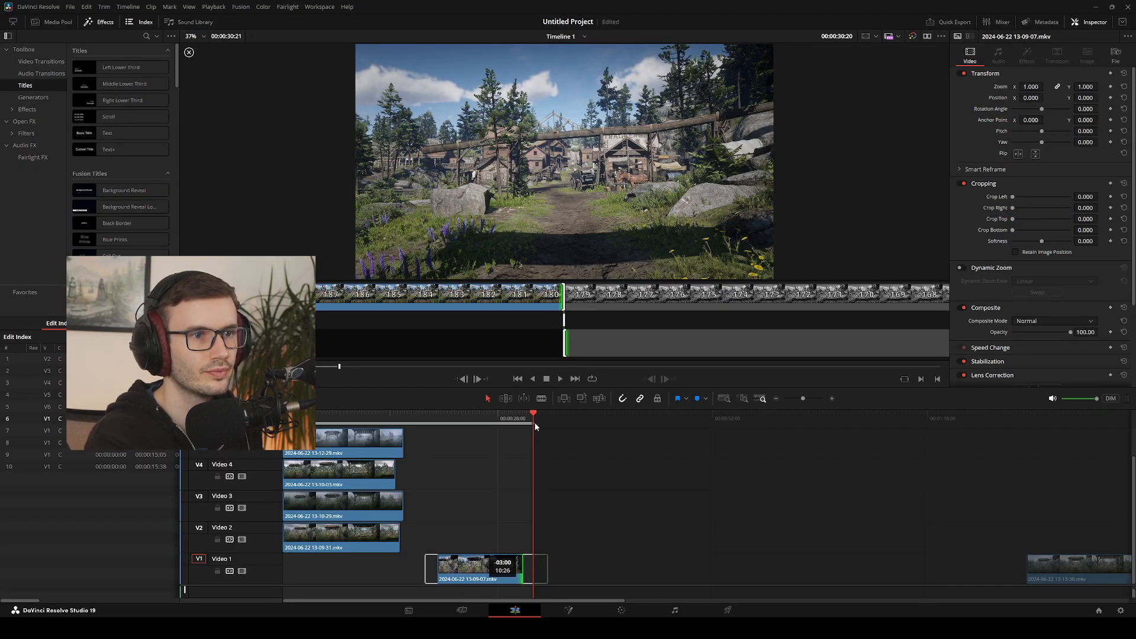
pyautogui.hotkey('shift', ',')
pyautogui.hotkey('shift', ',')
pyautogui.press('.')
pyautogui.press('.')
pyautogui.press('.')
pyautogui.press('.')
pyautogui.press('.')
pyautogui.press('.')
pyautogui.press('.')
pyautogui.press('.')
pyautogui.press('.')
pyautogui.press('.')
pyautogui.press('.')
pyautogui.press('.')
pyautogui.press('.')
pyautogui.press('.')
pyautogui.press('.')
pyautogui.press('.')
pyautogui.press('.')
pyautogui.press('.')
pyautogui.press('.')
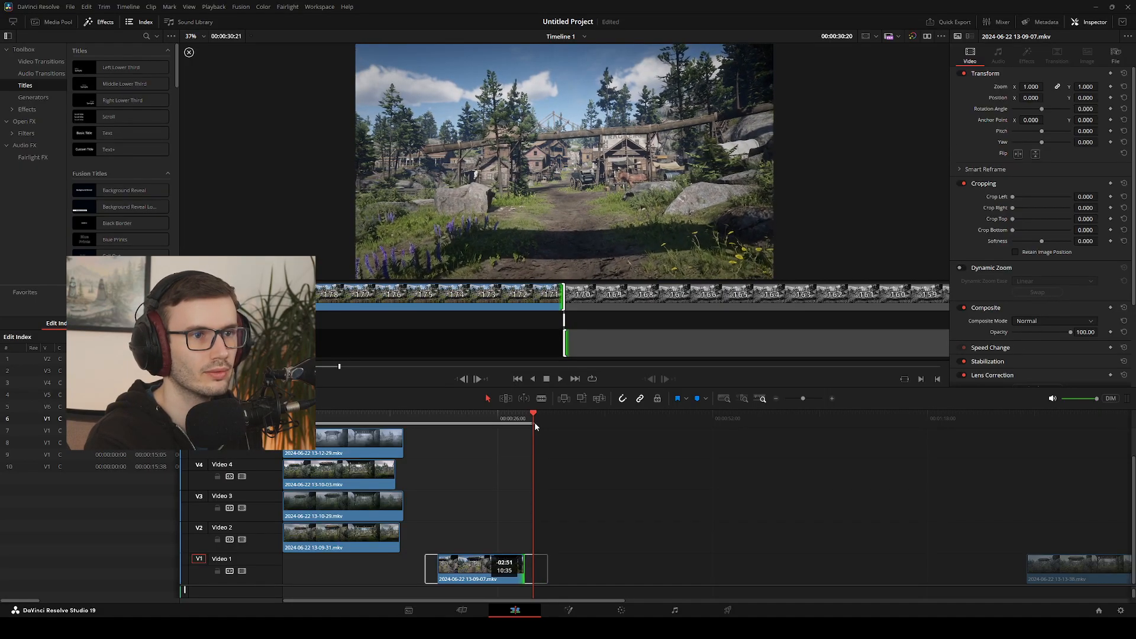
pyautogui.press('.')
pyautogui.press('.')
pyautogui.press('.')
pyautogui.press('.')
pyautogui.press('.')
pyautogui.press('.')
pyautogui.press('.')
pyautogui.press('.')
pyautogui.press('.')
pyautogui.press('.')
pyautogui.press('.')
pyautogui.press('.')
pyautogui.press('.')
pyautogui.press('.')
pyautogui.press('.')
pyautogui.press('.')
pyautogui.press('.')
pyautogui.hotkey('shift', '.')
pyautogui.hotkey('shift', '.')
pyautogui.hotkey('shift', '.')
pyautogui.hotkey('shift', '.')
pyautogui.hotkey('shift', '.')
pyautogui.hotkey('shift', '.')
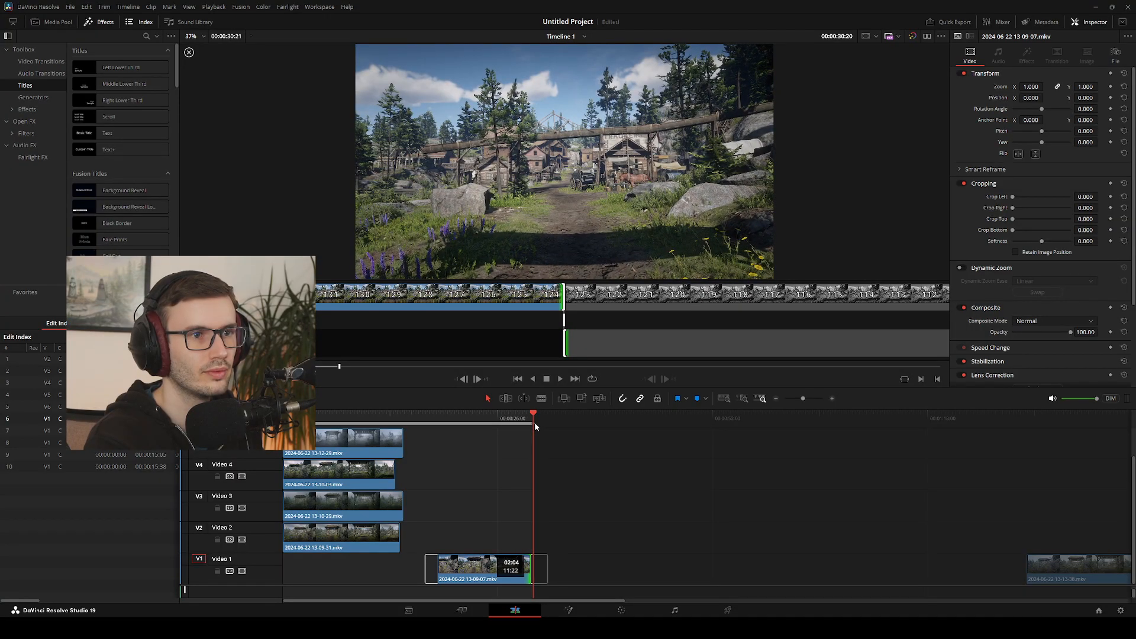
pyautogui.hotkey('shift', ',')
pyautogui.hotkey('shift', ',')
pyautogui.hotkey('shift', ',')
pyautogui.hotkey('shift', ',')
pyautogui.hotkey('shift', ',')
pyautogui.hotkey('shift', ',')
pyautogui.hotkey('shift', ',')
pyautogui.hotkey('shift', ',')
pyautogui.press('Escape')
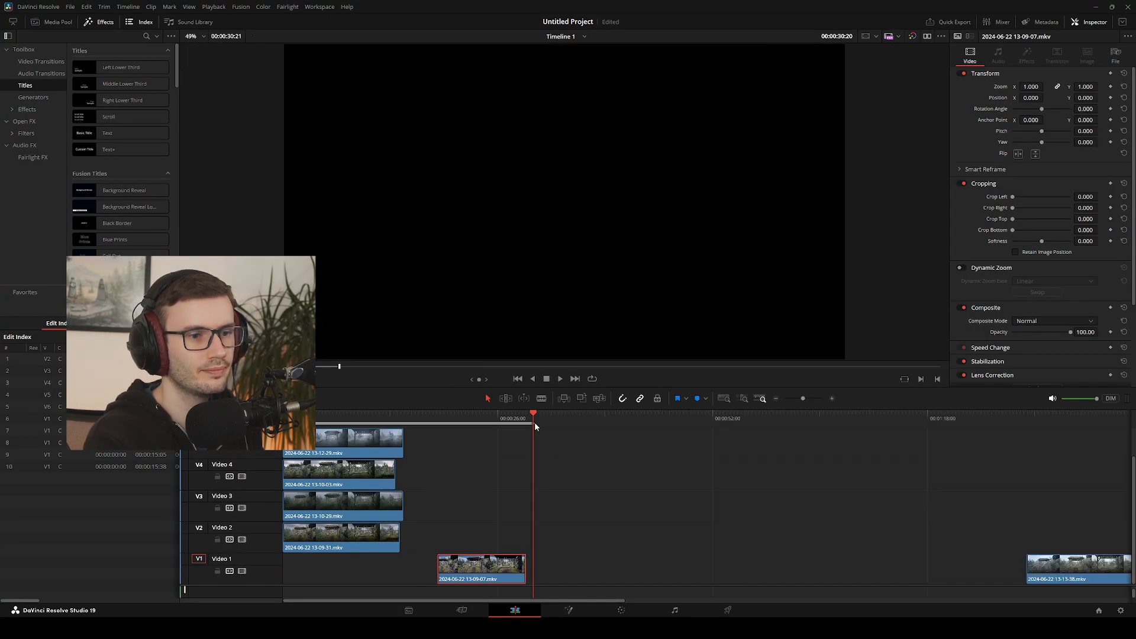
pyautogui.moveTo(467, 580); pyautogui.dragTo(491, 580)
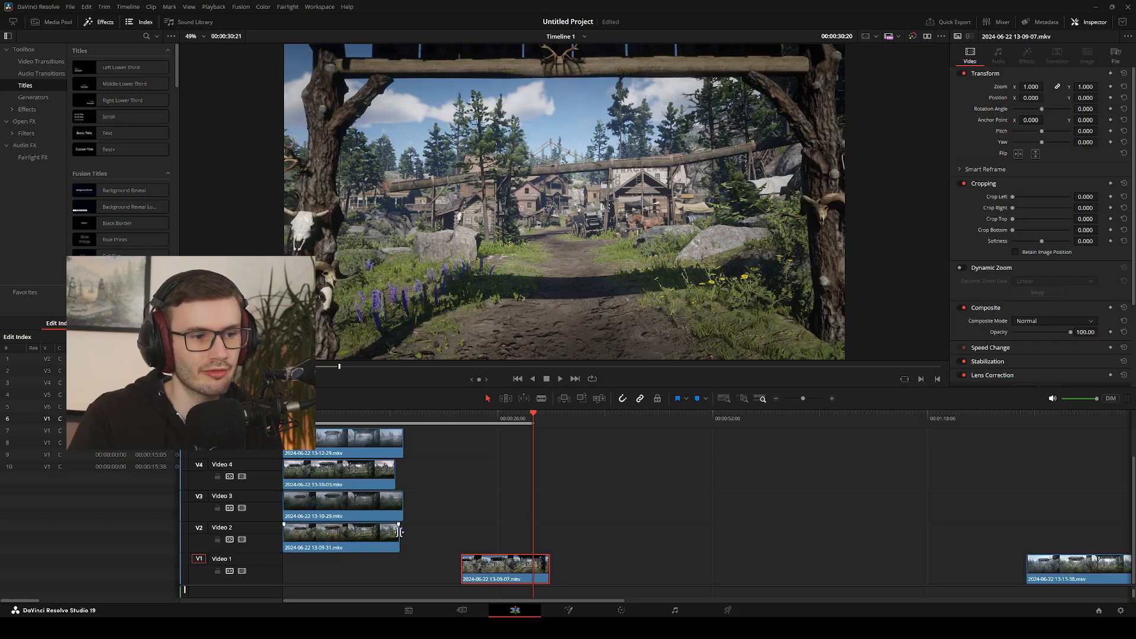
pyautogui.moveTo(482, 558); pyautogui.dragTo(578, 559)
pyautogui.click(335, 541)
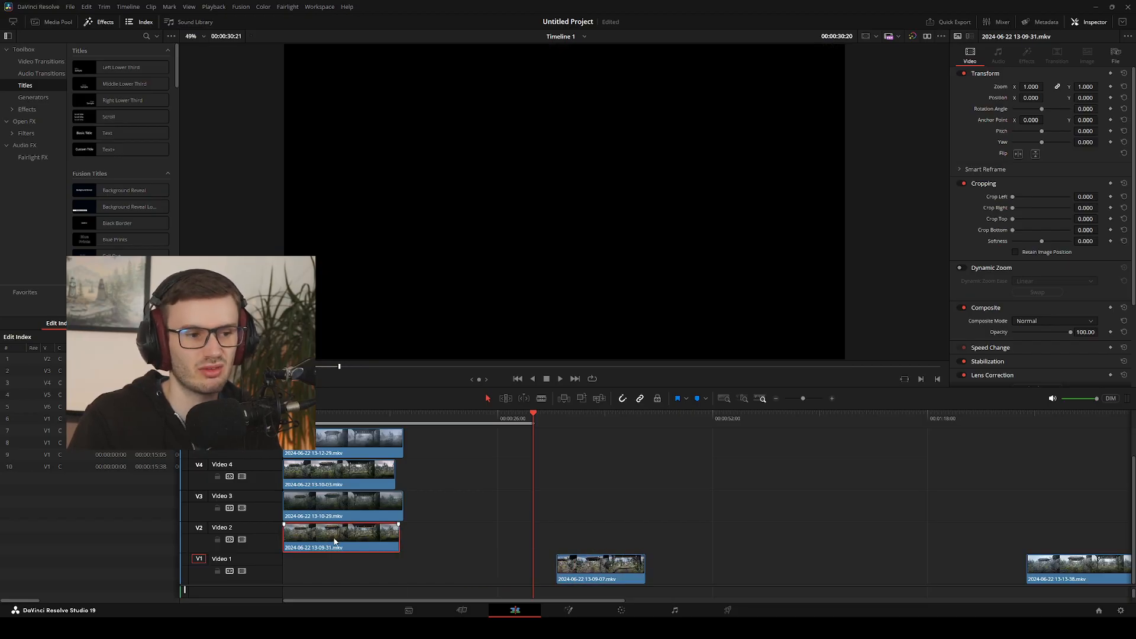
pyautogui.moveTo(335, 542); pyautogui.dragTo(456, 567)
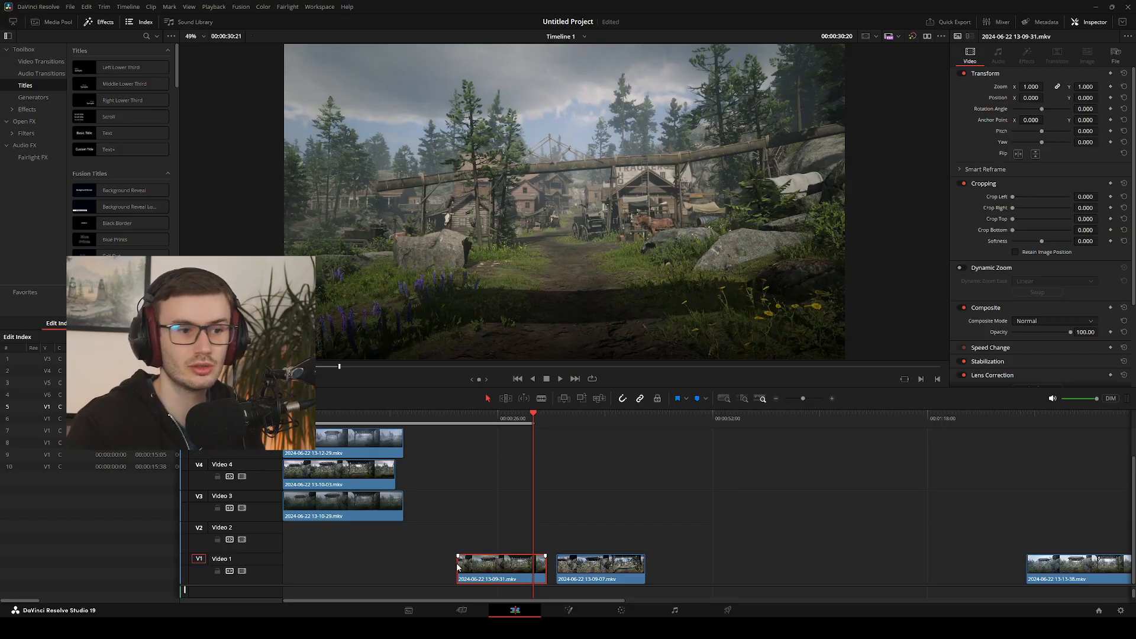
pyautogui.moveTo(586, 571); pyautogui.dragTo(607, 572)
pyautogui.moveTo(522, 576); pyautogui.dragTo(548, 577)
pyautogui.moveTo(339, 507)
pyautogui.mouseDown()
pyautogui.moveTo(377, 570)
pyautogui.moveTo(421, 570)
pyautogui.moveTo(367, 568)
pyautogui.mouseUp()
pyautogui.moveTo(485, 568)
pyautogui.mouseDown()
pyautogui.moveTo(414, 567)
pyautogui.moveTo(530, 525)
pyautogui.moveTo(424, 526)
pyautogui.moveTo(415, 562)
pyautogui.moveTo(476, 509)
pyautogui.moveTo(530, 528)
pyautogui.moveTo(425, 552)
pyautogui.moveTo(420, 566)
pyautogui.mouseUp()
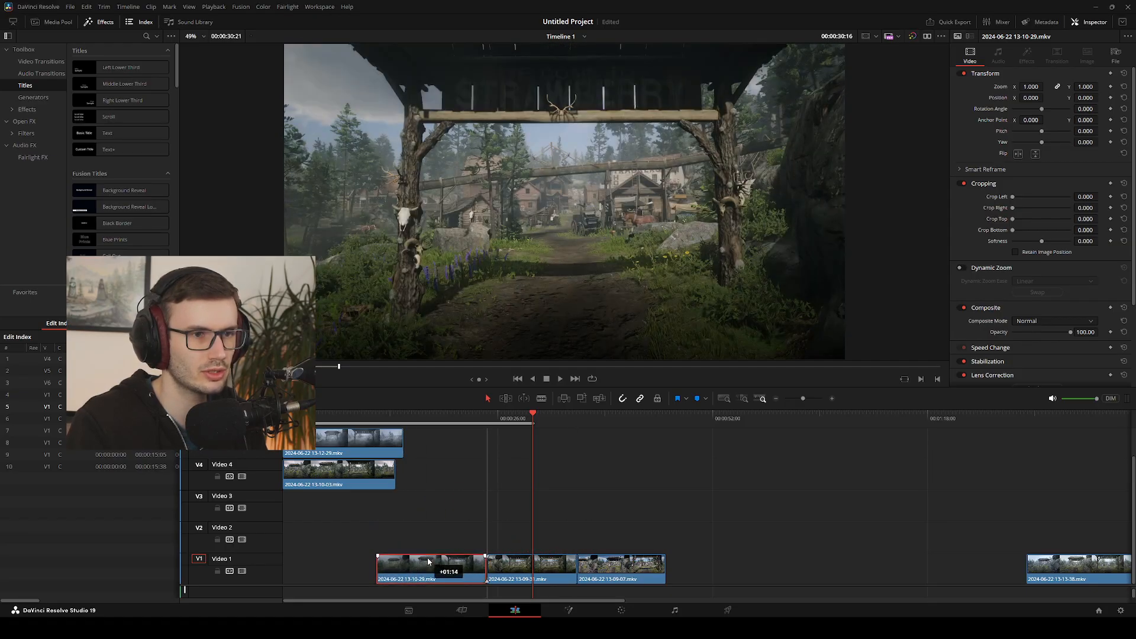
pyautogui.moveTo(533, 416); pyautogui.dragTo(381, 459)
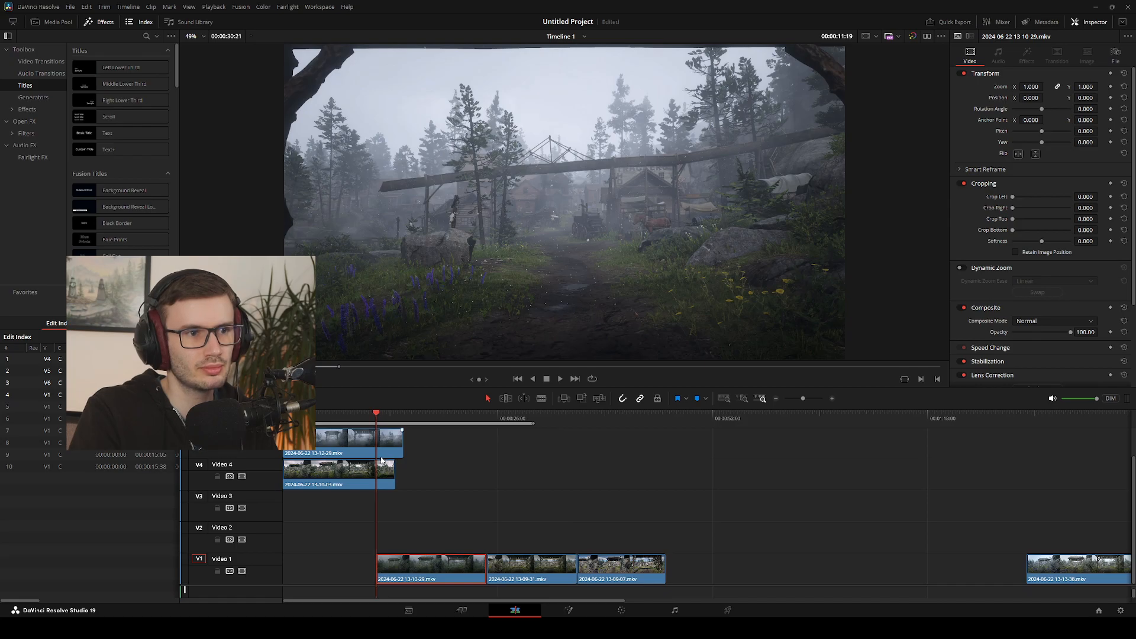
pyautogui.moveTo(379, 445)
pyautogui.mouseDown()
pyautogui.moveTo(512, 428)
pyautogui.moveTo(380, 449)
pyautogui.mouseUp()
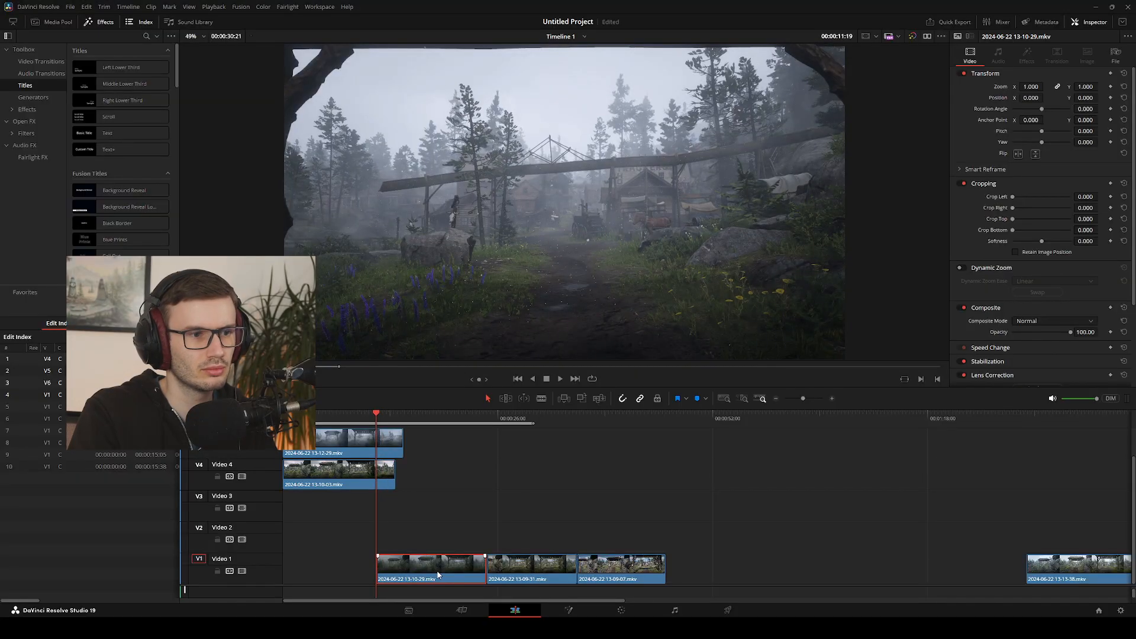
# Move clips 13-10-29 and 13-09-31 up to Video 3 with a gap between them, shift 13-09-07 later on Video 1, and scrub through the arrangement
pyautogui.moveTo(438, 574); pyautogui.dragTo(528, 511)
pyautogui.moveTo(414, 435); pyautogui.dragTo(574, 429)
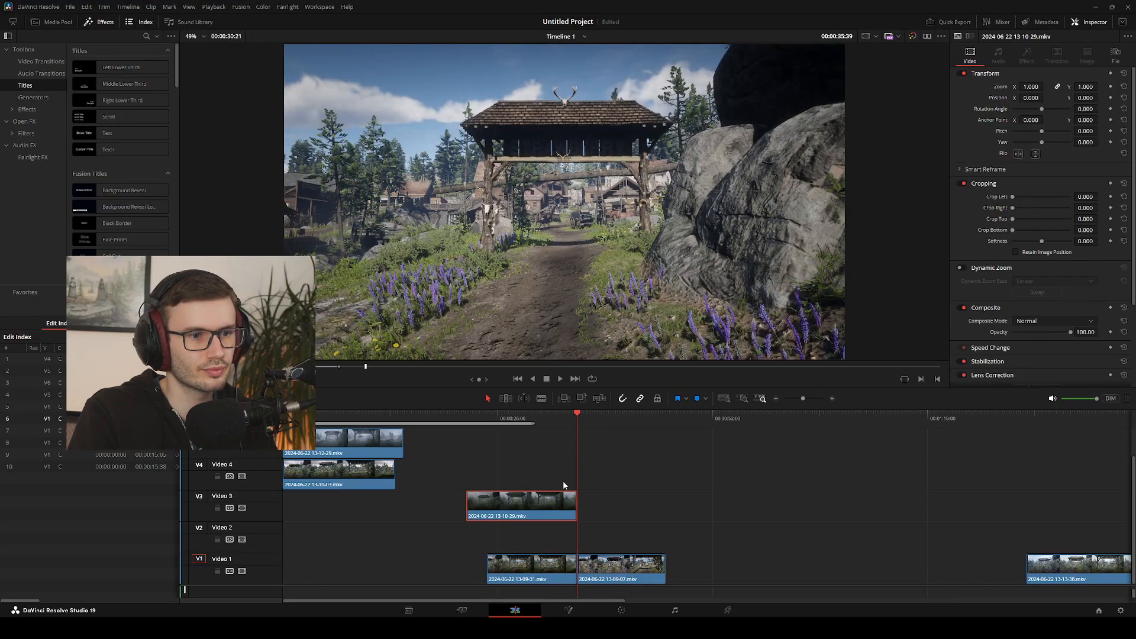
pyautogui.moveTo(621, 562); pyautogui.dragTo(697, 561)
pyautogui.moveTo(538, 571); pyautogui.dragTo(674, 508)
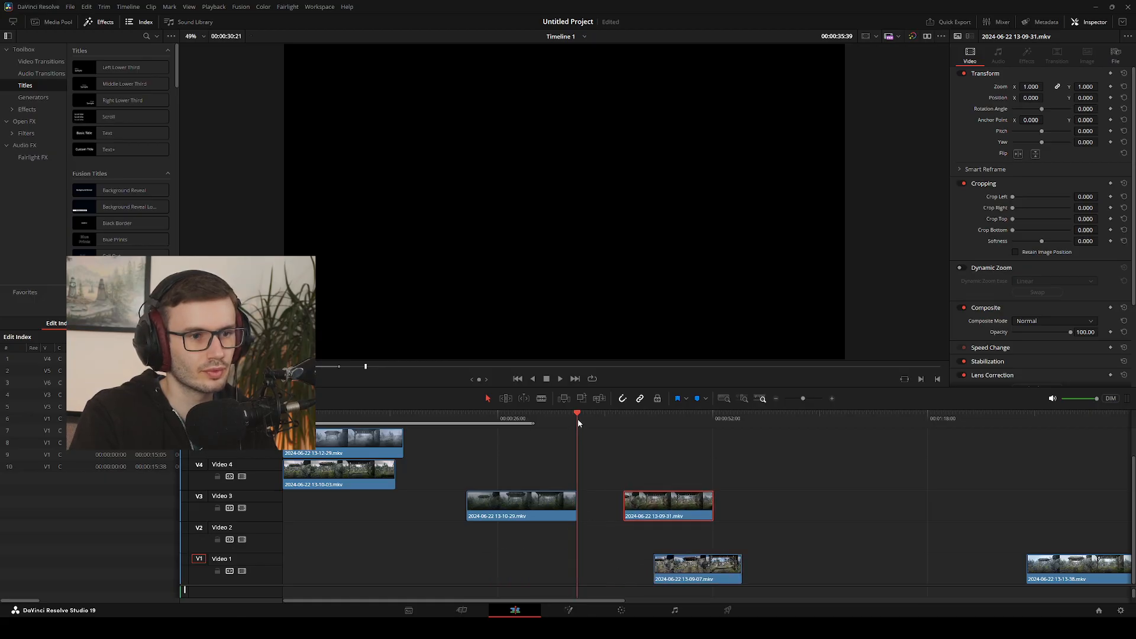
pyautogui.moveTo(578, 422); pyautogui.dragTo(623, 436)
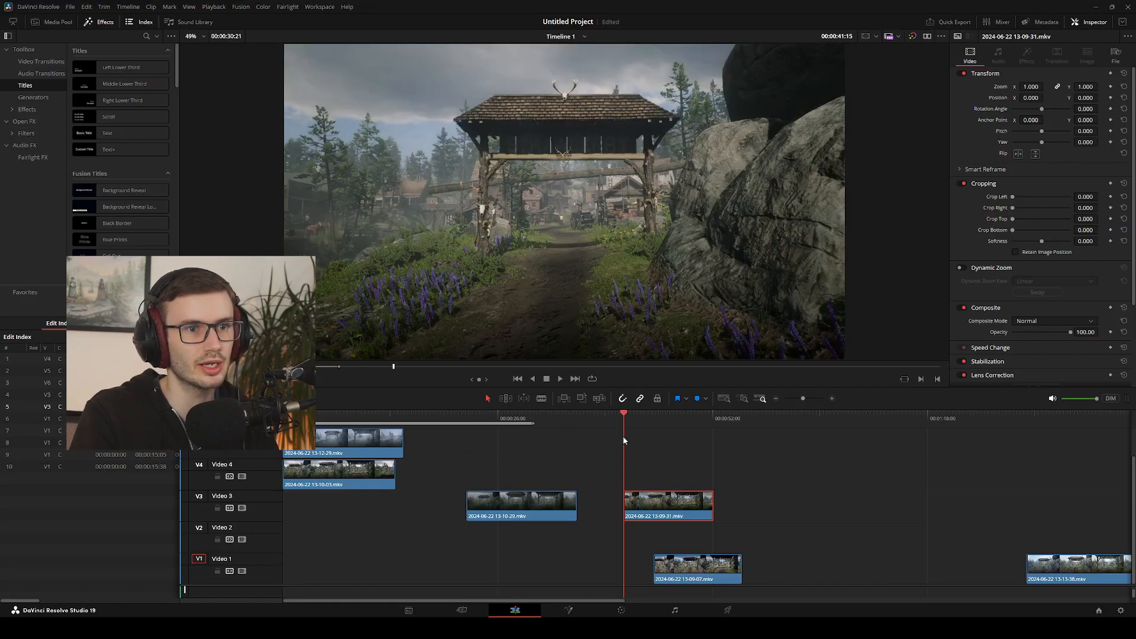
pyautogui.moveTo(623, 440); pyautogui.dragTo(527, 443)
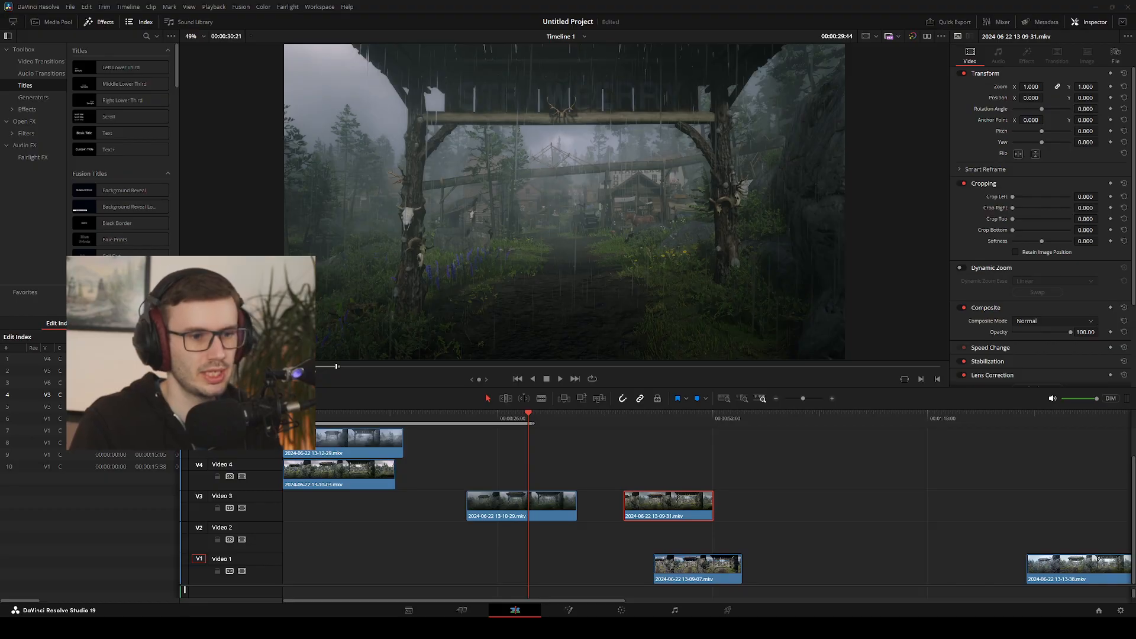
pyautogui.moveTo(529, 416); pyautogui.dragTo(377, 422)
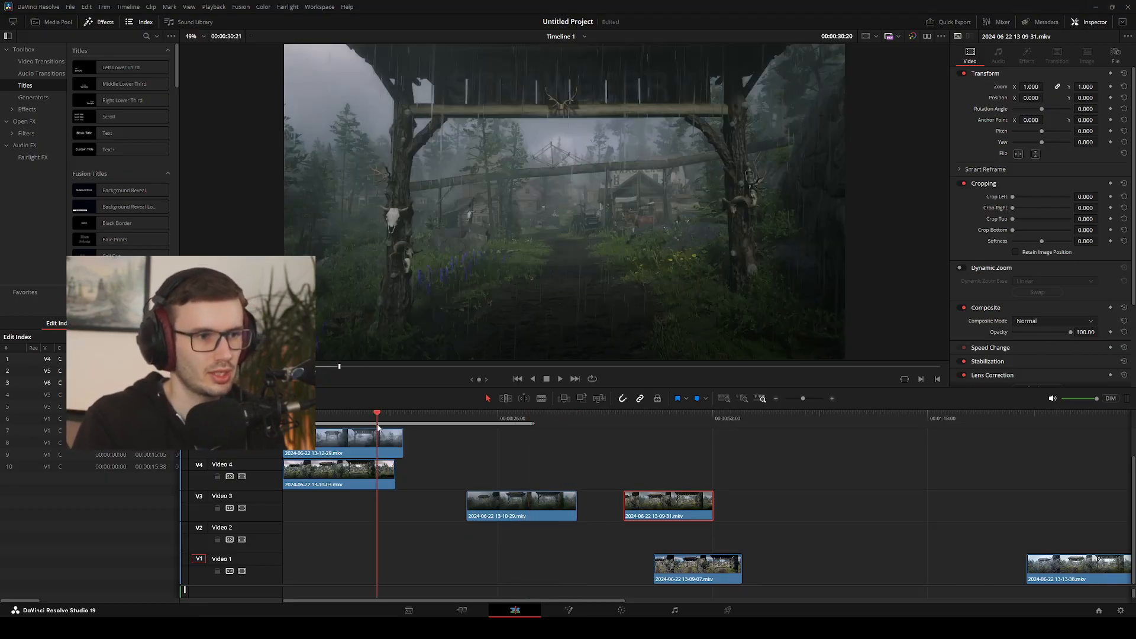
pyautogui.click(349, 485)
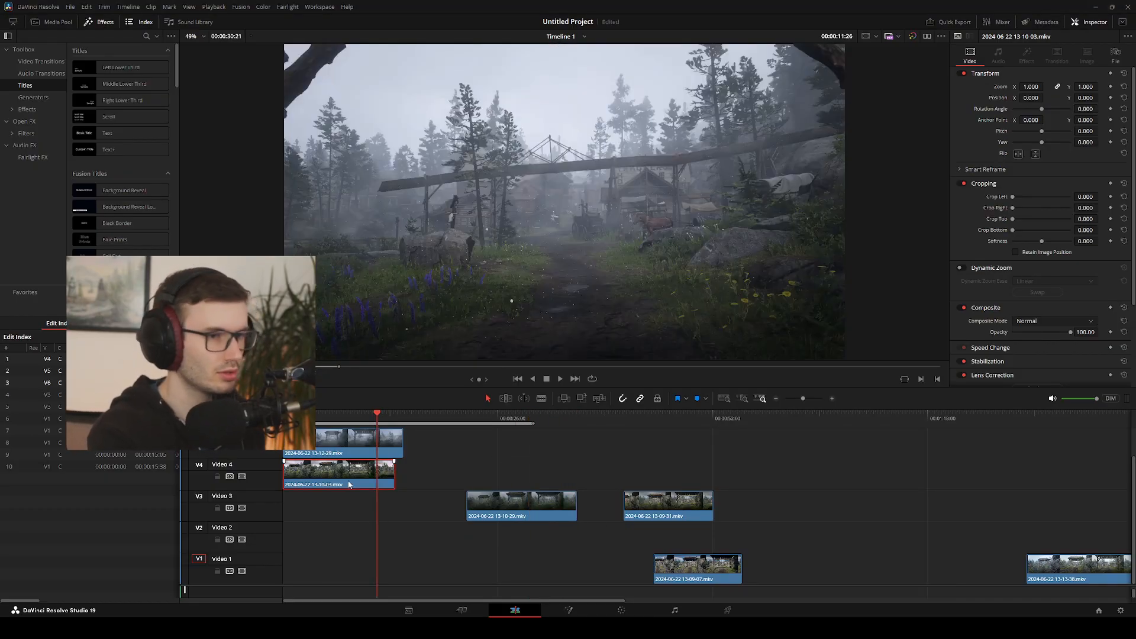
pyautogui.moveTo(284, 475); pyautogui.dragTo(393, 475)
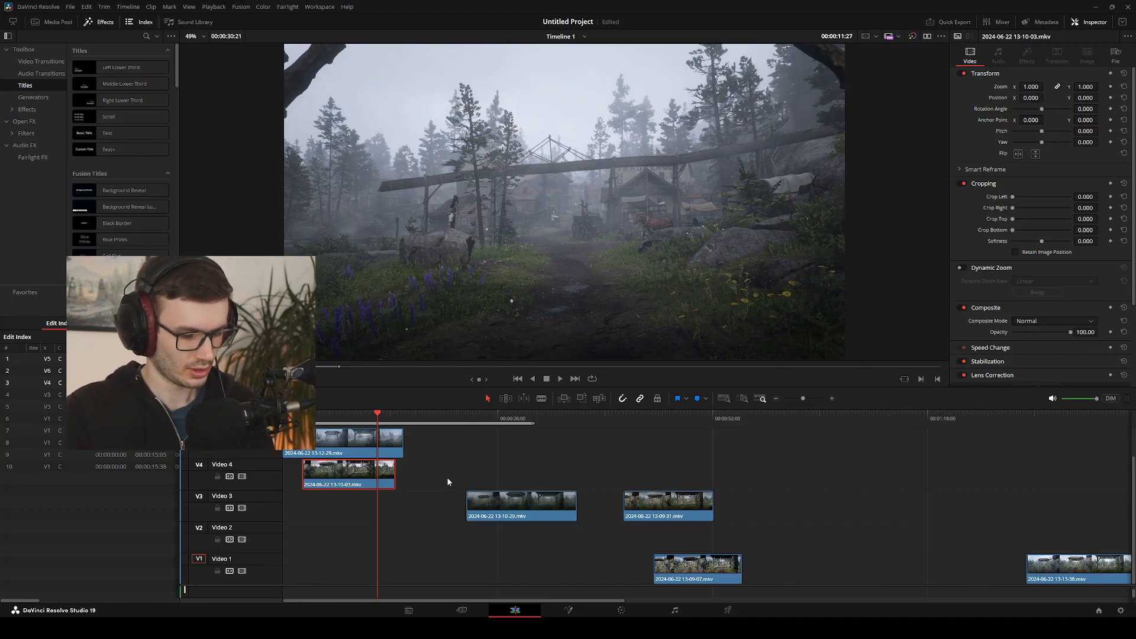
pyautogui.click(351, 447)
pyautogui.press('i')
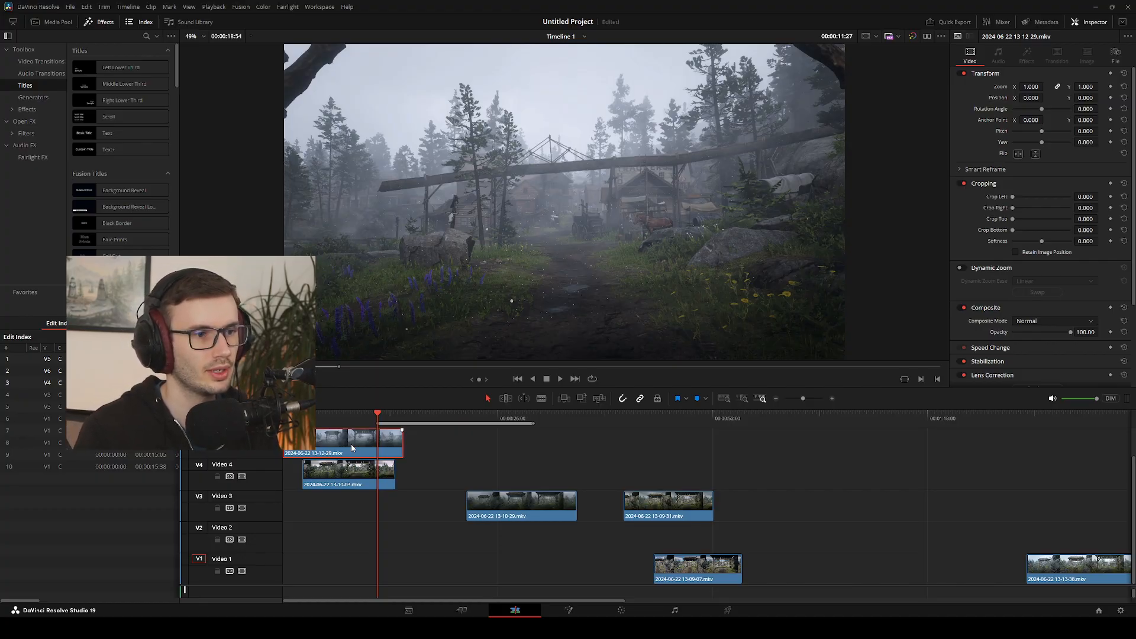
pyautogui.press('space')
pyautogui.press('space')
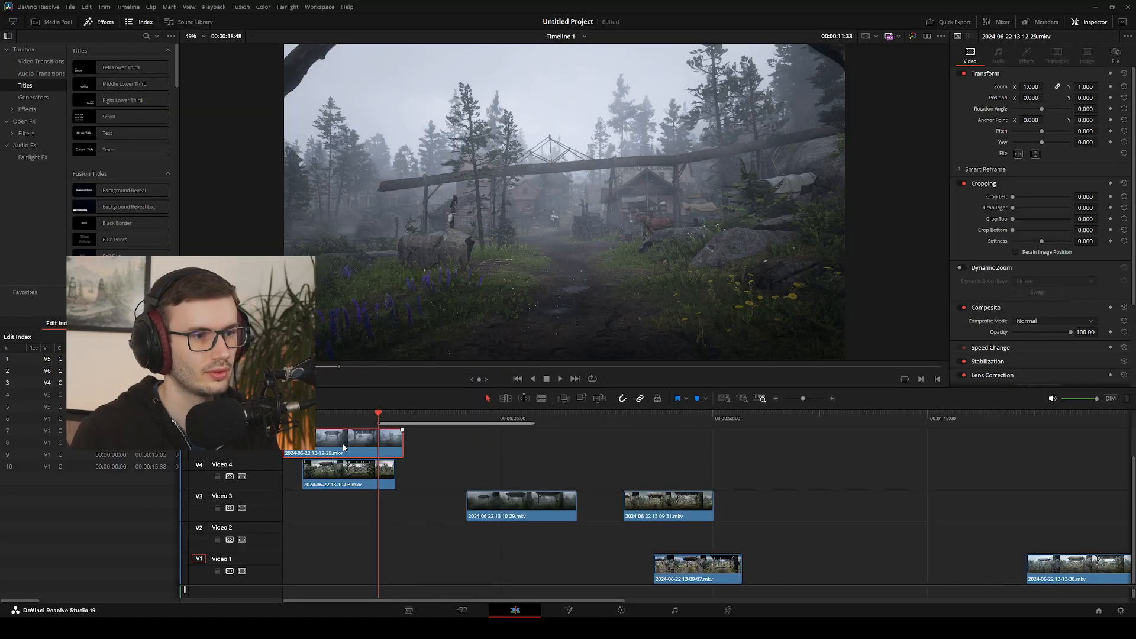
pyautogui.press('Right')
pyautogui.doubleClick(343, 448)
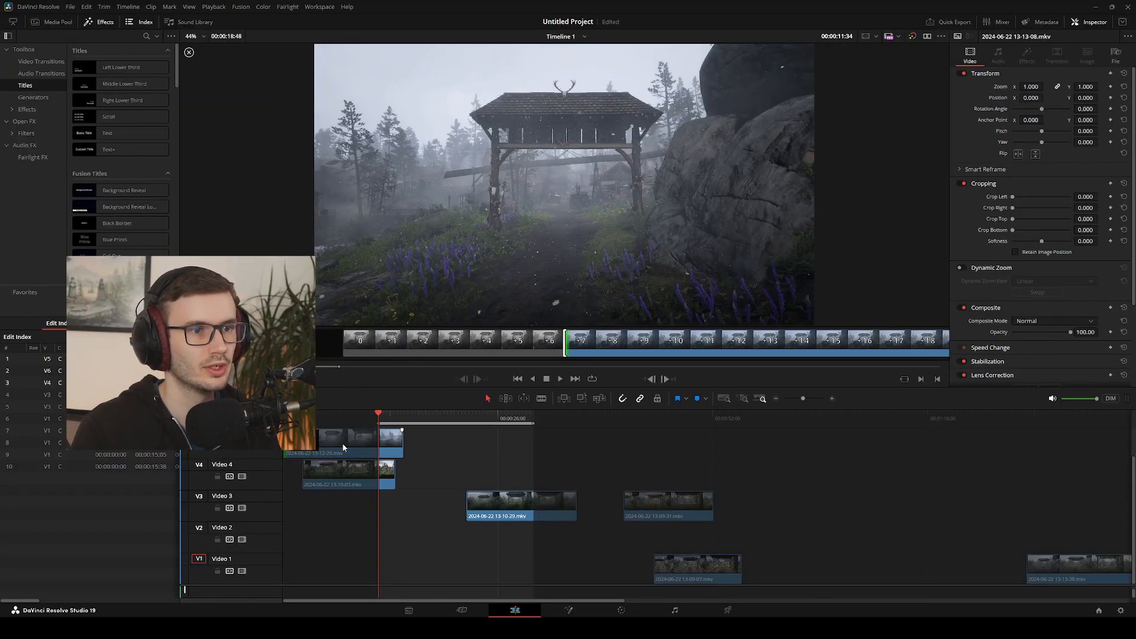
pyautogui.press('.')
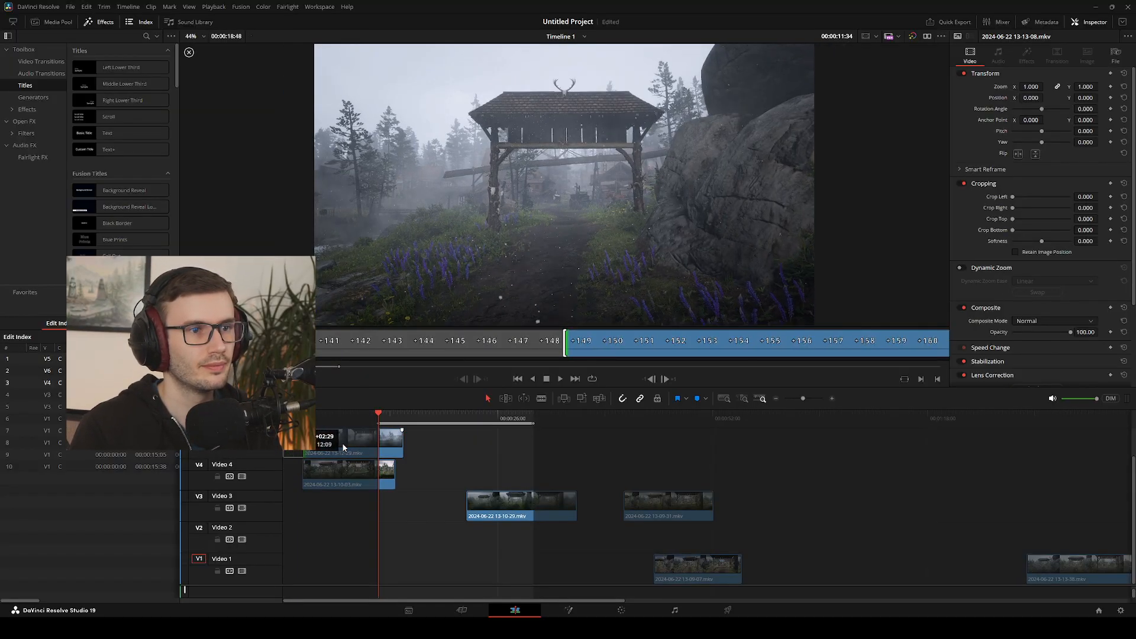
pyautogui.press(',')
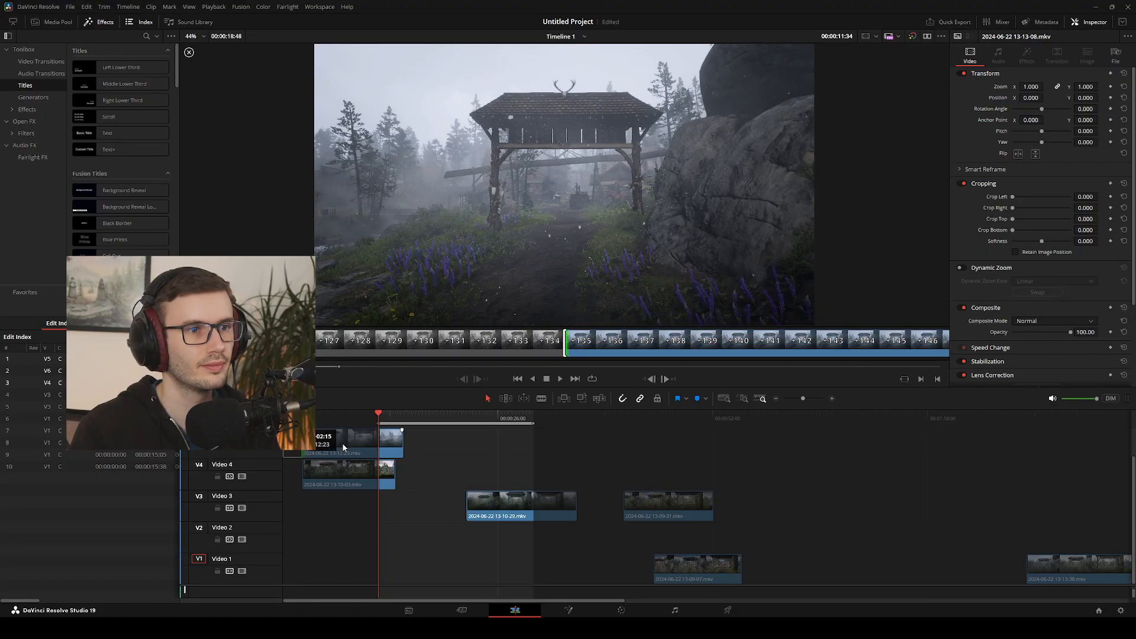
pyautogui.press(',')
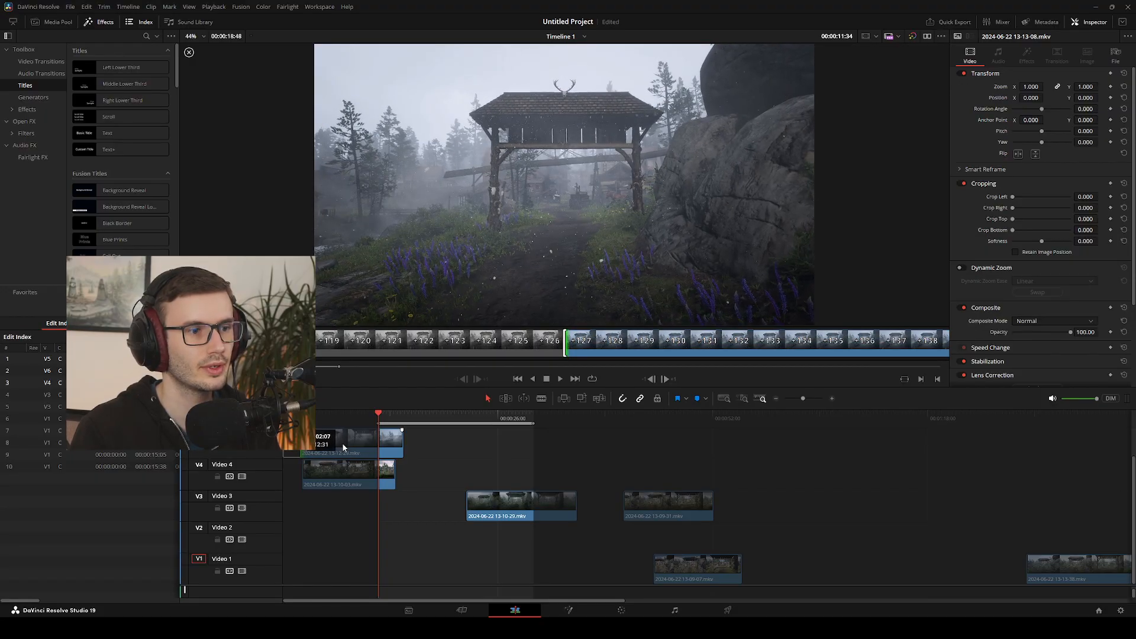
pyautogui.press('.')
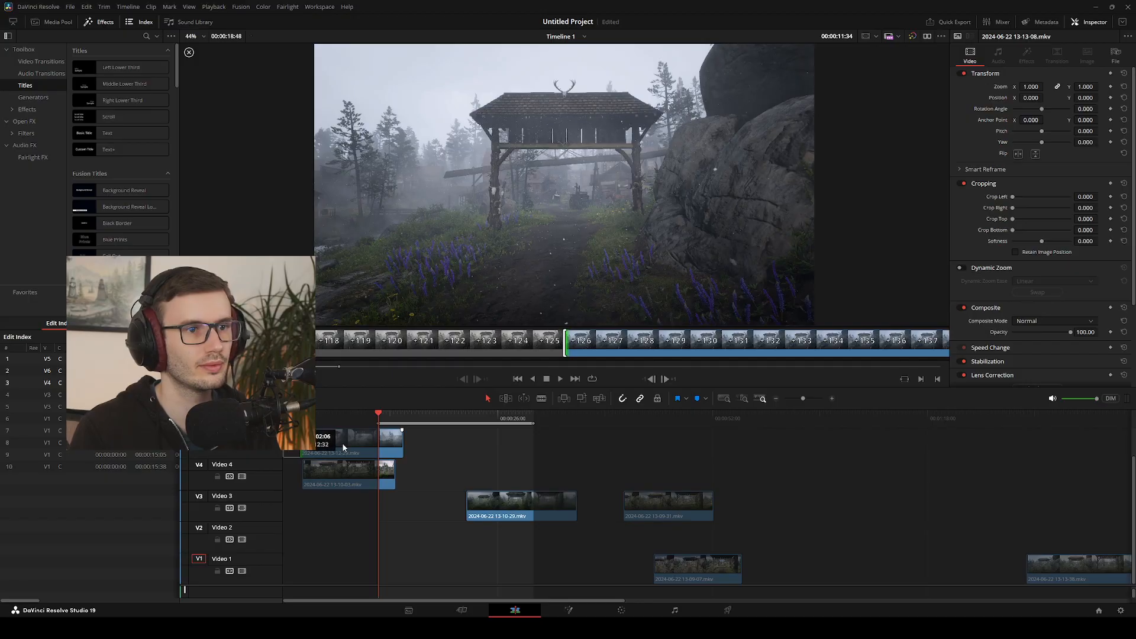
pyautogui.press('.')
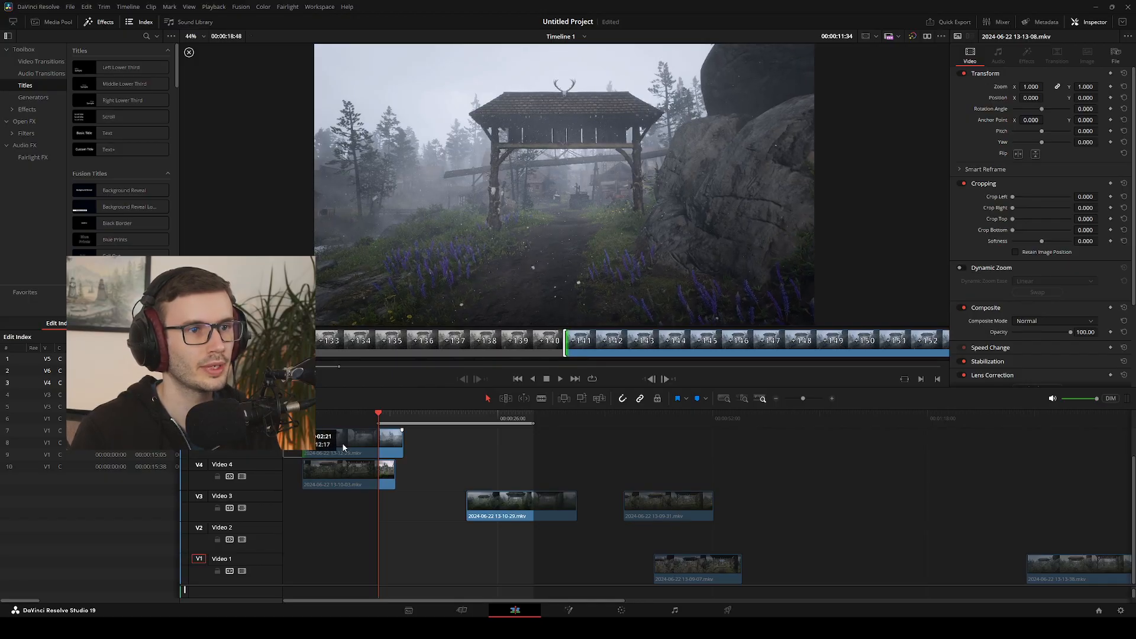
pyautogui.click(343, 445)
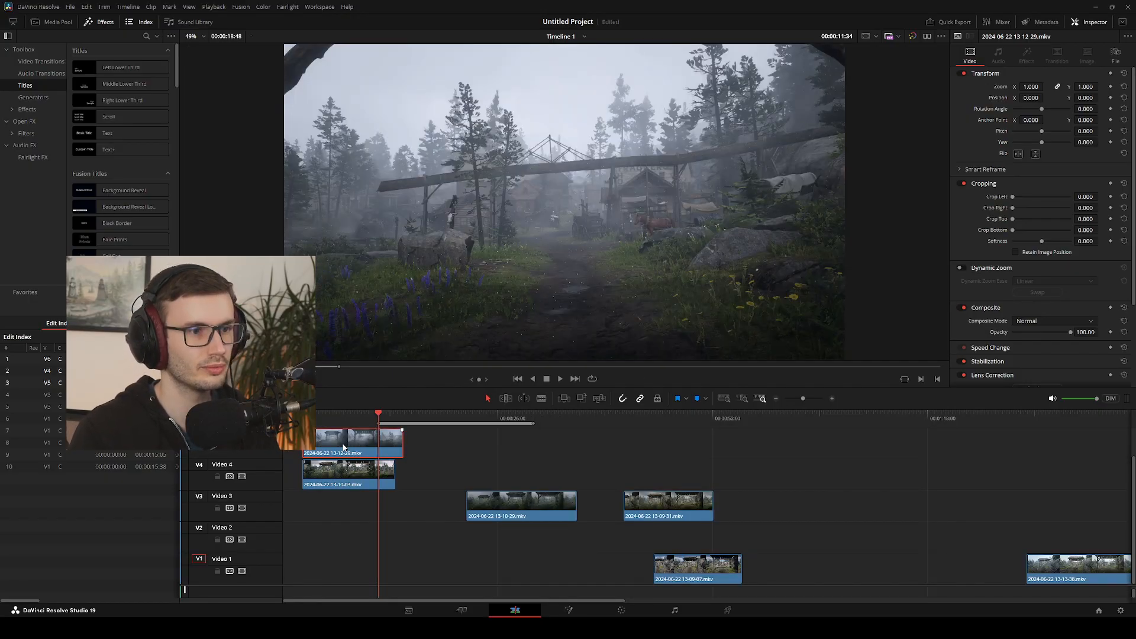
pyautogui.press(',')
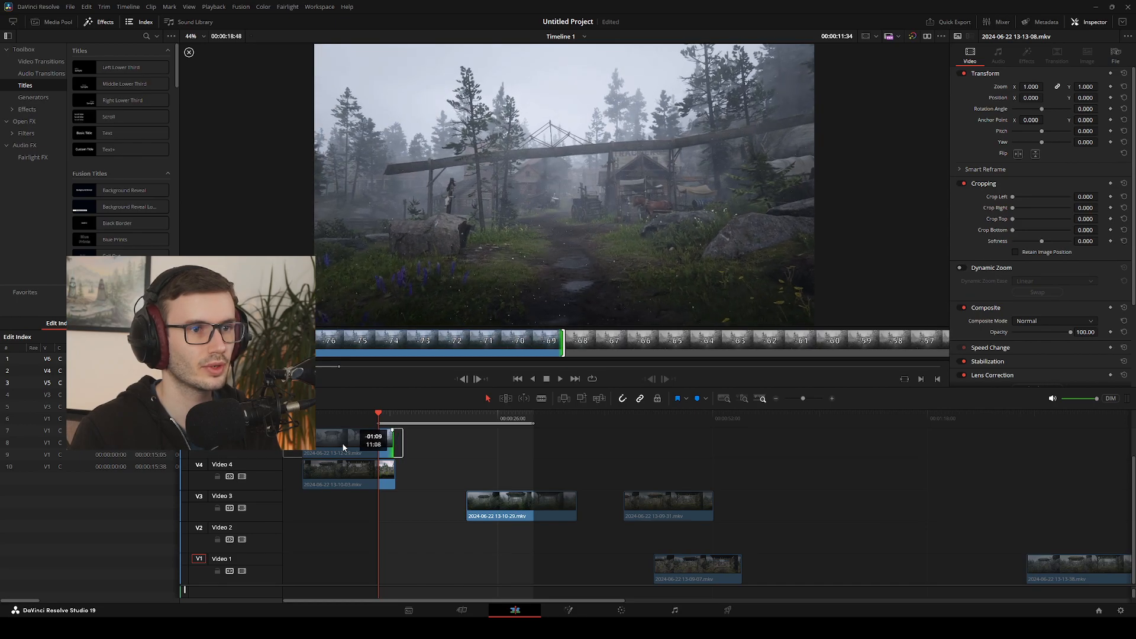
pyautogui.press('.')
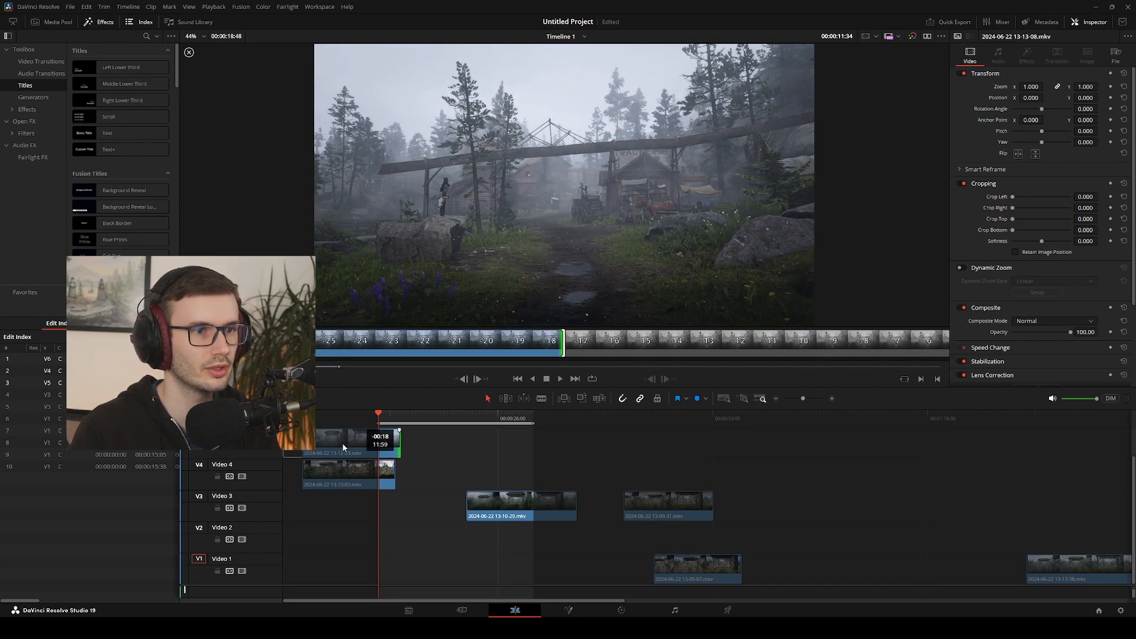
pyautogui.press(',')
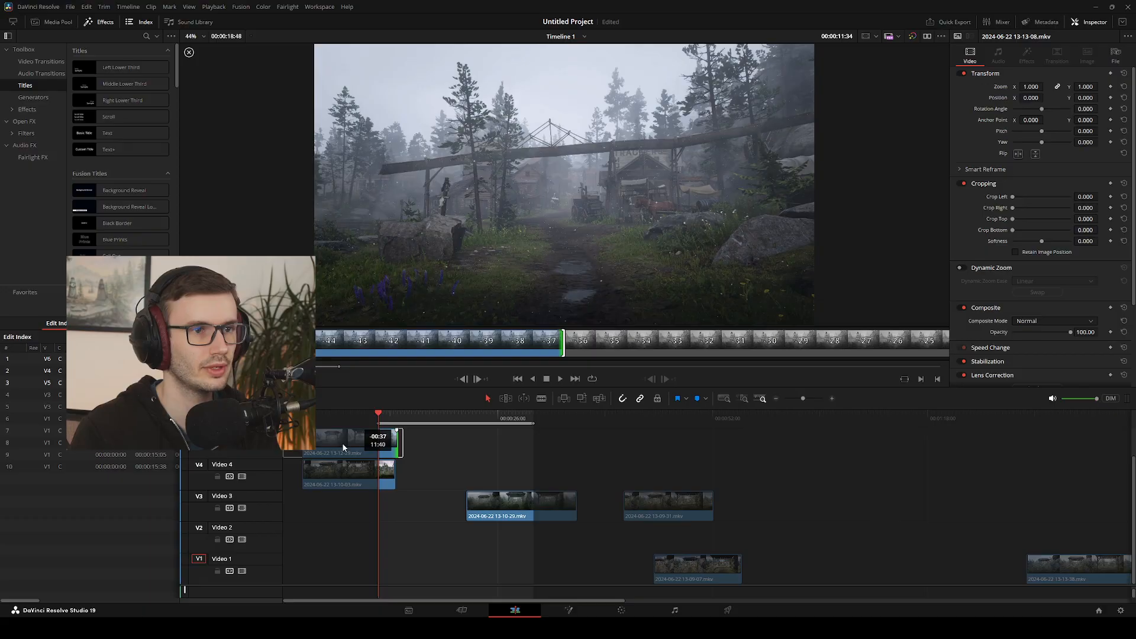
pyautogui.click(343, 447)
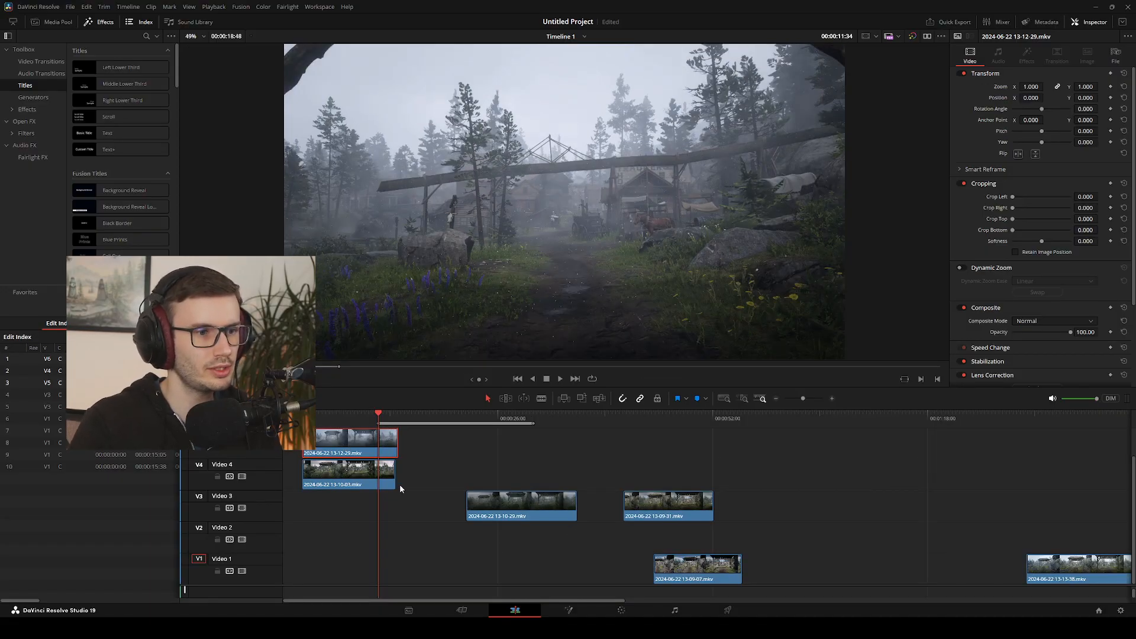
# Stack the trimmed clips at the timeline start, with 13-10-29 on Video 3, 13-09-31 on Video 2 and 13-09-07 on Video 1
pyautogui.moveTo(513, 512); pyautogui.dragTo(330, 513)
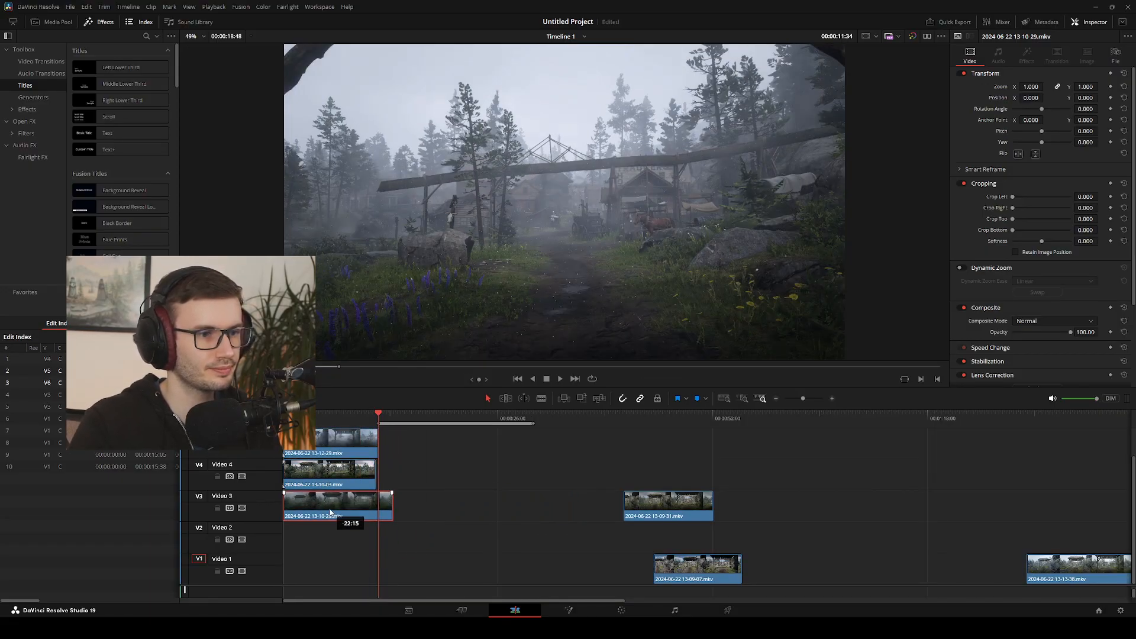
pyautogui.moveTo(651, 506); pyautogui.dragTo(316, 539)
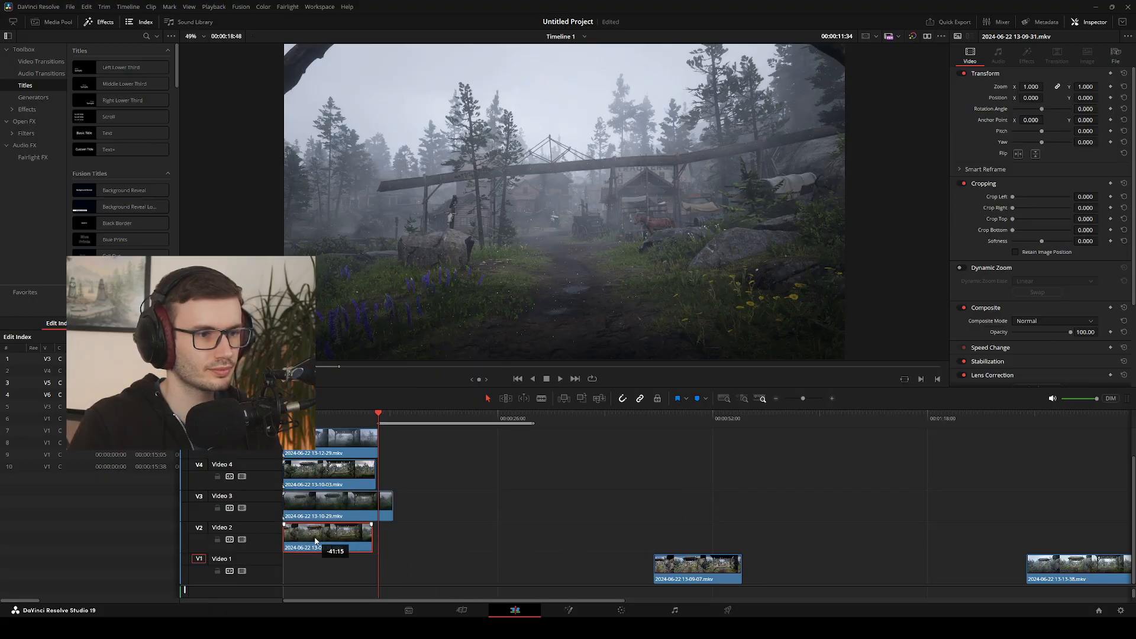
pyautogui.click(688, 577)
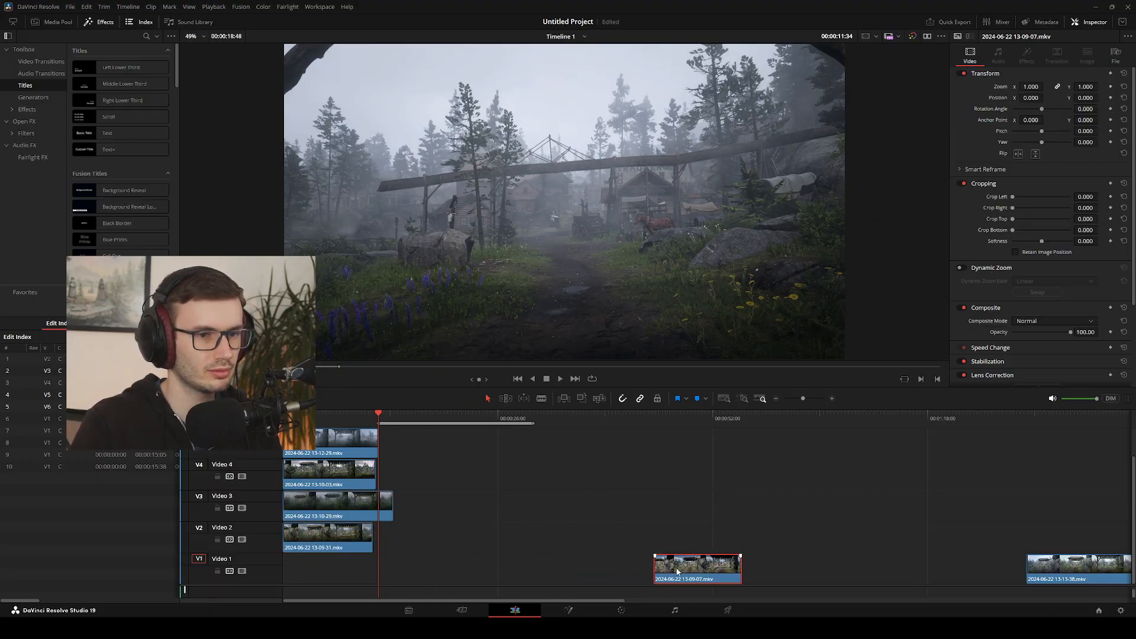
pyautogui.moveTo(677, 571); pyautogui.dragTo(300, 574)
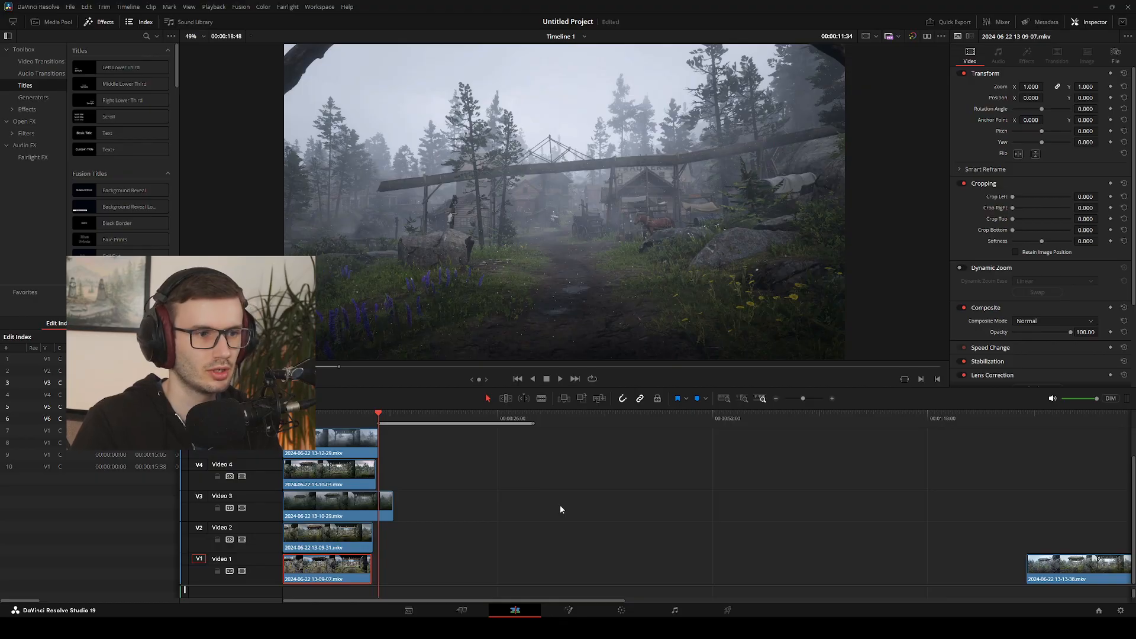
pyautogui.click(355, 503)
pyautogui.click(384, 420)
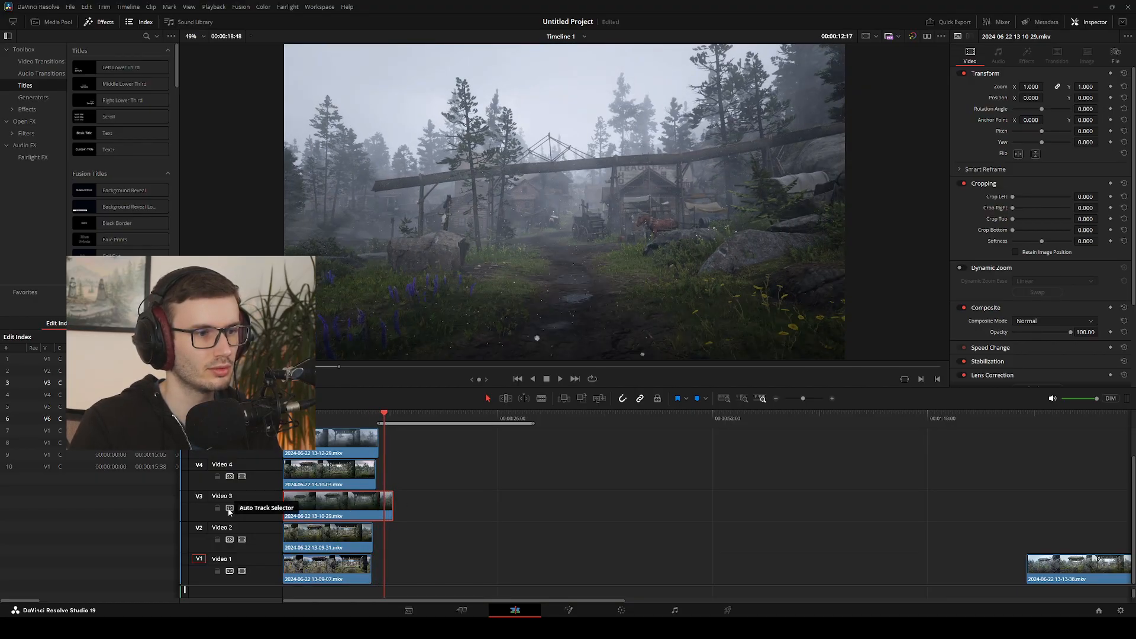
pyautogui.press('Home')
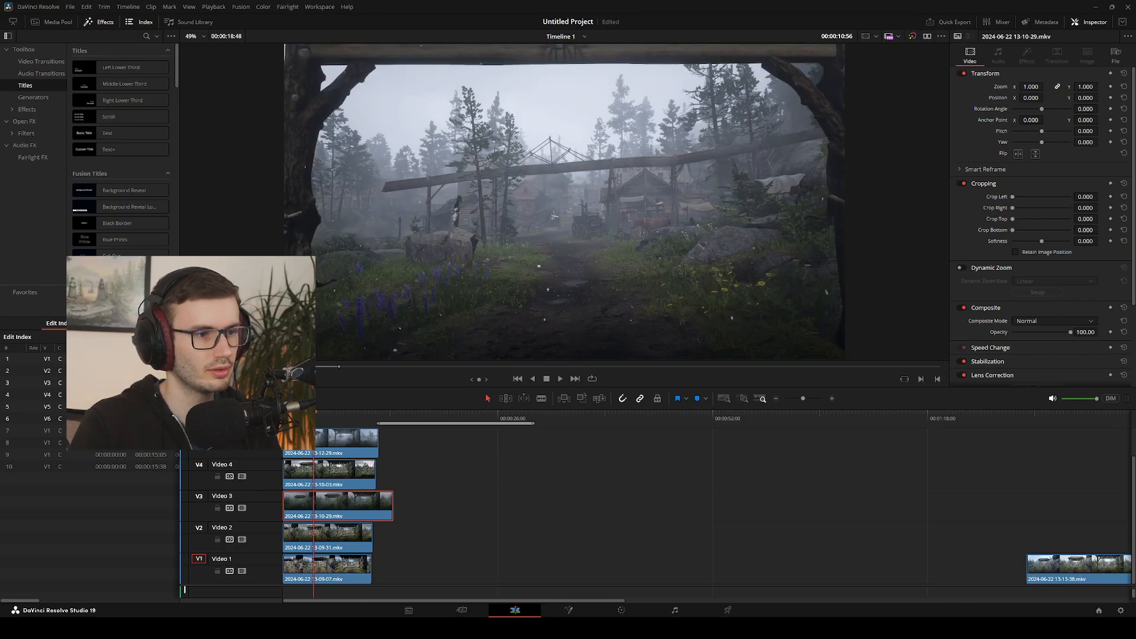
pyautogui.click(385, 420)
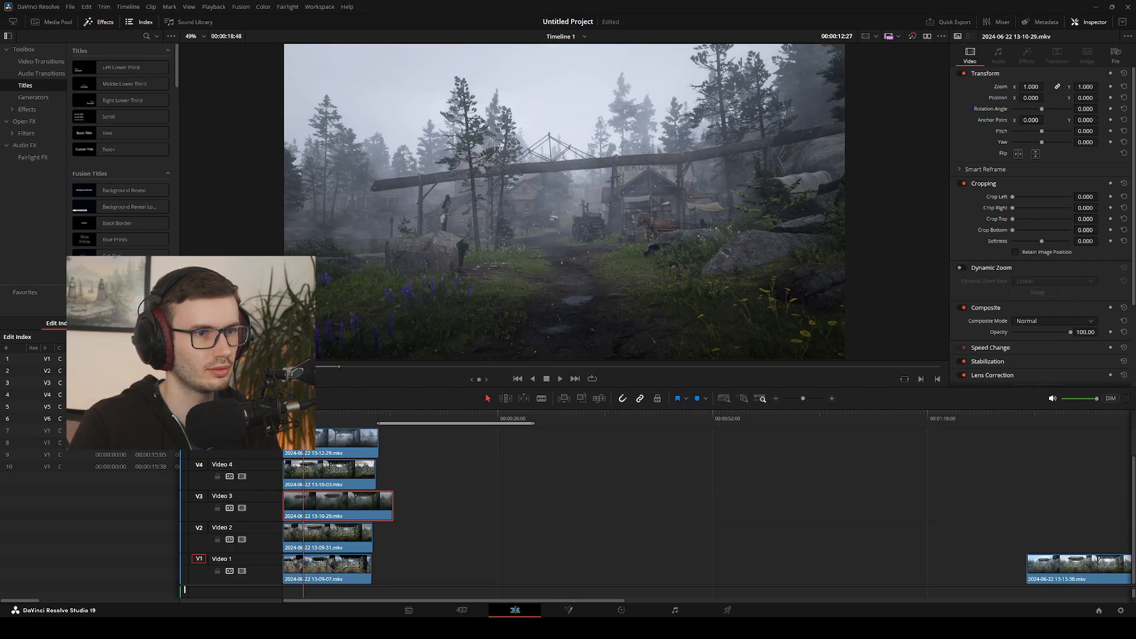
pyautogui.press('Home')
pyautogui.press('space')
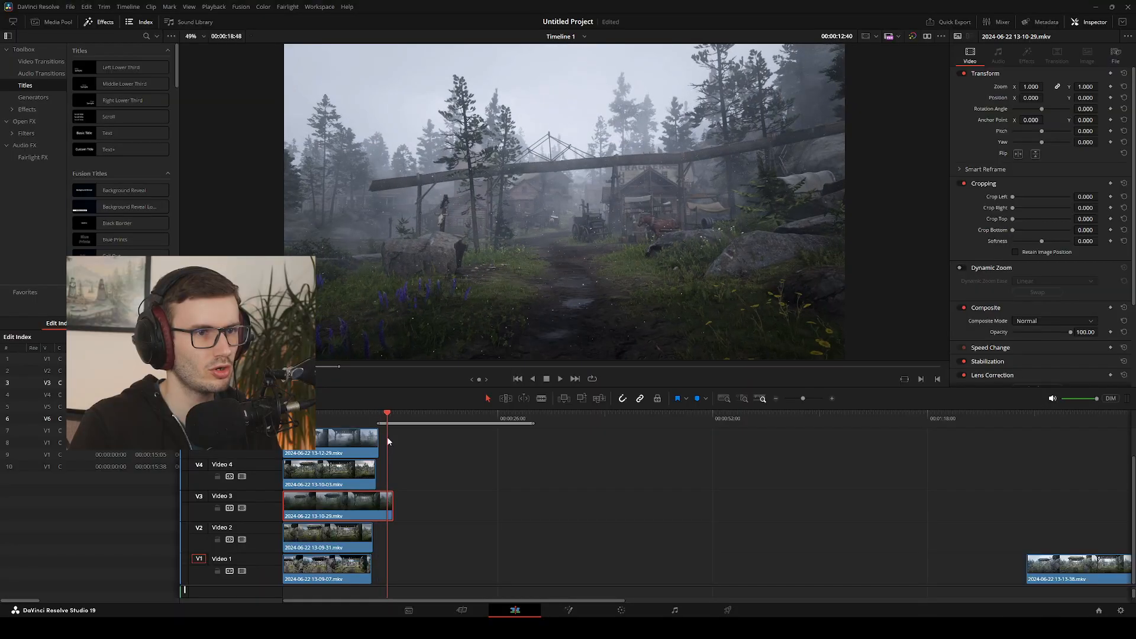
pyautogui.press('Home')
pyautogui.press('space')
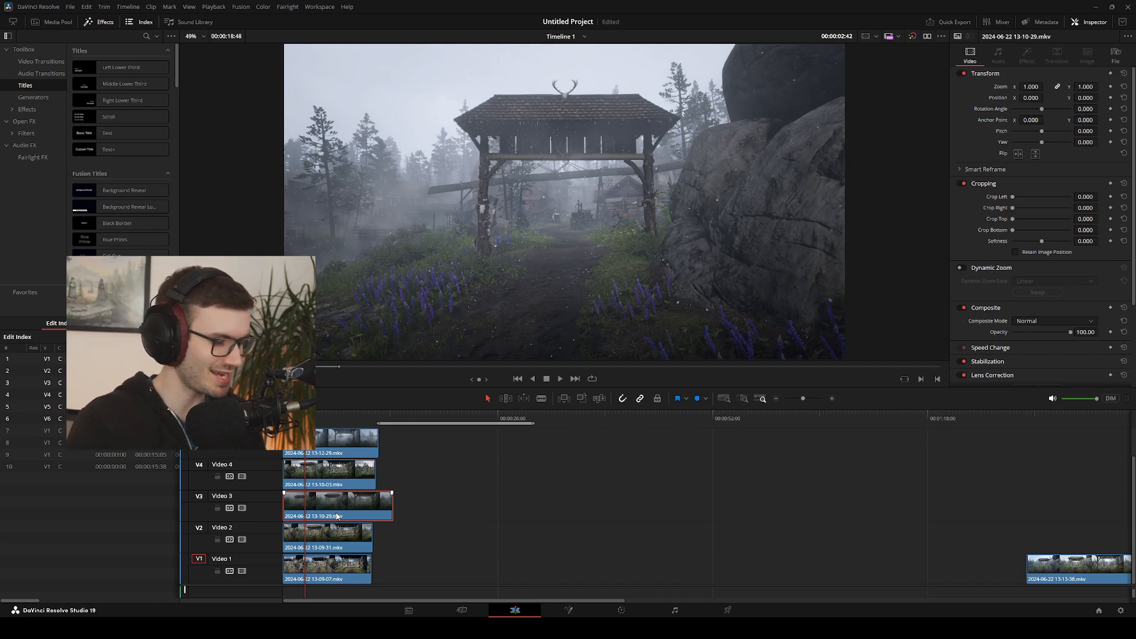
pyautogui.press('i')
pyautogui.moveTo(337, 516); pyautogui.dragTo(338, 516)
pyautogui.click(435, 508)
pyautogui.scroll(1, 432, 506)
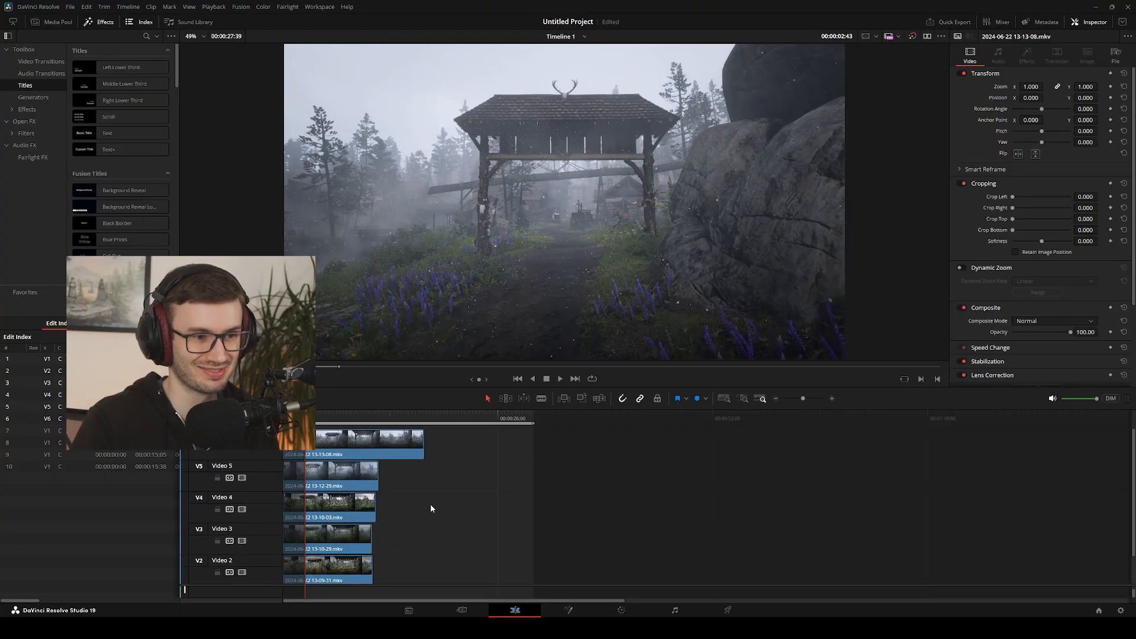
pyautogui.scroll(-1, 432, 506)
pyautogui.scroll(1, 432, 506)
pyautogui.click(311, 444)
pyautogui.moveTo(305, 418); pyautogui.dragTo(283, 418)
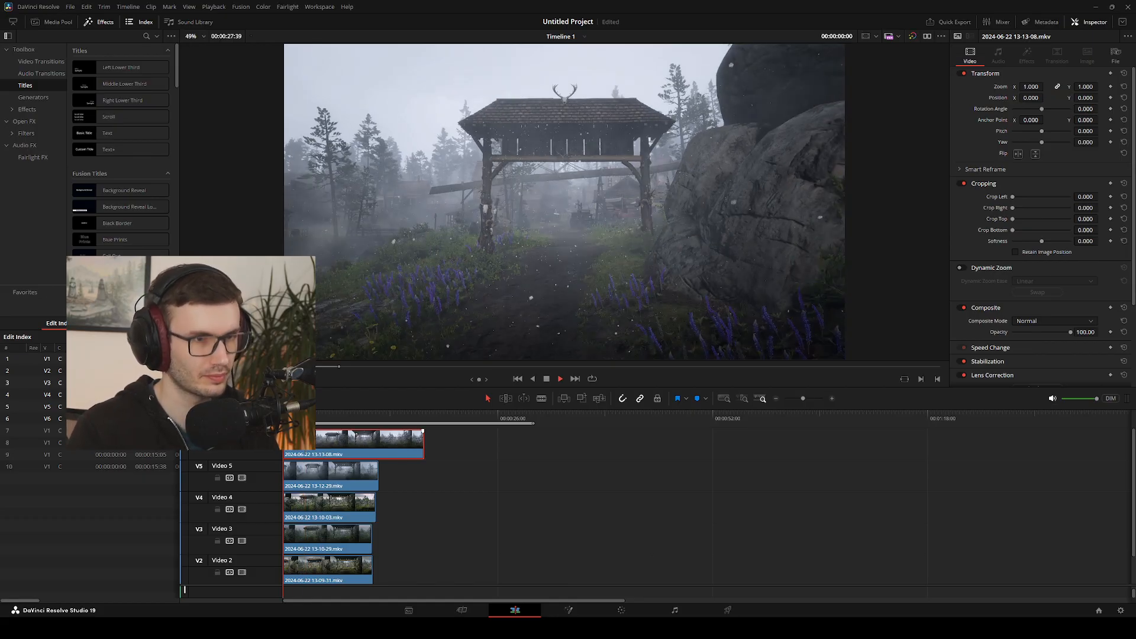
pyautogui.press('space')
pyautogui.press('Home')
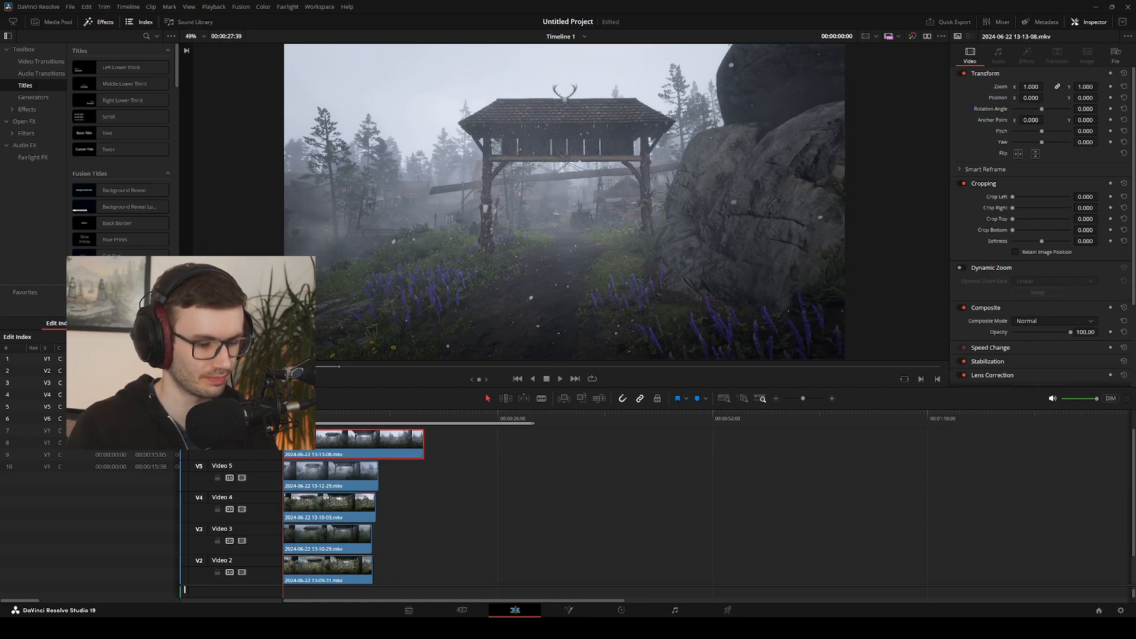
pyautogui.moveTo(284, 442); pyautogui.dragTo(320, 449)
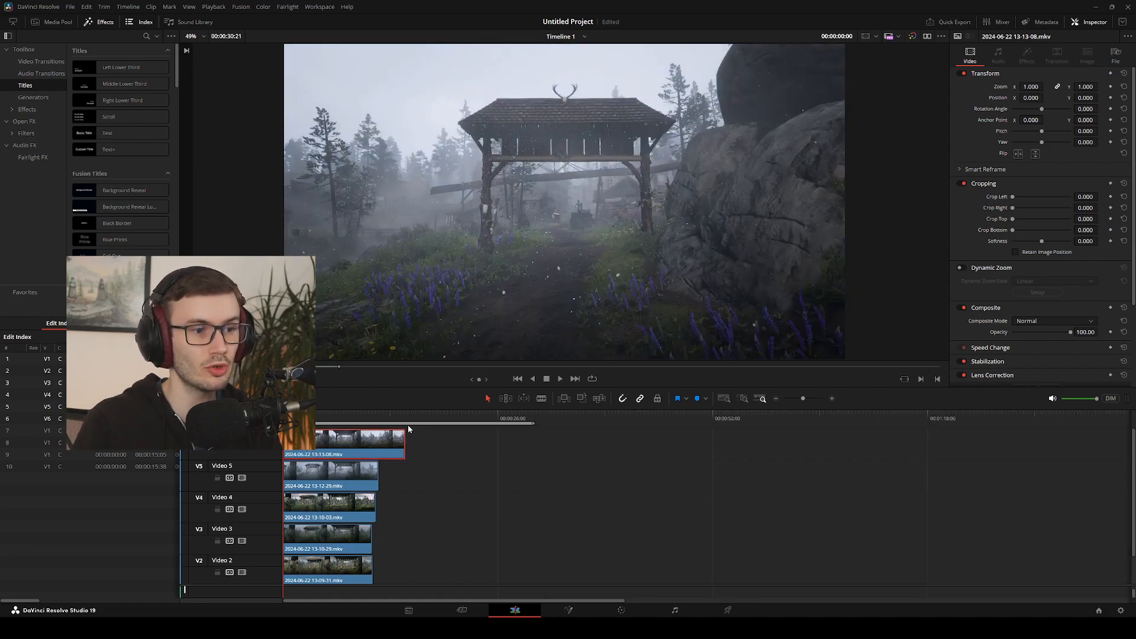
pyautogui.click(390, 415)
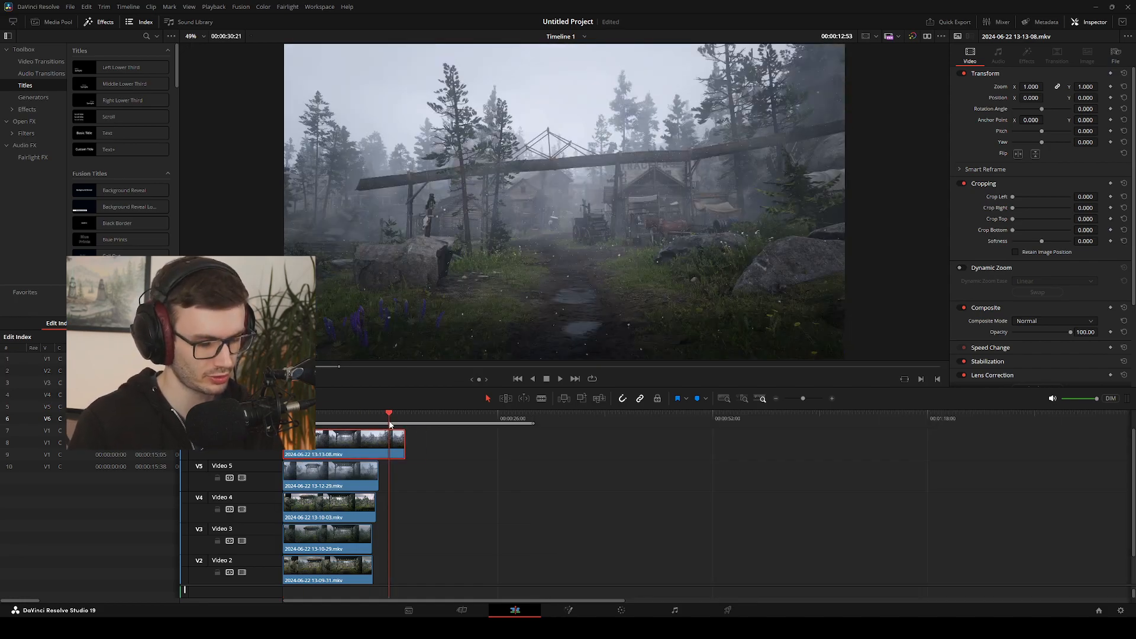
pyautogui.press(',')
pyautogui.press(',')
pyautogui.press(',')
pyautogui.press(',')
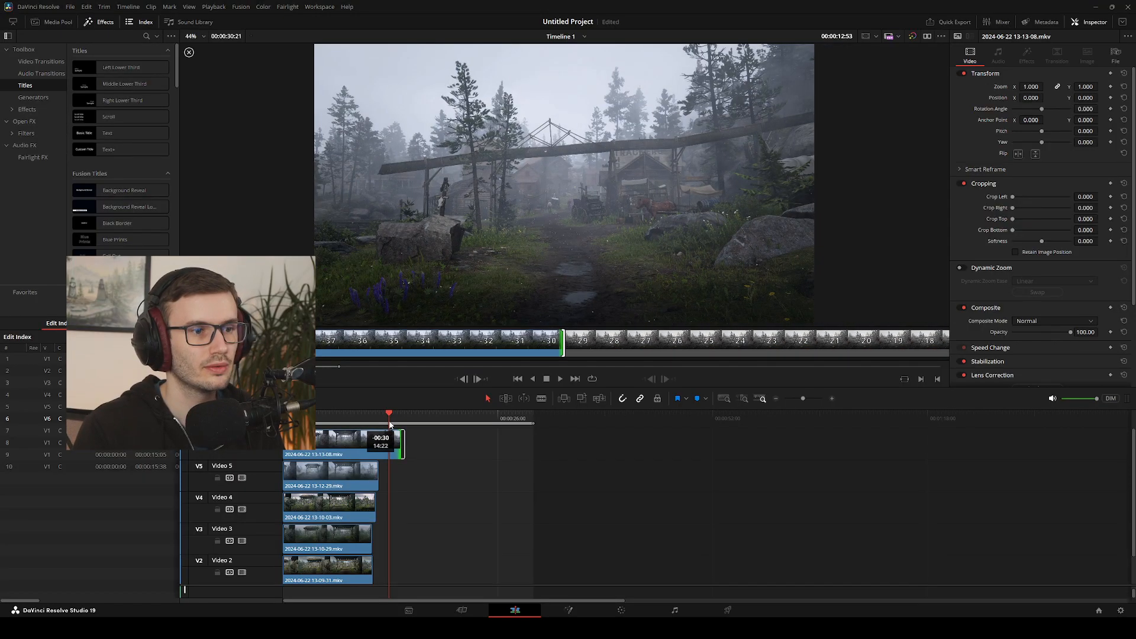
pyautogui.press(',')
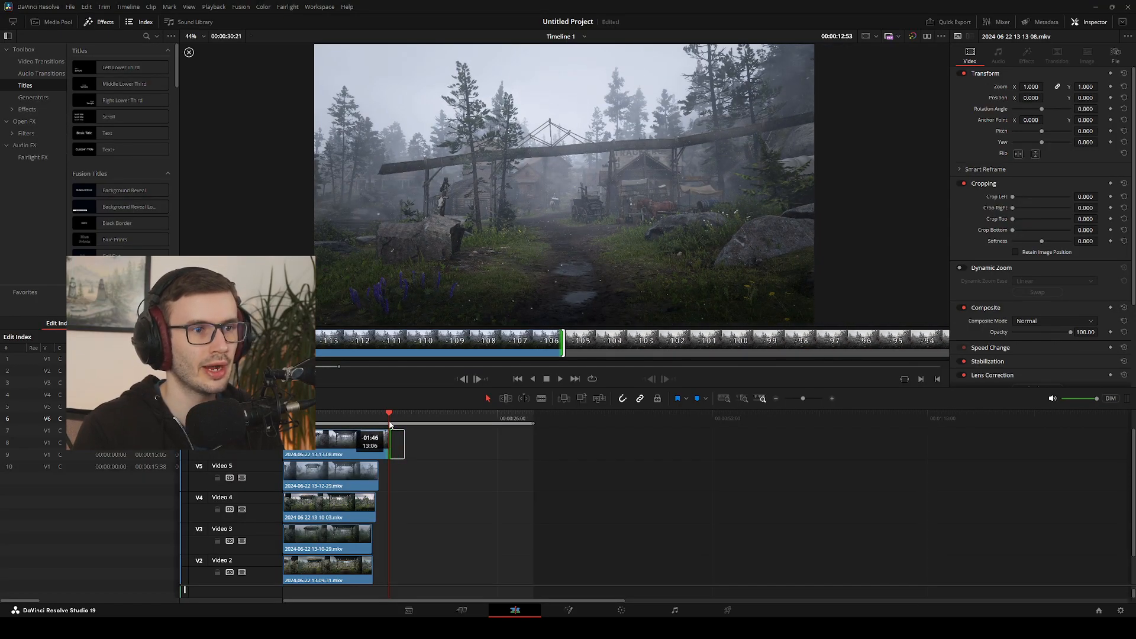
pyautogui.press(',')
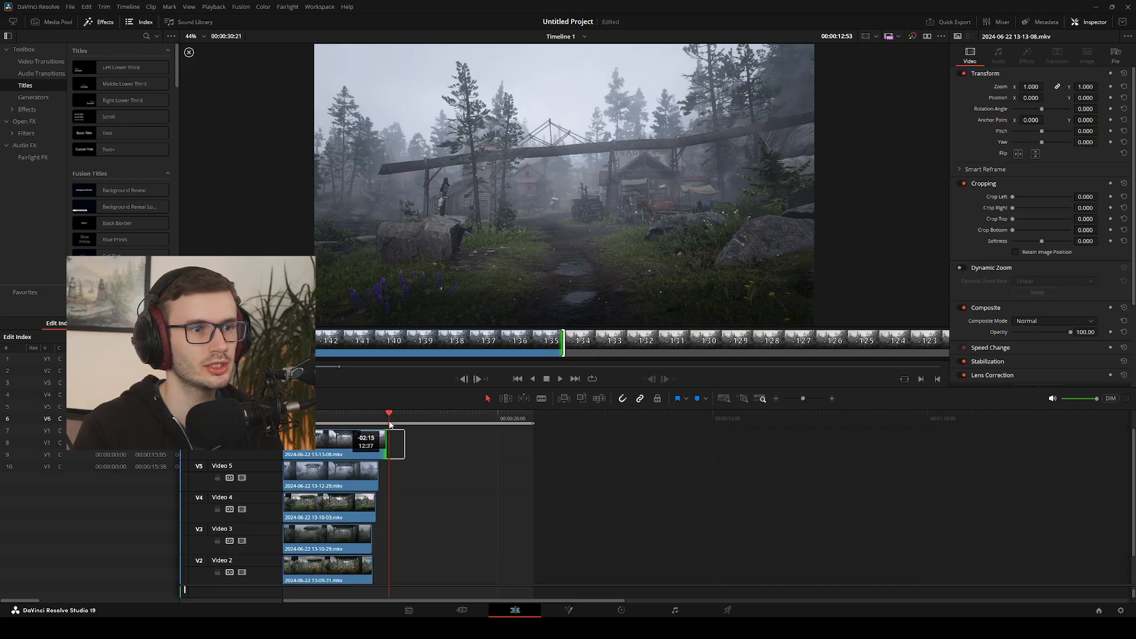
pyautogui.press(',')
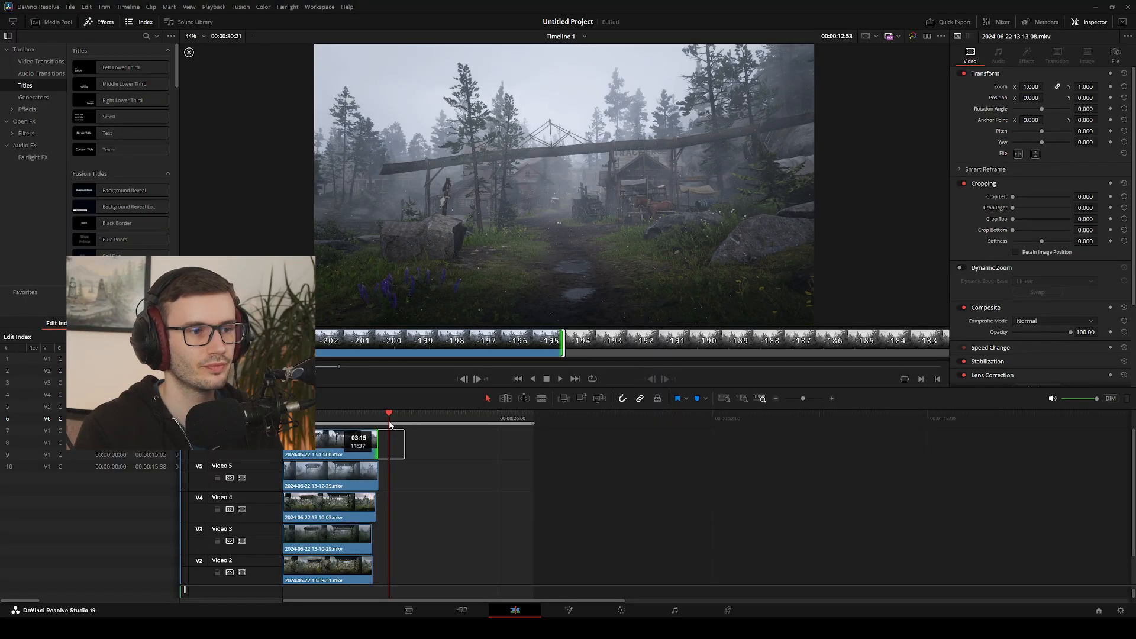
pyautogui.press('Escape')
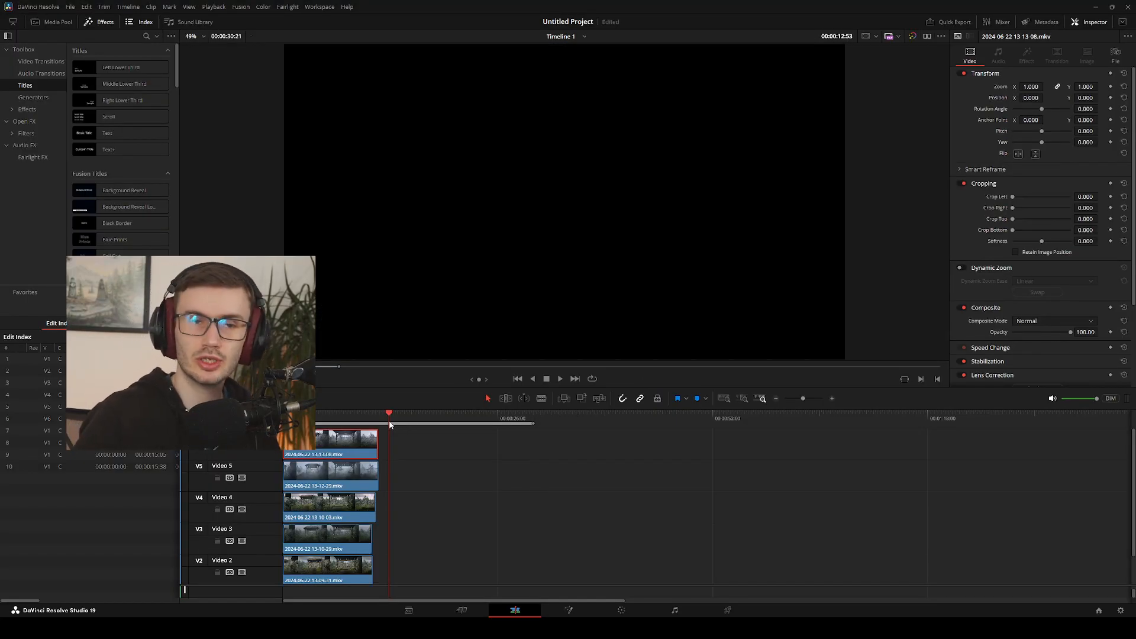
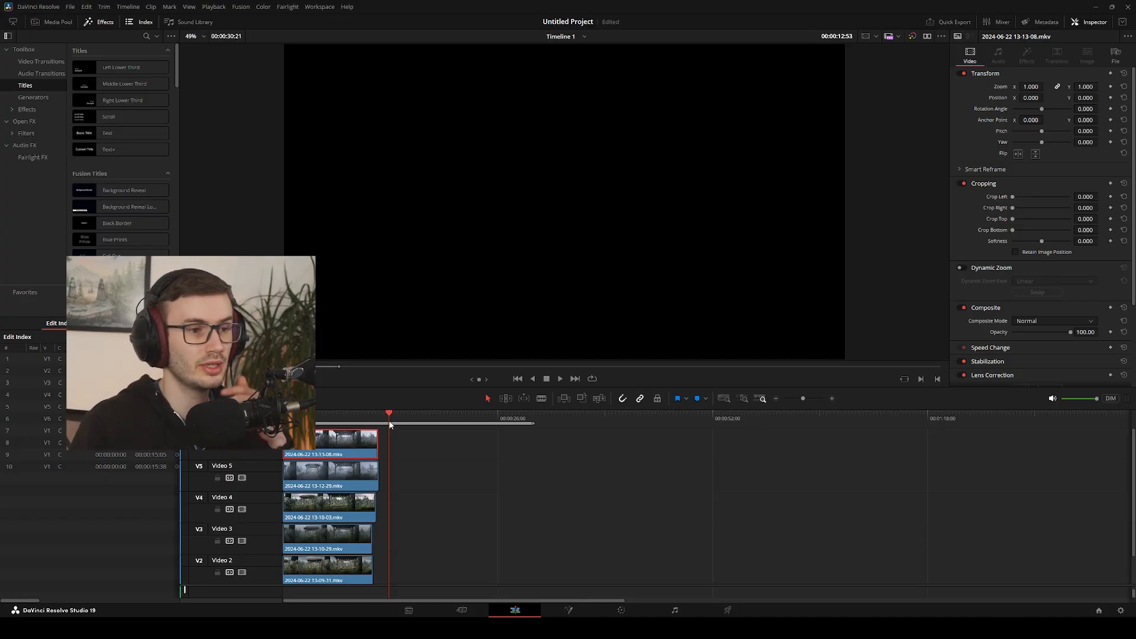
# Move clips 13-13-38, 13-14-21, 13-14-45 and 13-15-16 from Video 1 to Video 2, side by side from about 30 seconds
pyautogui.click(643, 524)
pyautogui.moveTo(574, 599)
pyautogui.mouseDown()
pyautogui.moveTo(750, 588)
pyautogui.moveTo(581, 584)
pyautogui.mouseUp()
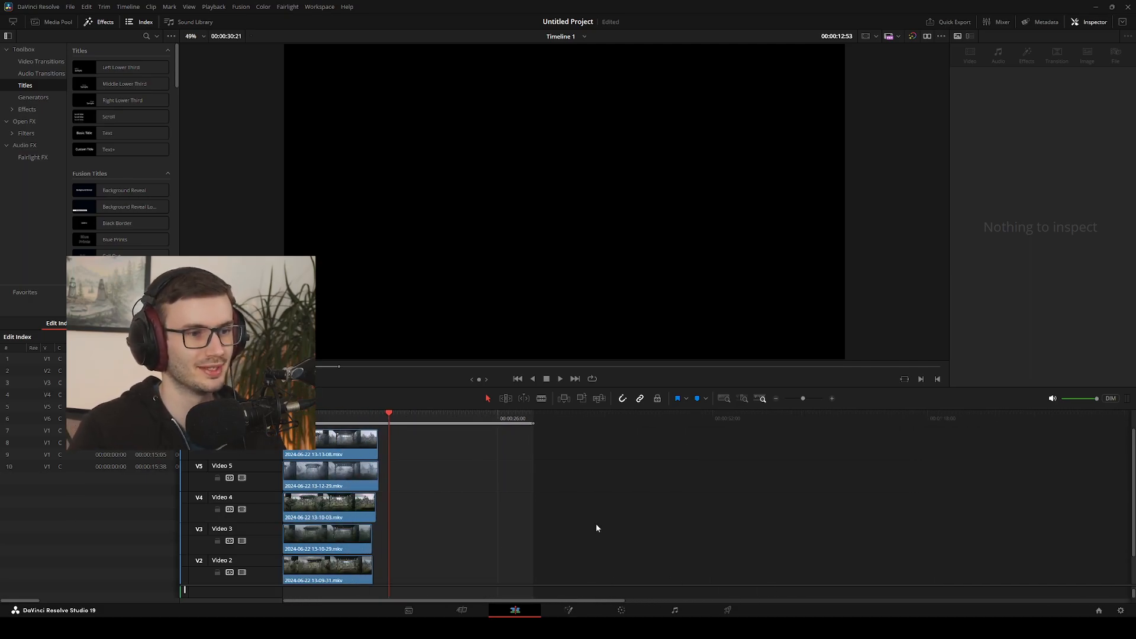
pyautogui.scroll(-1, 599, 523)
pyautogui.scroll(-1, 599, 523)
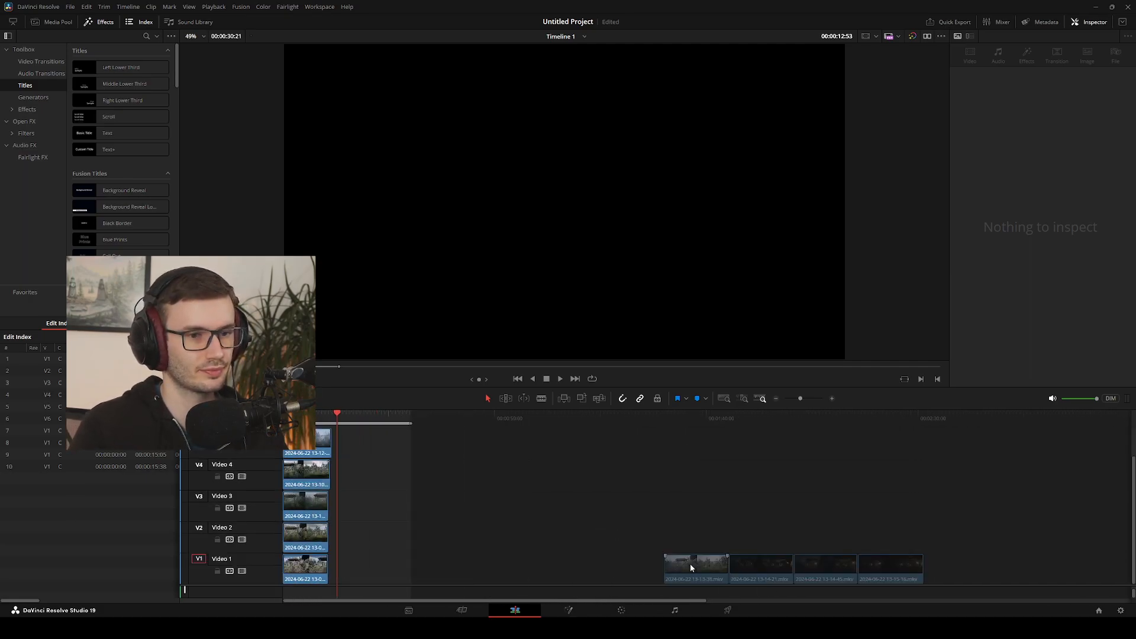
pyautogui.moveTo(690, 563); pyautogui.dragTo(406, 532)
pyautogui.moveTo(698, 500); pyautogui.dragTo(895, 570)
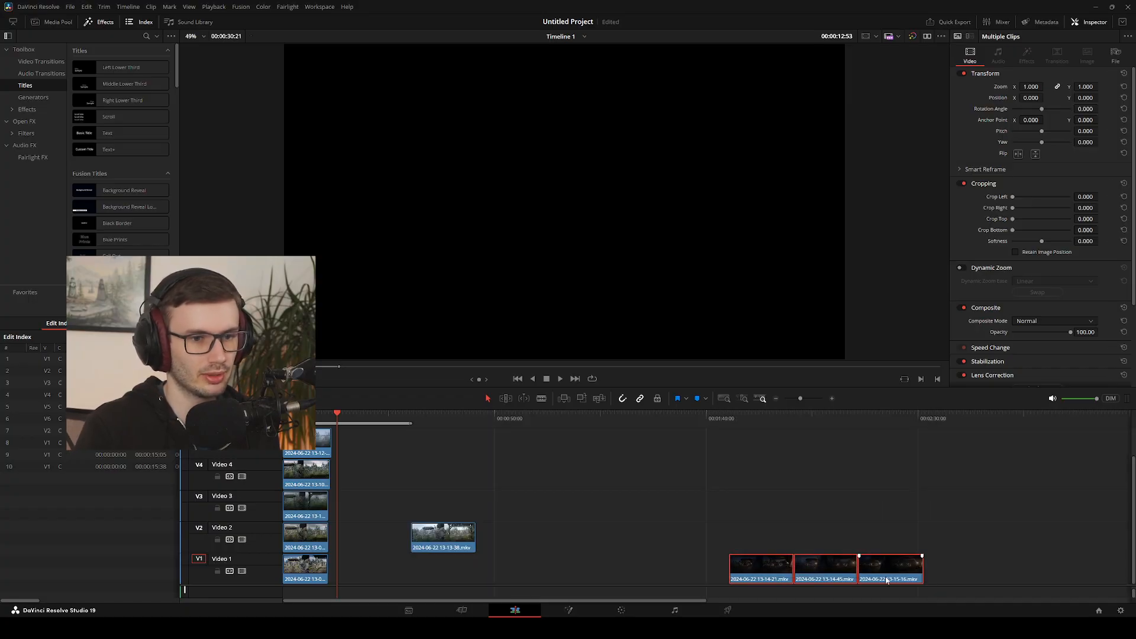
pyautogui.moveTo(752, 569); pyautogui.dragTo(502, 532)
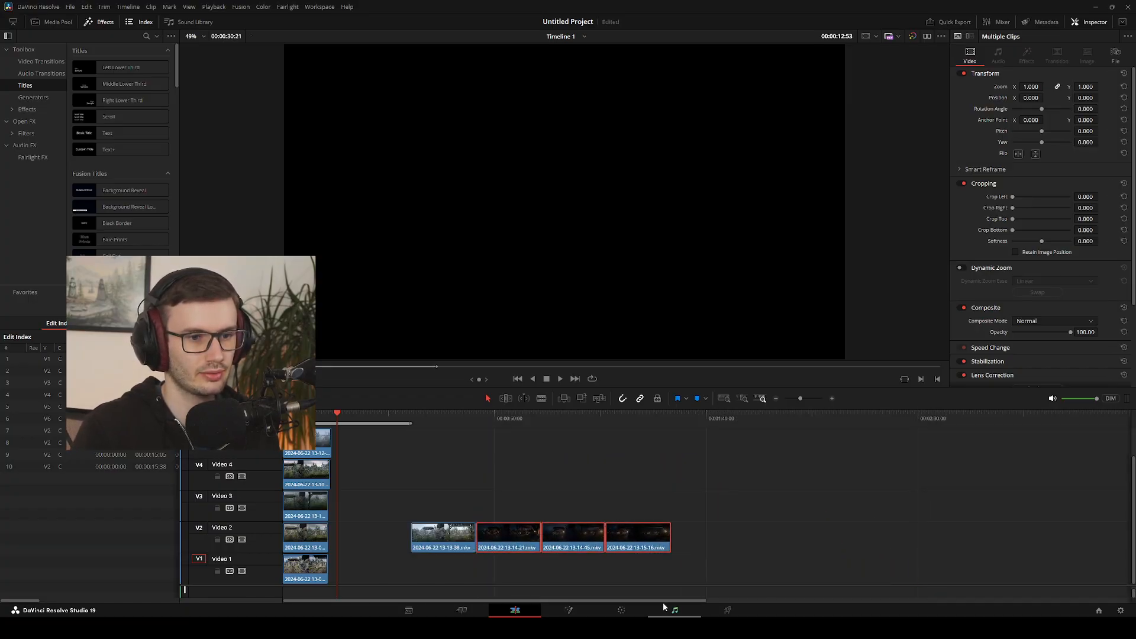
pyautogui.moveTo(663, 601); pyautogui.dragTo(511, 596)
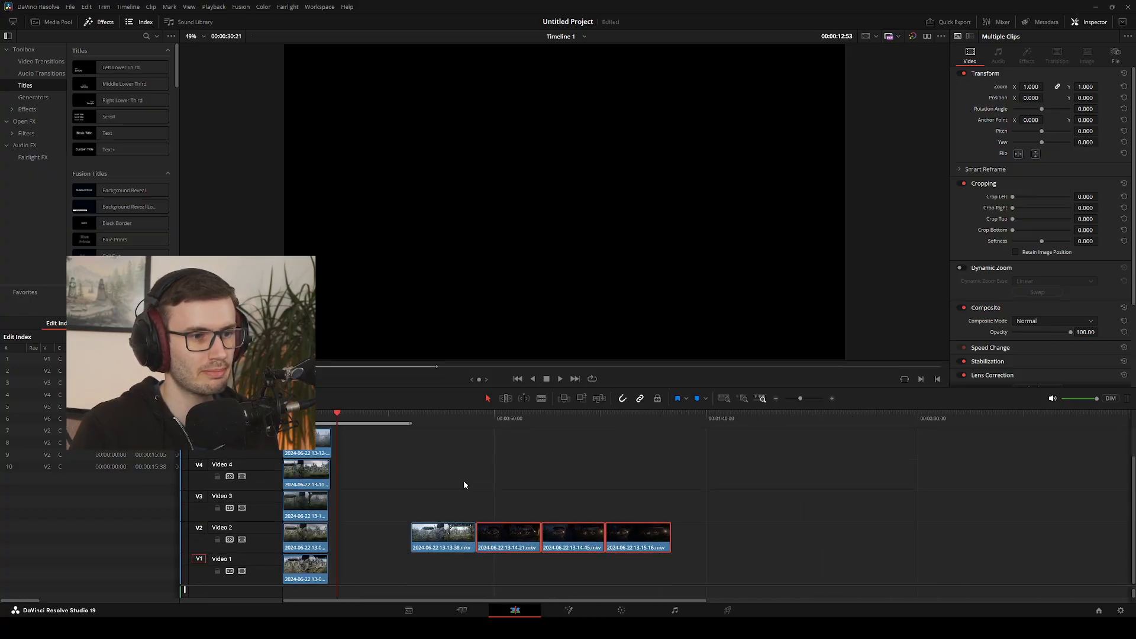
pyautogui.click(437, 529)
pyautogui.moveTo(358, 414); pyautogui.dragTo(410, 419)
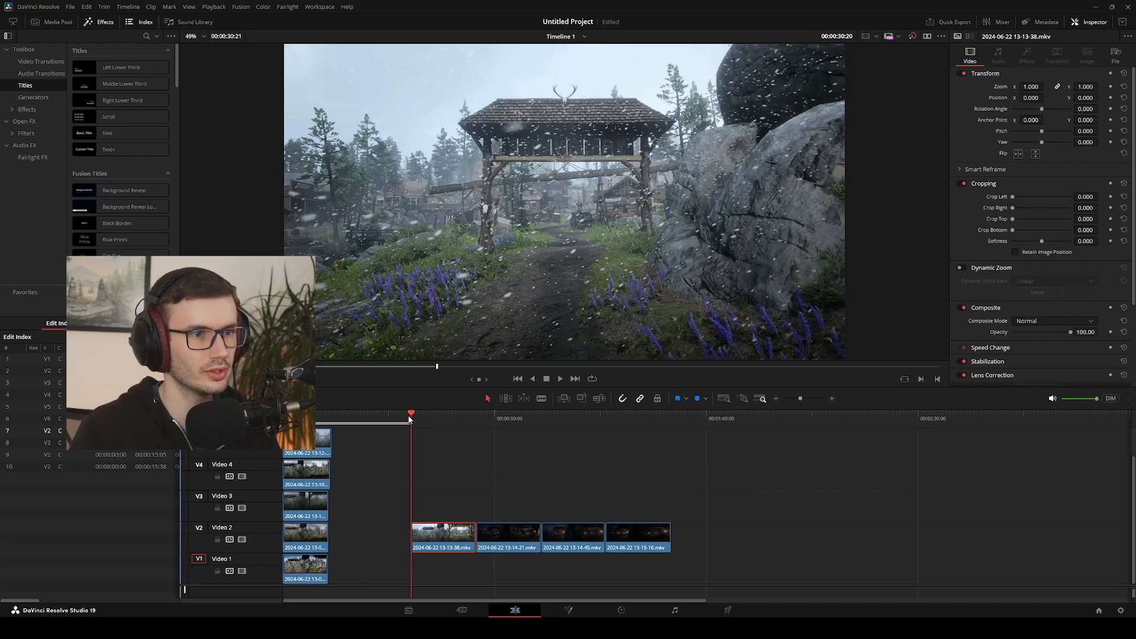
pyautogui.moveTo(413, 533)
pyautogui.mouseDown()
pyautogui.moveTo(476, 534)
pyautogui.moveTo(465, 534)
pyautogui.mouseUp()
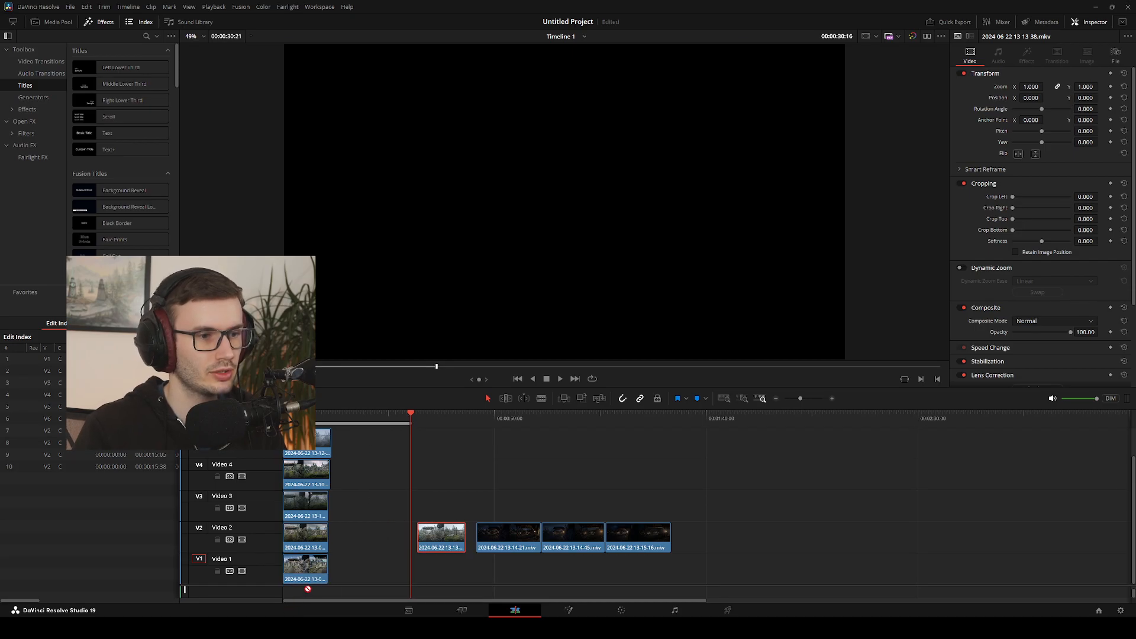
pyautogui.scroll(1, 406, 543)
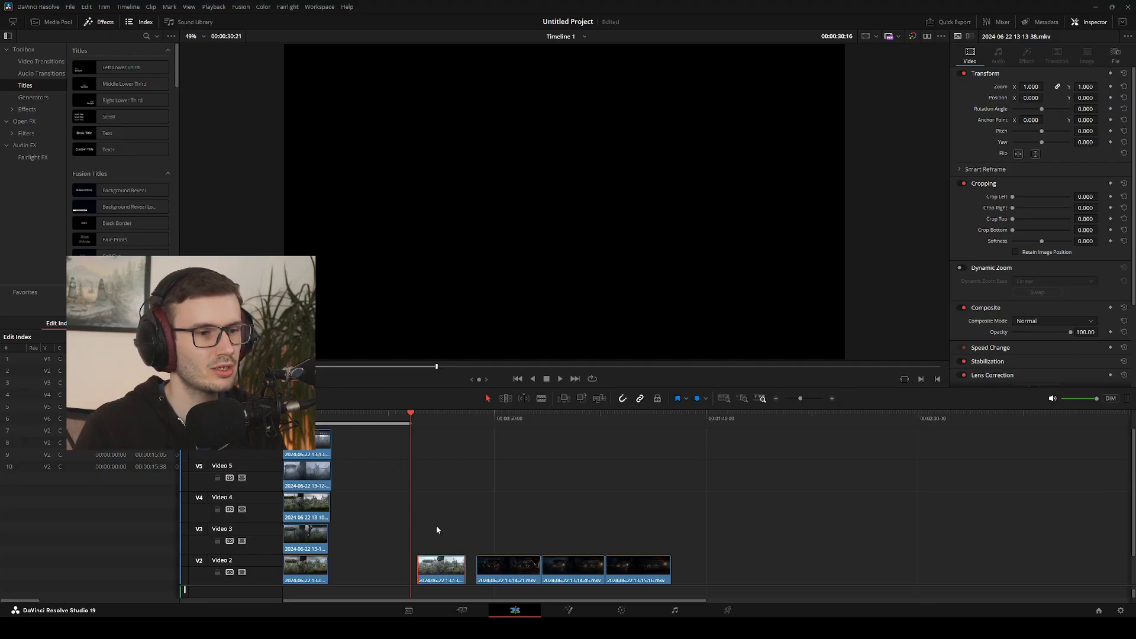
pyautogui.scroll(-1, 437, 530)
pyautogui.moveTo(441, 535); pyautogui.dragTo(380, 504)
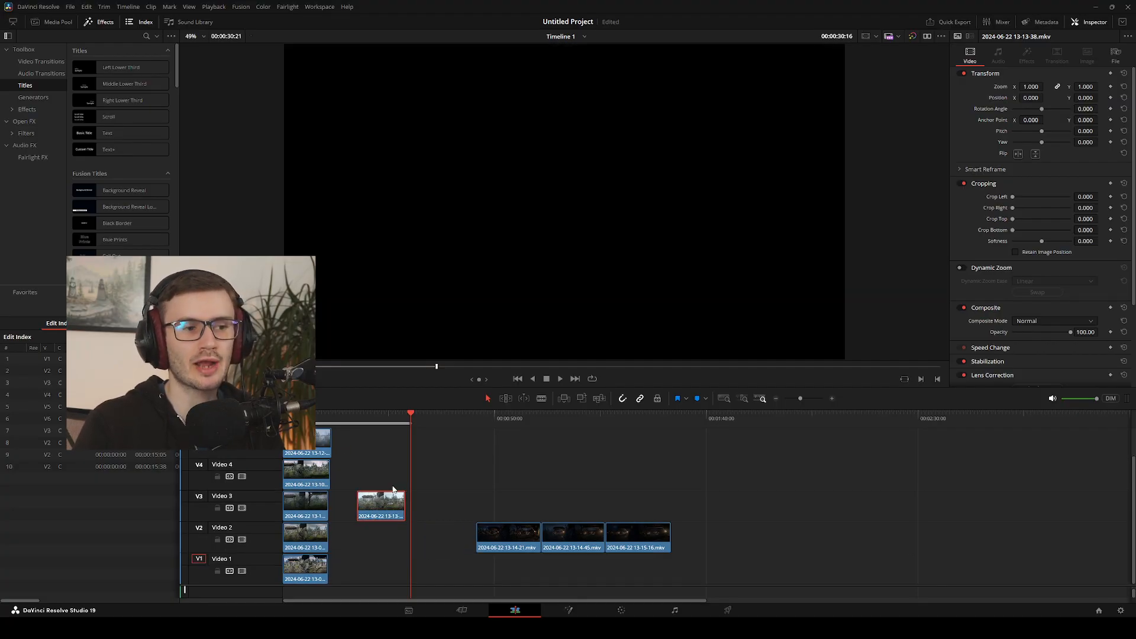
pyautogui.moveTo(411, 420); pyautogui.dragTo(425, 420)
pyautogui.scroll(1, 354, 503)
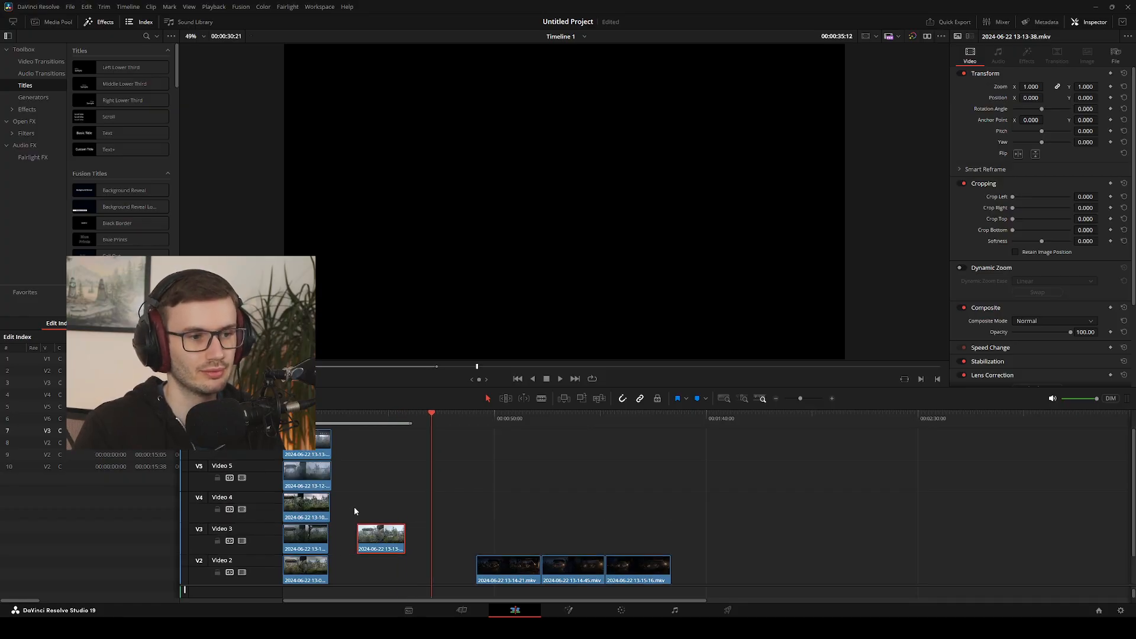
pyautogui.moveTo(366, 530); pyautogui.dragTo(320, 440)
pyautogui.scroll(-2, 342, 469)
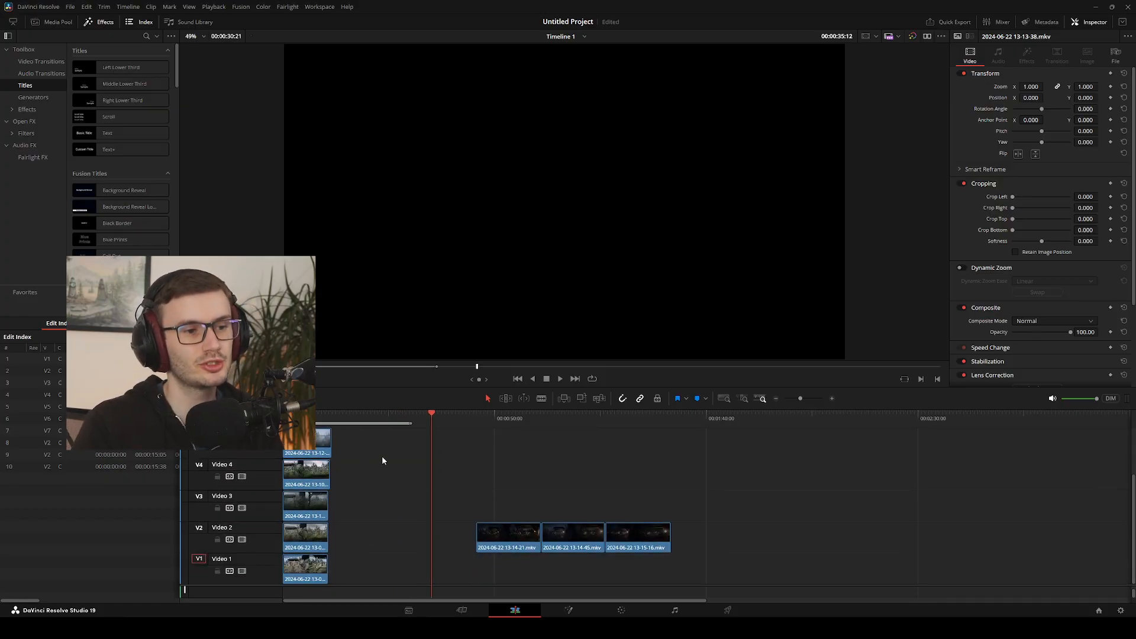
pyautogui.moveTo(436, 418); pyautogui.dragTo(480, 419)
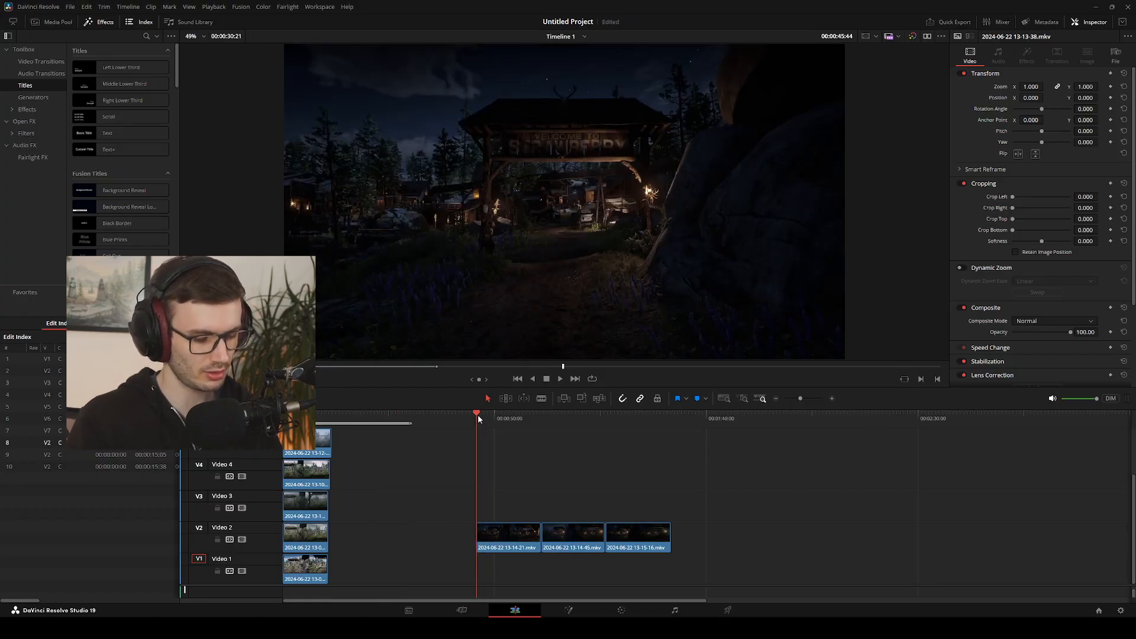
pyautogui.moveTo(478, 417); pyautogui.dragTo(478, 416)
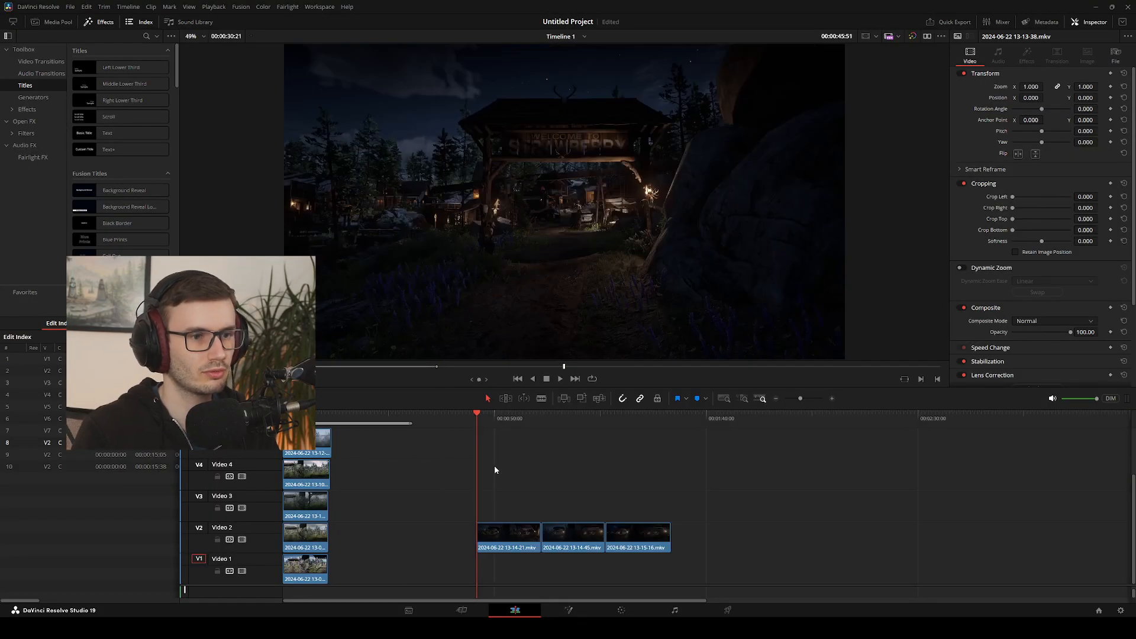
pyautogui.click(505, 550)
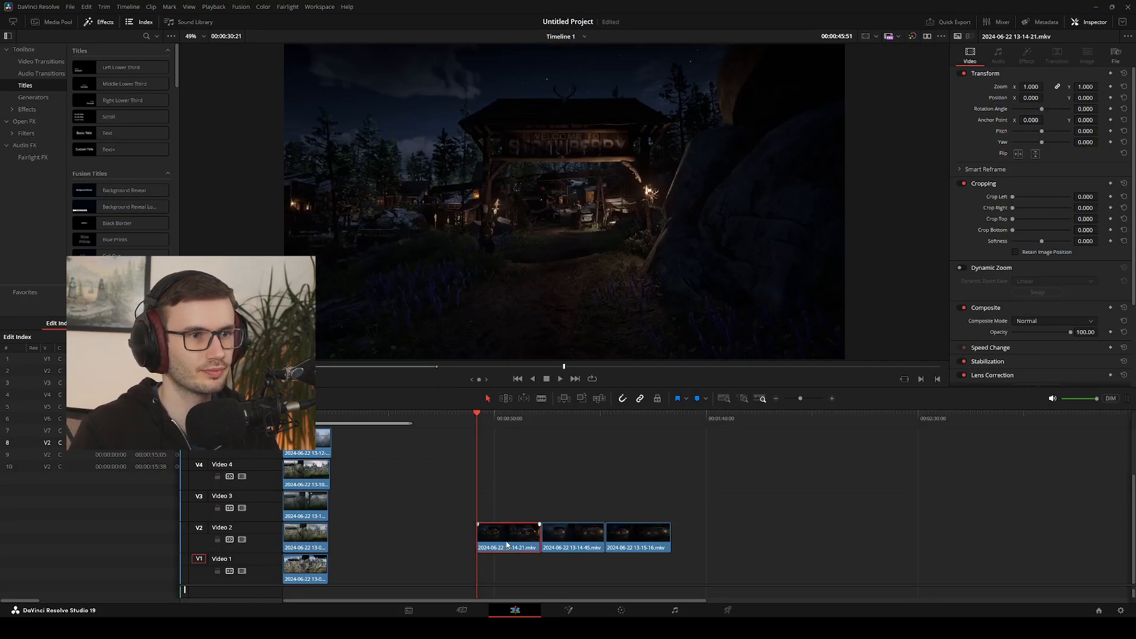
pyautogui.press('.')
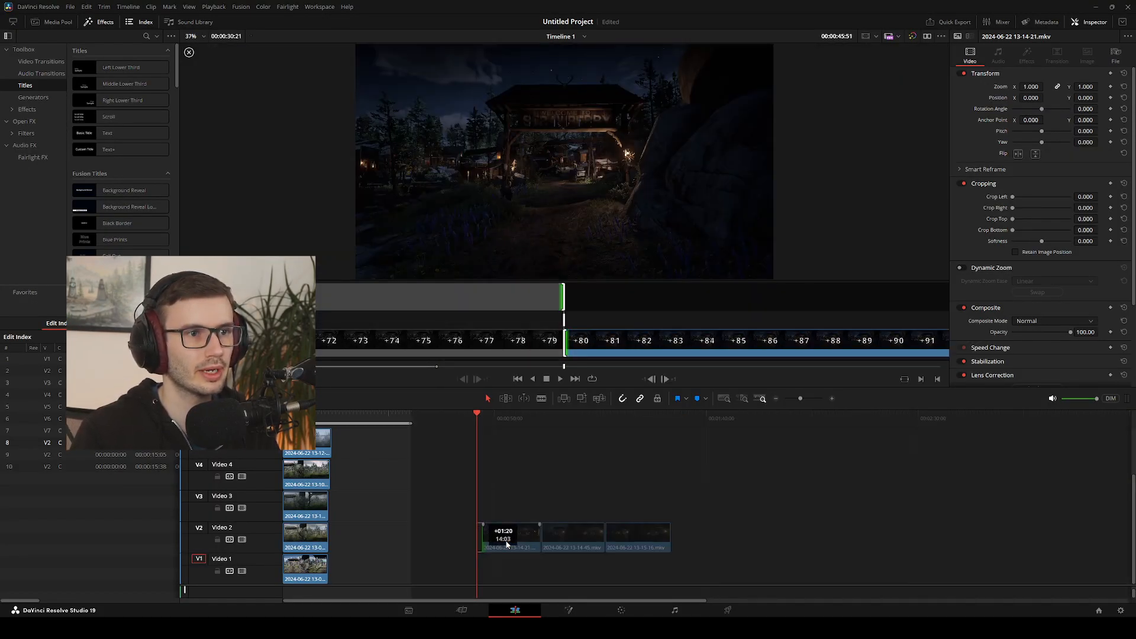
pyautogui.press(',')
pyautogui.press(',')
pyautogui.press(',')
pyautogui.press(',')
pyautogui.press(',')
pyautogui.press(',')
pyautogui.press(',')
pyautogui.press(',')
pyautogui.press(',')
pyautogui.press(',')
pyautogui.press(',')
pyautogui.press(',')
pyautogui.press(',')
pyautogui.press(',')
pyautogui.press(',')
pyautogui.press(',')
pyautogui.press(',')
pyautogui.press(',')
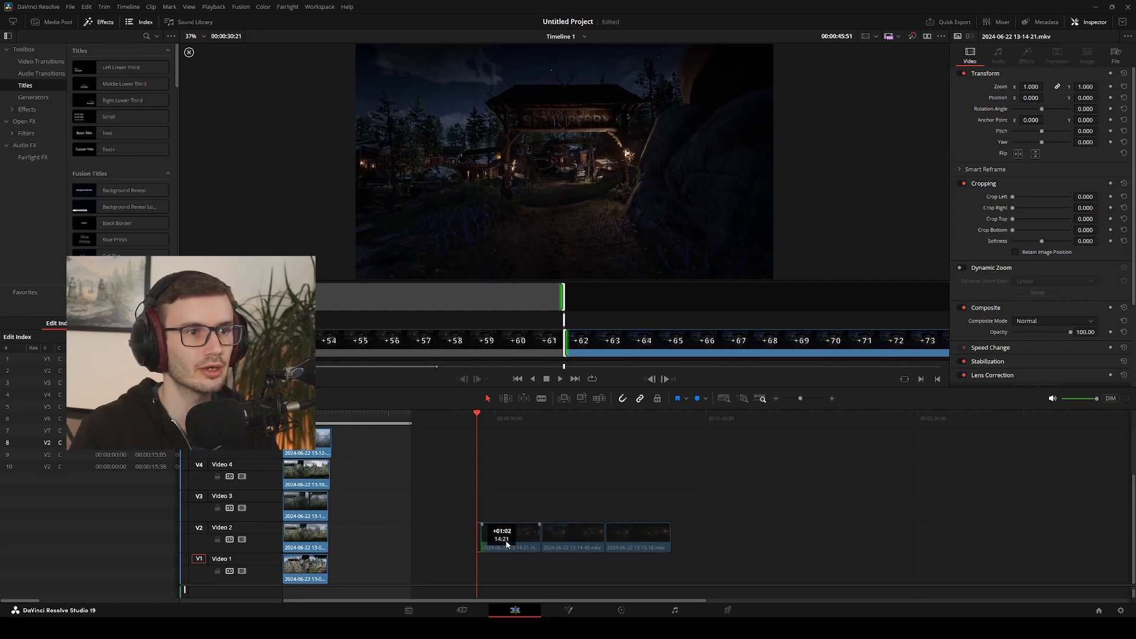
pyautogui.press('.')
pyautogui.press('.')
pyautogui.press('.')
pyautogui.press('.')
pyautogui.press('.')
pyautogui.press('.')
pyautogui.press('.')
pyautogui.press('.')
pyautogui.press('.')
pyautogui.press('.')
pyautogui.press('.')
pyautogui.press('.')
pyautogui.press('.')
pyautogui.press('.')
pyautogui.press('.')
pyautogui.press('.')
pyautogui.press('.')
pyautogui.press('.')
pyautogui.press('.')
pyautogui.press('.')
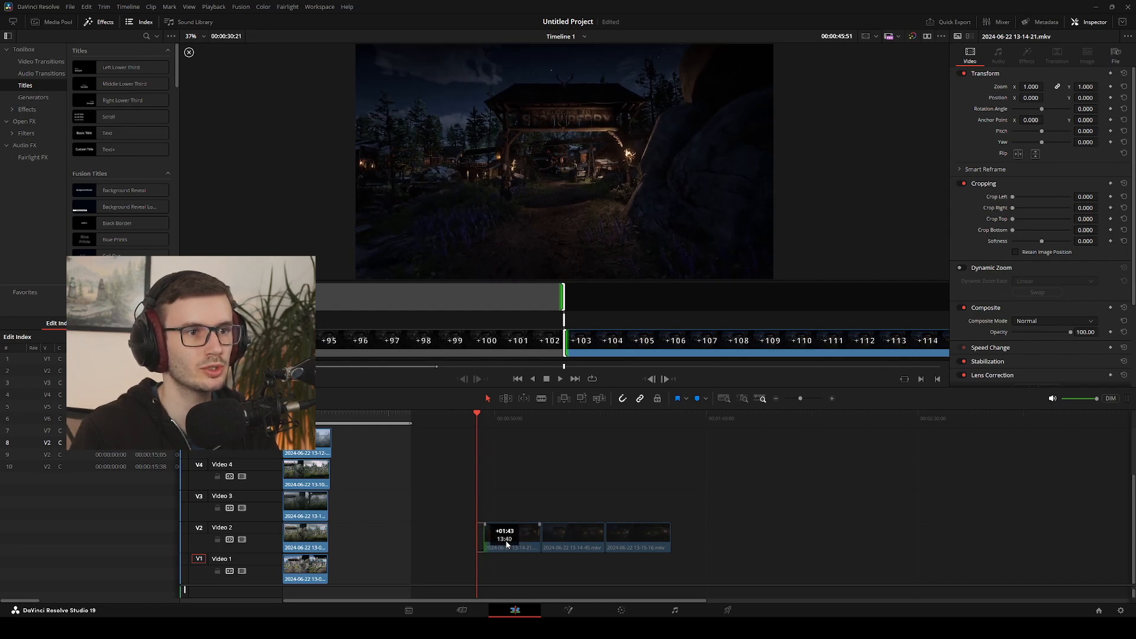
pyautogui.press(',')
pyautogui.press(',')
pyautogui.press(',')
pyautogui.press(',')
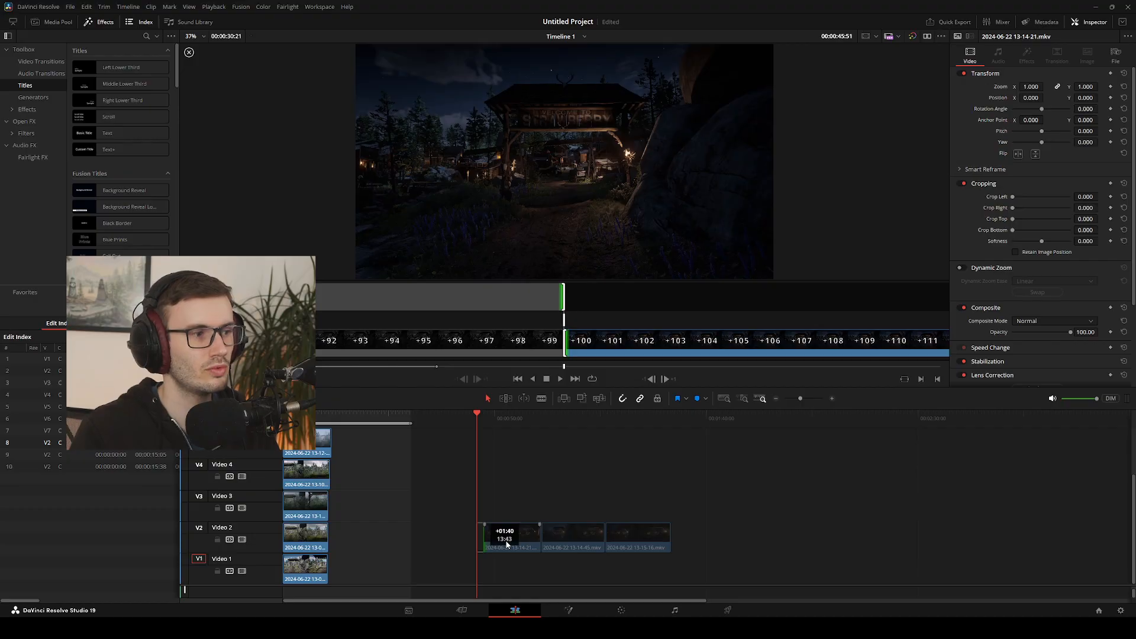
pyautogui.click(507, 544)
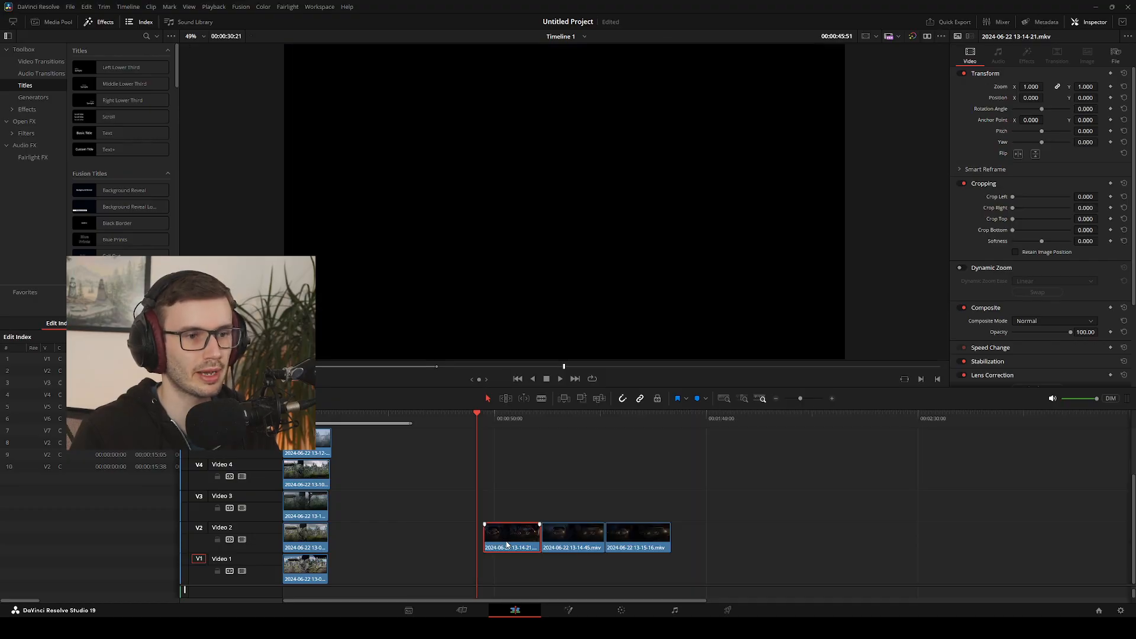
pyautogui.press(',')
pyautogui.press(',')
pyautogui.press(',')
pyautogui.press(',')
pyautogui.press(',')
pyautogui.press(',')
pyautogui.press(',')
pyautogui.press(',')
pyautogui.press(',')
pyautogui.press(',')
pyautogui.press(',')
pyautogui.press(',')
pyautogui.press(',')
pyautogui.press(',')
pyautogui.press(',')
pyautogui.press(',')
pyautogui.press(',')
pyautogui.press(',')
pyautogui.press(',')
pyautogui.press(',')
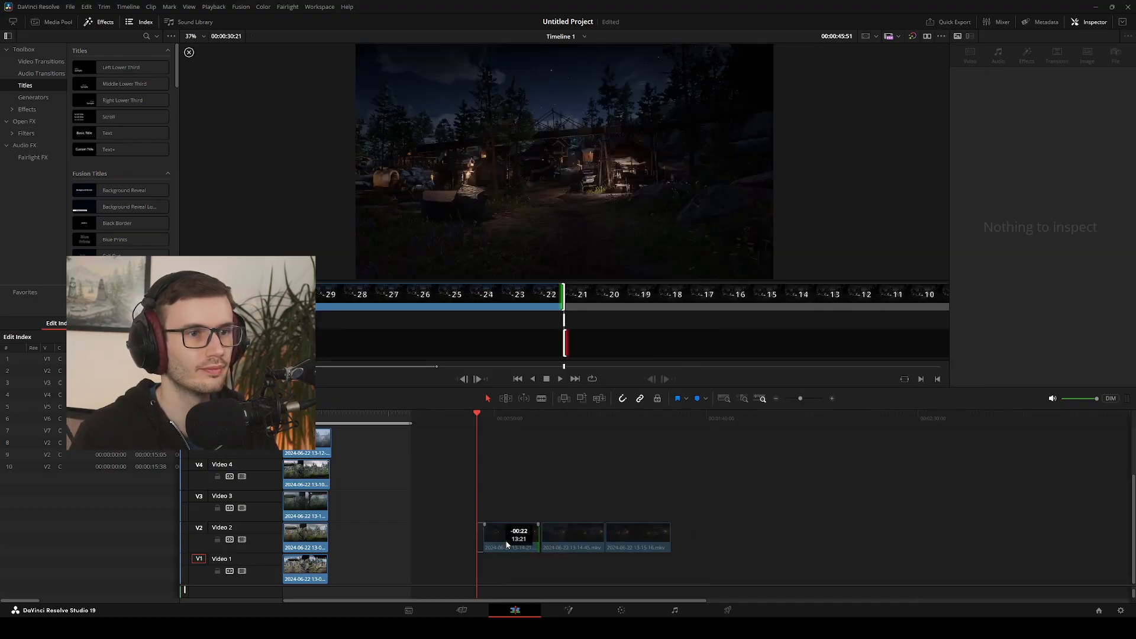
pyautogui.press(',')
pyautogui.press(',')
pyautogui.press(',')
pyautogui.press(',')
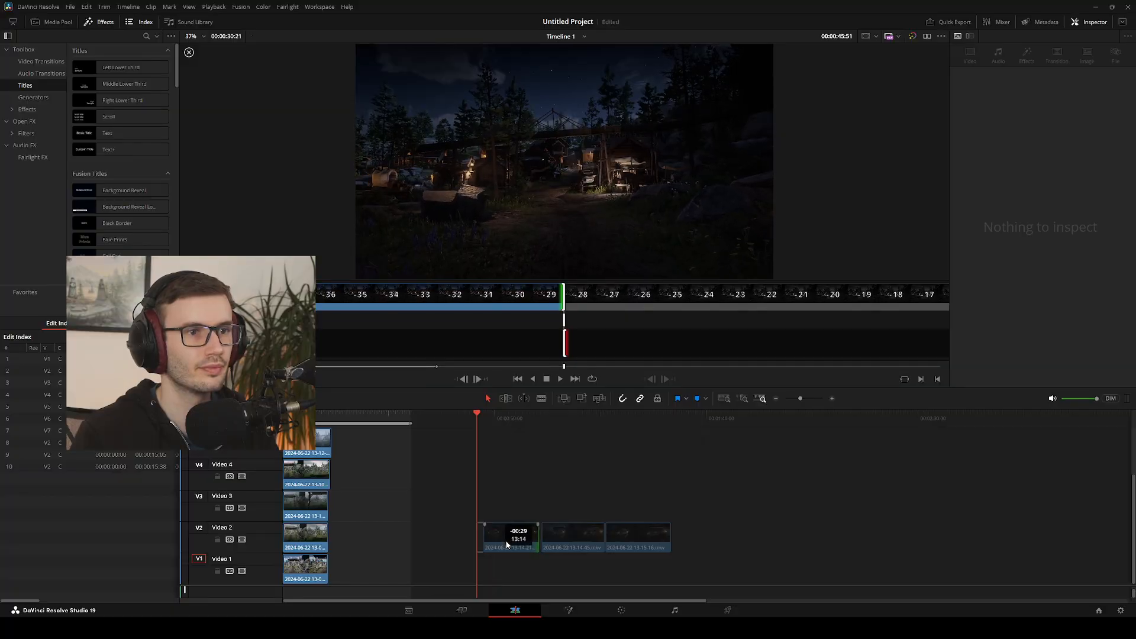
pyautogui.click(506, 544)
pyautogui.moveTo(507, 545); pyautogui.dragTo(413, 544)
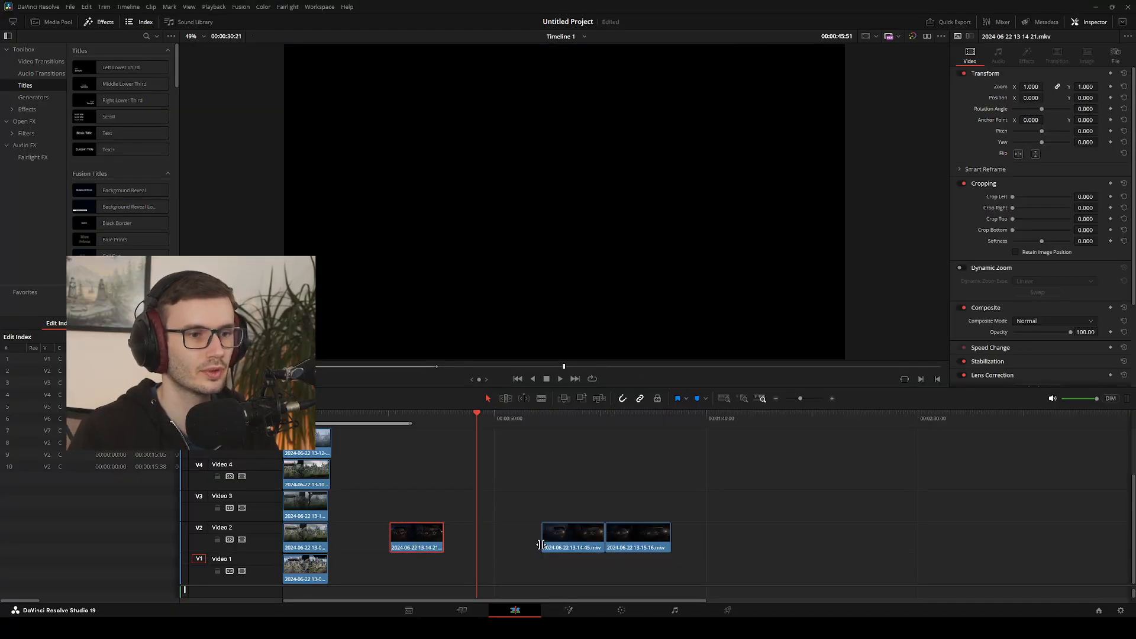
pyautogui.click(555, 543)
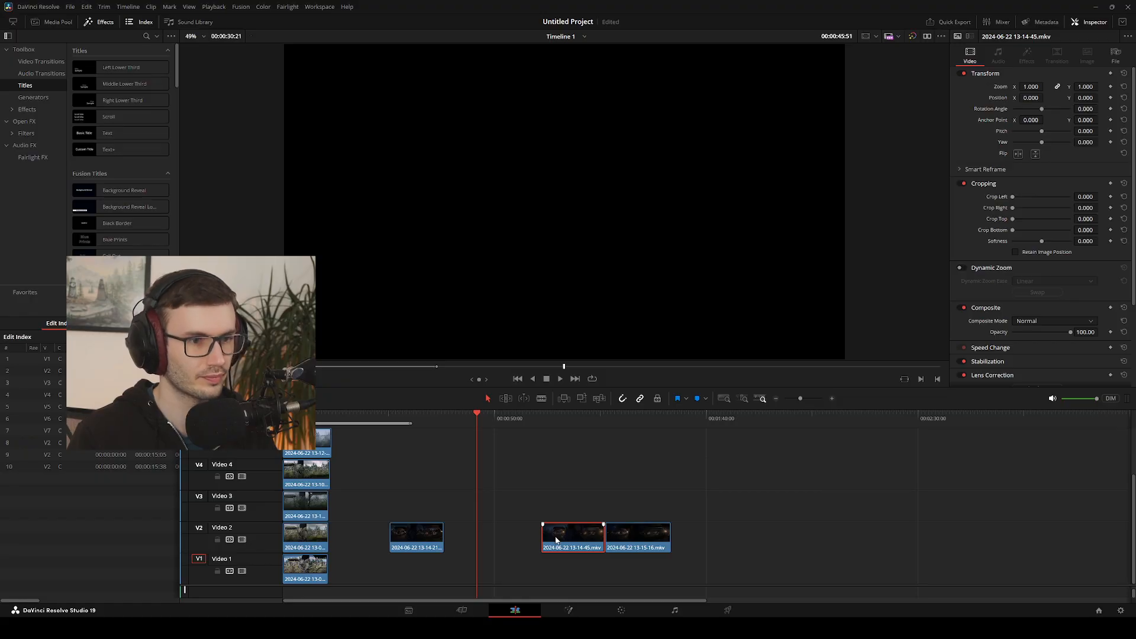
pyautogui.press('.')
pyautogui.press('.')
pyautogui.press('.')
pyautogui.press('.')
pyautogui.press('.')
pyautogui.press('.')
pyautogui.press(',')
pyautogui.press(',')
pyautogui.press(',')
pyautogui.press(',')
pyautogui.press(',')
pyautogui.press('.')
pyautogui.press('.')
pyautogui.press('.')
pyautogui.press('.')
pyautogui.press('.')
pyautogui.press('.')
pyautogui.press('.')
pyautogui.press('.')
pyautogui.press('.')
pyautogui.press('.')
pyautogui.press('.')
pyautogui.press('.')
pyautogui.press('.')
pyautogui.press('.')
pyautogui.press('.')
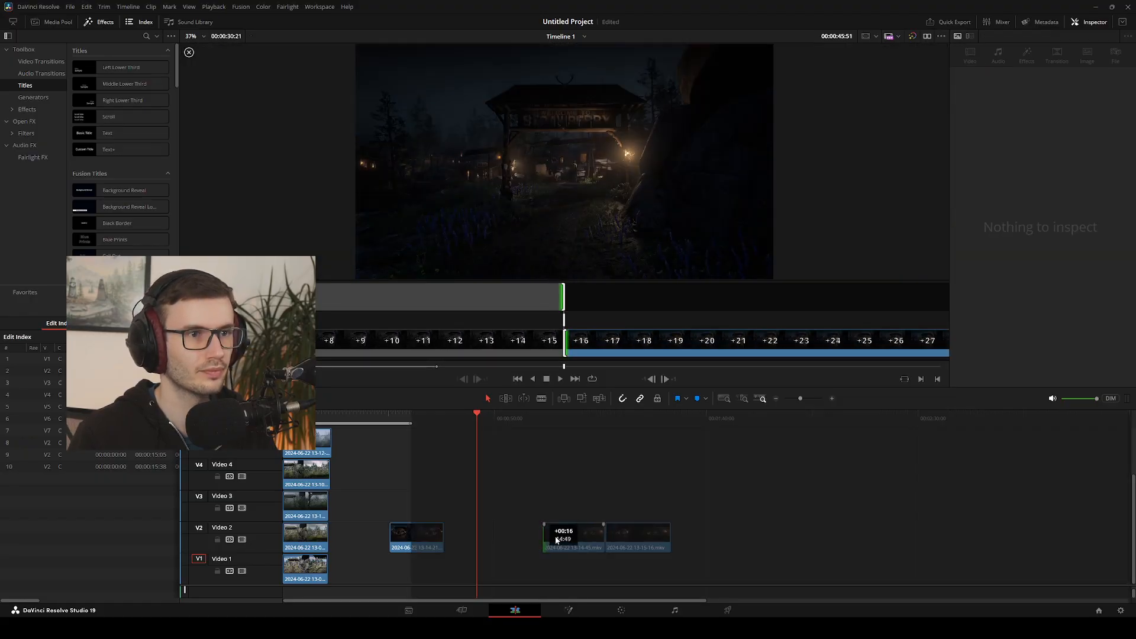
pyautogui.press('.')
pyautogui.press('.')
pyautogui.press('.')
pyautogui.press('.')
pyautogui.press('.')
pyautogui.press('.')
pyautogui.press('.')
pyautogui.press('.')
pyautogui.press('.')
pyautogui.press('.')
pyautogui.press('.')
pyautogui.press('.')
pyautogui.press('.')
pyautogui.press('.')
pyautogui.press('.')
pyautogui.press('.')
pyautogui.press('.')
pyautogui.press('.')
pyautogui.press('.')
pyautogui.press('.')
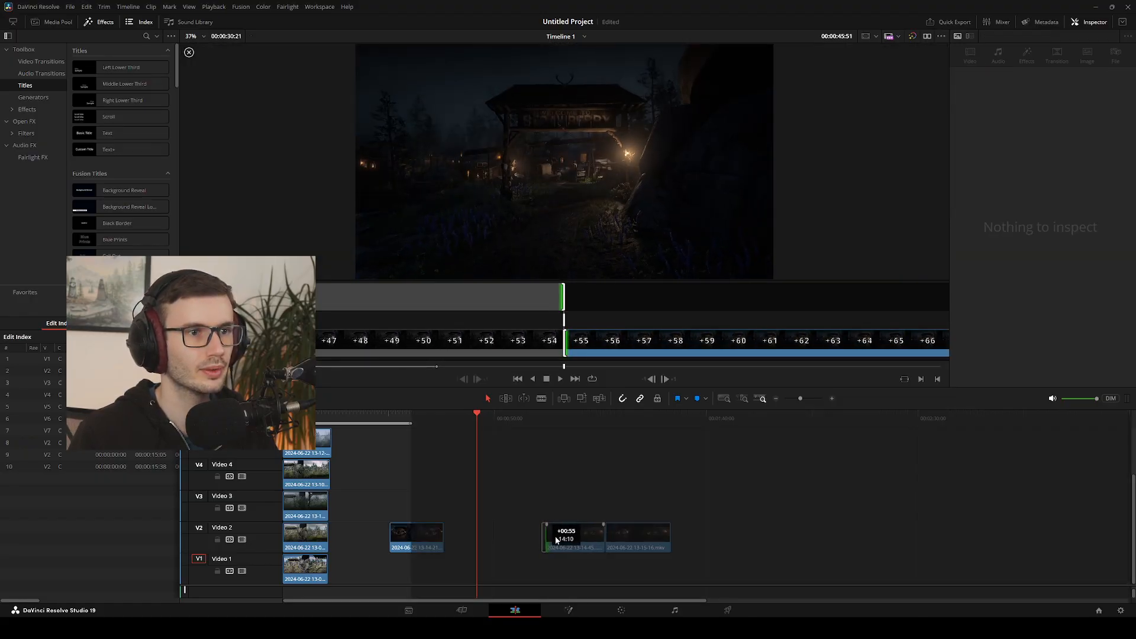
pyautogui.press('.')
pyautogui.press('.')
pyautogui.press('.')
pyautogui.press('.')
pyautogui.press('.')
pyautogui.press('.')
pyautogui.press('.')
pyautogui.press('.')
pyautogui.press('.')
pyautogui.click(556, 539)
pyautogui.press(',')
pyautogui.press(',')
pyautogui.press(',')
pyautogui.press(',')
pyautogui.press(',')
pyautogui.press(',')
pyautogui.press(',')
pyautogui.press(',')
pyautogui.press(',')
pyautogui.press(',')
pyautogui.press(',')
pyautogui.press(',')
pyautogui.press(',')
pyautogui.press(',')
pyautogui.press(',')
pyautogui.press(',')
pyautogui.press(',')
pyautogui.press(',')
pyautogui.press(',')
pyautogui.press(',')
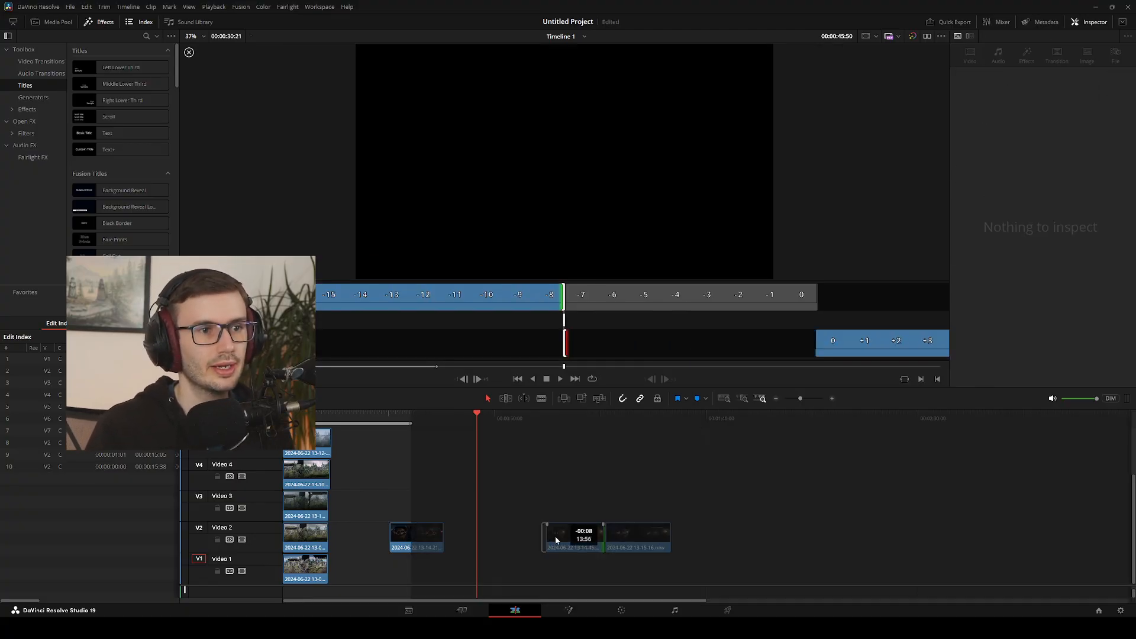
pyautogui.press(',')
pyautogui.press(',')
pyautogui.press(',')
pyautogui.press(',')
pyautogui.press(',')
pyautogui.press(',')
pyautogui.press(',')
pyautogui.press(',')
pyautogui.press(',')
pyautogui.press(',')
pyautogui.press(',')
pyautogui.press(',')
pyautogui.press(',')
pyautogui.press(',')
pyautogui.press(',')
pyautogui.press(',')
pyautogui.press(',')
pyautogui.press(',')
pyautogui.press(',')
pyautogui.press(',')
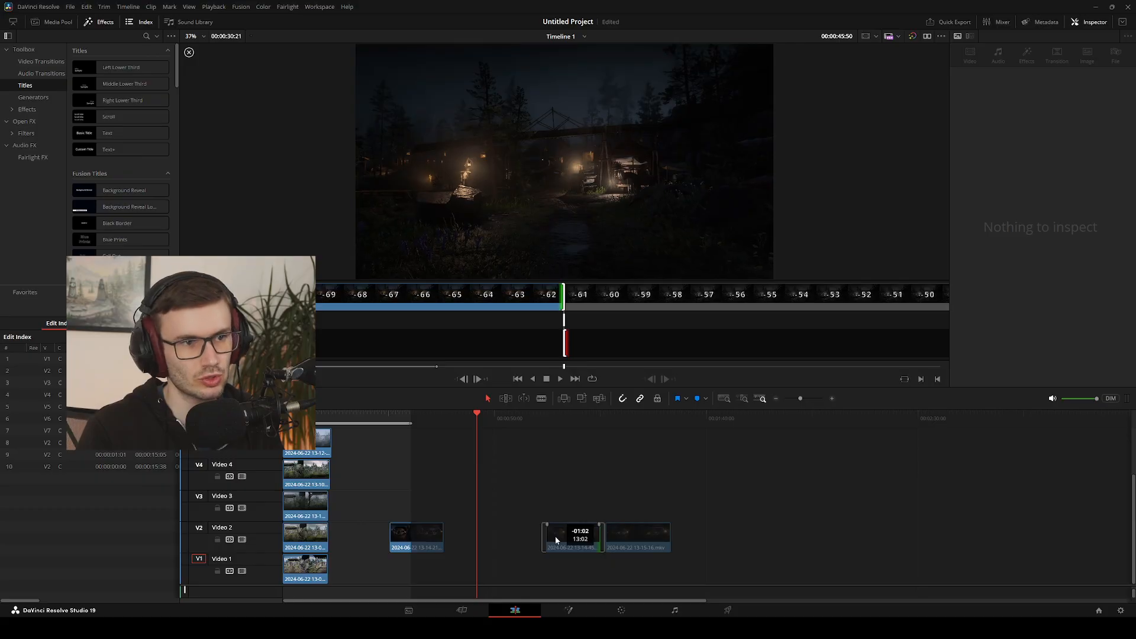
pyautogui.press(',')
pyautogui.press(',')
pyautogui.press(',')
pyautogui.press(',')
pyautogui.press(',')
pyautogui.press(',')
pyautogui.press(',')
pyautogui.press(',')
pyautogui.press(',')
pyautogui.press(',')
pyautogui.press(',')
pyautogui.press(',')
pyautogui.press(',')
pyautogui.press(',')
pyautogui.press(',')
pyautogui.press(',')
pyautogui.press(',')
pyautogui.press(',')
pyautogui.press(',')
pyautogui.press(',')
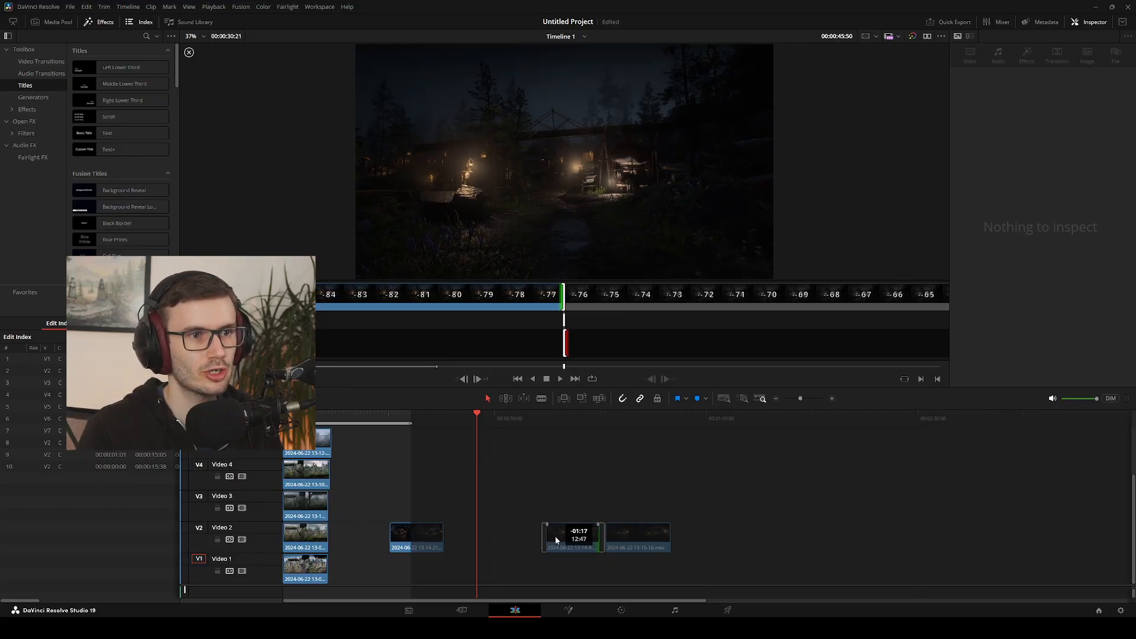
pyautogui.press('.')
pyautogui.press('.')
pyautogui.press('.')
pyautogui.press('.')
pyautogui.press('.')
pyautogui.press('.')
pyautogui.press('.')
pyautogui.press('.')
pyautogui.press('.')
pyautogui.press('.')
pyautogui.press('.')
pyautogui.press('.')
pyautogui.press('.')
pyautogui.press('.')
pyautogui.press('.')
pyautogui.press('.')
pyautogui.press('.')
pyautogui.press('.')
pyautogui.press('.')
pyautogui.press('.')
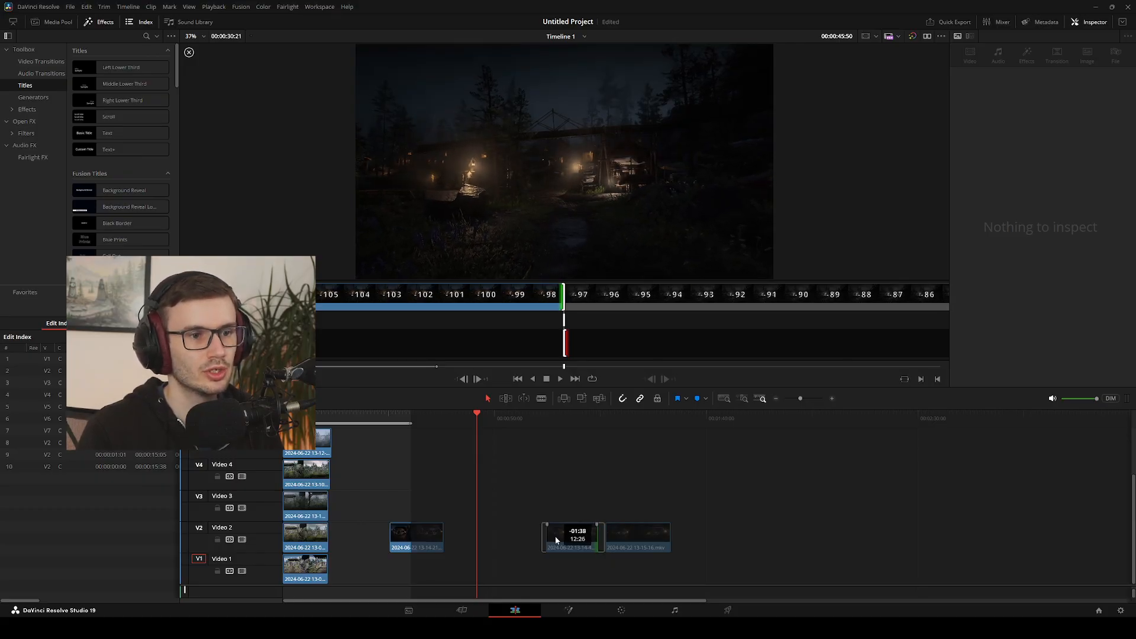
pyautogui.press('.')
pyautogui.press('.')
pyautogui.press('.')
pyautogui.press('.')
pyautogui.press('.')
pyautogui.press('.')
pyautogui.press('.')
pyautogui.press('.')
pyautogui.press('.')
pyautogui.press('.')
pyautogui.press('.')
pyautogui.press('.')
pyautogui.press('.')
pyautogui.press('.')
pyautogui.press('.')
pyautogui.press('.')
pyautogui.press('.')
pyautogui.press('.')
pyautogui.press('.')
pyautogui.press('.')
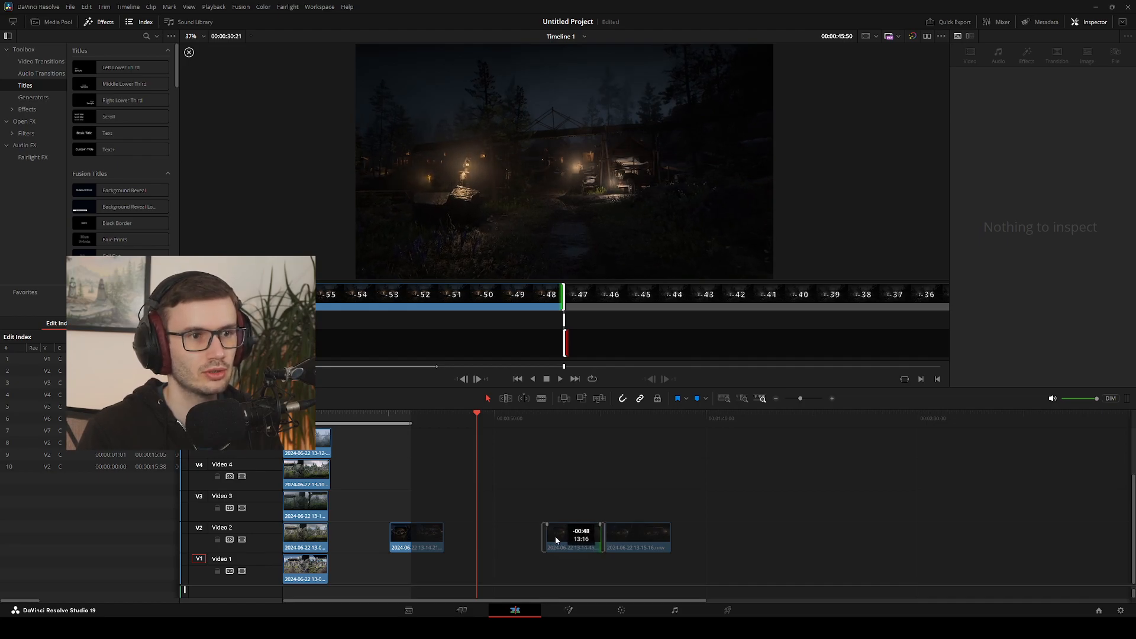
pyautogui.click(555, 540)
pyautogui.moveTo(555, 541); pyautogui.dragTo(414, 509)
pyautogui.moveTo(478, 417); pyautogui.dragTo(578, 419)
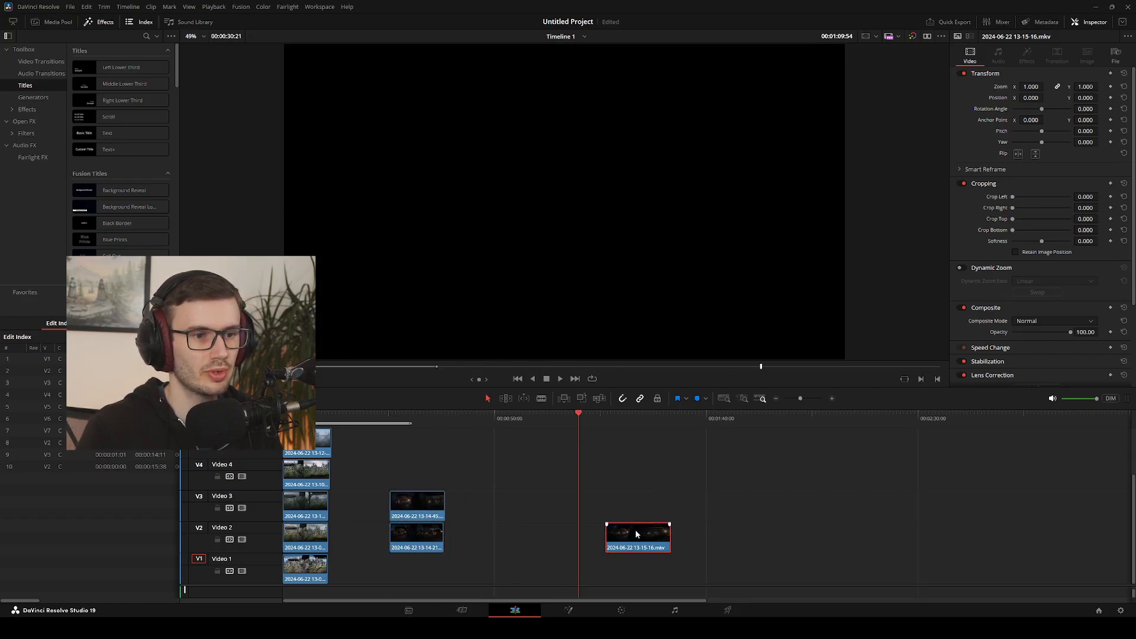
pyautogui.moveTo(635, 523); pyautogui.dragTo(632, 522)
# Try to move 13-14-45 and 13-14-21 together from Video 3 and Video 2 onto the stack at the timeline start
pyautogui.moveTo(362, 481); pyautogui.dragTo(456, 551)
pyautogui.moveTo(414, 515); pyautogui.dragTo(319, 455)
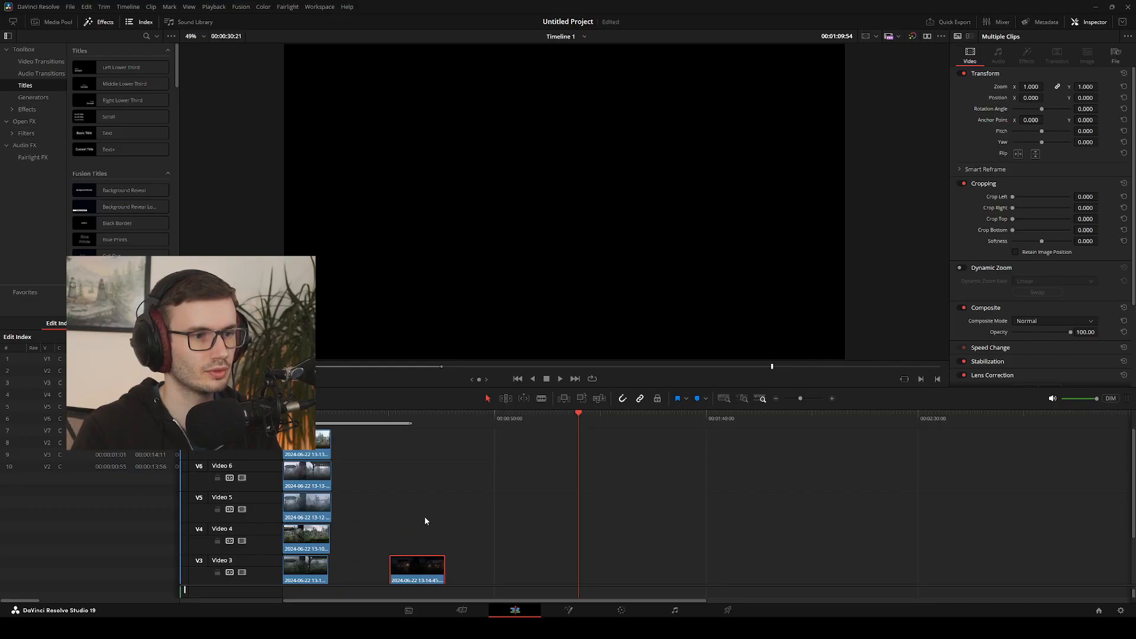
pyautogui.scroll(-2, 424, 520)
pyautogui.click(383, 500)
pyautogui.moveTo(383, 499); pyautogui.dragTo(393, 484)
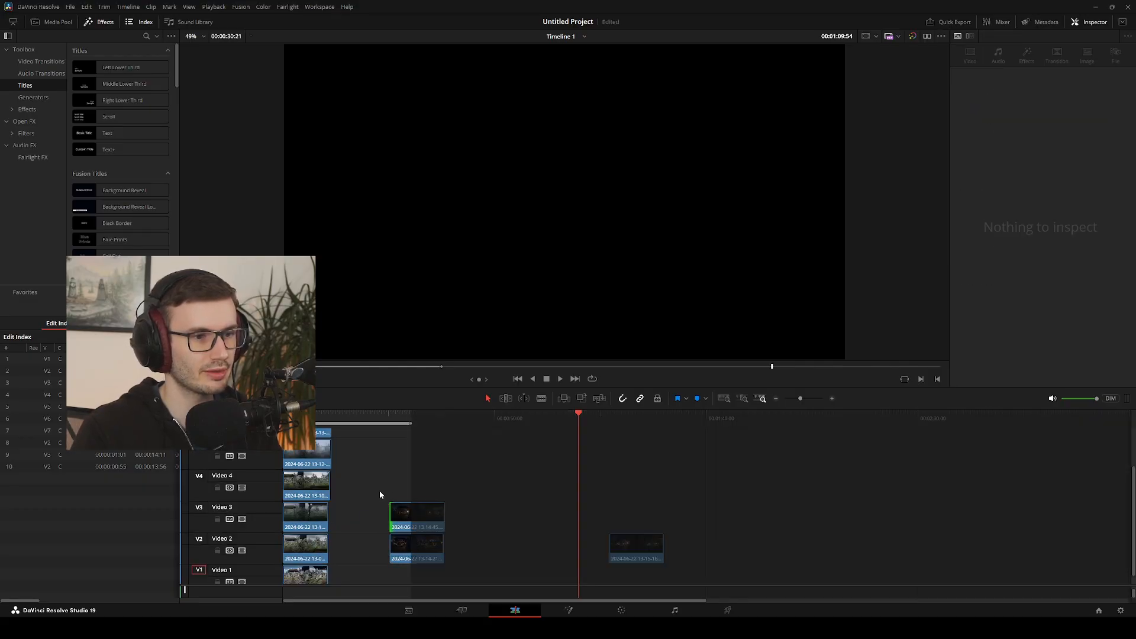
pyautogui.moveTo(417, 521); pyautogui.dragTo(336, 430)
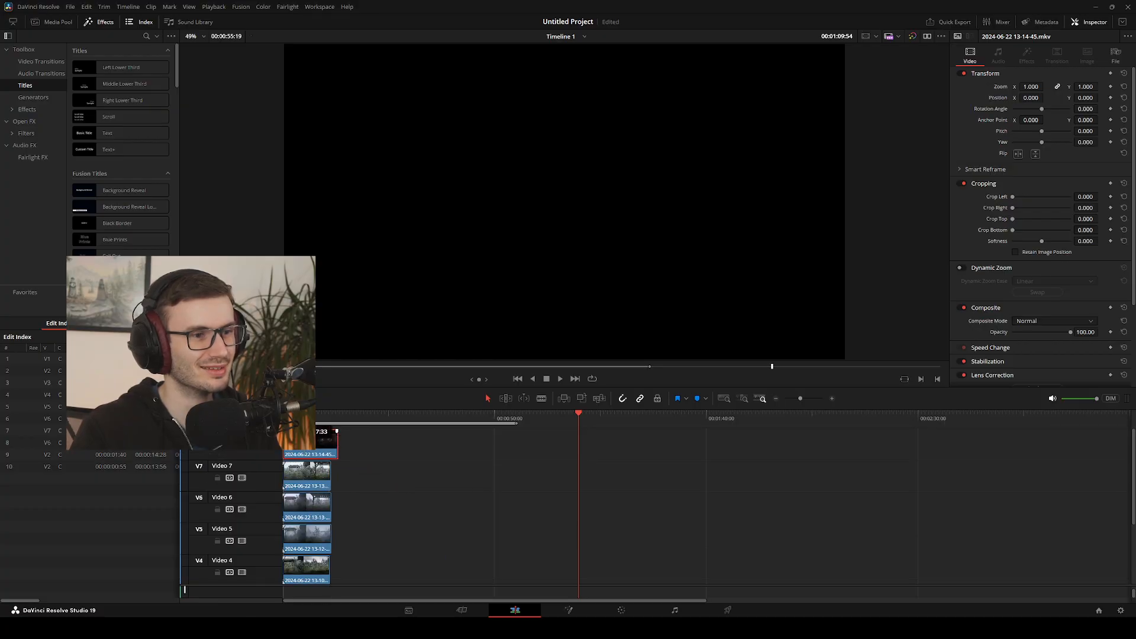
pyautogui.scroll(-2, 421, 484)
pyautogui.moveTo(421, 536); pyautogui.dragTo(320, 436)
pyautogui.scroll(-3, 426, 477)
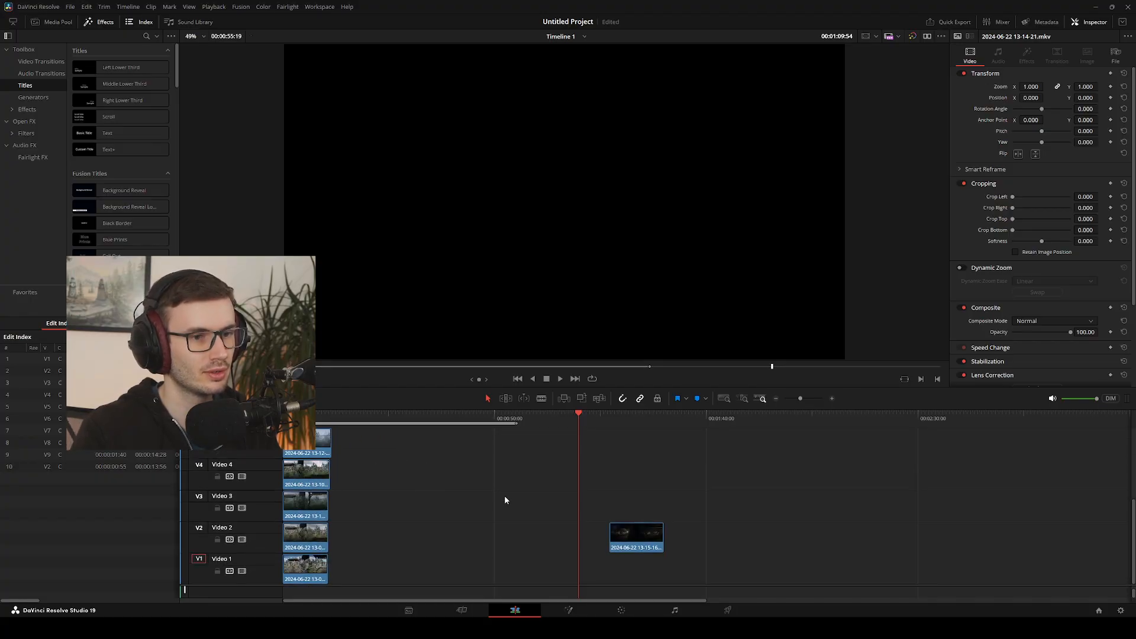
pyautogui.moveTo(625, 528); pyautogui.dragTo(355, 465)
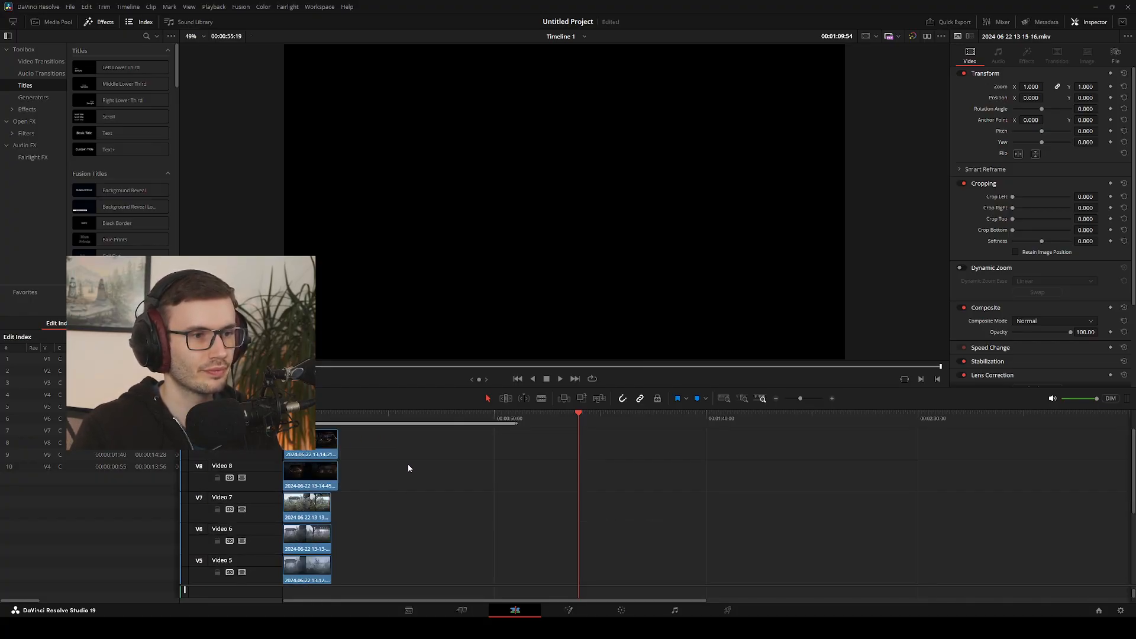
pyautogui.scroll(2, 378, 494)
pyautogui.scroll(-1, 368, 504)
pyautogui.moveTo(367, 514); pyautogui.dragTo(318, 430)
pyautogui.scroll(2, 368, 462)
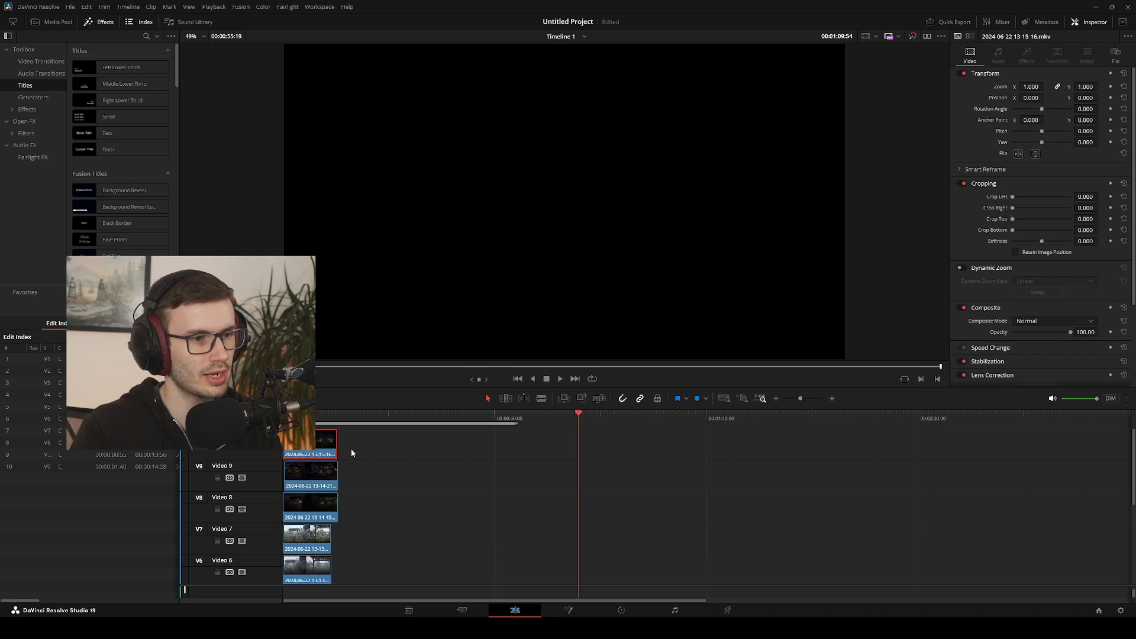
pyautogui.click(358, 465)
pyautogui.moveTo(578, 420); pyautogui.dragTo(285, 417)
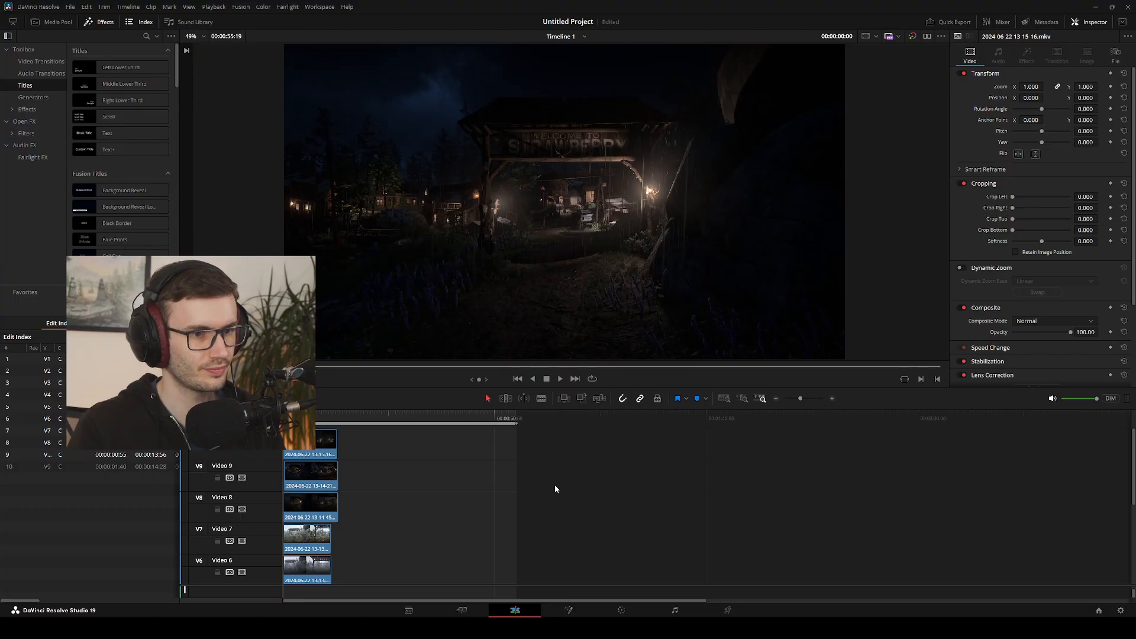
pyautogui.click(462, 610)
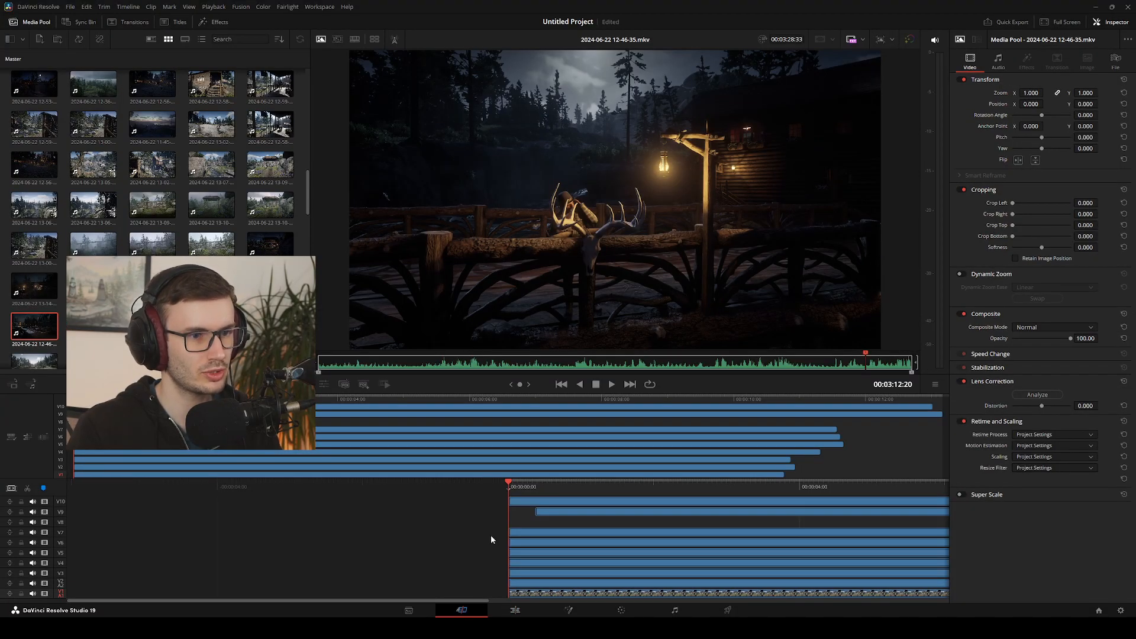
pyautogui.click(515, 610)
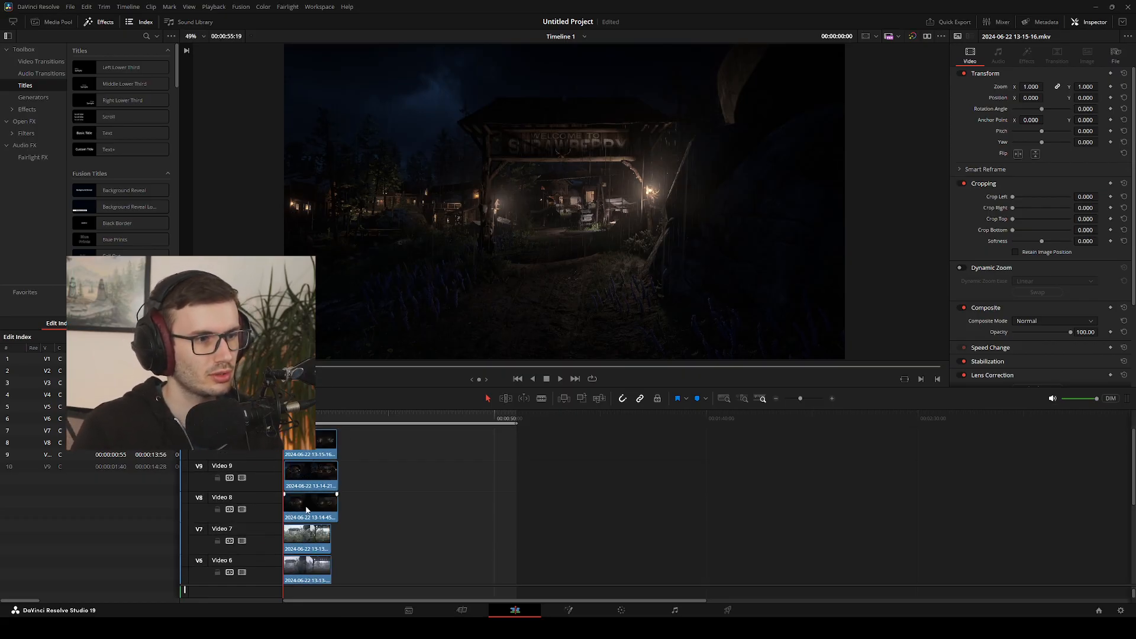
pyautogui.scroll(-5, 263, 532)
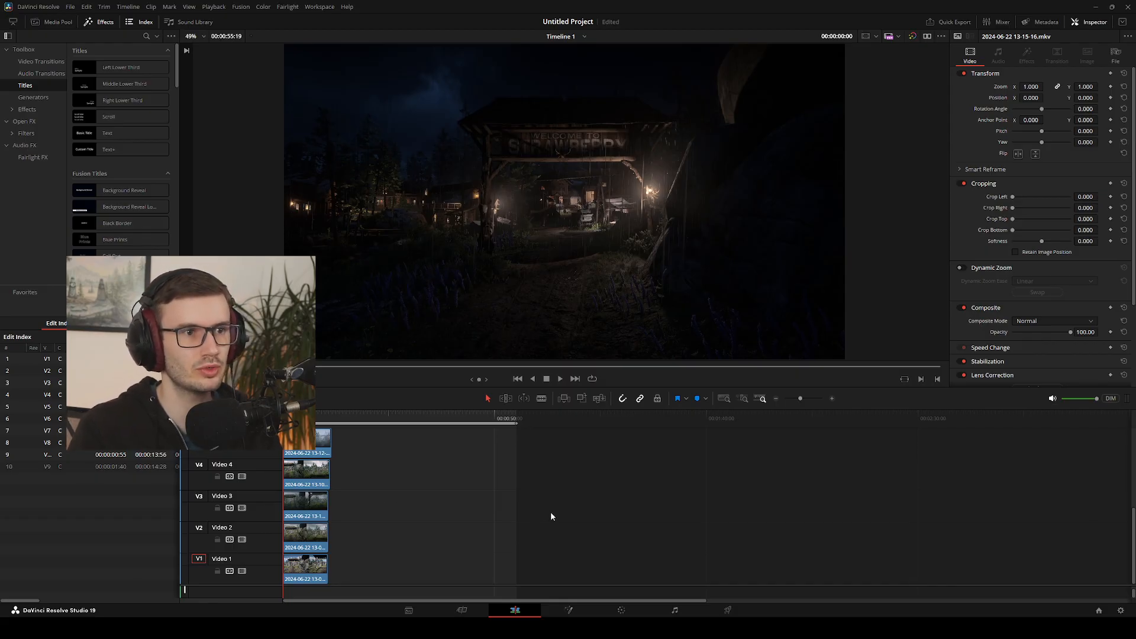
pyautogui.click(577, 611)
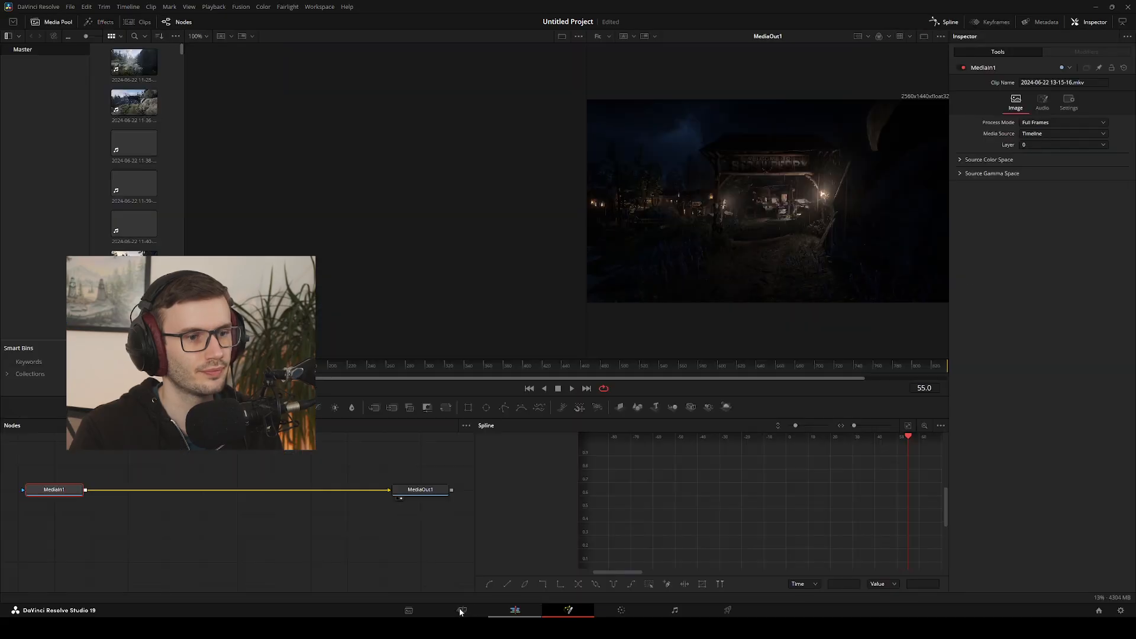
pyautogui.click(460, 610)
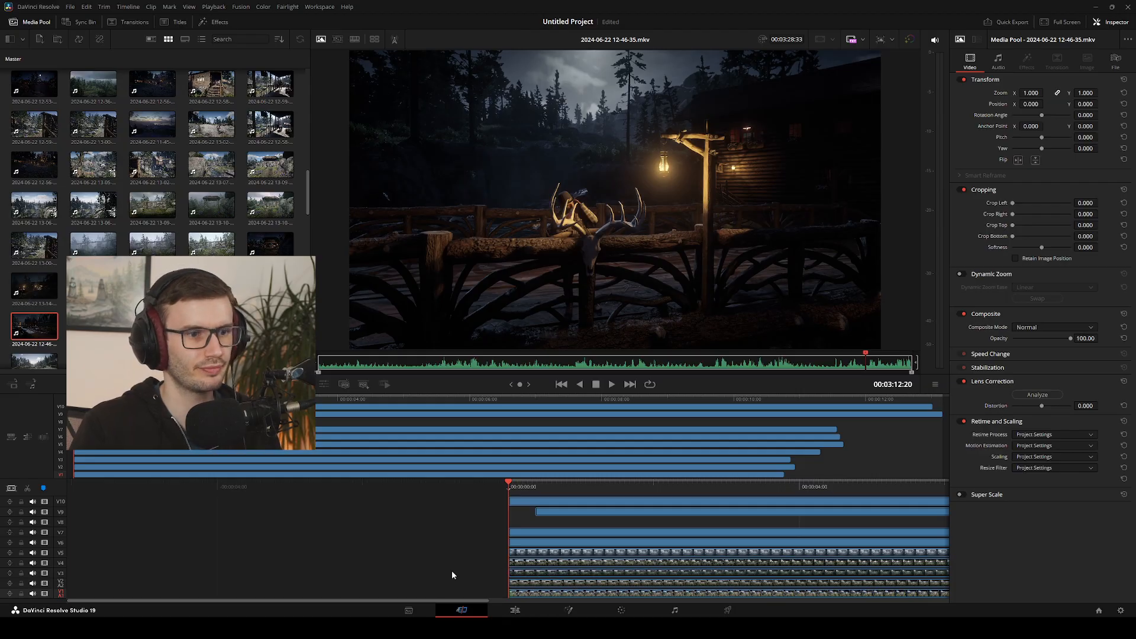
pyautogui.click(515, 610)
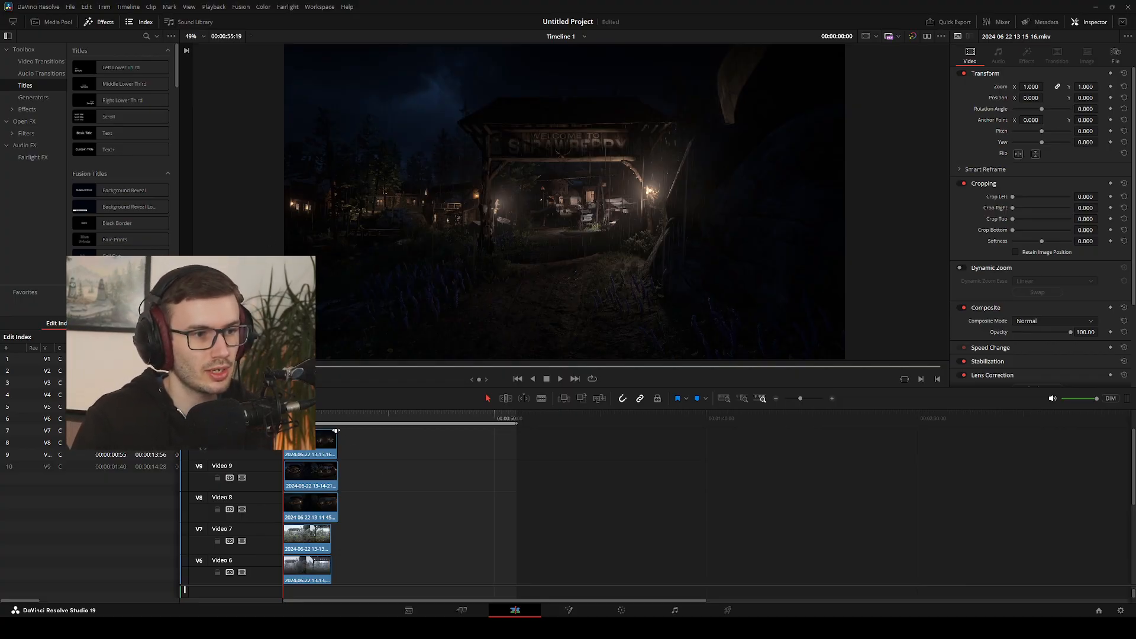
pyautogui.moveTo(336, 432)
pyautogui.mouseDown()
pyautogui.moveTo(322, 434)
pyautogui.moveTo(338, 436)
pyautogui.mouseUp()
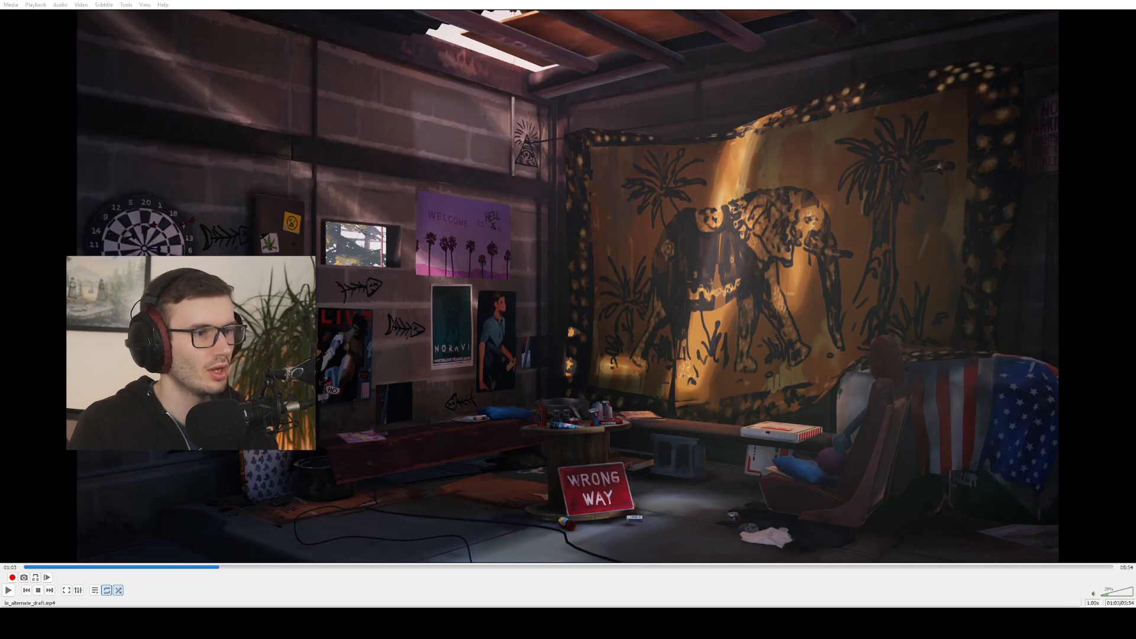
# Switch to VLC and watch the draft video full screen up to the bedroom shot with the flag, returning to the windowed view
pyautogui.press('f')
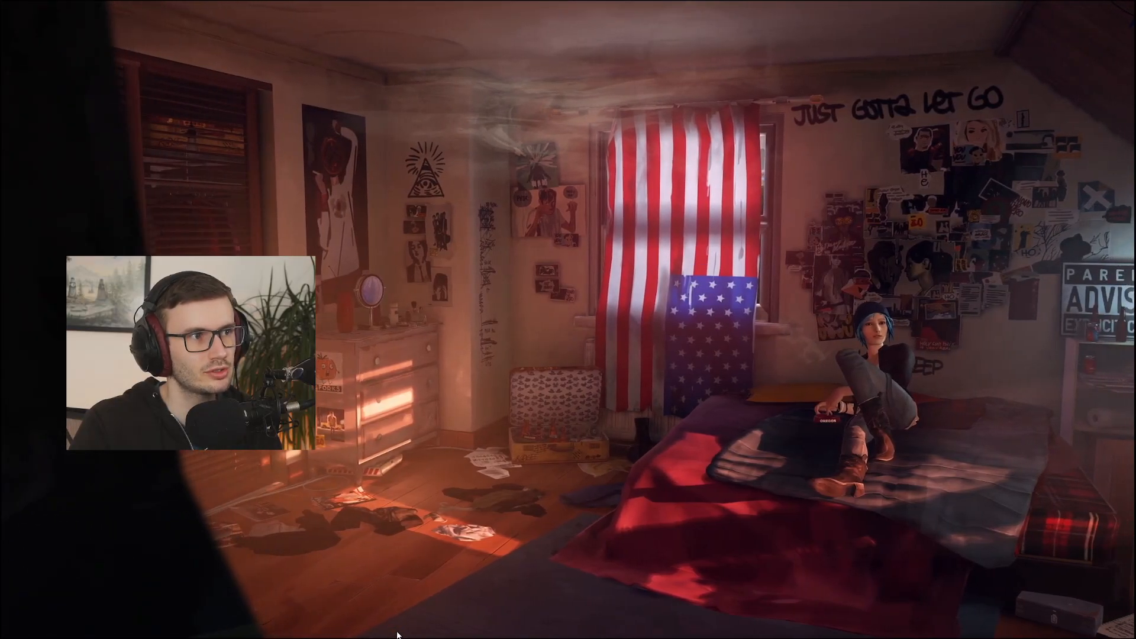
pyautogui.click(481, 620)
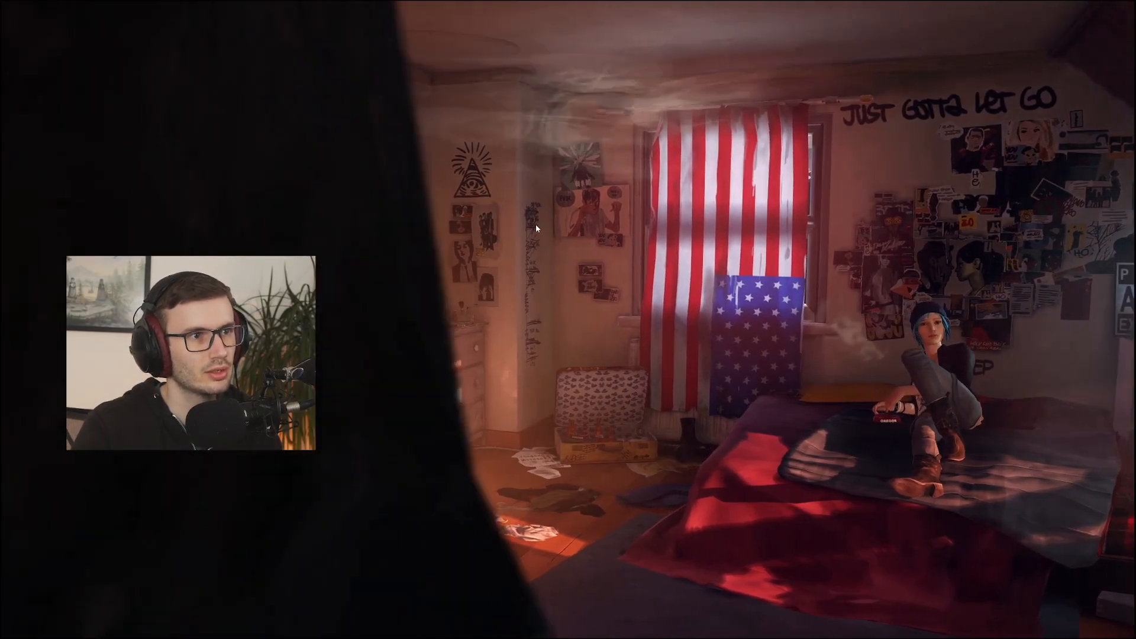
pyautogui.doubleClick(496, 182)
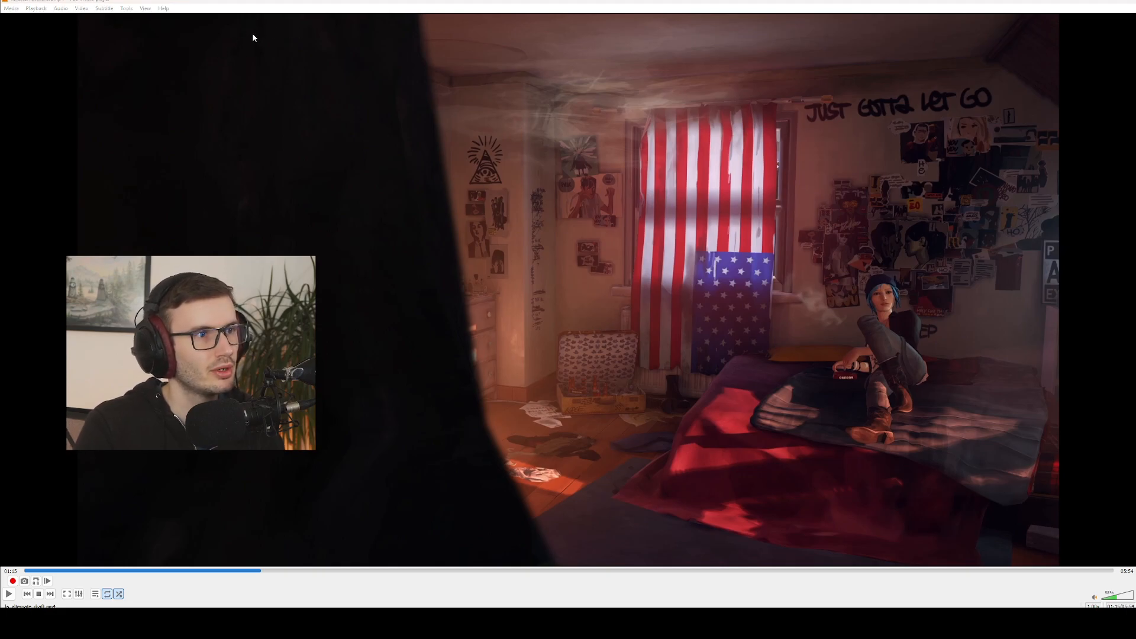
# Magnify the bedroom shot with interactive zoom, go to about 01:17 and pan to the girl on the bed, filling the screen
pyautogui.click(232, 40)
pyautogui.moveTo(175, 54); pyautogui.dragTo(187, 50)
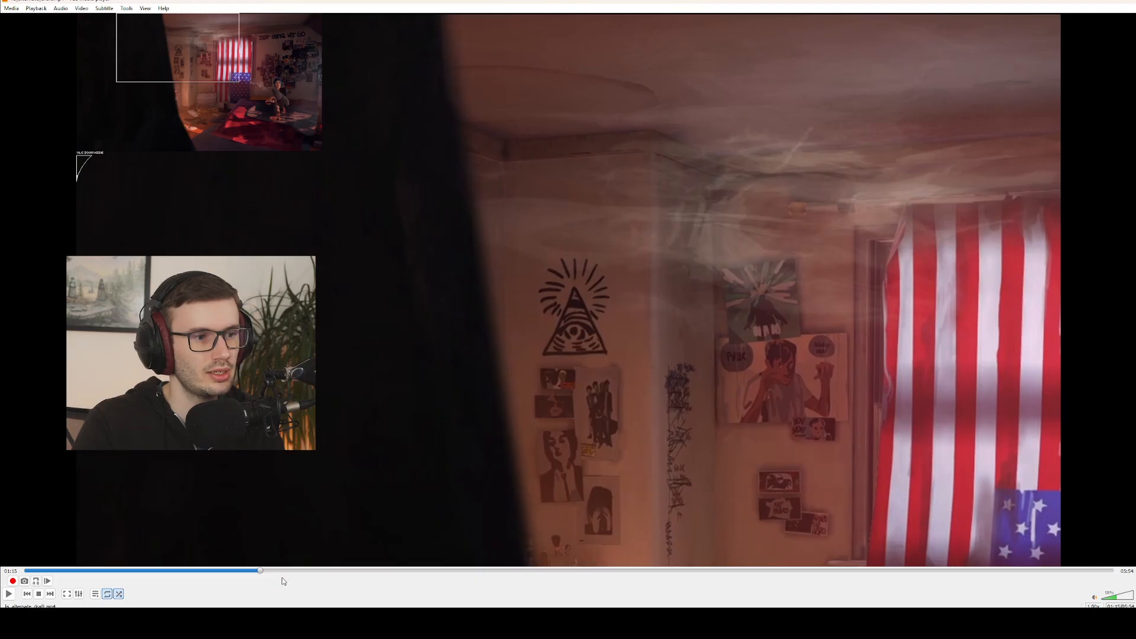
pyautogui.moveTo(258, 572); pyautogui.dragTo(262, 571)
pyautogui.moveTo(305, 102); pyautogui.dragTo(240, 81)
pyautogui.doubleClick(407, 231)
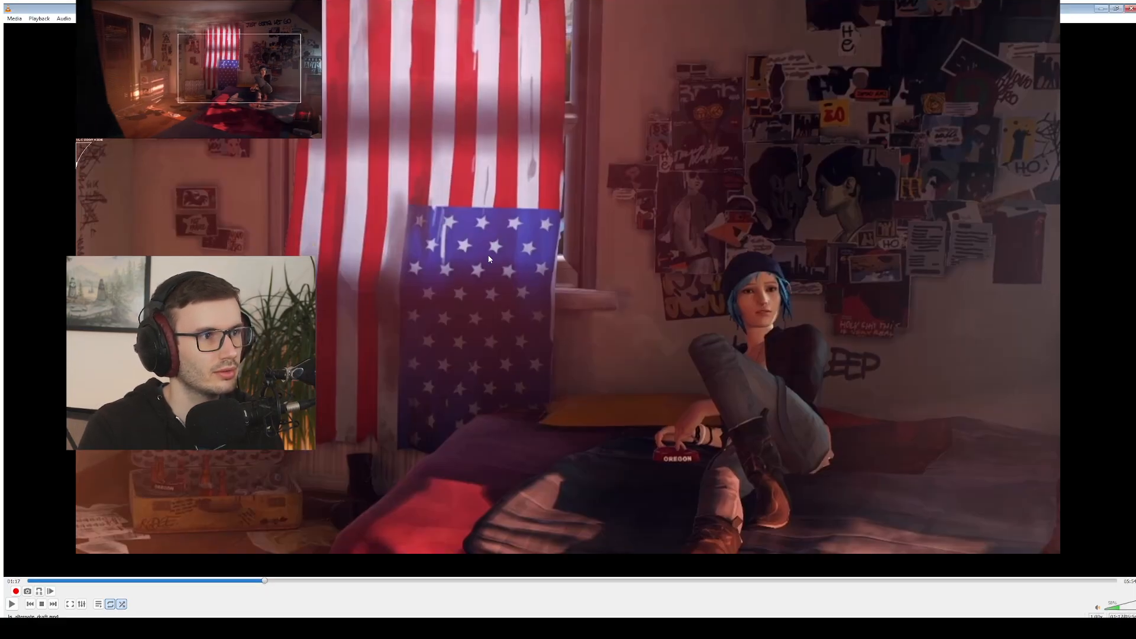
# Increase the interactive zoom and move the magnified region along the picture's upper edge to the border of the dark foreground
pyautogui.moveTo(10, 168); pyautogui.dragTo(14, 167)
pyautogui.moveTo(280, 156); pyautogui.dragTo(10, 5)
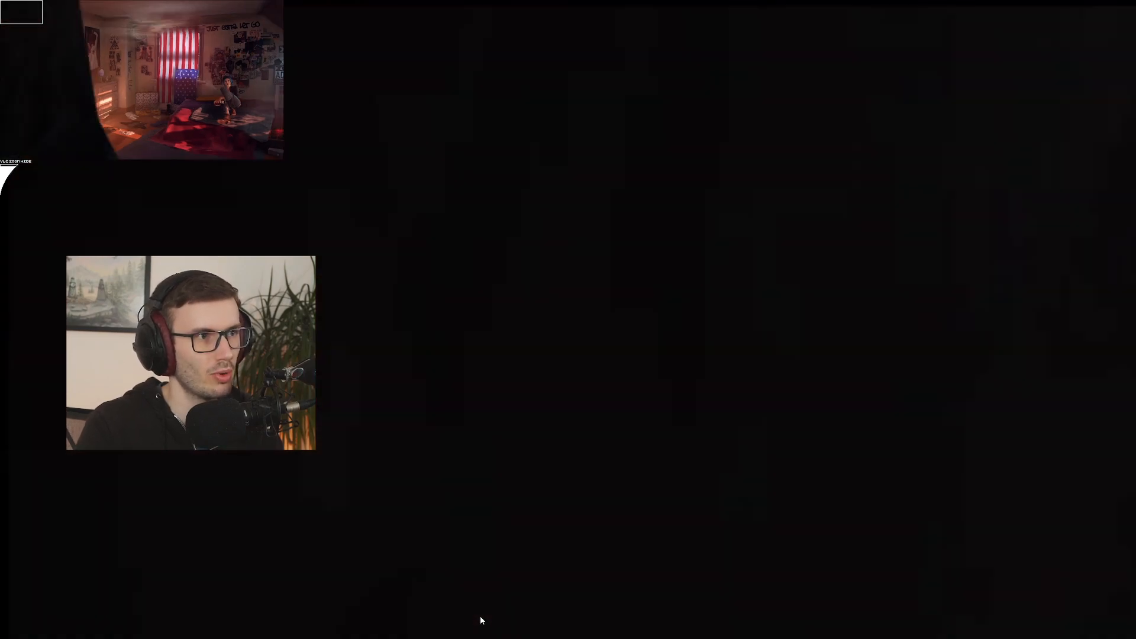
pyautogui.moveTo(20, 6); pyautogui.dragTo(81, 16)
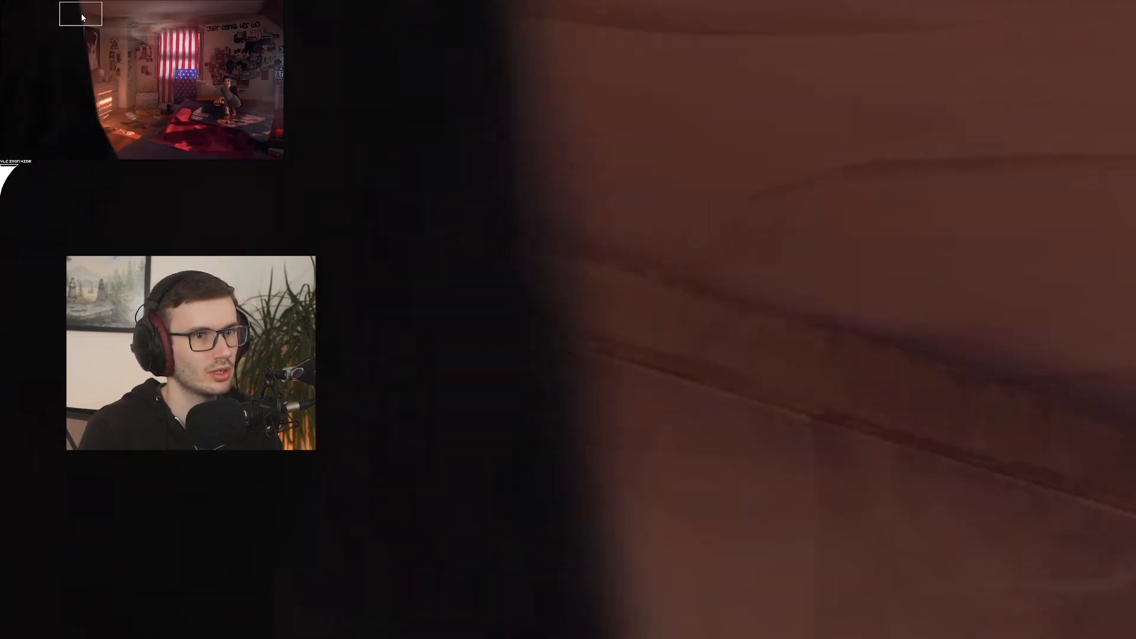
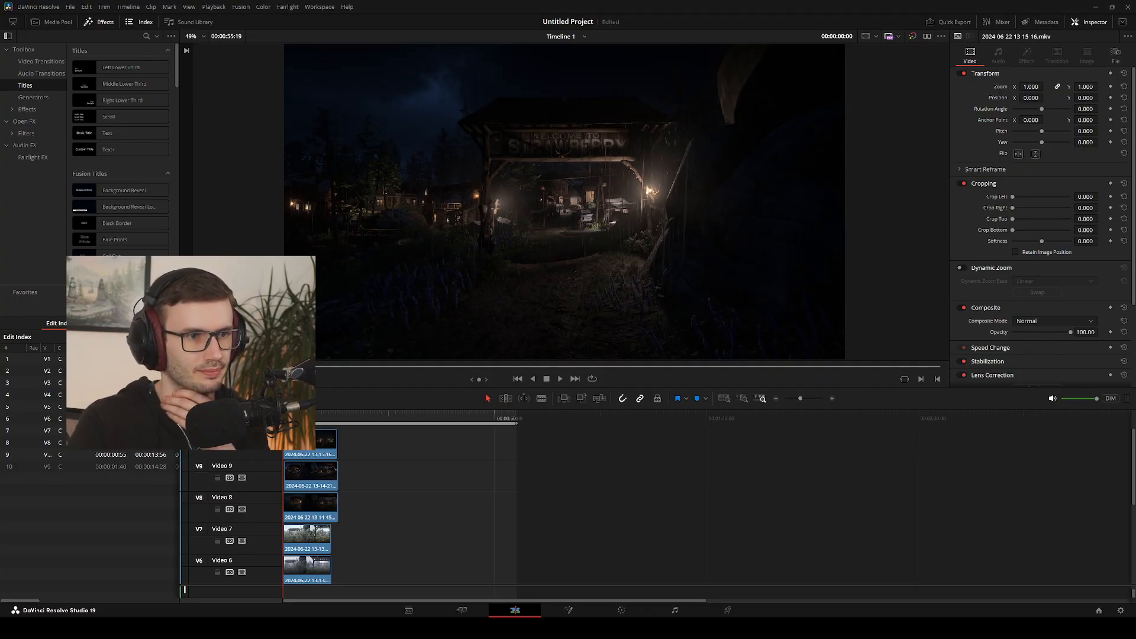
pyautogui.press('space')
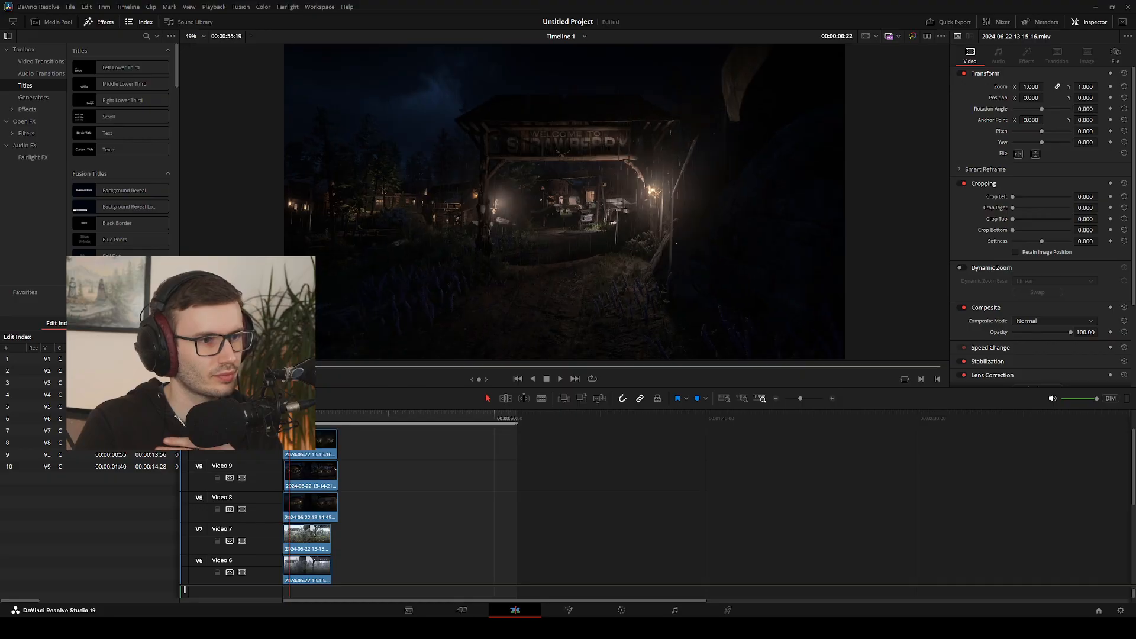
pyautogui.moveTo(291, 418); pyautogui.dragTo(284, 417)
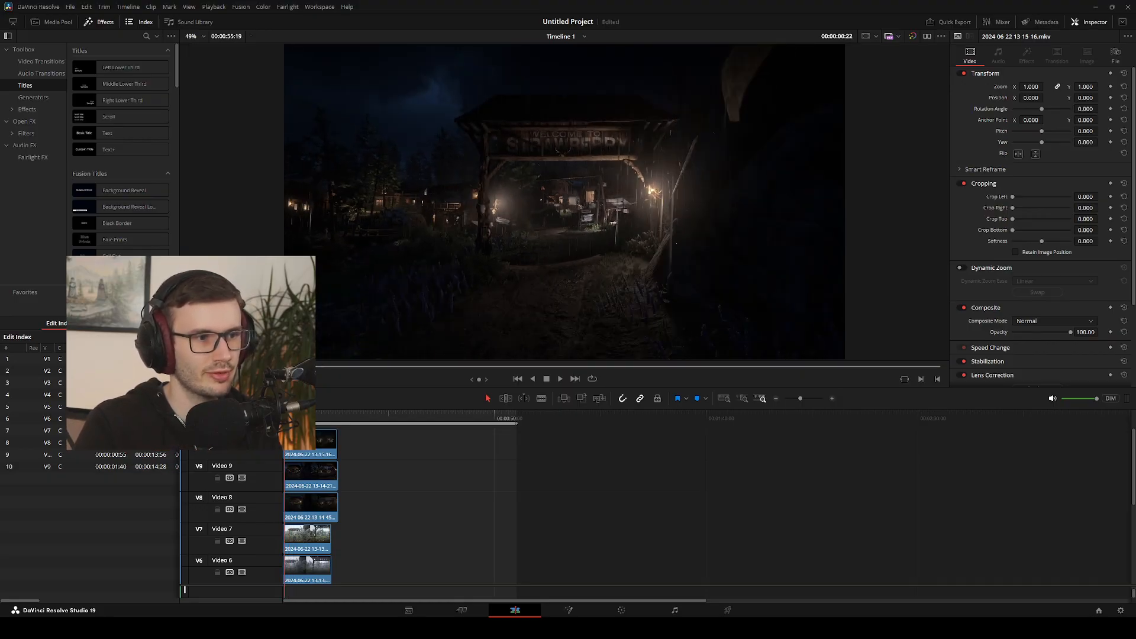
pyautogui.press('space')
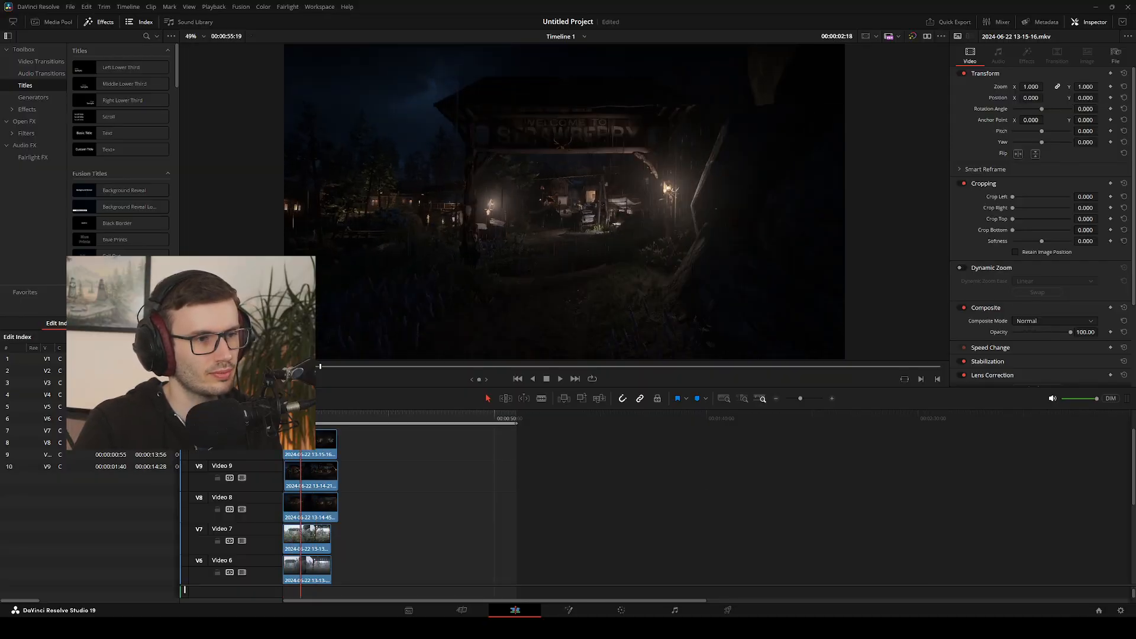
pyautogui.press('space')
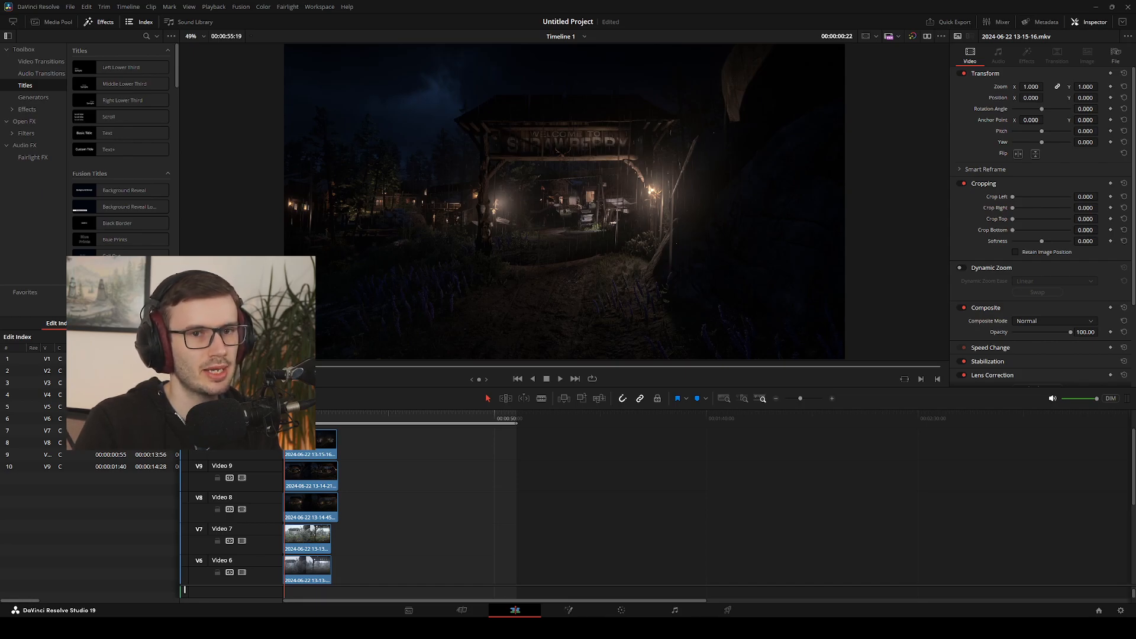
pyautogui.press('space')
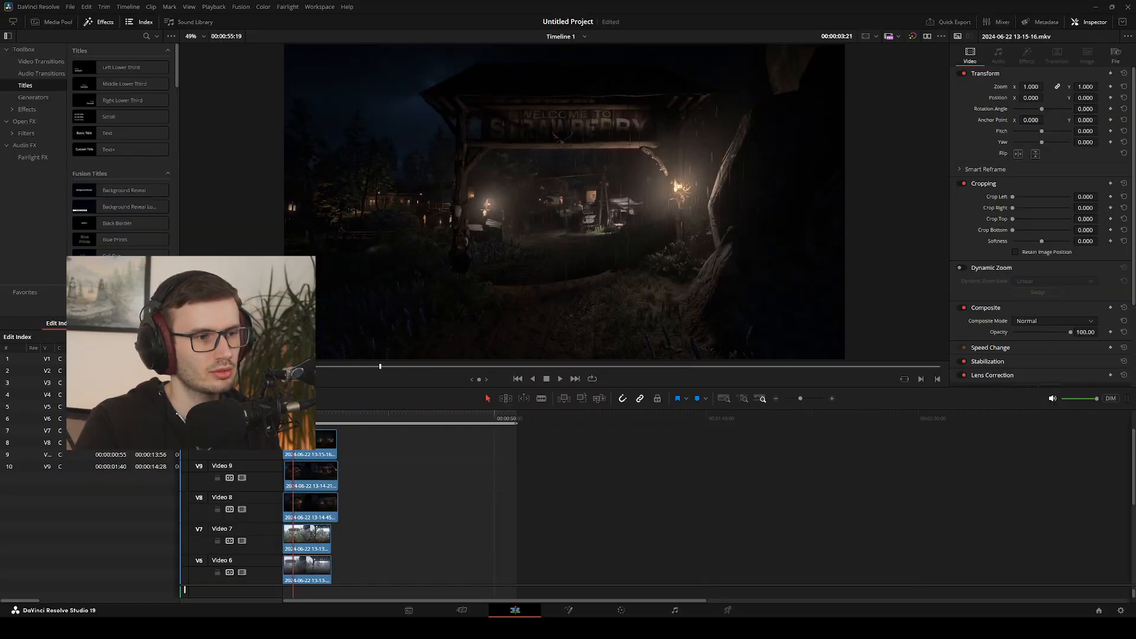
pyautogui.press('space')
pyautogui.press('space')
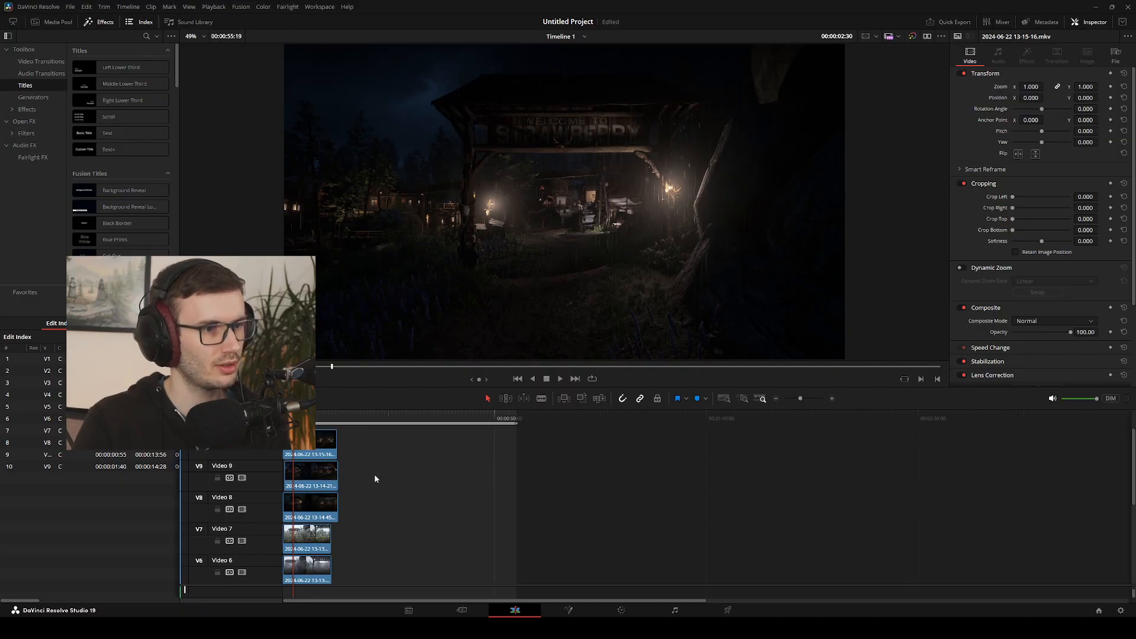
pyautogui.scroll(-5, 375, 478)
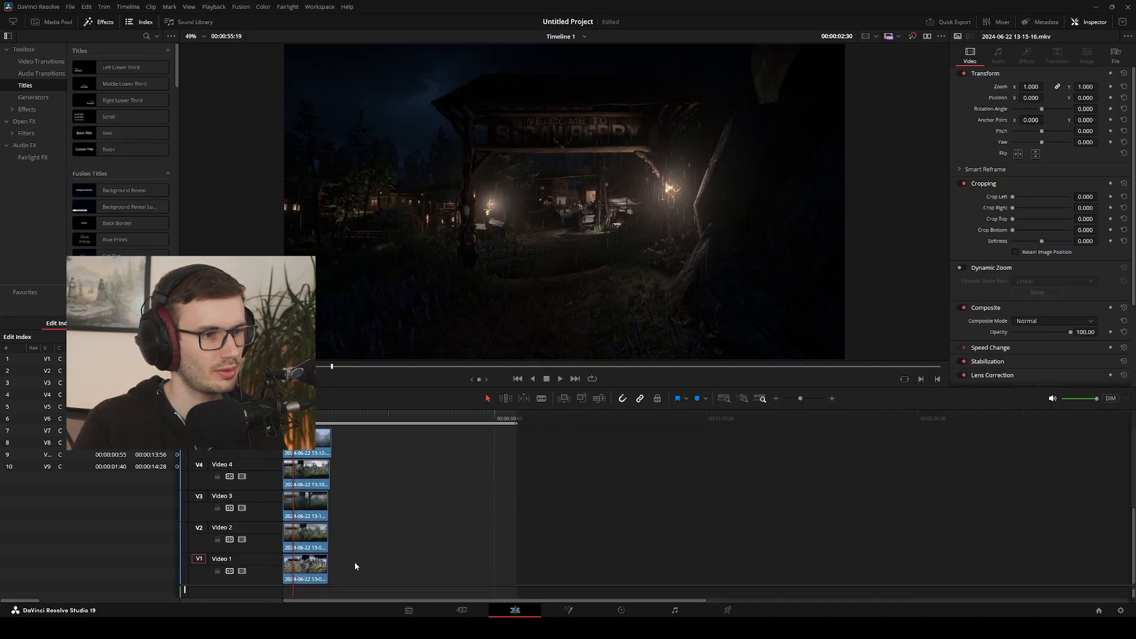
pyautogui.moveTo(349, 575); pyautogui.dragTo(265, 412)
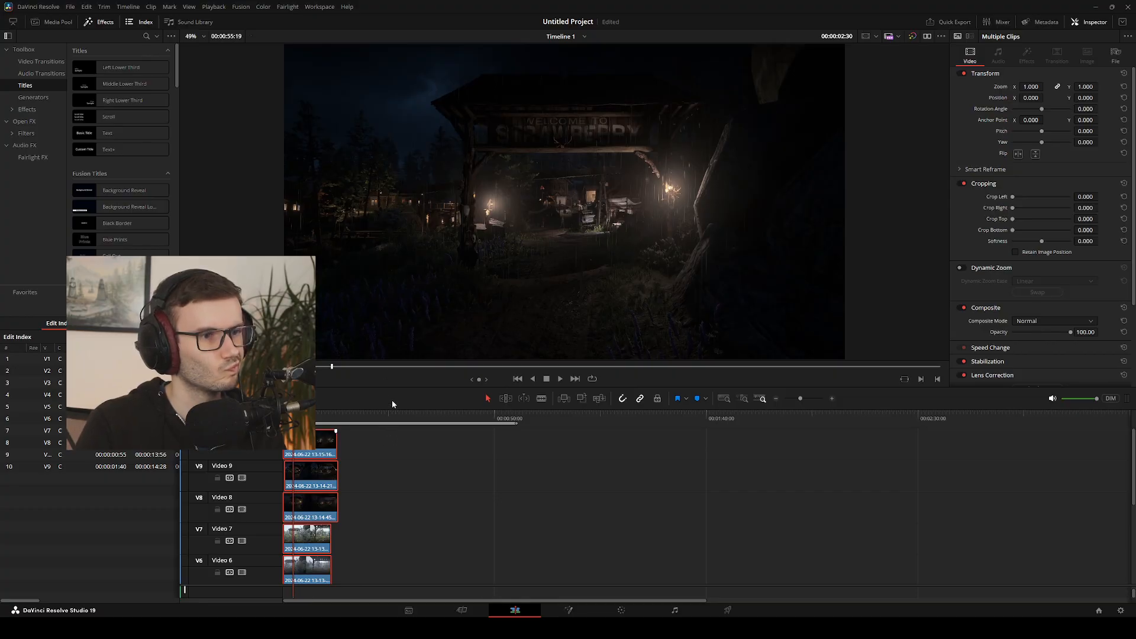
pyautogui.click(423, 491)
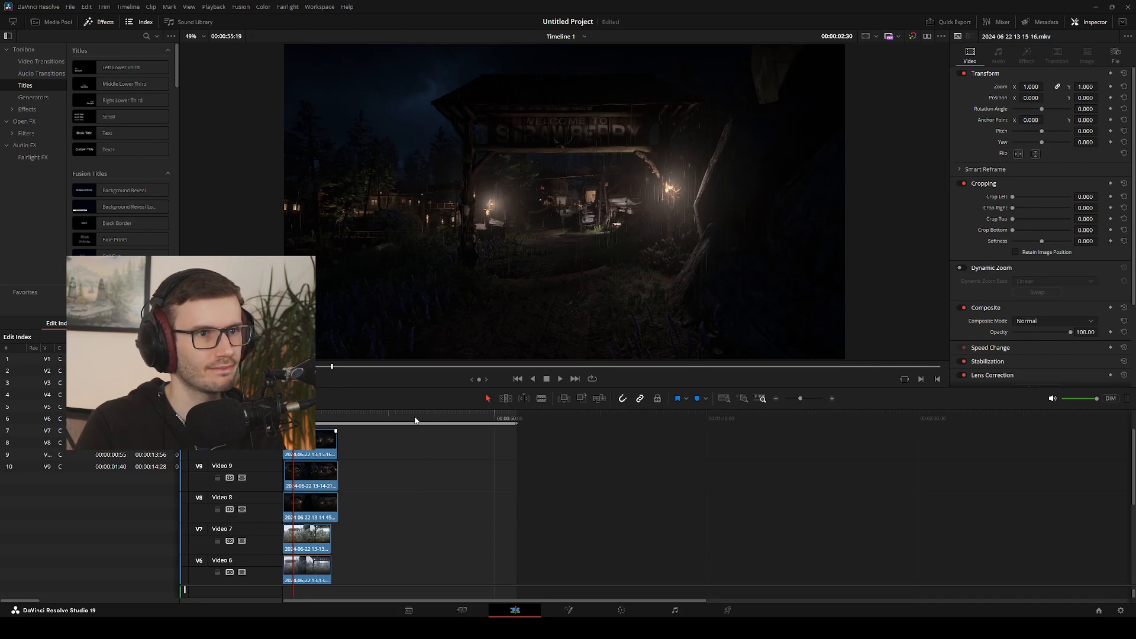
# Return the playhead to the timeline start and play the first second of the night shot
pyautogui.moveTo(293, 418); pyautogui.dragTo(285, 418)
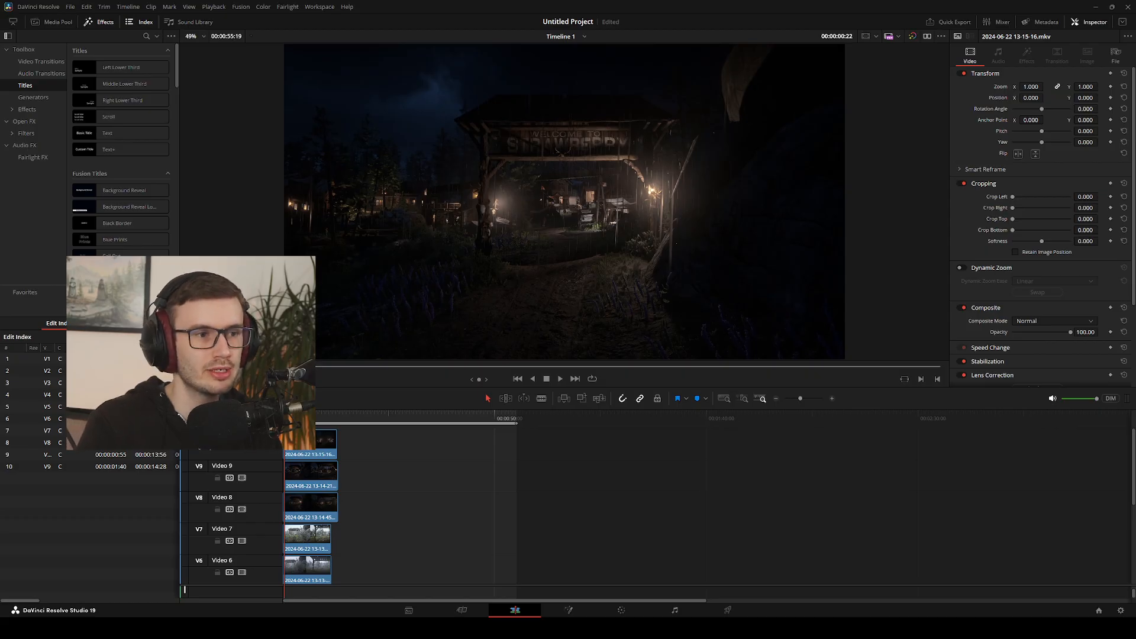
pyautogui.press('Home')
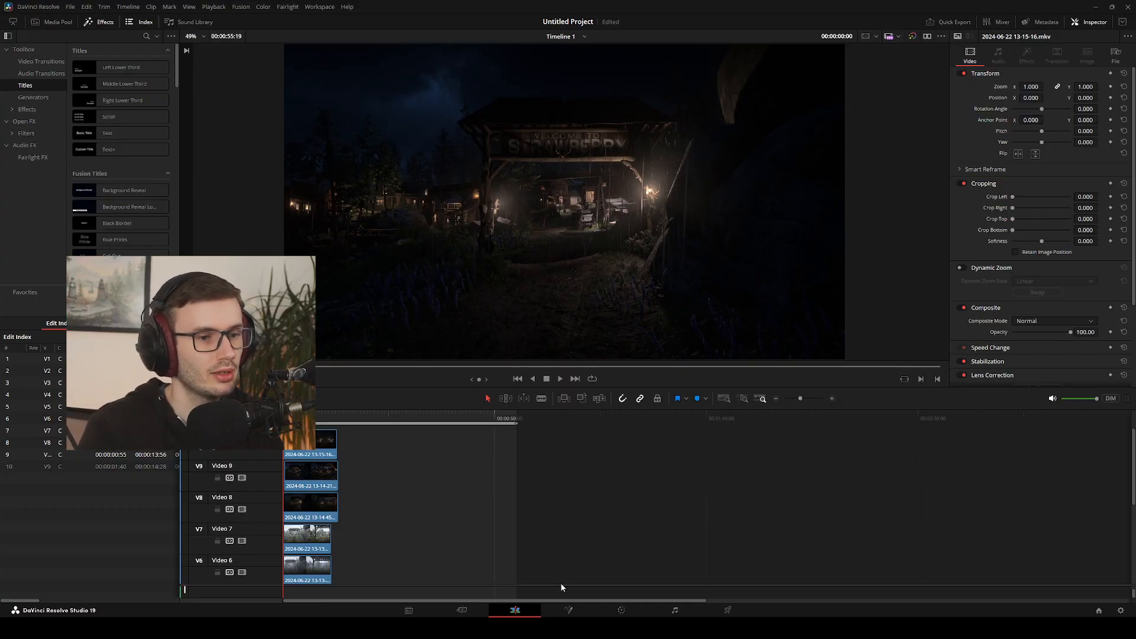
pyautogui.moveTo(285, 411)
pyautogui.mouseDown()
pyautogui.moveTo(333, 407)
pyautogui.moveTo(284, 415)
pyautogui.mouseUp()
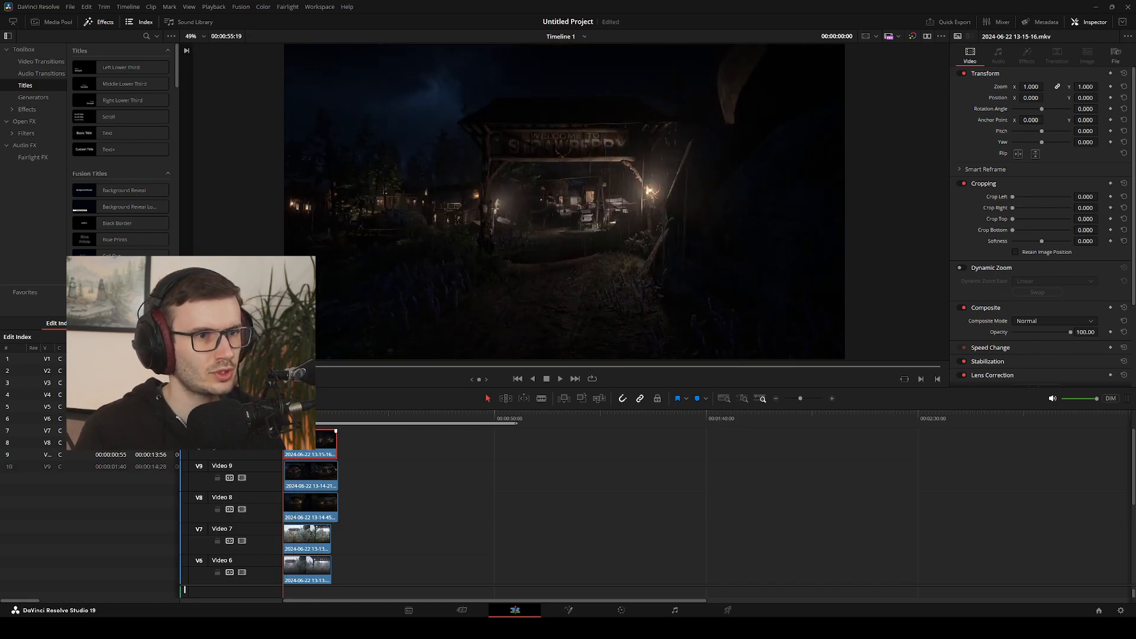
pyautogui.press('space')
pyautogui.press('space')
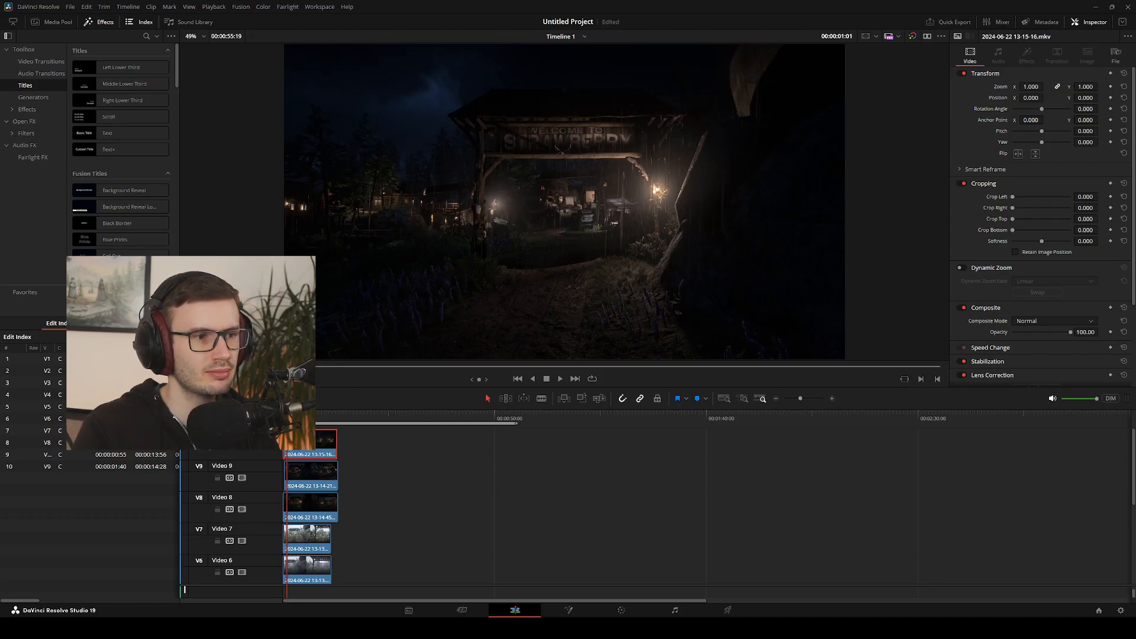
# Play the stacked shots from near the timeline start and place the playhead exactly at 00:00:02:00
pyautogui.click(285, 415)
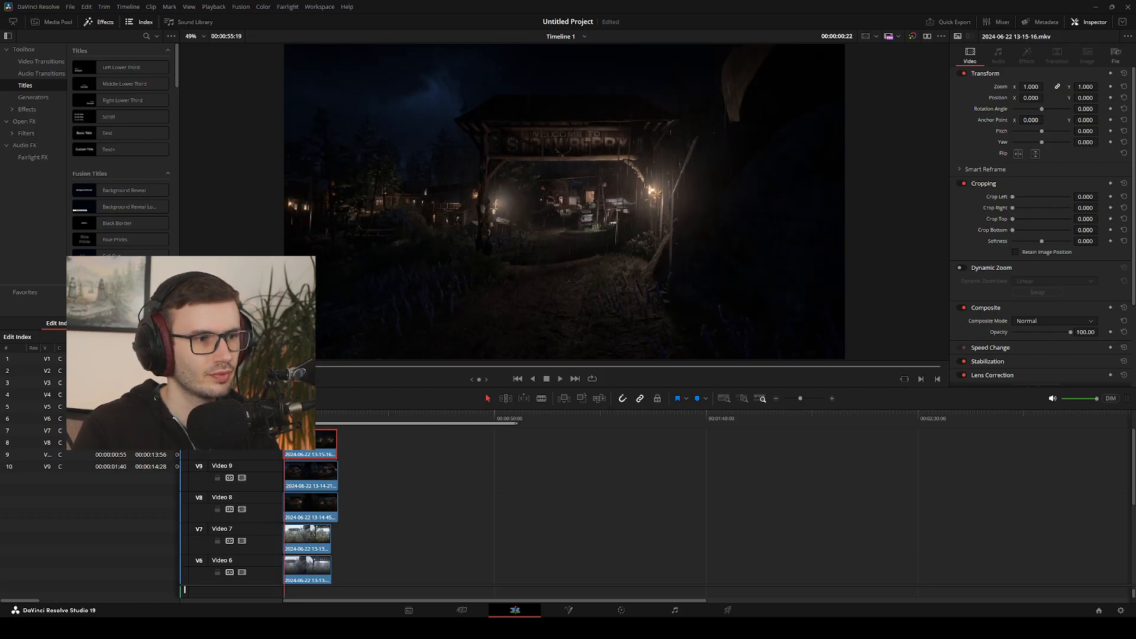
pyautogui.press('space')
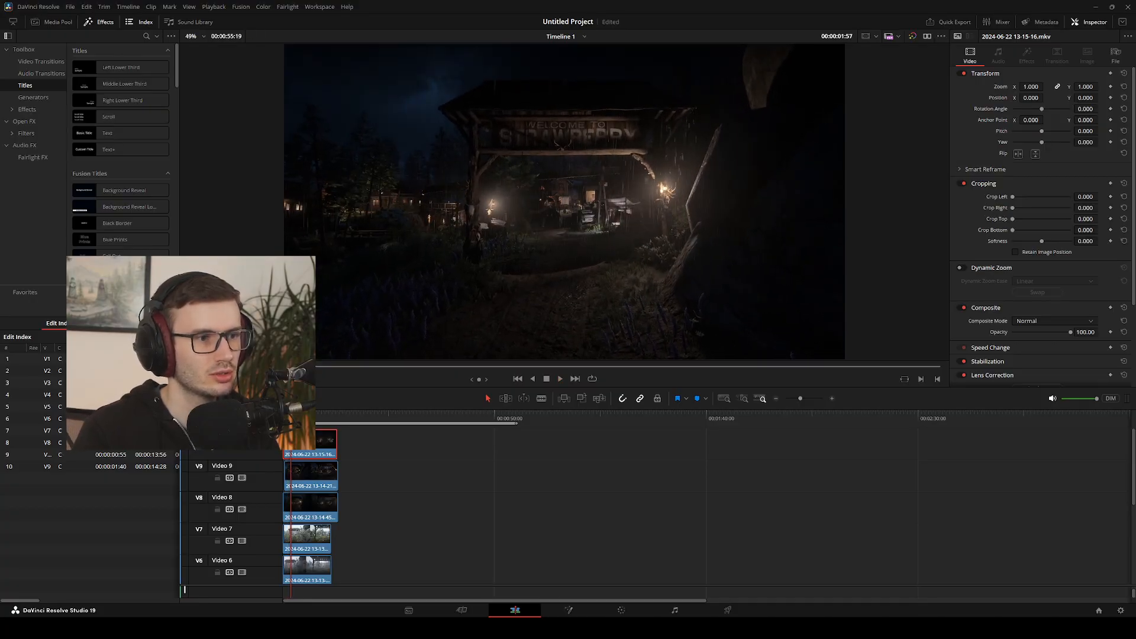
pyautogui.press('space')
pyautogui.press('Left')
pyautogui.press('Left')
pyautogui.press('Left')
pyautogui.press('Left')
pyautogui.press('Left')
pyautogui.press('Left')
pyautogui.press('Left')
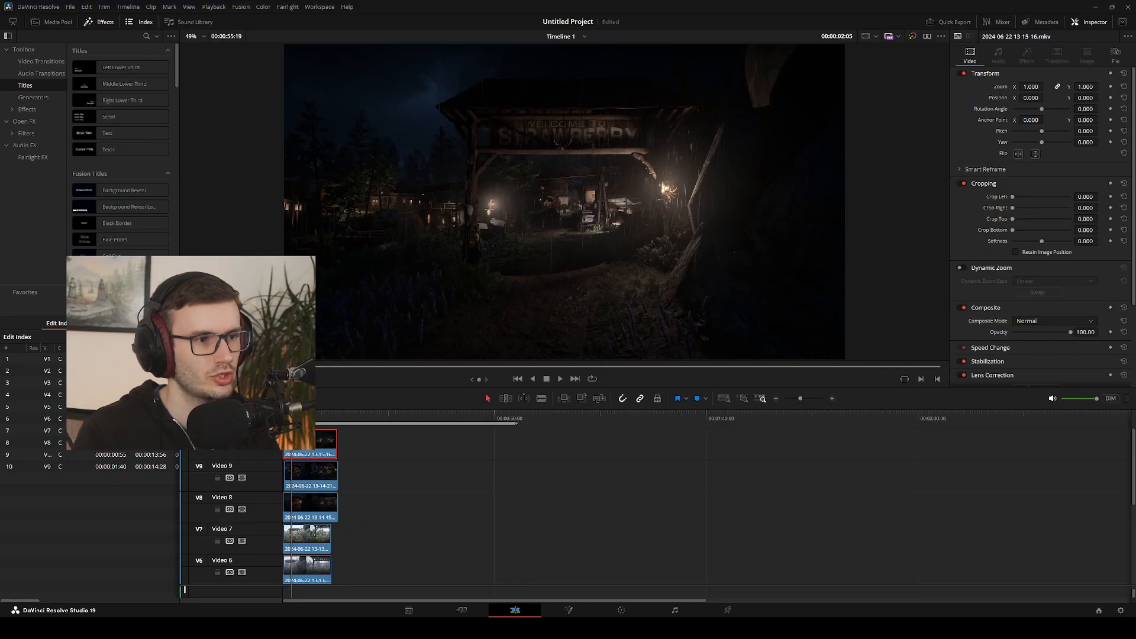
pyautogui.press('Left')
pyautogui.press('Left')
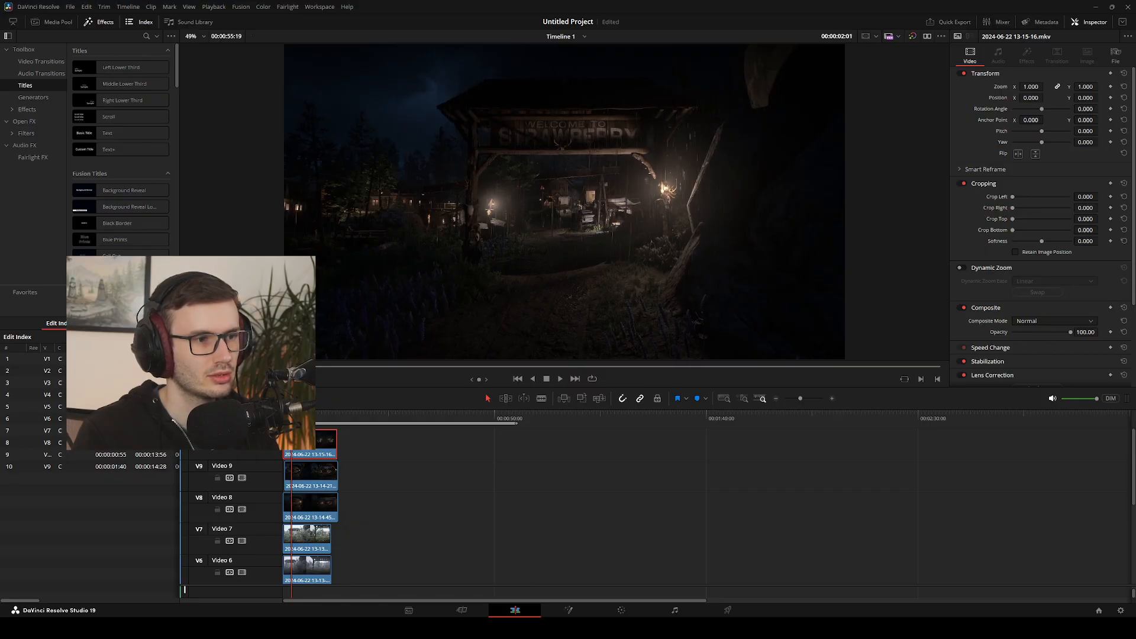
pyautogui.press('Right')
pyautogui.press('Right')
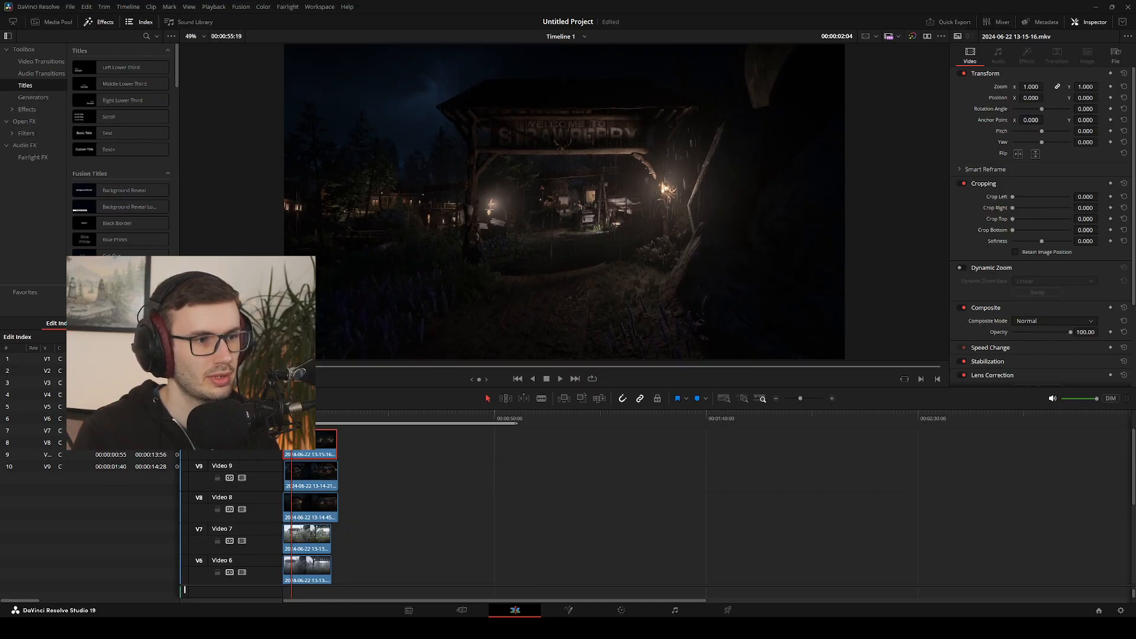
pyautogui.press('Left')
pyautogui.press('Left')
pyautogui.press('Left')
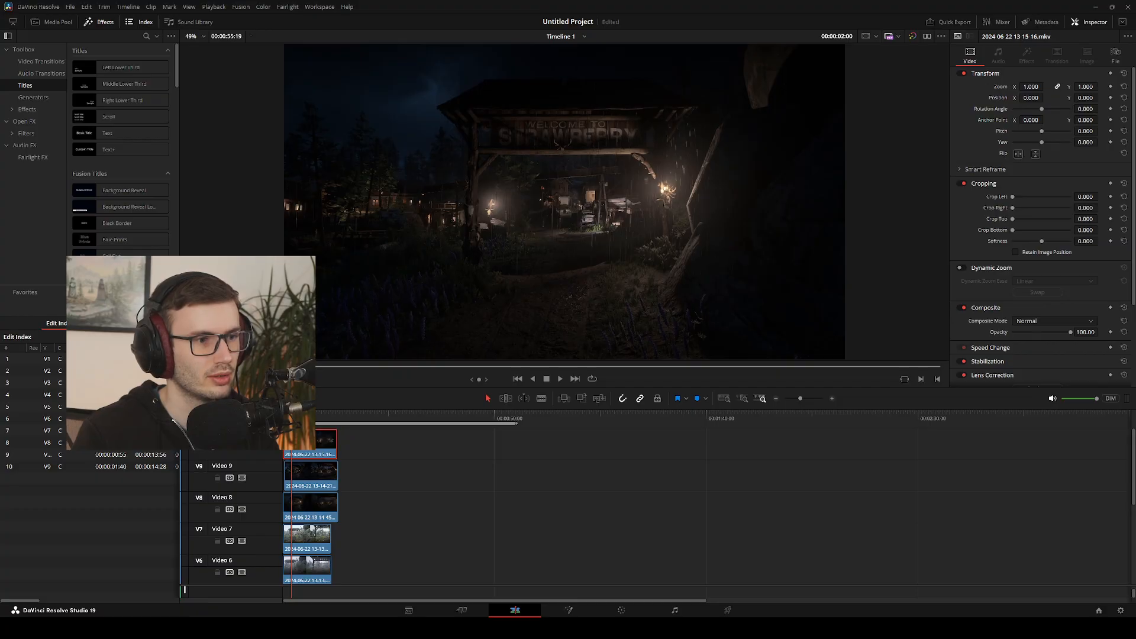
pyautogui.click(309, 475)
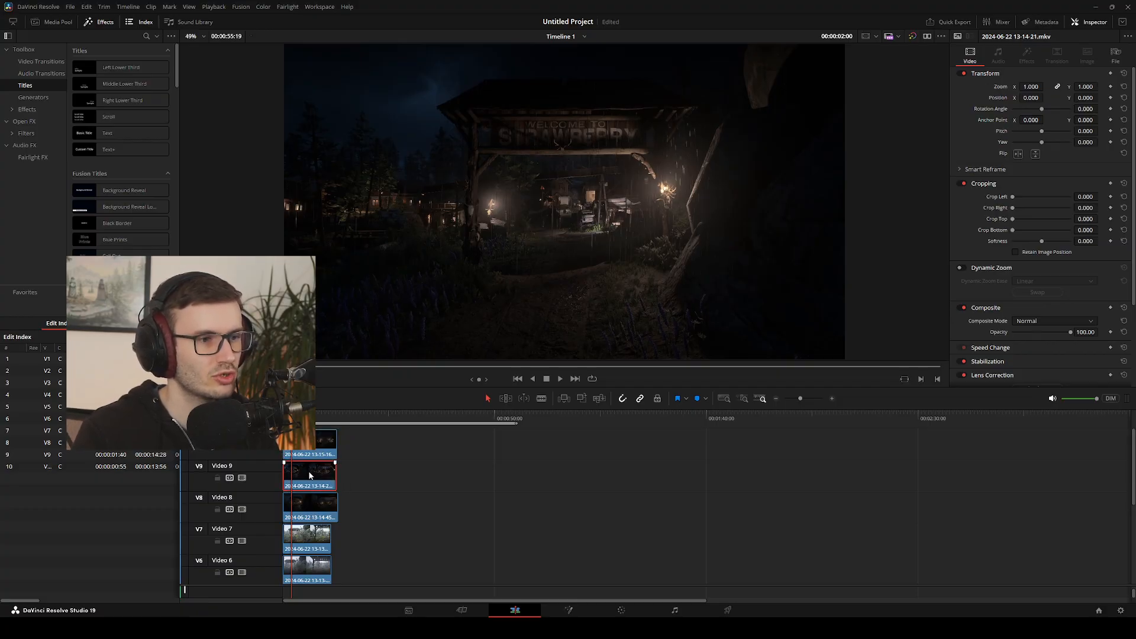
pyautogui.click(308, 509)
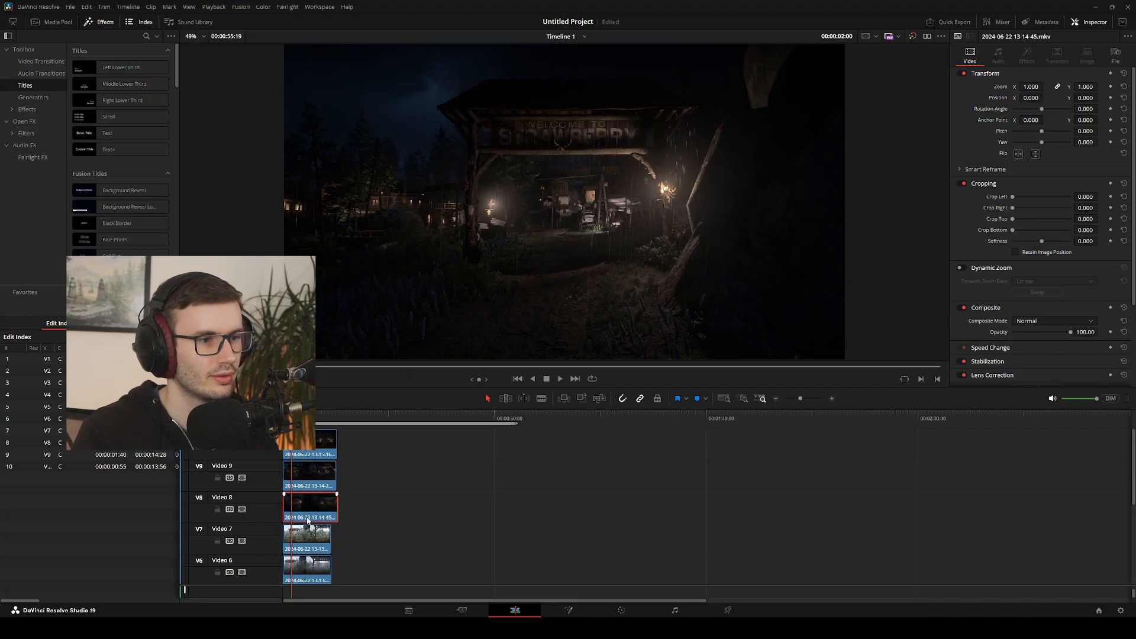
pyautogui.click(311, 572)
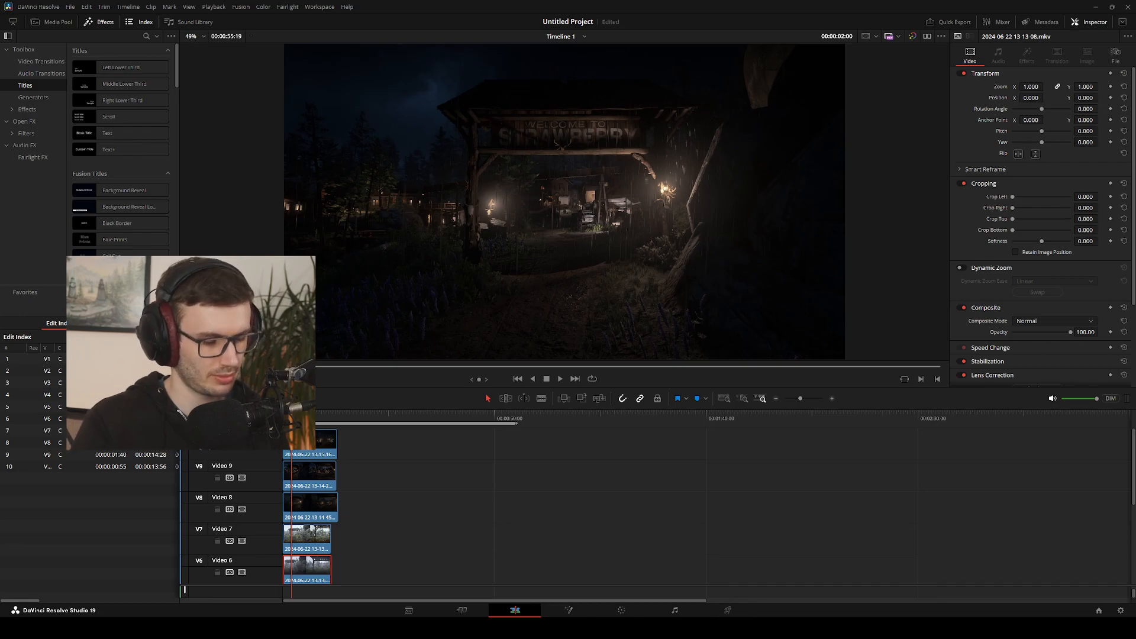
pyautogui.hotkey('ctrl', 'b')
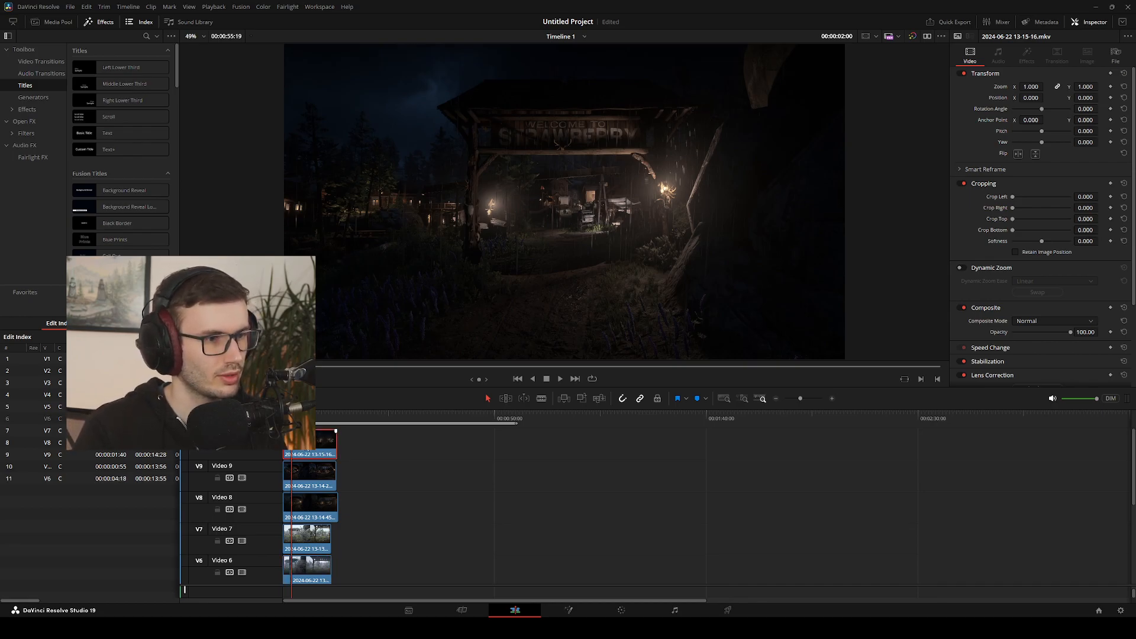
pyautogui.hotkey('ctrl', 'b')
pyautogui.moveTo(309, 448); pyautogui.dragTo(336, 448)
# Play the cut between the two night shots from the timeline start several times and return to the cut at 00:00:02:00
pyautogui.press('space')
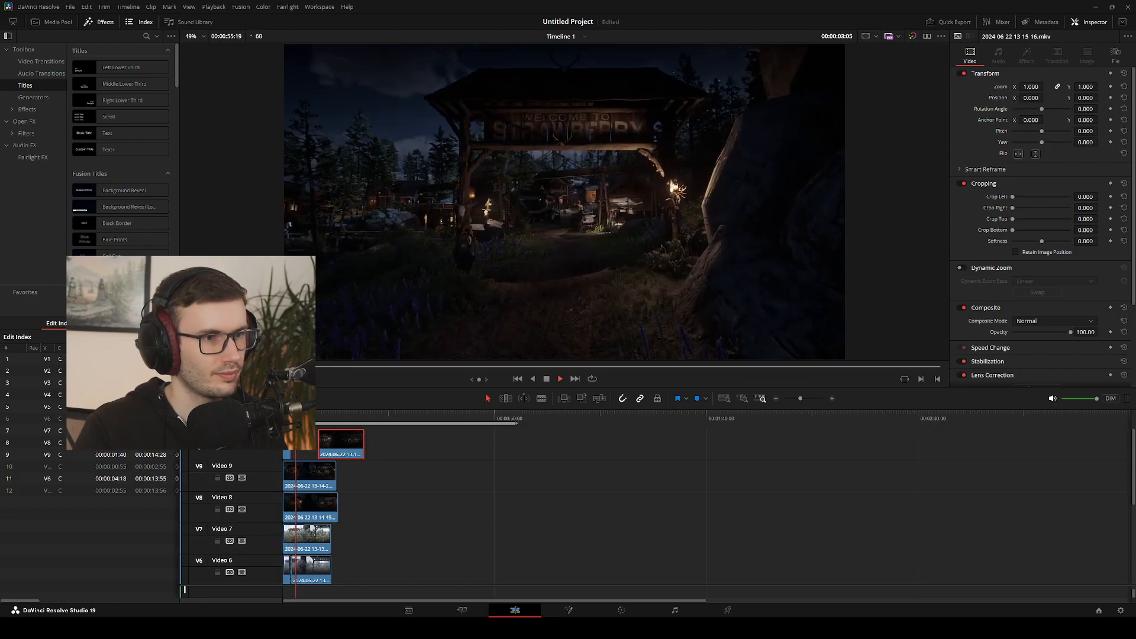
pyautogui.press('space')
pyautogui.press('Home')
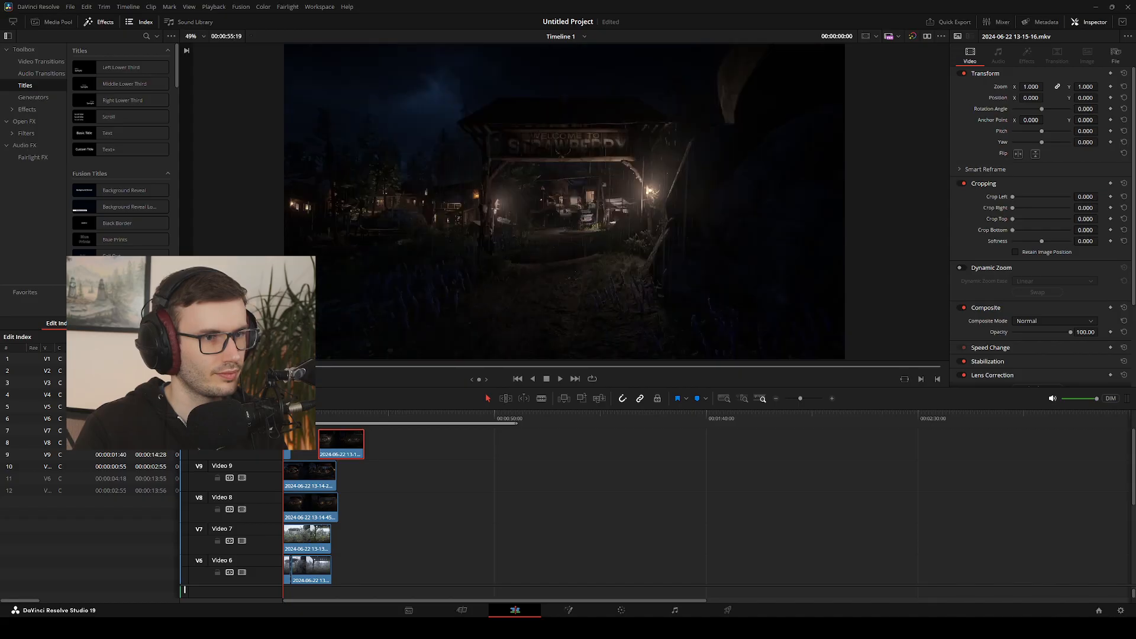
pyautogui.press('space')
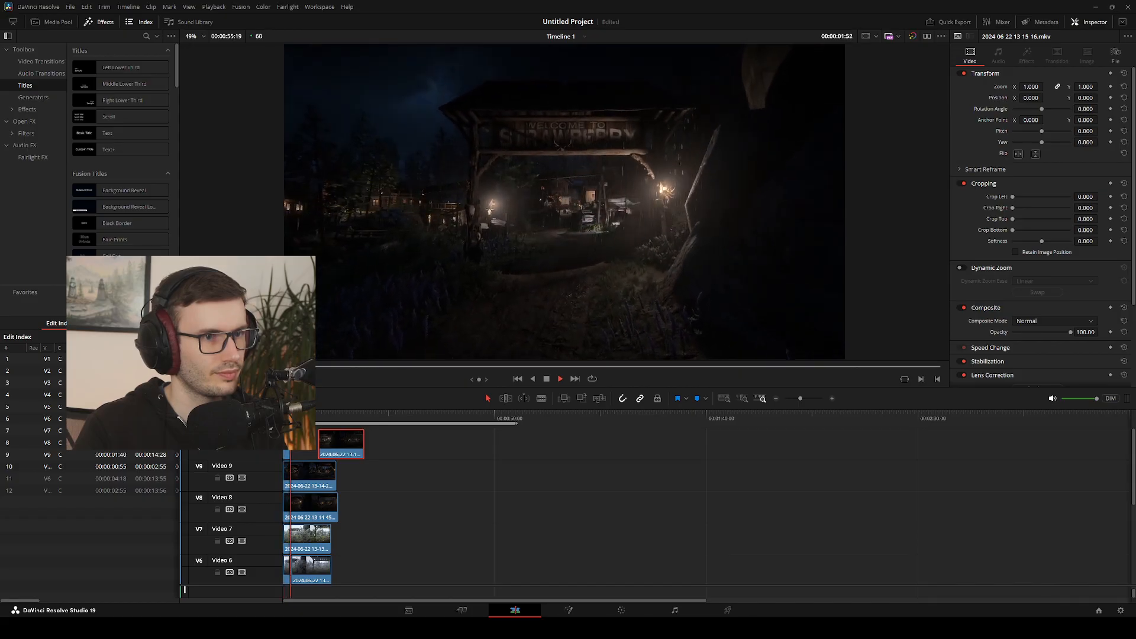
pyautogui.press('space')
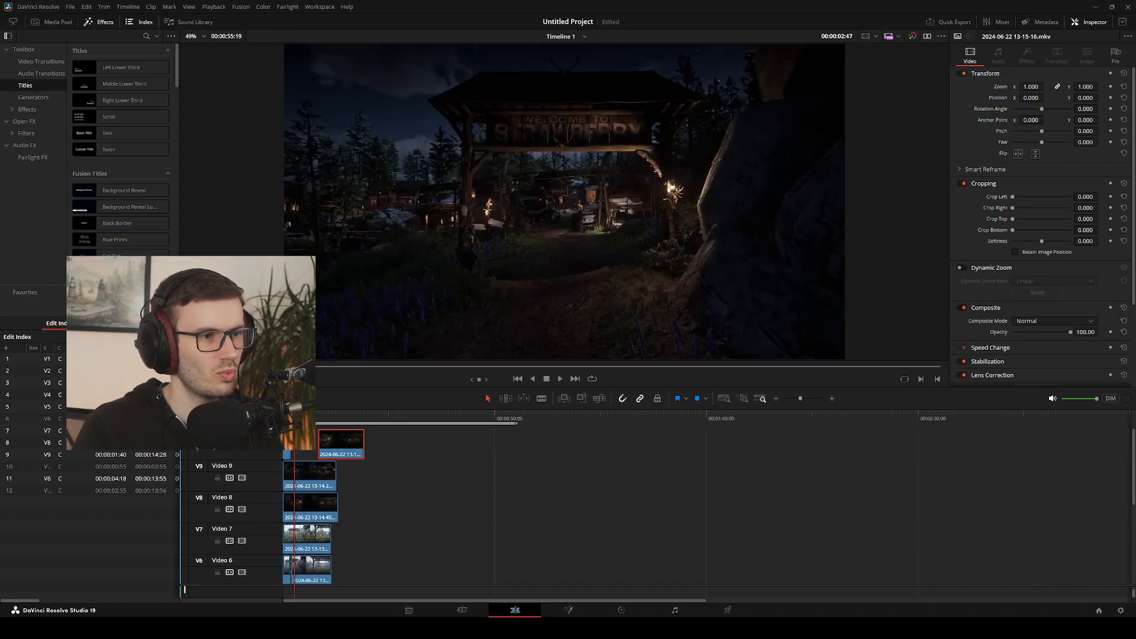
pyautogui.press('Home')
pyautogui.press('space')
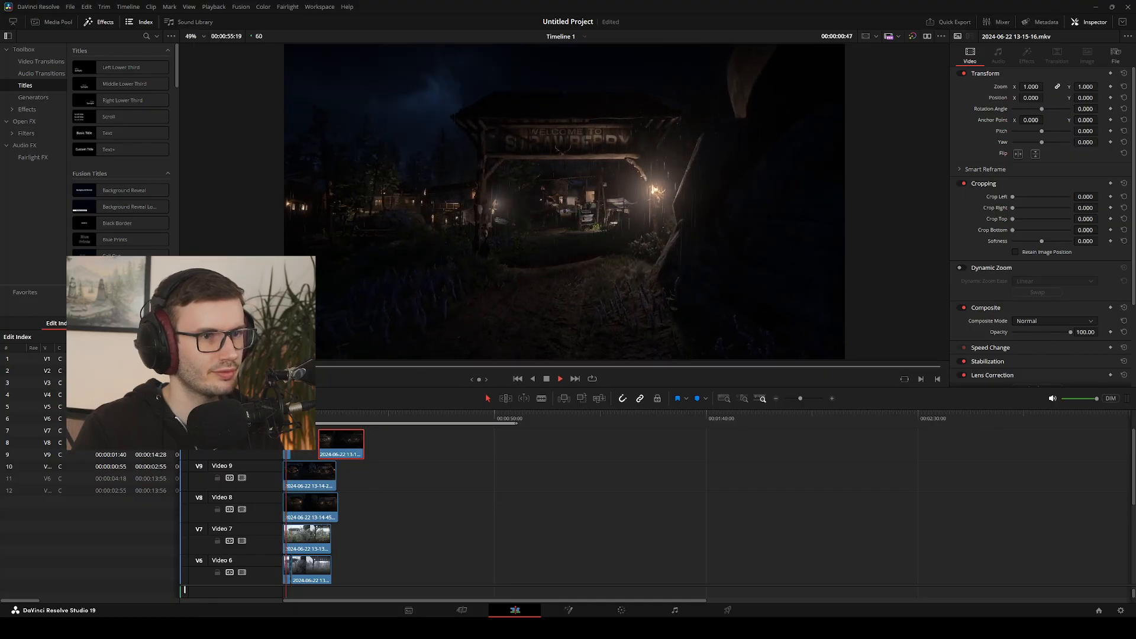
pyautogui.press('space')
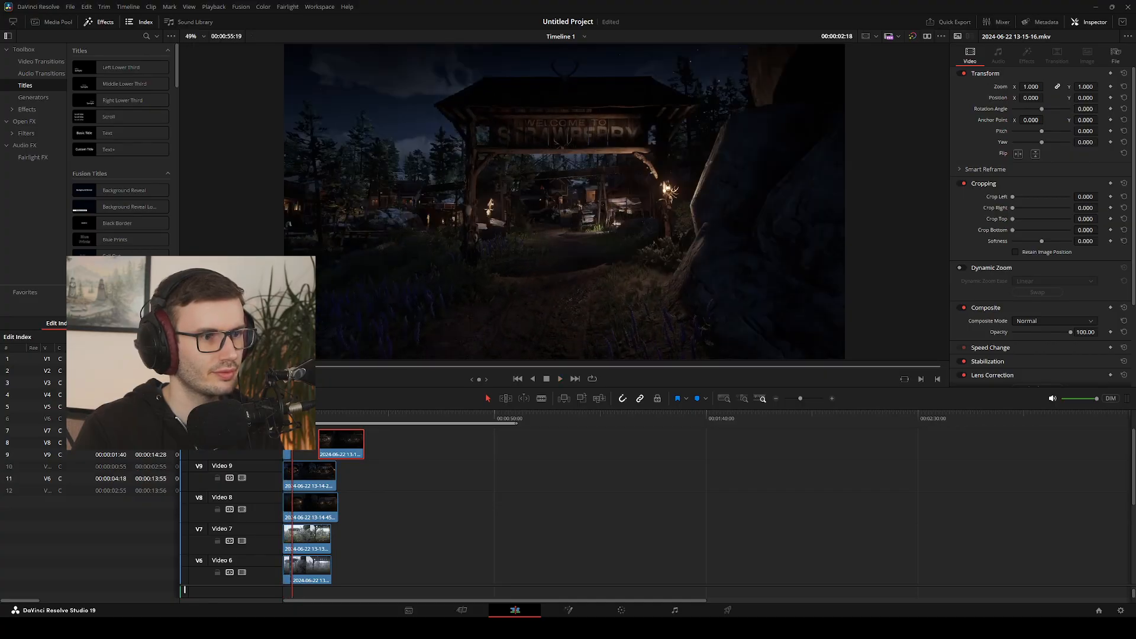
pyautogui.press('space')
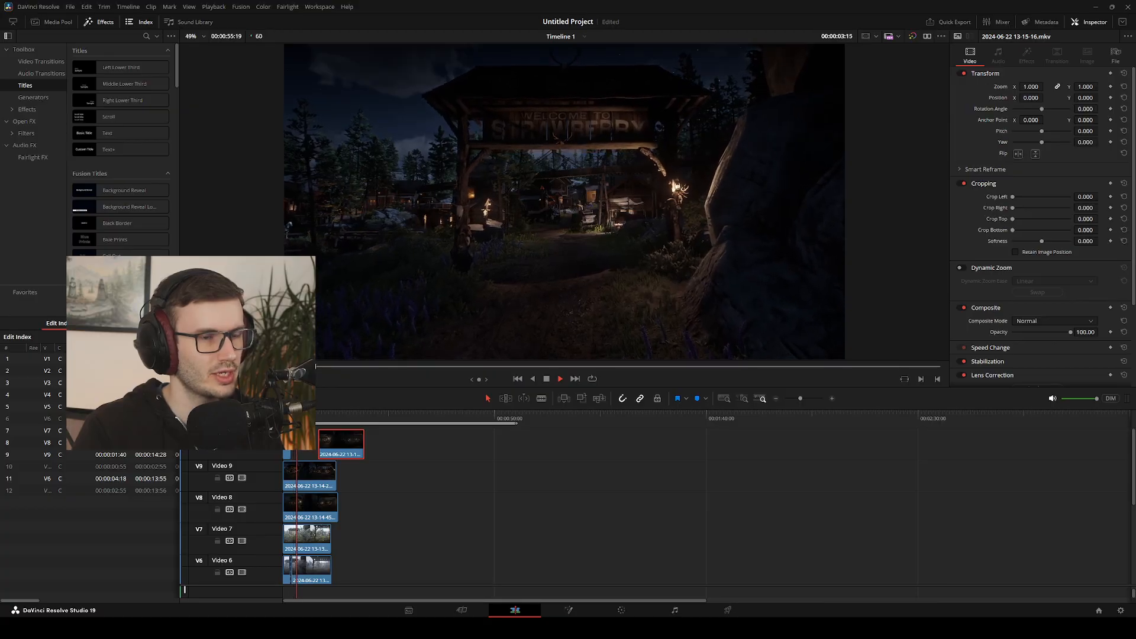
pyautogui.press('Up')
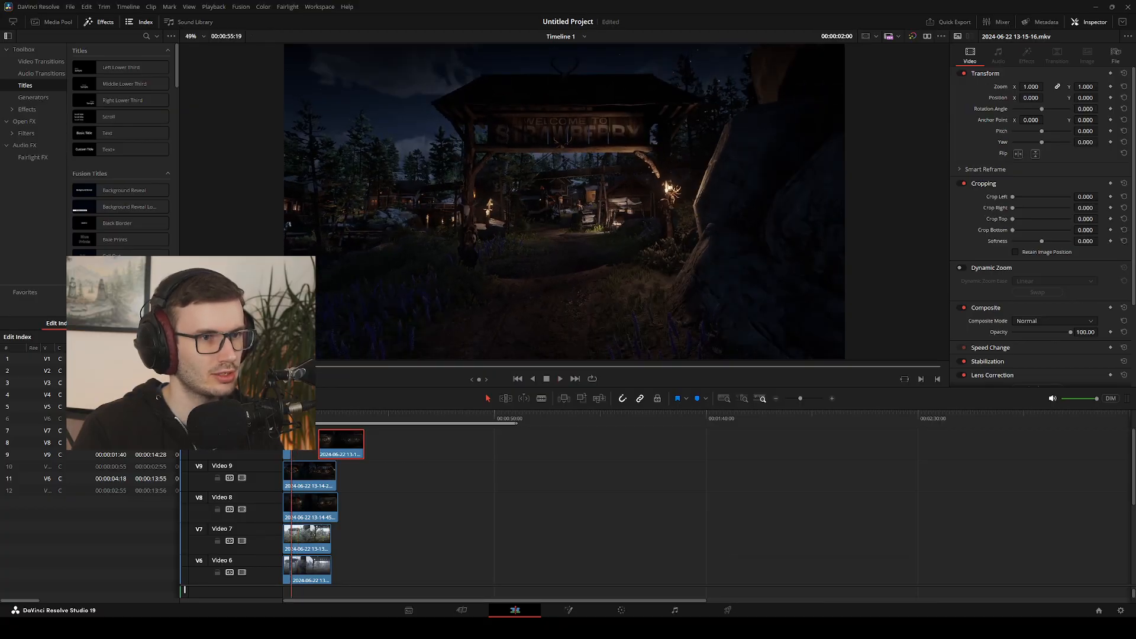
pyautogui.moveTo(344, 443); pyautogui.dragTo(319, 444)
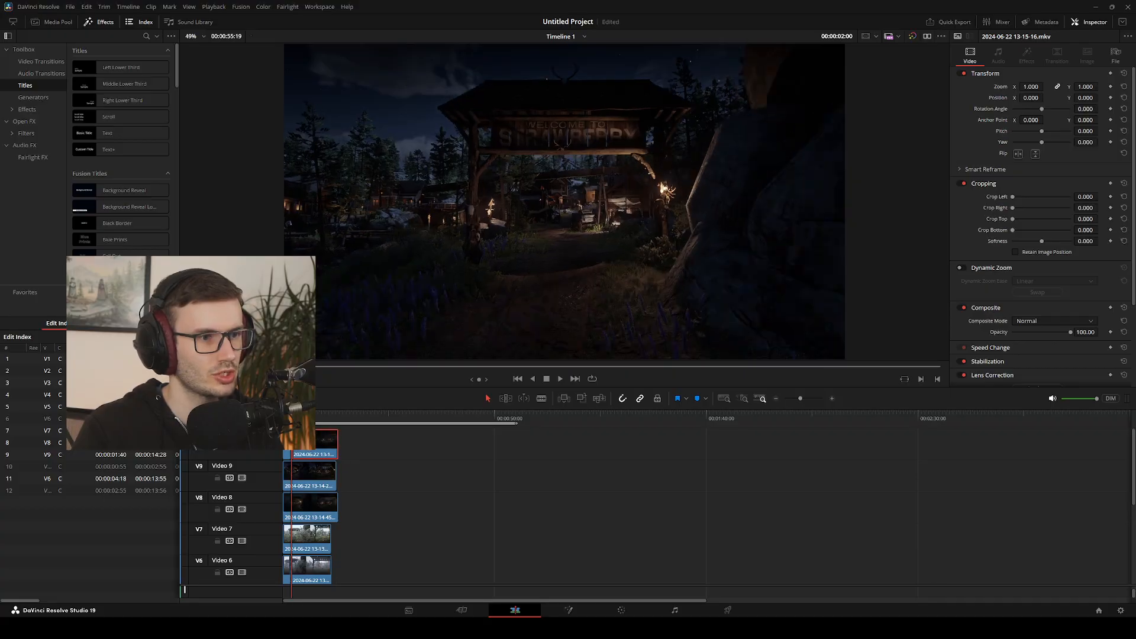
pyautogui.hotkey('ctrl', 'z')
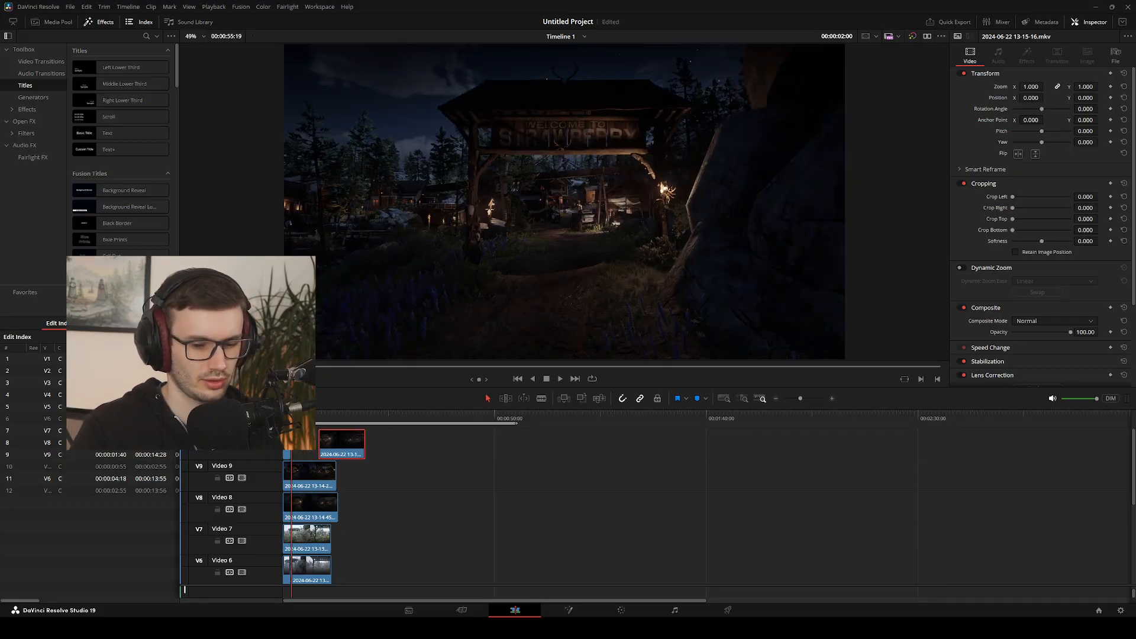
# Step frame by frame back and forth across the cut at 00:00:02:00 to compare how the two night shots match
pyautogui.moveTo(291, 417); pyautogui.dragTo(290, 417)
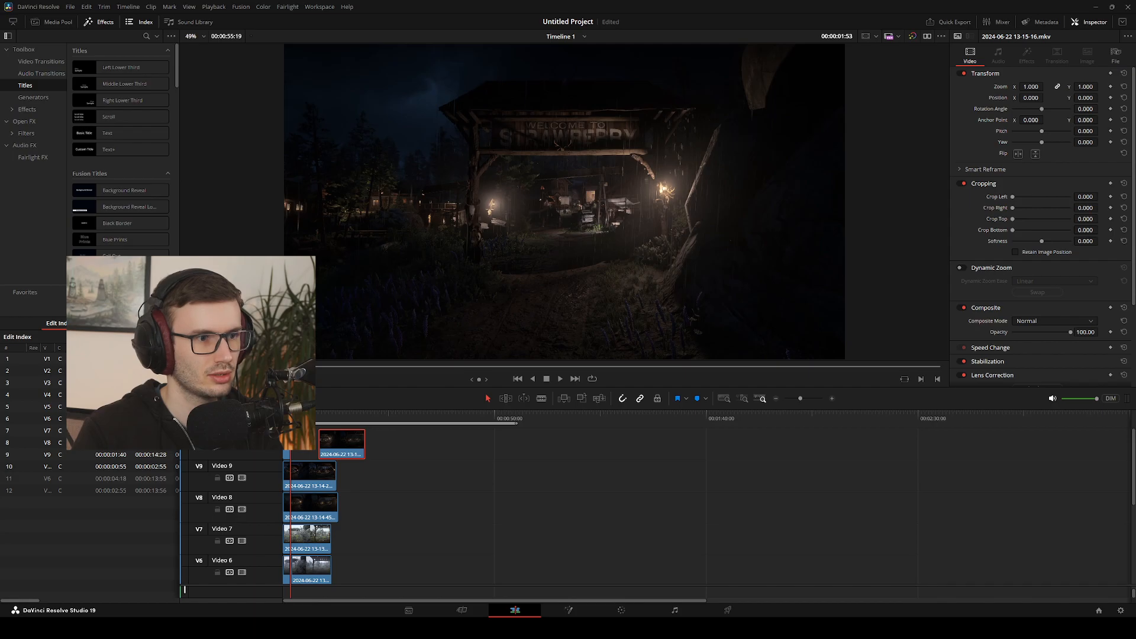
pyautogui.press('Right')
pyautogui.press('Right')
pyautogui.press('Right')
pyautogui.press('Right')
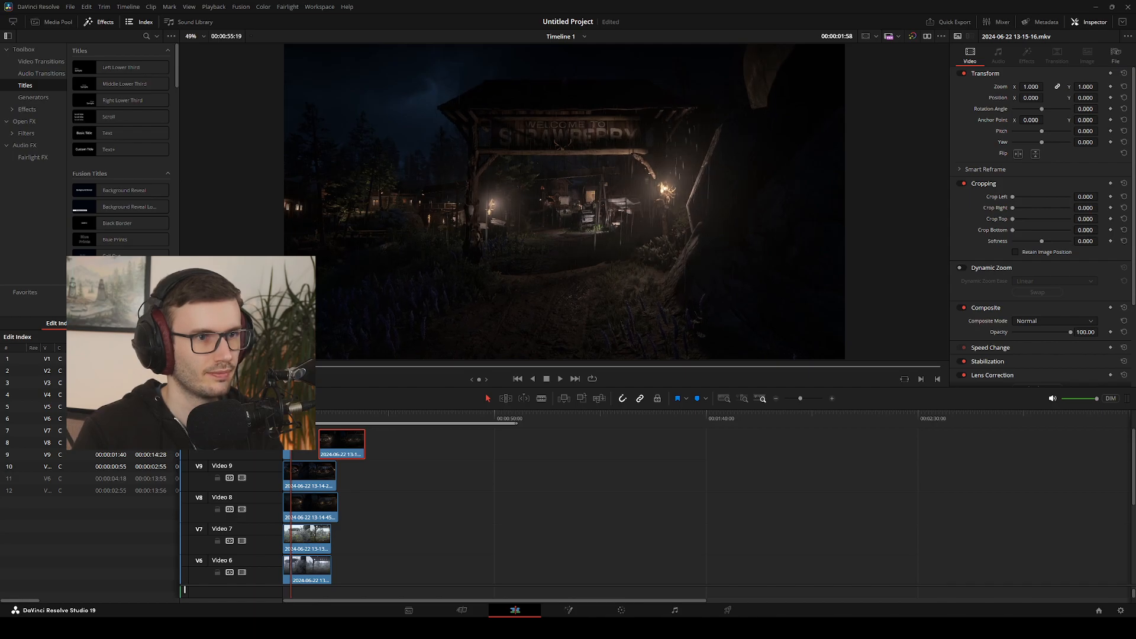
pyautogui.press('Right')
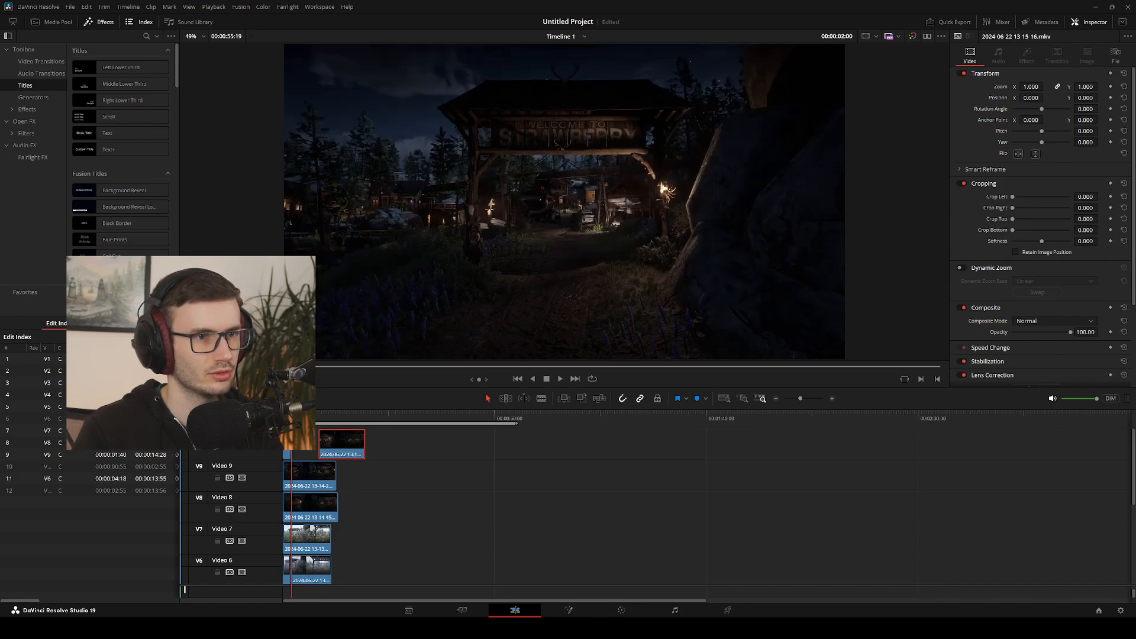
pyautogui.press('Left')
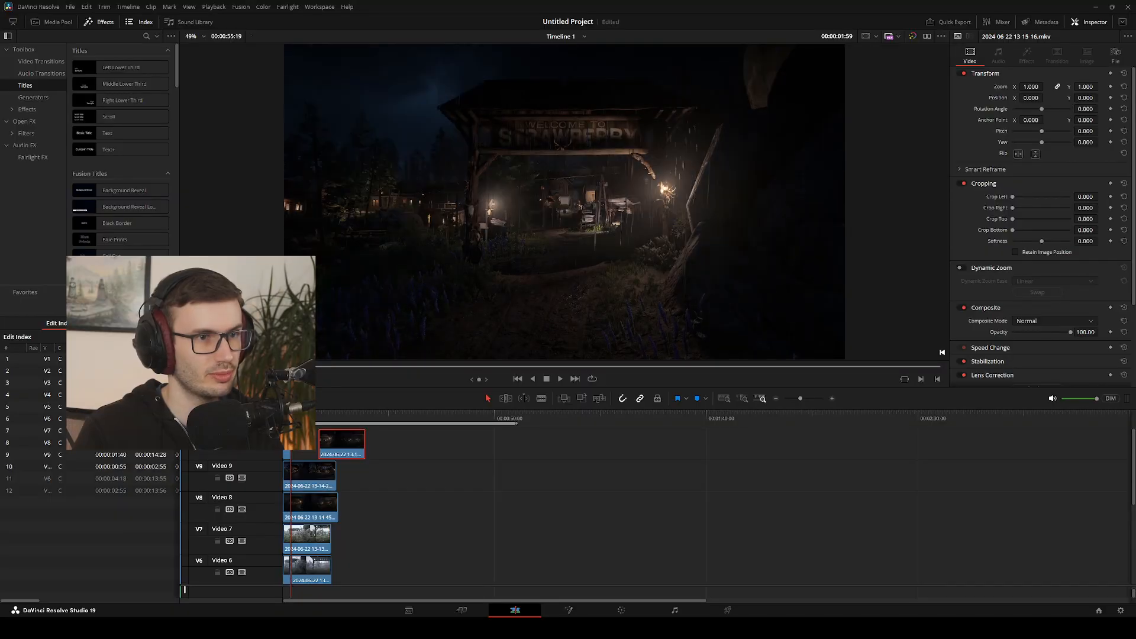
pyautogui.press('Right')
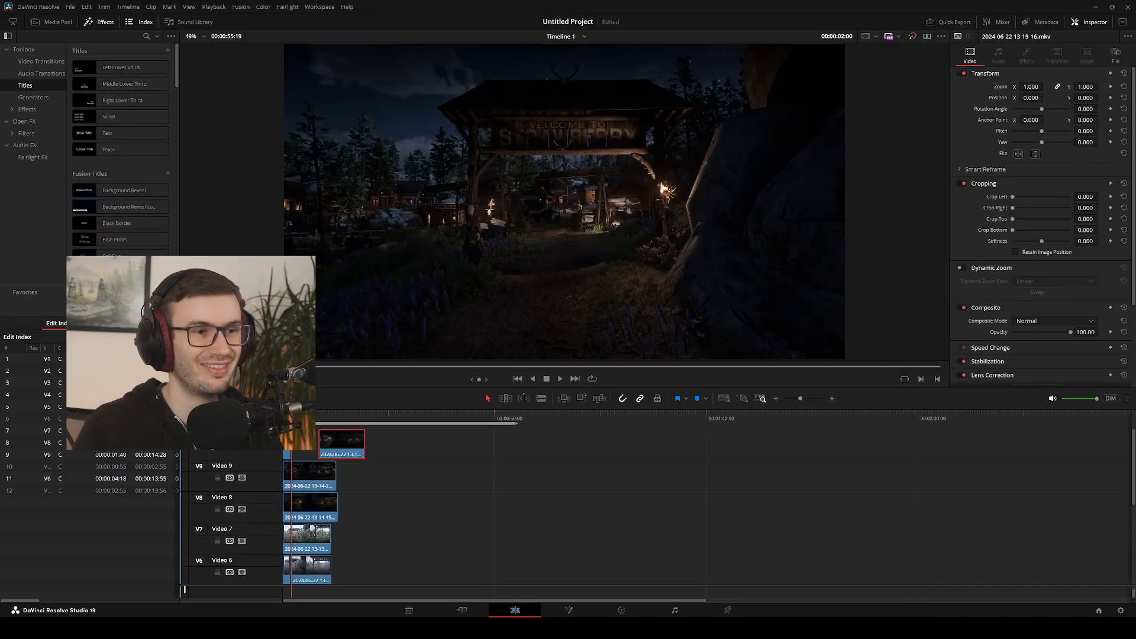
pyautogui.press('Left')
pyautogui.press('Left')
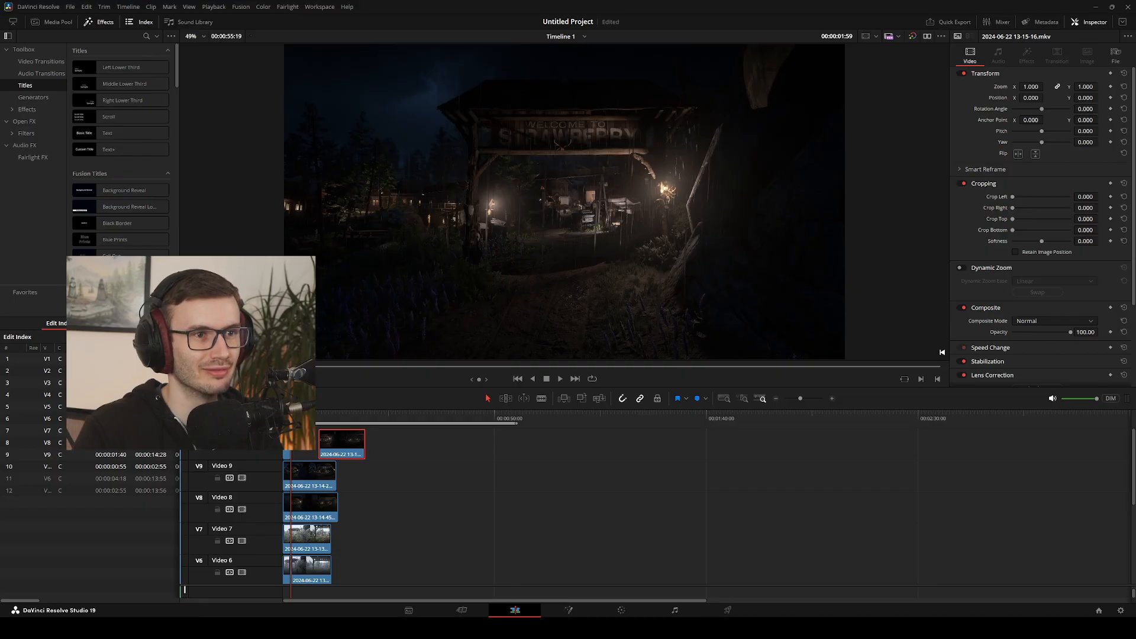
pyautogui.press('Right')
pyautogui.press('Left')
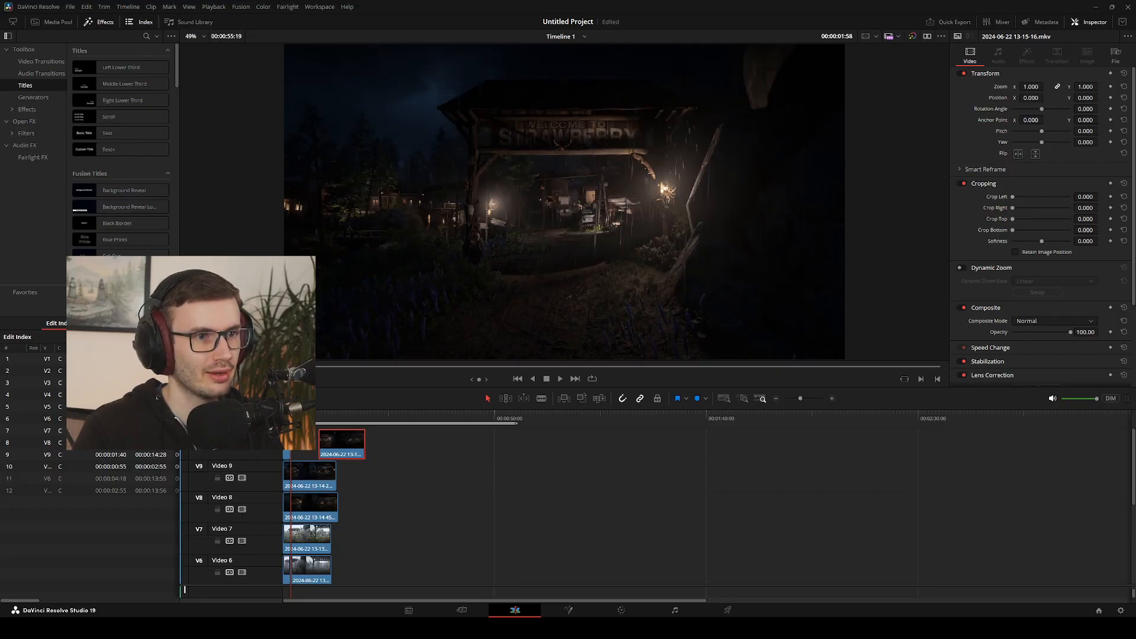
pyautogui.press('Left')
pyautogui.press('Left')
pyautogui.press('Left')
pyautogui.press('Left')
pyautogui.press('Left')
pyautogui.press('Left')
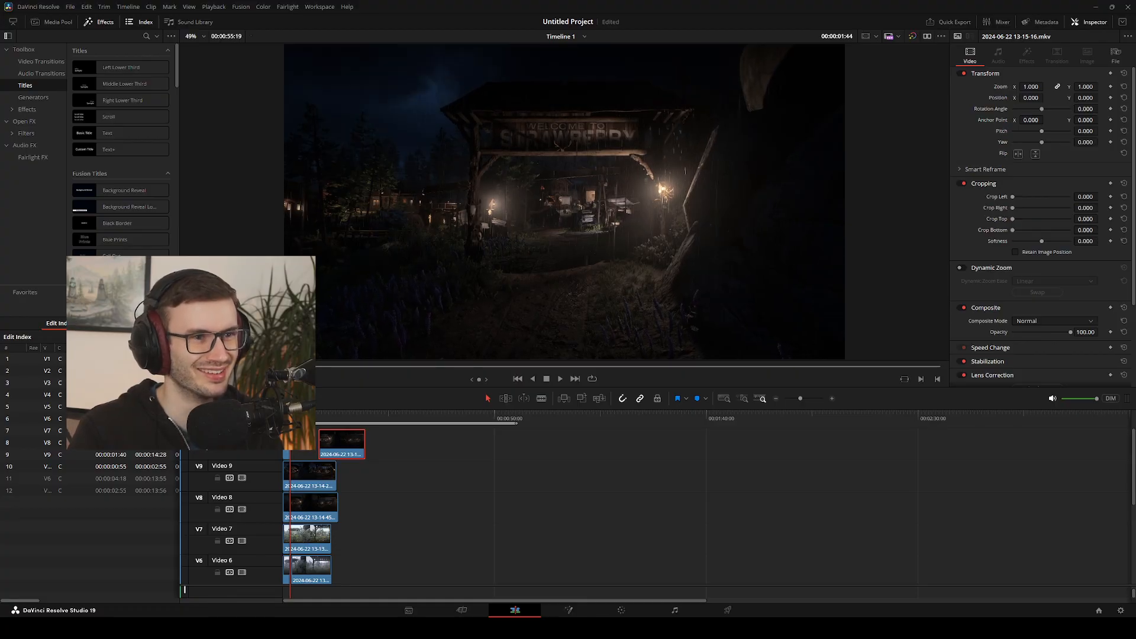
pyautogui.press('Right')
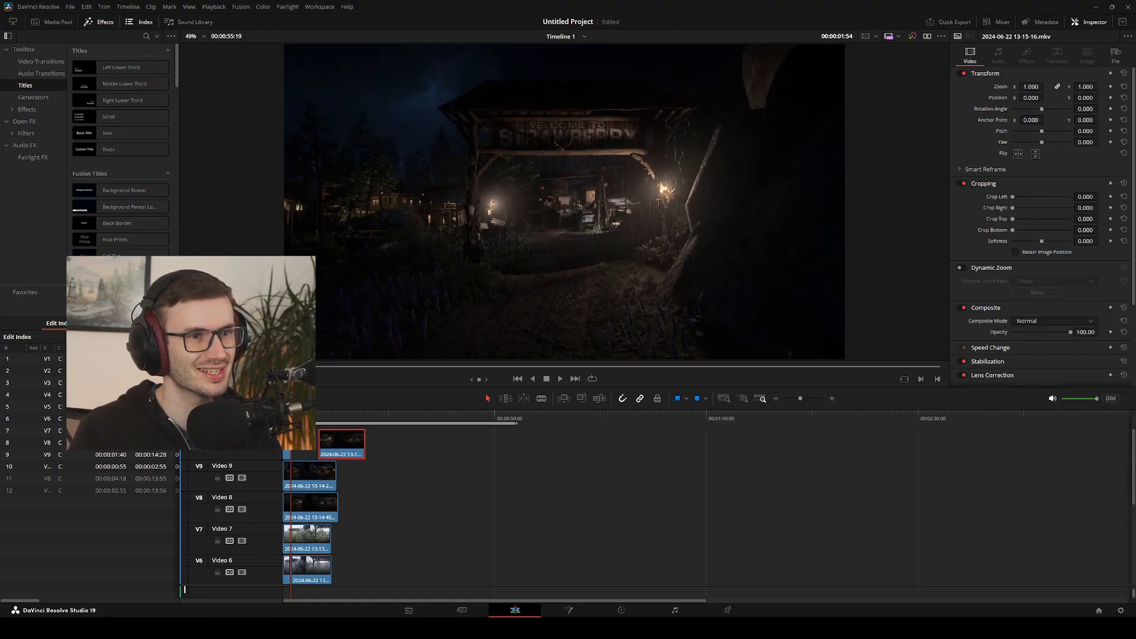
pyautogui.press('Right')
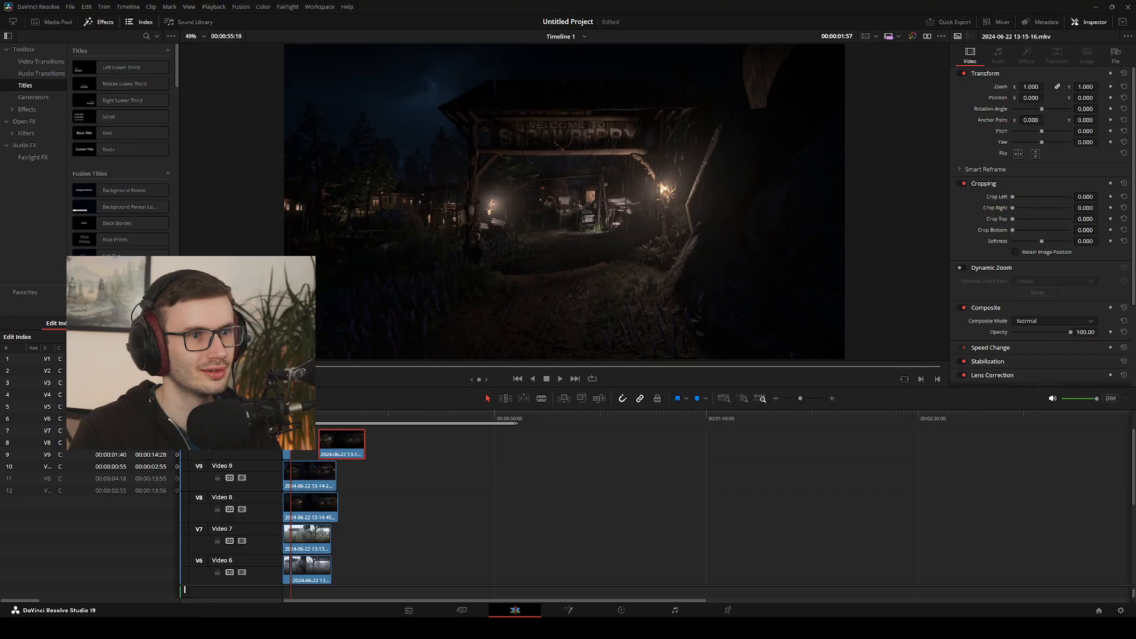
pyautogui.press('Right')
pyautogui.press('Right')
pyautogui.press('Right')
pyautogui.press('Right')
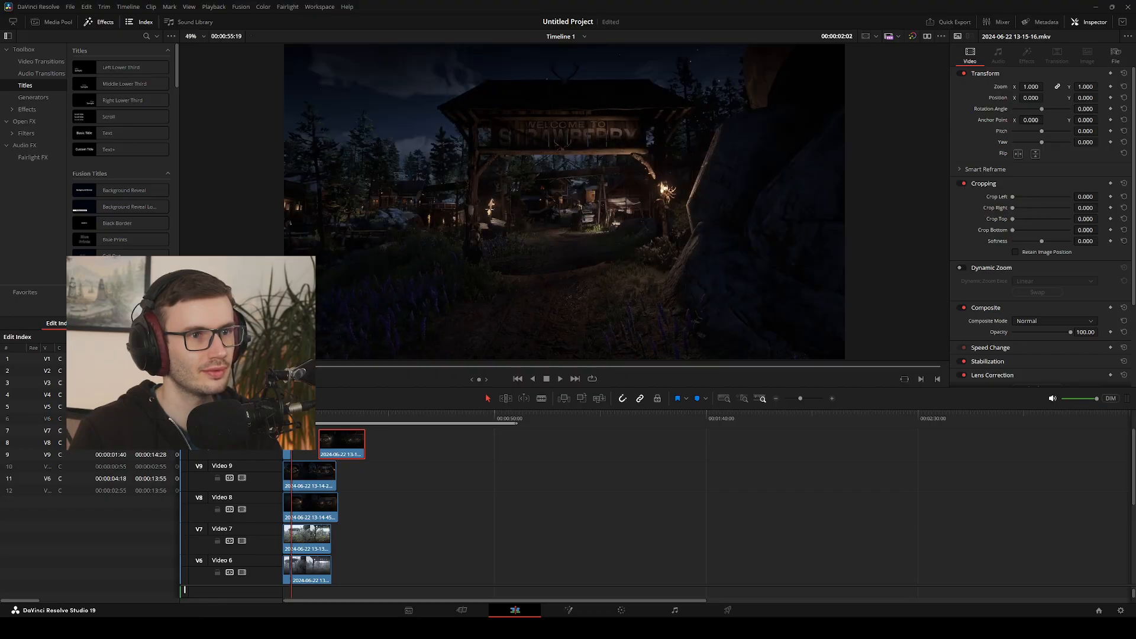
pyautogui.press('Right')
pyautogui.press('Left')
pyautogui.press('Left')
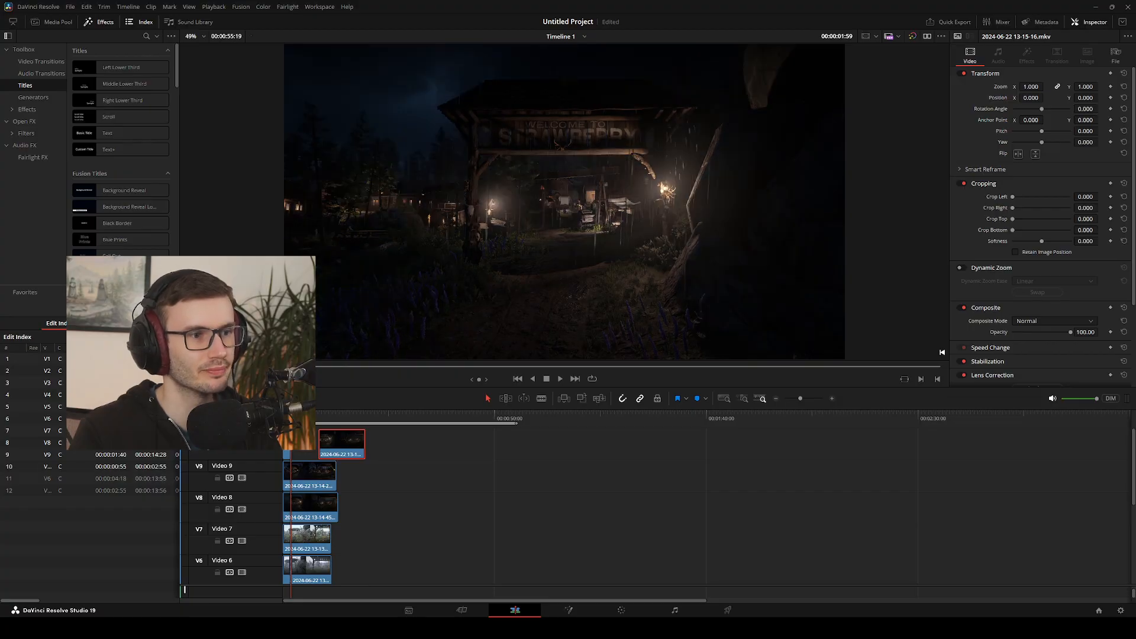
pyautogui.press('Left')
pyautogui.press('Left')
pyautogui.press('Right')
pyautogui.press('Right')
pyautogui.press('Right')
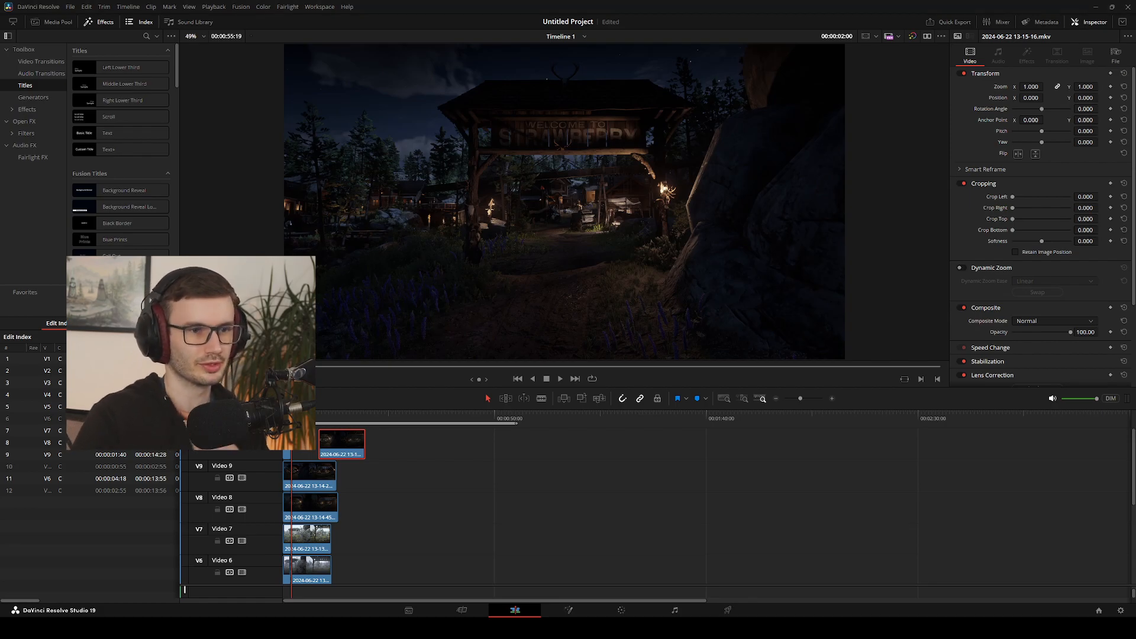
pyautogui.click(586, 592)
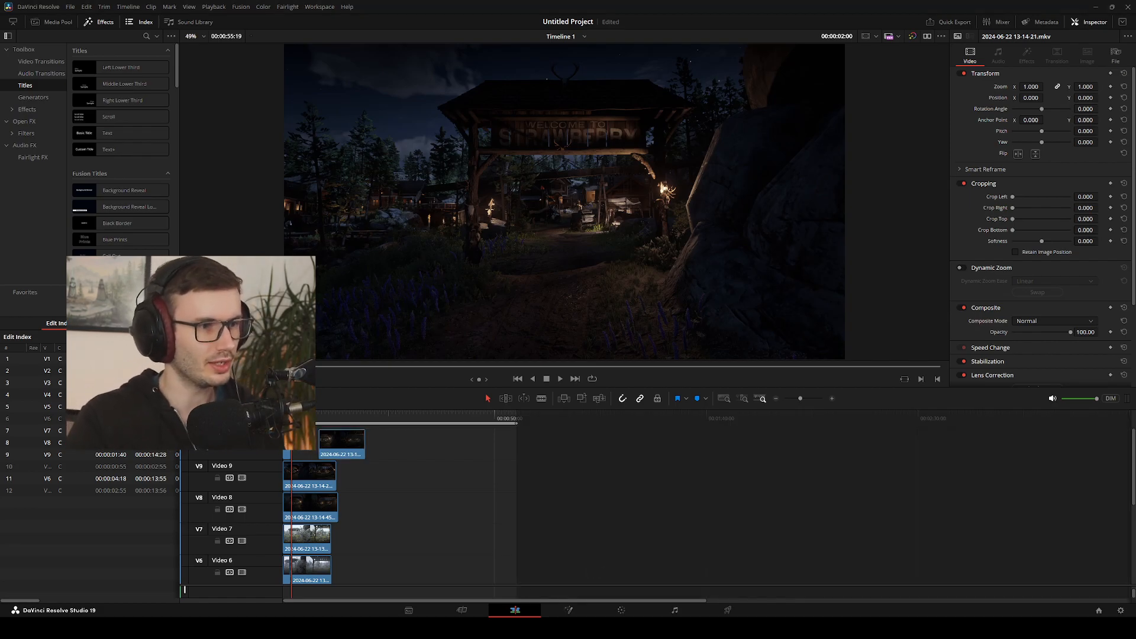
pyautogui.moveTo(291, 418); pyautogui.dragTo(284, 418)
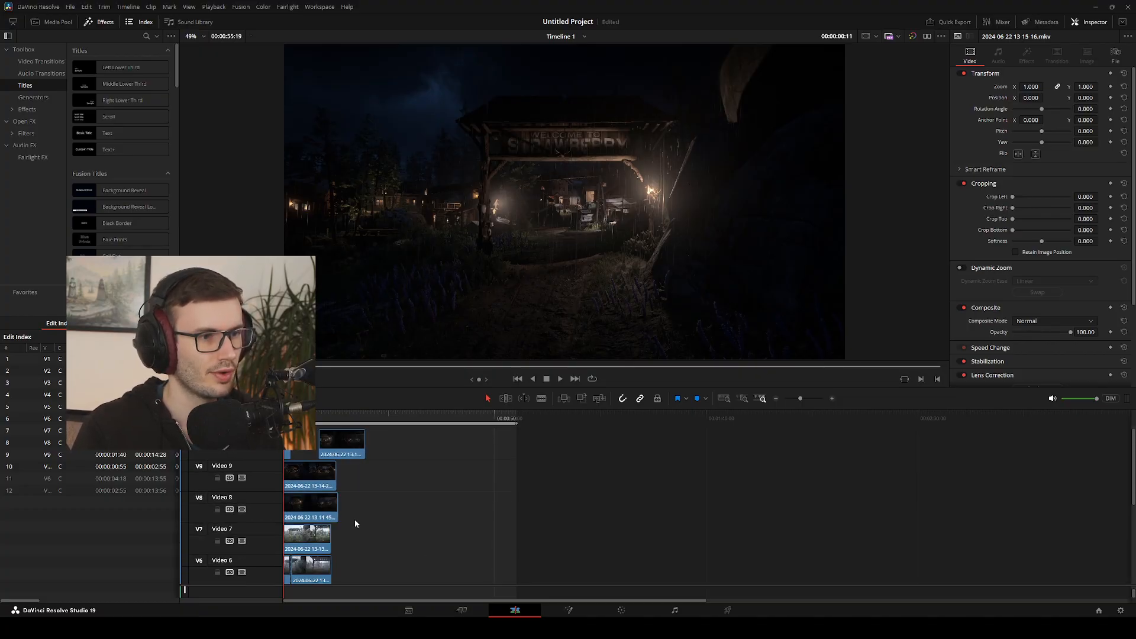
pyautogui.click(337, 416)
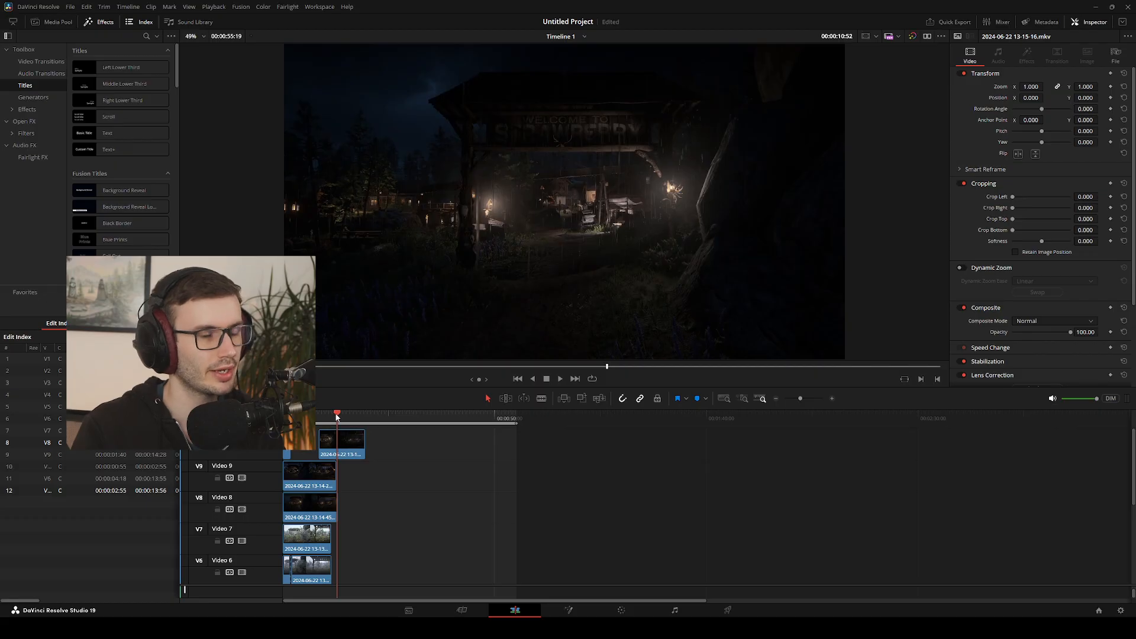
pyautogui.moveTo(337, 415); pyautogui.dragTo(300, 415)
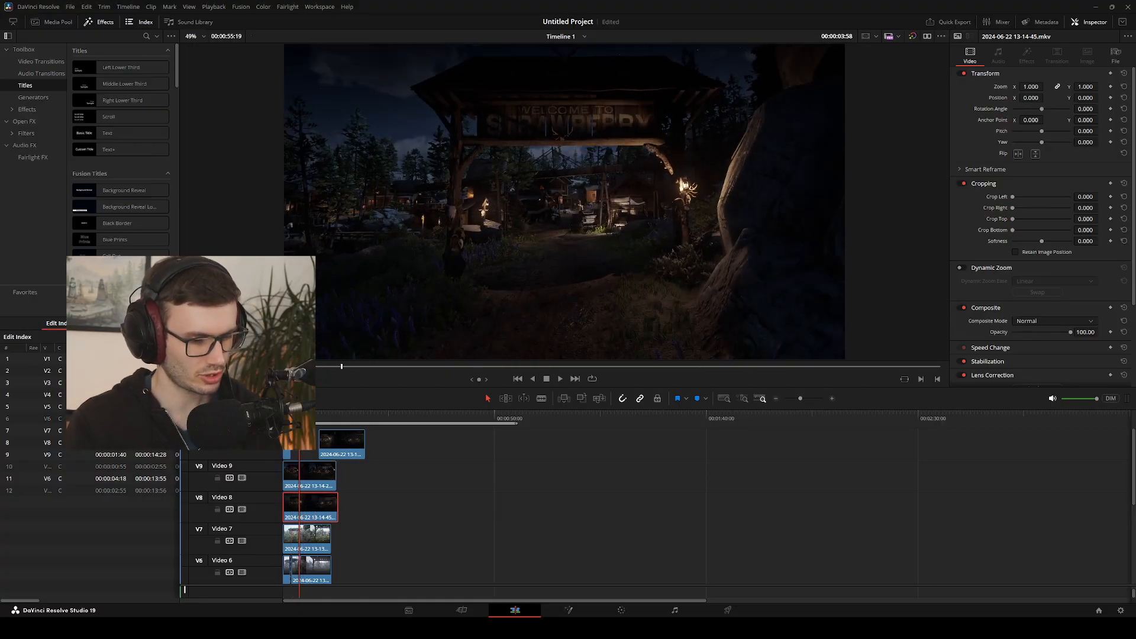
pyautogui.hotkey('ctrl', 'z')
pyautogui.hotkey('ctrl', 'z')
pyautogui.hotkey('ctrl', 'z')
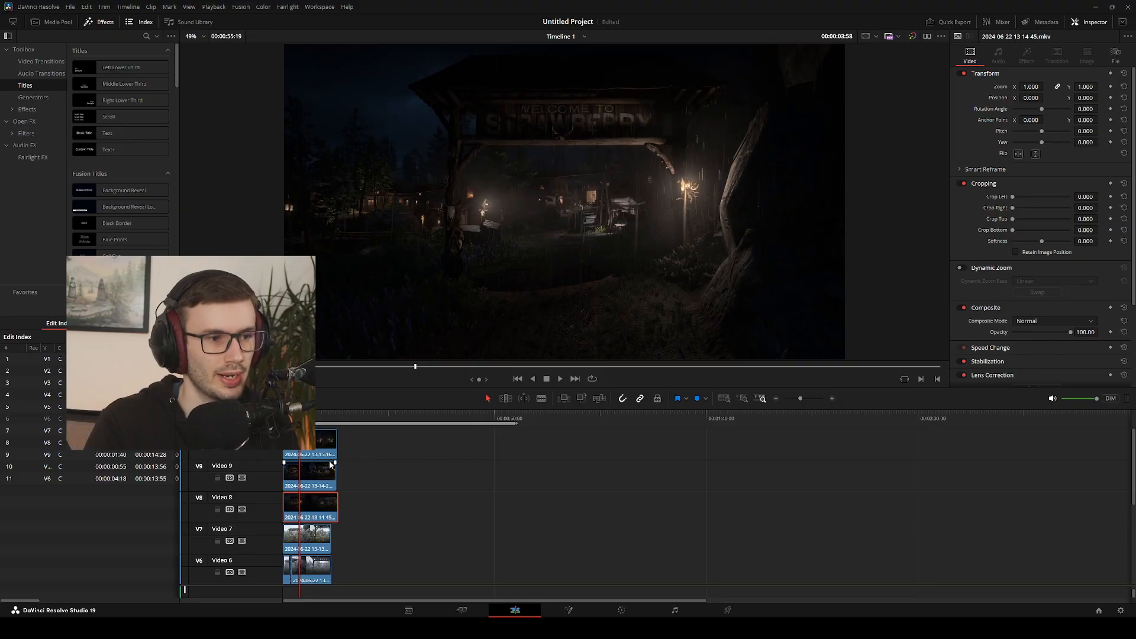
# Try to stagger the clips on Video 9, Video 8 and Video 7 end to end after the Video 10 clip
pyautogui.moveTo(299, 415); pyautogui.dragTo(283, 415)
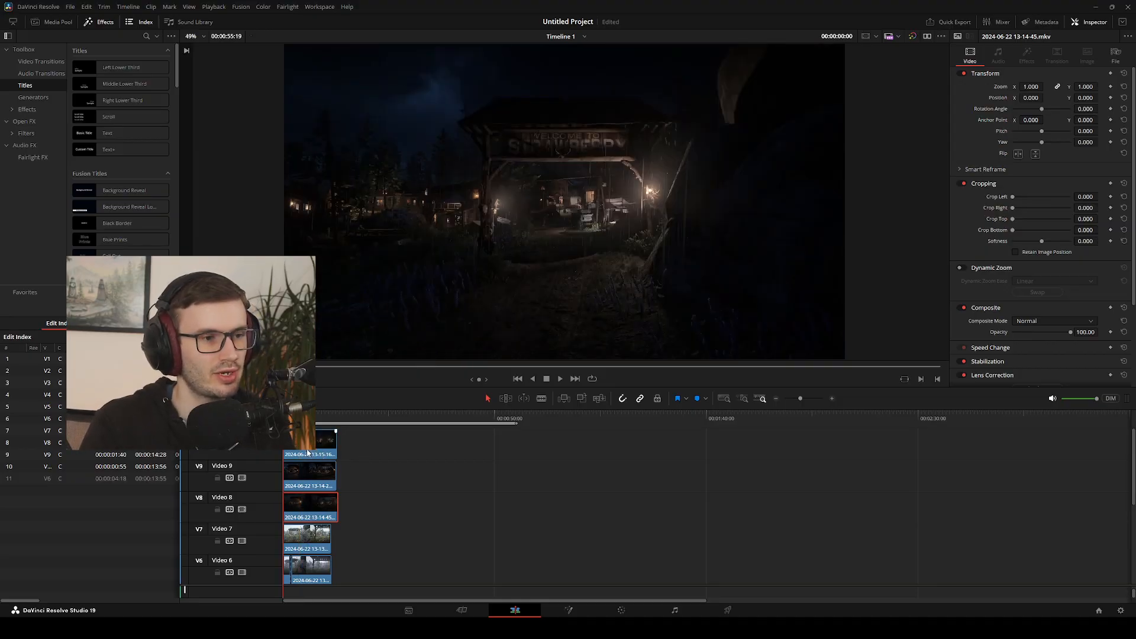
pyautogui.moveTo(307, 472); pyautogui.dragTo(440, 504)
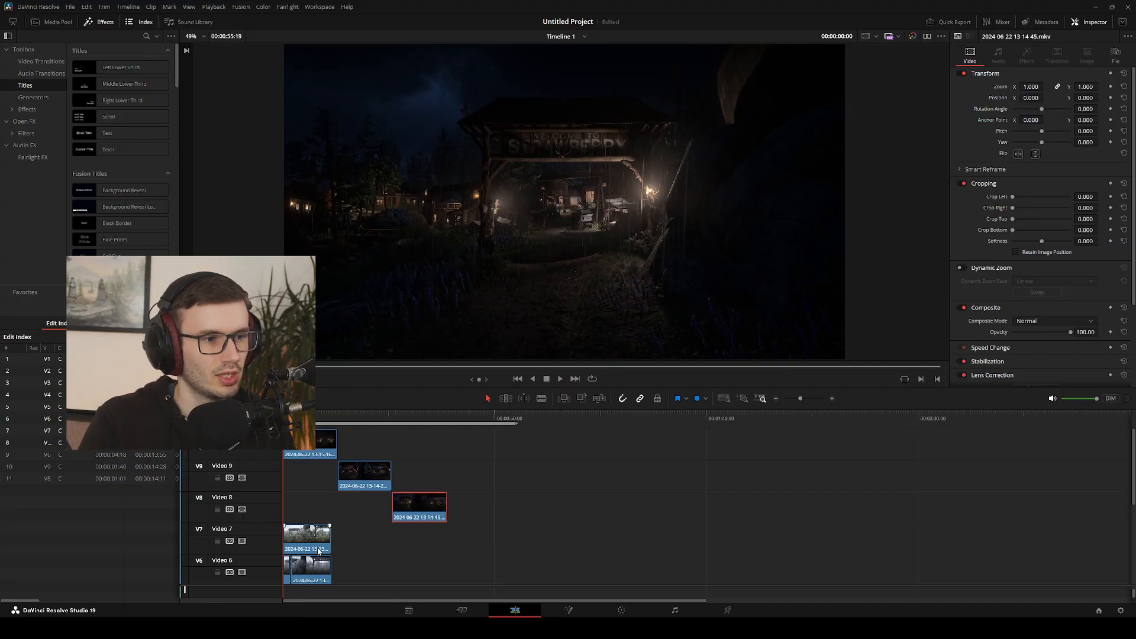
pyautogui.moveTo(319, 550); pyautogui.dragTo(479, 550)
pyautogui.moveTo(312, 572); pyautogui.dragTo(349, 597)
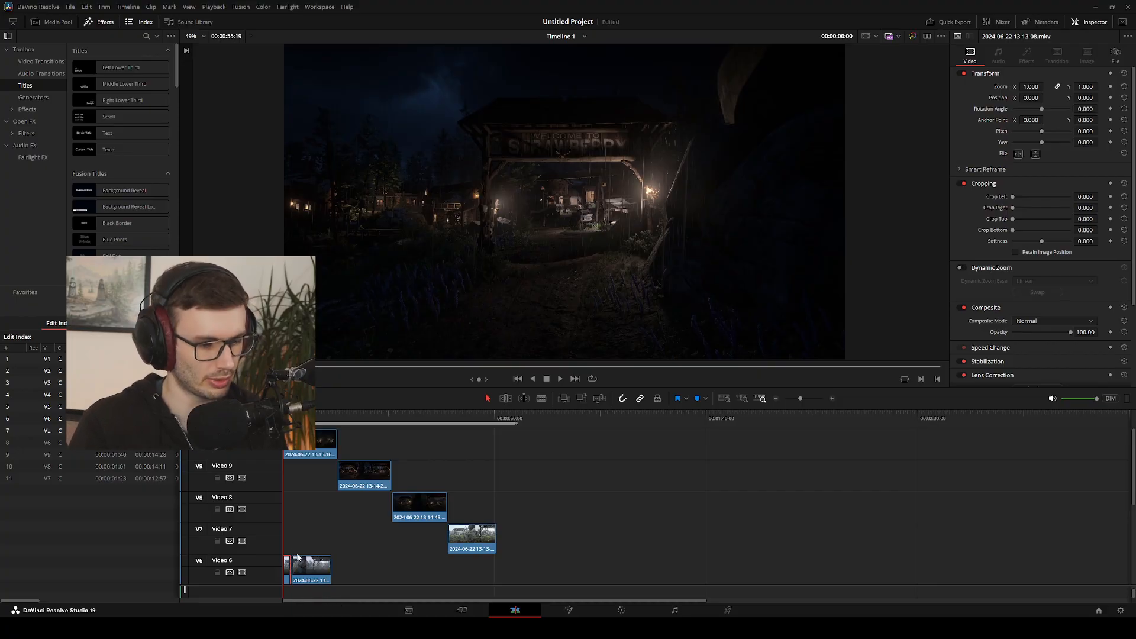
pyautogui.hotkey('ctrl', 'z')
pyautogui.hotkey('ctrl', 'z')
pyautogui.hotkey('ctrl', 'z')
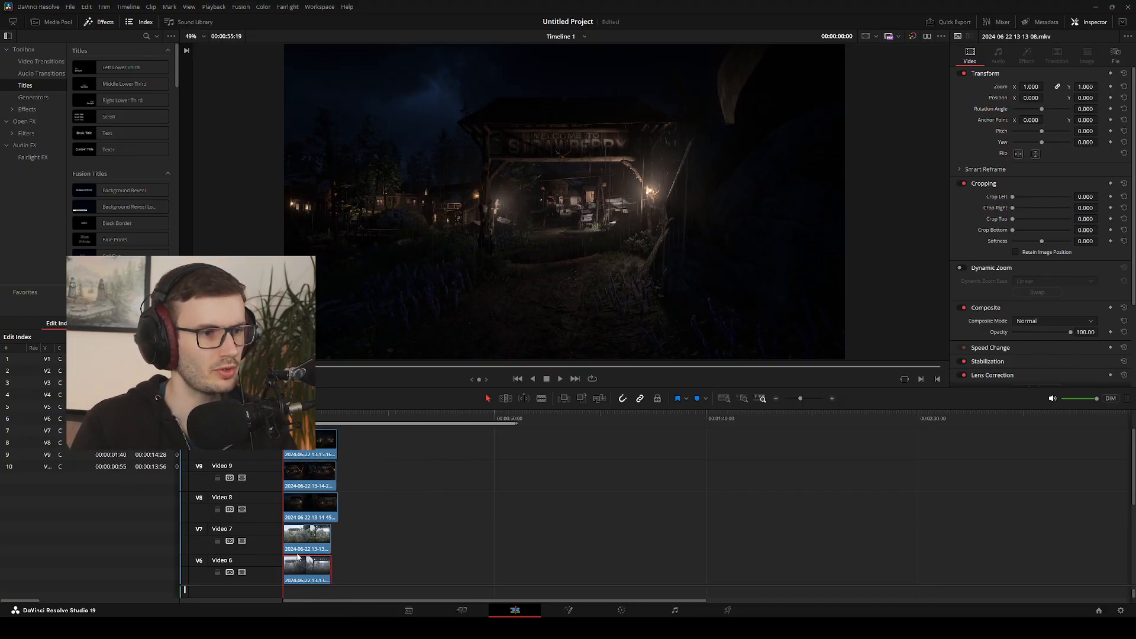
pyautogui.click(376, 556)
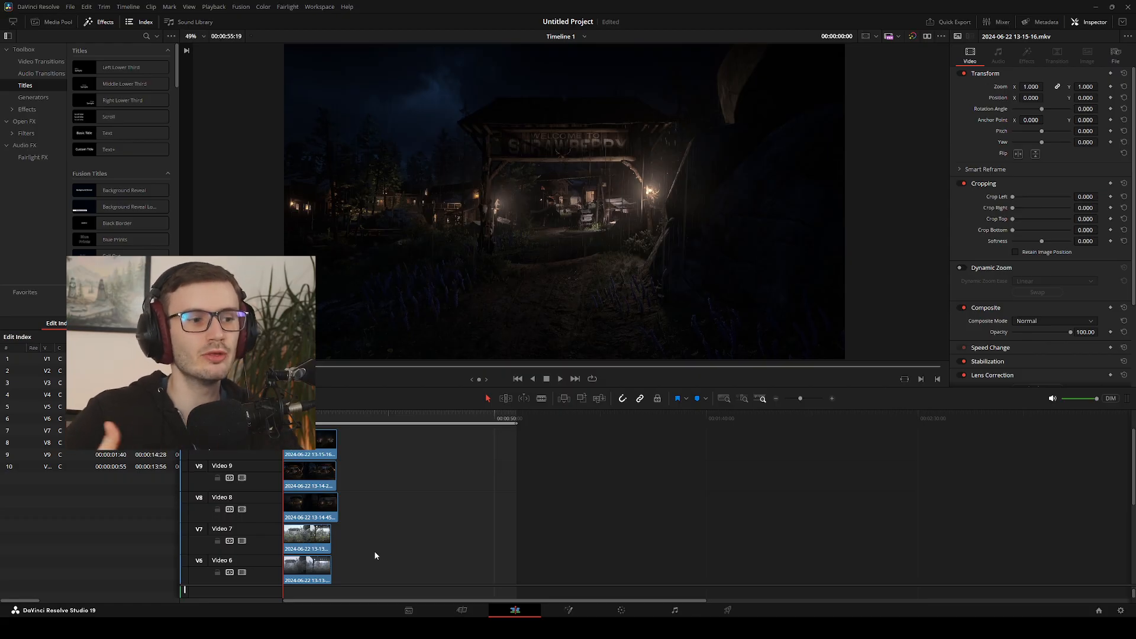
pyautogui.moveTo(303, 577); pyautogui.dragTo(366, 577)
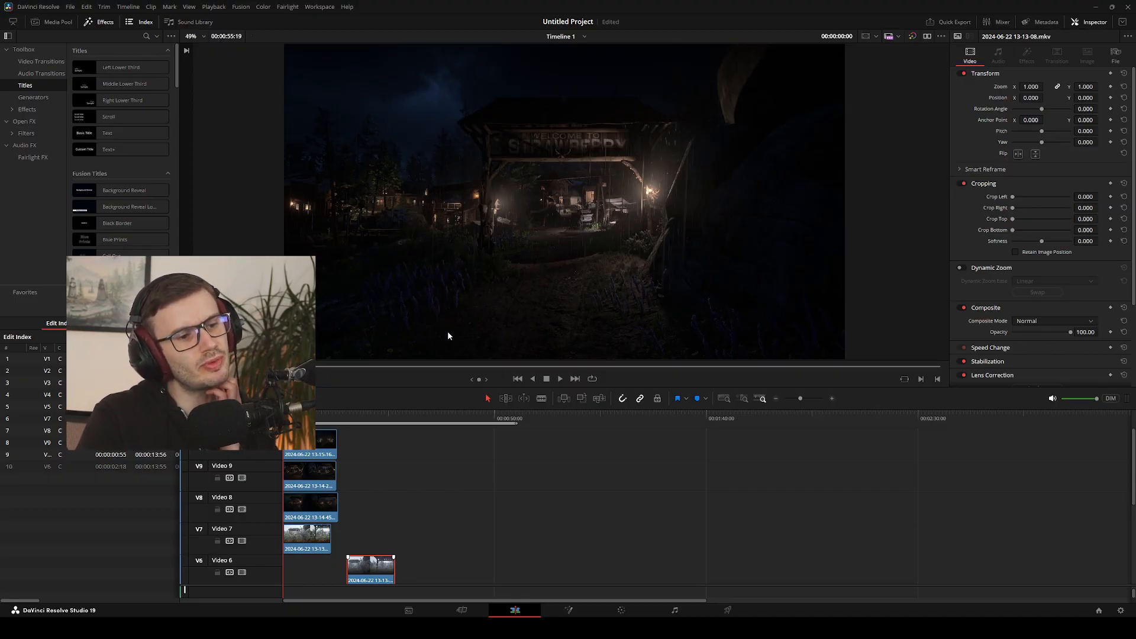
pyautogui.click(582, 457)
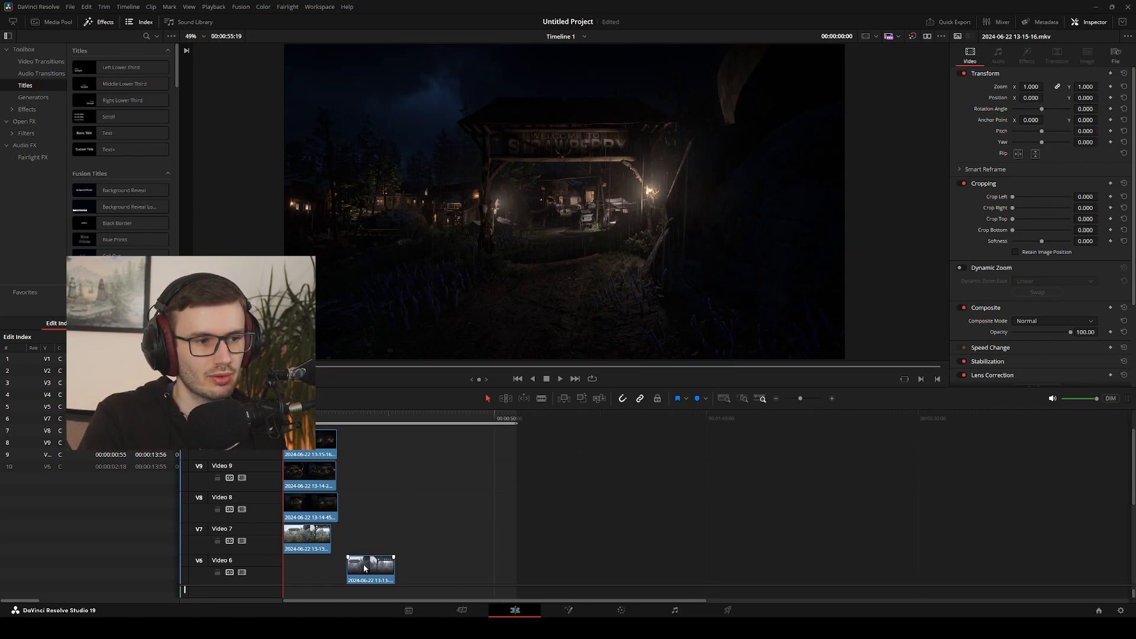
pyautogui.click(370, 420)
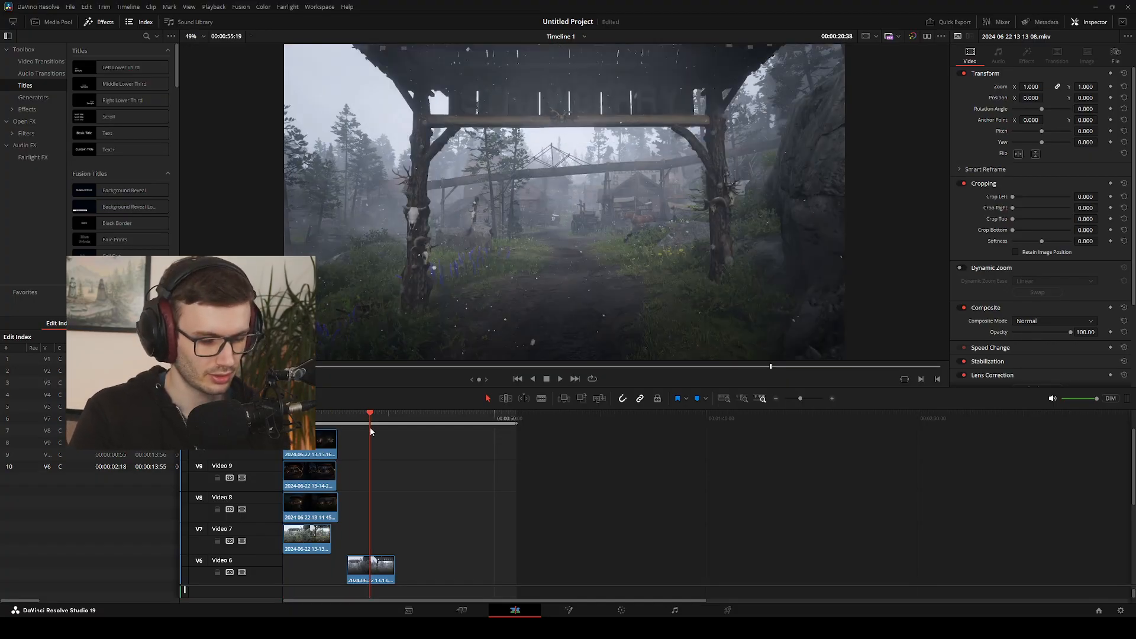
pyautogui.hotkey('ctrl', 'b')
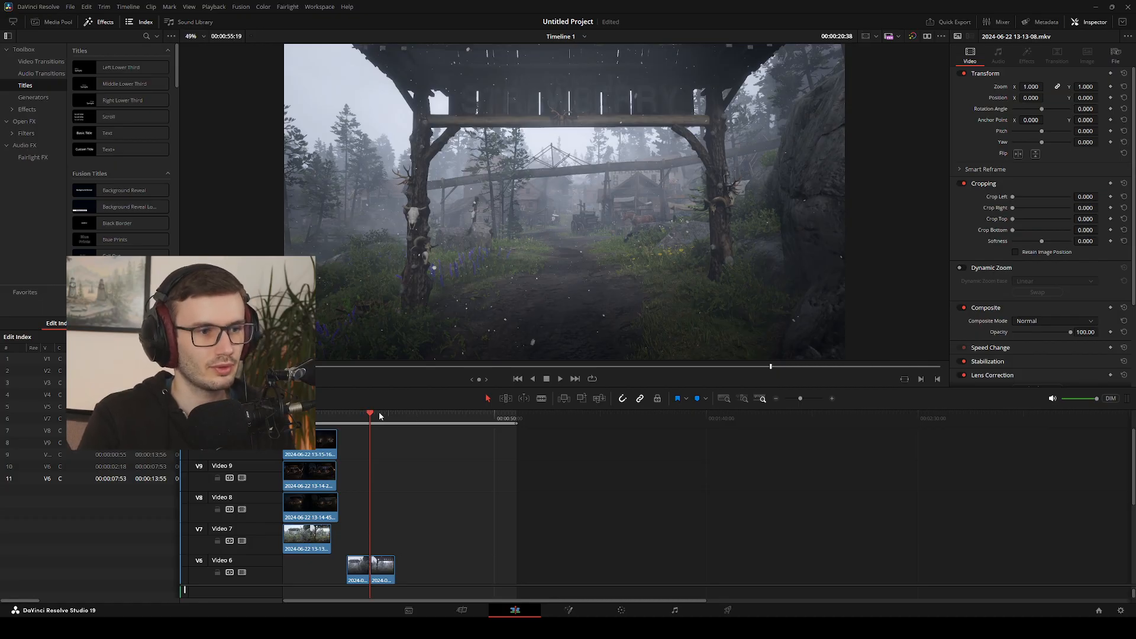
pyautogui.click(444, 419)
pyautogui.click(383, 568)
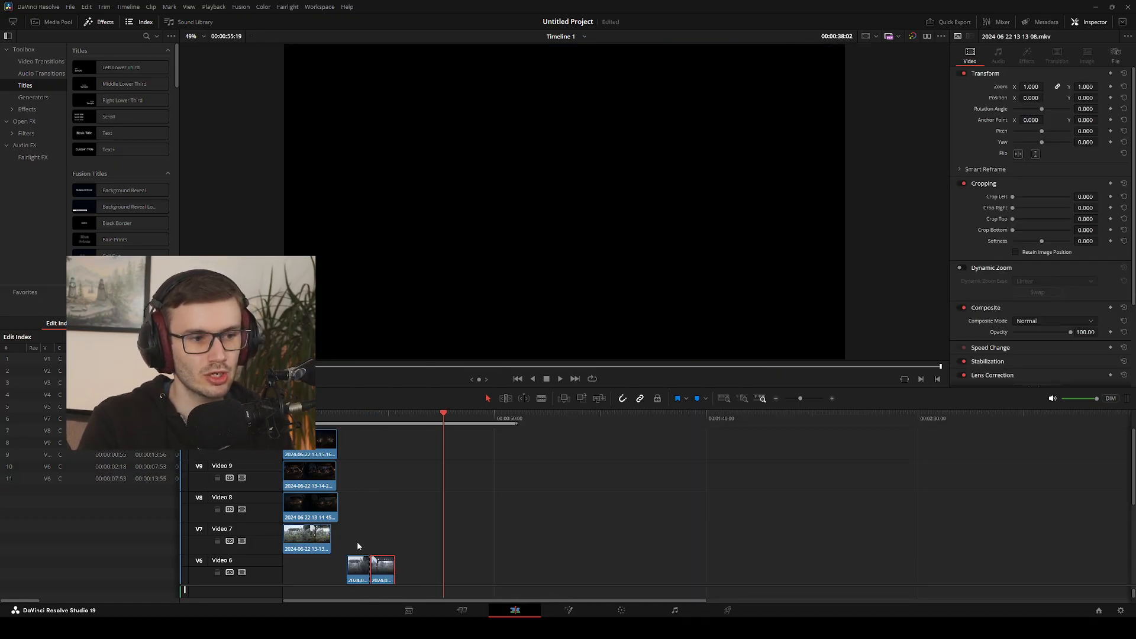
pyautogui.moveTo(357, 545); pyautogui.dragTo(399, 564)
pyautogui.hotkey('ctrl', 'alt', 'l')
pyautogui.click(413, 563)
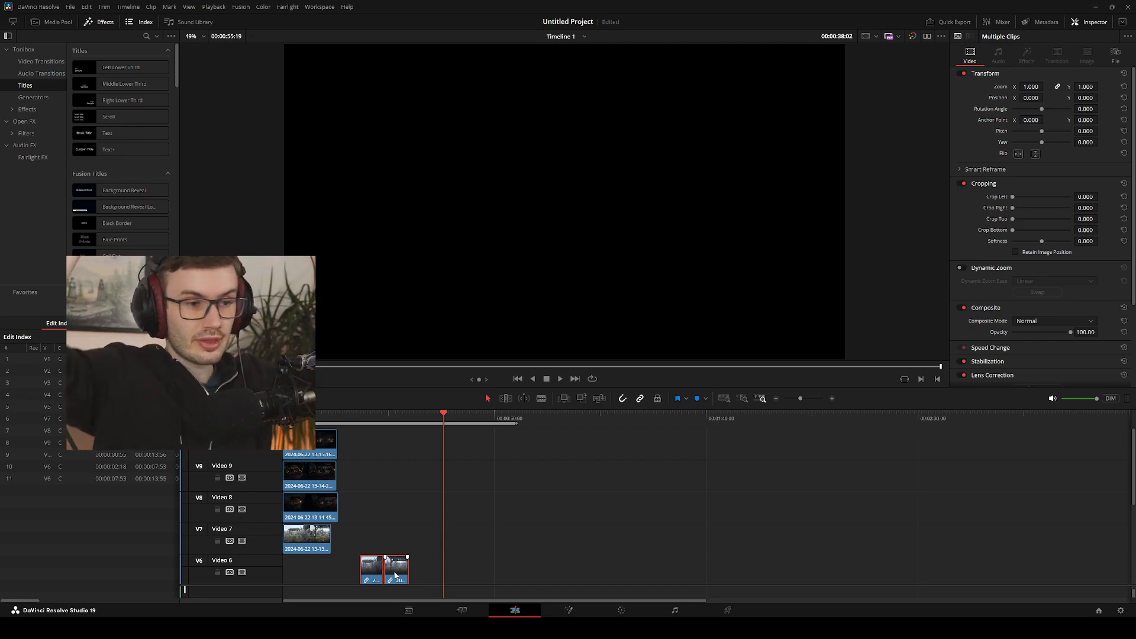
pyautogui.click(349, 497)
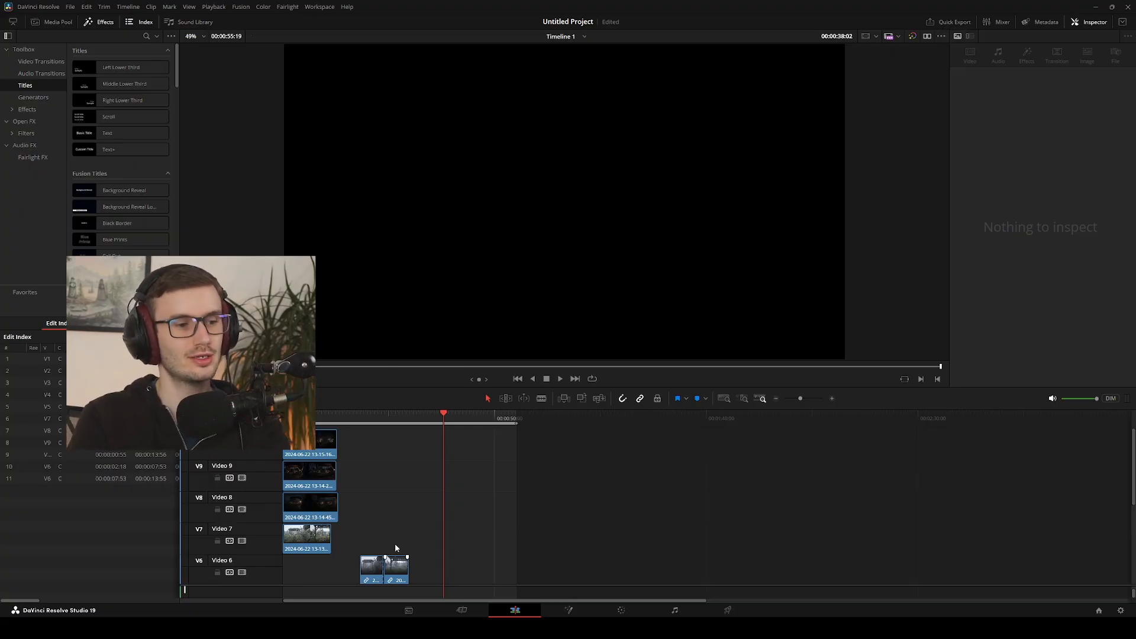
pyautogui.moveTo(408, 559); pyautogui.dragTo(395, 559)
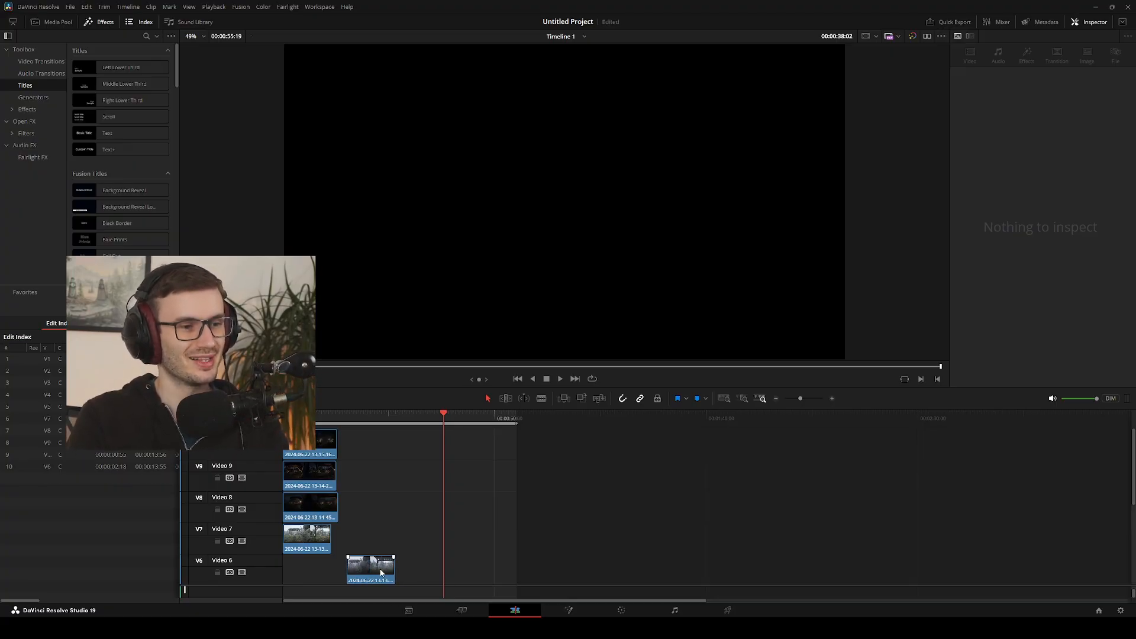
pyautogui.click(382, 572)
pyautogui.moveTo(453, 424); pyautogui.dragTo(379, 437)
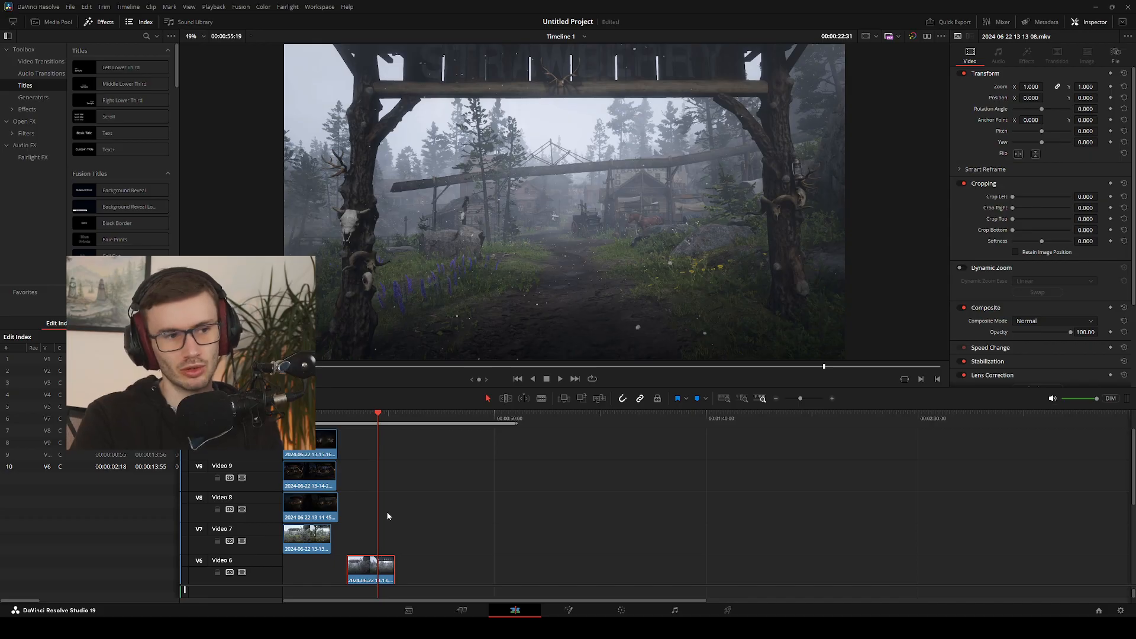
pyautogui.click(359, 421)
pyautogui.moveTo(360, 421); pyautogui.dragTo(356, 459)
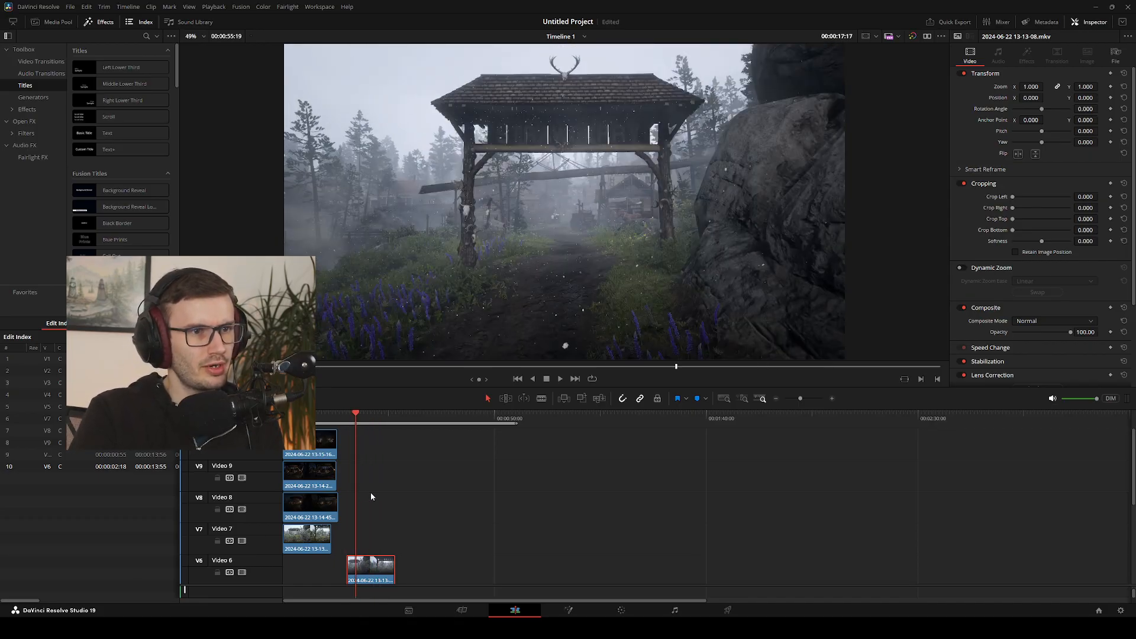
pyautogui.scroll(-5, 371, 492)
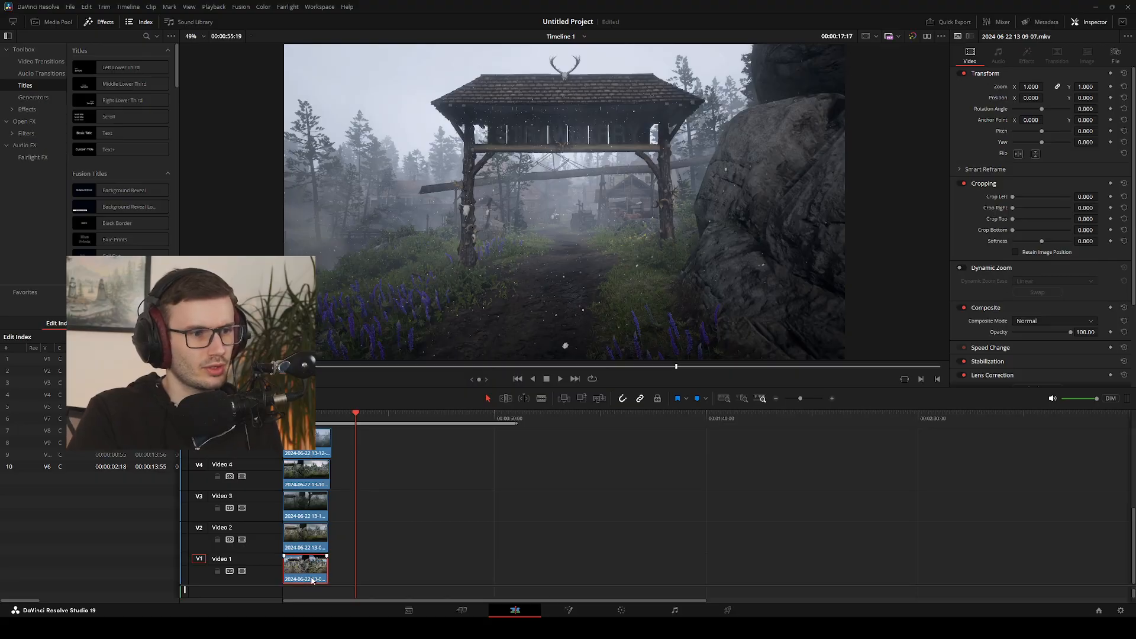
pyautogui.moveTo(312, 580); pyautogui.dragTo(361, 566)
pyautogui.moveTo(356, 414); pyautogui.dragTo(378, 432)
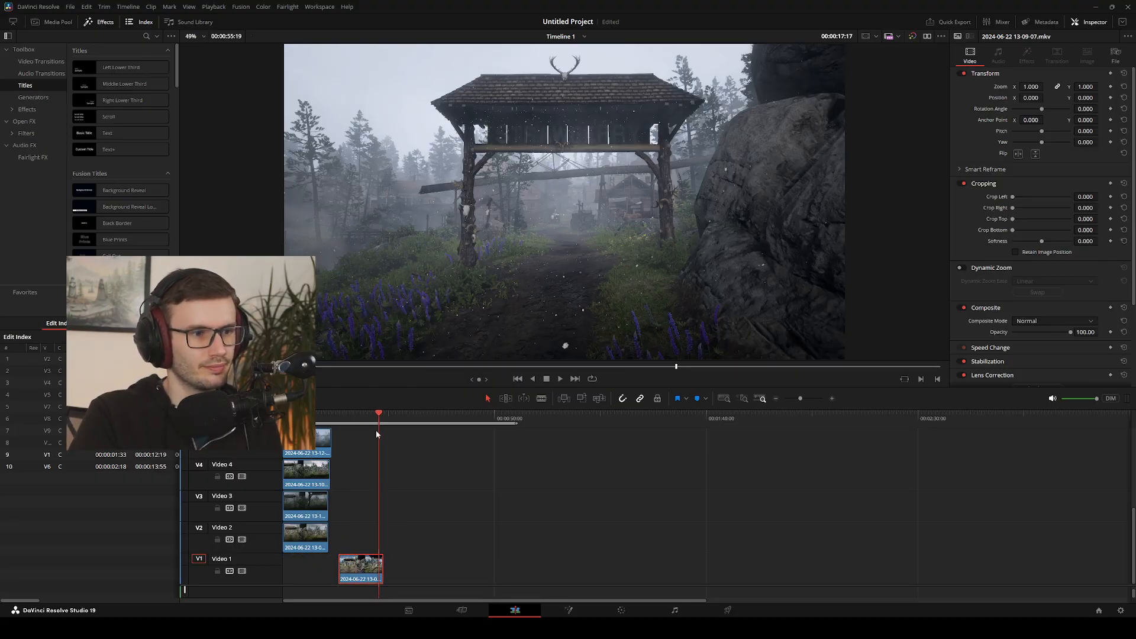
pyautogui.moveTo(374, 568); pyautogui.dragTo(431, 569)
pyautogui.moveTo(381, 419); pyautogui.dragTo(426, 427)
pyautogui.moveTo(299, 544); pyautogui.dragTo(398, 561)
pyautogui.moveTo(414, 419)
pyautogui.mouseDown()
pyautogui.moveTo(455, 423)
pyautogui.moveTo(380, 429)
pyautogui.moveTo(428, 428)
pyautogui.moveTo(398, 433)
pyautogui.mouseUp()
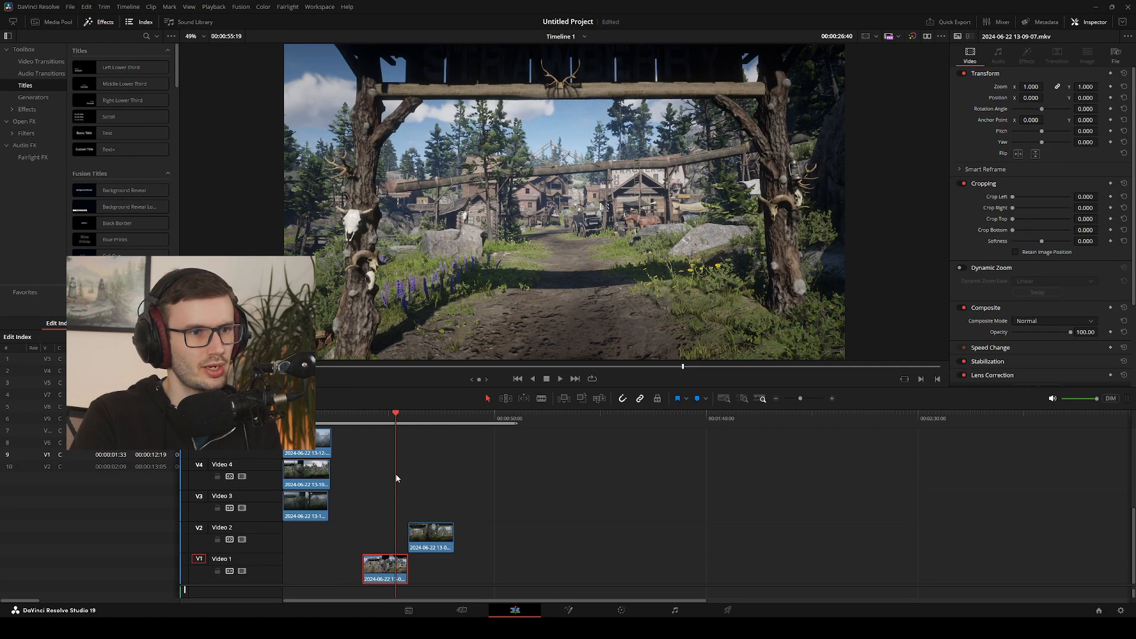
pyautogui.moveTo(420, 538); pyautogui.dragTo(374, 542)
pyautogui.moveTo(392, 418)
pyautogui.mouseDown()
pyautogui.moveTo(354, 418)
pyautogui.moveTo(411, 418)
pyautogui.mouseUp()
pyautogui.moveTo(372, 537); pyautogui.dragTo(510, 538)
pyautogui.scroll(5, 343, 495)
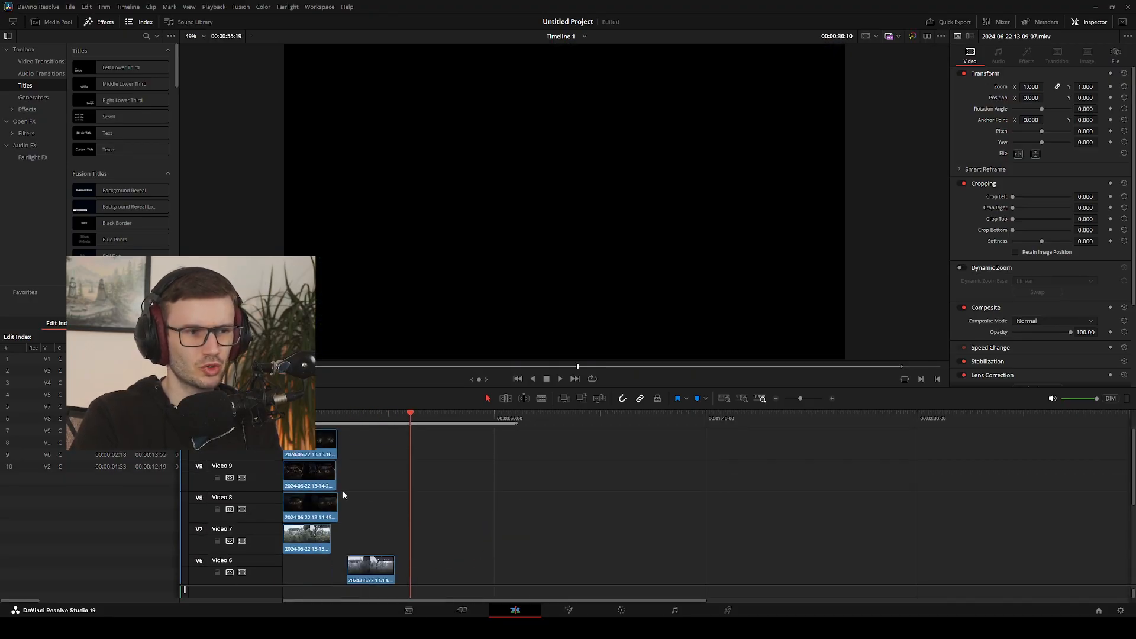
pyautogui.moveTo(324, 447); pyautogui.dragTo(393, 531)
pyautogui.click(320, 439)
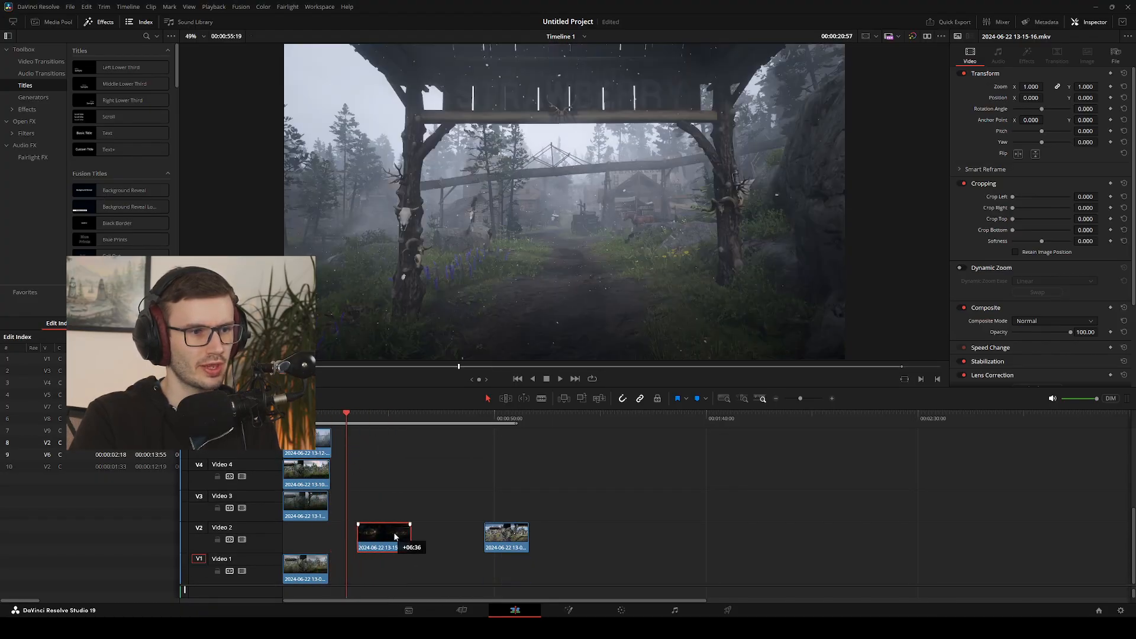
pyautogui.moveTo(315, 565); pyautogui.dragTo(351, 565)
pyautogui.moveTo(348, 421)
pyautogui.mouseDown()
pyautogui.moveTo(385, 420)
pyautogui.moveTo(352, 425)
pyautogui.mouseUp()
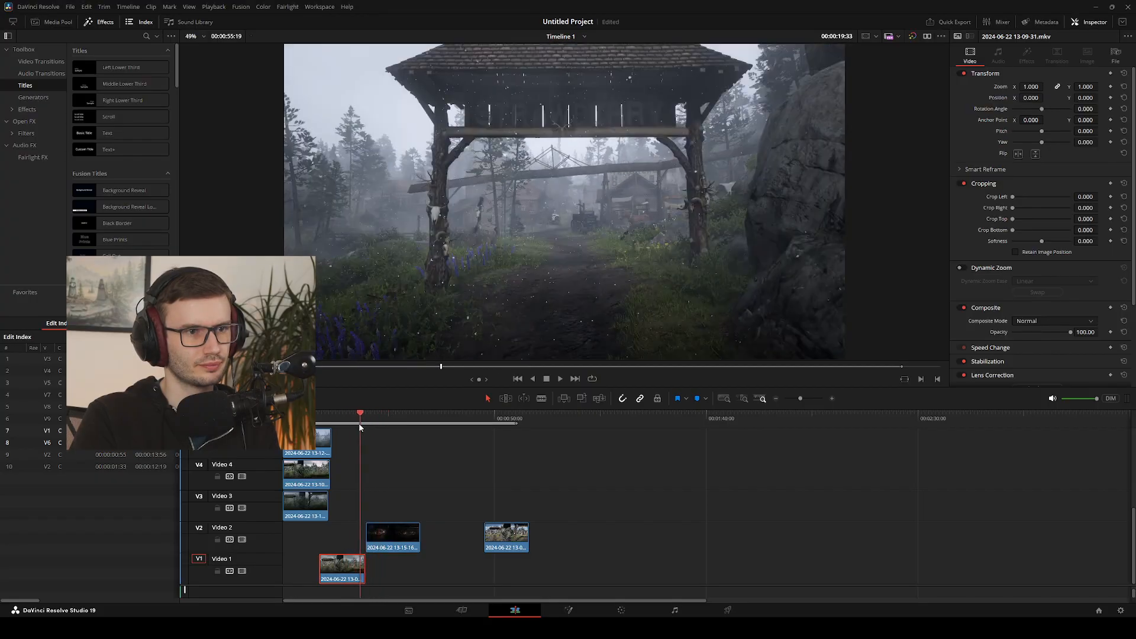
pyautogui.scroll(4, 403, 469)
pyautogui.moveTo(375, 516); pyautogui.dragTo(310, 517)
pyautogui.scroll(-4, 388, 514)
pyautogui.moveTo(353, 421)
pyautogui.mouseDown()
pyautogui.moveTo(393, 421)
pyautogui.moveTo(346, 427)
pyautogui.mouseUp()
pyautogui.press('space')
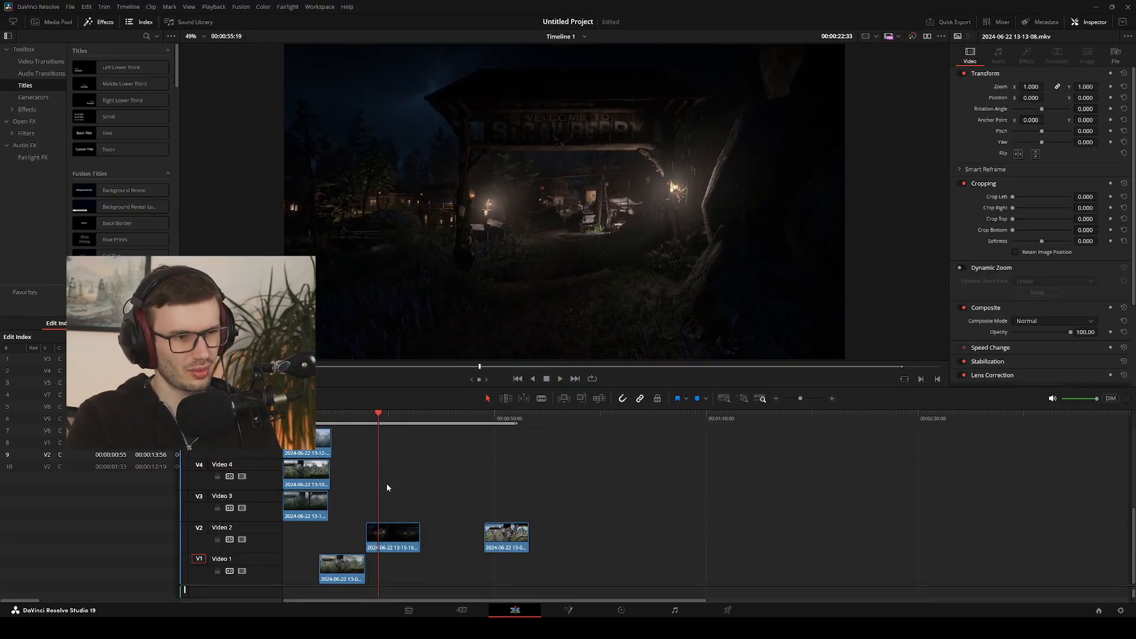
pyautogui.moveTo(377, 419); pyautogui.dragTo(320, 424)
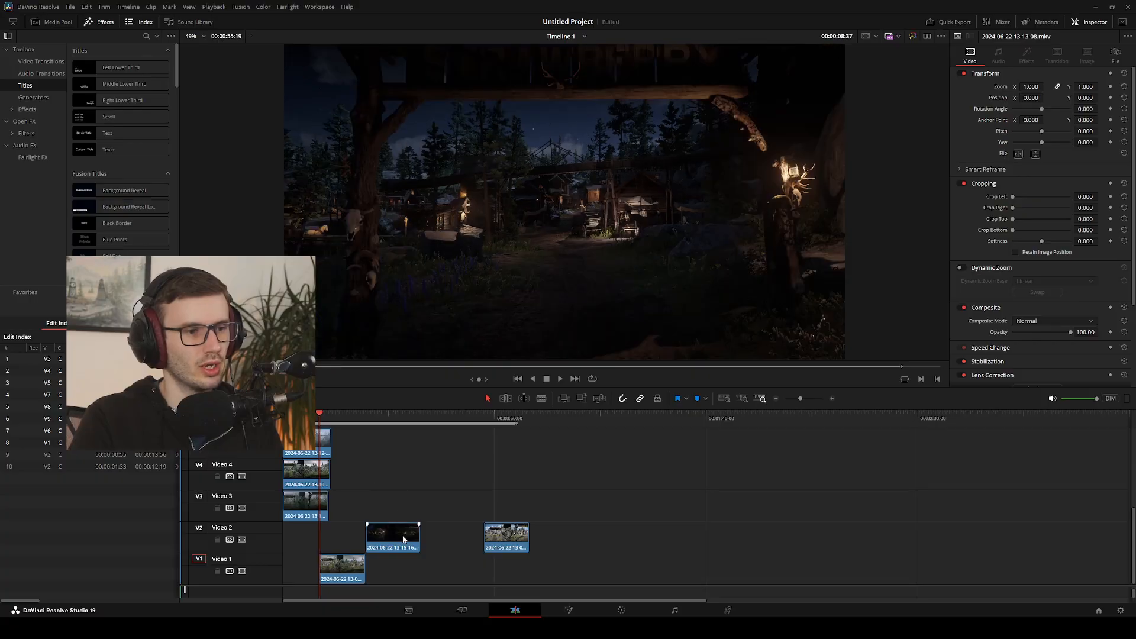
pyautogui.moveTo(403, 537)
pyautogui.mouseDown()
pyautogui.moveTo(387, 553)
pyautogui.moveTo(405, 569)
pyautogui.moveTo(392, 576)
pyautogui.moveTo(392, 547)
pyautogui.mouseUp()
pyautogui.click(366, 426)
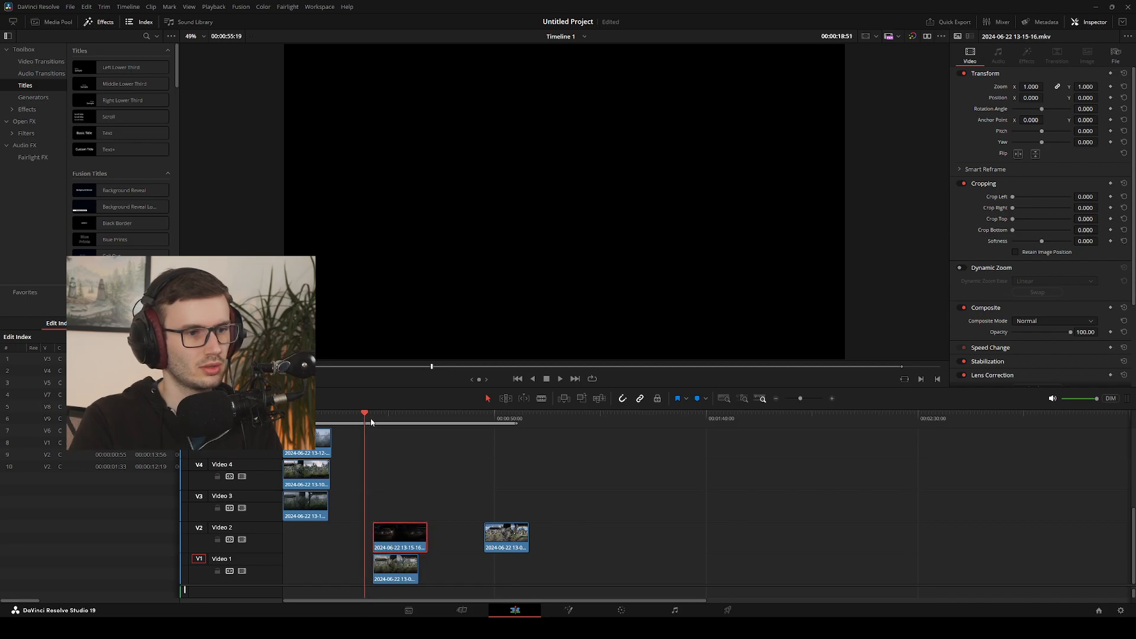
pyautogui.moveTo(372, 422); pyautogui.dragTo(384, 418)
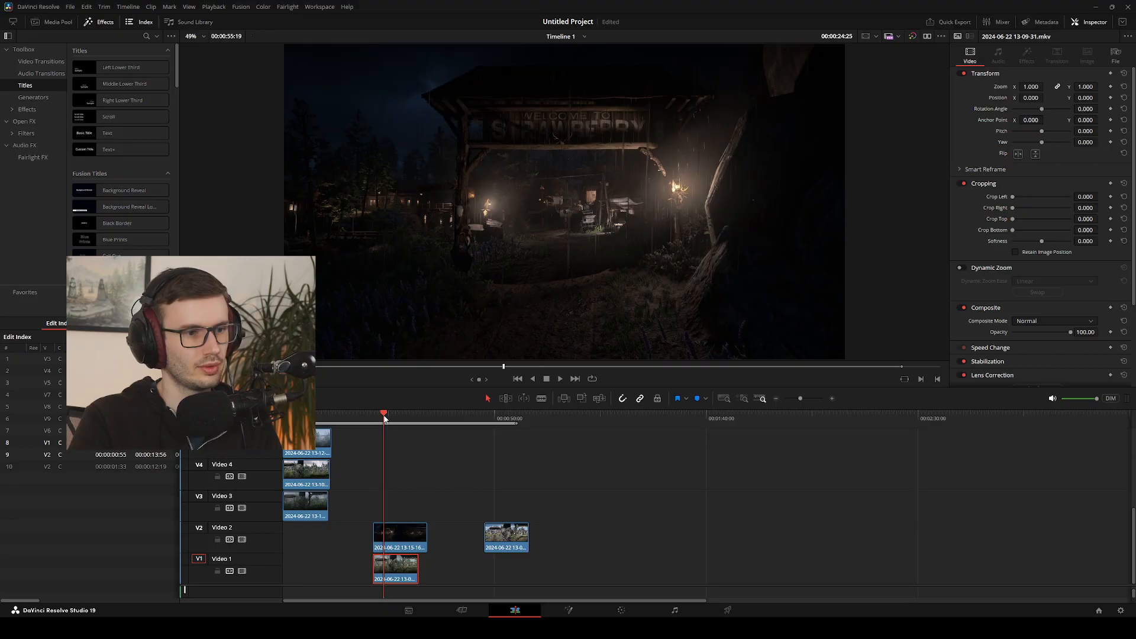
pyautogui.hotkey('ctrl', 'b')
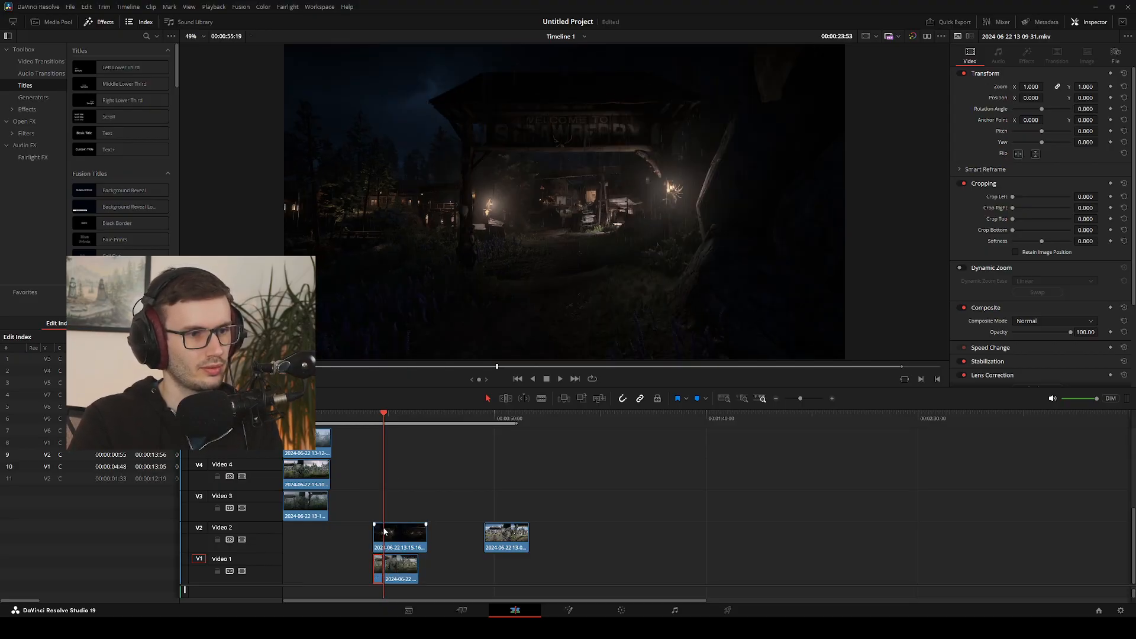
pyautogui.hotkey('ctrl', 'b')
pyautogui.moveTo(378, 536); pyautogui.dragTo(349, 538)
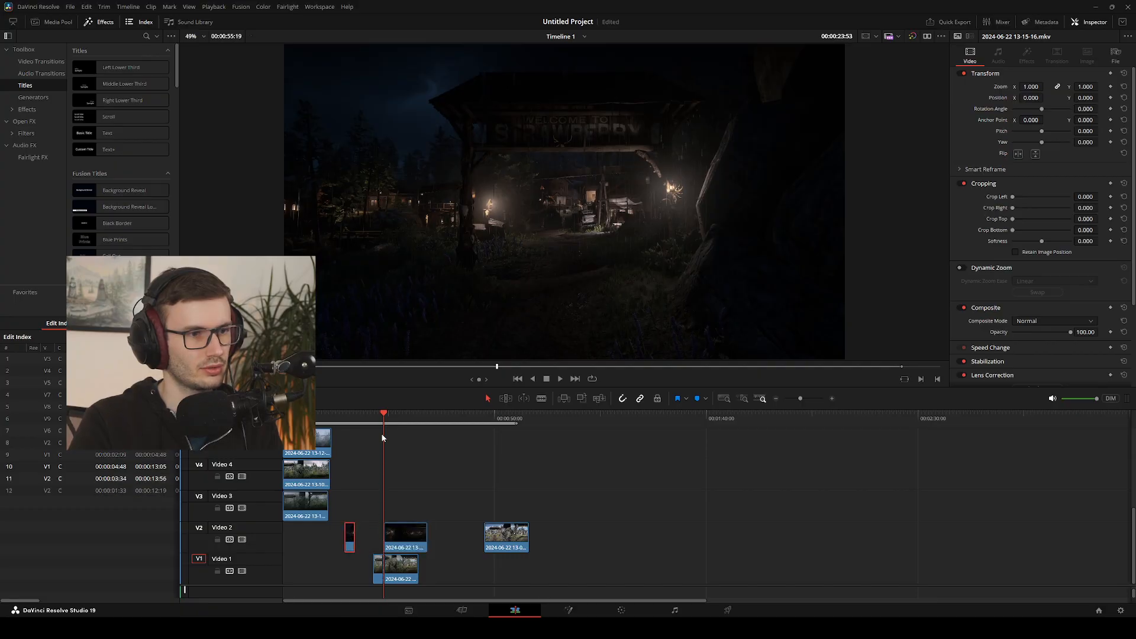
pyautogui.press('Up')
pyautogui.moveTo(404, 569); pyautogui.dragTo(476, 584)
# Play across the 00:00:23:53 cut between the daytime gate on Video 1 and the night gate on Video 2
pyautogui.press('space')
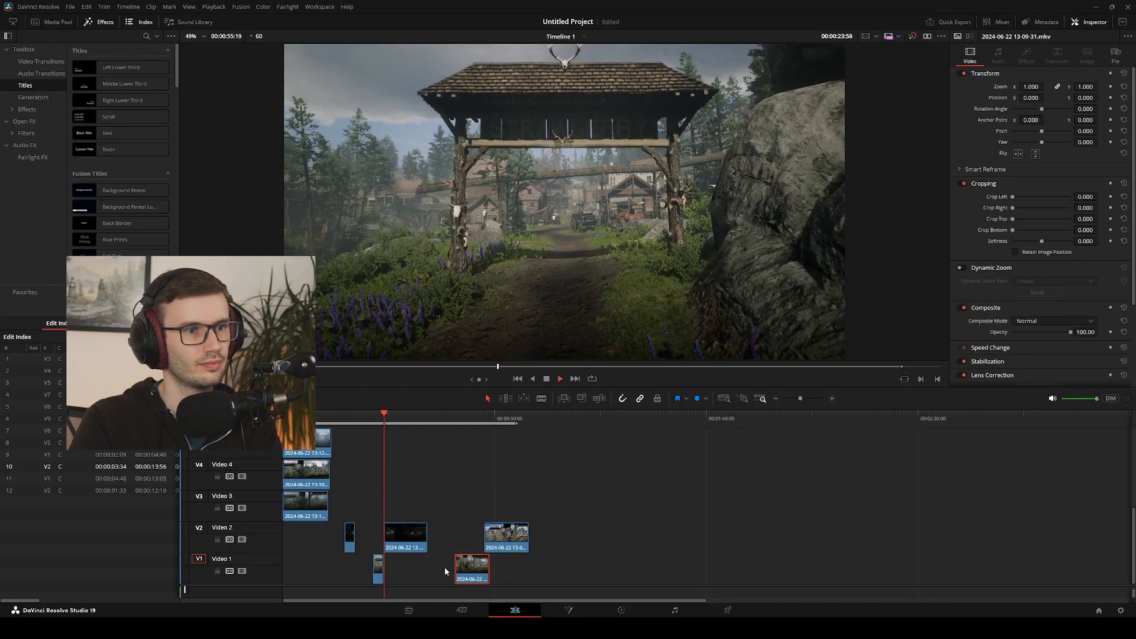
pyautogui.press('space')
pyautogui.click(384, 413)
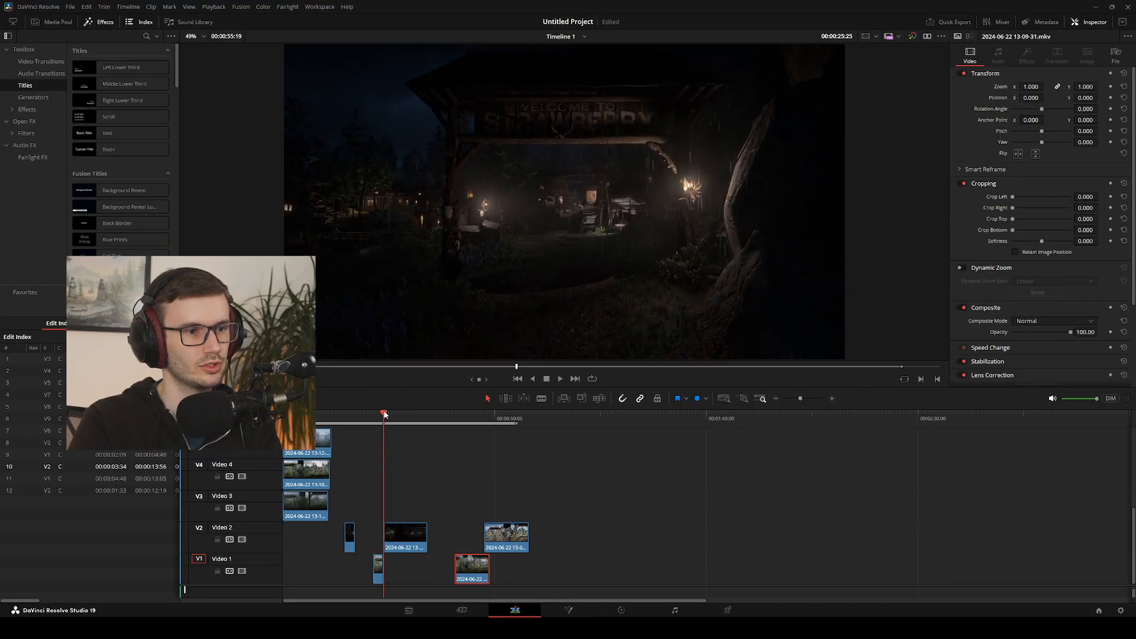
pyautogui.click(380, 414)
pyautogui.press('space')
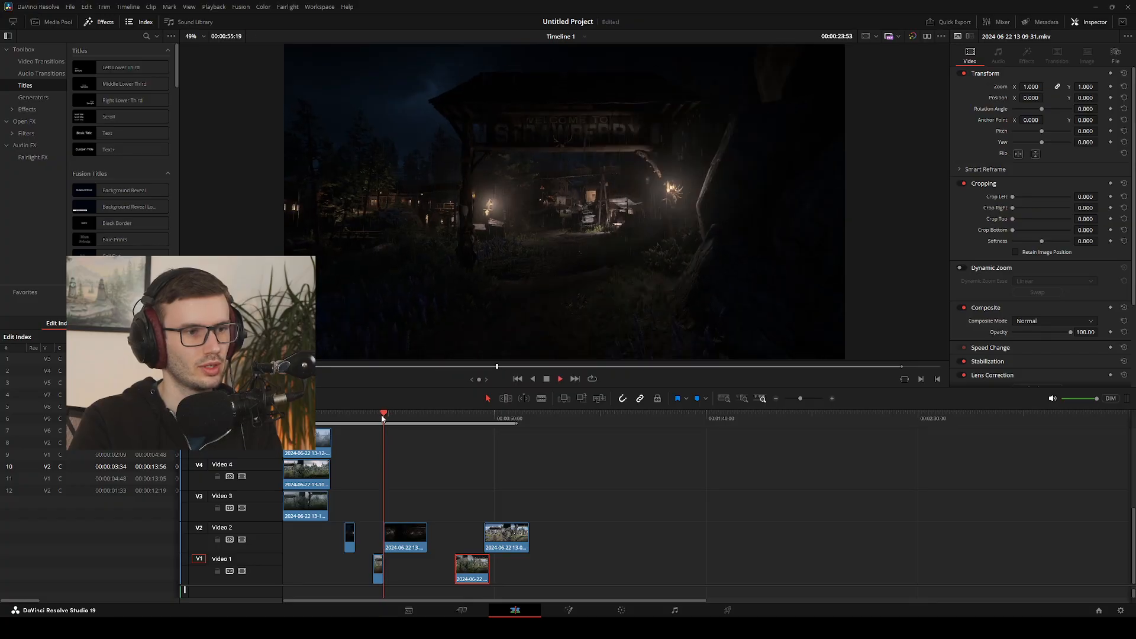
pyautogui.click(377, 414)
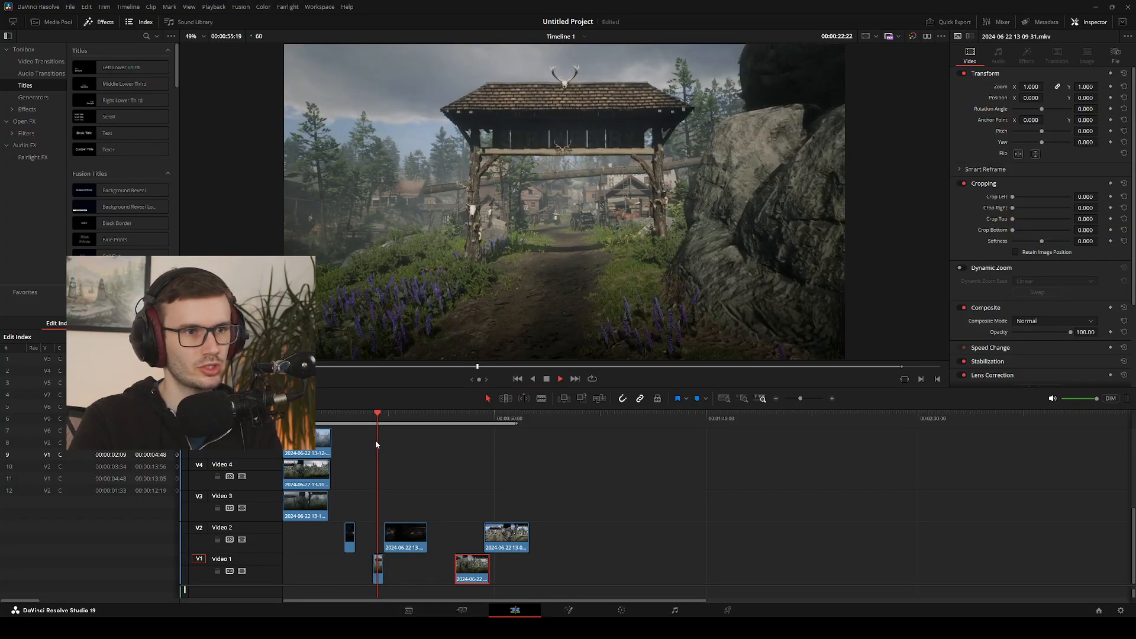
pyautogui.press('space')
pyautogui.press('space')
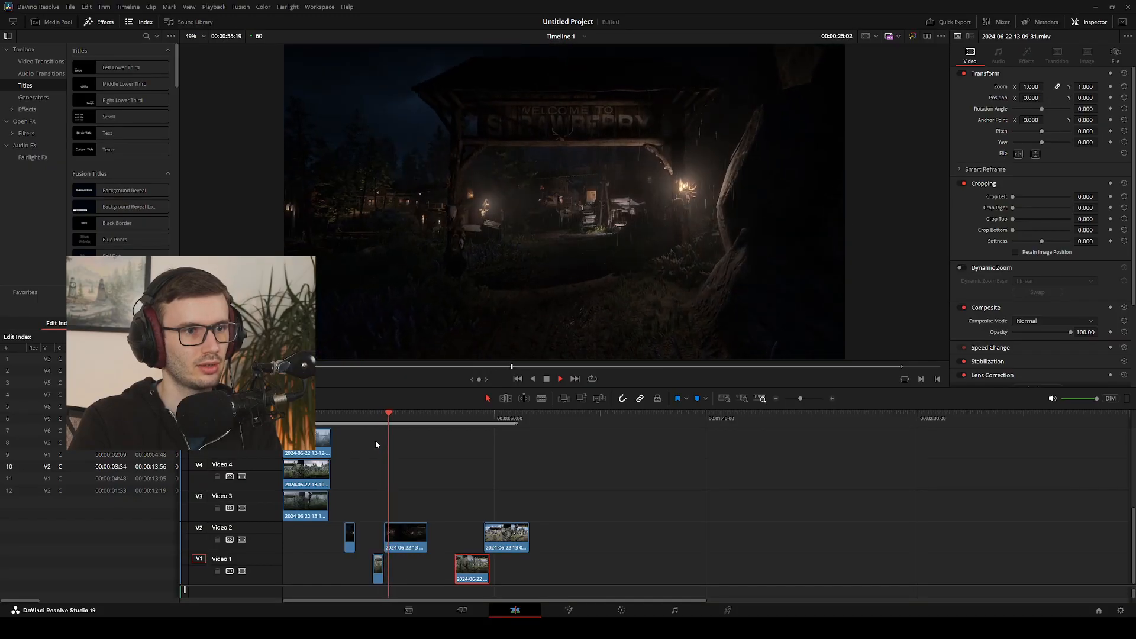
pyautogui.moveTo(390, 418); pyautogui.dragTo(381, 420)
# Step back and forth frame by frame over the day-to-night cut to compare how the gate lines up
pyautogui.press('Left')
pyautogui.press('Left')
pyautogui.press('Left')
pyautogui.press('Left')
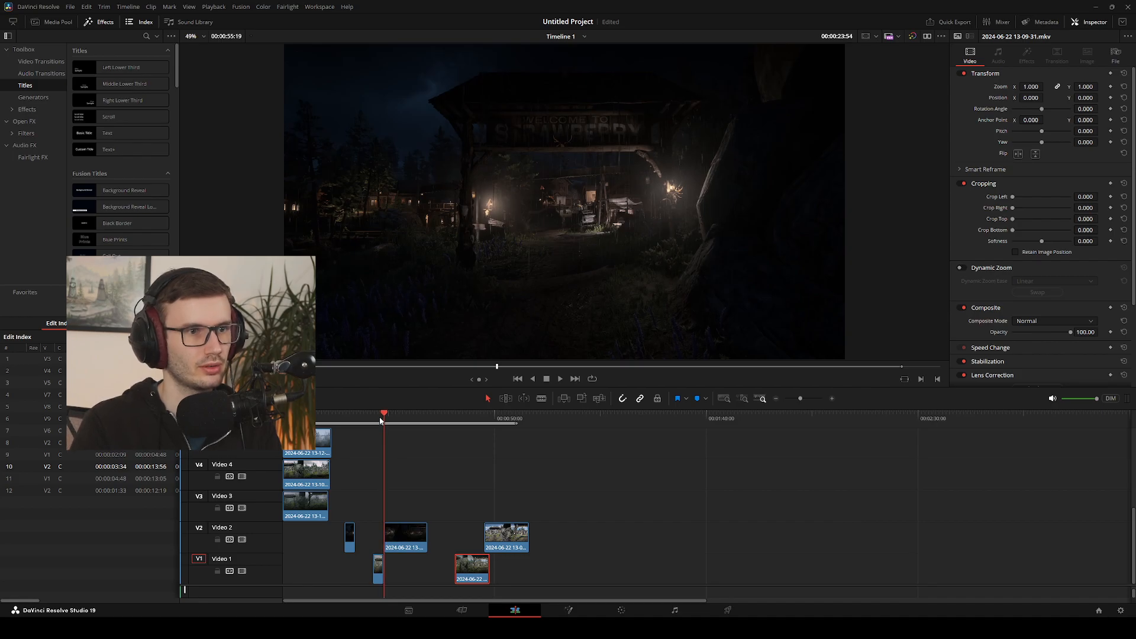
pyautogui.press('Right')
pyautogui.press('Right')
pyautogui.press('Right')
pyautogui.press('Right')
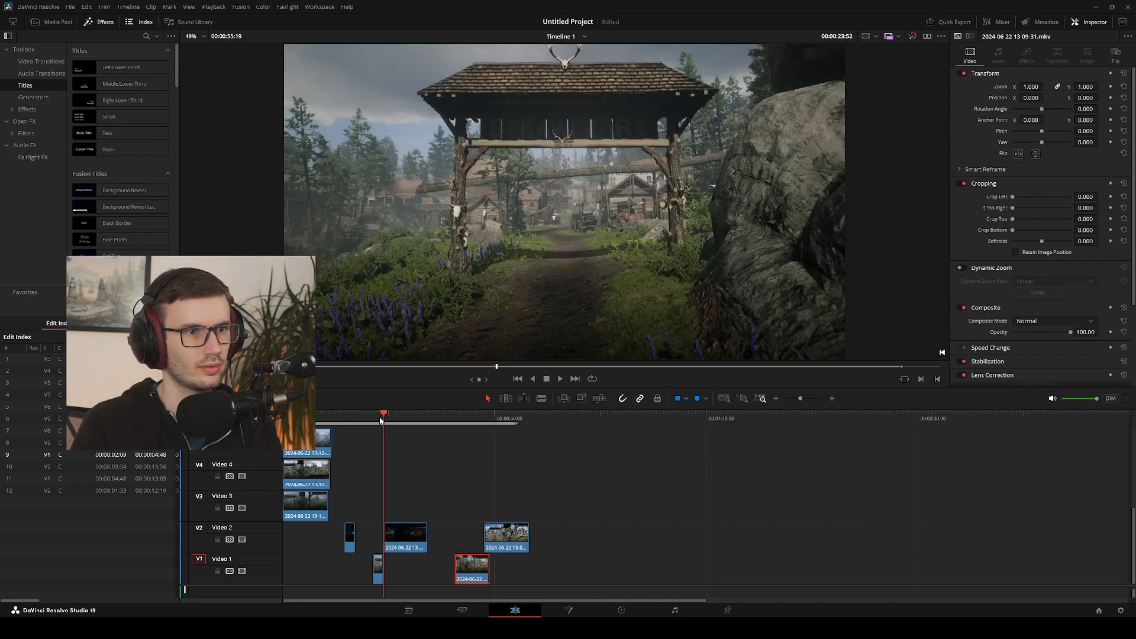
pyautogui.press('Left')
pyautogui.press('Right')
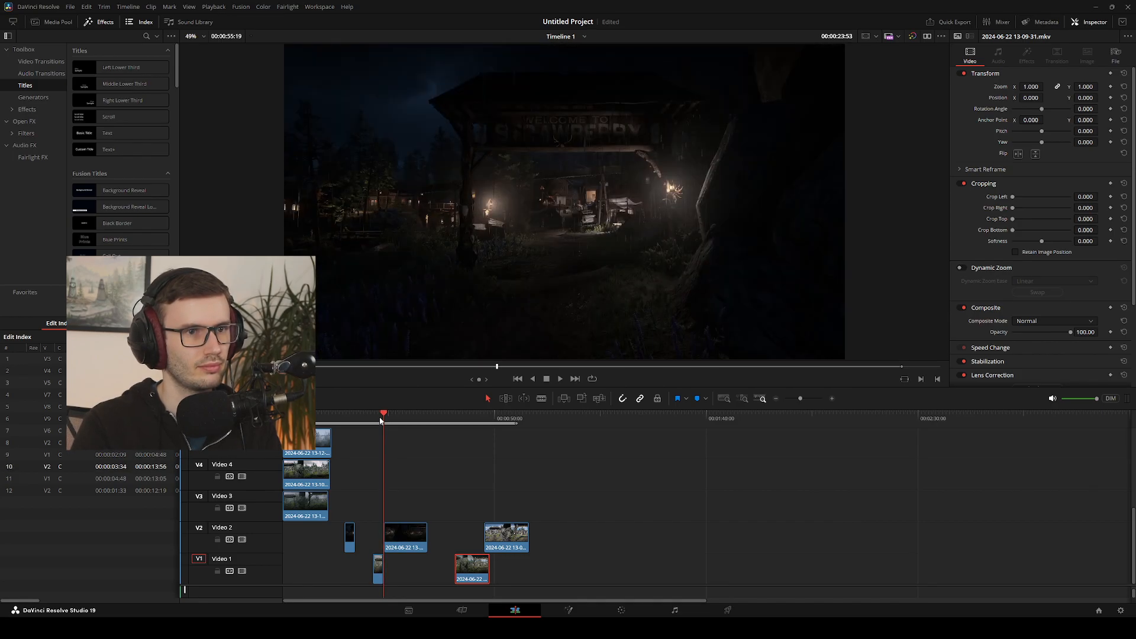
pyautogui.press('Left')
pyautogui.press('Right')
pyautogui.press('Left')
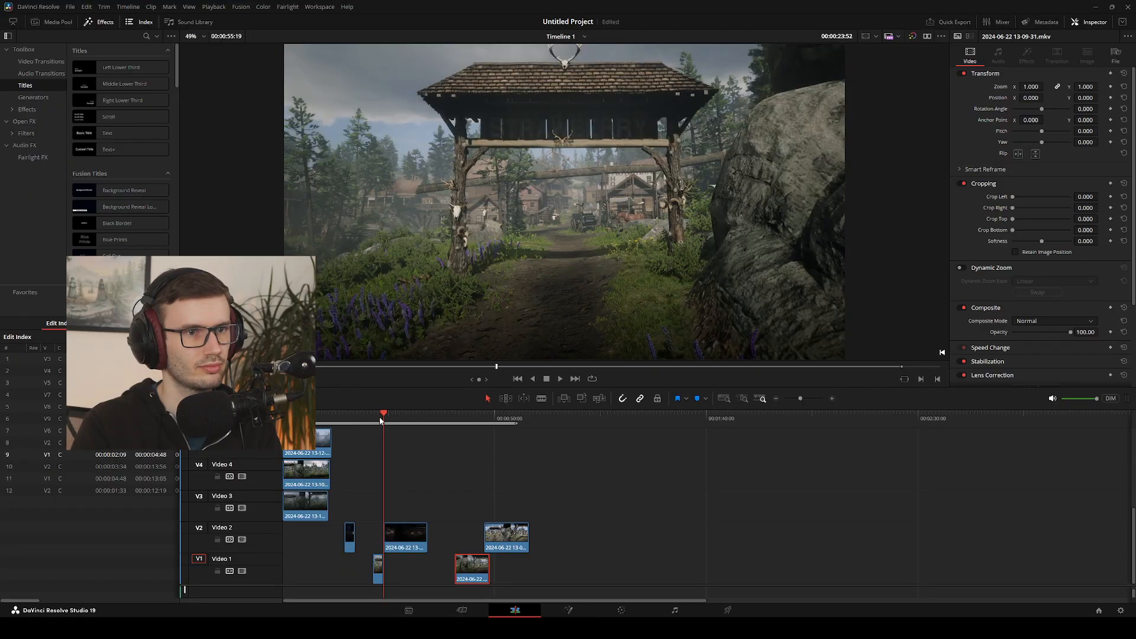
pyautogui.press('Right')
pyautogui.press('Left')
pyautogui.press('Right')
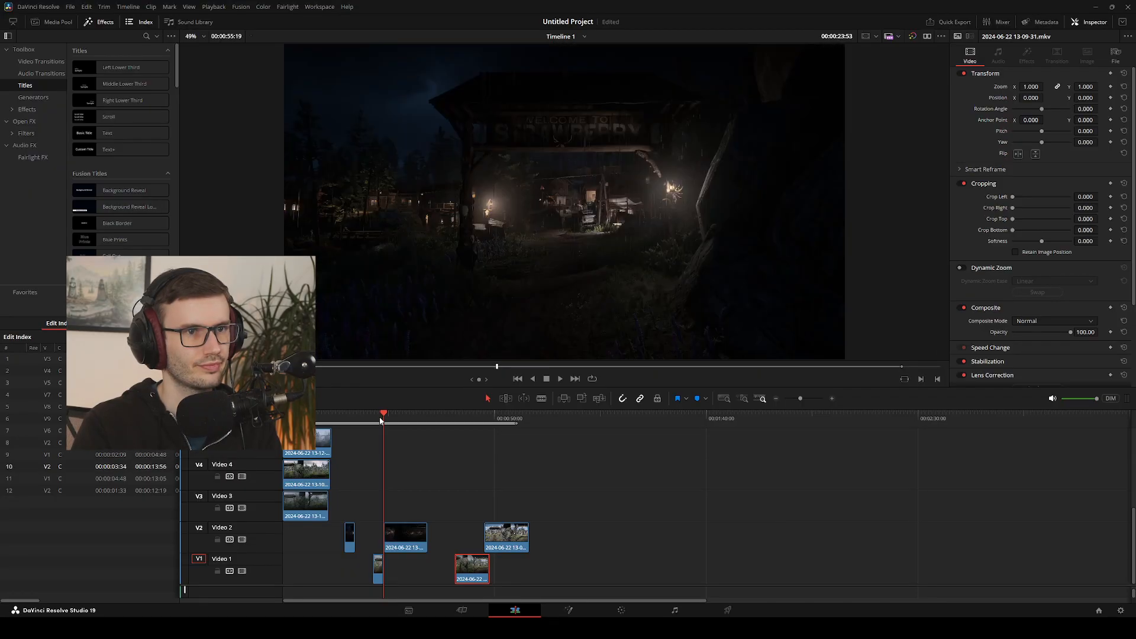
pyautogui.press('Left')
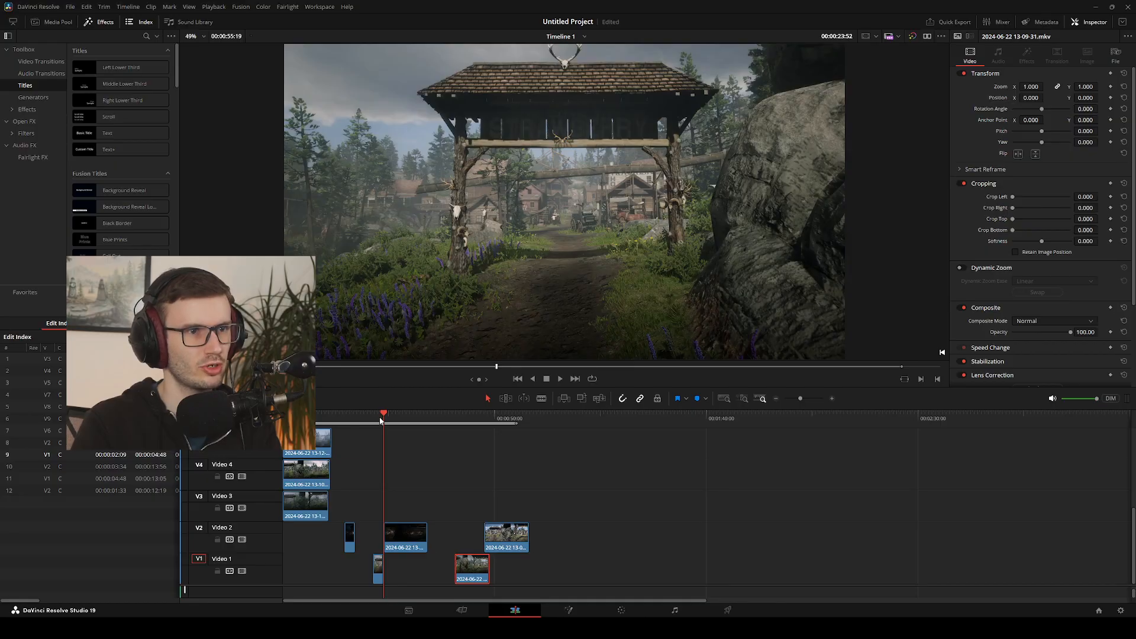
pyautogui.press('Right')
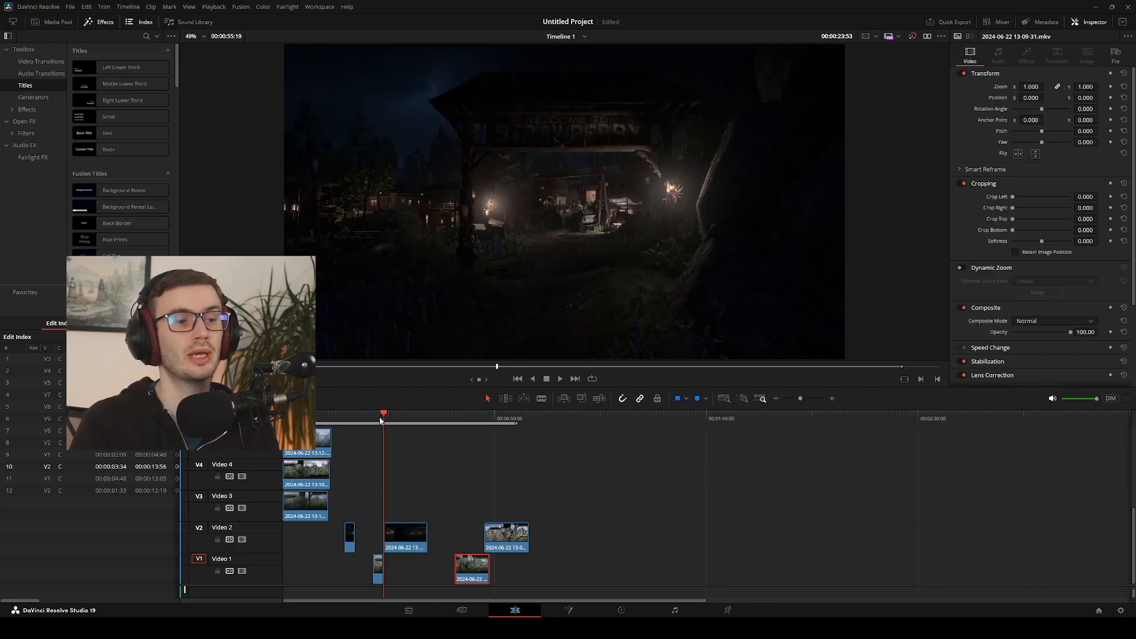
pyautogui.press('Left')
pyautogui.moveTo(380, 420); pyautogui.dragTo(377, 420)
pyautogui.press('space')
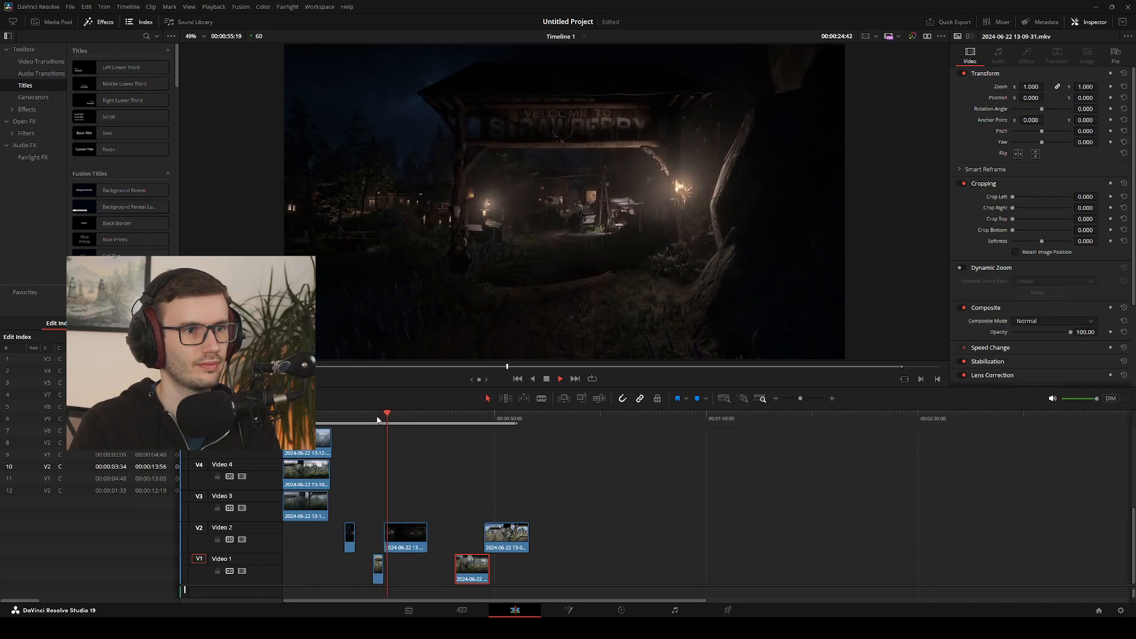
pyautogui.scroll(3, 413, 475)
pyautogui.scroll(-3, 412, 471)
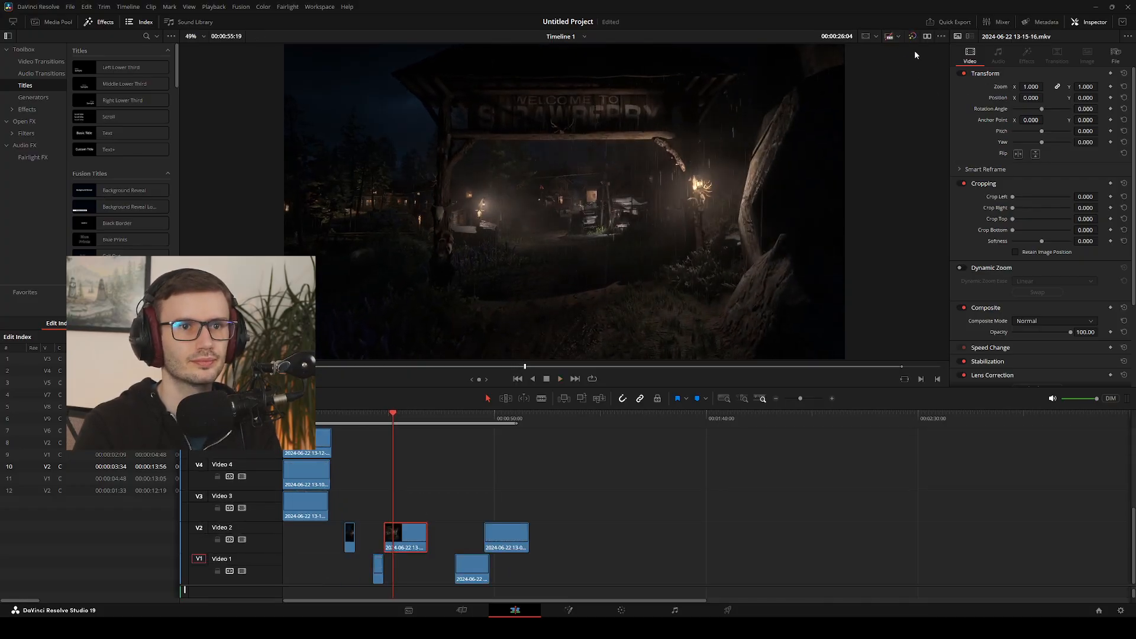
pyautogui.click(385, 416)
pyautogui.moveTo(384, 417); pyautogui.dragTo(374, 419)
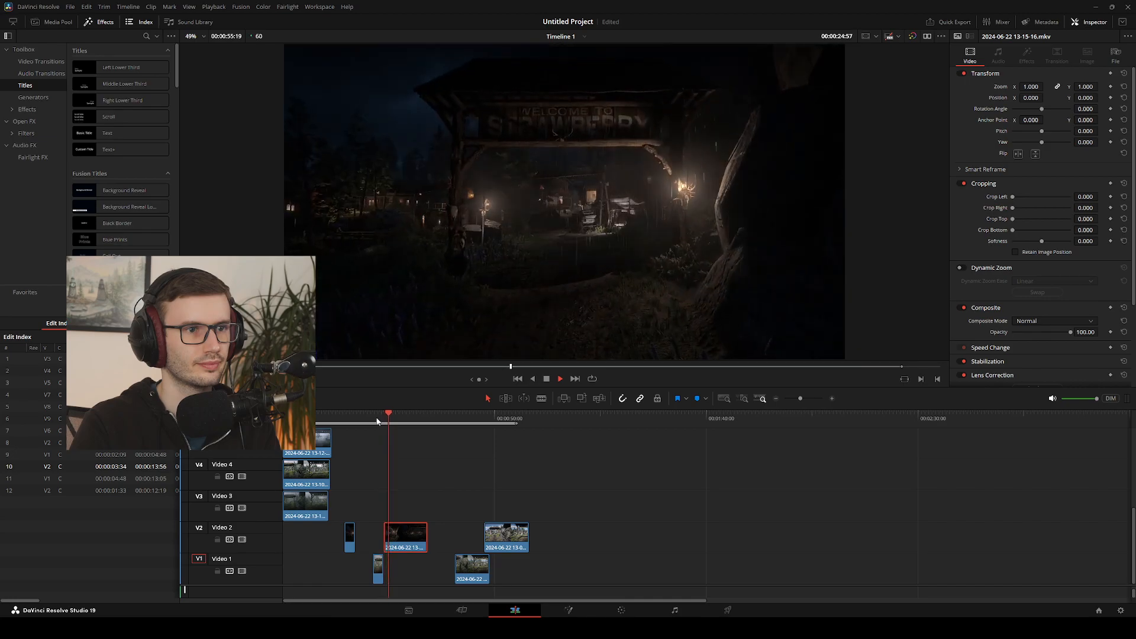
pyautogui.moveTo(406, 533); pyautogui.dragTo(425, 533)
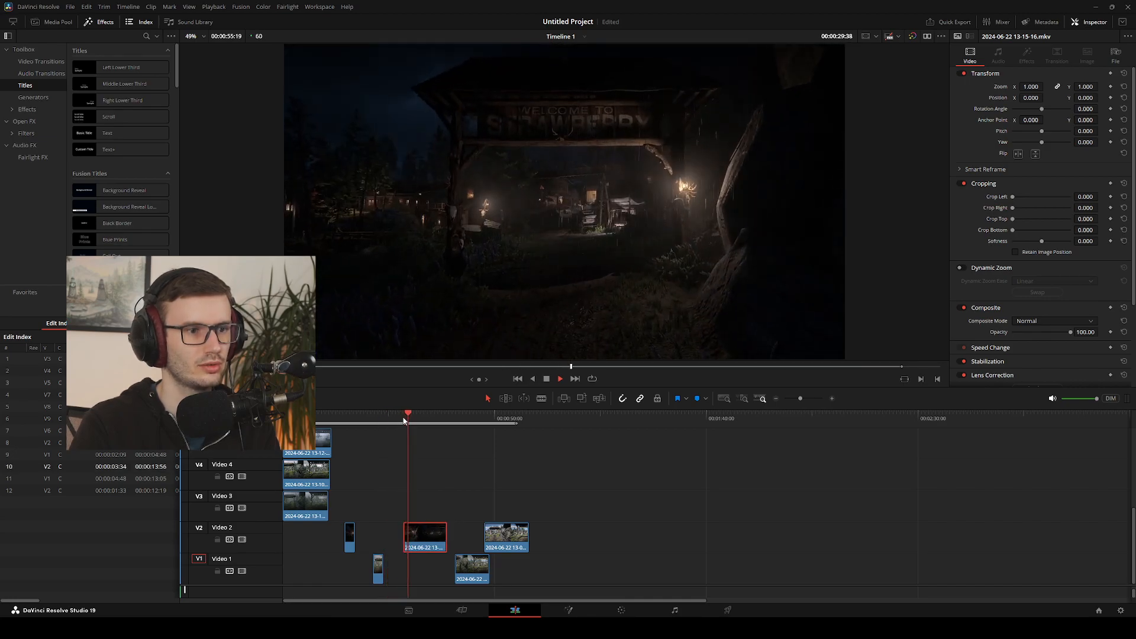
pyautogui.click(396, 419)
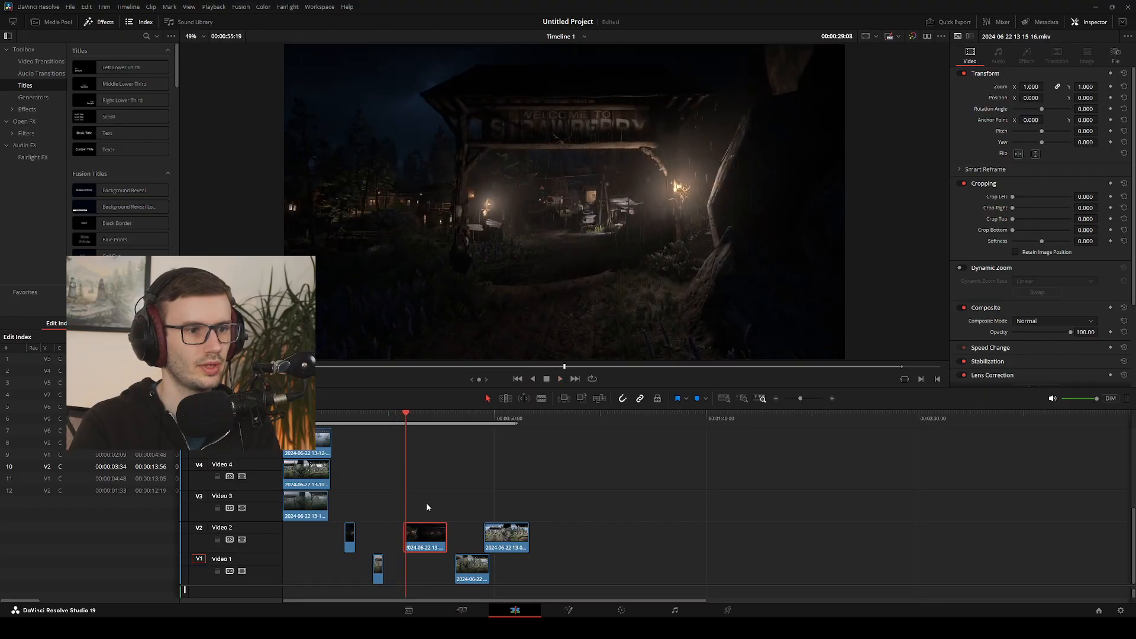
pyautogui.moveTo(431, 536); pyautogui.dragTo(399, 576)
# Play the two joined pieces on Video 1 repeatedly from about 21 seconds to check the day-to-night cut
pyautogui.moveTo(407, 418); pyautogui.dragTo(375, 418)
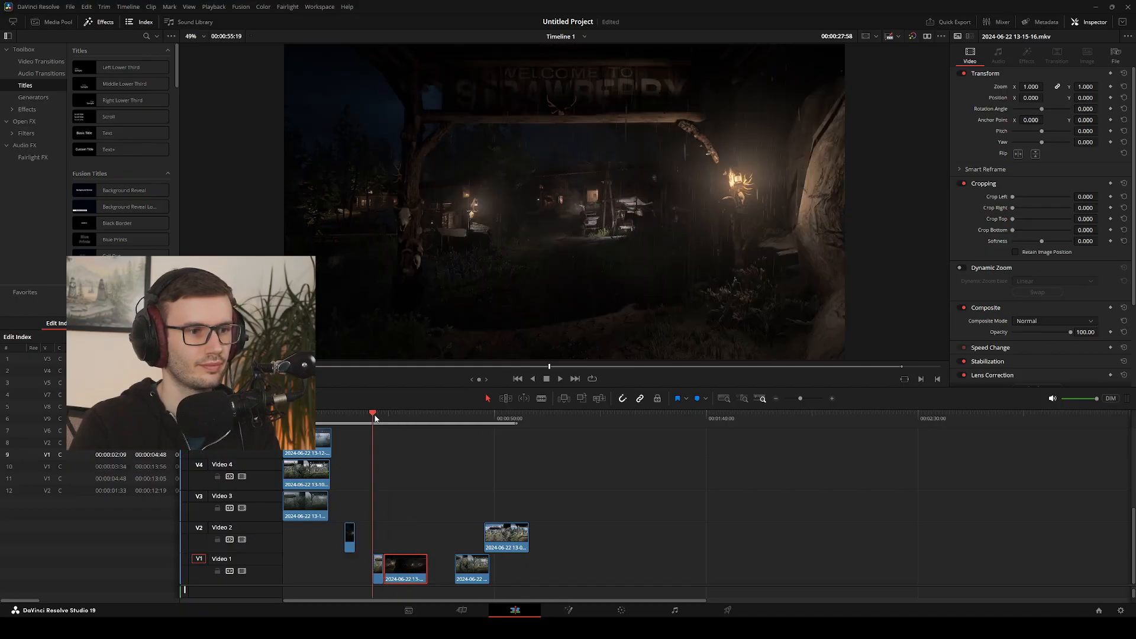
pyautogui.press('space')
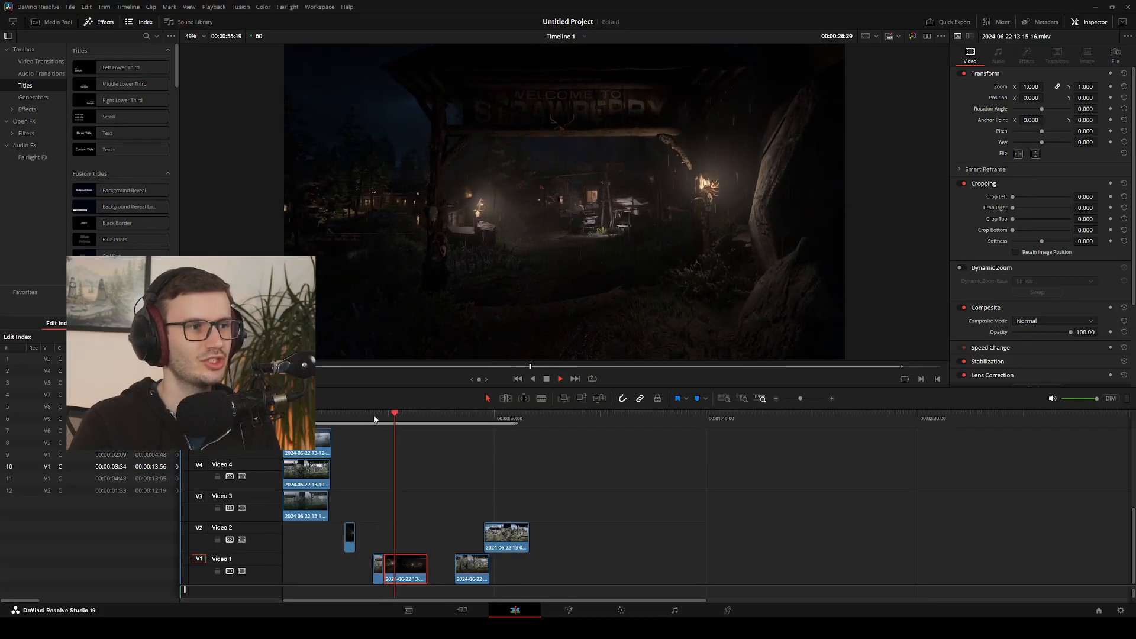
pyautogui.press('space')
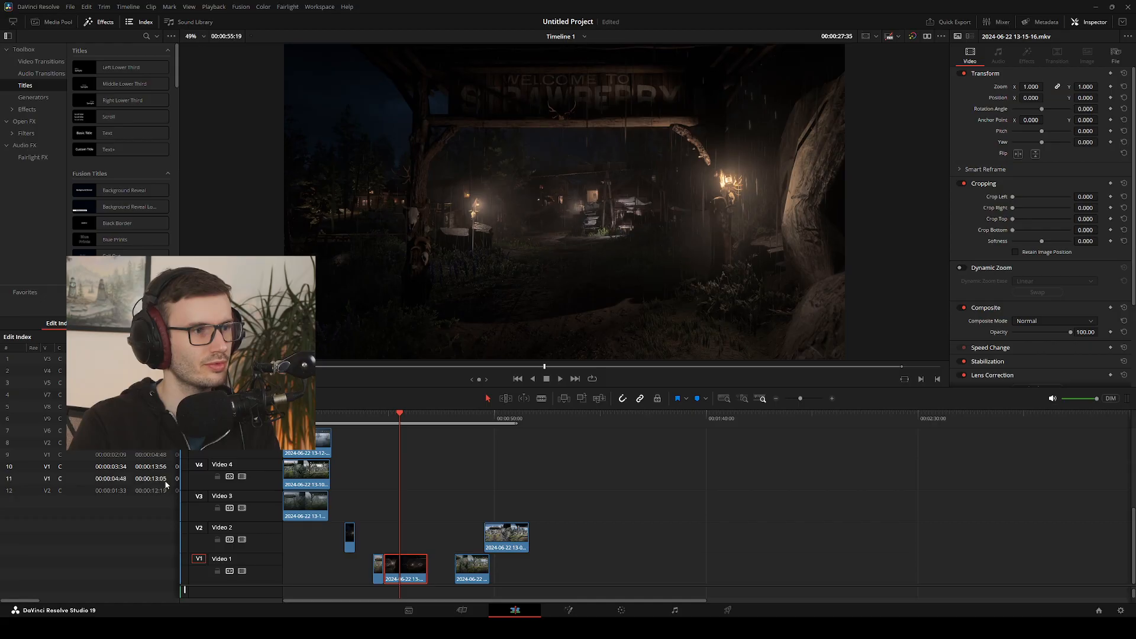
pyautogui.moveTo(398, 425); pyautogui.dragTo(375, 430)
pyautogui.press('space')
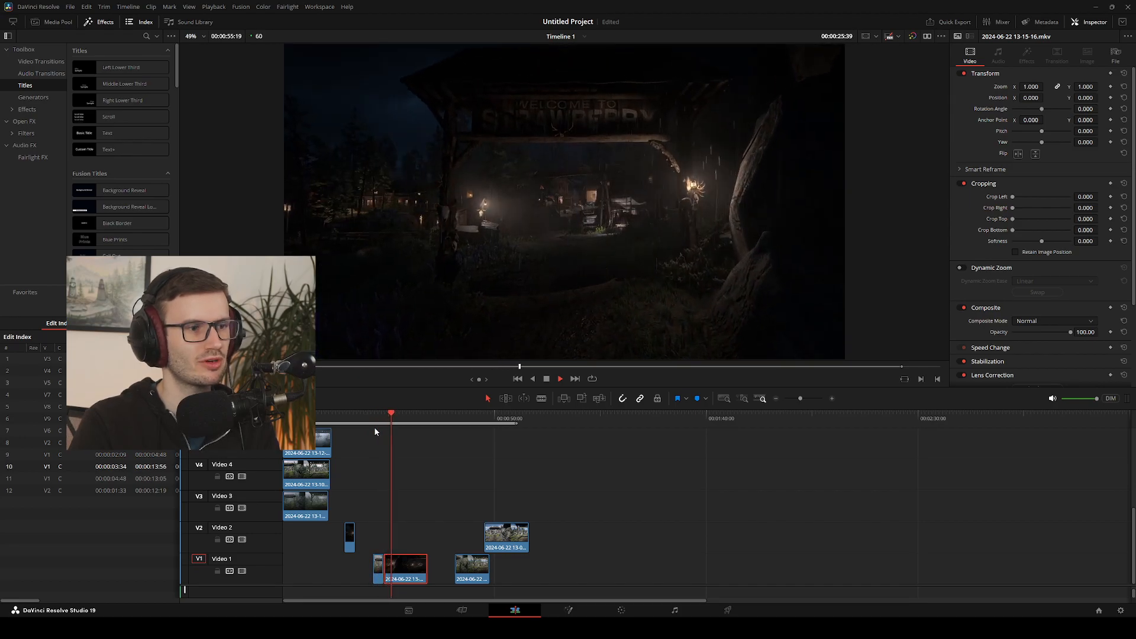
pyautogui.moveTo(394, 420); pyautogui.dragTo(384, 420)
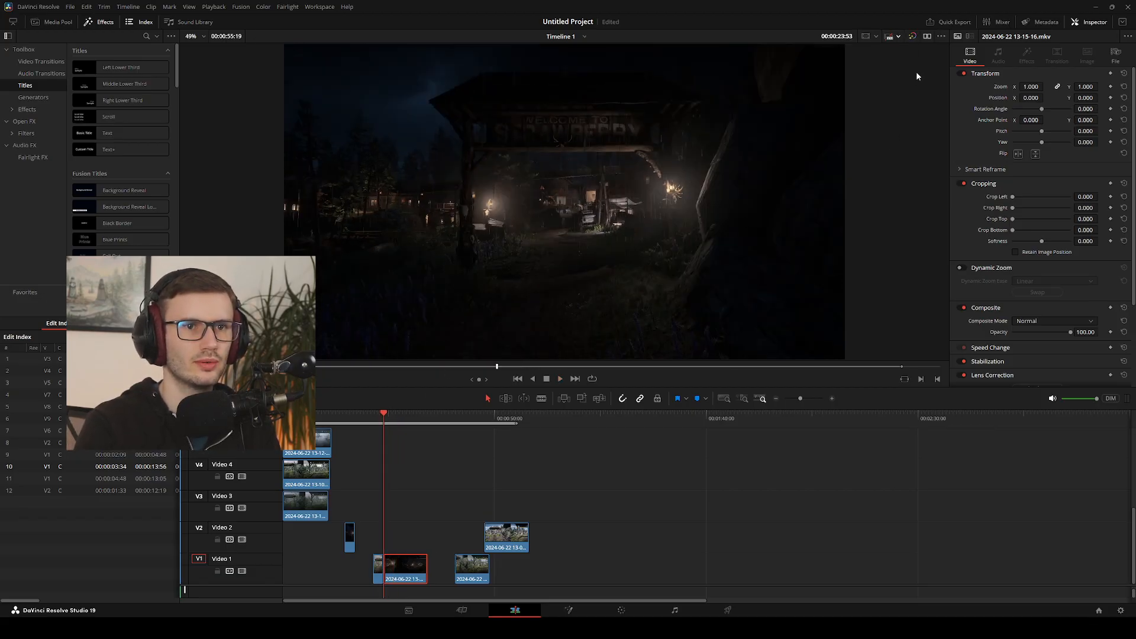
pyautogui.click(374, 420)
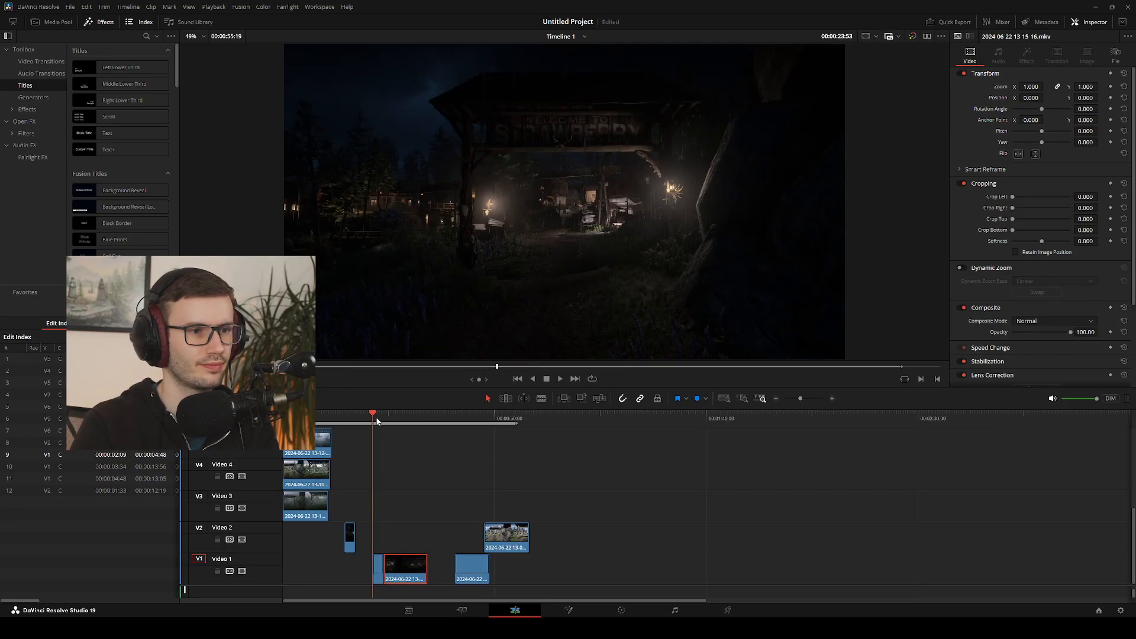
pyautogui.press('space')
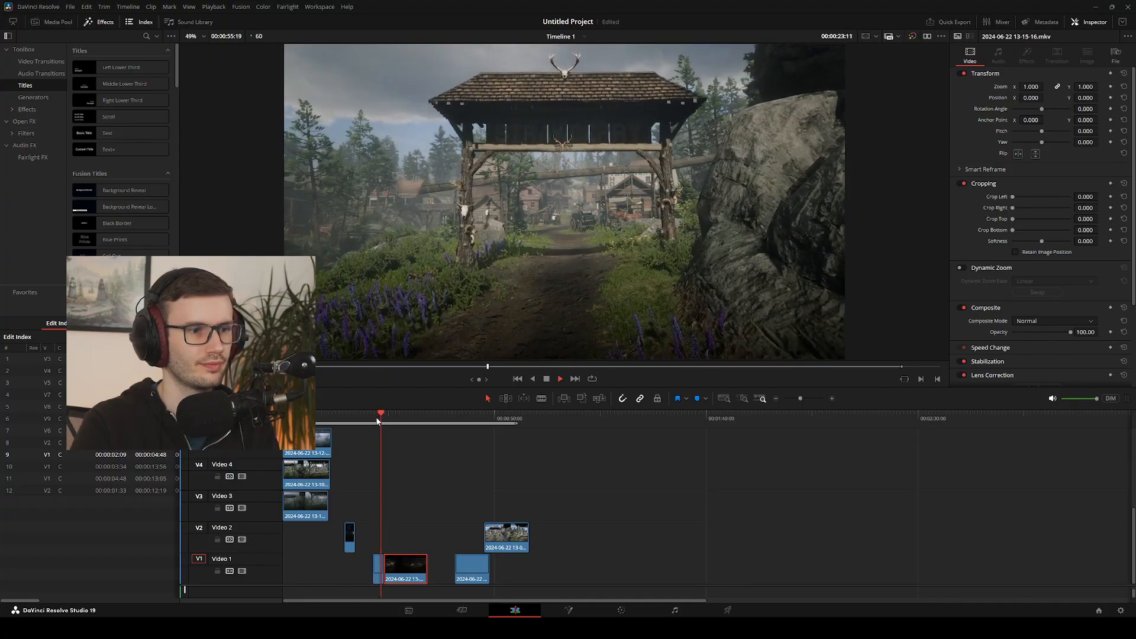
pyautogui.press('space')
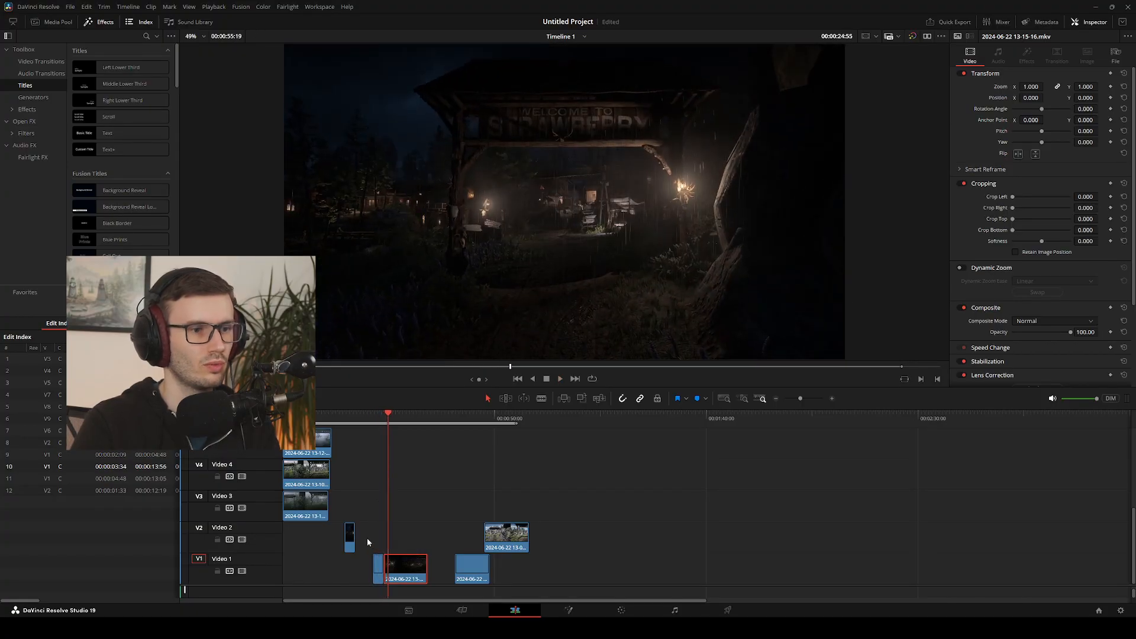
# Render the joined daytime and night clips on Video 1 in place
pyautogui.moveTo(361, 555); pyautogui.dragTo(415, 559)
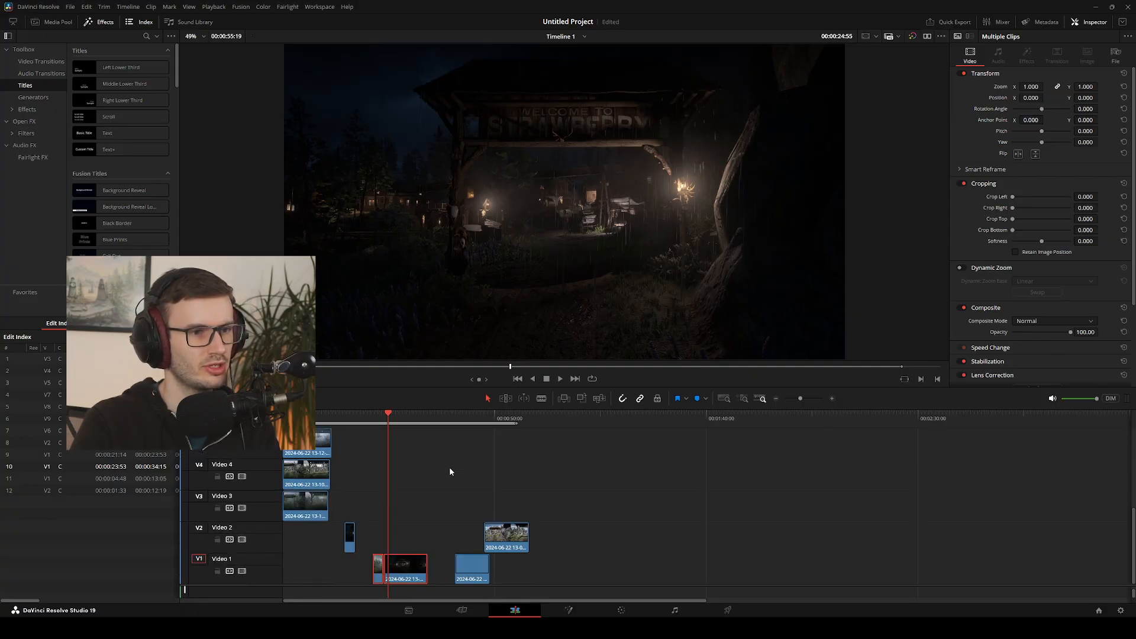
pyautogui.click(639, 513)
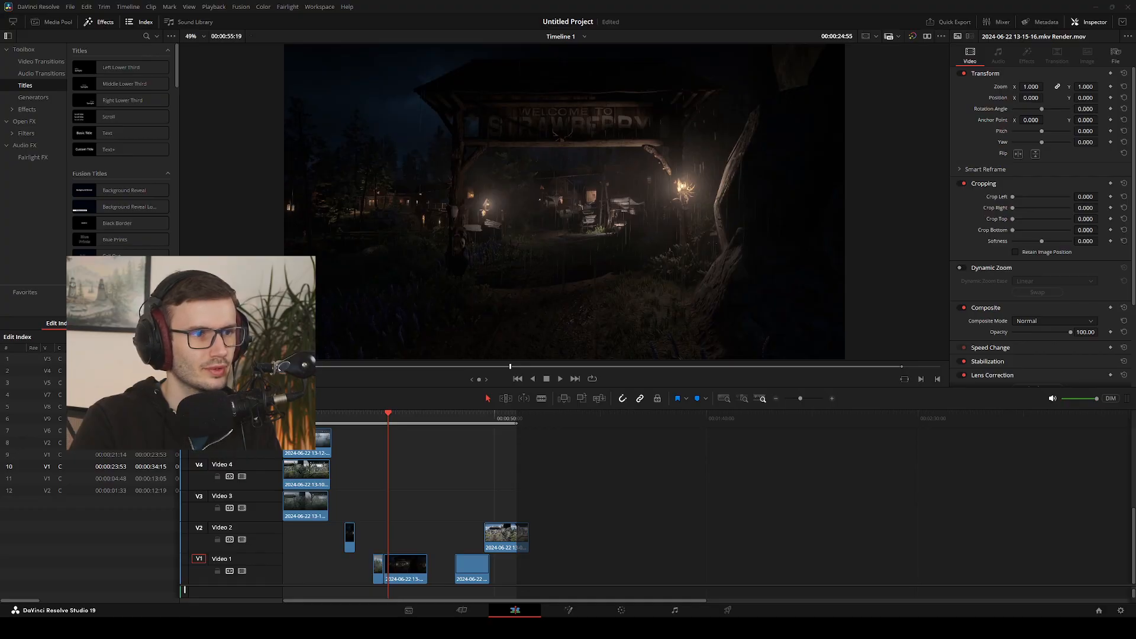
# Copy the rendered daytime piece to Video 3 above the night clip, play across it, and delete the copy
pyautogui.moveTo(381, 563); pyautogui.dragTo(418, 501)
pyautogui.moveTo(392, 424); pyautogui.dragTo(408, 422)
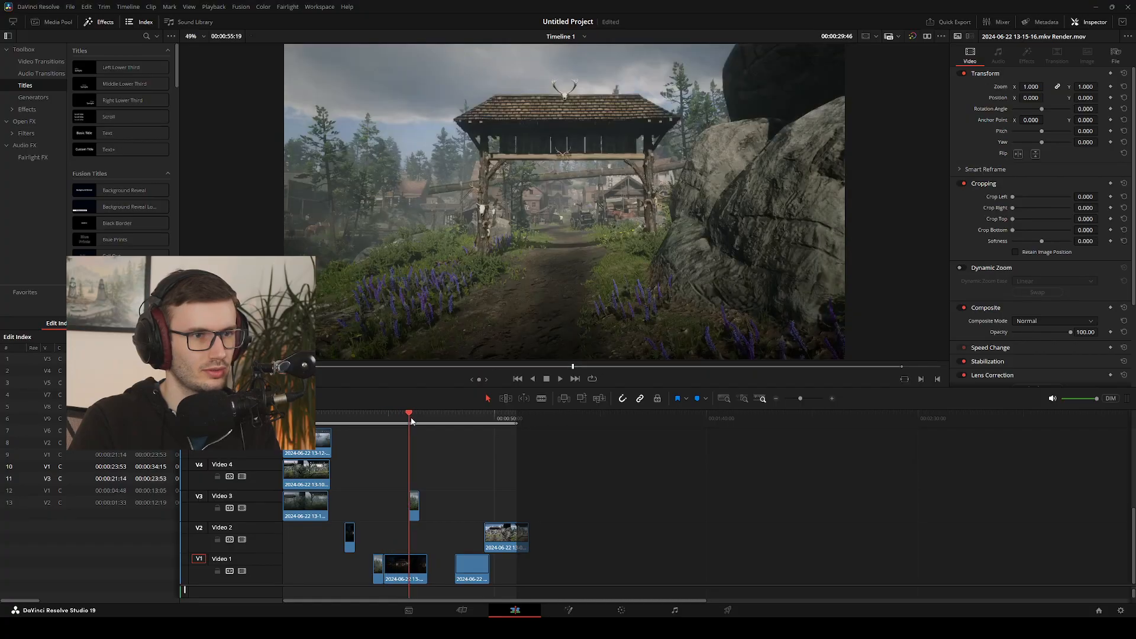
pyautogui.press('space')
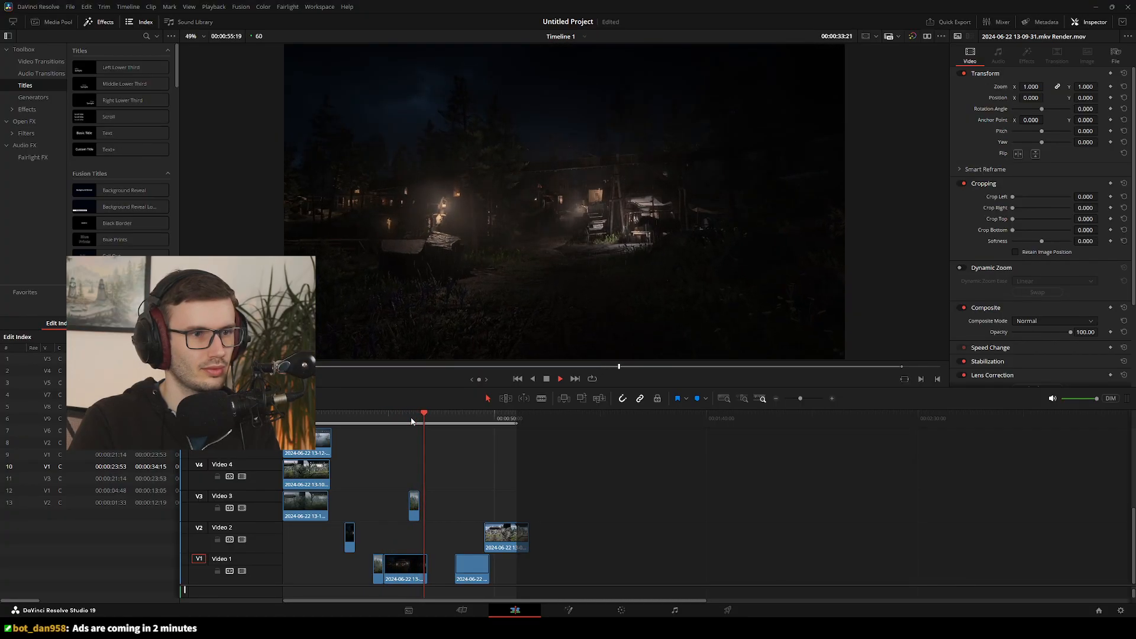
pyautogui.moveTo(398, 477); pyautogui.dragTo(422, 504)
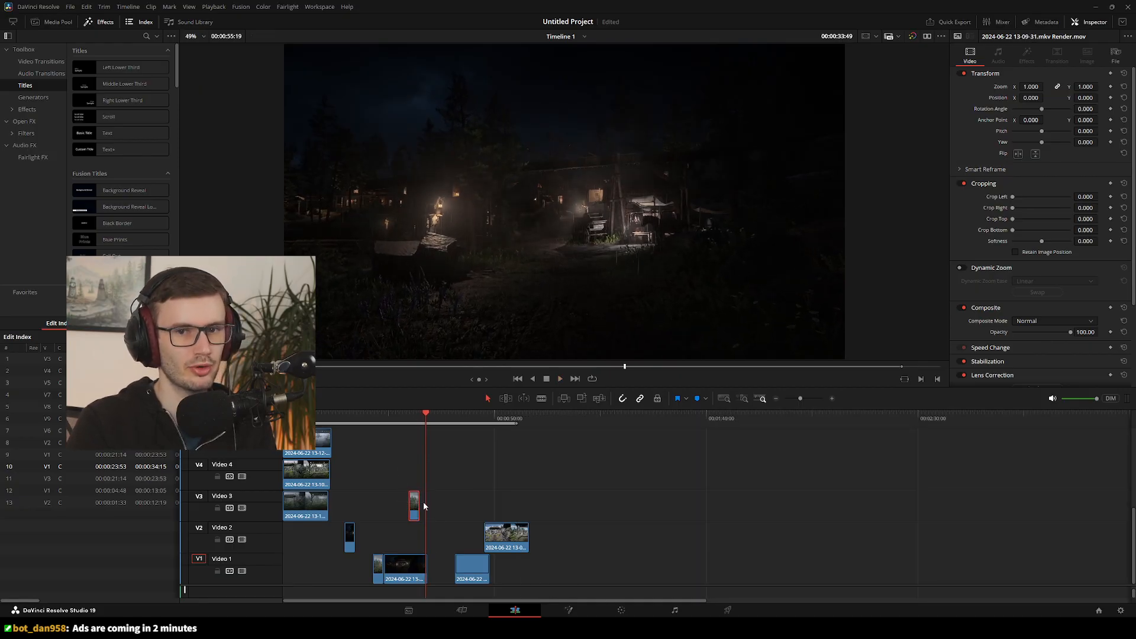
pyautogui.press('Left')
pyautogui.press('Left')
pyautogui.press('Left')
pyautogui.press('Left')
pyautogui.press('Left')
pyautogui.press('Left')
pyautogui.press('Left')
pyautogui.press('Left')
pyautogui.press('Left')
pyautogui.press('Left')
pyautogui.press('Left')
pyautogui.press('Left')
pyautogui.press('Left')
pyautogui.press('Left')
pyautogui.press('Left')
pyautogui.press('Left')
pyautogui.press('Left')
pyautogui.press('Left')
pyautogui.press('Left')
pyautogui.press('Left')
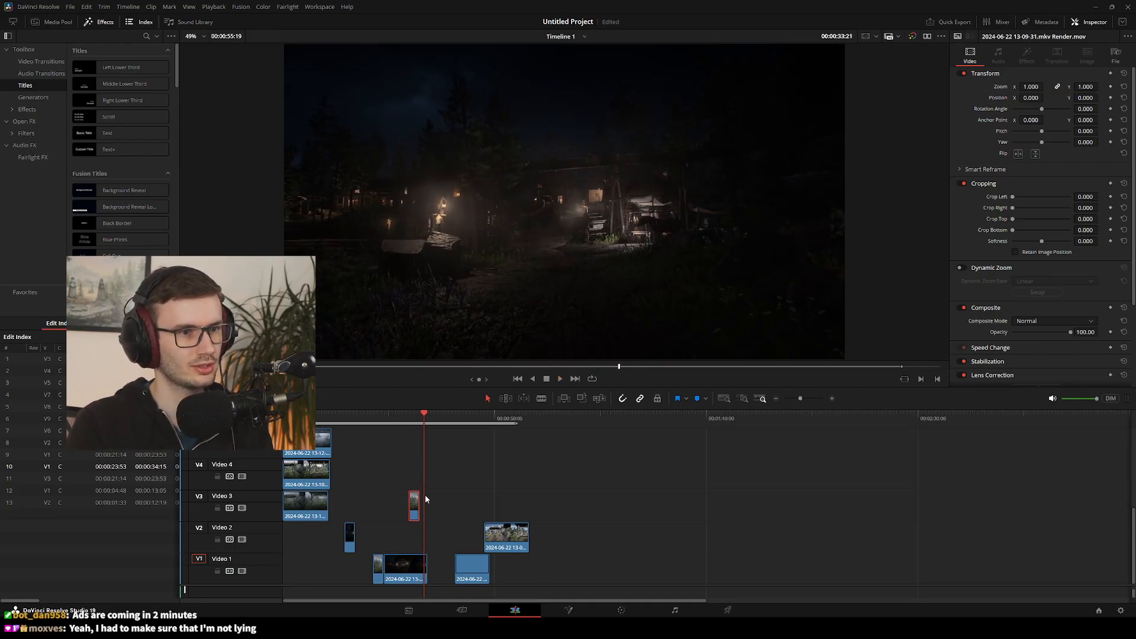
pyautogui.press('Left')
pyautogui.press('Left')
pyautogui.press('Left')
pyautogui.press('Left')
pyautogui.press('Left')
pyautogui.press('Left')
pyautogui.moveTo(409, 504); pyautogui.dragTo(422, 512)
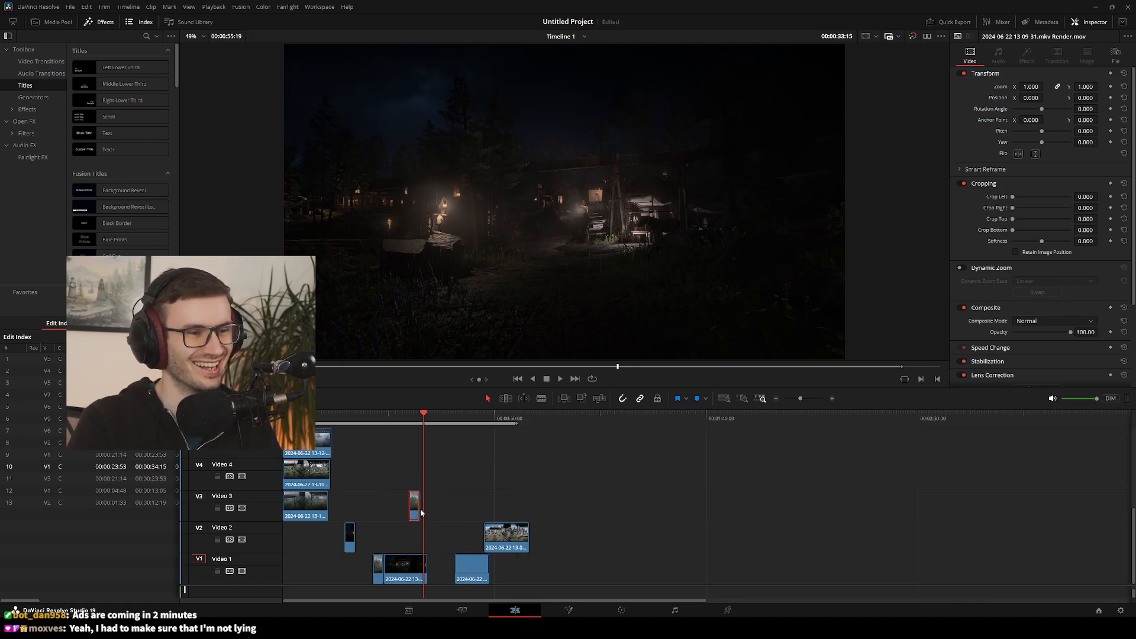
pyautogui.press('Delete')
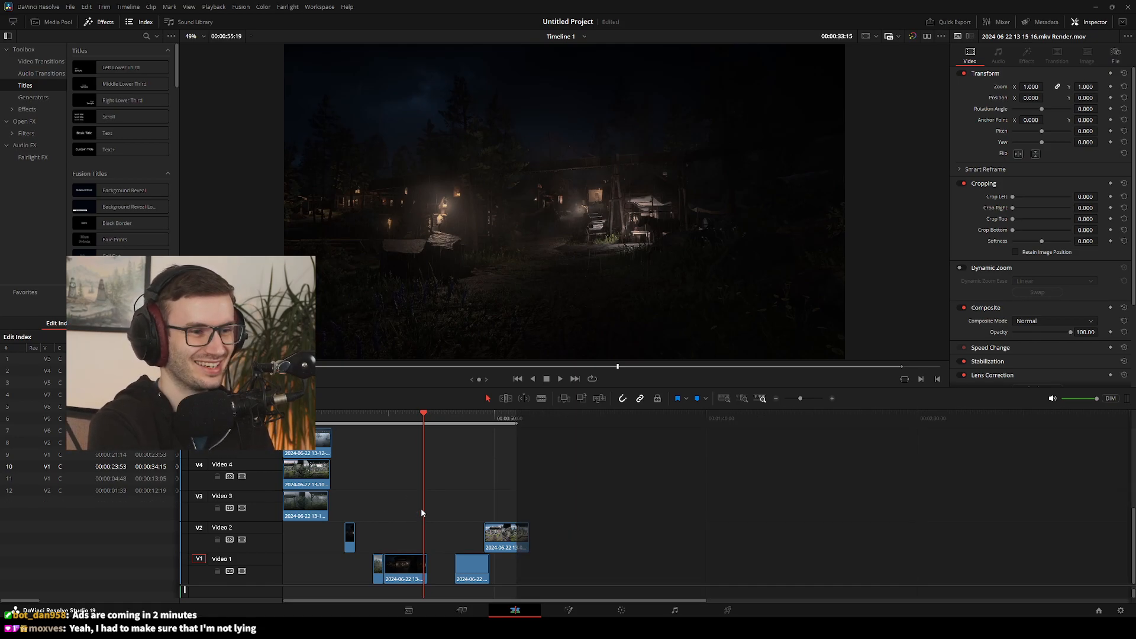
# Render the daytime and night clips on Video 1 in place a second time
pyautogui.click(374, 427)
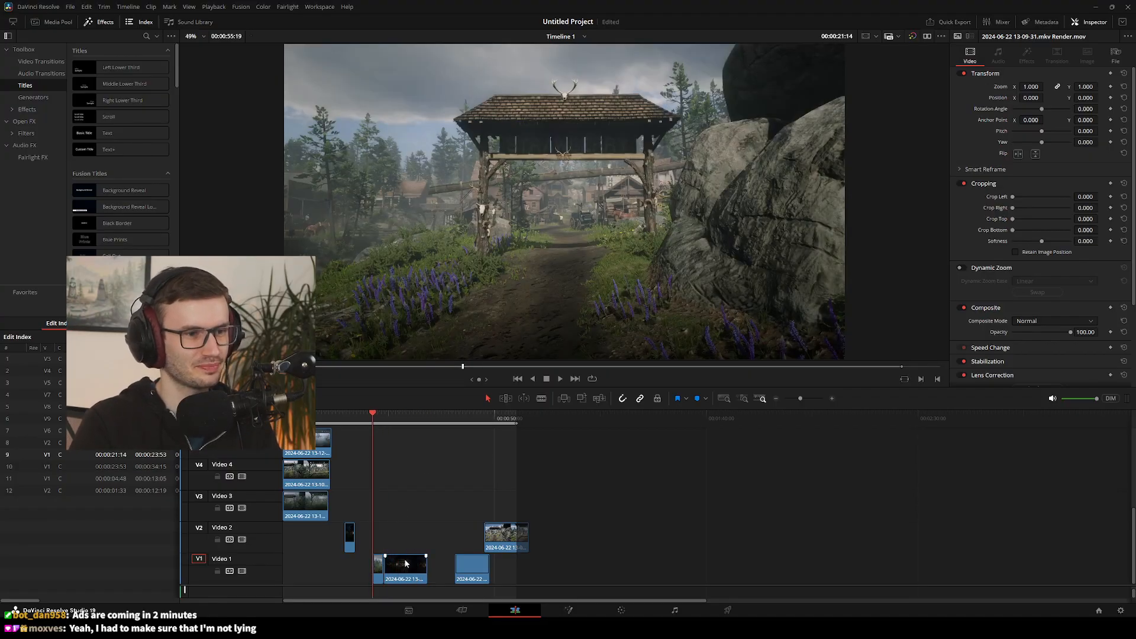
pyautogui.click(406, 565)
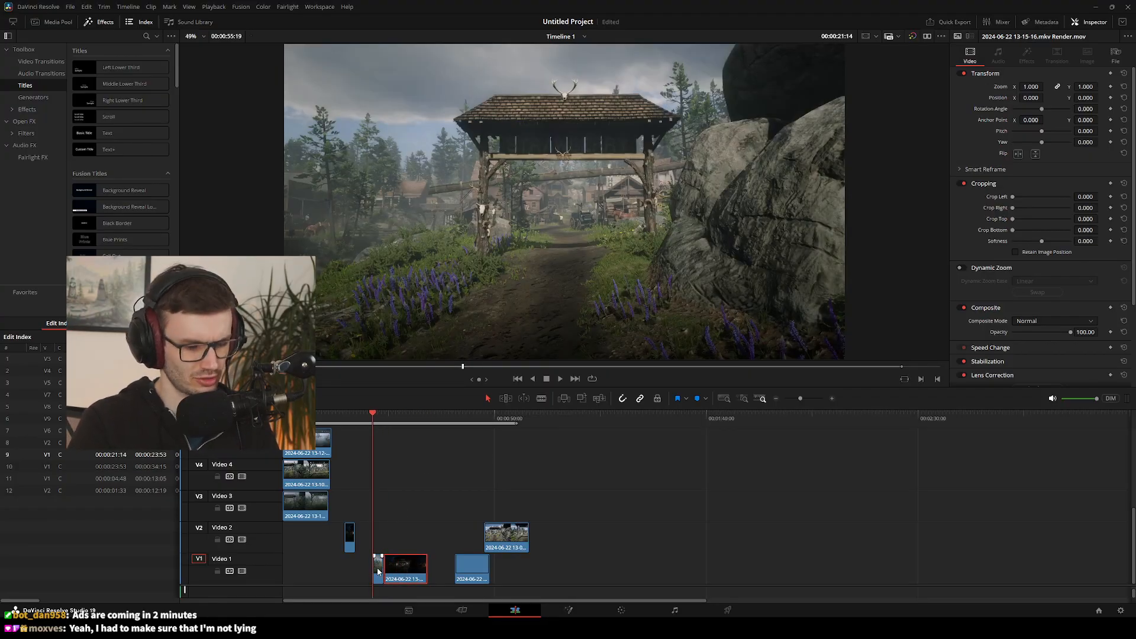
pyautogui.keyDown('ctrl'); pyautogui.click(377, 571); pyautogui.keyUp('ctrl')
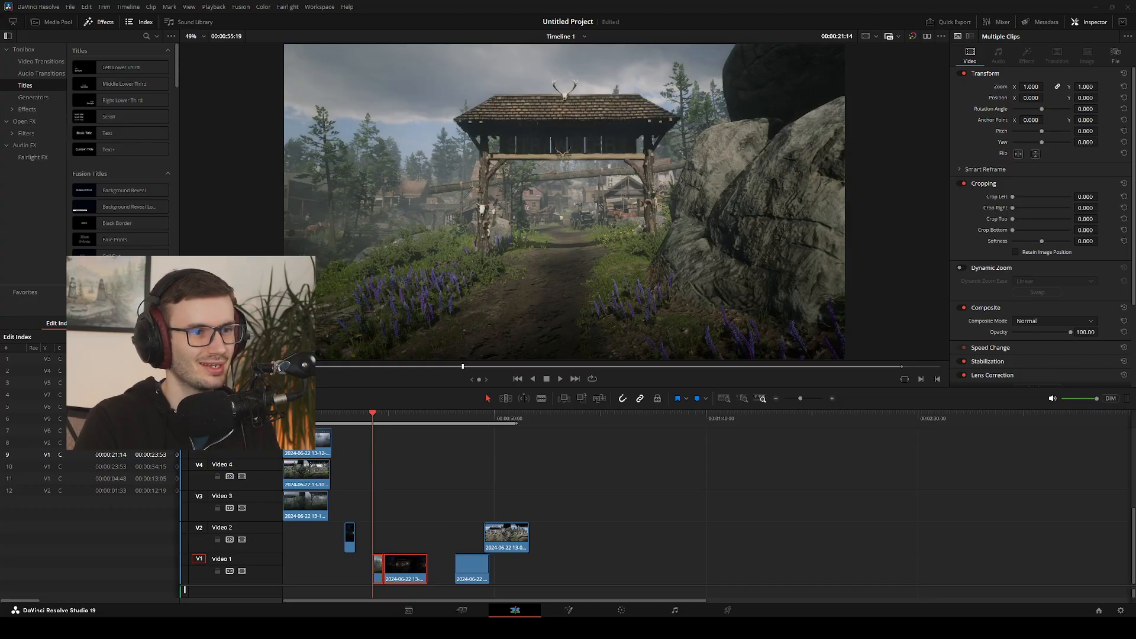
# Copy the rendered night clip to Video 3, inspect its first frames at about 30 seconds, and delete the copy
pyautogui.moveTo(406, 567); pyautogui.dragTo(433, 503)
pyautogui.moveTo(375, 414); pyautogui.dragTo(408, 430)
pyautogui.click(442, 501)
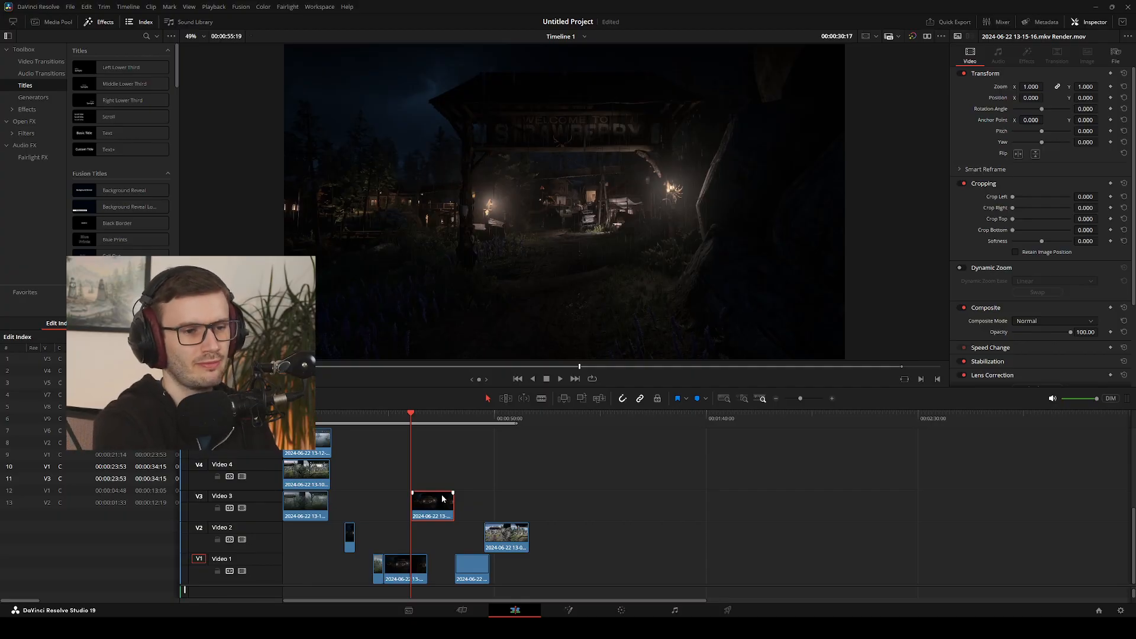
pyautogui.press('Delete')
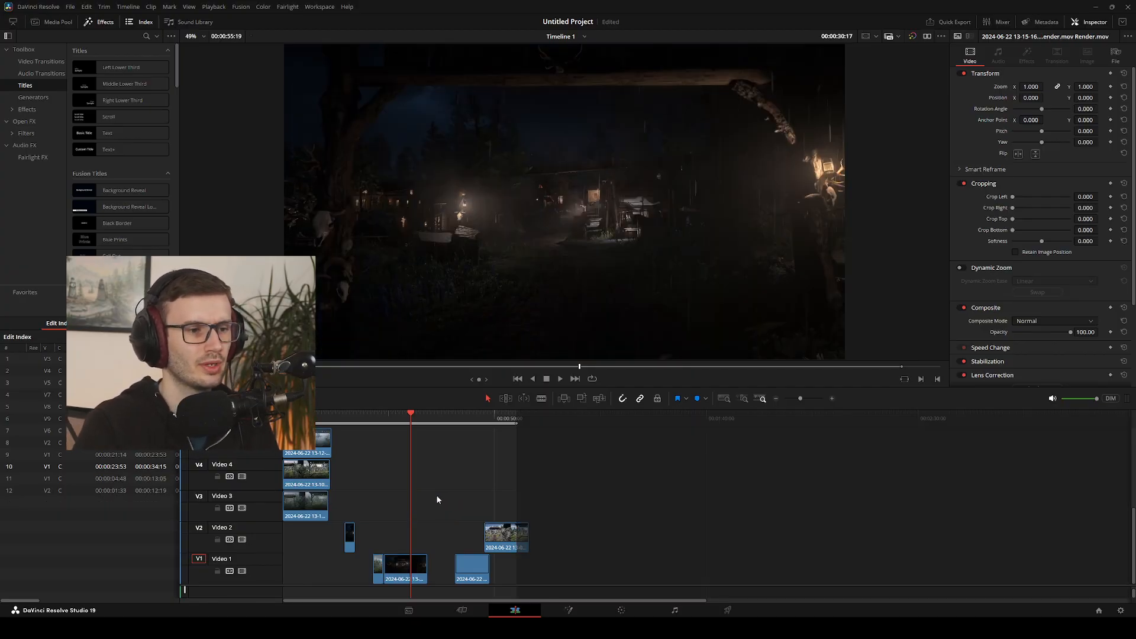
# Play the rendered pair on Video 1 repeatedly from 00:00:21:14 to check the day-to-night cut
pyautogui.moveTo(405, 419); pyautogui.dragTo(376, 418)
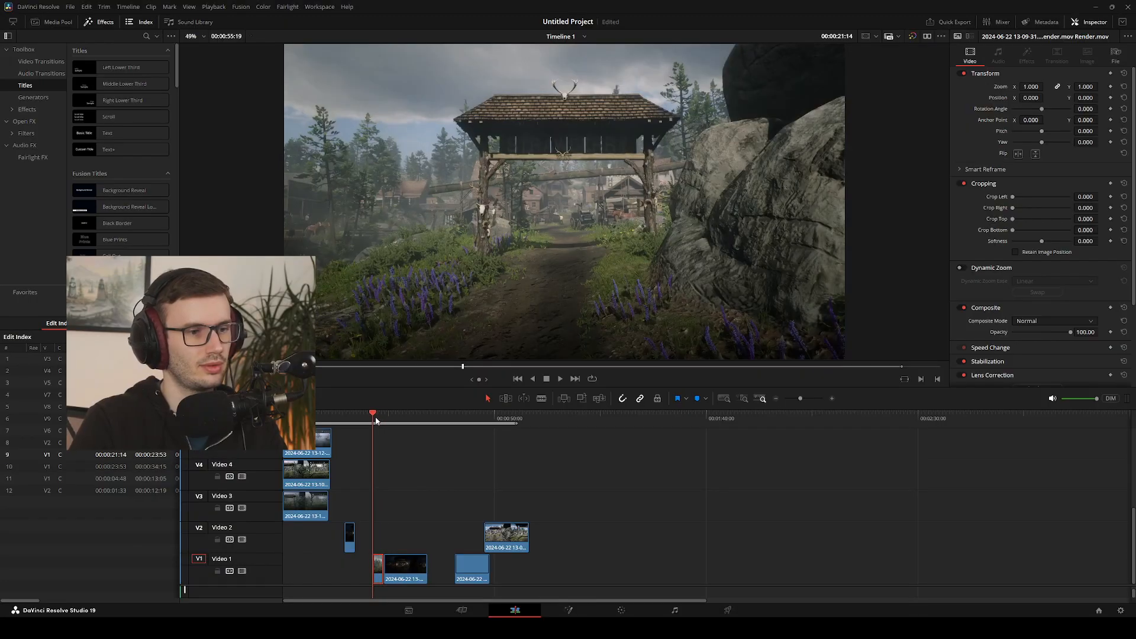
pyautogui.press('space')
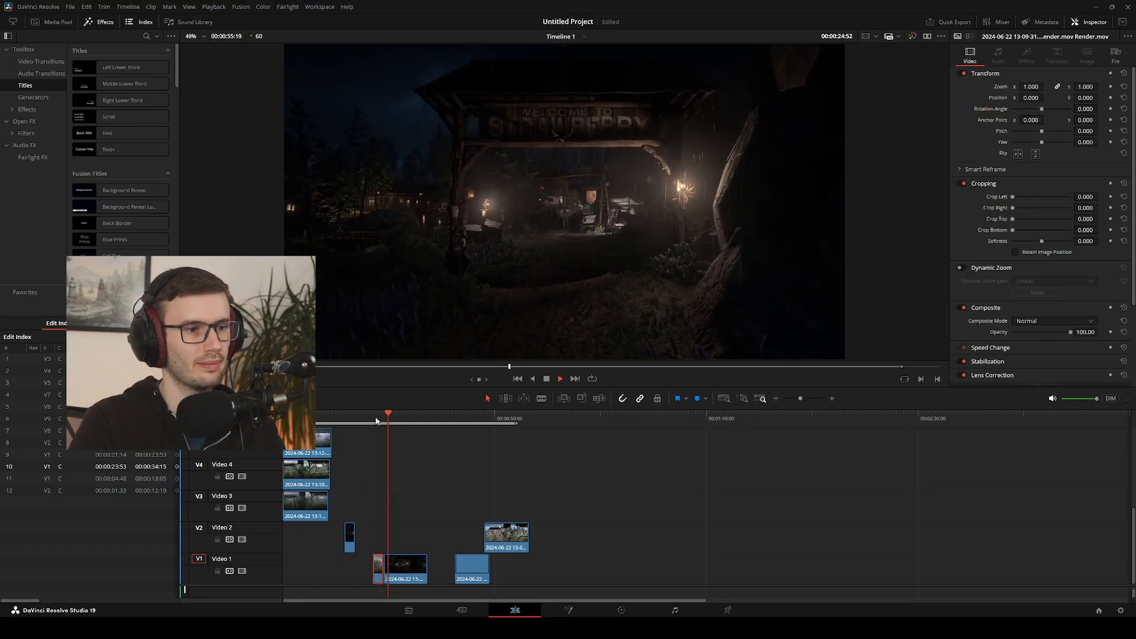
pyautogui.press('space')
pyautogui.moveTo(385, 413); pyautogui.dragTo(374, 417)
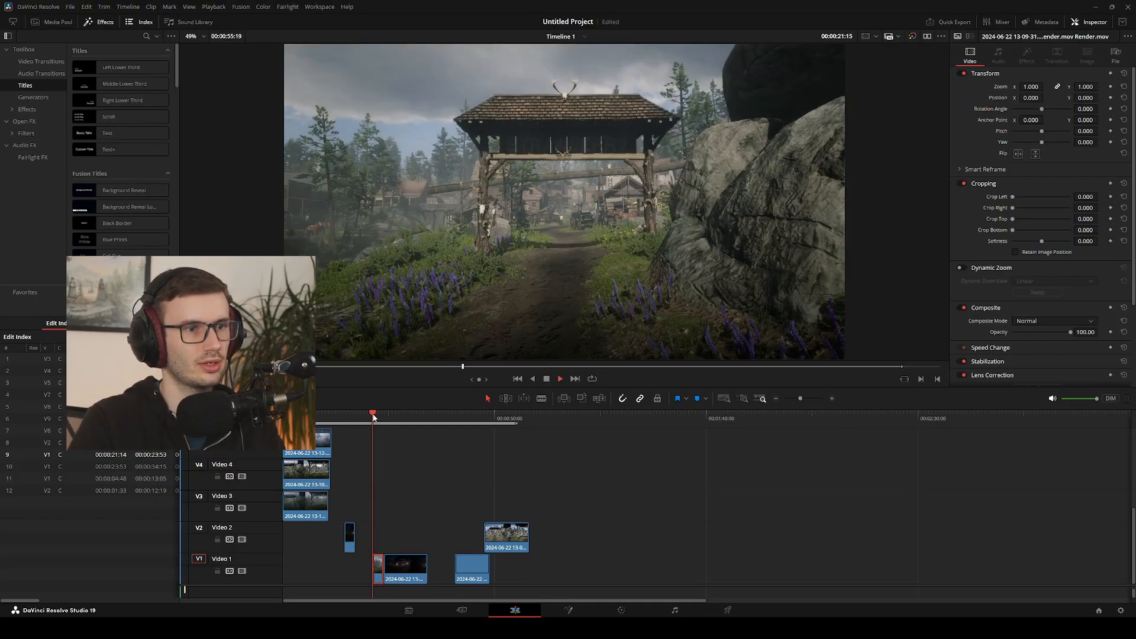
pyautogui.press('space')
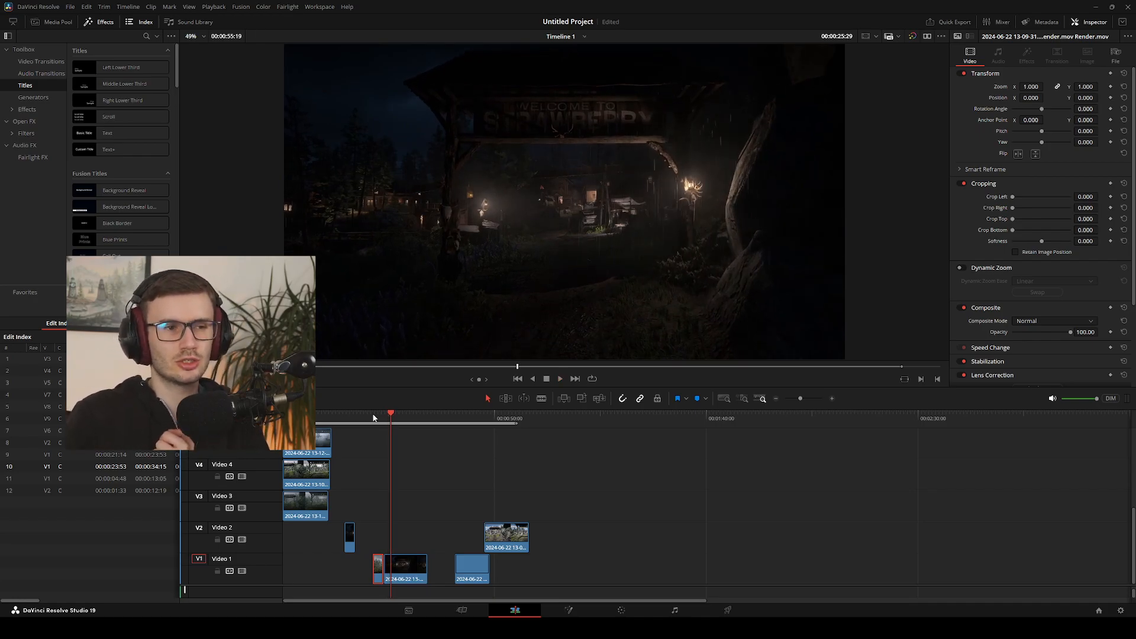
pyautogui.moveTo(395, 425); pyautogui.dragTo(377, 417)
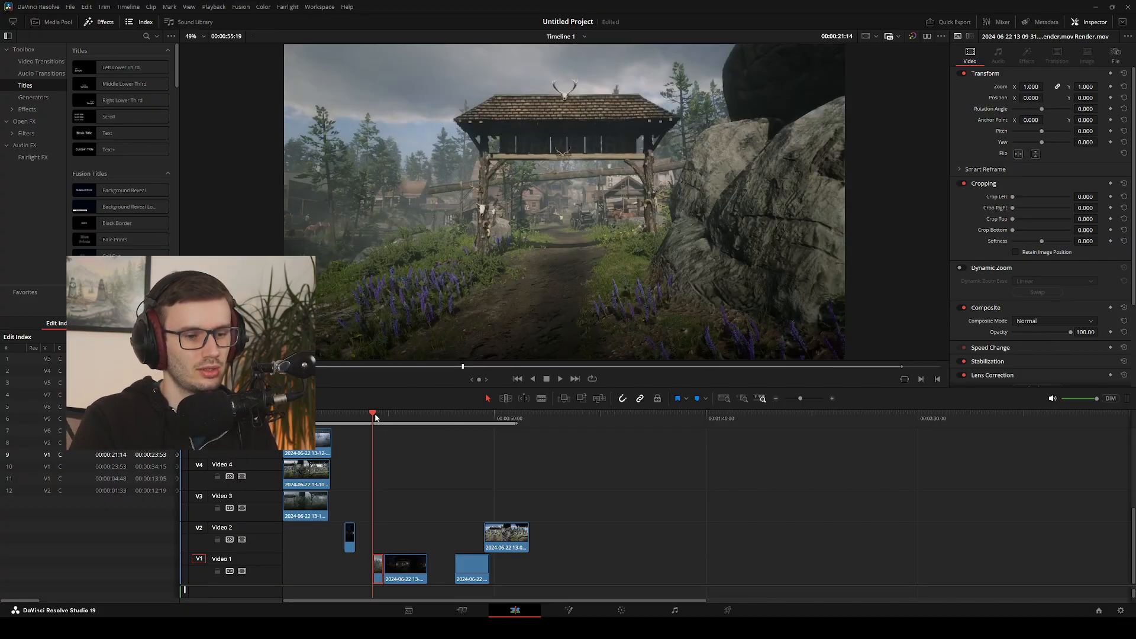
pyautogui.press('space')
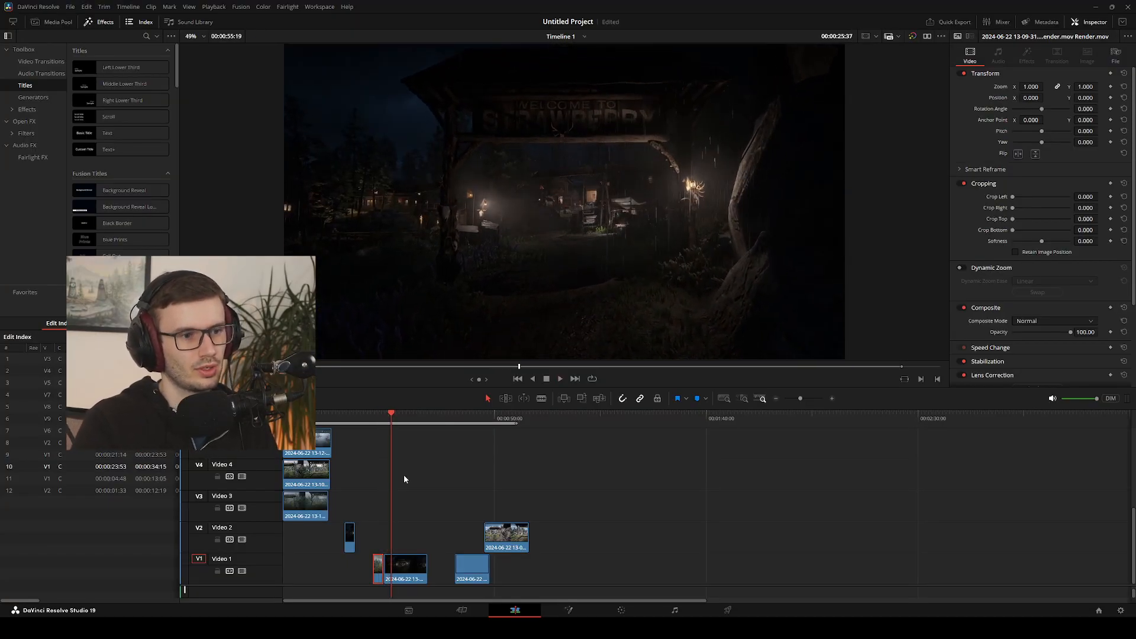
pyautogui.moveTo(391, 419); pyautogui.dragTo(376, 422)
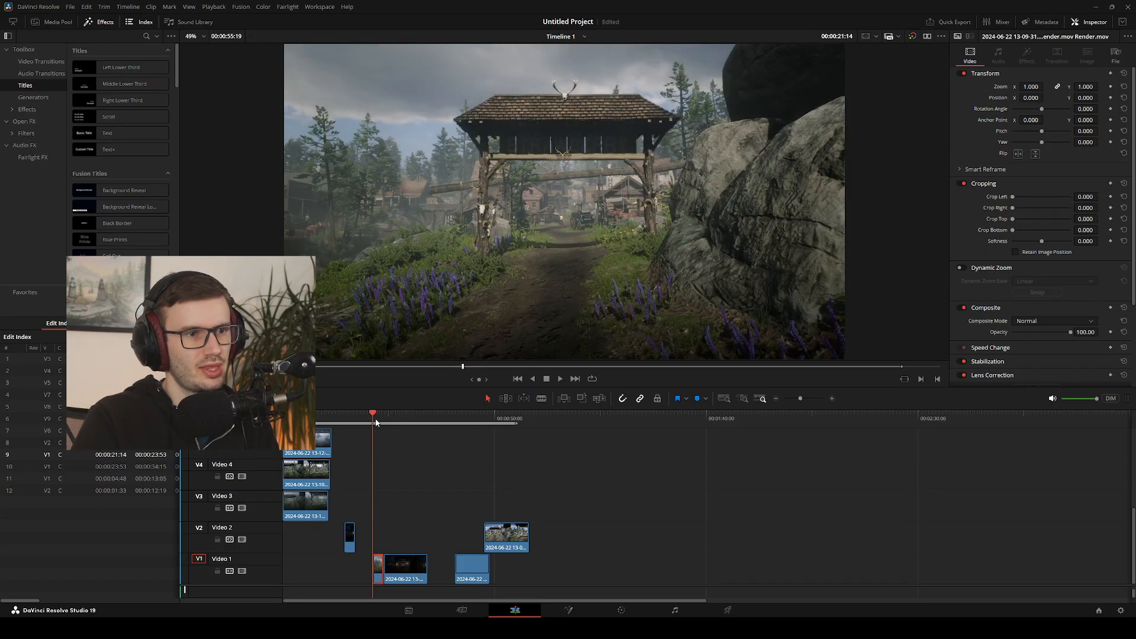
pyautogui.press('space')
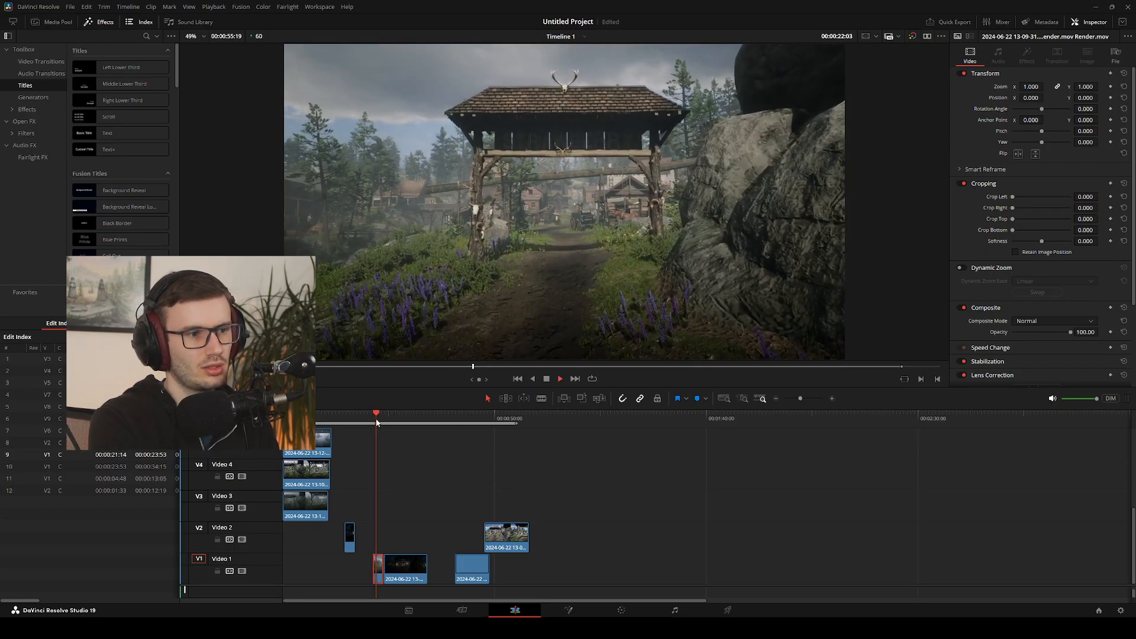
pyautogui.press('space')
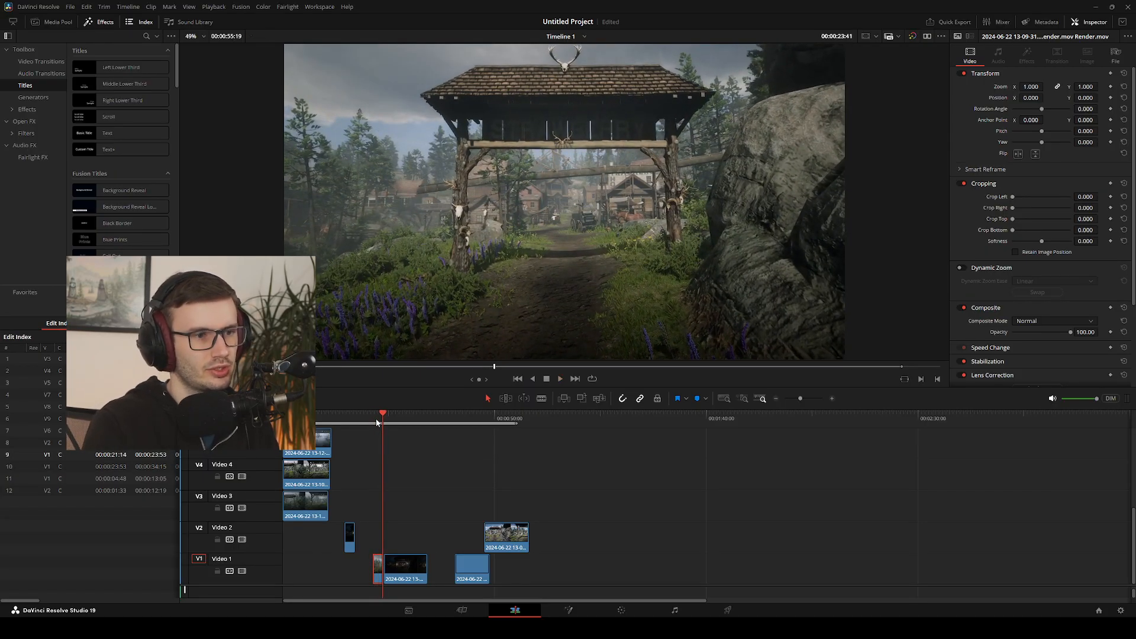
# Jump and scrub back and forth across the day-to-night cut to compare the gate's framing on both sides
pyautogui.click(378, 422)
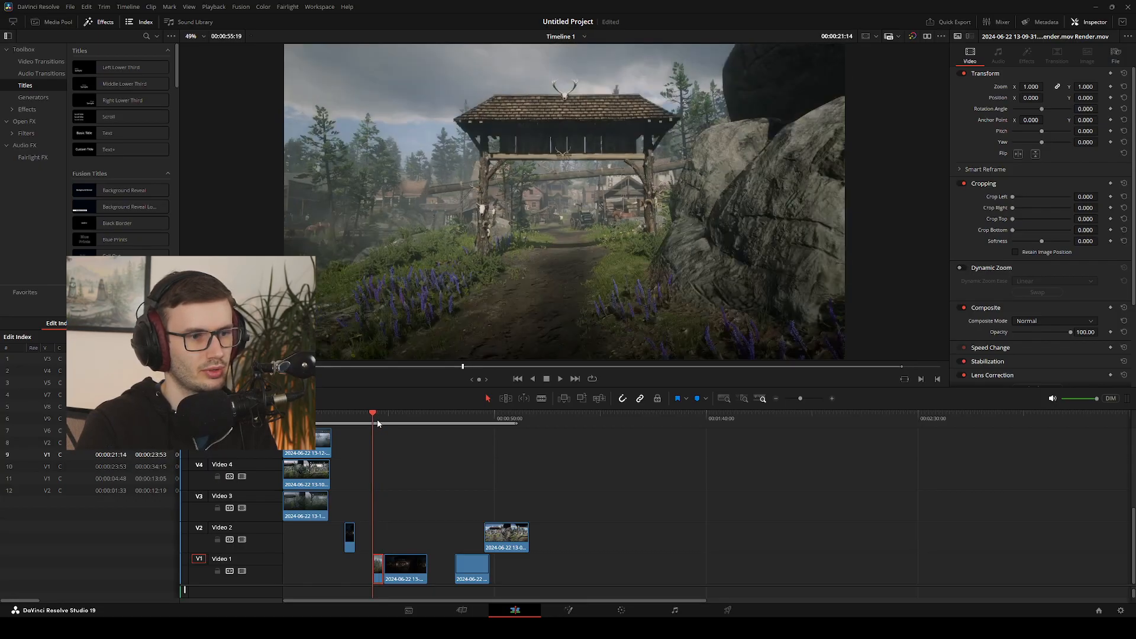
pyautogui.click(386, 424)
pyautogui.click(377, 425)
pyautogui.click(384, 425)
pyautogui.click(376, 427)
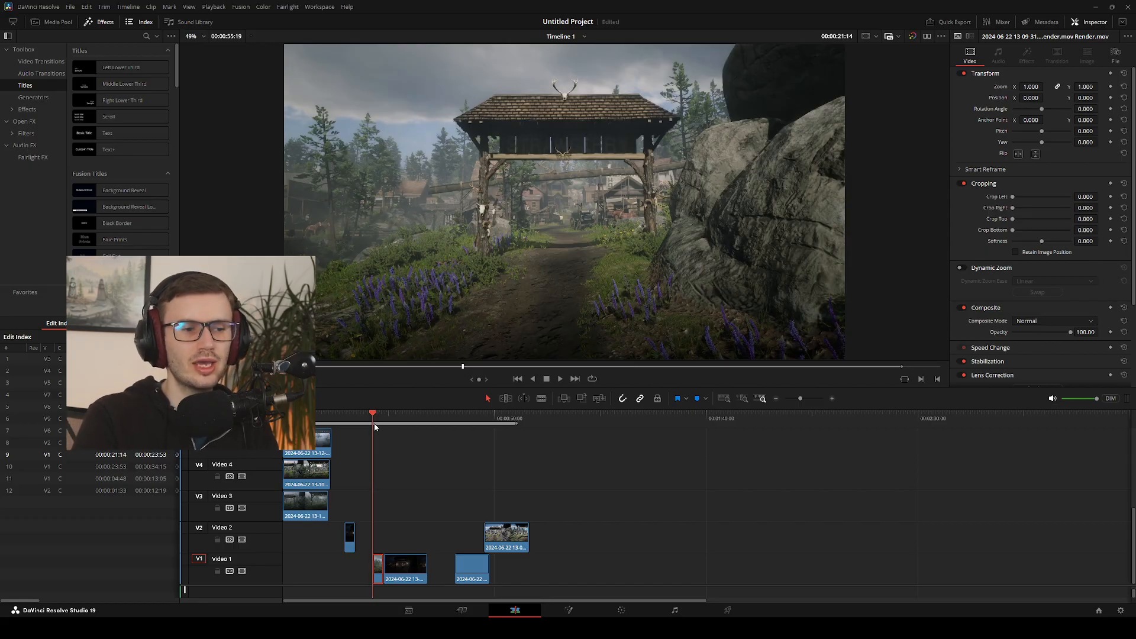
pyautogui.press('space')
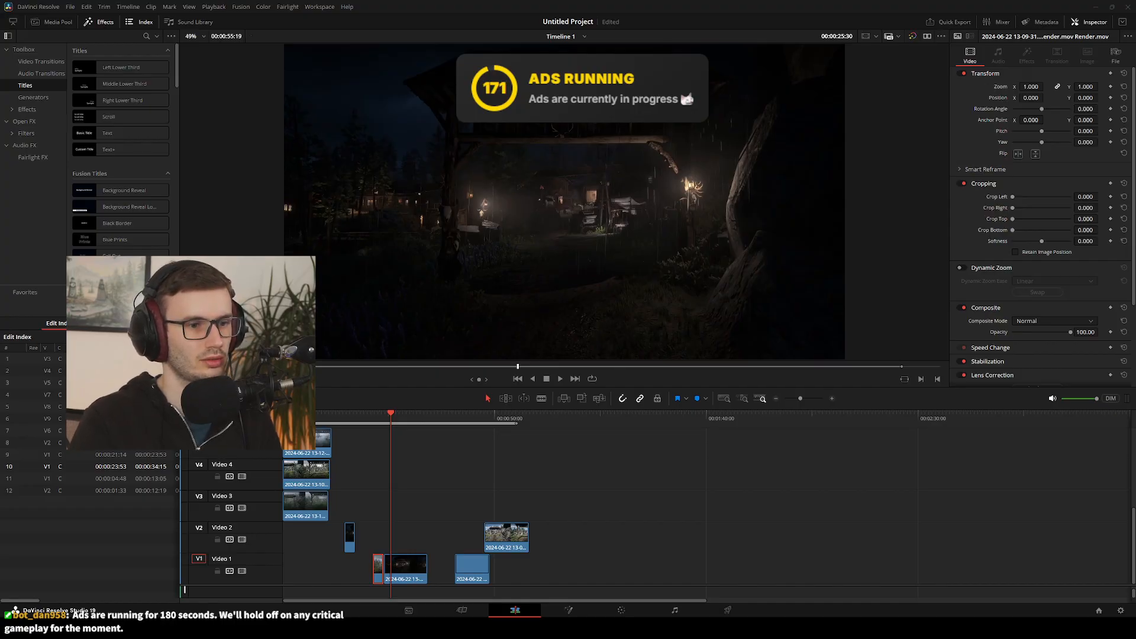
pyautogui.click(384, 422)
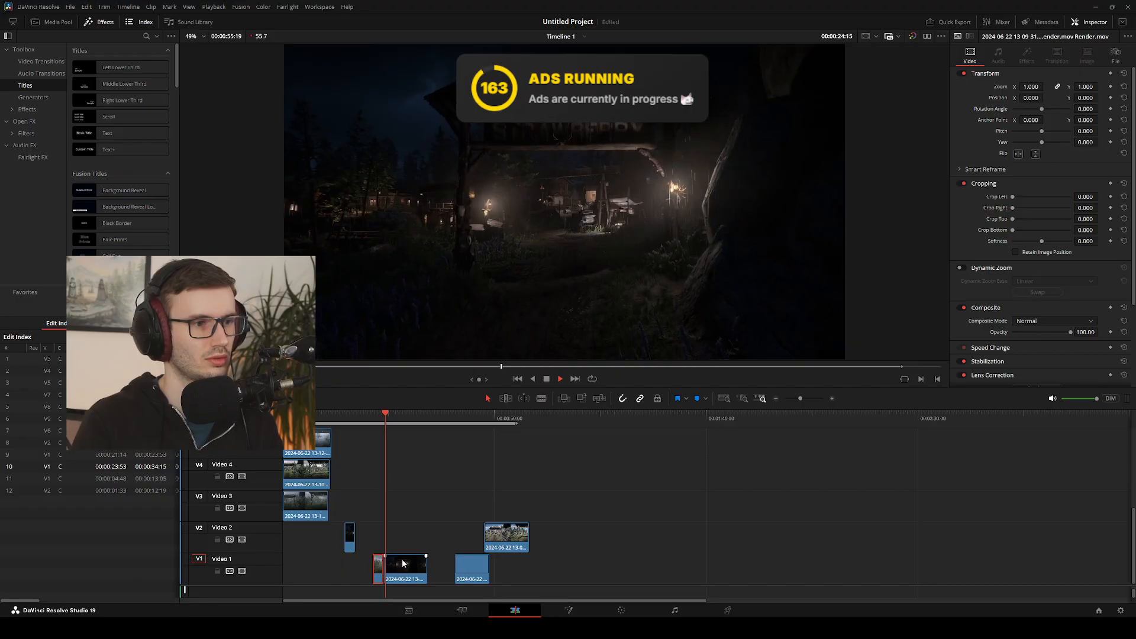
pyautogui.moveTo(383, 422); pyautogui.dragTo(378, 426)
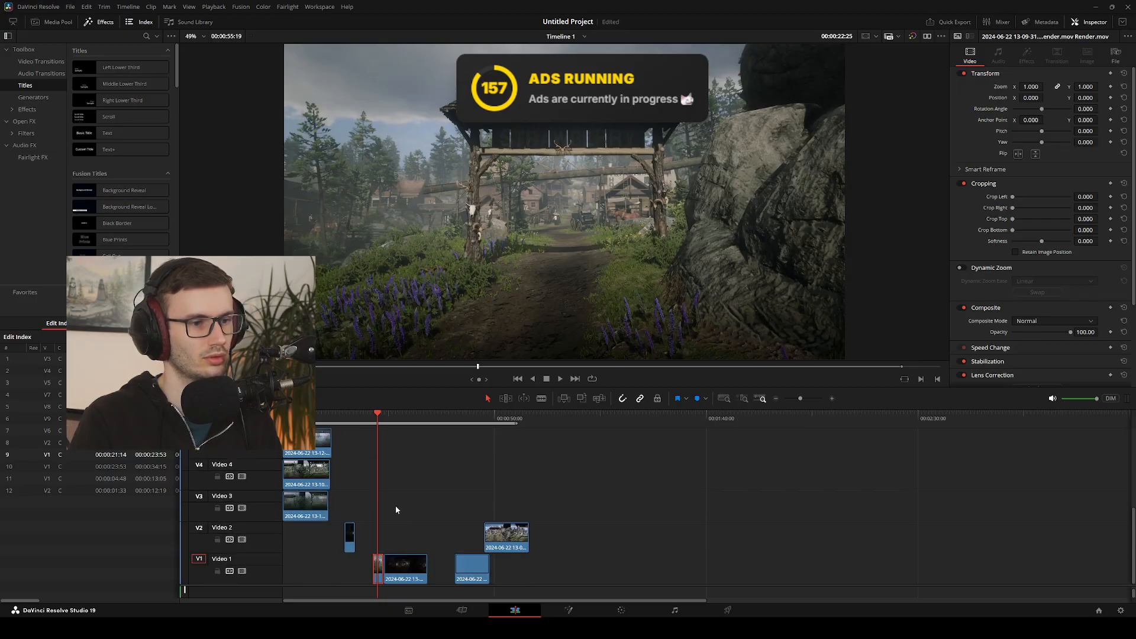
pyautogui.moveTo(372, 423); pyautogui.dragTo(394, 421)
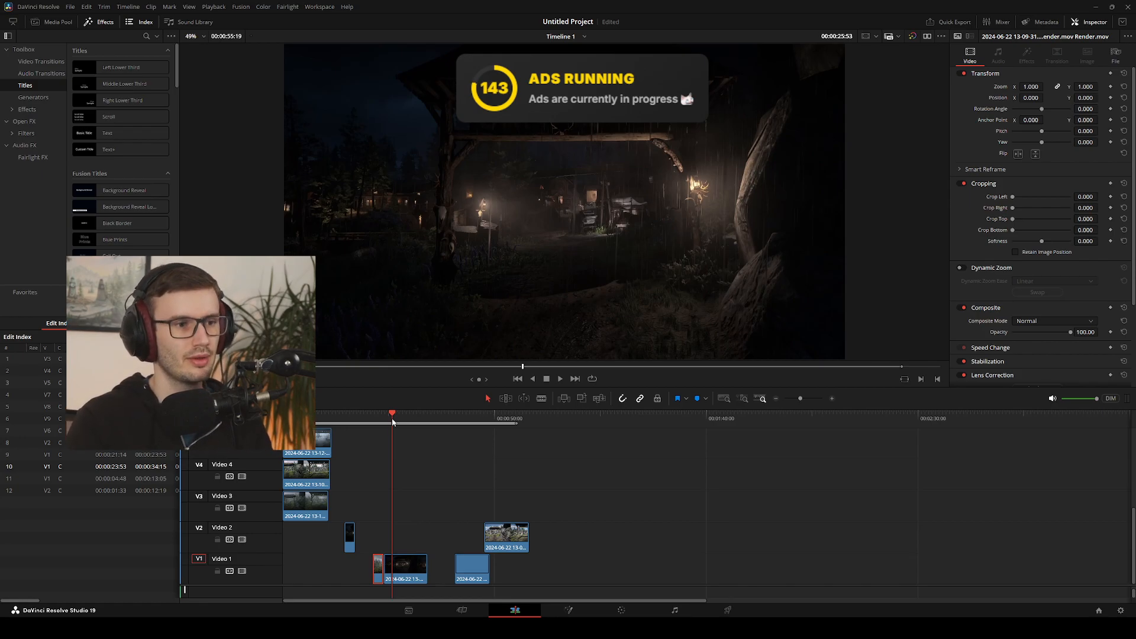
pyautogui.moveTo(393, 421); pyautogui.dragTo(380, 420)
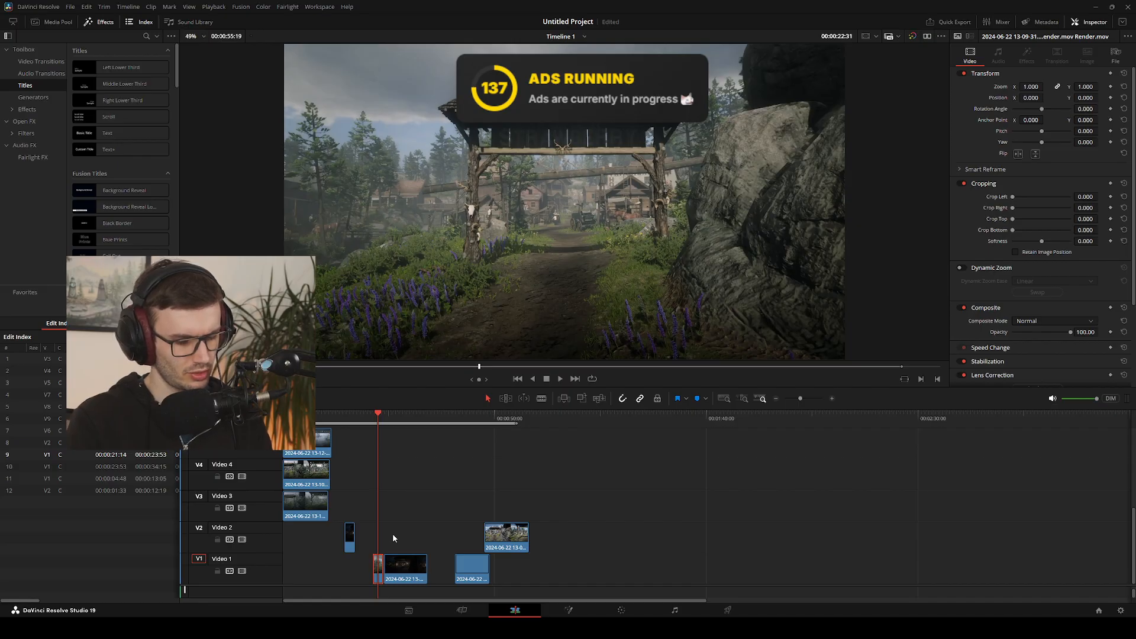
# Try to trim the end of the daytime piece on Video 1 back by two frames
pyautogui.press('v')
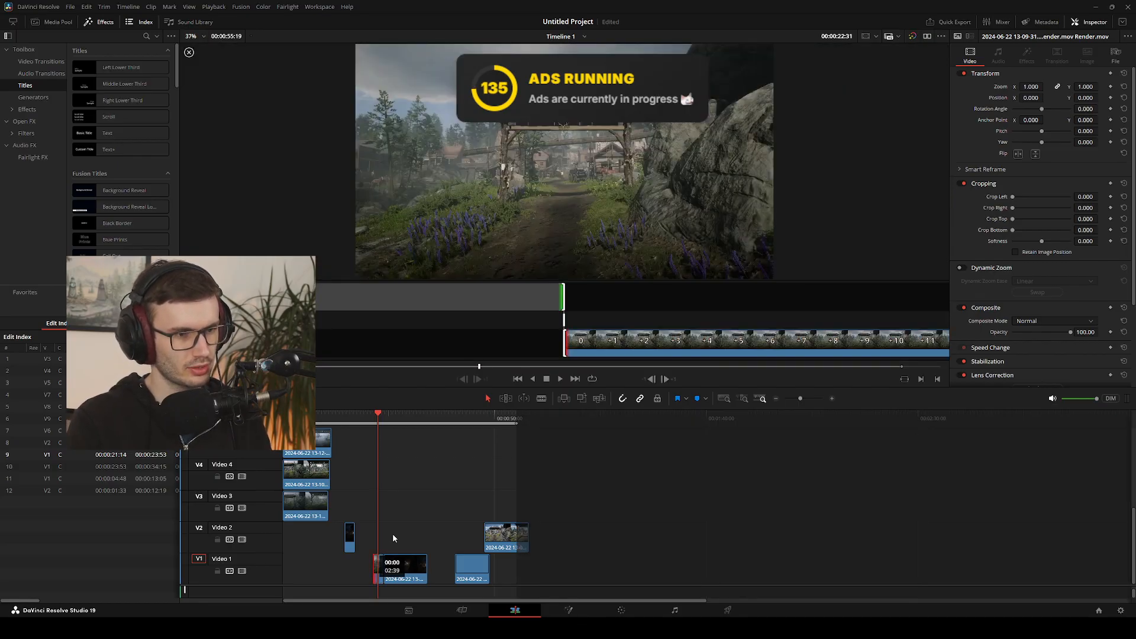
pyautogui.press(',')
pyautogui.press(',')
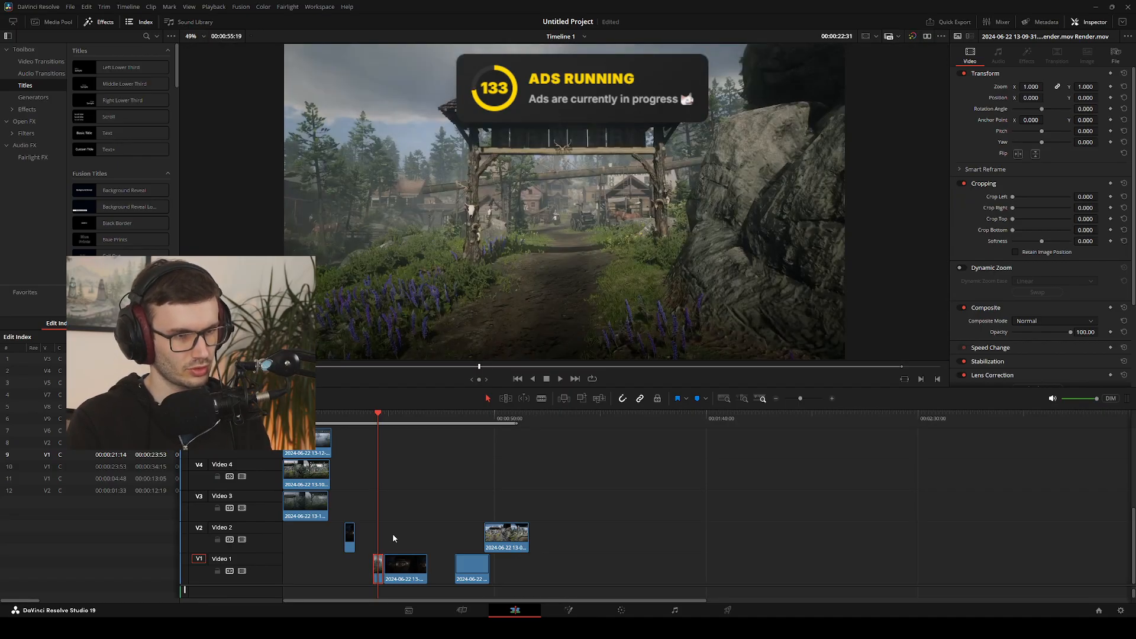
pyautogui.press(',')
pyautogui.press(',')
pyautogui.press('.')
pyautogui.press('.')
pyautogui.press('.')
pyautogui.press('.')
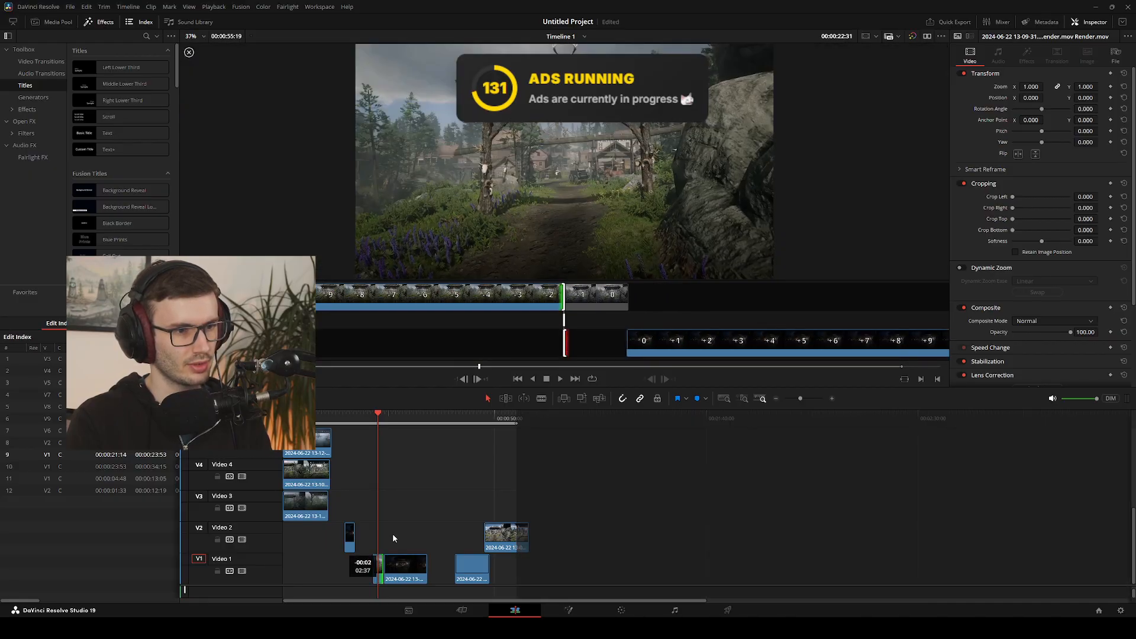
pyautogui.press('Escape')
pyautogui.click(398, 579)
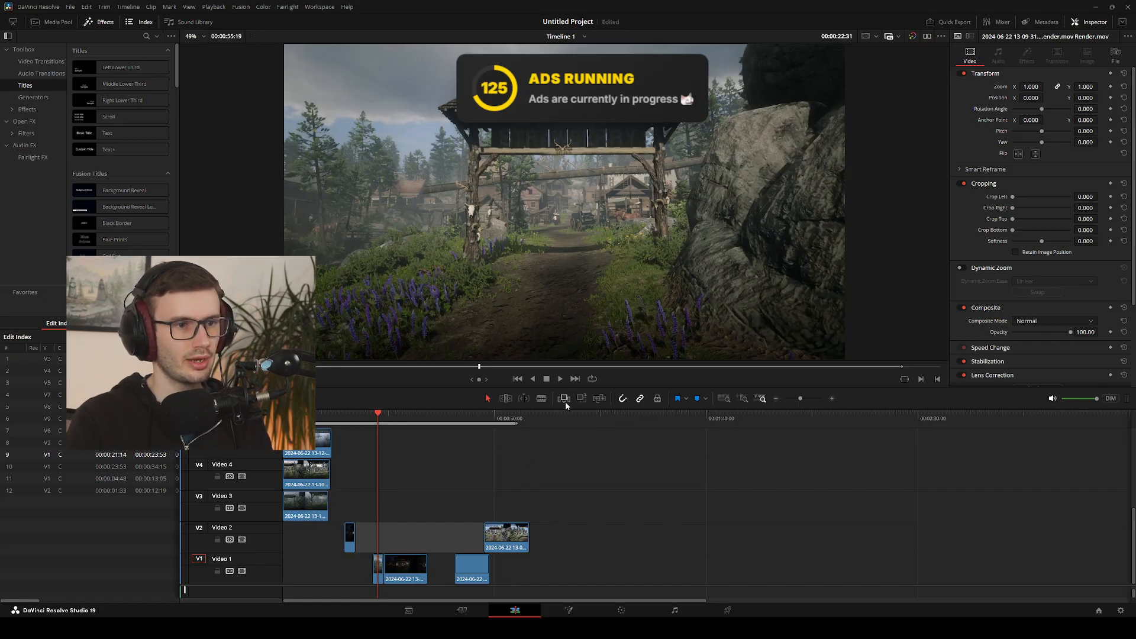
pyautogui.click(380, 570)
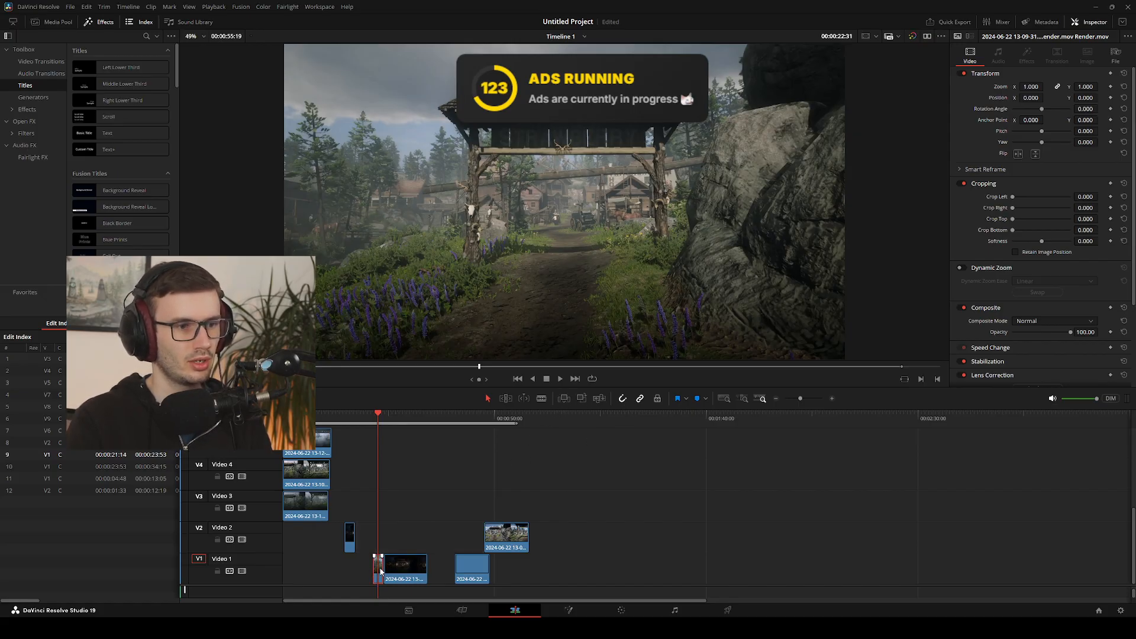
pyautogui.click(411, 569)
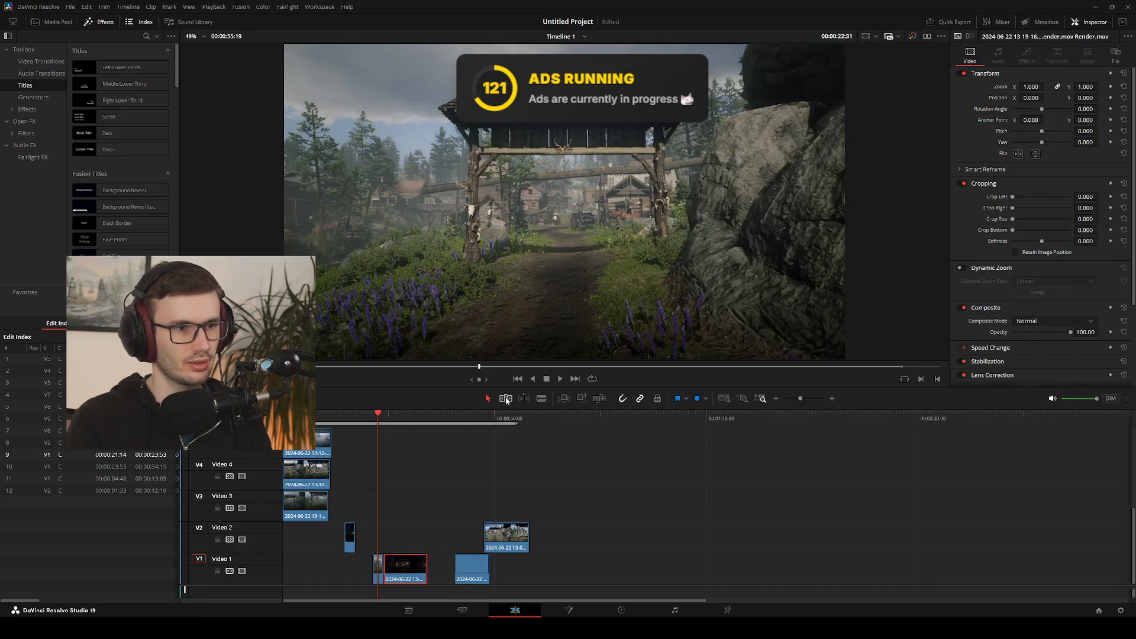
pyautogui.click(506, 401)
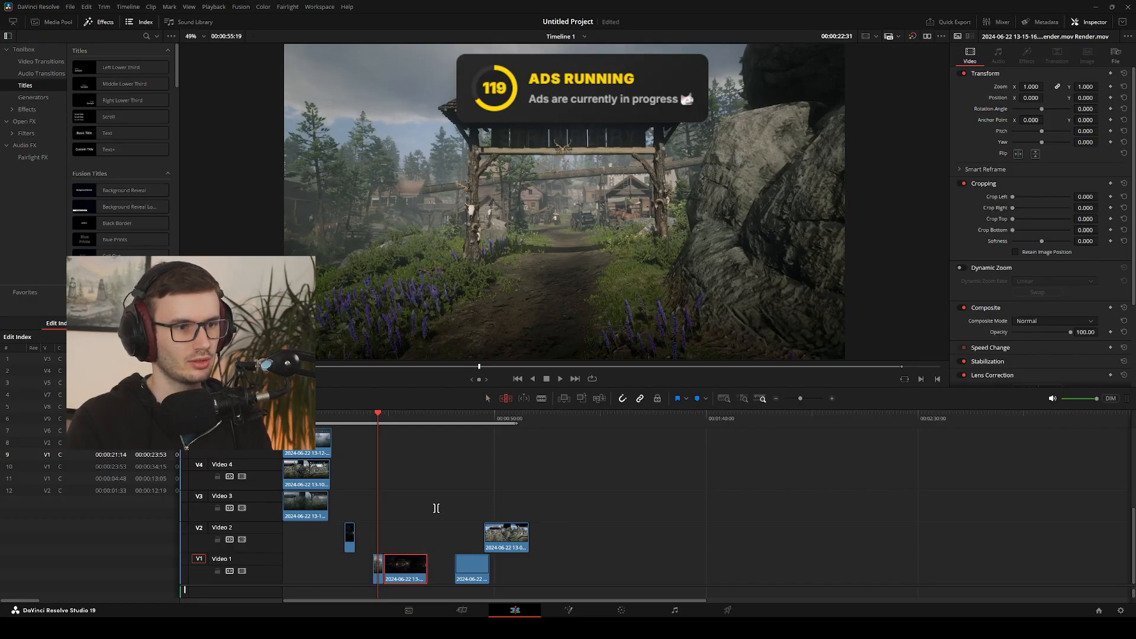
pyautogui.press('v')
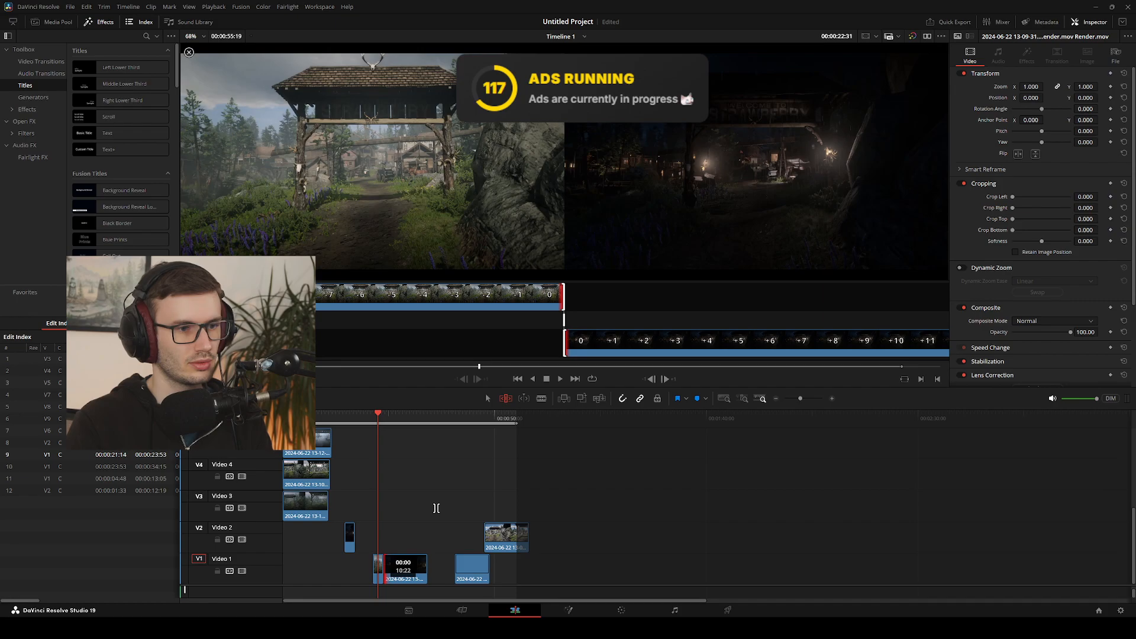
pyautogui.press('Escape')
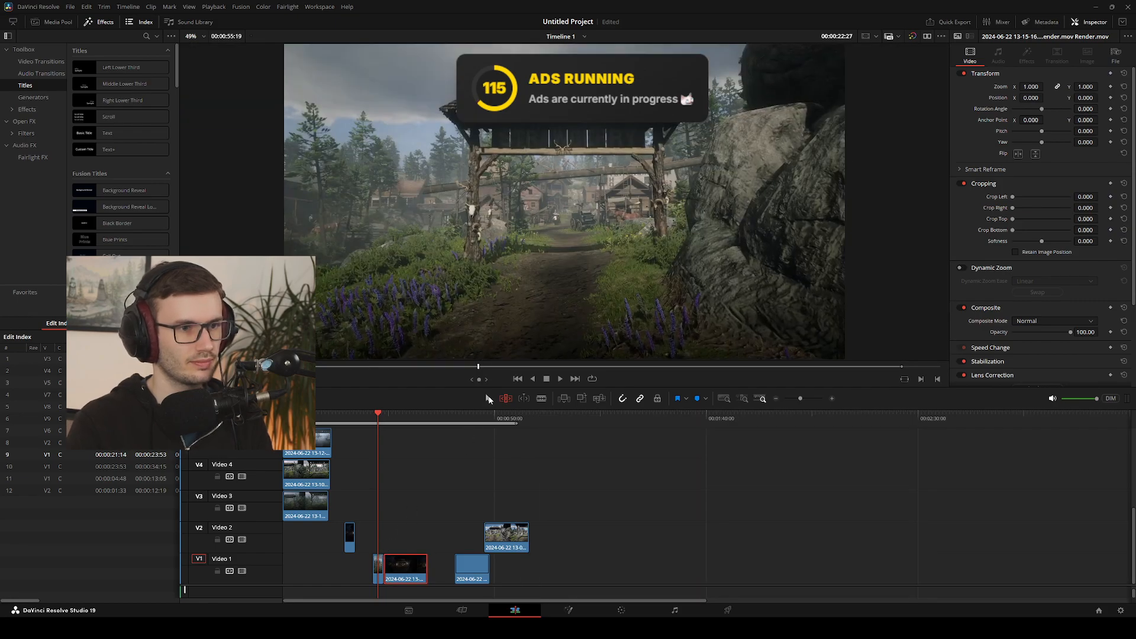
pyautogui.click(489, 400)
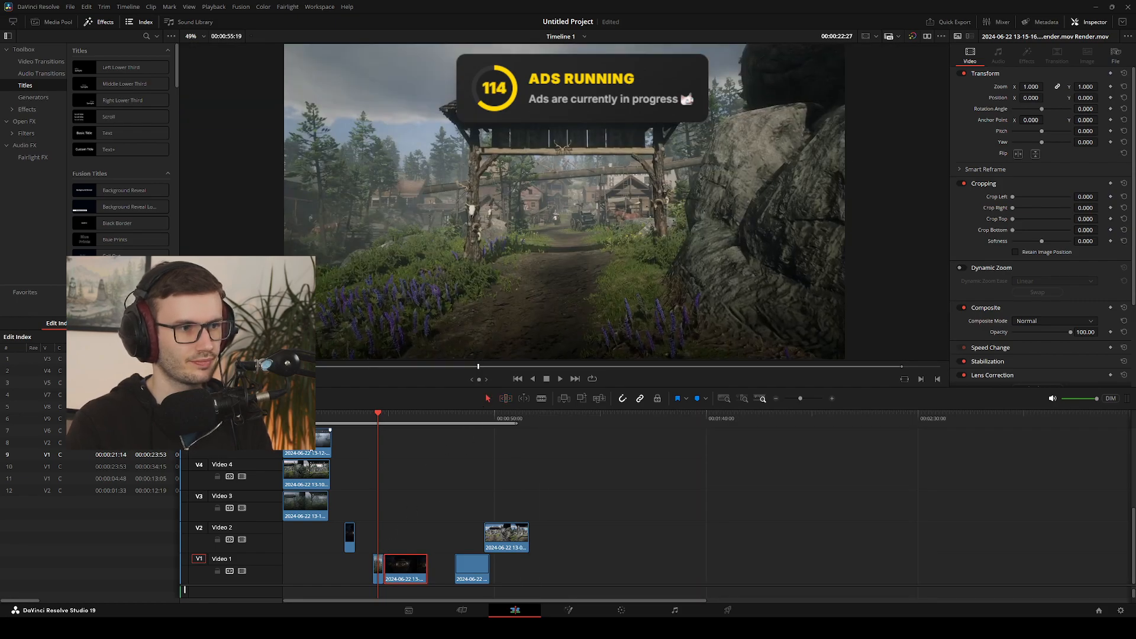
# Ripple trim the end of the daytime piece on Video 1 back to 00:00:22:44, pulling the following clips along
pyautogui.click(510, 401)
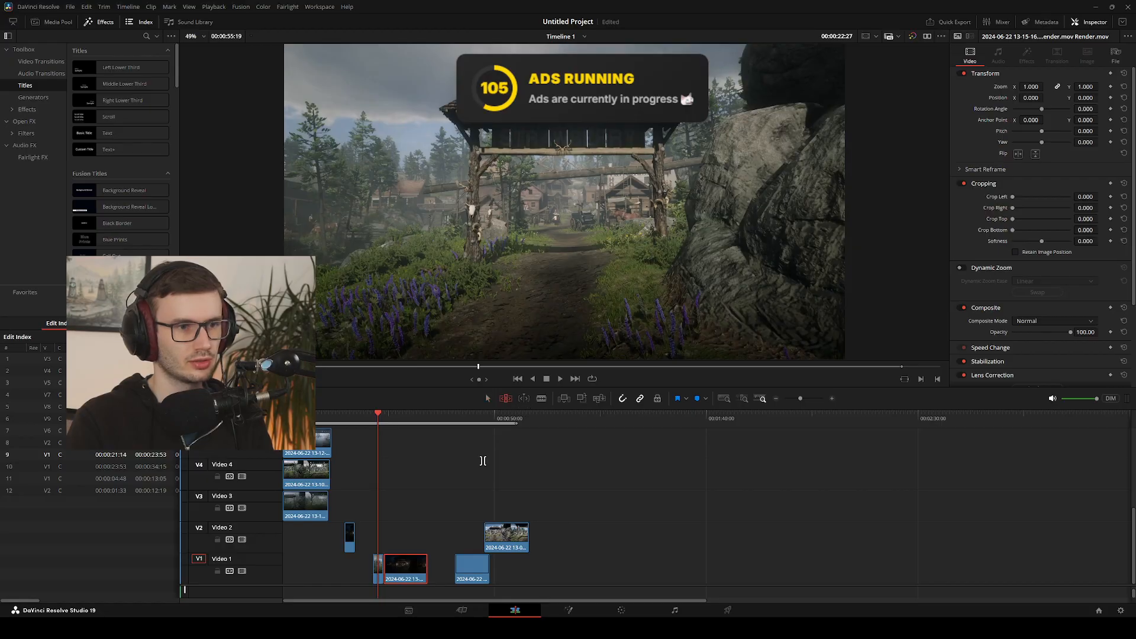
pyautogui.click(381, 569)
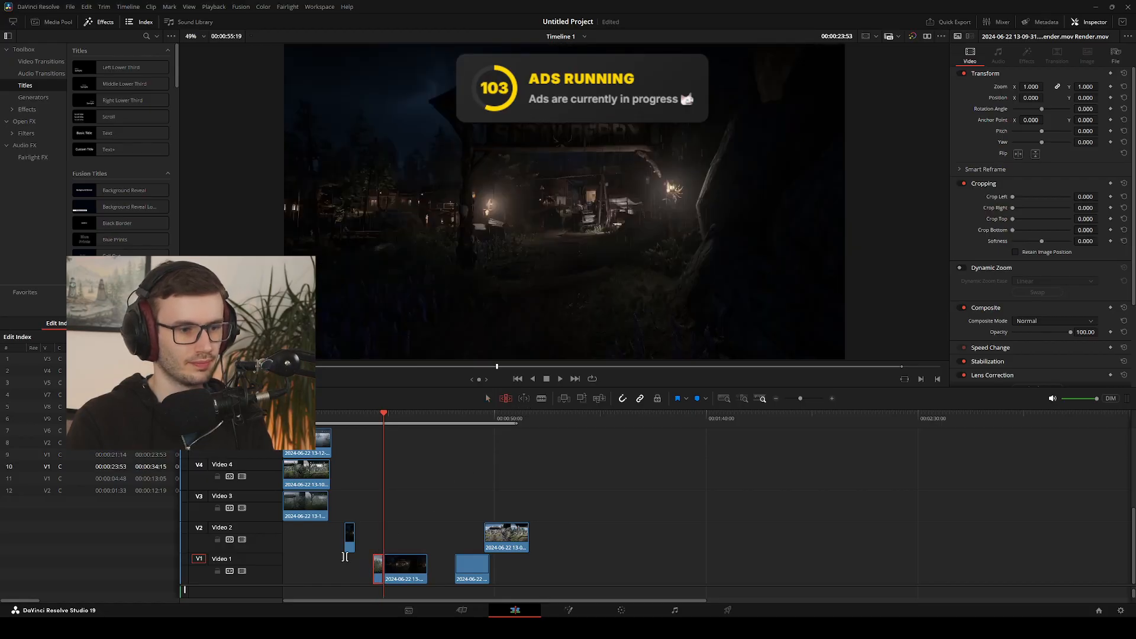
pyautogui.moveTo(345, 557); pyautogui.dragTo(345, 557)
# Play across the shortened day-to-night join on Video 1 and set the timeline's out point at 00:00:22:45
pyautogui.click(371, 421)
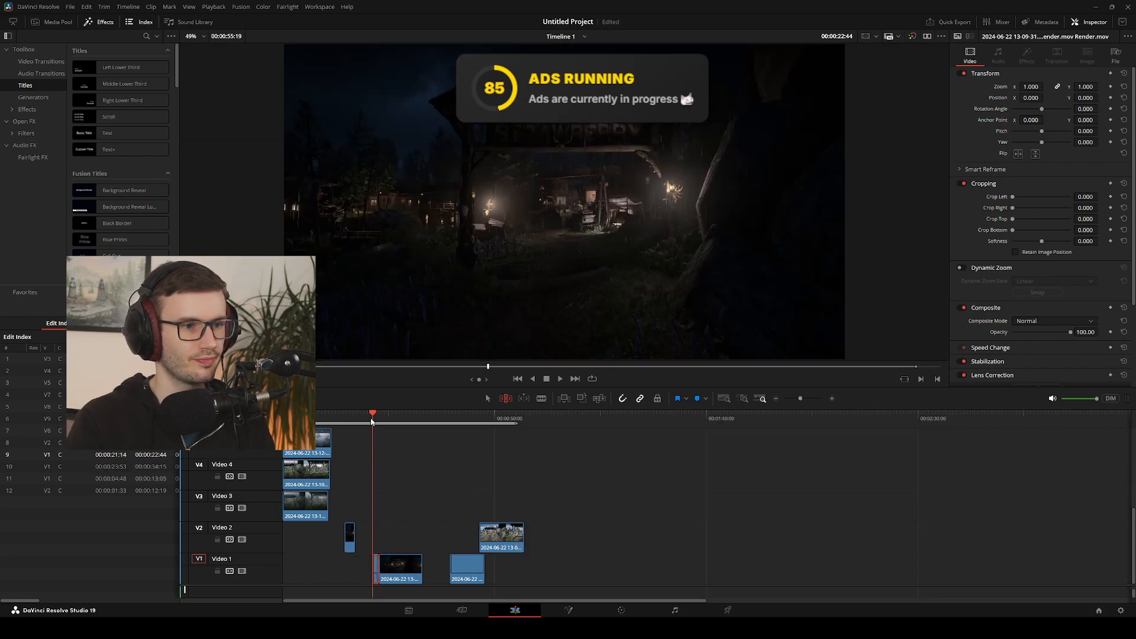
pyautogui.press('space')
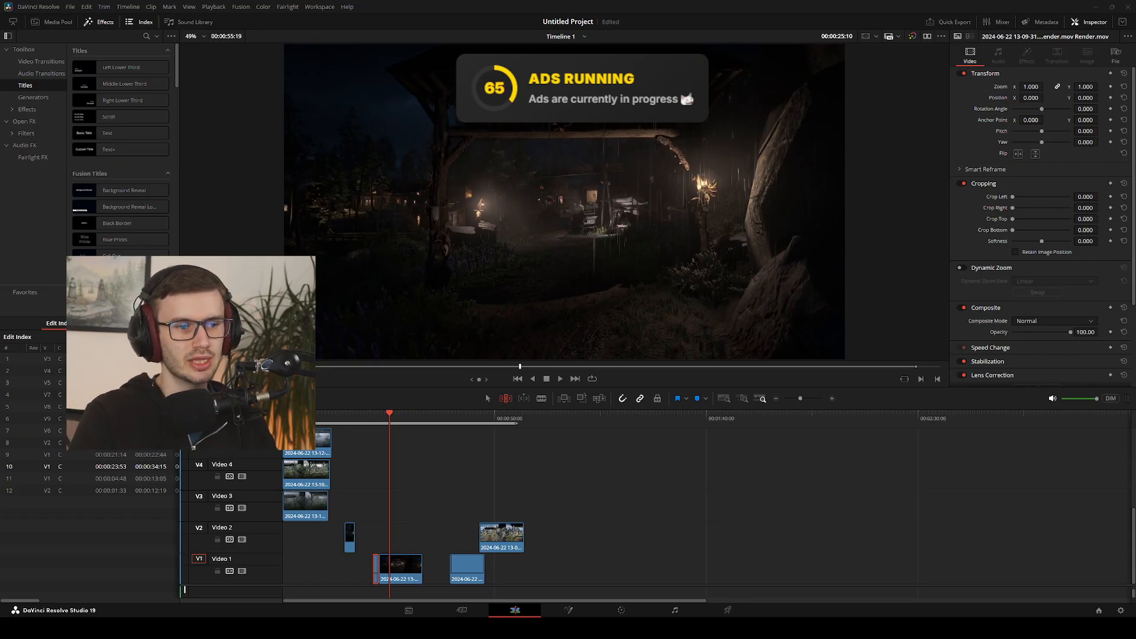
pyautogui.click(631, 535)
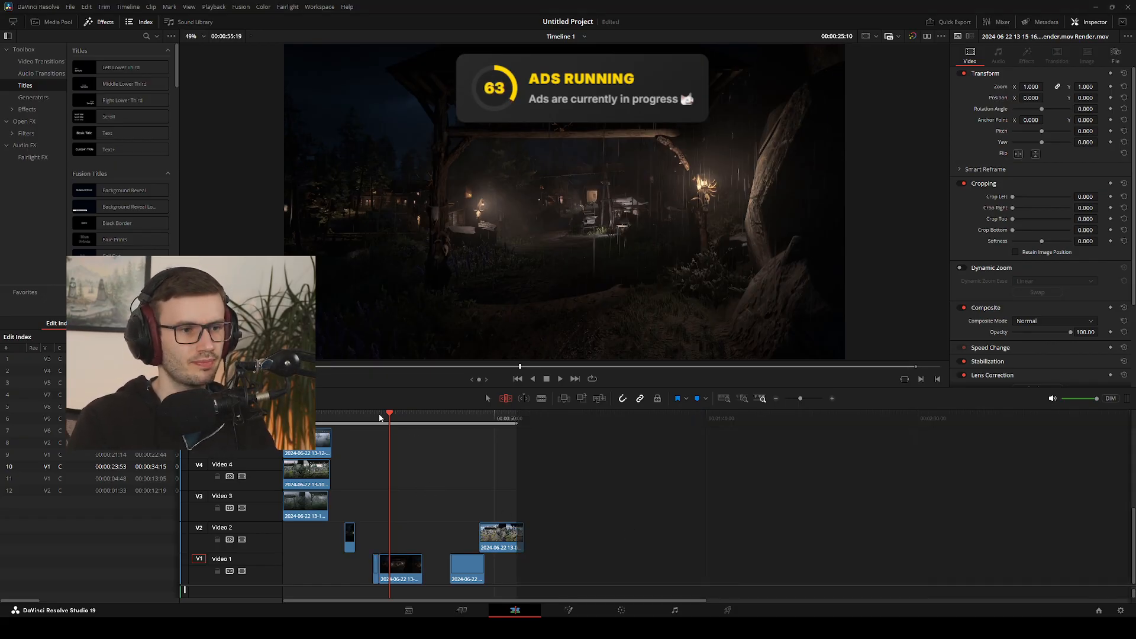
pyautogui.click(381, 416)
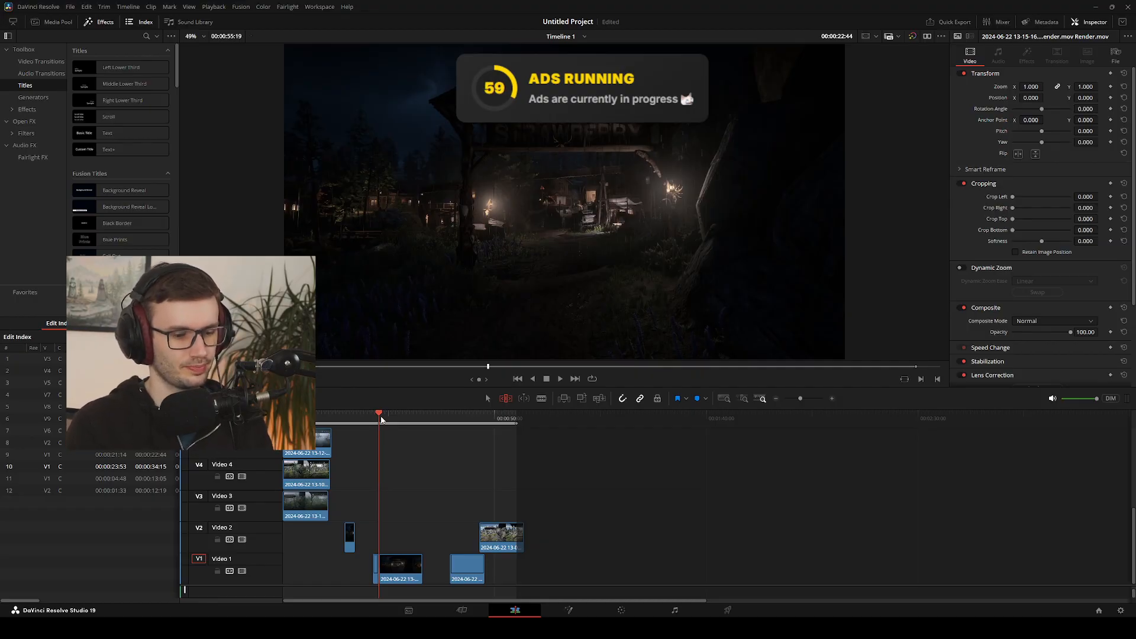
pyautogui.press('o')
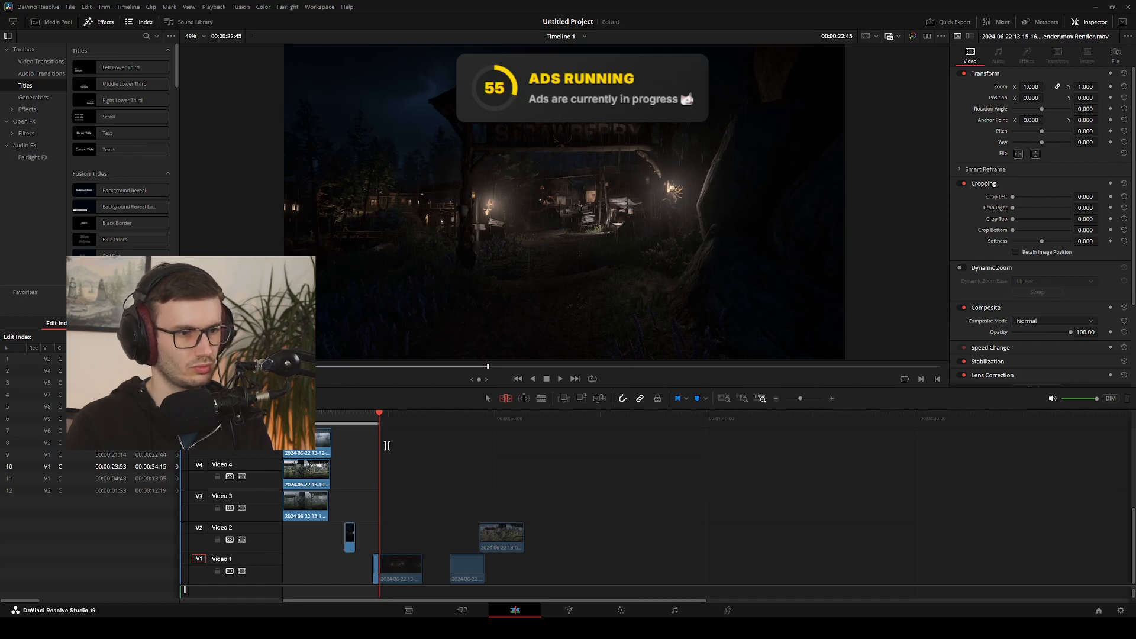
# Roll the cut between the daytime and night clips on Video 1 a few frames forward to 00:00:22:47
pyautogui.click(406, 565)
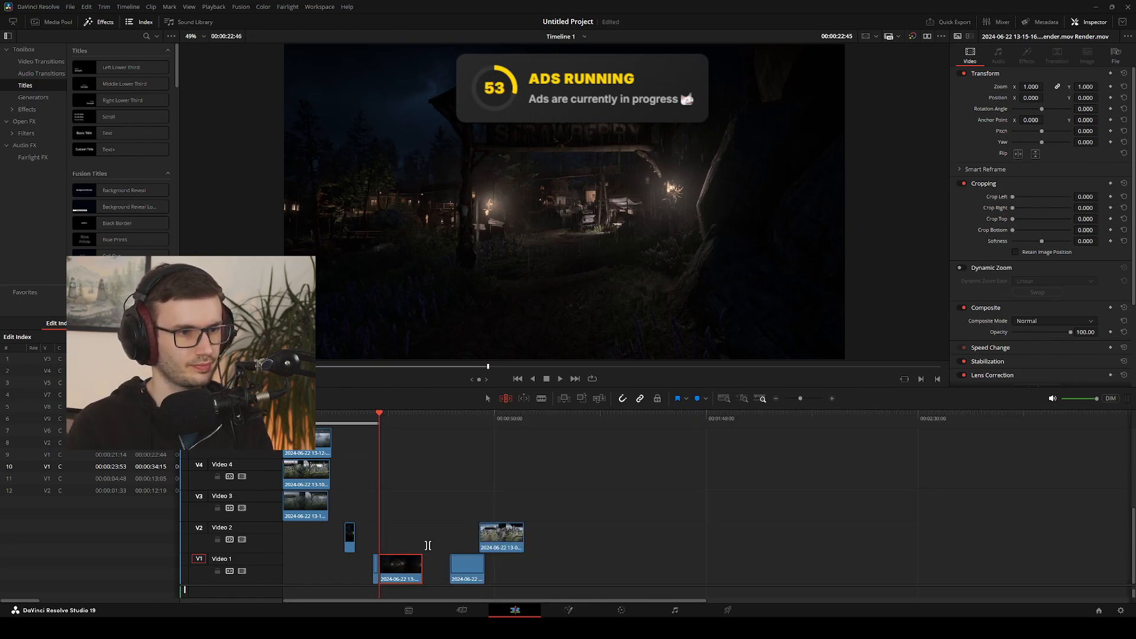
pyautogui.press('v')
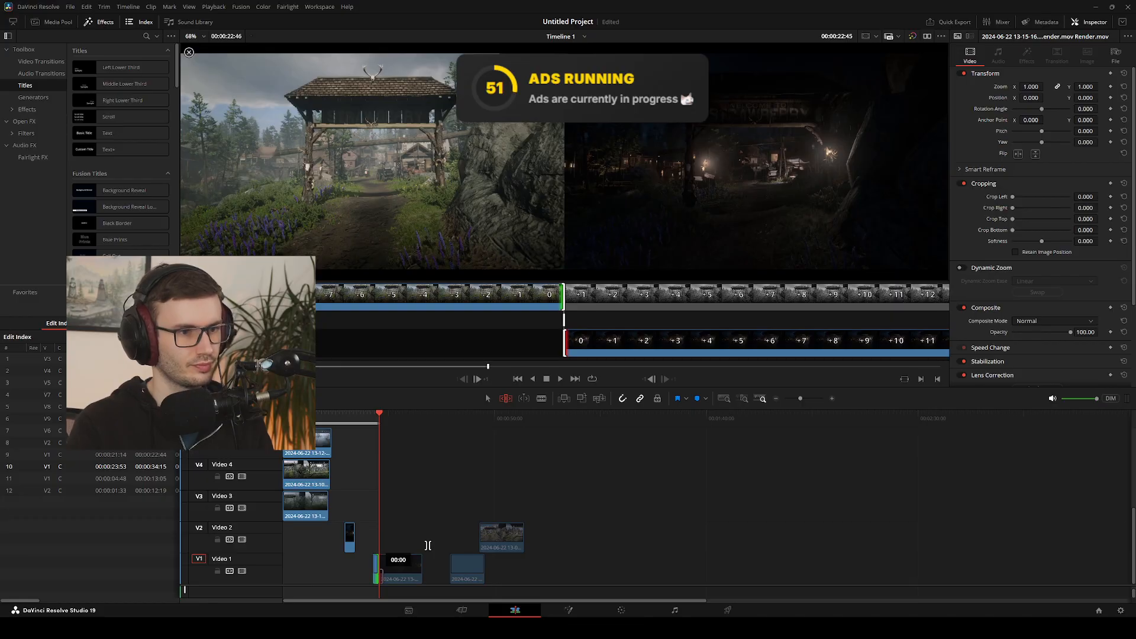
pyautogui.press('.')
pyautogui.press(',')
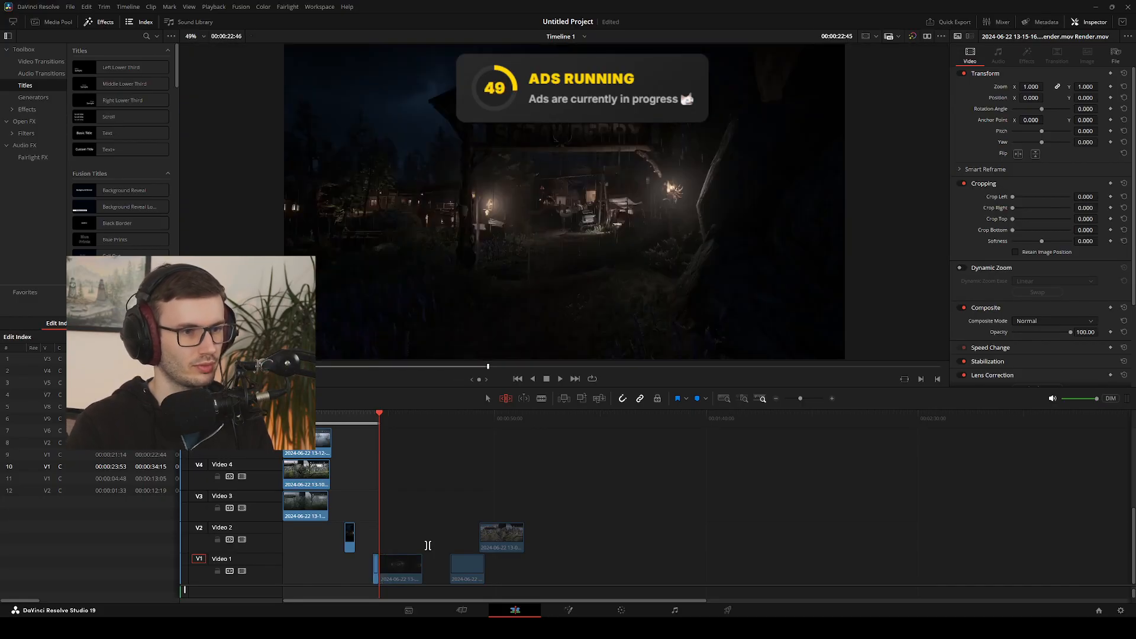
pyautogui.click(402, 565)
pyautogui.press('v')
pyautogui.press('.')
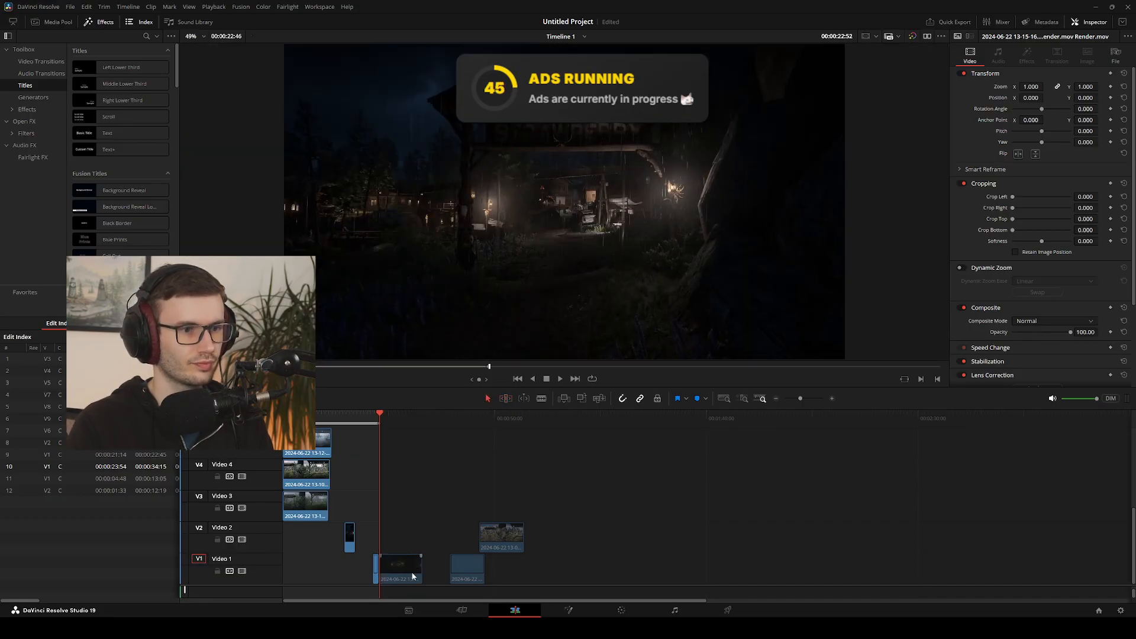
pyautogui.press('.')
pyautogui.press('.')
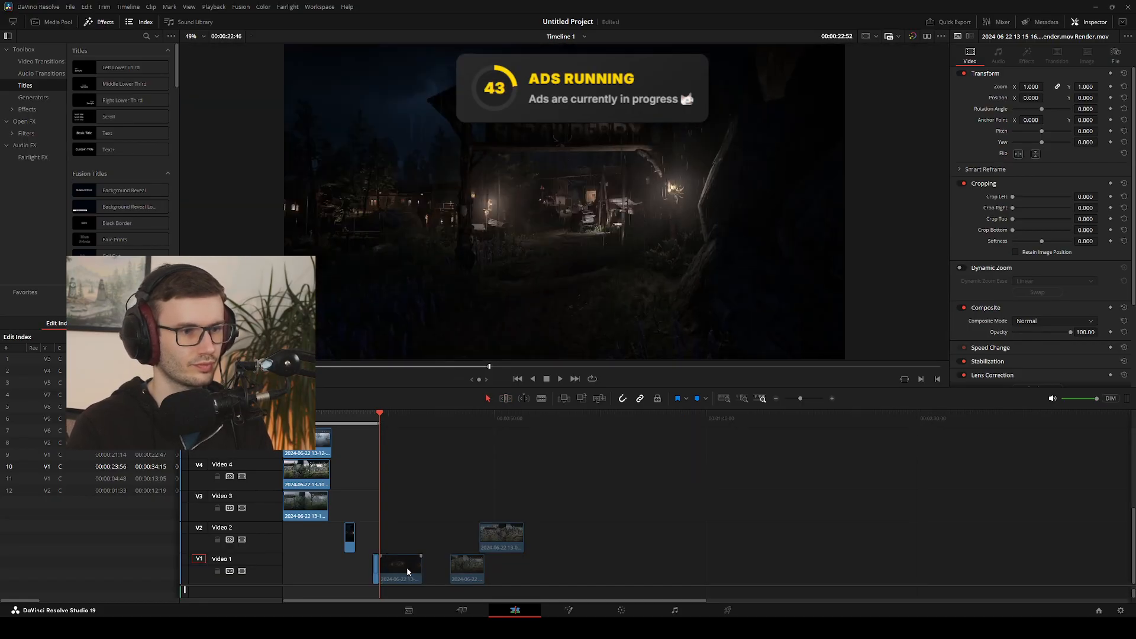
# Roll the day-to-night cut on Video 1 back to 00:00:22:44 and play across it
pyautogui.press('v')
pyautogui.press(',')
pyautogui.press(',')
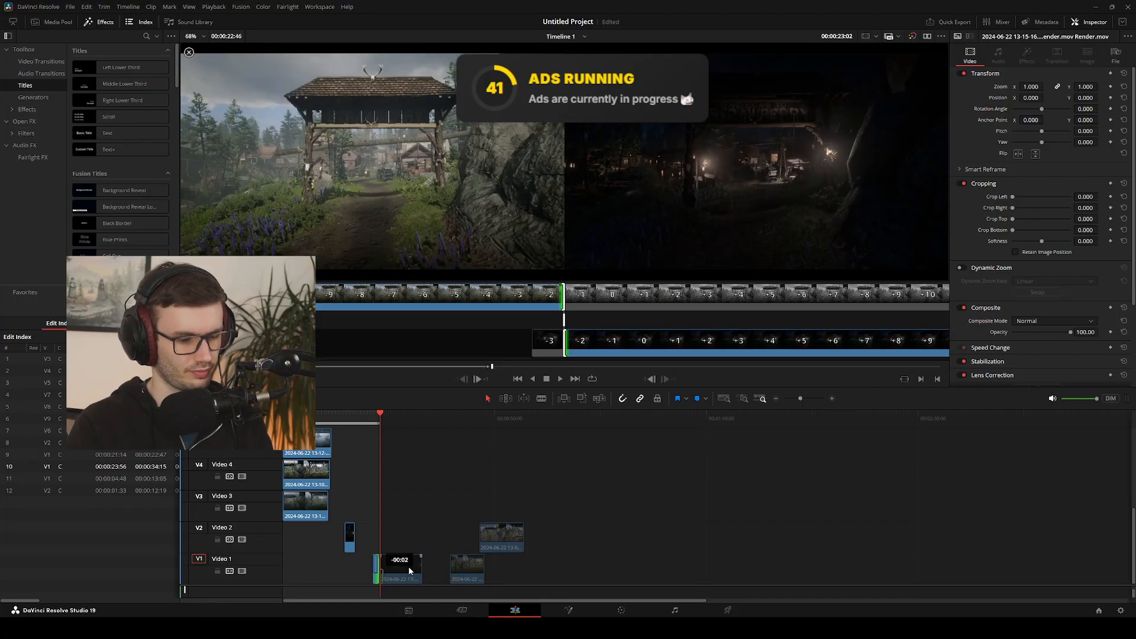
pyautogui.press(',')
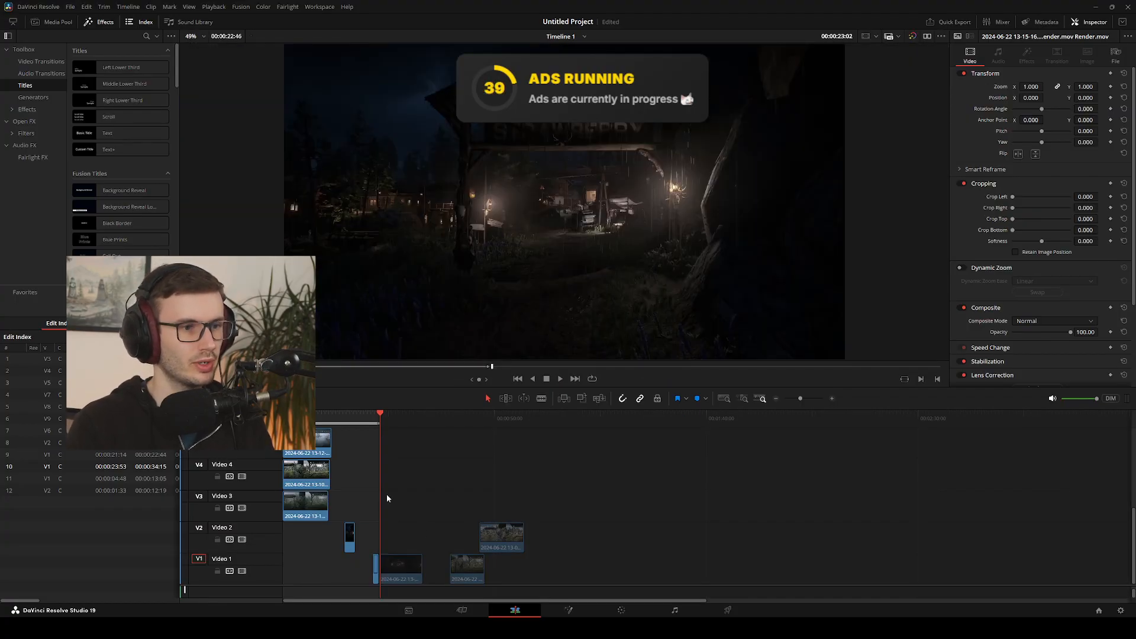
pyautogui.click(373, 419)
pyautogui.press('space')
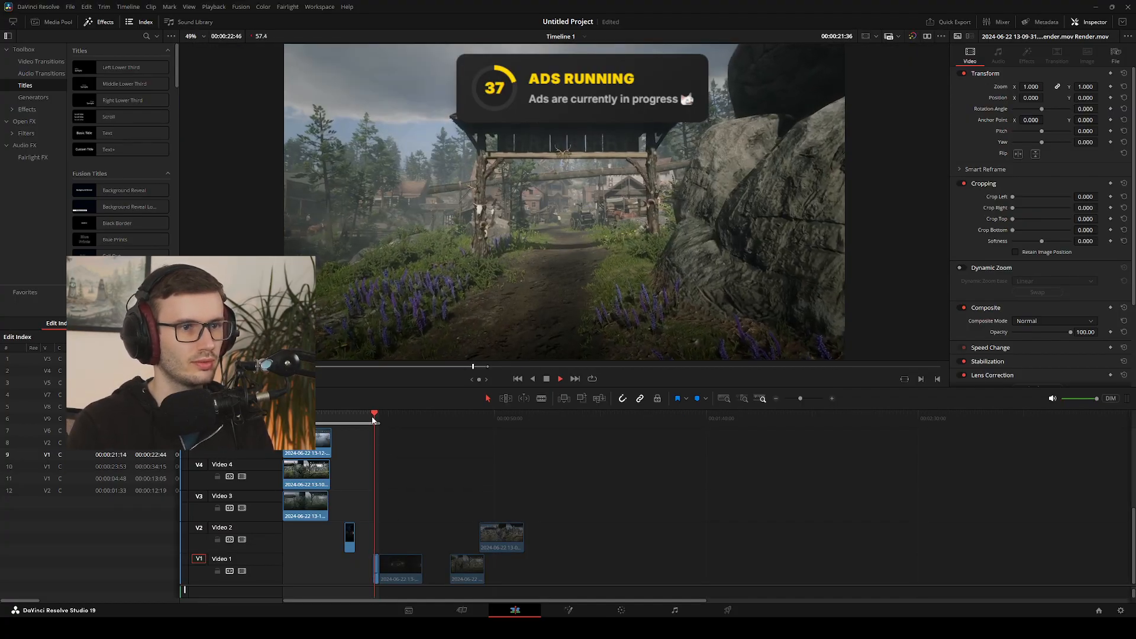
# Trim the end of the night clip on Video 1 back so that the clip lasts 01:30
pyautogui.click(400, 565)
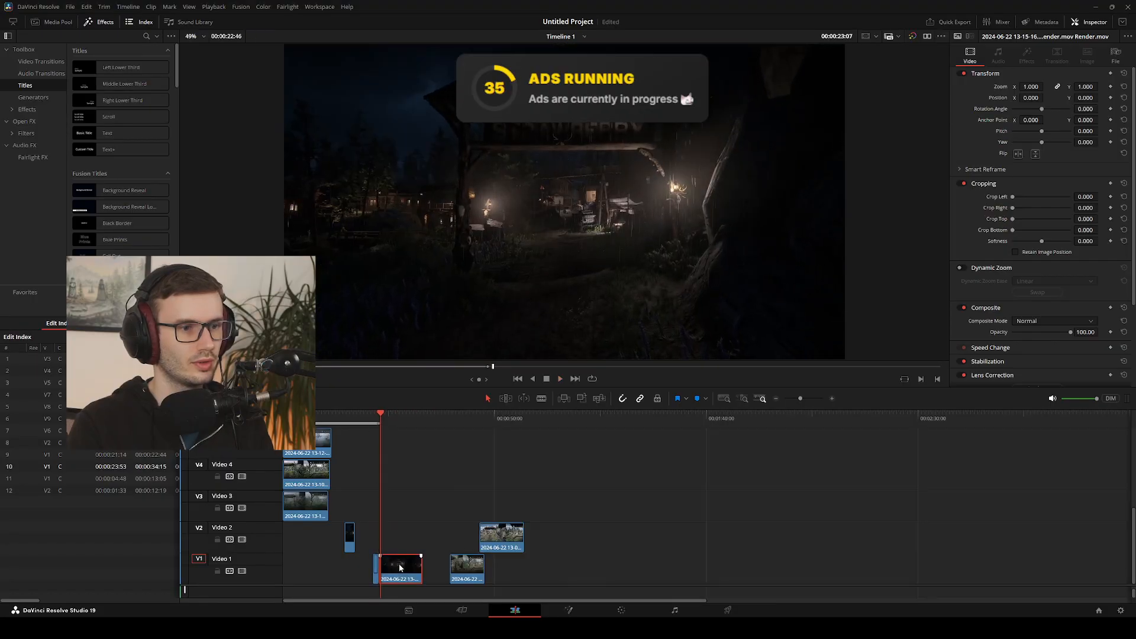
pyautogui.press(',')
pyautogui.press(',')
pyautogui.press(',')
pyautogui.press(',')
pyautogui.press(',')
pyautogui.press(',')
pyautogui.press(',')
pyautogui.press(',')
pyautogui.press(',')
pyautogui.press(',')
pyautogui.press(',')
pyautogui.press(',')
pyautogui.press(',')
pyautogui.press(',')
pyautogui.press(',')
pyautogui.press(',')
pyautogui.press(',')
pyautogui.press(',')
pyautogui.press(',')
pyautogui.press(',')
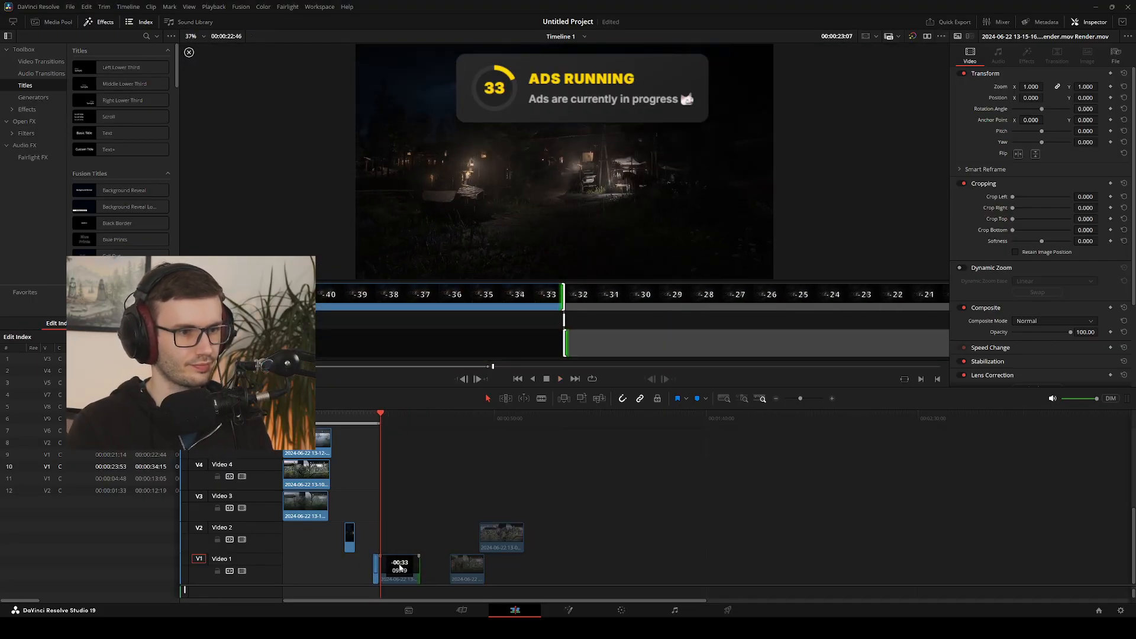
pyautogui.hotkey('shift', ',')
pyautogui.hotkey('shift', ',')
pyautogui.hotkey('shift', ',')
pyautogui.hotkey('shift', ',')
pyautogui.hotkey('shift', ',')
pyautogui.hotkey('shift', ',')
pyautogui.hotkey('shift', ',')
pyautogui.hotkey('shift', ',')
pyautogui.hotkey('shift', ',')
pyautogui.hotkey('shift', ',')
pyautogui.hotkey('shift', ',')
pyautogui.hotkey('shift', ',')
pyautogui.hotkey('shift', ',')
pyautogui.hotkey('shift', ',')
pyautogui.hotkey('shift', ',')
pyautogui.hotkey('shift', ',')
pyautogui.hotkey('shift', ',')
pyautogui.hotkey('shift', ',')
pyautogui.hotkey('shift', ',')
pyautogui.hotkey('shift', ',')
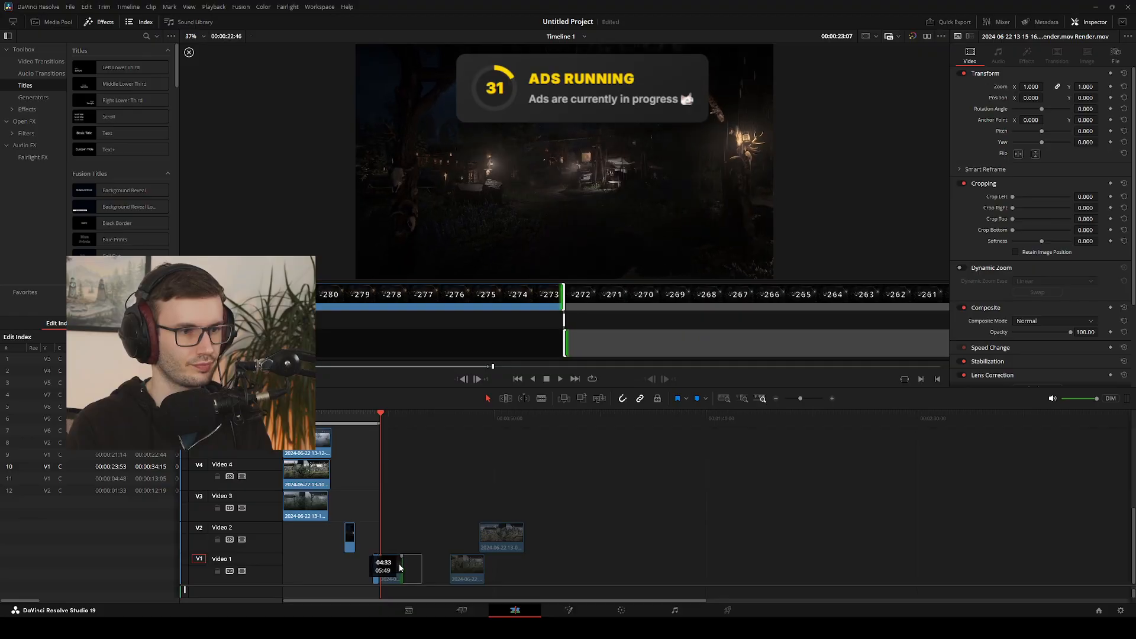
pyautogui.hotkey('shift', ',')
pyautogui.hotkey('shift', ',')
pyautogui.hotkey('shift', ',')
pyautogui.hotkey('shift', ',')
pyautogui.hotkey('shift', ',')
pyautogui.hotkey('shift', ',')
pyautogui.hotkey('shift', ',')
pyautogui.hotkey('shift', ',')
pyautogui.hotkey('shift', ',')
pyautogui.hotkey('shift', ',')
pyautogui.hotkey('shift', ',')
pyautogui.hotkey('shift', ',')
pyautogui.hotkey('shift', ',')
pyautogui.hotkey('shift', ',')
pyautogui.hotkey('shift', ',')
pyautogui.hotkey('shift', ',')
pyautogui.hotkey('shift', ',')
pyautogui.hotkey('shift', ',')
pyautogui.hotkey('shift', ',')
pyautogui.hotkey('shift', ',')
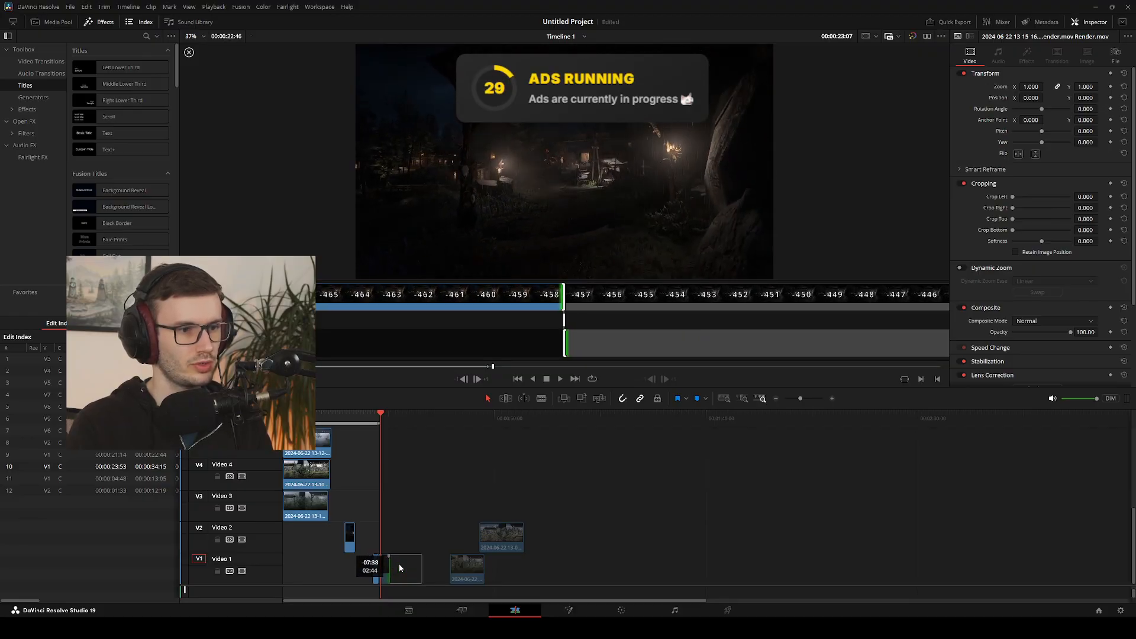
pyautogui.hotkey('shift', ',')
pyautogui.hotkey('shift', ',')
pyautogui.hotkey('shift', ',')
pyautogui.hotkey('shift', ',')
pyautogui.hotkey('shift', ',')
pyautogui.hotkey('shift', ',')
pyautogui.hotkey('shift', ',')
pyautogui.hotkey('shift', ',')
pyautogui.hotkey('shift', ',')
pyautogui.hotkey('shift', ',')
pyautogui.hotkey('shift', ',')
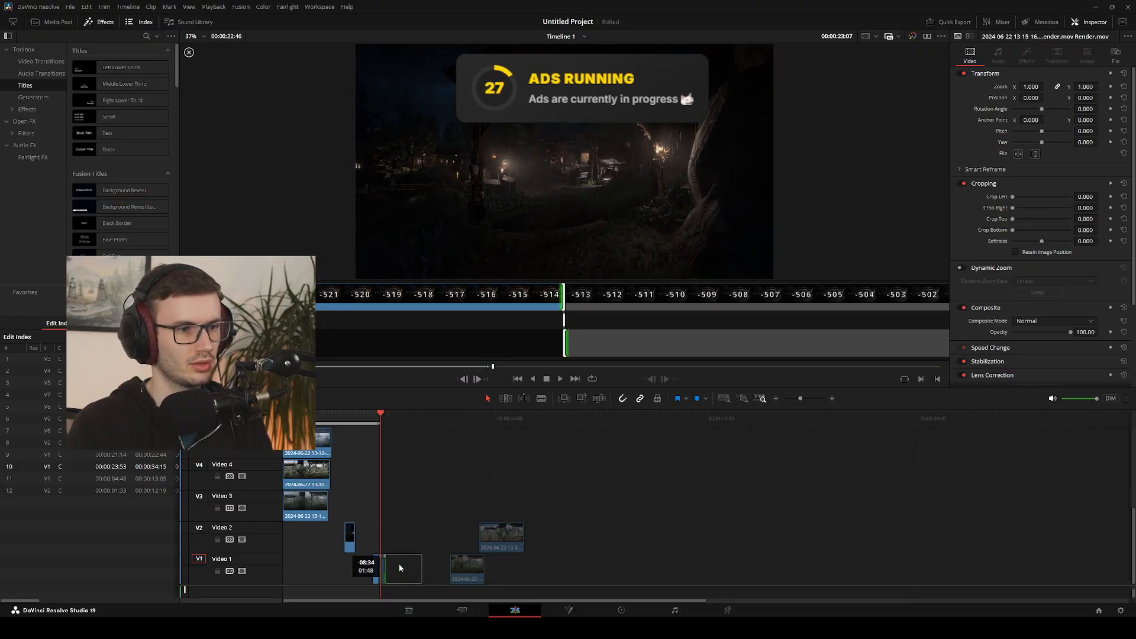
pyautogui.hotkey('shift', ',')
pyautogui.hotkey('shift', ',')
pyautogui.hotkey('shift', ',')
pyautogui.hotkey('shift', ',')
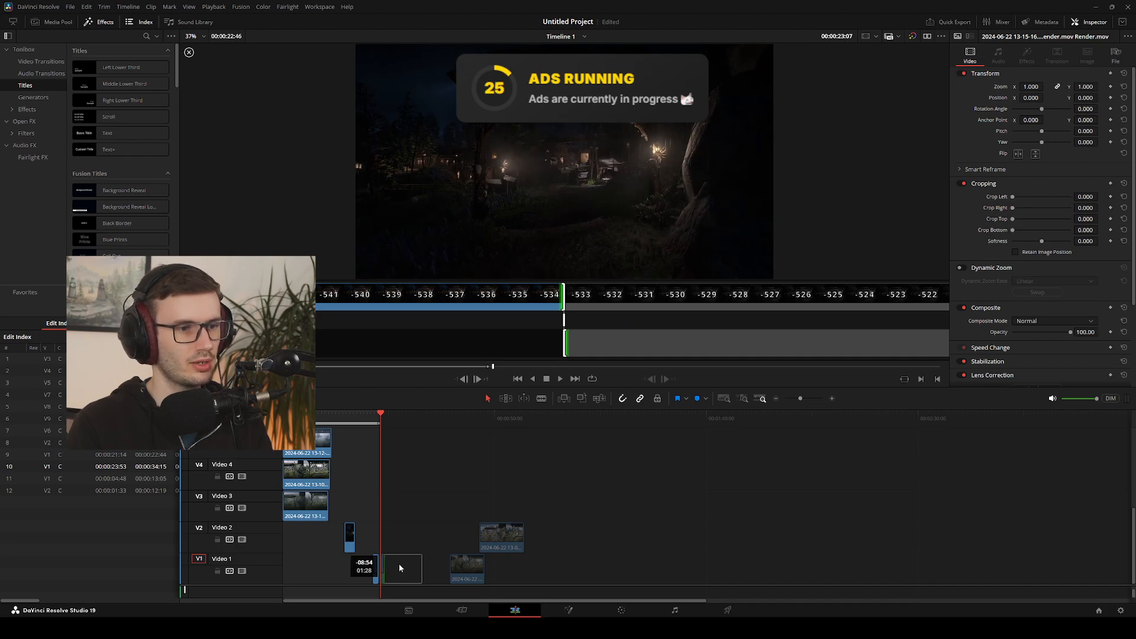
pyautogui.press('.')
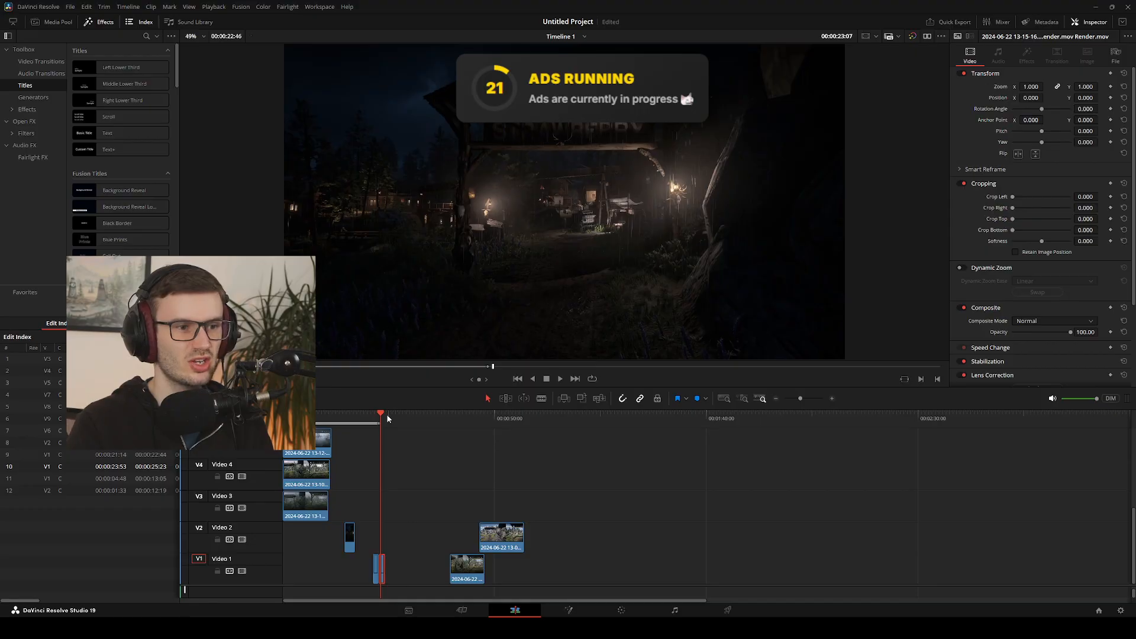
pyautogui.moveTo(387, 418); pyautogui.dragTo(365, 418)
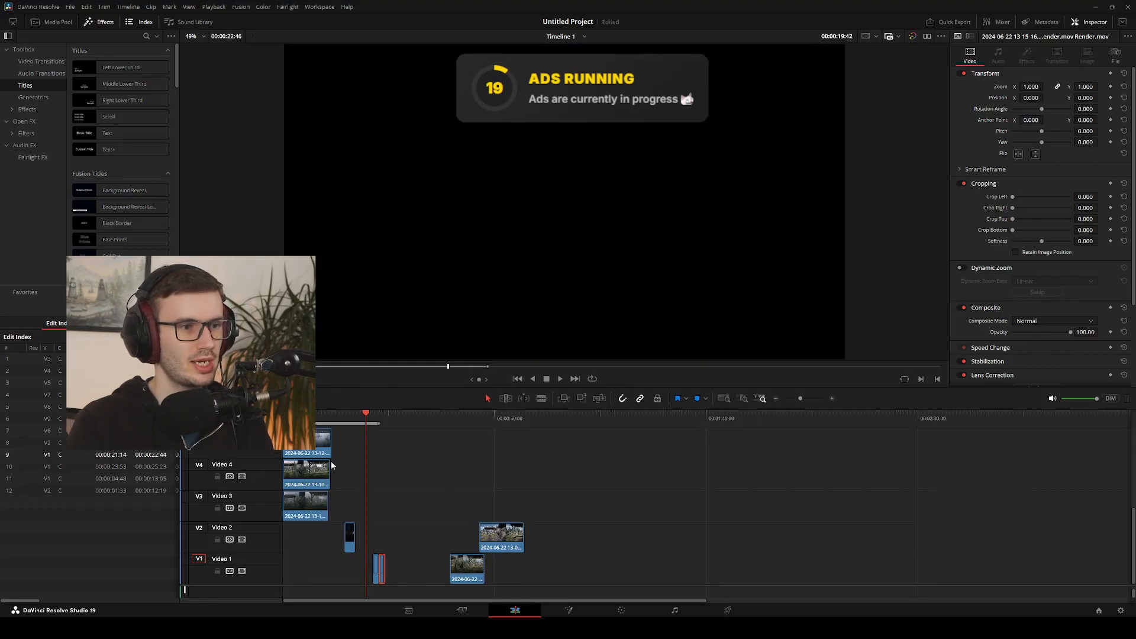
pyautogui.moveTo(329, 455); pyautogui.dragTo(364, 419)
pyautogui.moveTo(393, 469); pyautogui.dragTo(397, 530)
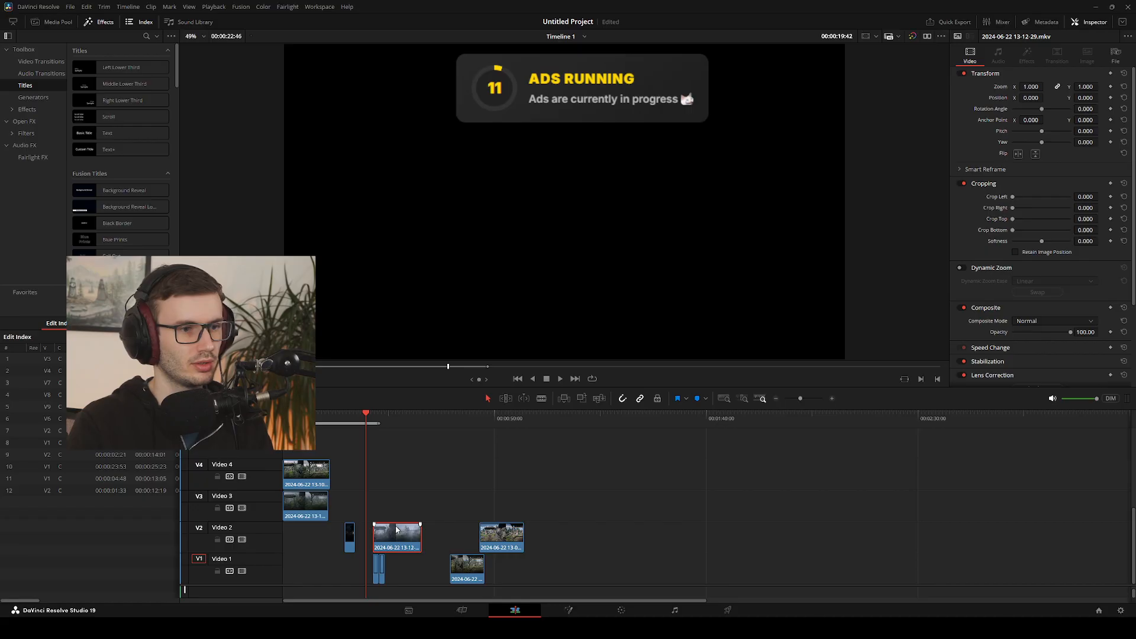
# Trim 03:00 off the start of the foggy clip on Video 2 and move it to Video 1 directly after the night clip
pyautogui.moveTo(365, 424); pyautogui.dragTo(372, 418)
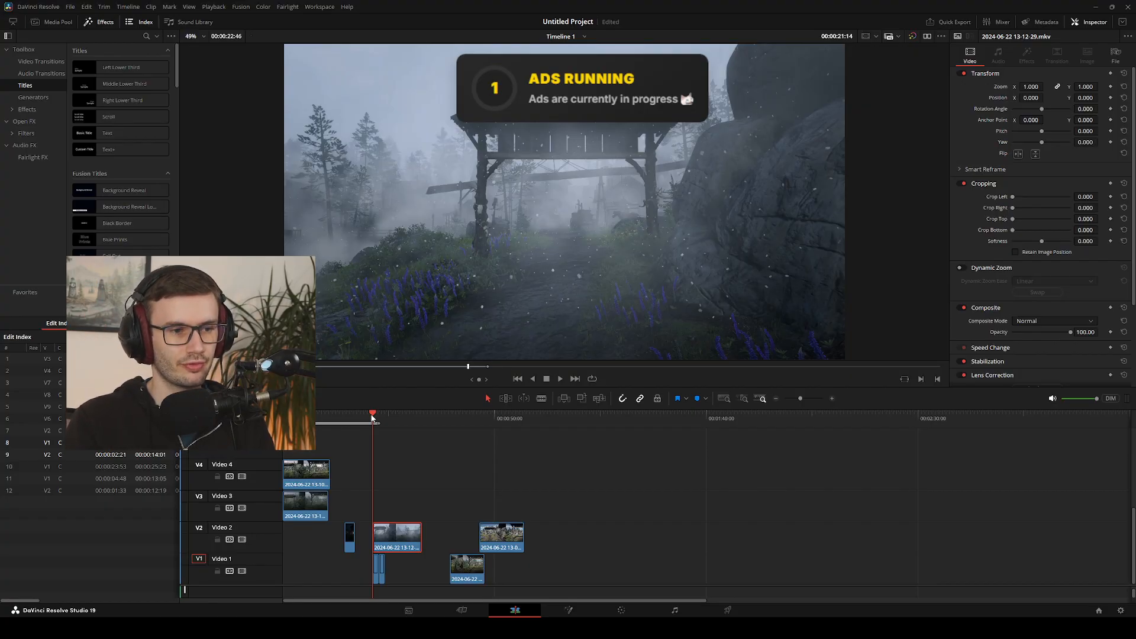
pyautogui.press('.')
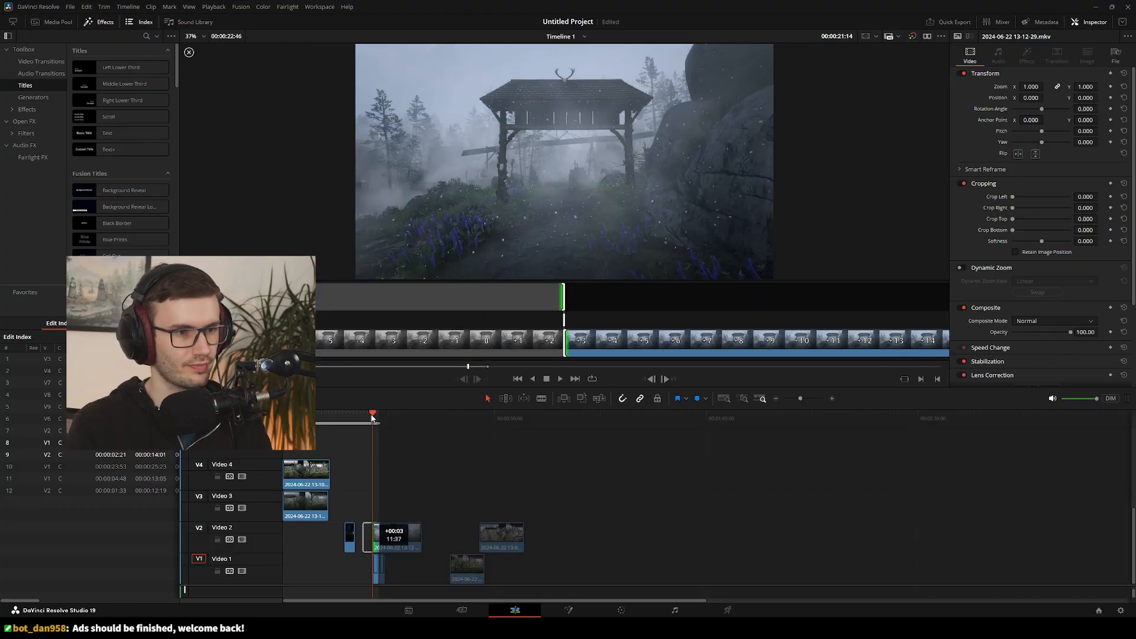
pyautogui.press('.')
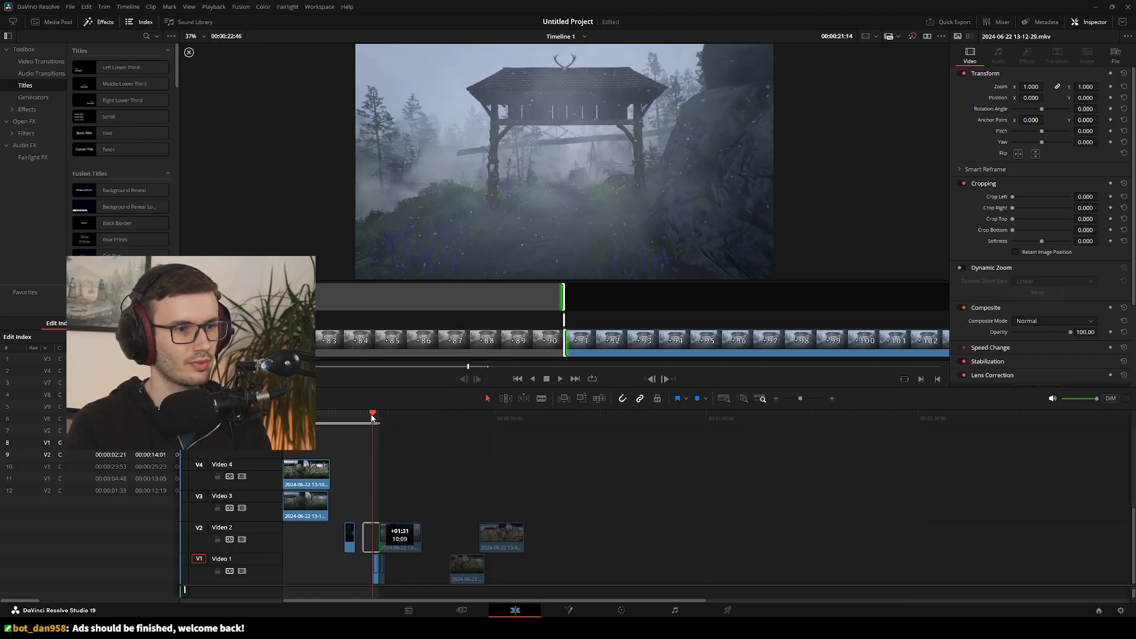
pyautogui.press('.')
pyautogui.press('.')
pyautogui.press('.')
pyautogui.press('.')
pyautogui.press('.')
pyautogui.press('.')
pyautogui.press('.')
pyautogui.press('.')
pyautogui.press('.')
pyautogui.press('.')
pyautogui.press('.')
pyautogui.press('.')
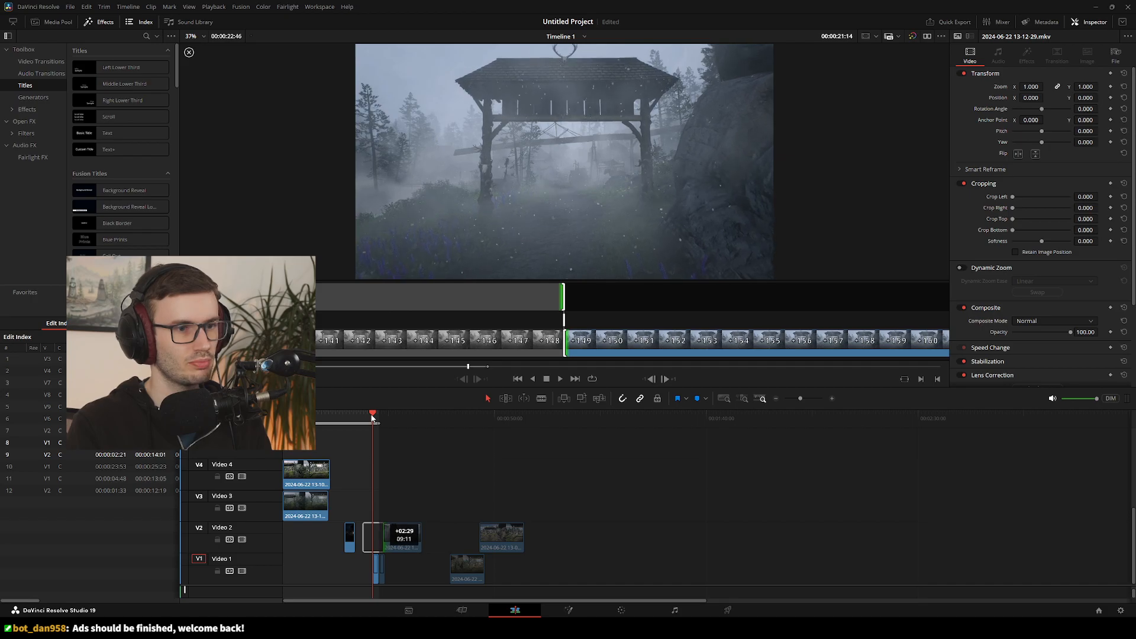
pyautogui.press('.')
pyautogui.press('.')
pyautogui.press('.')
pyautogui.press('.')
pyautogui.press('.')
pyautogui.press('.')
pyautogui.press('.')
pyautogui.press('.')
pyautogui.press('.')
pyautogui.press('.')
pyautogui.press('.')
pyautogui.press('.')
pyautogui.press('.')
pyautogui.press('.')
pyautogui.press('.')
pyautogui.press('.')
pyautogui.press('.')
pyautogui.press('.')
pyautogui.press('.')
pyautogui.press('.')
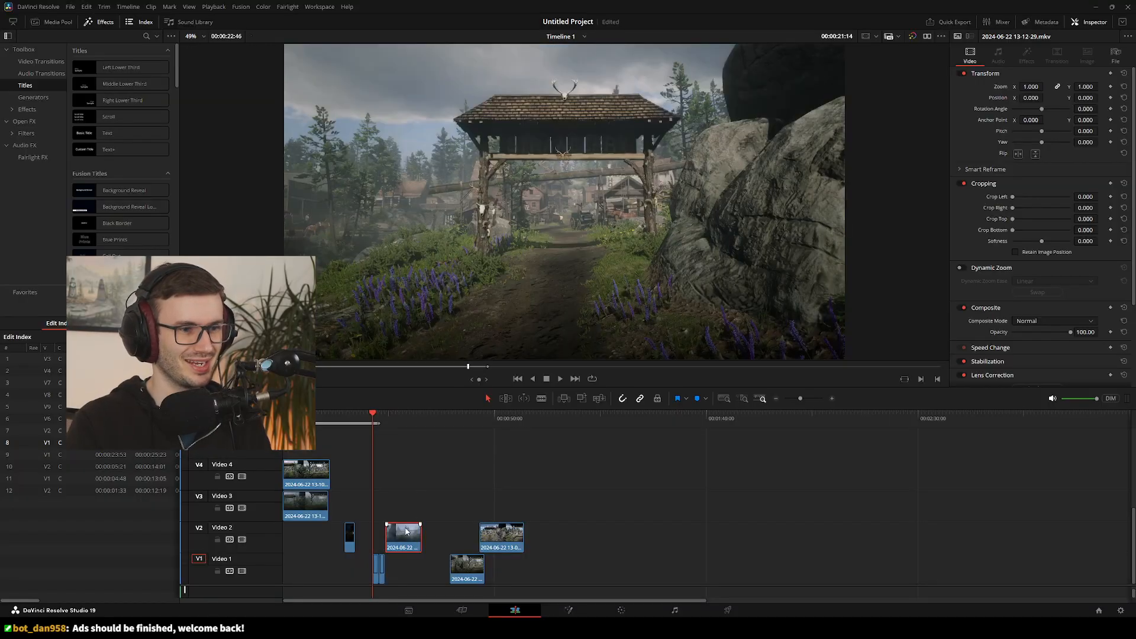
pyautogui.moveTo(406, 531); pyautogui.dragTo(402, 568)
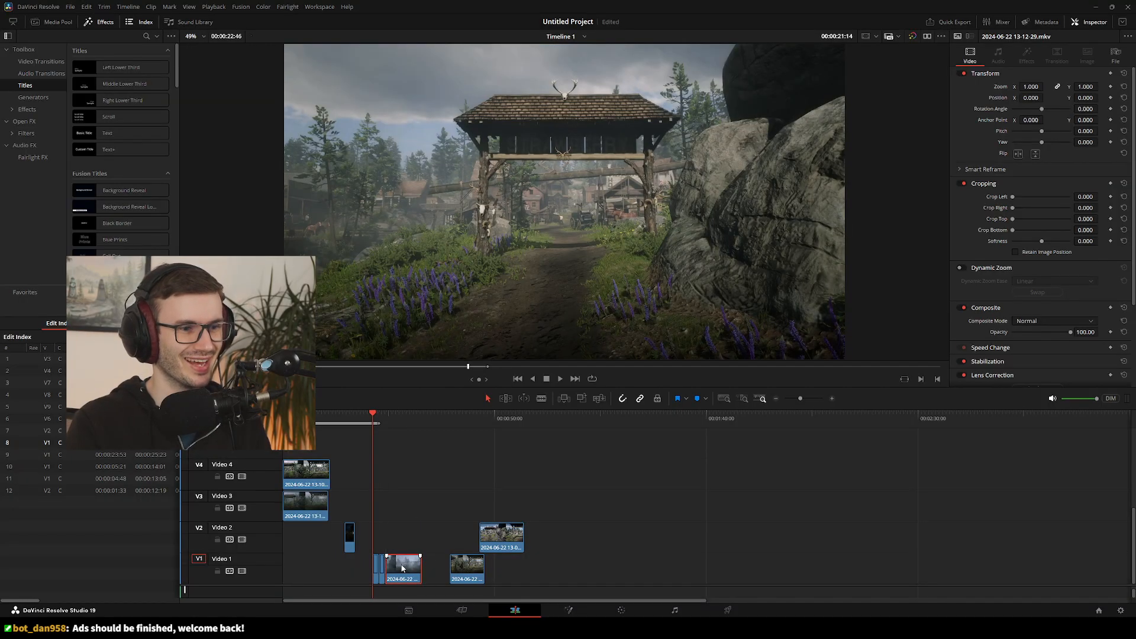
# Compare the frames on either side of the night-to-fog cut on Video 1 at 00:00:24:14
pyautogui.moveTo(379, 422); pyautogui.dragTo(382, 419)
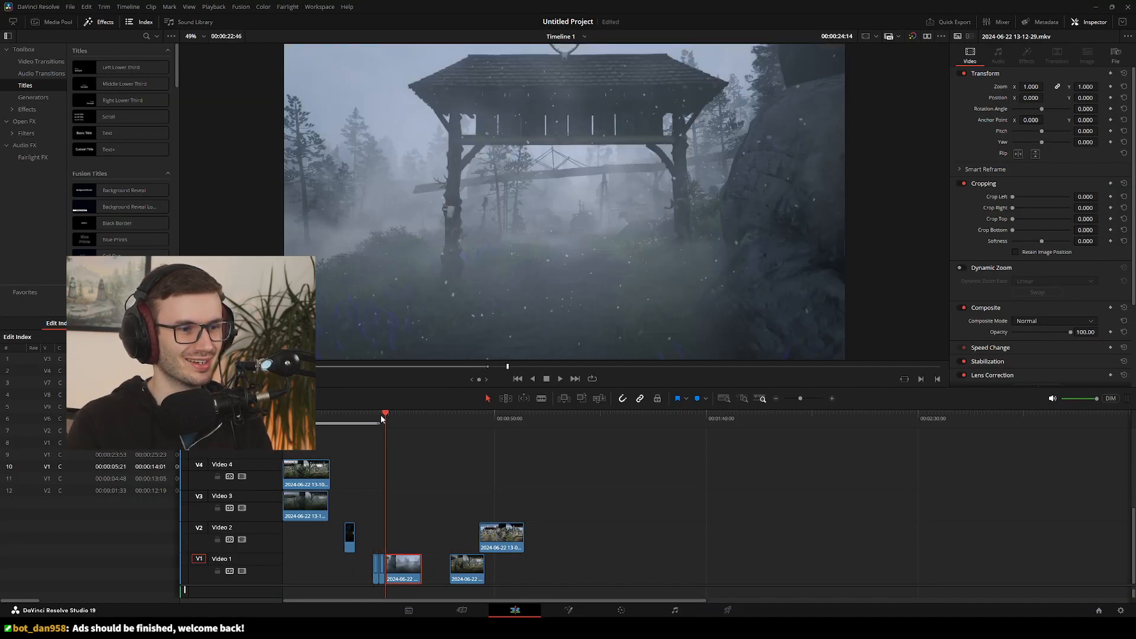
pyautogui.press('Left')
pyautogui.press('Right')
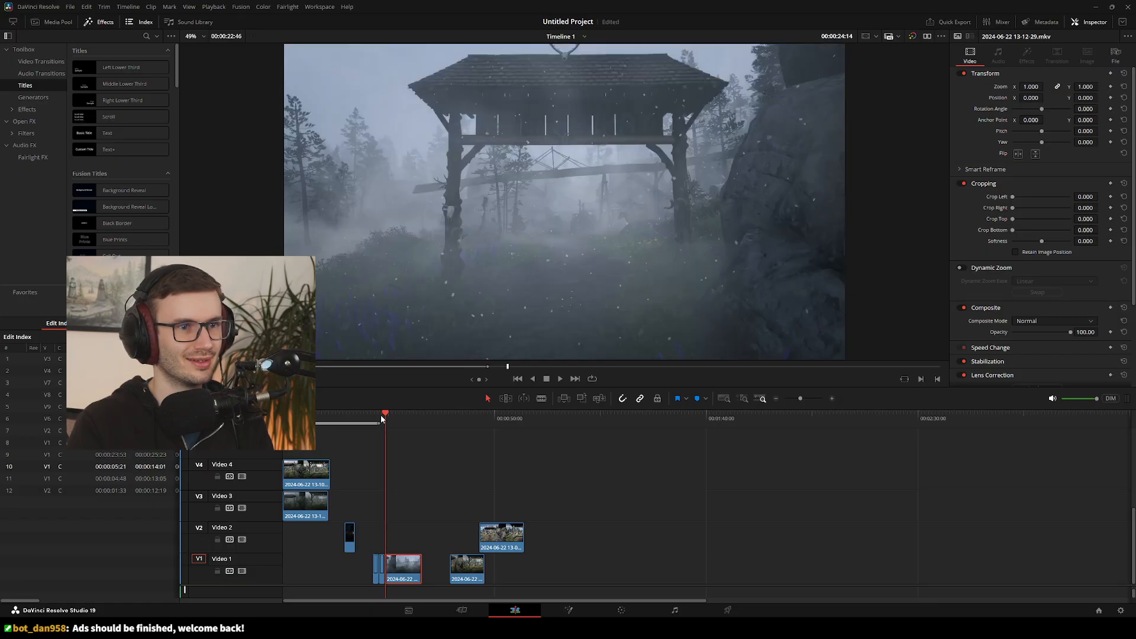
pyautogui.press('Left')
pyautogui.press('Right')
pyautogui.press('Left')
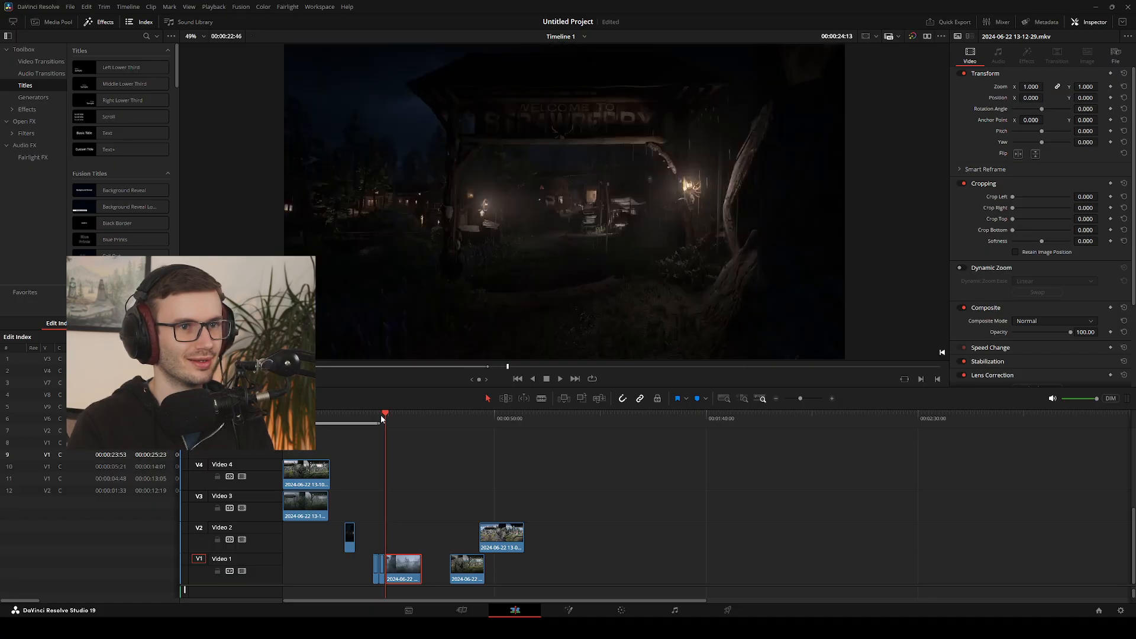
pyautogui.press('Right')
pyautogui.press('Left')
pyautogui.press('Right')
pyautogui.press('Left')
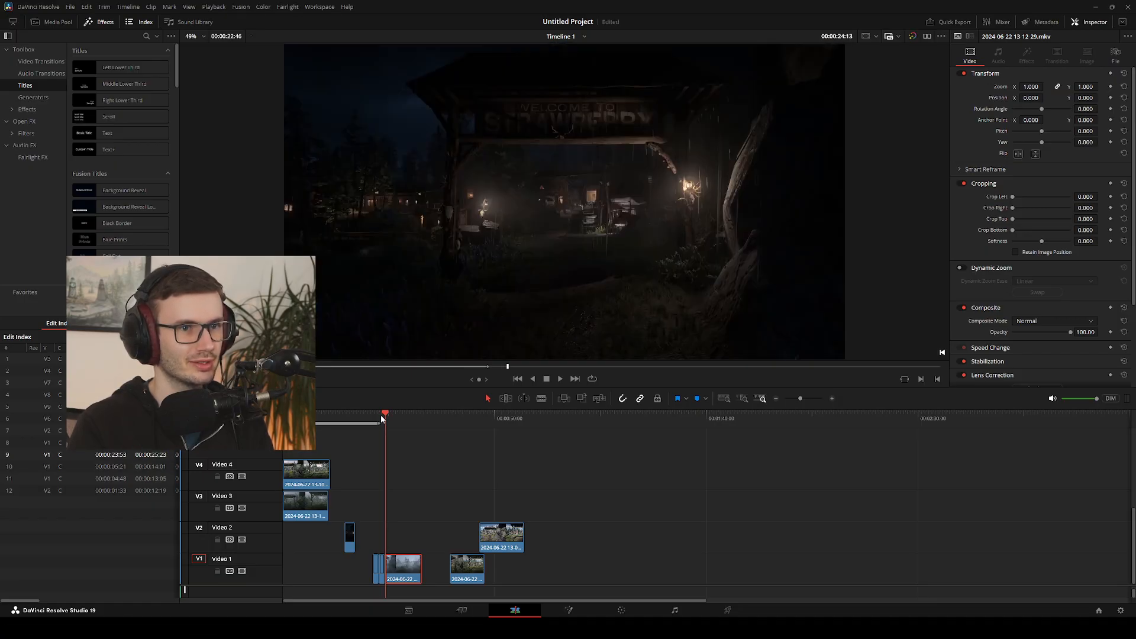
pyautogui.press('Right')
pyautogui.press('Left')
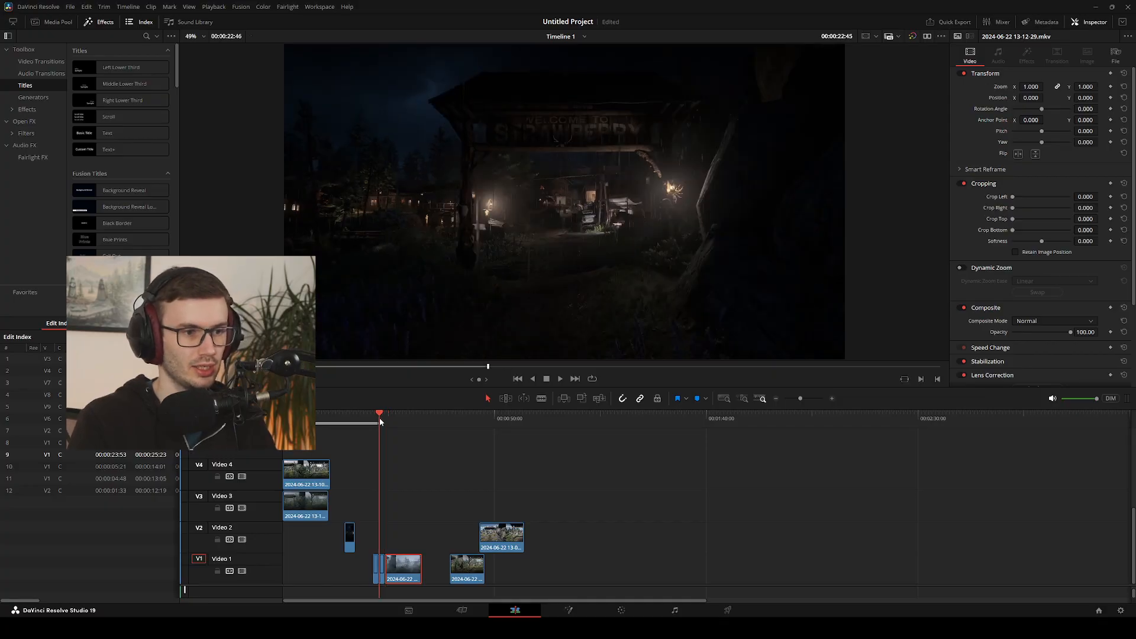
# Play the day, night and fog sequence on Video 1 across both cuts to check how they match
pyautogui.click(374, 424)
pyautogui.press('space')
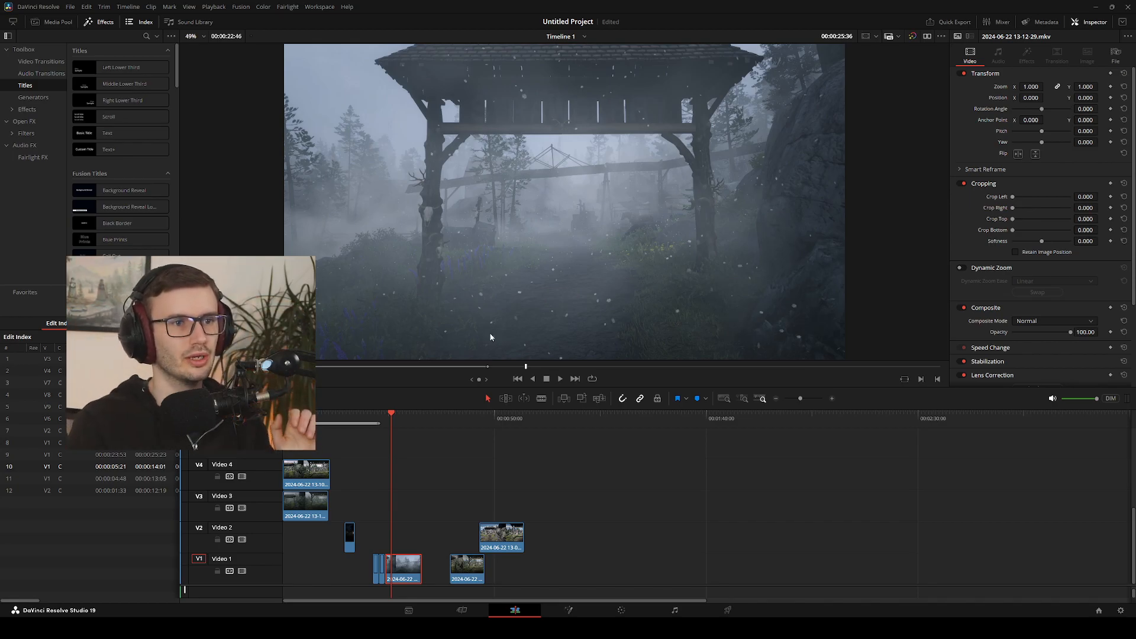
pyautogui.moveTo(393, 418); pyautogui.dragTo(382, 421)
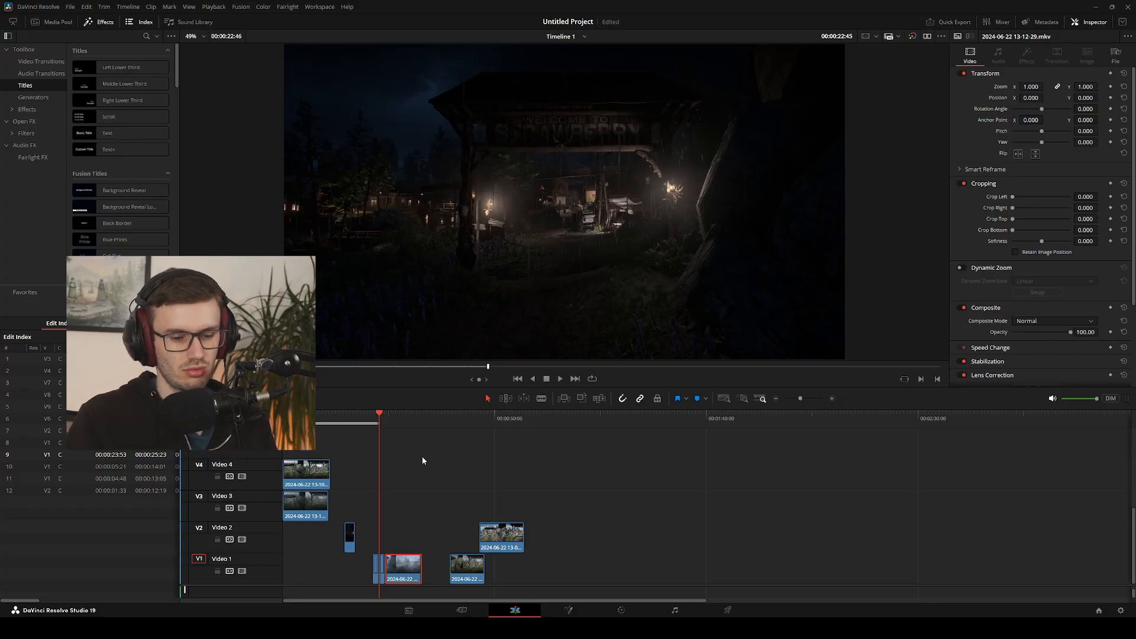
pyautogui.press('Up')
pyautogui.press('space')
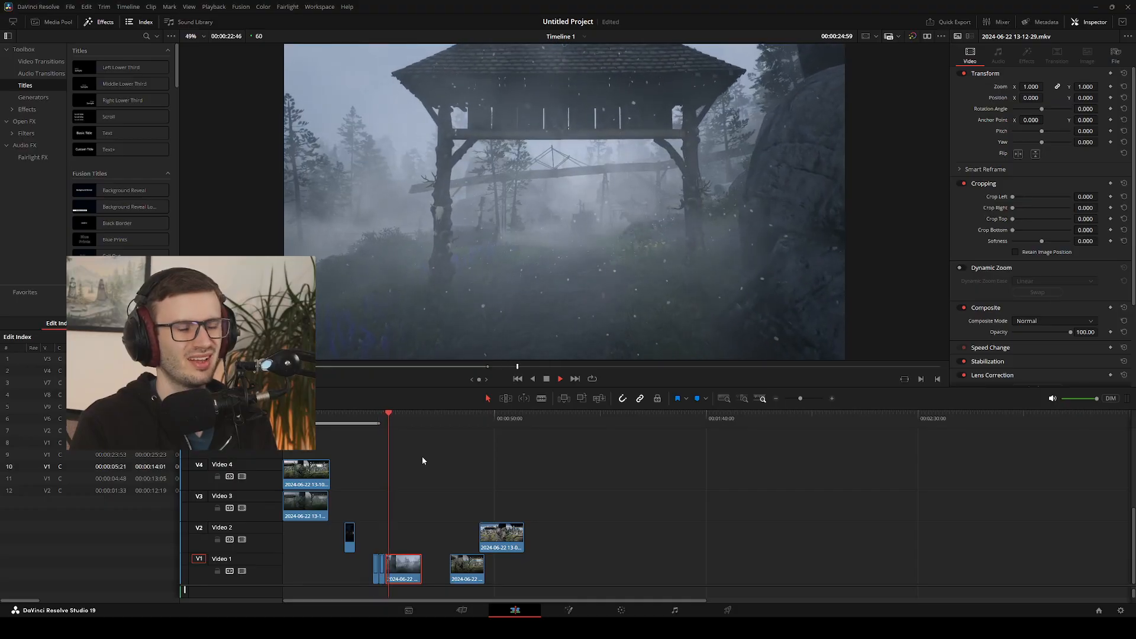
pyautogui.press('Left')
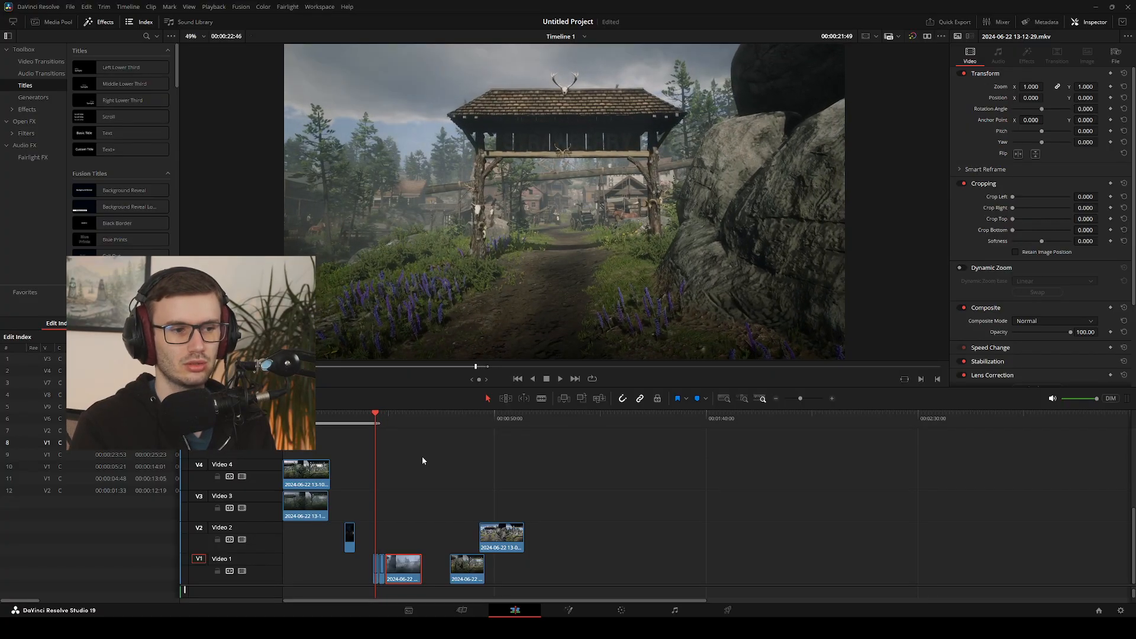
# Extend the playback range's out point past the foggy clip and play the sequence from the start of the daytime clip
pyautogui.click(375, 570)
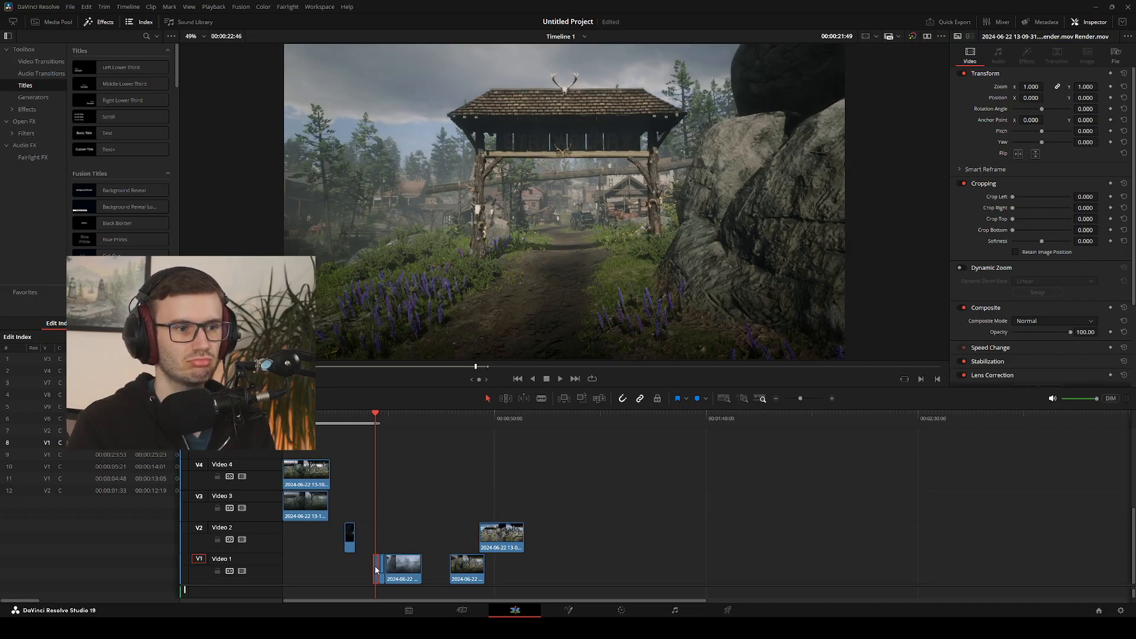
pyautogui.click(425, 512)
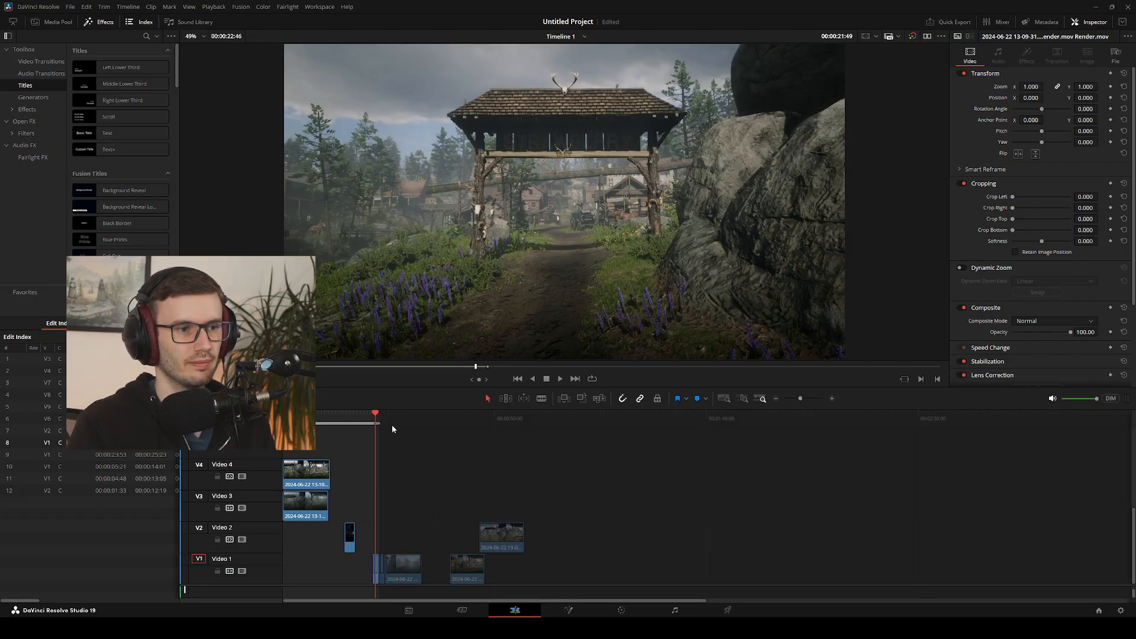
pyautogui.moveTo(379, 421); pyautogui.dragTo(448, 422)
pyautogui.click(376, 420)
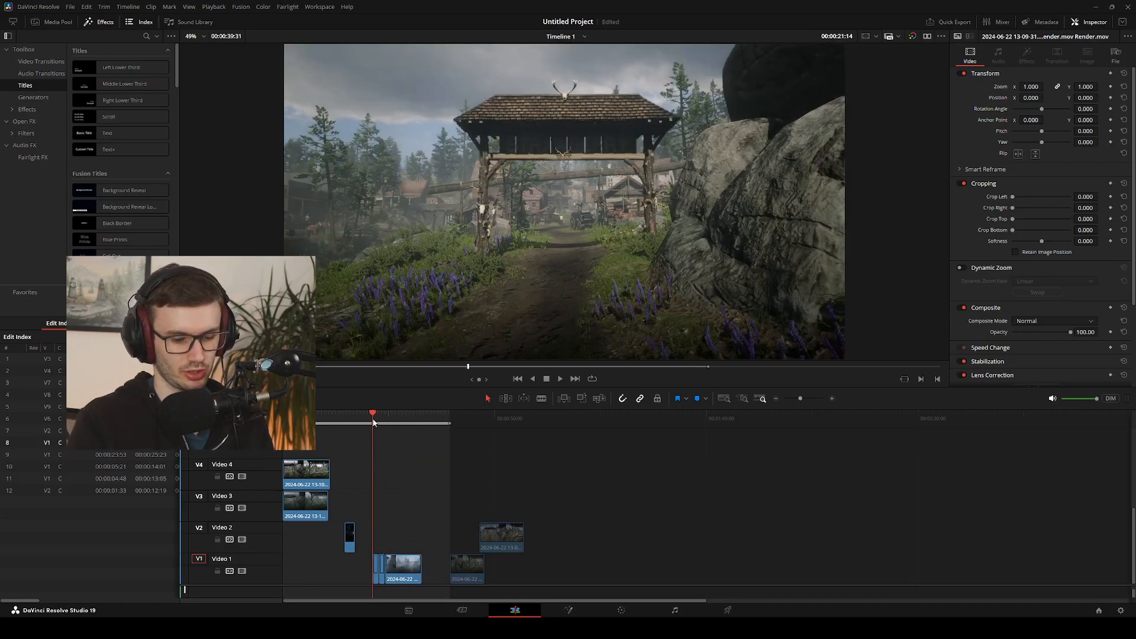
pyautogui.press('space')
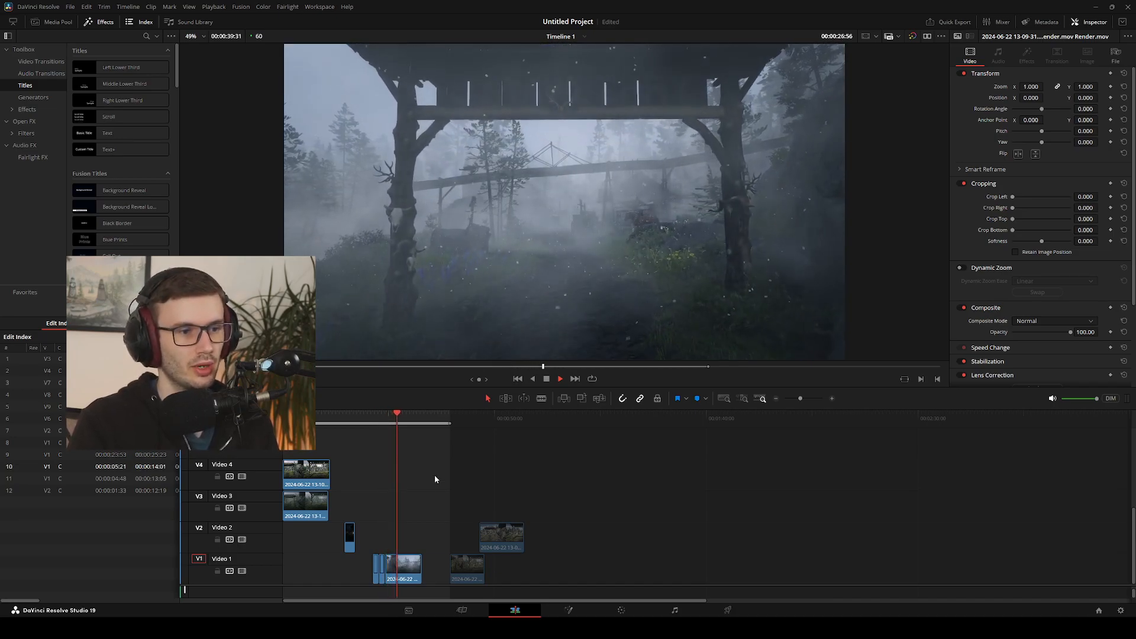
pyautogui.press('space')
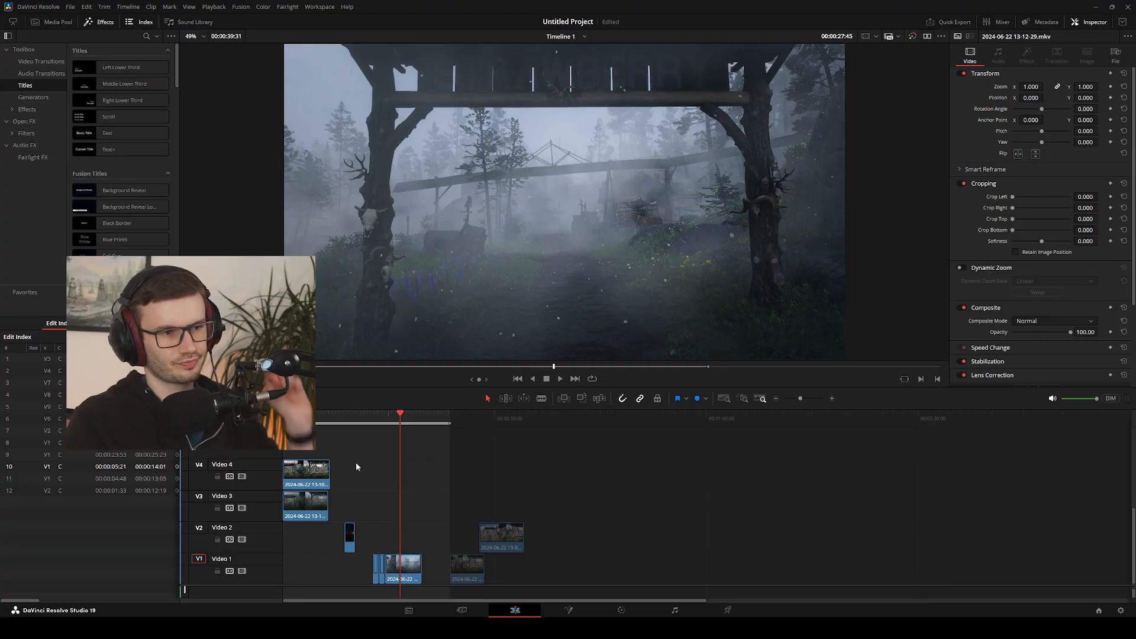
# Open the daytime clip from Video 1 in the source viewer to check its duration, and return to the day-to-night cut
pyautogui.click(391, 568)
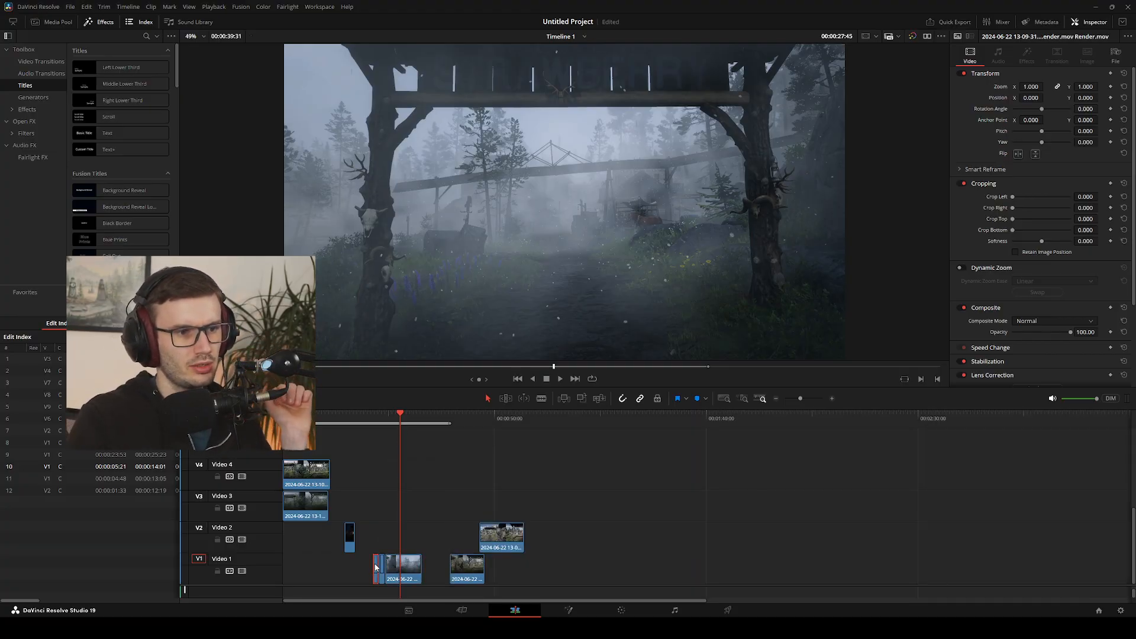
pyautogui.doubleClick(379, 563)
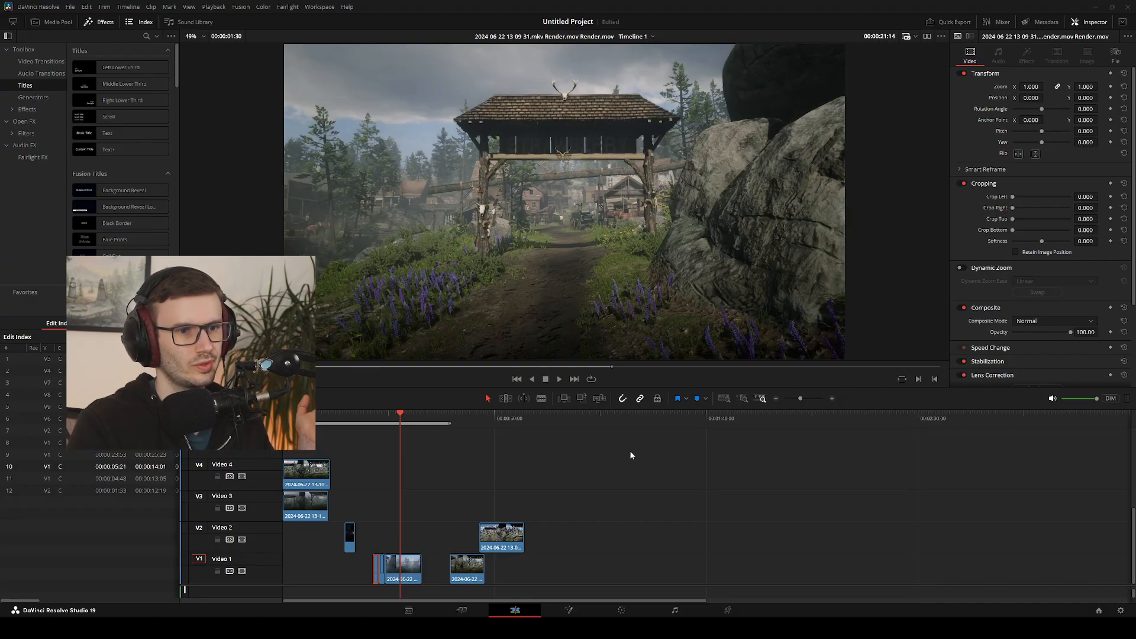
pyautogui.click(378, 425)
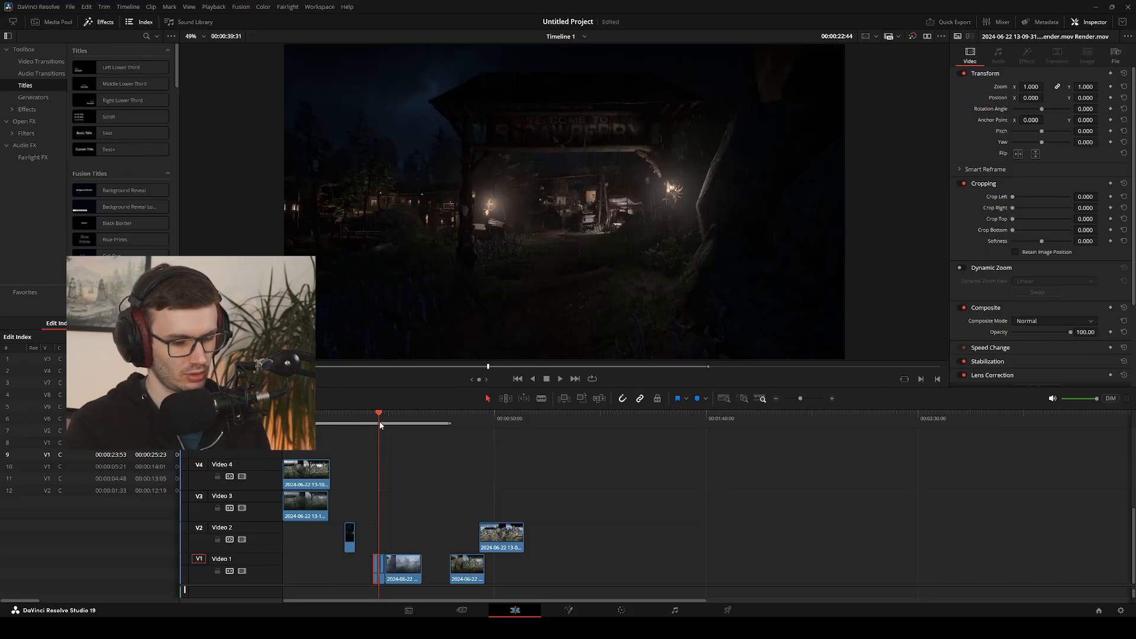
# Try trimming the daytime clip's end to between 01:28 and 01:31, and restore the playback range's out point near the day-to-night cut
pyautogui.press('v')
pyautogui.press(',')
pyautogui.press(',')
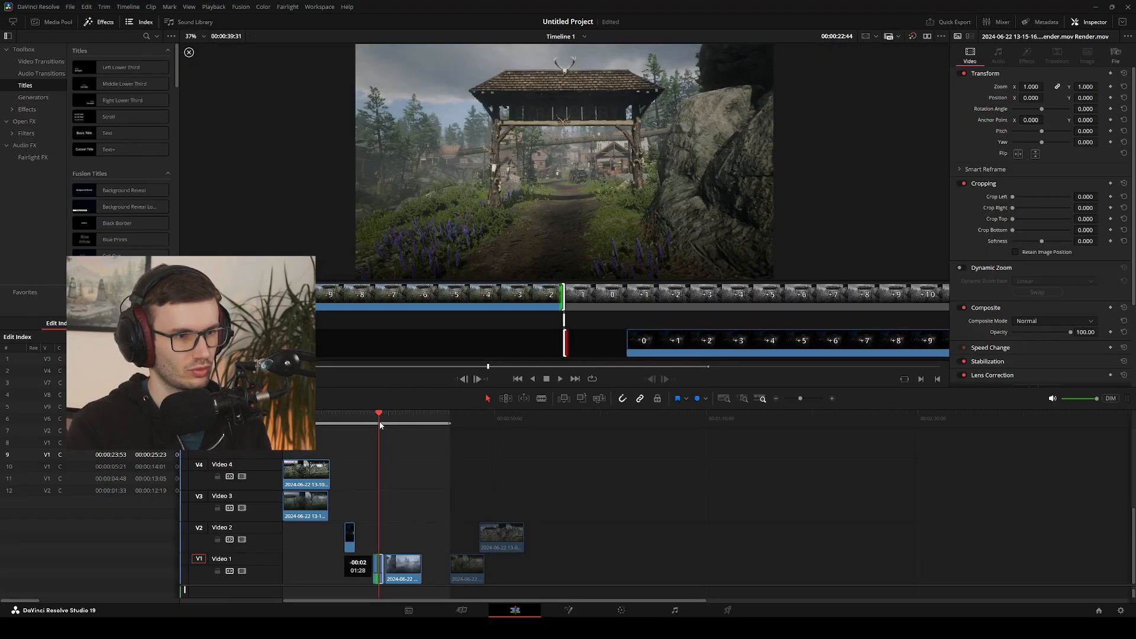
pyautogui.press('.')
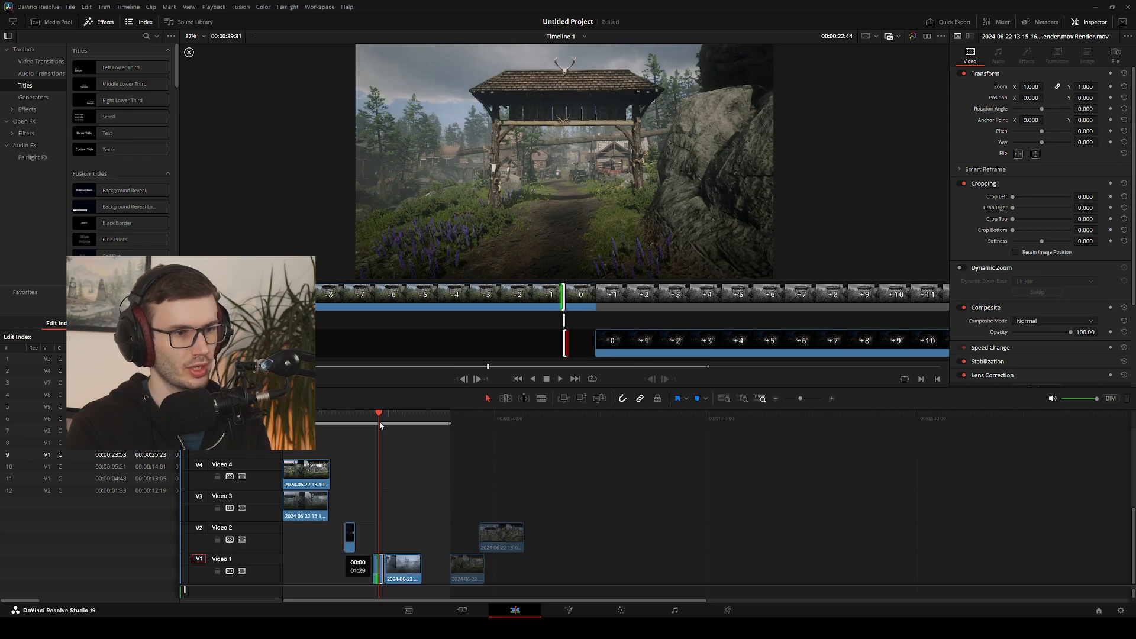
pyautogui.press('.')
pyautogui.press('.')
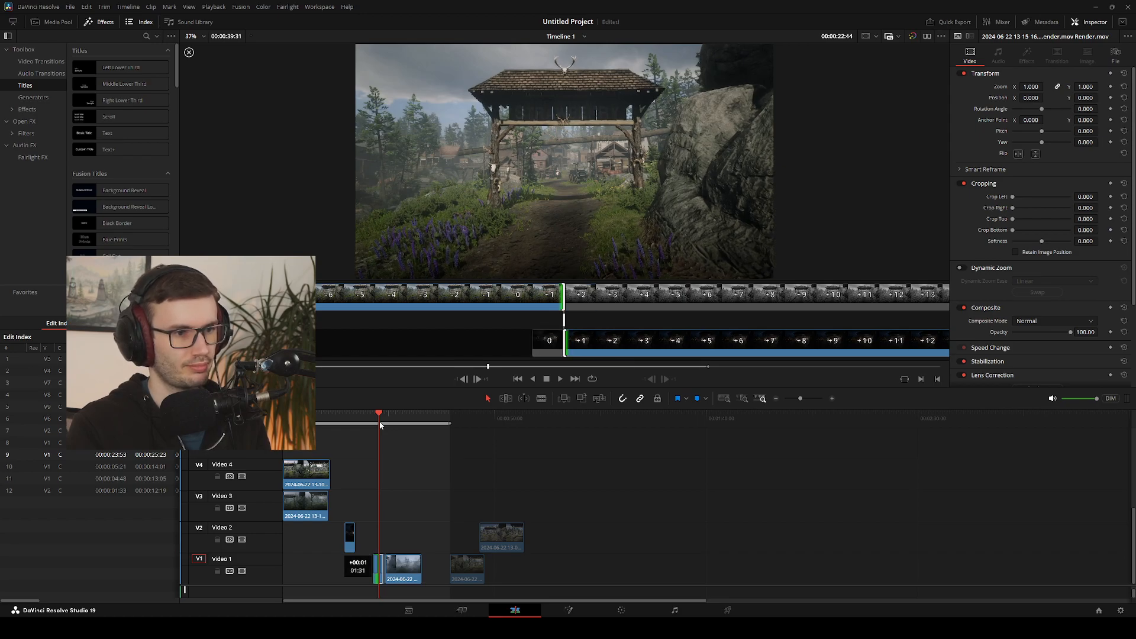
pyautogui.press(',')
pyautogui.press(',')
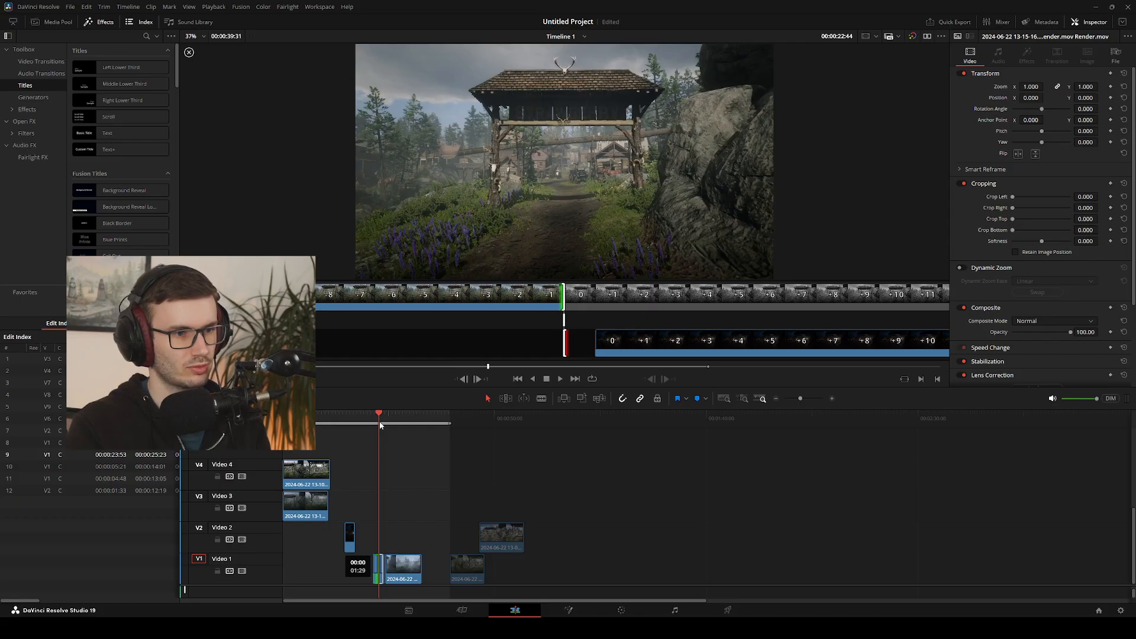
pyautogui.press('.')
pyautogui.press('.')
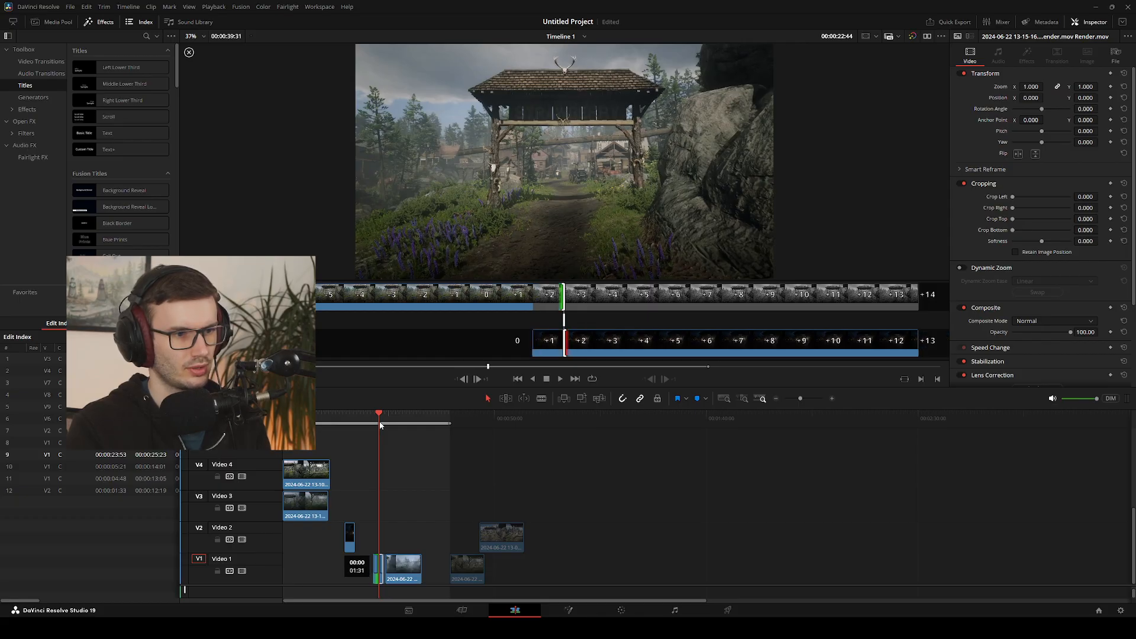
pyautogui.press('o')
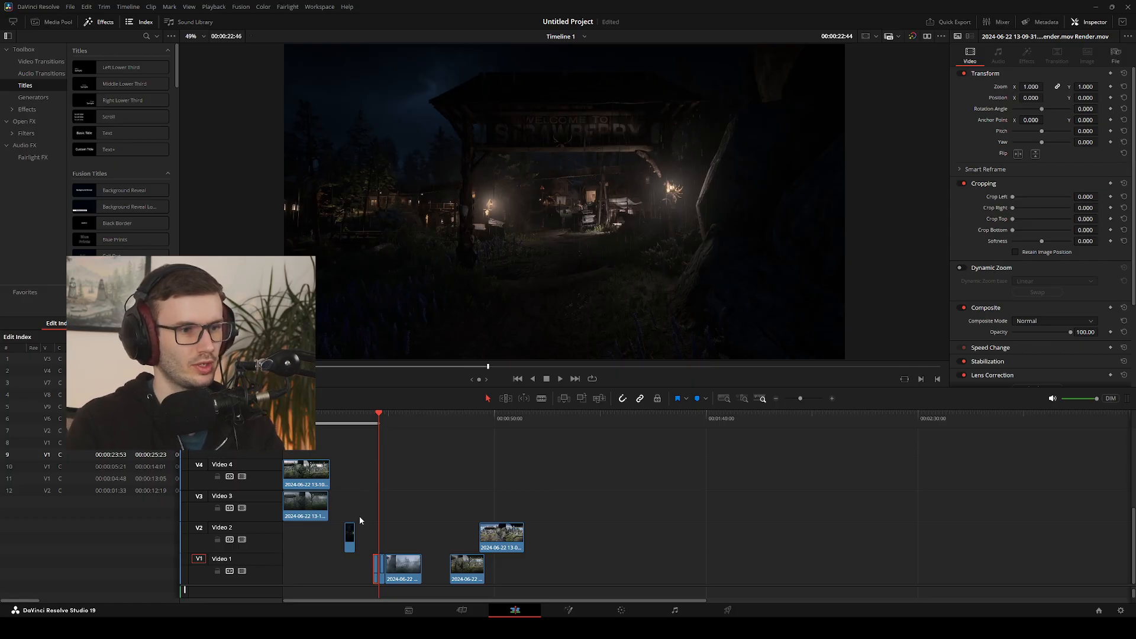
# Trim the end of the foggy clip on Video 1 so that the clip lasts 01:30
pyautogui.click(406, 519)
pyautogui.moveTo(379, 416); pyautogui.dragTo(390, 425)
pyautogui.click(403, 573)
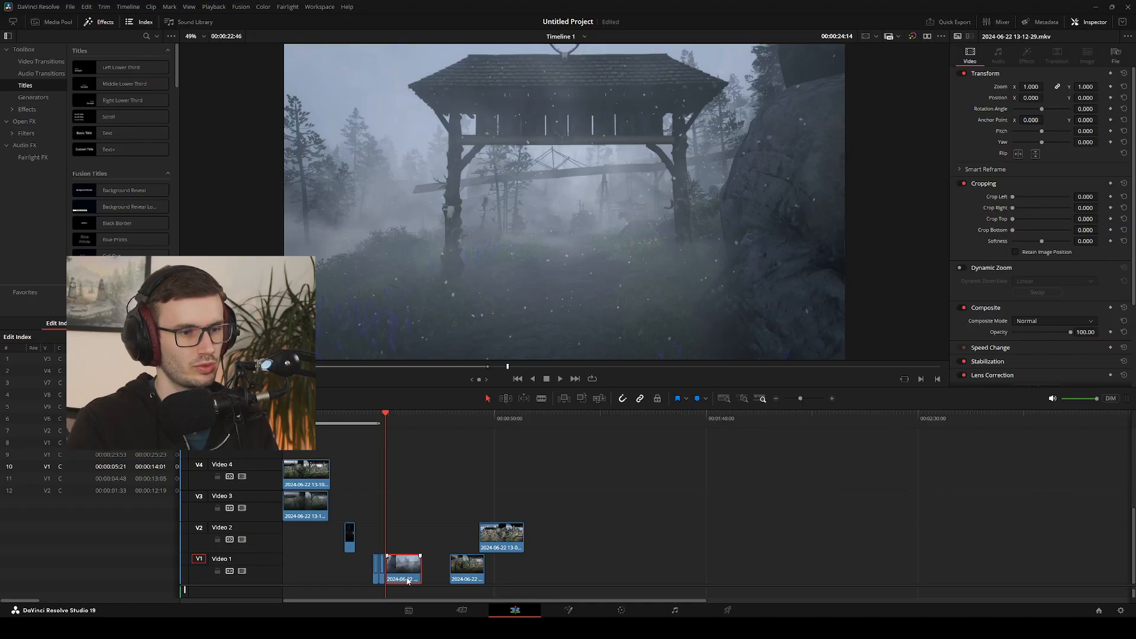
pyautogui.moveTo(406, 580); pyautogui.dragTo(407, 581)
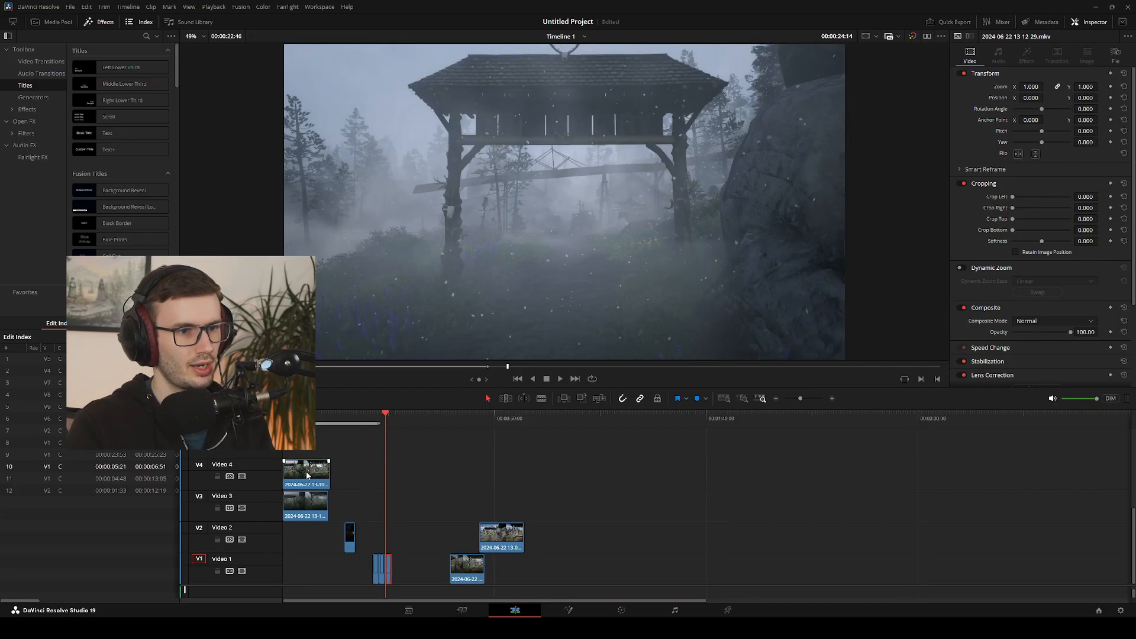
# Try the daytime clip on Video 4 and the snowy clips on Videos 7 and 6 at the foggy clip's position, and shift the Video 8 night clip later
pyautogui.moveTo(307, 474); pyautogui.dragTo(385, 473)
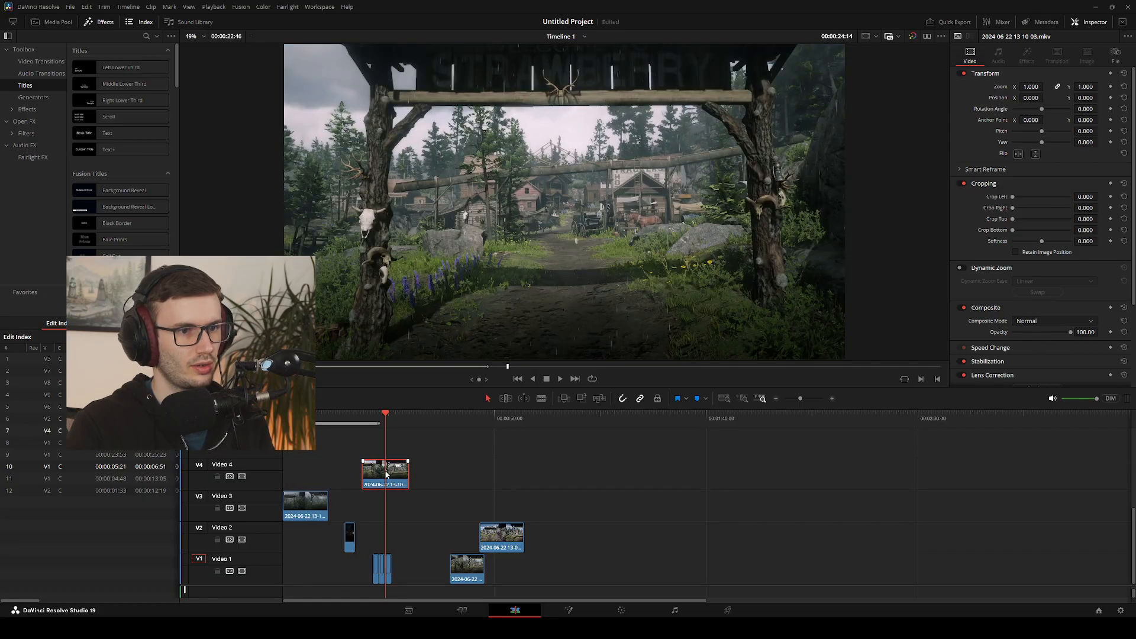
pyautogui.scroll(3, 358, 470)
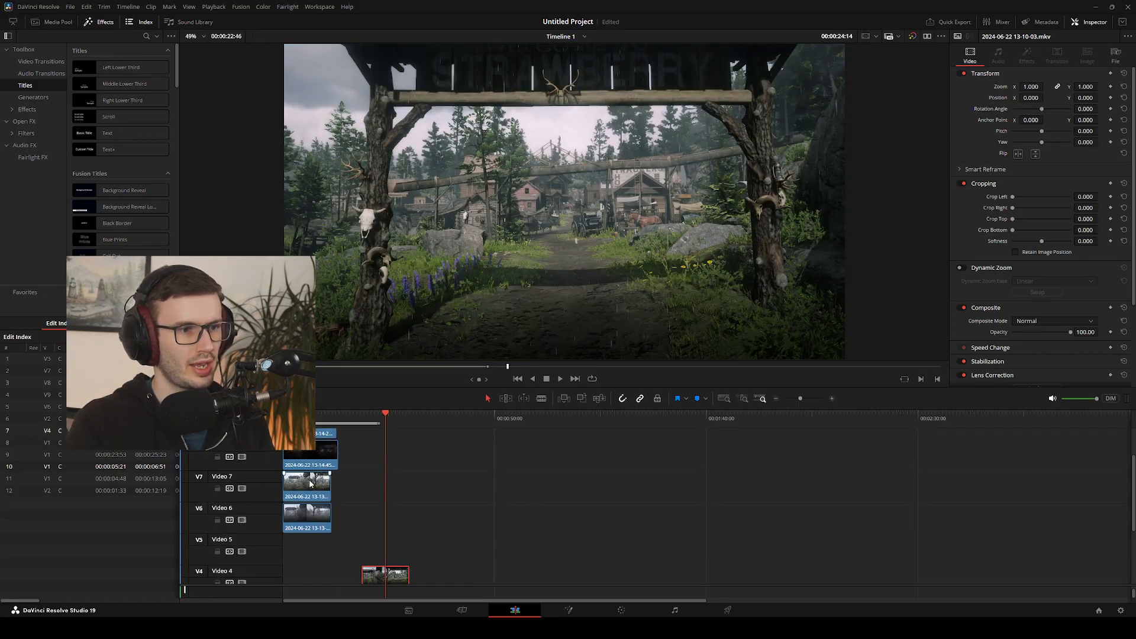
pyautogui.moveTo(310, 484); pyautogui.dragTo(389, 473)
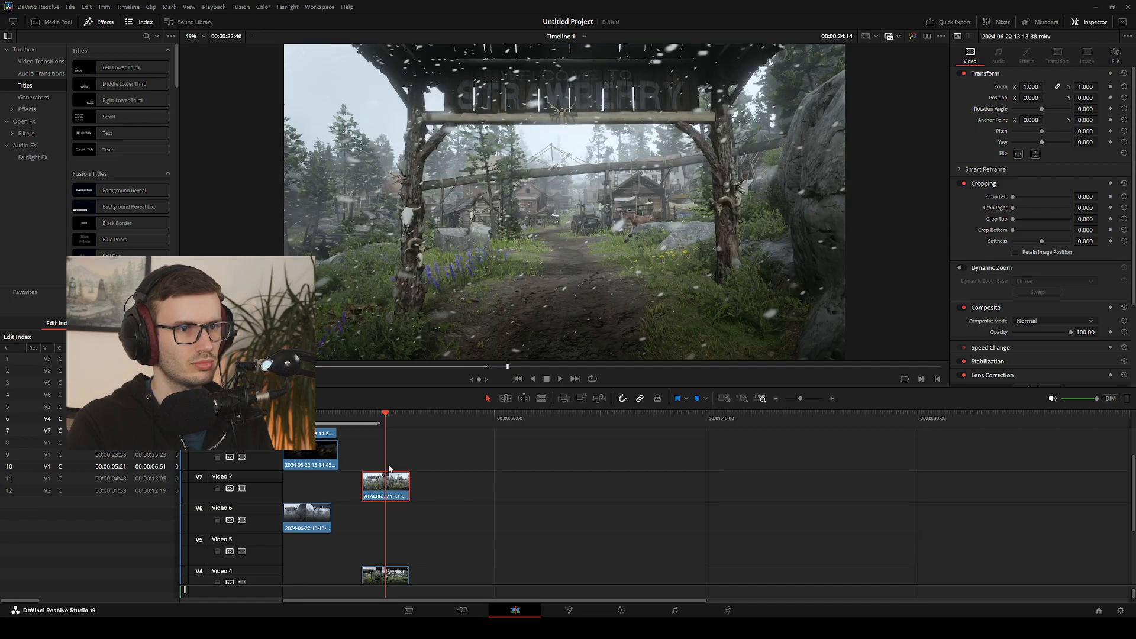
pyautogui.moveTo(319, 513); pyautogui.dragTo(364, 515)
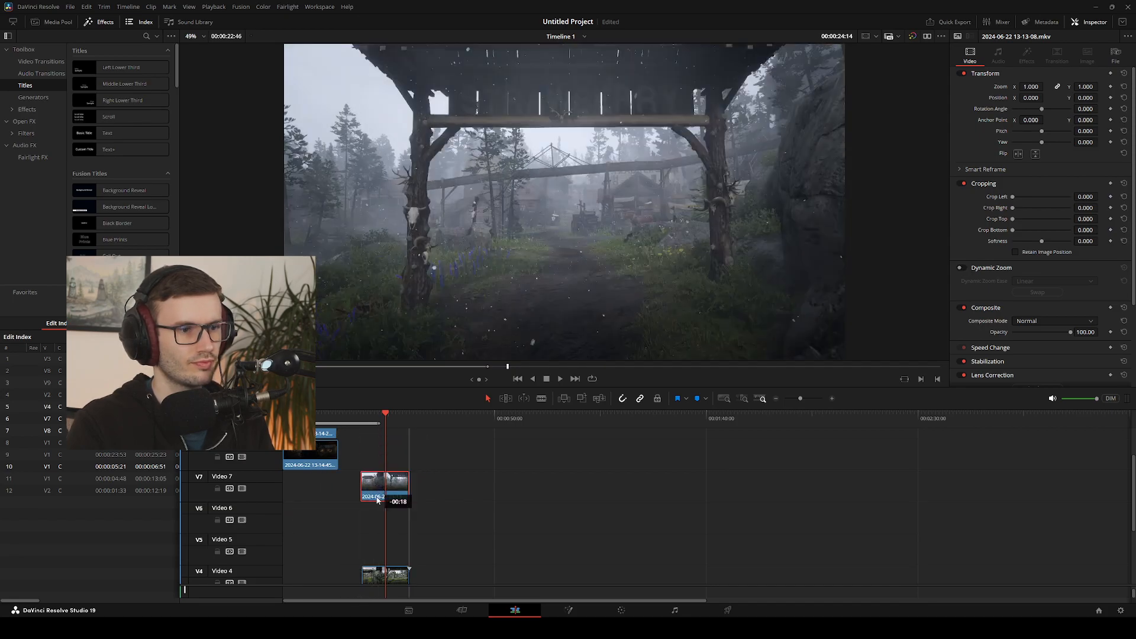
pyautogui.moveTo(312, 455); pyautogui.dragTo(335, 463)
pyautogui.scroll(2, 337, 467)
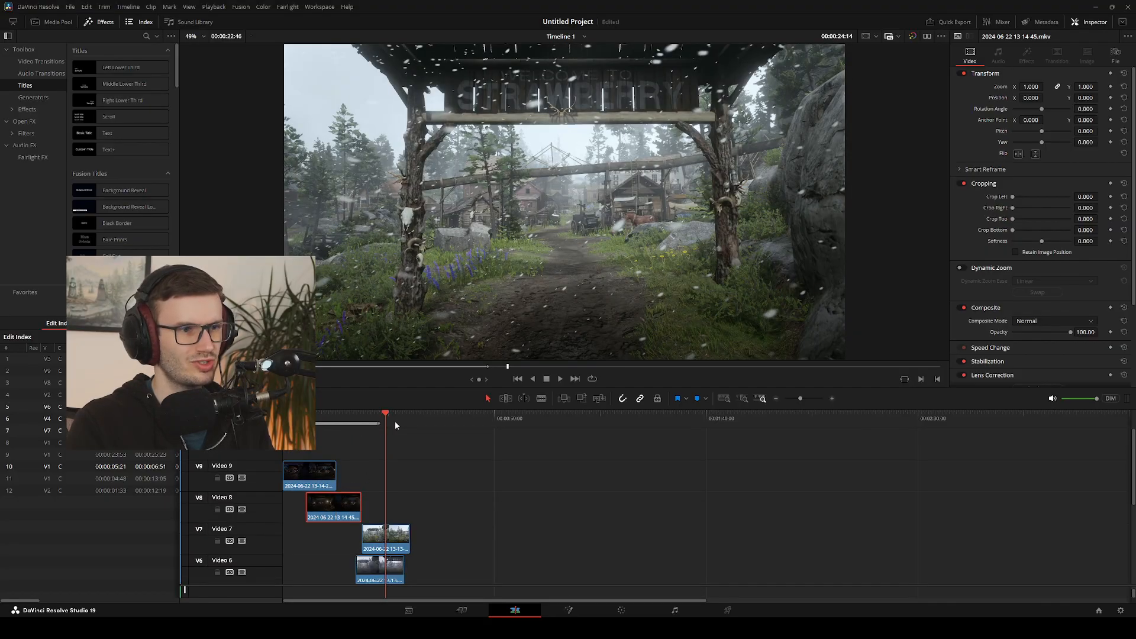
# Move the daytime clip on Video 4 past the end of the Video 1 sequence, and play the snowy shot above the sequence
pyautogui.click(330, 425)
pyautogui.scroll(-5, 359, 502)
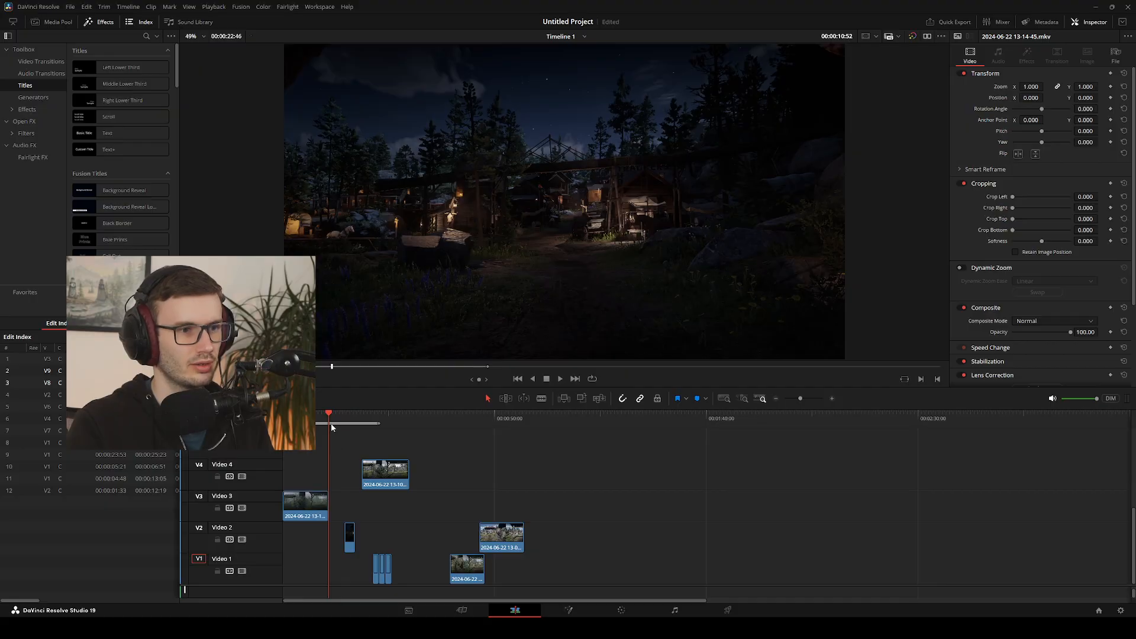
pyautogui.moveTo(331, 424); pyautogui.dragTo(377, 426)
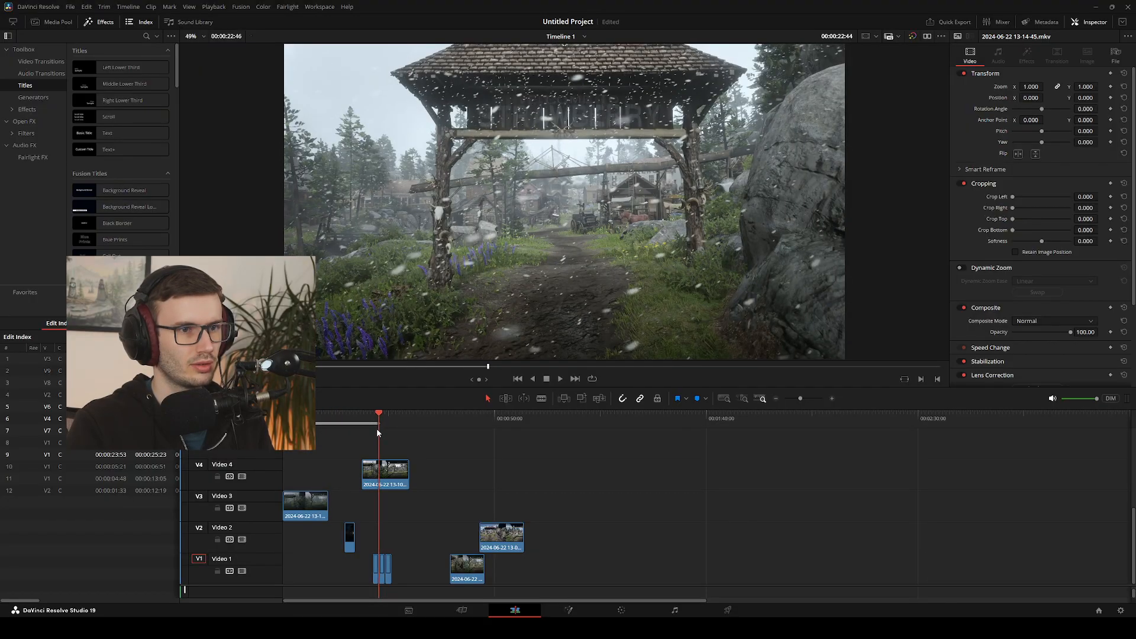
pyautogui.click(404, 479)
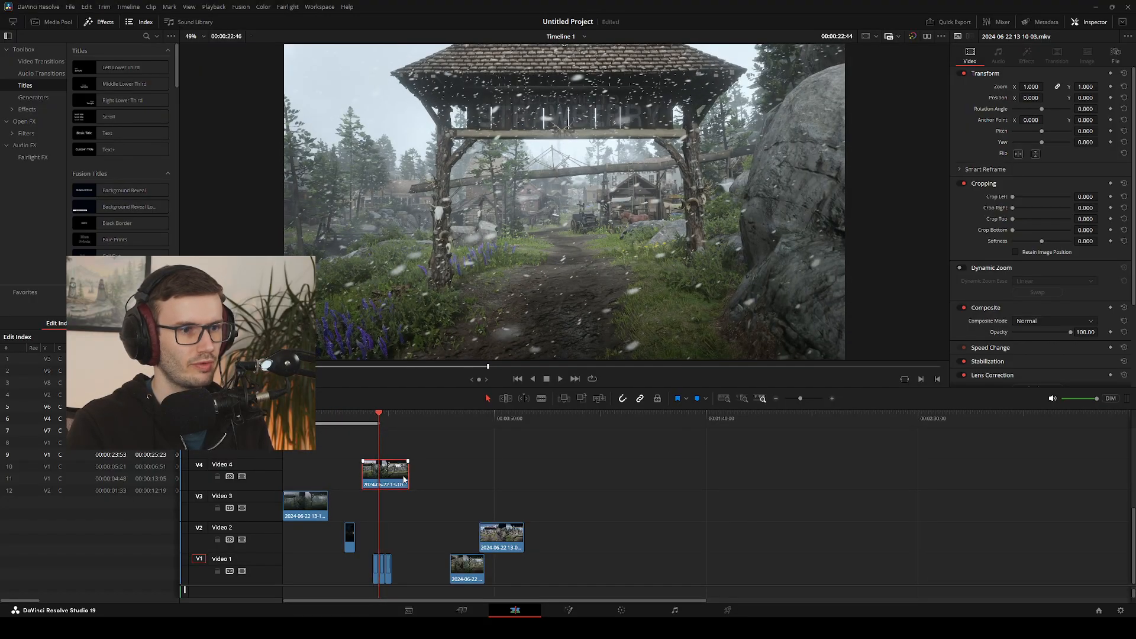
pyautogui.moveTo(404, 479); pyautogui.dragTo(467, 481)
pyautogui.click(379, 422)
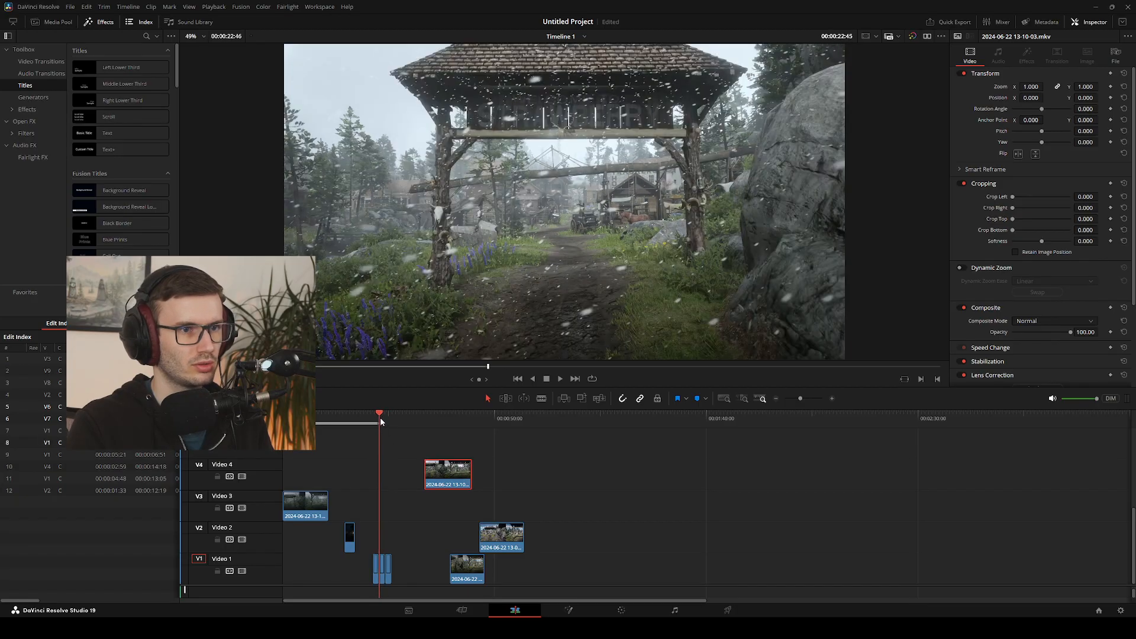
pyautogui.press('space')
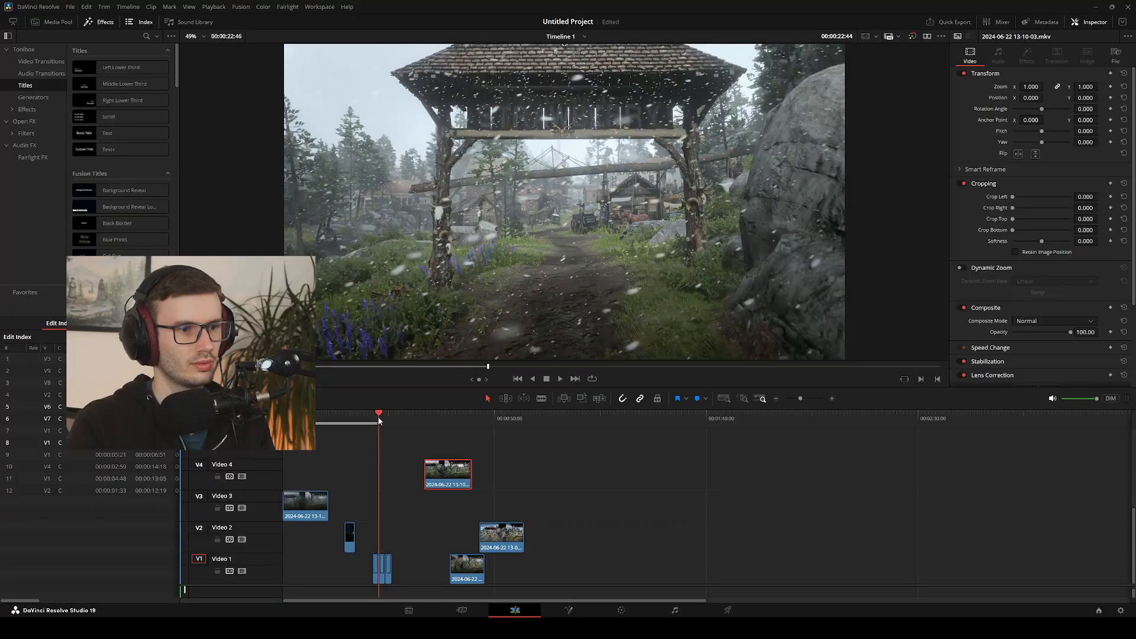
pyautogui.click(374, 422)
pyautogui.press('space')
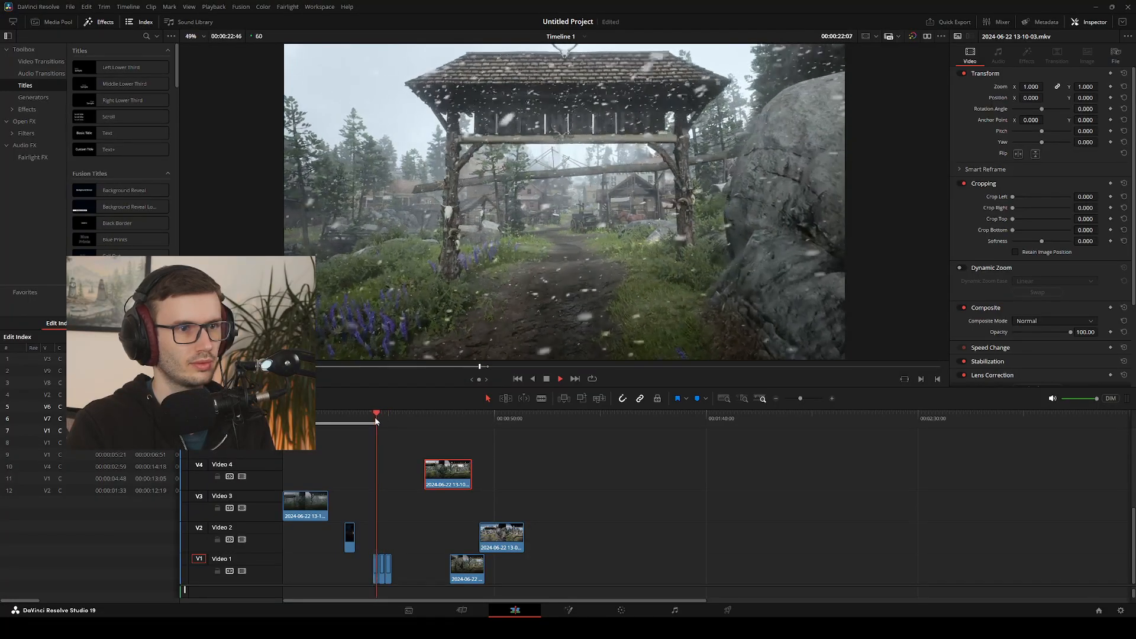
pyautogui.press('space')
# Move the snowy clips from Videos 7 and 6 up one track each and later, to around the 00:00:50 mark
pyautogui.scroll(3, 397, 471)
pyautogui.scroll(-1, 414, 503)
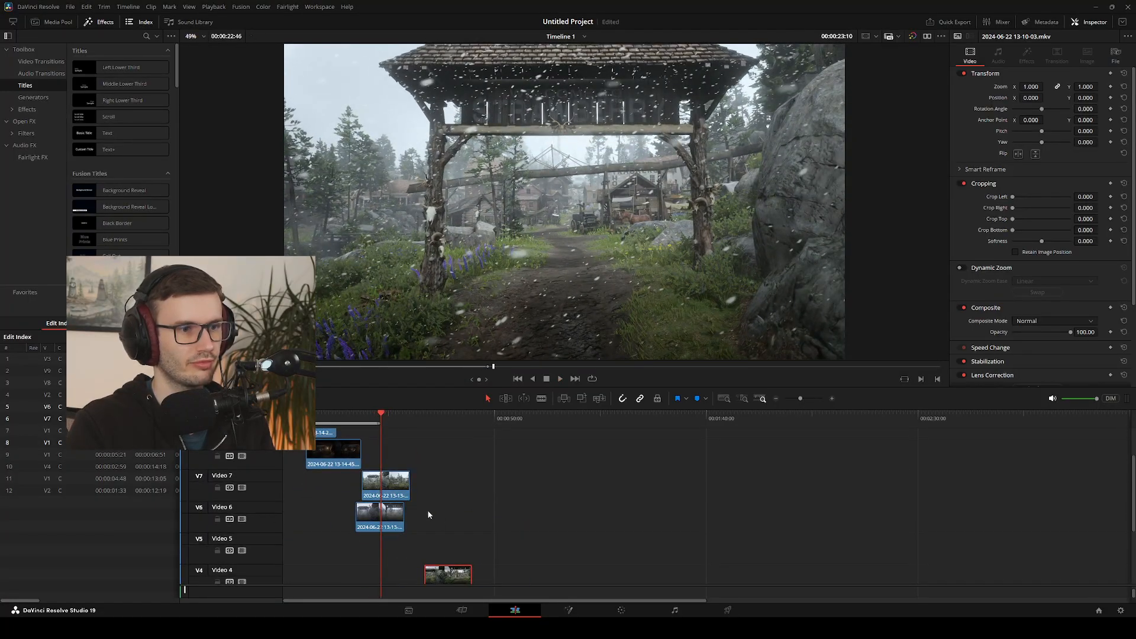
pyautogui.moveTo(437, 518); pyautogui.dragTo(523, 455)
pyautogui.scroll(-2, 438, 513)
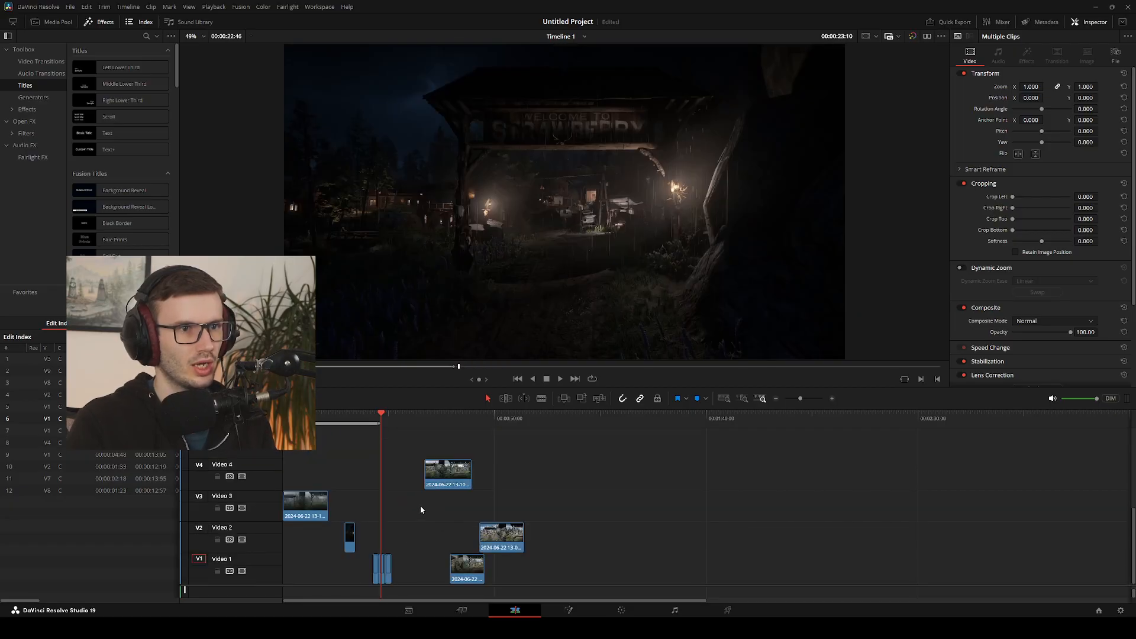
# Slide the Video 8 night clip later to separate it from the Video 9 night clip, and compare the two night shots
pyautogui.scroll(3, 428, 503)
pyautogui.click(332, 508)
pyautogui.moveTo(381, 419); pyautogui.dragTo(300, 436)
pyautogui.moveTo(316, 496); pyautogui.dragTo(383, 496)
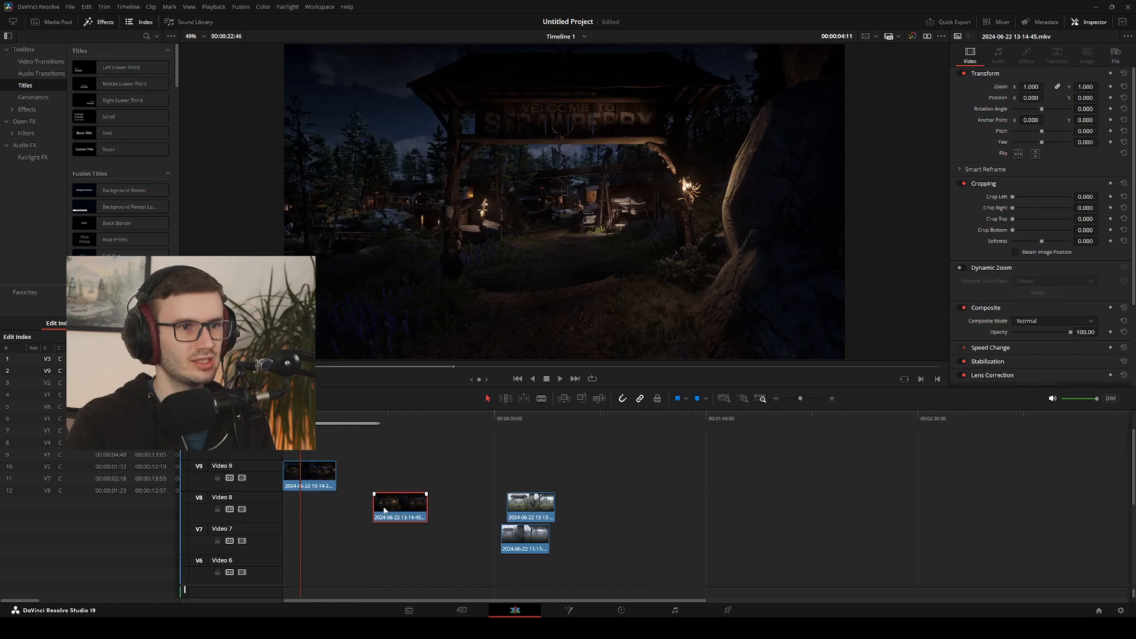
pyautogui.moveTo(293, 419); pyautogui.dragTo(315, 444)
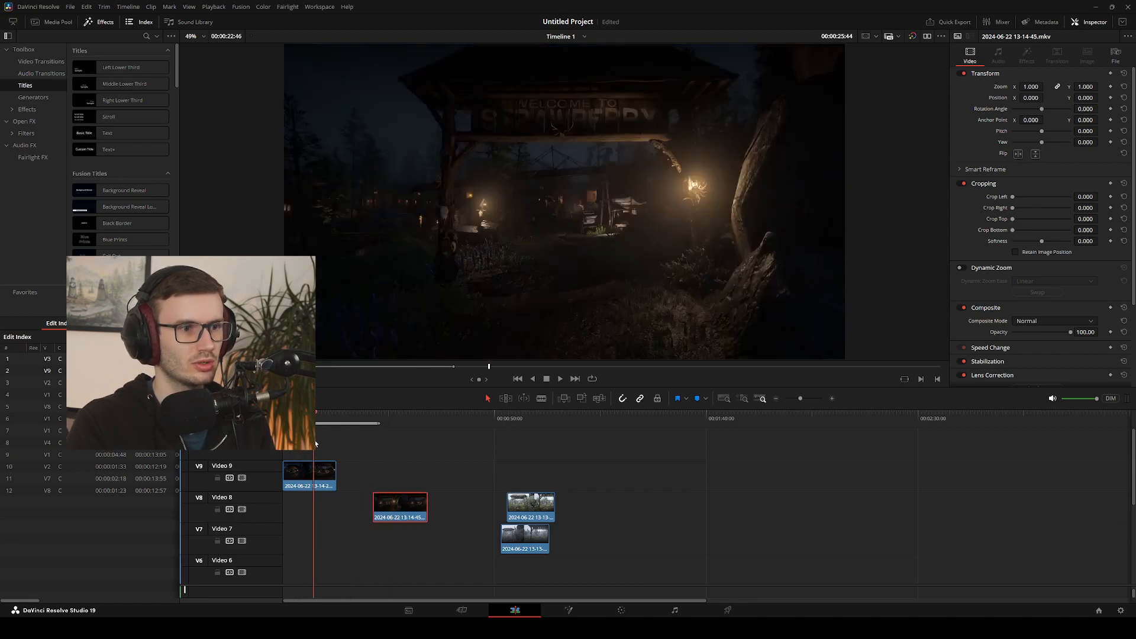
pyautogui.press('space')
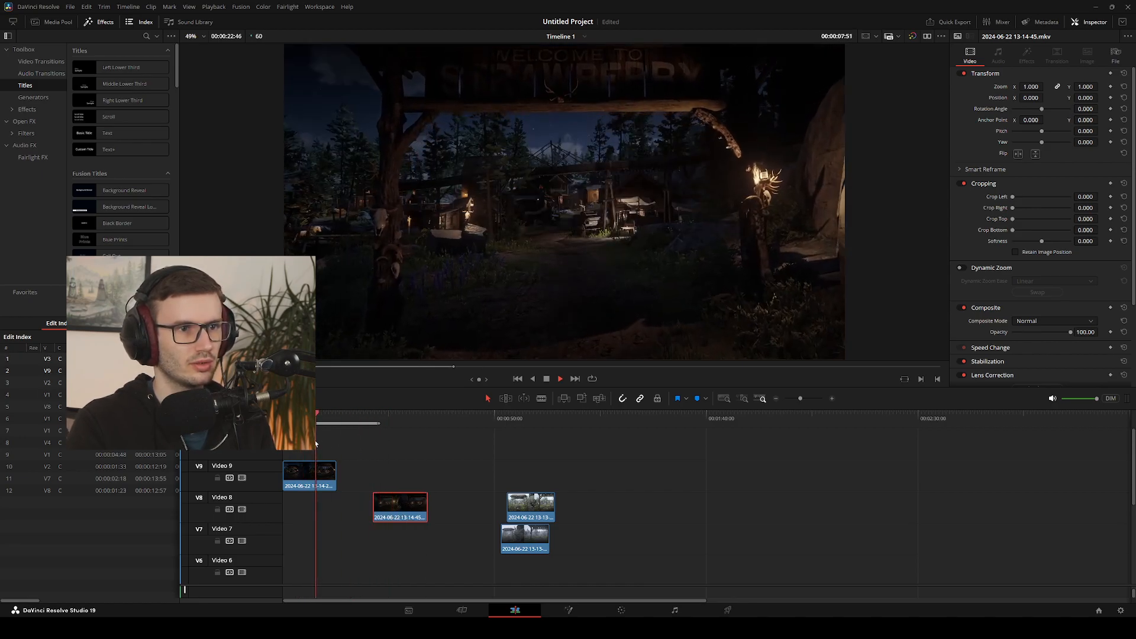
pyautogui.click(407, 420)
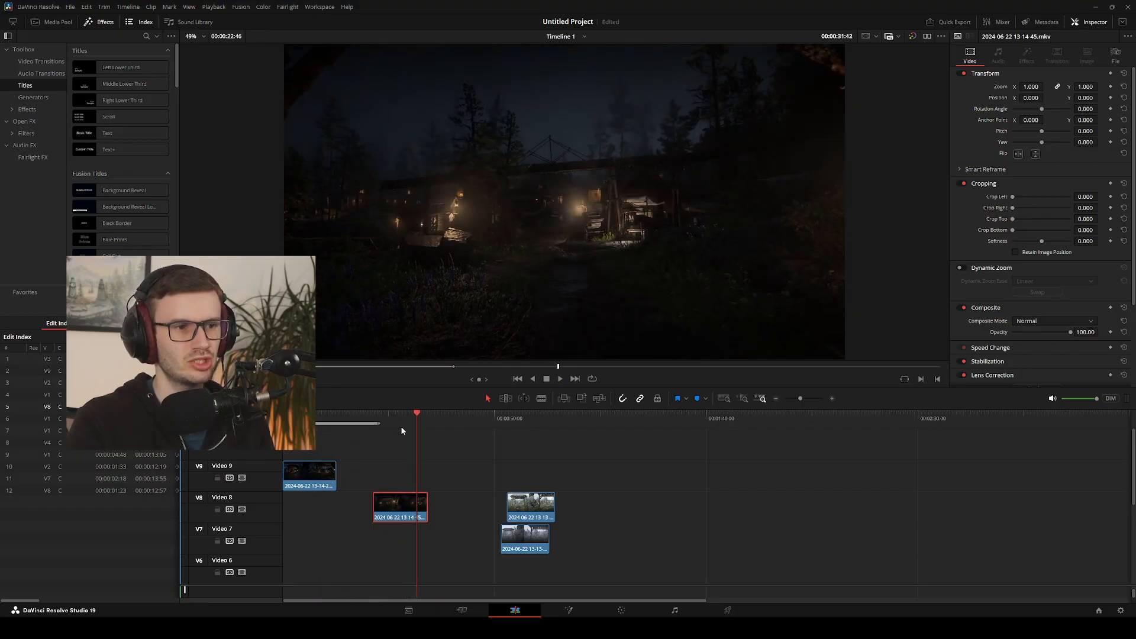
pyautogui.moveTo(412, 430); pyautogui.dragTo(315, 431)
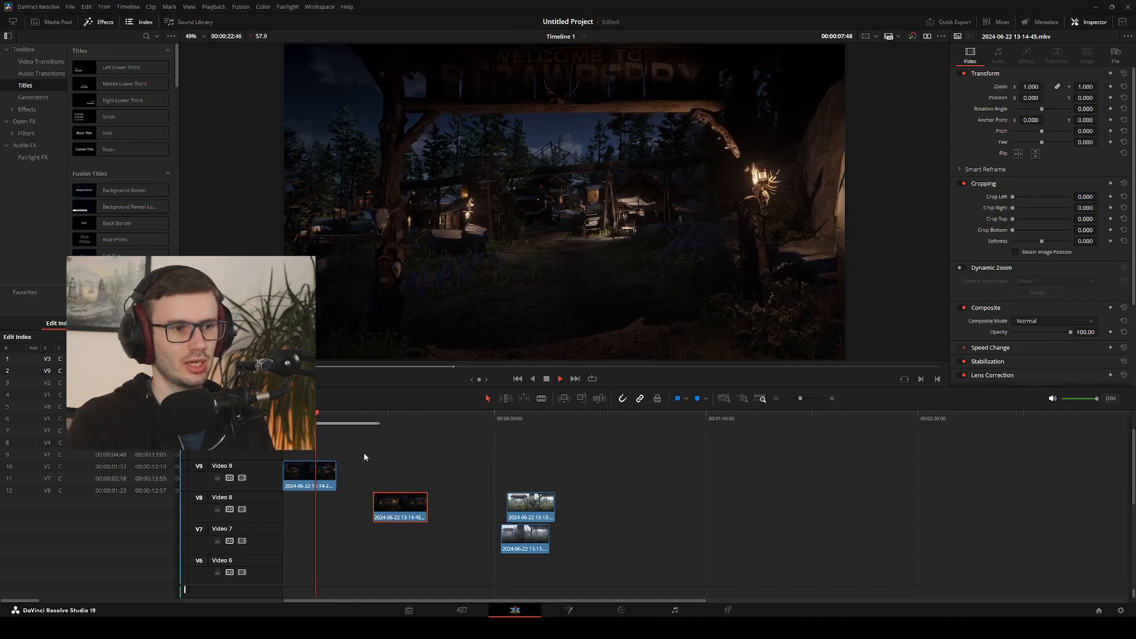
pyautogui.moveTo(392, 422); pyautogui.dragTo(373, 431)
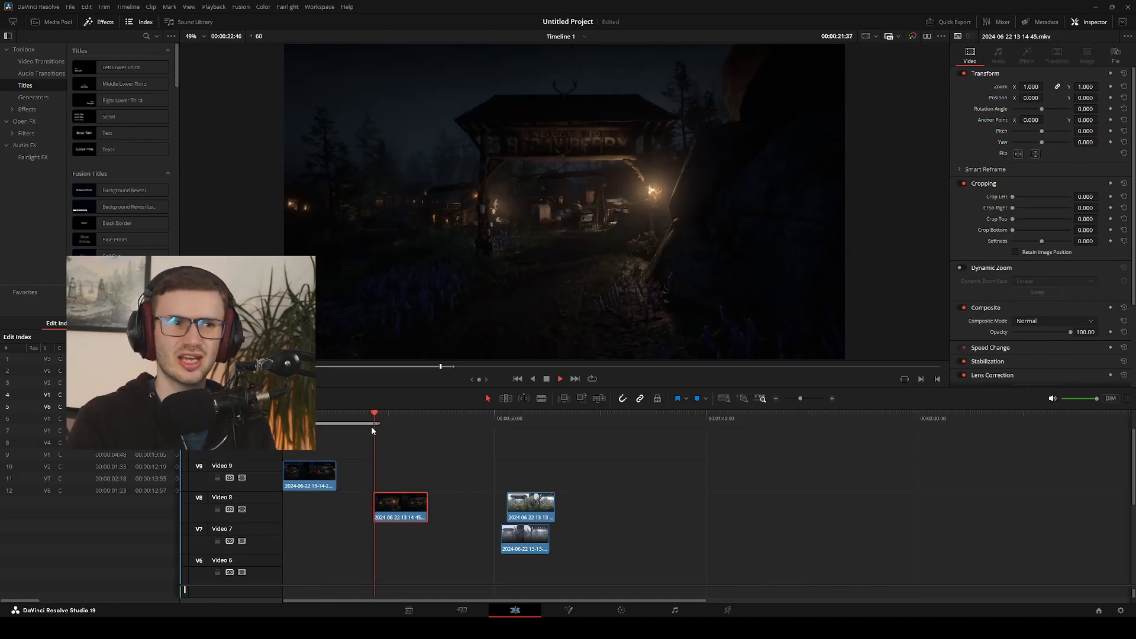
# Trim about four seconds off the start of the Video 8 night clip and place it on Video 1 directly after the foggy clip
pyautogui.scroll(-5, 405, 528)
pyautogui.scroll(3, 404, 528)
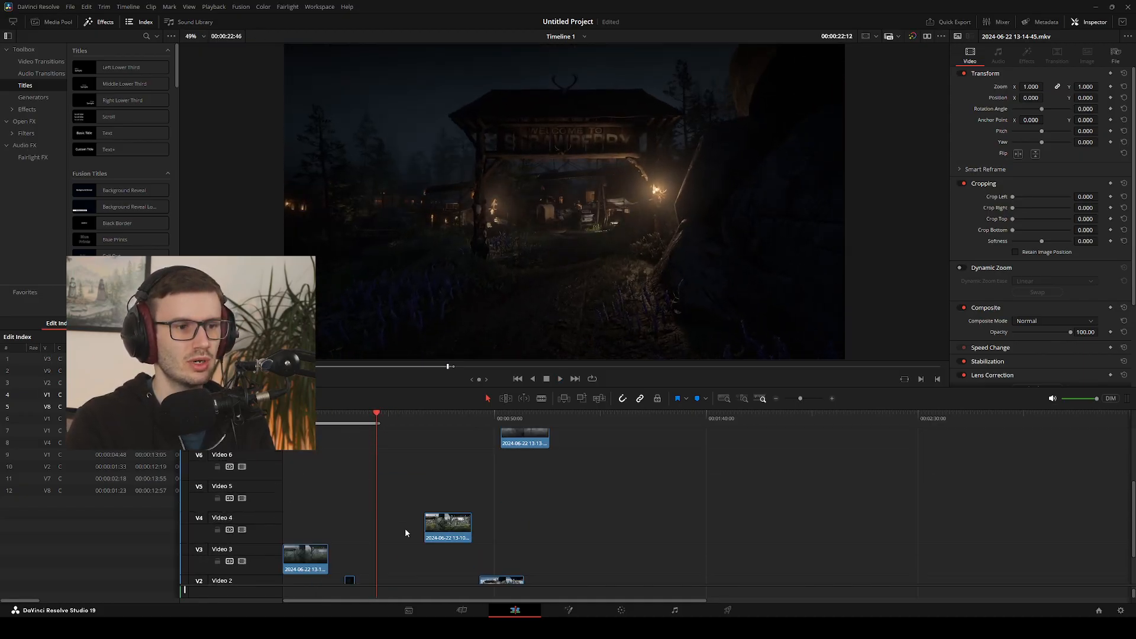
pyautogui.moveTo(404, 523); pyautogui.dragTo(415, 551)
pyautogui.scroll(-3, 417, 538)
pyautogui.scroll(2, 417, 536)
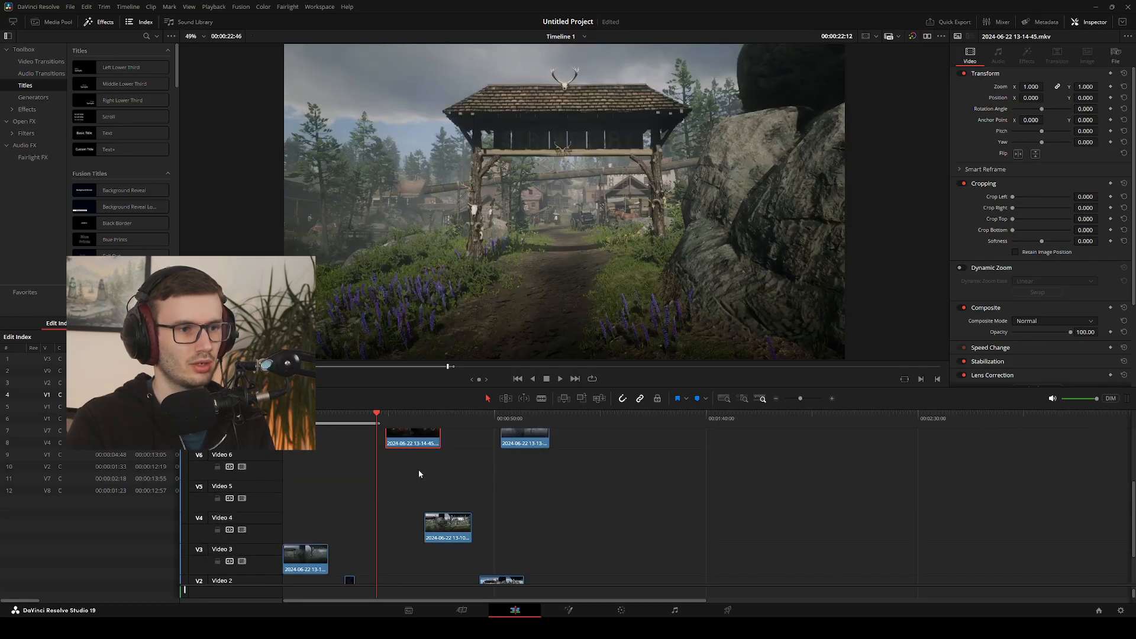
pyautogui.moveTo(417, 441); pyautogui.dragTo(417, 561)
pyautogui.scroll(-2, 417, 561)
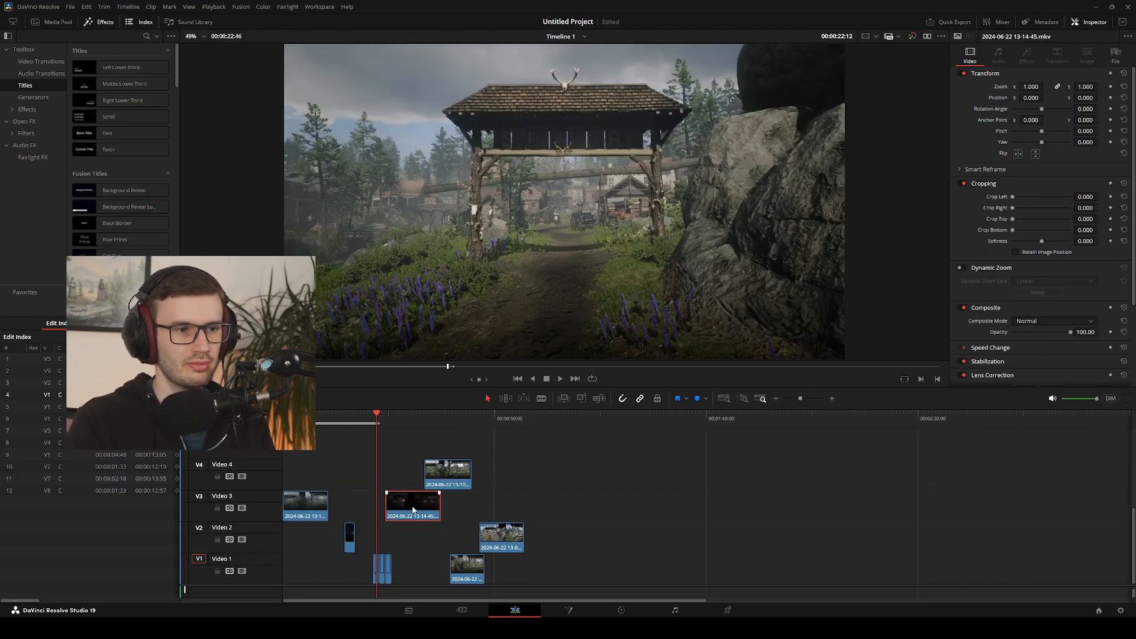
pyautogui.moveTo(417, 508); pyautogui.dragTo(418, 539)
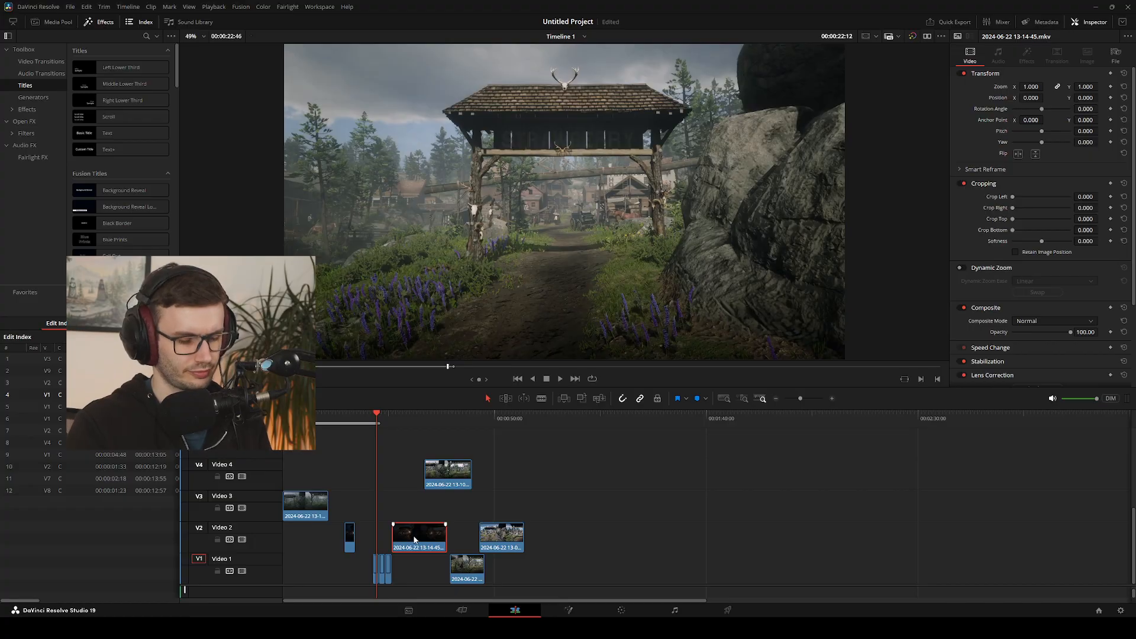
pyautogui.moveTo(415, 539); pyautogui.dragTo(416, 540)
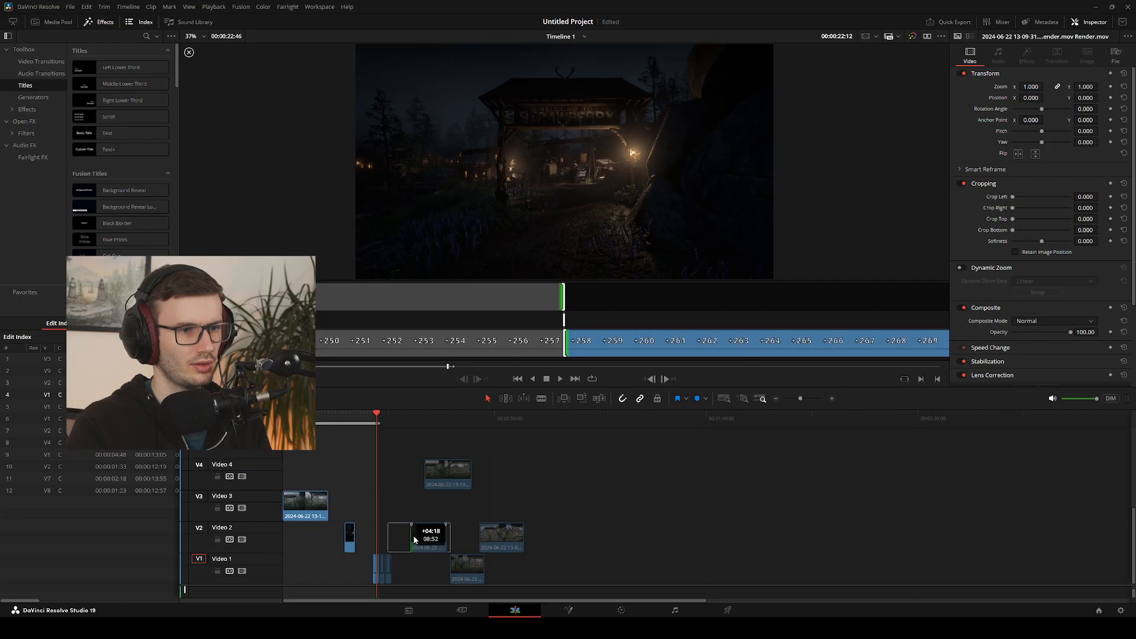
pyautogui.moveTo(415, 539); pyautogui.dragTo(399, 562)
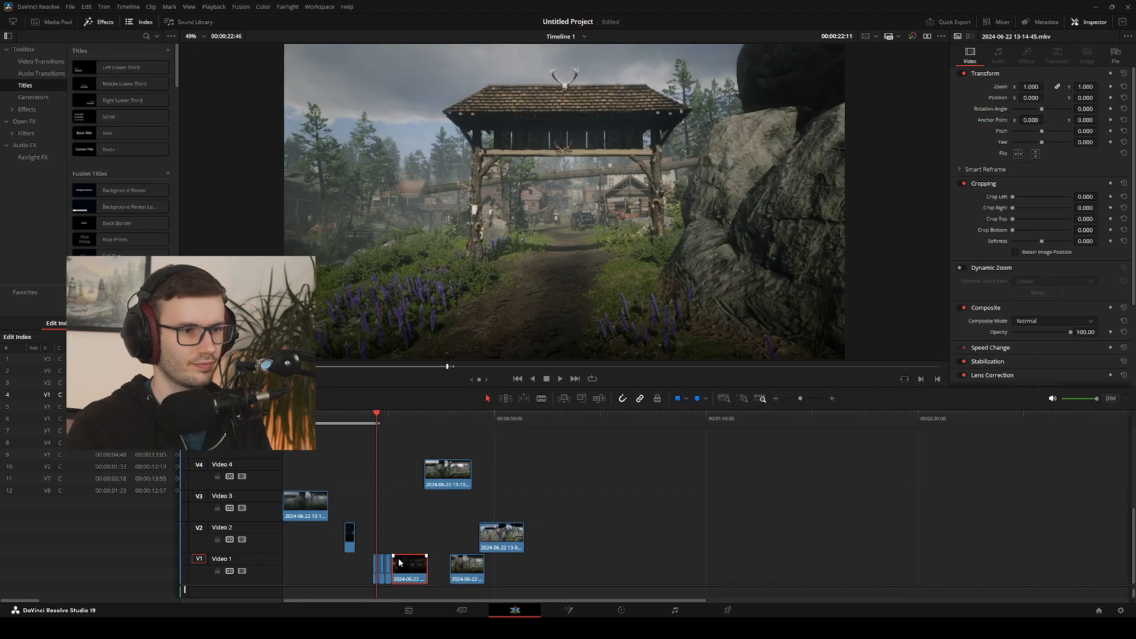
# Play through the foggy-to-night cut on Video 1 and step back and forth across it frame by frame to compare the gate's alignment
pyautogui.moveTo(377, 414); pyautogui.dragTo(386, 417)
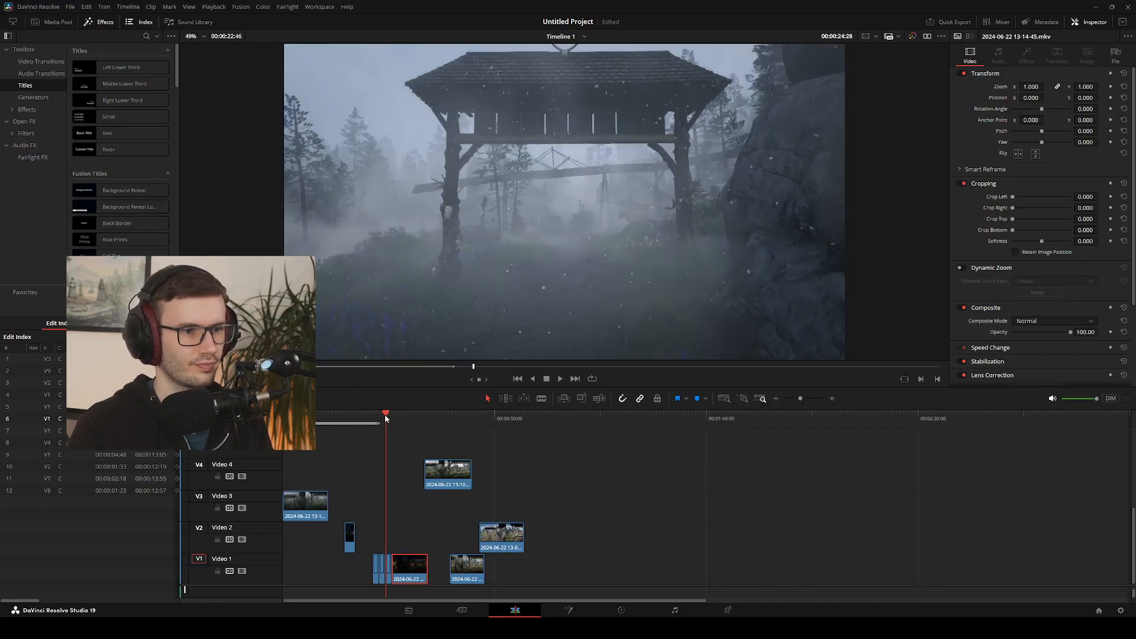
pyautogui.press('space')
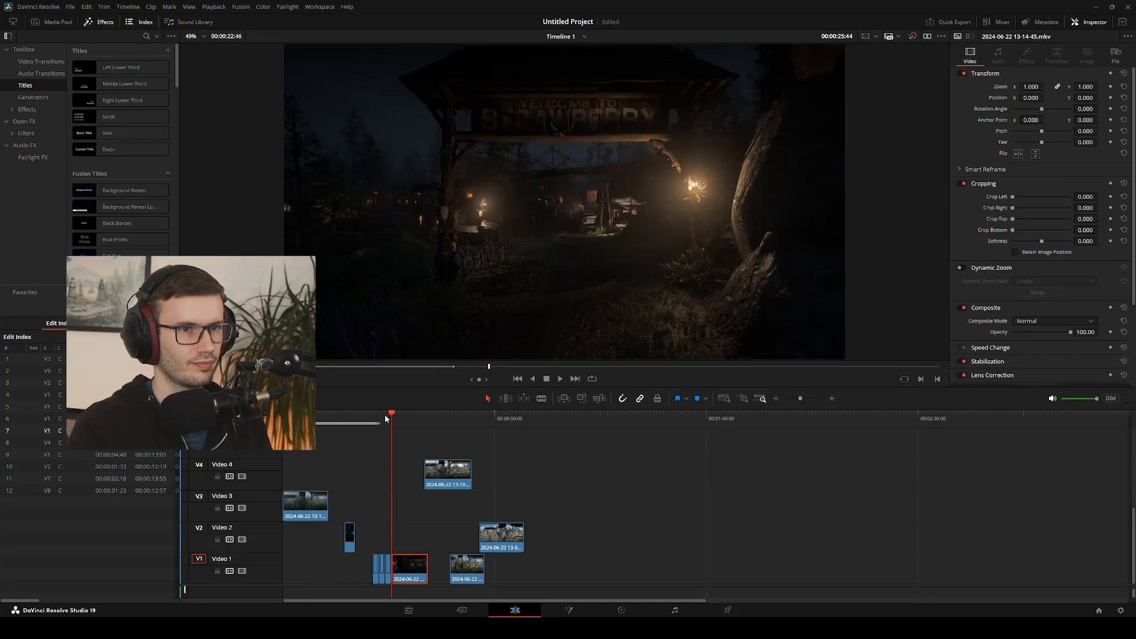
pyautogui.press('Left')
pyautogui.press('Right')
pyautogui.press('Left')
pyautogui.press('Right')
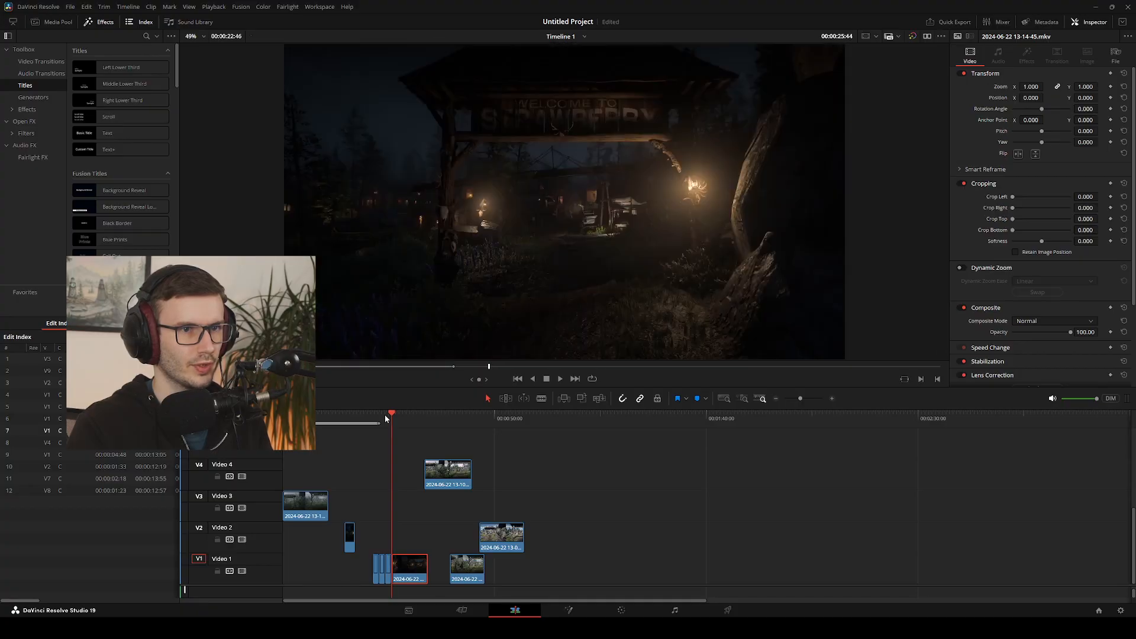
pyautogui.press('Left')
pyautogui.press('Right')
pyautogui.press('Left')
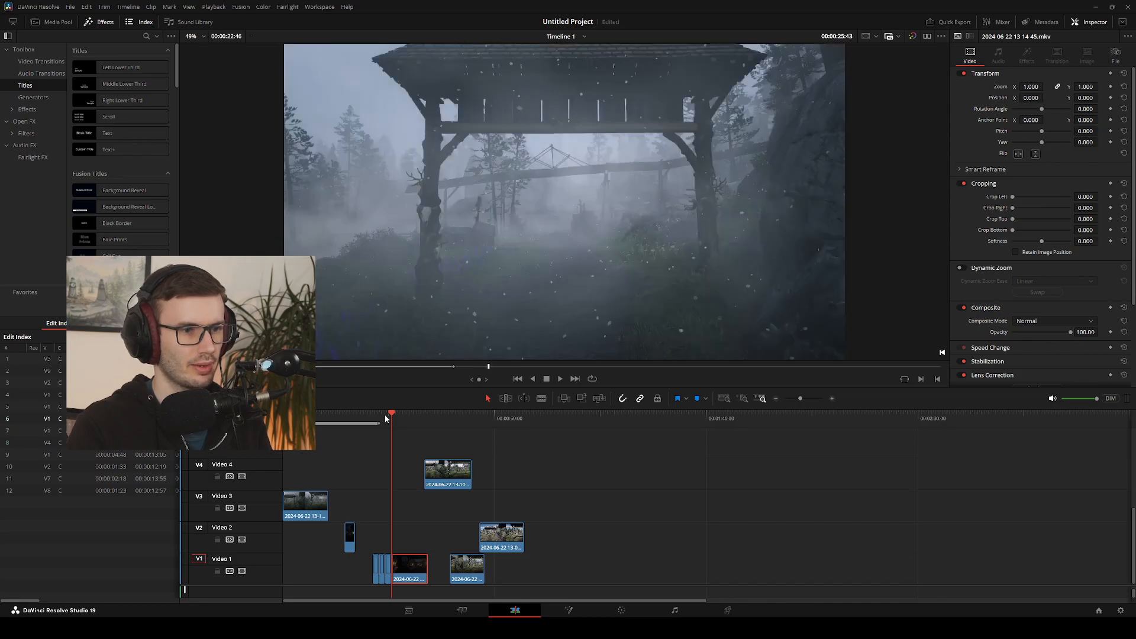
pyautogui.press('Right')
pyautogui.press('Left')
pyautogui.press('Right')
pyautogui.press('Left')
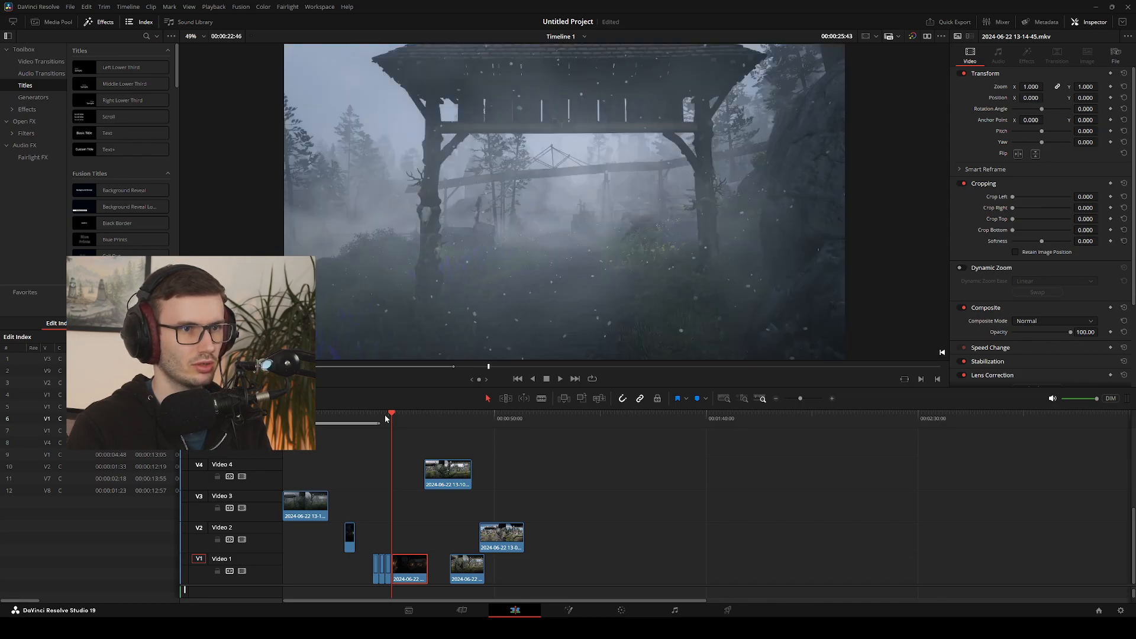
pyautogui.press('Right')
pyautogui.press('Left')
pyautogui.press('Right')
pyautogui.press('Left')
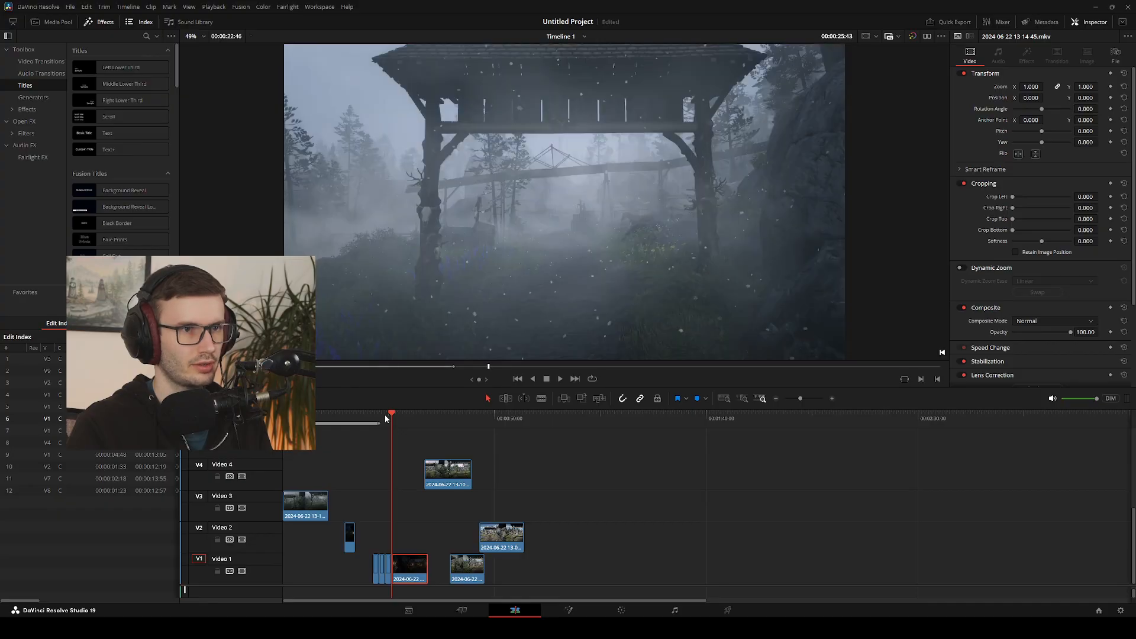
pyautogui.press('Right')
pyautogui.press('Left')
pyautogui.press('Right')
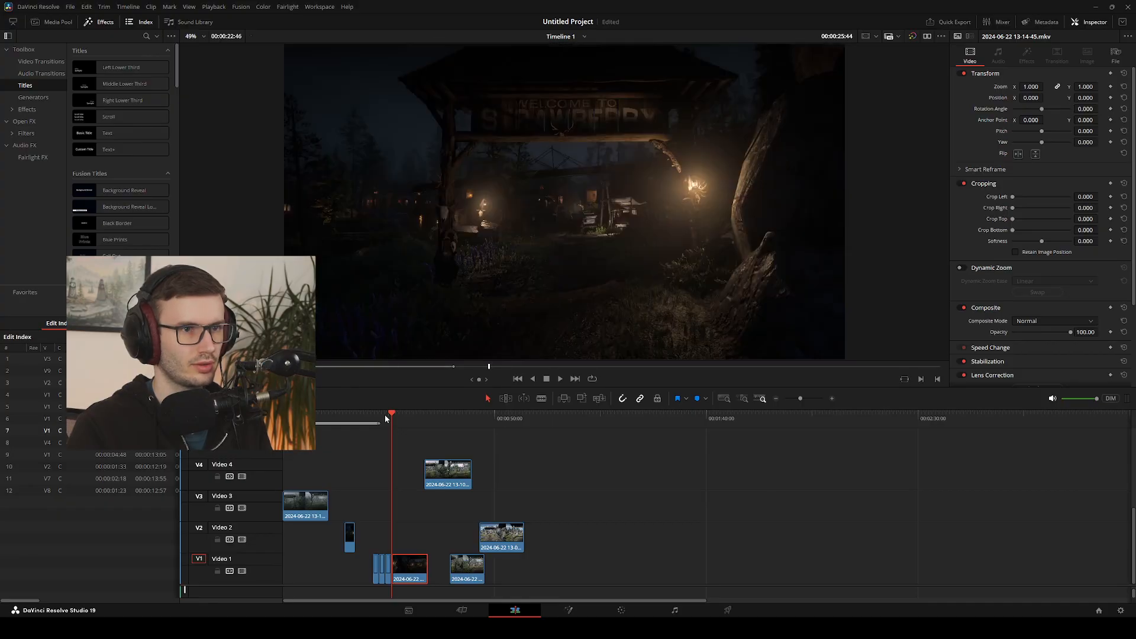
pyautogui.press('Left')
pyautogui.press('Right')
pyautogui.press('Left')
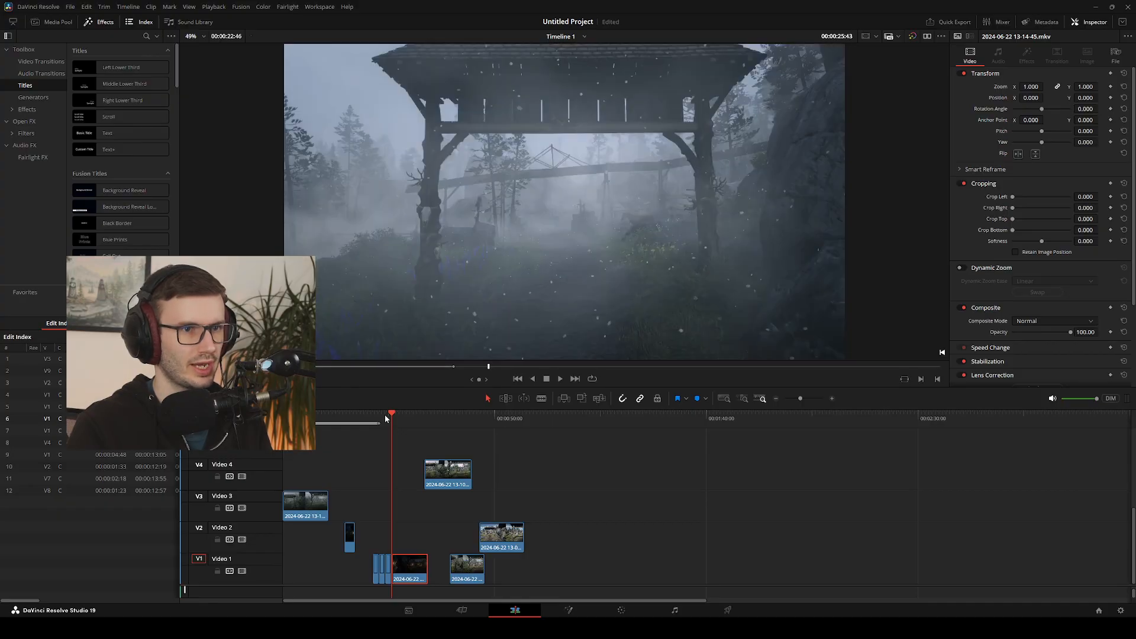
pyautogui.press('Right')
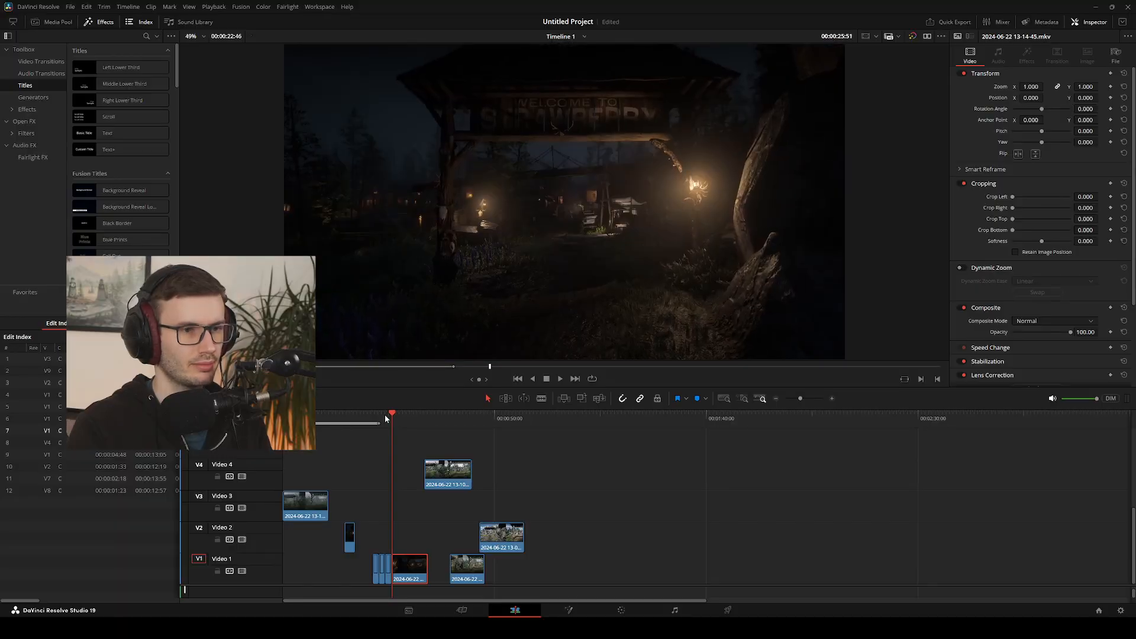
pyautogui.press('Left')
pyautogui.press('Right')
pyautogui.press('Left')
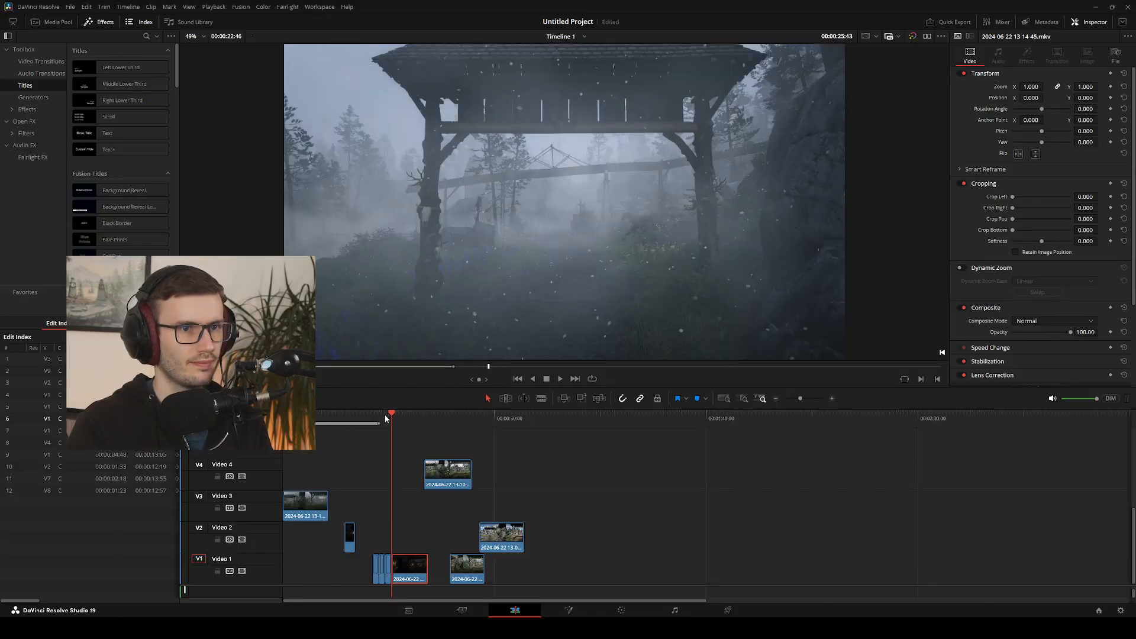
# Compare the gate's framing on the frames either side of the foggy-to-night cut at 00:00:25:44 on Video 1
pyautogui.press('Right')
pyautogui.press('Left')
pyautogui.press('Right')
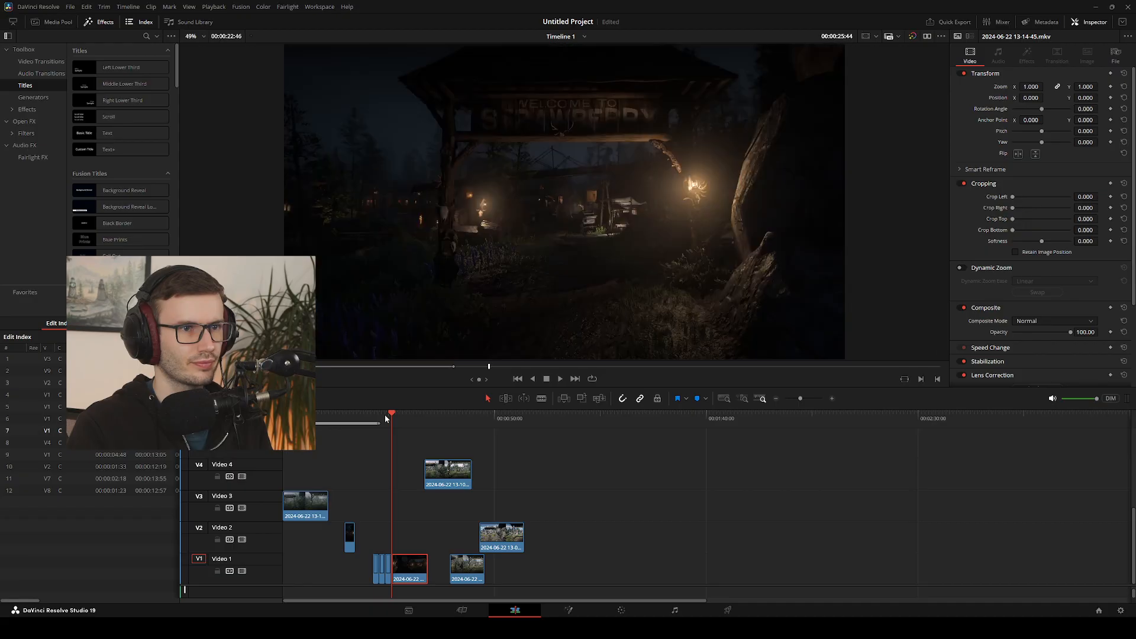
pyautogui.press('Left')
pyautogui.press('Right')
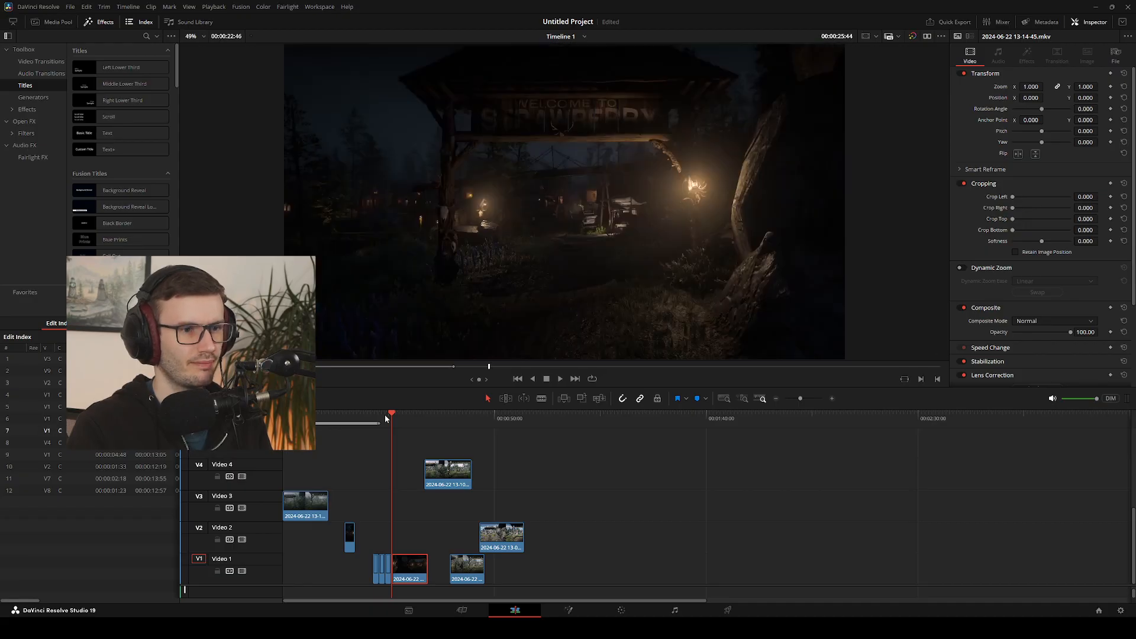
# Go back to the earlier night-to-foggy cut at 00:00:24:14 and step across it frame by frame to compare the gate's alignment
pyautogui.press('Up')
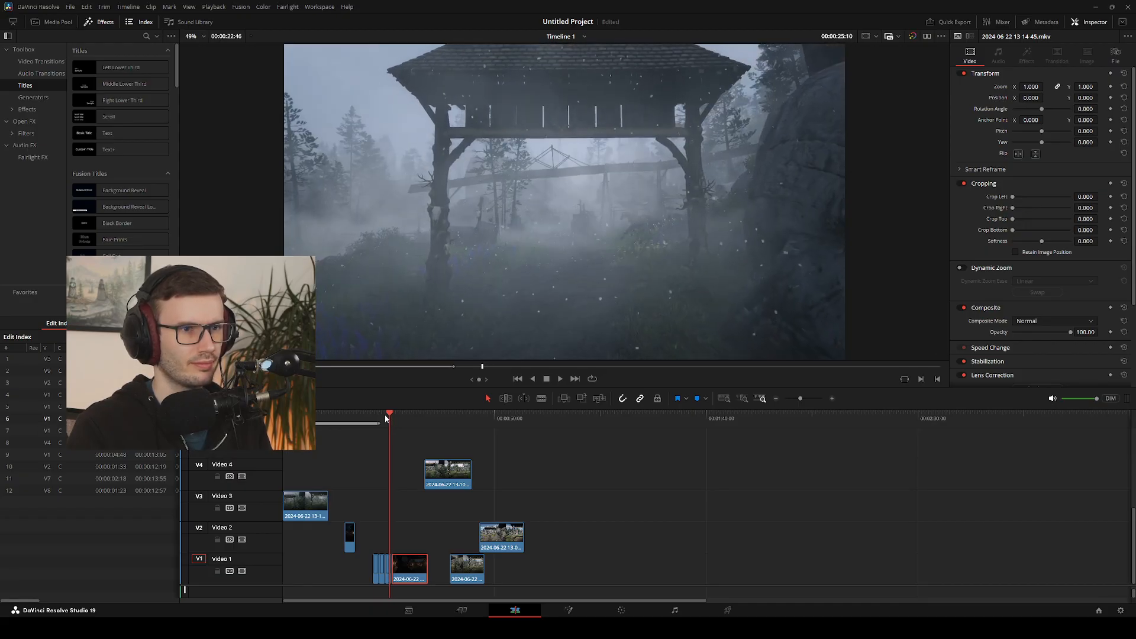
pyautogui.press('Up')
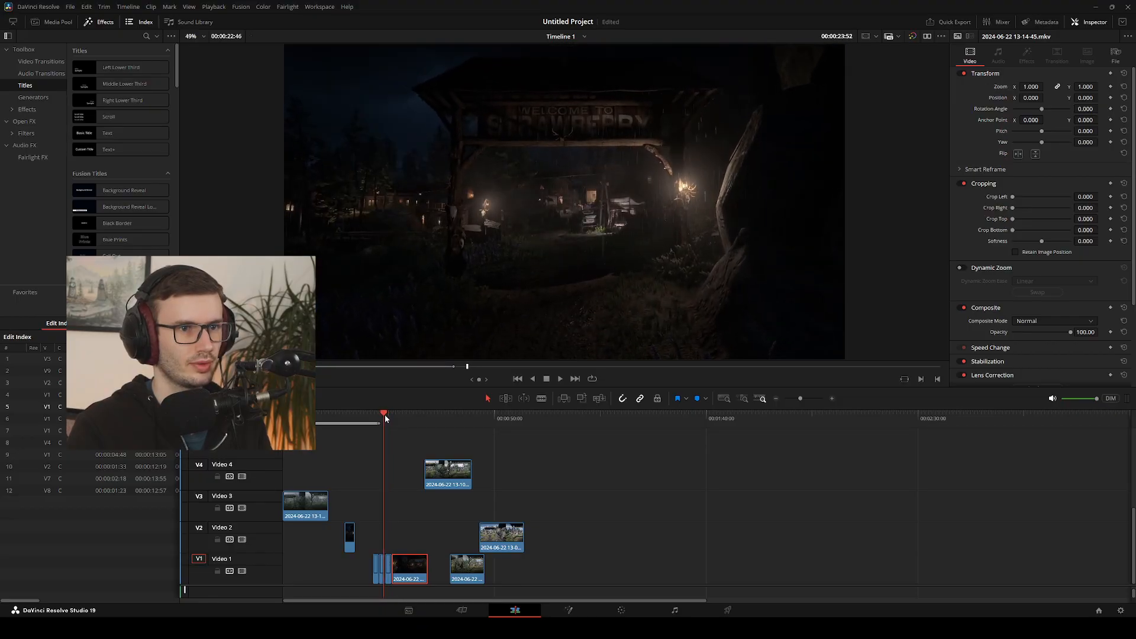
pyautogui.press('Right')
pyautogui.press('Right')
pyautogui.press('Right')
pyautogui.press('Right')
pyautogui.press('Right')
pyautogui.press('Right')
pyautogui.press('Right')
pyautogui.press('Right')
pyautogui.press('Right')
pyautogui.press('Right')
pyautogui.press('Right')
pyautogui.press('Right')
pyautogui.press('Right')
pyautogui.press('Right')
pyautogui.press('Right')
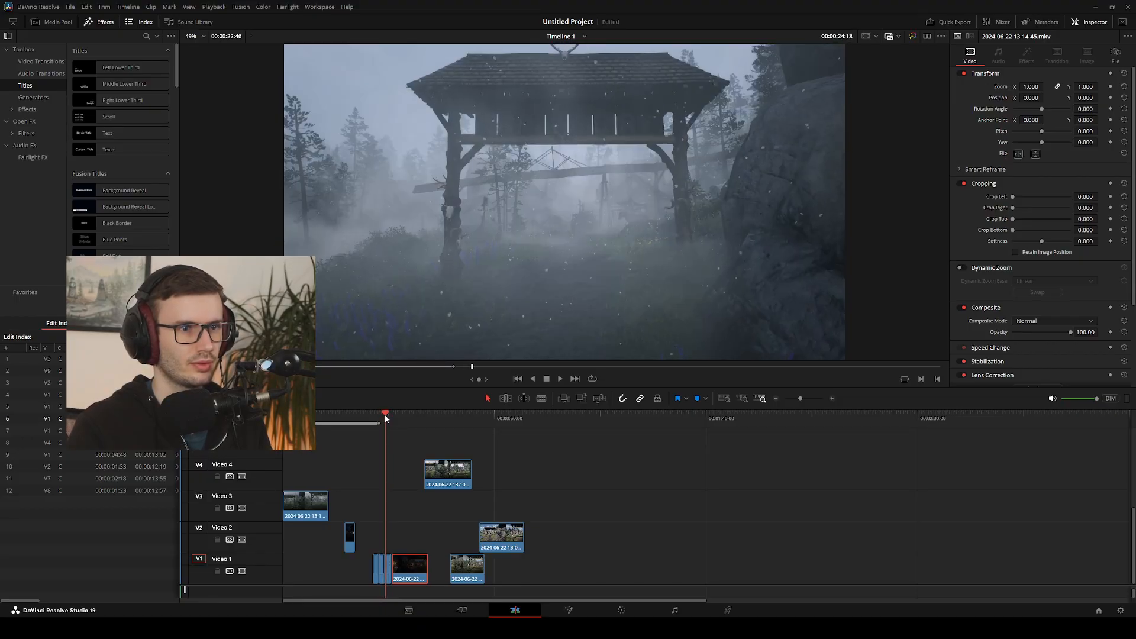
pyautogui.press('Left')
pyautogui.press('Right')
pyautogui.press('Left')
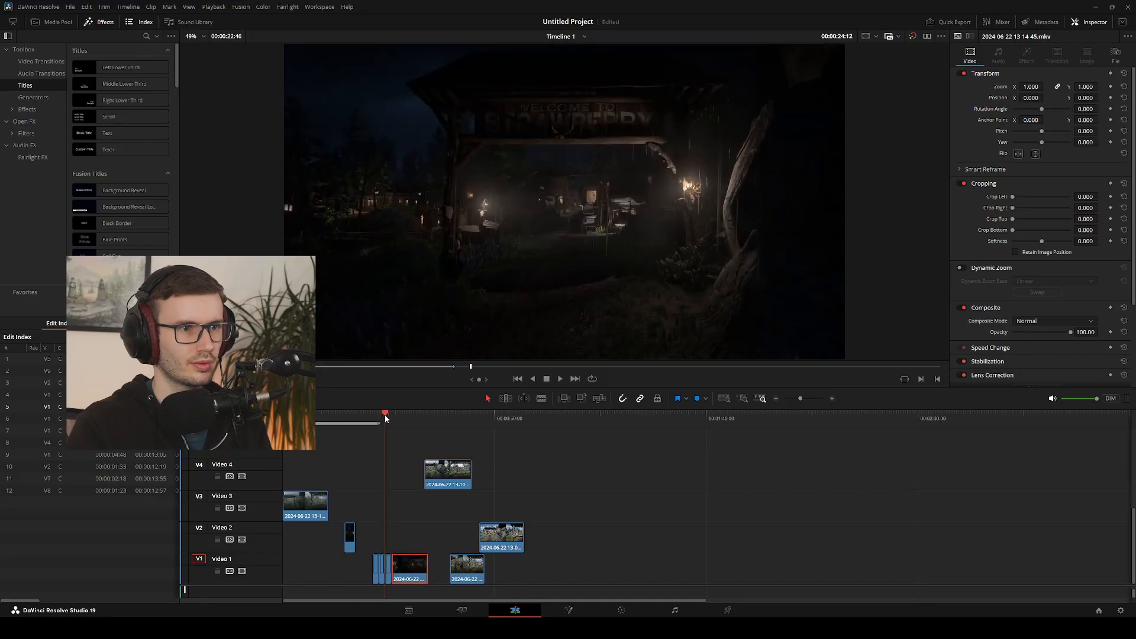
pyautogui.press('Right')
pyautogui.press('Right')
pyautogui.press('Left')
pyautogui.press('Left')
pyautogui.press('Right')
pyautogui.press('Left')
pyautogui.press('Right')
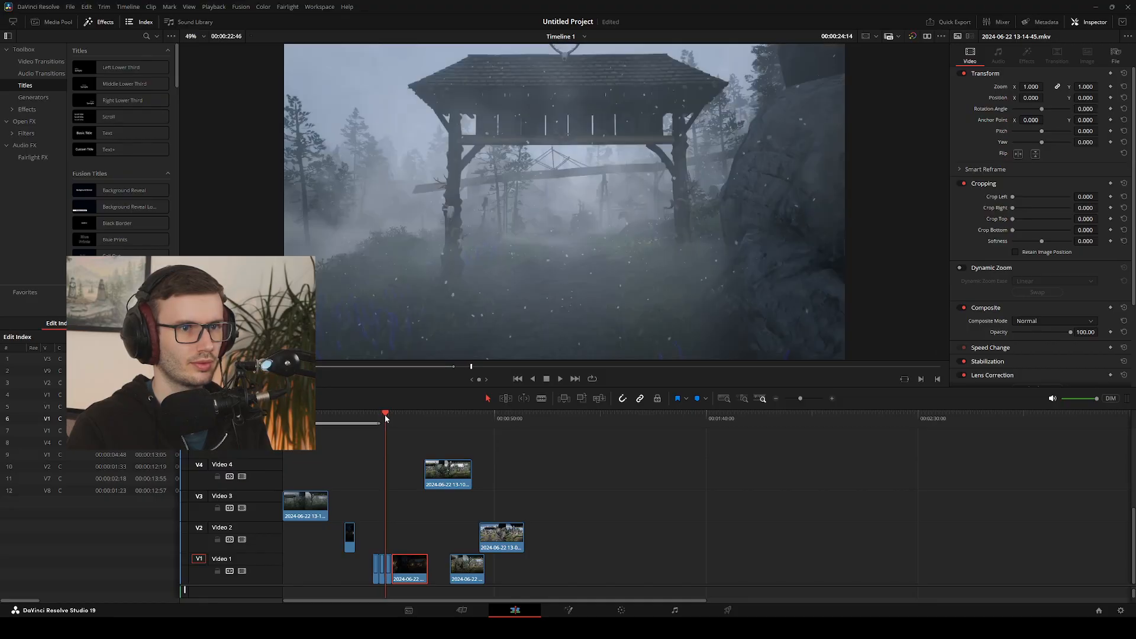
pyautogui.press('Left')
pyautogui.press('Right')
pyautogui.press('Left')
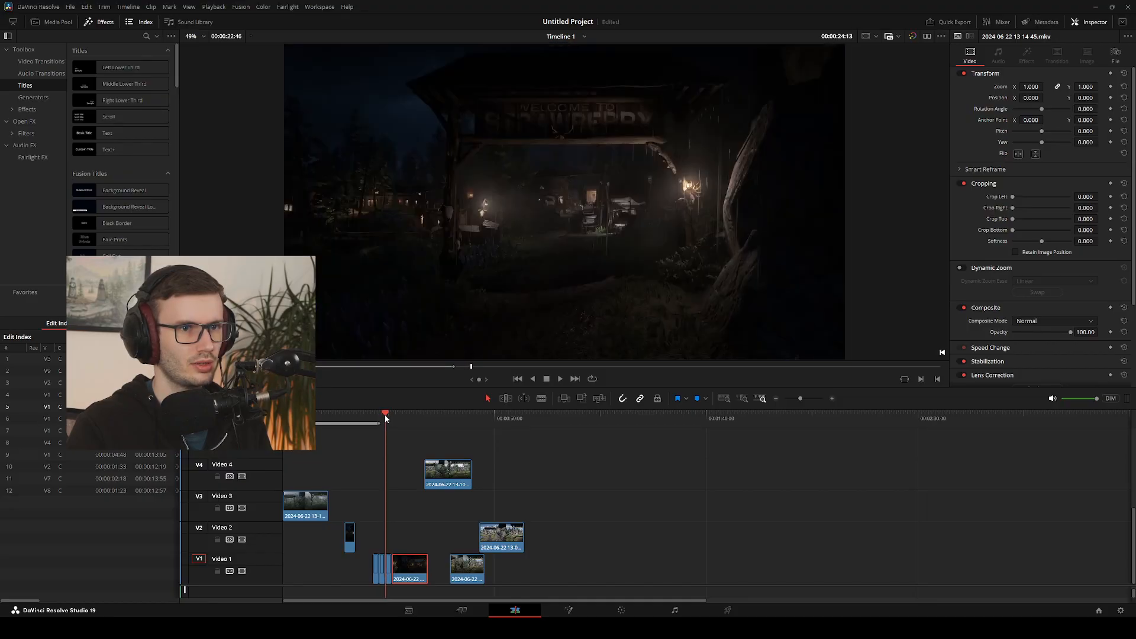
pyautogui.press('Right')
pyautogui.press('Left')
pyautogui.press('Right')
pyautogui.press('Left')
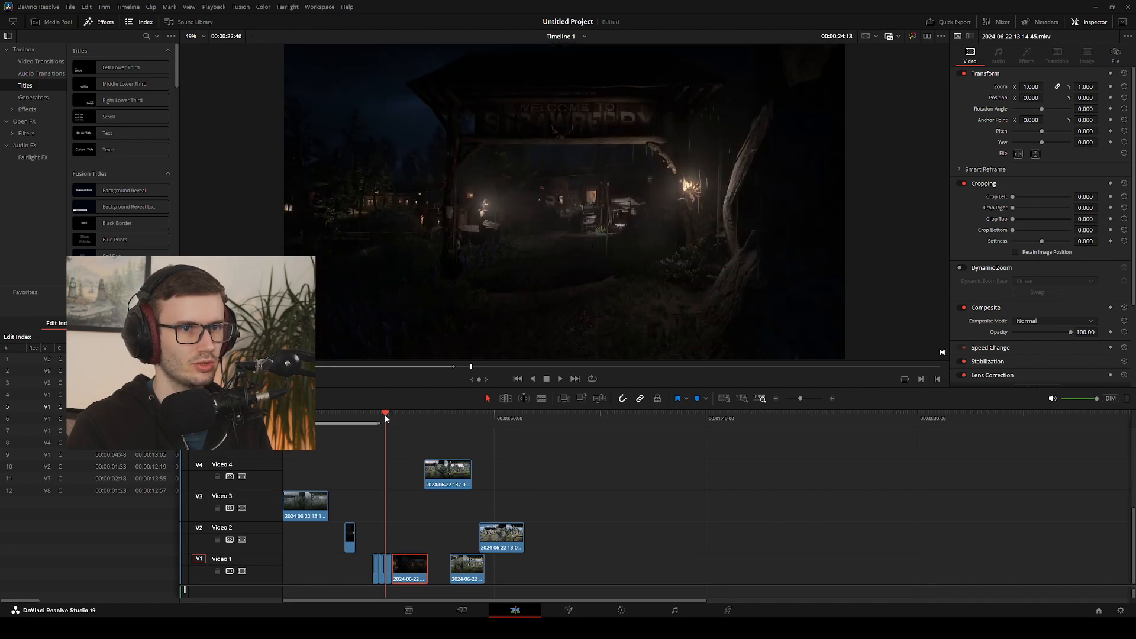
pyautogui.press('Right')
pyautogui.press('Left')
pyautogui.press('Right')
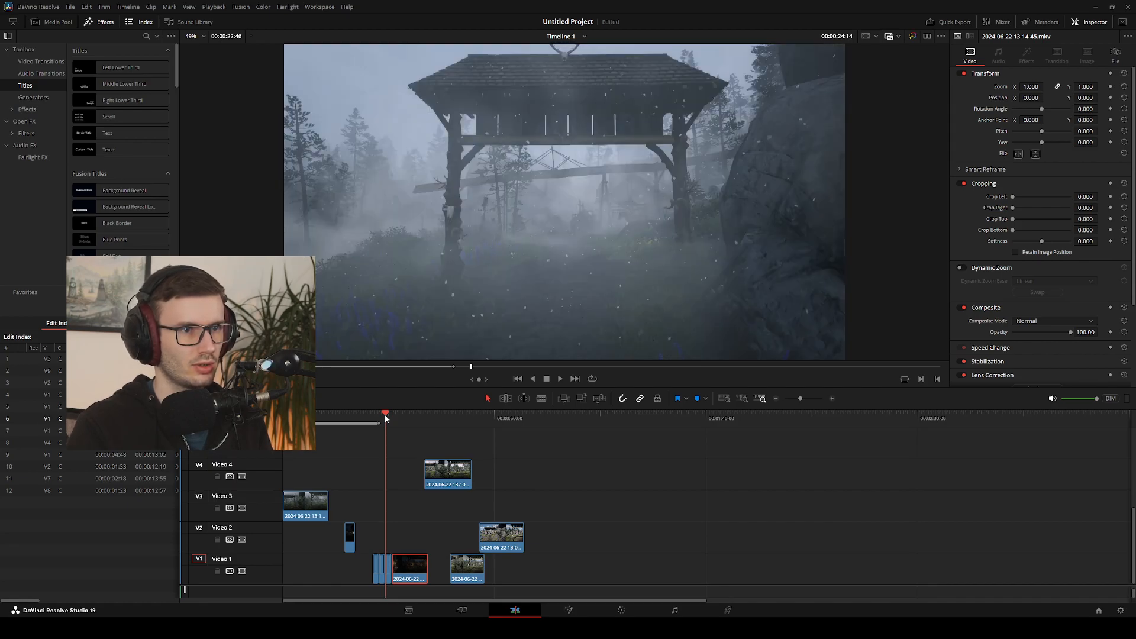
pyautogui.press('Left')
pyautogui.press('Right')
# Move through the foggy clip to its end and recheck the gate's position across the cut into the last night clip
pyautogui.press('space')
pyautogui.press('space')
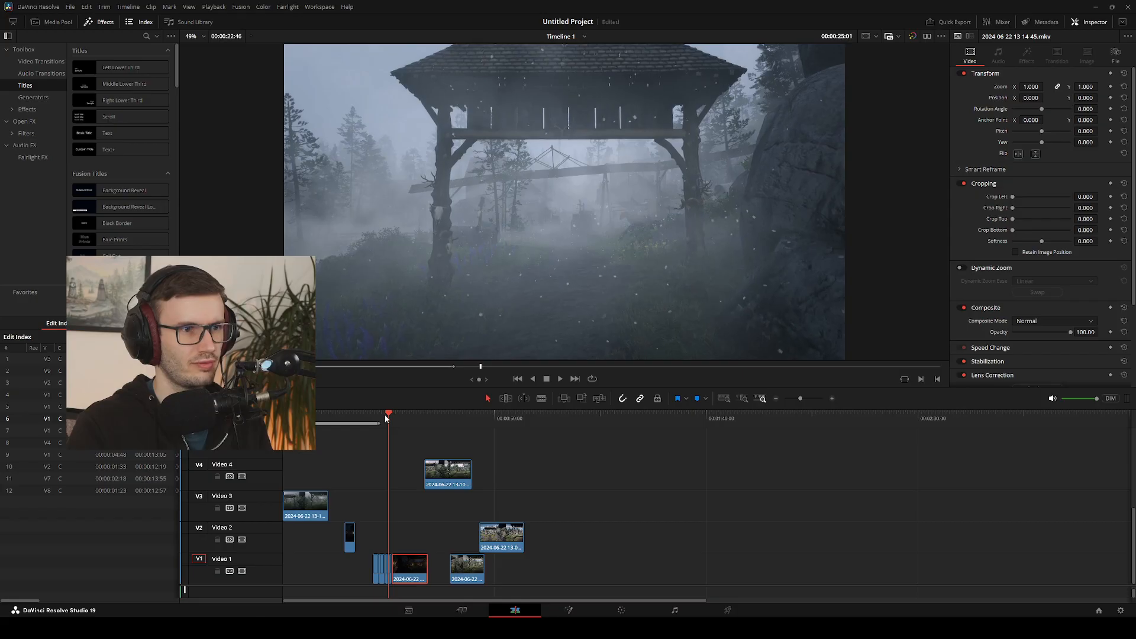
pyautogui.press('Right')
pyautogui.press('Right')
pyautogui.press('Right')
pyautogui.press('Right')
pyautogui.press('Right')
pyautogui.press('Right')
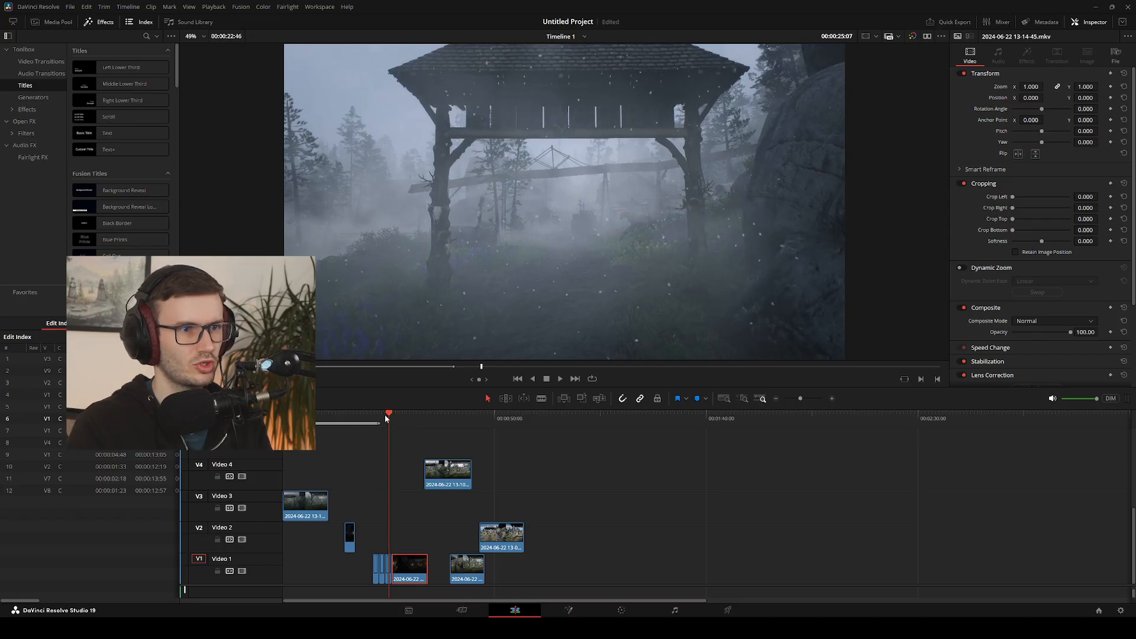
pyautogui.press('Right')
pyautogui.press('Right')
pyautogui.press('Right')
pyautogui.press('Right')
pyautogui.press('Right')
pyautogui.press('Right')
pyautogui.press('Right')
pyautogui.press('Right')
pyautogui.press('Right')
pyautogui.press('Right')
pyautogui.press('Right')
pyautogui.press('Right')
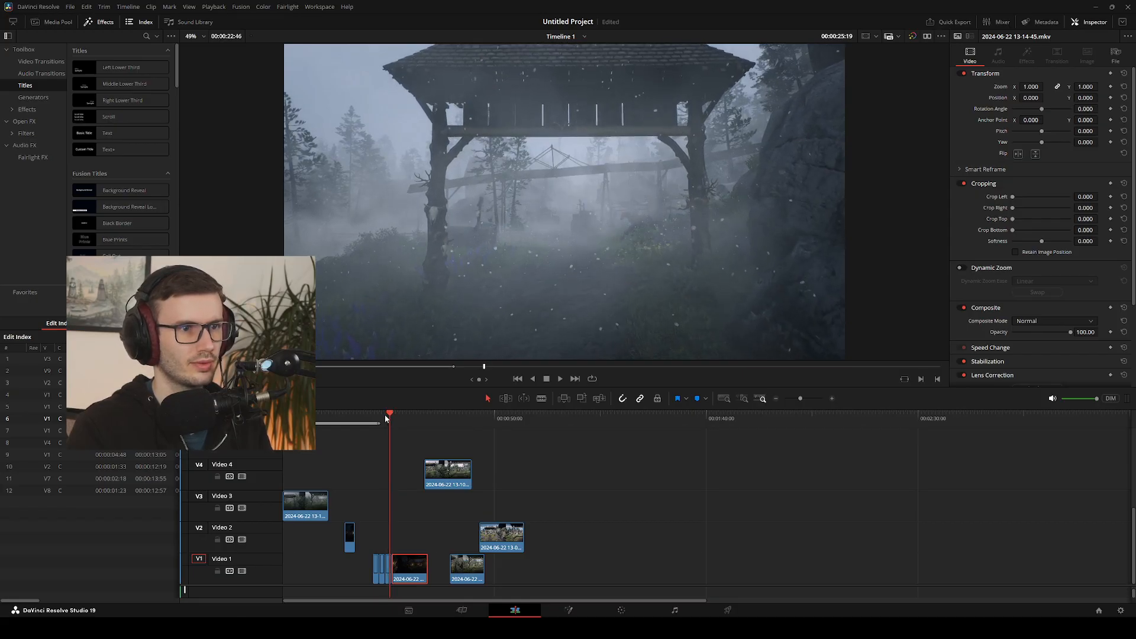
pyautogui.press('Right')
pyautogui.press('Right')
pyautogui.press('Right')
pyautogui.press('Right')
pyautogui.press('Right')
pyautogui.press('Right')
pyautogui.press('Right')
pyautogui.press('Right')
pyautogui.press('Right')
pyautogui.press('Right')
pyautogui.press('Right')
pyautogui.press('Right')
pyautogui.press('Right')
pyautogui.press('Right')
pyautogui.press('Right')
pyautogui.press('Right')
pyautogui.press('Right')
pyautogui.press('Right')
pyautogui.press('Right')
pyautogui.press('Right')
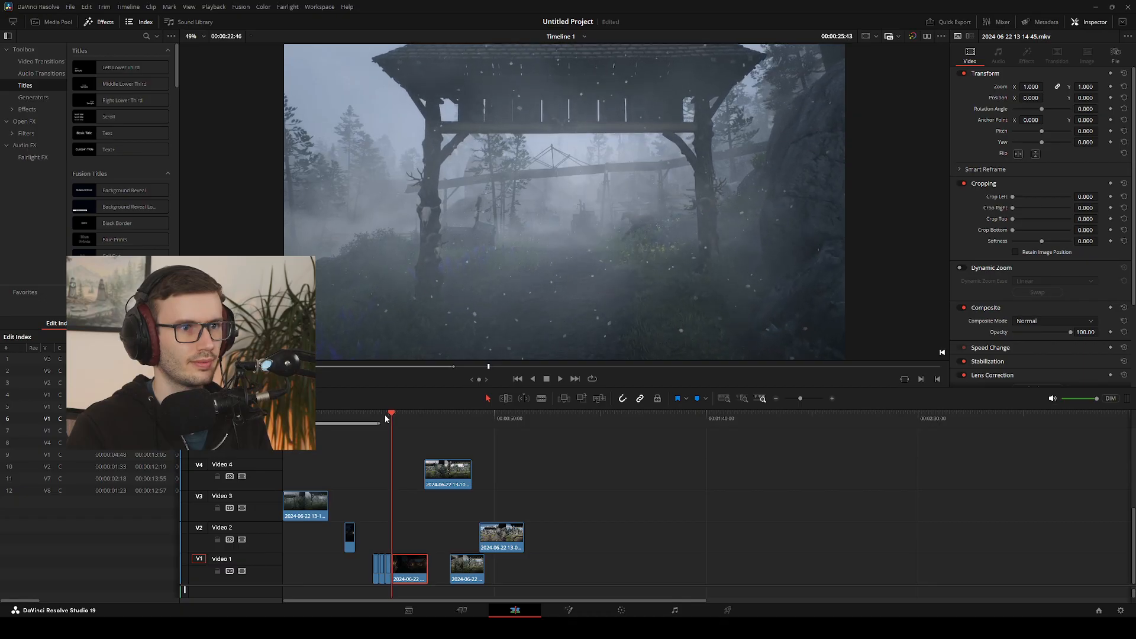
pyautogui.press('Right')
pyautogui.press('Right')
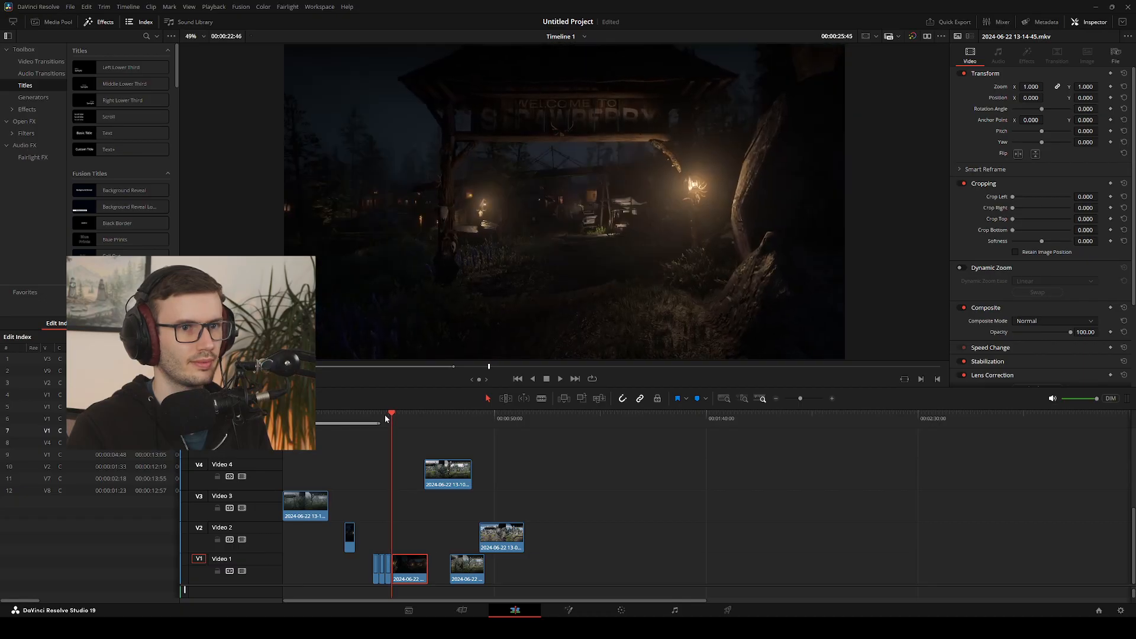
pyautogui.press('Left')
pyautogui.press('Right')
pyautogui.press('Left')
pyautogui.press('Left')
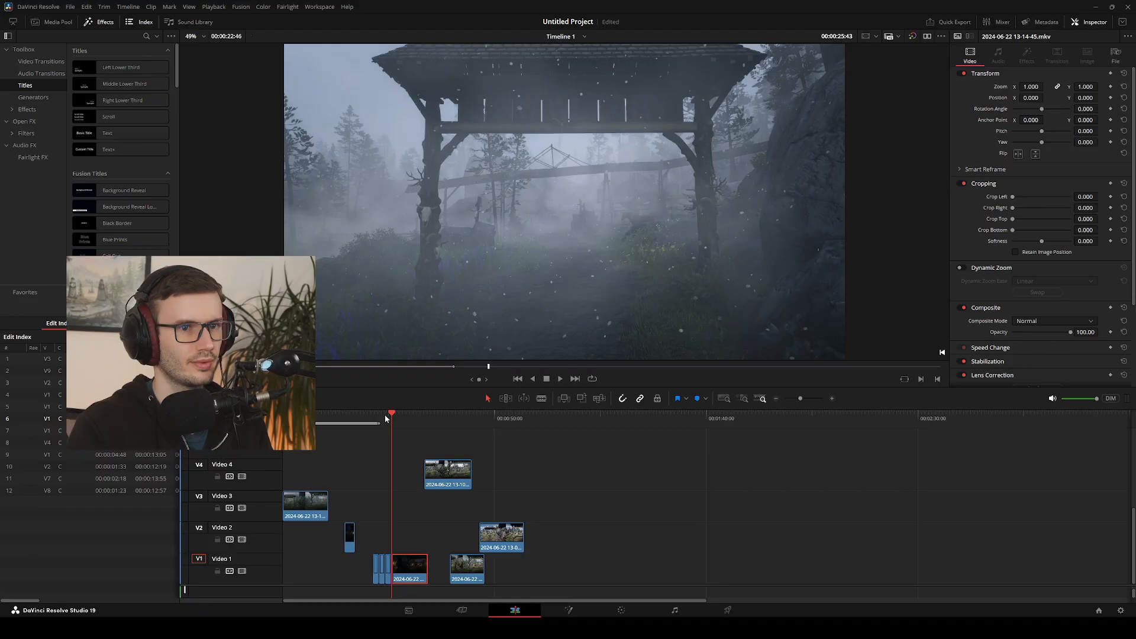
pyautogui.press('Right')
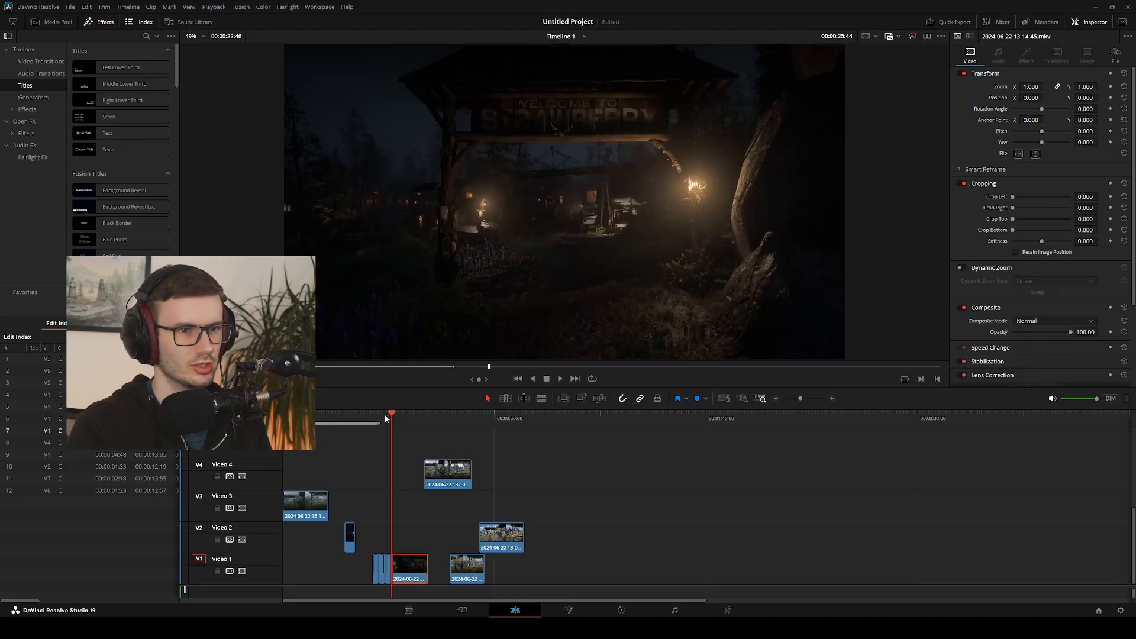
pyautogui.press('Left')
pyautogui.press('Right')
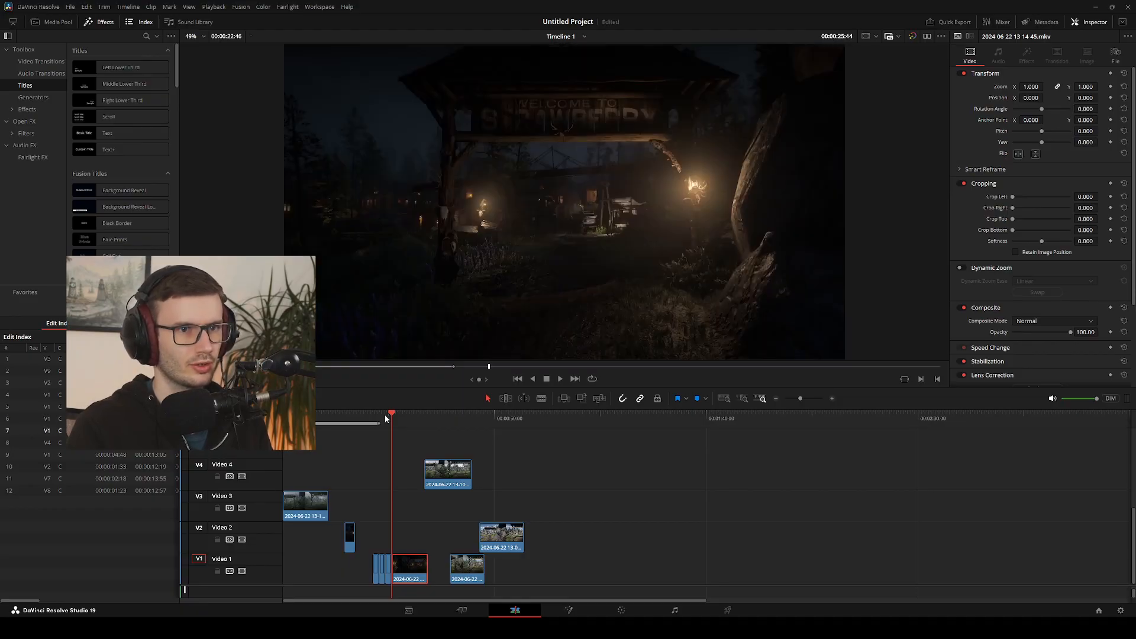
pyautogui.press('Left')
pyautogui.press('Right')
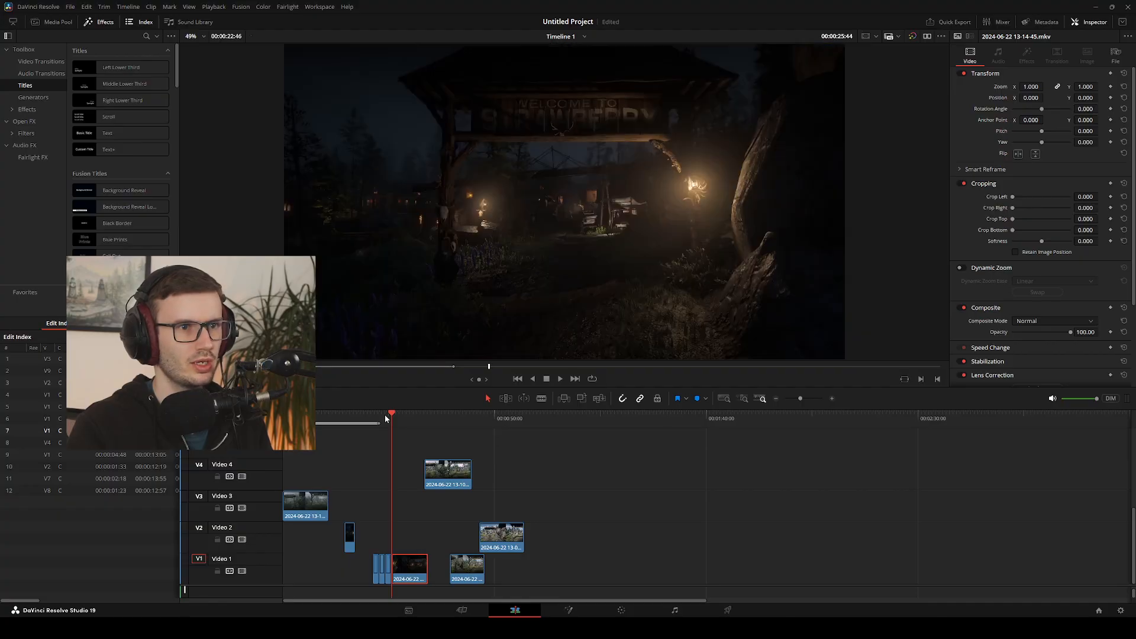
pyautogui.press('Left')
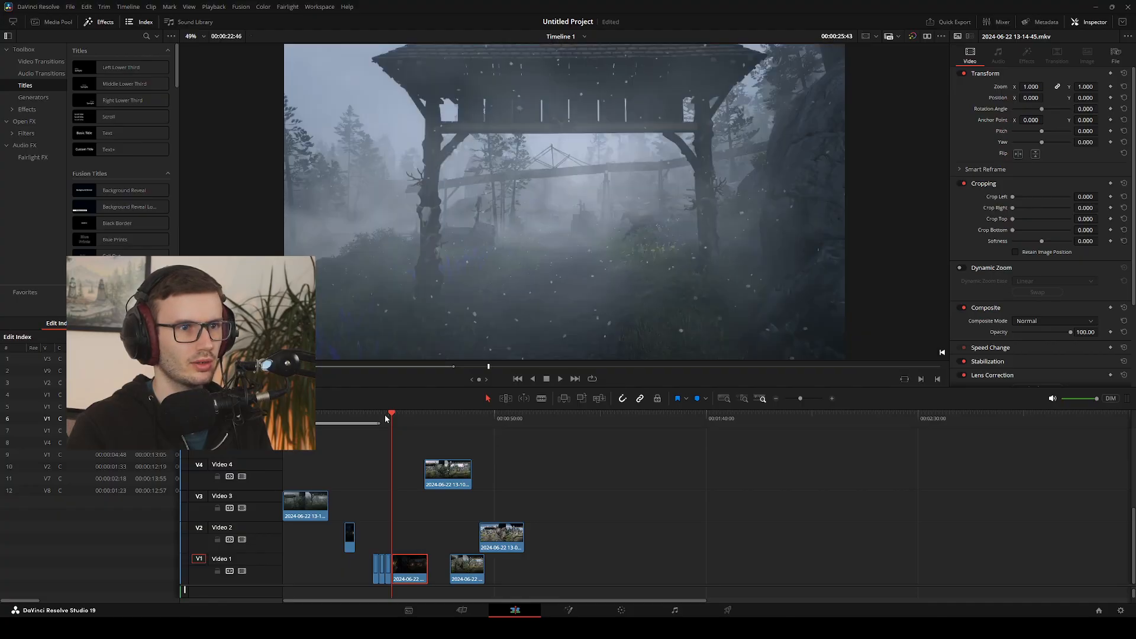
# Play into the last night clip and scrub Video 1 from the start of the daytime clip to the foggy-to-night cut
pyautogui.press('space')
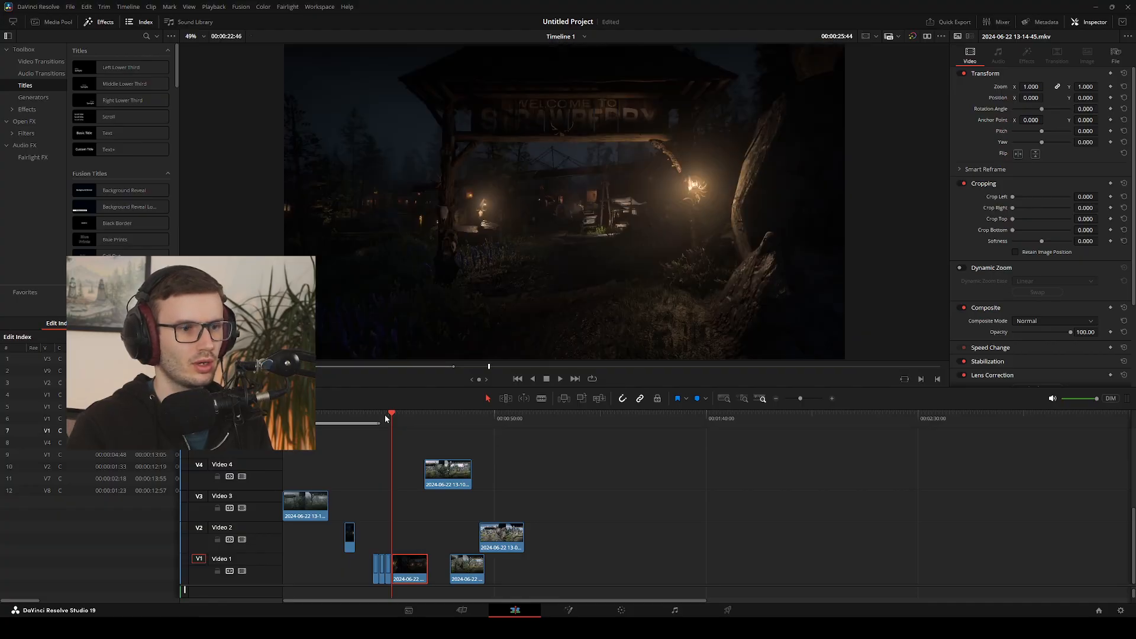
pyautogui.click(377, 568)
pyautogui.moveTo(399, 419); pyautogui.dragTo(374, 419)
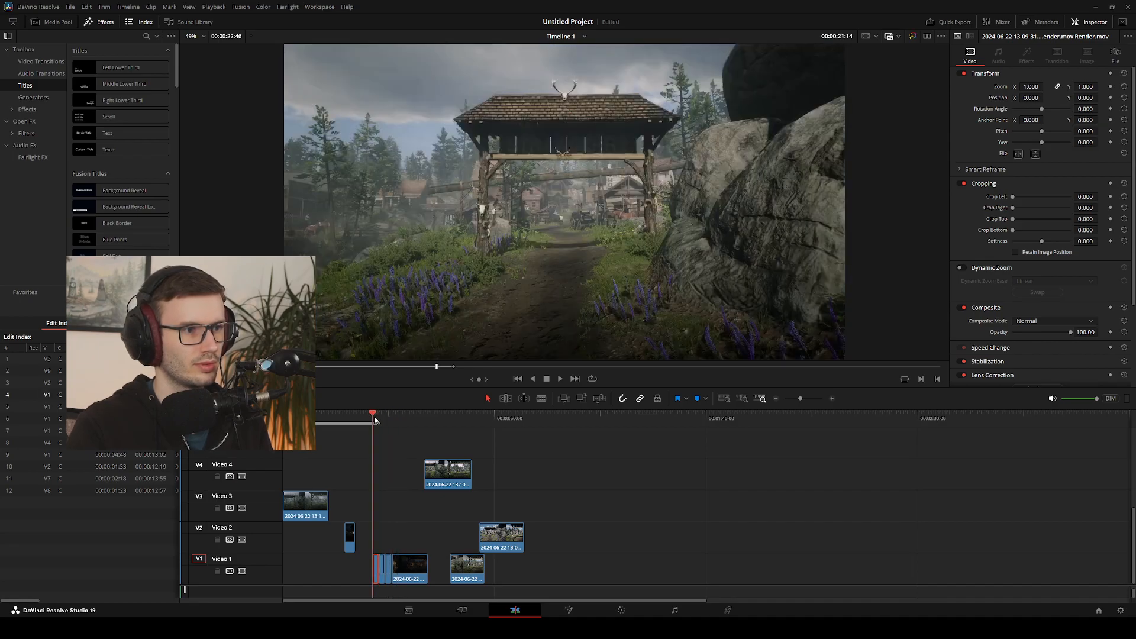
pyautogui.moveTo(376, 419); pyautogui.dragTo(391, 422)
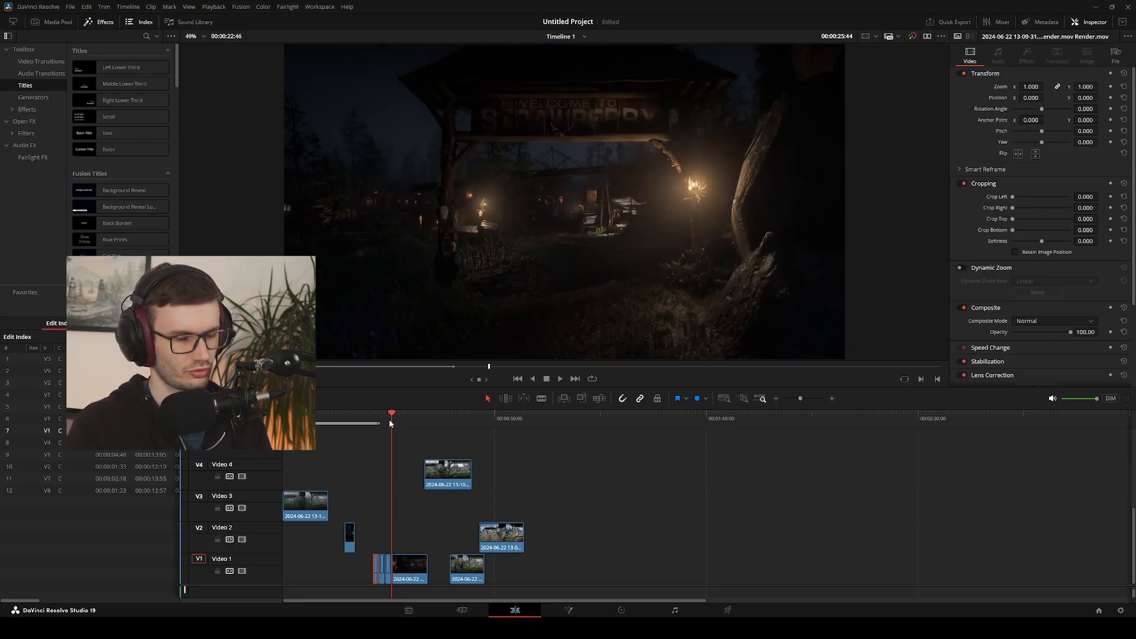
# Trim a fraction of a second off the start of the last night clip on Video 1
pyautogui.press('.')
pyautogui.press('.')
pyautogui.press('.')
pyautogui.press('.')
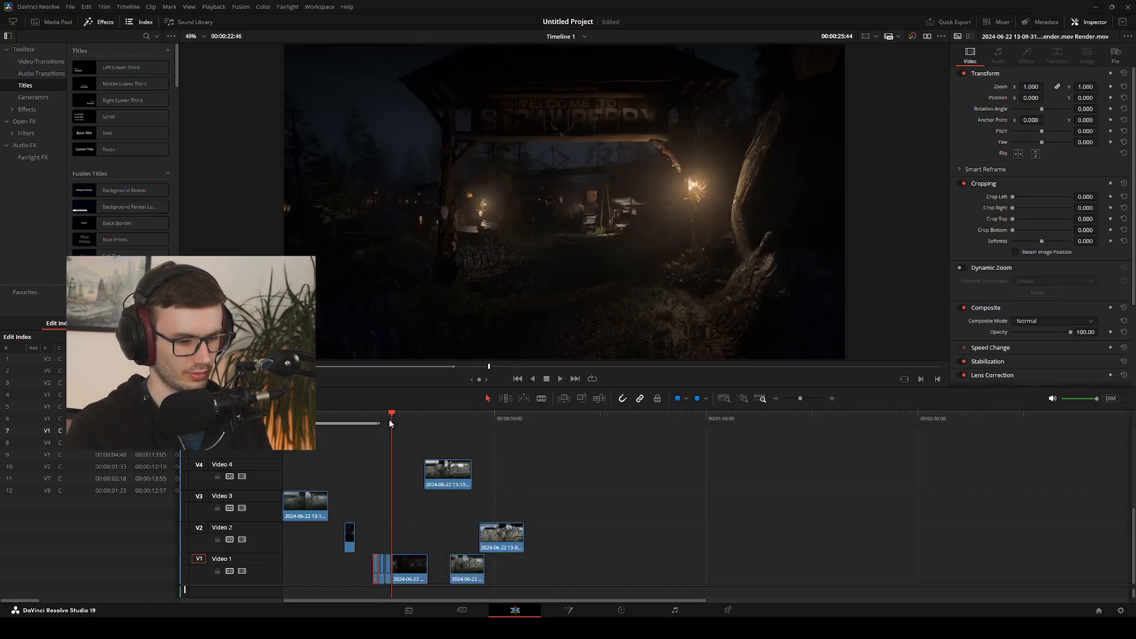
pyautogui.click(416, 580)
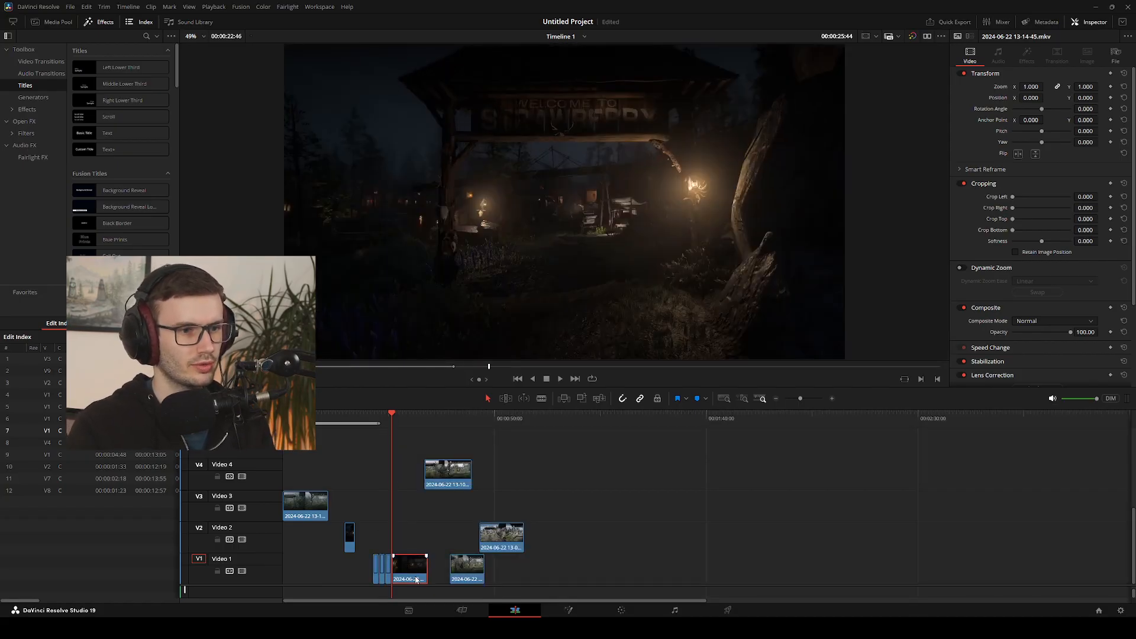
pyautogui.moveTo(416, 580); pyautogui.dragTo(416, 578)
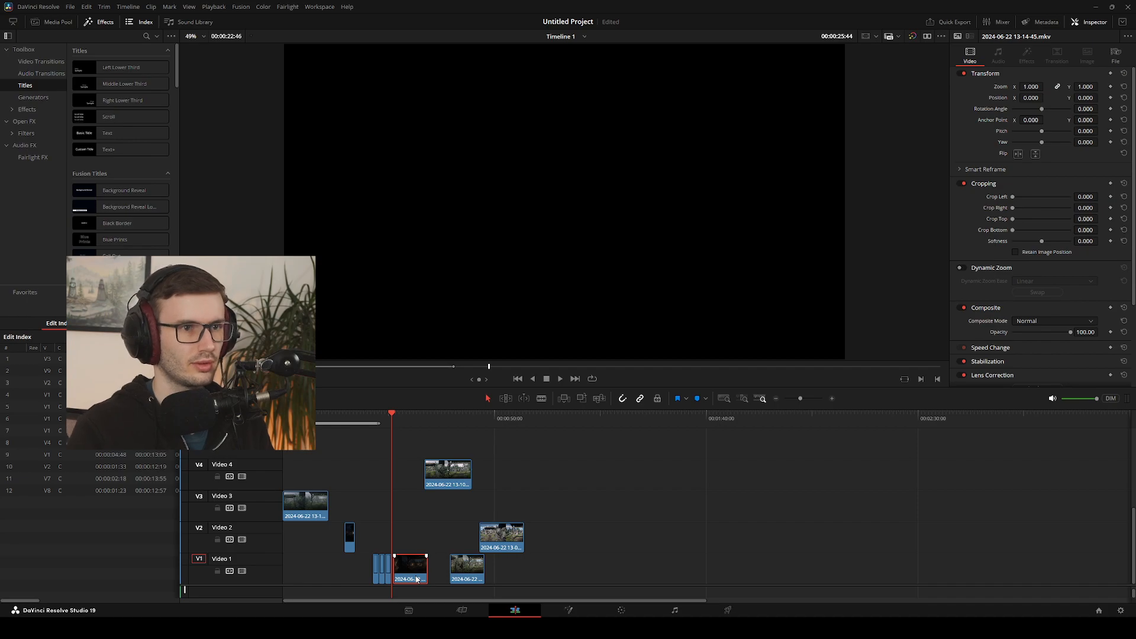
# Slide the trimmed night clip earlier so it starts at 00:00:25:37, over the last frames of the foggy clip
pyautogui.press('Left')
pyautogui.press('Left')
pyautogui.press('Left')
pyautogui.press('Left')
pyautogui.press('Left')
pyautogui.press('Left')
pyautogui.press('Left')
pyautogui.press('Left')
pyautogui.press('Left')
pyautogui.press('Left')
pyautogui.press('Left')
pyautogui.press('Left')
pyautogui.press('Left')
pyautogui.press('Left')
pyautogui.press('Right')
pyautogui.press('Right')
pyautogui.press('Right')
pyautogui.press('Right')
pyautogui.press('Right')
pyautogui.press('Right')
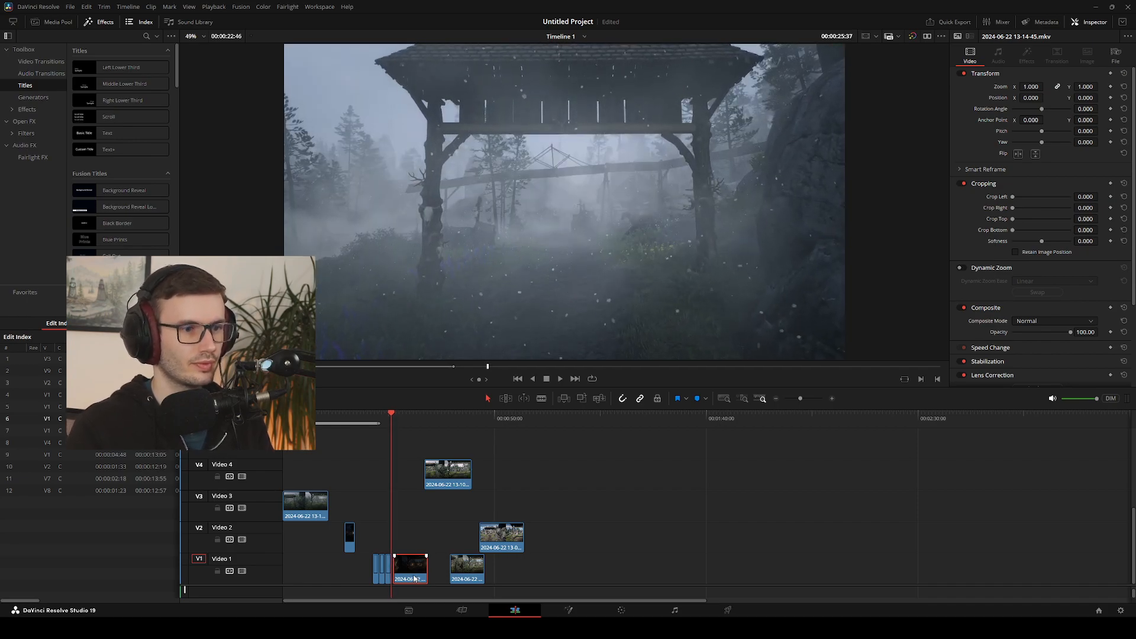
pyautogui.moveTo(416, 579); pyautogui.dragTo(411, 578)
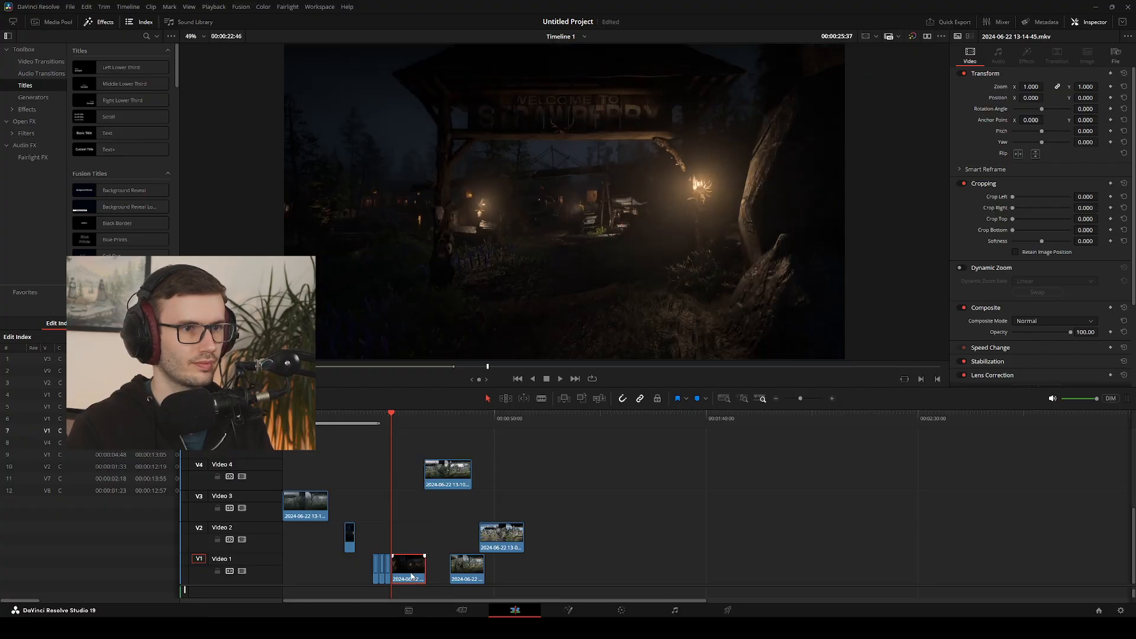
# Check the gate match at 00:00:25:37, trim about another second off the night clip's start and keep it against the foggy clip
pyautogui.press('Left')
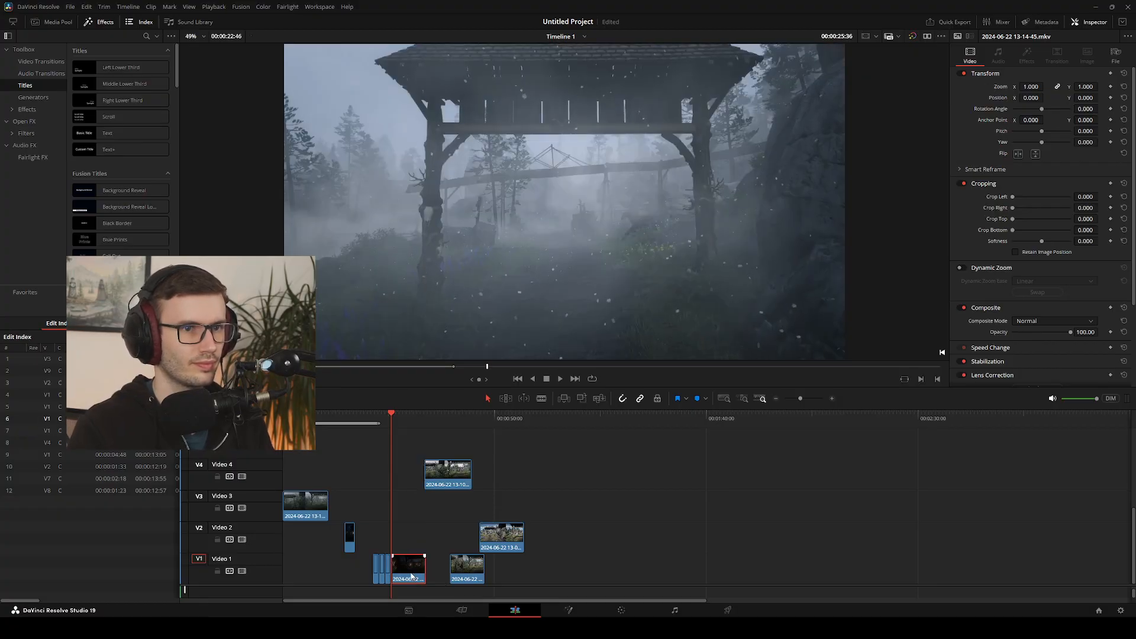
pyautogui.press('Right')
pyautogui.press('Left')
pyautogui.press('Right')
pyautogui.press('Left')
pyautogui.press('Right')
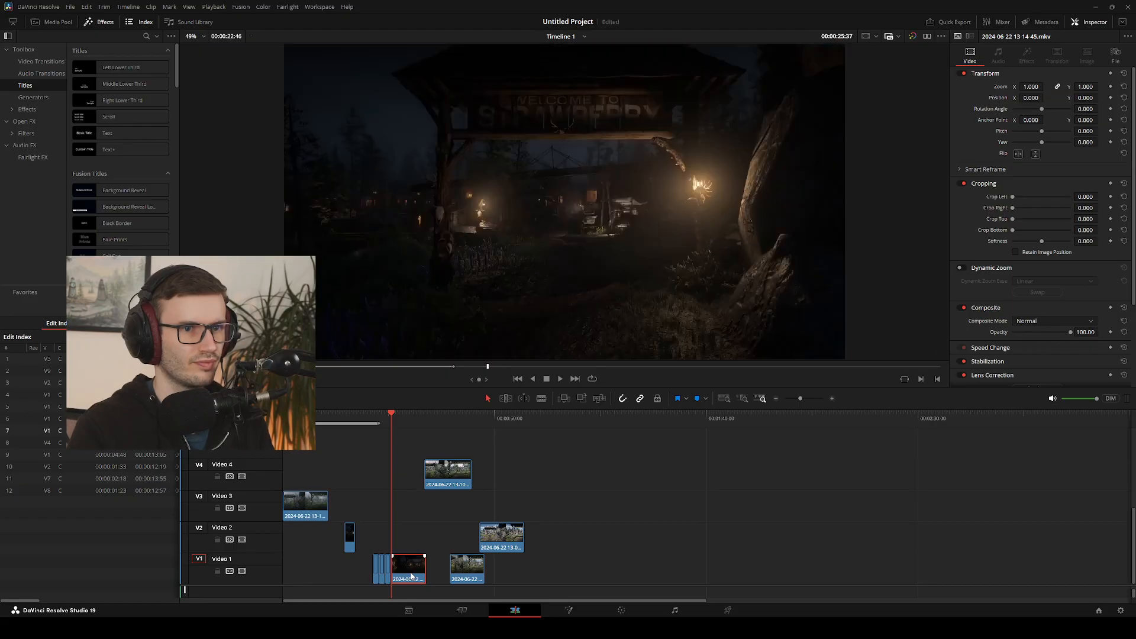
pyautogui.press('Left')
pyautogui.press('Right')
pyautogui.press('Left')
pyautogui.press('Right')
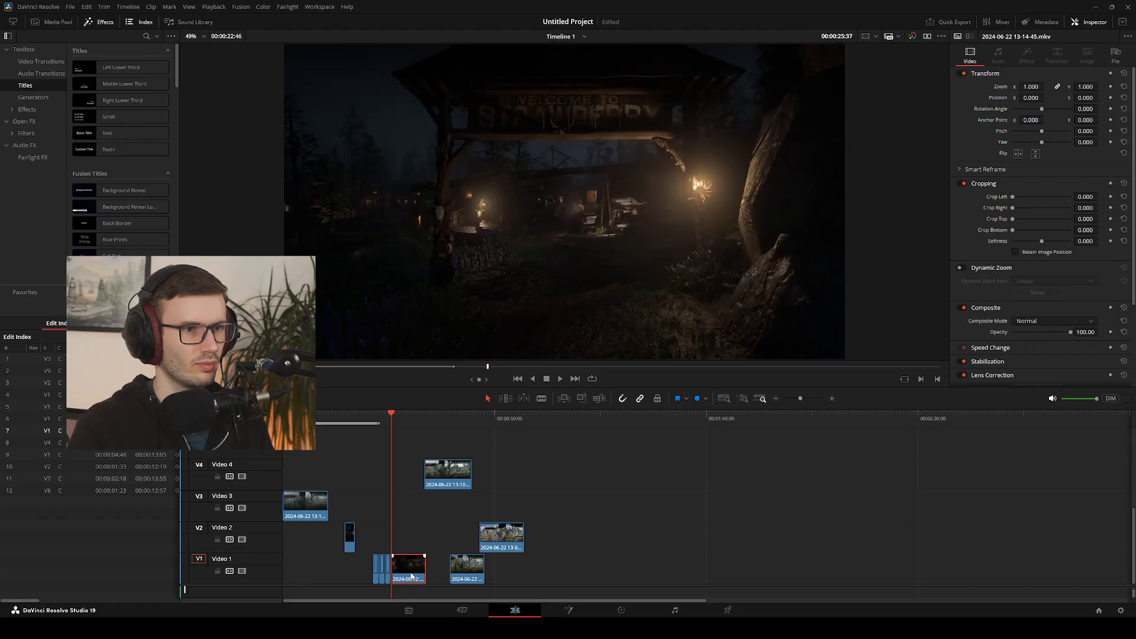
pyautogui.moveTo(411, 576); pyautogui.dragTo(404, 575)
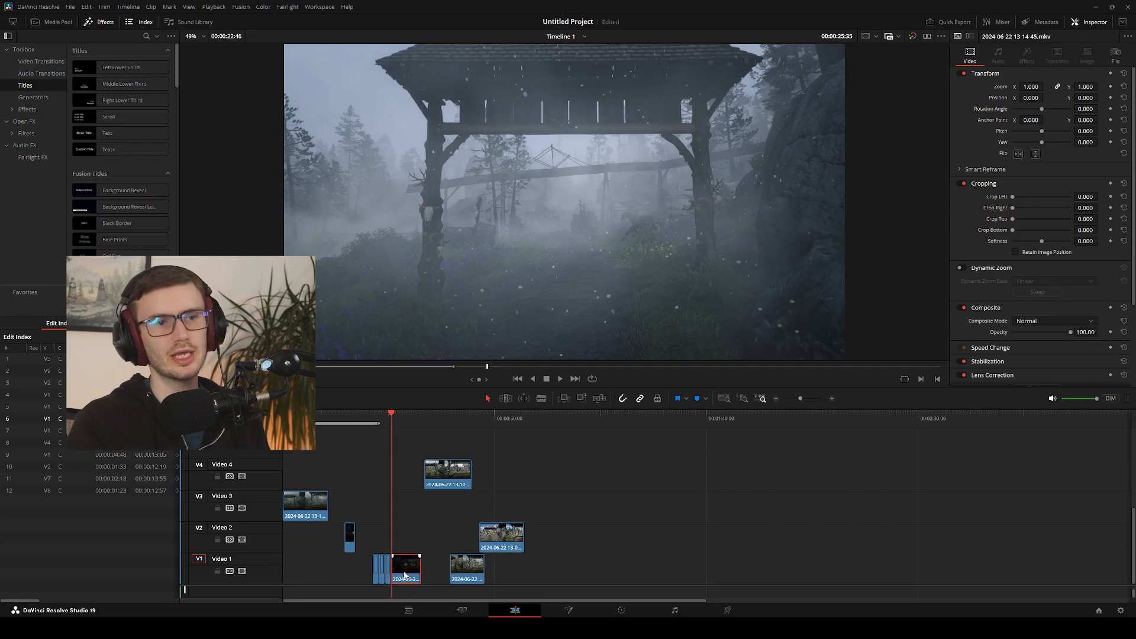
# Return to the daytime clip and replay the Video 1 sequence through the last night clip to review all the gate cuts
pyautogui.press('Left')
pyautogui.press('Left')
pyautogui.press('Left')
pyautogui.press('Left')
pyautogui.press('Left')
pyautogui.press('Left')
pyautogui.press('Left')
pyautogui.press('Left')
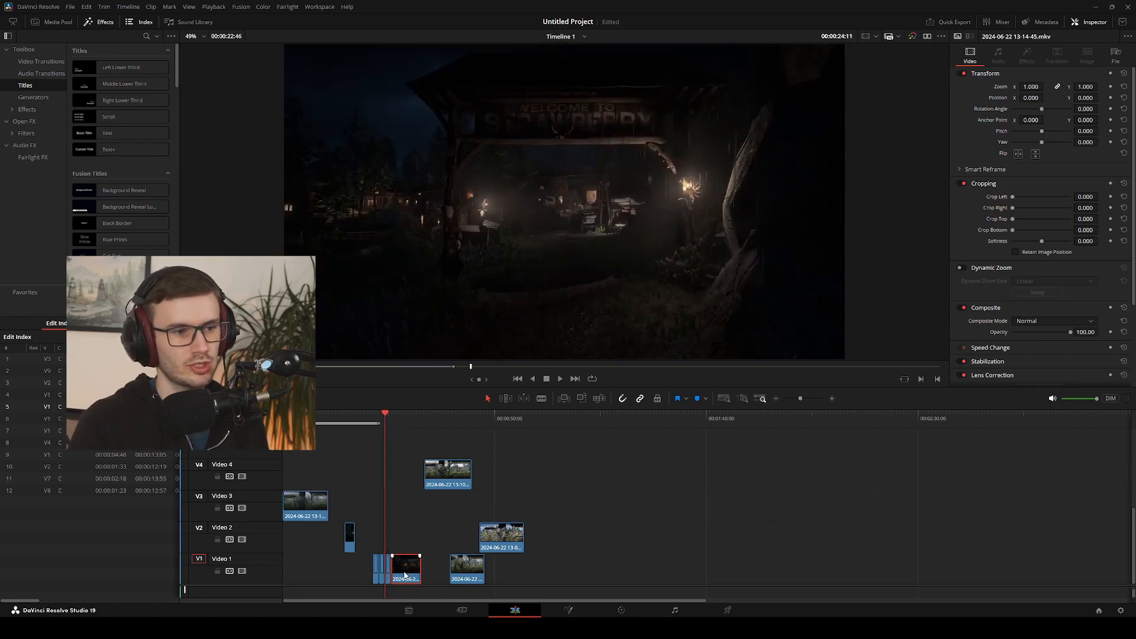
pyautogui.hotkey('shift', 'Left')
pyautogui.hotkey('shift', 'Left')
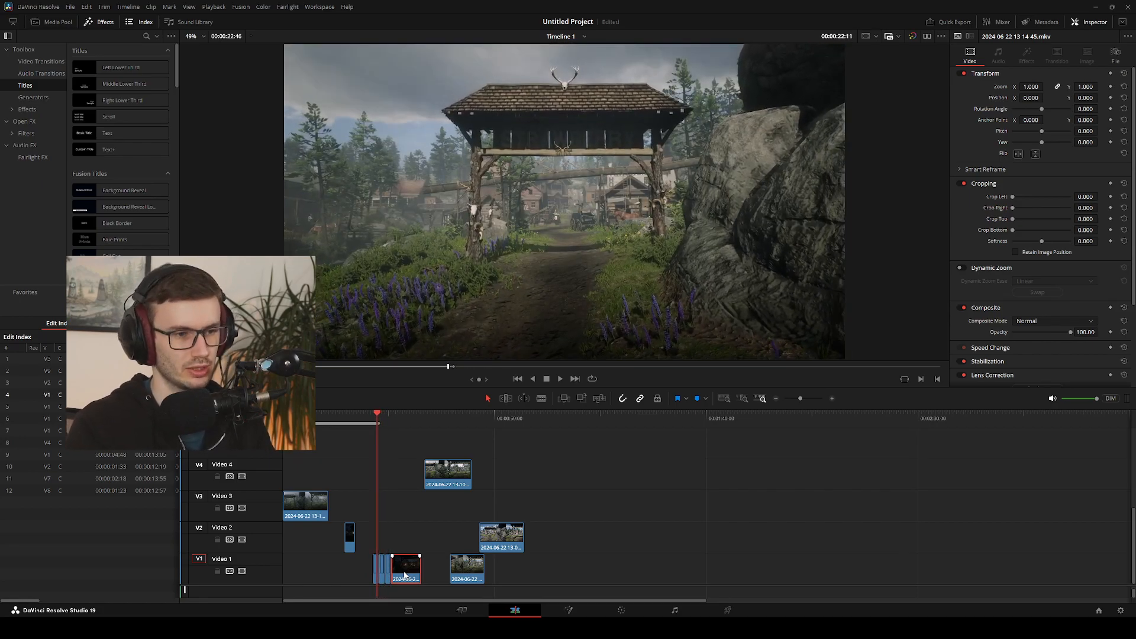
pyautogui.press('Left')
pyautogui.press('Left')
pyautogui.press('Left')
pyautogui.press('Left')
pyautogui.press('Left')
pyautogui.press('Left')
pyautogui.press('Left')
pyautogui.press('Left')
pyautogui.press('space')
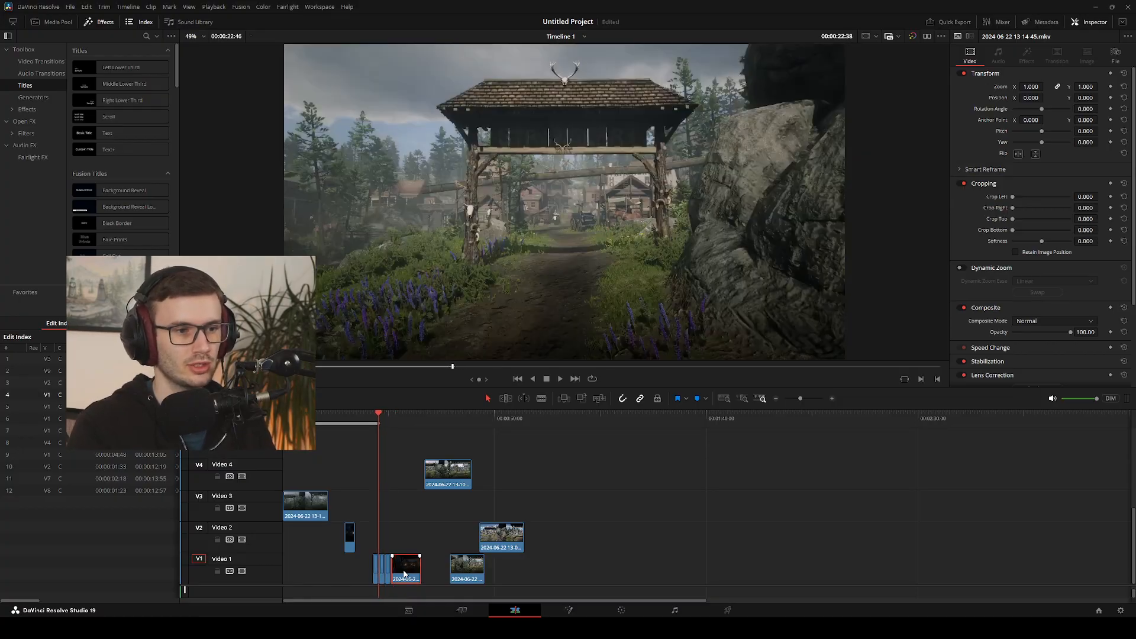
pyautogui.press('l')
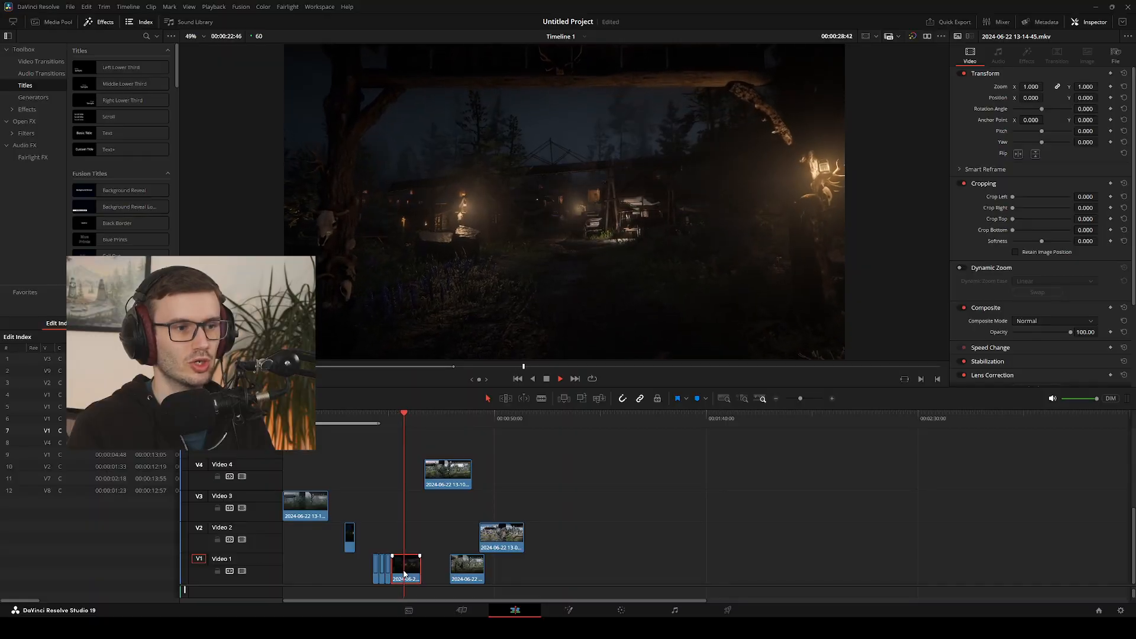
pyautogui.press('j')
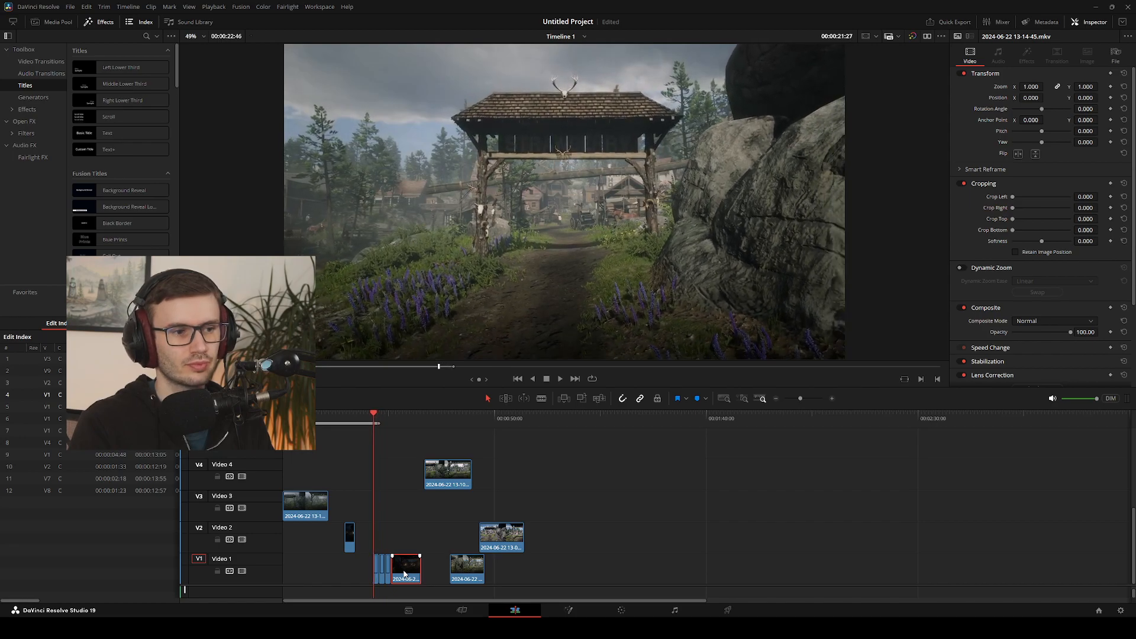
pyautogui.press('l')
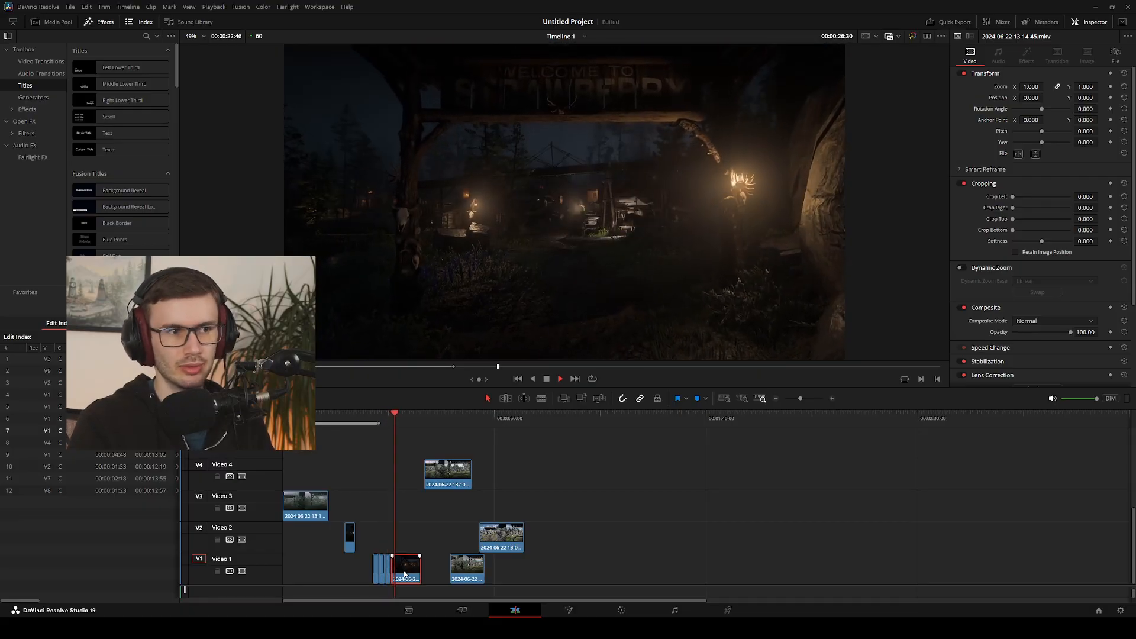
pyautogui.press('j')
pyautogui.press('k')
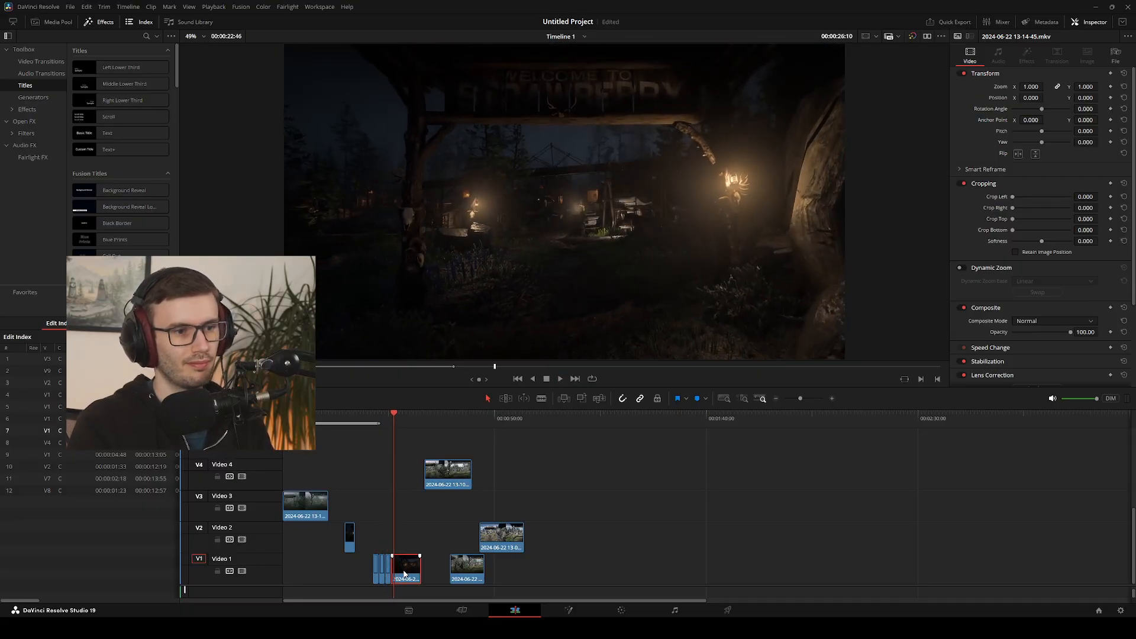
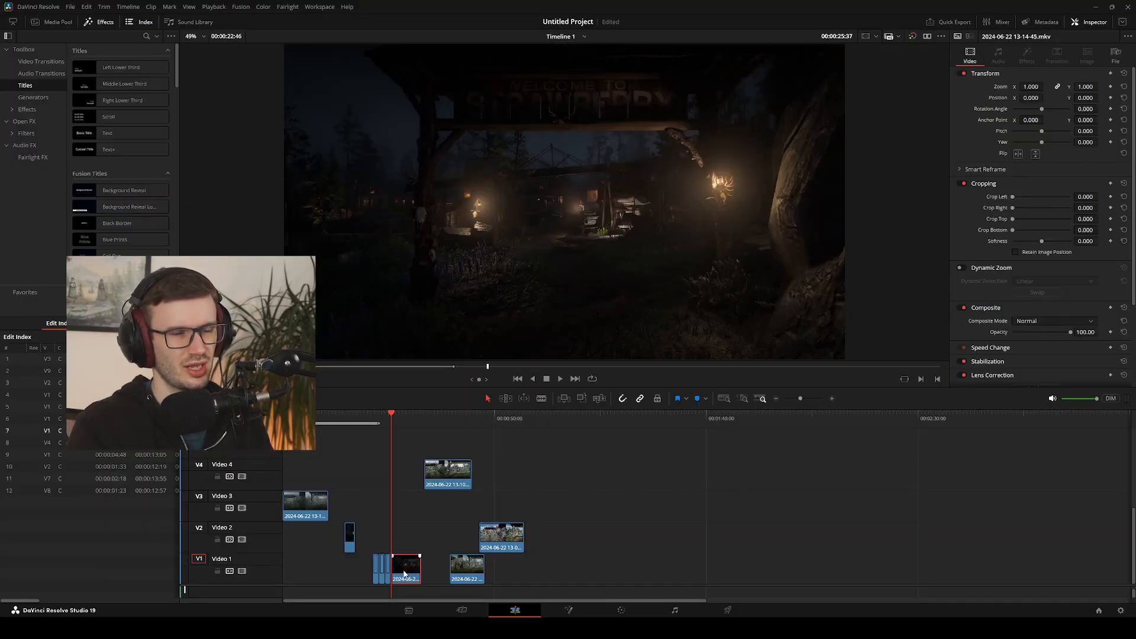
# Compare the frames on both sides of the foggy-to-night cut at 00:00:25:37 to judge how well the gate lines up
pyautogui.press('Left')
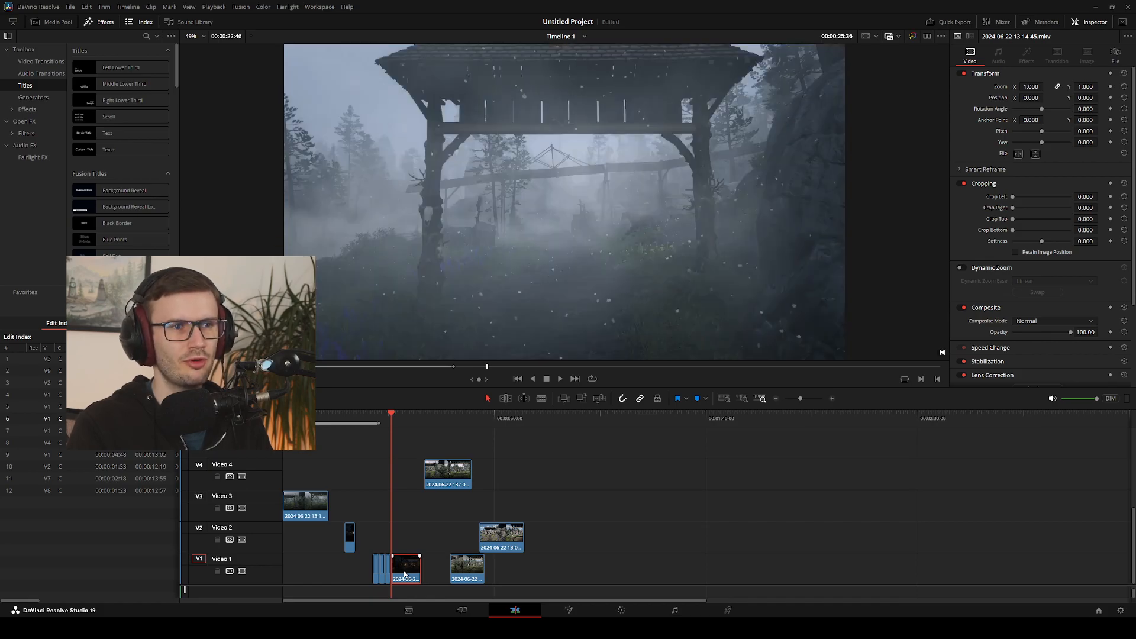
pyautogui.press('Right')
pyautogui.press('Left')
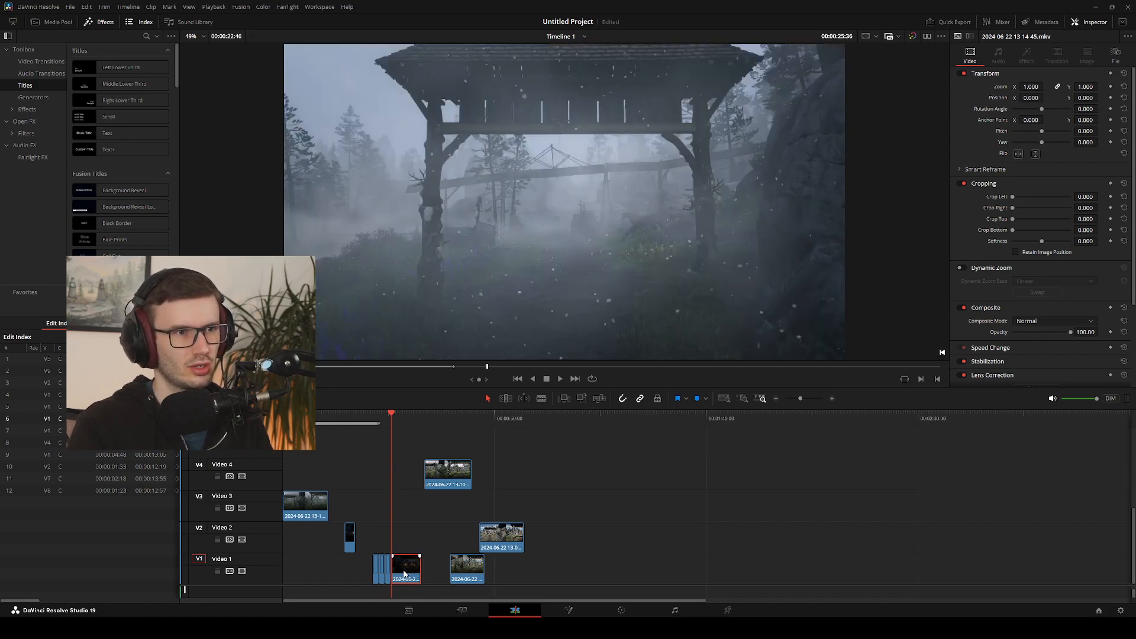
pyautogui.press('Right')
pyautogui.press('Left')
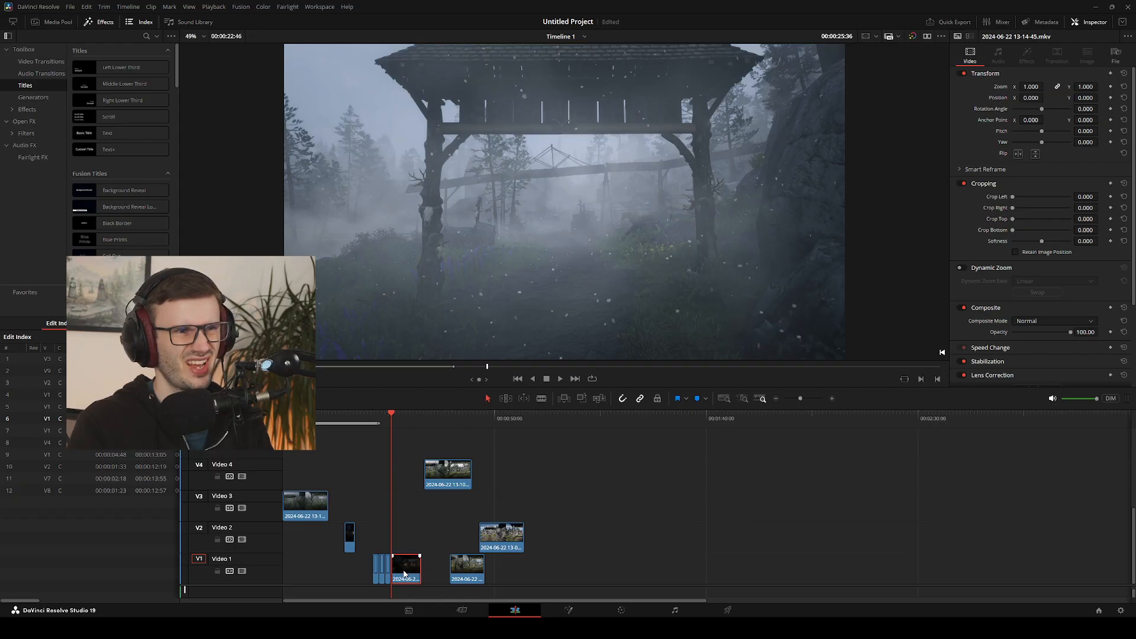
pyautogui.press('Right')
pyautogui.press('Left')
pyautogui.press('Right')
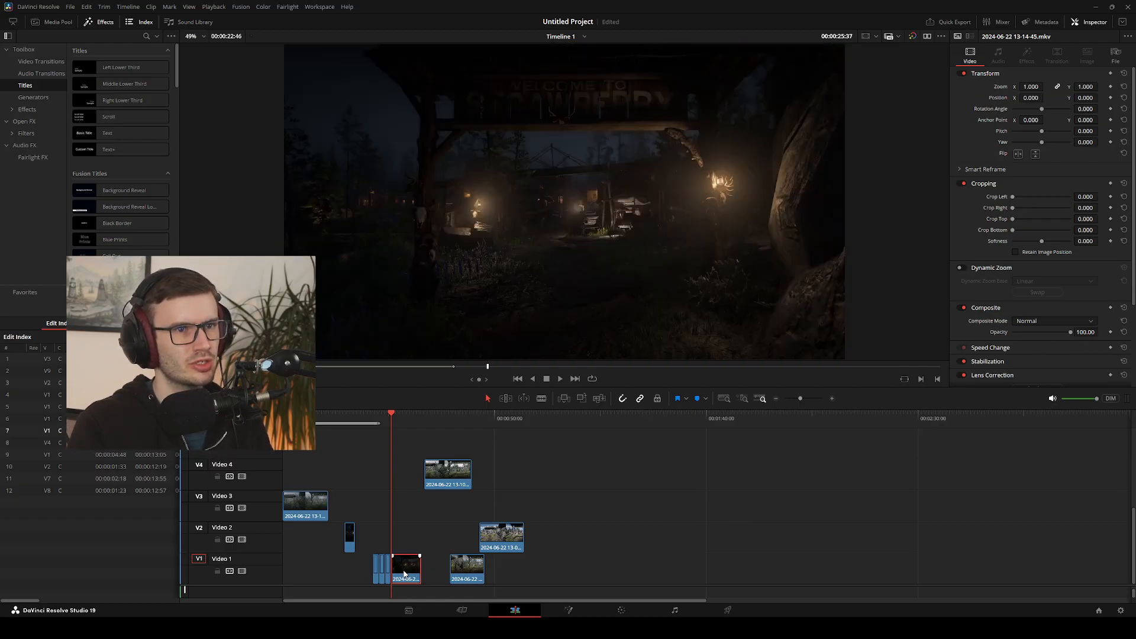
pyautogui.press('Left')
pyautogui.press('Right')
pyautogui.press('Left')
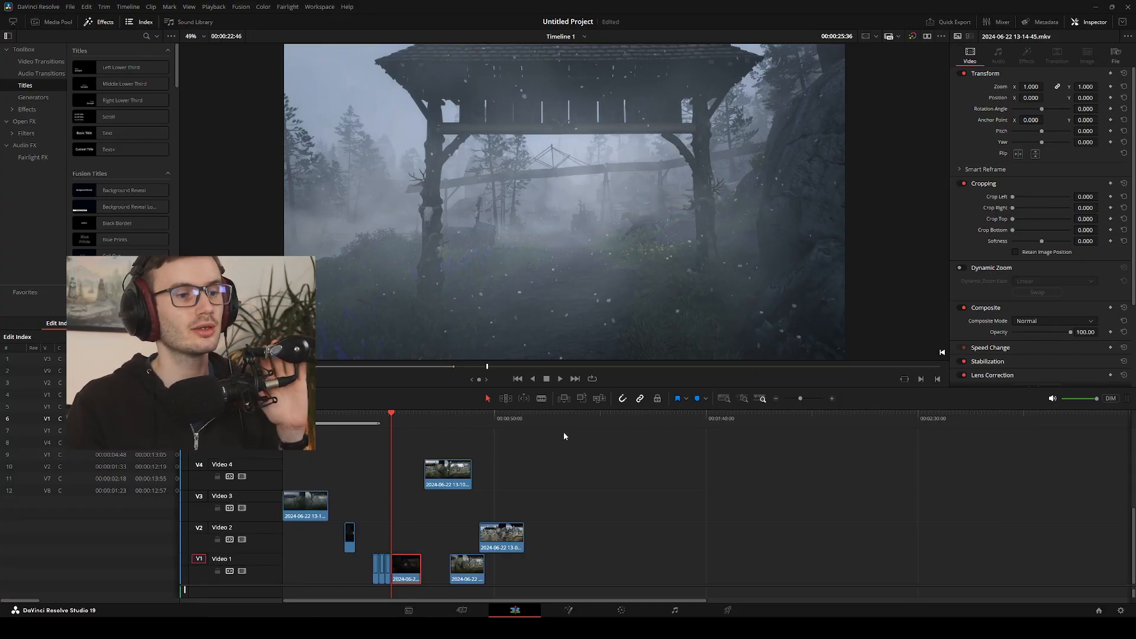
# Replay the Video 1 sequence from before its first clip into the night clip and step back to the foggy-to-night cut
pyautogui.moveTo(387, 413); pyautogui.dragTo(421, 419)
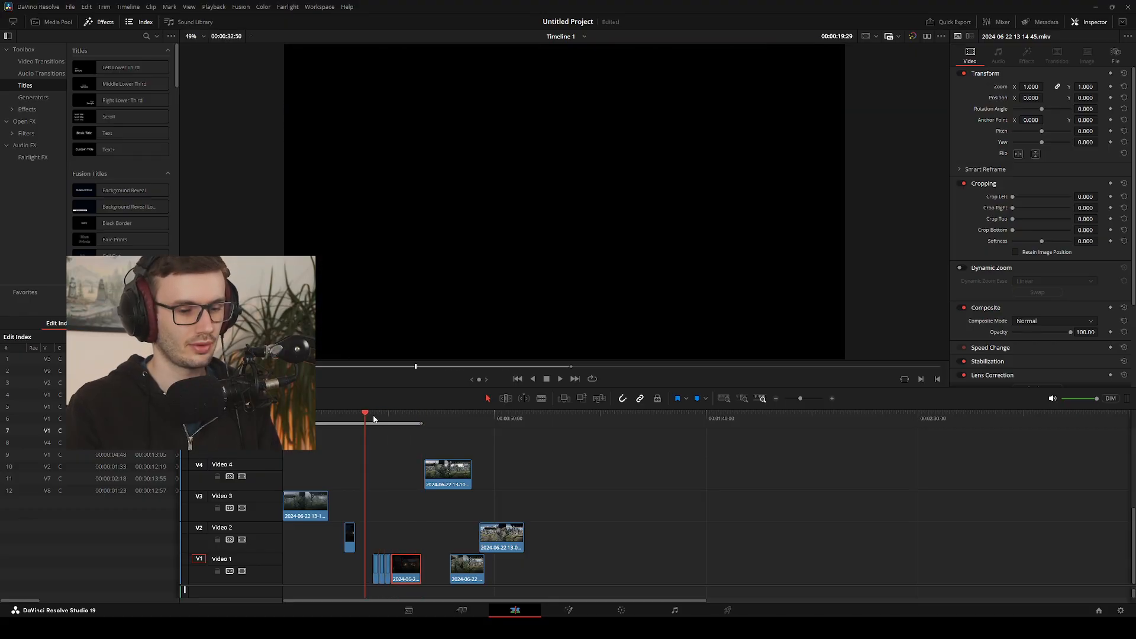
pyautogui.press('space')
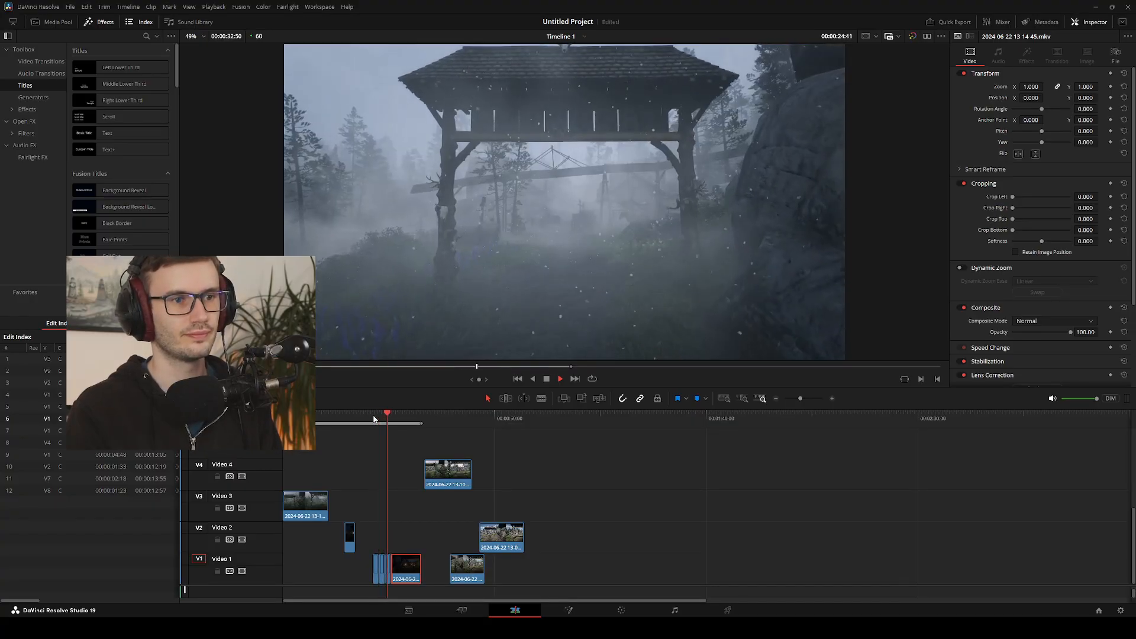
pyautogui.press('space')
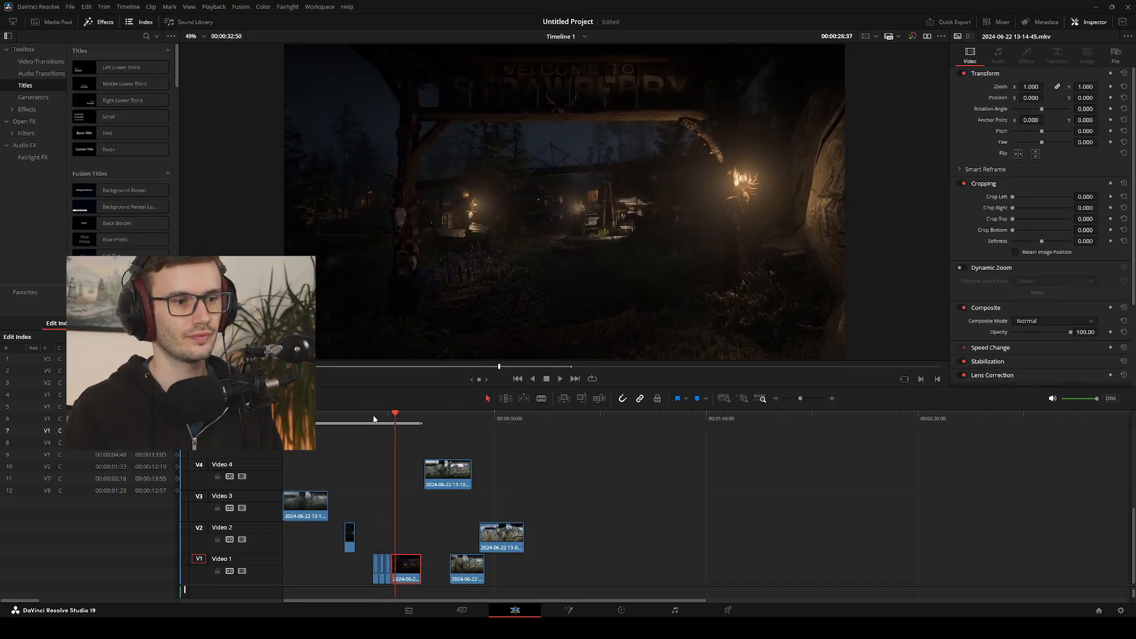
pyautogui.press('Left')
pyautogui.press('Left')
pyautogui.press('Left')
pyautogui.press('Left')
pyautogui.press('Left')
pyautogui.press('Left')
pyautogui.press('Left')
pyautogui.press('Left')
pyautogui.press('Left')
pyautogui.press('Left')
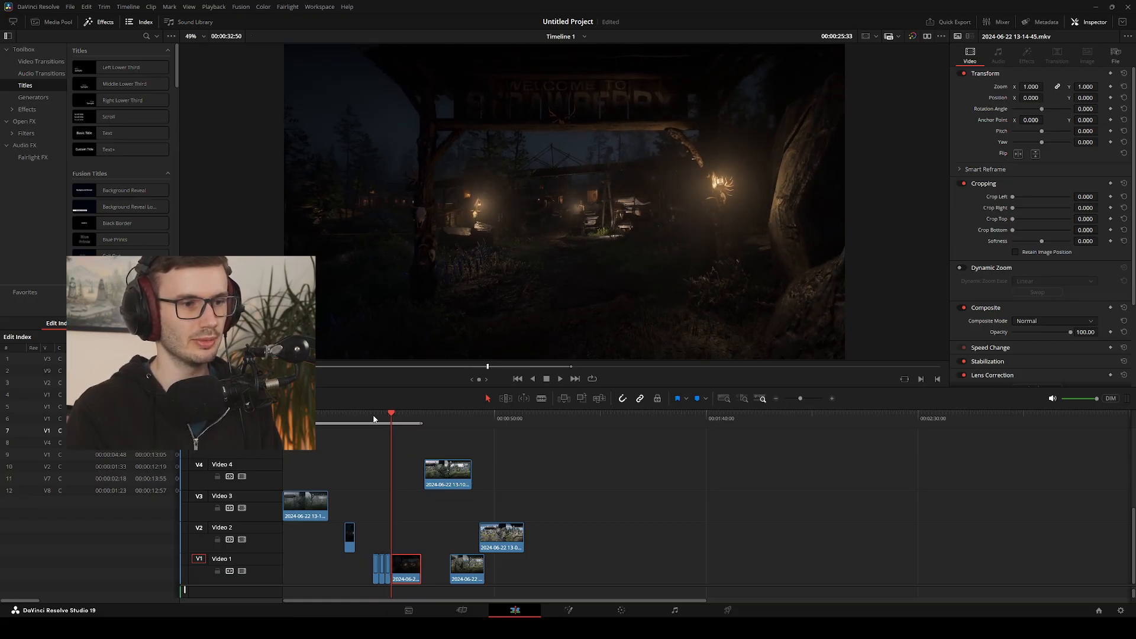
# Select the Video 1 gate clips, replay the foggy-to-night cut from 00:00:24:14, clear the selection and go to the night clip's start
pyautogui.moveTo(379, 421); pyautogui.dragTo(371, 581)
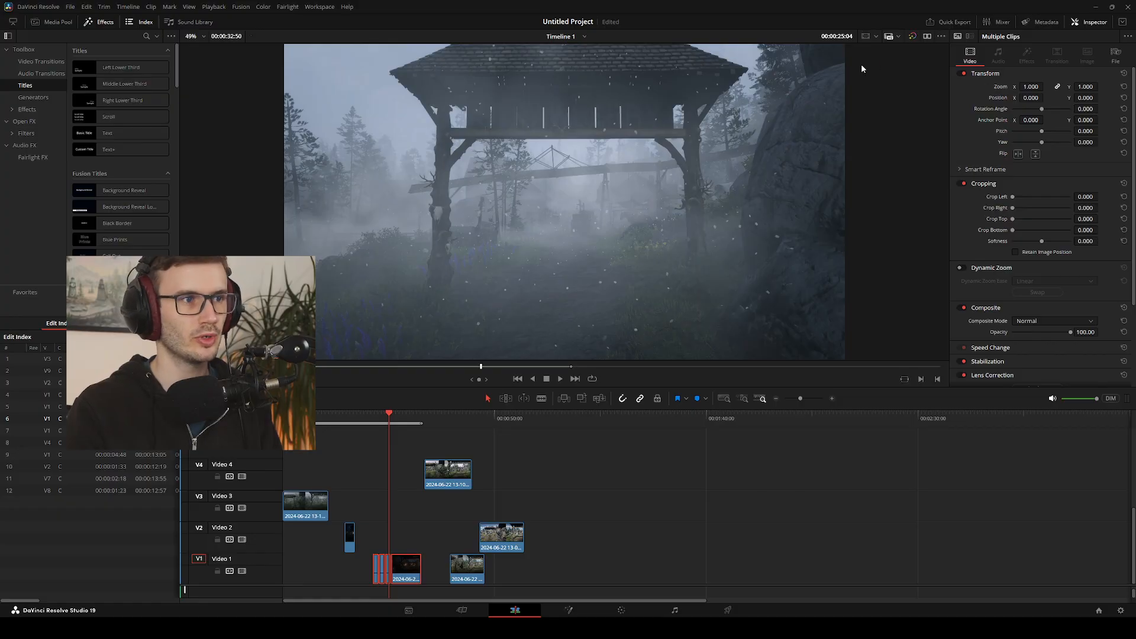
pyautogui.moveTo(390, 416); pyautogui.dragTo(388, 417)
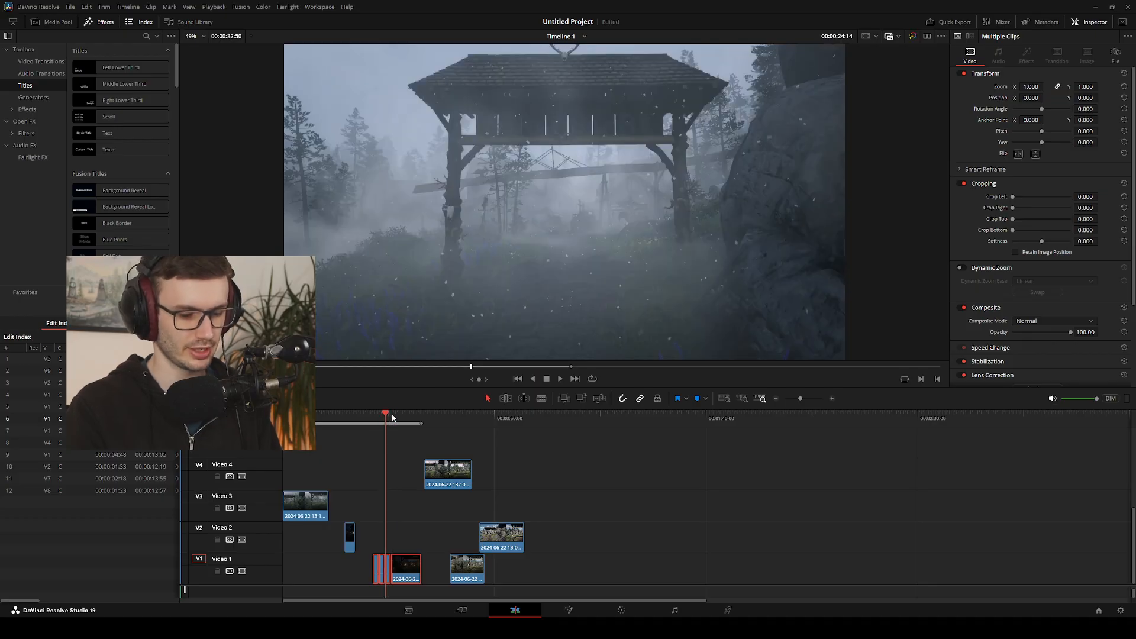
pyautogui.press('space')
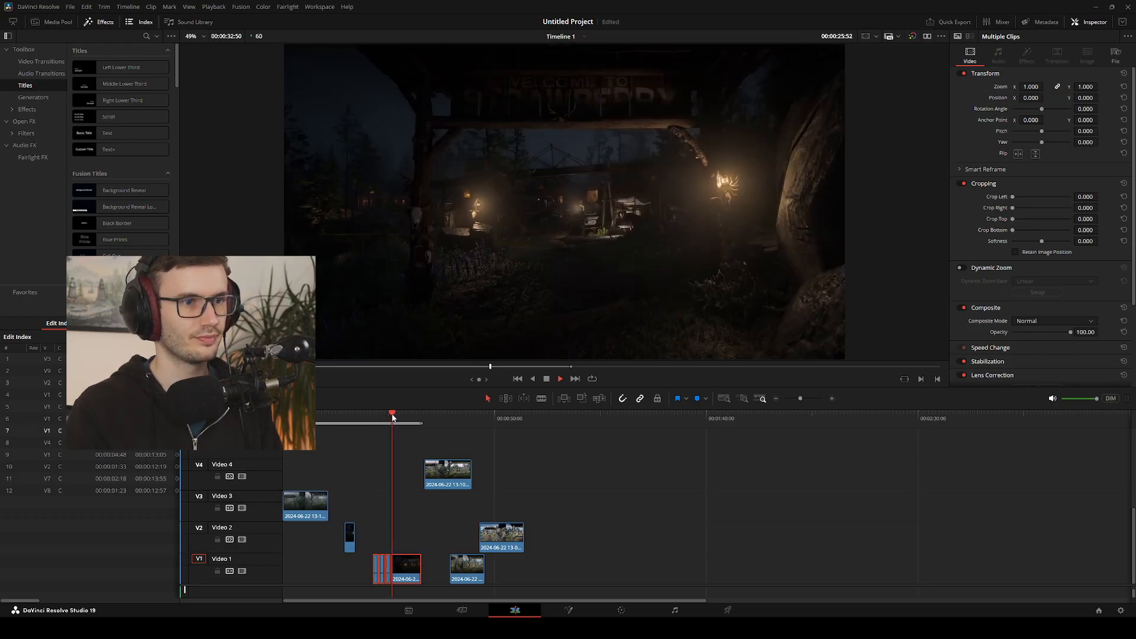
pyautogui.press('space')
pyautogui.moveTo(392, 417); pyautogui.dragTo(388, 417)
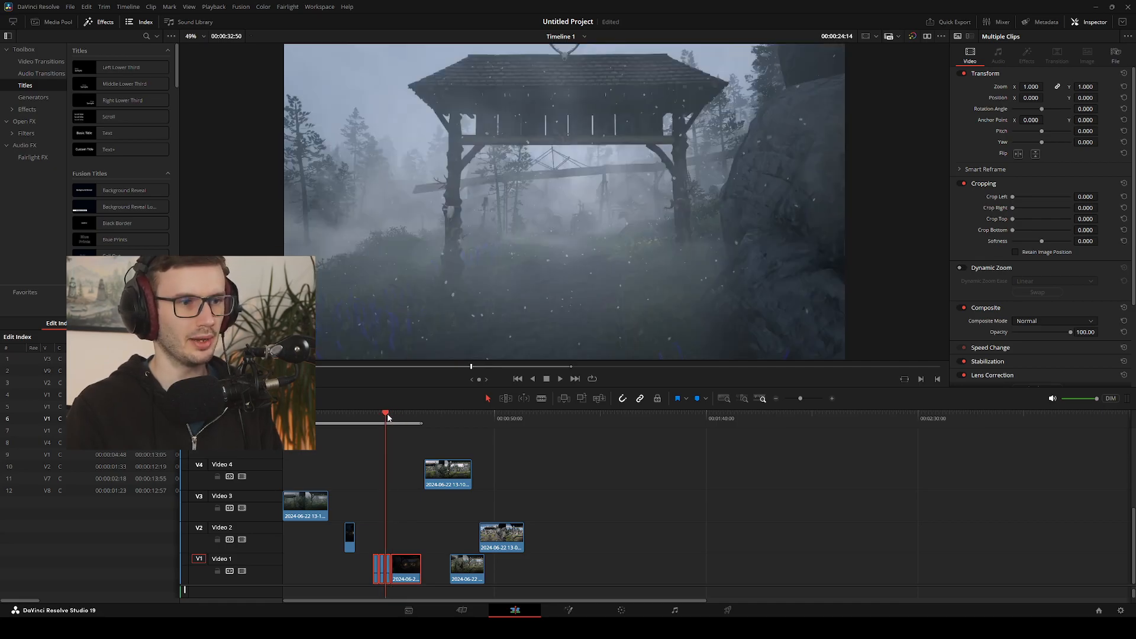
pyautogui.click(402, 514)
pyautogui.press('Down')
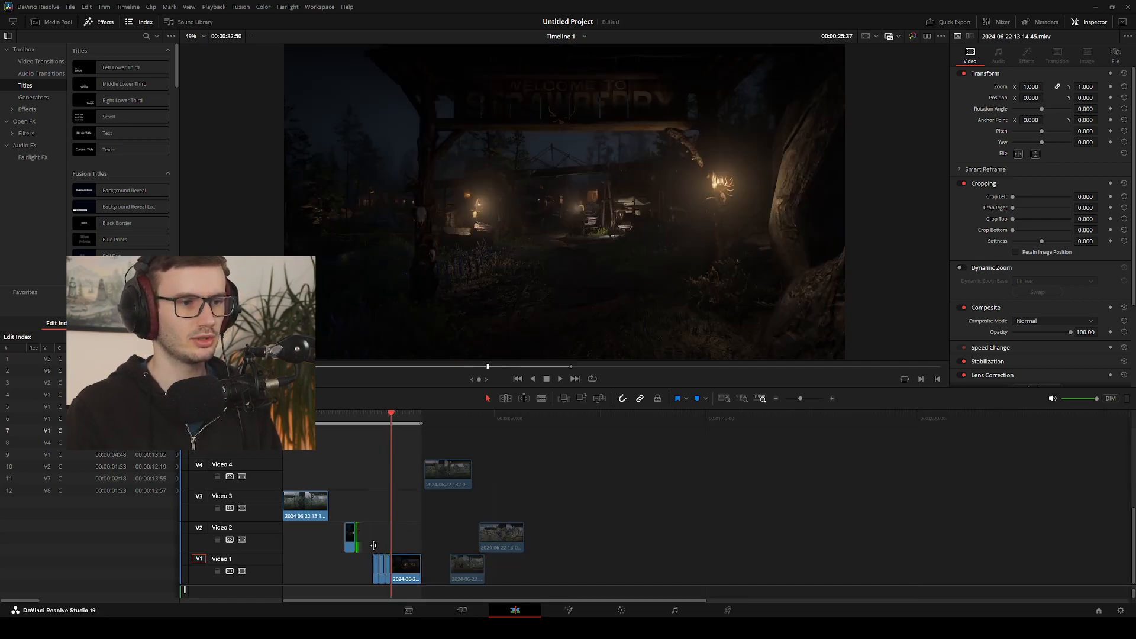
pyautogui.click(374, 526)
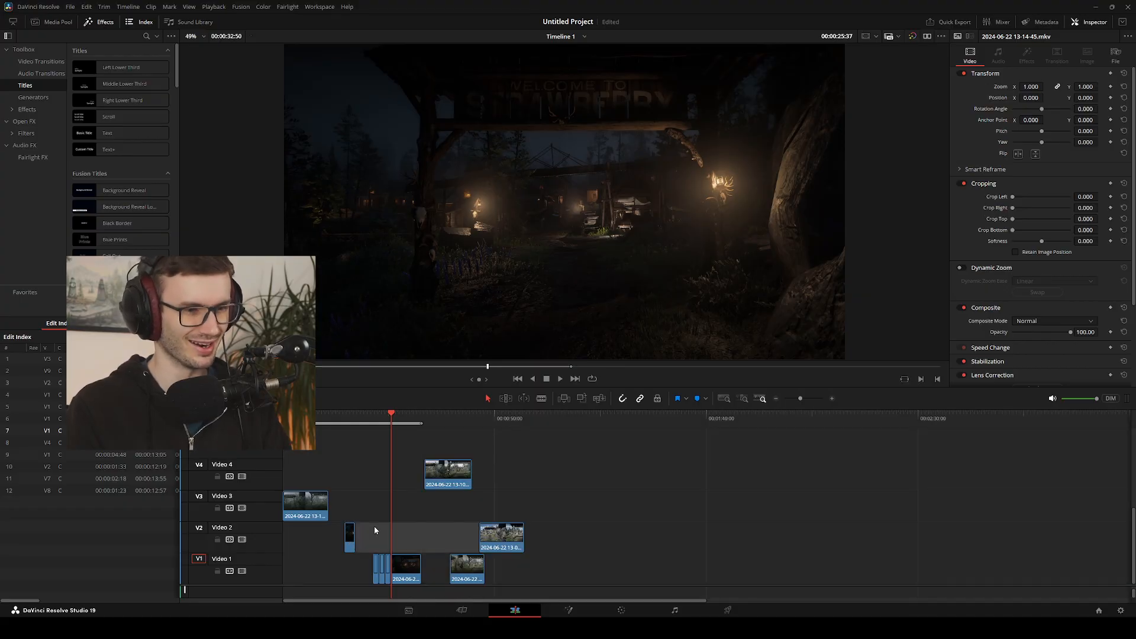
pyautogui.click(568, 610)
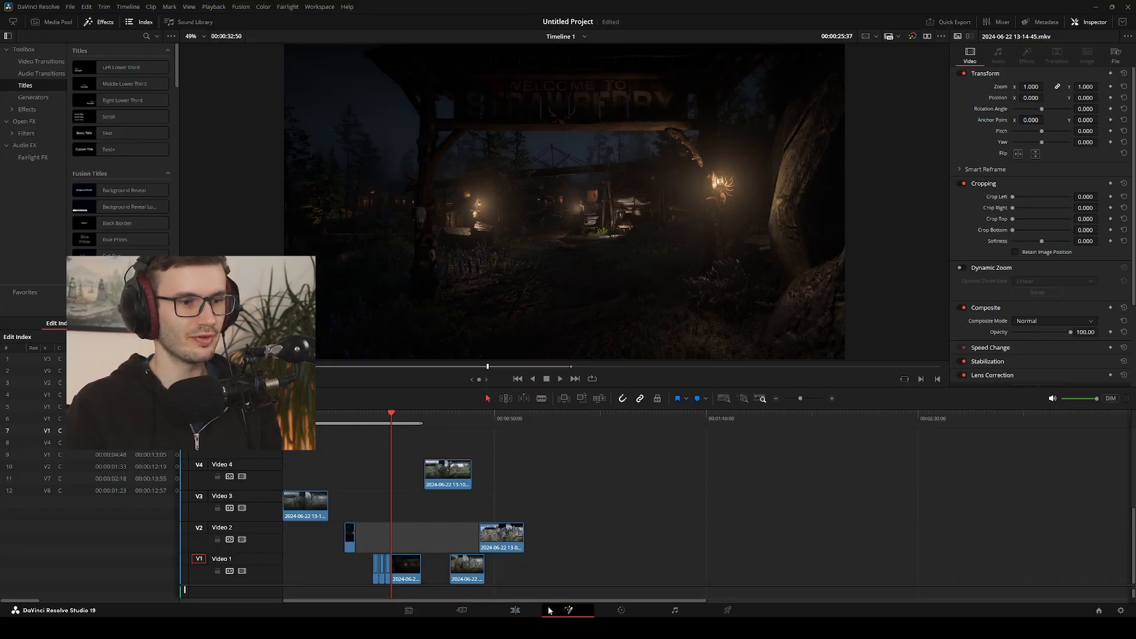
pyautogui.click(515, 610)
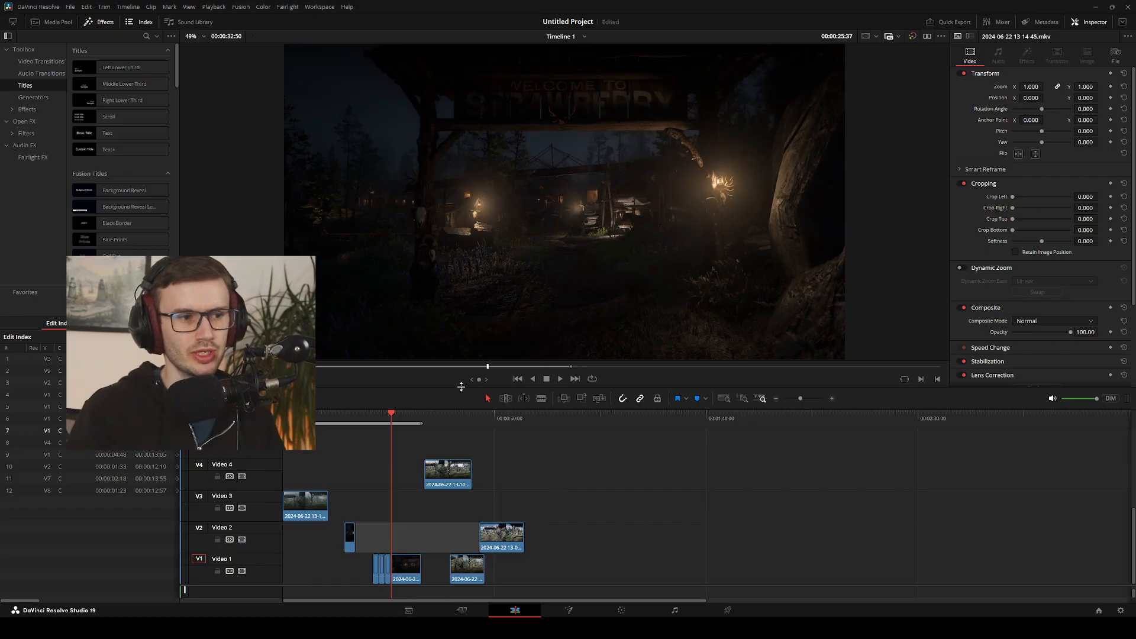
pyautogui.click(568, 610)
pyautogui.click(515, 610)
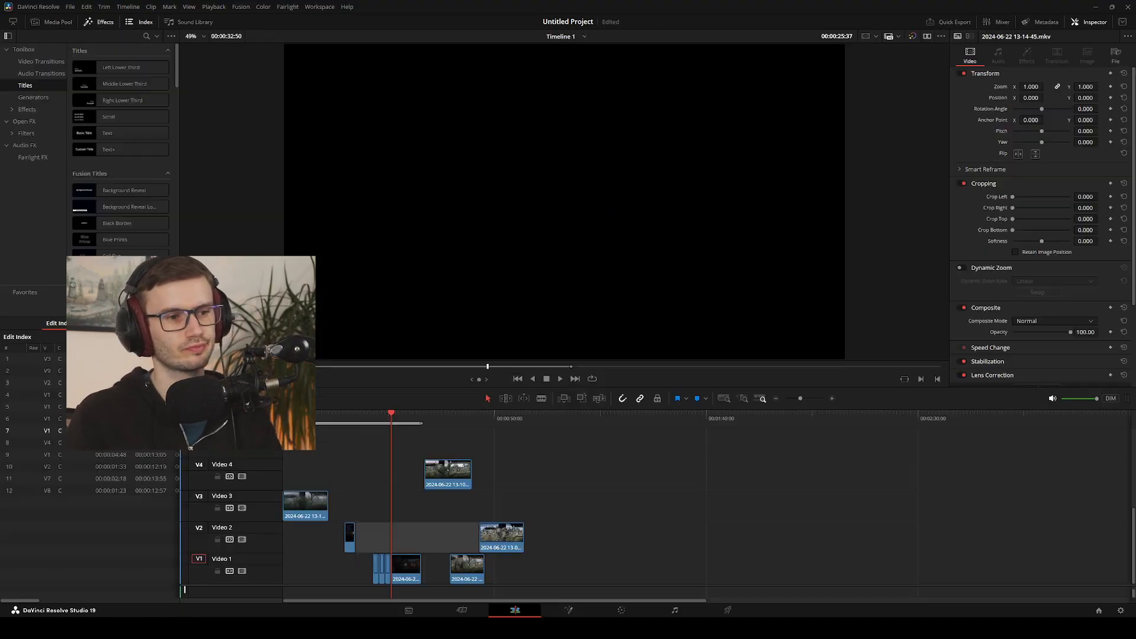
# Move the rainy clip on Video 3 later so it starts above the first Video 1 clip, and scrub through the remaining clips
pyautogui.moveTo(303, 503); pyautogui.dragTo(383, 501)
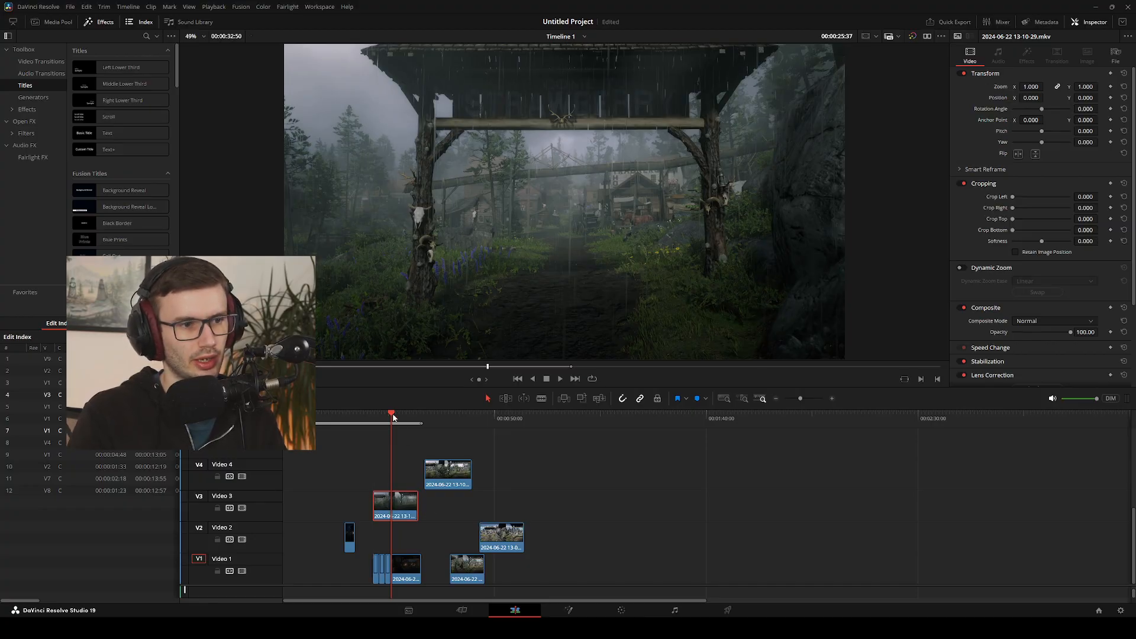
pyautogui.moveTo(393, 417); pyautogui.dragTo(440, 429)
pyautogui.moveTo(440, 434); pyautogui.dragTo(504, 445)
# Slide the foggy clip on Video 7 about six seconds earlier and scrub through it to the snowy clip on Video 8
pyautogui.scroll(3, 506, 464)
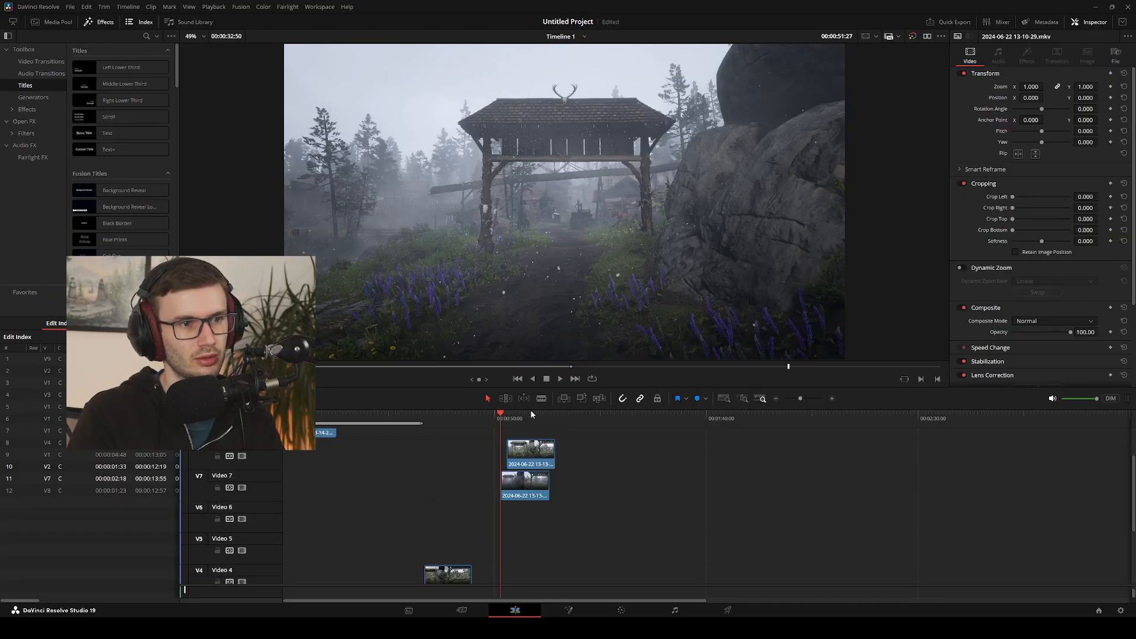
pyautogui.moveTo(503, 414)
pyautogui.mouseDown()
pyautogui.moveTo(541, 419)
pyautogui.moveTo(505, 421)
pyautogui.moveTo(515, 421)
pyautogui.mouseUp()
pyautogui.moveTo(528, 496); pyautogui.dragTo(502, 494)
pyautogui.moveTo(487, 418); pyautogui.dragTo(523, 422)
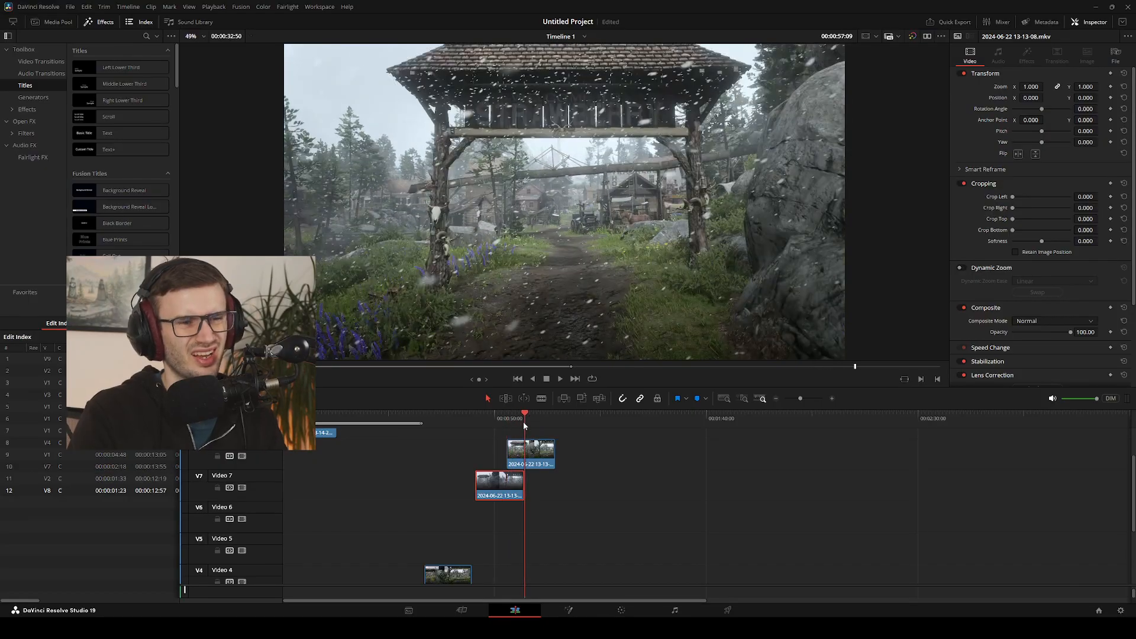
# Move the sunny clip from Video 2 to Video 3 so it starts at about 00:01:09:13, and enlarge the viewer
pyautogui.scroll(-3, 542, 491)
pyautogui.scroll(1, 525, 484)
pyautogui.scroll(-1, 525, 484)
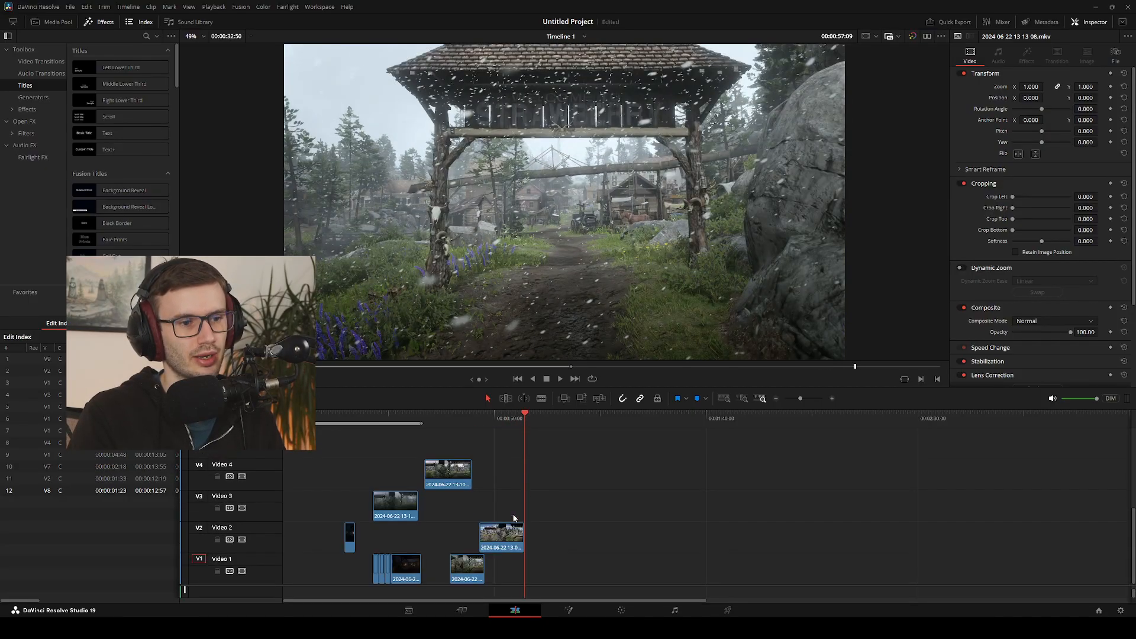
pyautogui.moveTo(504, 540); pyautogui.dragTo(590, 520)
pyautogui.scroll(3, 550, 473)
pyautogui.moveTo(570, 410); pyautogui.dragTo(622, 483)
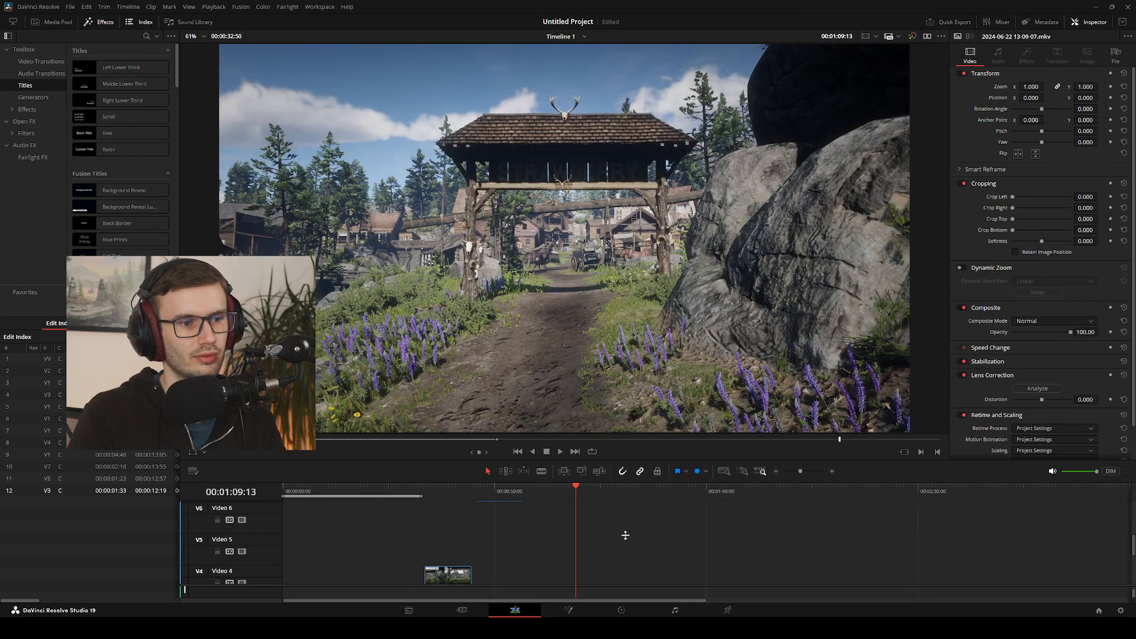
# Move the rainy clip on Video 3 back to the start of the timeline and place the playhead at 00:00:21:14
pyautogui.moveTo(549, 491); pyautogui.dragTo(291, 514)
pyautogui.scroll(-4, 321, 520)
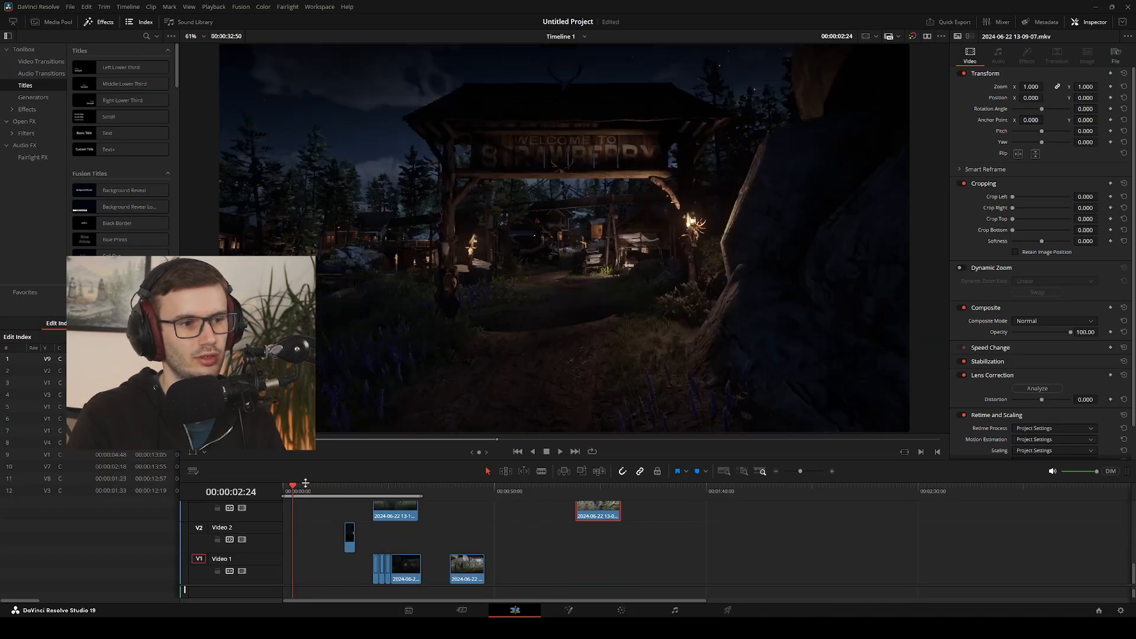
pyautogui.moveTo(410, 518); pyautogui.dragTo(372, 489)
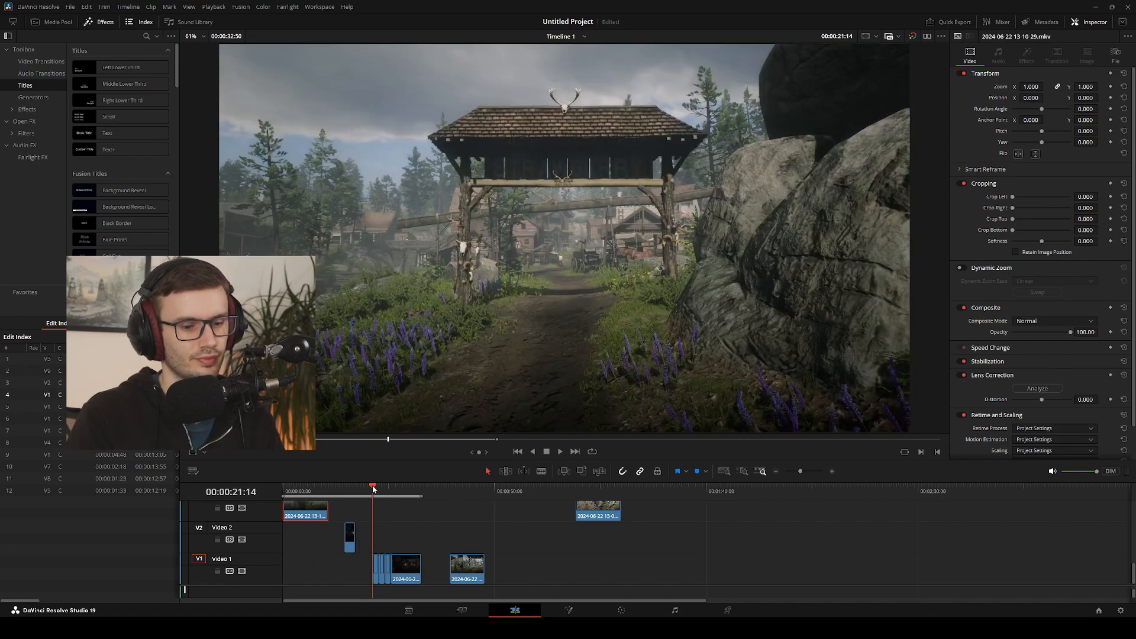
# Replay the Video 1 gate cuts from 00:00:21:14 in the enlarged viewer and return to the night clip's start at 00:00:25:37
pyautogui.press('space')
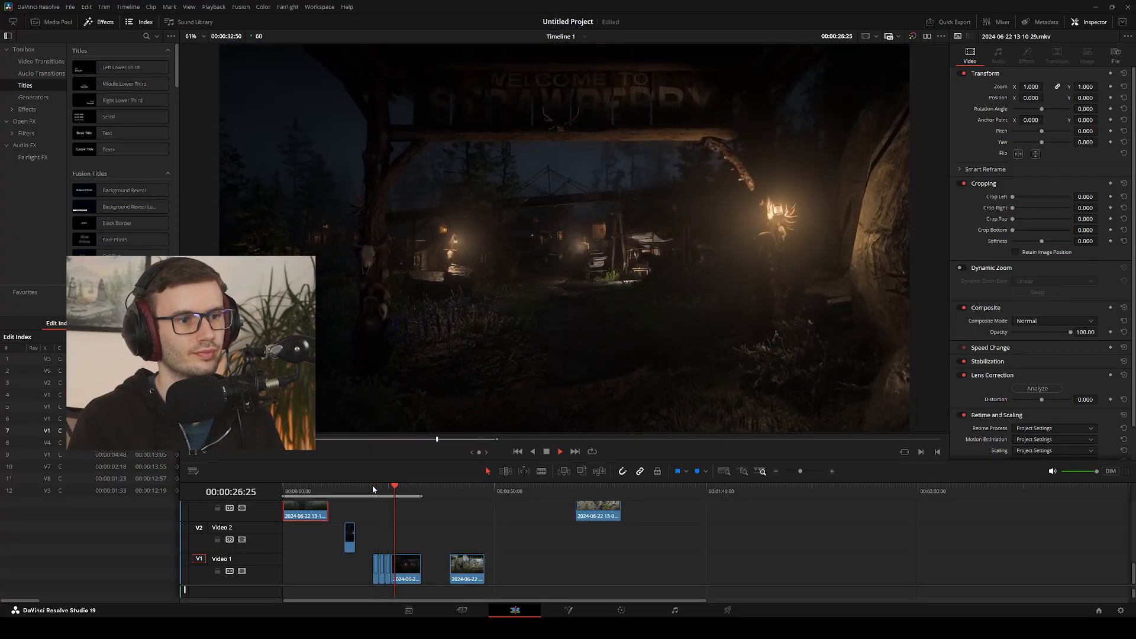
pyautogui.press('space')
pyautogui.moveTo(402, 491); pyautogui.dragTo(391, 487)
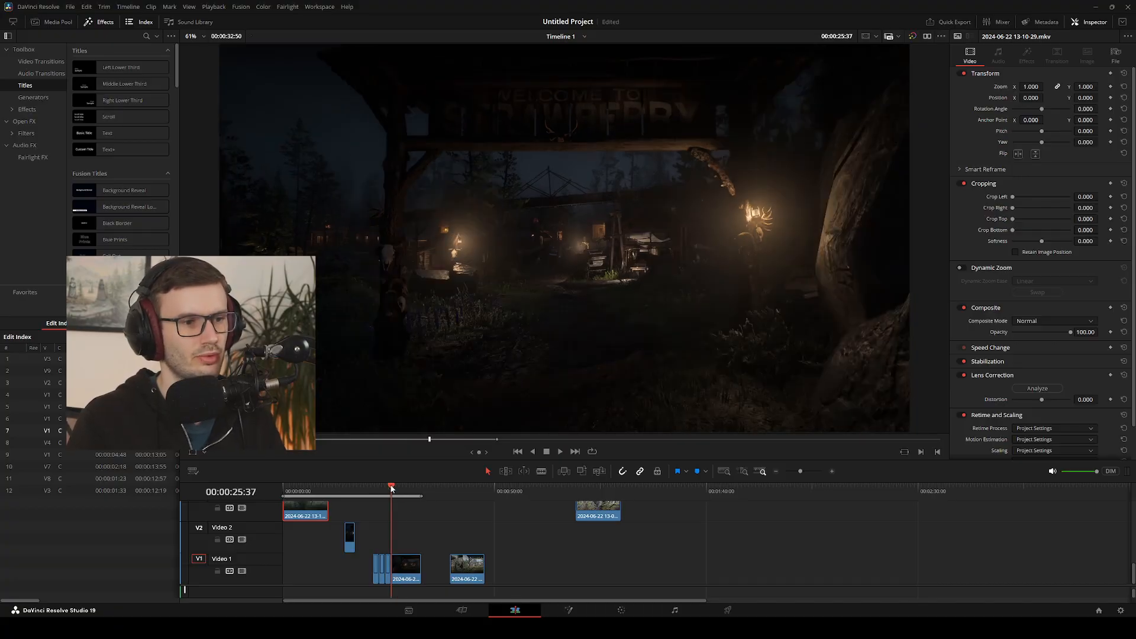
# Step back and forth across the foggy-to-night cut around 00:00:25:37 to examine the gate's alignment and motion between both clips
pyautogui.press('Left')
pyautogui.press('Left')
pyautogui.press('Left')
pyautogui.press('Left')
pyautogui.press('Left')
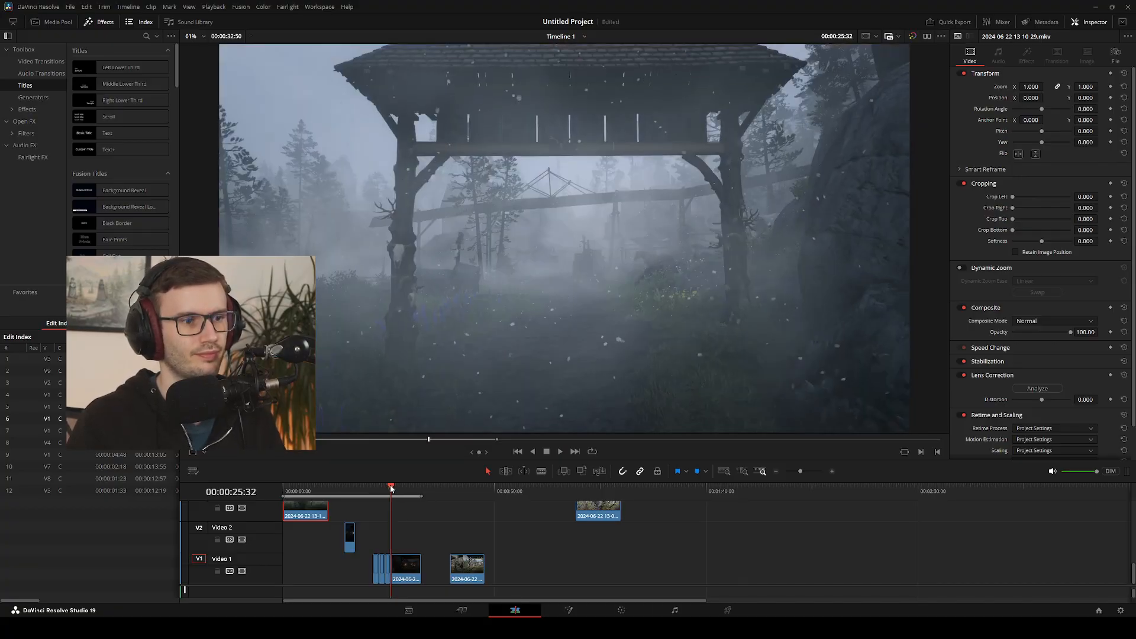
pyautogui.press('Right')
pyautogui.press('Right')
pyautogui.press('Right')
pyautogui.press('Right')
pyautogui.press('Right')
pyautogui.press('Left')
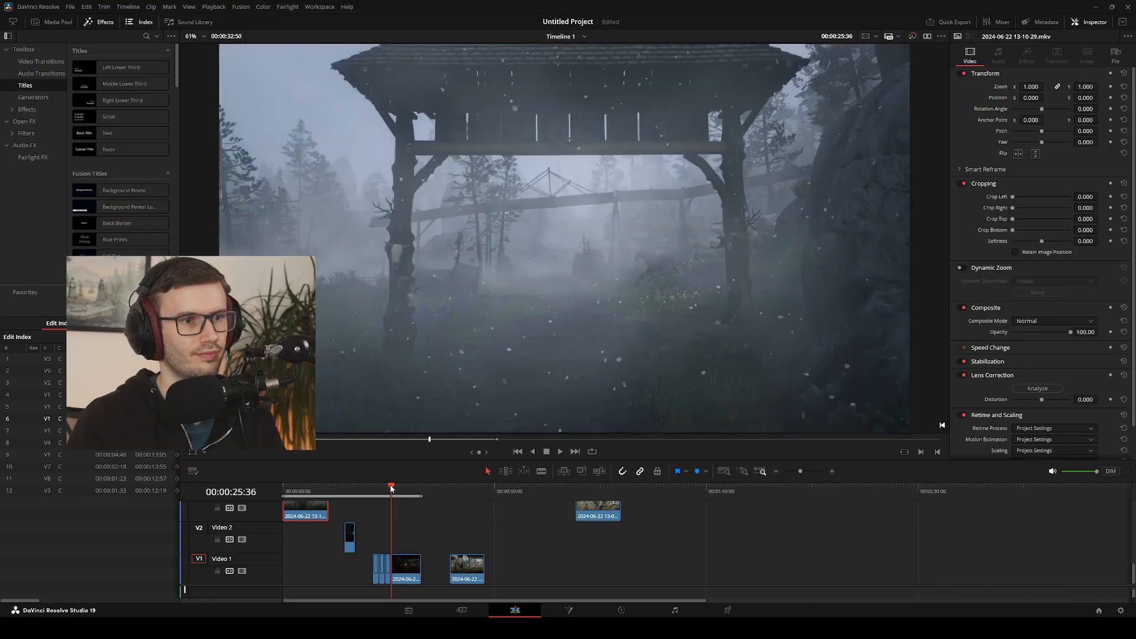
pyautogui.press('Right')
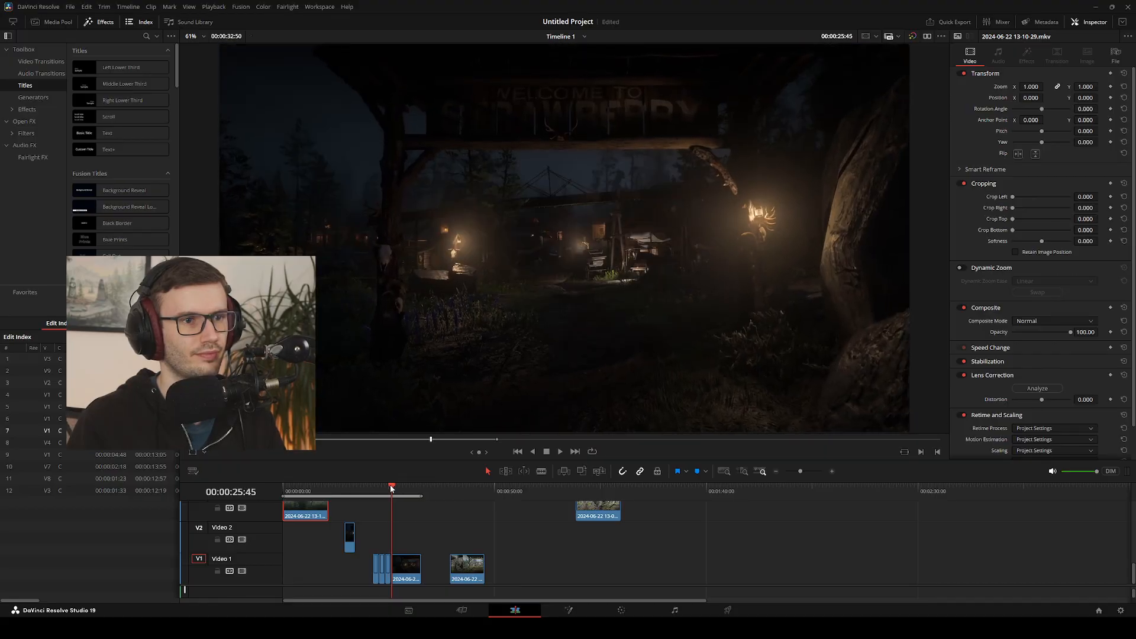
pyautogui.press('Left')
pyautogui.press('Left')
pyautogui.press('Right')
pyautogui.press('Right')
pyautogui.press('Right')
pyautogui.press('Right')
pyautogui.press('Right')
pyautogui.press('Right')
pyautogui.press('Right')
pyautogui.press('Right')
pyautogui.press('Right')
pyautogui.press('Right')
pyautogui.press('Right')
pyautogui.press('Right')
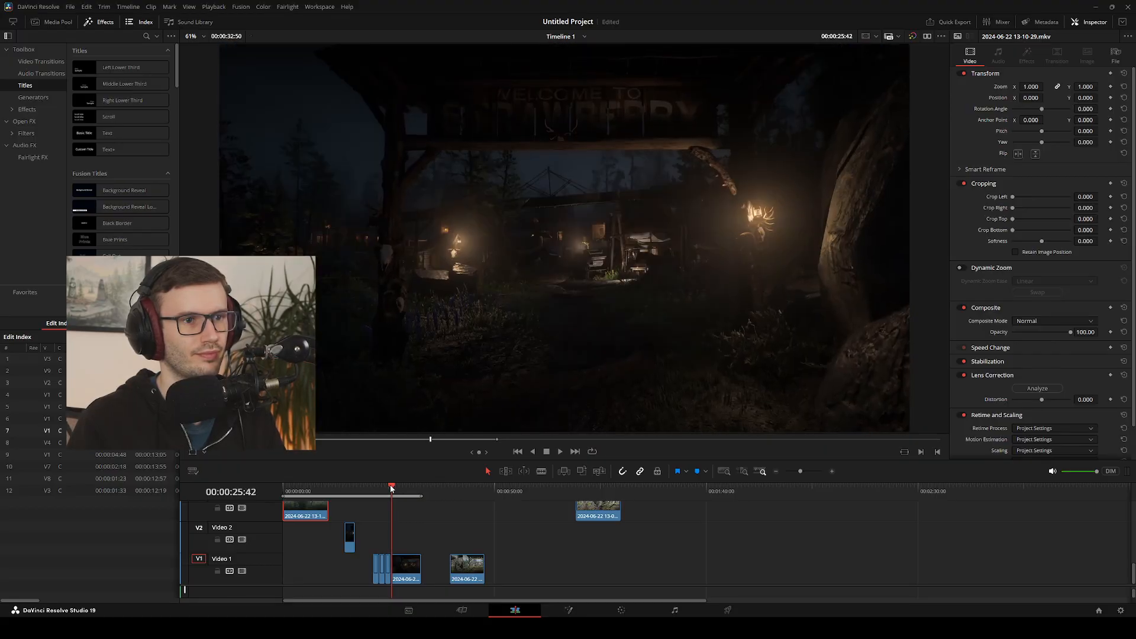
pyautogui.press('Left')
pyautogui.press('Left')
pyautogui.press('Left')
pyautogui.press('Left')
pyautogui.press('Left')
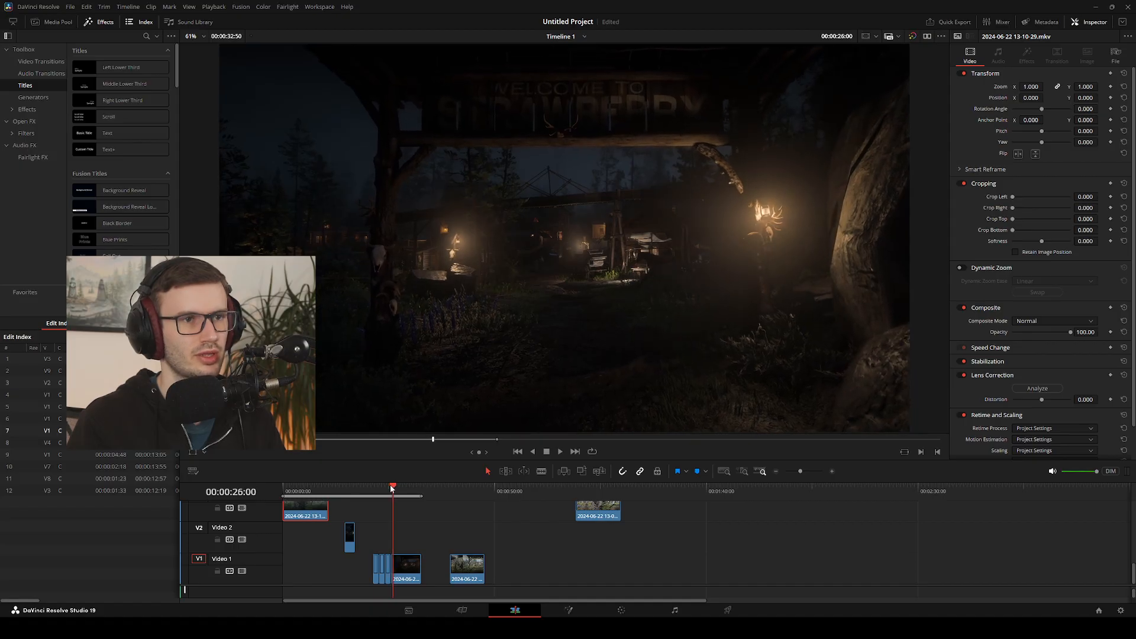
pyautogui.press('Left')
pyautogui.press('Left')
pyautogui.press('Left')
pyautogui.press('Left')
pyautogui.press('Left')
pyautogui.press('Left')
pyautogui.press('Left')
pyautogui.press('Left')
pyautogui.press('Left')
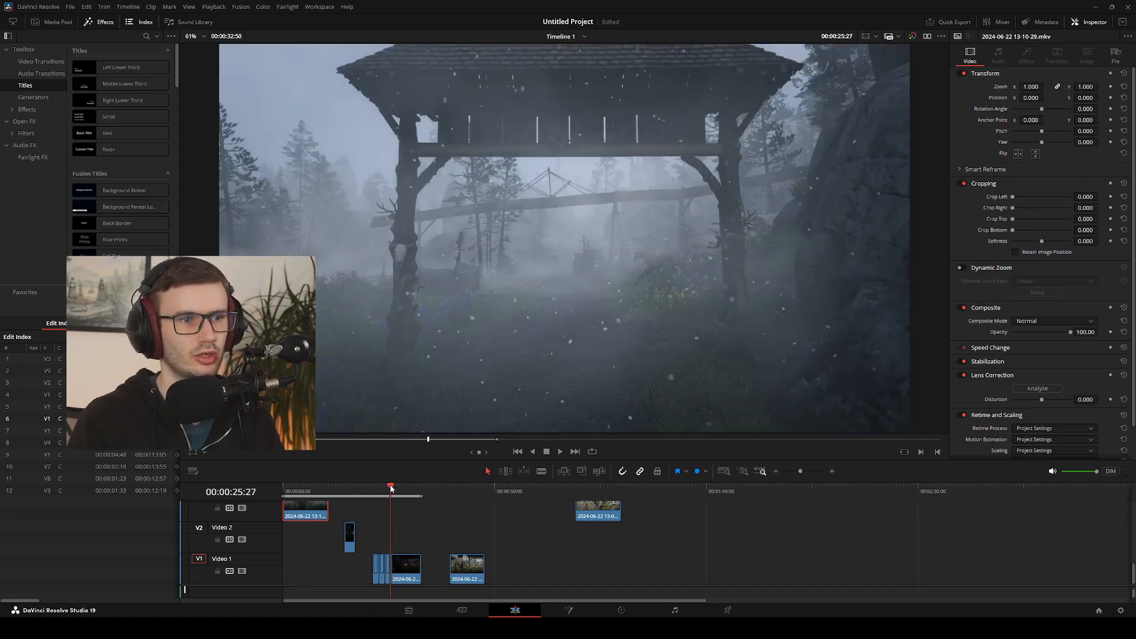
pyautogui.press('Right')
pyautogui.press('Right')
pyautogui.press('Right')
pyautogui.press('Right')
pyautogui.press('Right')
pyautogui.press('Right')
pyautogui.press('Right')
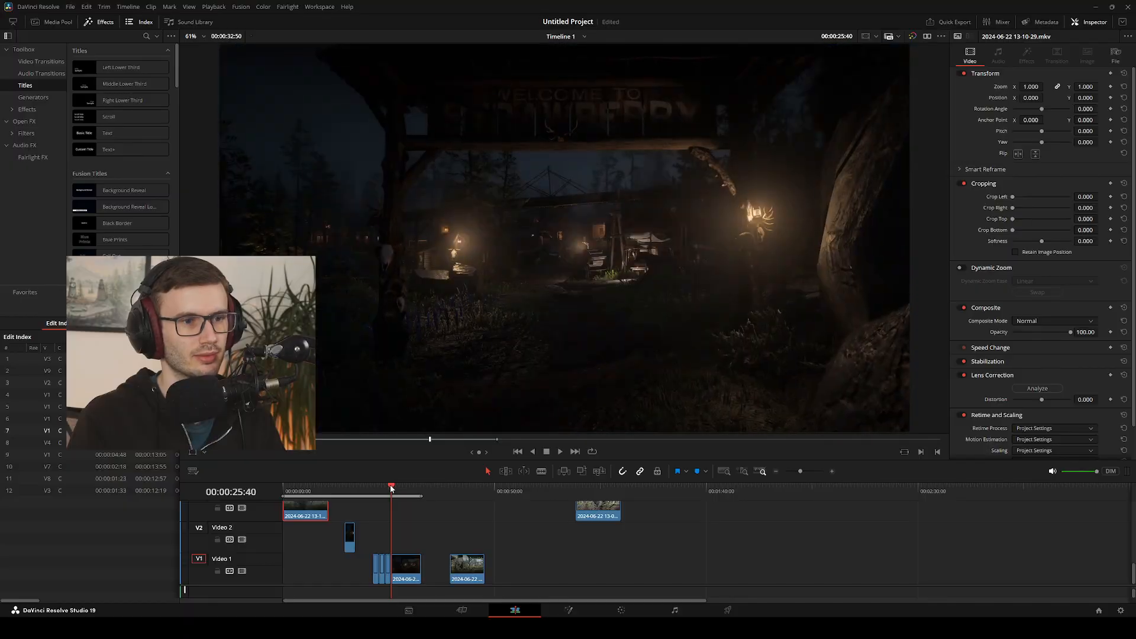
pyautogui.press('Left')
pyautogui.press('Left')
pyautogui.press('Left')
pyautogui.press('Left')
pyautogui.press('Right')
pyautogui.press('Right')
pyautogui.press('Left')
pyautogui.press('Left')
pyautogui.press('Left')
pyautogui.press('Right')
pyautogui.press('Right')
pyautogui.press('Right')
pyautogui.press('Right')
pyautogui.press('Right')
pyautogui.press('Right')
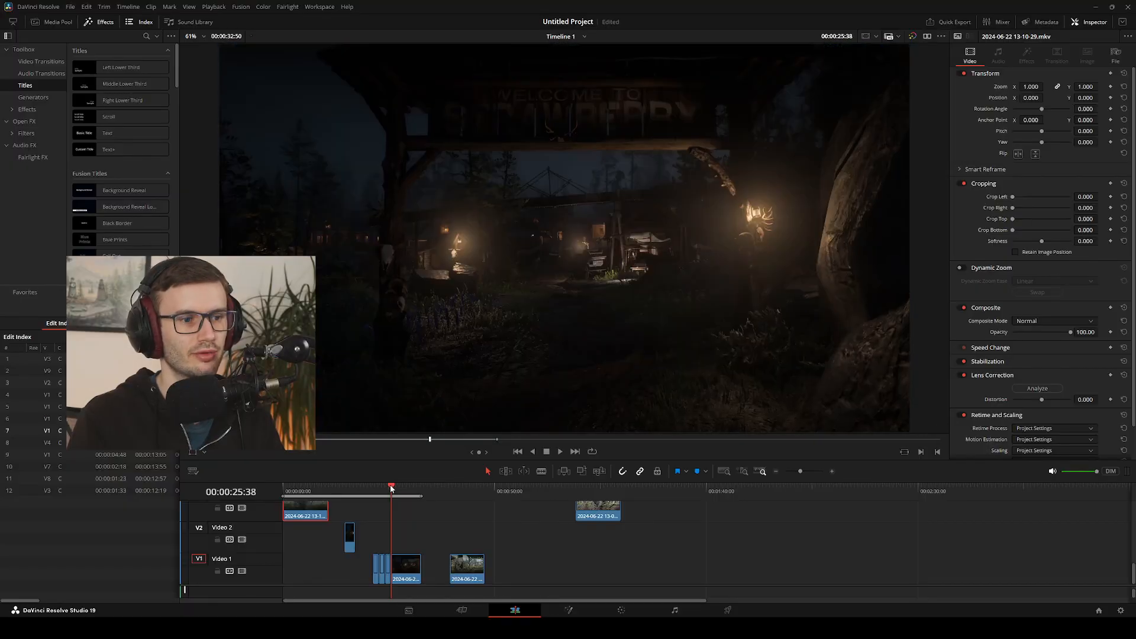
# Step frame by frame across the foggy-to-night cut and into the night clip's first frames to examine the gate's position
pyautogui.press('Left')
pyautogui.press('Left')
pyautogui.press('Left')
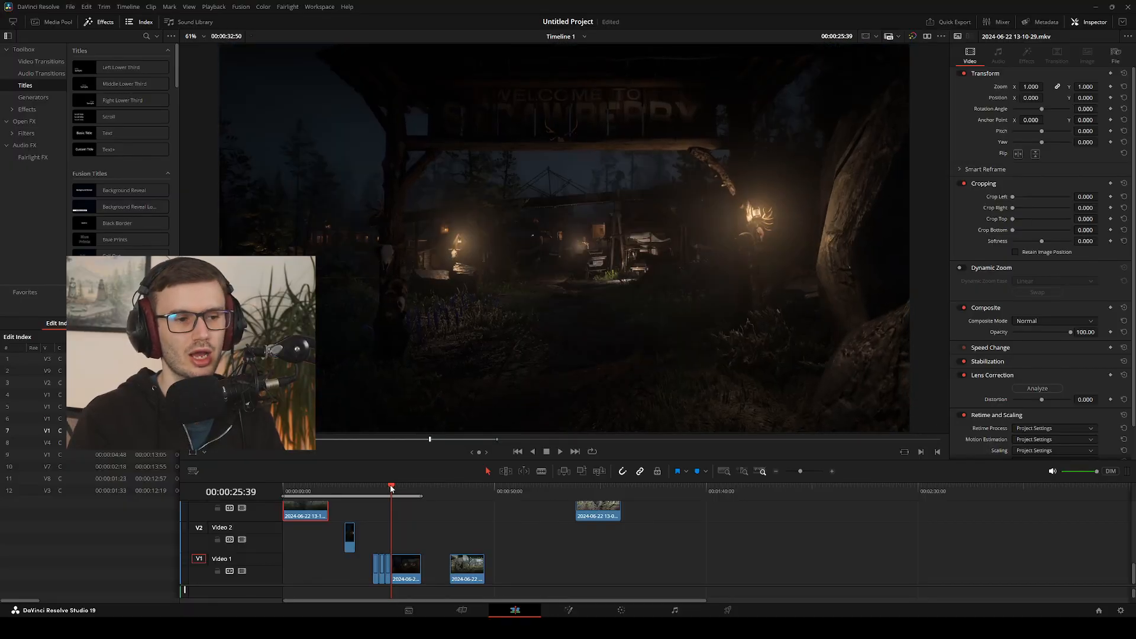
pyautogui.press('Right')
pyautogui.press('Right')
# Return the playhead to 00:00:25:37 and trim the end of the night clip on Video 1 so it lasts about 2 seconds
pyautogui.moveTo(419, 540); pyautogui.dragTo(370, 578)
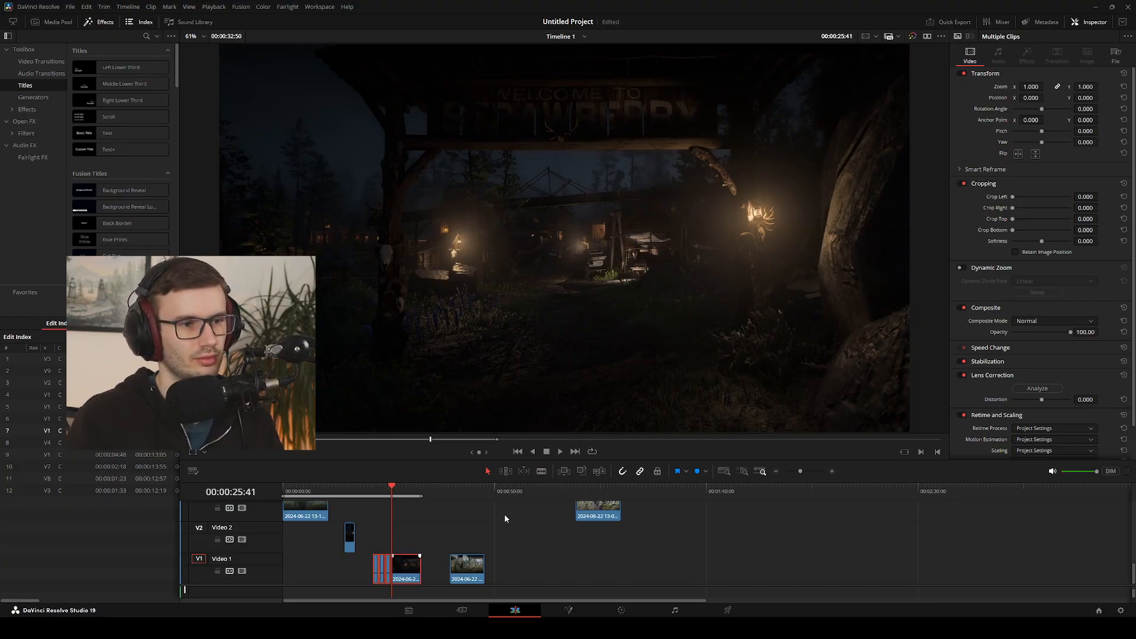
pyautogui.click(671, 545)
pyautogui.moveTo(394, 492)
pyautogui.mouseDown()
pyautogui.moveTo(406, 496)
pyautogui.moveTo(395, 499)
pyautogui.mouseUp()
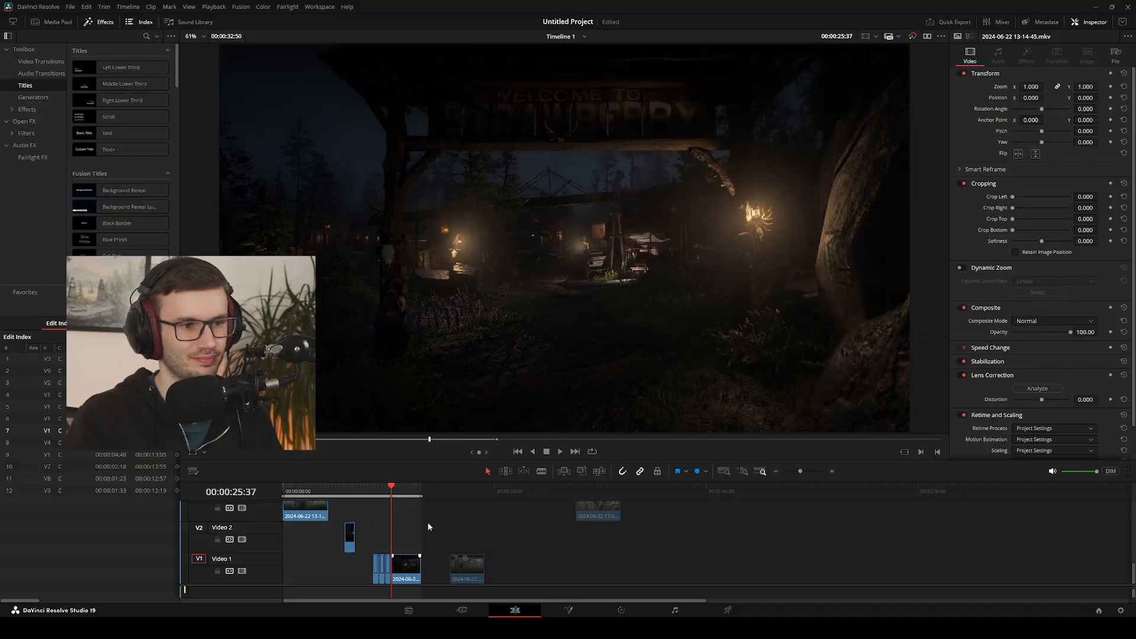
pyautogui.moveTo(419, 562); pyautogui.dragTo(403, 563)
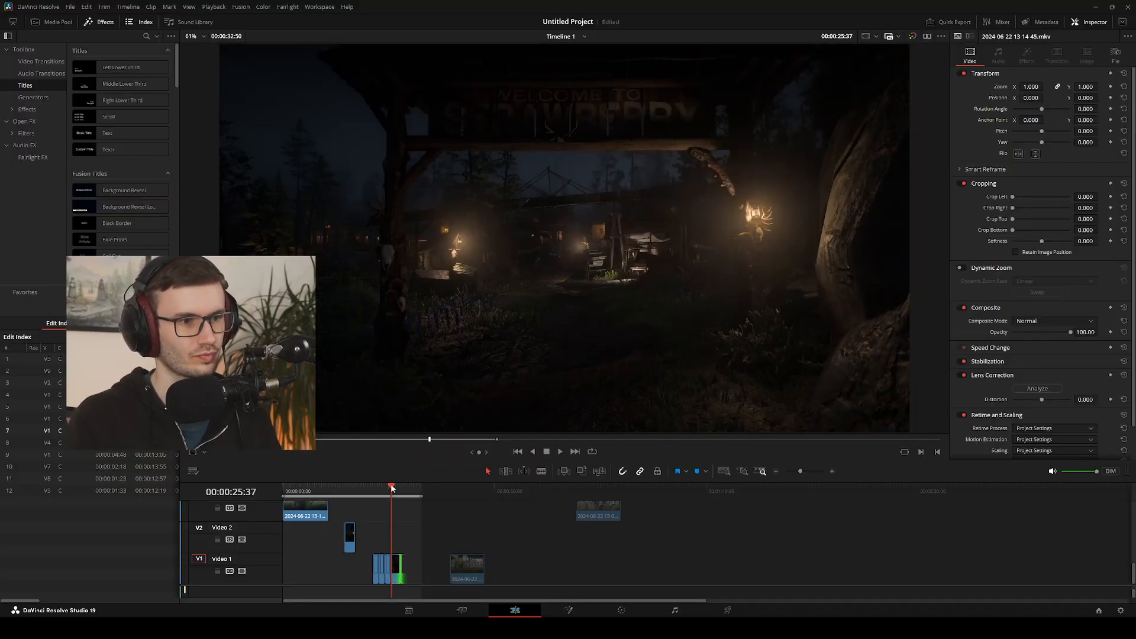
# Replay the foggy-to-night gate transition from shortly before the cut at 00:00:25:37
pyautogui.moveTo(391, 487); pyautogui.dragTo(387, 488)
pyautogui.press('space')
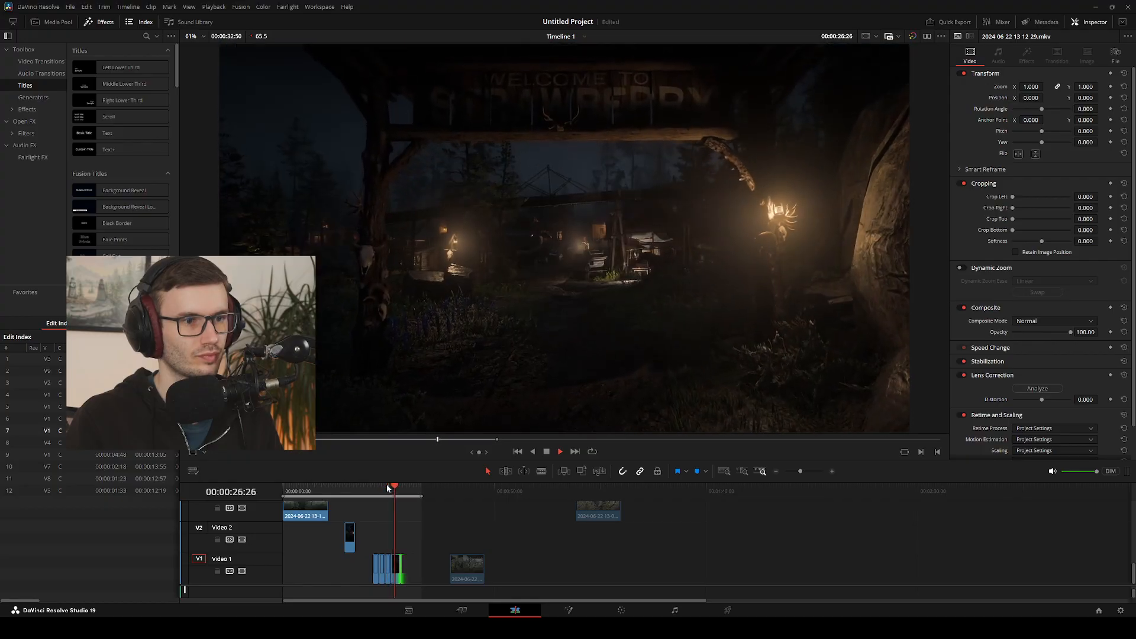
pyautogui.click(392, 489)
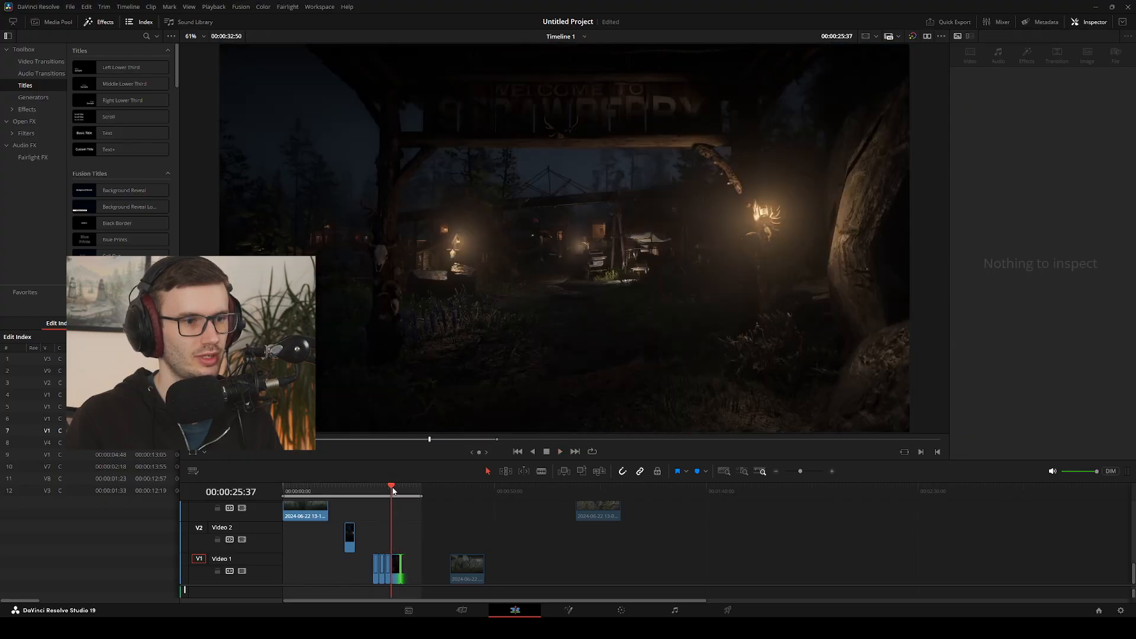
pyautogui.moveTo(390, 491); pyautogui.dragTo(386, 490)
pyautogui.press('space')
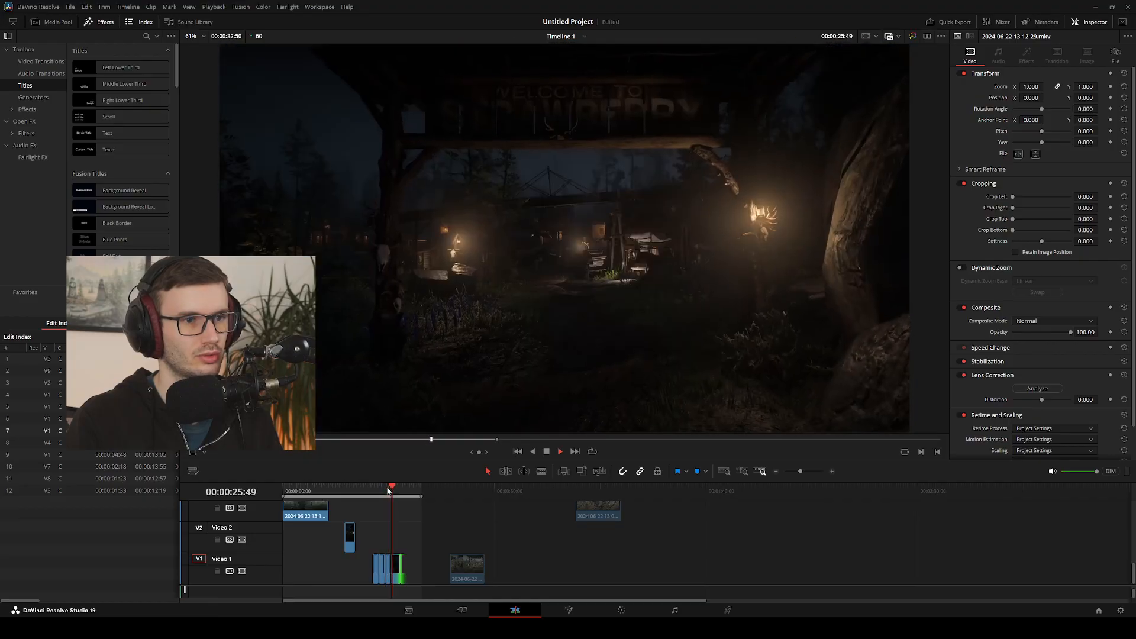
# Play the full sequence of gate cuts on Video 1 through to the night clip, and return the playhead to 00:00:22:44
pyautogui.moveTo(387, 490); pyautogui.dragTo(374, 493)
pyautogui.press('space')
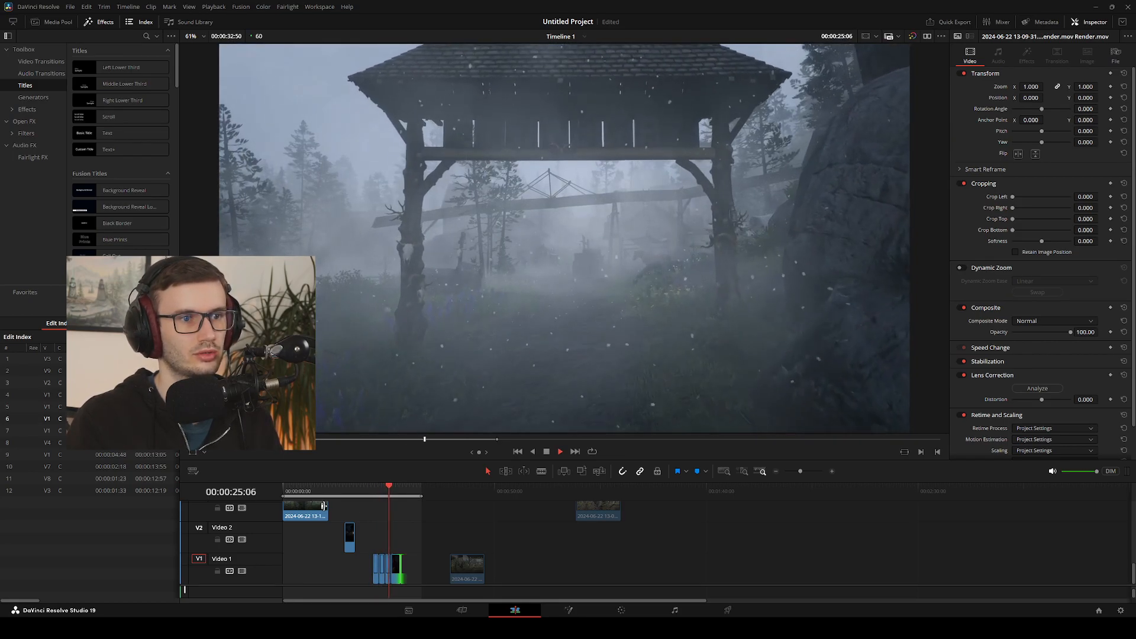
pyautogui.press('space')
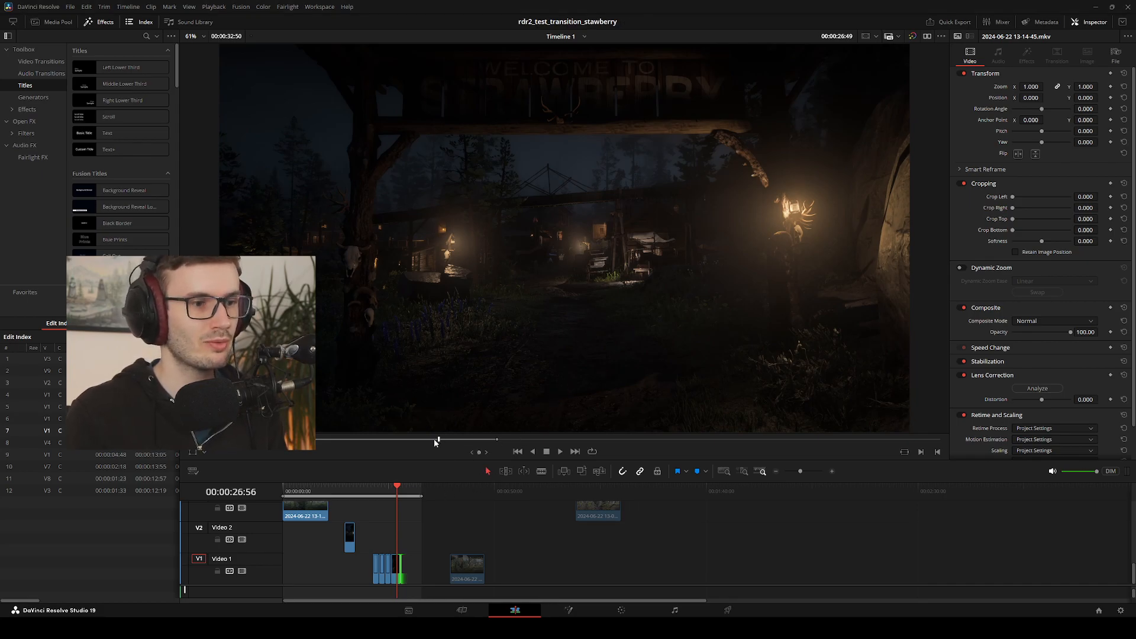
pyautogui.moveTo(397, 487); pyautogui.dragTo(377, 491)
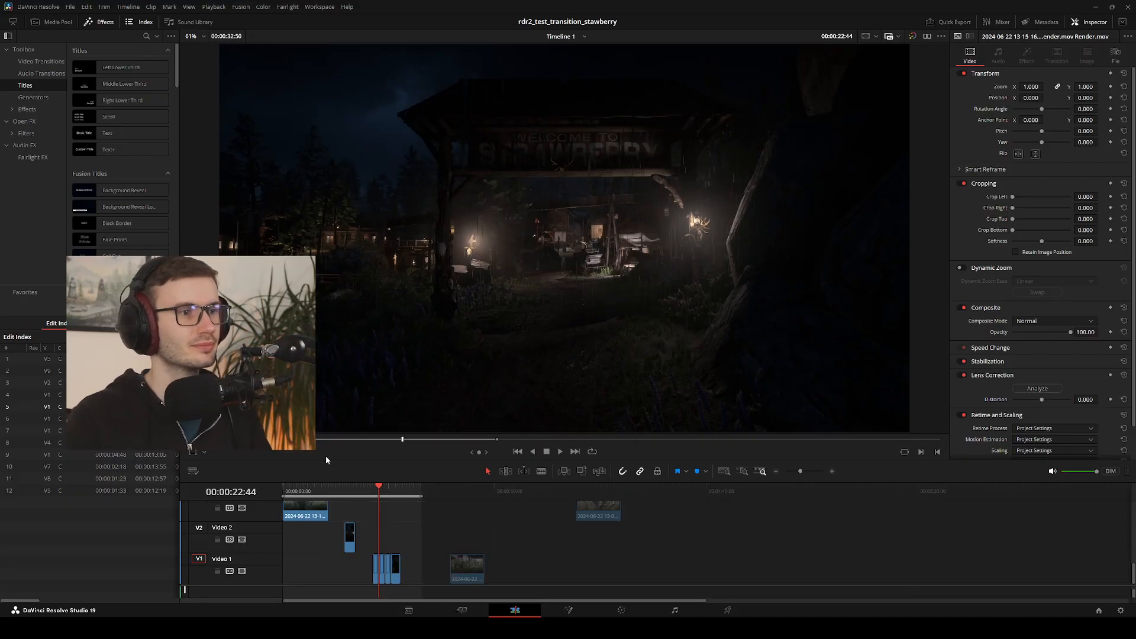
pyautogui.click(462, 610)
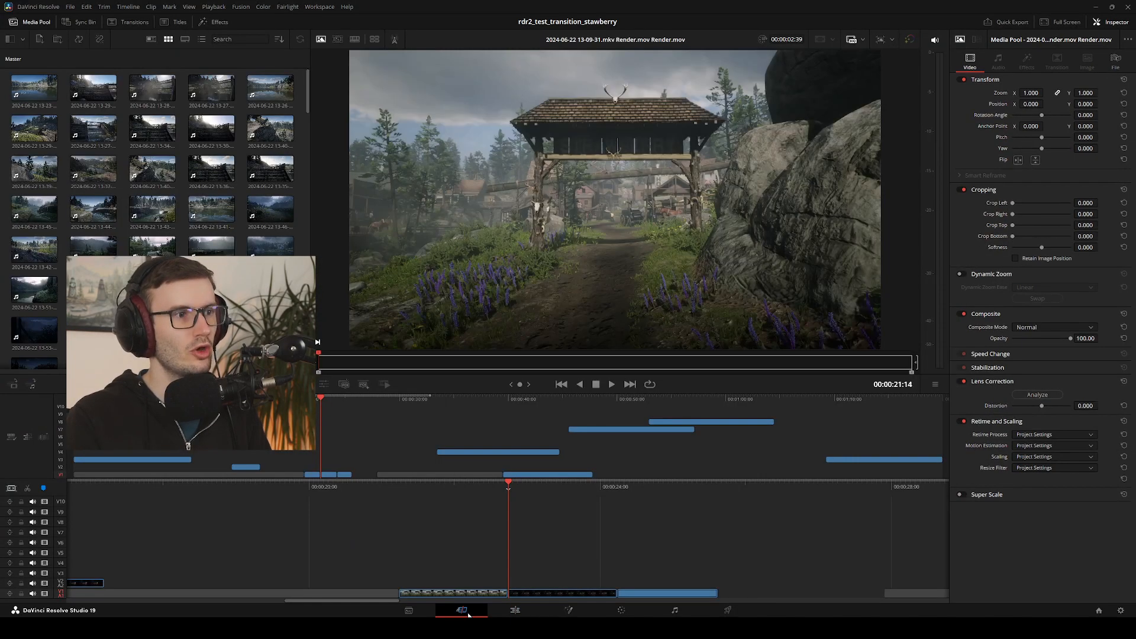
pyautogui.scroll(-20, 190, 296)
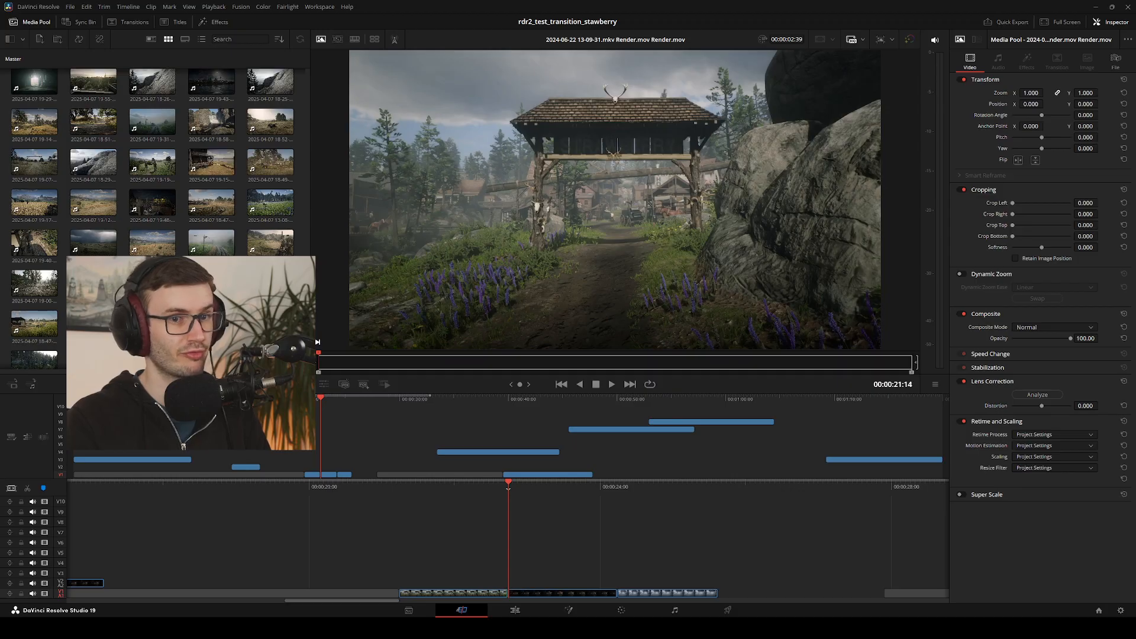
pyautogui.click(508, 593)
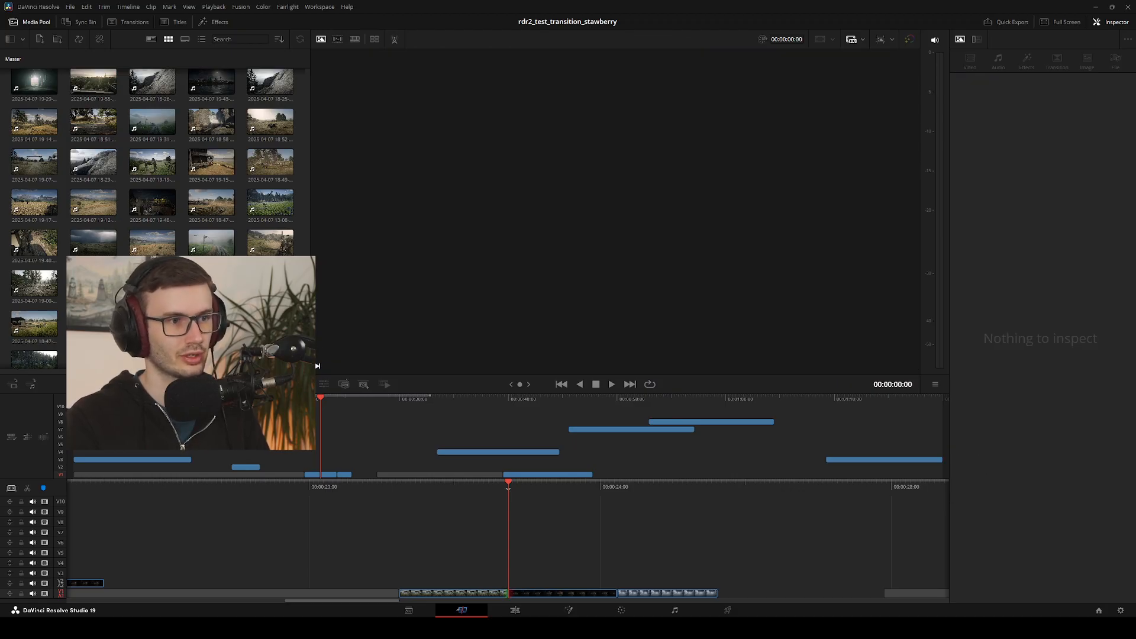
pyautogui.click(211, 243)
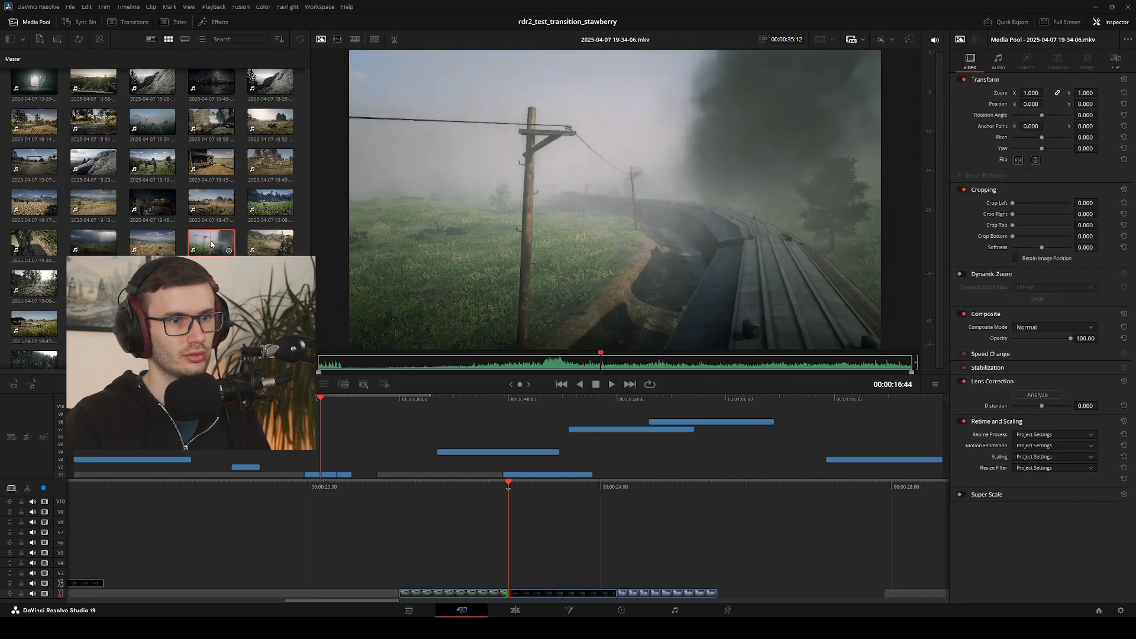
pyautogui.scroll(4, 212, 243)
pyautogui.click(152, 176)
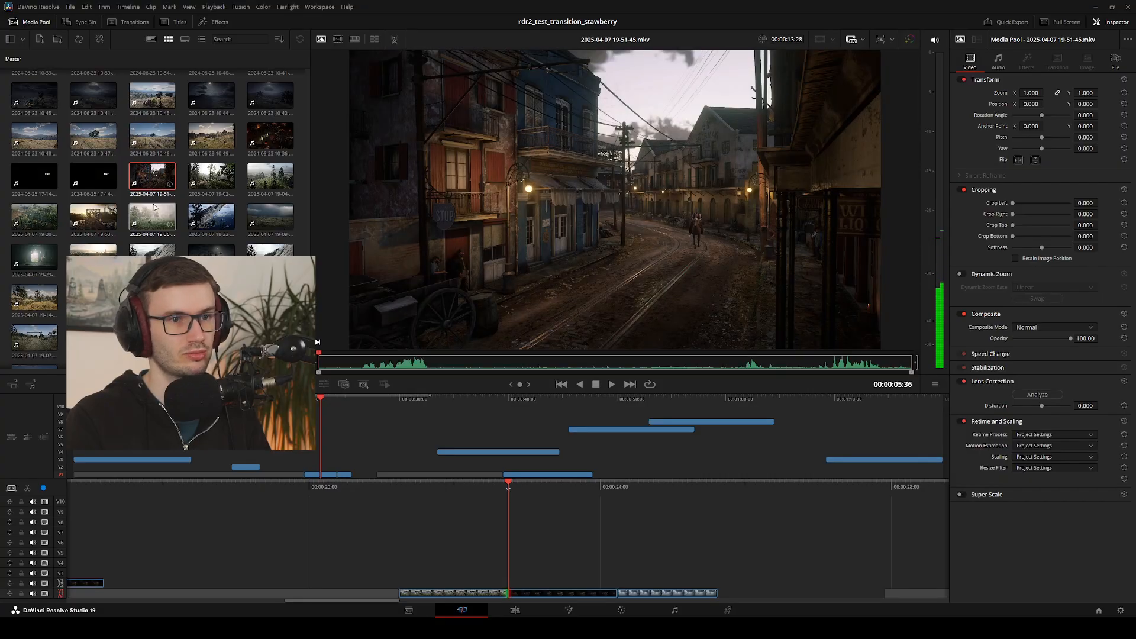
pyautogui.scroll(4, 153, 206)
pyautogui.click(159, 197)
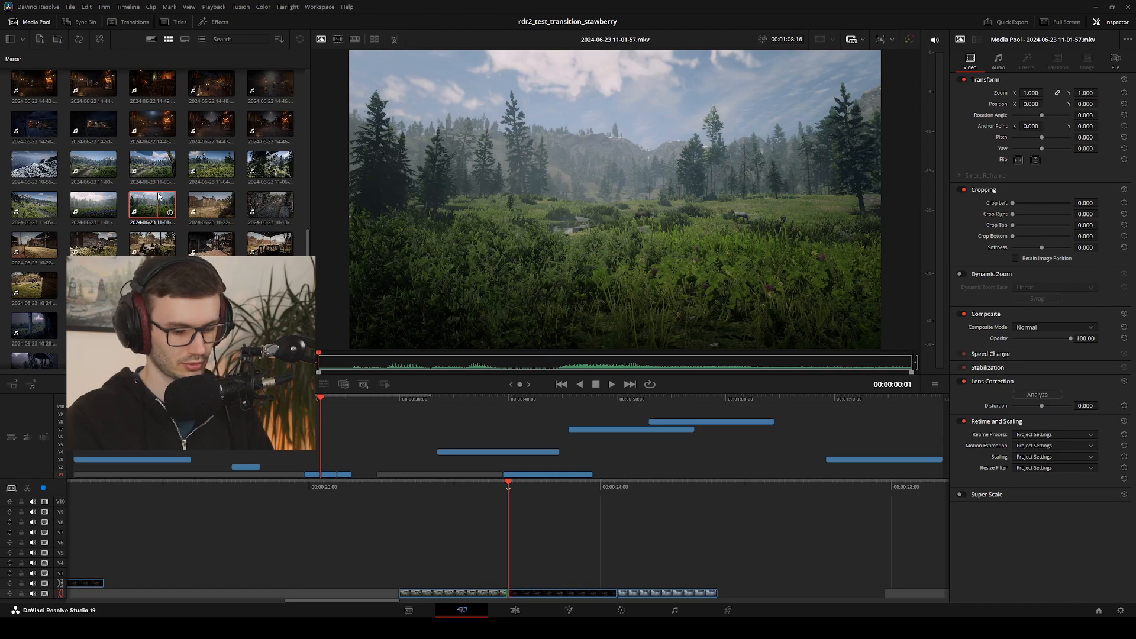
pyautogui.press('space')
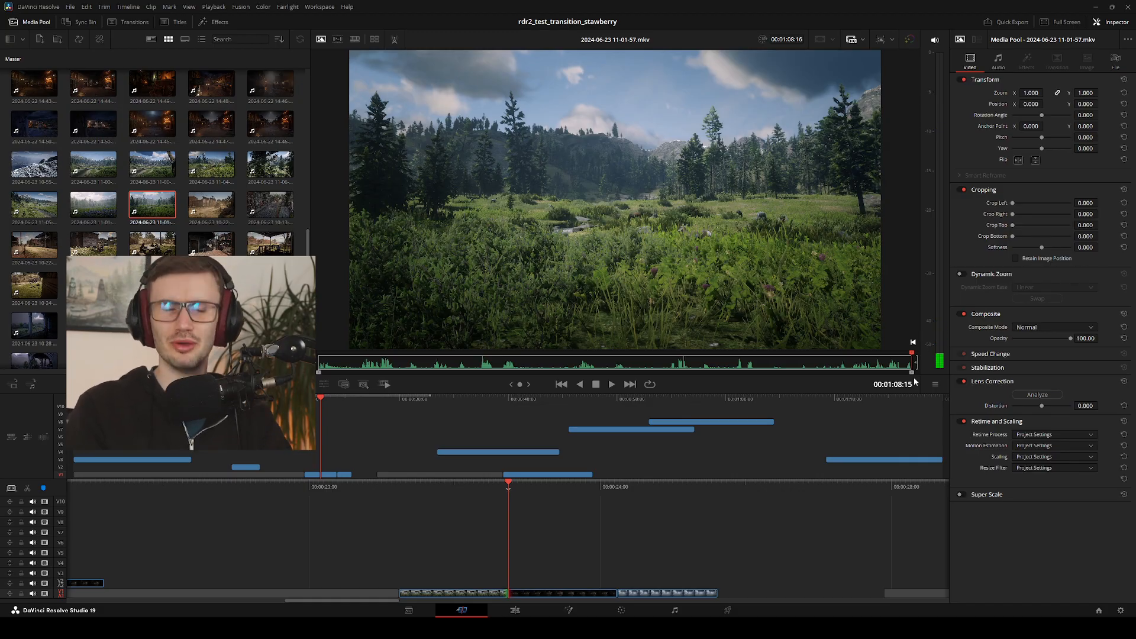
pyautogui.click(90, 212)
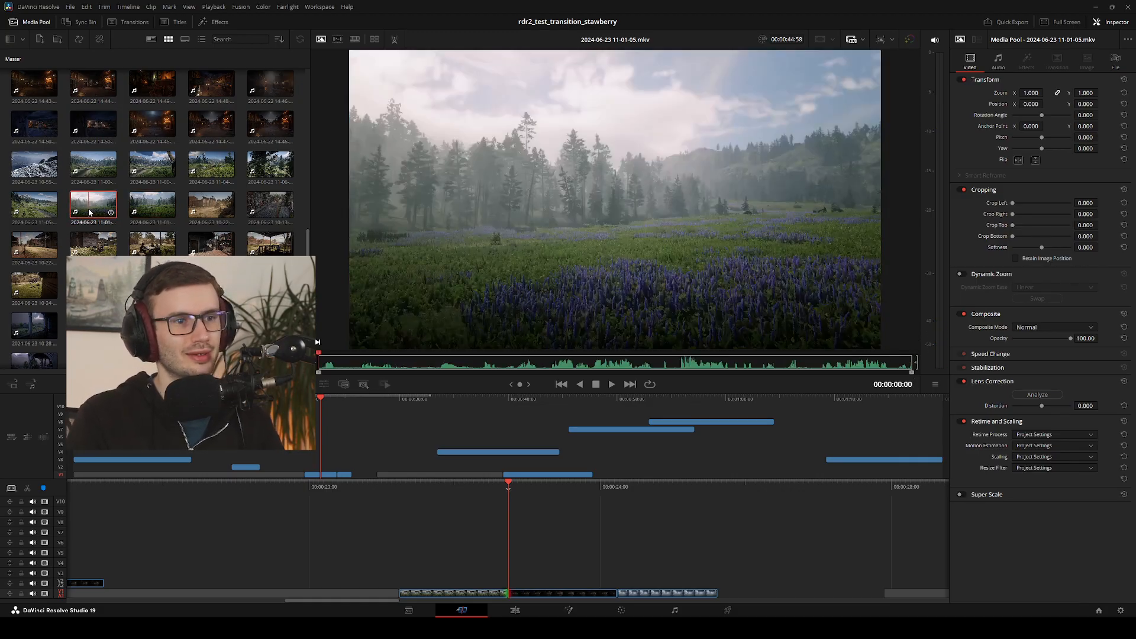
pyautogui.press('space')
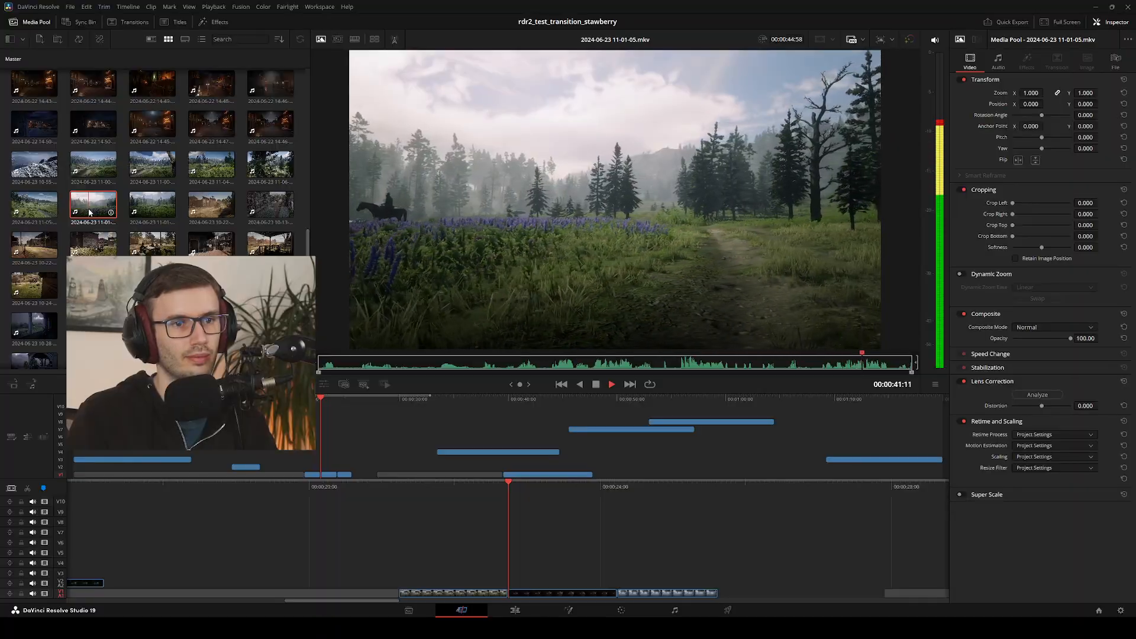
pyautogui.press('space')
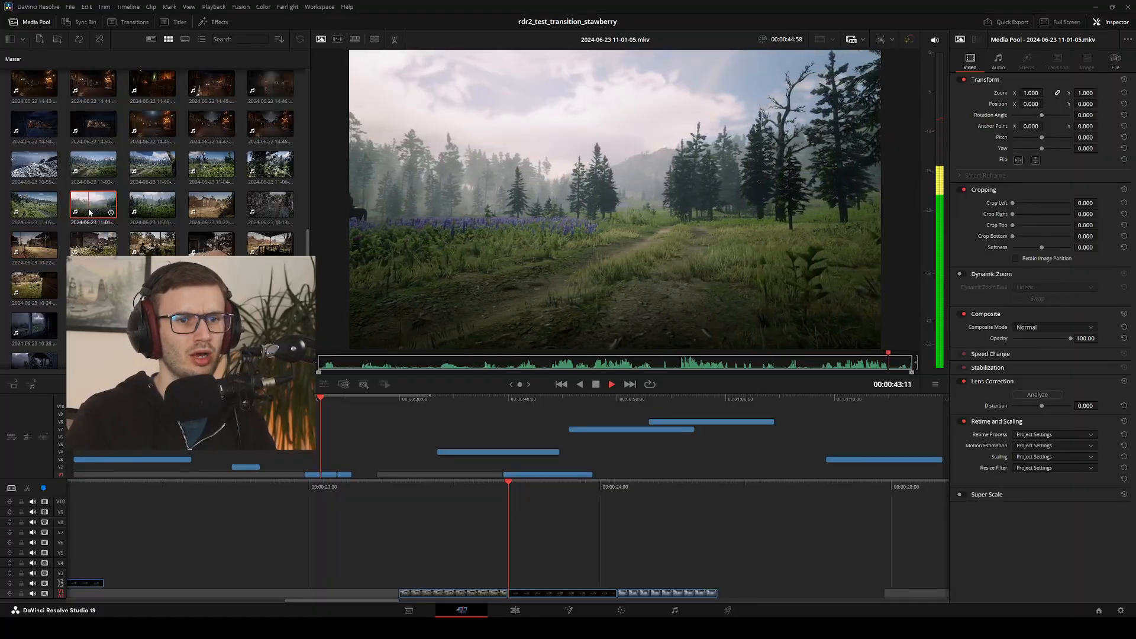
pyautogui.press('j')
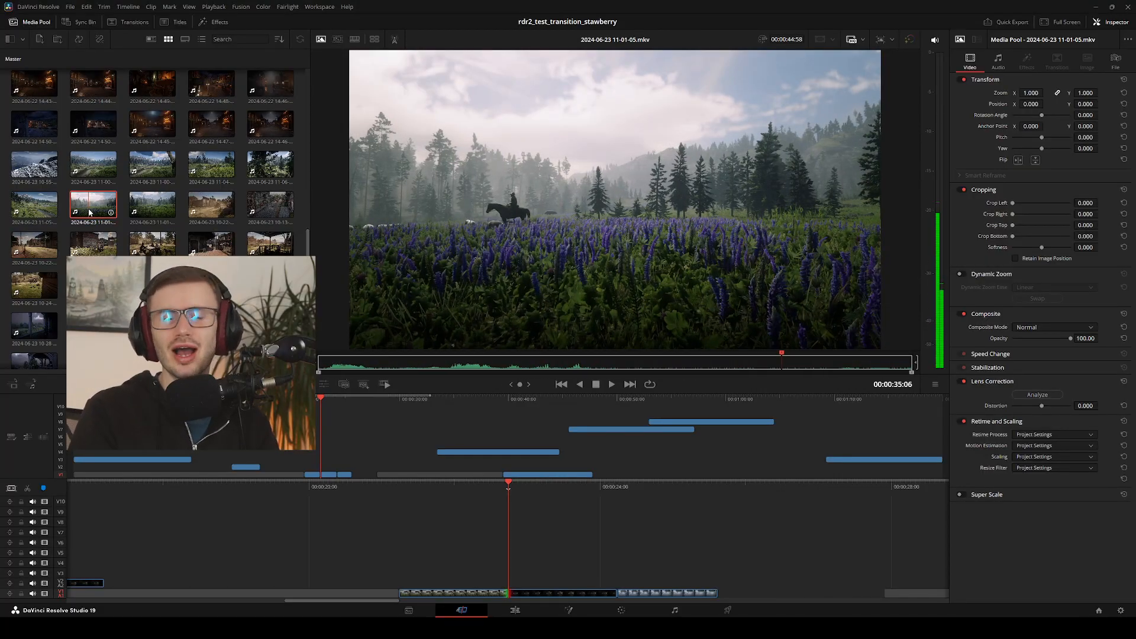
# Step through the frames showing the rider behind the lavender, and move the source playhead to 00:00:09:29
pyautogui.press('Left')
pyautogui.press('Left')
pyautogui.press('Left')
pyautogui.press('Left')
pyautogui.press('Left')
pyautogui.press('Left')
pyautogui.press('Left')
pyautogui.press('Right')
pyautogui.press('Right')
pyautogui.press('Right')
pyautogui.press('Right')
pyautogui.press('Right')
pyautogui.press('Right')
pyautogui.press('Right')
pyautogui.press('Right')
pyautogui.press('Right')
pyautogui.press('Right')
pyautogui.press('Right')
pyautogui.press('Right')
pyautogui.press('Right')
pyautogui.press('Right')
pyautogui.press('Right')
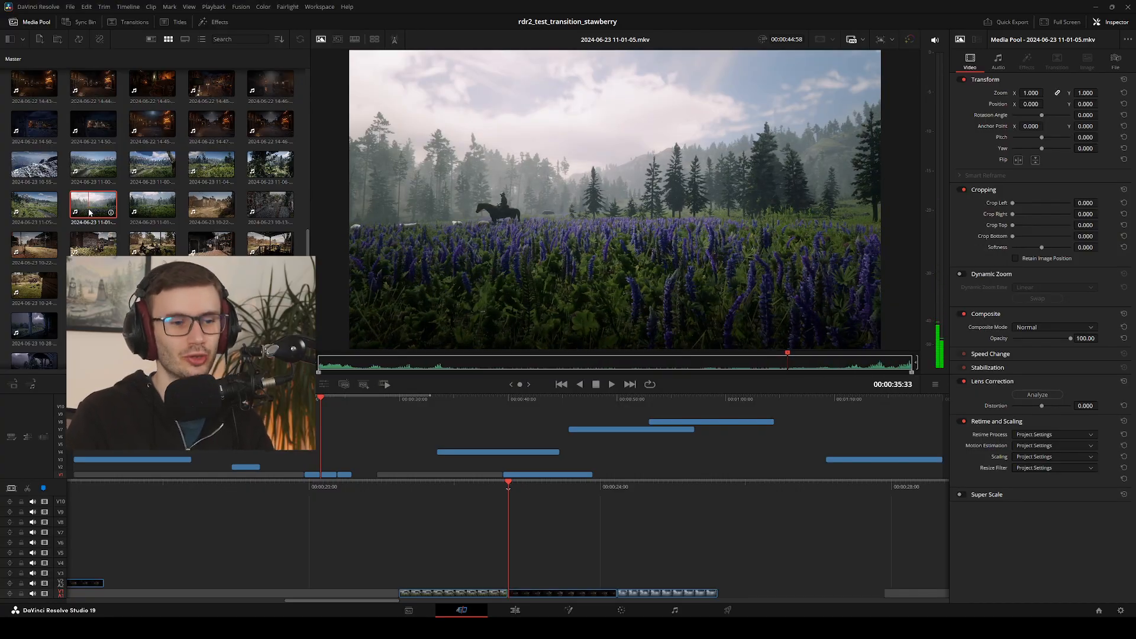
pyautogui.click(445, 362)
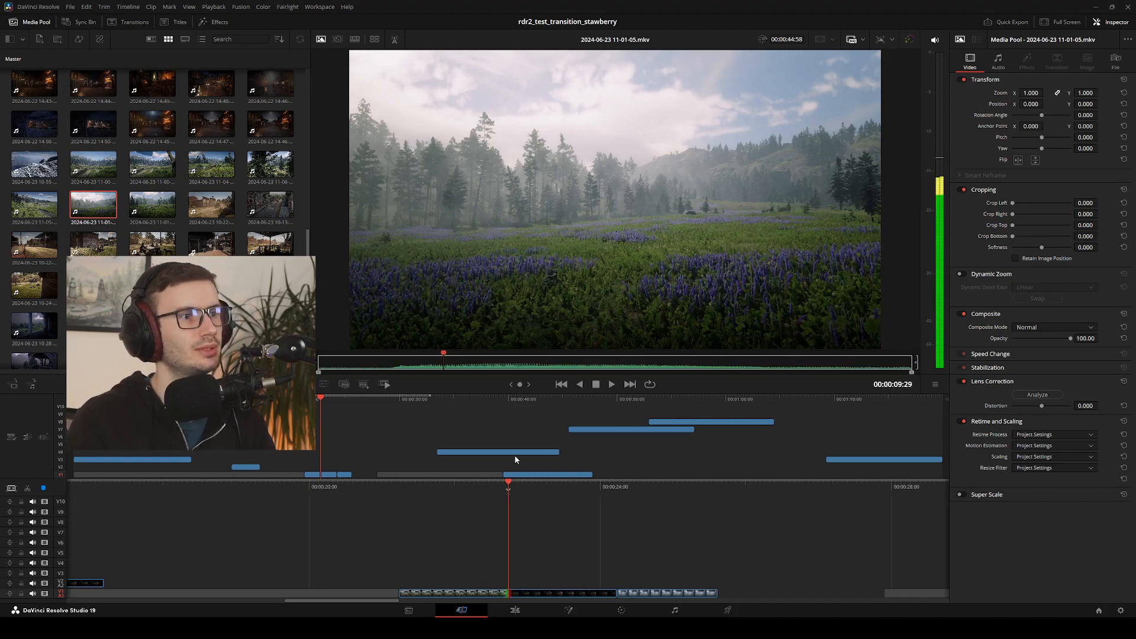
pyautogui.click(152, 172)
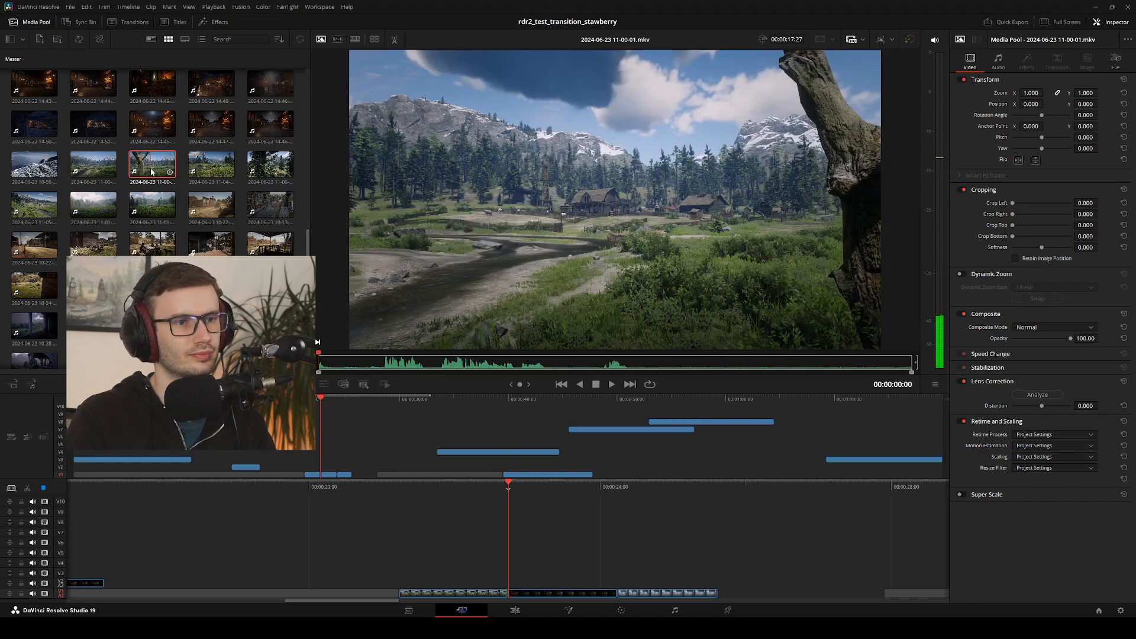
pyautogui.press('space')
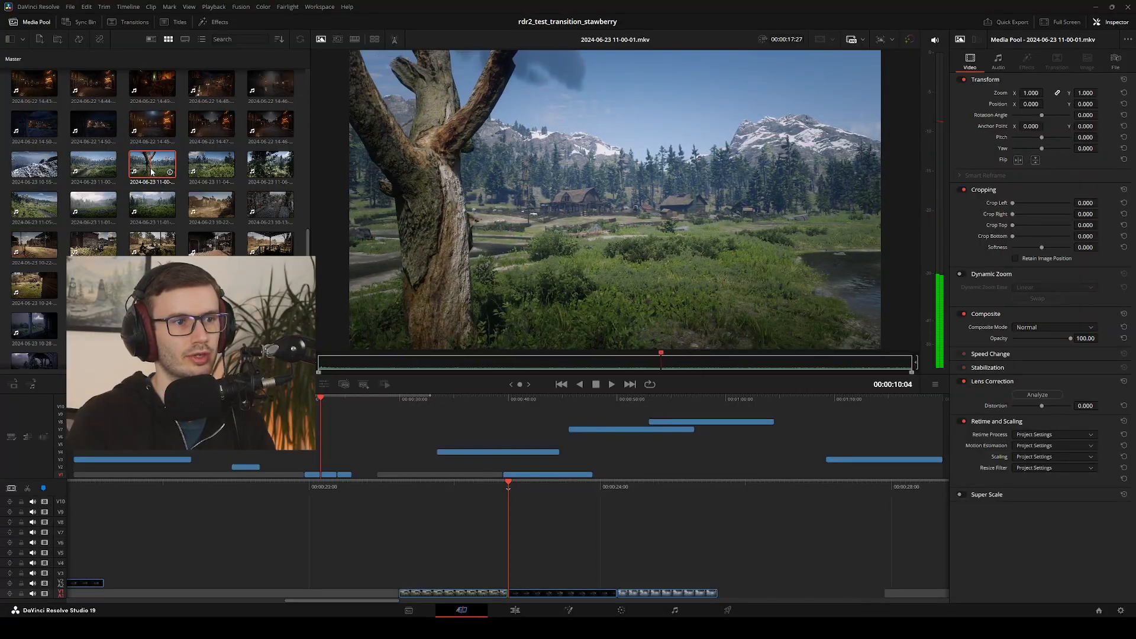
pyautogui.press('j')
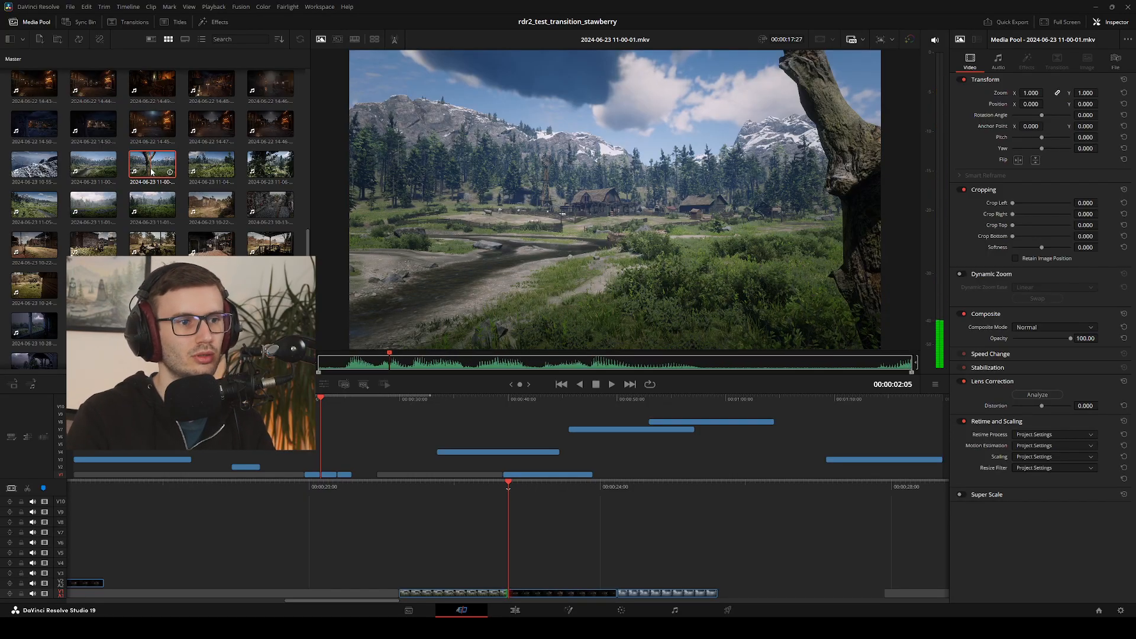
pyautogui.press('space')
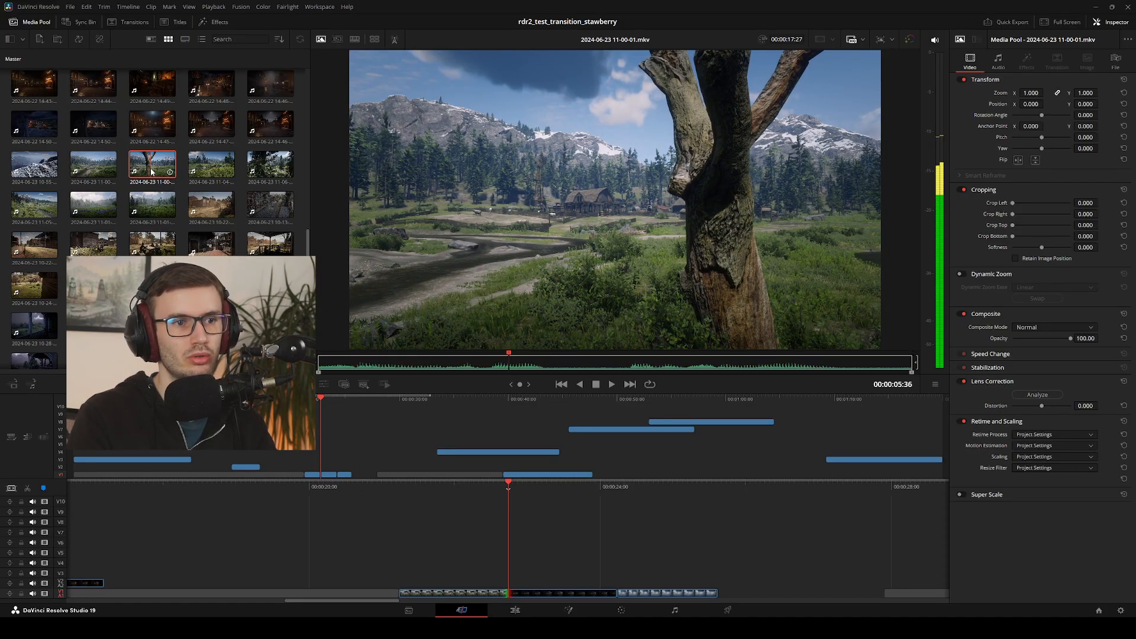
pyautogui.press('l')
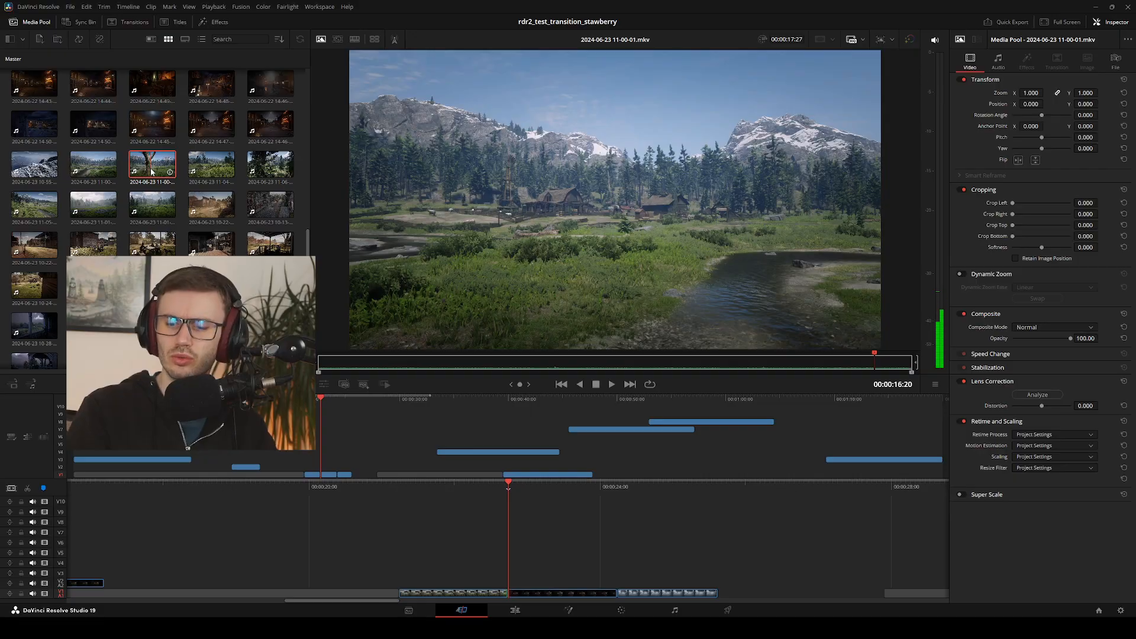
# Shuttle back and forth between about 00:00:07:47 and 00:00:12:26 to examine how the foreground tree crosses the frame
pyautogui.press('j')
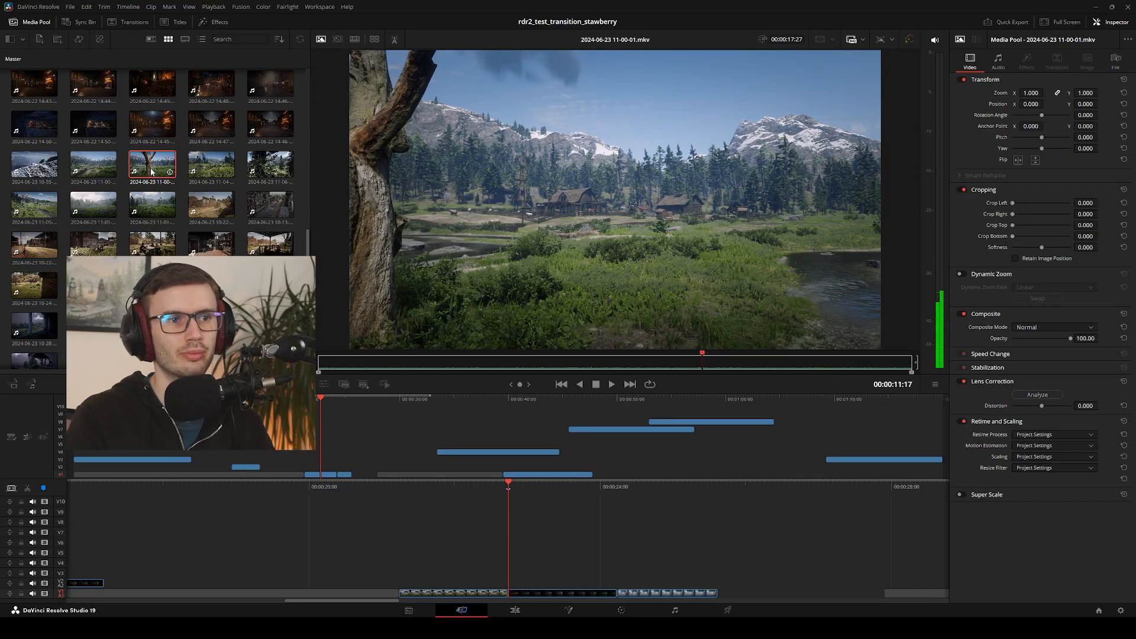
pyautogui.press('Right')
pyautogui.press('j')
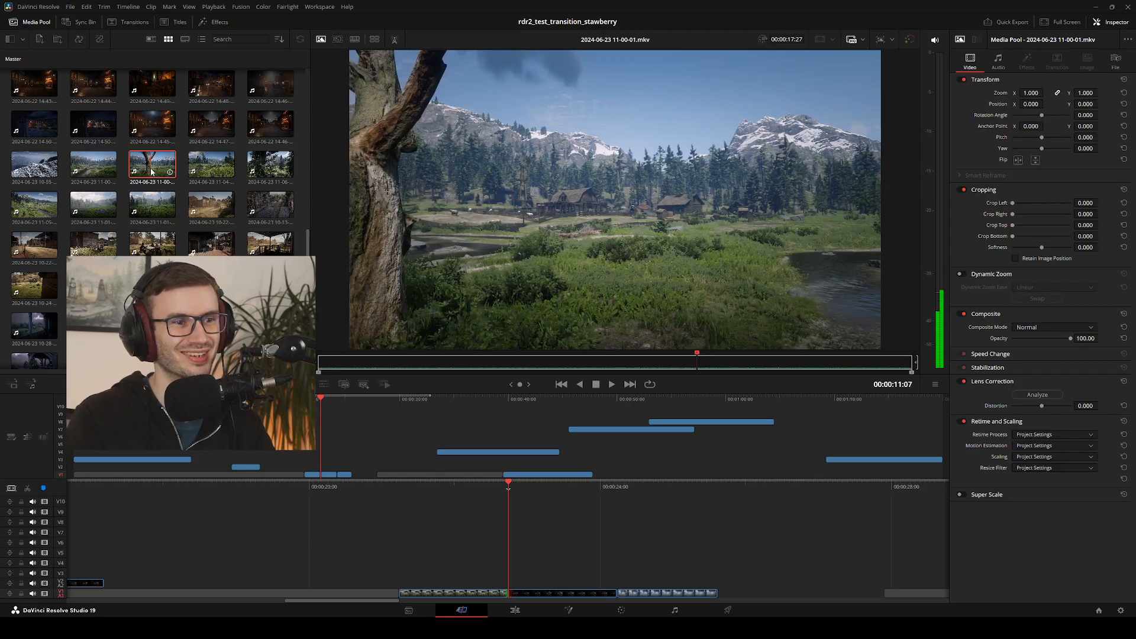
pyautogui.press('l')
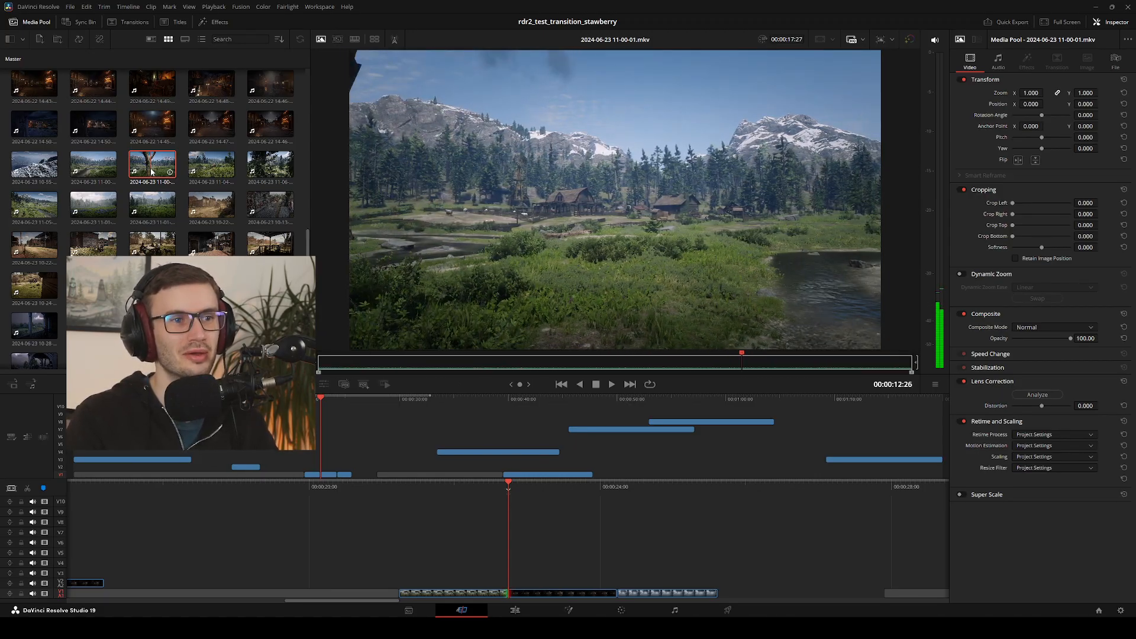
pyautogui.press('j')
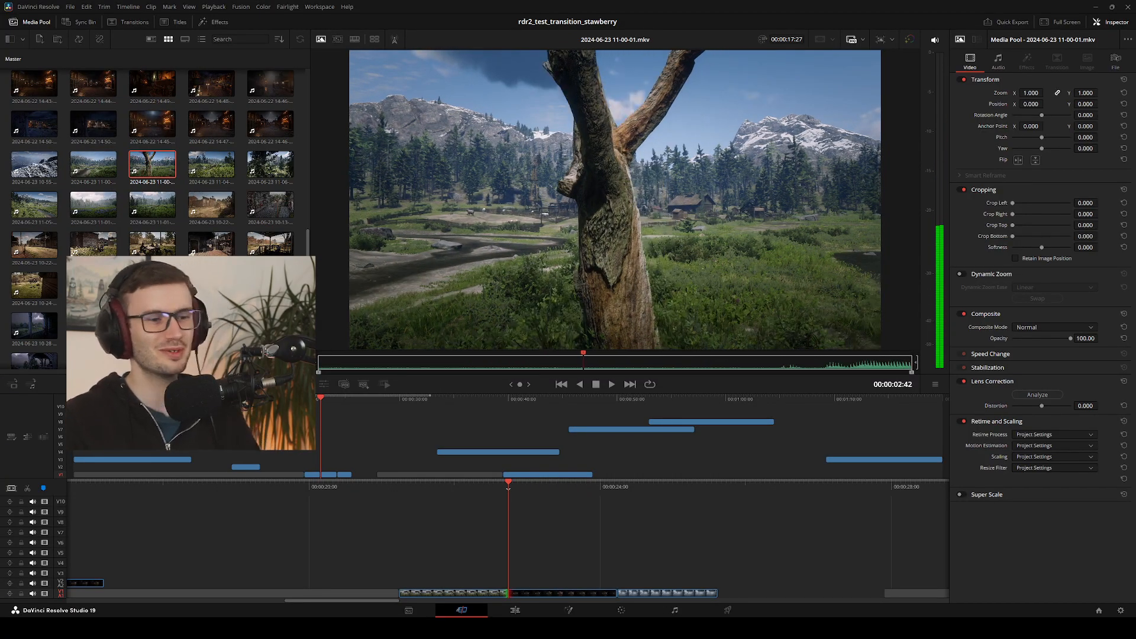
pyautogui.press('k')
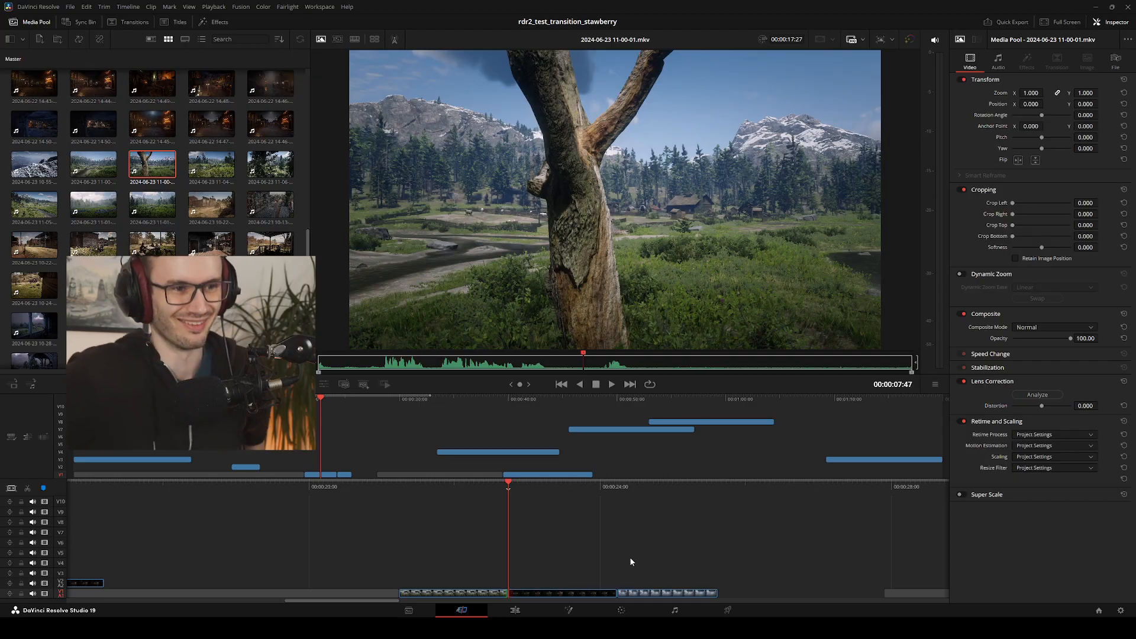
pyautogui.press('space')
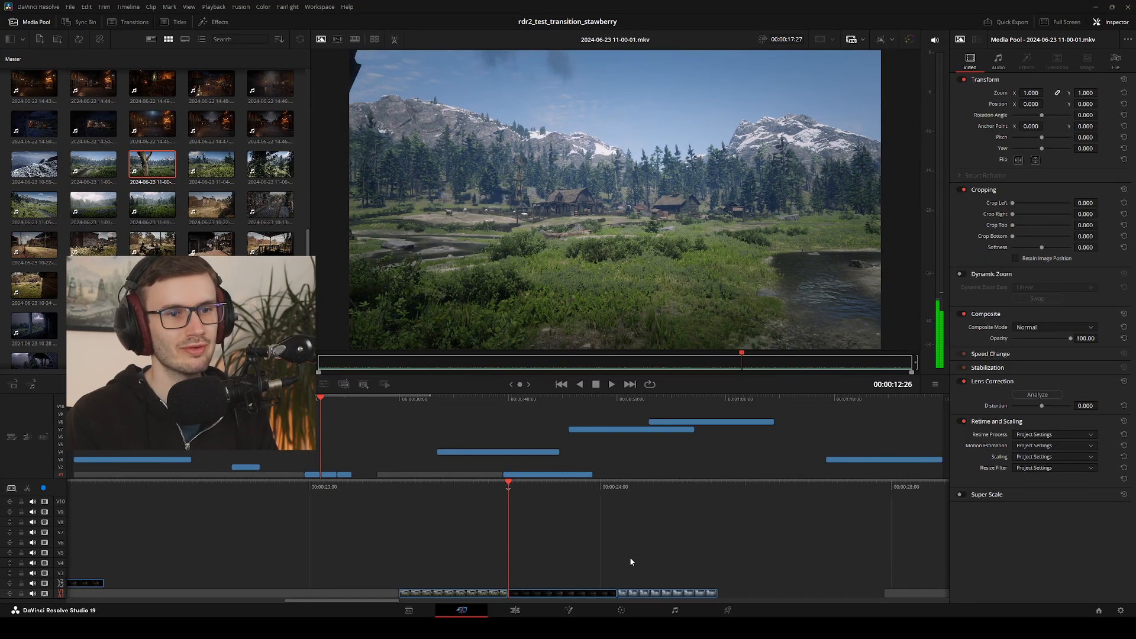
pyautogui.press('j')
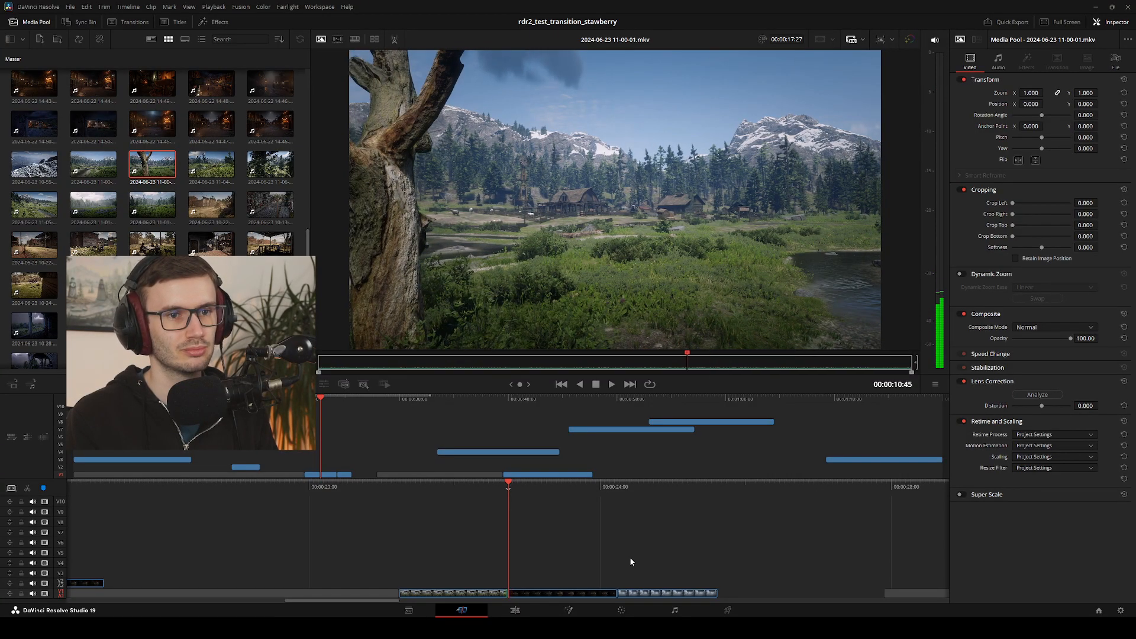
pyautogui.press('l')
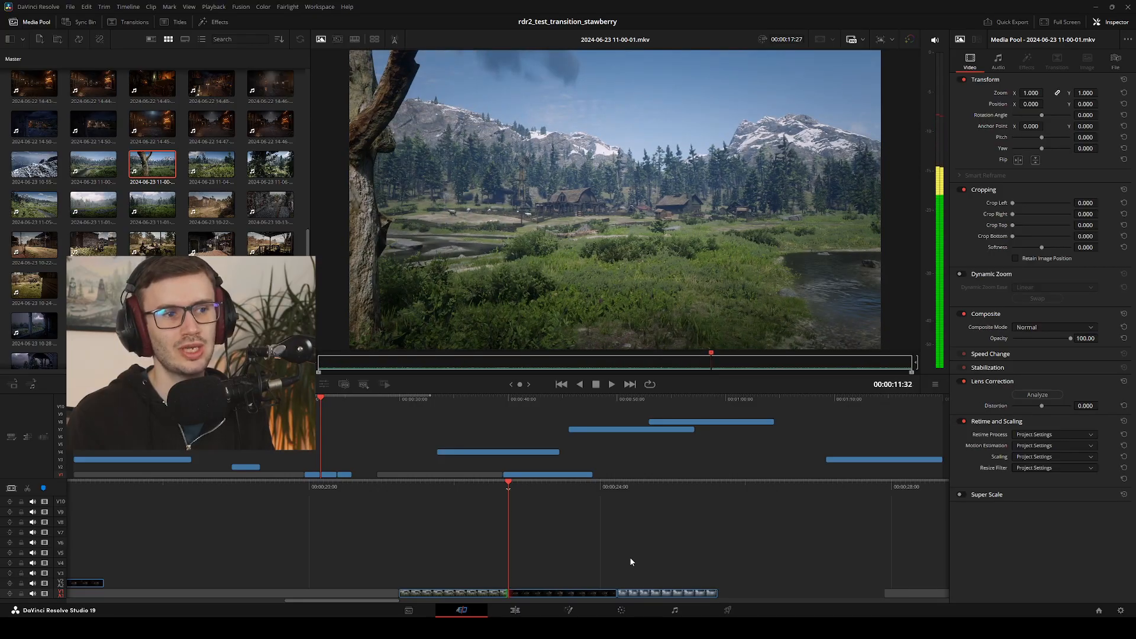
pyautogui.press('j')
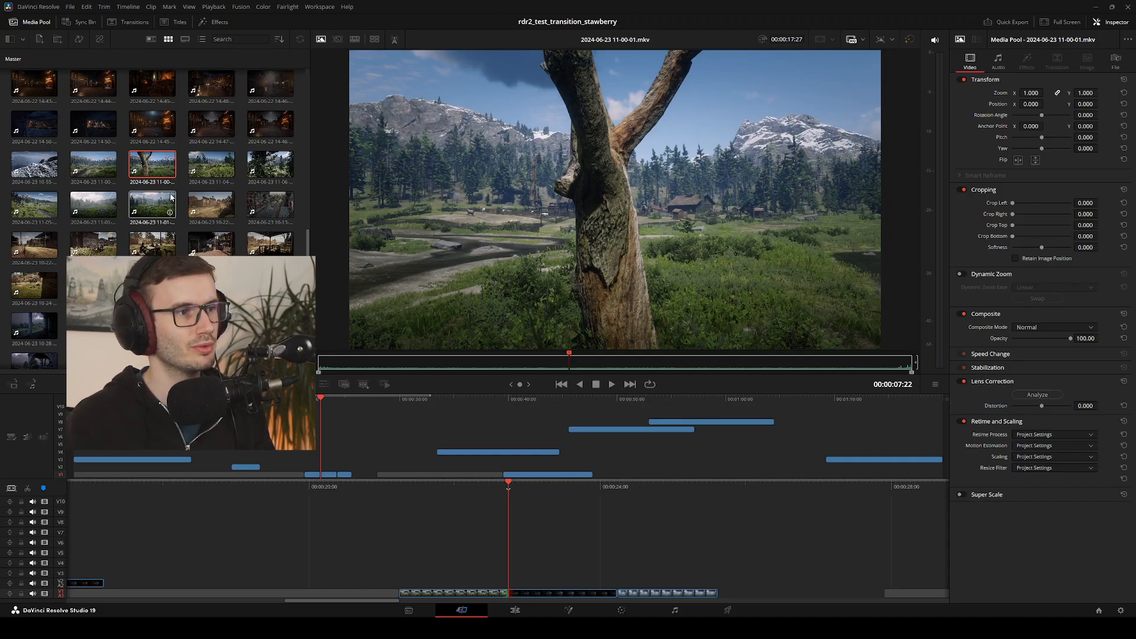
pyautogui.doubleClick(40, 167)
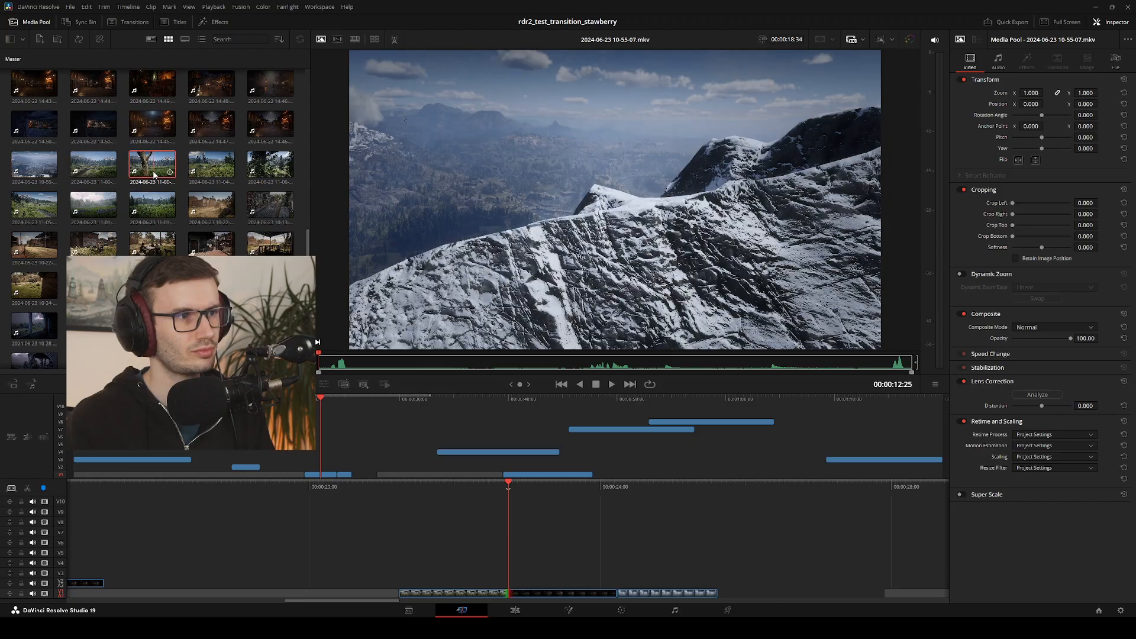
pyautogui.click(142, 173)
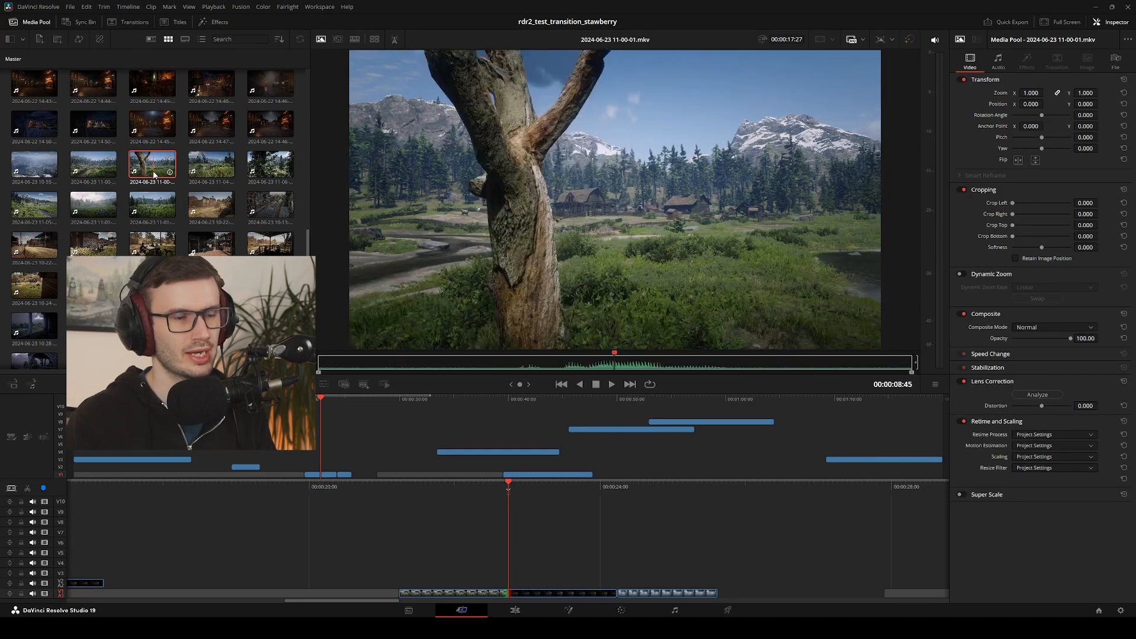
pyautogui.press('space')
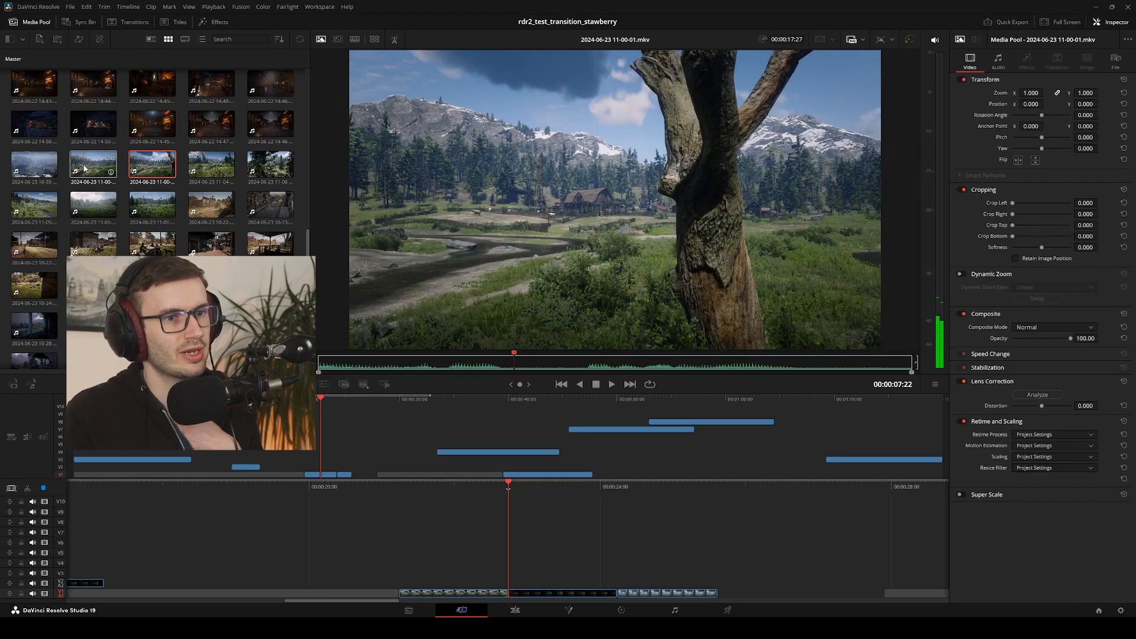
pyautogui.click(45, 171)
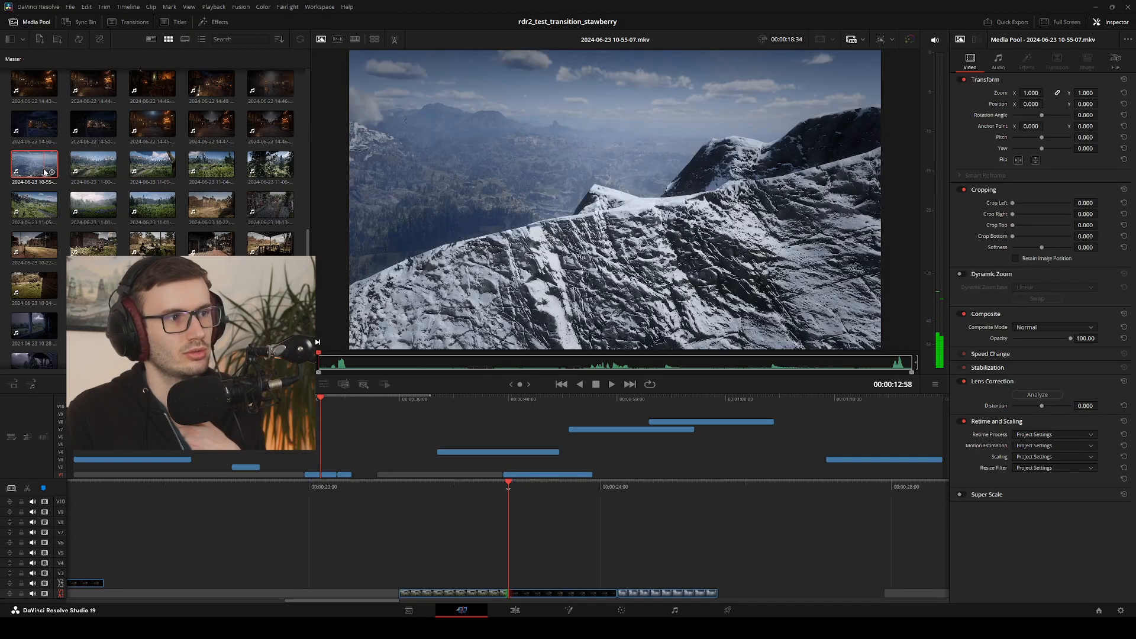
pyautogui.click(272, 168)
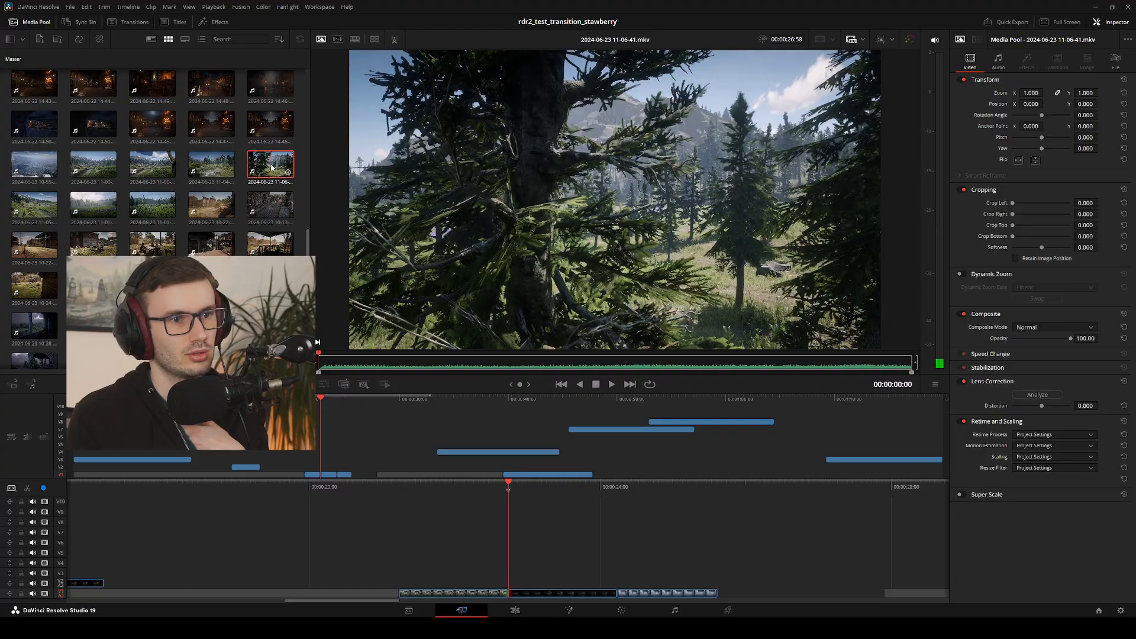
pyautogui.press('space')
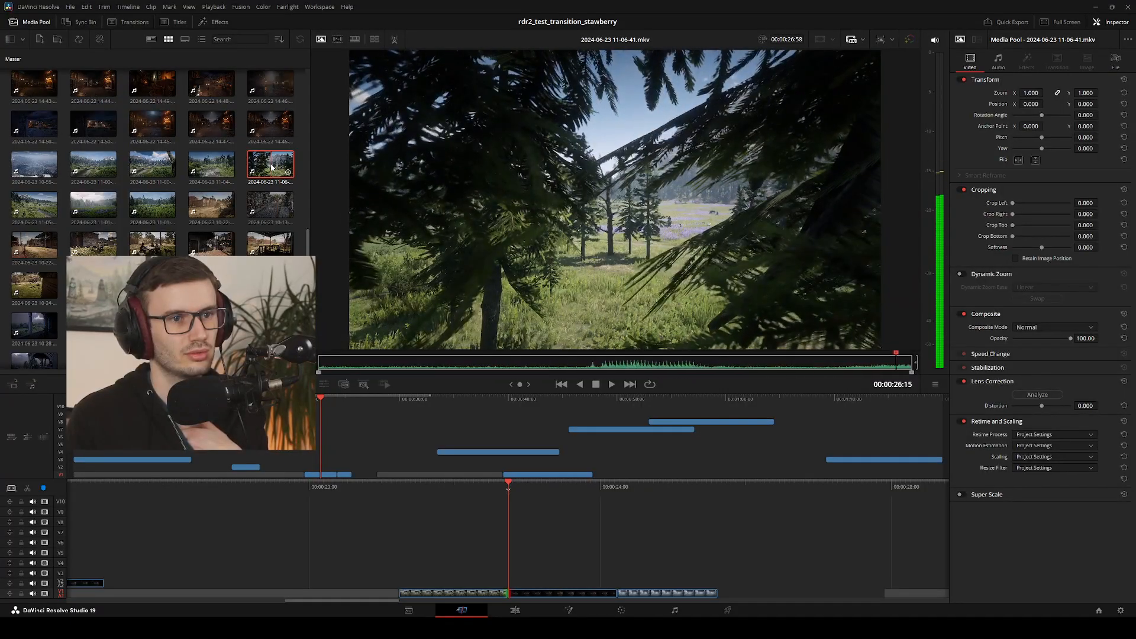
pyautogui.press('j')
pyautogui.press('j')
pyautogui.press('j')
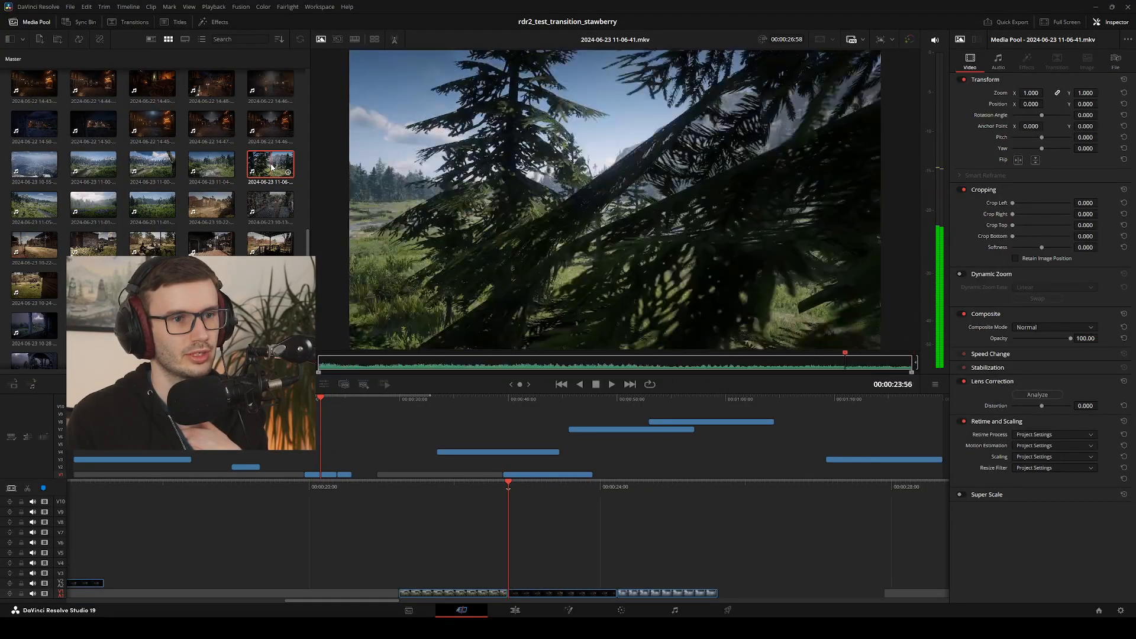
pyautogui.click(29, 209)
pyautogui.press('l')
pyautogui.press('l')
pyautogui.press('l')
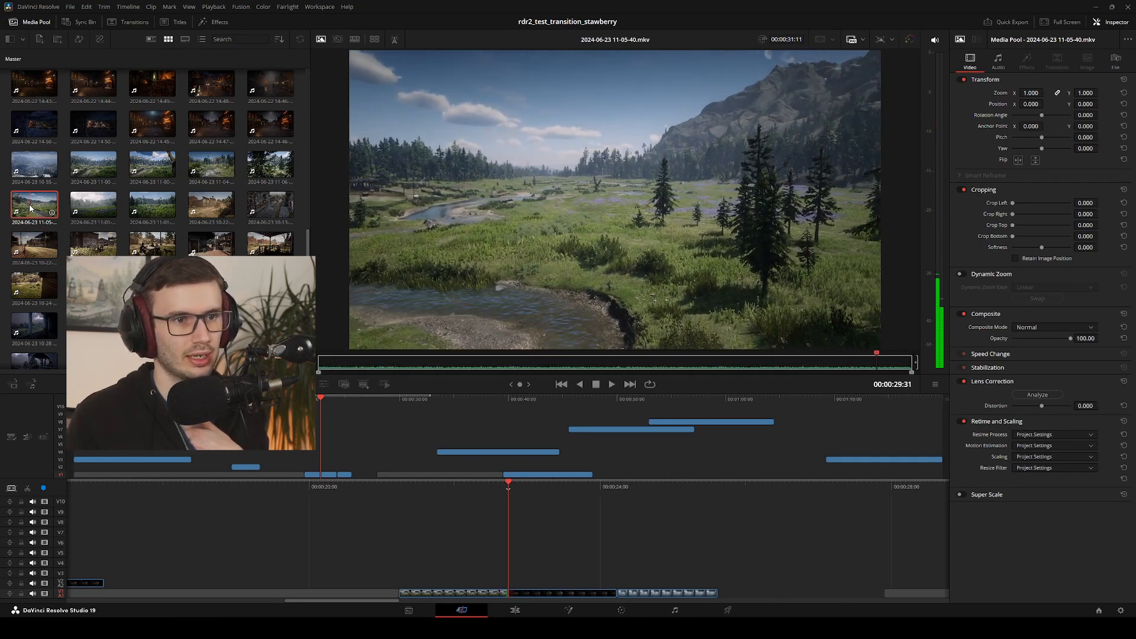
pyautogui.click(87, 201)
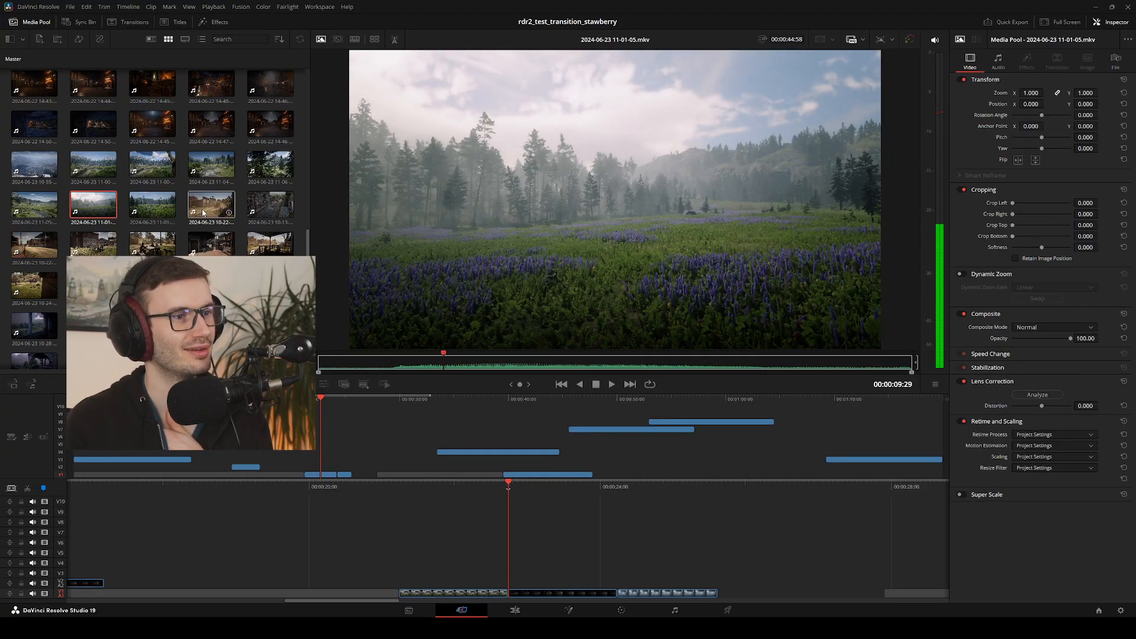
pyautogui.click(202, 212)
pyautogui.click(151, 210)
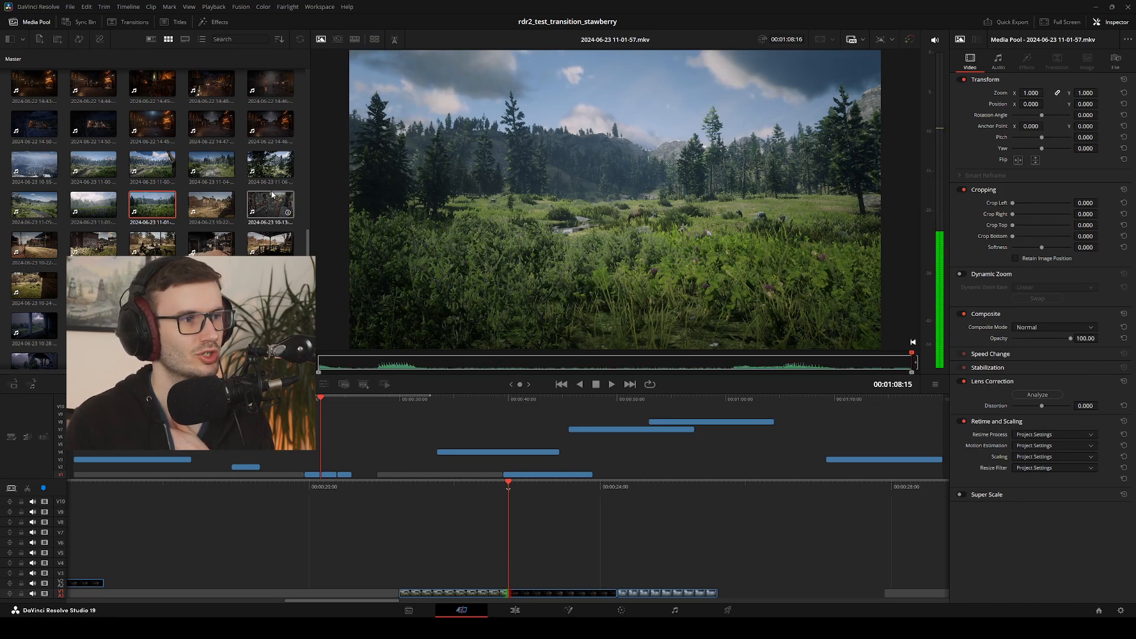
pyautogui.scroll(5, 273, 194)
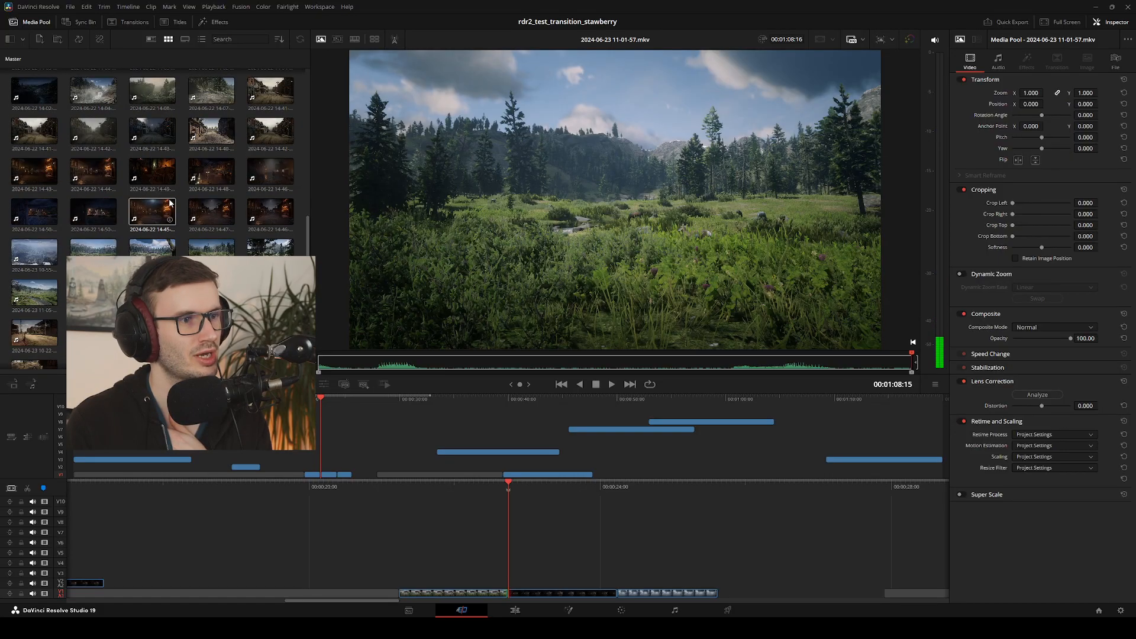
pyautogui.scroll(-3, 201, 228)
pyautogui.click(264, 249)
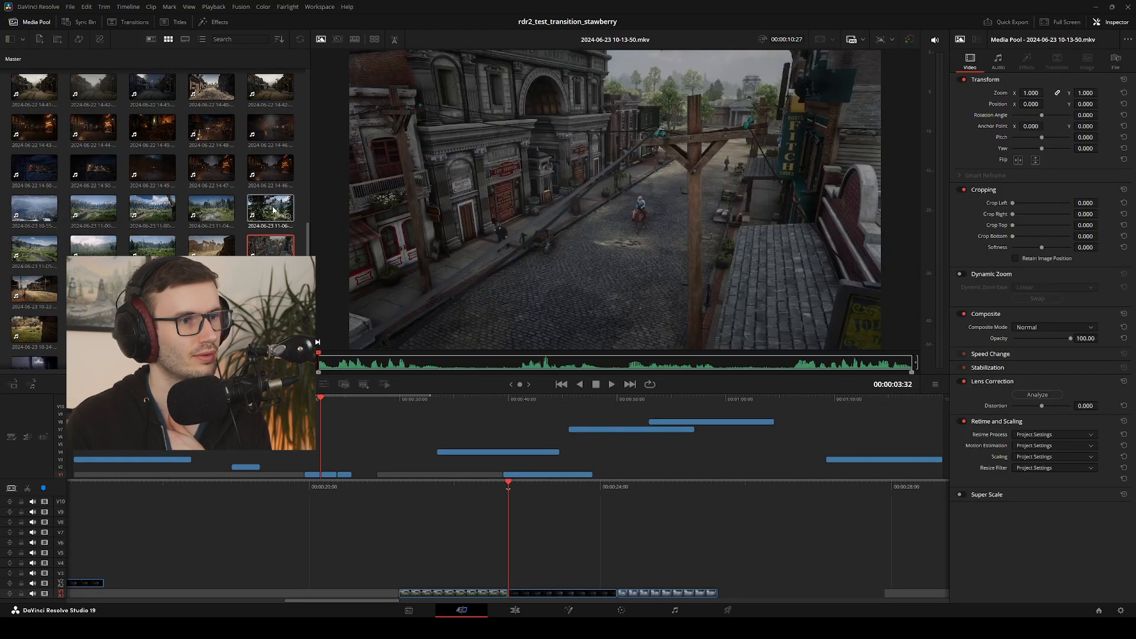
pyautogui.click(100, 250)
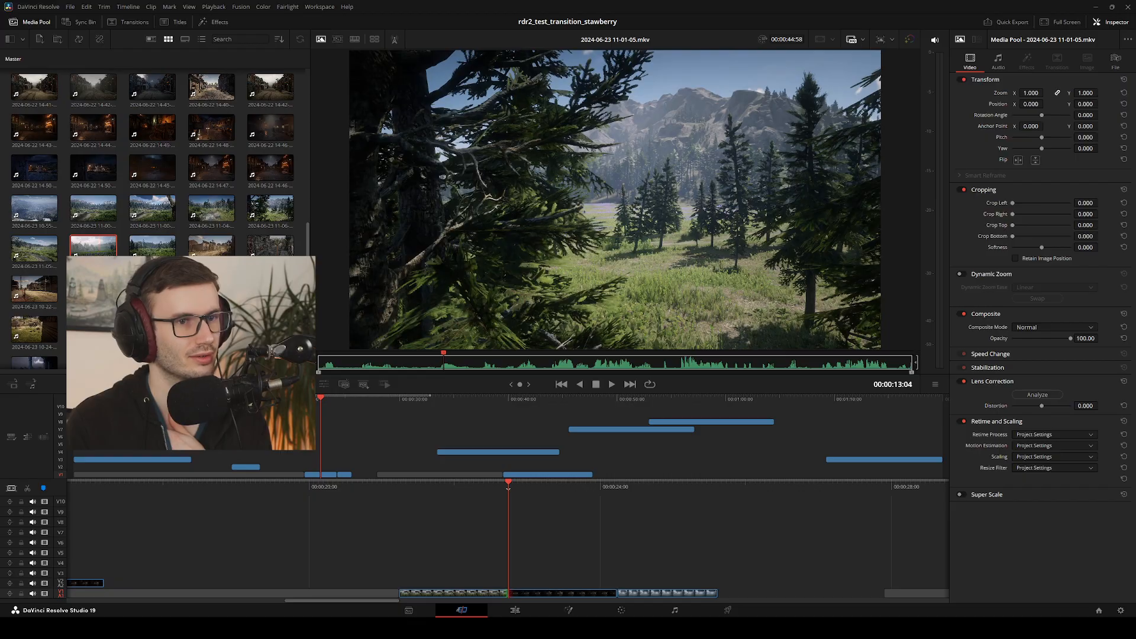
pyautogui.click(101, 290)
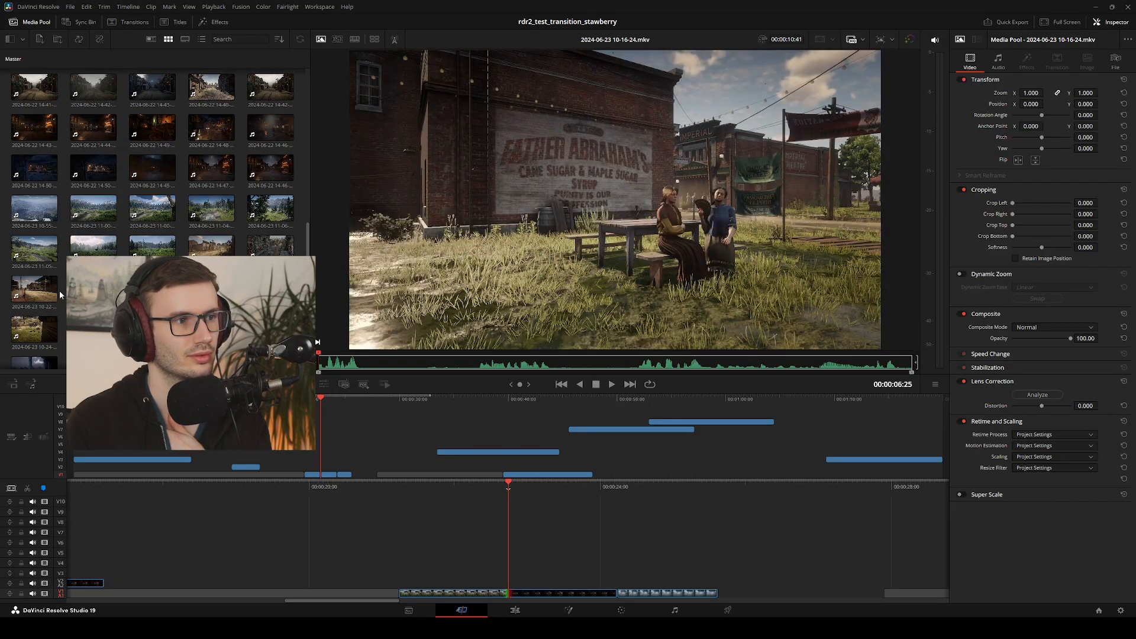
pyautogui.click(34, 296)
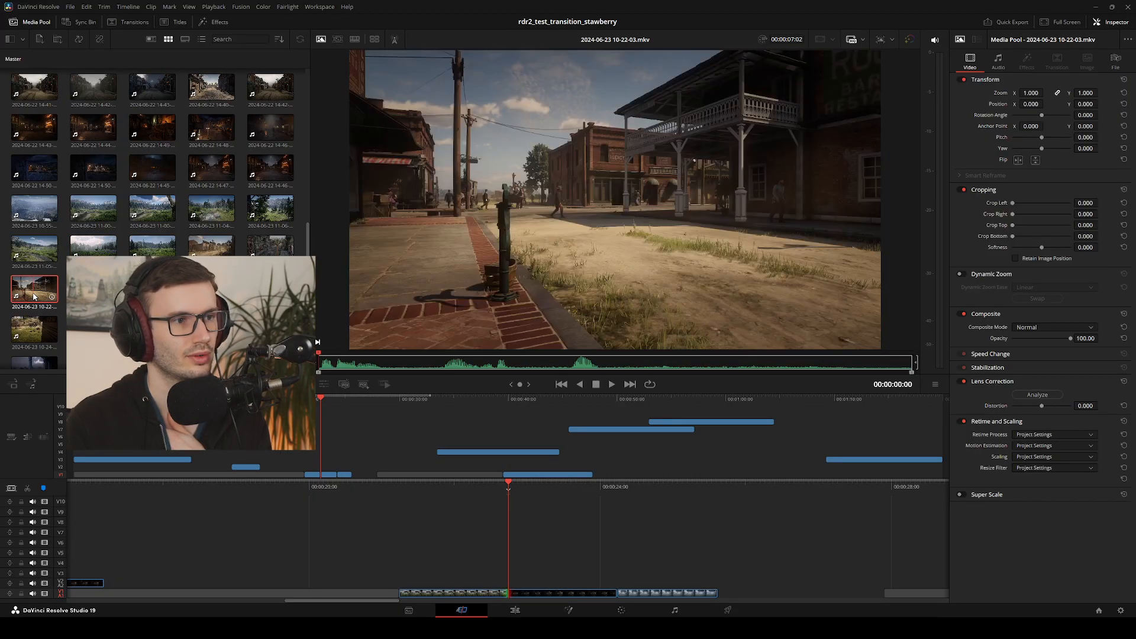
pyautogui.scroll(-2, 34, 296)
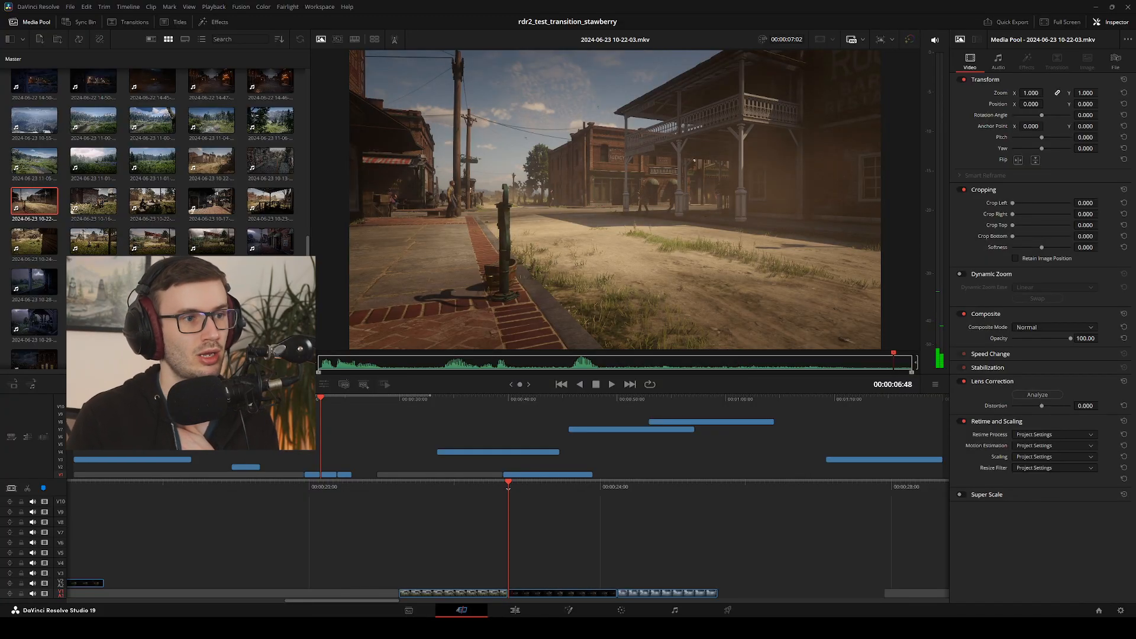
pyautogui.scroll(3, 153, 160)
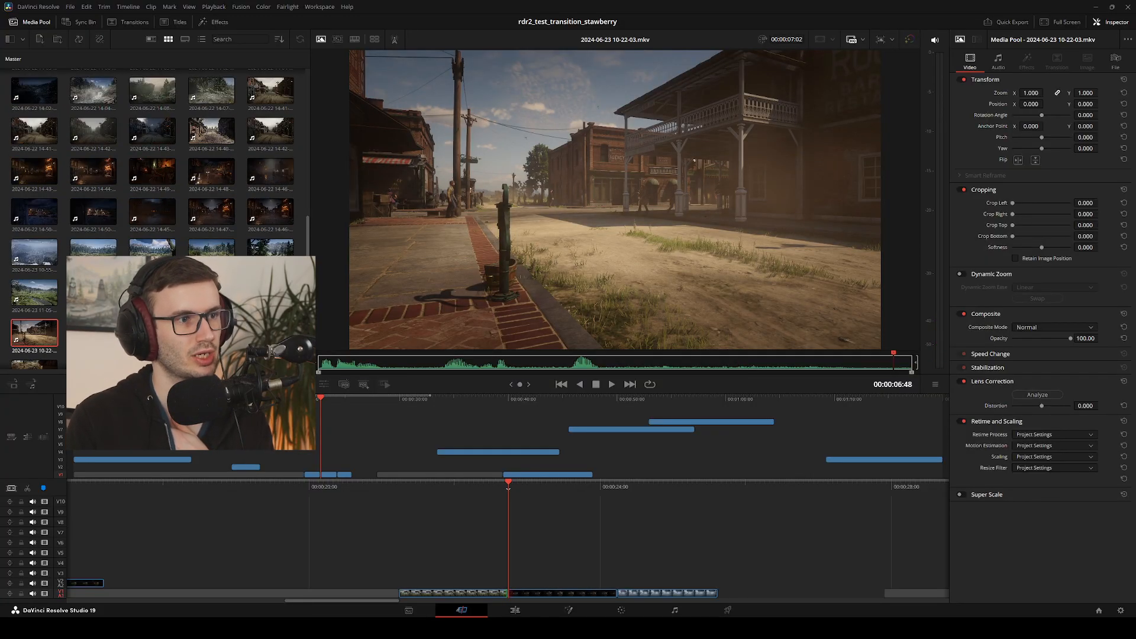
pyautogui.scroll(2, 237, 148)
pyautogui.click(212, 177)
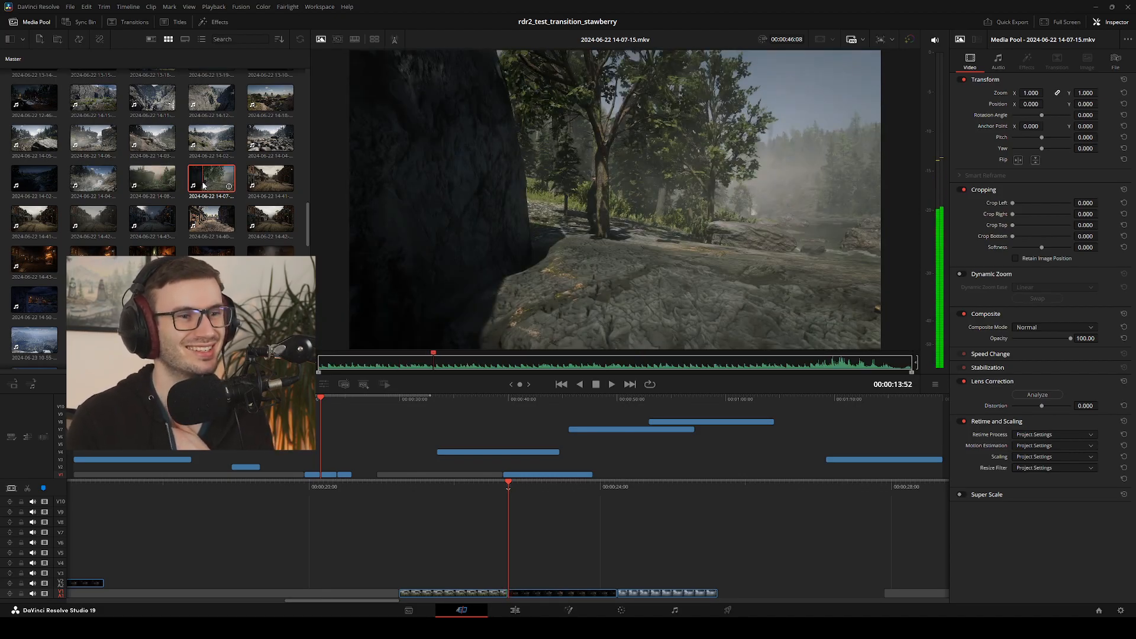
pyautogui.press('space')
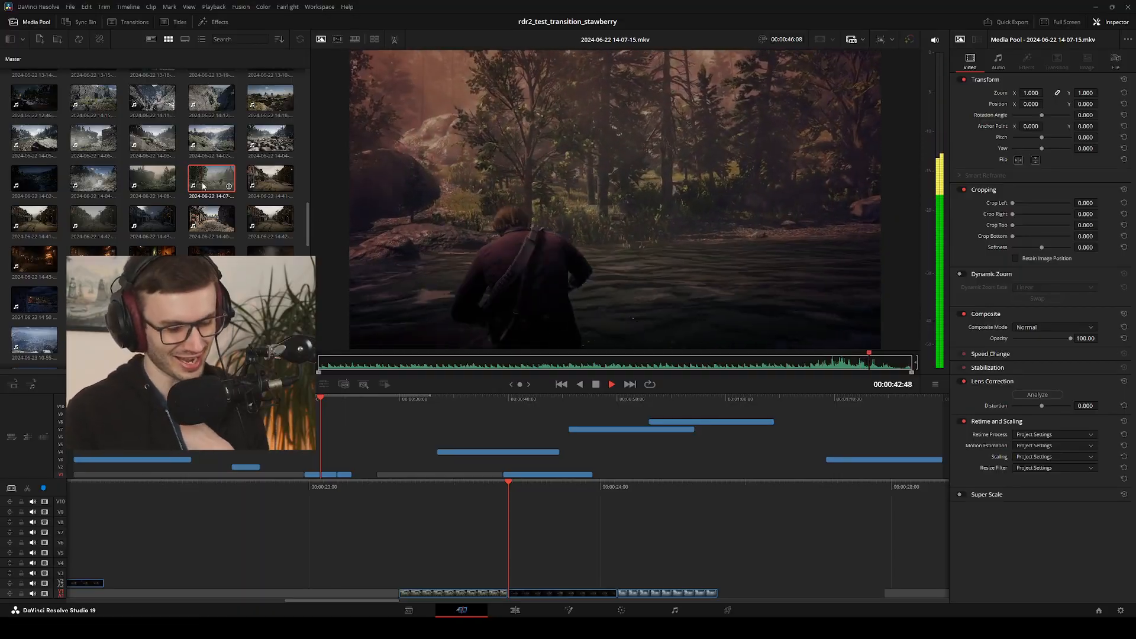
pyautogui.press('space')
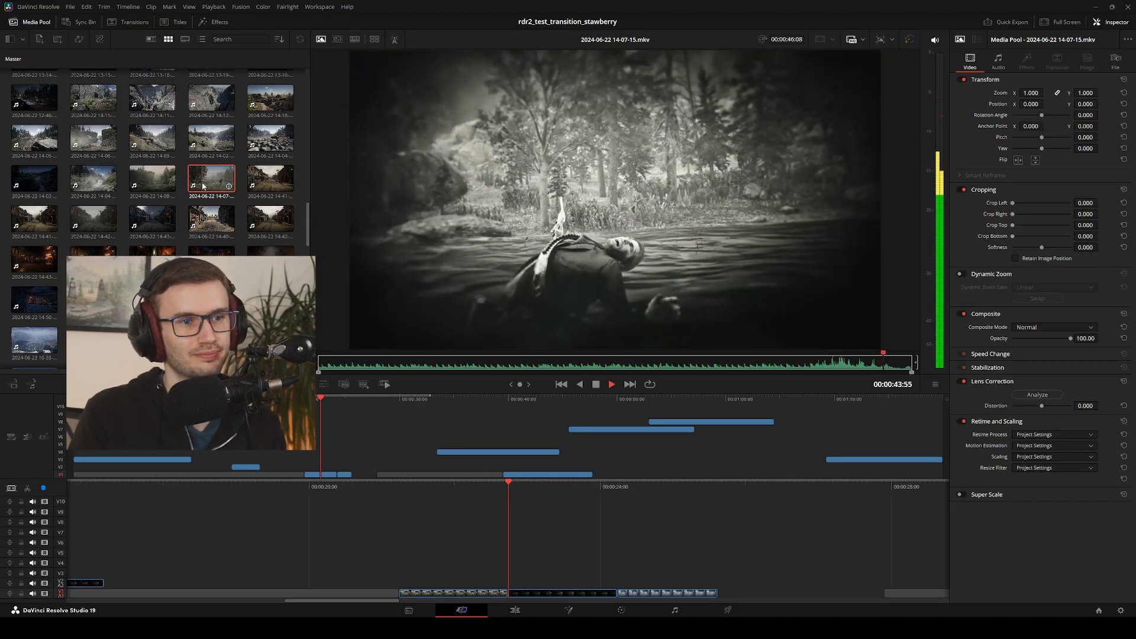
pyautogui.press('space')
# Shuttle back to the man aiming in the river and step through the frames between about 00:00:41:15 and 00:00:41:56
pyautogui.press('Left')
pyautogui.press('Left')
pyautogui.press('Left')
pyautogui.press('Left')
pyautogui.press('Left')
pyautogui.press('Left')
pyautogui.press('Left')
pyautogui.press('Left')
pyautogui.press('Left')
pyautogui.press('Left')
pyautogui.press('j')
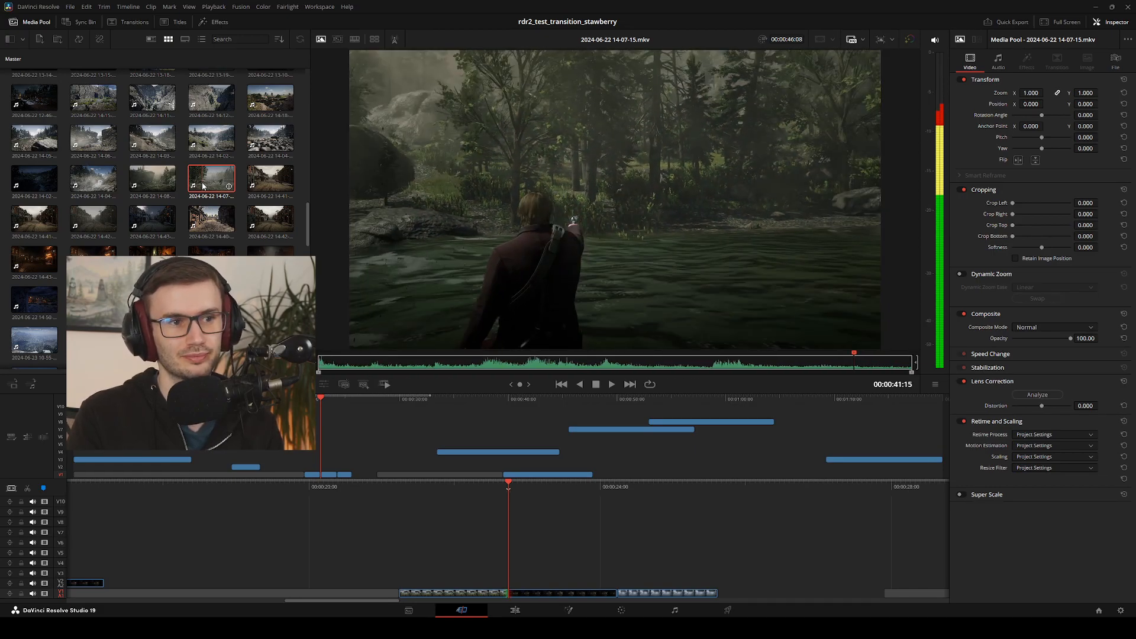
pyautogui.press('Right')
pyautogui.press('Right')
pyautogui.press('Right')
pyautogui.press('Right')
pyautogui.press('Right')
pyautogui.press('Right')
pyautogui.press('Right')
pyautogui.press('Right')
pyautogui.press('Right')
pyautogui.press('Right')
pyautogui.press('Right')
pyautogui.press('Right')
pyautogui.press('Right')
pyautogui.press('Right')
pyautogui.press('Right')
pyautogui.press('Right')
pyautogui.press('Right')
pyautogui.press('Right')
pyautogui.press('Right')
pyautogui.press('Right')
pyautogui.press('Right')
pyautogui.press('Right')
pyautogui.press('Right')
pyautogui.press('Right')
pyautogui.press('Right')
pyautogui.press('Right')
pyautogui.press('Right')
pyautogui.press('Right')
pyautogui.press('Right')
pyautogui.press('Right')
pyautogui.press('Right')
pyautogui.press('Right')
pyautogui.press('Right')
pyautogui.press('Right')
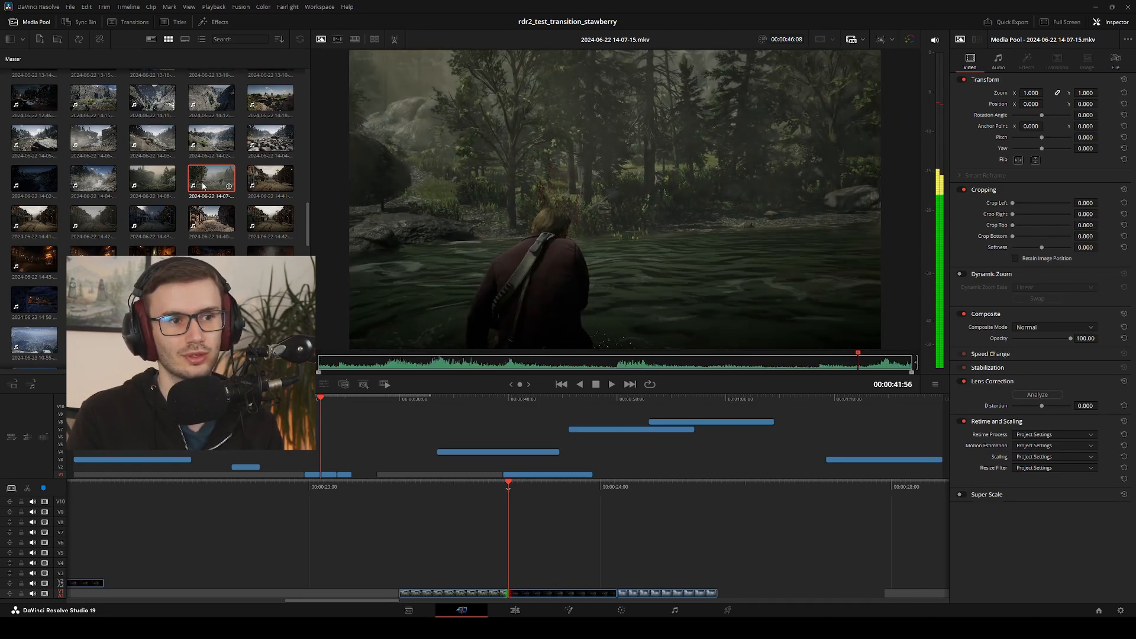
pyautogui.press('j')
pyautogui.press('j')
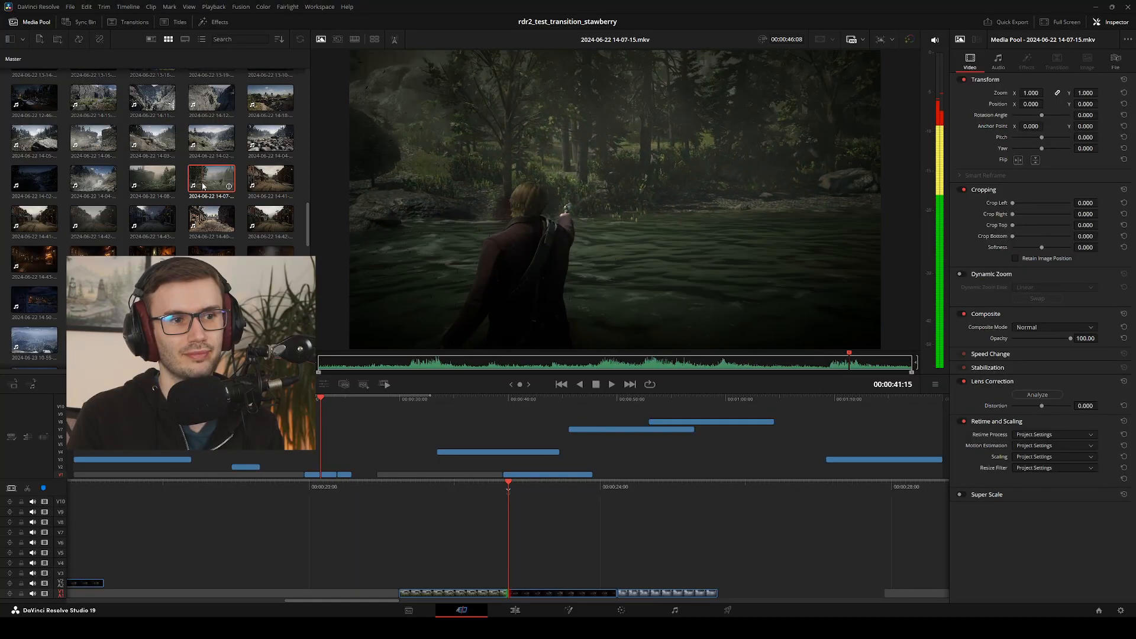
# Step forward through the river shootout from about 00:00:39:05 to 00:00:40:38 to examine the shooter's movement frame by frame
pyautogui.press('Right')
pyautogui.press('Right')
pyautogui.press('Right')
pyautogui.press('Right')
pyautogui.press('Right')
pyautogui.press('Right')
pyautogui.press('Right')
pyautogui.press('Right')
pyautogui.press('Right')
pyautogui.press('Right')
pyautogui.press('Right')
pyautogui.press('Right')
pyautogui.press('Right')
pyautogui.press('Right')
pyautogui.press('Right')
pyautogui.press('Right')
pyautogui.press('Right')
pyautogui.press('Right')
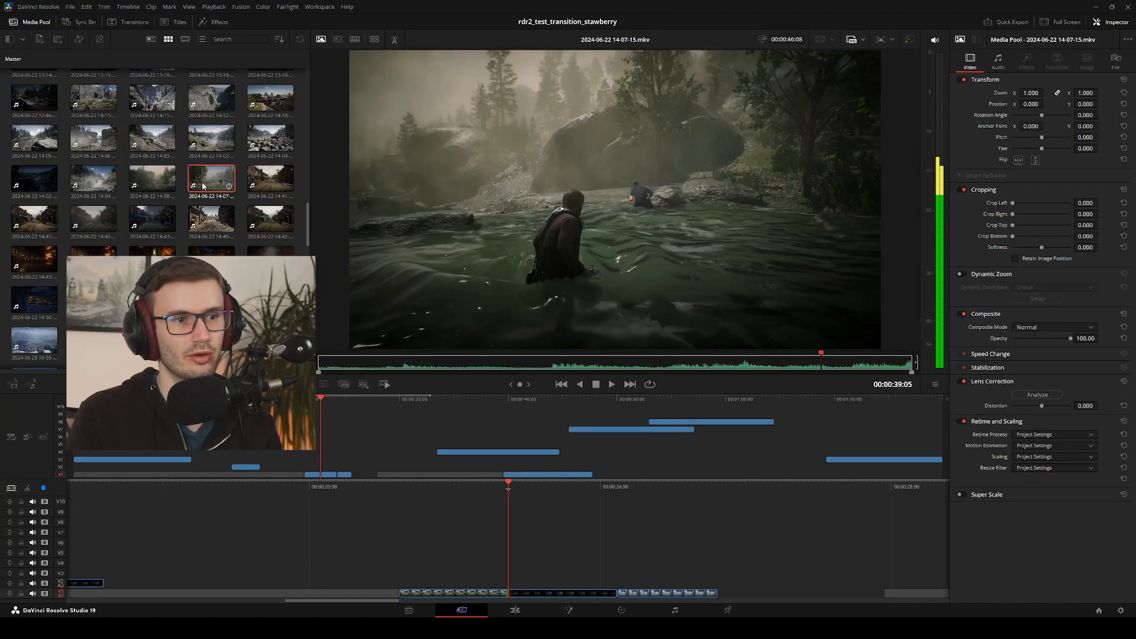
pyautogui.press('Right')
pyautogui.press('Right')
pyautogui.press('Right')
pyautogui.press('Right')
pyautogui.press('Right')
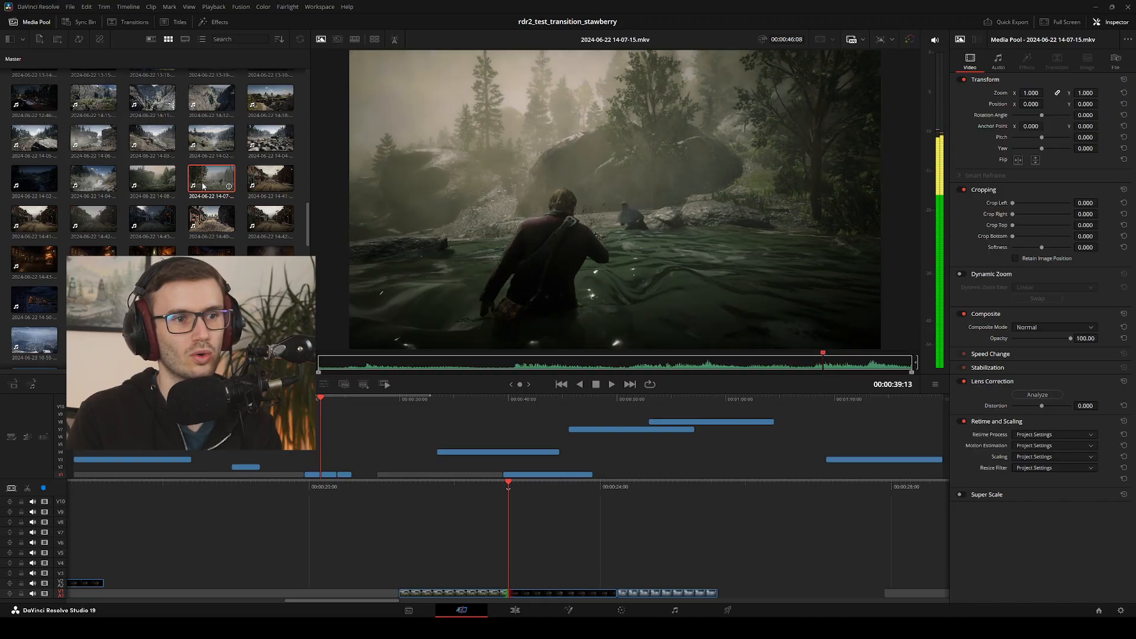
pyautogui.press('Right')
pyautogui.press('Right')
pyautogui.press('Right')
pyautogui.press('Right')
pyautogui.press('Right')
pyautogui.press('Right')
pyautogui.press('Right')
pyautogui.press('Right')
pyautogui.press('Right')
pyautogui.press('Right')
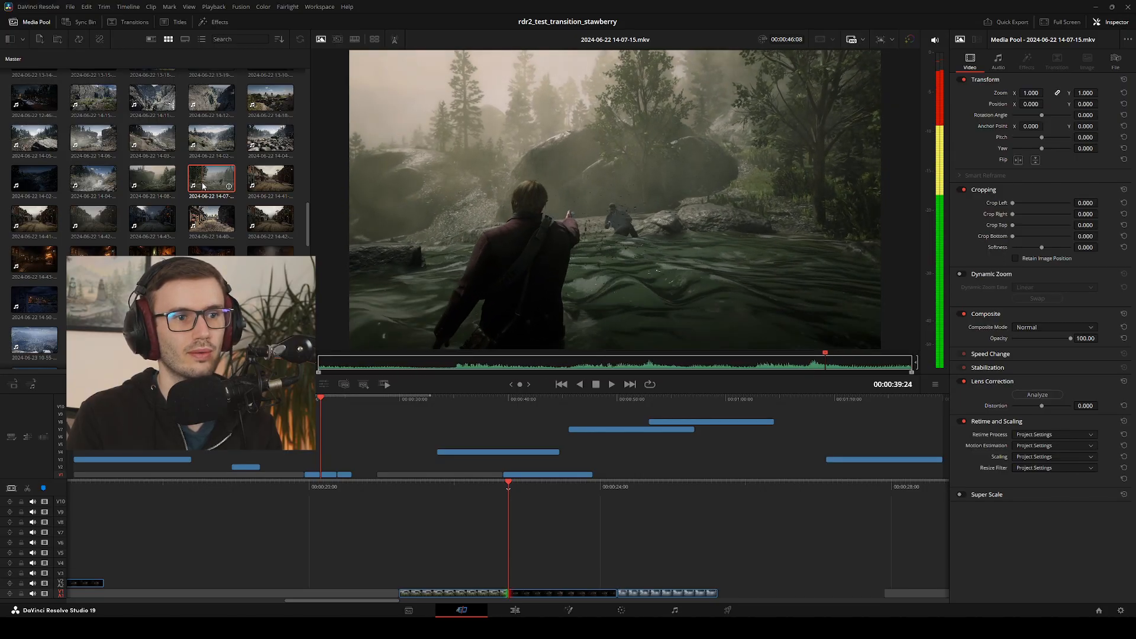
pyautogui.press('Right')
pyautogui.press('Right')
pyautogui.press('Right')
pyautogui.press('Right')
pyautogui.press('Right')
pyautogui.press('Right')
pyautogui.press('Right')
pyautogui.press('Right')
pyautogui.press('Right')
pyautogui.press('Right')
pyautogui.press('Right')
pyautogui.press('Right')
pyautogui.press('Right')
pyautogui.press('Right')
pyautogui.press('Right')
pyautogui.press('Right')
pyautogui.press('Right')
pyautogui.press('Right')
pyautogui.press('Right')
pyautogui.press('Right')
pyautogui.press('Right')
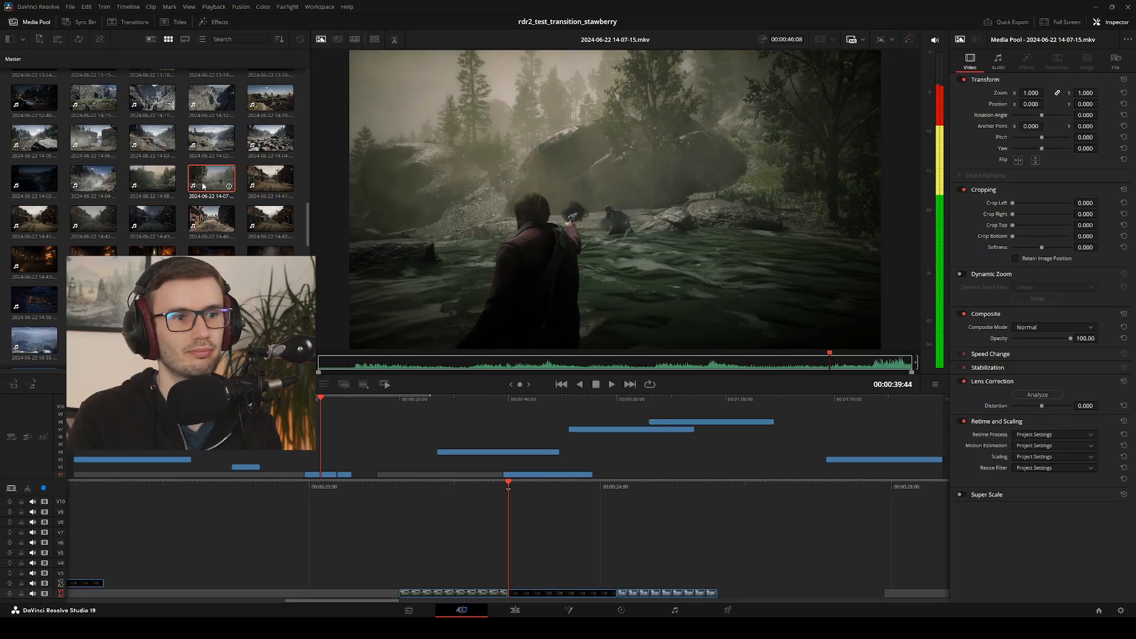
pyautogui.press('Right')
pyautogui.press('Right')
pyautogui.press('Right')
pyautogui.press('Right')
pyautogui.press('Right')
pyautogui.press('Right')
pyautogui.press('Right')
pyautogui.press('Right')
pyautogui.press('Right')
pyautogui.press('Right')
pyautogui.press('Right')
pyautogui.press('Right')
pyautogui.press('Right')
pyautogui.press('Right')
pyautogui.press('Right')
pyautogui.press('Right')
pyautogui.press('Right')
pyautogui.press('Right')
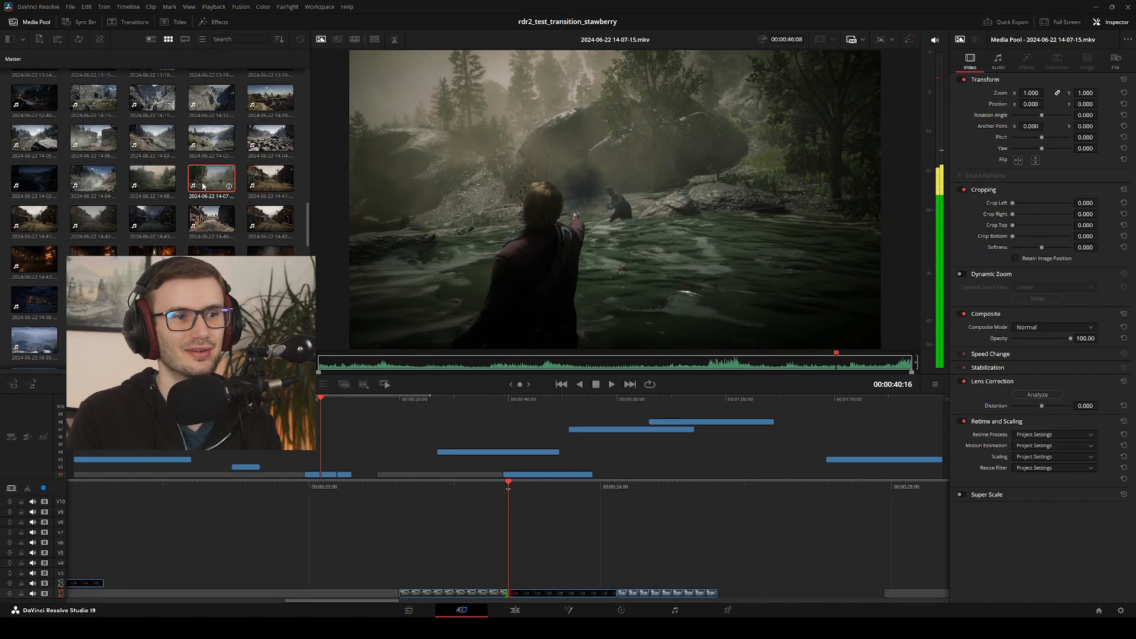
pyautogui.press('Right')
pyautogui.press('Right')
pyautogui.press('Right')
pyautogui.press('Right')
pyautogui.press('Right')
pyautogui.press('Right')
pyautogui.press('Right')
pyautogui.press('Right')
pyautogui.press('Right')
pyautogui.press('Right')
pyautogui.press('Right')
pyautogui.press('Right')
pyautogui.press('Right')
pyautogui.press('Right')
pyautogui.press('Right')
pyautogui.press('Right')
pyautogui.press('Right')
pyautogui.press('Right')
pyautogui.press('Right')
pyautogui.press('Right')
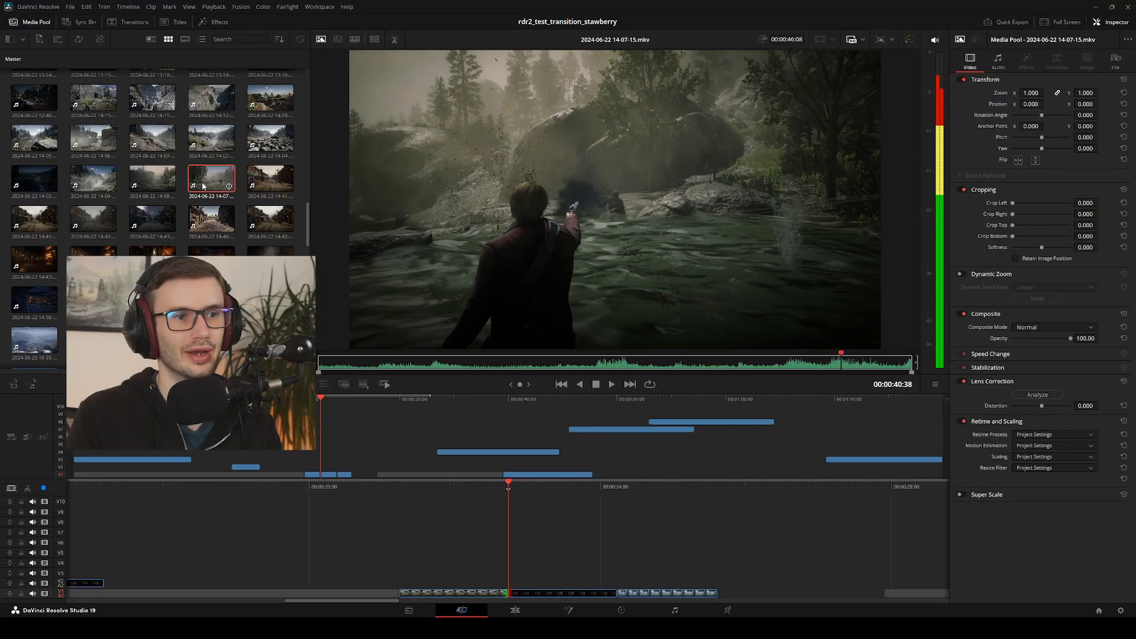
pyautogui.press('Right')
pyautogui.press('Right')
pyautogui.press('Right')
pyautogui.press('Right')
pyautogui.press('Right')
pyautogui.press('Right')
pyautogui.press('Right')
pyautogui.press('Right')
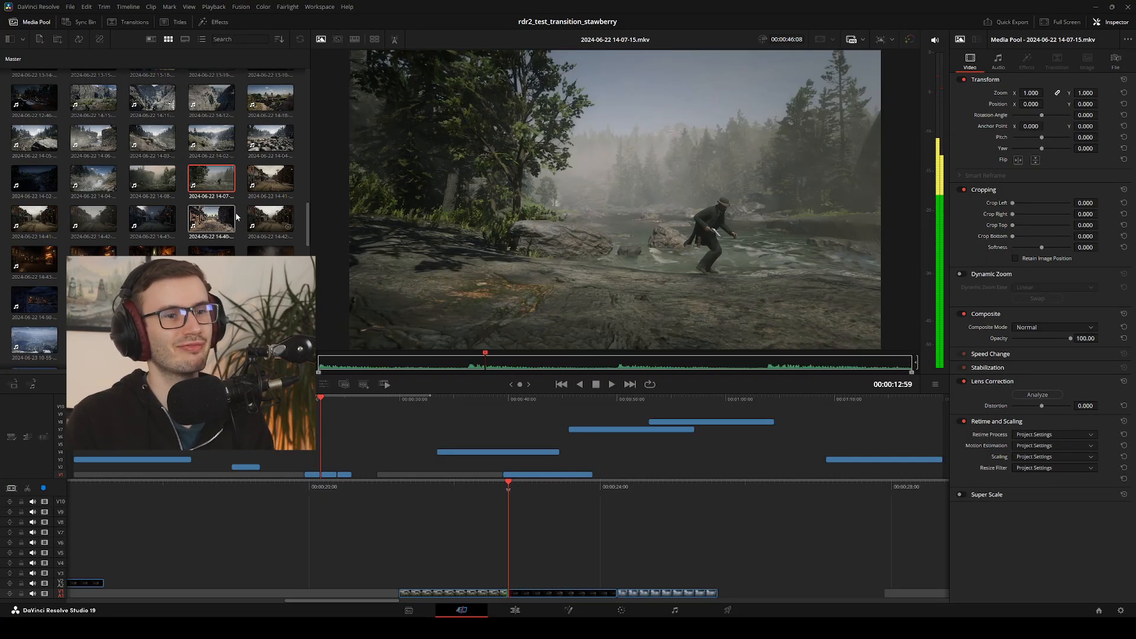
pyautogui.click(156, 180)
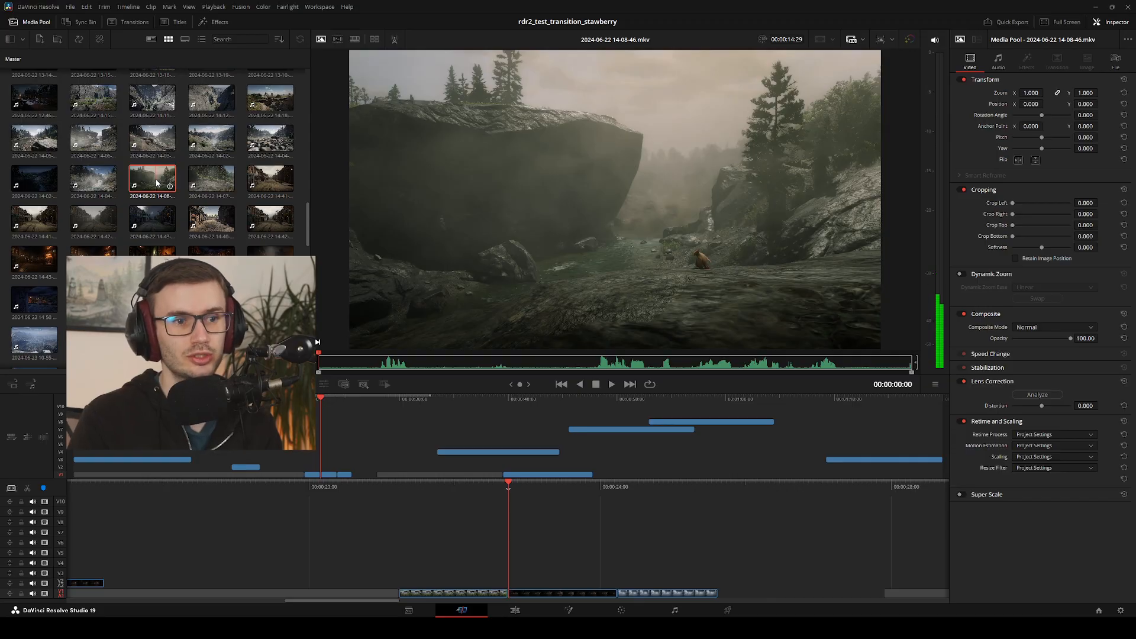
pyautogui.press('space')
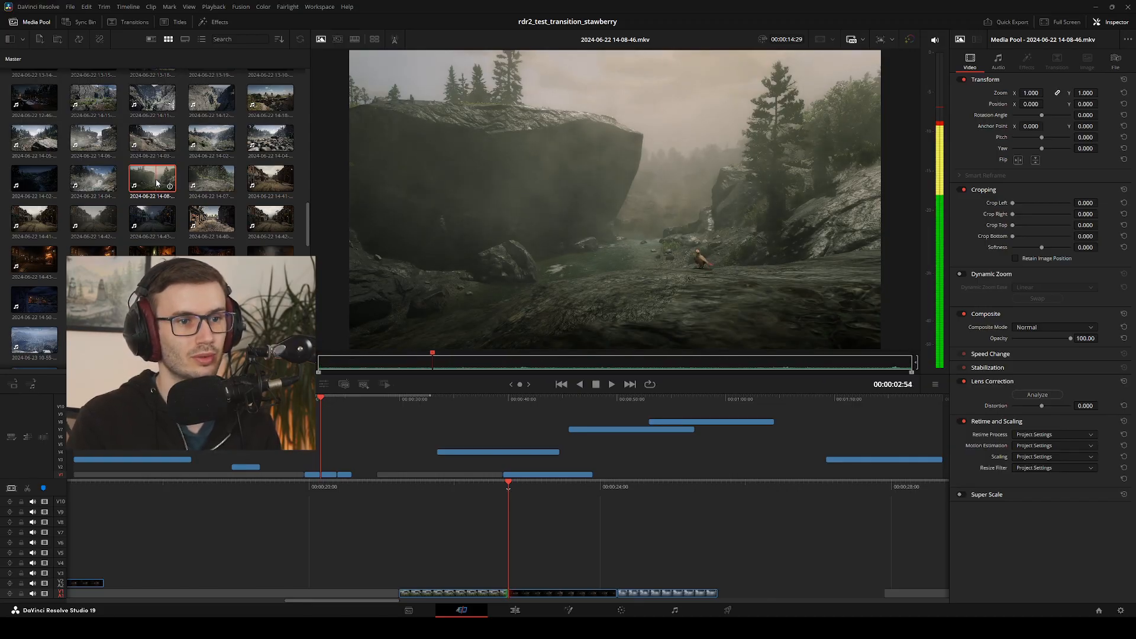
pyautogui.press('j')
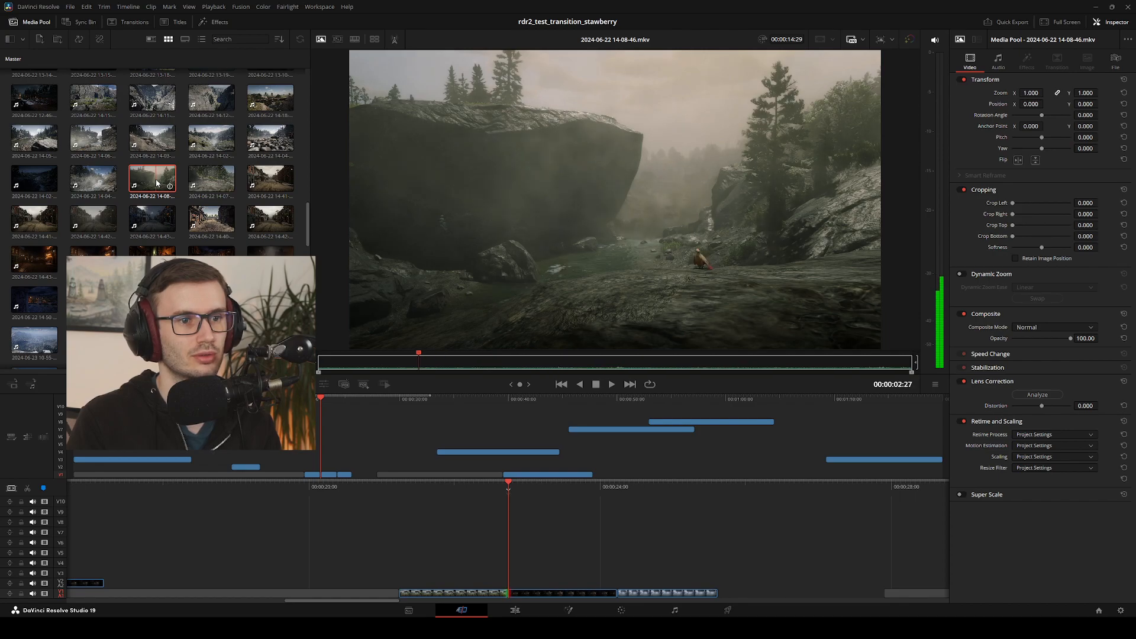
# Shuttle back and forth through the rock clip between about 00:00:03:01 and 00:00:04:12 to examine the bird's flight past the rock
pyautogui.press('l')
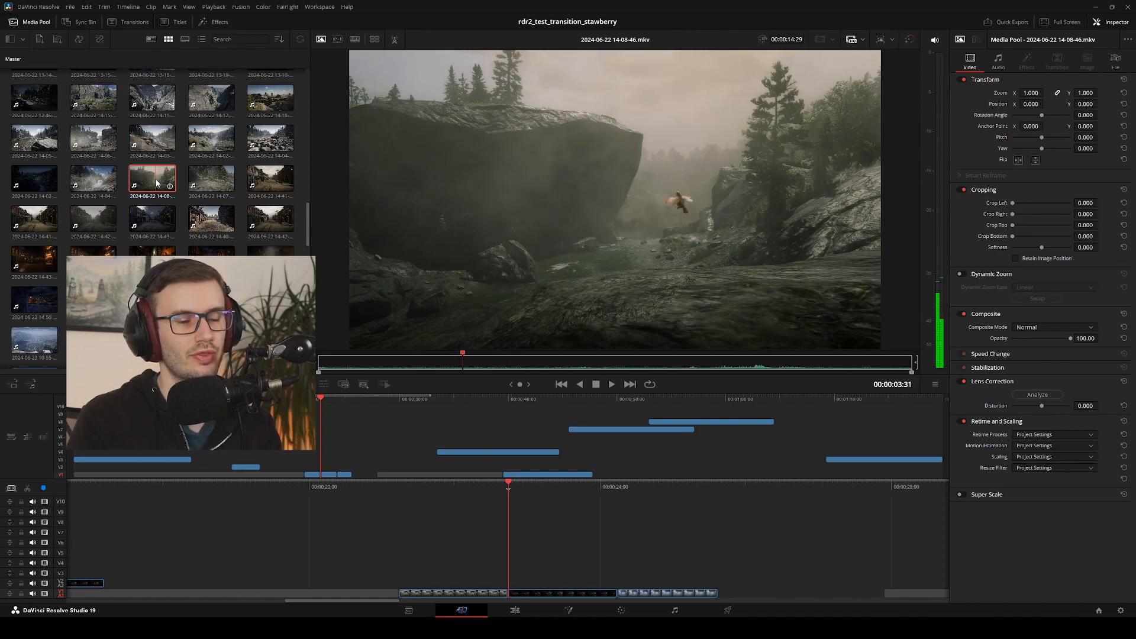
pyautogui.press('j')
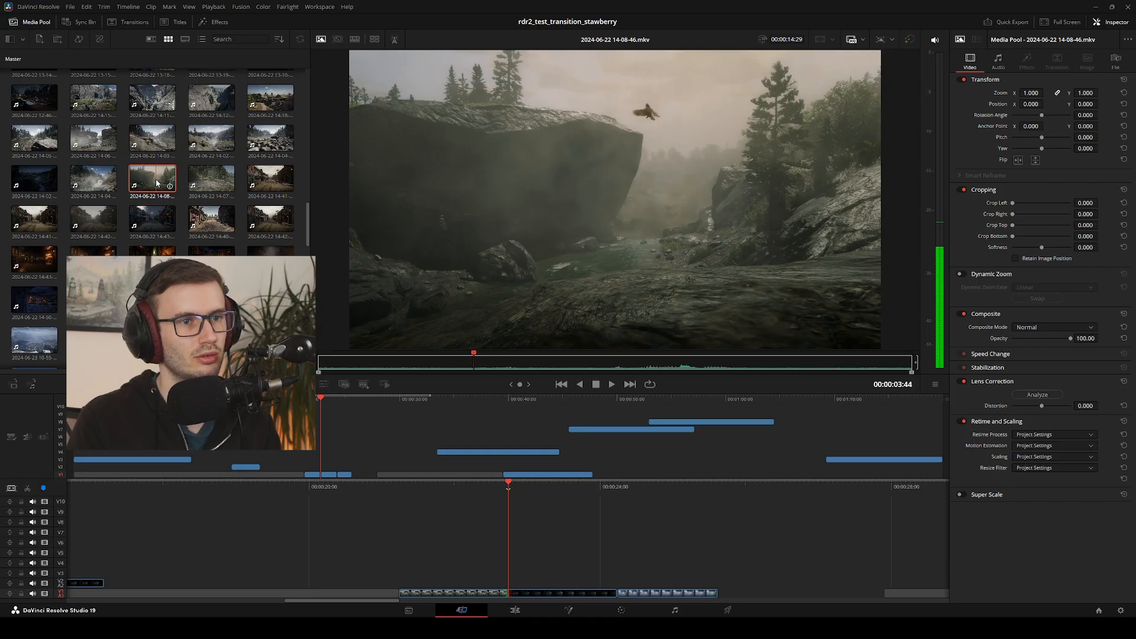
pyautogui.press('l')
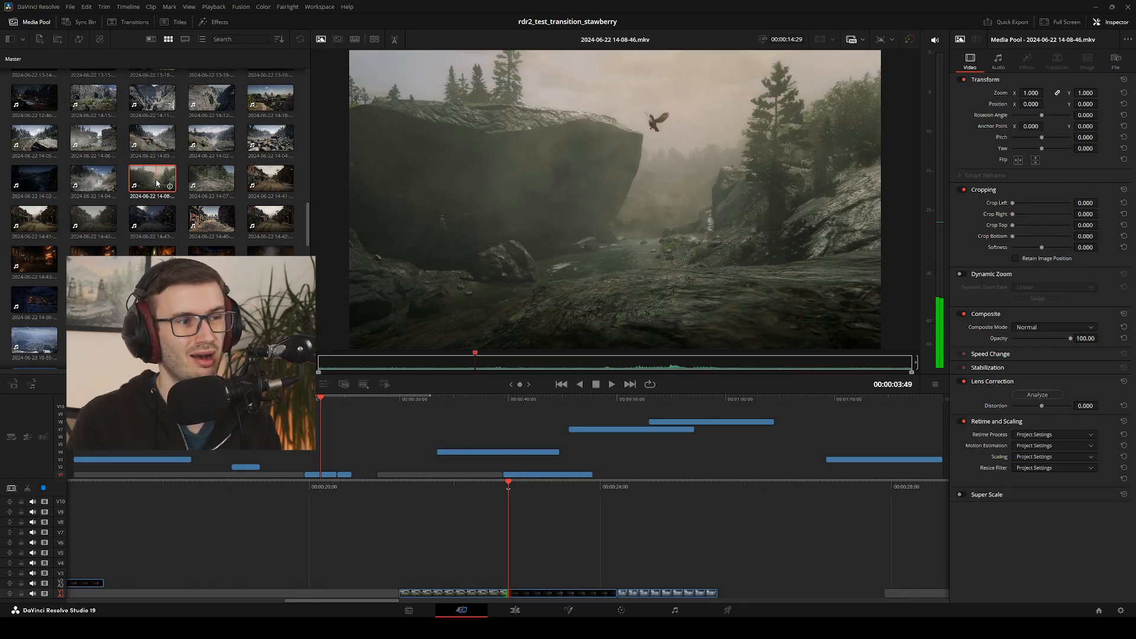
pyautogui.press('k')
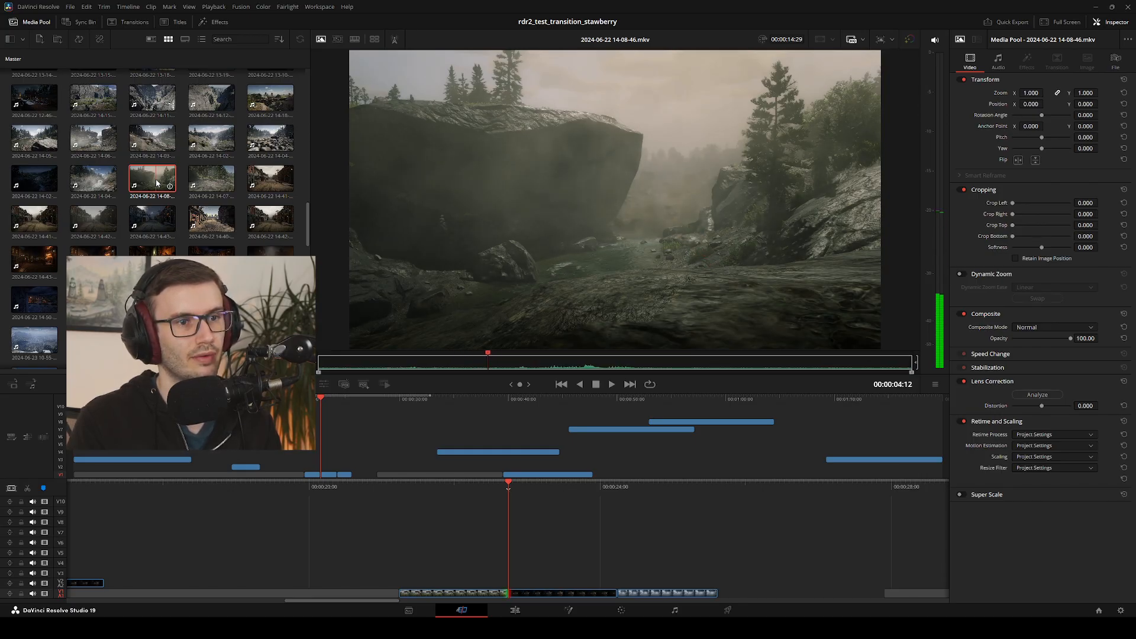
pyautogui.press('j')
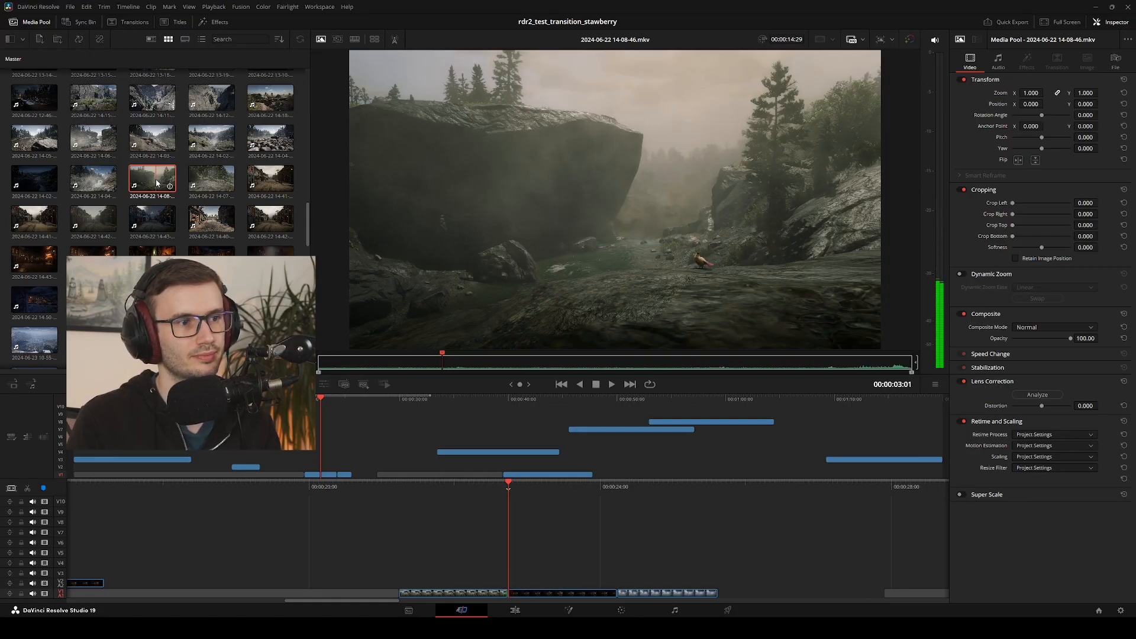
pyautogui.press('l')
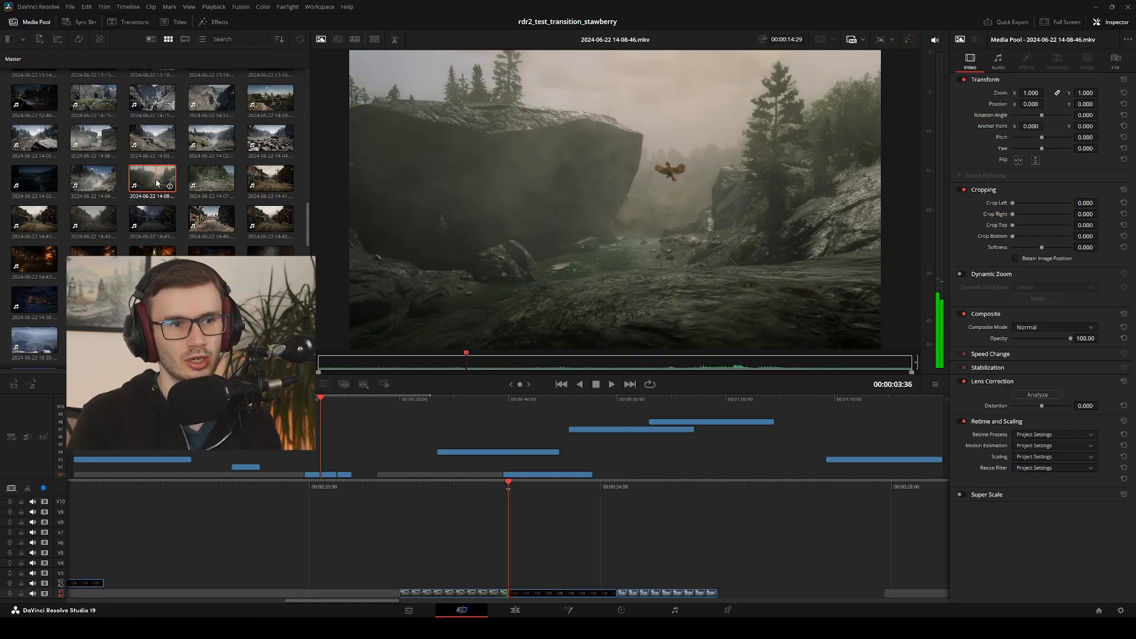
pyautogui.press('j')
pyautogui.press('l')
pyautogui.press('k')
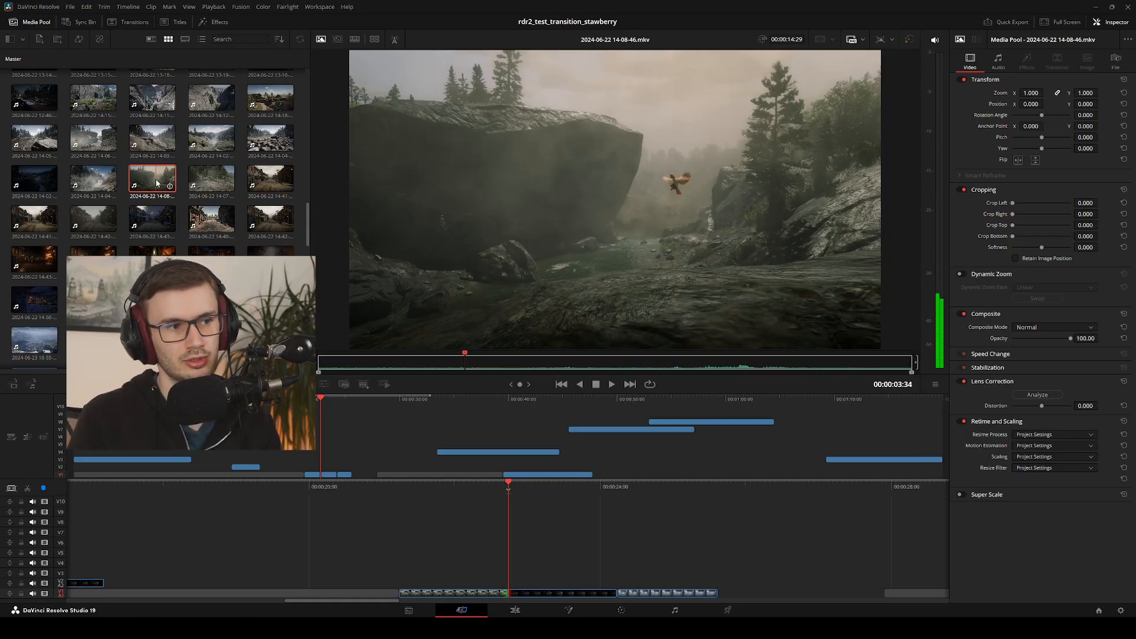
pyautogui.click(92, 222)
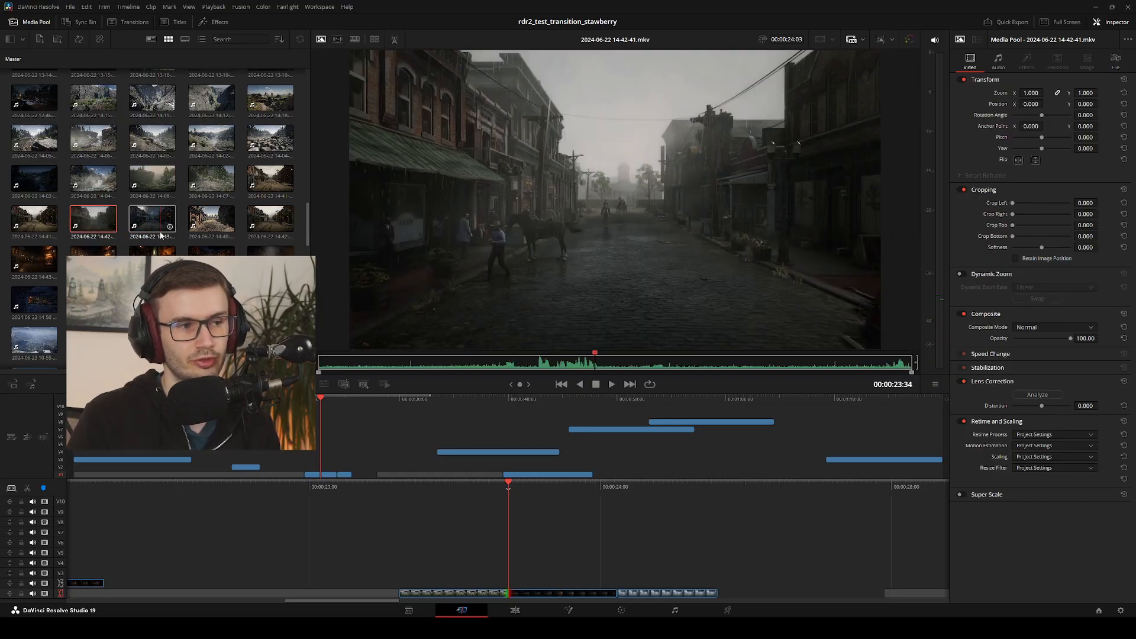
pyautogui.press('l')
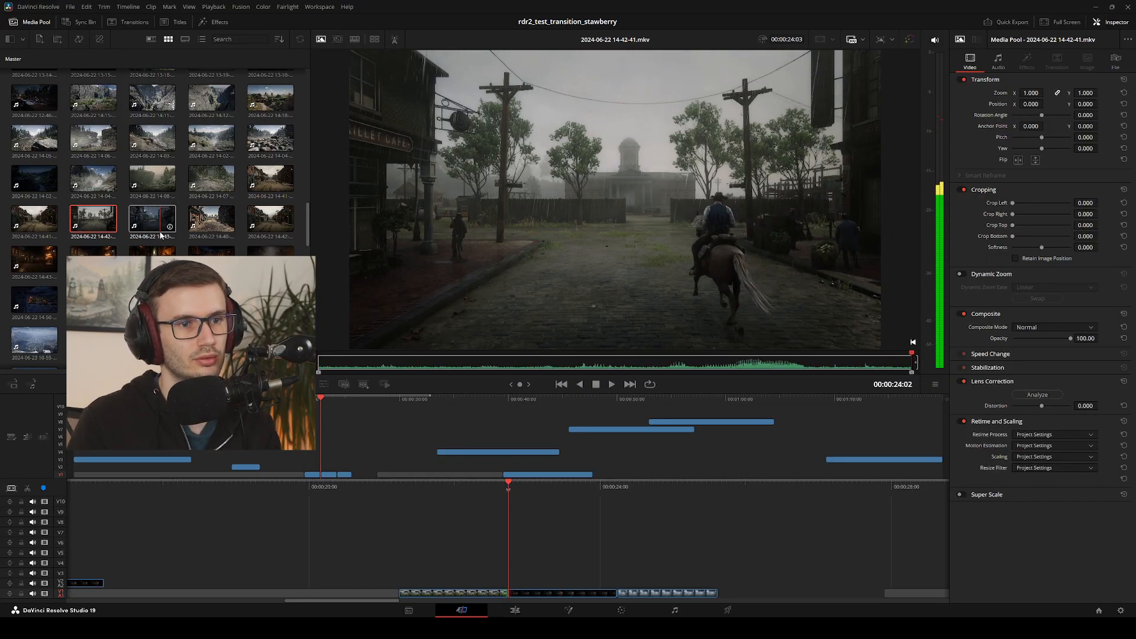
pyautogui.press('j')
pyautogui.press('j')
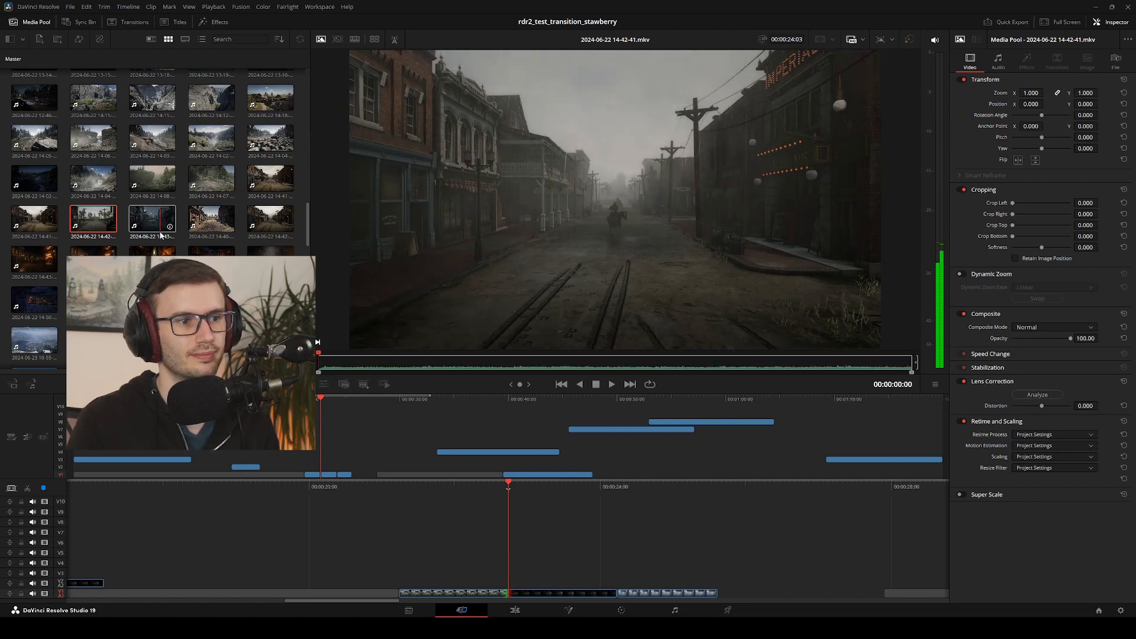
pyautogui.press('space')
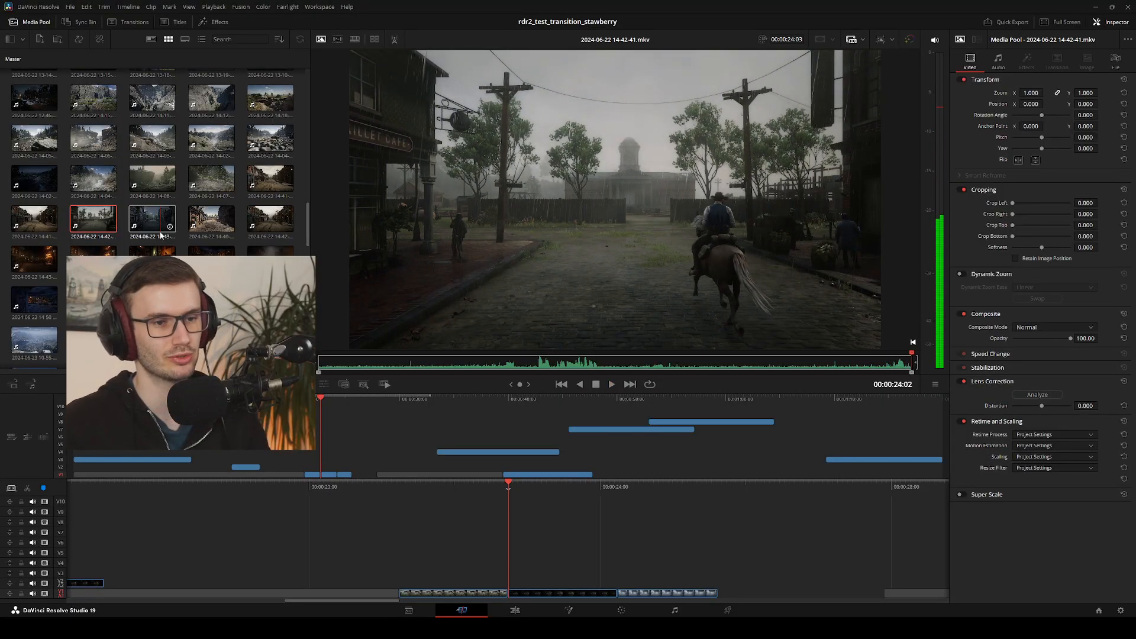
pyautogui.click(40, 218)
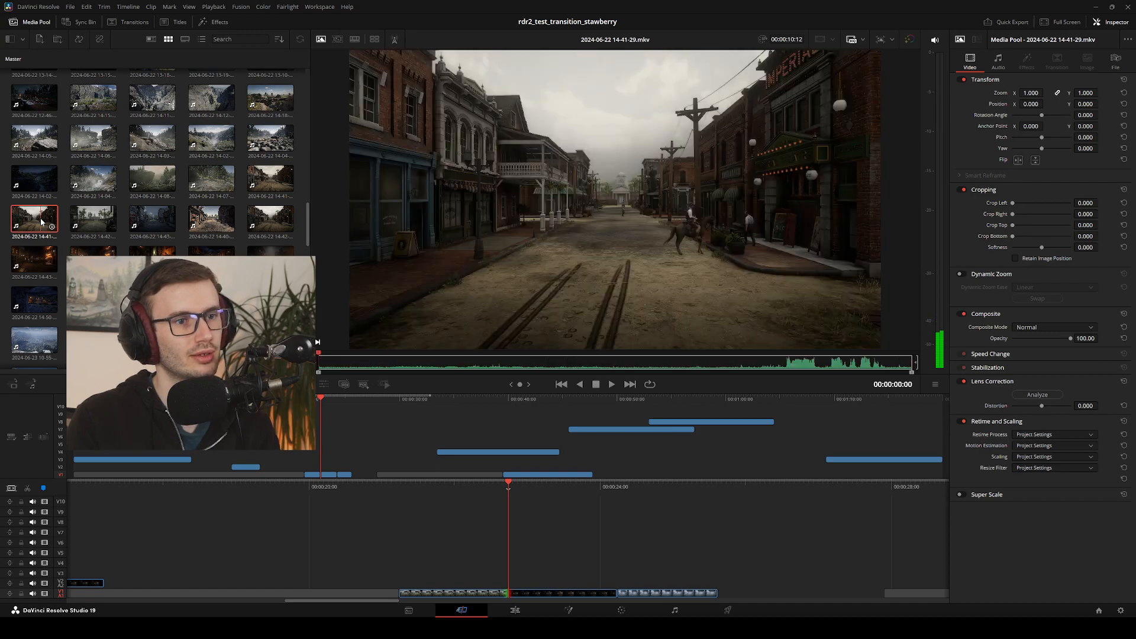
pyautogui.press('space')
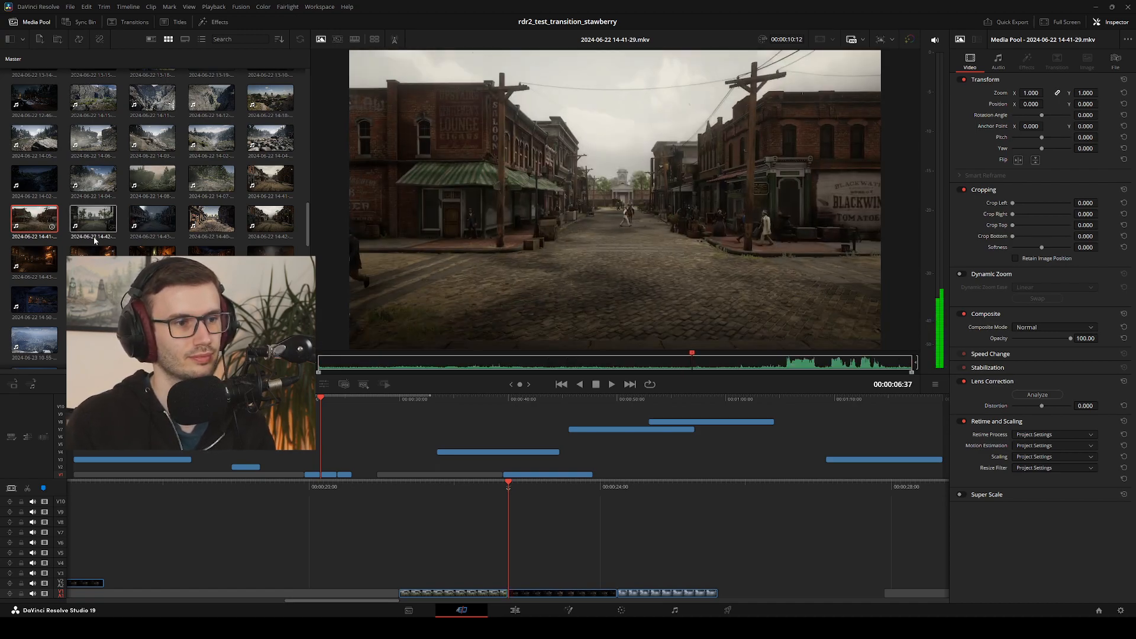
pyautogui.click(329, 365)
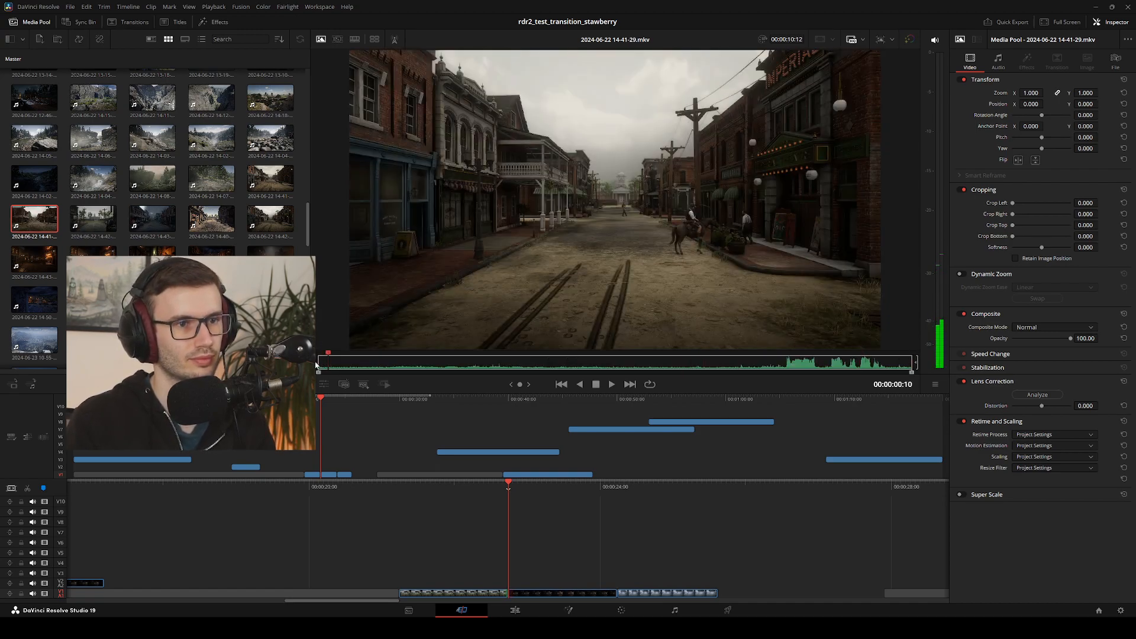
pyautogui.press('space')
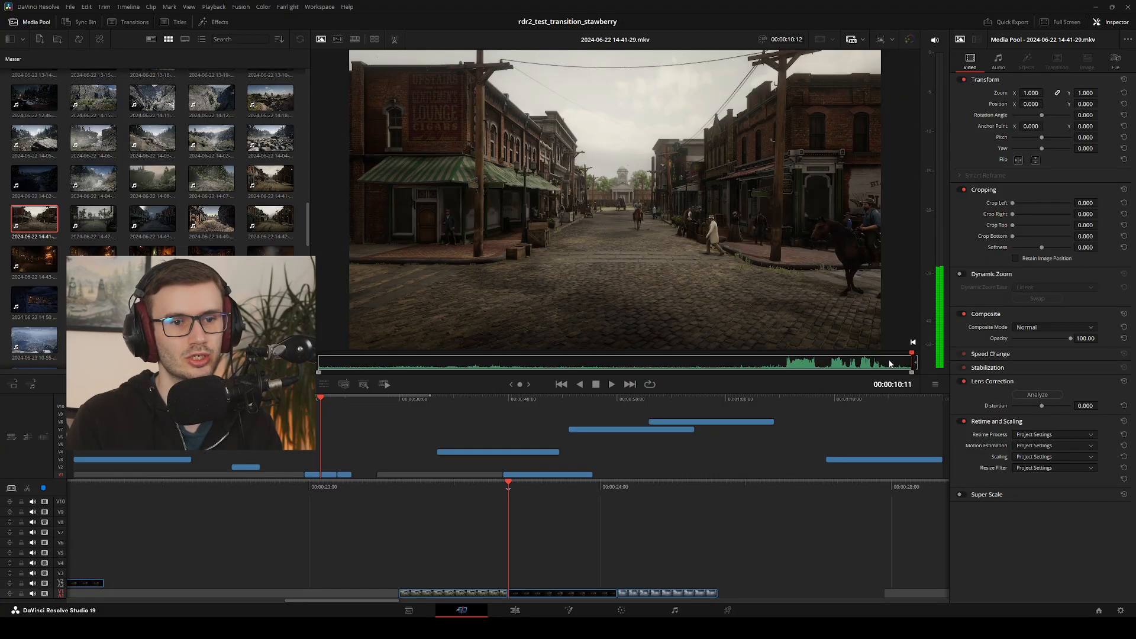
# Mark the section of the street clip from 00:00:05:18 to 00:00:06:15 with in and out points
pyautogui.moveTo(890, 363); pyautogui.dragTo(682, 356)
pyautogui.press('i')
pyautogui.press('o')
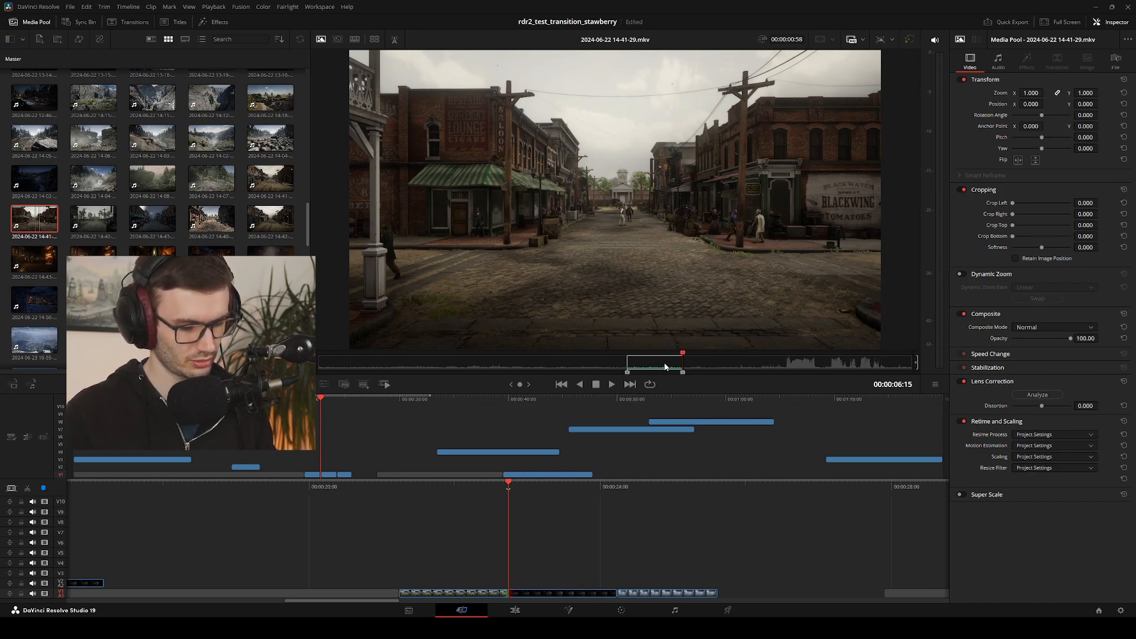
# Step back and forth through the marked street section between about 00:00:05:47 and 00:00:06:16 to check its frames
pyautogui.press('Left')
pyautogui.press('Left')
pyautogui.press('Left')
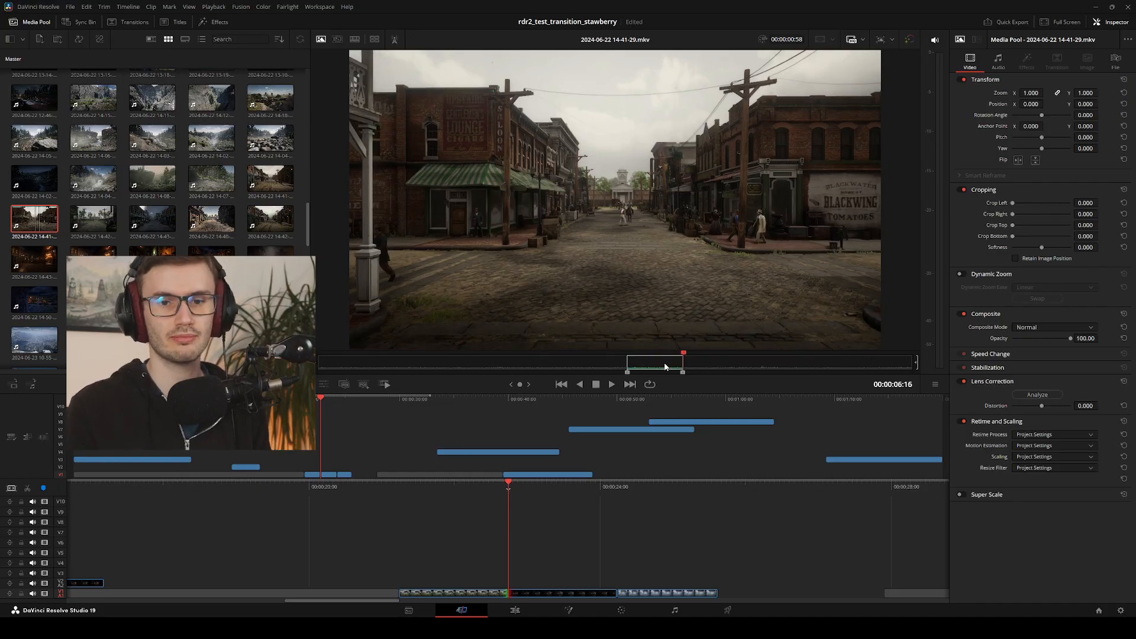
pyautogui.press('Left')
pyautogui.press('Left')
pyautogui.press('Left')
pyautogui.press('Left')
pyautogui.press('Left')
pyautogui.press('Left')
pyautogui.press('Left')
pyautogui.press('Left')
pyautogui.press('Left')
pyautogui.press('Left')
pyautogui.press('Left')
pyautogui.press('Left')
pyautogui.press('Left')
pyautogui.press('Left')
pyautogui.press('Left')
pyautogui.press('Left')
pyautogui.press('Left')
pyautogui.press('Left')
pyautogui.press('Left')
pyautogui.press('Left')
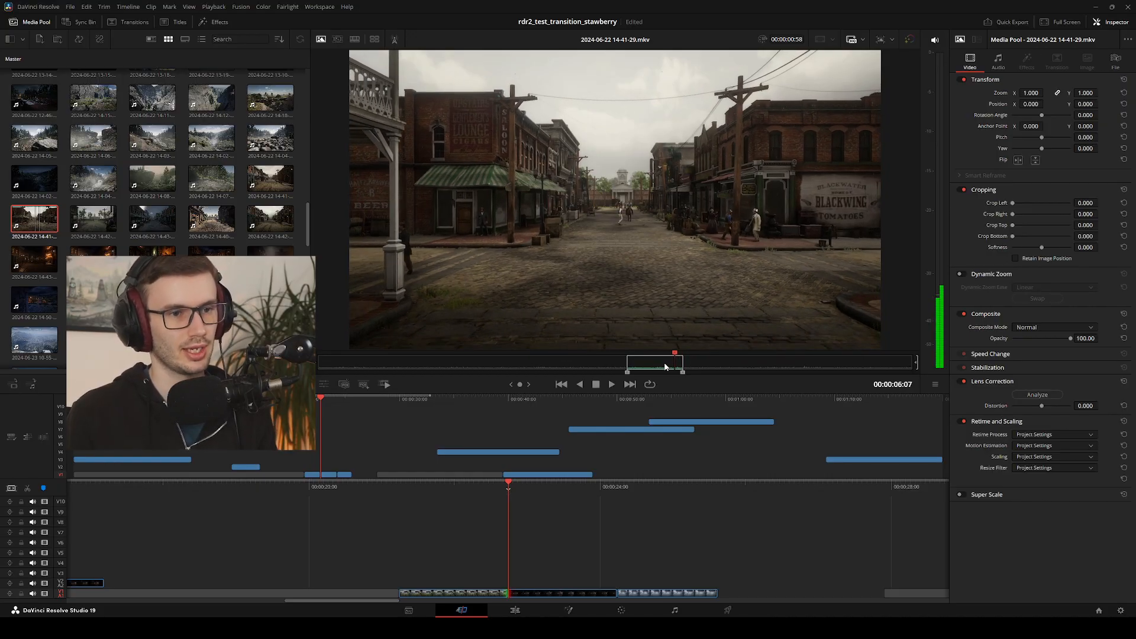
pyautogui.press('Left')
pyautogui.press('Right')
pyautogui.press('Right')
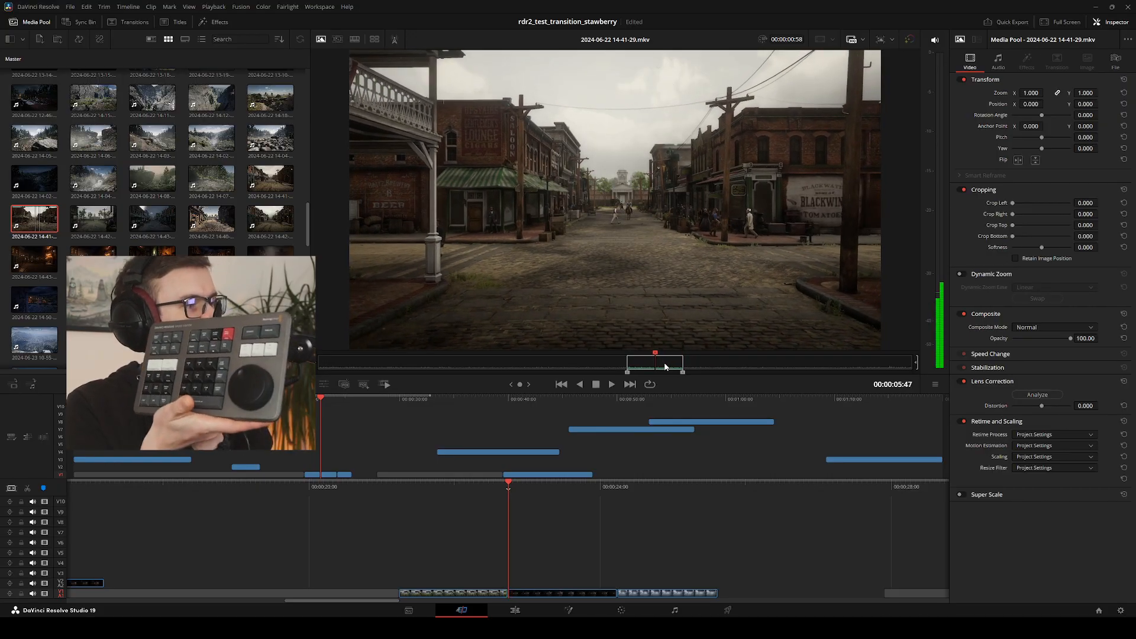
pyautogui.press('Right')
pyautogui.press('Right')
pyautogui.press('Right')
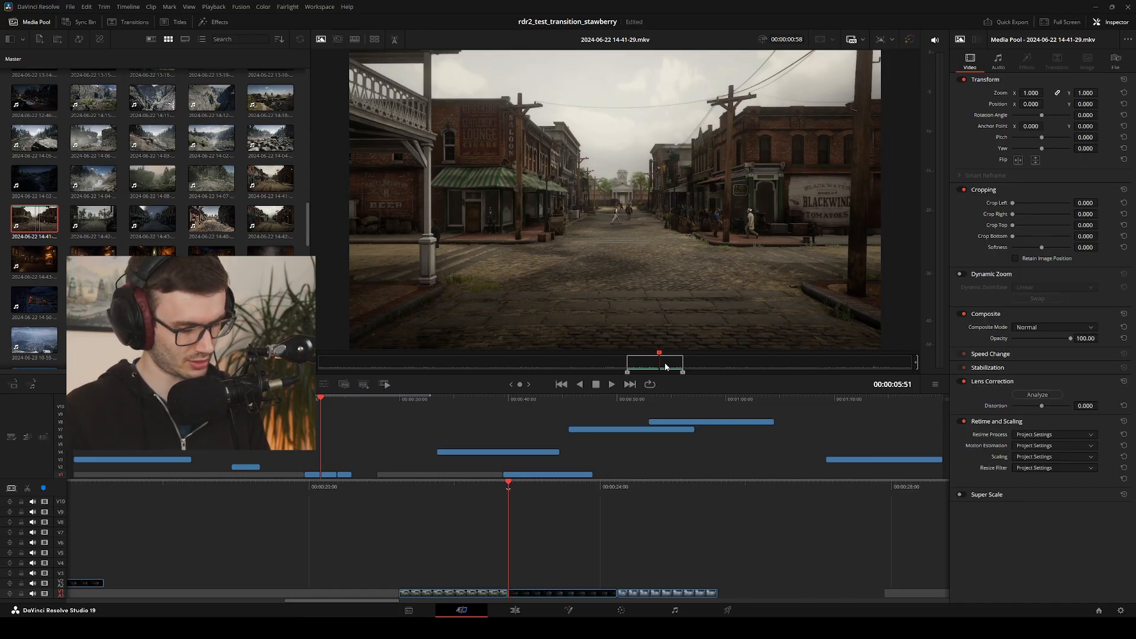
# Insert the marked street section at the start of Video 1 and show it on the Edit page with the playhead at 00:00:00:00
pyautogui.press('F9')
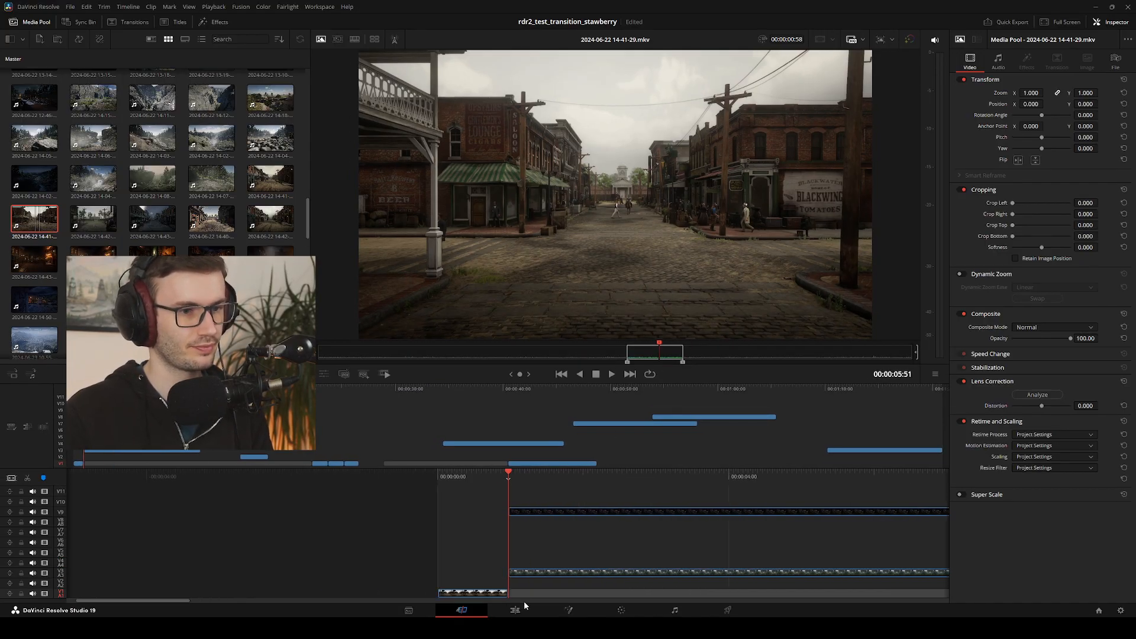
pyautogui.click(523, 611)
pyautogui.moveTo(290, 488); pyautogui.dragTo(347, 560)
pyautogui.scroll(-2, 496, 507)
pyautogui.click(586, 487)
pyautogui.press('space')
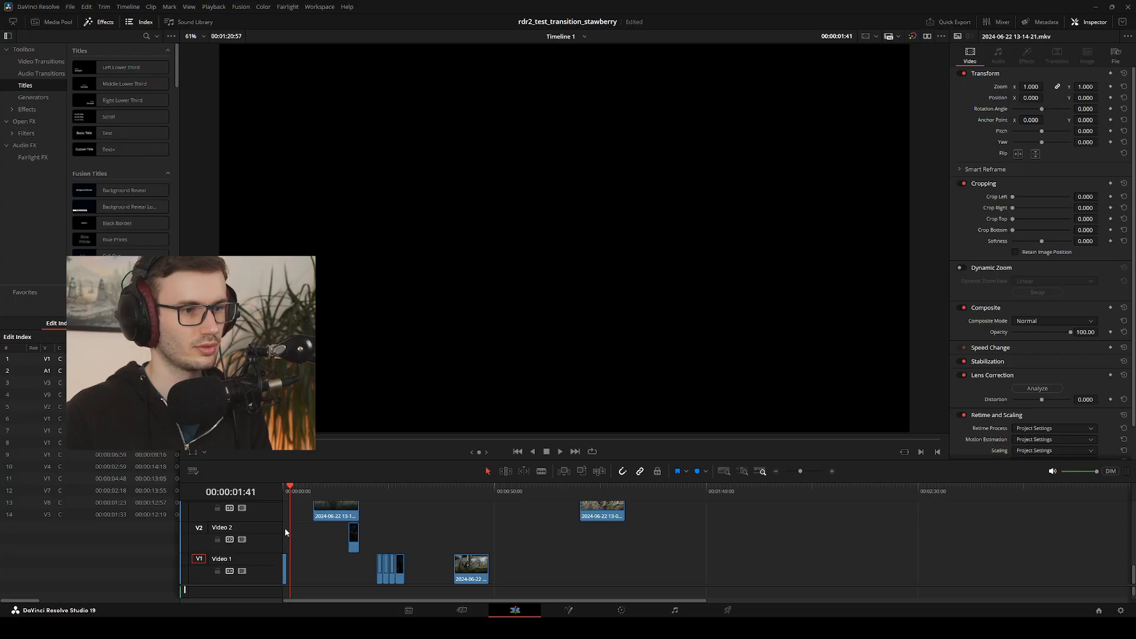
pyautogui.click(281, 493)
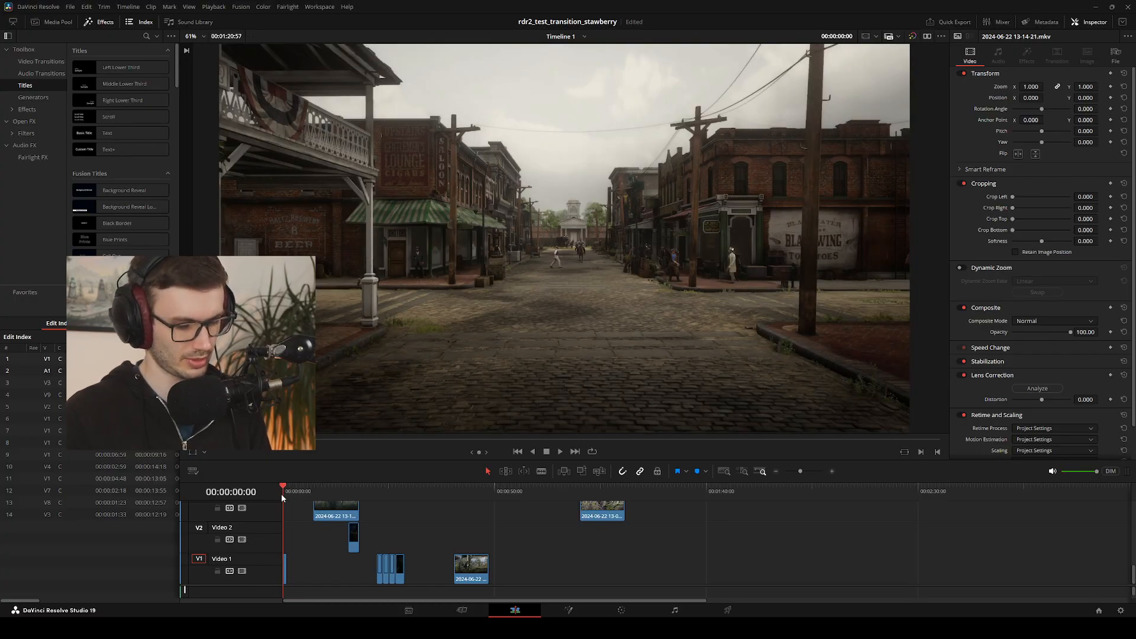
pyautogui.press('.')
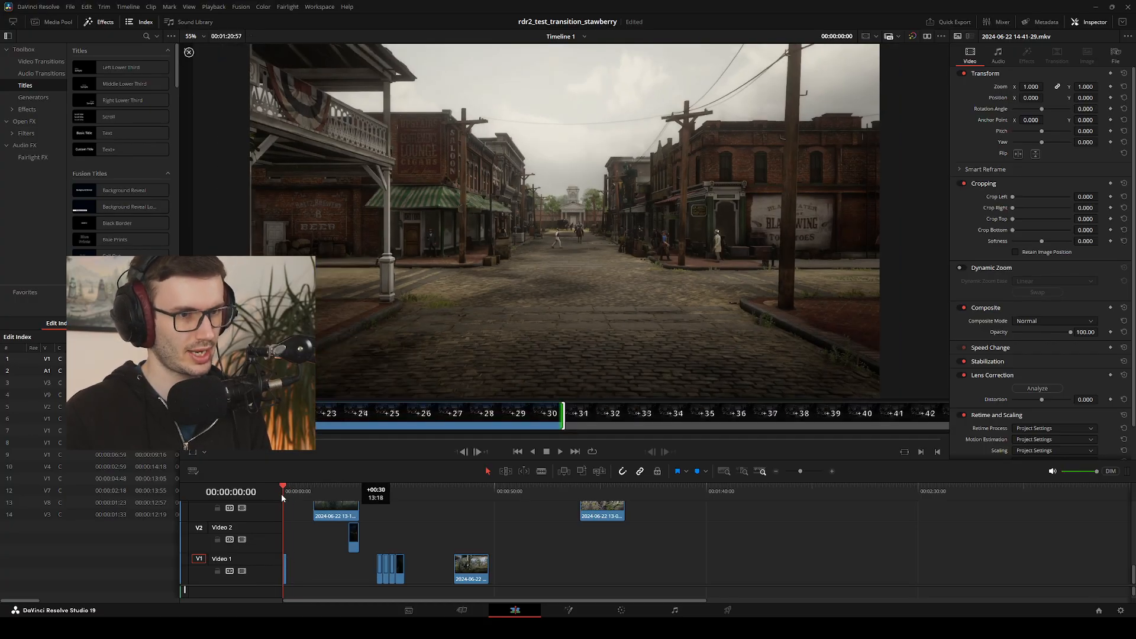
pyautogui.press('.')
pyautogui.press('.')
pyautogui.press('.')
pyautogui.press('.')
pyautogui.press('.')
pyautogui.press('.')
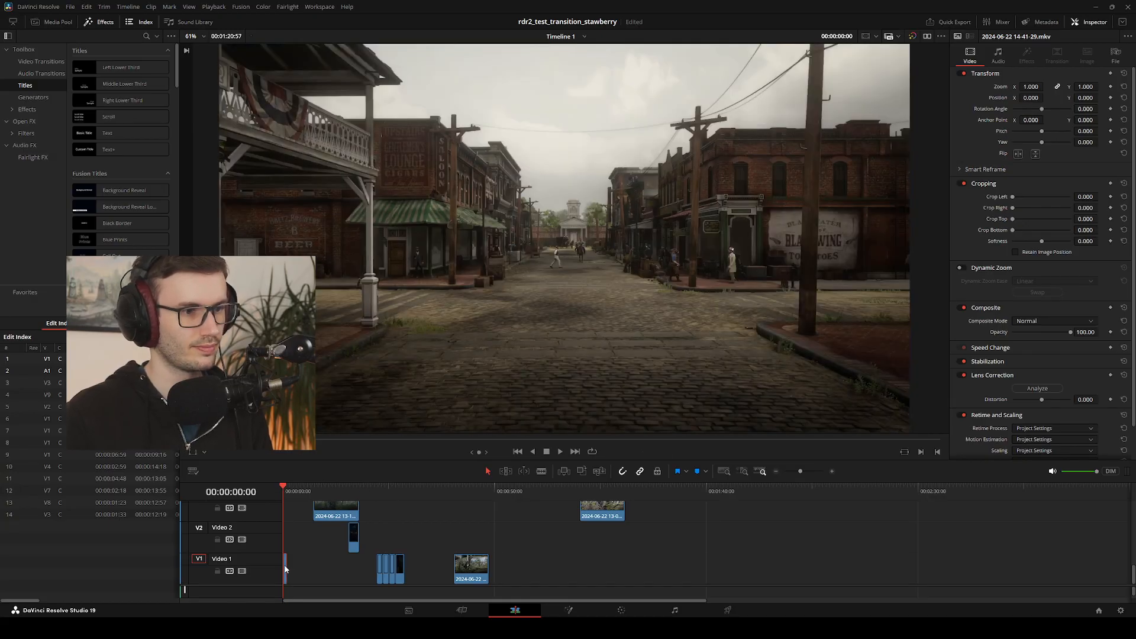
# Extend the end of the street clip at the start of Video 1 to about source timecode 00:00:08:06
pyautogui.moveTo(285, 564); pyautogui.dragTo(292, 564)
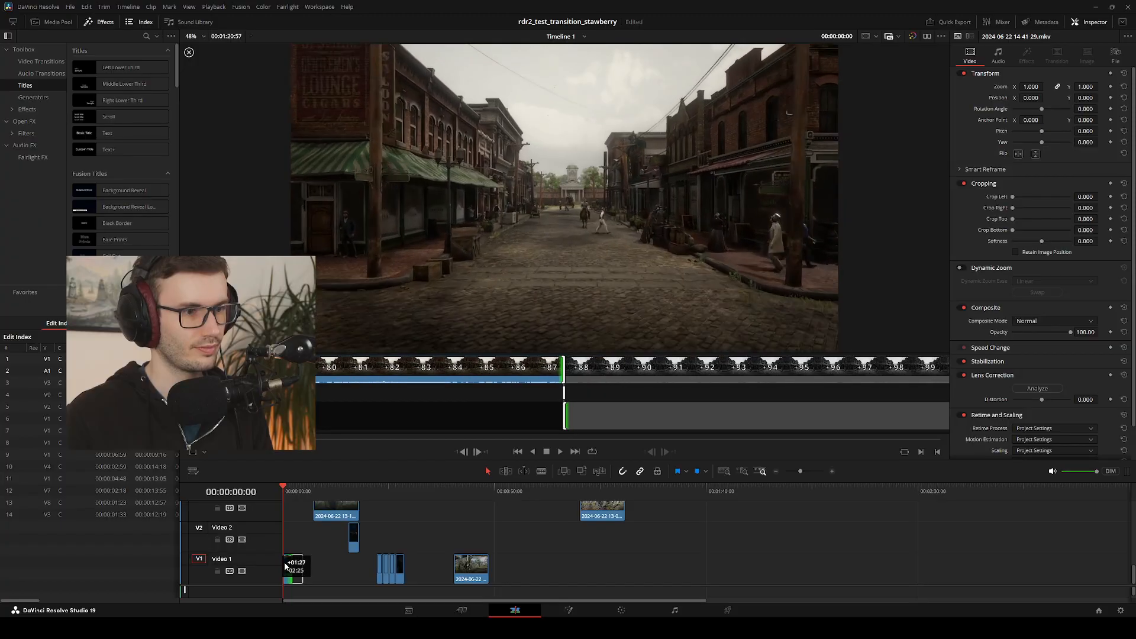
pyautogui.press(',')
pyautogui.press(',')
pyautogui.press(',')
pyautogui.press(',')
pyautogui.press(',')
pyautogui.press(',')
pyautogui.press(',')
pyautogui.press(',')
pyautogui.press(',')
pyautogui.press(',')
pyautogui.press(',')
pyautogui.press(',')
pyautogui.press(',')
pyautogui.press(',')
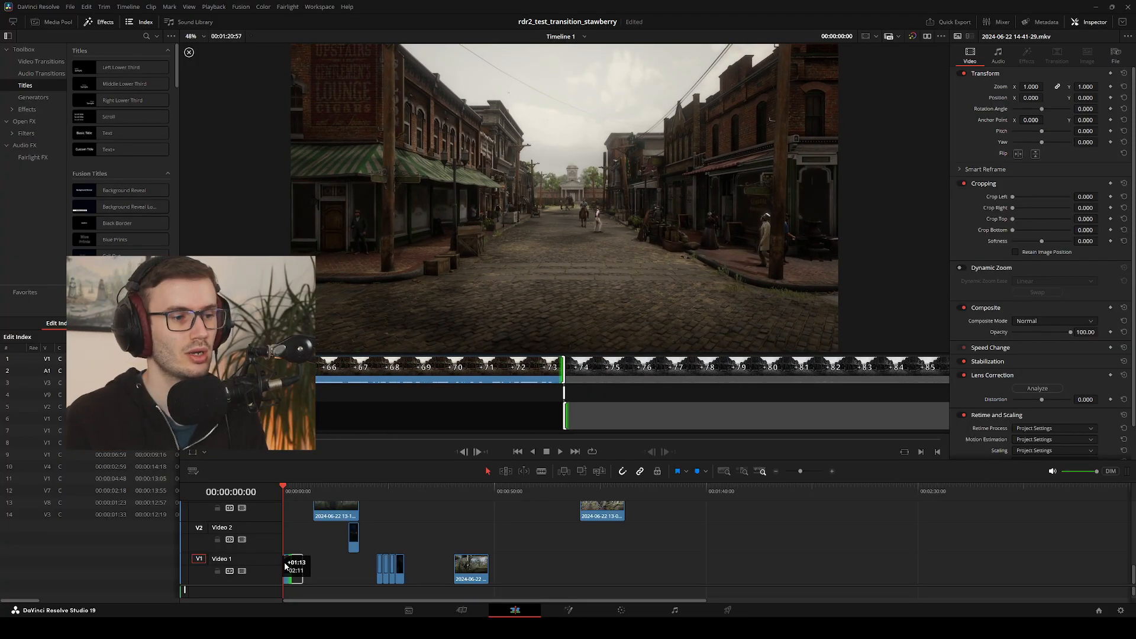
pyautogui.press('.')
pyautogui.press('.')
pyautogui.press('.')
pyautogui.press('.')
pyautogui.press('.')
pyautogui.press('.')
pyautogui.press('.')
pyautogui.press('.')
pyautogui.press('.')
pyautogui.press('.')
pyautogui.press('.')
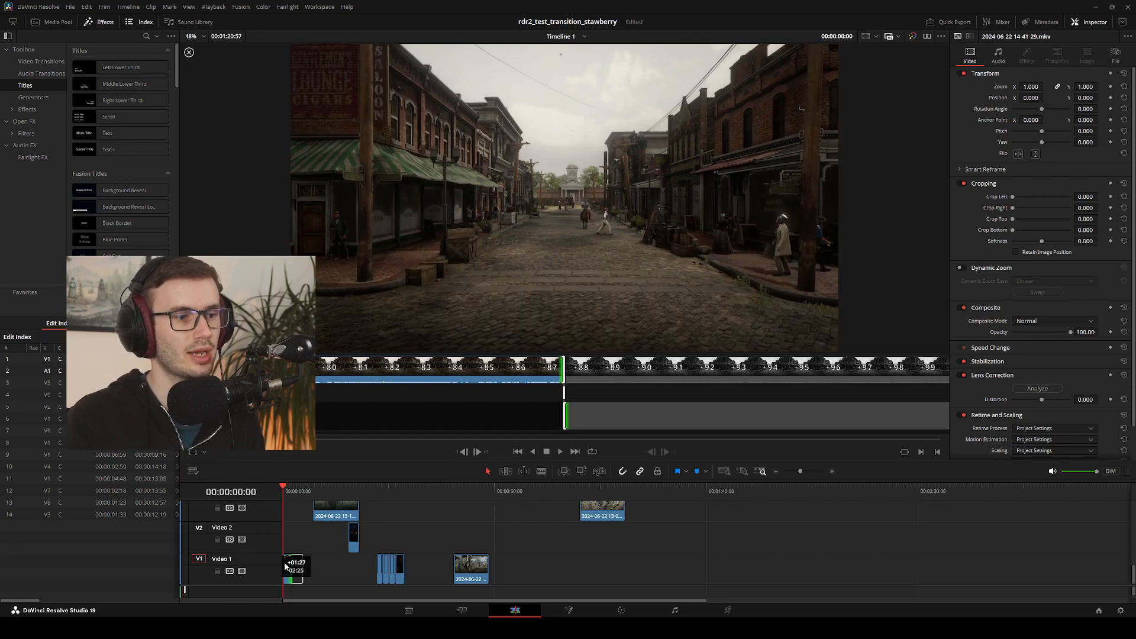
pyautogui.press('.')
pyautogui.press('.')
pyautogui.press('.')
pyautogui.press('.')
pyautogui.press('.')
pyautogui.press('.')
pyautogui.press('.')
pyautogui.press('.')
pyautogui.press('.')
pyautogui.press('.')
pyautogui.press('.')
pyautogui.press('.')
pyautogui.press('.')
pyautogui.press('.')
pyautogui.press('.')
pyautogui.press('.')
pyautogui.press('.')
pyautogui.press('.')
pyautogui.press('.')
pyautogui.press('.')
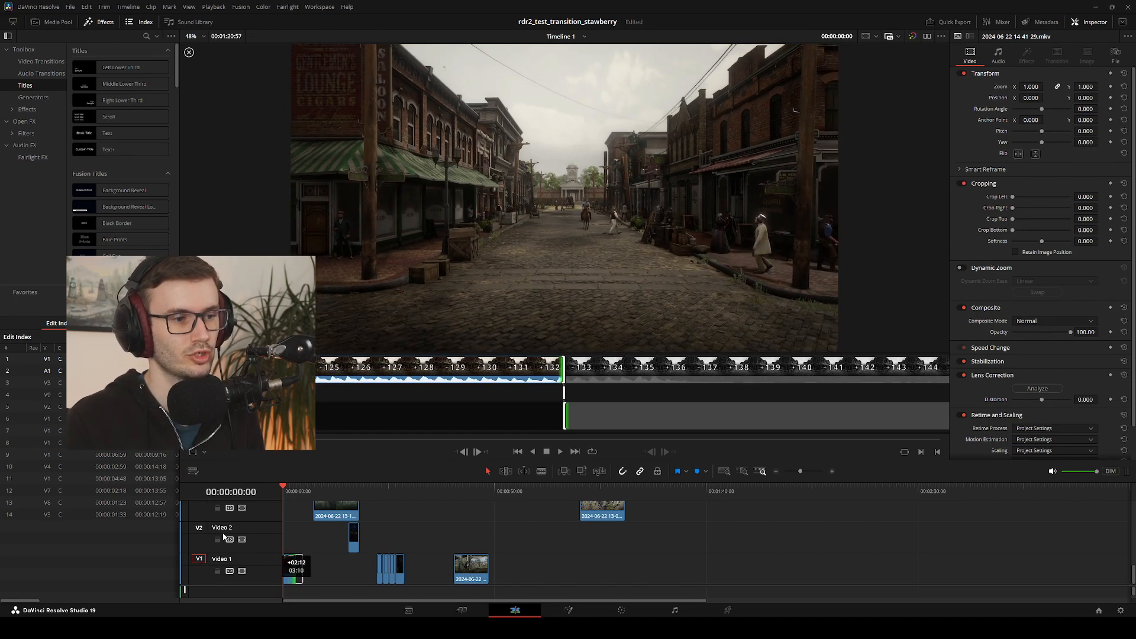
pyautogui.click(290, 554)
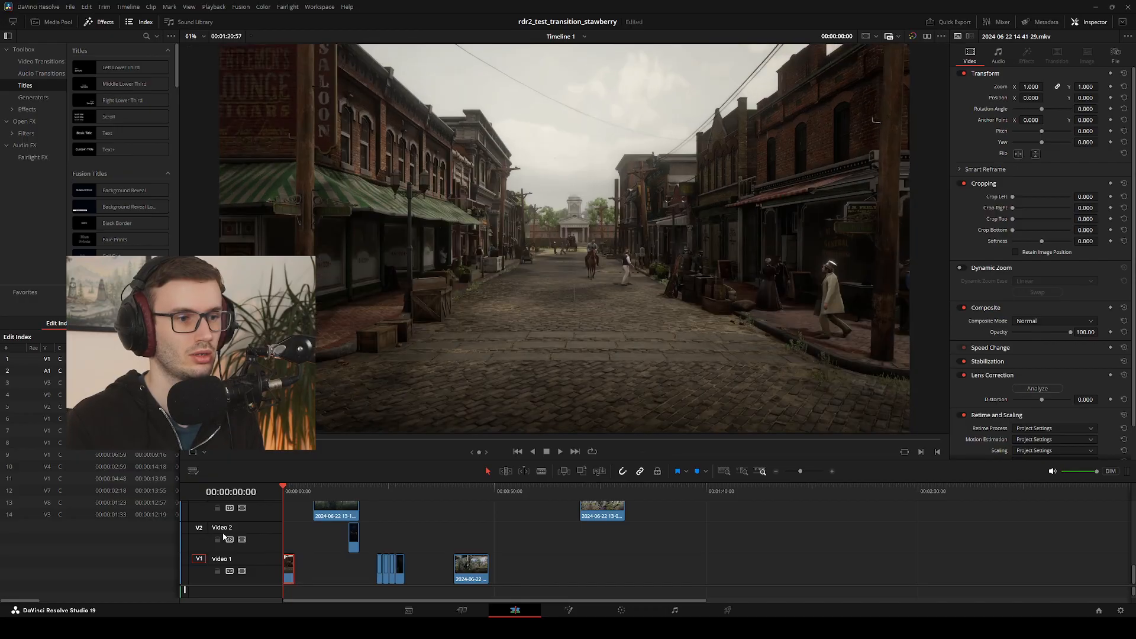
# Move the street clip directly behind the gate clip on Video 1 and play across the cut to about 00:00:50:37
pyautogui.moveTo(290, 568); pyautogui.dragTo(446, 537)
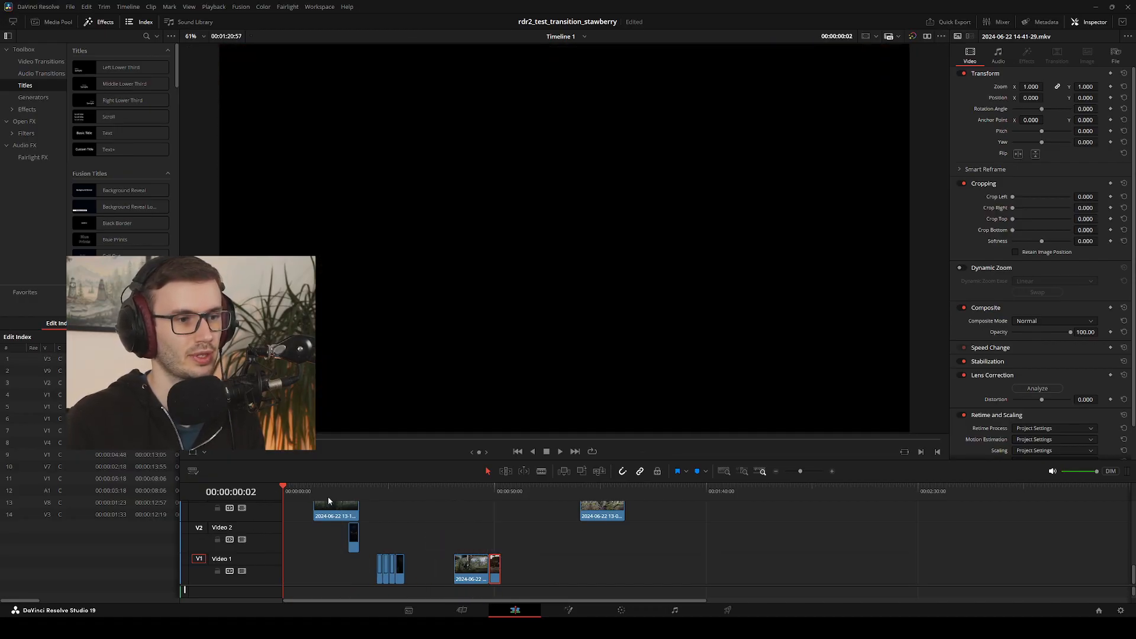
pyautogui.moveTo(379, 495); pyautogui.dragTo(483, 497)
pyautogui.press('space')
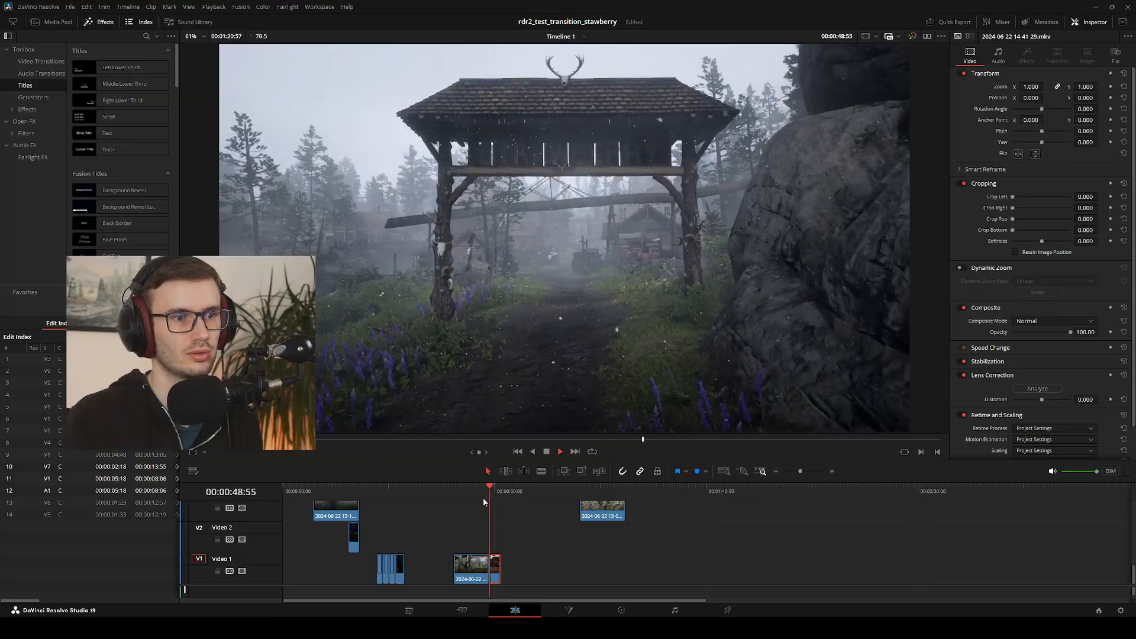
pyautogui.press('space')
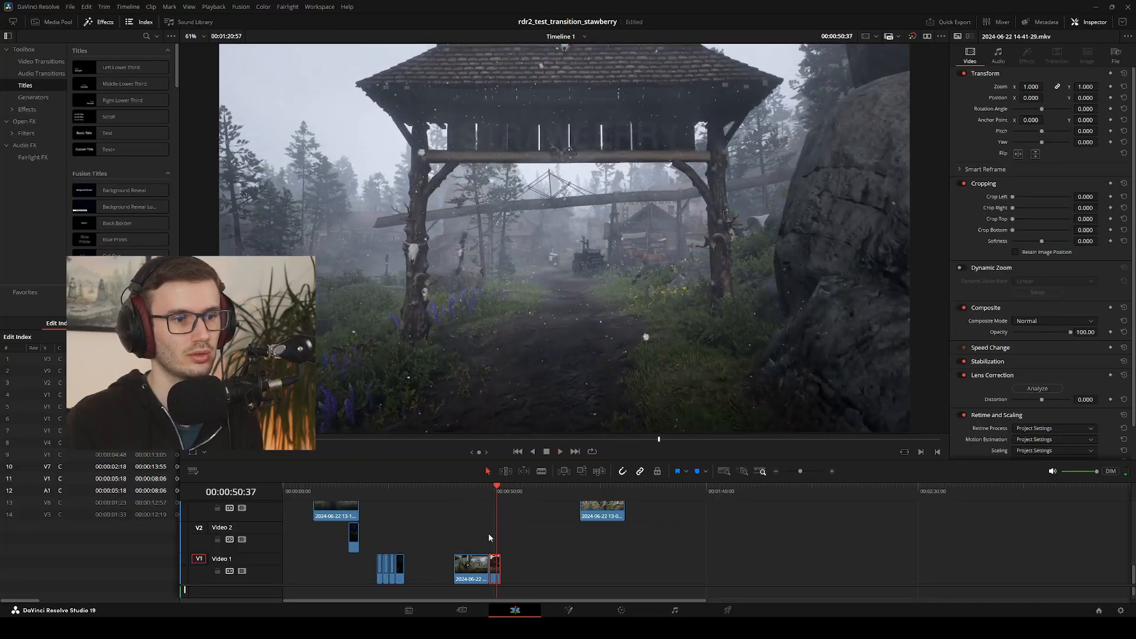
pyautogui.scroll(5, 489, 534)
pyautogui.moveTo(496, 538); pyautogui.dragTo(590, 541)
pyautogui.scroll(-5, 545, 545)
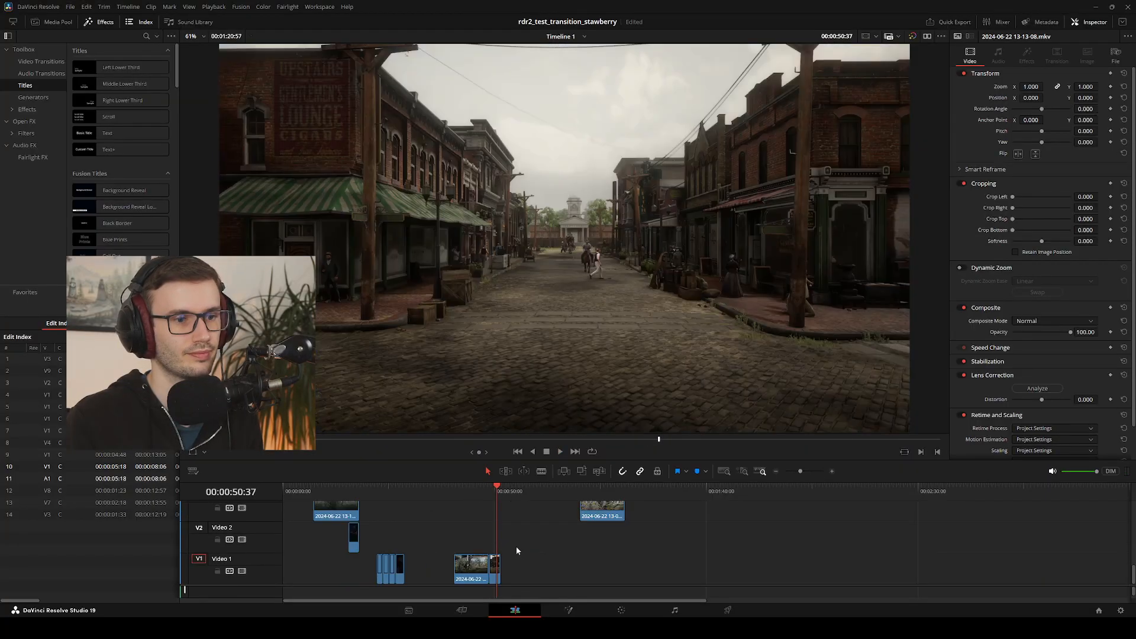
pyautogui.click(481, 490)
pyautogui.press('space')
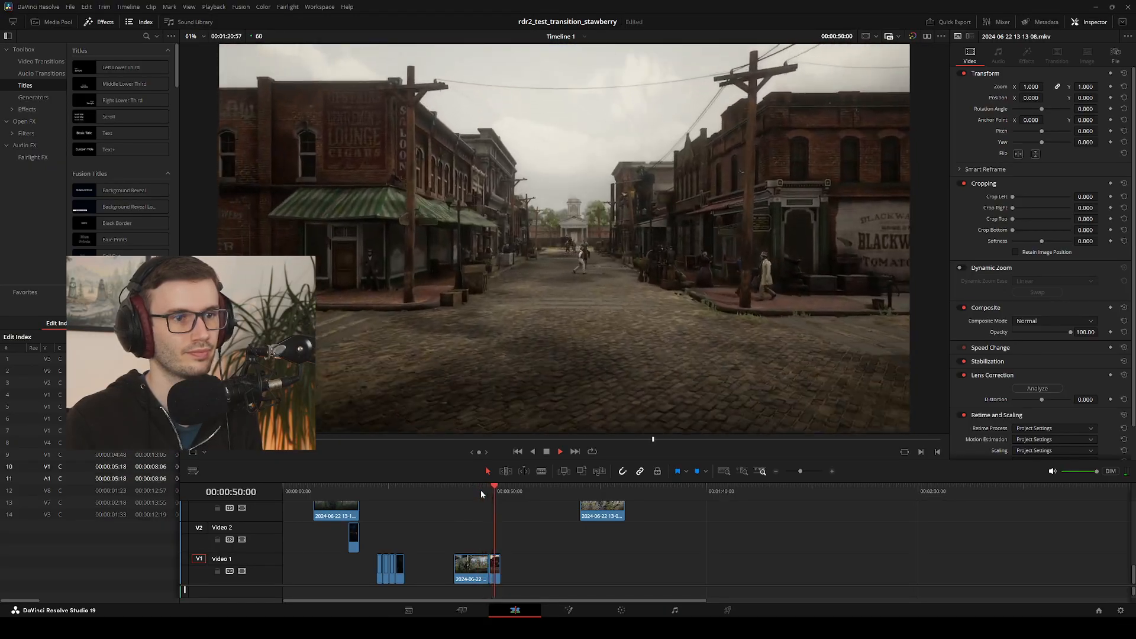
pyautogui.moveTo(593, 513); pyautogui.dragTo(514, 570)
pyautogui.moveTo(505, 491); pyautogui.dragTo(479, 492)
pyautogui.press('space')
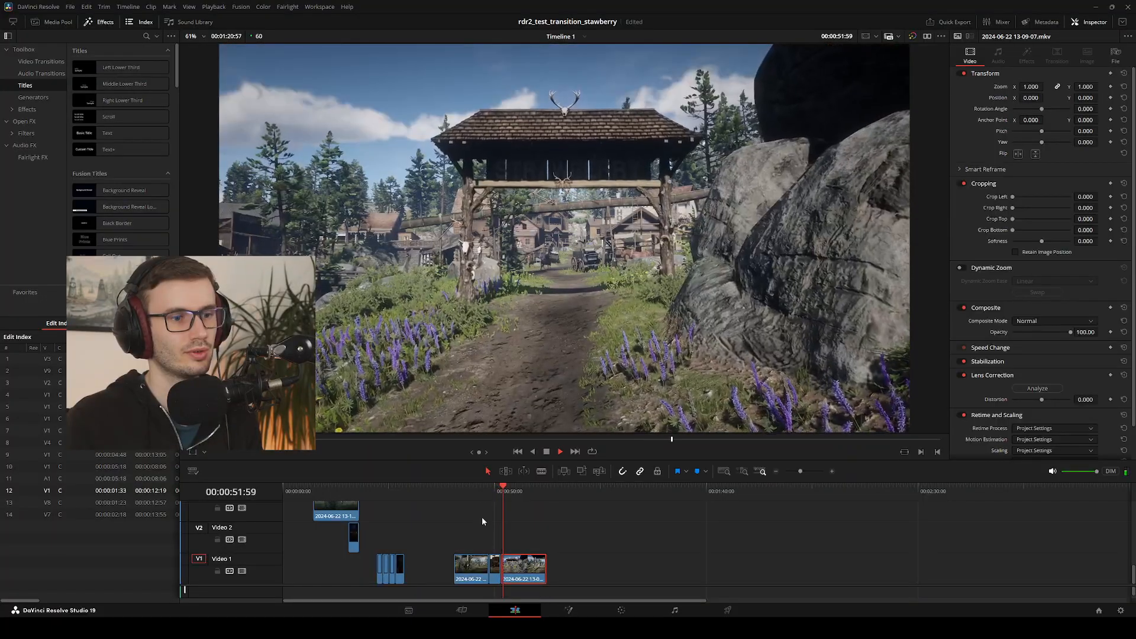
pyautogui.press('space')
# Extend the end of the street clip to source timecode 00:00:10:00, place the following gate clip directly behind it and replay the section
pyautogui.click(495, 568)
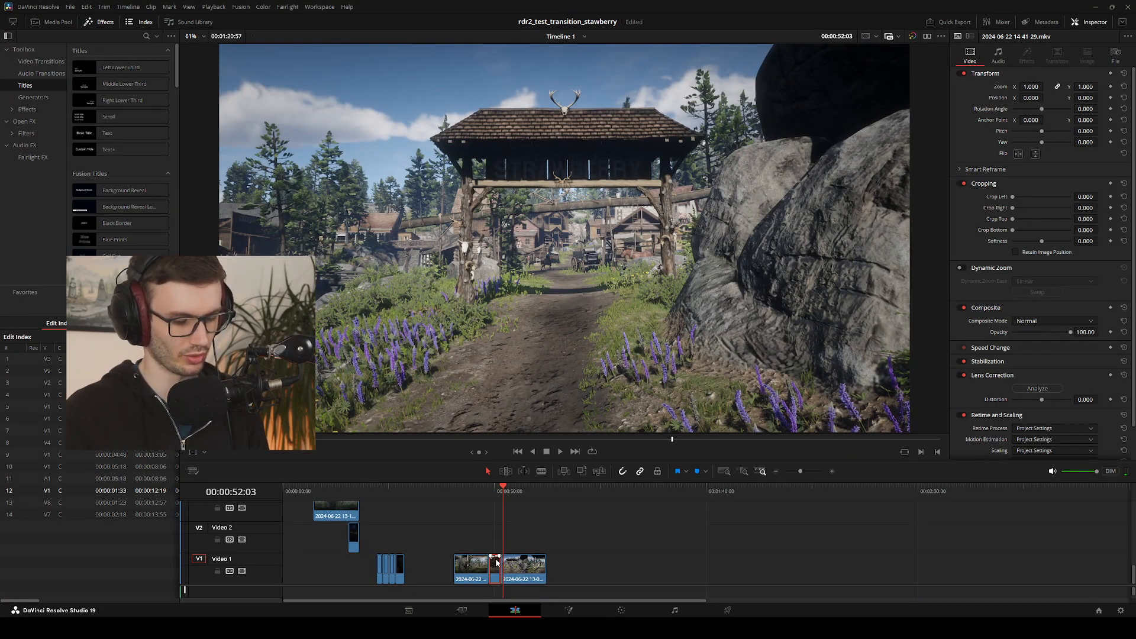
pyautogui.moveTo(496, 562); pyautogui.dragTo(497, 562)
pyautogui.click(521, 569)
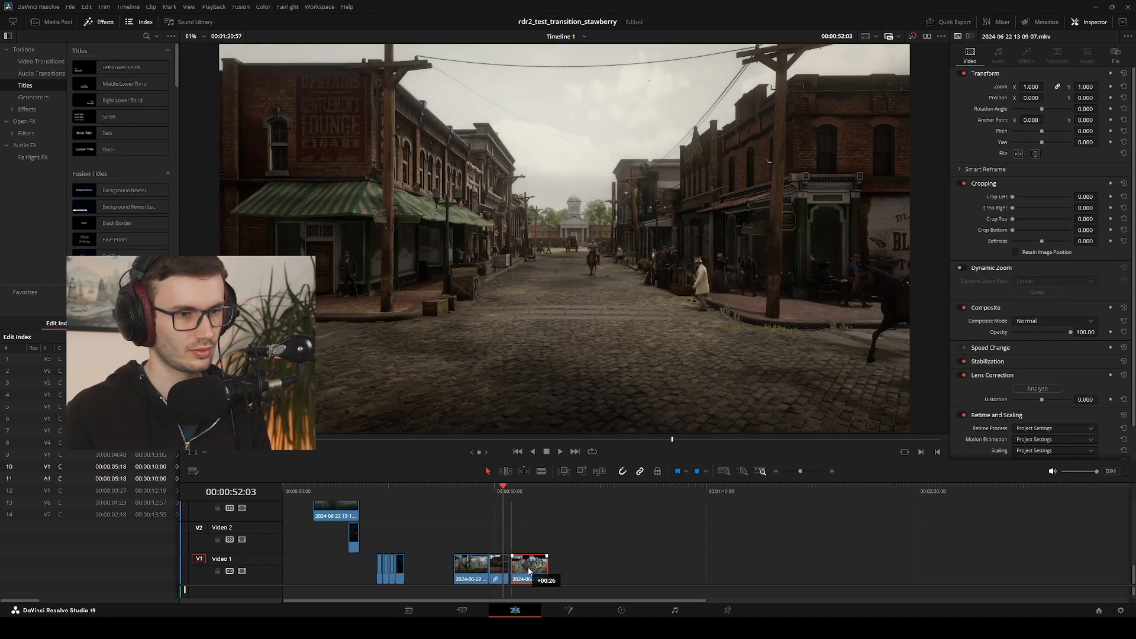
pyautogui.press('space')
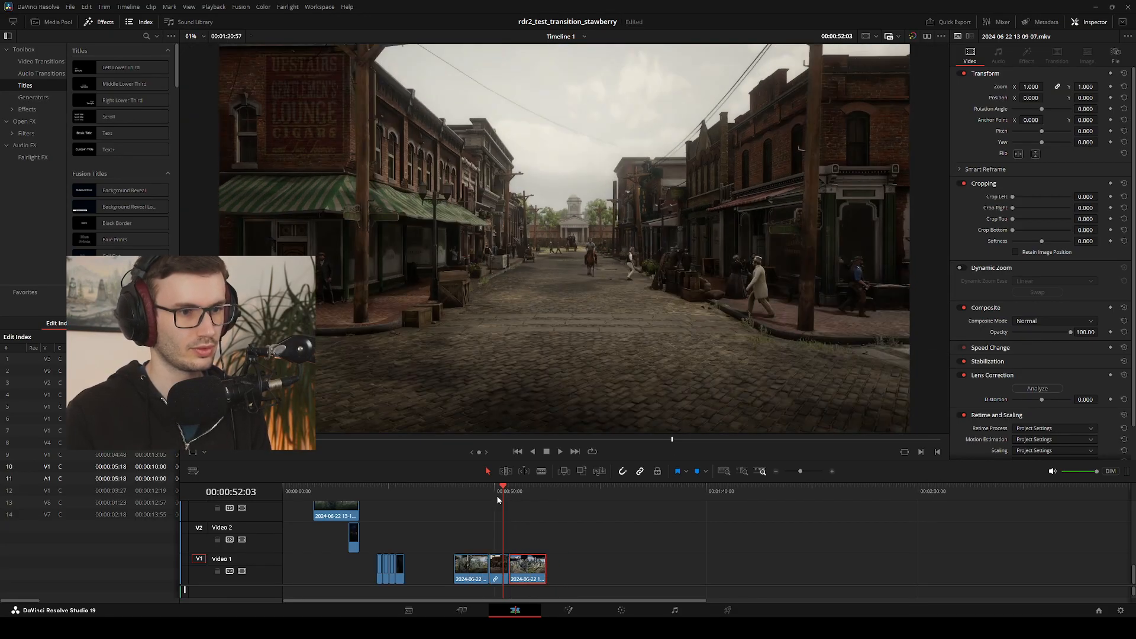
pyautogui.moveTo(508, 485); pyautogui.dragTo(477, 488)
pyautogui.press('space')
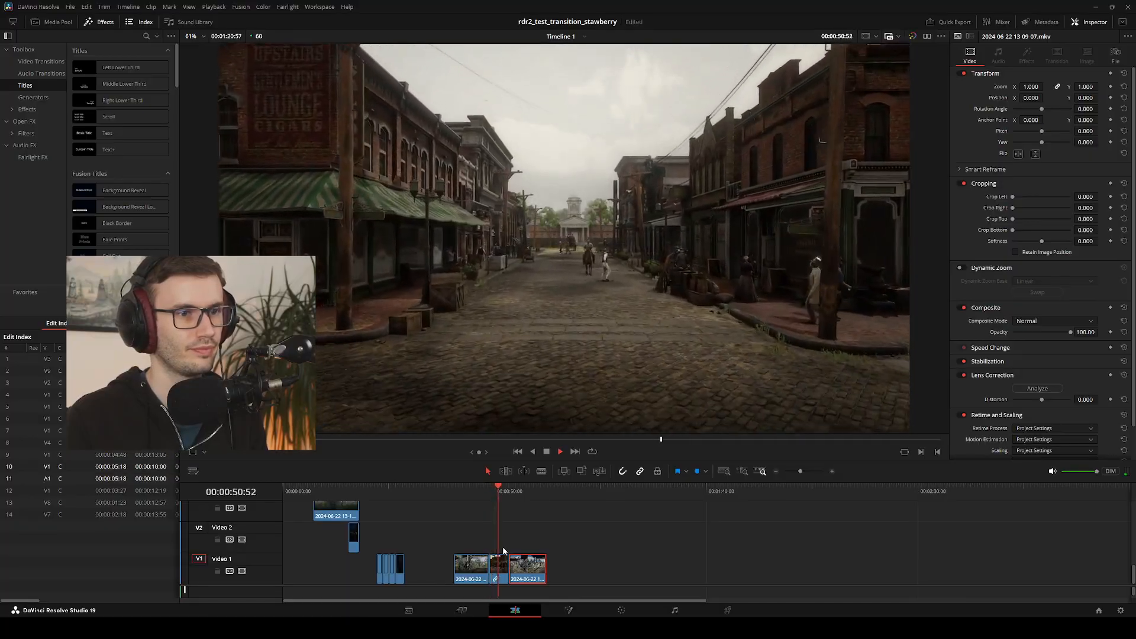
pyautogui.press('space')
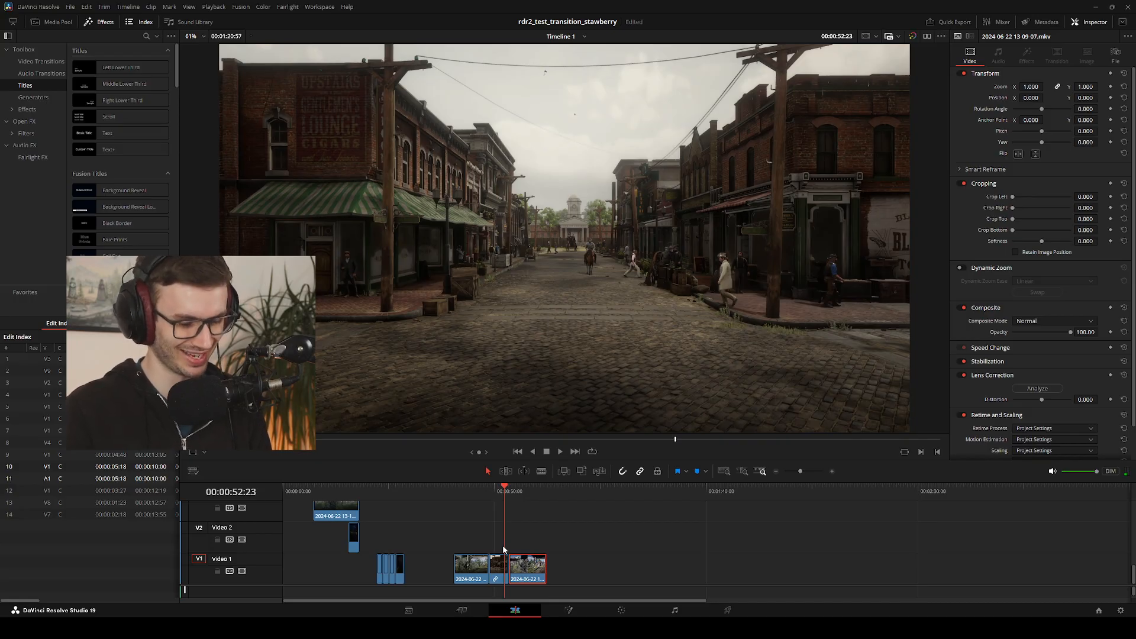
# Shorten the street clip to end at source timecode 00:00:07:48, close the gap to the following gate clip and play the cuts
pyautogui.press(',')
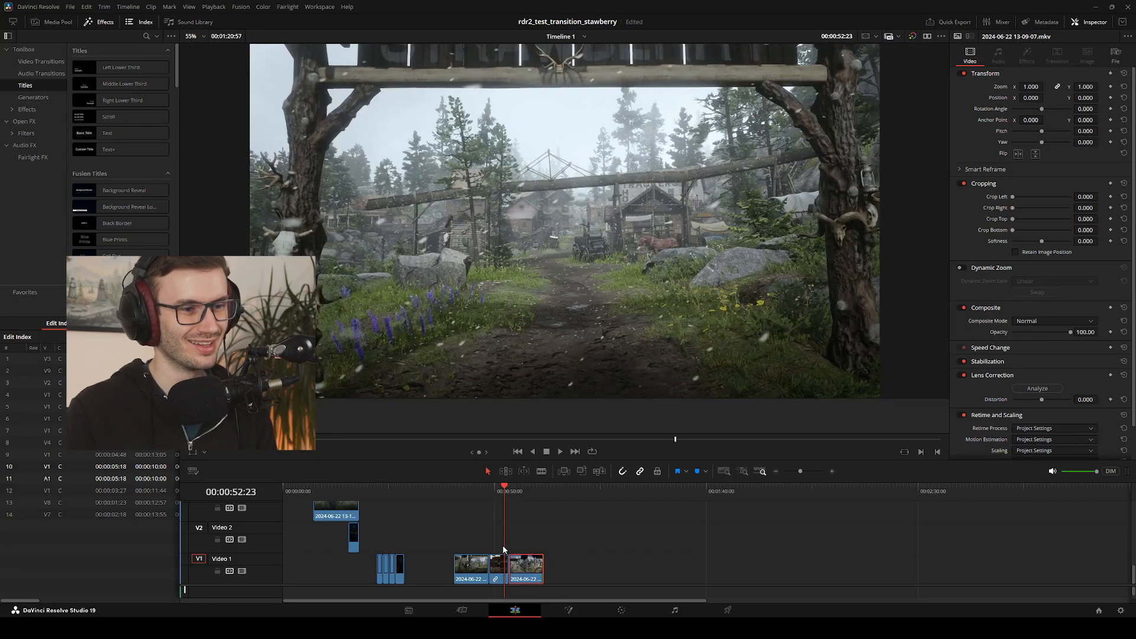
pyautogui.press('Right')
pyautogui.press('Right')
pyautogui.press('Right')
pyautogui.press('Right')
pyautogui.moveTo(495, 565); pyautogui.dragTo(508, 567)
pyautogui.moveTo(508, 493); pyautogui.dragTo(479, 494)
pyautogui.press('space')
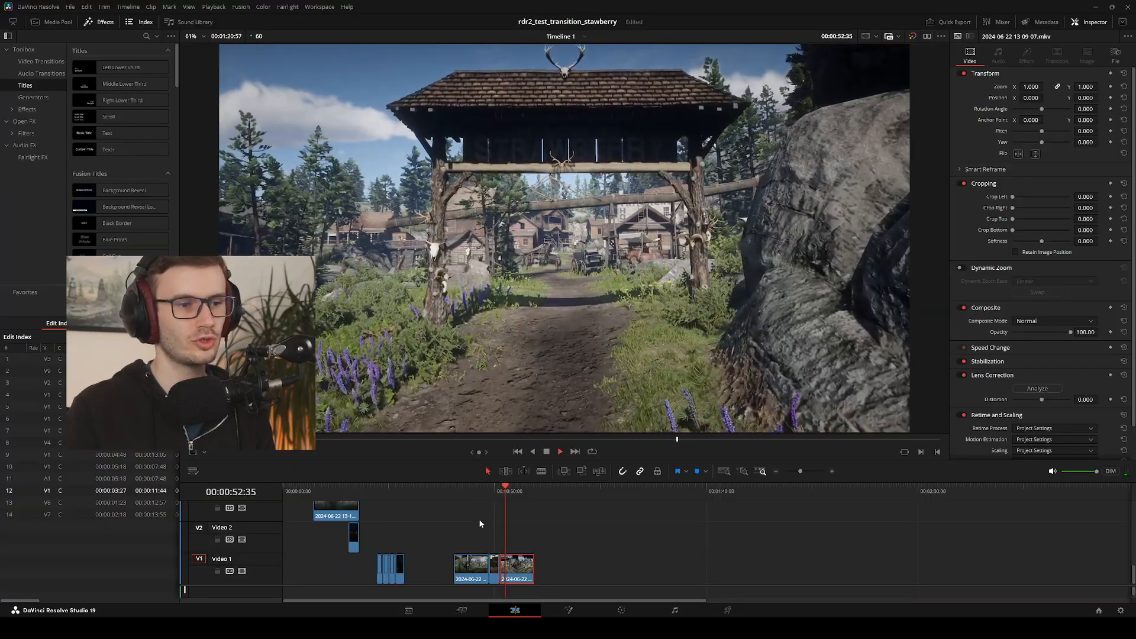
# Scrub over the street section, then move the following gate clip away from the street clip on Video 1
pyautogui.press('space')
pyautogui.moveTo(508, 492); pyautogui.dragTo(492, 499)
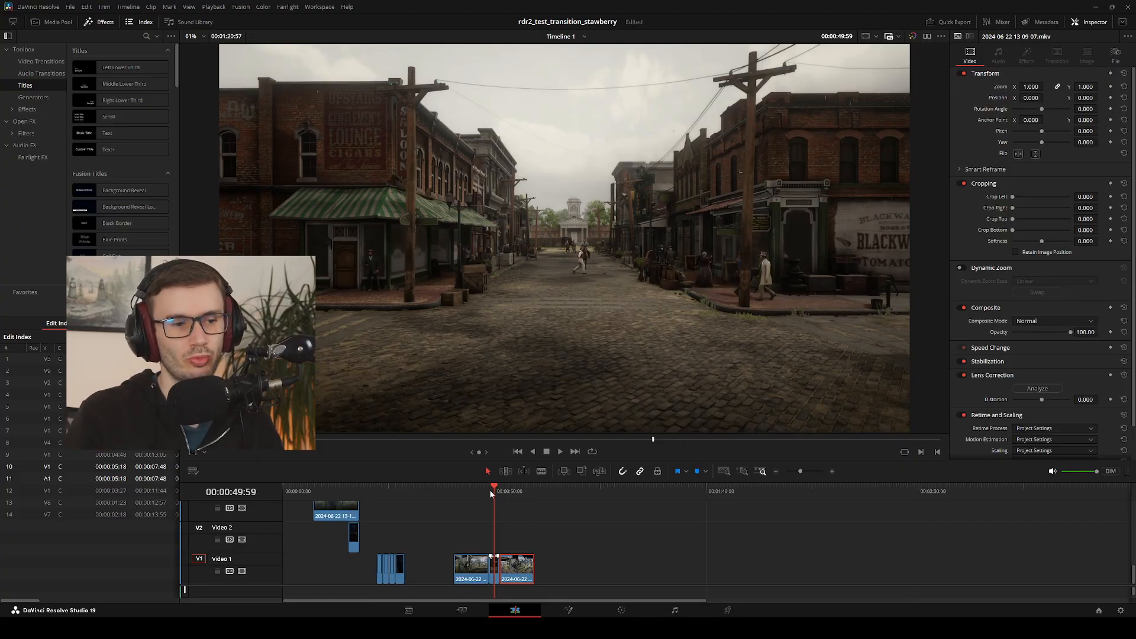
pyautogui.moveTo(491, 493); pyautogui.dragTo(495, 561)
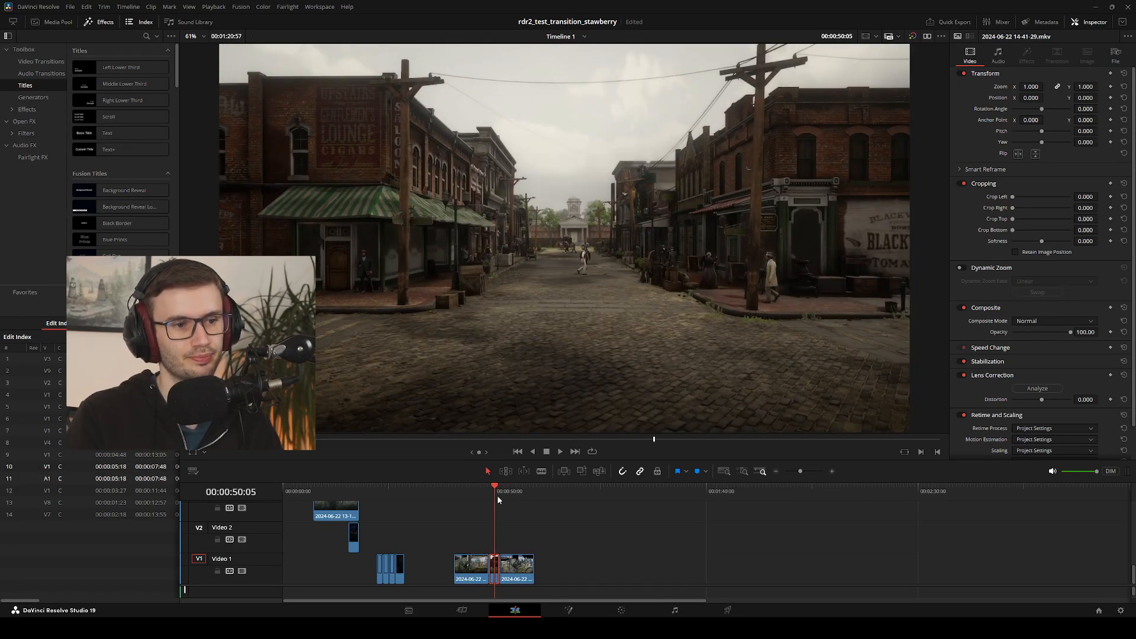
pyautogui.moveTo(498, 497)
pyautogui.mouseDown()
pyautogui.moveTo(484, 489)
pyautogui.moveTo(495, 490)
pyautogui.mouseUp()
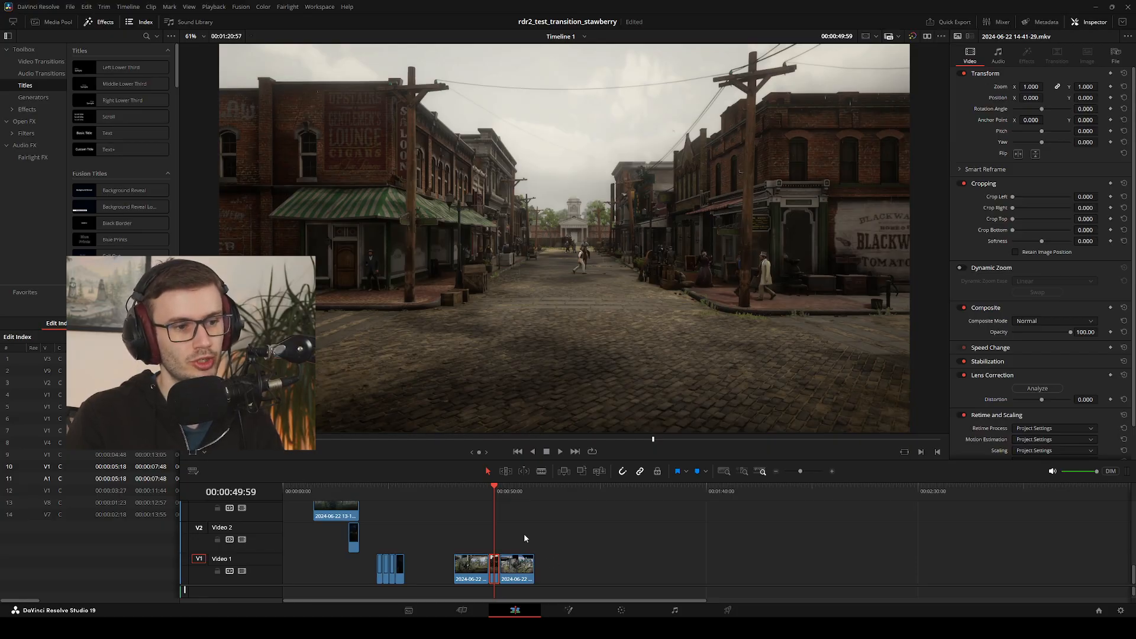
pyautogui.moveTo(522, 569); pyautogui.dragTo(563, 569)
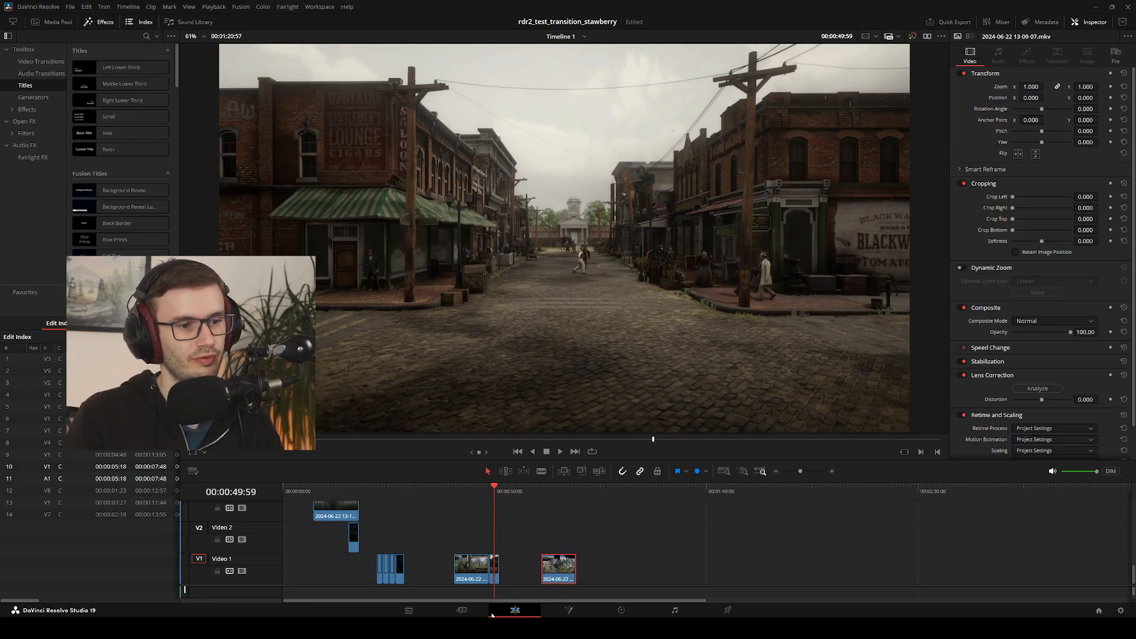
pyautogui.click(461, 609)
pyautogui.click(98, 187)
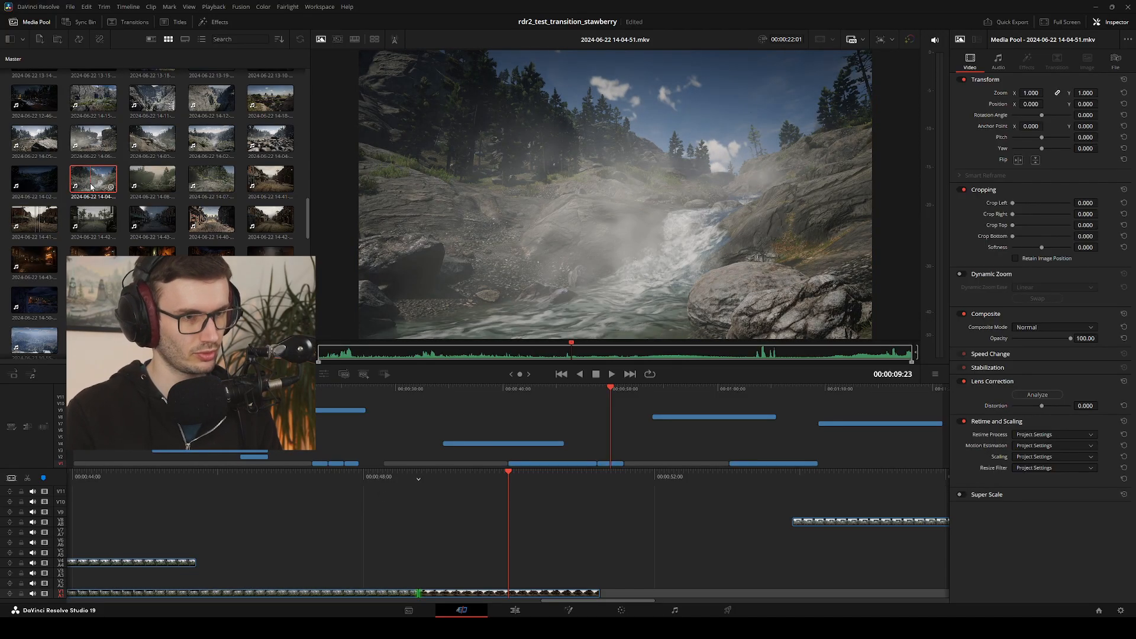
pyautogui.click(416, 353)
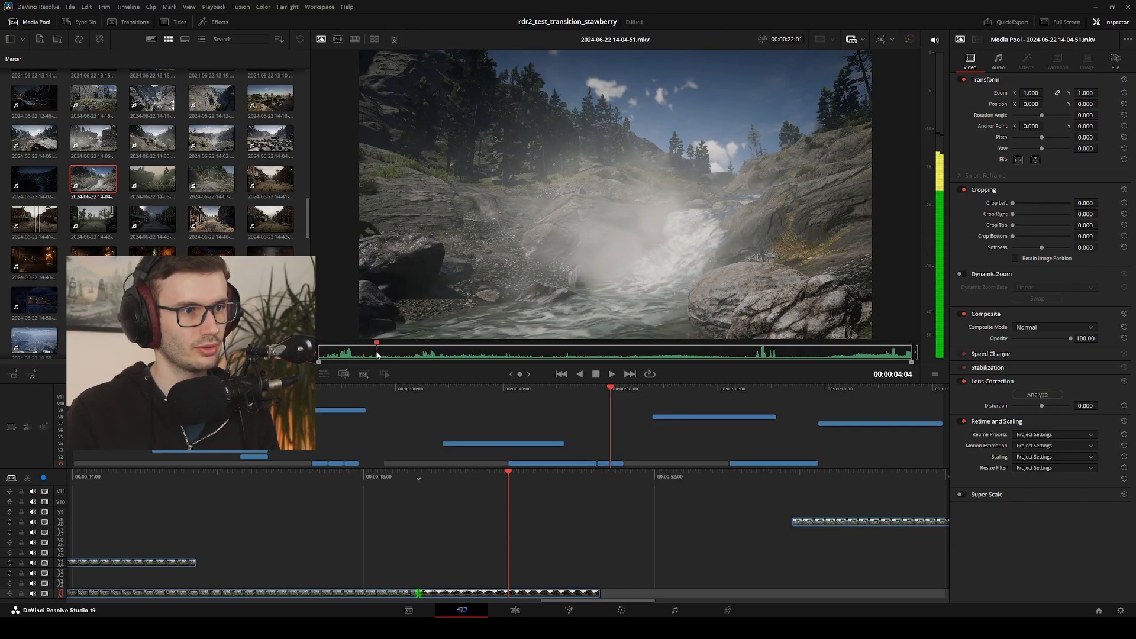
pyautogui.moveTo(378, 353); pyautogui.dragTo(631, 350)
pyautogui.press('i')
pyautogui.press('o')
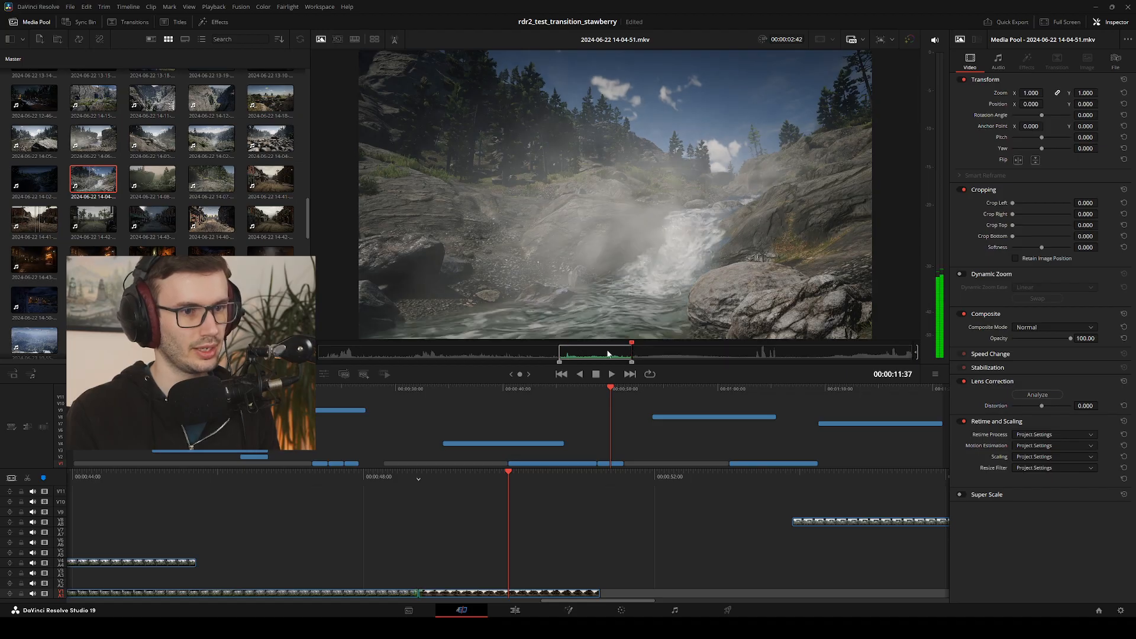
pyautogui.press('F9')
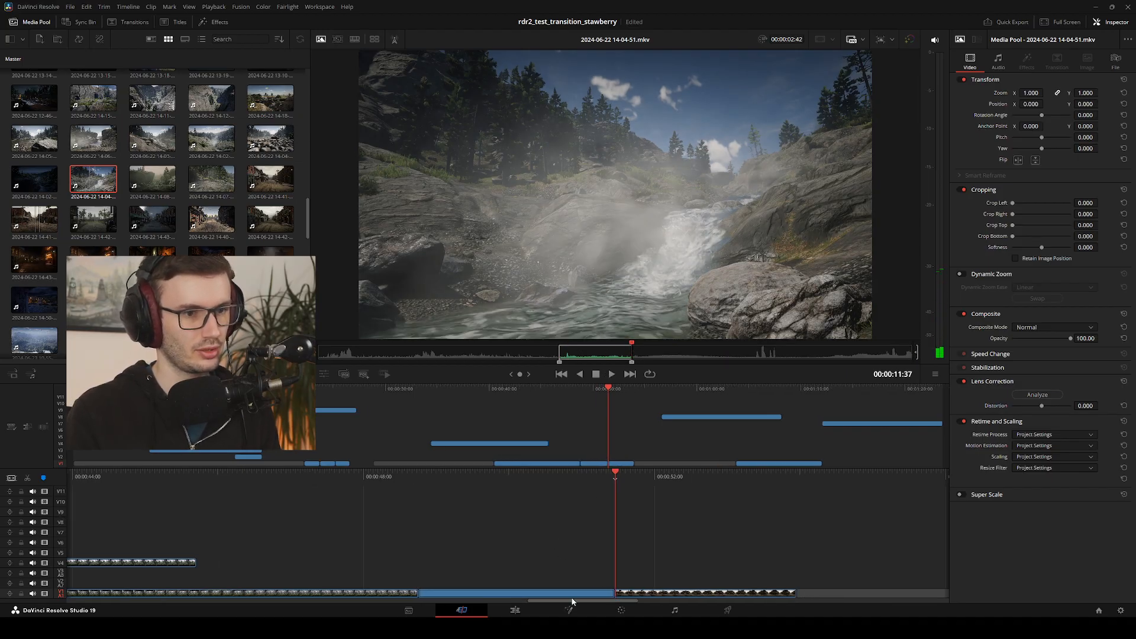
pyautogui.click(515, 610)
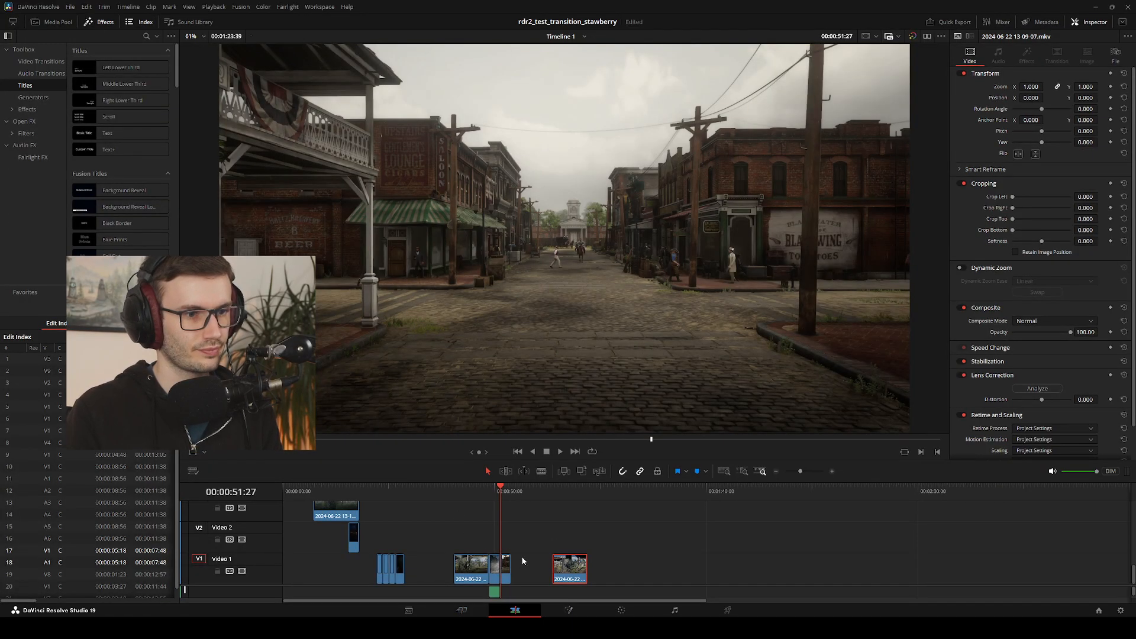
# Swap the waterfall and street clips on Video 1 so that the waterfall directly follows the street
pyautogui.click(490, 494)
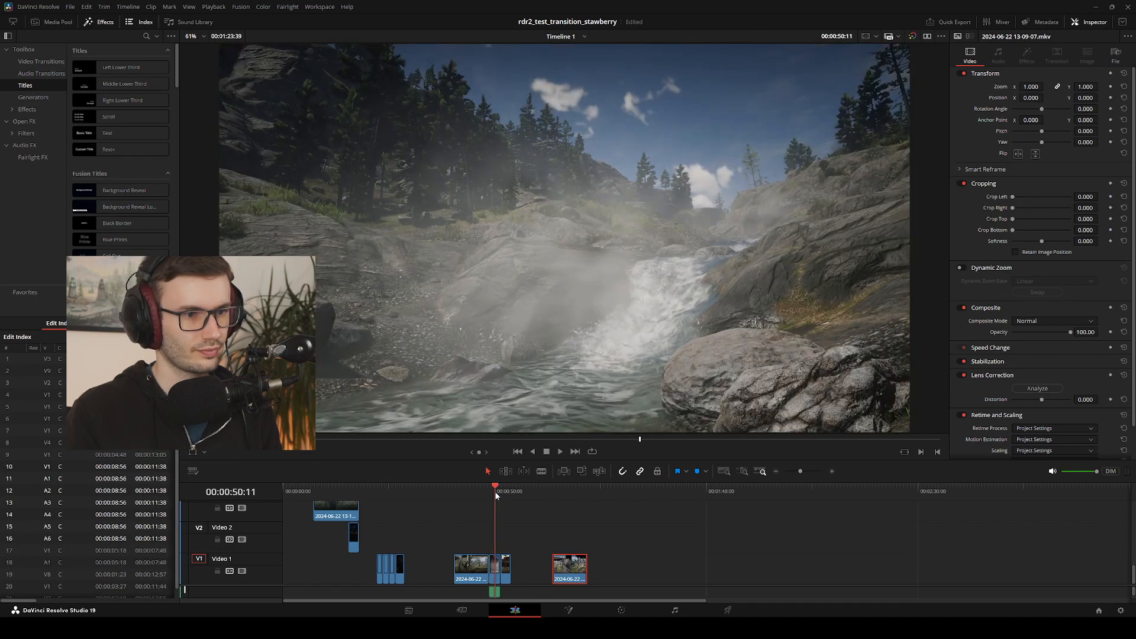
pyautogui.moveTo(494, 579)
pyautogui.mouseDown()
pyautogui.moveTo(508, 561)
pyautogui.moveTo(496, 553)
pyautogui.moveTo(509, 550)
pyautogui.moveTo(494, 572)
pyautogui.moveTo(508, 563)
pyautogui.mouseUp()
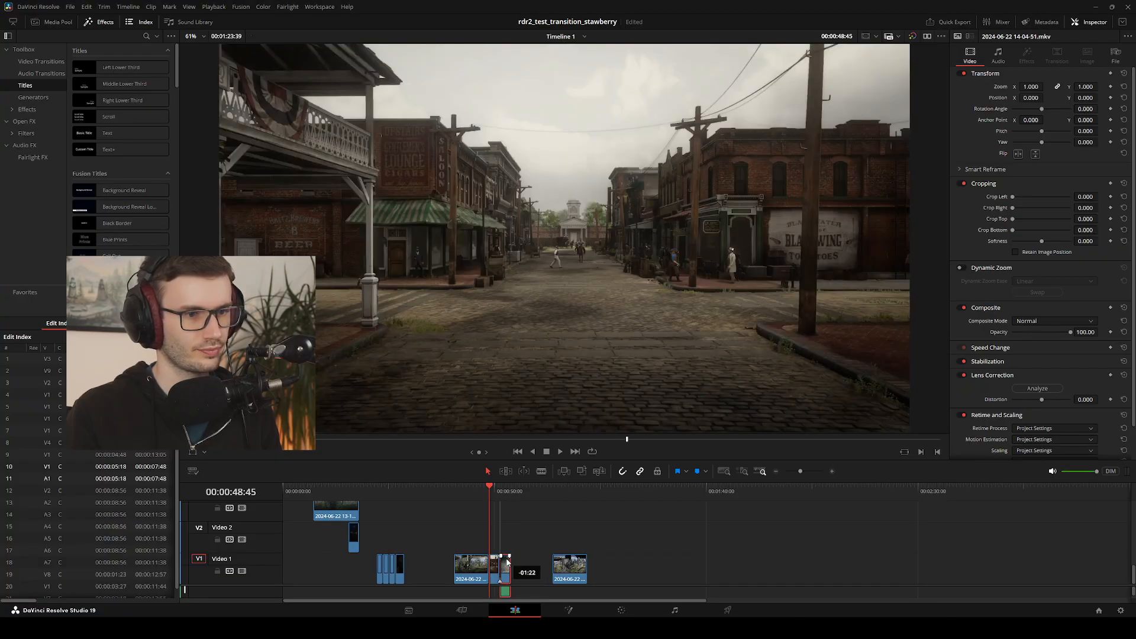
pyautogui.moveTo(494, 489)
pyautogui.mouseDown()
pyautogui.moveTo(507, 499)
pyautogui.moveTo(493, 502)
pyautogui.mouseUp()
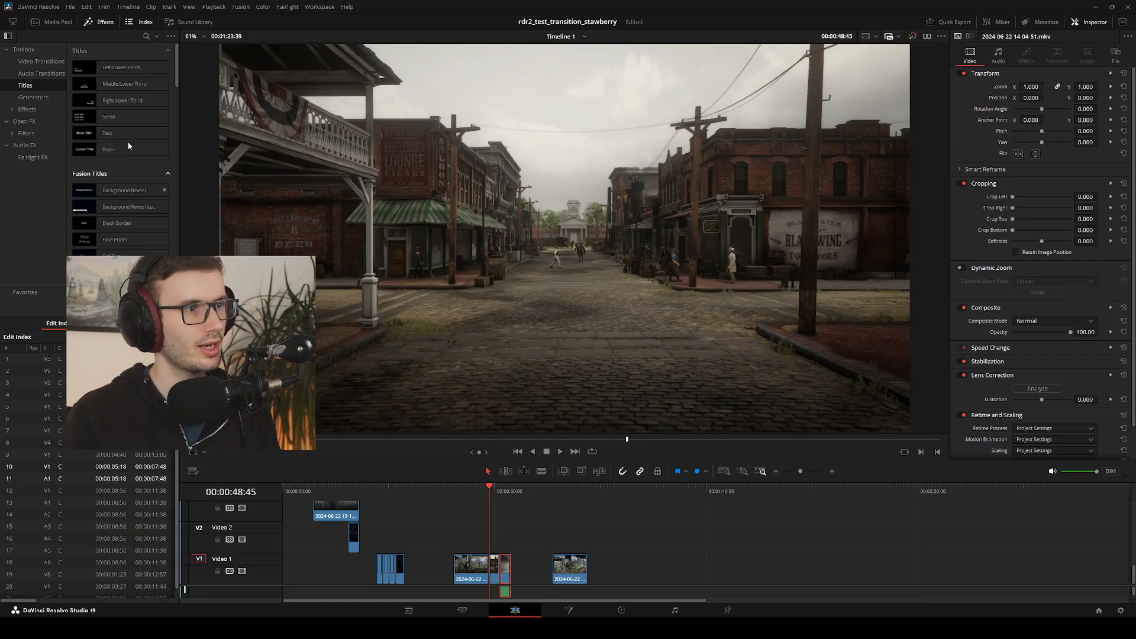
# Apply a Cross Dissolve video transition between the street and waterfall clips and play the sequence from the gate clip
pyautogui.click(36, 63)
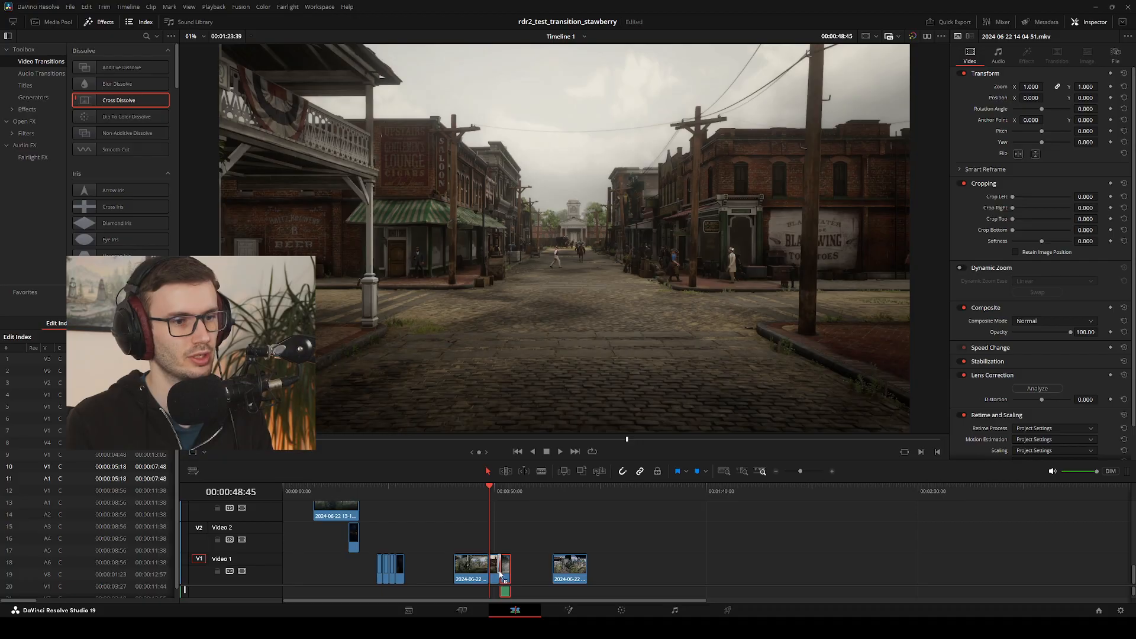
pyautogui.click(477, 488)
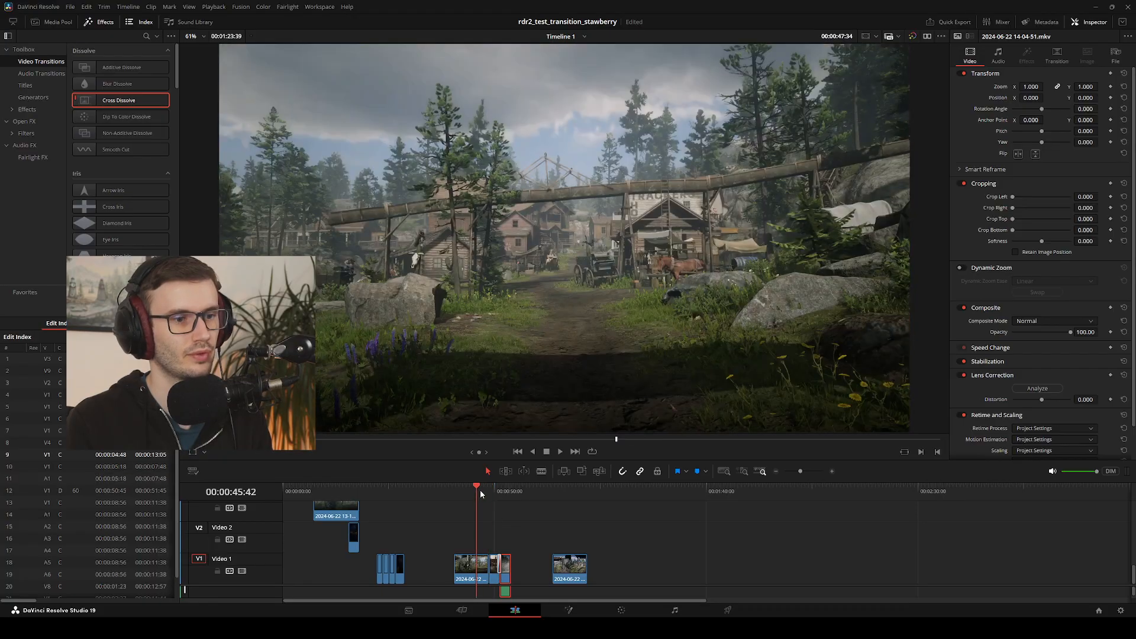
pyautogui.press('space')
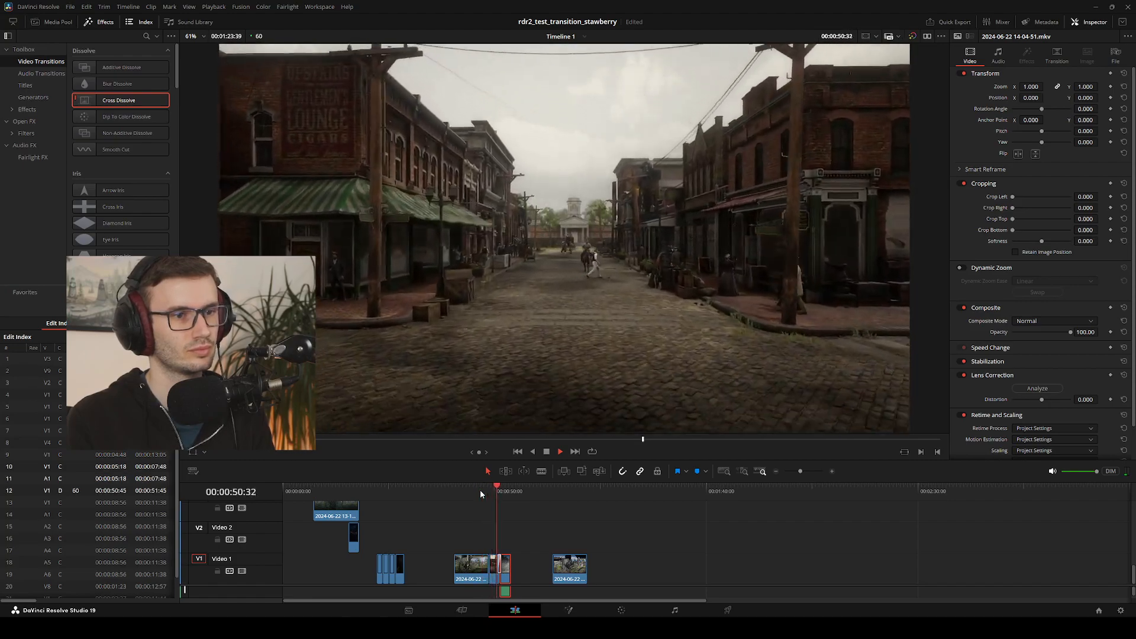
pyautogui.press('space')
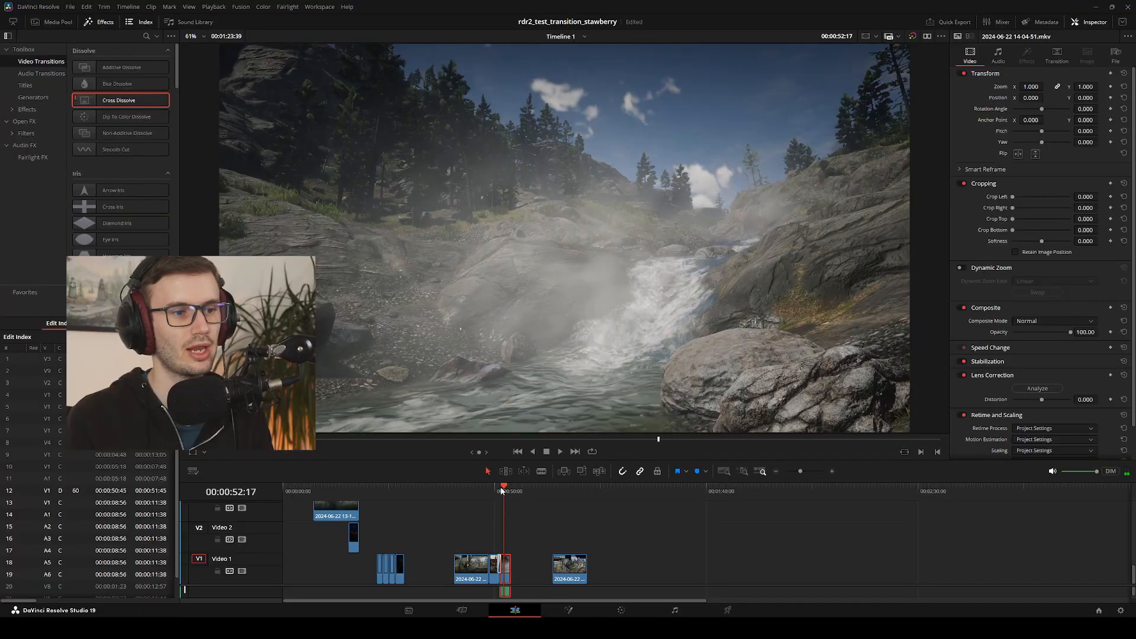
# Replay the Cross Dissolve from the street clip to the waterfall clip several times to judge how the two shots blend
pyautogui.press('Up')
pyautogui.press('Up')
pyautogui.press('Up')
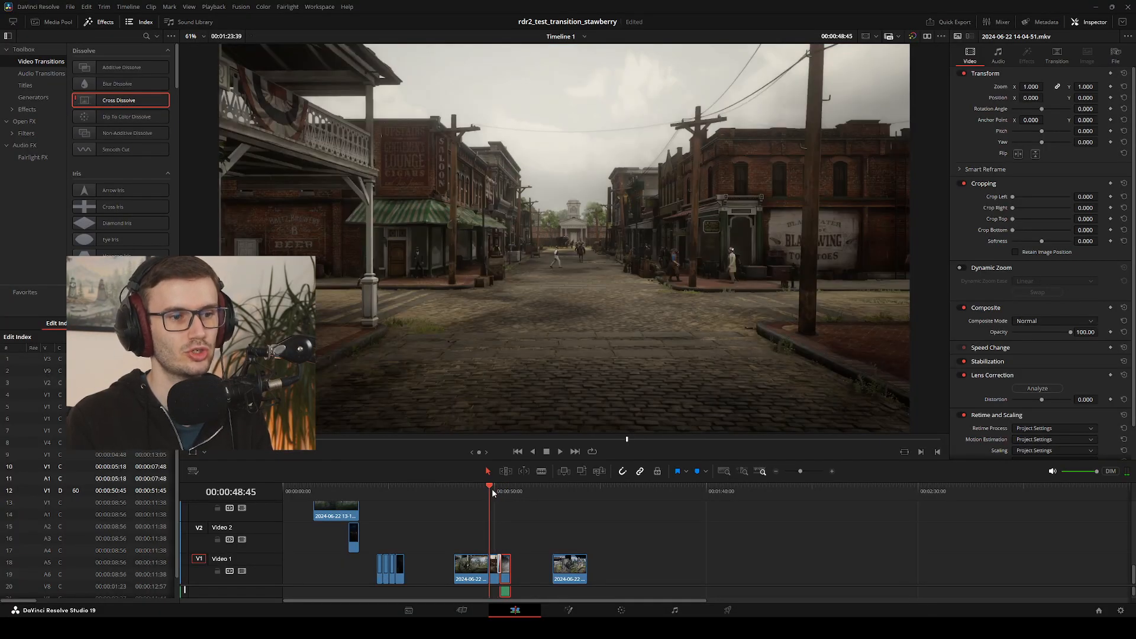
pyautogui.press('space')
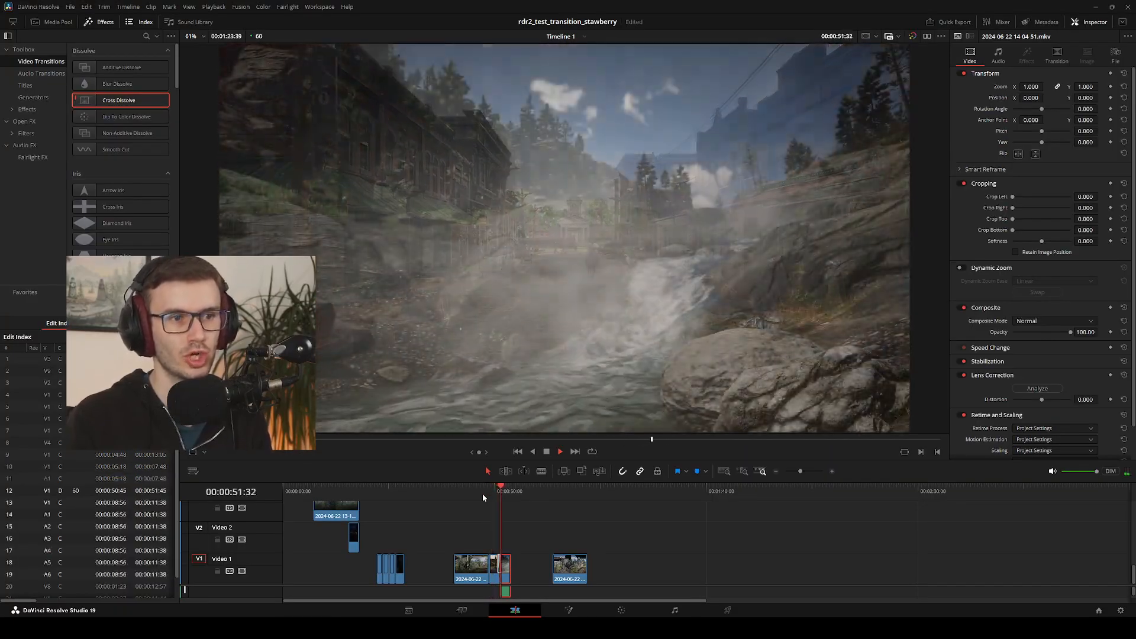
pyautogui.click(497, 491)
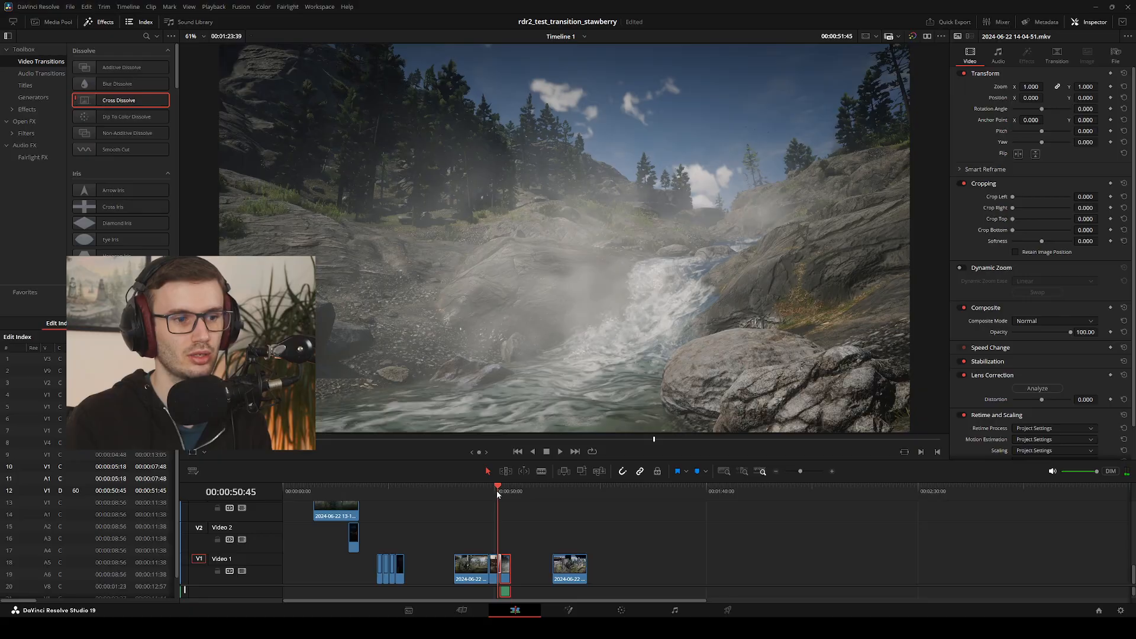
pyautogui.press('Right')
pyautogui.press('Right')
pyautogui.press('Right')
pyautogui.press('Right')
pyautogui.press('Right')
pyautogui.press('Right')
pyautogui.press('Right')
pyautogui.press('Right')
pyautogui.press('Right')
pyautogui.press('Right')
pyautogui.press('Right')
pyautogui.press('Right')
pyautogui.press('Right')
pyautogui.press('Right')
pyautogui.press('Right')
pyautogui.press('Right')
pyautogui.press('Right')
pyautogui.press('Right')
pyautogui.press('Right')
pyautogui.press('Right')
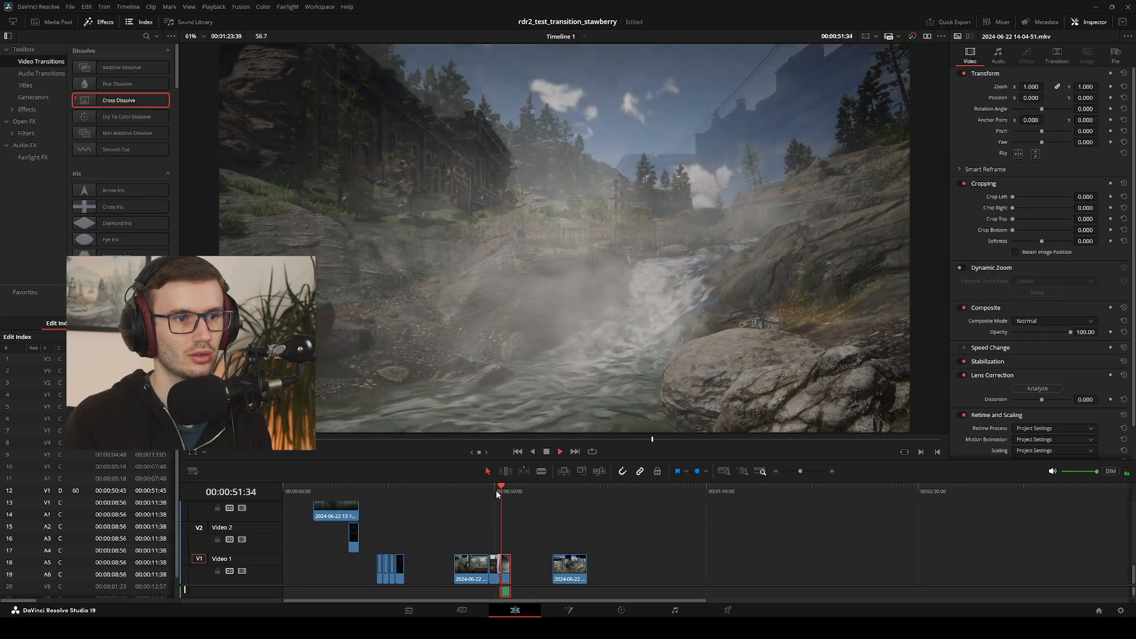
pyautogui.click(497, 491)
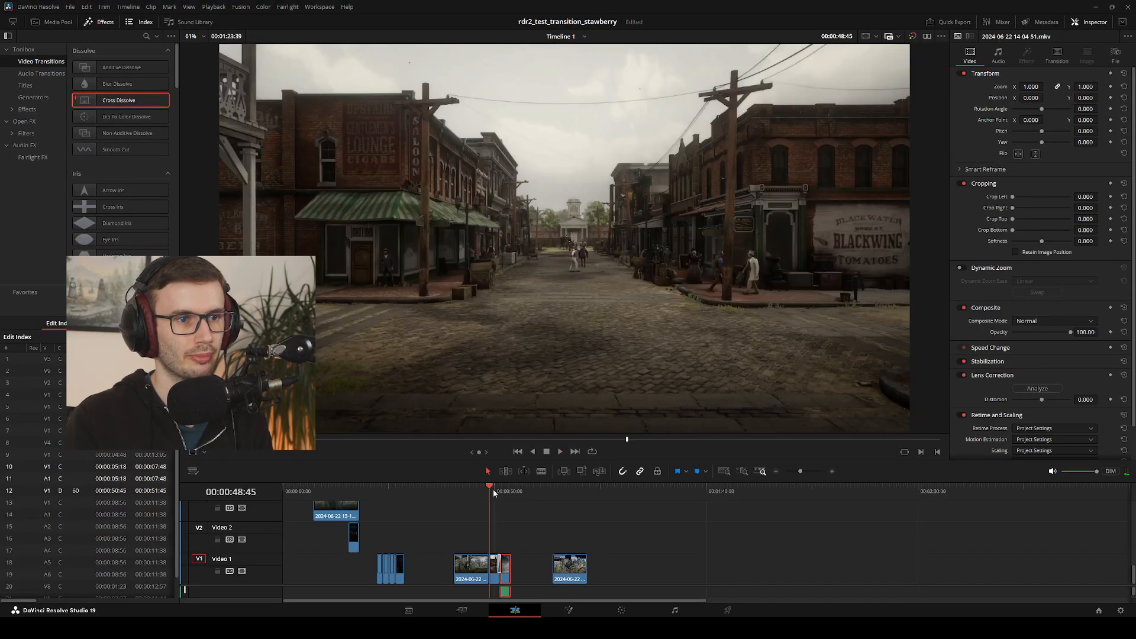
pyautogui.press('space')
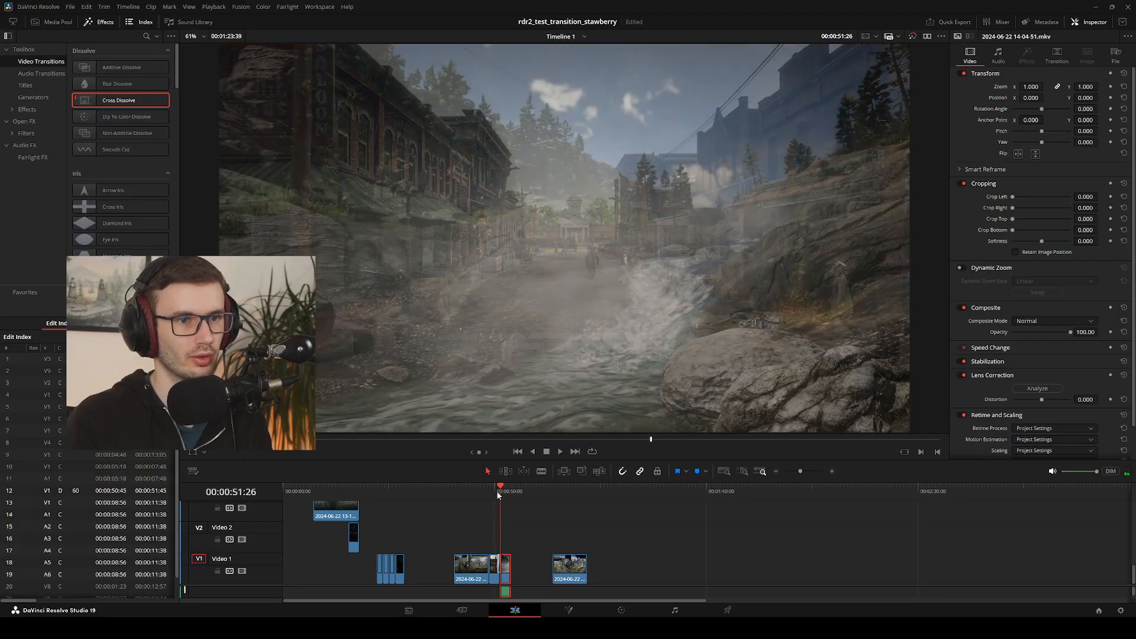
pyautogui.press('space')
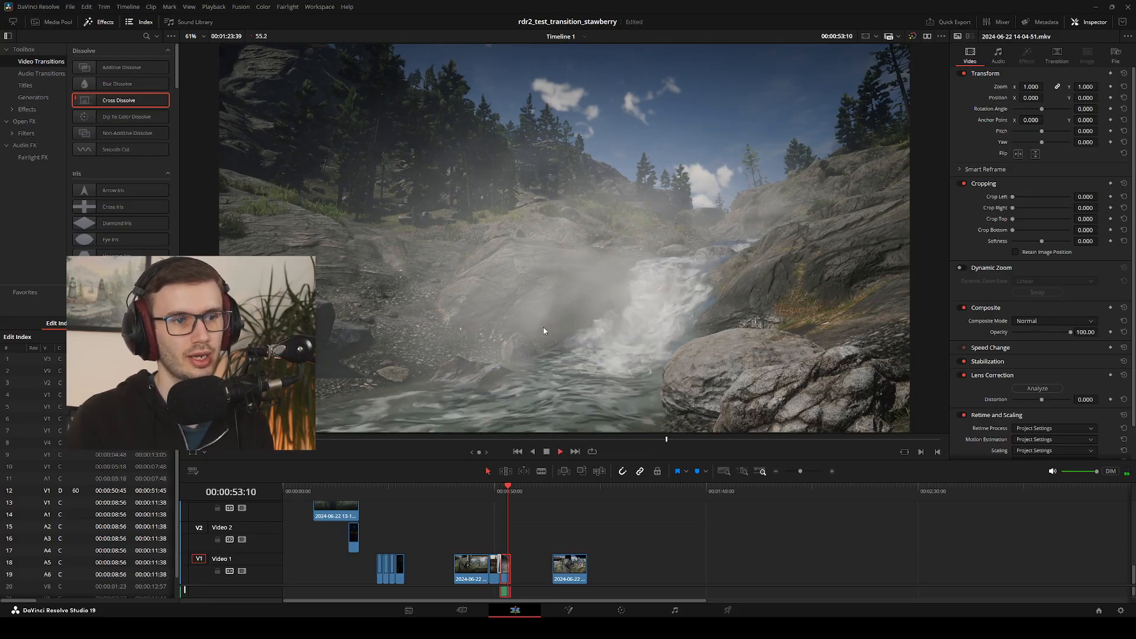
pyautogui.press('space')
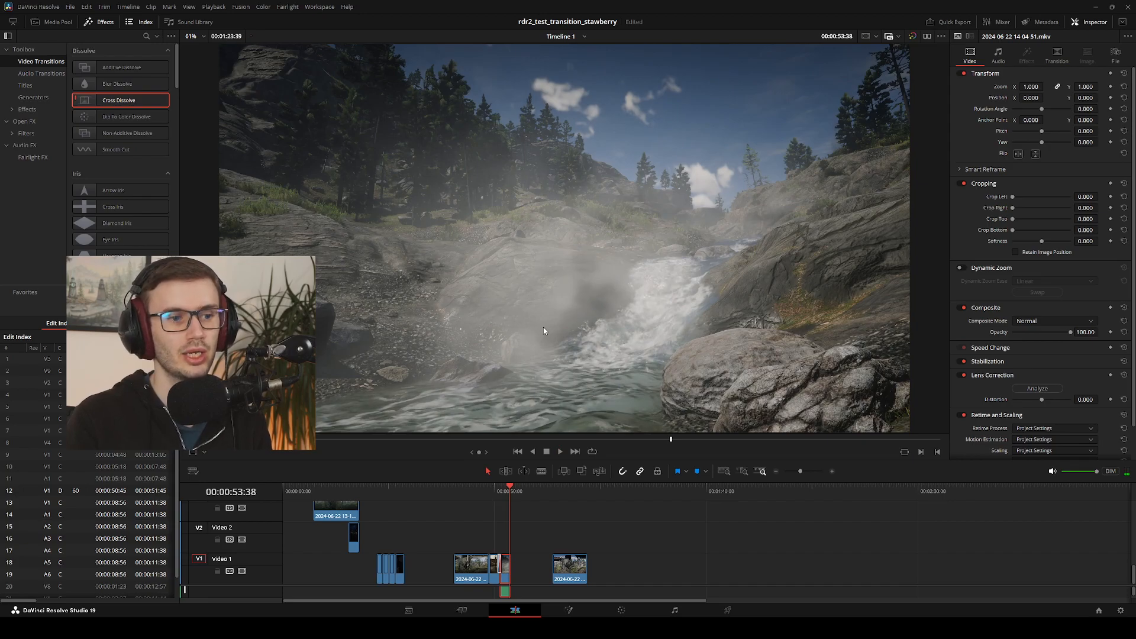
pyautogui.click(496, 490)
pyautogui.press('space')
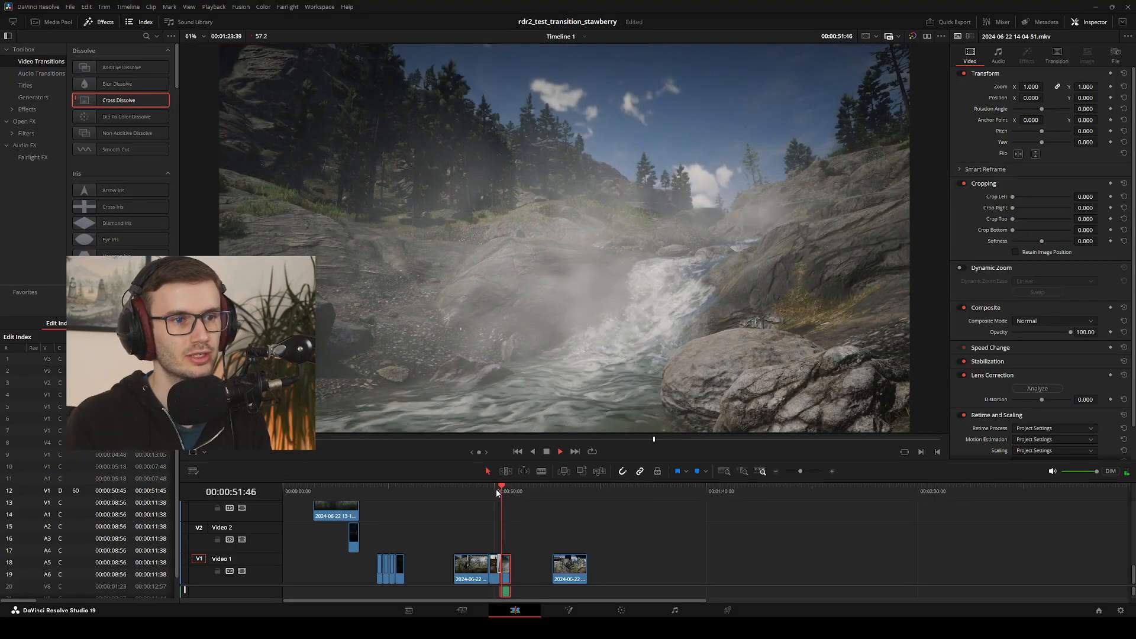
pyautogui.click(496, 488)
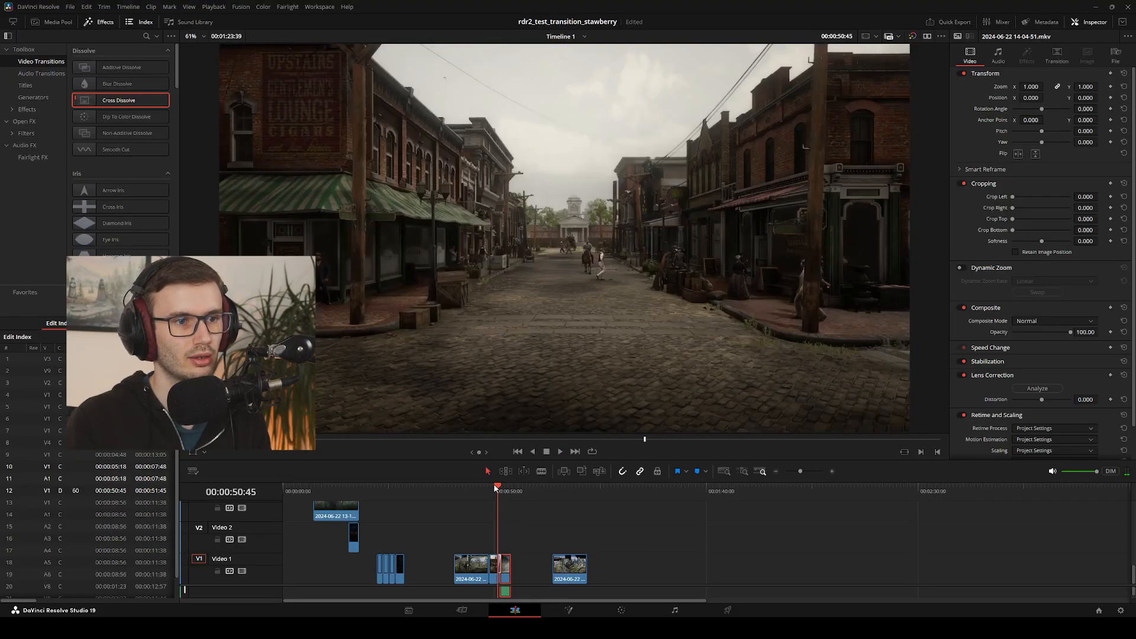
pyautogui.press('space')
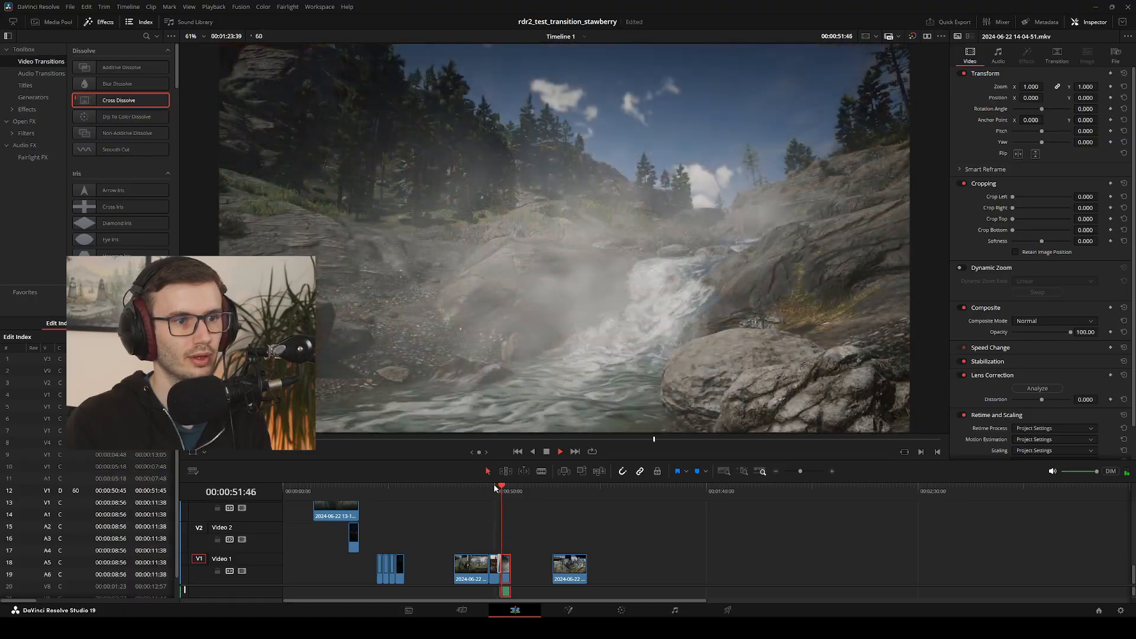
# Replay the Cross Dissolve from the street clip to the waterfall clip and scrub through its overlapping frames
pyautogui.click(500, 486)
pyautogui.click(498, 488)
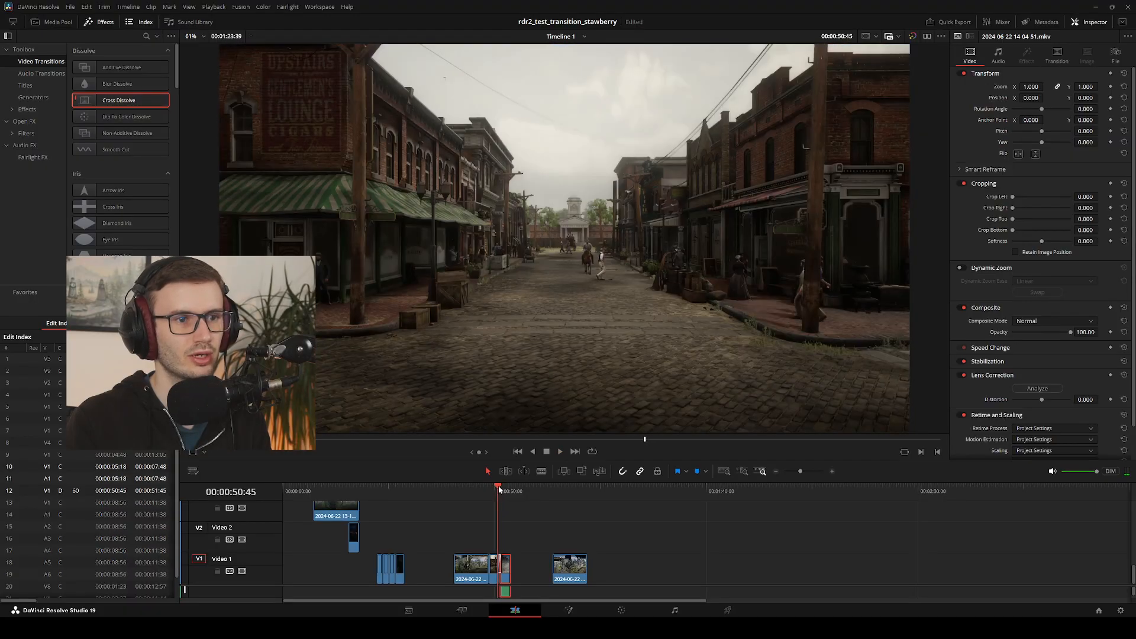
pyautogui.press('space')
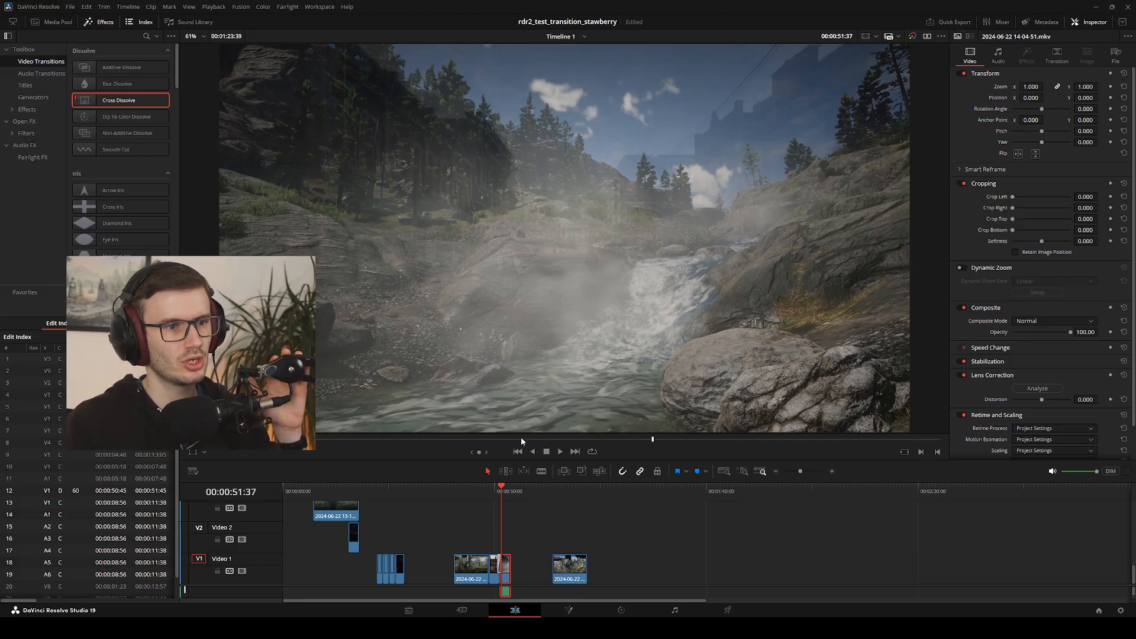
pyautogui.click(497, 562)
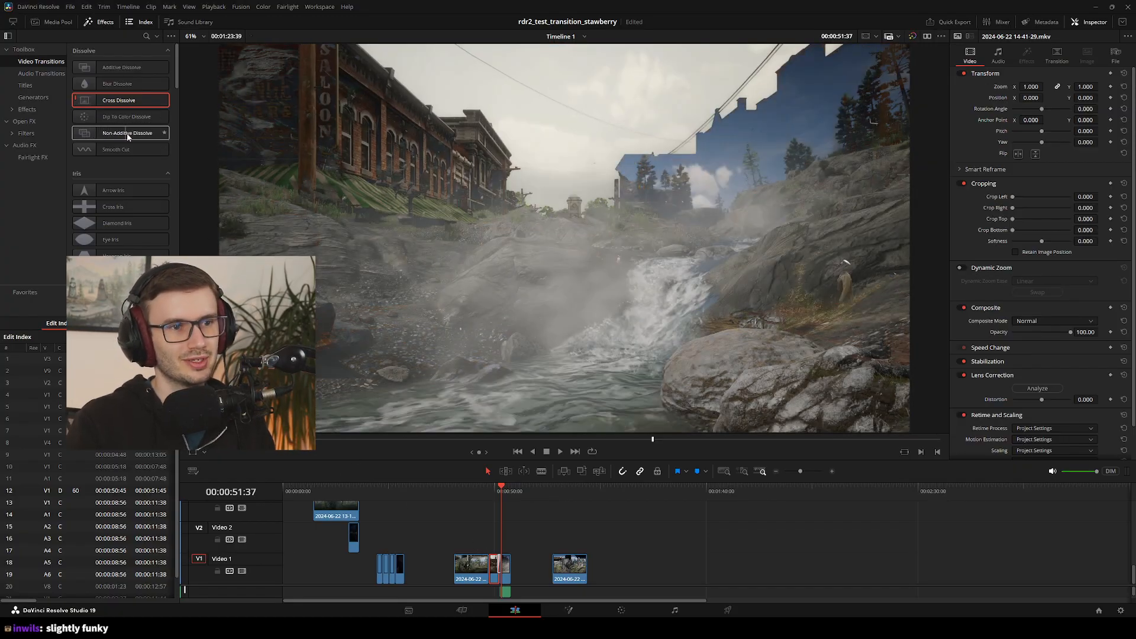
pyautogui.moveTo(501, 488); pyautogui.dragTo(506, 497)
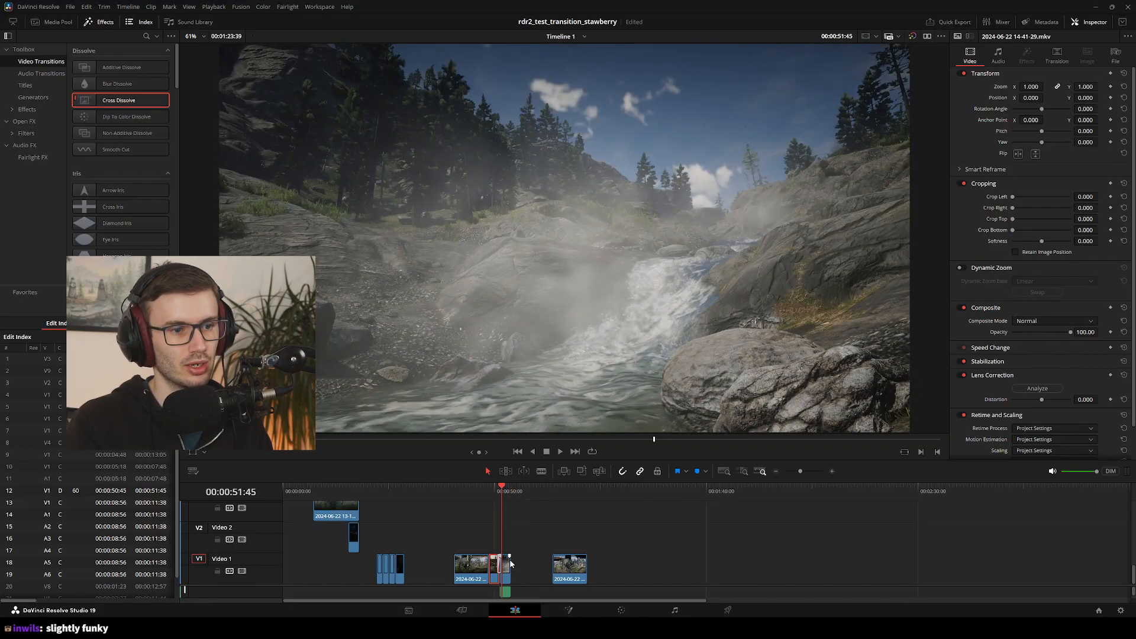
# Move the waterfall clip away to an empty stretch of Video 2 and place the playhead at the end of the street clip
pyautogui.moveTo(508, 574); pyautogui.dragTo(625, 537)
pyautogui.click(500, 491)
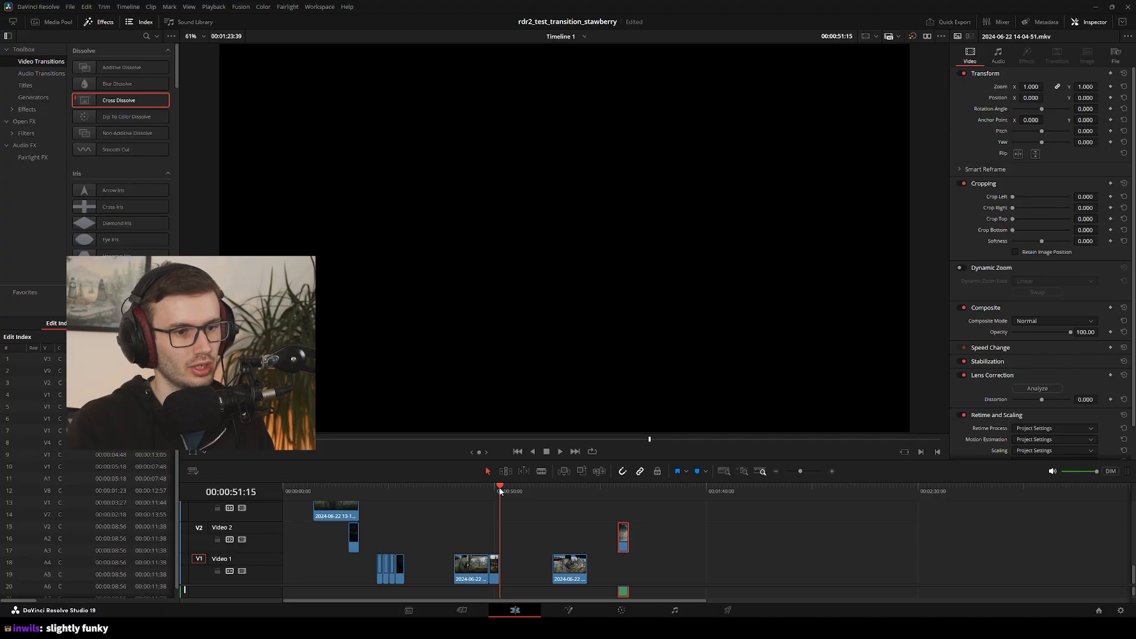
pyautogui.click(465, 613)
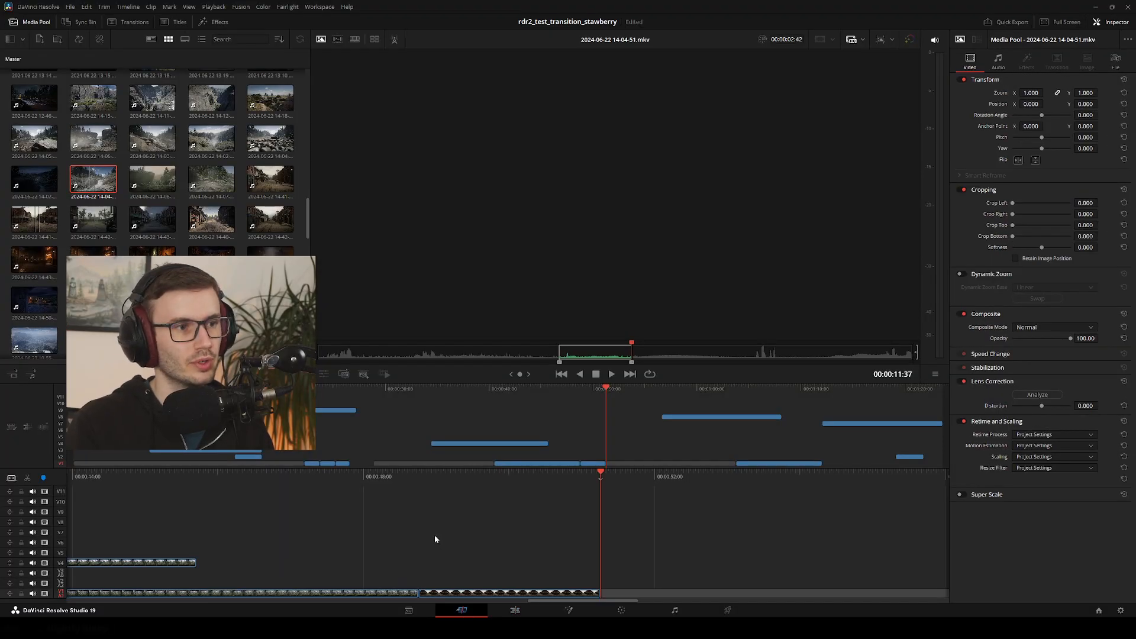
pyautogui.click(204, 189)
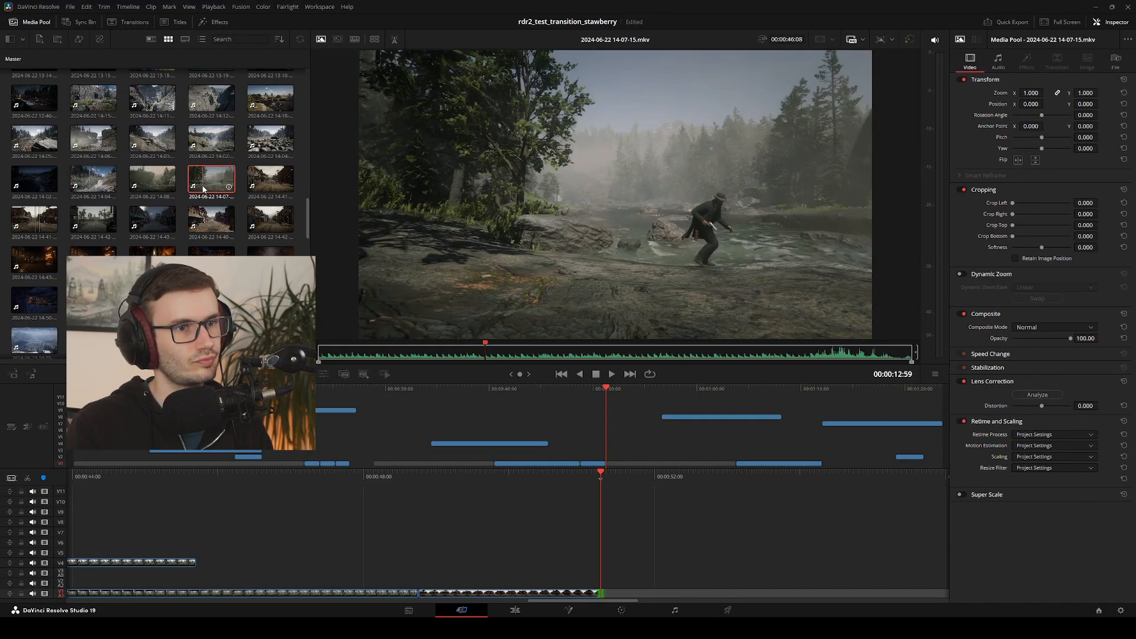
pyautogui.click(272, 144)
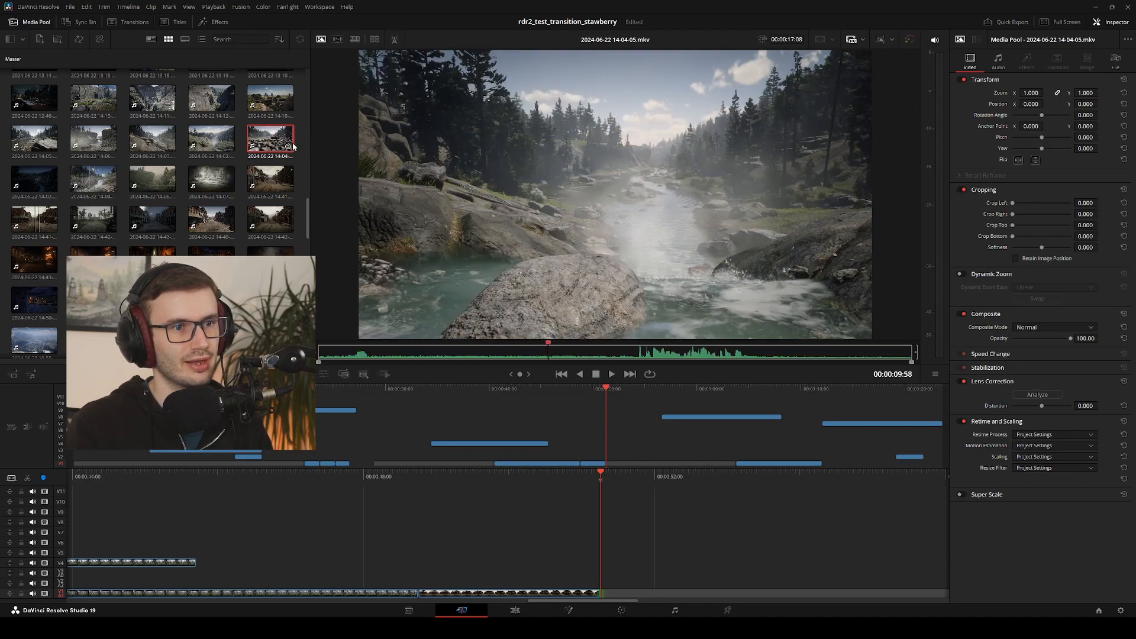
pyautogui.scroll(3, 259, 160)
pyautogui.scroll(5, 258, 162)
pyautogui.click(267, 285)
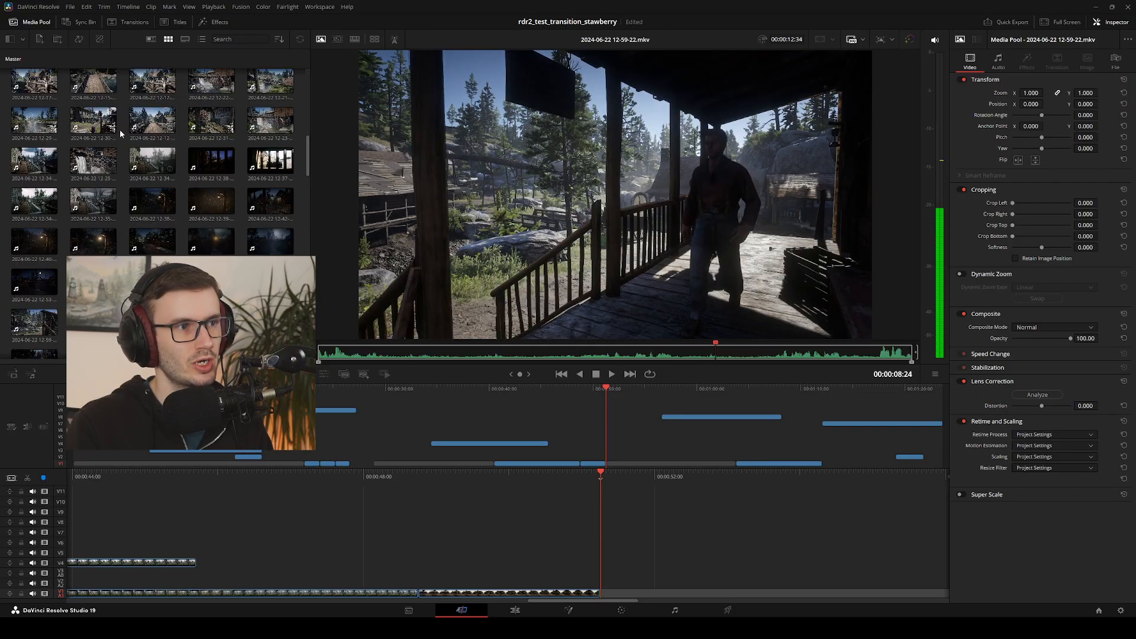
pyautogui.click(207, 129)
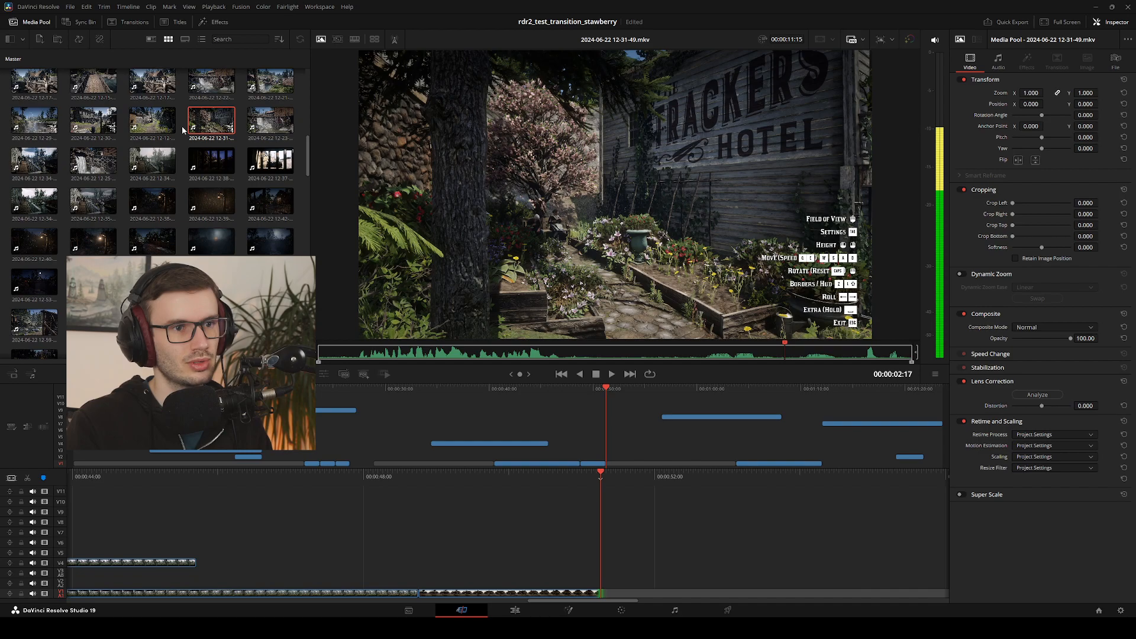
pyautogui.click(270, 128)
pyautogui.click(214, 126)
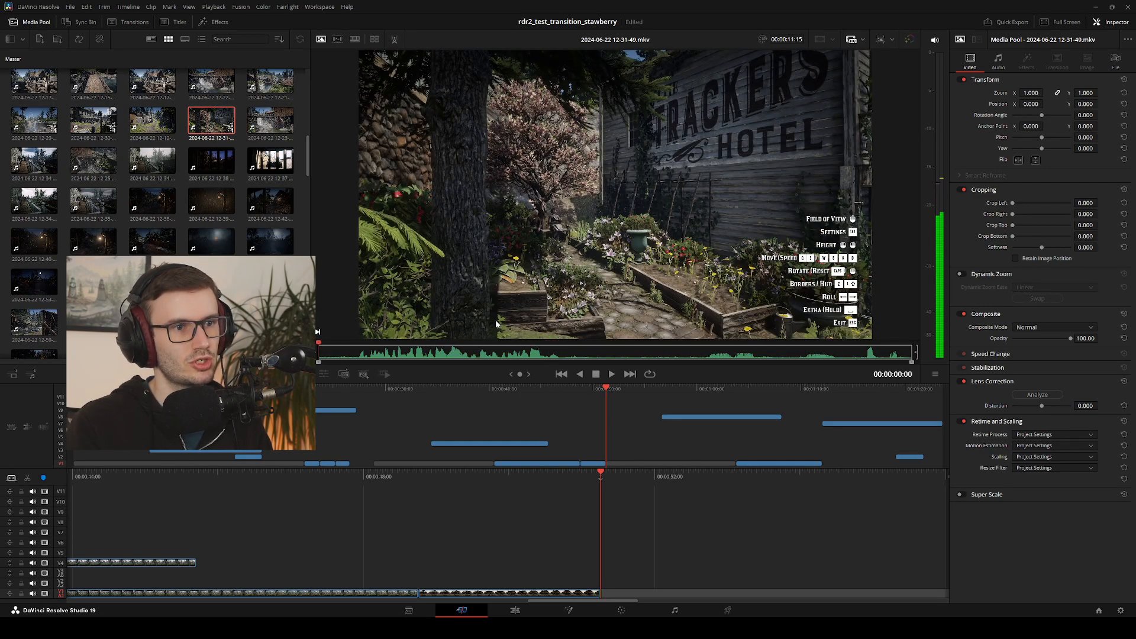
# Play through the hotel garden source clip and set its out point at 00:00:04:46
pyautogui.press('space')
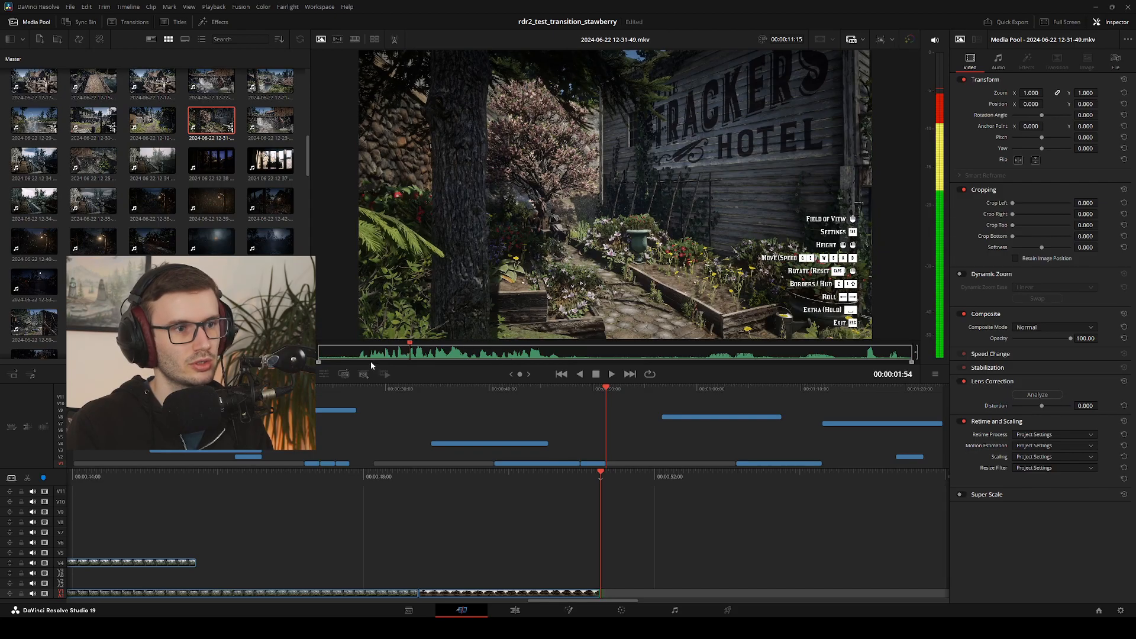
pyautogui.click(367, 355)
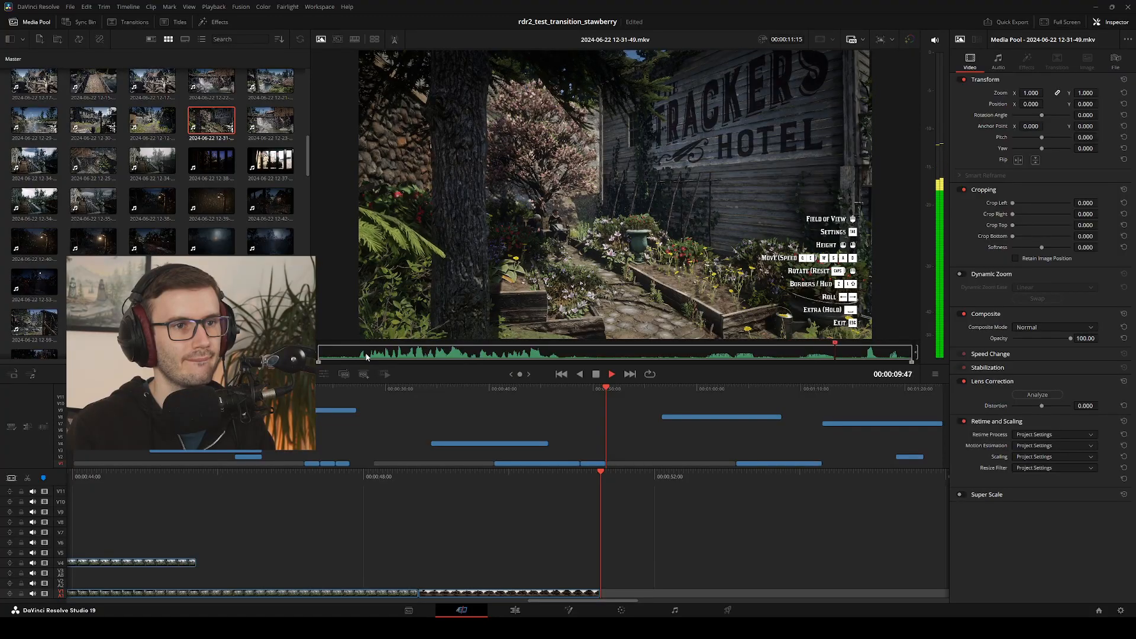
pyautogui.press('space')
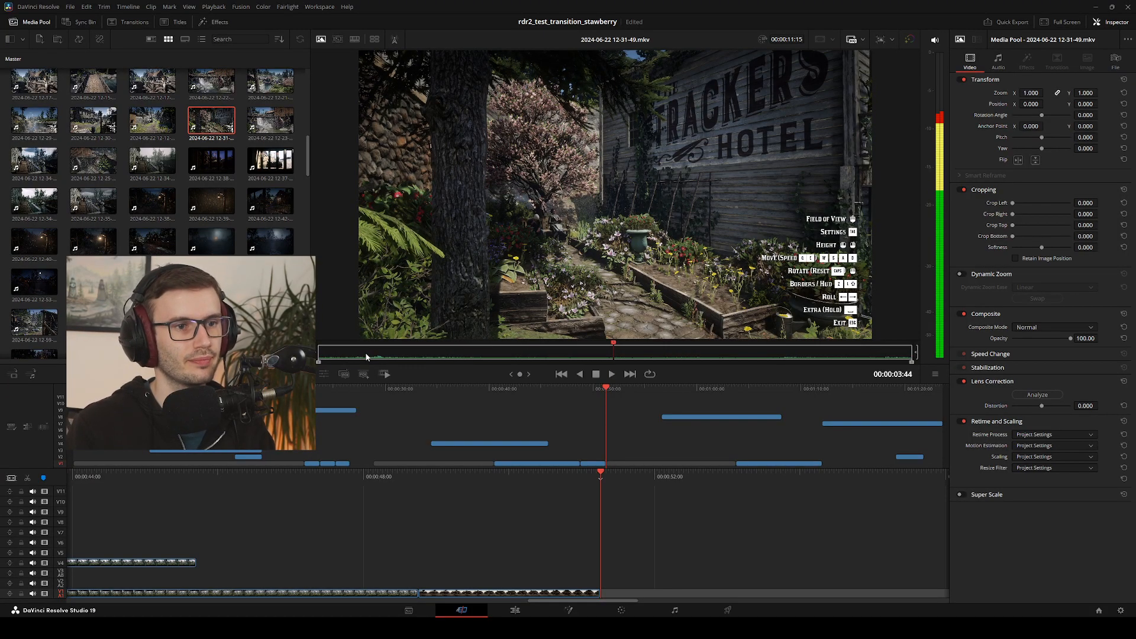
pyautogui.press('space')
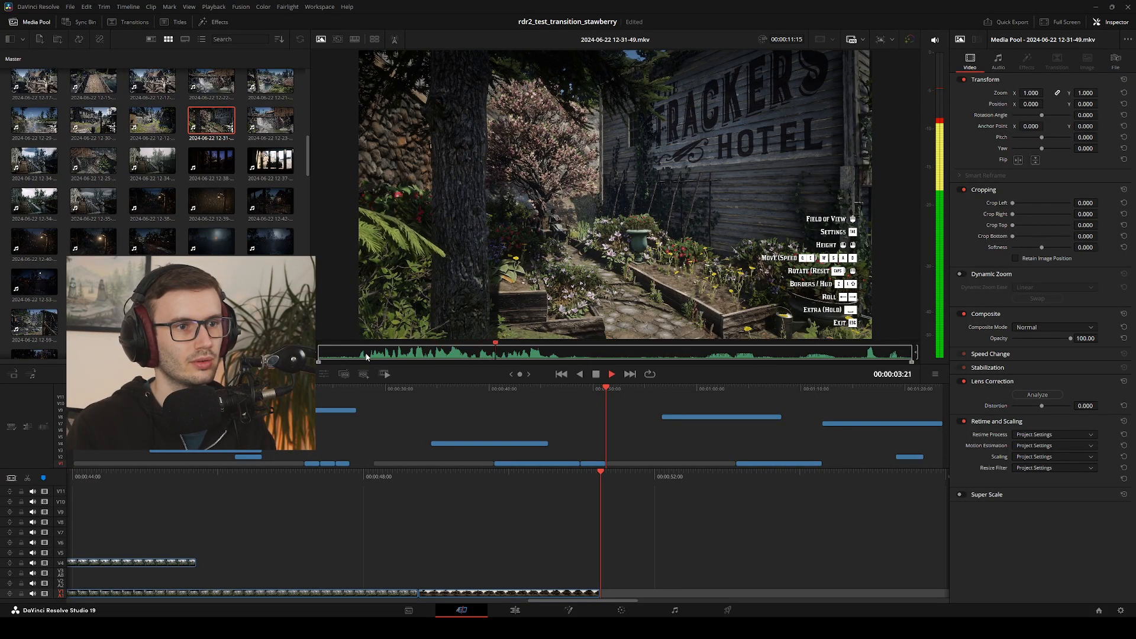
pyautogui.press('space')
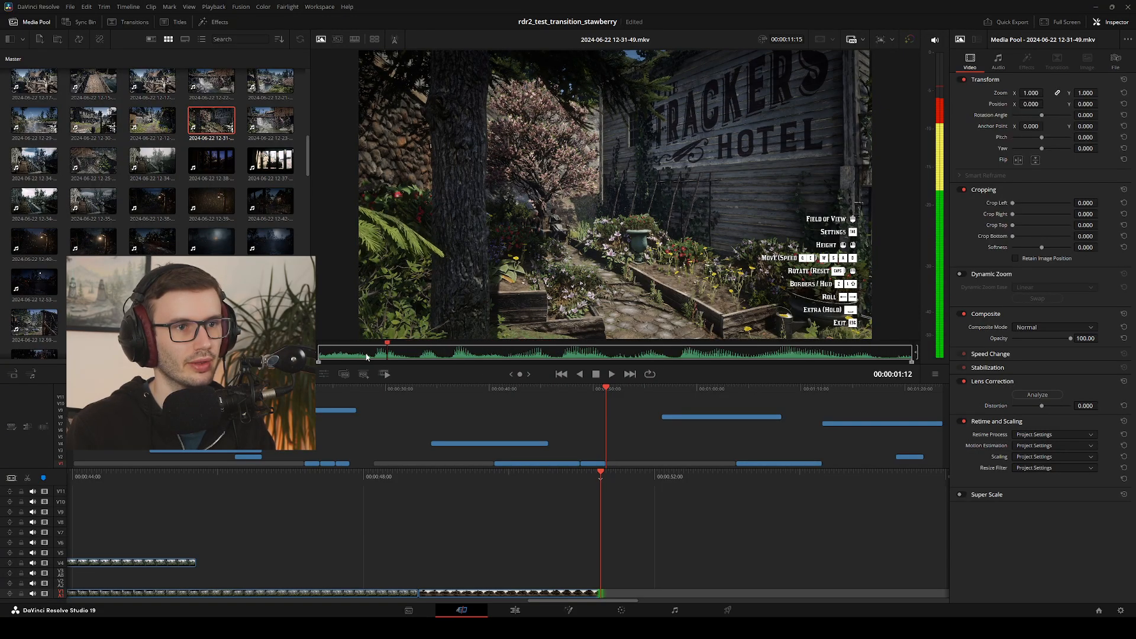
pyautogui.press('Left')
pyautogui.press('Left')
pyautogui.press('Left')
pyautogui.press('Left')
pyautogui.press('Left')
pyautogui.press('Left')
pyautogui.press('Left')
pyautogui.press('Left')
pyautogui.press('Left')
pyautogui.press('Left')
pyautogui.press('Left')
pyautogui.press('Left')
pyautogui.press('Left')
pyautogui.press('Left')
pyautogui.press('Left')
pyautogui.press('Left')
pyautogui.press('Left')
pyautogui.press('Left')
pyautogui.press('Left')
pyautogui.press('Left')
pyautogui.press('space')
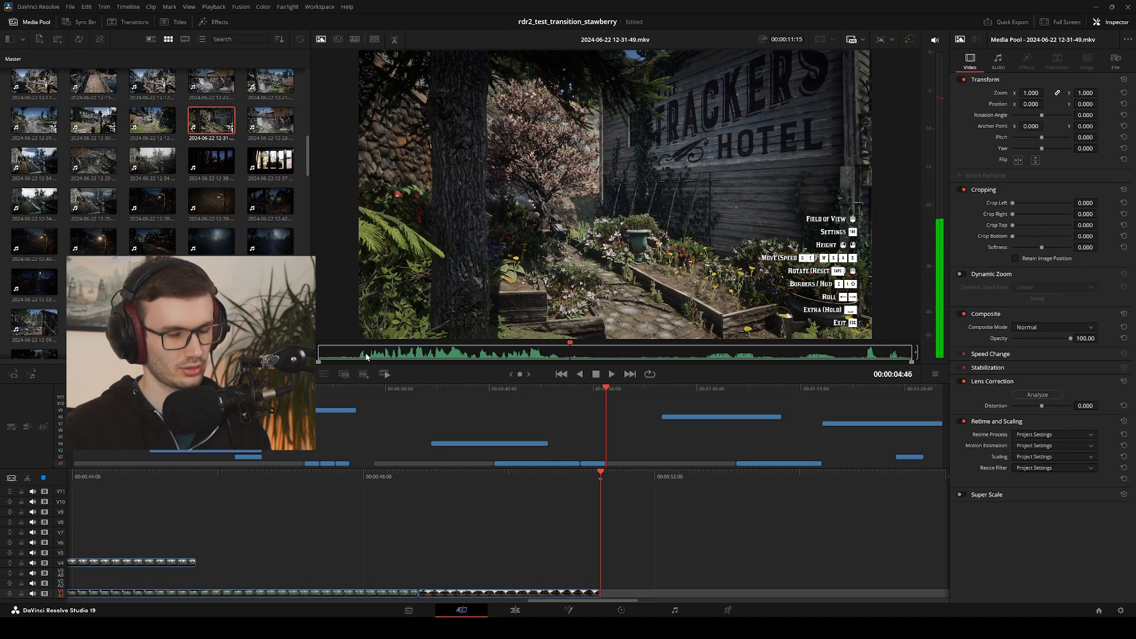
pyautogui.press('o')
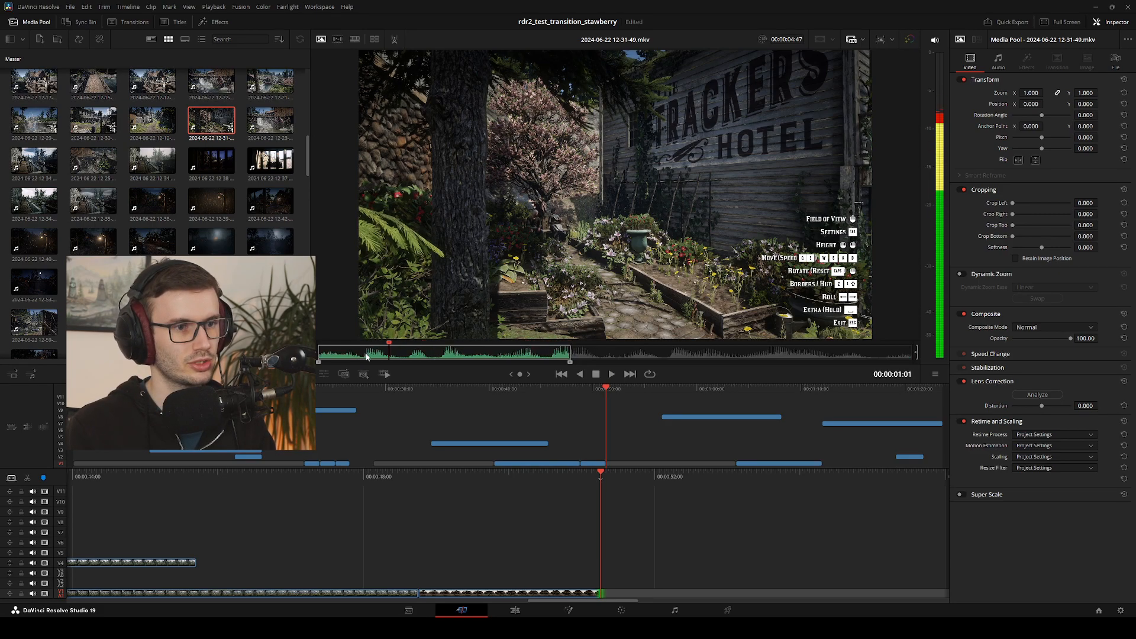
# Set the garden clip's in point at 00:00:01:03, insert the range after the street clip on Video 1 and show the Edit page
pyautogui.press('Left')
pyautogui.press('Left')
pyautogui.press('Left')
pyautogui.press('Left')
pyautogui.press('Left')
pyautogui.press('Left')
pyautogui.press('Left')
pyautogui.press('Left')
pyautogui.press('Left')
pyautogui.press('Left')
pyautogui.press('Left')
pyautogui.press('Left')
pyautogui.press('Left')
pyautogui.press('Left')
pyautogui.press('Left')
pyautogui.press('Left')
pyautogui.press('Left')
pyautogui.press('Left')
pyautogui.press('Left')
pyautogui.press('Left')
pyautogui.press('Right')
pyautogui.press('Right')
pyautogui.press('Right')
pyautogui.press('Right')
pyautogui.press('Right')
pyautogui.press('Right')
pyautogui.press('Right')
pyautogui.press('Right')
pyautogui.press('Right')
pyautogui.press('Right')
pyautogui.press('Right')
pyautogui.press('Right')
pyautogui.press('Right')
pyautogui.press('Right')
pyautogui.press('Right')
pyautogui.press('Right')
pyautogui.press('Right')
pyautogui.press('Right')
pyautogui.press('Right')
pyautogui.press('Right')
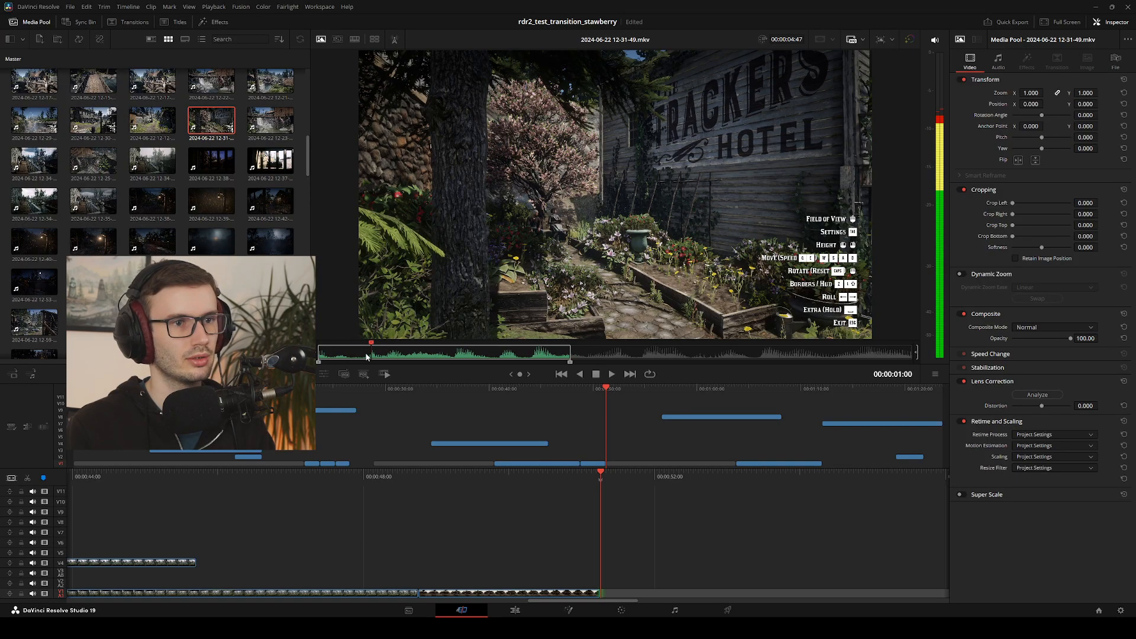
pyautogui.press('space')
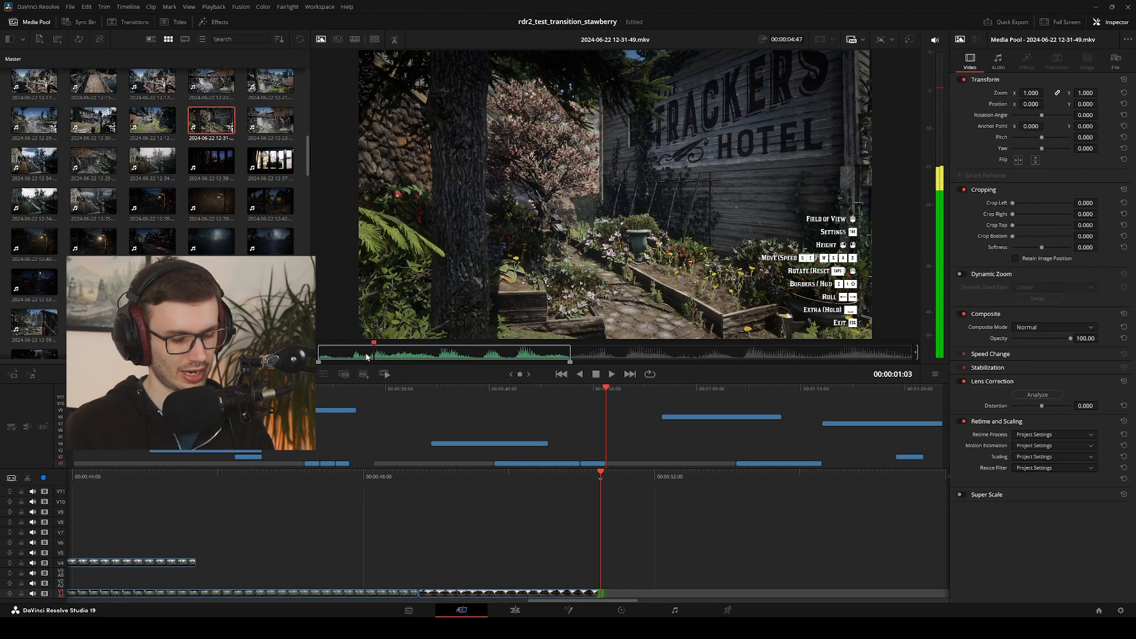
pyautogui.press('i')
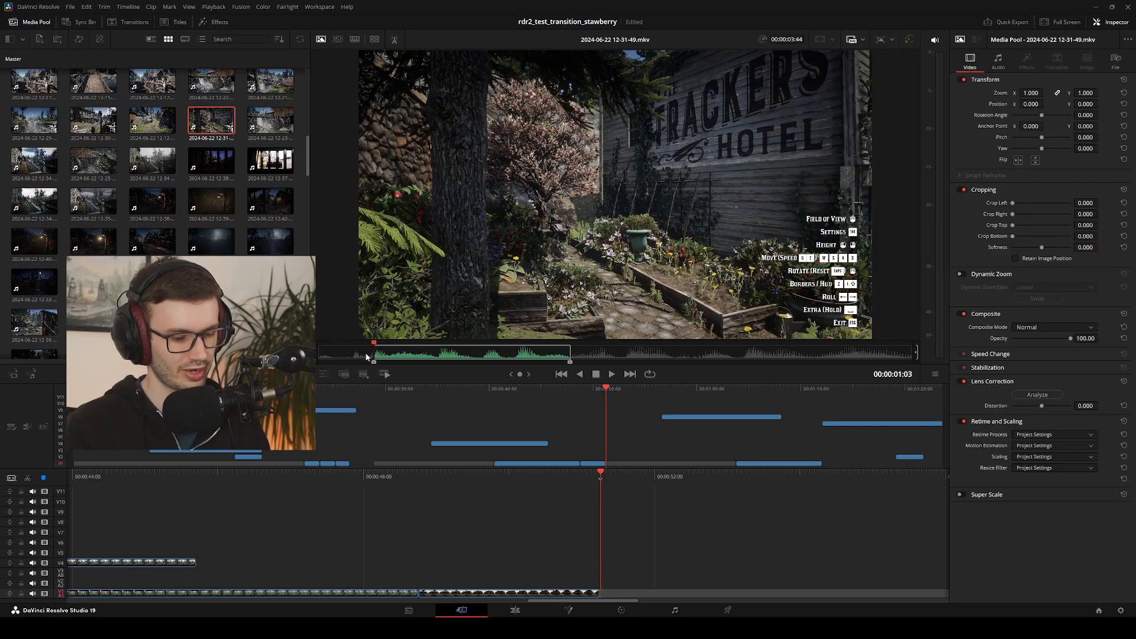
pyautogui.press('F9')
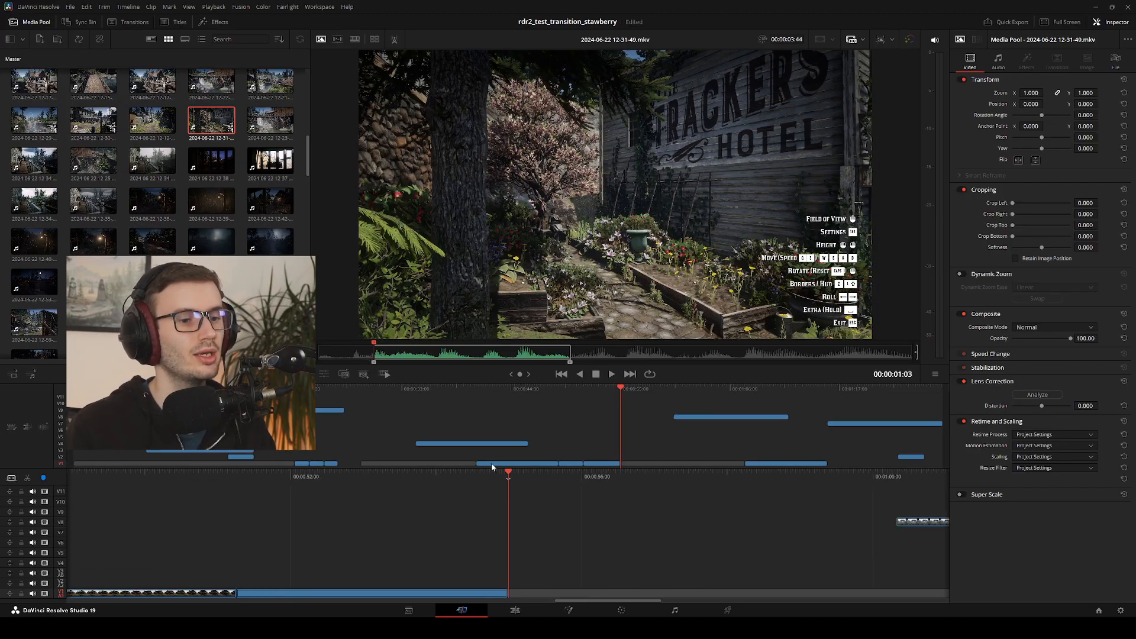
pyautogui.click(515, 610)
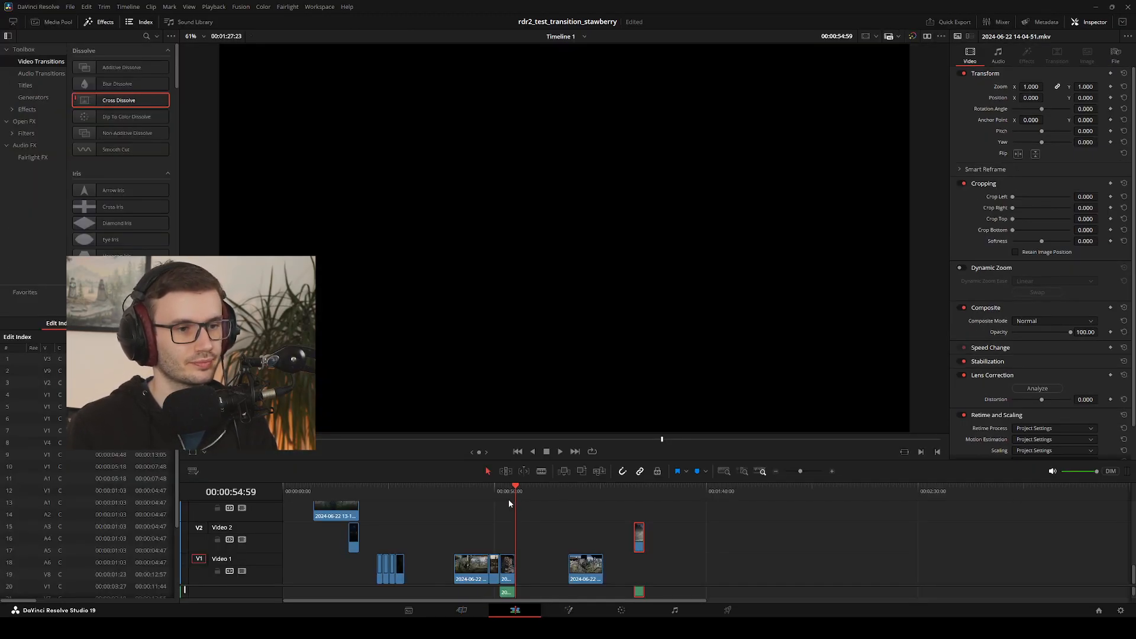
# Apply a Cross Dissolve between the street and hotel garden clips and play the sequence from the street clip
pyautogui.moveTo(503, 493); pyautogui.dragTo(499, 491)
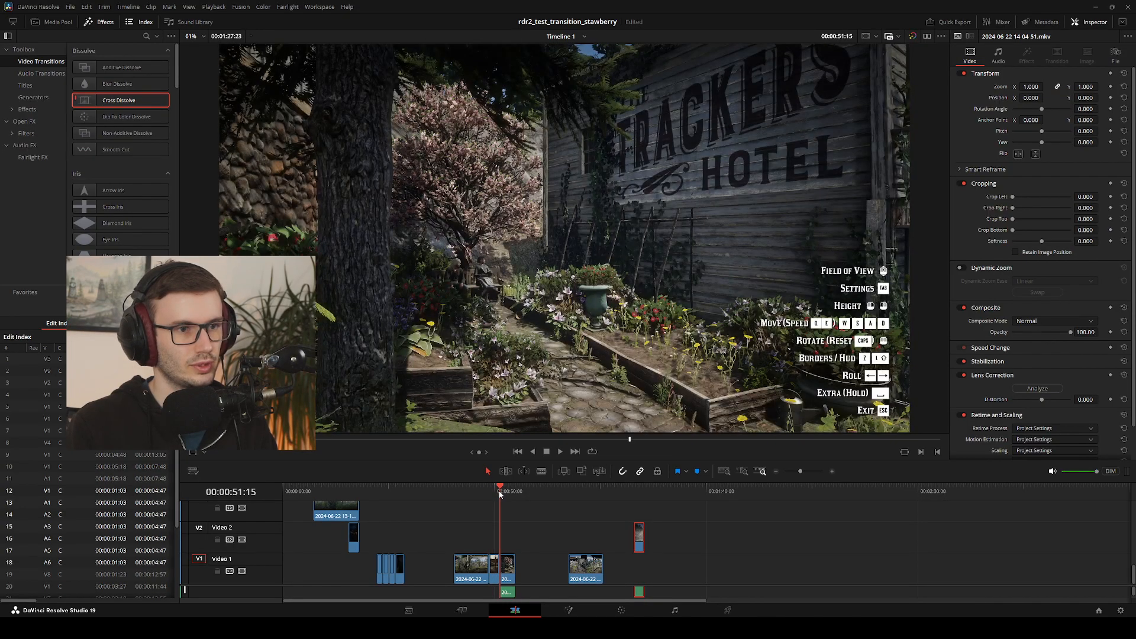
pyautogui.press('Up')
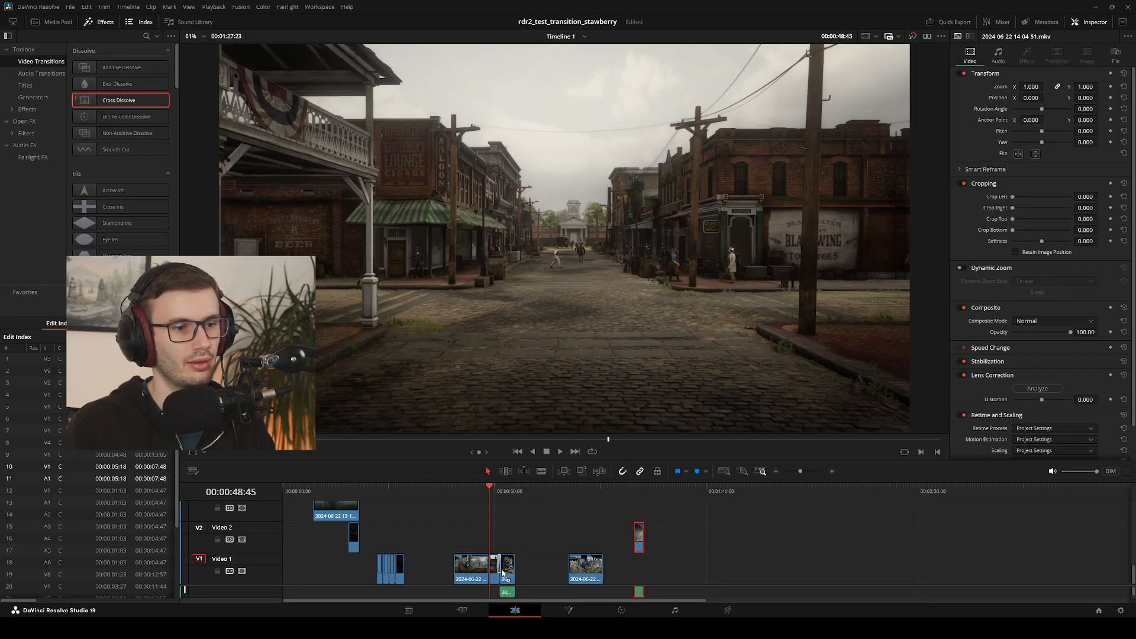
pyautogui.moveTo(502, 572); pyautogui.dragTo(501, 571)
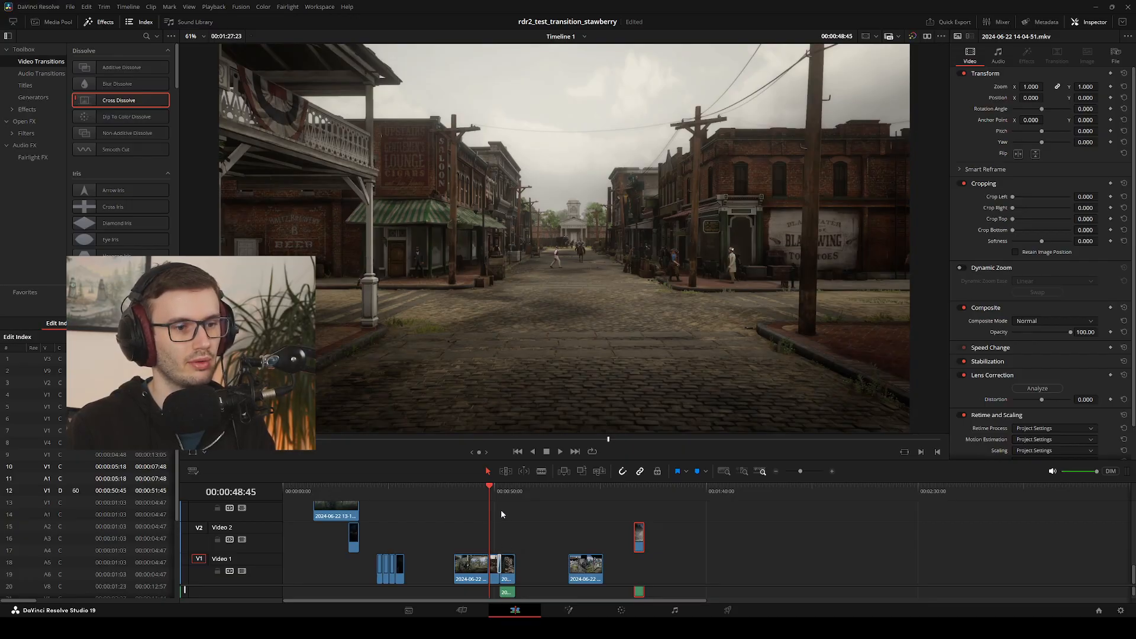
pyautogui.press('space')
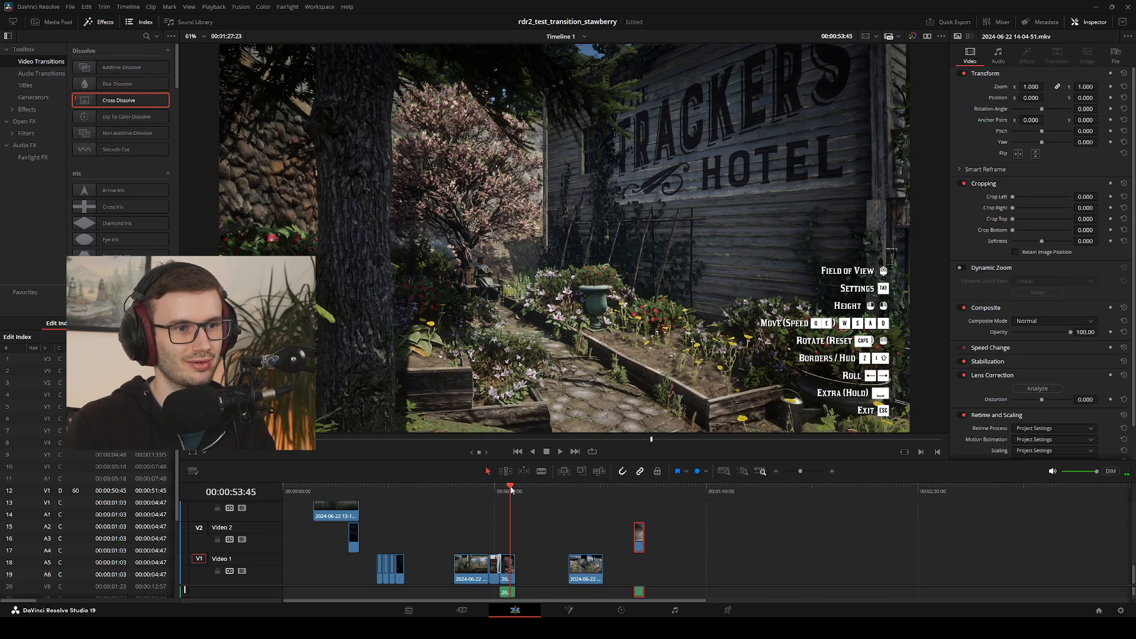
pyautogui.press('space')
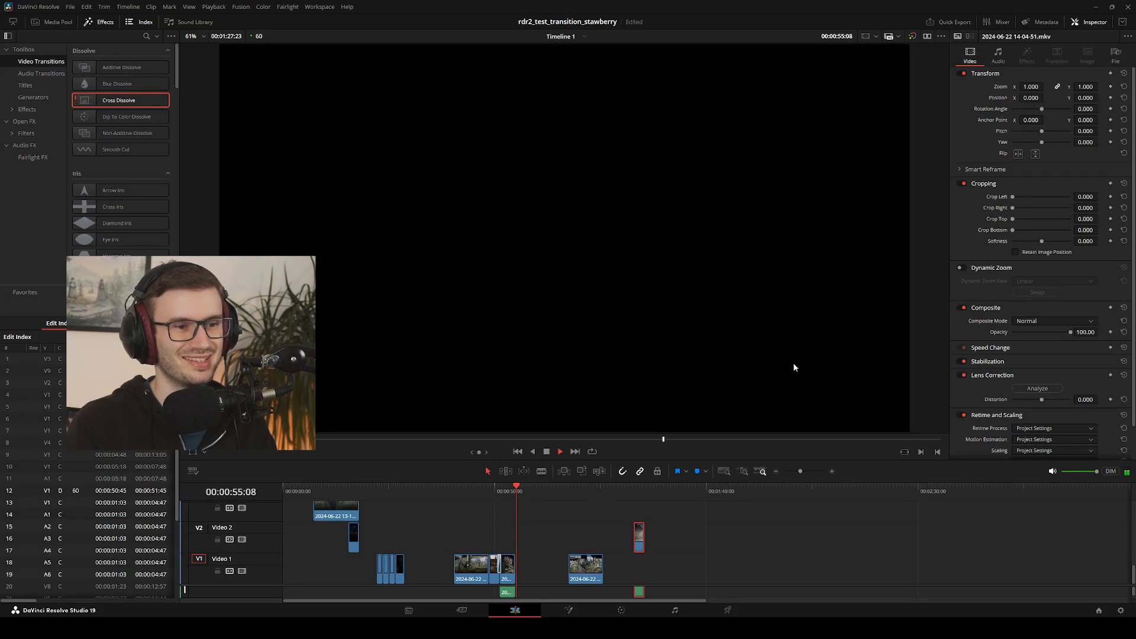
pyautogui.press('space')
pyautogui.click(502, 487)
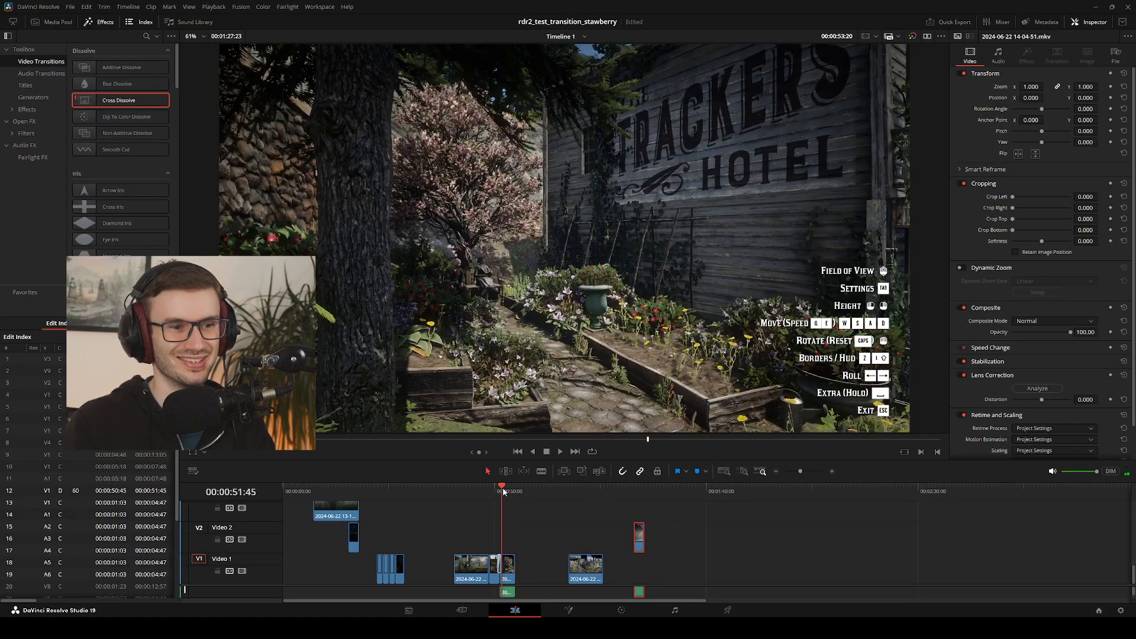
pyautogui.click(463, 612)
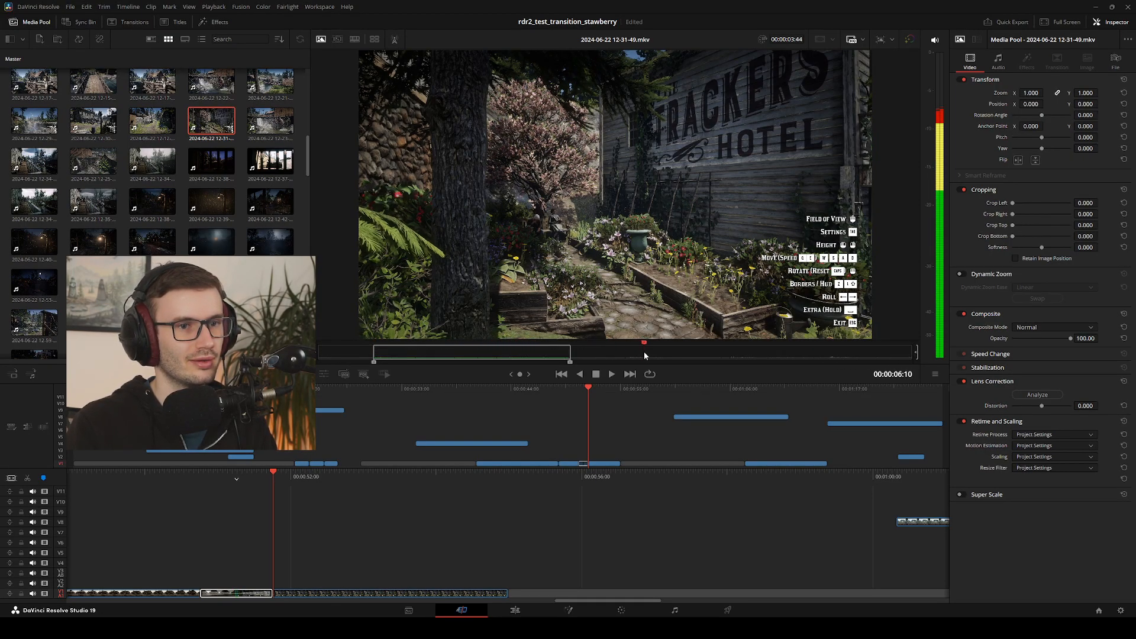
pyautogui.press('space')
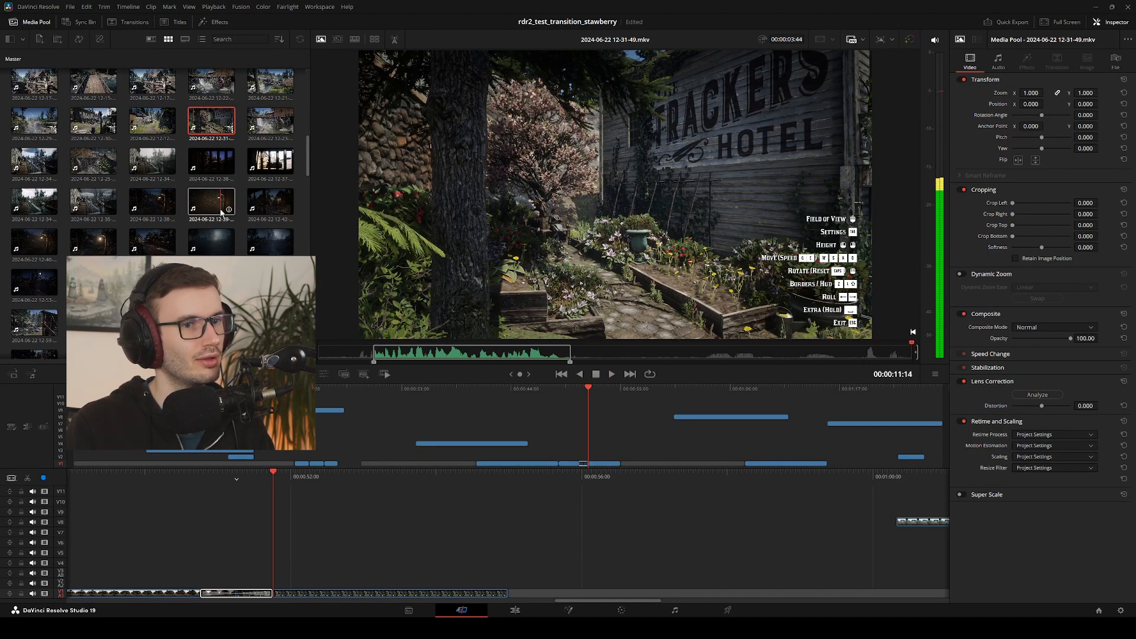
pyautogui.press('space')
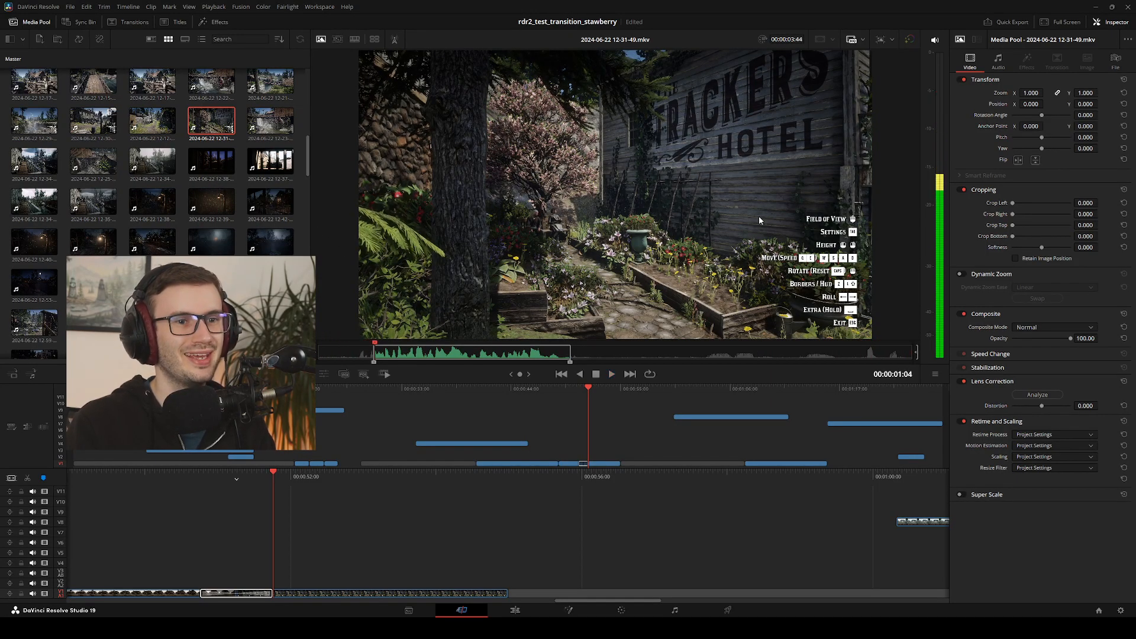
pyautogui.click(148, 126)
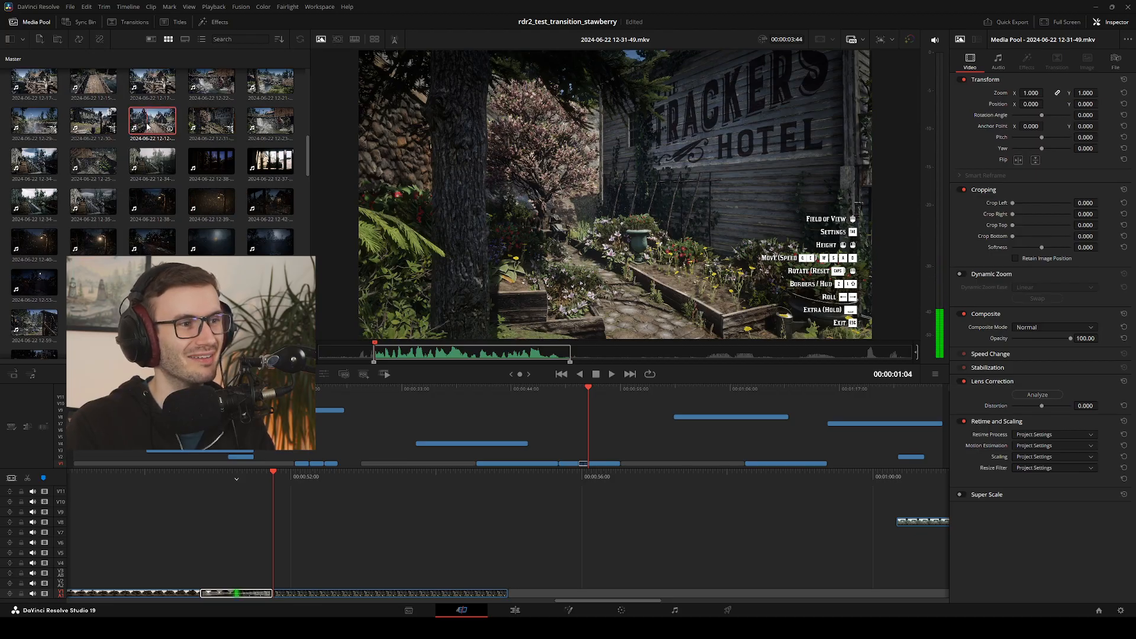
pyautogui.scroll(1, 148, 126)
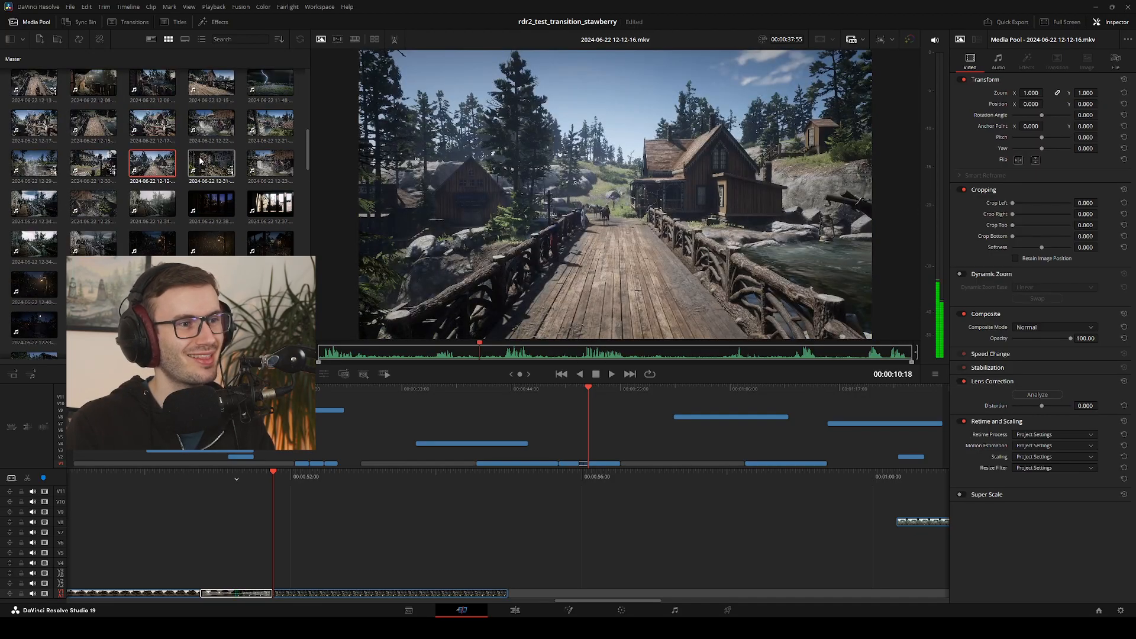
pyautogui.click(265, 136)
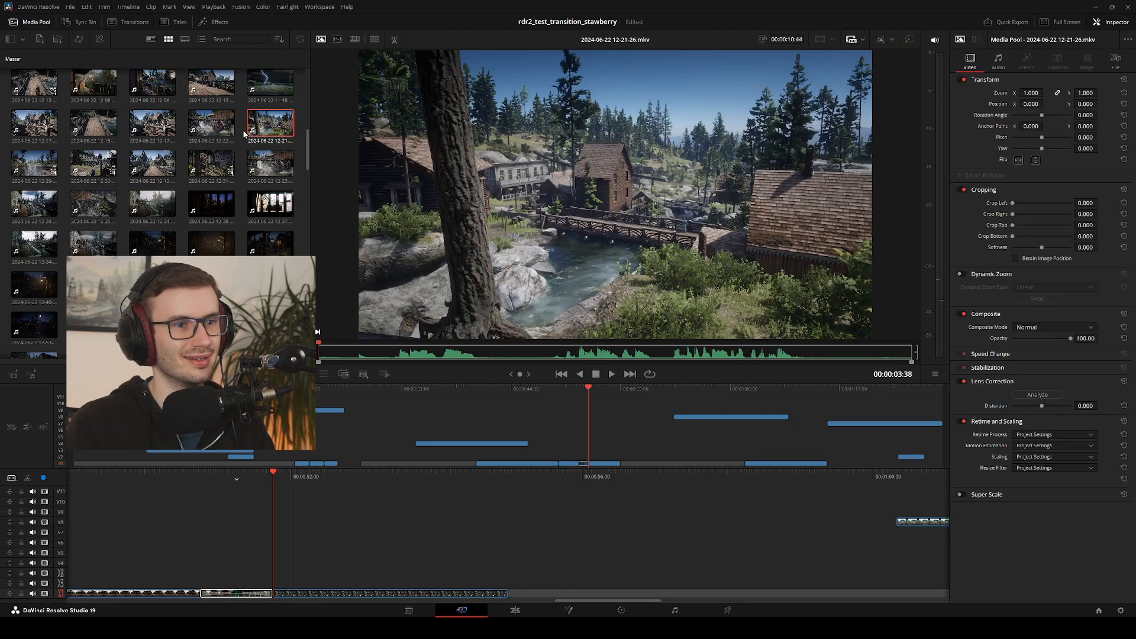
# Return to the Edit page and replay the Cross Dissolve from the street clip to the hotel garden clip
pyautogui.click(515, 610)
pyautogui.moveTo(502, 488); pyautogui.dragTo(487, 488)
pyautogui.press('space')
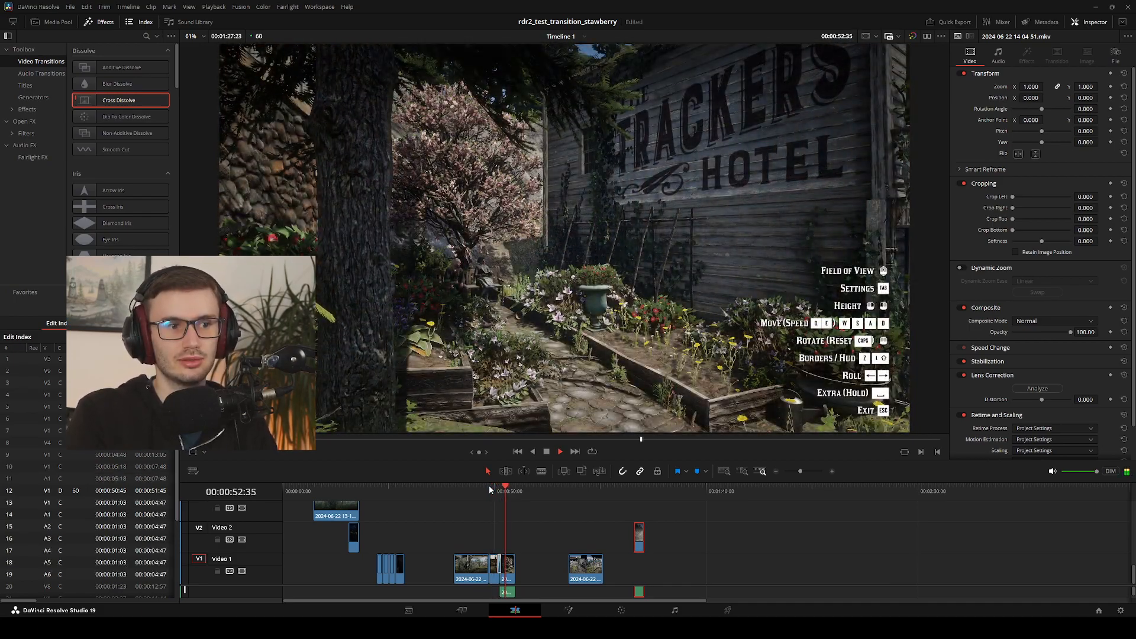
pyautogui.press('space')
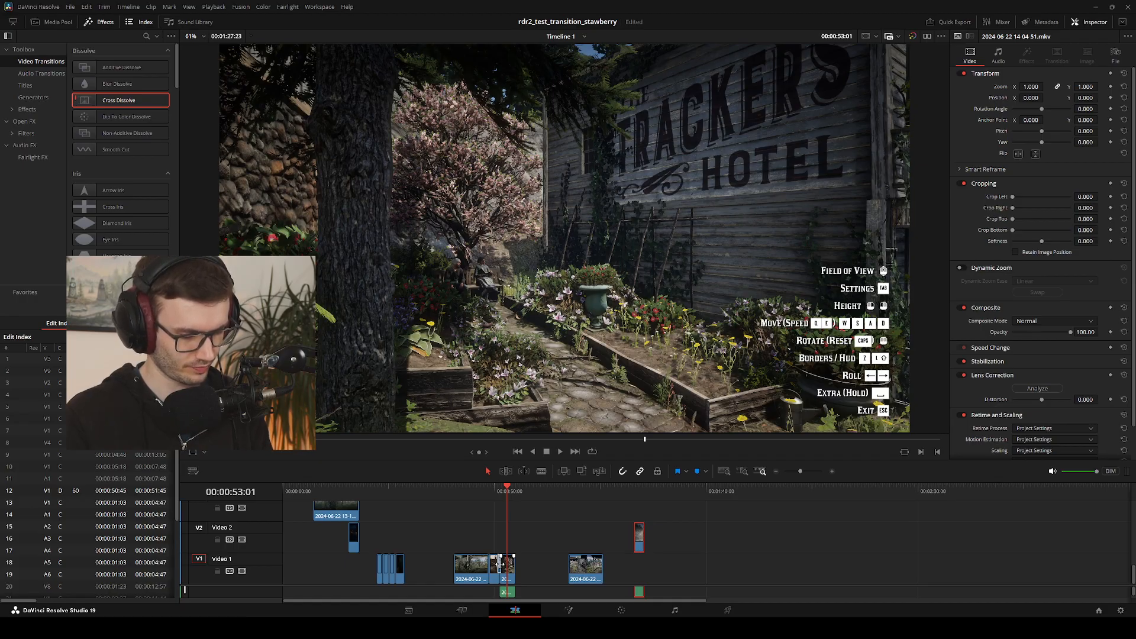
pyautogui.hotkey('ctrl', 'v')
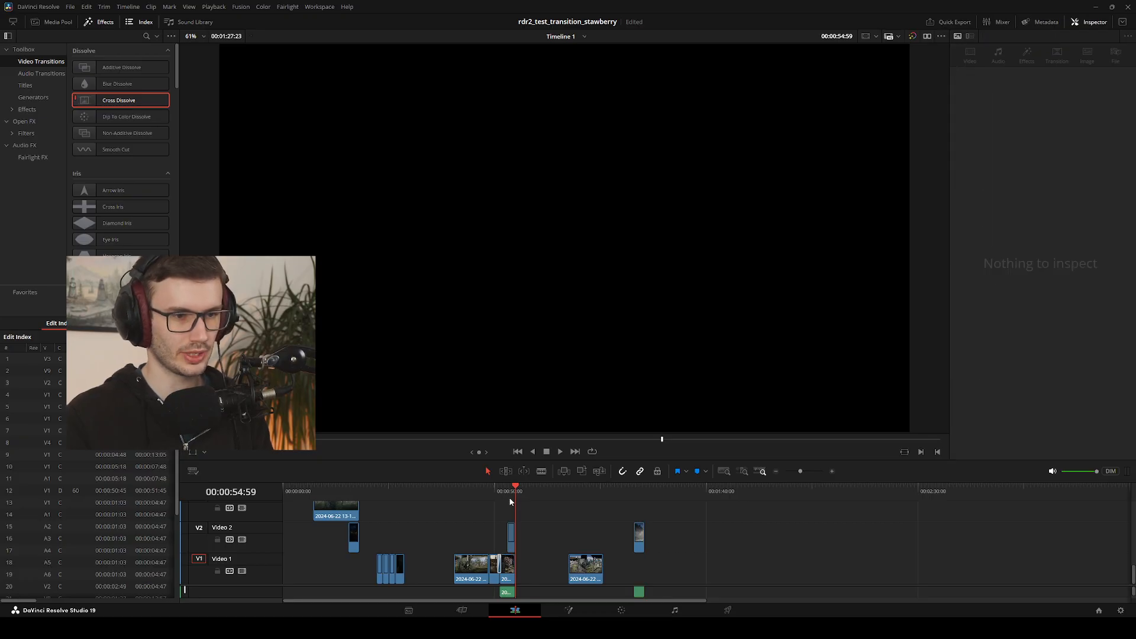
pyautogui.moveTo(514, 489); pyautogui.dragTo(502, 487)
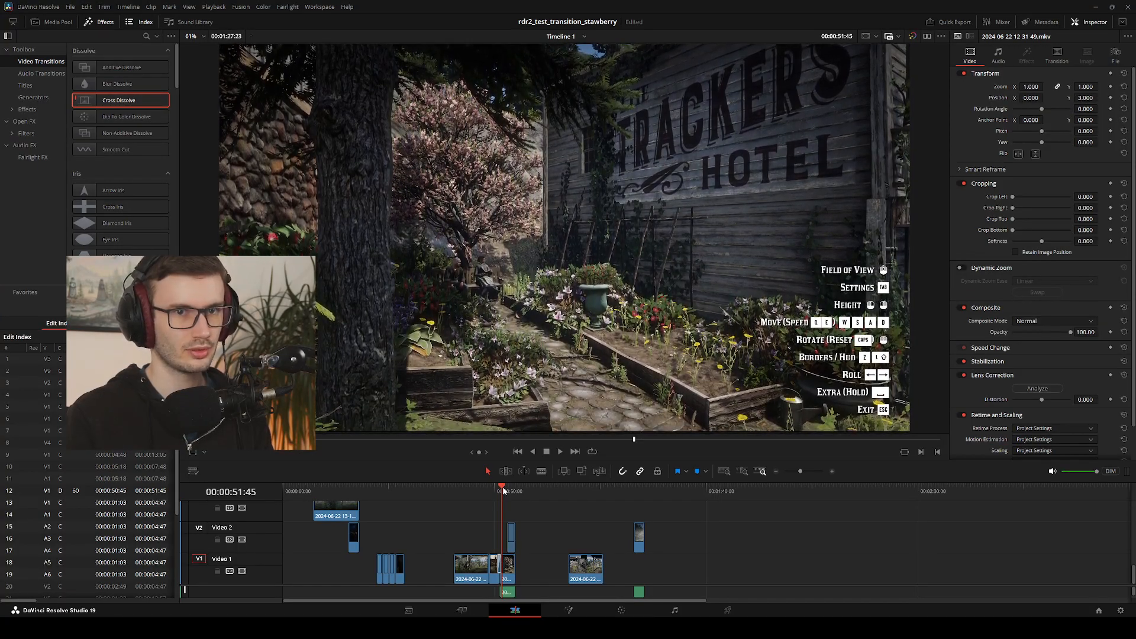
pyautogui.hotkey('ctrl', 'z')
pyautogui.hotkey('ctrl', 'z')
pyautogui.hotkey('ctrl', 'z')
pyautogui.hotkey('ctrl', 'z')
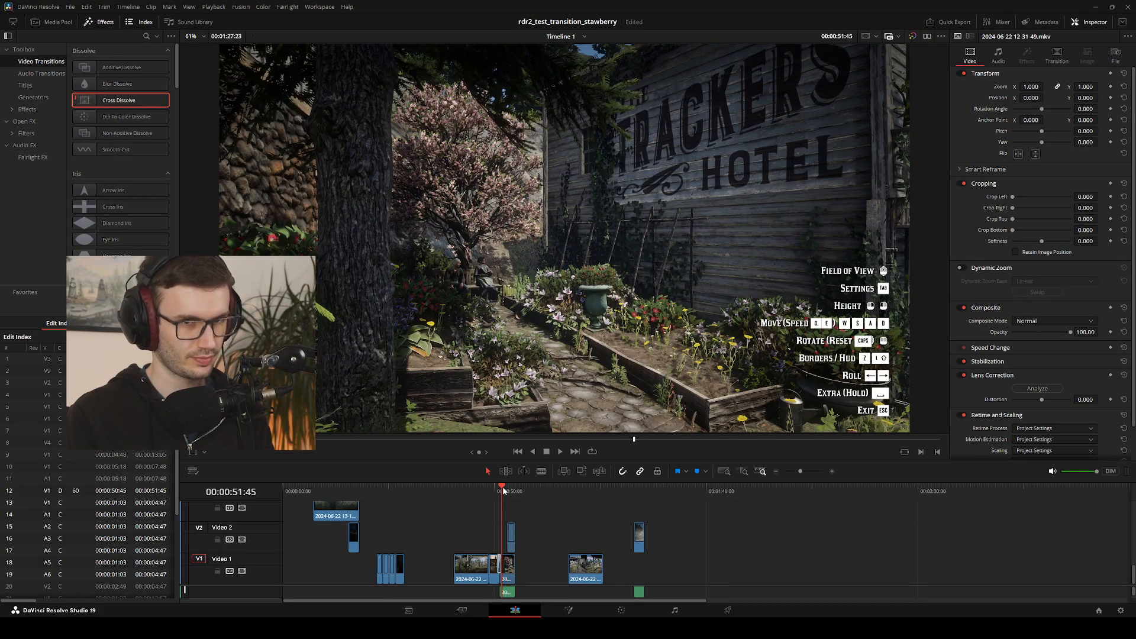
pyautogui.hotkey('ctrl', 'z')
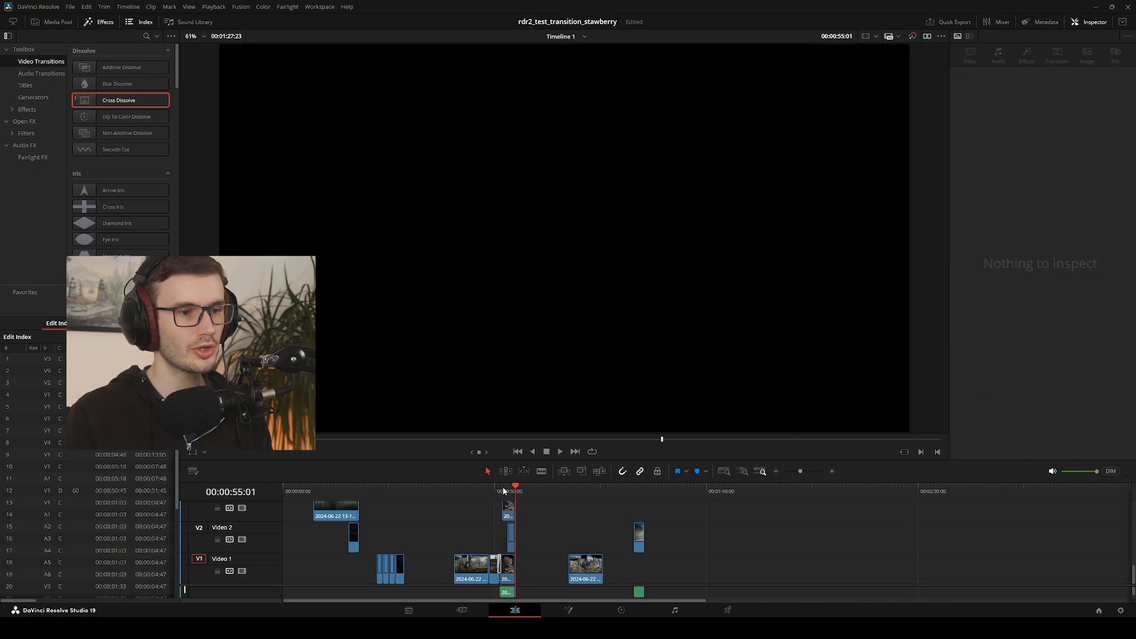
# Play the sequence from the street clip and delete the two pasted clips stacked above the hotel garden clip
pyautogui.moveTo(512, 489); pyautogui.dragTo(490, 497)
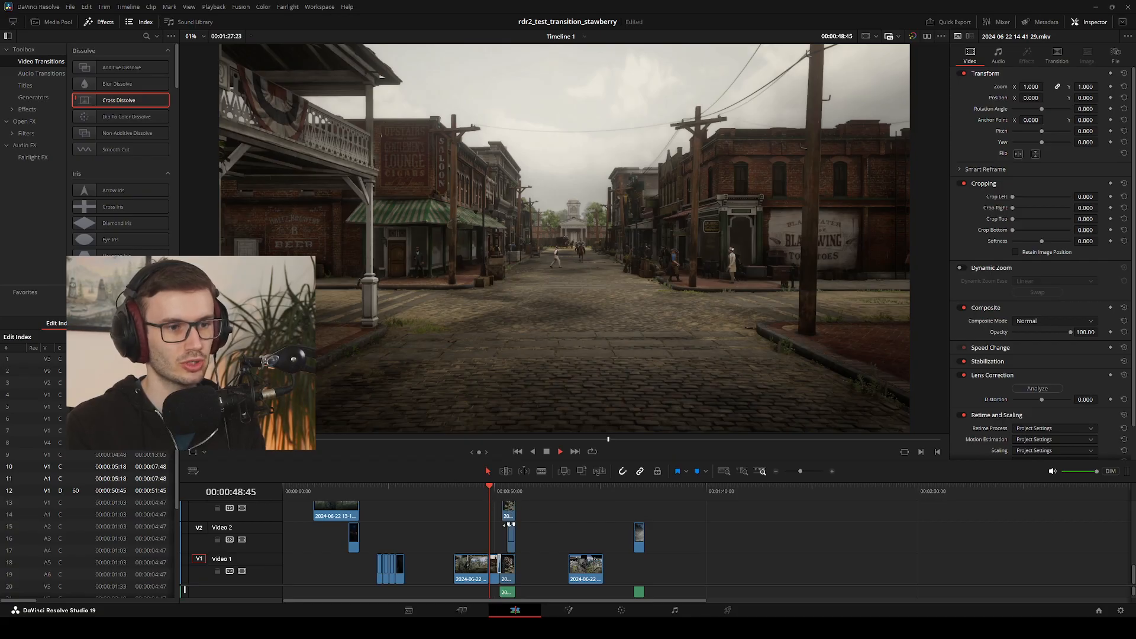
pyautogui.press('space')
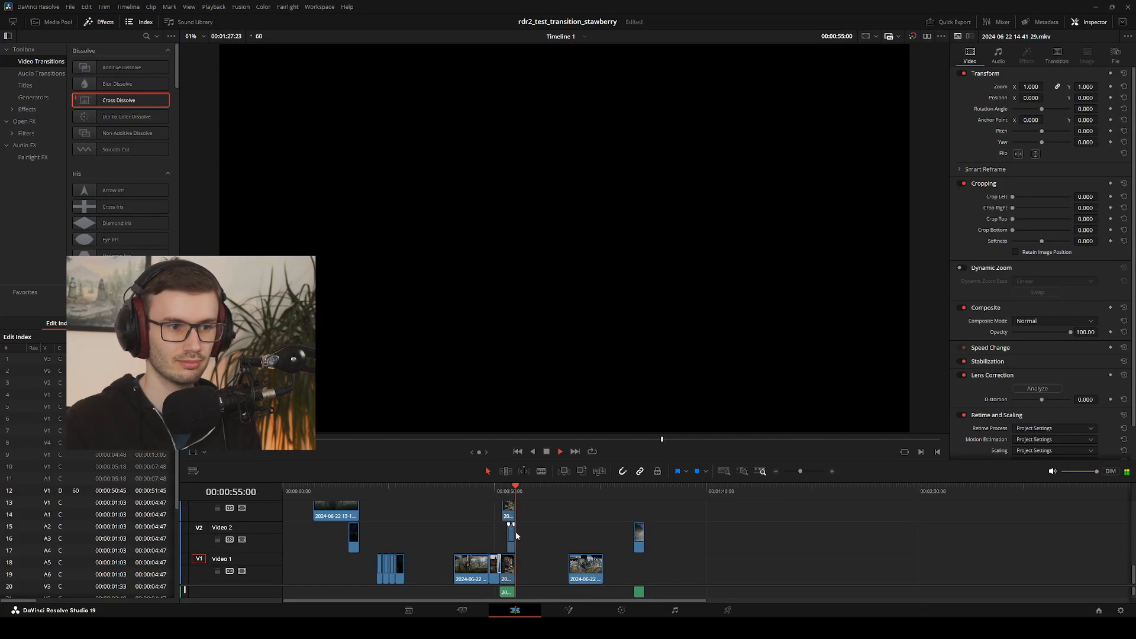
pyautogui.press('space')
pyautogui.moveTo(525, 536); pyautogui.dragTo(500, 503)
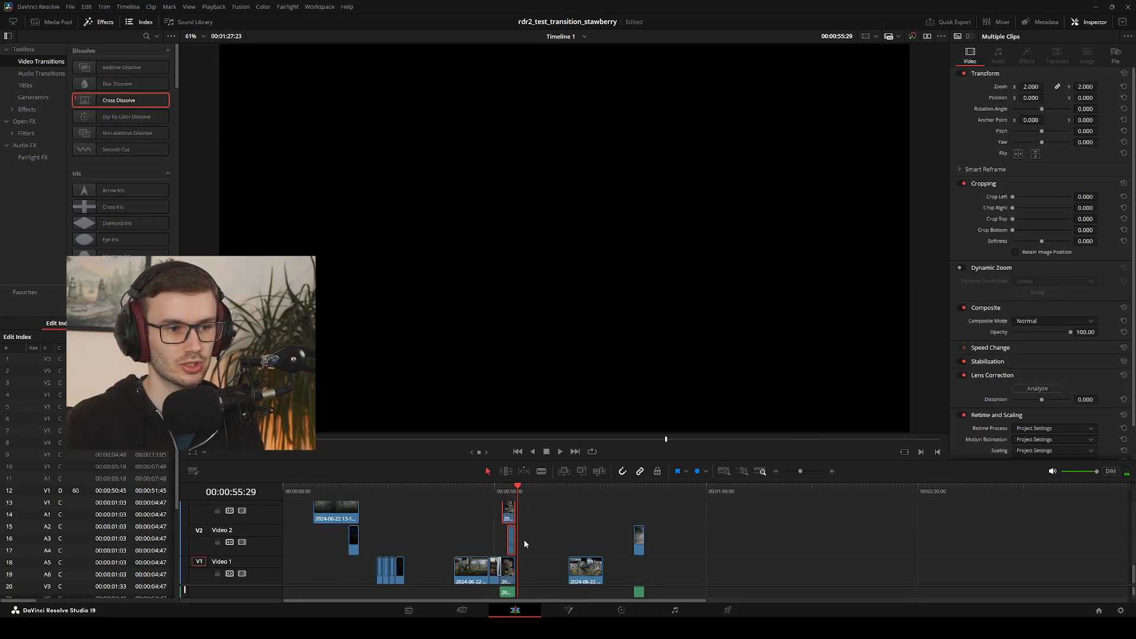
pyautogui.press('Delete')
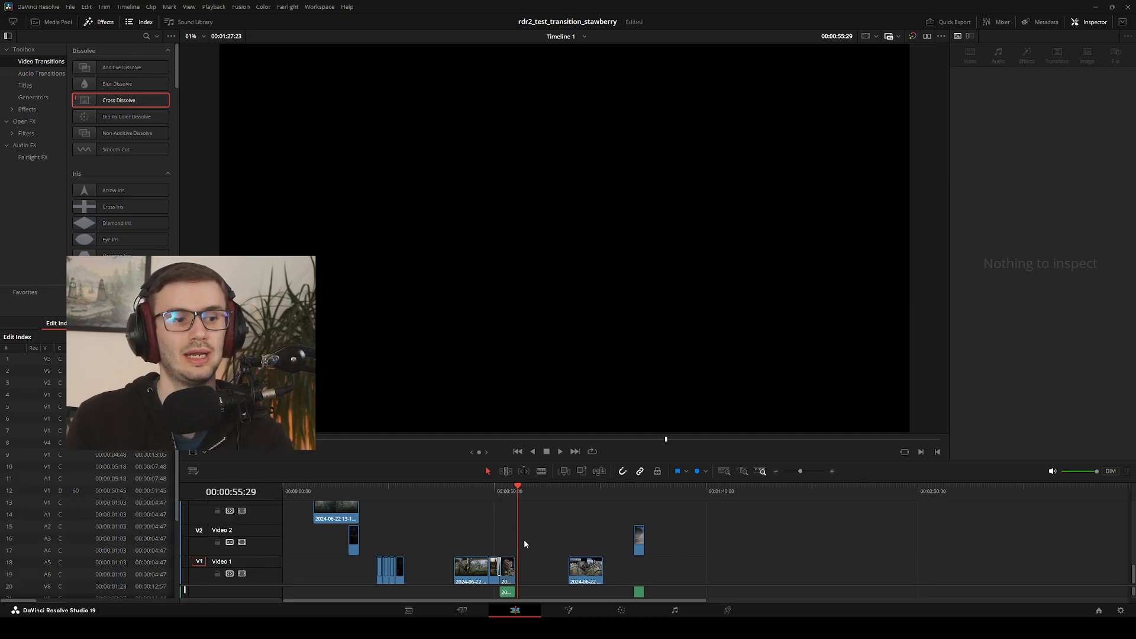
# Lengthen the Cross Dissolve between the street and hotel garden clips to about 2.1 seconds (126 frames) and play it
pyautogui.click(510, 489)
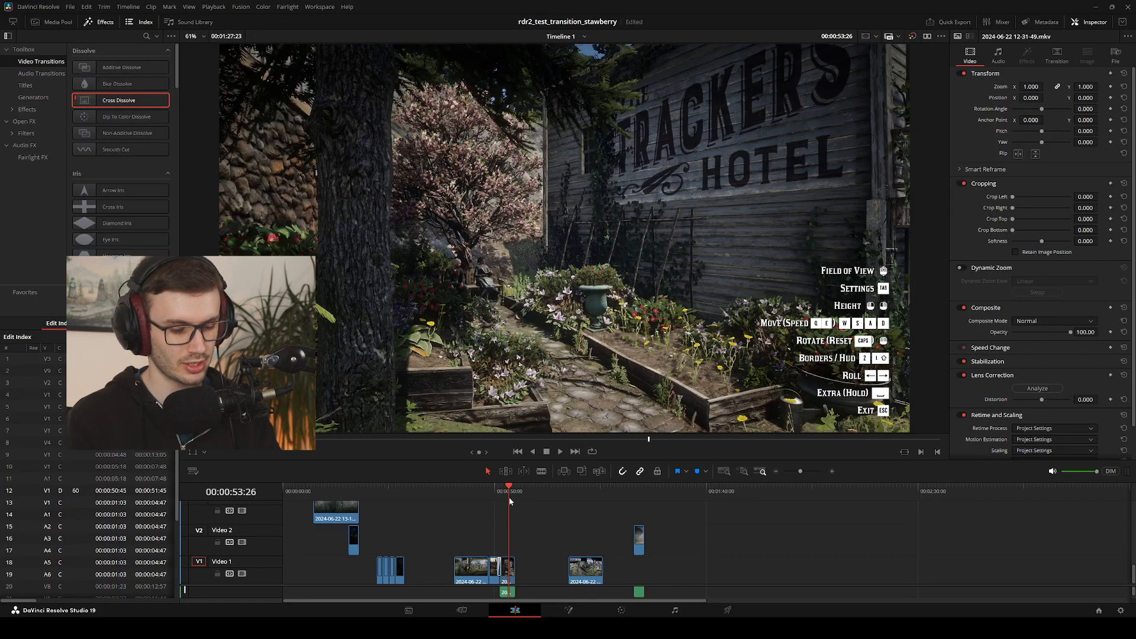
pyautogui.press('j')
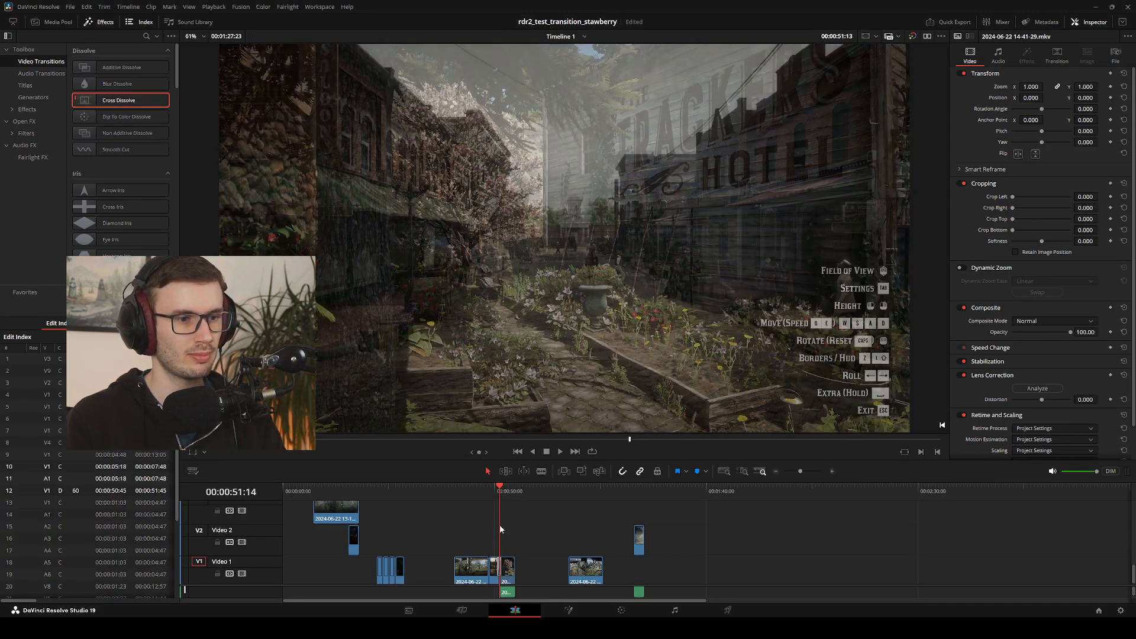
pyautogui.scroll(5, 538, 532)
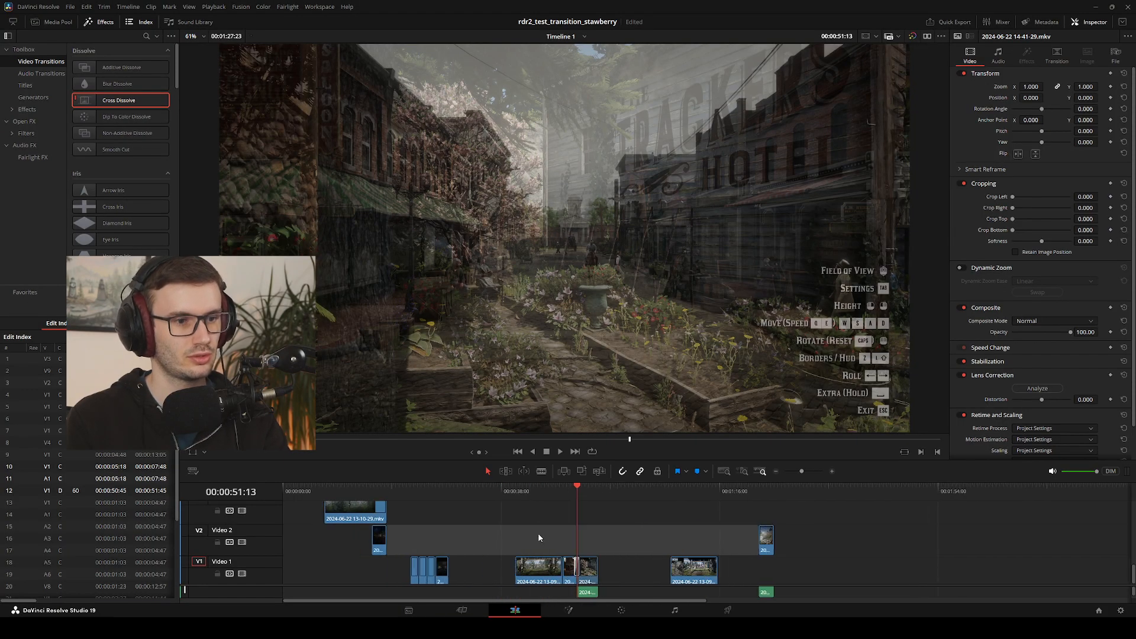
pyautogui.scroll(3, 656, 541)
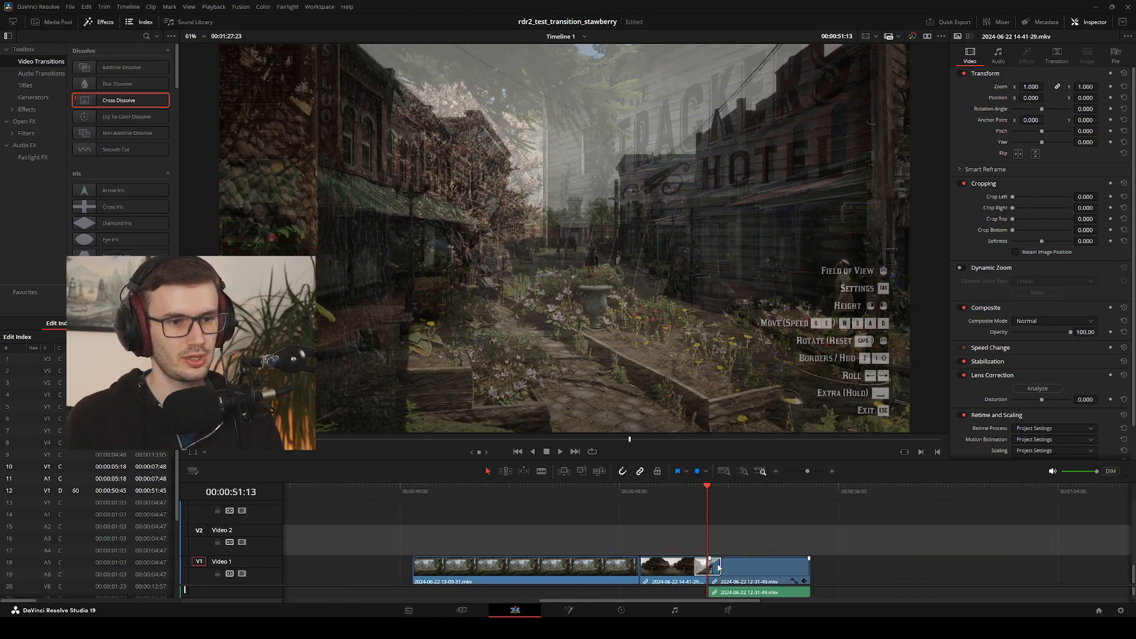
pyautogui.moveTo(720, 565); pyautogui.dragTo(749, 564)
pyautogui.moveTo(700, 492); pyautogui.dragTo(651, 493)
pyautogui.press('space')
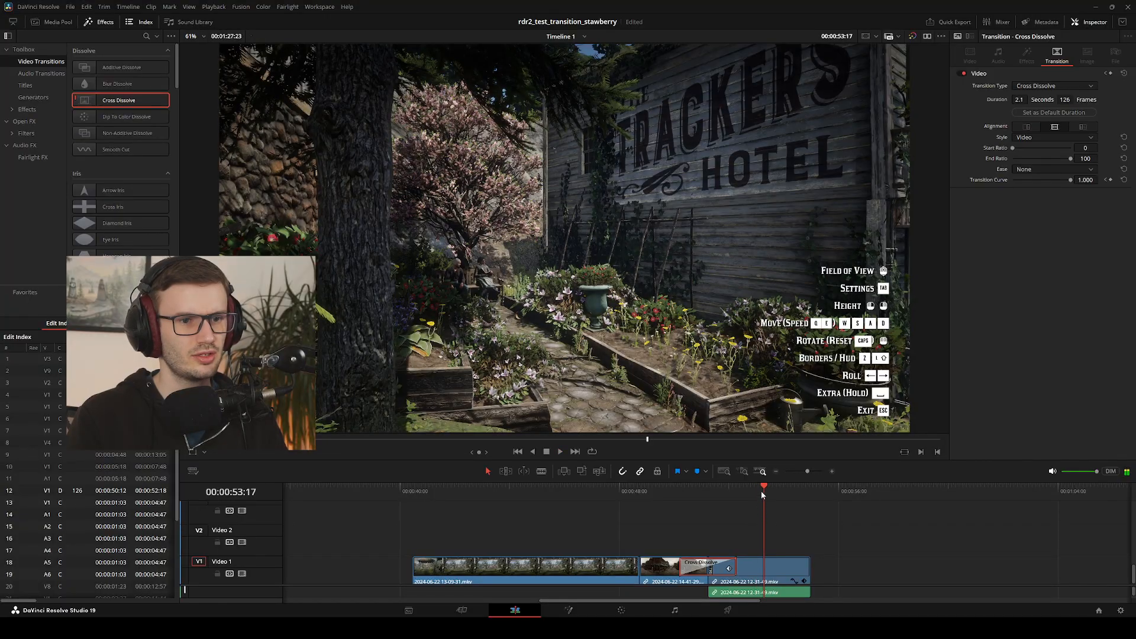
pyautogui.moveTo(761, 491); pyautogui.dragTo(719, 533)
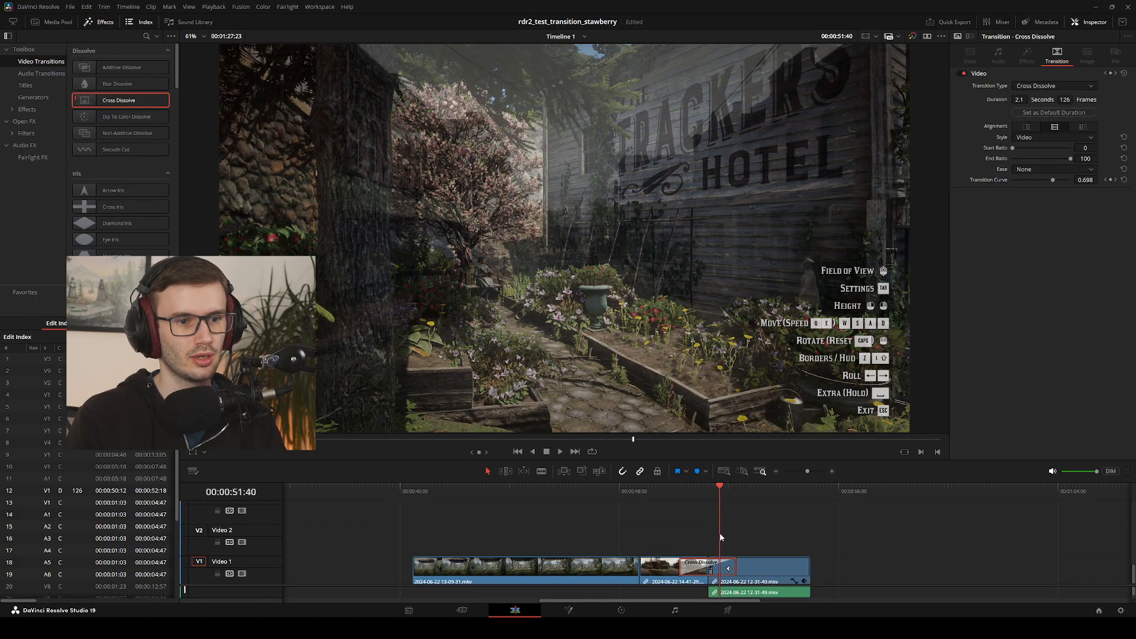
# Move the hotel garden clip further along Video 1, extend the street clip's end by about one second and play the extension
pyautogui.moveTo(763, 565); pyautogui.dragTo(805, 565)
pyautogui.click(698, 566)
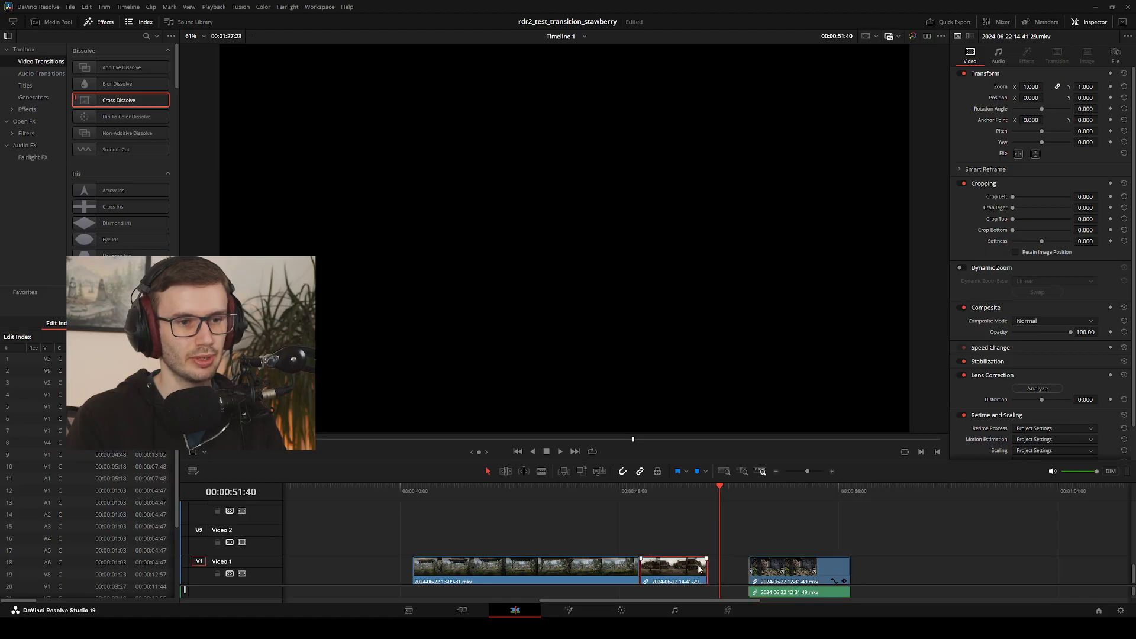
pyautogui.moveTo(705, 568); pyautogui.dragTo(737, 567)
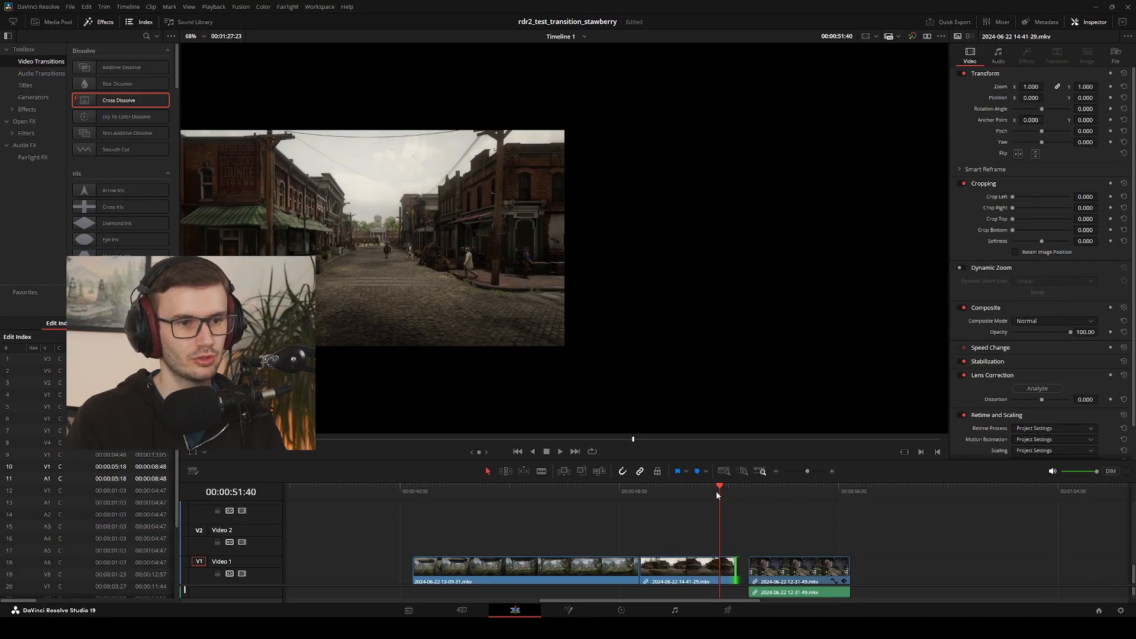
pyautogui.click(716, 491)
pyautogui.press('space')
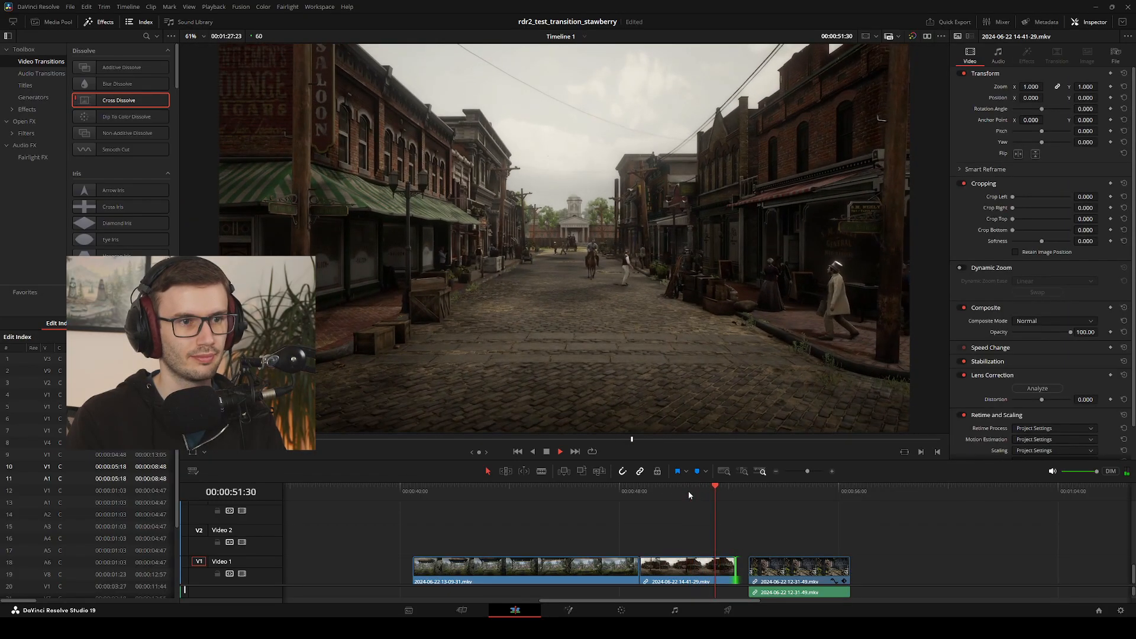
pyautogui.press('space')
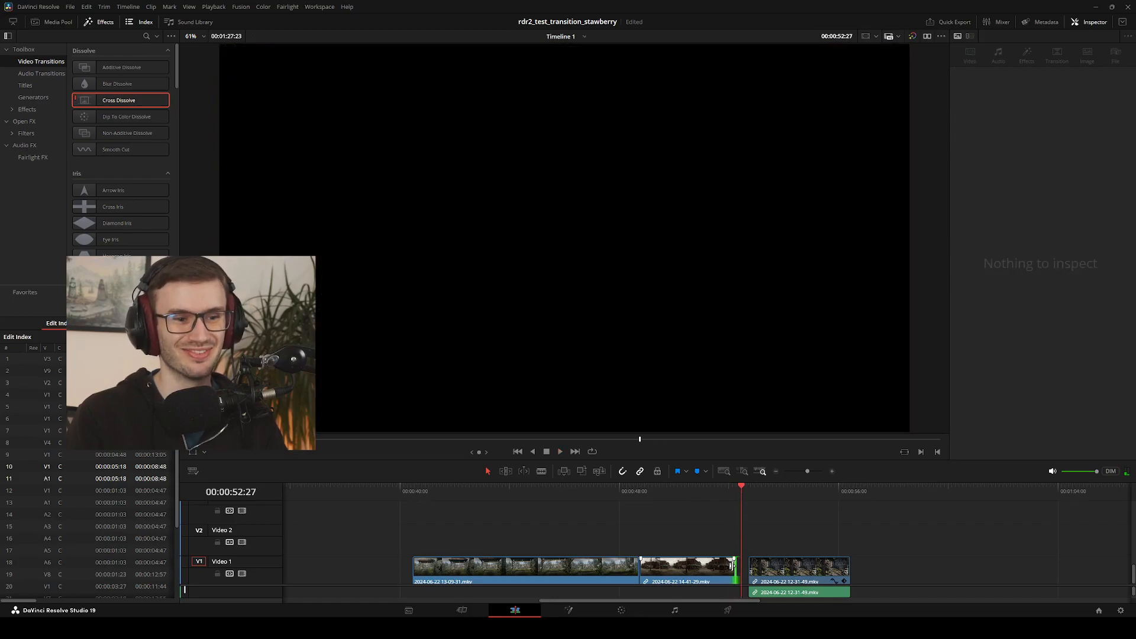
pyautogui.moveTo(732, 496); pyautogui.dragTo(701, 496)
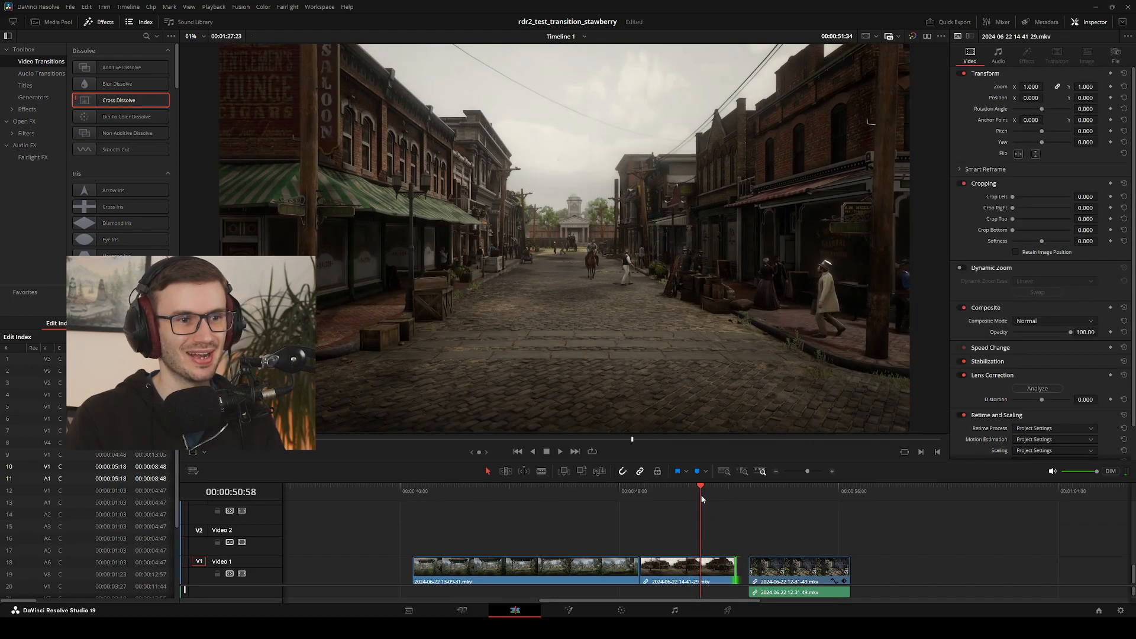
pyautogui.press('space')
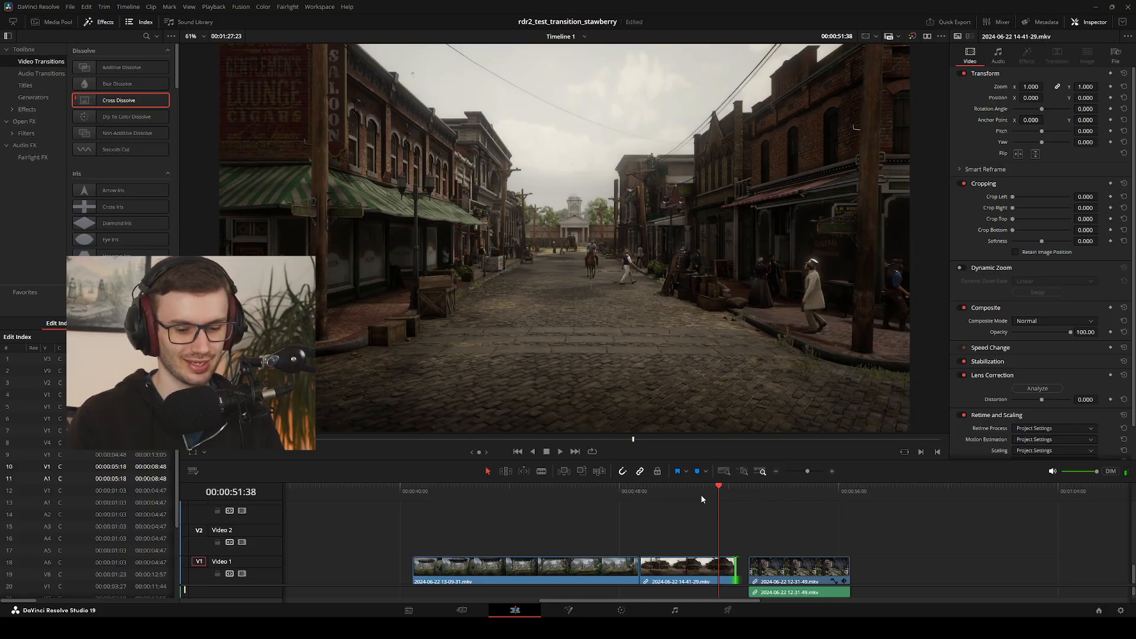
# Split the street clip at 00:00:51:13 and delete the piece after the cut
pyautogui.press('Left')
pyautogui.press('Left')
pyautogui.press('Left')
pyautogui.press('Left')
pyautogui.press('Left')
pyautogui.press('Left')
pyautogui.press('Left')
pyautogui.press('Left')
pyautogui.press('Left')
pyautogui.press('Left')
pyautogui.press('Left')
pyautogui.press('Left')
pyautogui.press('Left')
pyautogui.press('Left')
pyautogui.press('Left')
pyautogui.press('Left')
pyautogui.press('Left')
pyautogui.press('Left')
pyautogui.press('Left')
pyautogui.press('Left')
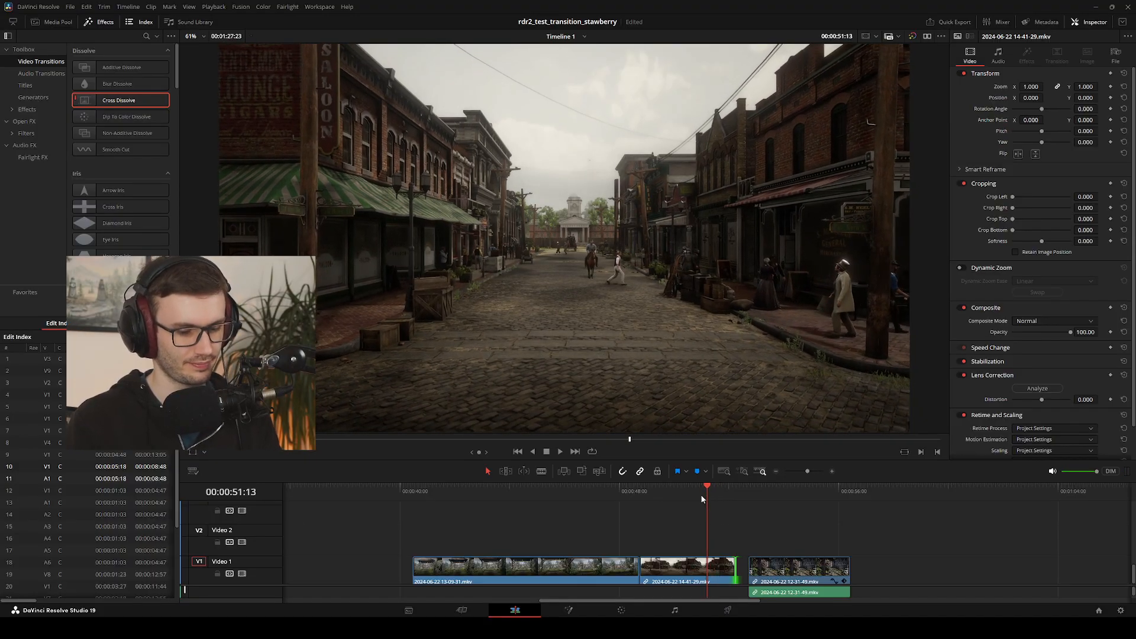
pyautogui.hotkey('ctrl', 'b')
pyautogui.press('Right')
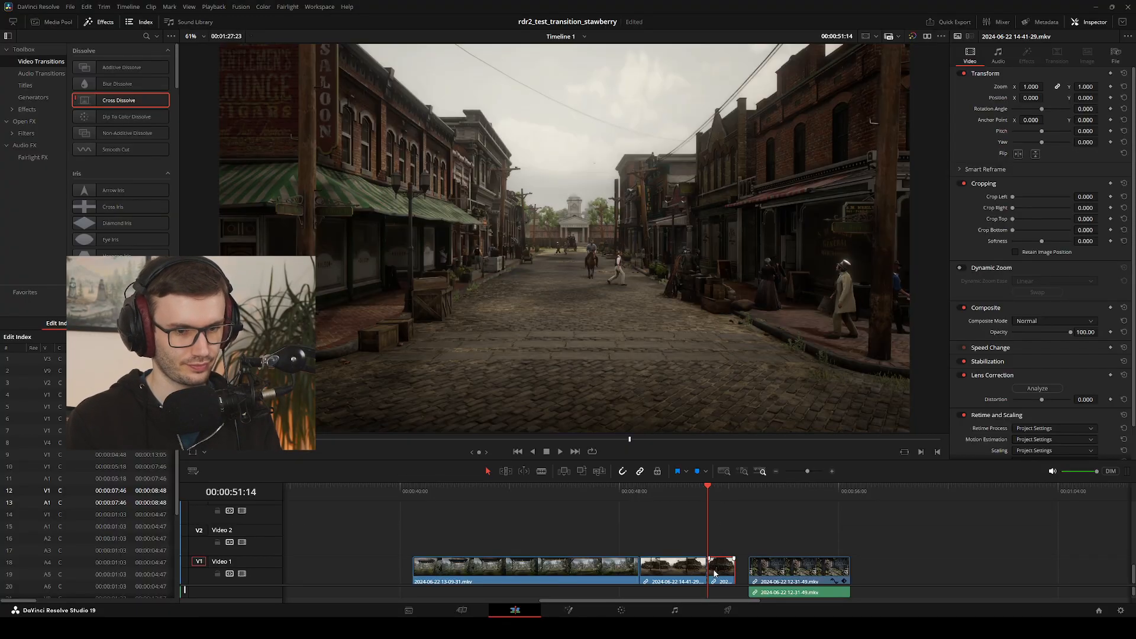
pyautogui.press('Delete')
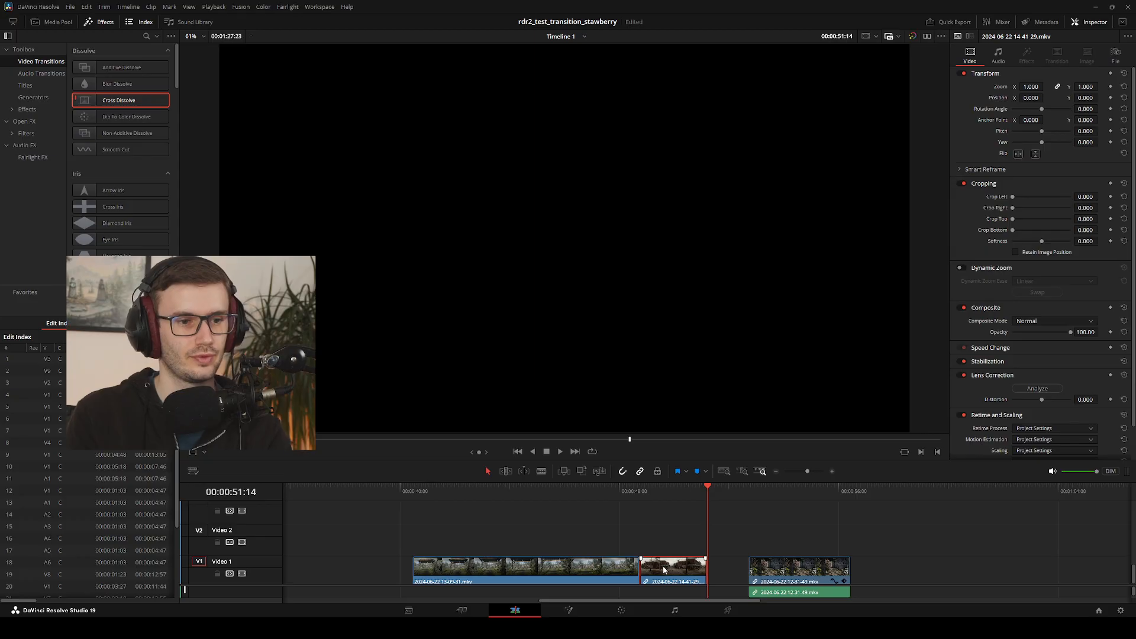
pyautogui.click(641, 568)
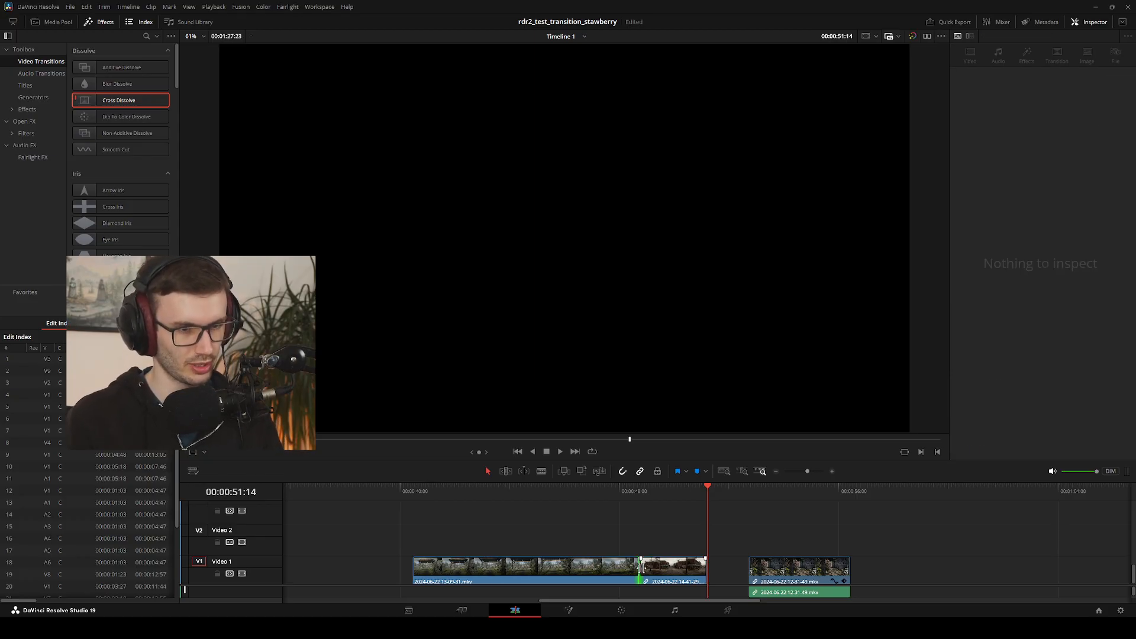
pyautogui.press('i')
pyautogui.click(613, 549)
pyautogui.moveTo(609, 577); pyautogui.dragTo(553, 579)
pyautogui.click(659, 574)
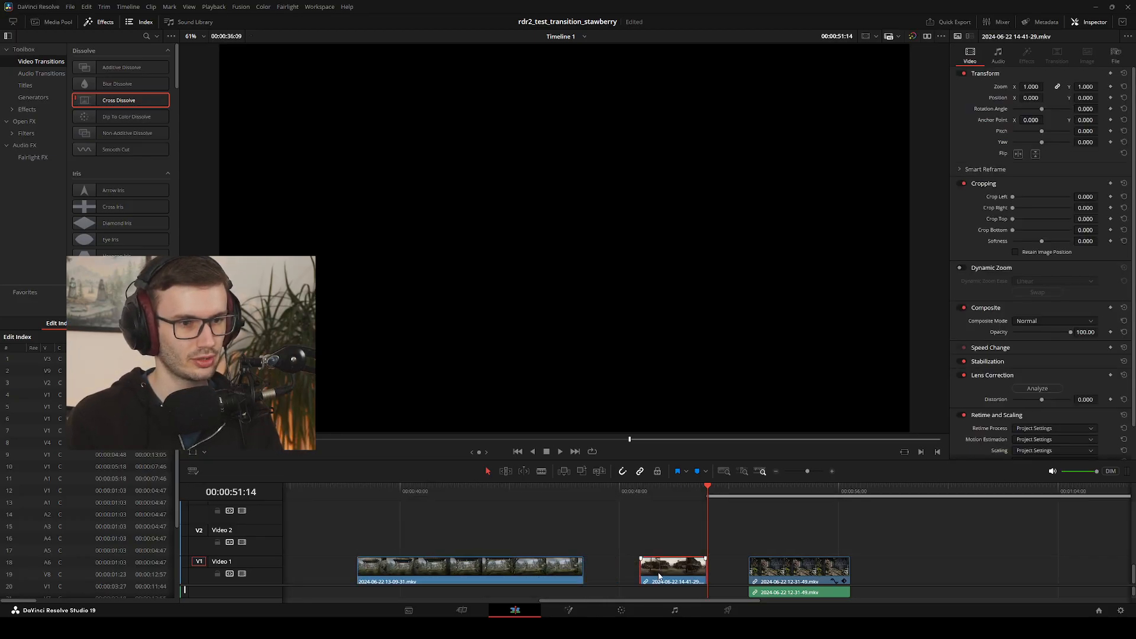
pyautogui.moveTo(641, 574)
pyautogui.mouseDown()
pyautogui.moveTo(614, 574)
pyautogui.moveTo(658, 570)
pyautogui.mouseUp()
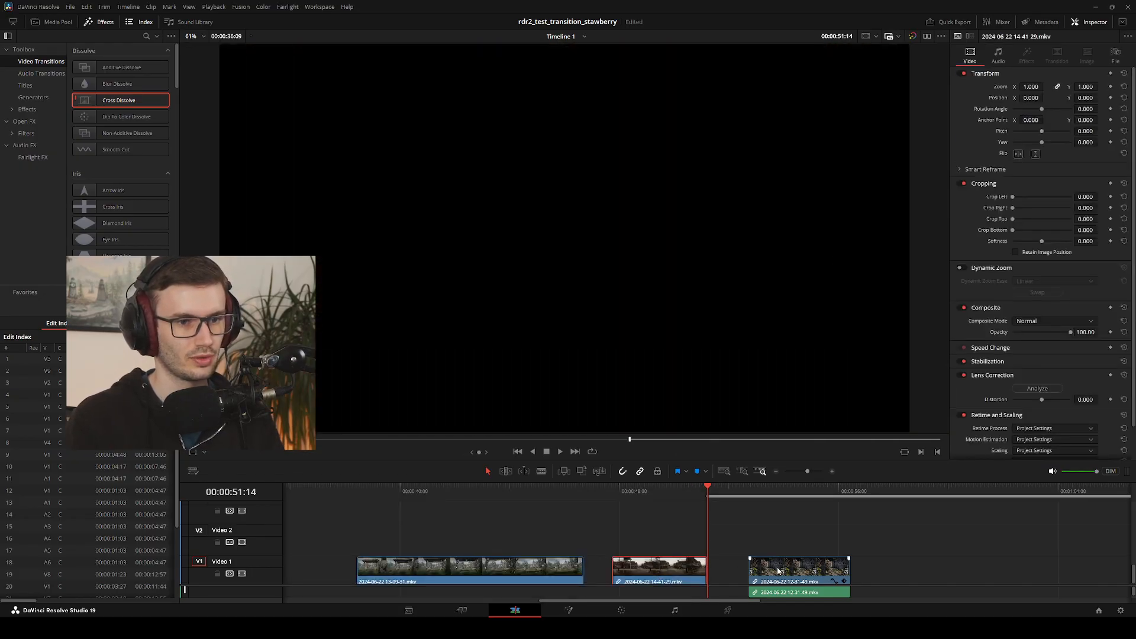
# Move the hotel garden clip back against the street clip's end and apply a 60-frame Cross Dissolve at their cut
pyautogui.moveTo(754, 568); pyautogui.dragTo(713, 558)
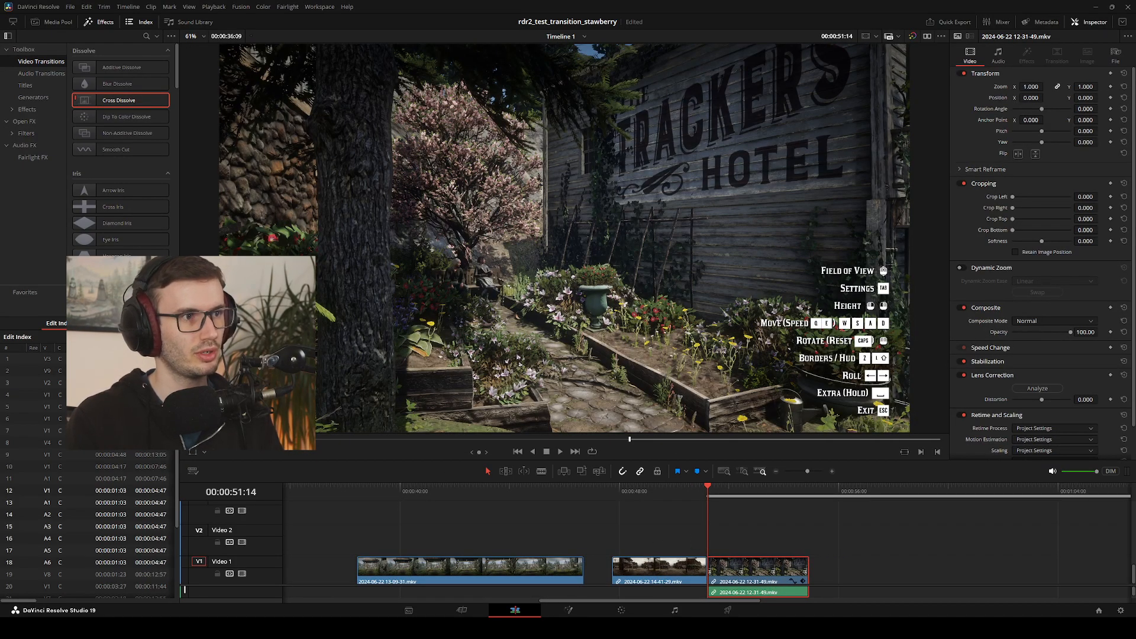
pyautogui.hotkey('ctrl', 't')
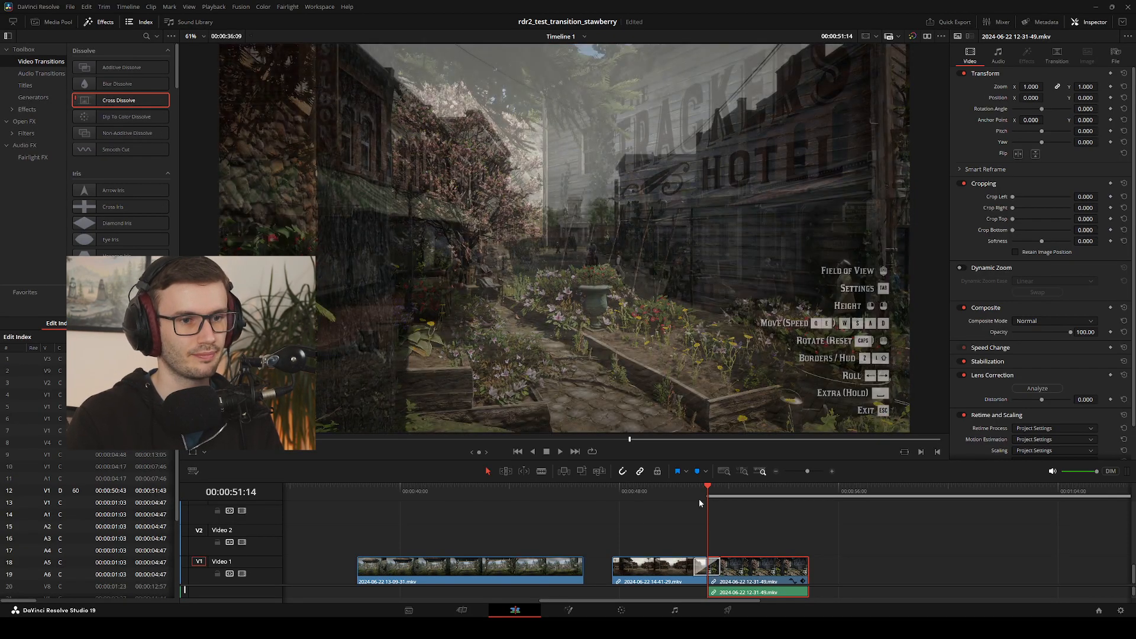
pyautogui.click(698, 492)
pyautogui.moveTo(699, 493); pyautogui.dragTo(605, 510)
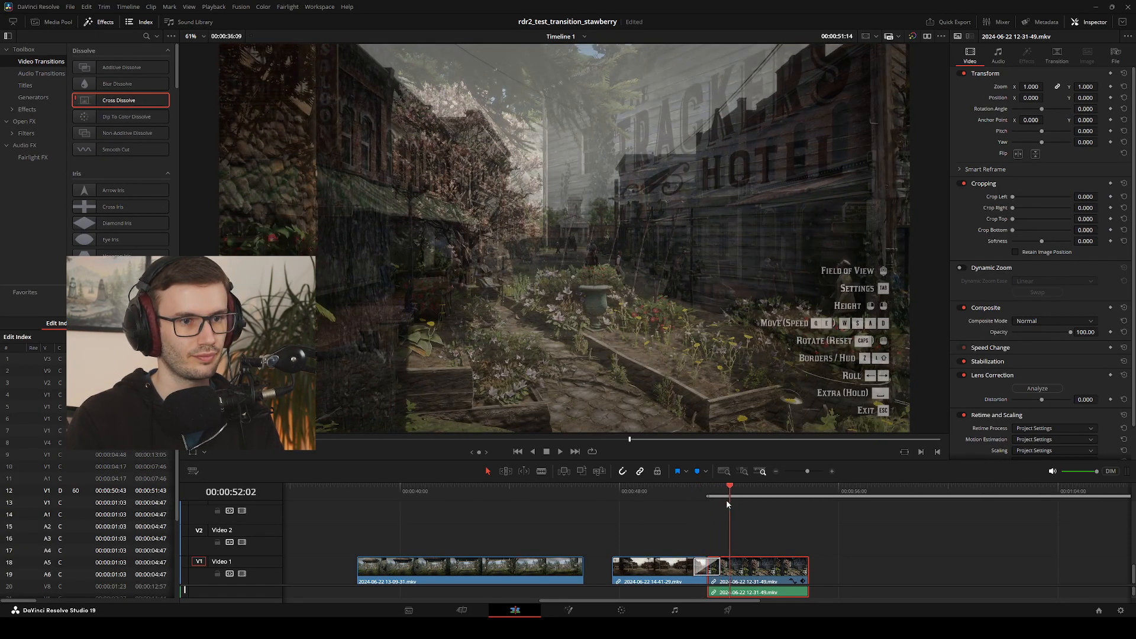
pyautogui.moveTo(563, 572); pyautogui.dragTo(592, 572)
pyautogui.moveTo(609, 496); pyautogui.dragTo(594, 491)
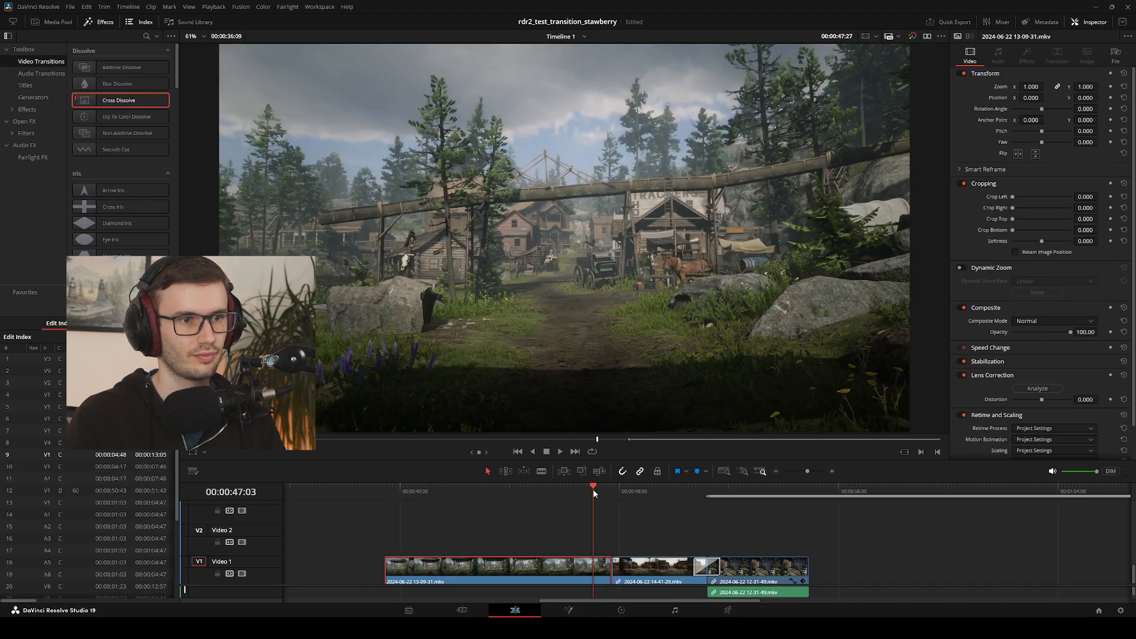
pyautogui.press('space')
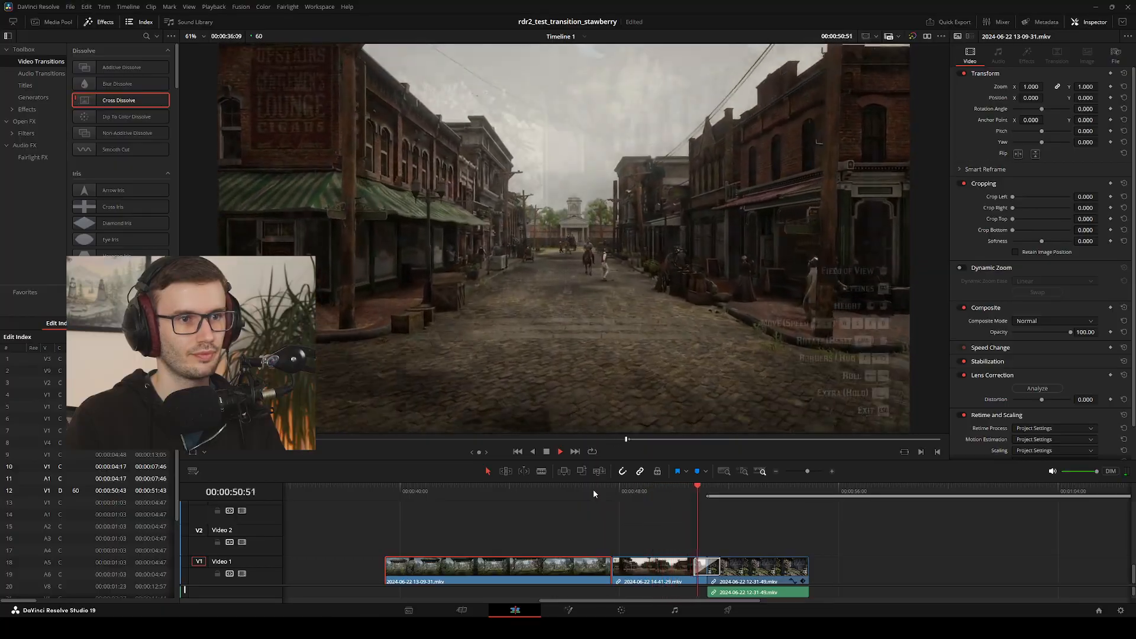
pyautogui.press('space')
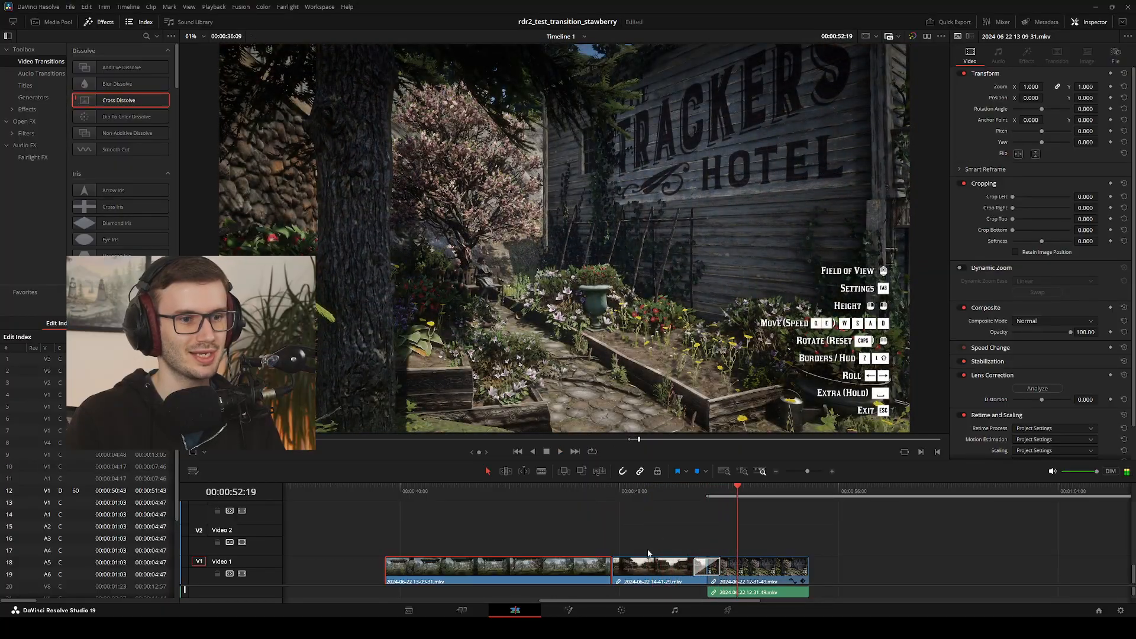
# Roll the cut before the street clip about 41 frames earlier, lengthening the street shot, and replay the sequence from before that cut
pyautogui.click(660, 566)
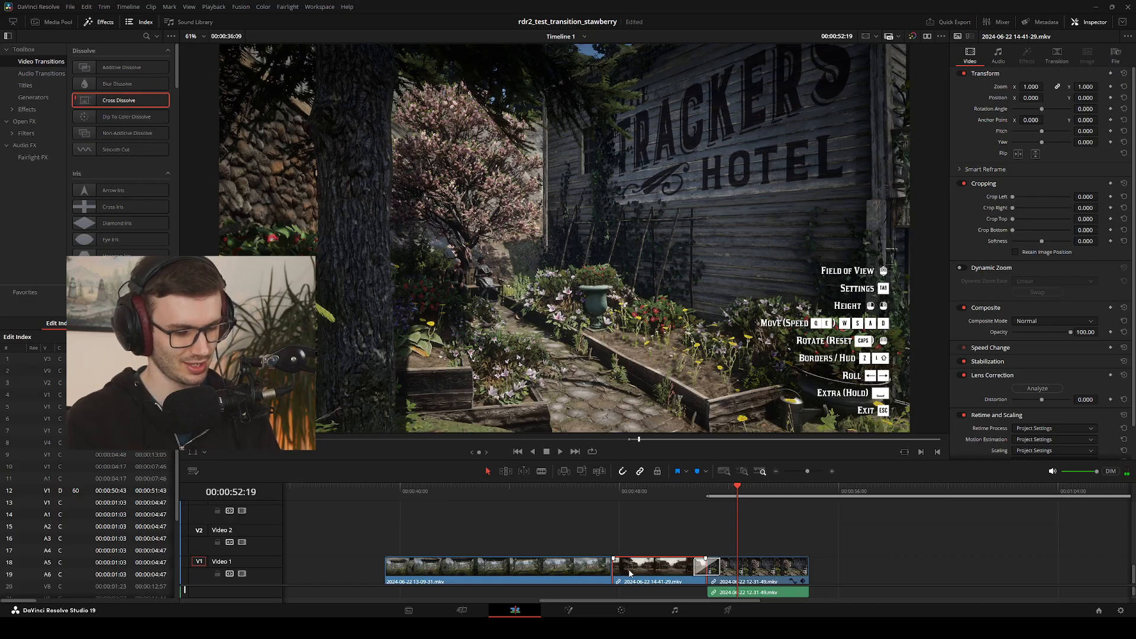
pyautogui.moveTo(613, 569)
pyautogui.mouseDown()
pyautogui.moveTo(596, 570)
pyautogui.moveTo(626, 573)
pyautogui.mouseUp()
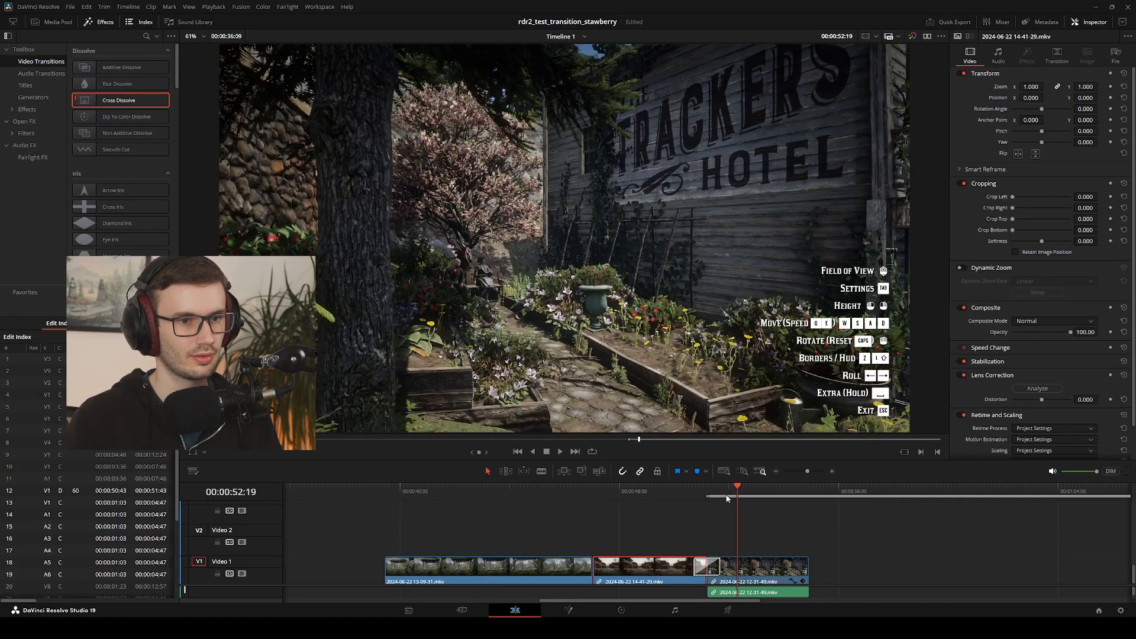
pyautogui.click(578, 491)
pyautogui.press('space')
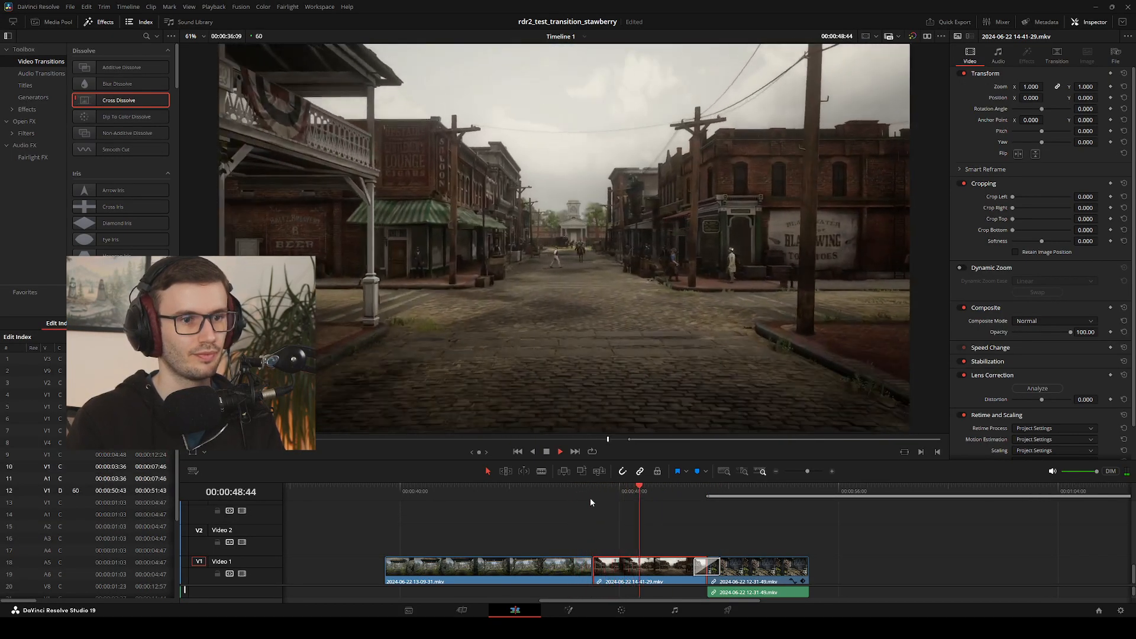
pyautogui.click(580, 495)
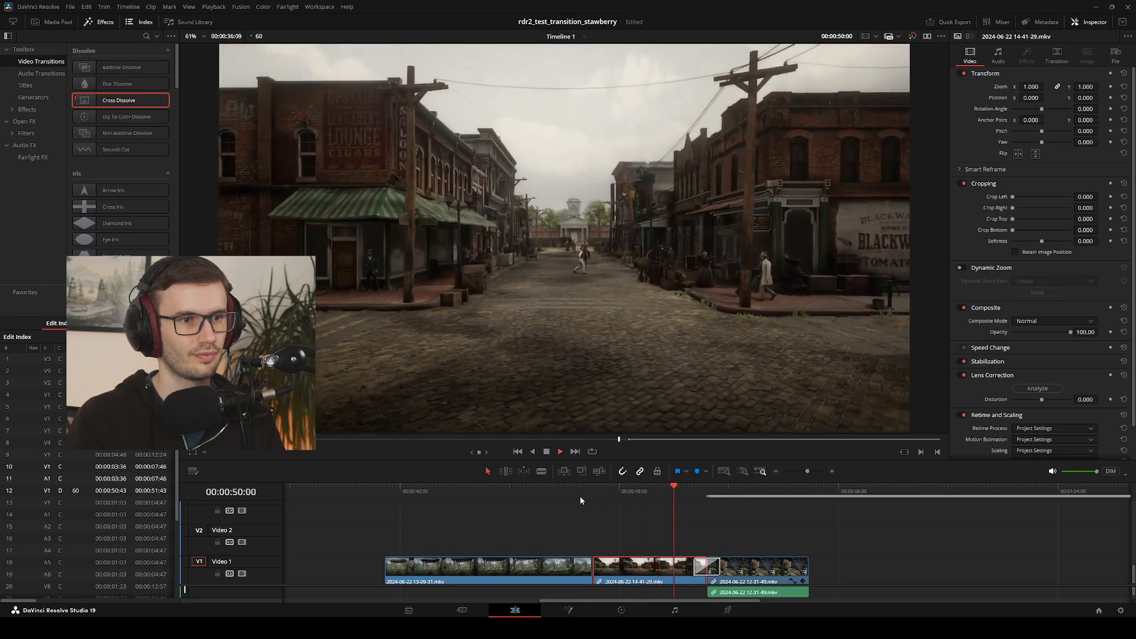
# Play and scrub back and forth through the Cross Dissolve between the street and hotel garden clips to judge how the shots blend
pyautogui.press('space')
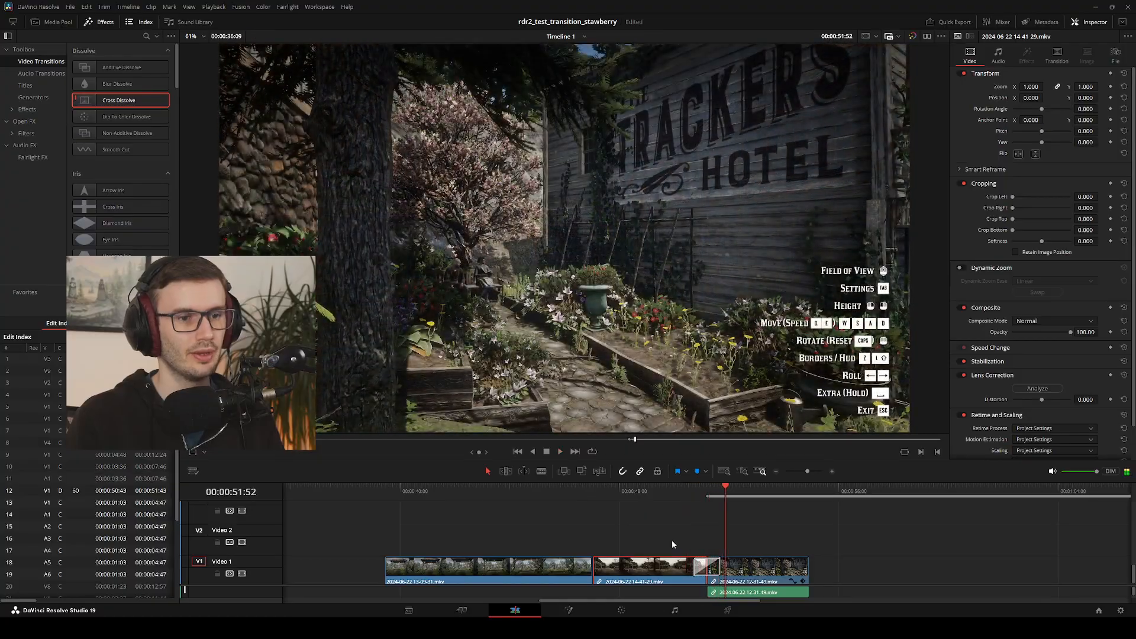
pyautogui.moveTo(724, 502); pyautogui.dragTo(715, 498)
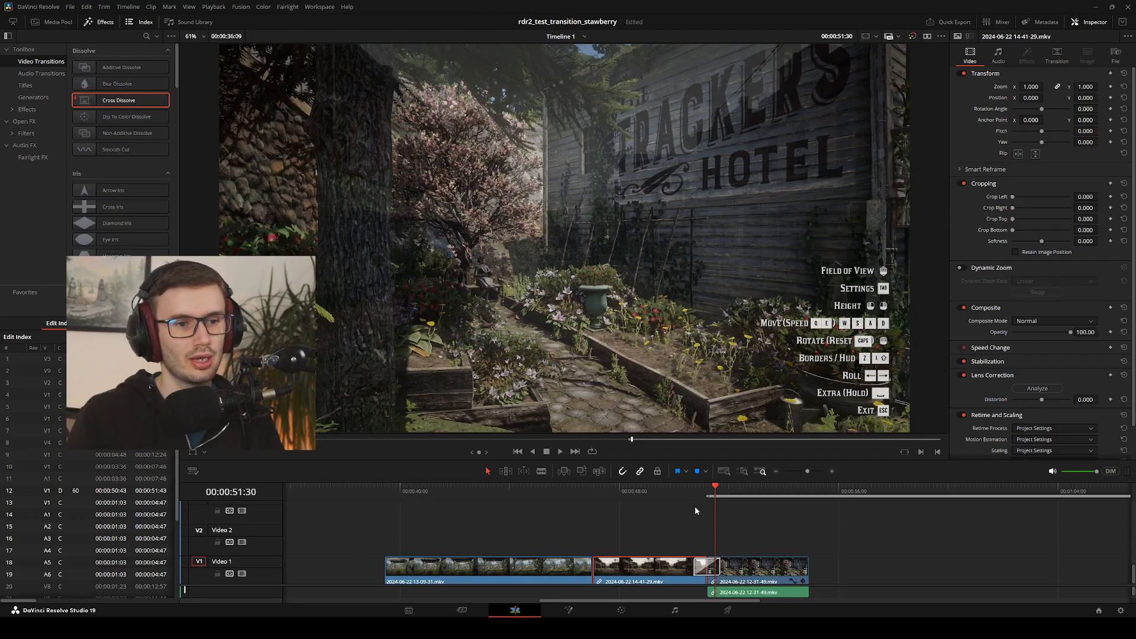
pyautogui.moveTo(715, 487)
pyautogui.mouseDown()
pyautogui.moveTo(700, 490)
pyautogui.moveTo(738, 494)
pyautogui.moveTo(701, 499)
pyautogui.moveTo(731, 500)
pyautogui.moveTo(711, 502)
pyautogui.mouseUp()
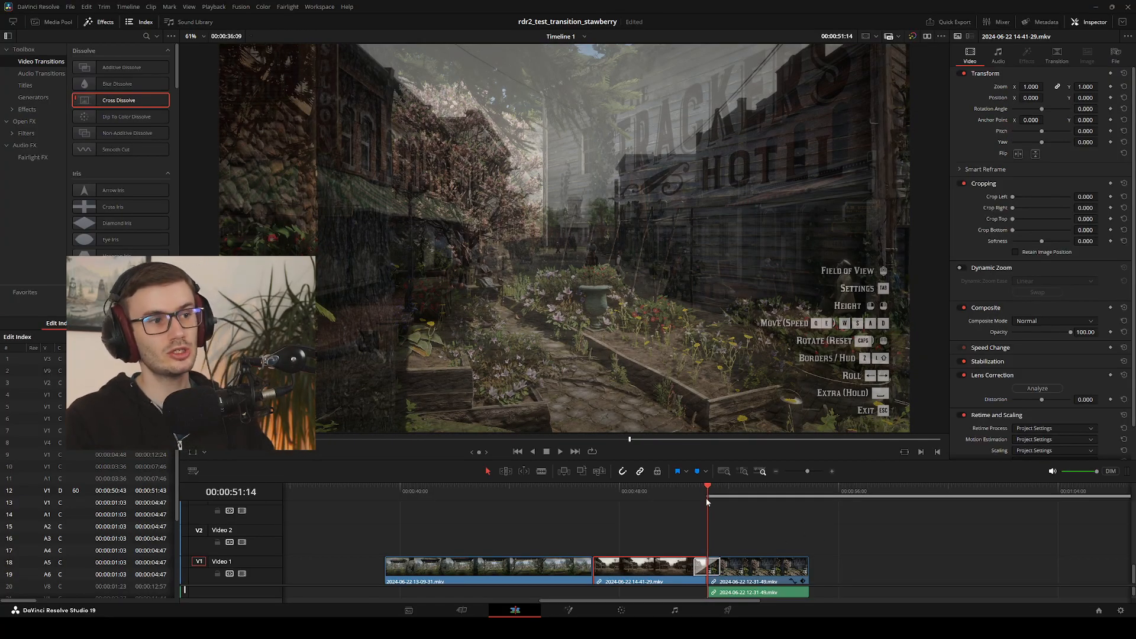
pyautogui.scroll(3, 679, 523)
pyautogui.scroll(-3, 682, 525)
pyautogui.moveTo(836, 530); pyautogui.dragTo(692, 550)
pyautogui.moveTo(709, 490); pyautogui.dragTo(683, 491)
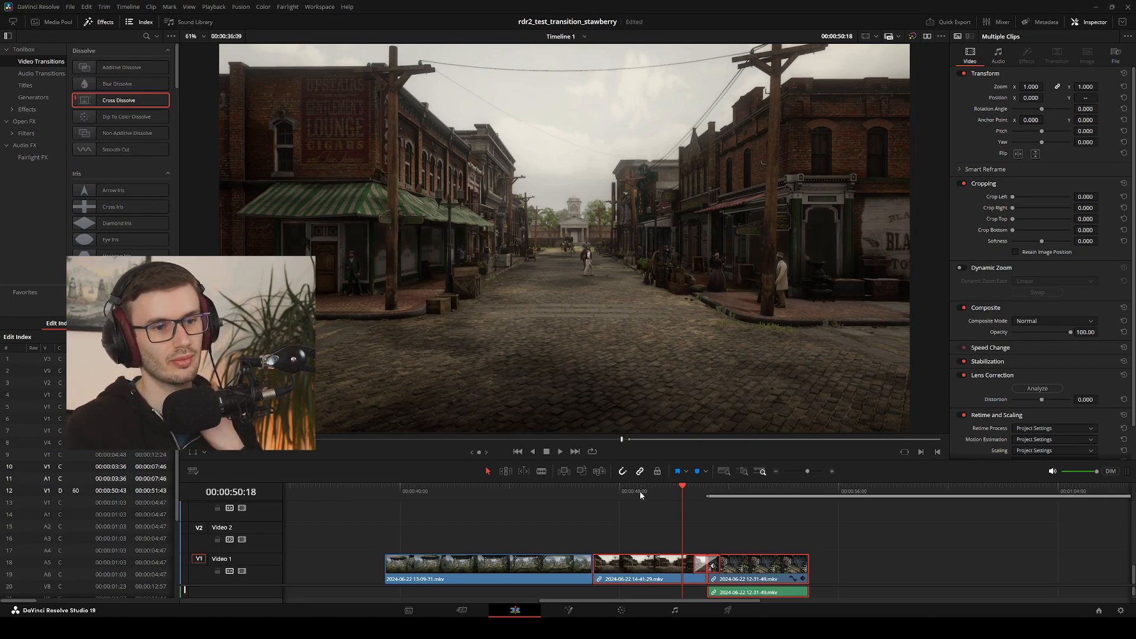
pyautogui.moveTo(683, 489); pyautogui.dragTo(711, 499)
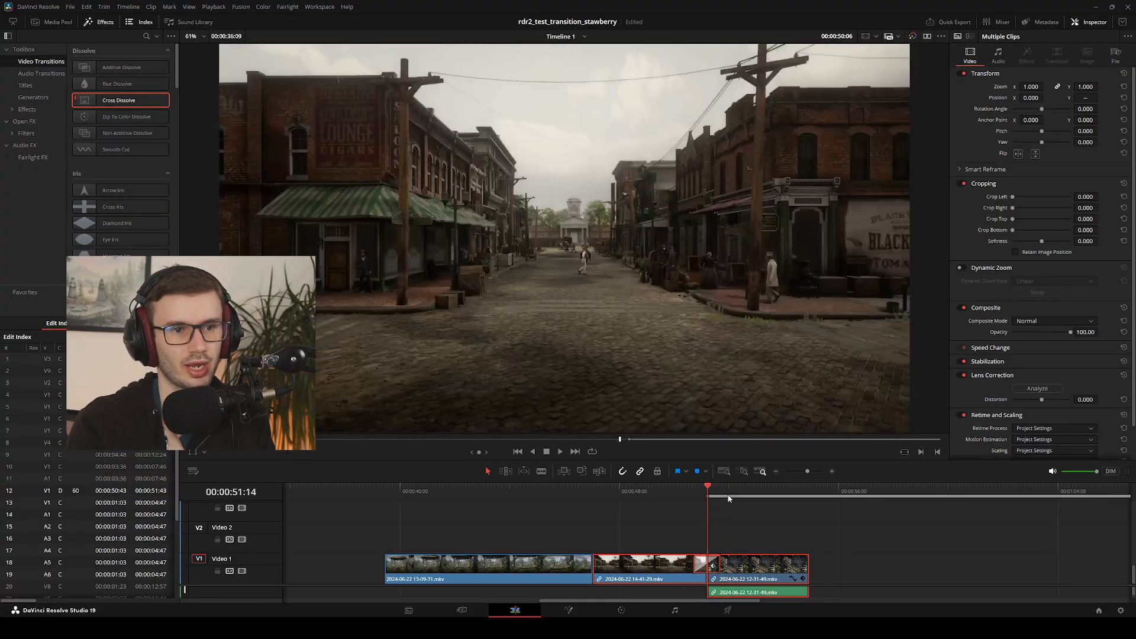
pyautogui.click(743, 496)
# Clear the in and out range marked on the timeline
pyautogui.moveTo(820, 552); pyautogui.dragTo(473, 592)
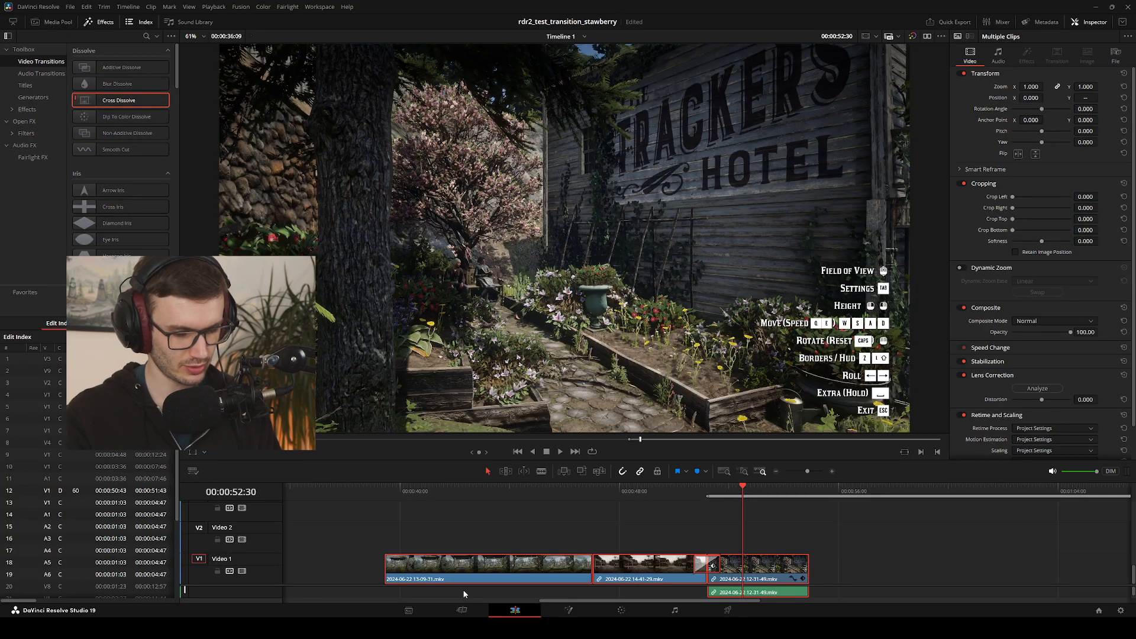
pyautogui.click(826, 543)
pyautogui.moveTo(833, 543); pyautogui.dragTo(526, 594)
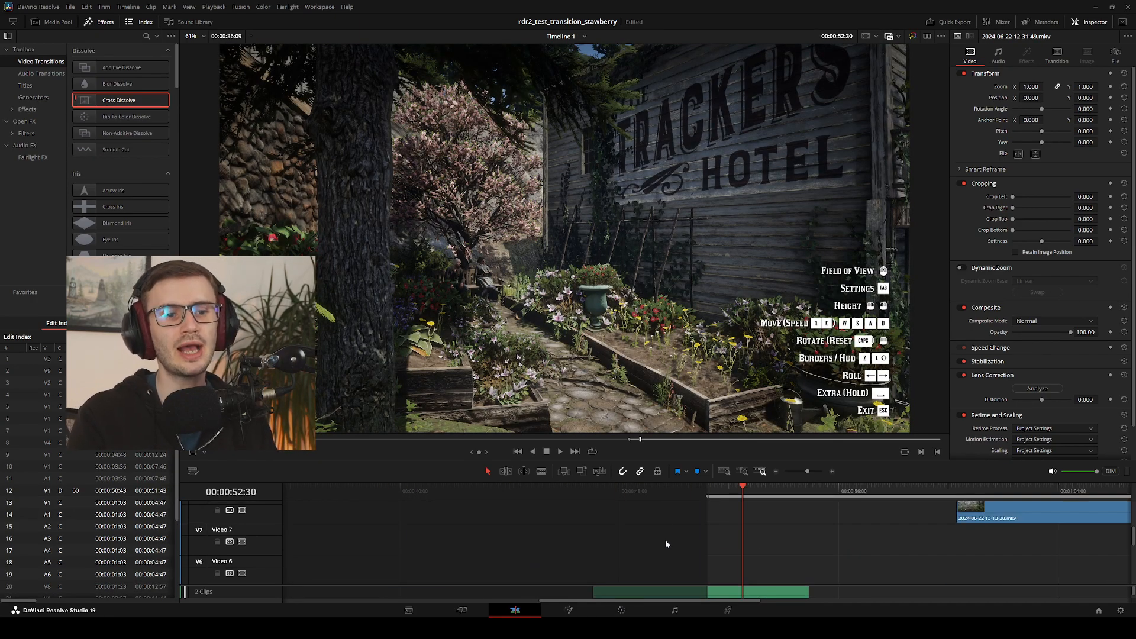
pyautogui.hotkey('alt', 'x')
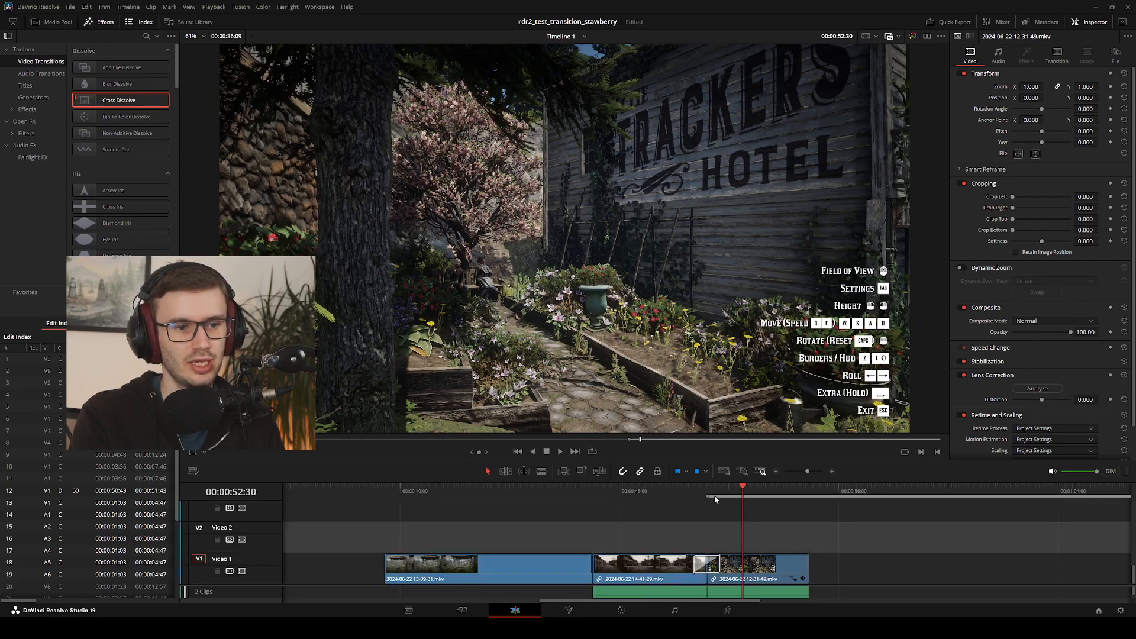
pyautogui.moveTo(713, 493); pyautogui.dragTo(430, 509)
pyautogui.moveTo(572, 525); pyautogui.dragTo(639, 580)
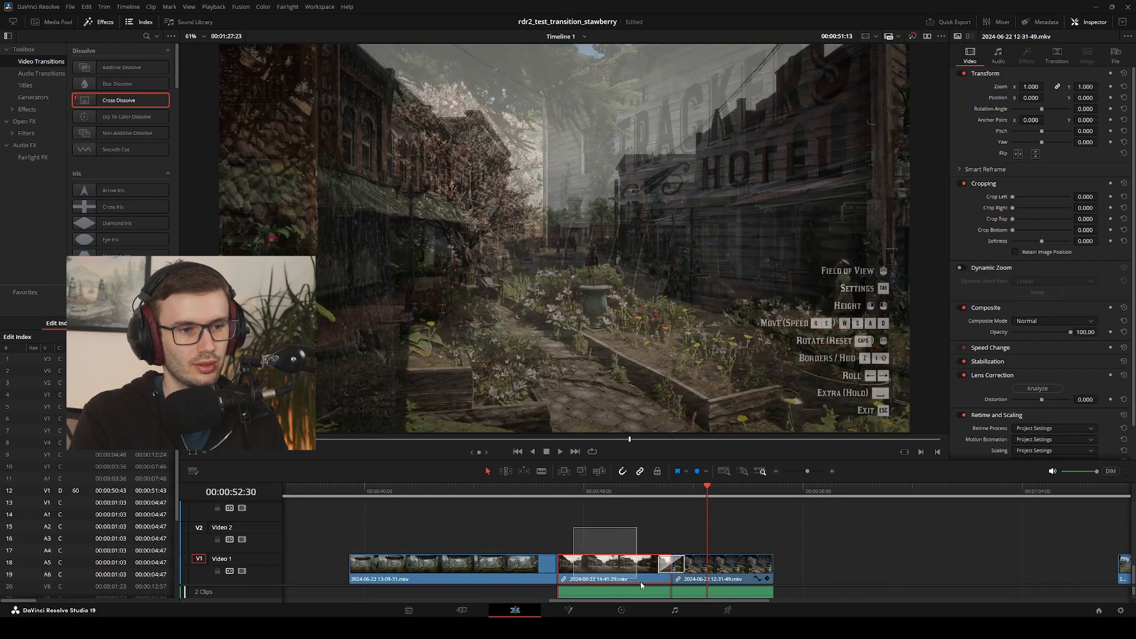
pyautogui.click(489, 525)
pyautogui.scroll(5, 636, 541)
pyautogui.scroll(-2, 680, 533)
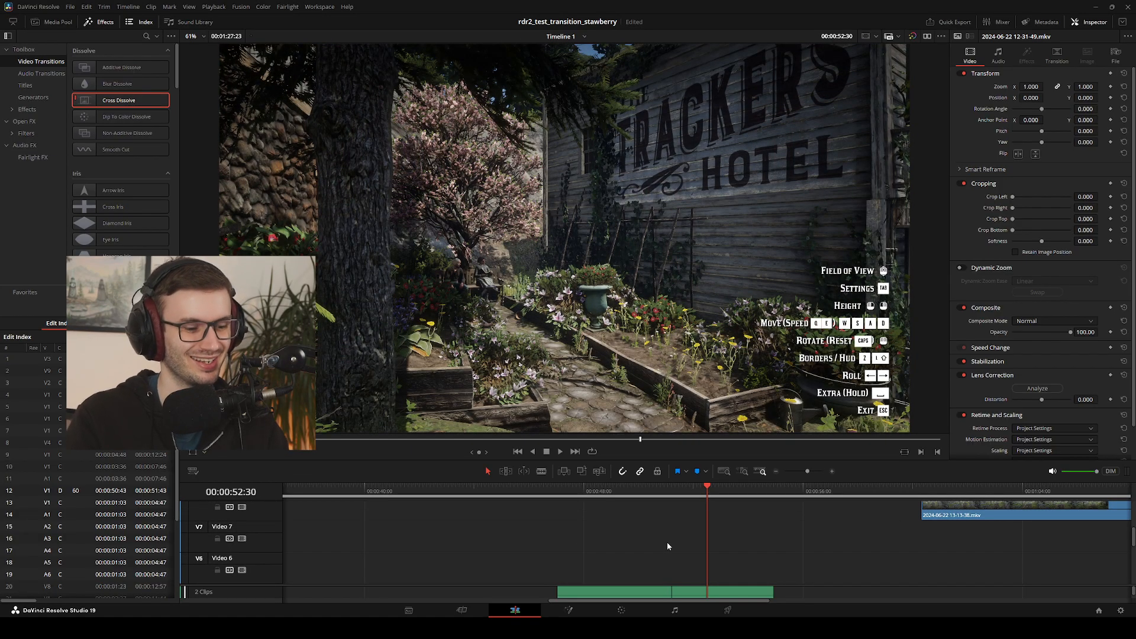
# Delete the town, street and hotel garden clips from Video 1, plus the Video 2 clip with its linked audio near the timeline's end
pyautogui.scroll(-6, 667, 543)
pyautogui.scroll(-5, 485, 539)
pyautogui.moveTo(485, 539); pyautogui.dragTo(619, 587)
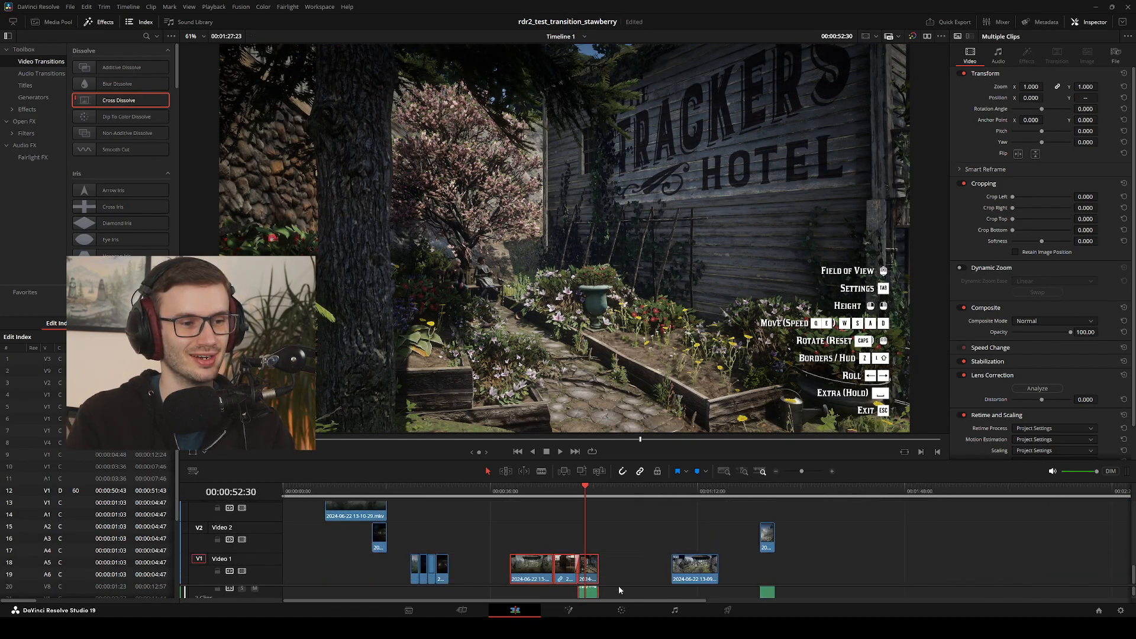
pyautogui.moveTo(489, 543); pyautogui.dragTo(620, 585)
pyautogui.press('BackSpace')
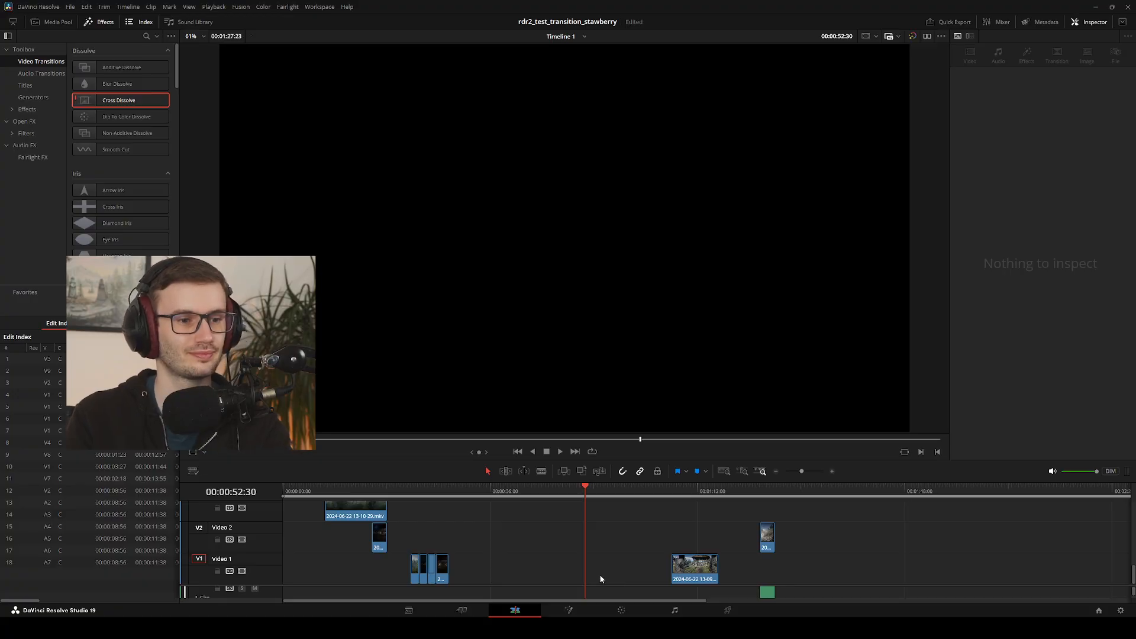
pyautogui.click(767, 594)
pyautogui.press('BackSpace')
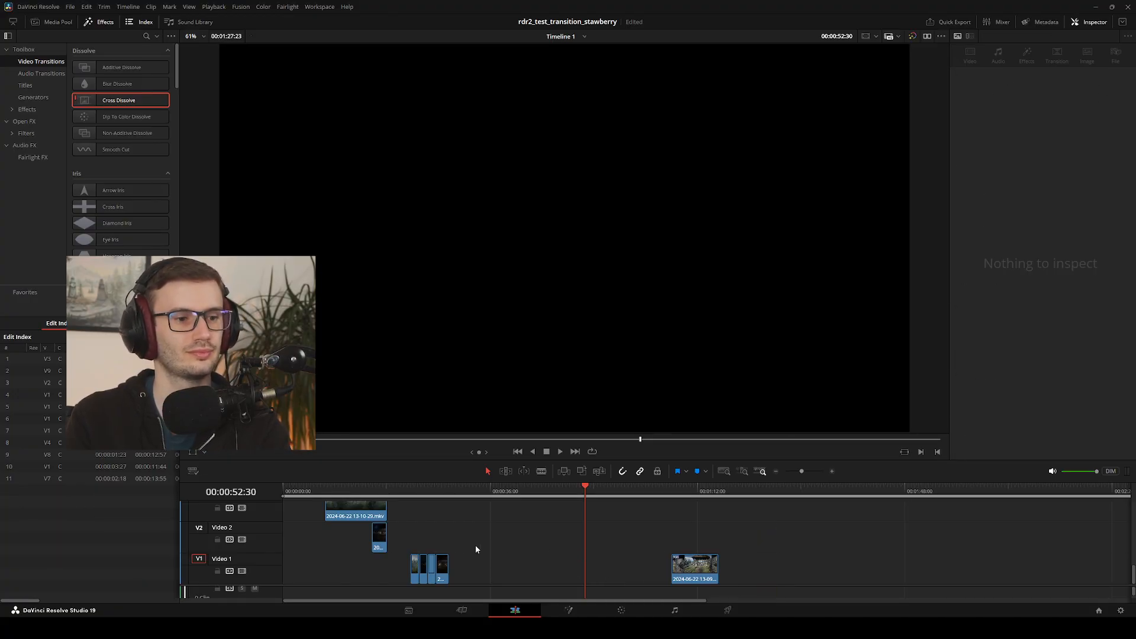
pyautogui.click(439, 610)
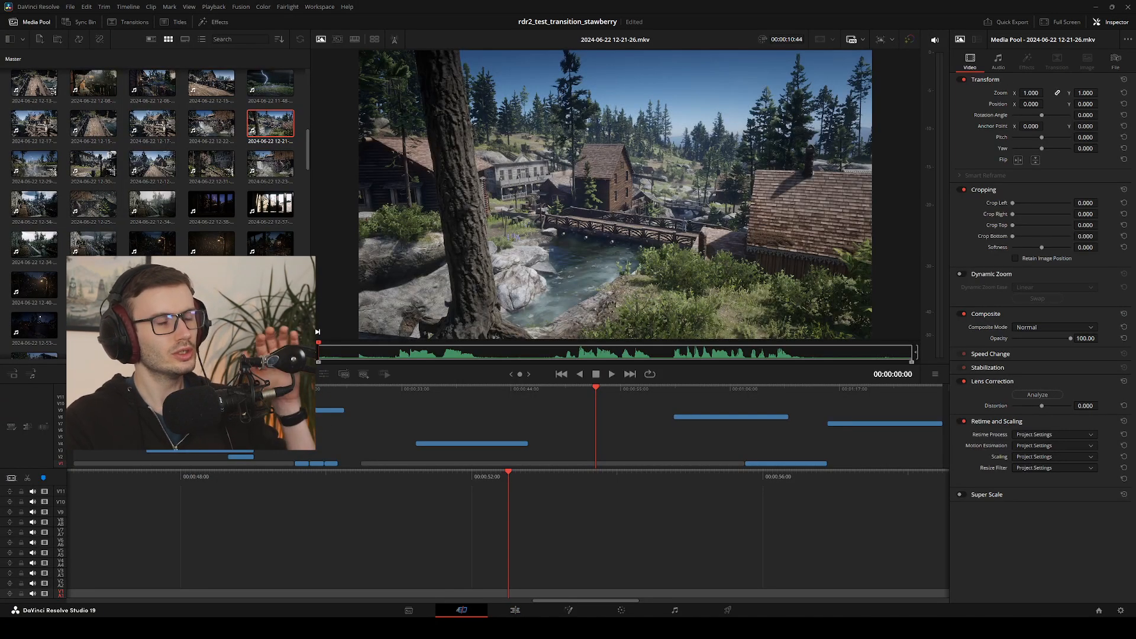
pyautogui.click(515, 610)
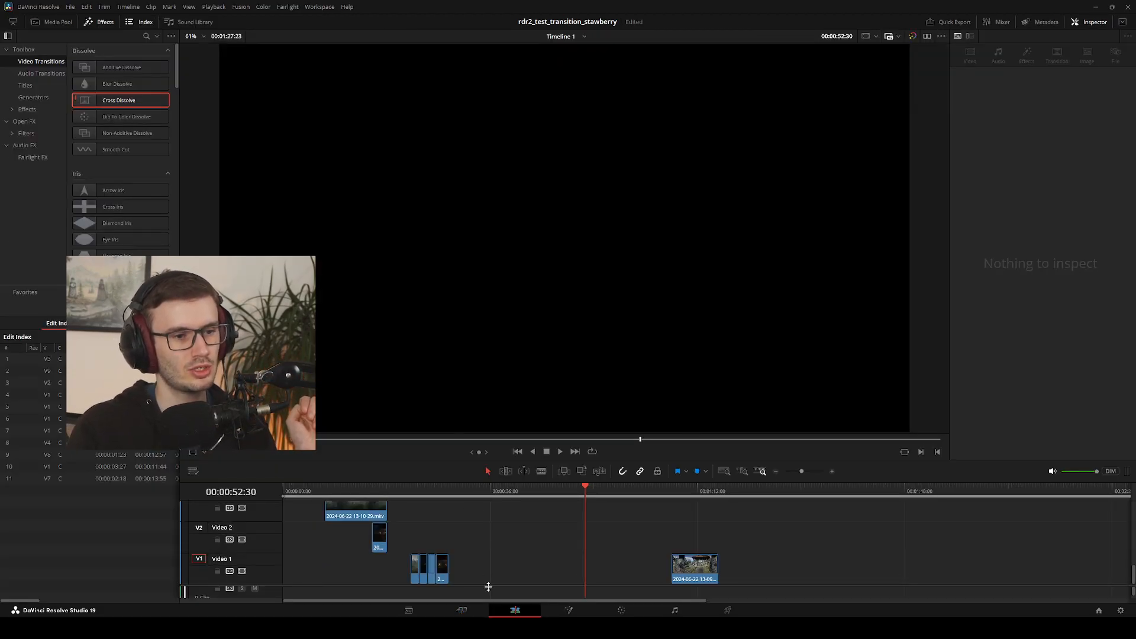
pyautogui.click(461, 610)
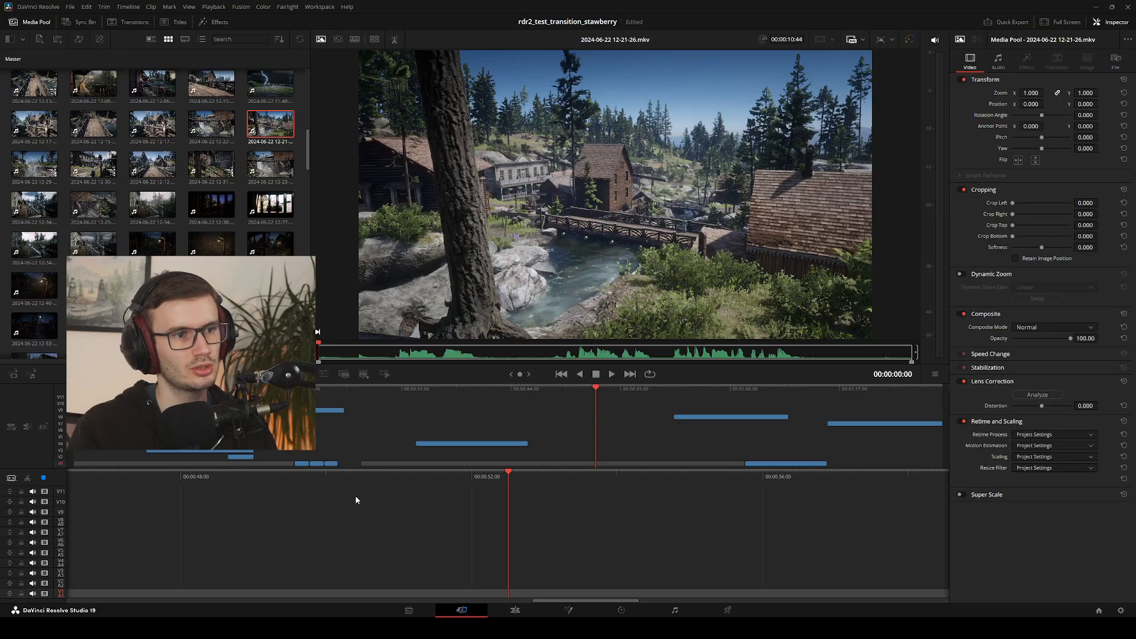
pyautogui.scroll(-3, 152, 160)
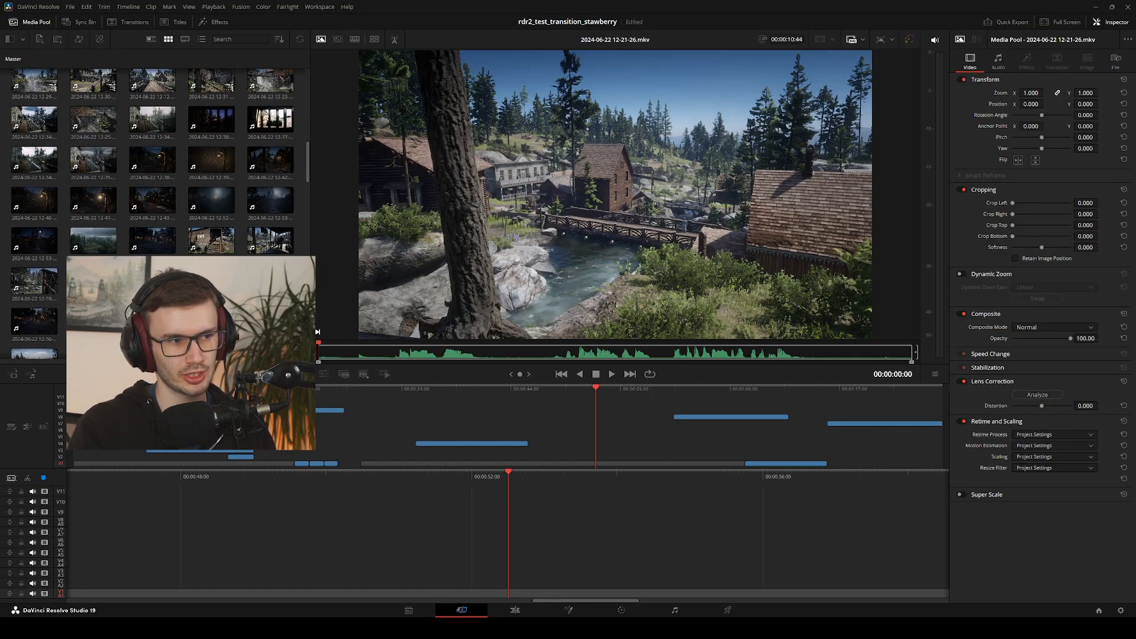
pyautogui.scroll(-10, 153, 160)
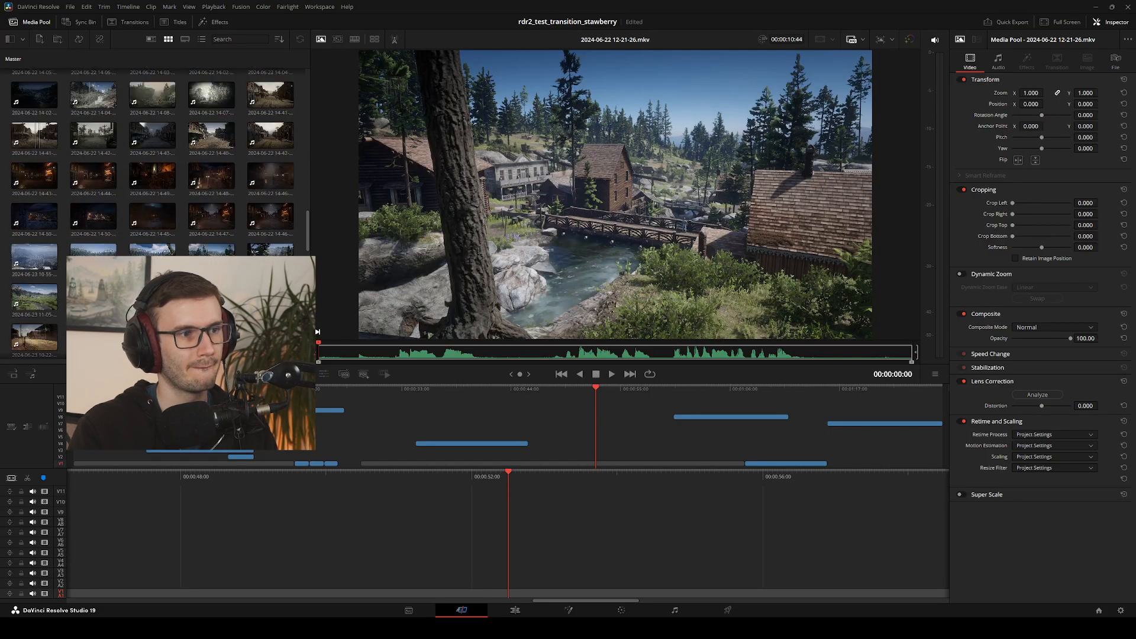
pyautogui.scroll(-2, 177, 195)
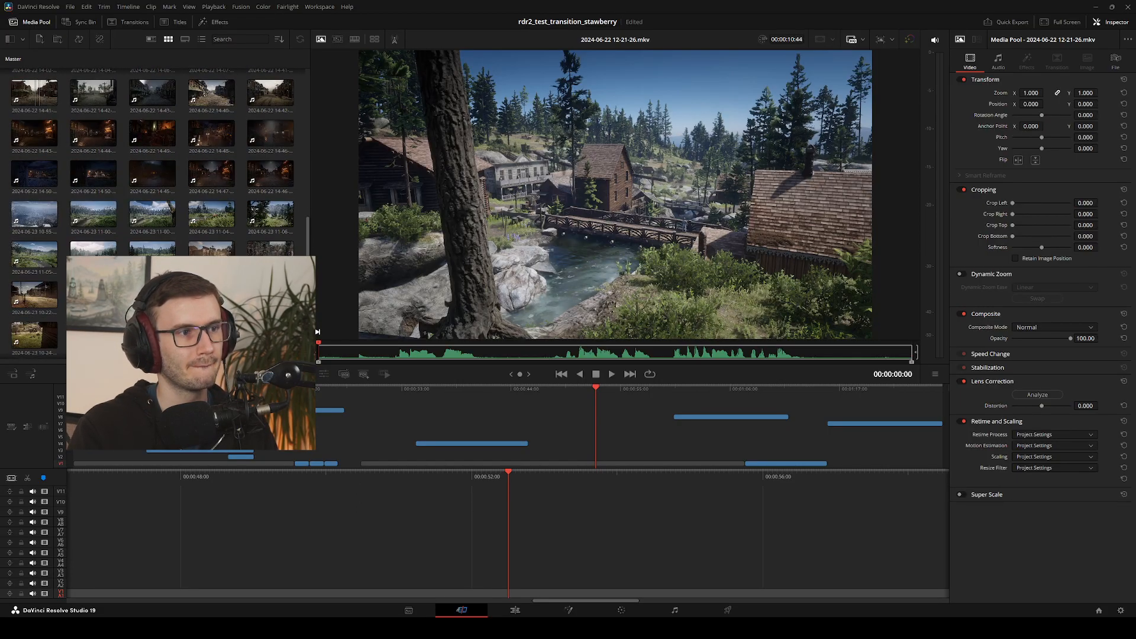
pyautogui.click(225, 223)
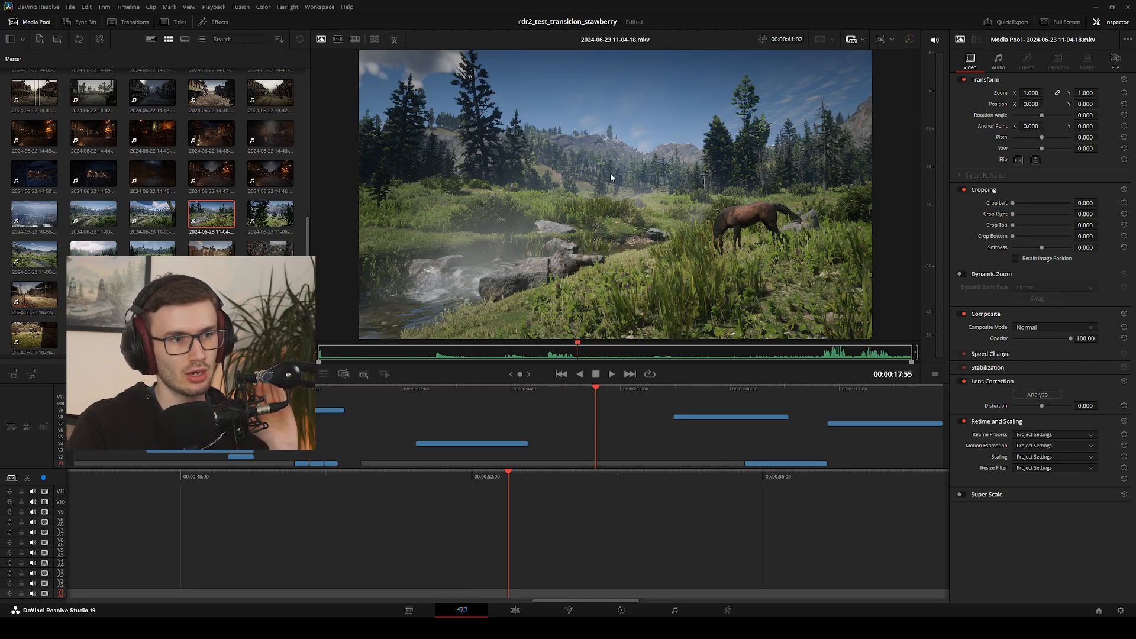
pyautogui.click(265, 224)
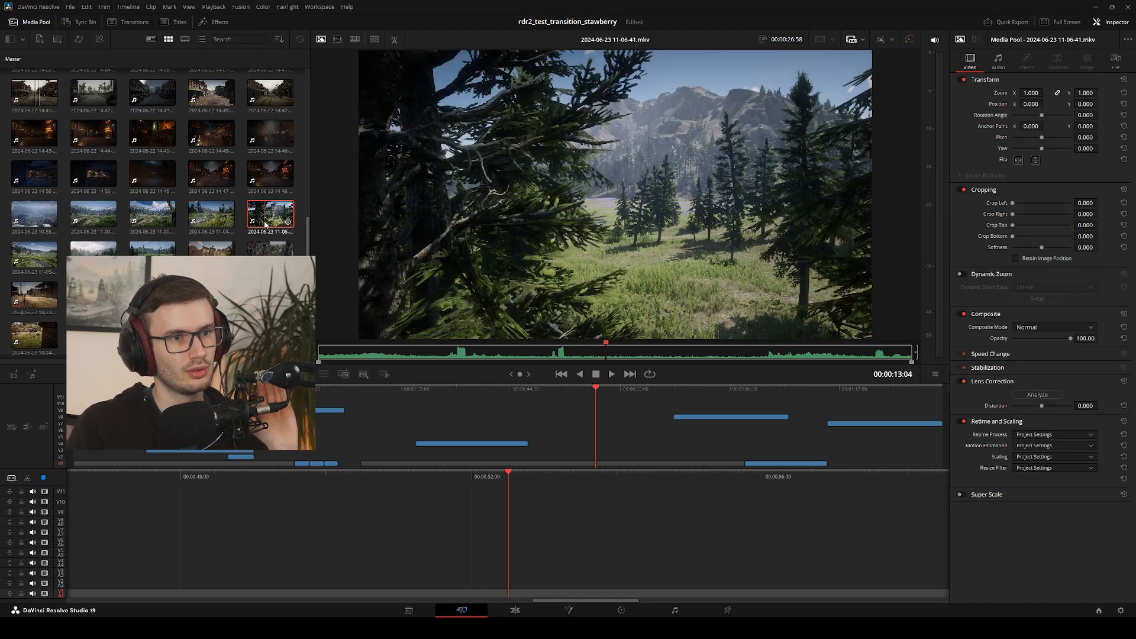
pyautogui.click(262, 261)
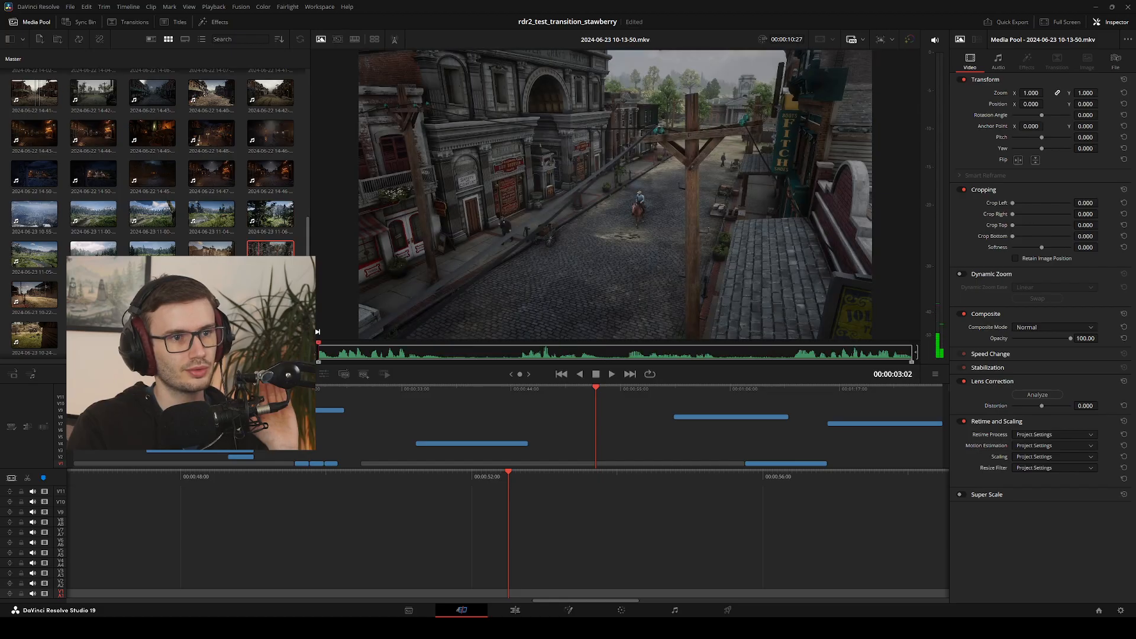
pyautogui.click(214, 258)
pyautogui.click(148, 258)
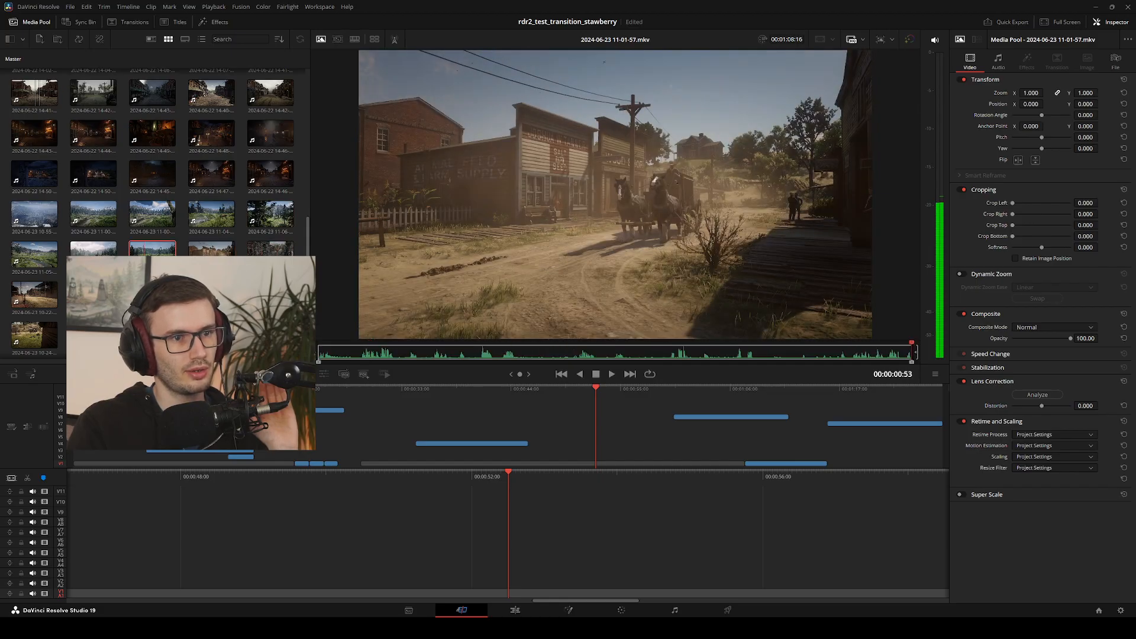
pyautogui.click(99, 256)
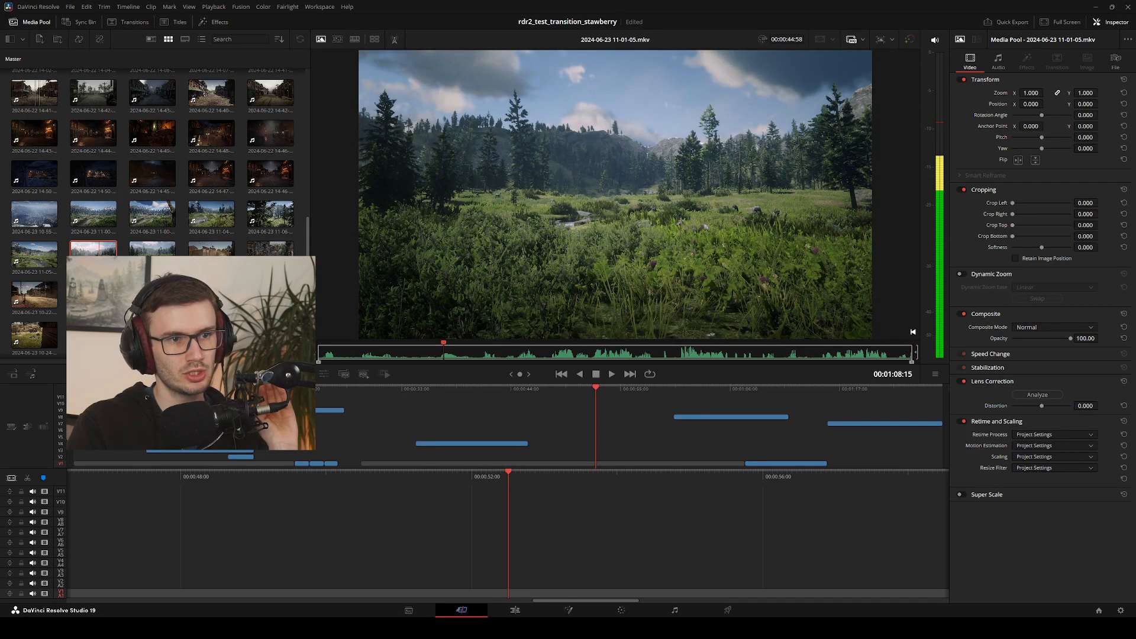
pyautogui.click(37, 264)
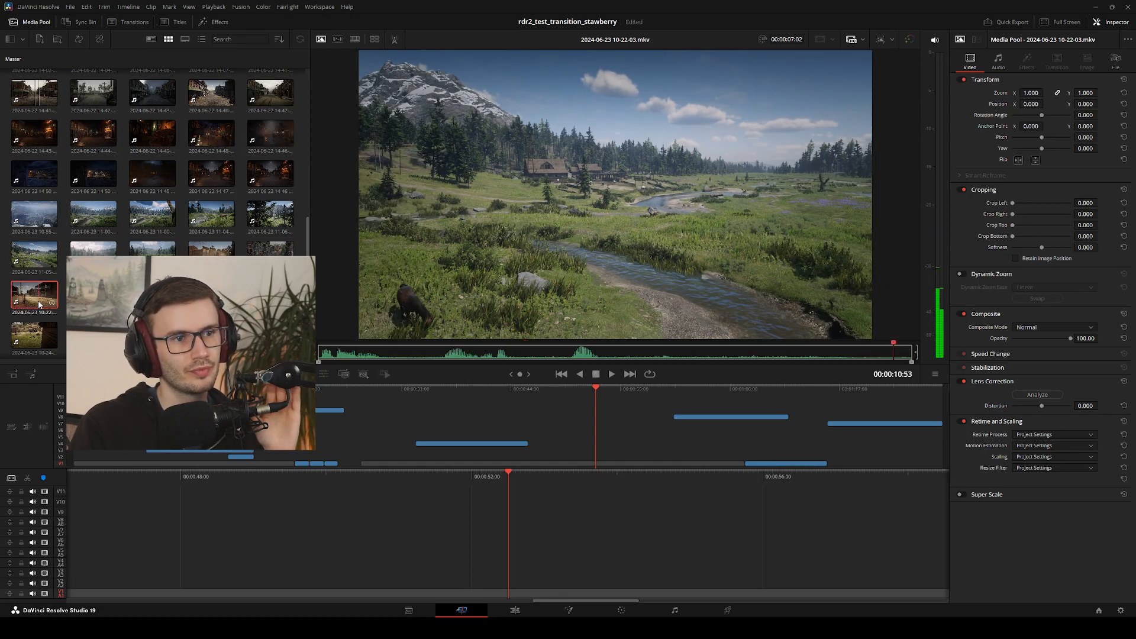
pyautogui.click(211, 218)
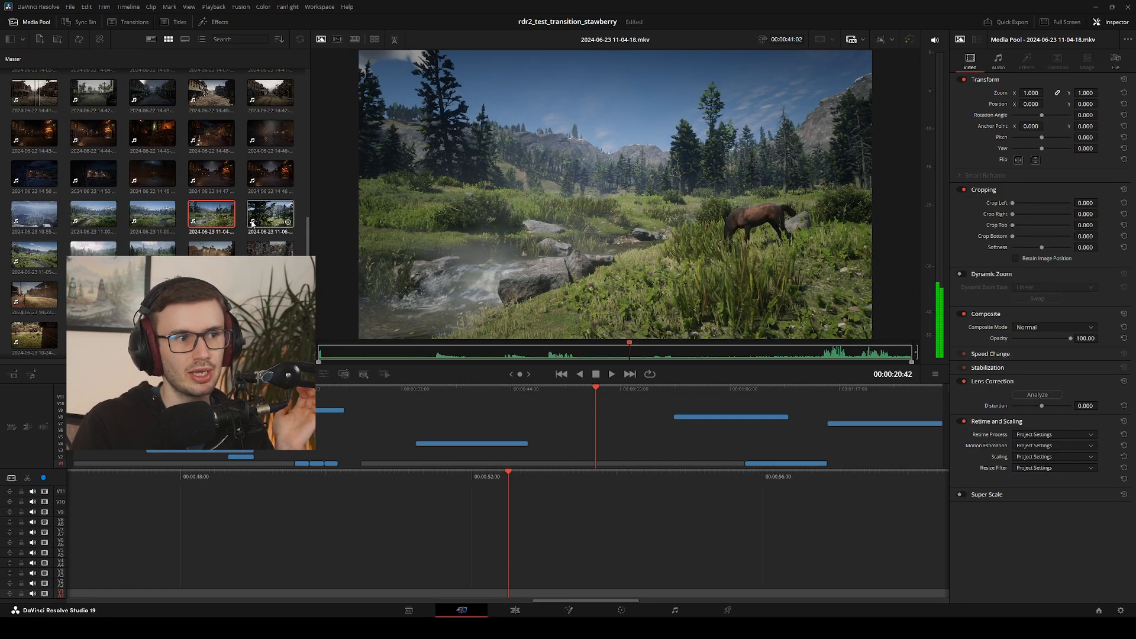
pyautogui.click(261, 223)
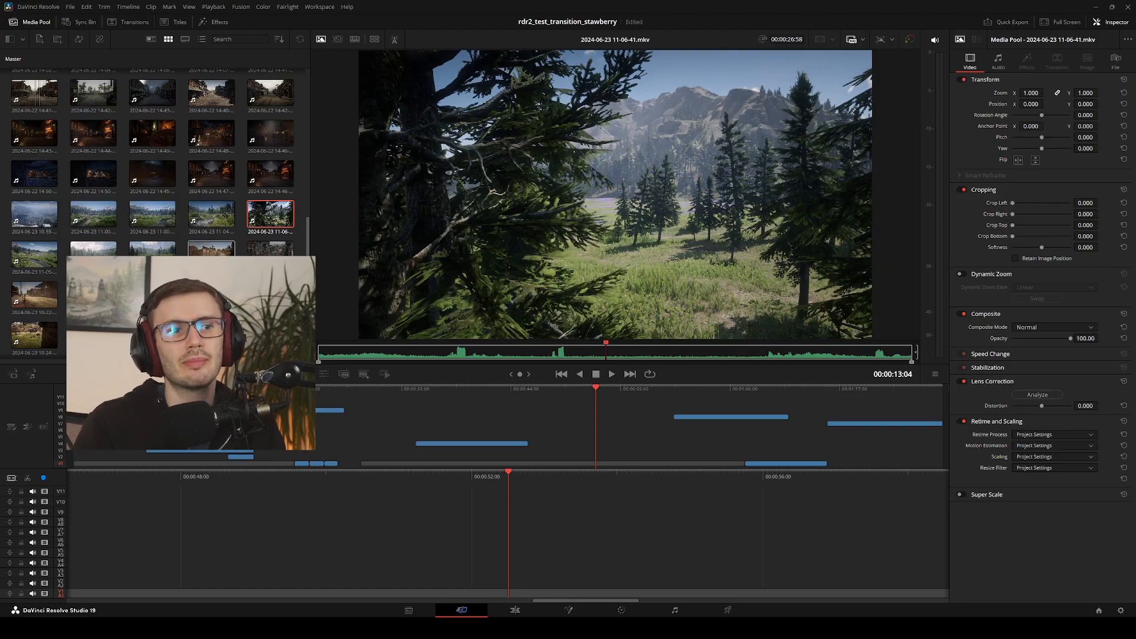
# Look further through the media pool and compare the cloudy and stormy banner clips 10-25-41 and 10-26-52 with pier clip 10-30-07
pyautogui.scroll(-1, 160, 160)
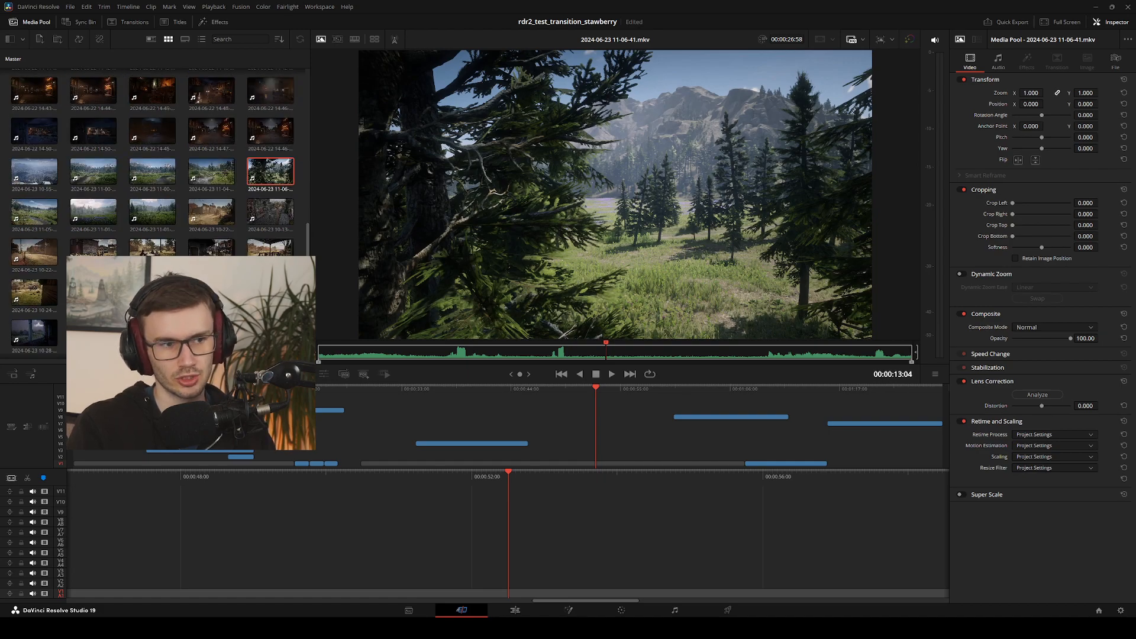
pyautogui.scroll(-3, 158, 177)
pyautogui.click(158, 203)
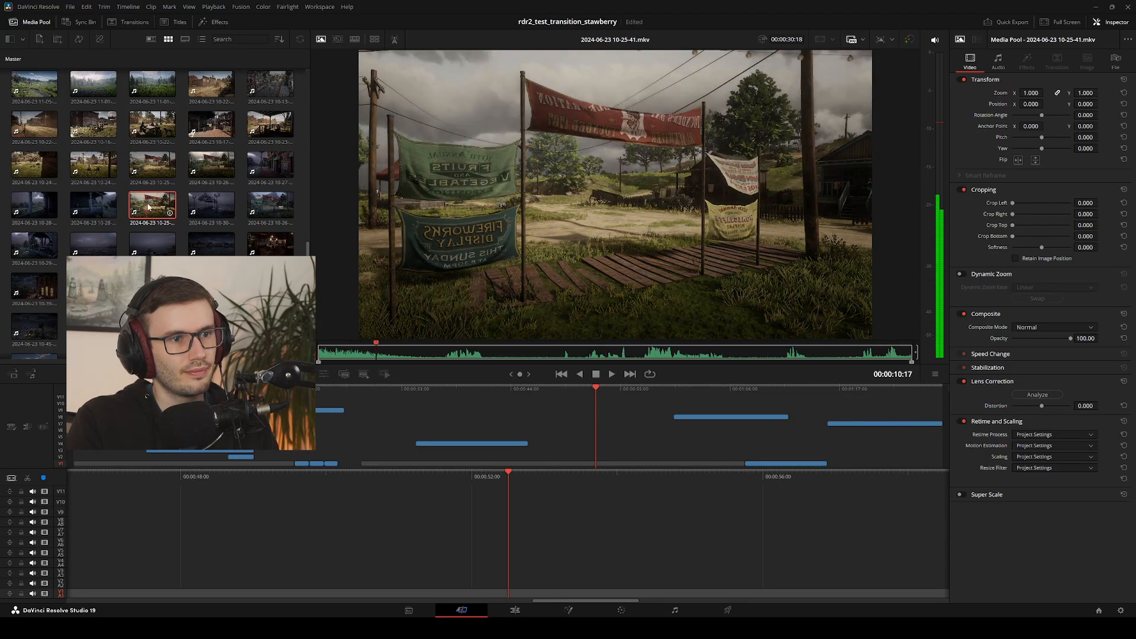
pyautogui.click(208, 206)
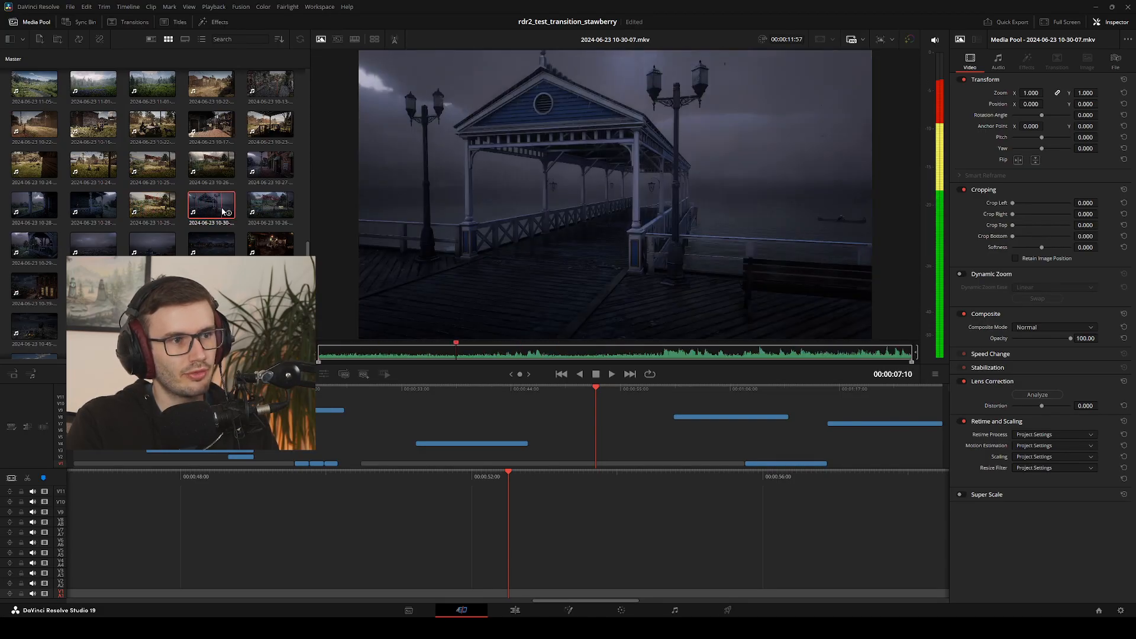
pyautogui.click(266, 213)
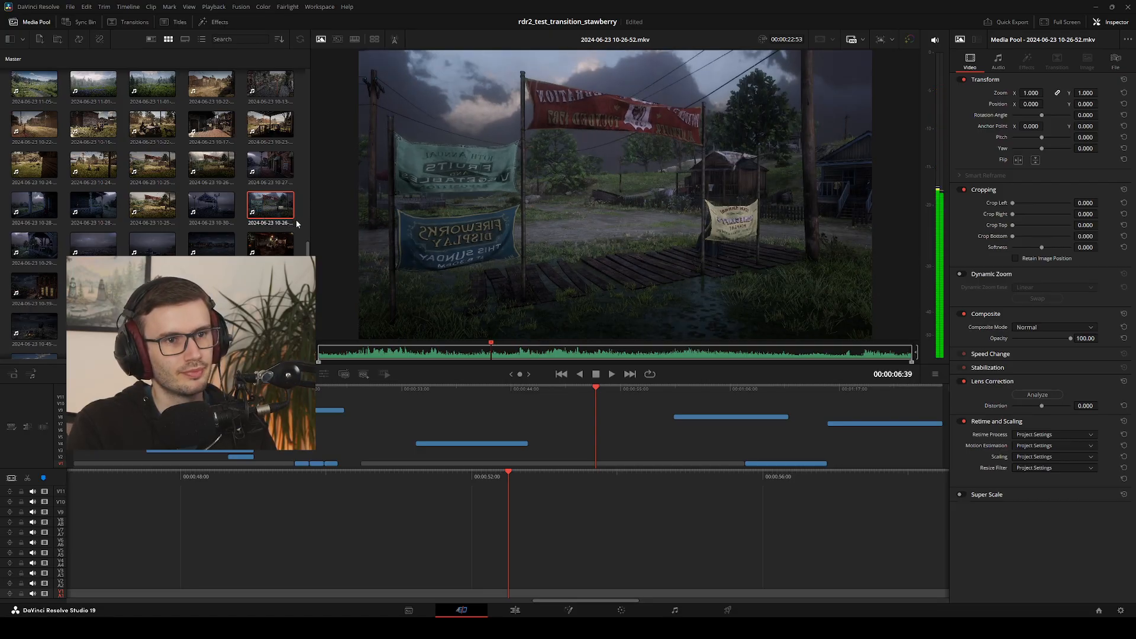
pyautogui.click(90, 249)
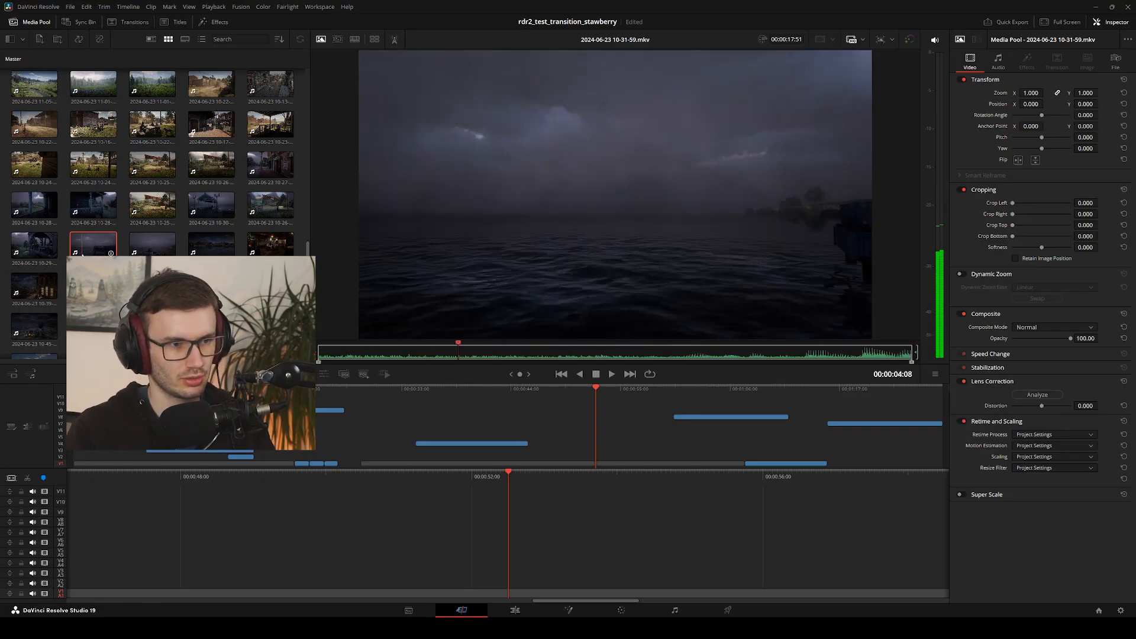
pyautogui.press('space')
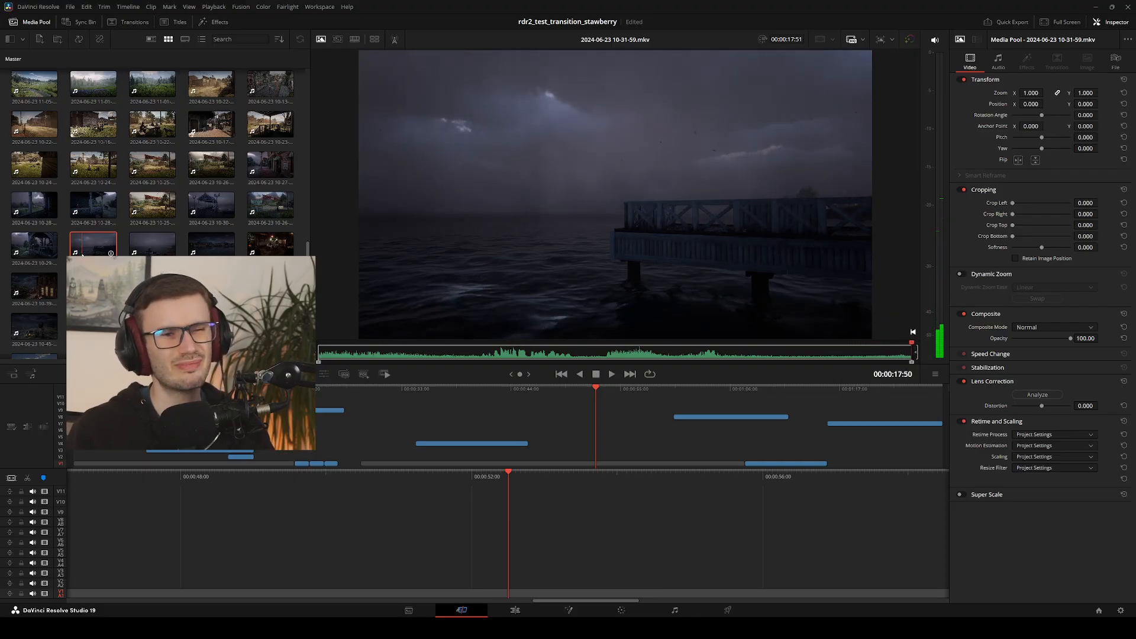
pyautogui.press('Left')
pyautogui.press('Left')
pyautogui.press('Left')
pyautogui.press('Left')
pyautogui.press('Left')
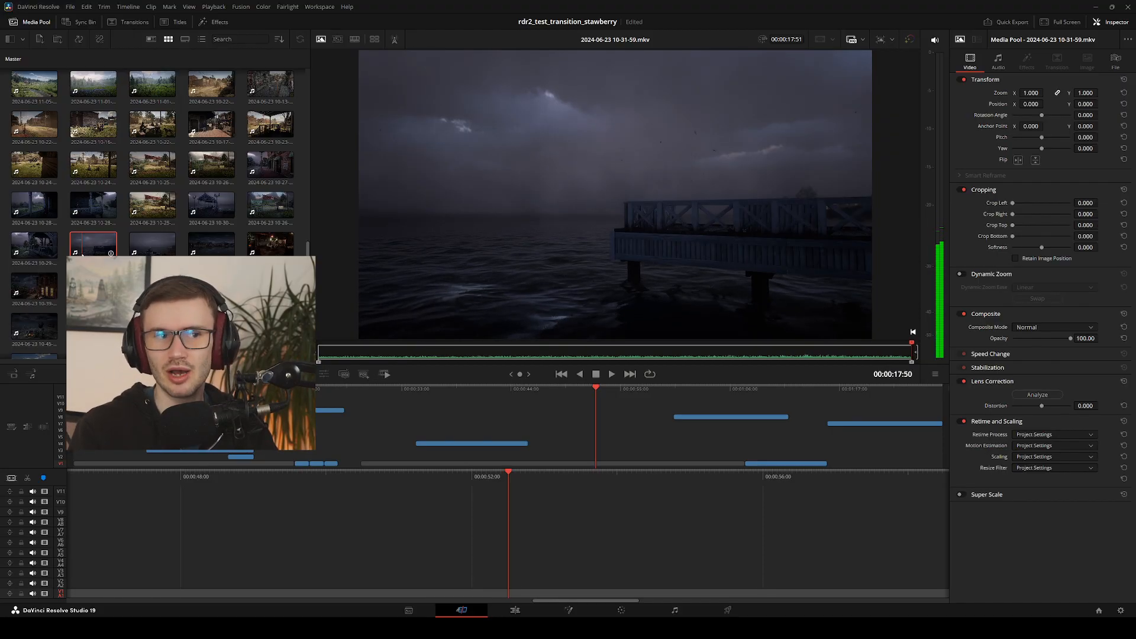
pyautogui.press('j')
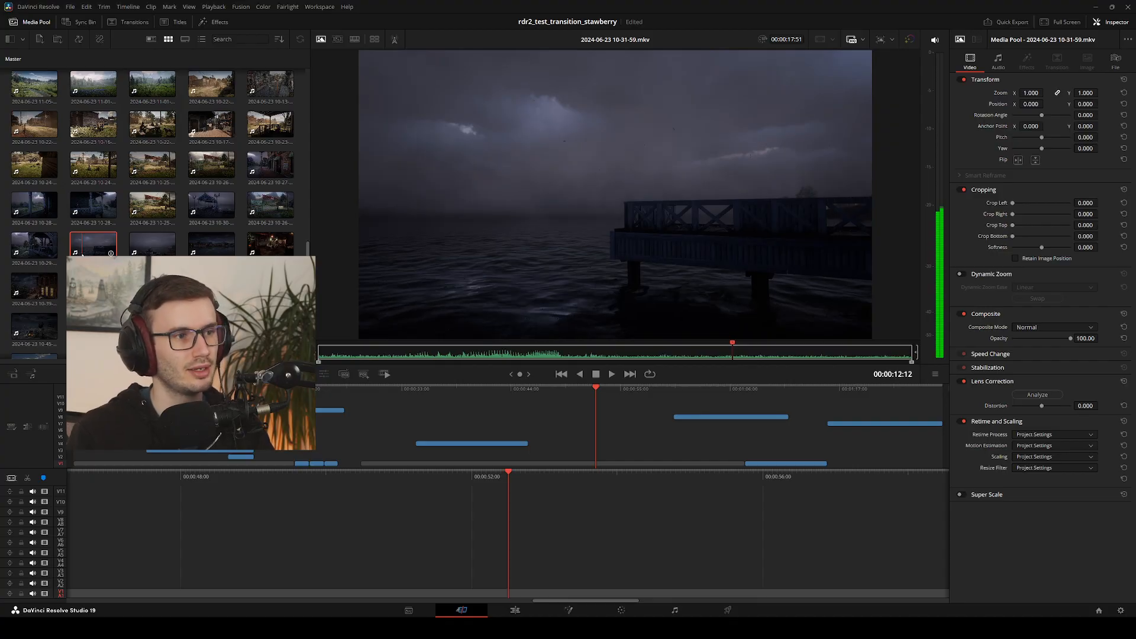
pyautogui.click(26, 240)
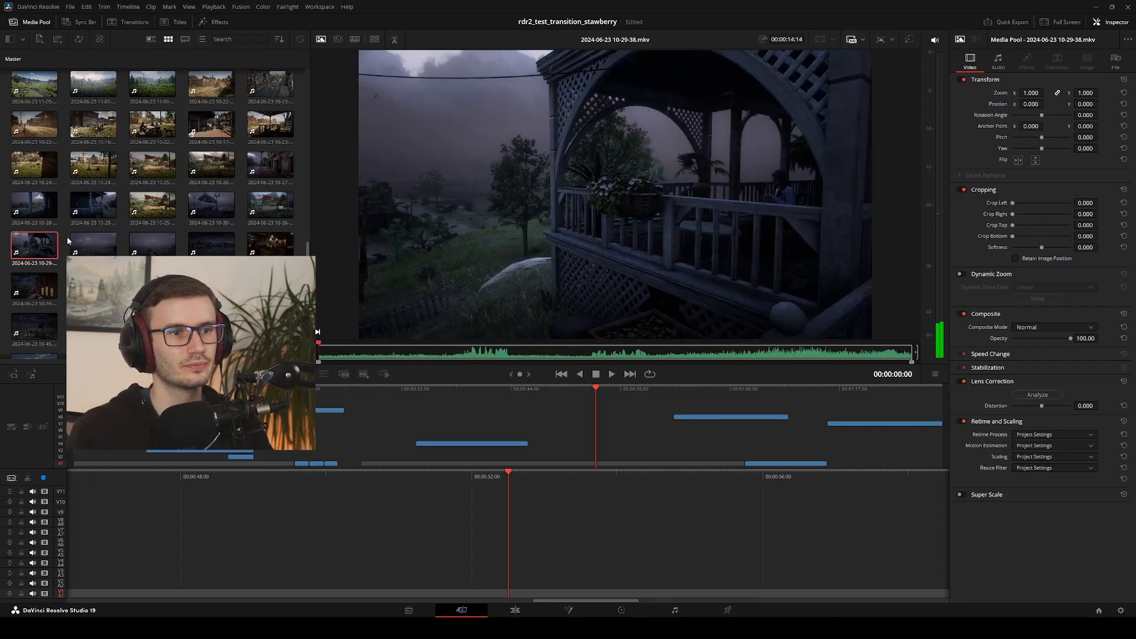
pyautogui.press('l')
pyautogui.press('l')
pyautogui.press('l')
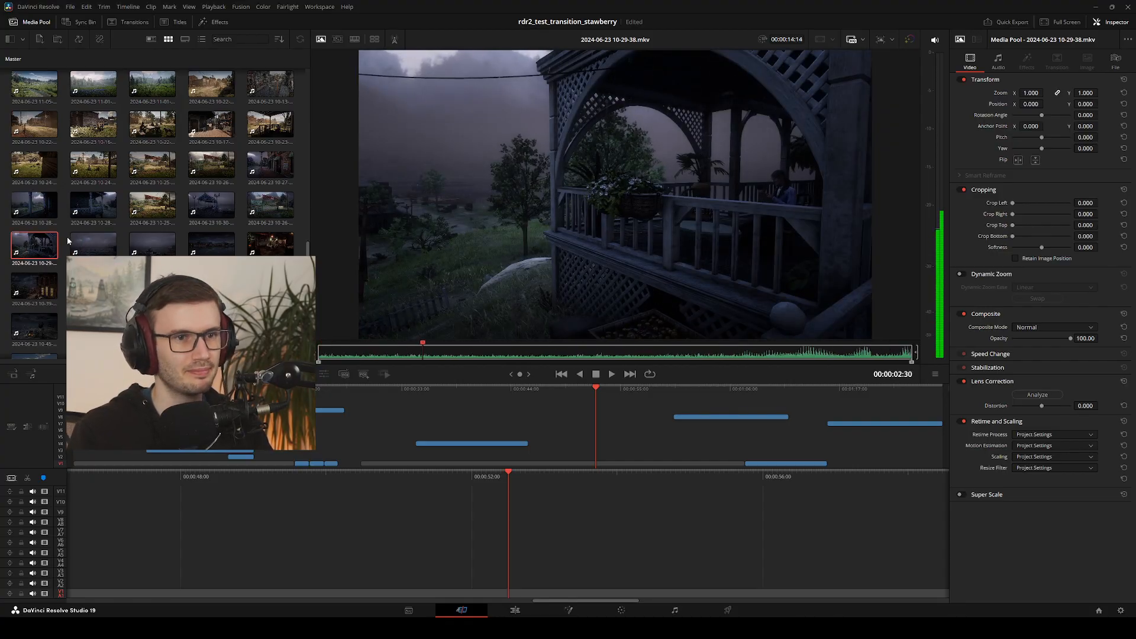
pyautogui.press('l')
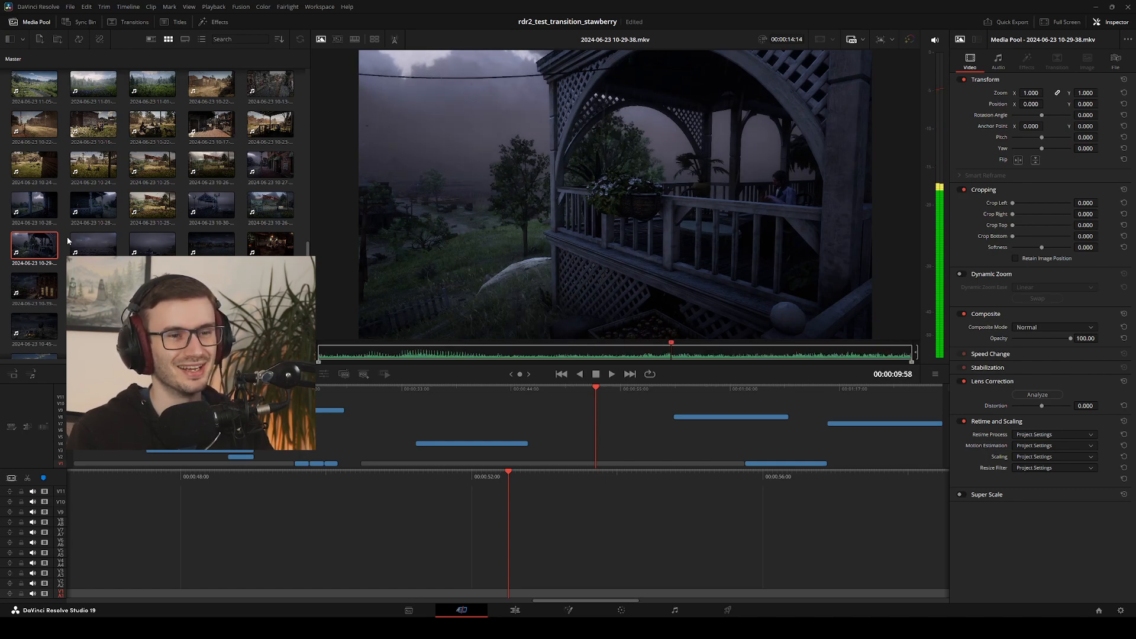
pyautogui.click(171, 249)
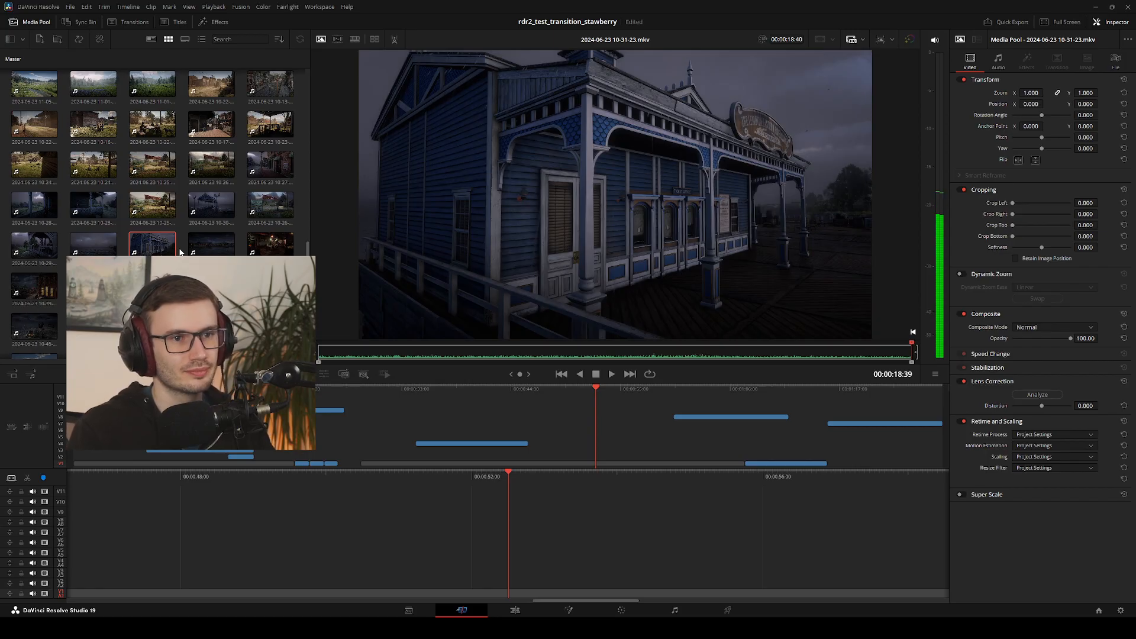
pyautogui.press('j')
pyautogui.press('l')
pyautogui.press('j')
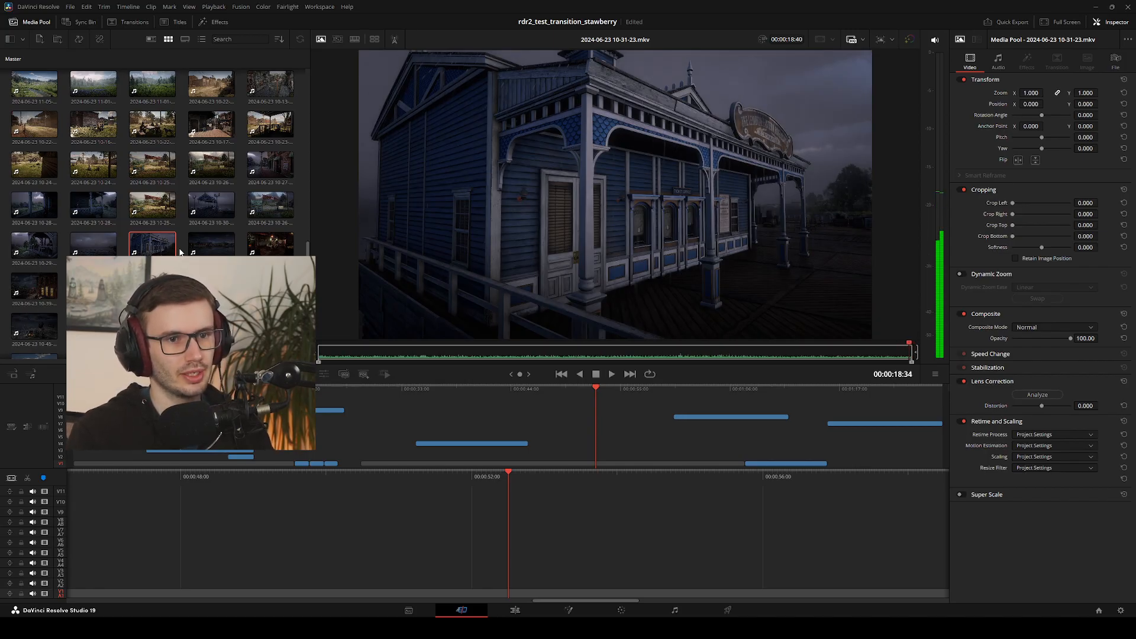
pyautogui.press('j')
pyautogui.press('j')
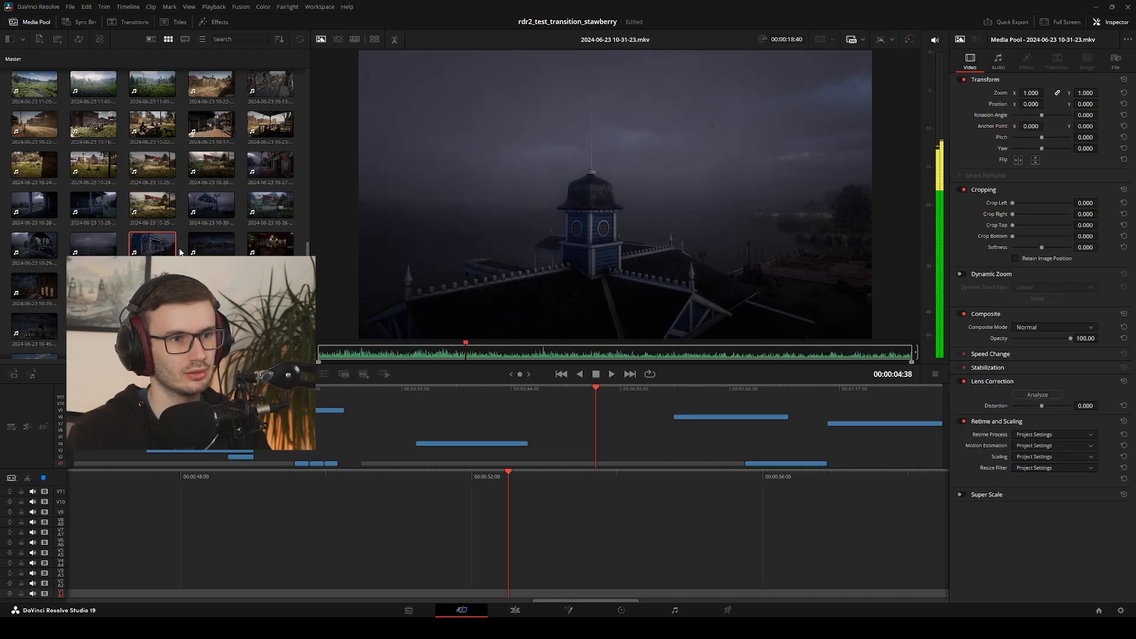
pyautogui.press('j')
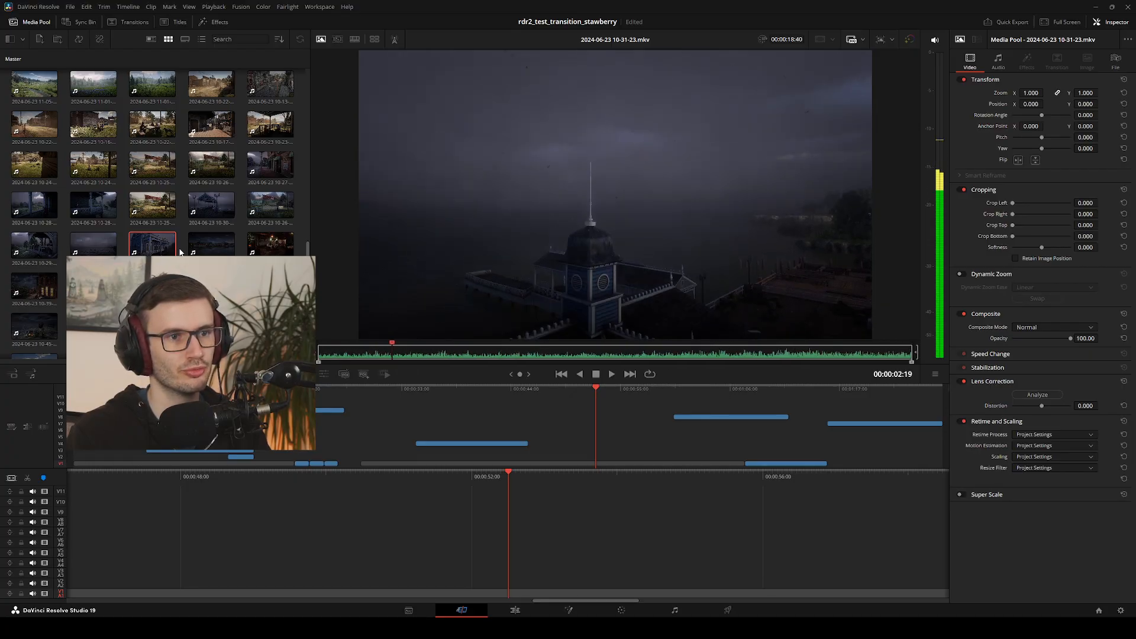
pyautogui.press('l')
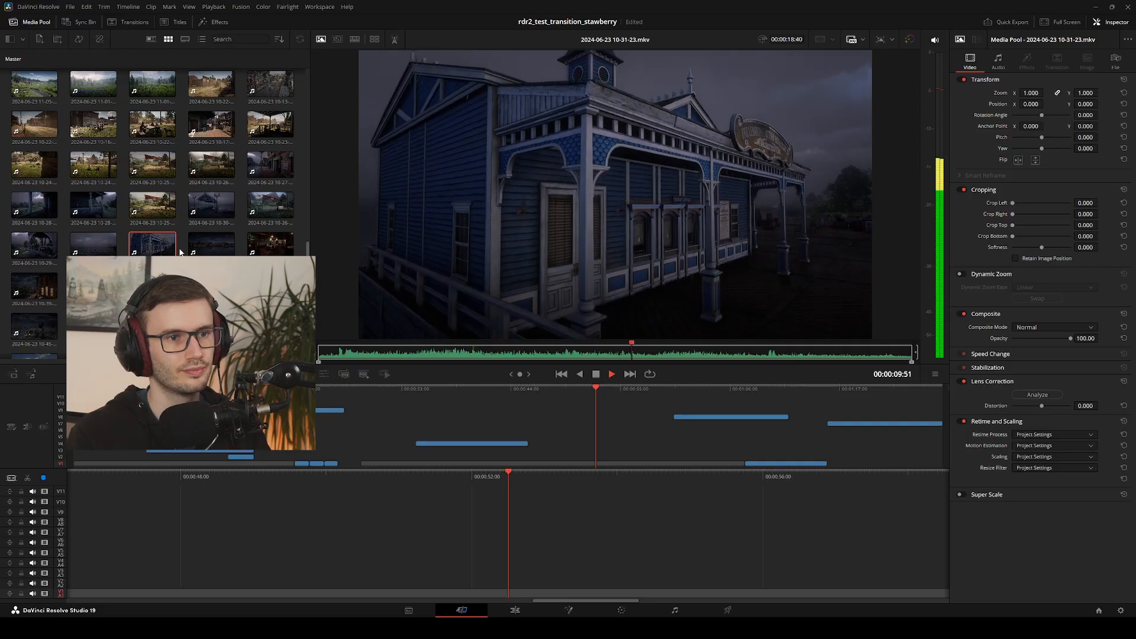
pyautogui.press('space')
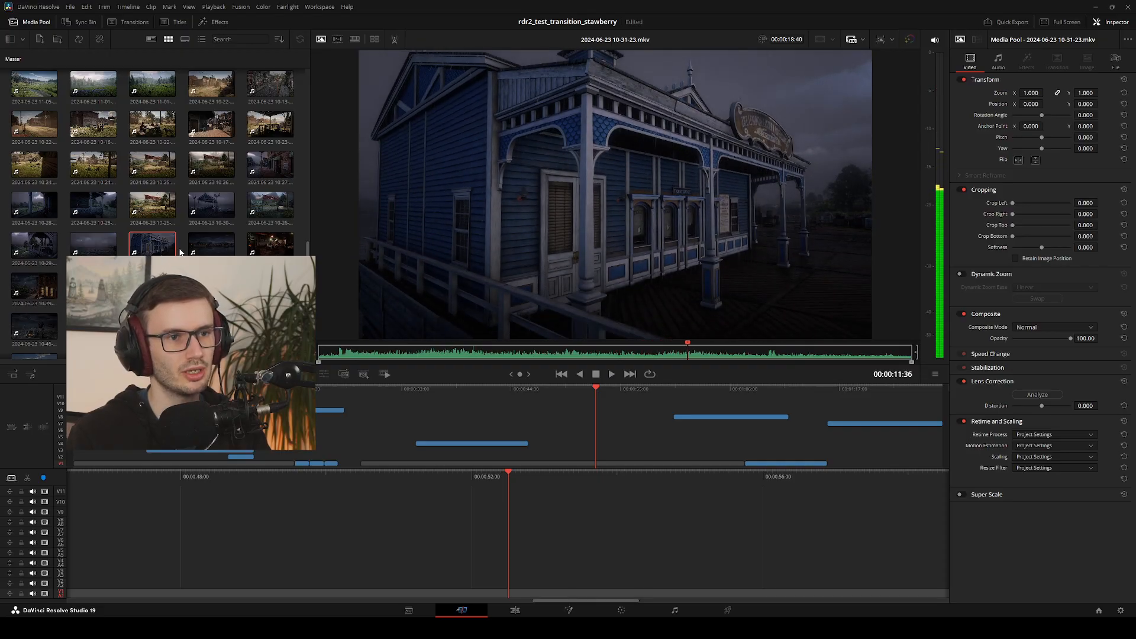
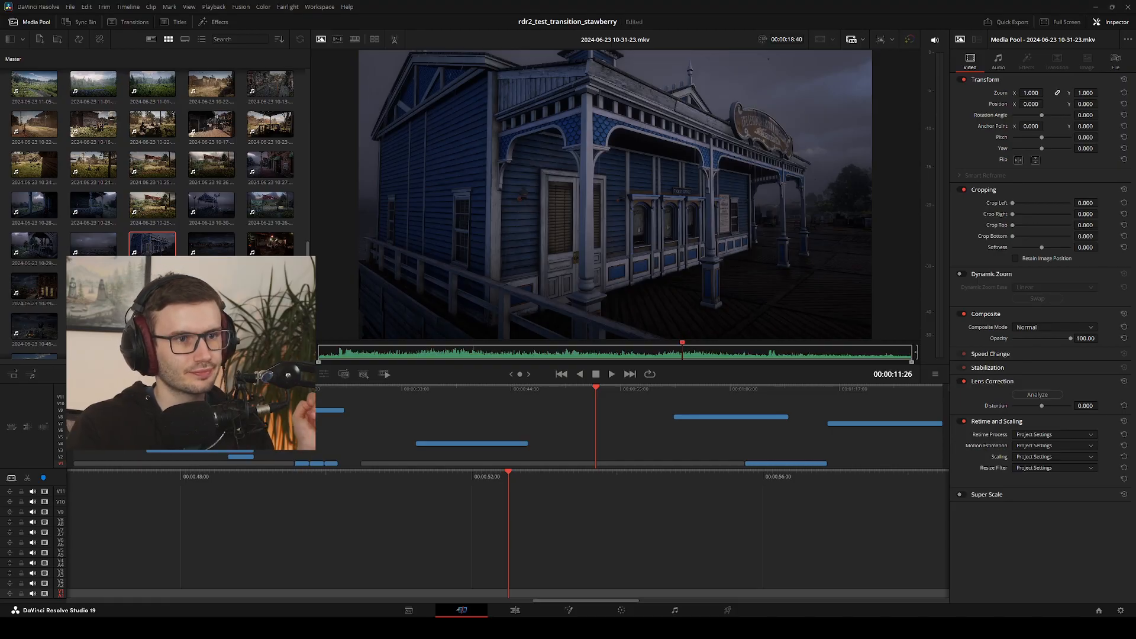
pyautogui.press('j')
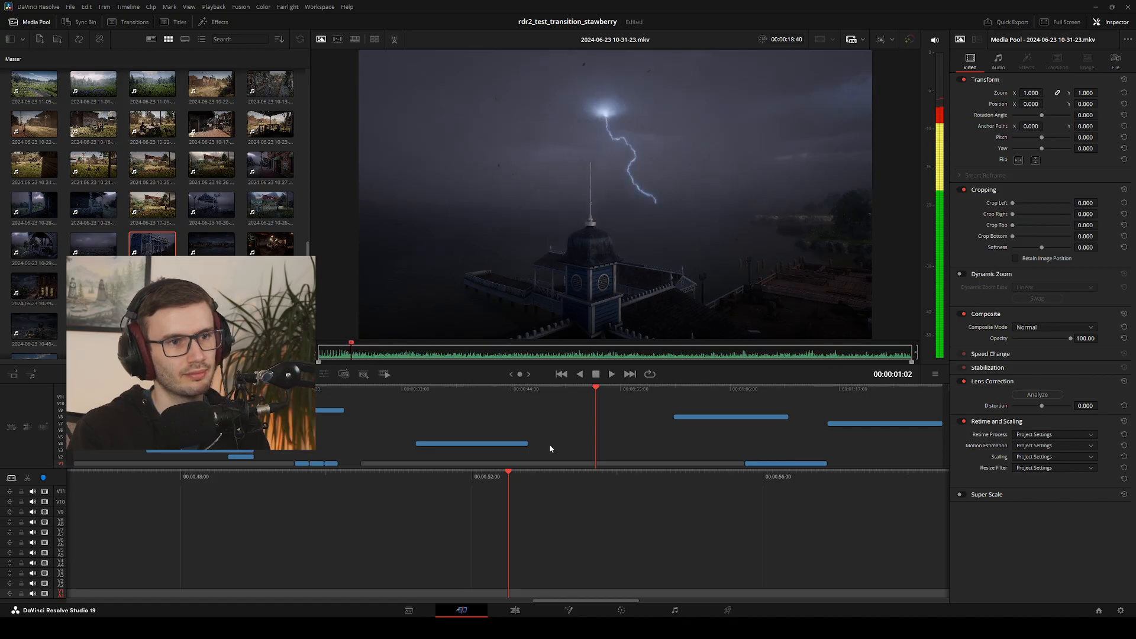
pyautogui.press('l')
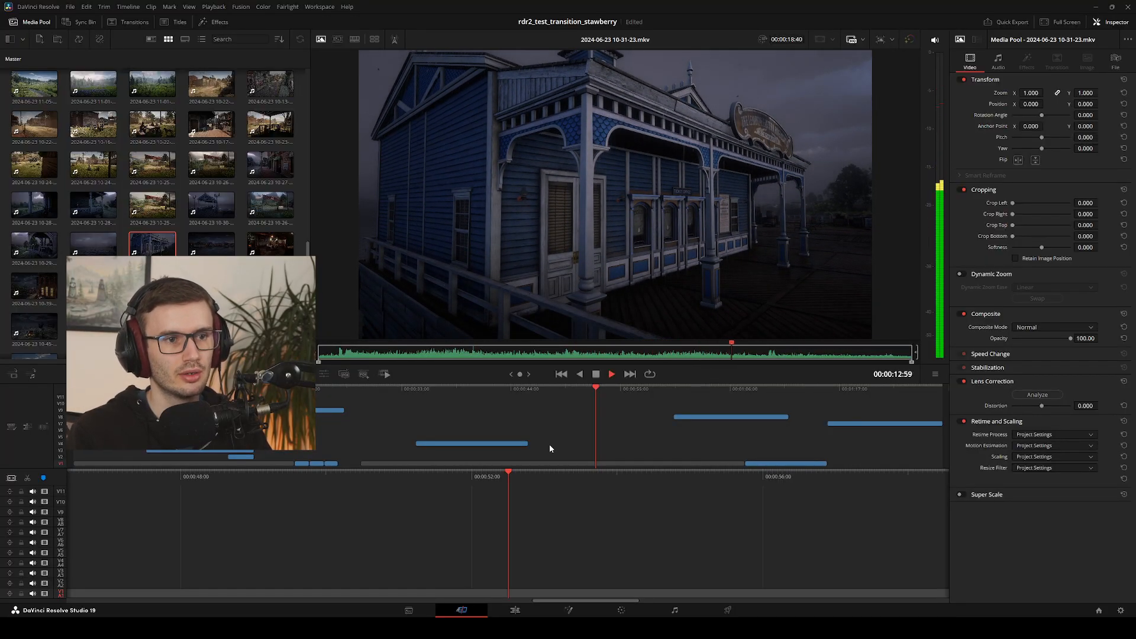
pyautogui.press('space')
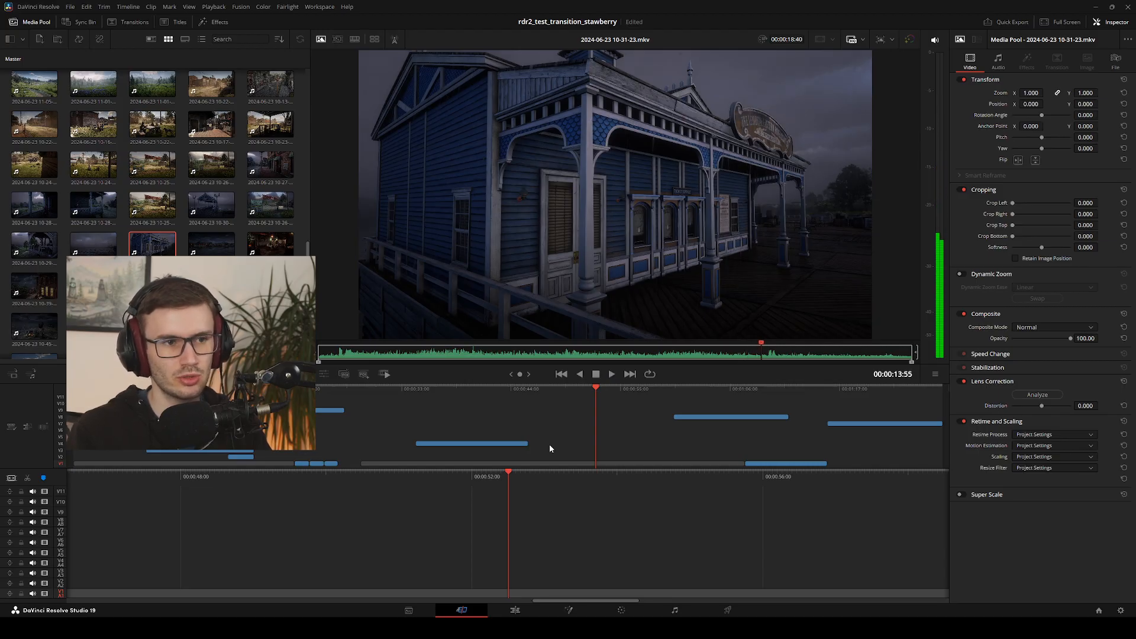
pyautogui.press('space')
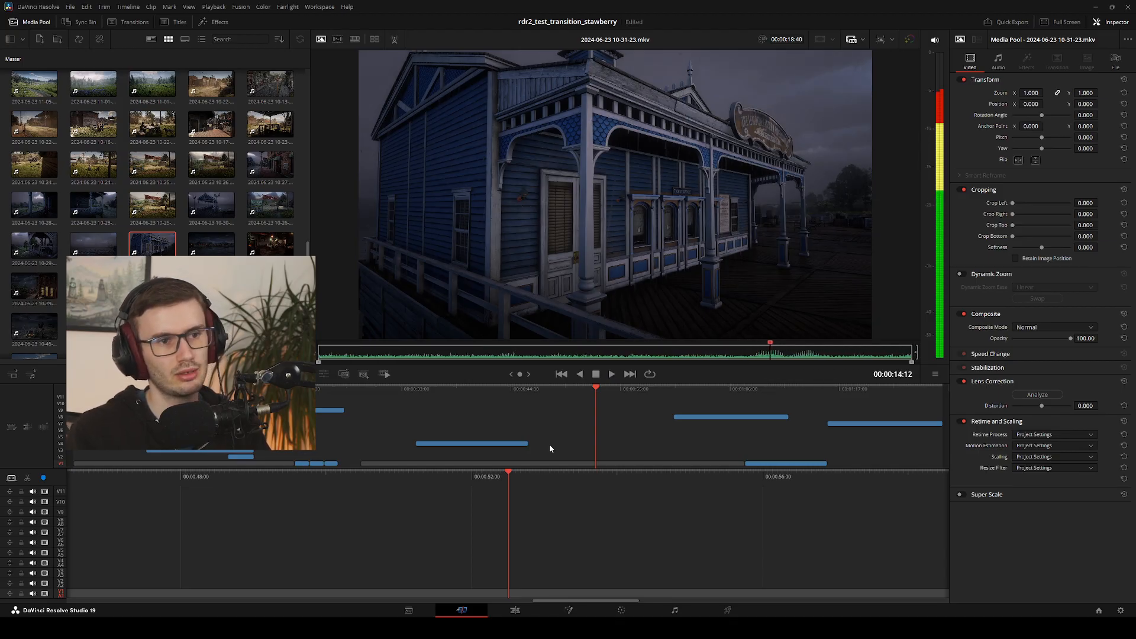
pyautogui.press('Left')
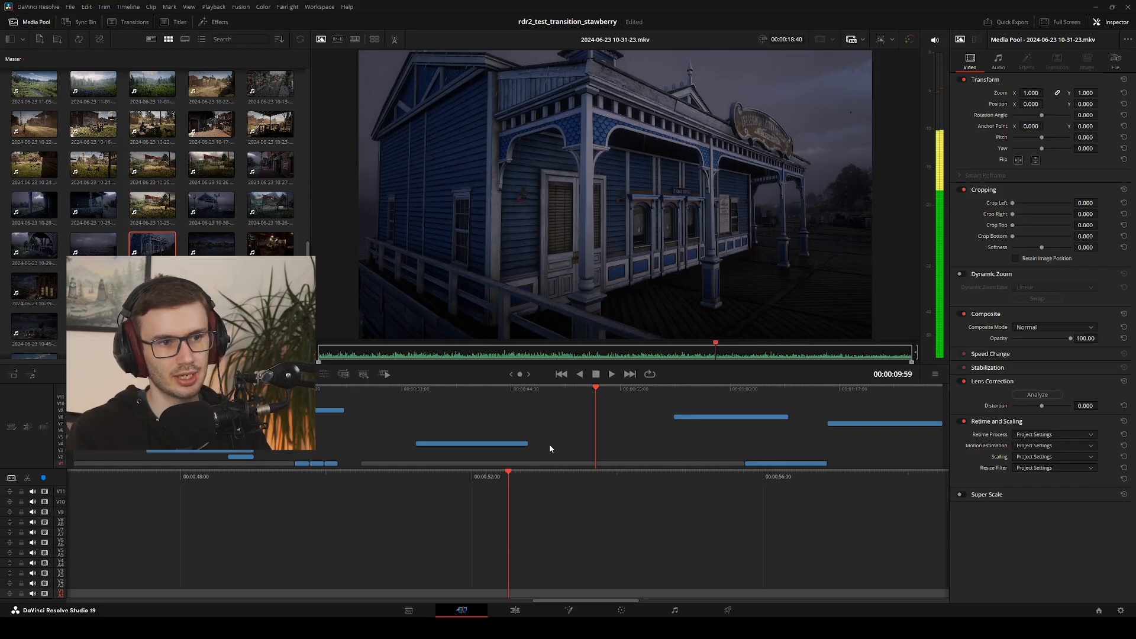
pyautogui.press('Left')
pyautogui.press('Left')
pyautogui.press('Left')
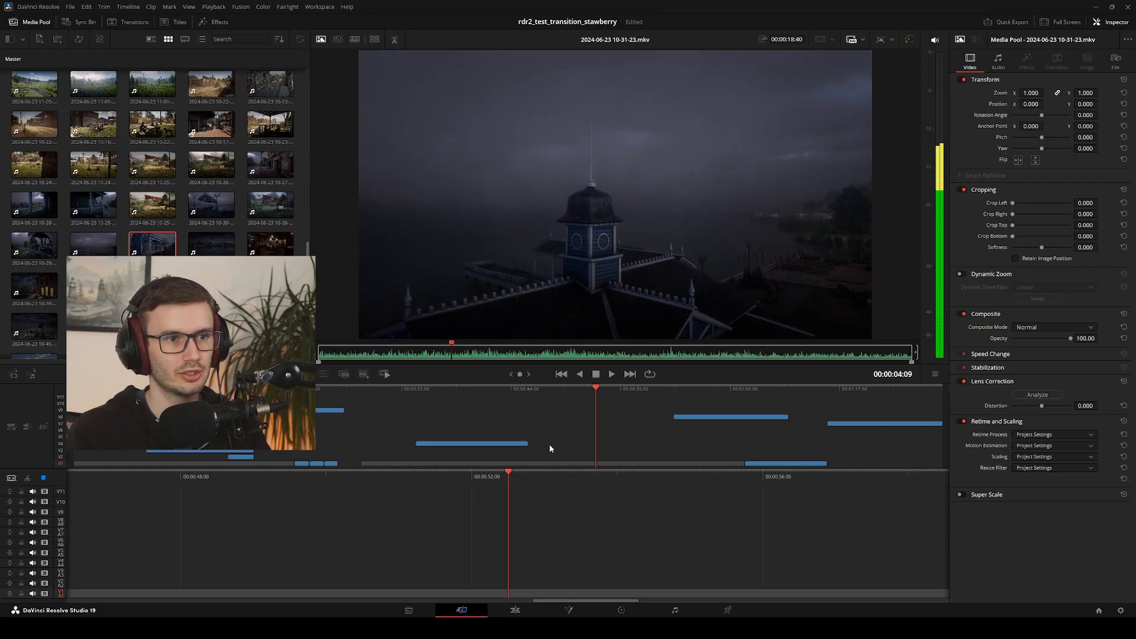
# Step back and forth frame by frame through the tower section of the clip, around the 4-second mark
pyautogui.press('Left')
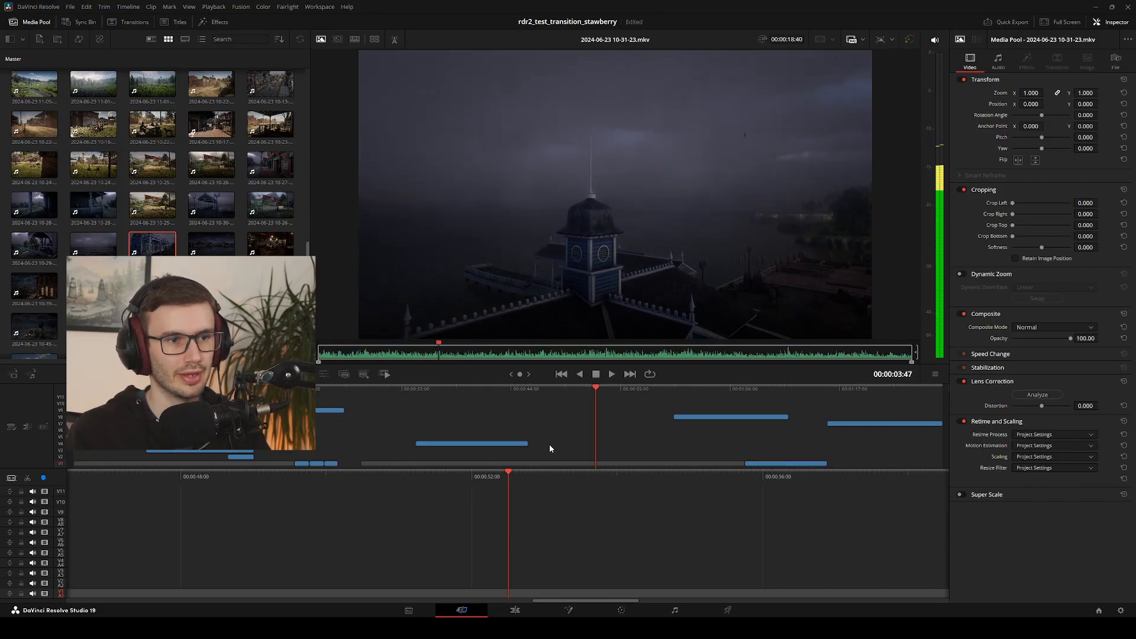
pyautogui.press('Right')
pyautogui.press('Right')
pyautogui.press('Left')
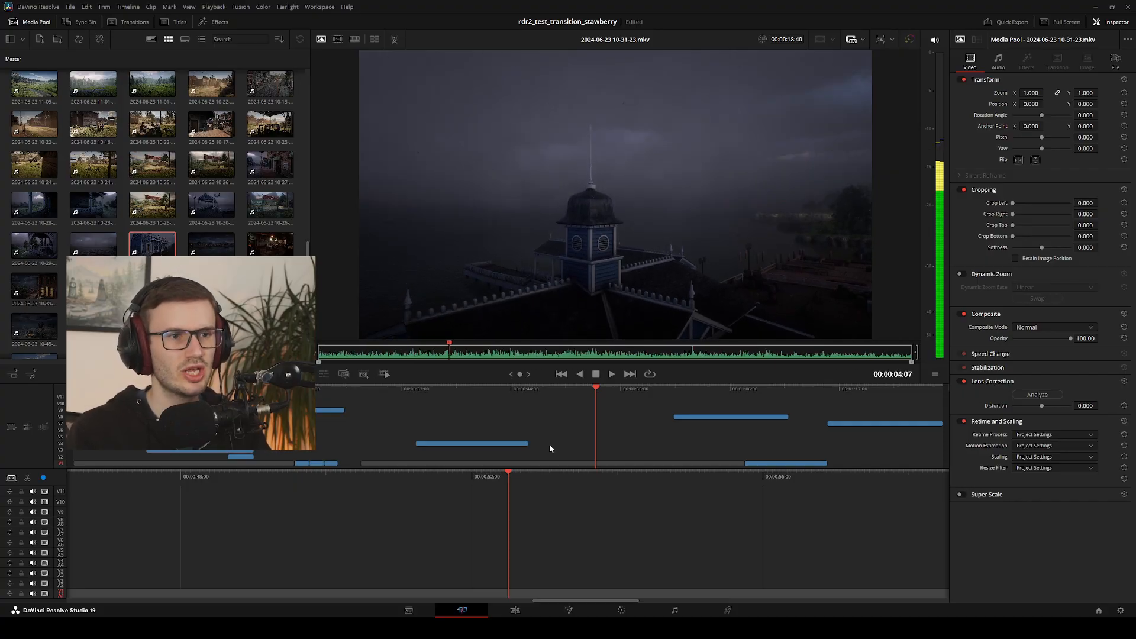
pyautogui.press('Left')
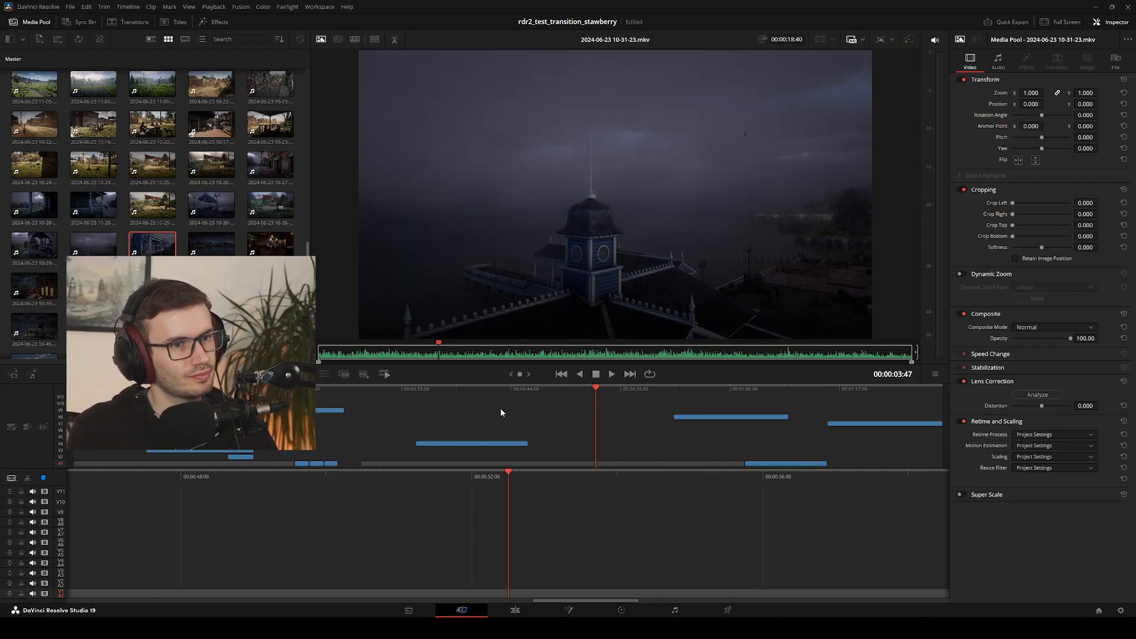
pyautogui.press('Right')
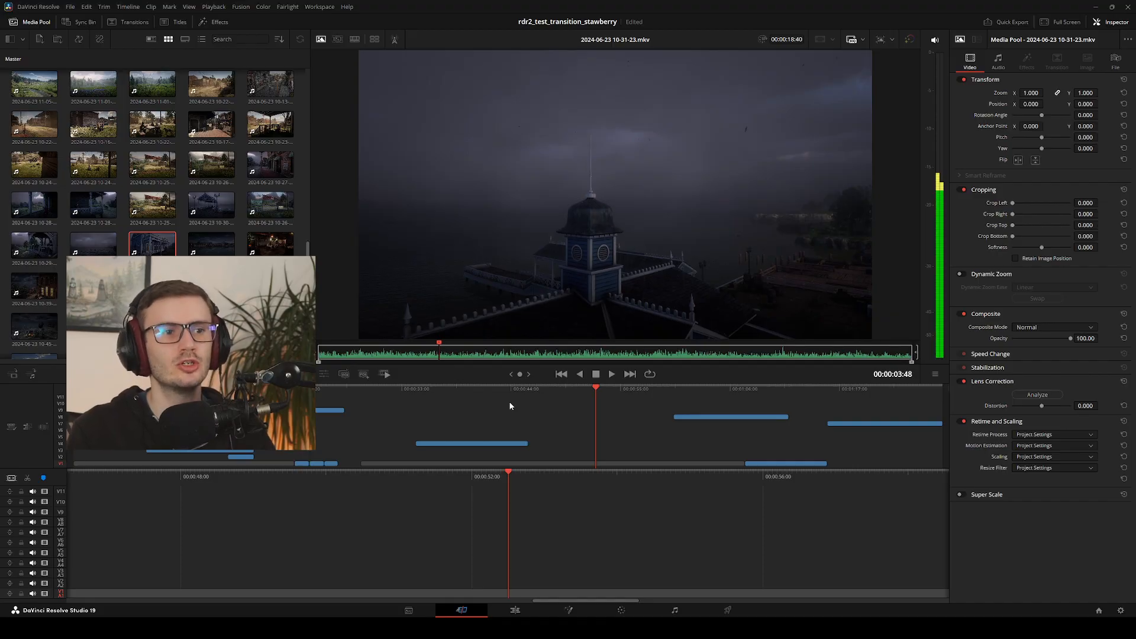
pyautogui.press('Left')
pyautogui.press('Left')
pyautogui.press('Right')
pyautogui.press('Right')
pyautogui.press('Right')
pyautogui.press('Right')
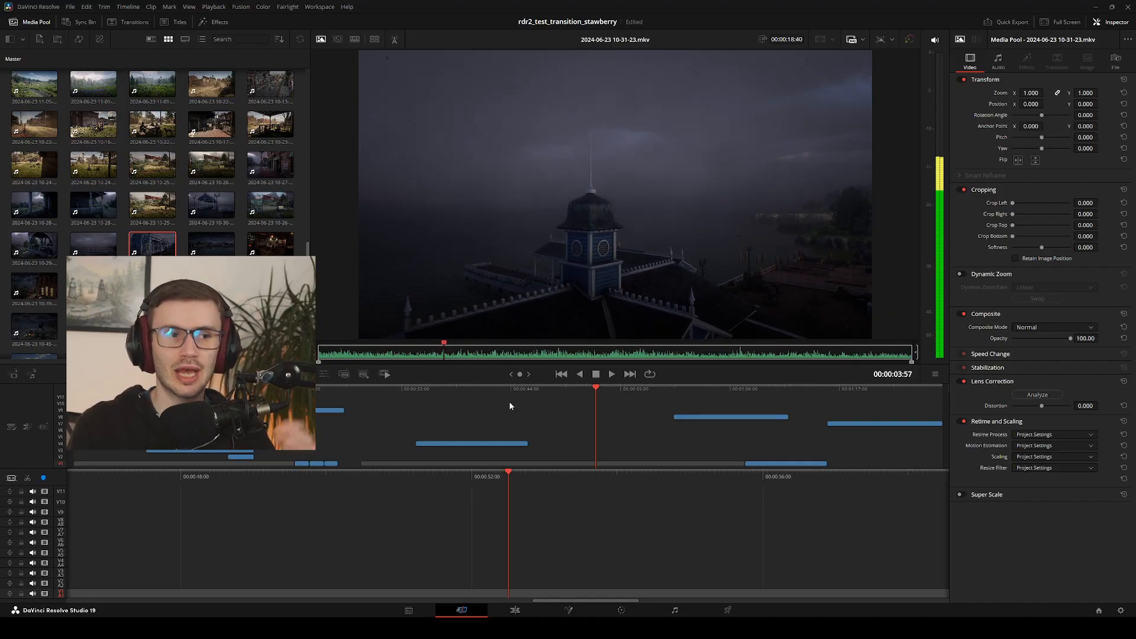
pyautogui.press('Right')
pyautogui.press('Right')
pyautogui.press('Right')
pyautogui.press('Right')
pyautogui.press('Right')
pyautogui.press('Right')
pyautogui.press('Right')
pyautogui.press('Right')
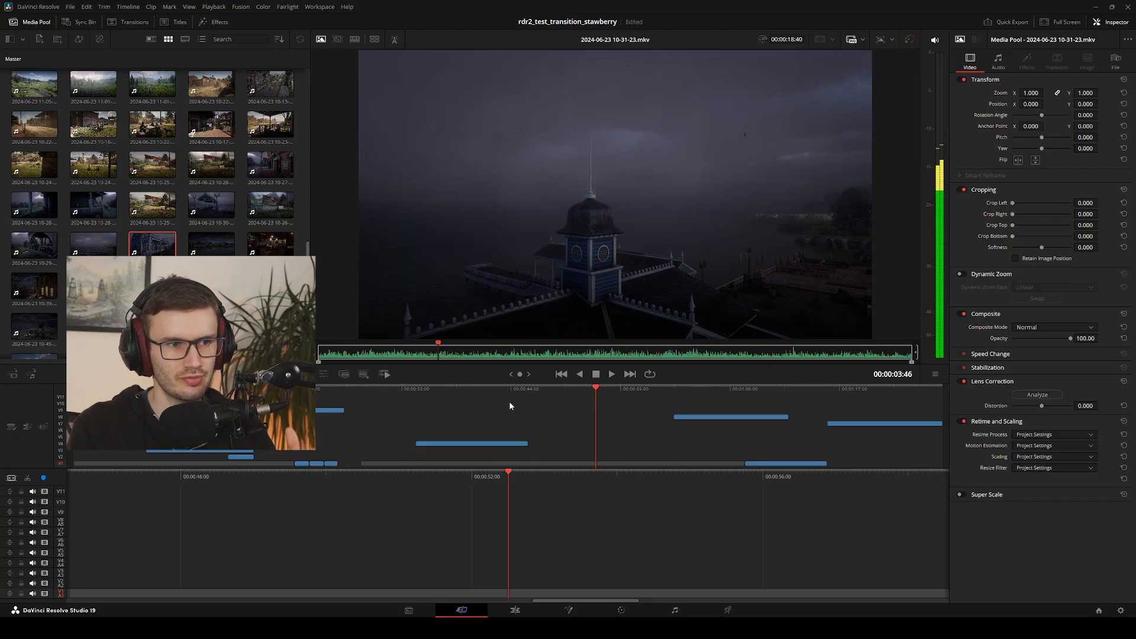
pyautogui.press('Right')
pyautogui.press('Right')
pyautogui.press('Right')
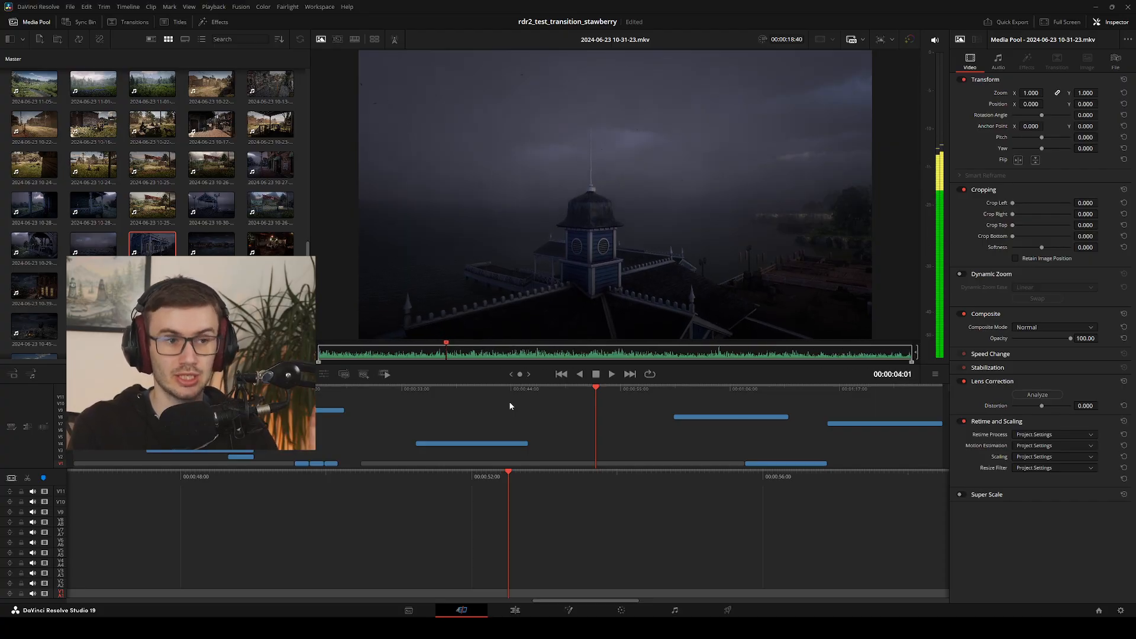
pyautogui.press('Right')
pyautogui.press('Right')
pyautogui.press('Right')
pyautogui.press('Right')
pyautogui.press('Right')
pyautogui.press('Right')
pyautogui.press('Right')
pyautogui.press('Right')
pyautogui.press('Right')
pyautogui.press('Right')
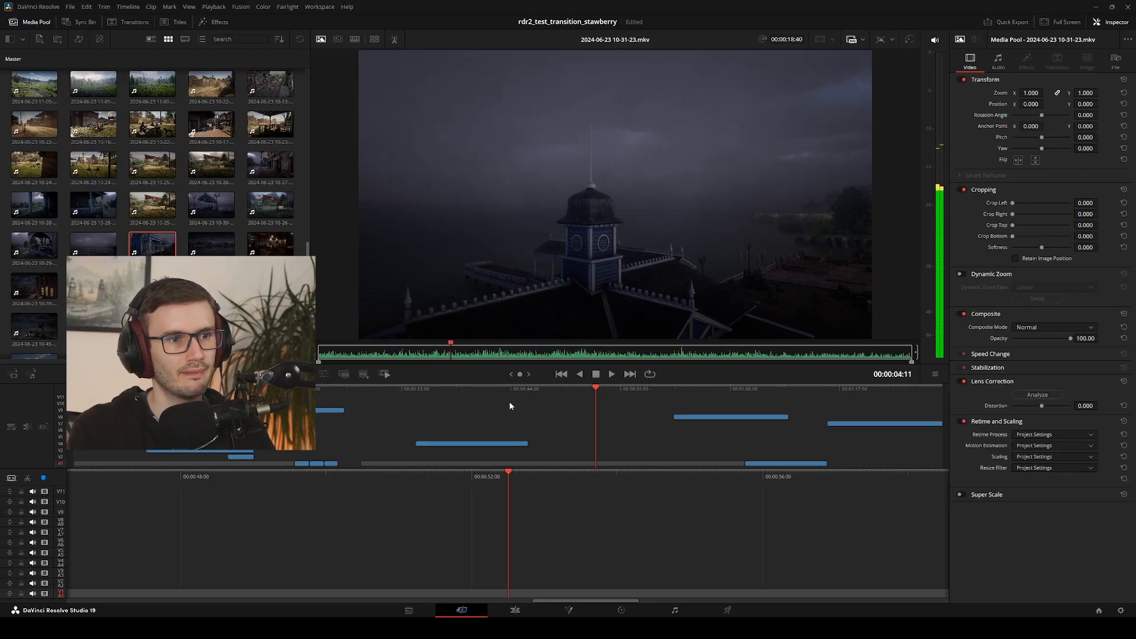
pyautogui.press('Right')
pyautogui.press('Right')
pyautogui.press('Right')
pyautogui.press('Right')
pyautogui.press('Right')
pyautogui.press('Right')
pyautogui.press('Right')
pyautogui.press('Right')
pyautogui.press('Right')
pyautogui.press('Right')
pyautogui.press('Right')
pyautogui.press('Right')
pyautogui.press('Right')
pyautogui.press('Right')
pyautogui.press('Right')
pyautogui.press('Right')
pyautogui.press('Right')
pyautogui.press('Right')
pyautogui.press('Right')
pyautogui.press('Right')
pyautogui.press('Left')
pyautogui.press('Left')
pyautogui.press('Left')
pyautogui.press('Left')
pyautogui.press('Left')
pyautogui.press('Left')
pyautogui.press('Left')
pyautogui.press('Left')
pyautogui.press('Left')
pyautogui.press('Left')
pyautogui.press('Left')
pyautogui.press('Left')
pyautogui.press('Left')
pyautogui.press('Left')
pyautogui.press('Left')
pyautogui.press('Left')
pyautogui.press('Left')
pyautogui.press('Left')
pyautogui.press('Left')
pyautogui.press('Left')
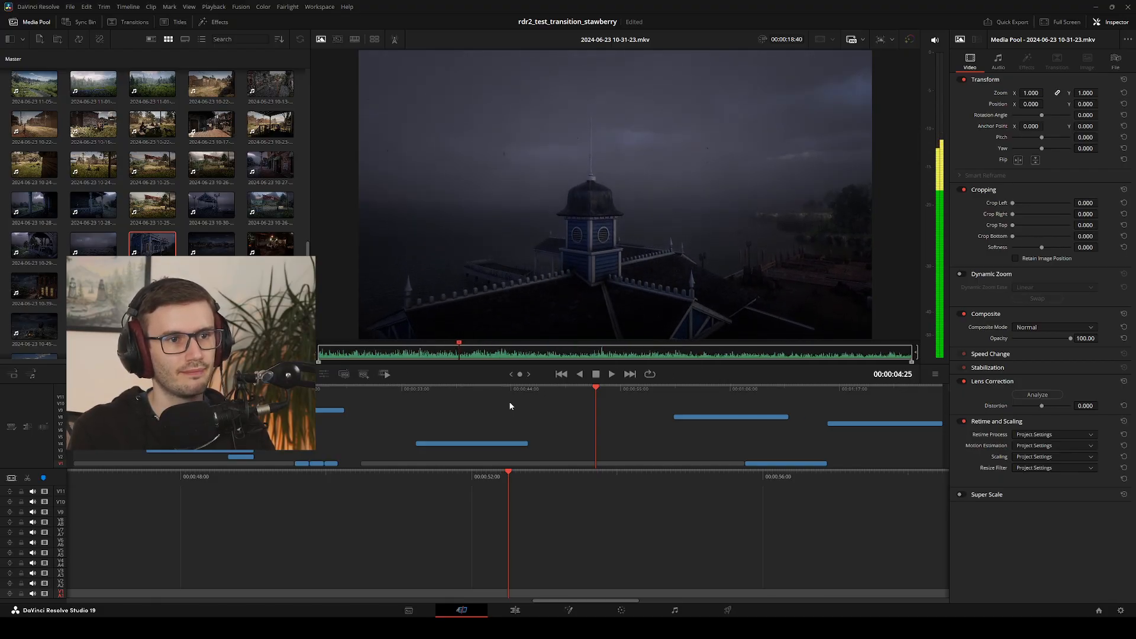
# Advance through the rest of the camera descent, from the tower down to the blue storefront
pyautogui.press('Right')
pyautogui.press('Right')
pyautogui.press('Right')
pyautogui.press('Right')
pyautogui.press('Right')
pyautogui.press('Right')
pyautogui.press('Right')
pyautogui.press('Right')
pyautogui.press('Right')
pyautogui.press('Right')
pyautogui.press('Right')
pyautogui.press('Right')
pyautogui.press('Right')
pyautogui.press('Right')
pyautogui.press('Right')
pyautogui.press('Right')
pyautogui.press('Right')
pyautogui.press('Right')
pyautogui.press('Right')
pyautogui.press('Right')
pyautogui.press('Right')
pyautogui.press('Right')
pyautogui.press('Right')
pyautogui.press('Right')
pyautogui.press('Right')
pyautogui.press('Right')
pyautogui.press('Right')
pyautogui.press('Right')
pyautogui.press('Right')
pyautogui.press('Right')
pyautogui.press('Right')
pyautogui.press('Right')
pyautogui.press('Right')
pyautogui.press('Right')
pyautogui.press('Right')
pyautogui.press('Right')
pyautogui.press('Right')
pyautogui.press('Right')
pyautogui.press('Right')
pyautogui.press('Right')
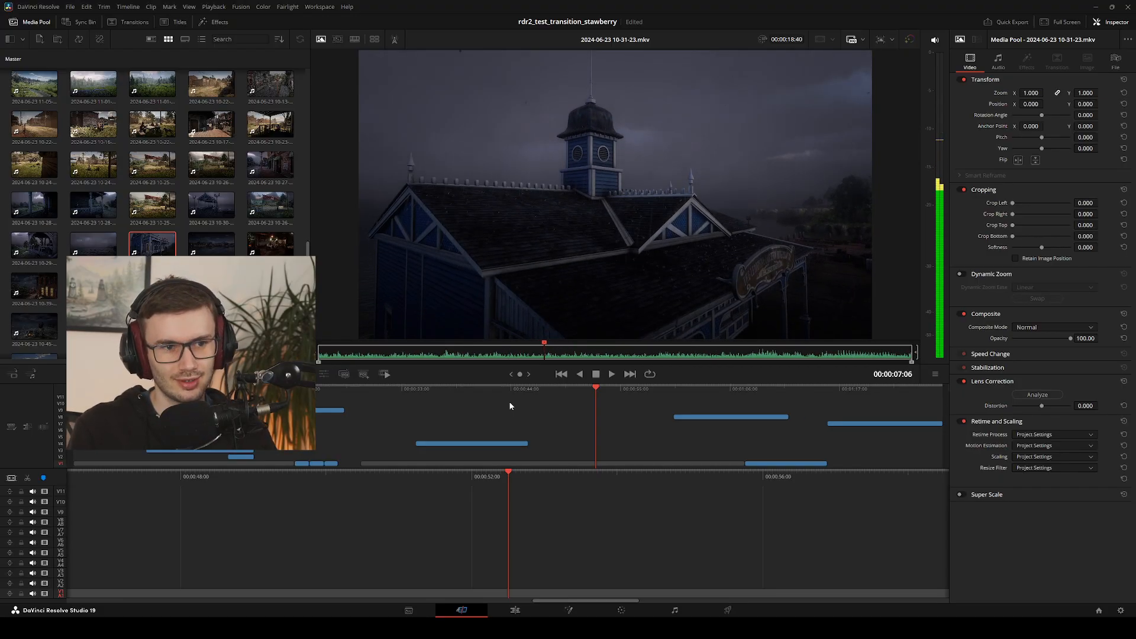
pyautogui.press('Right')
pyautogui.press('Right')
pyautogui.press('Right')
pyautogui.press('Right')
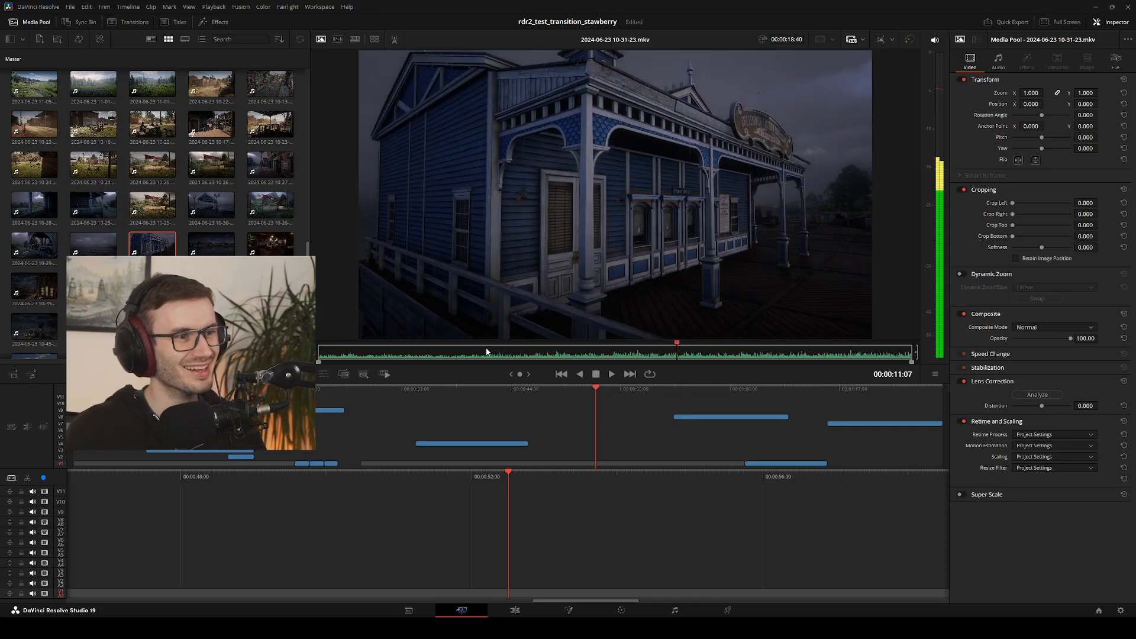
pyautogui.click(214, 250)
pyautogui.press('space')
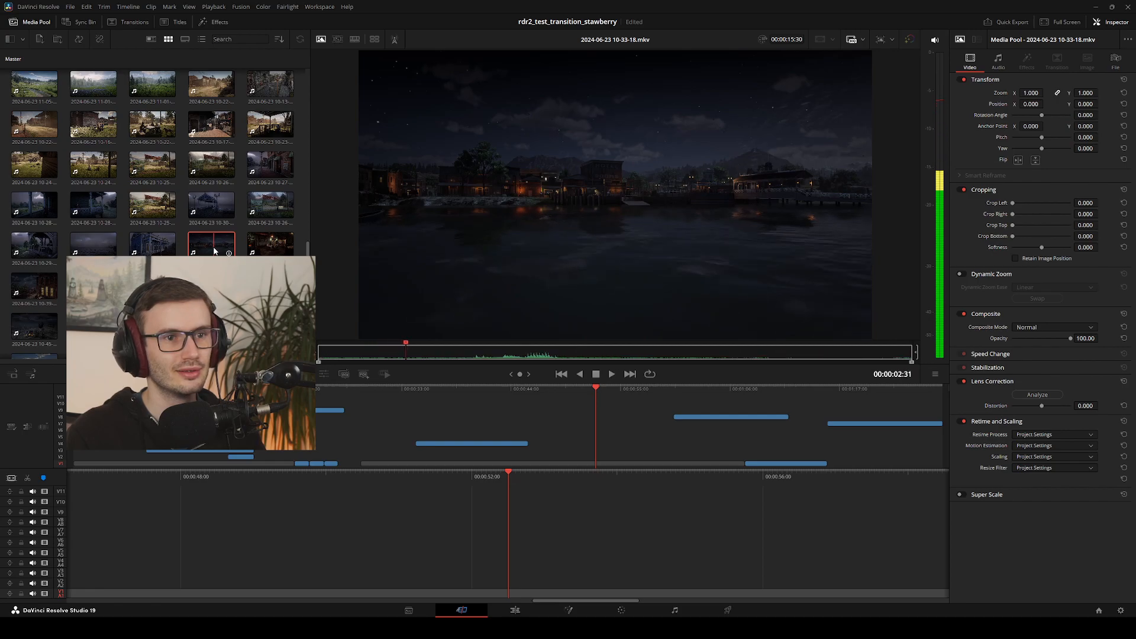
pyautogui.press('j')
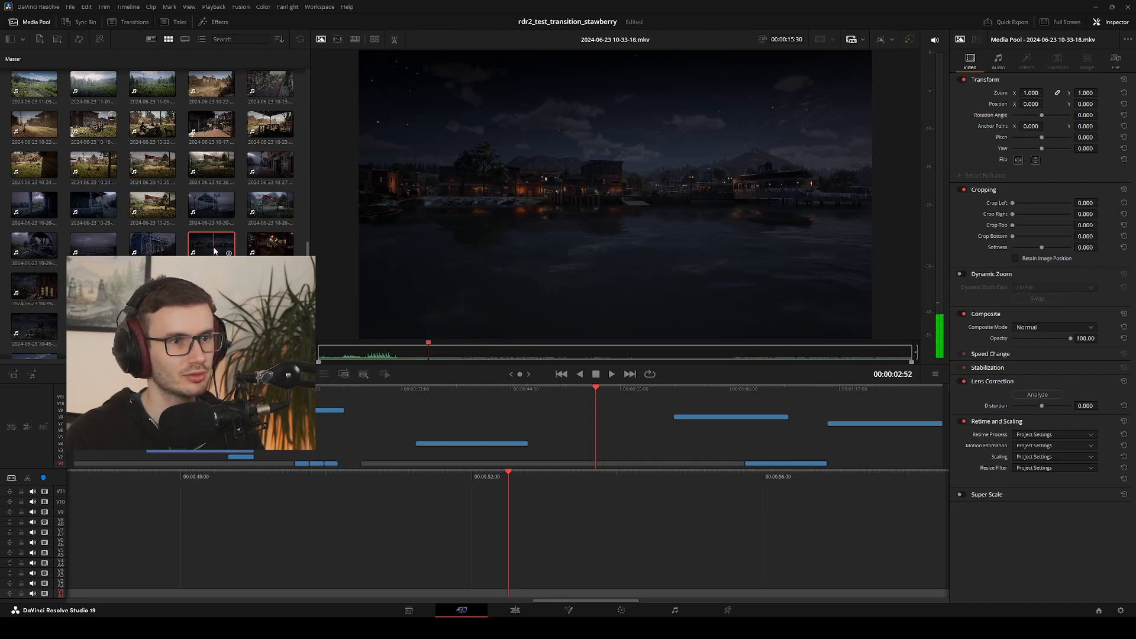
pyautogui.press('l')
pyautogui.press('l')
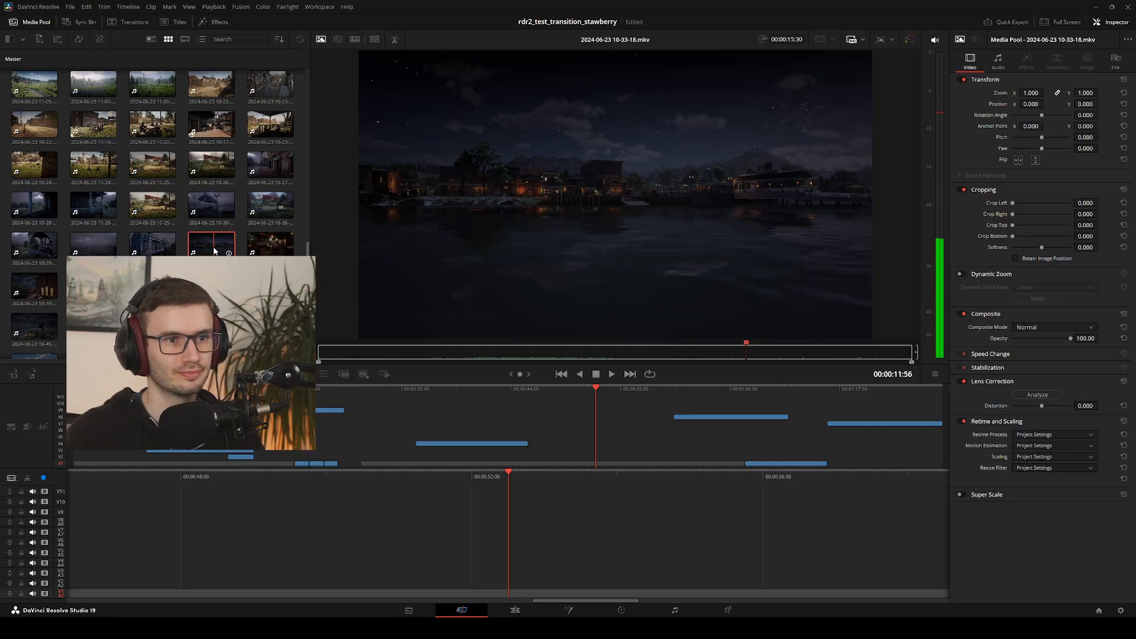
pyautogui.press('k')
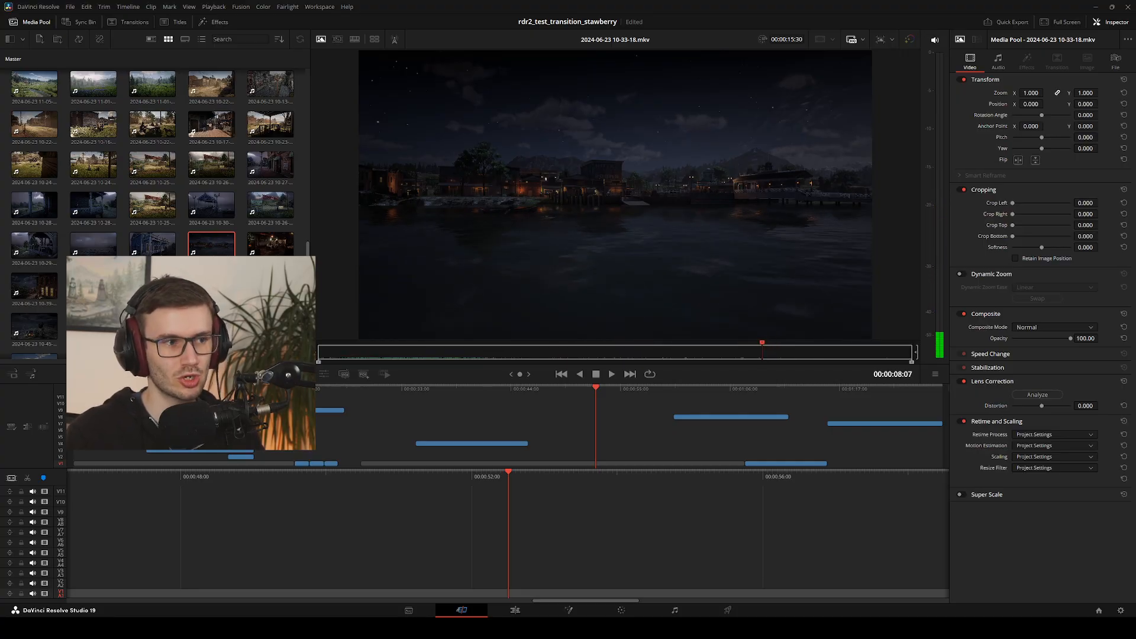
pyautogui.click(269, 253)
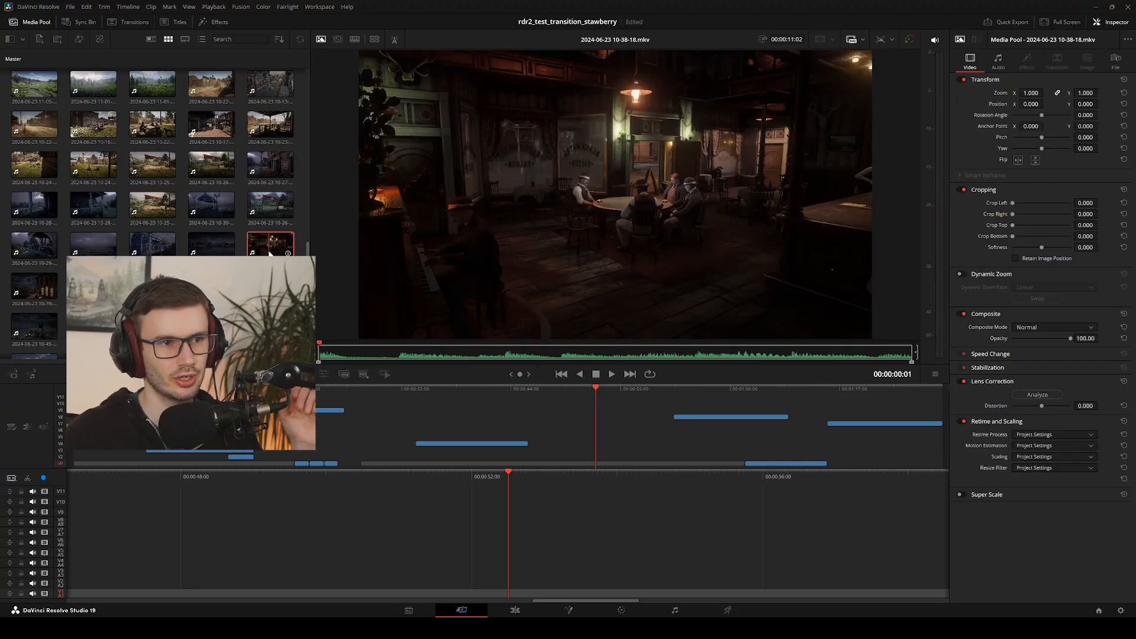
pyautogui.press('l')
pyautogui.press('l')
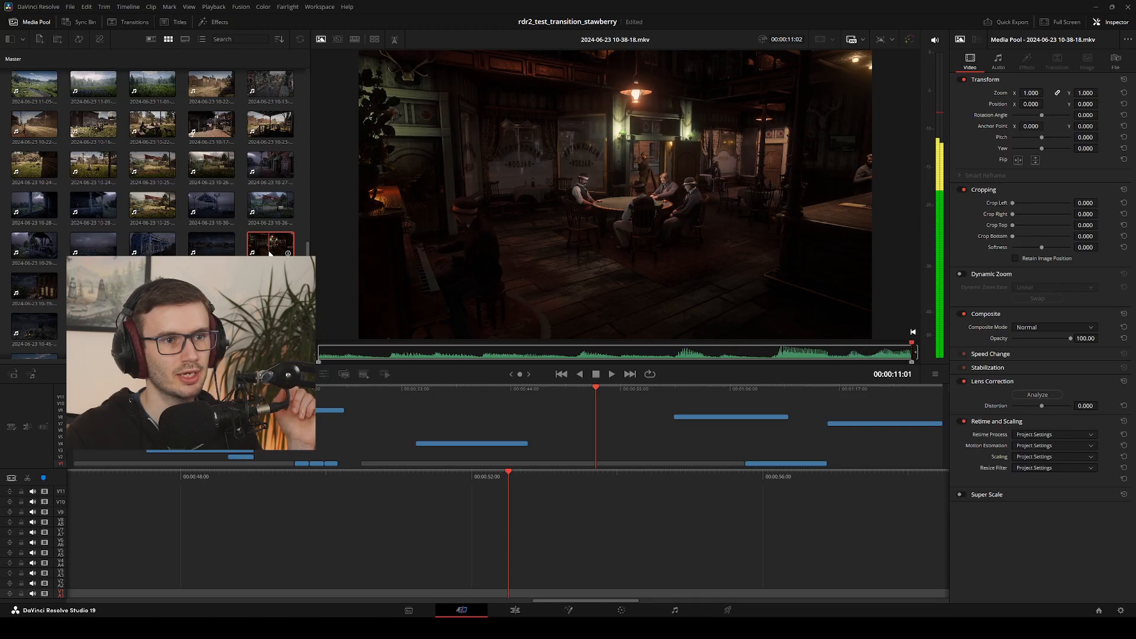
pyautogui.press('j')
pyautogui.press('j')
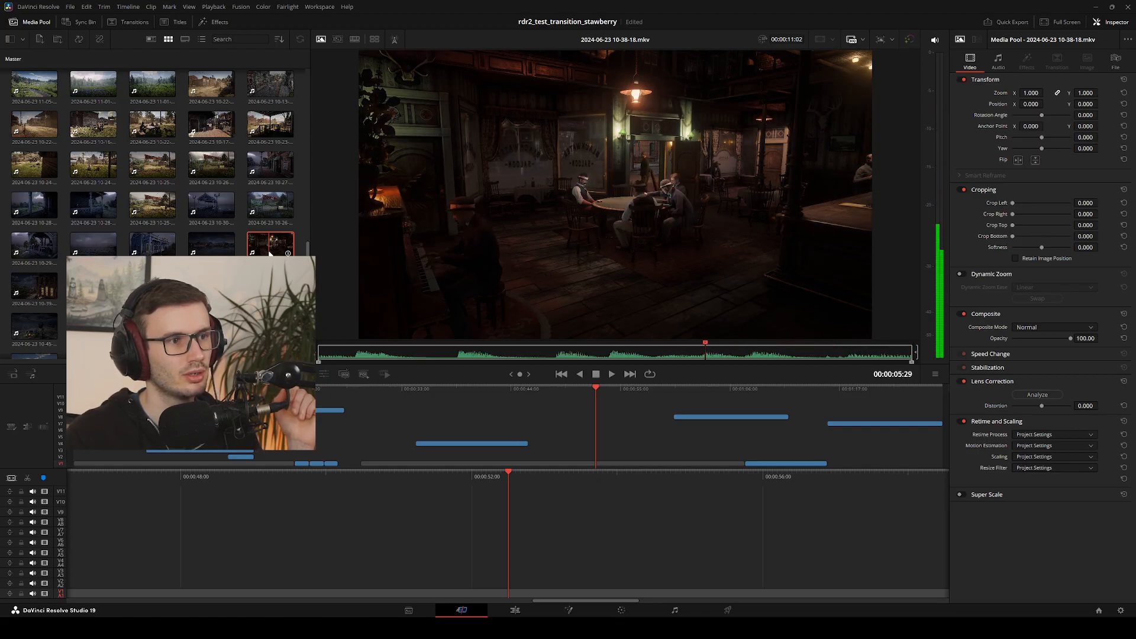
pyautogui.click(33, 301)
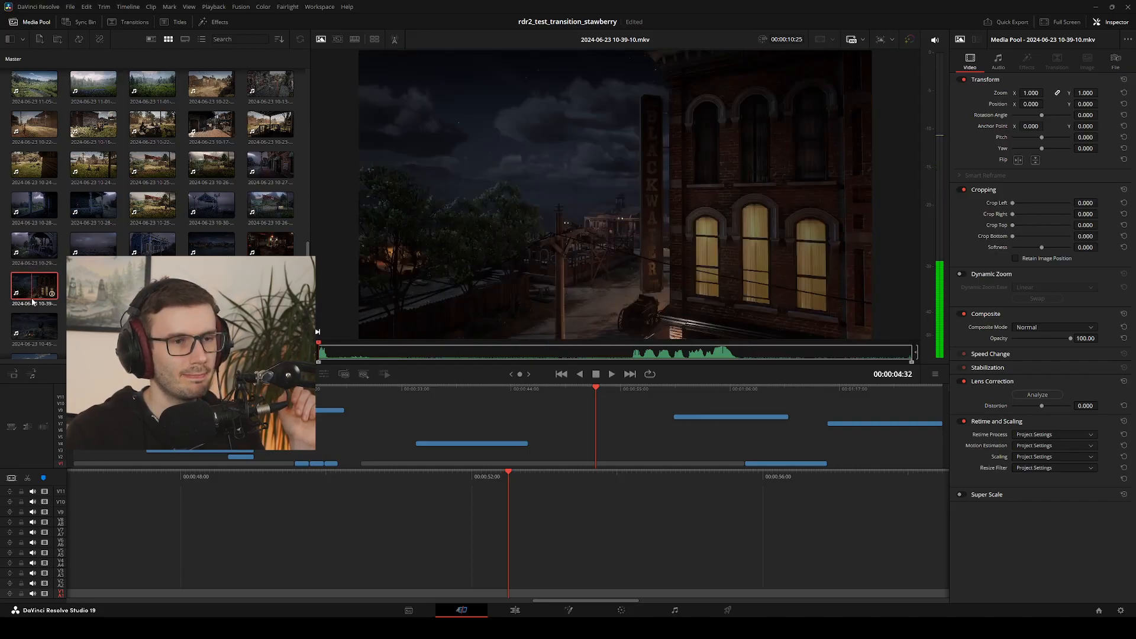
pyautogui.press('End')
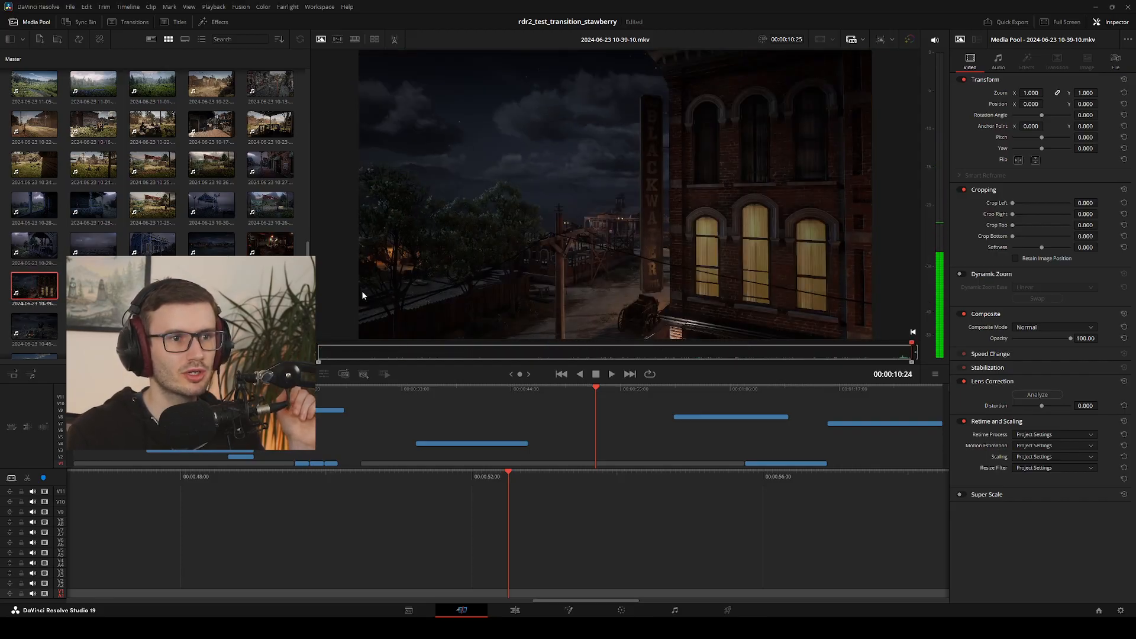
pyautogui.press('j')
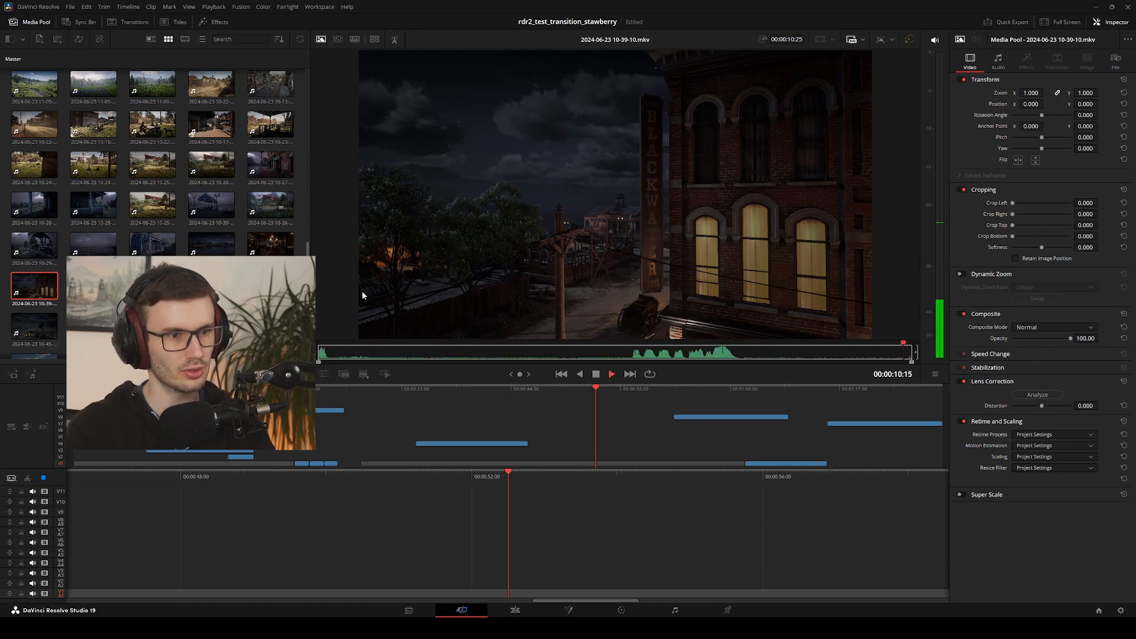
pyautogui.press('space')
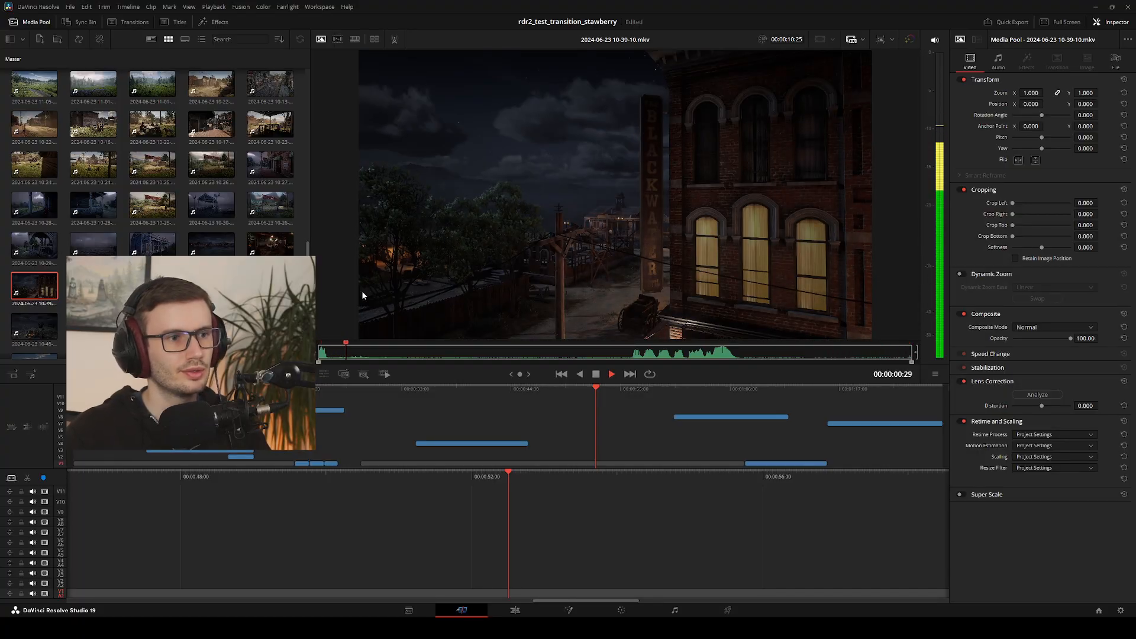
pyautogui.click(93, 287)
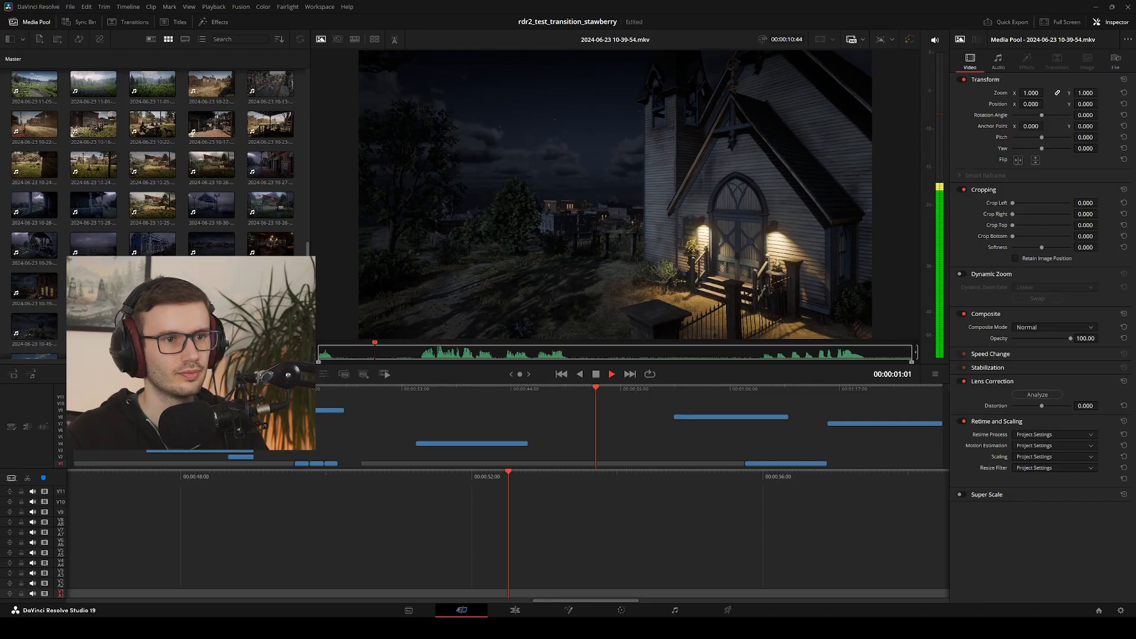
pyautogui.doubleClick(152, 287)
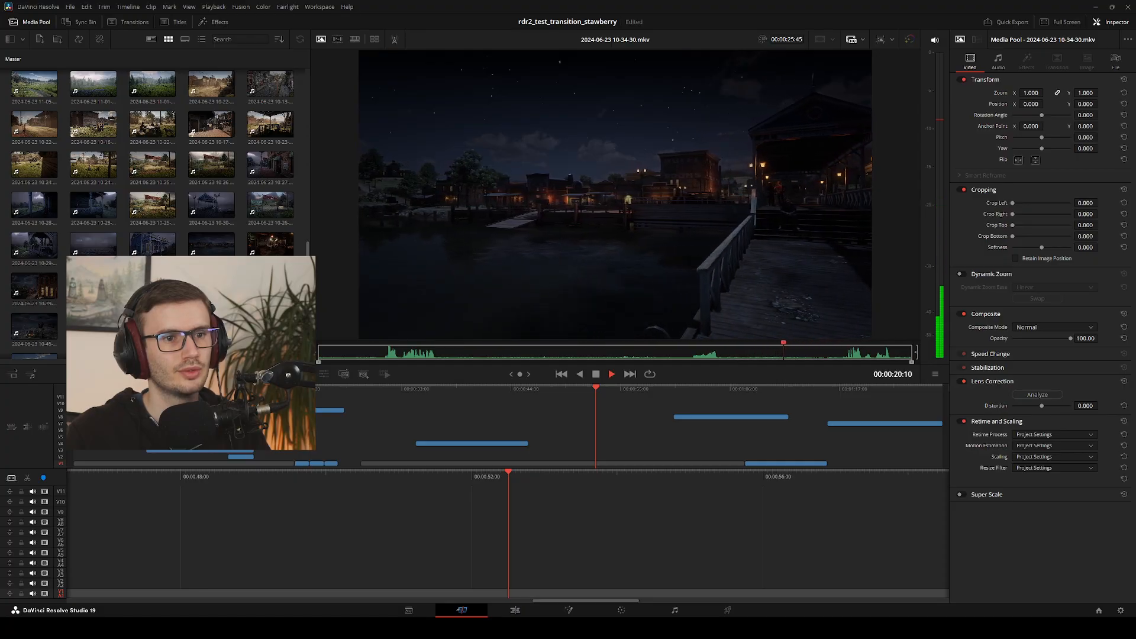
pyautogui.press('space')
pyautogui.doubleClick(153, 286)
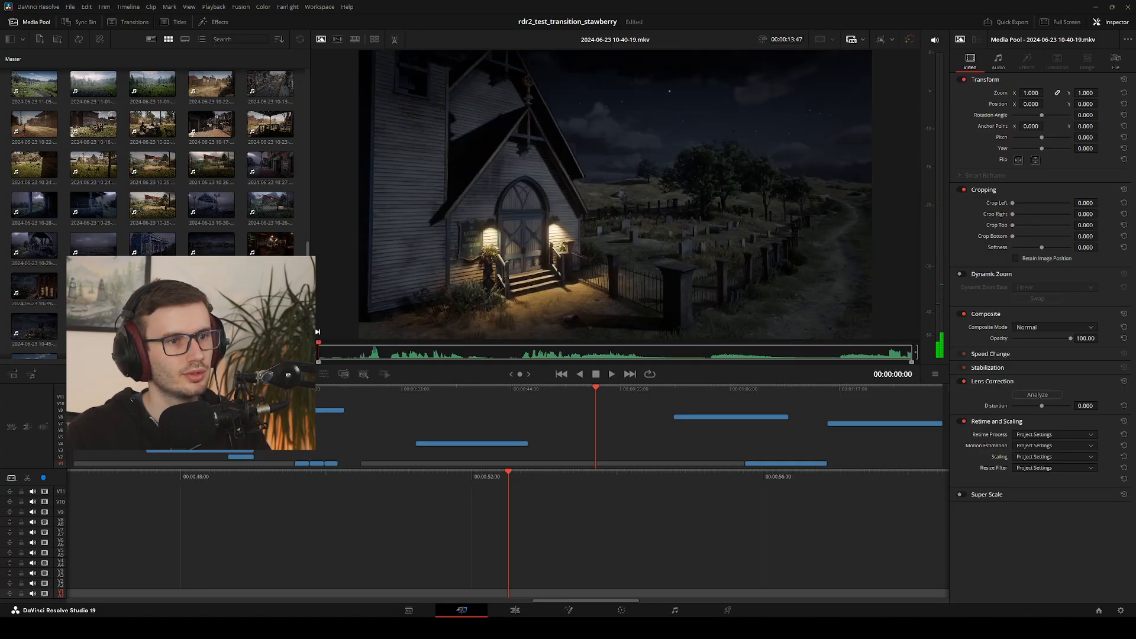
pyautogui.press('space')
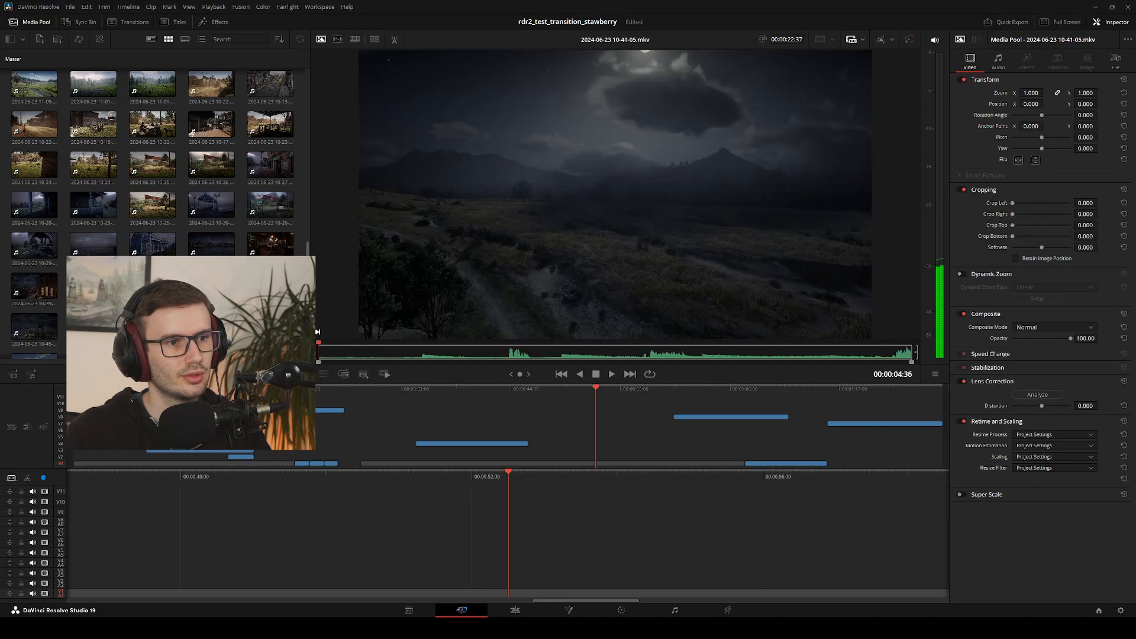
pyautogui.press('space')
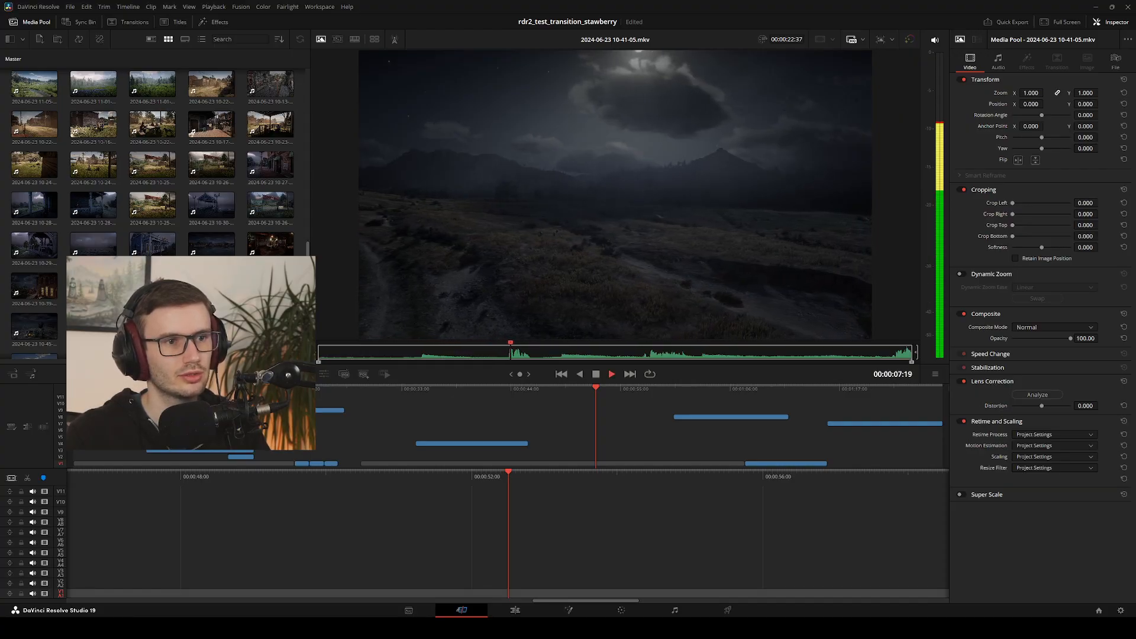
pyautogui.press('space')
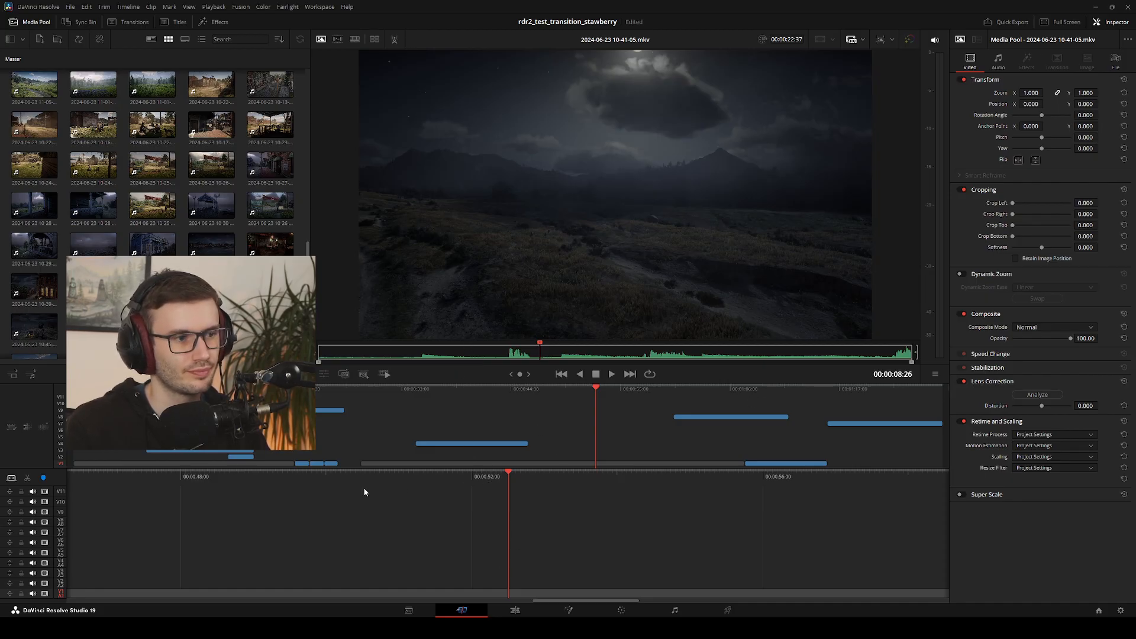
pyautogui.click(108, 510)
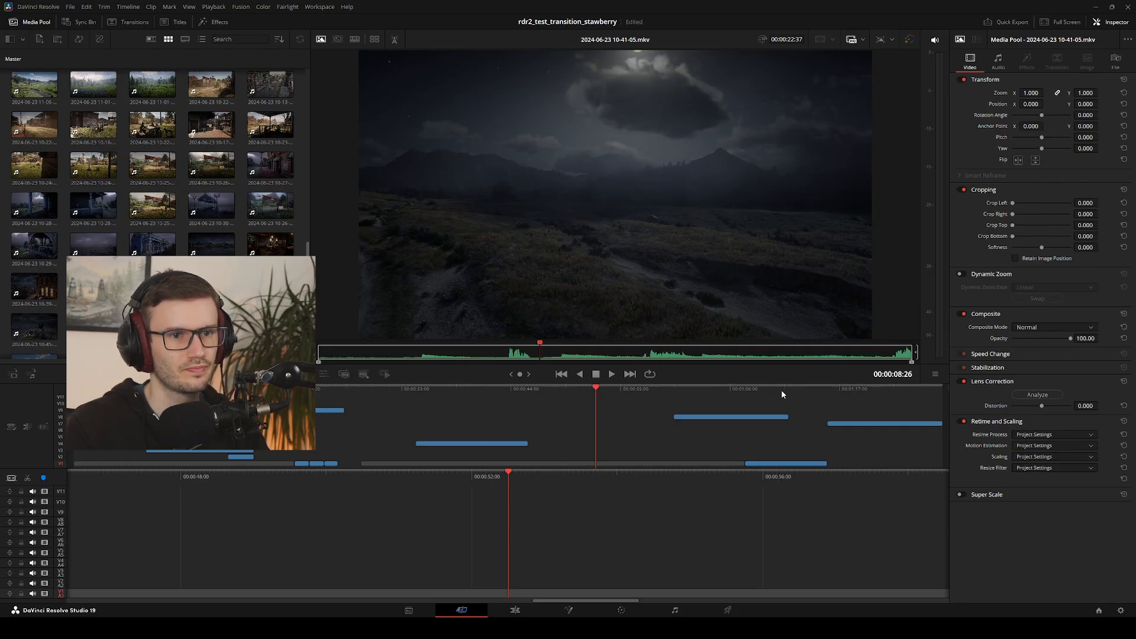
pyautogui.moveTo(803, 388); pyautogui.dragTo(799, 436)
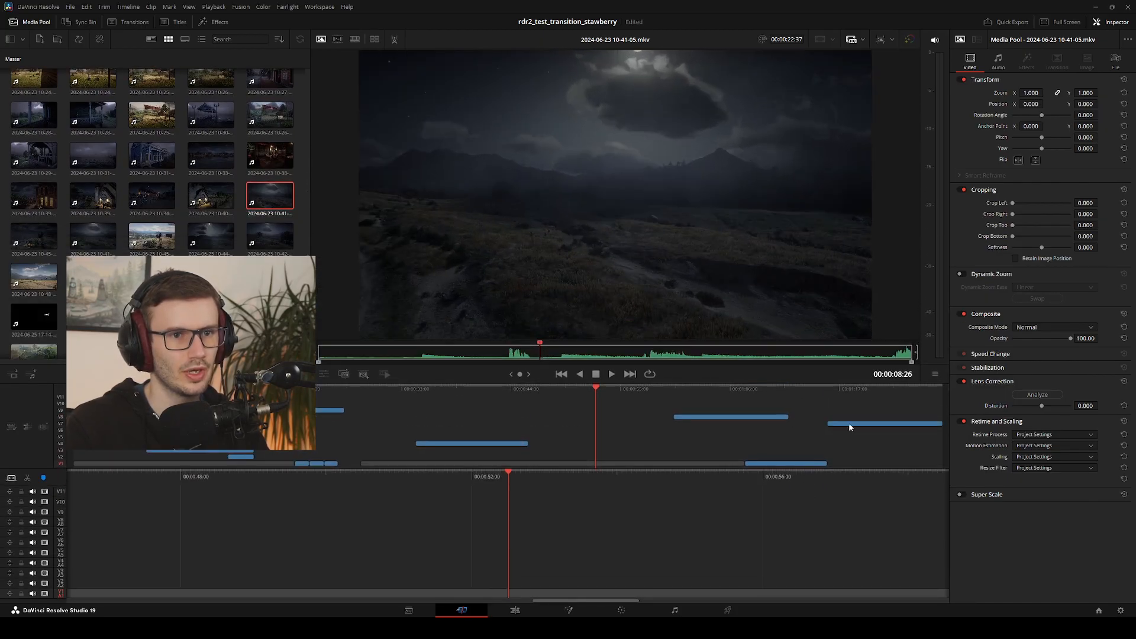
pyautogui.moveTo(310, 184); pyautogui.dragTo(195, 189)
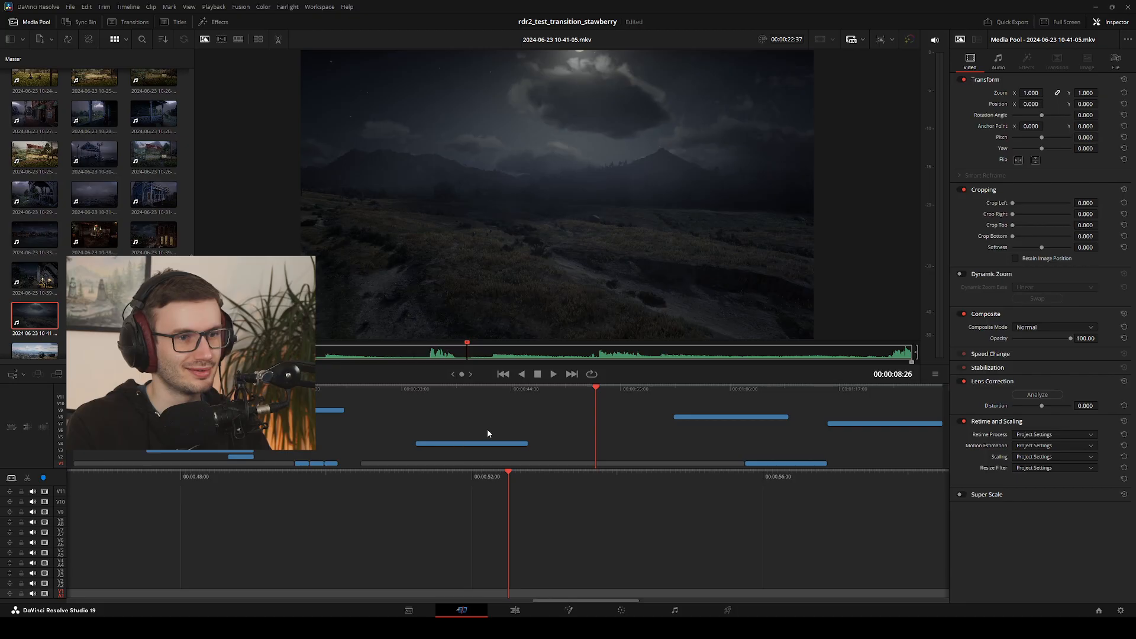
pyautogui.moveTo(594, 394); pyautogui.dragTo(793, 393)
pyautogui.click(96, 315)
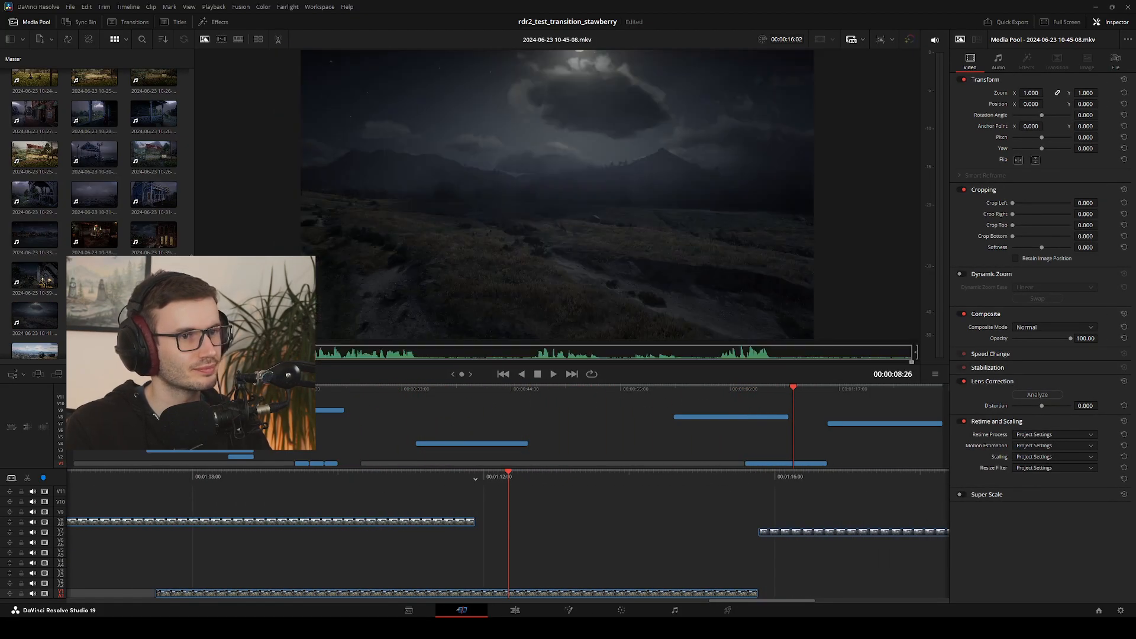
pyautogui.scroll(-1, 34, 315)
pyautogui.press('space')
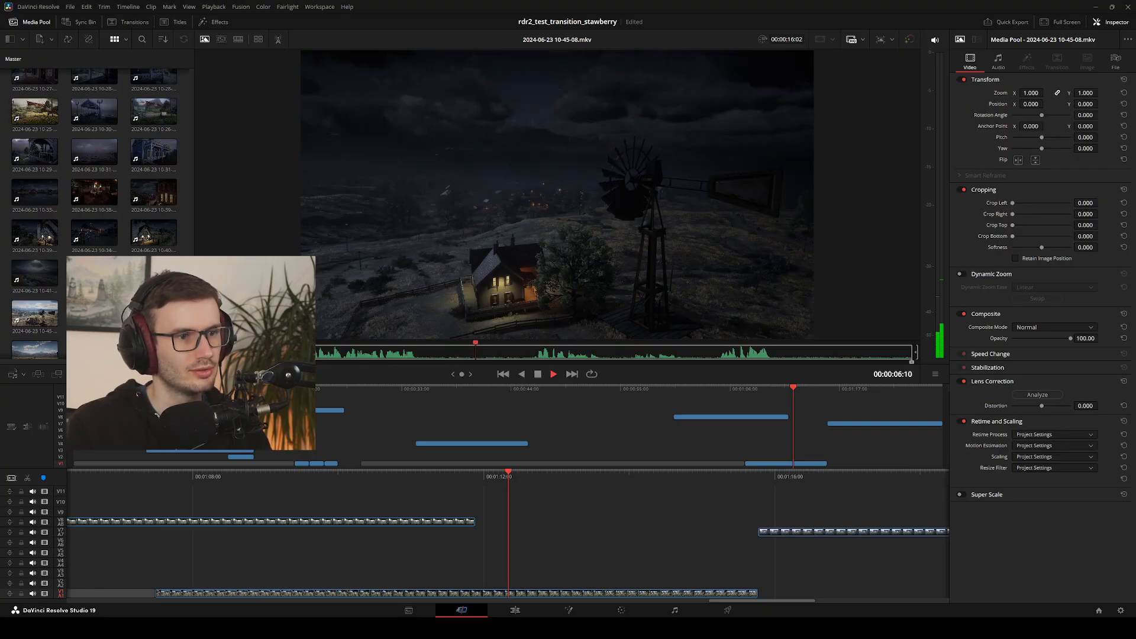
pyautogui.click(496, 343)
pyautogui.press('space')
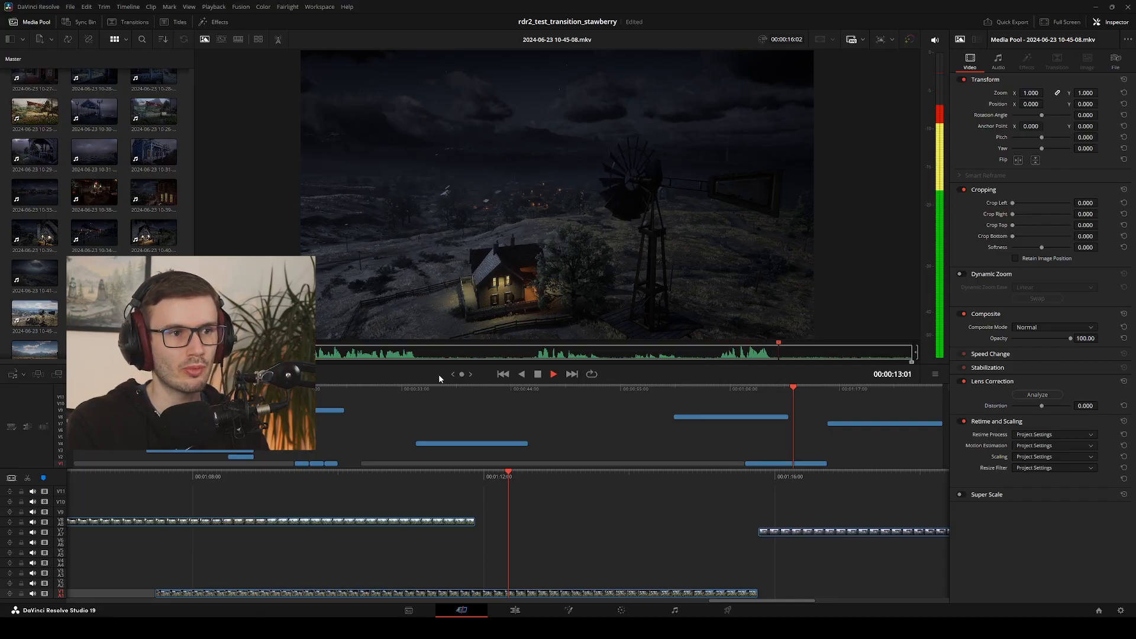
pyautogui.press('space')
pyautogui.moveTo(812, 346); pyautogui.dragTo(664, 342)
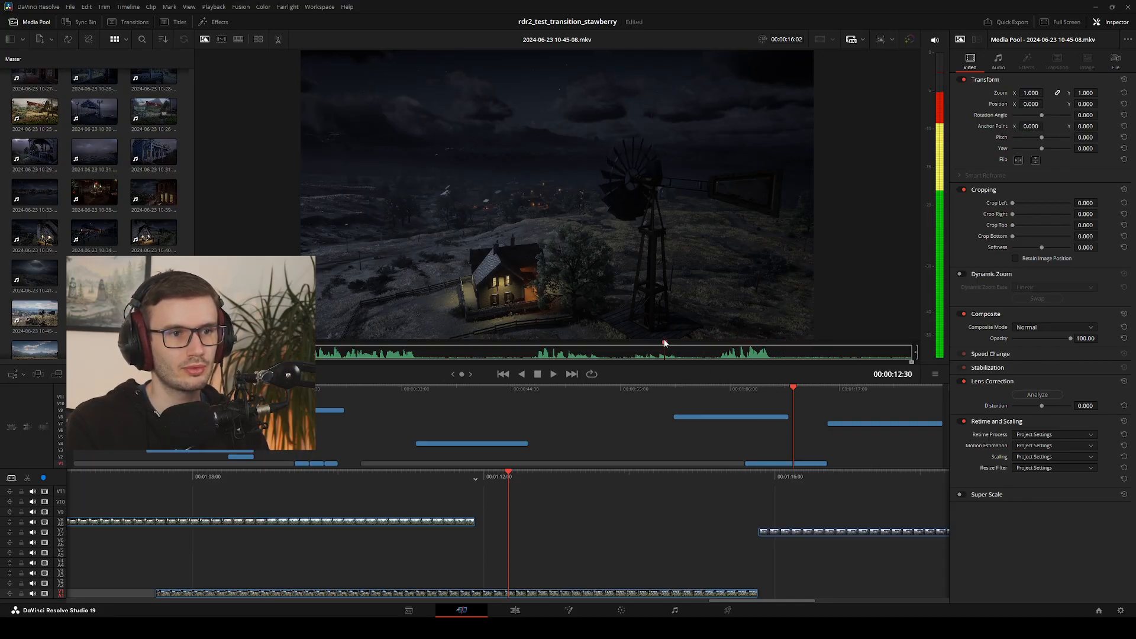
# Mark the windmill clip from 00:00:01:11 to 00:00:08:58 and insert that range at the start of the timeline
pyautogui.moveTo(309, 349); pyautogui.dragTo(254, 349)
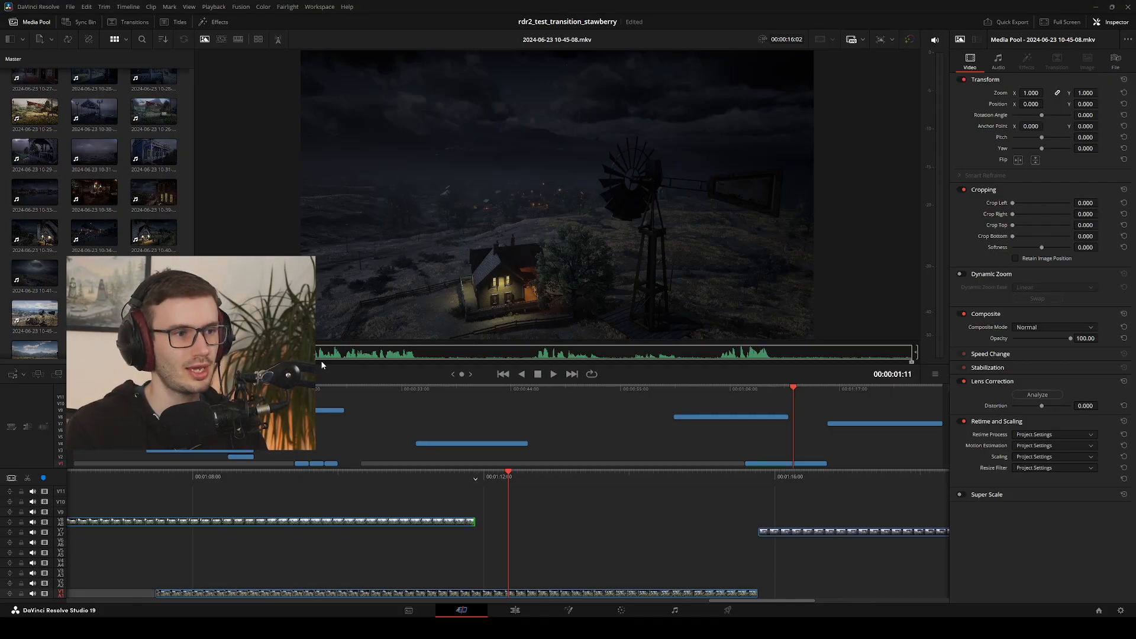
pyautogui.moveTo(359, 349); pyautogui.dragTo(202, 352)
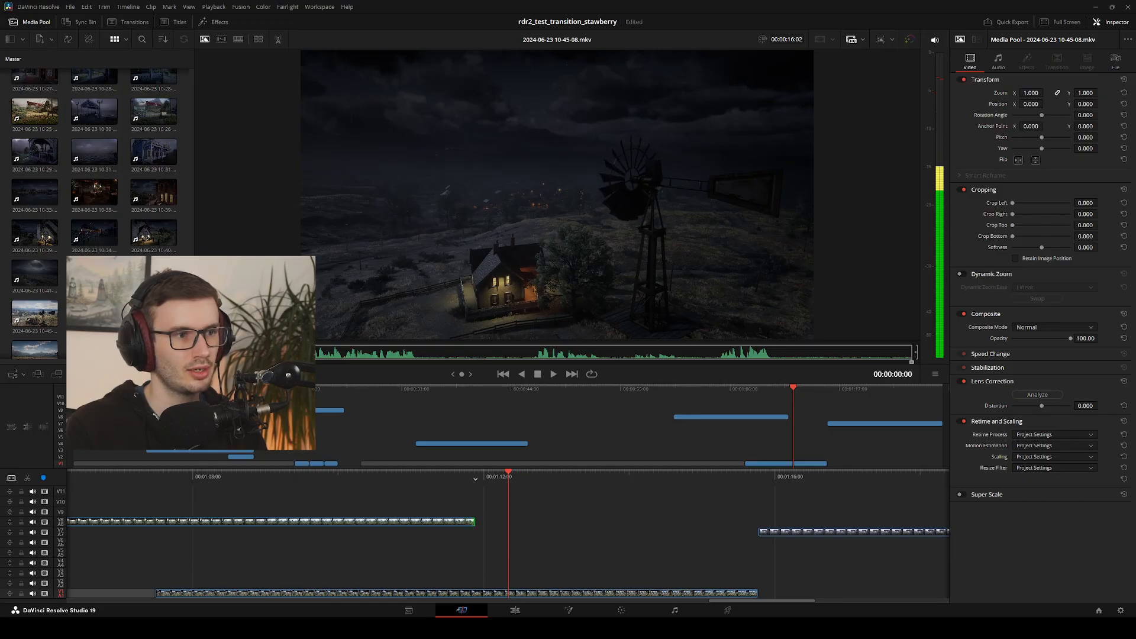
pyautogui.press('space')
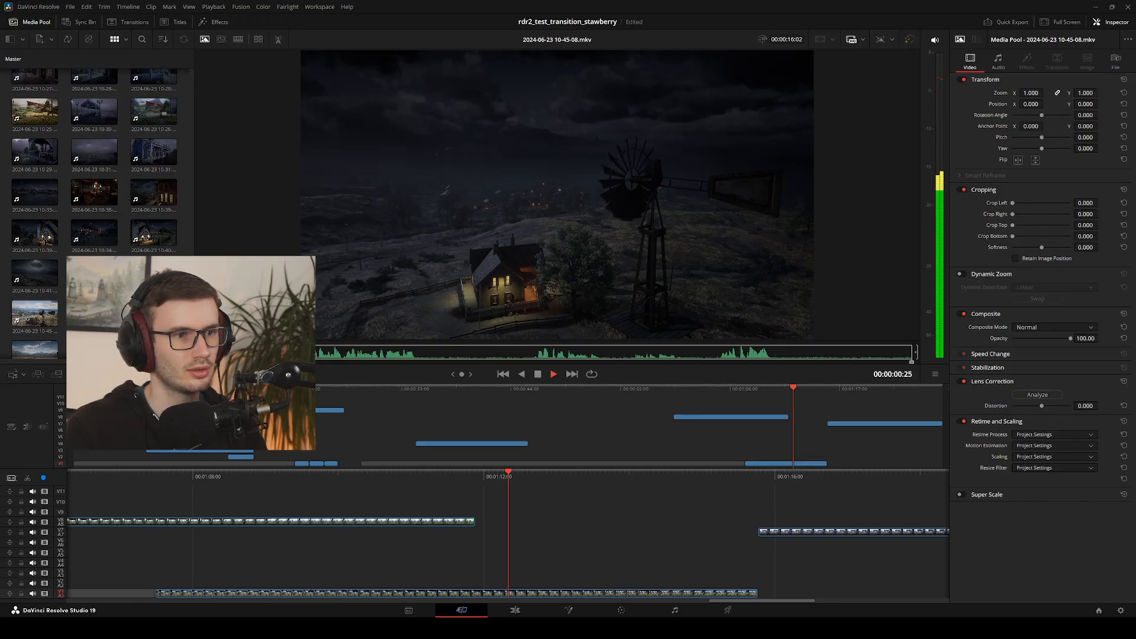
pyautogui.press('space')
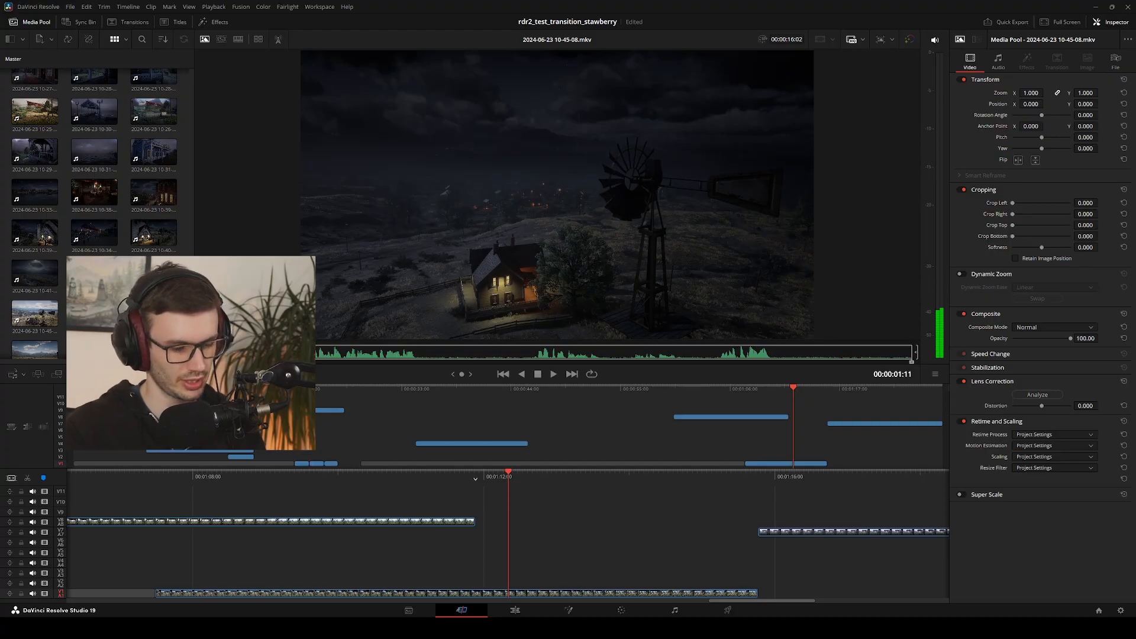
pyautogui.press('i')
pyautogui.moveTo(236, 352); pyautogui.dragTo(599, 355)
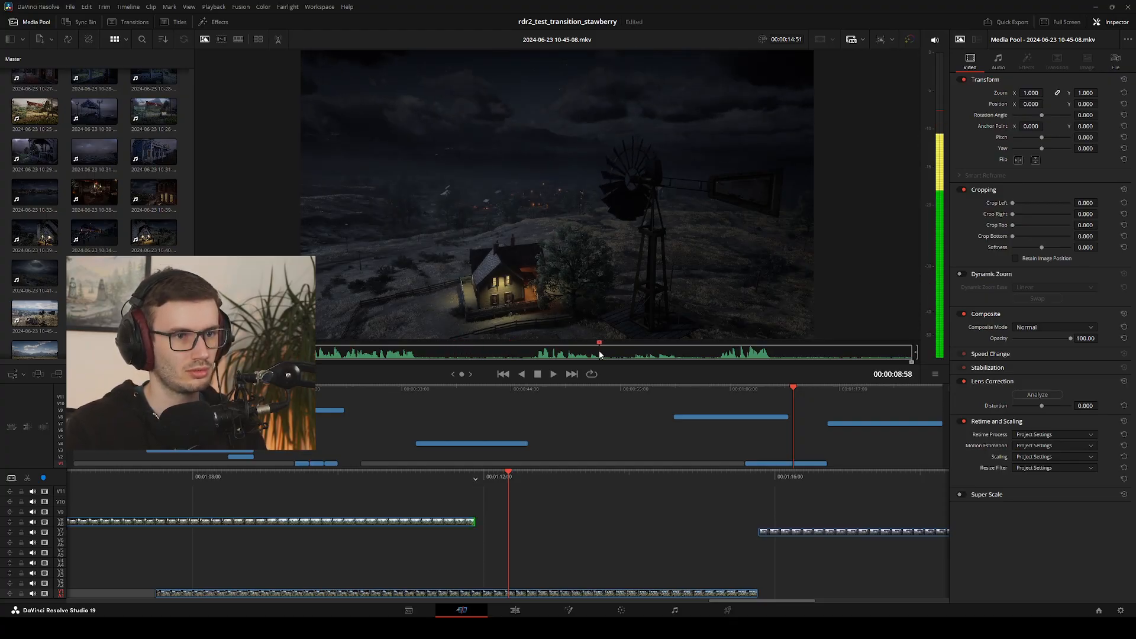
pyautogui.press('o')
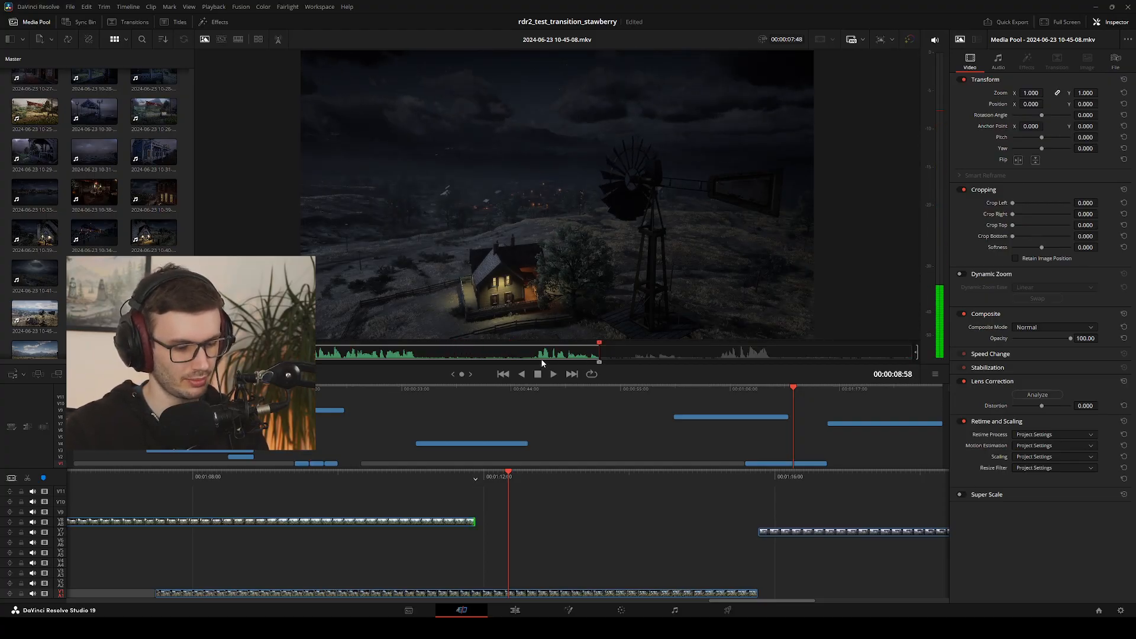
pyautogui.press('F9')
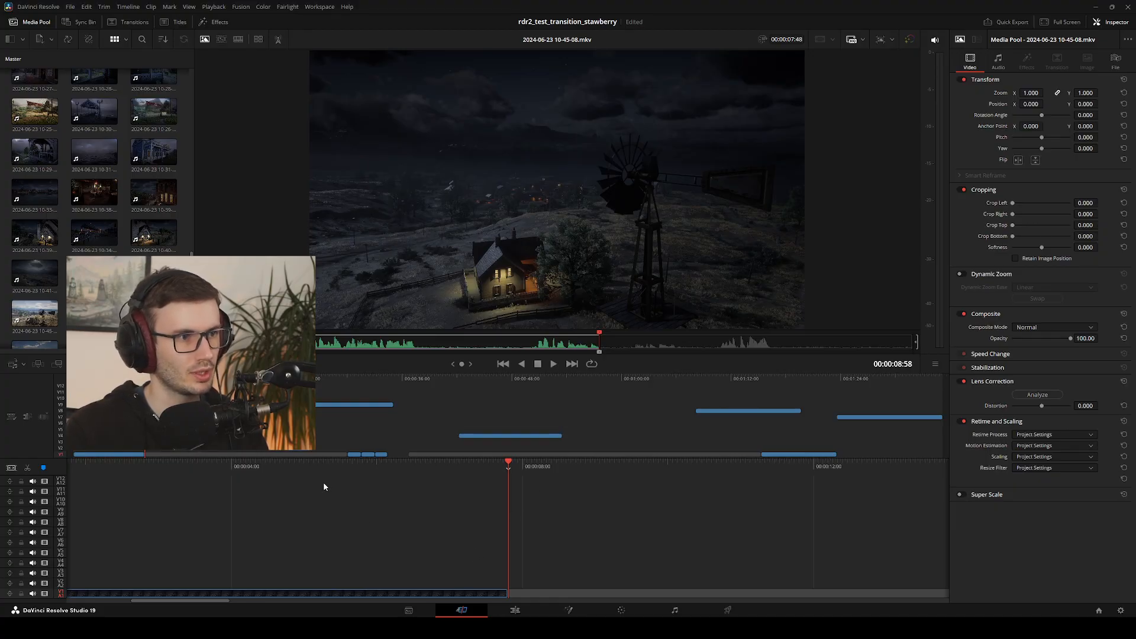
pyautogui.scroll(3, 95, 201)
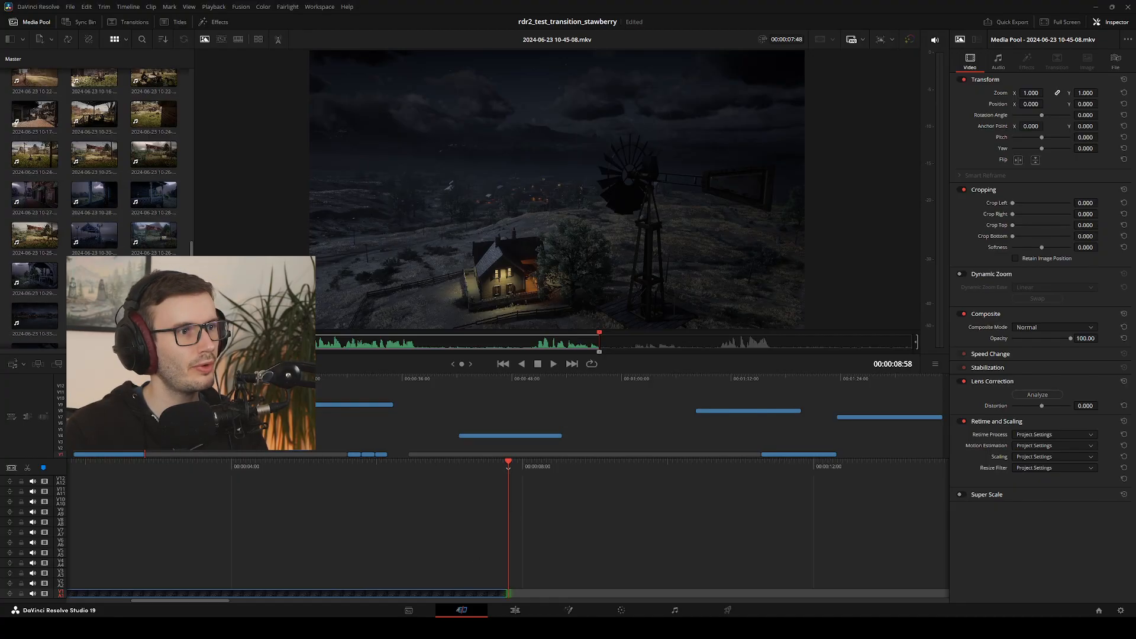
pyautogui.scroll(2, 94, 201)
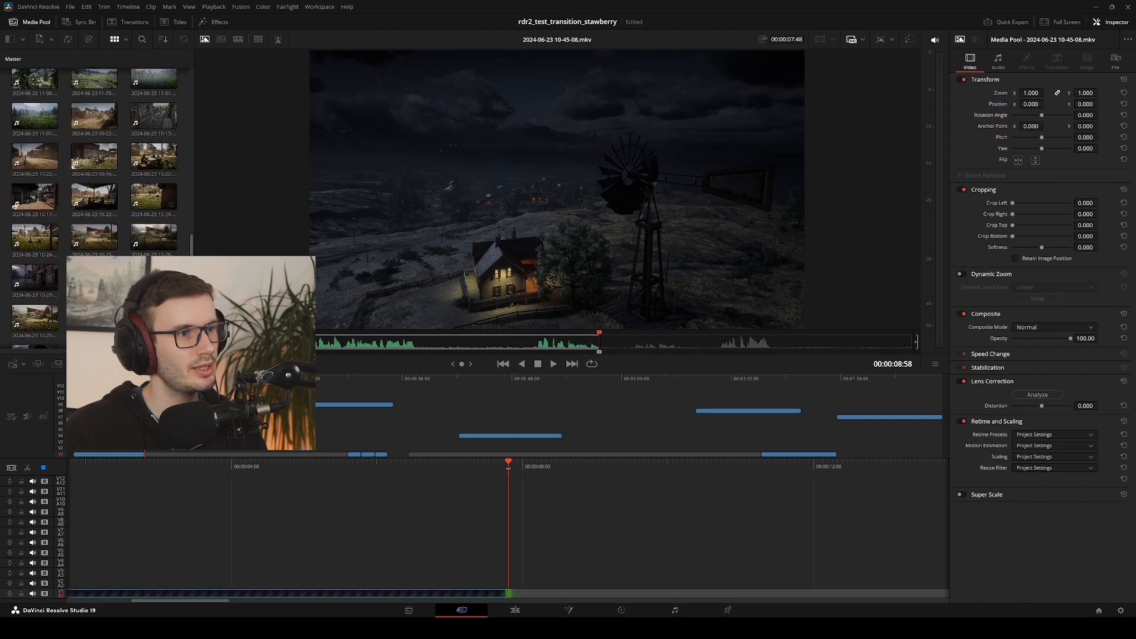
pyautogui.scroll(3, 95, 201)
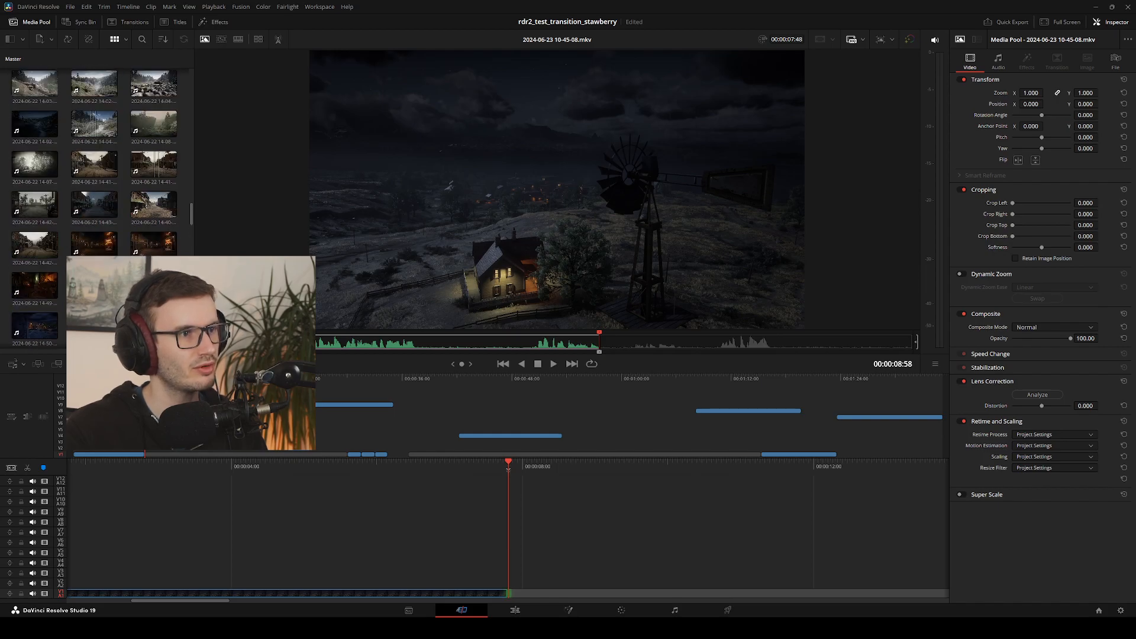
pyautogui.scroll(-3, 110, 244)
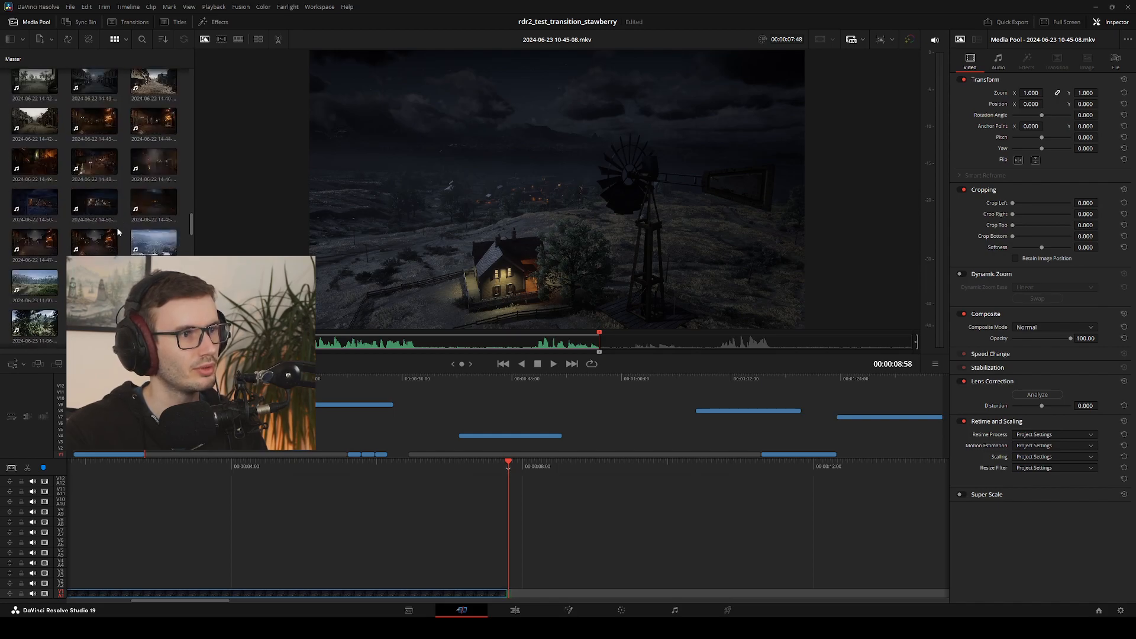
pyautogui.scroll(-1, 119, 231)
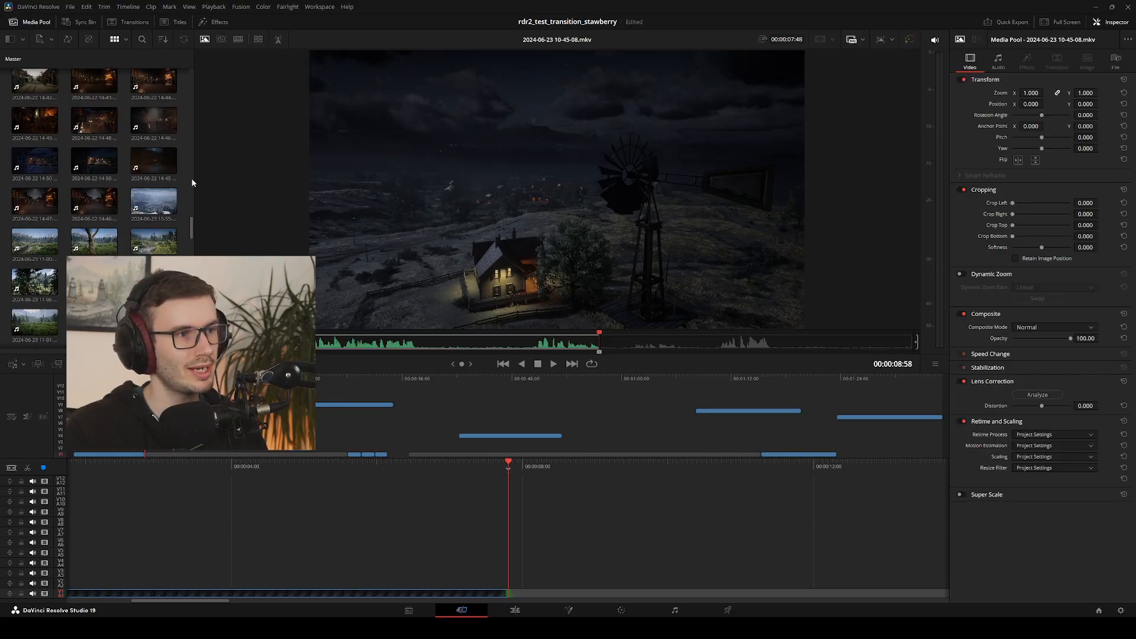
pyautogui.moveTo(193, 182); pyautogui.dragTo(367, 200)
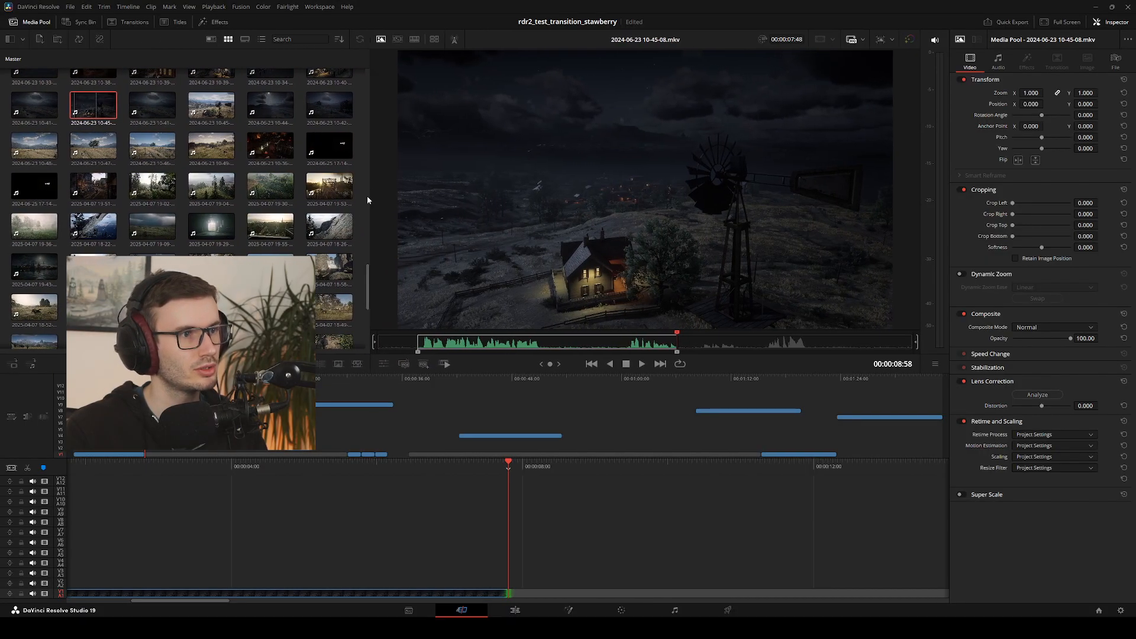
pyautogui.click(146, 108)
pyautogui.scroll(2, 148, 107)
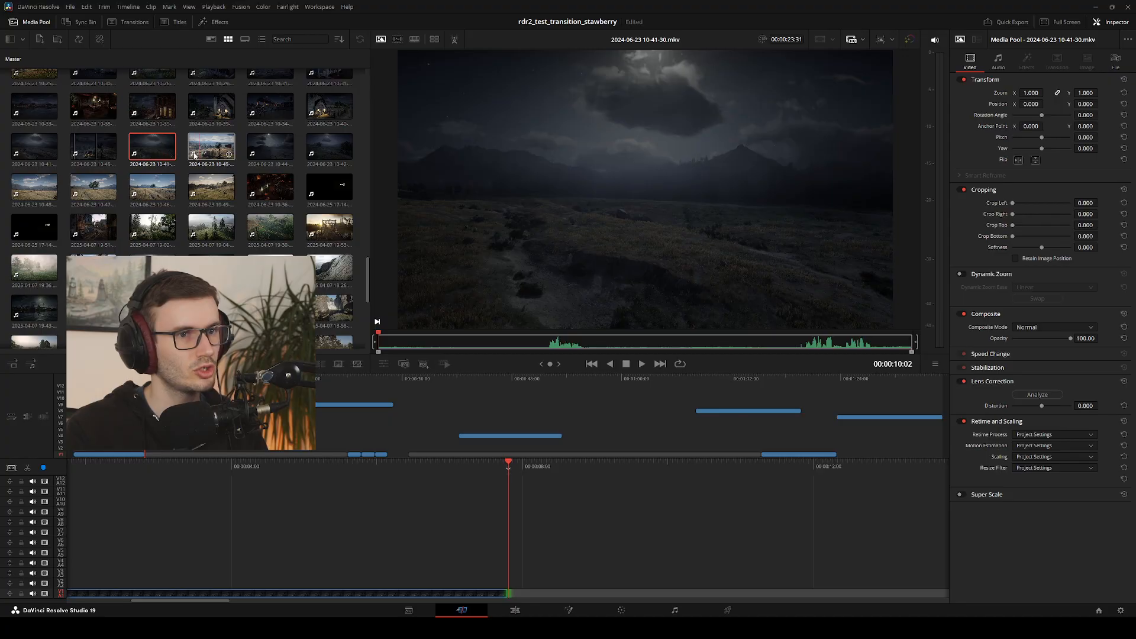
pyautogui.click(200, 112)
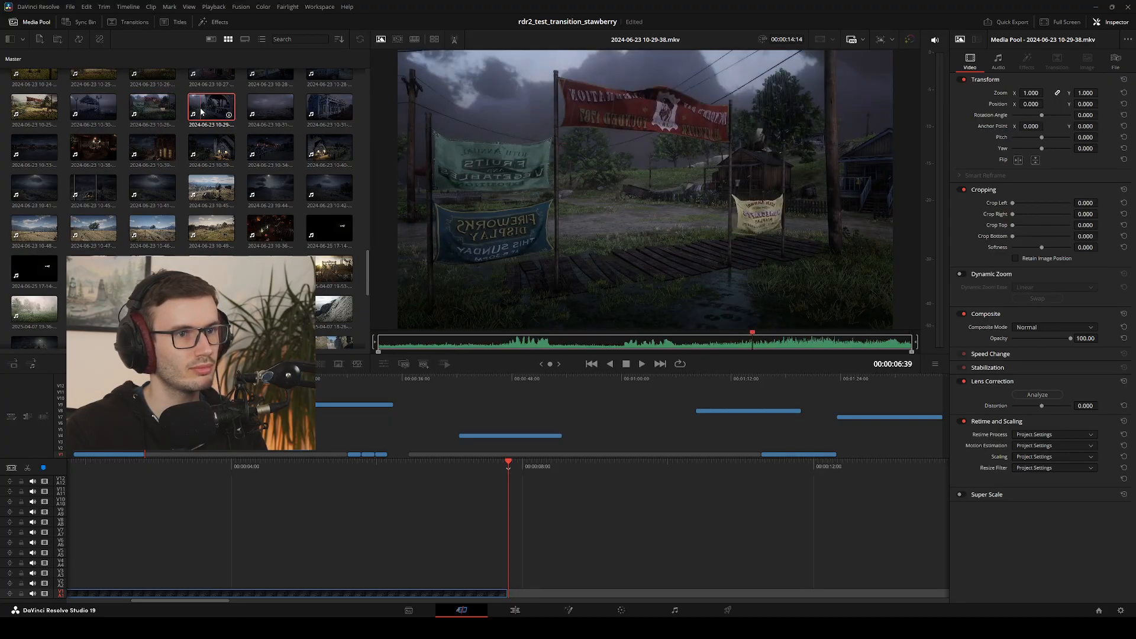
pyautogui.click(261, 113)
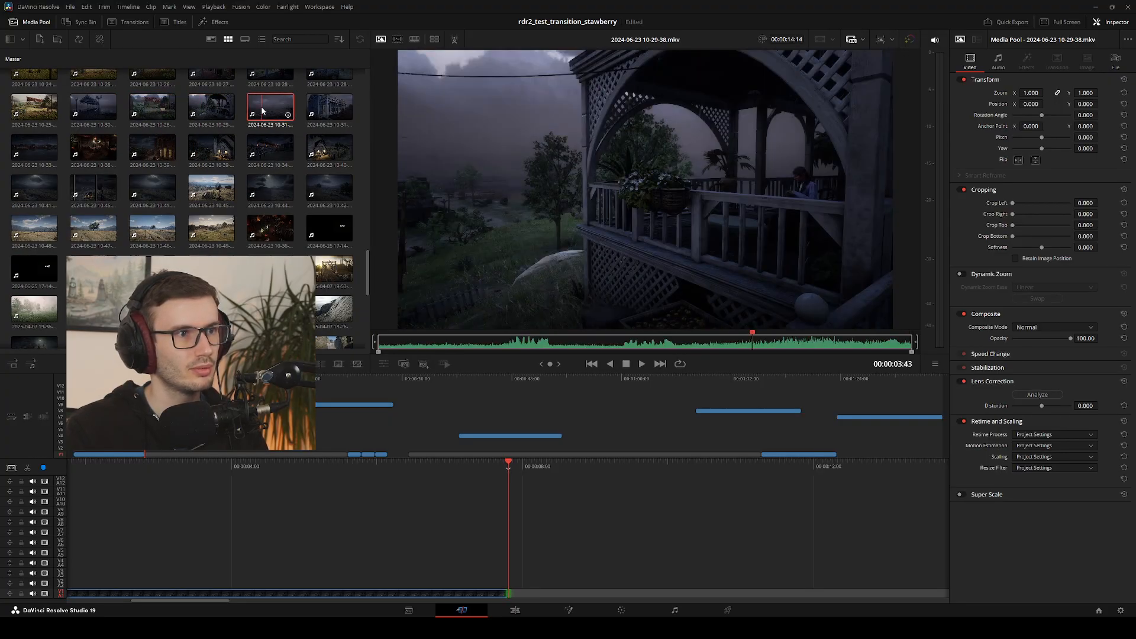
pyautogui.click(336, 114)
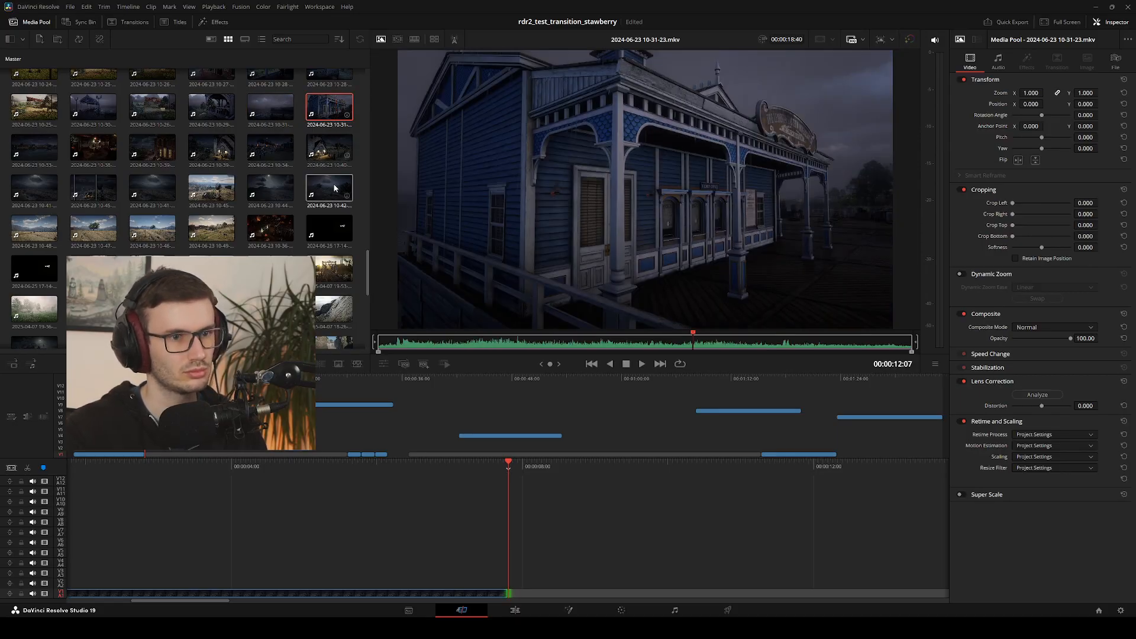
pyautogui.click(374, 350)
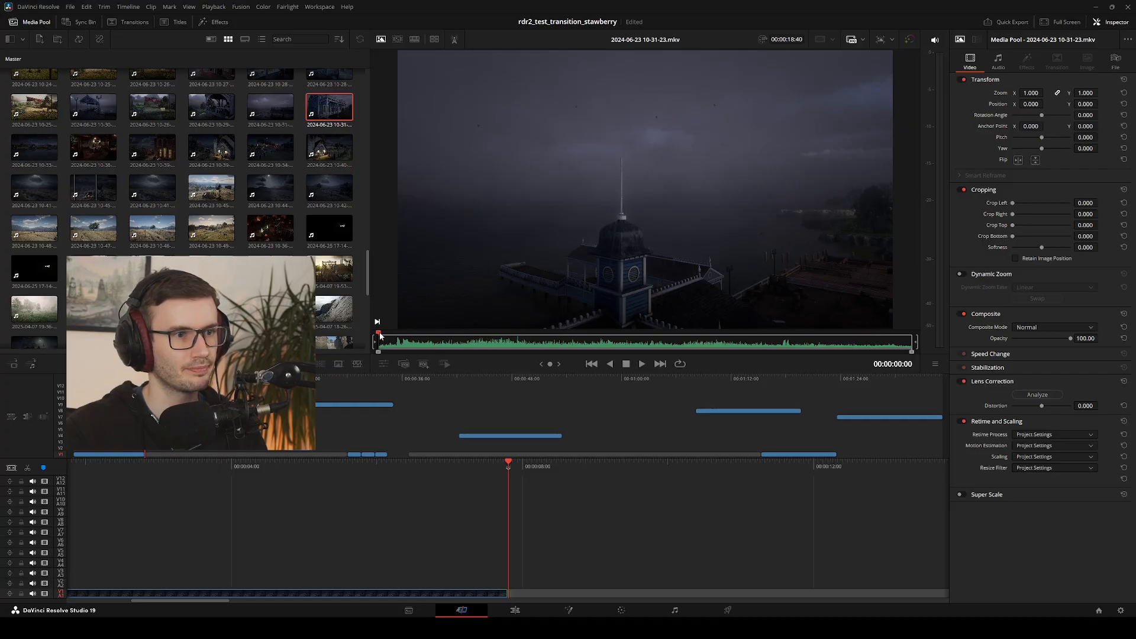
pyautogui.moveTo(380, 336)
pyautogui.mouseDown()
pyautogui.moveTo(507, 327)
pyautogui.moveTo(380, 346)
pyautogui.mouseUp()
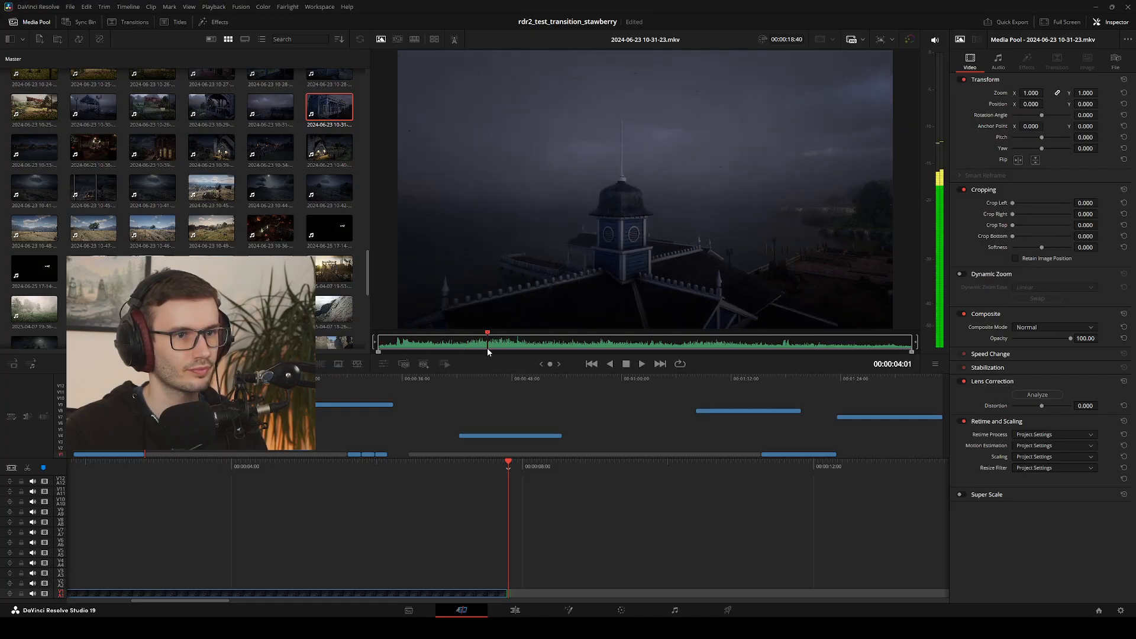
pyautogui.moveTo(488, 351); pyautogui.dragTo(349, 345)
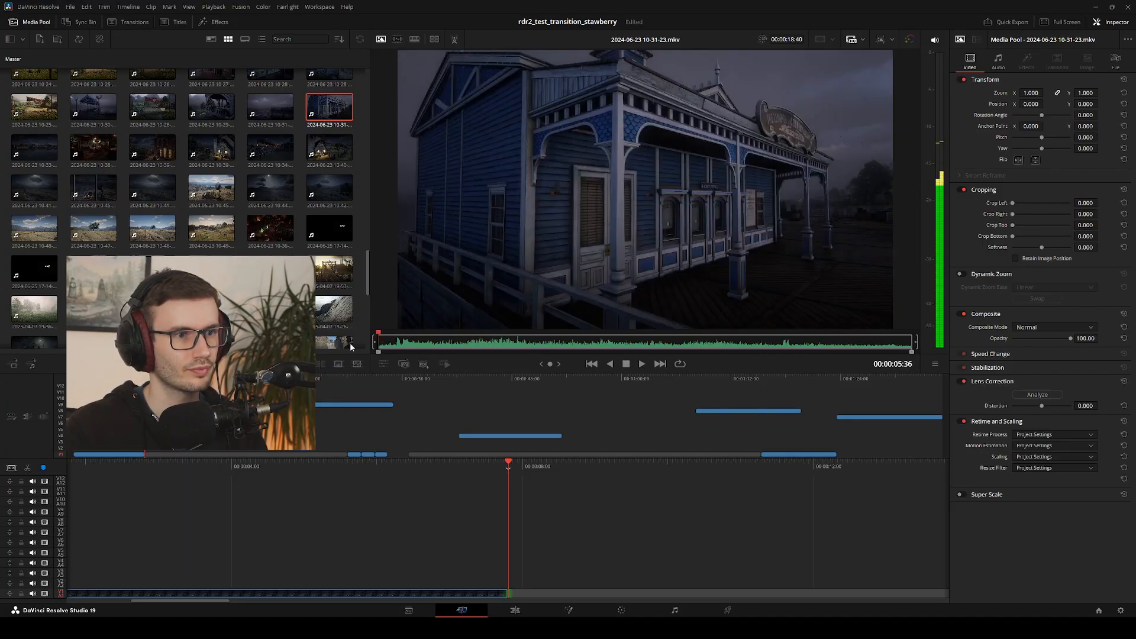
pyautogui.press('space')
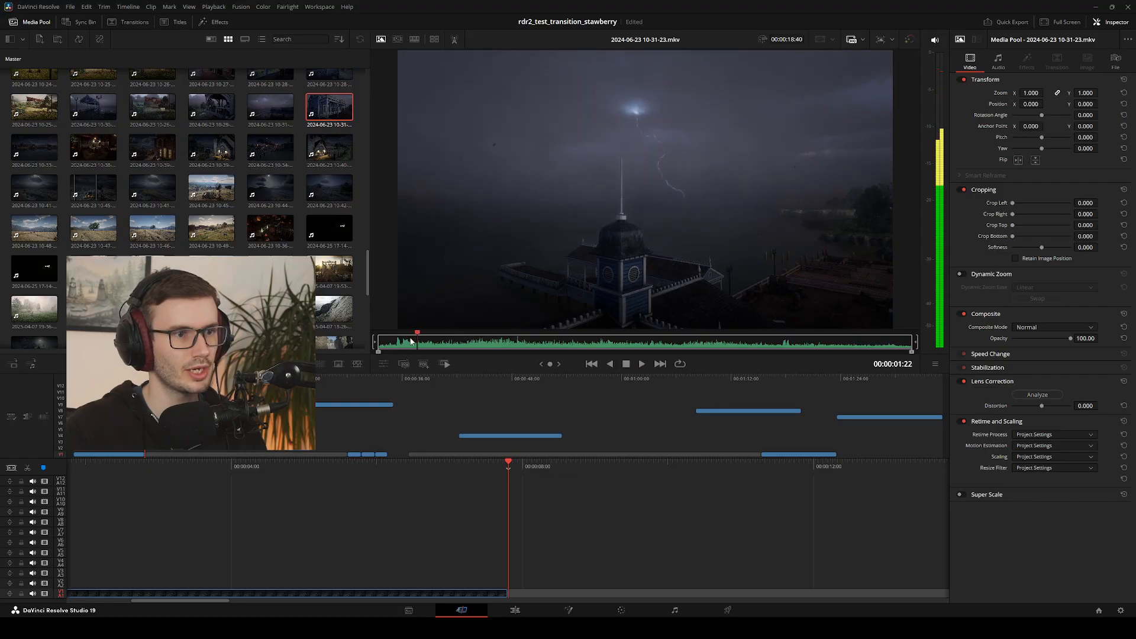
pyautogui.click(377, 337)
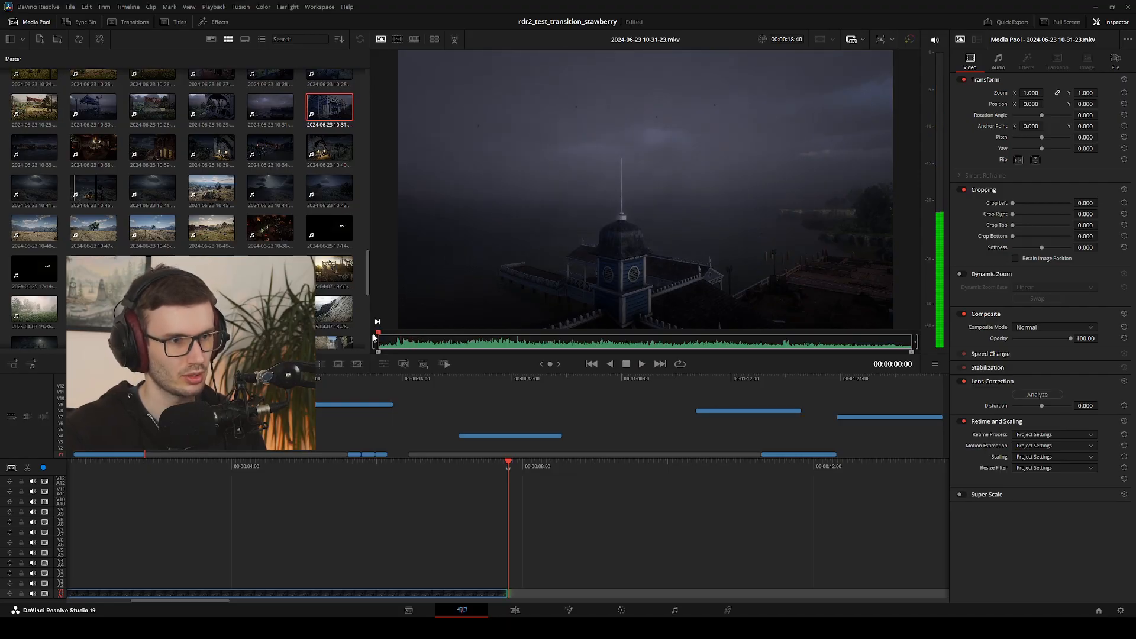
pyautogui.moveTo(379, 334); pyautogui.dragTo(917, 348)
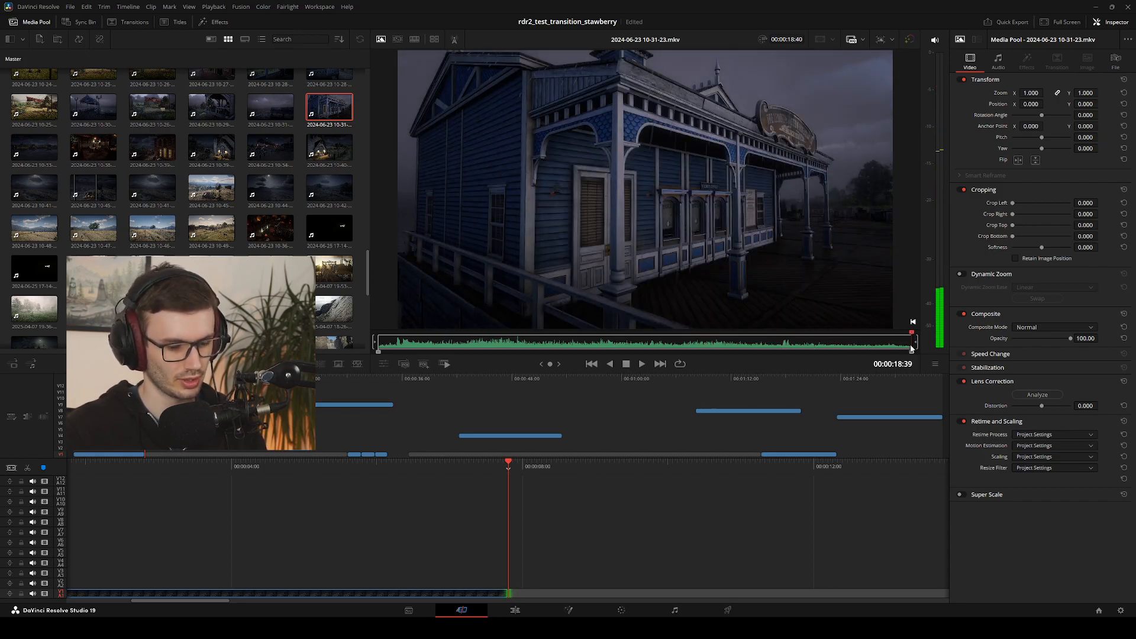
pyautogui.press('F9')
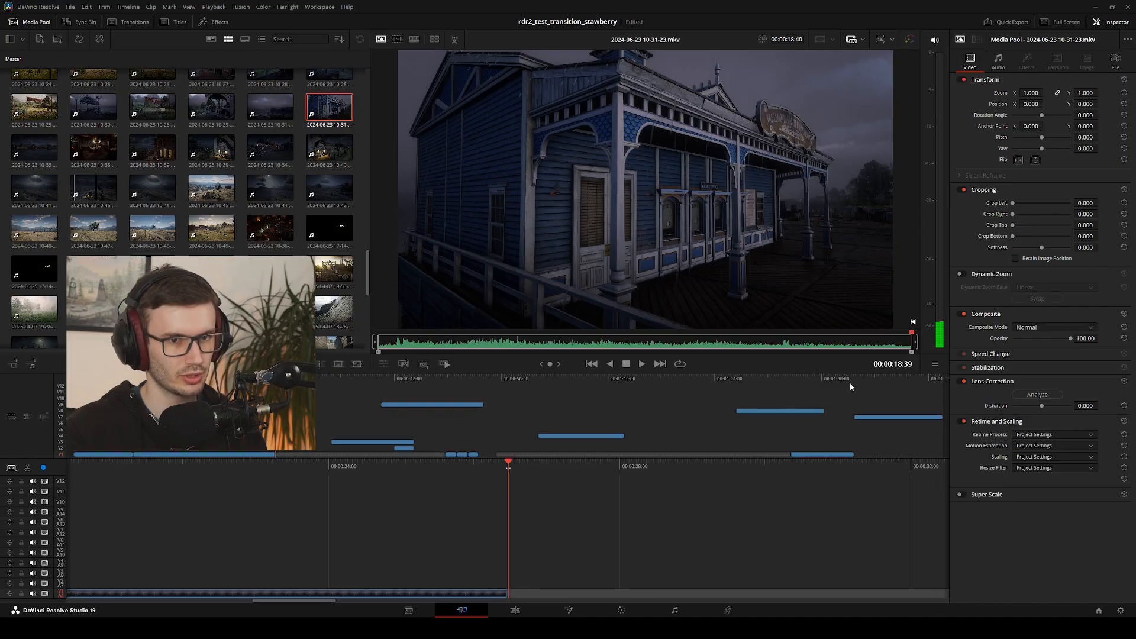
# Switch to the Edit page and play the two inserted clips from the timeline start, rechecking the opening of the pier shot
pyautogui.click(514, 610)
pyautogui.scroll(-2, 423, 557)
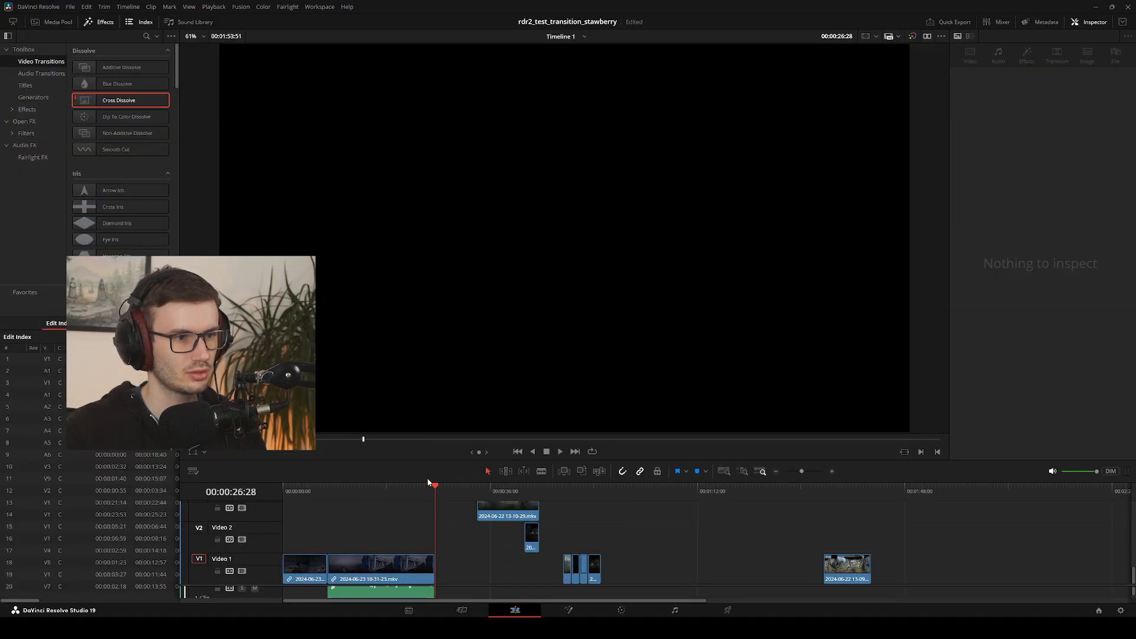
pyautogui.moveTo(414, 495); pyautogui.dragTo(283, 497)
pyautogui.press('space')
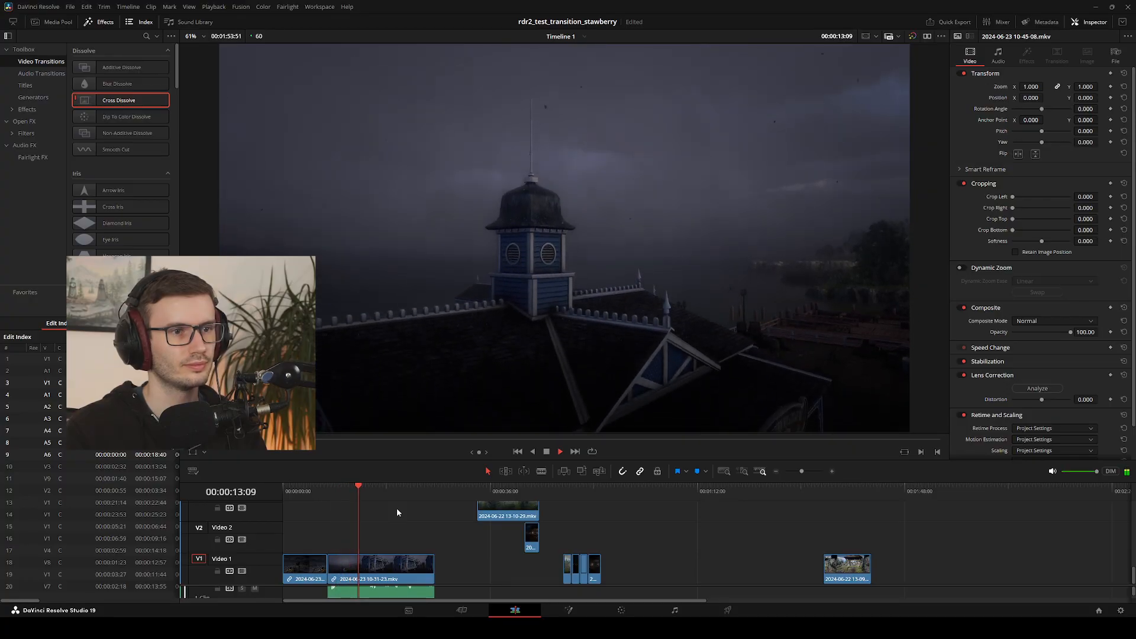
pyautogui.moveTo(370, 489)
pyautogui.mouseDown()
pyautogui.moveTo(297, 504)
pyautogui.moveTo(346, 515)
pyautogui.moveTo(349, 492)
pyautogui.mouseUp()
pyautogui.click(376, 562)
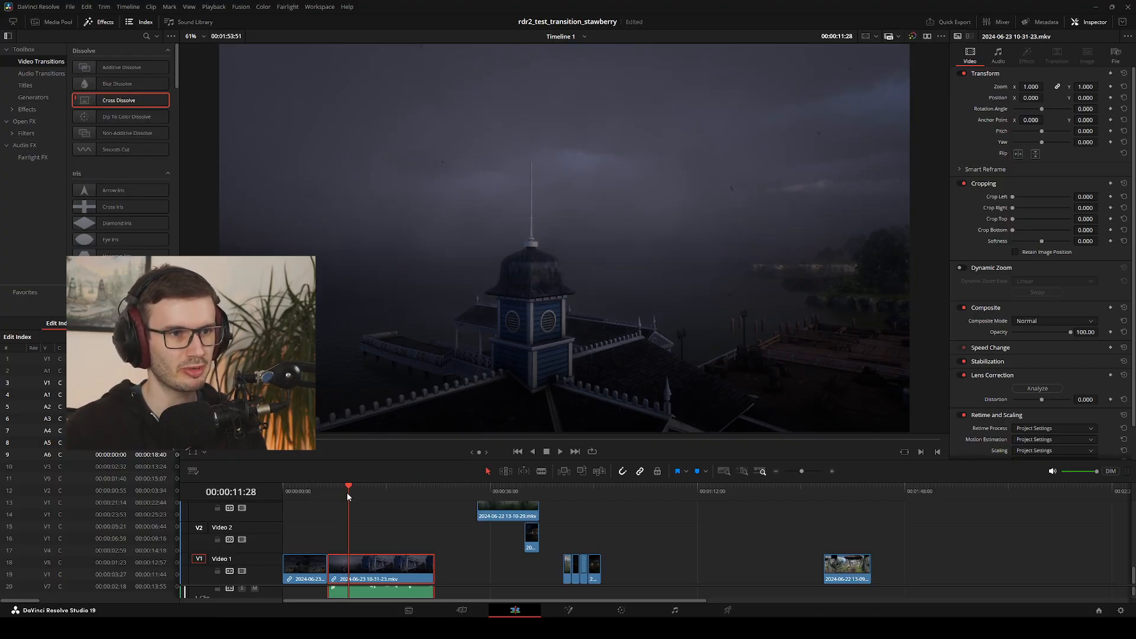
pyautogui.hotkey('shift', ']')
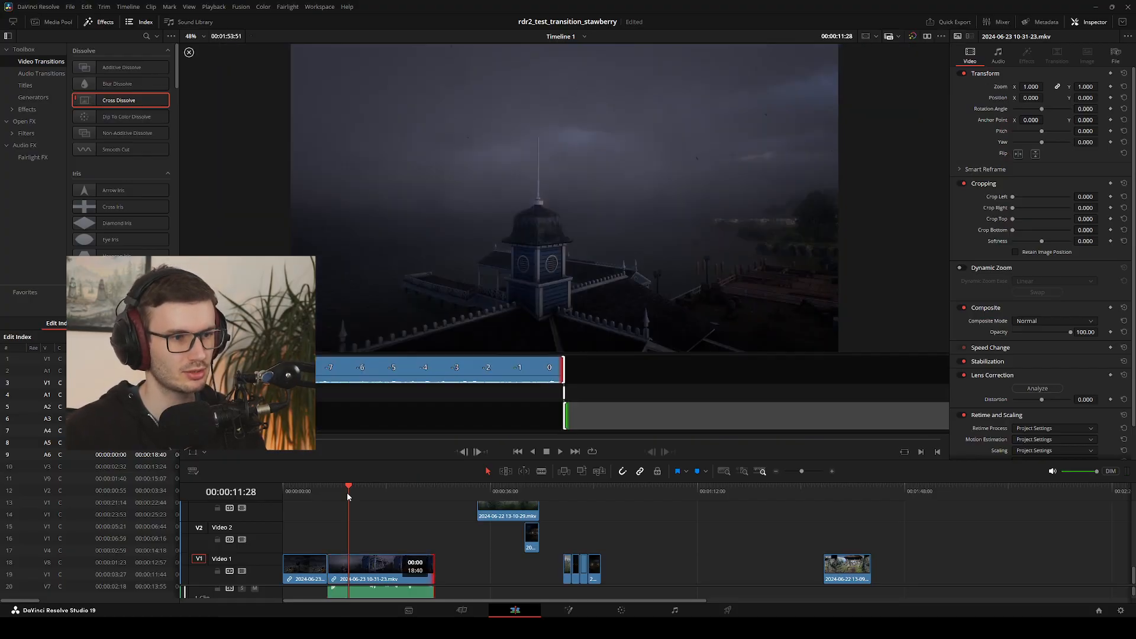
pyautogui.press(',')
pyautogui.press(',')
pyautogui.press(',')
pyautogui.press('.')
pyautogui.press('.')
pyautogui.hotkey('shift', '[')
pyautogui.hotkey('shift', '.')
pyautogui.hotkey('shift', '.')
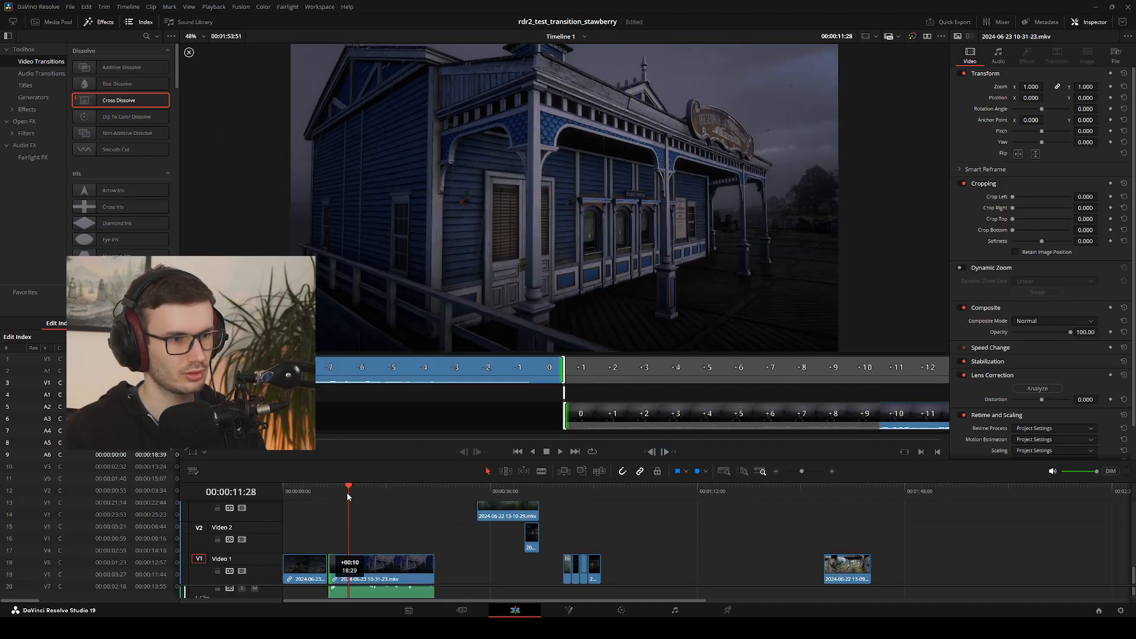
pyautogui.hotkey('shift', '.')
pyautogui.hotkey('shift', '.')
pyautogui.hotkey('shift', '.')
pyautogui.hotkey('shift', '.')
pyautogui.hotkey('shift', '.')
pyautogui.hotkey('shift', '.')
pyautogui.hotkey('shift', '.')
pyautogui.hotkey('shift', '.')
pyautogui.hotkey('shift', '.')
pyautogui.hotkey('shift', '.')
pyautogui.hotkey('shift', '.')
pyautogui.hotkey('shift', '.')
pyautogui.hotkey('shift', '.')
pyautogui.hotkey('shift', '.')
pyautogui.hotkey('shift', '.')
pyautogui.hotkey('shift', '.')
pyautogui.hotkey('shift', '.')
pyautogui.hotkey('shift', '.')
pyautogui.hotkey('shift', '.')
pyautogui.hotkey('shift', '.')
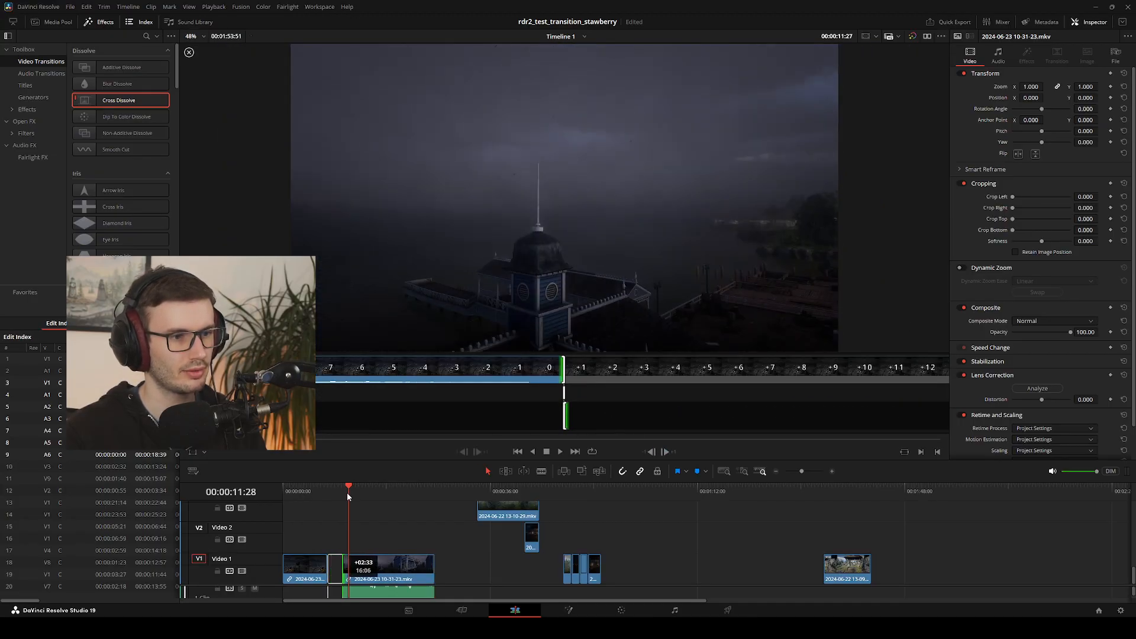
pyautogui.hotkey('shift', '.')
pyautogui.hotkey('shift', '.')
pyautogui.hotkey('shift', '.')
pyautogui.hotkey('shift', '.')
pyautogui.hotkey('shift', '.')
pyautogui.hotkey('shift', '.')
pyautogui.hotkey('shift', '.')
pyautogui.hotkey('shift', '.')
pyautogui.hotkey('shift', '.')
pyautogui.press('.')
pyautogui.press('Escape')
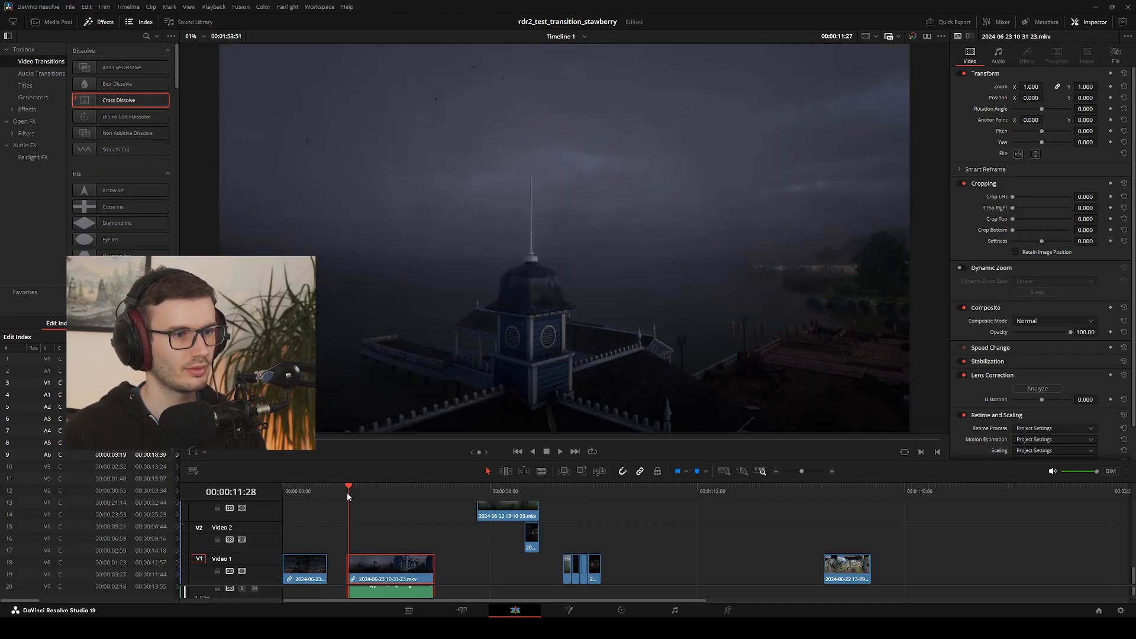
pyautogui.moveTo(387, 569); pyautogui.dragTo(367, 573)
# Play across the cut, trim about 22 more frames off the pier clip's start and close the gap to the windmill clip
pyautogui.moveTo(340, 493); pyautogui.dragTo(316, 497)
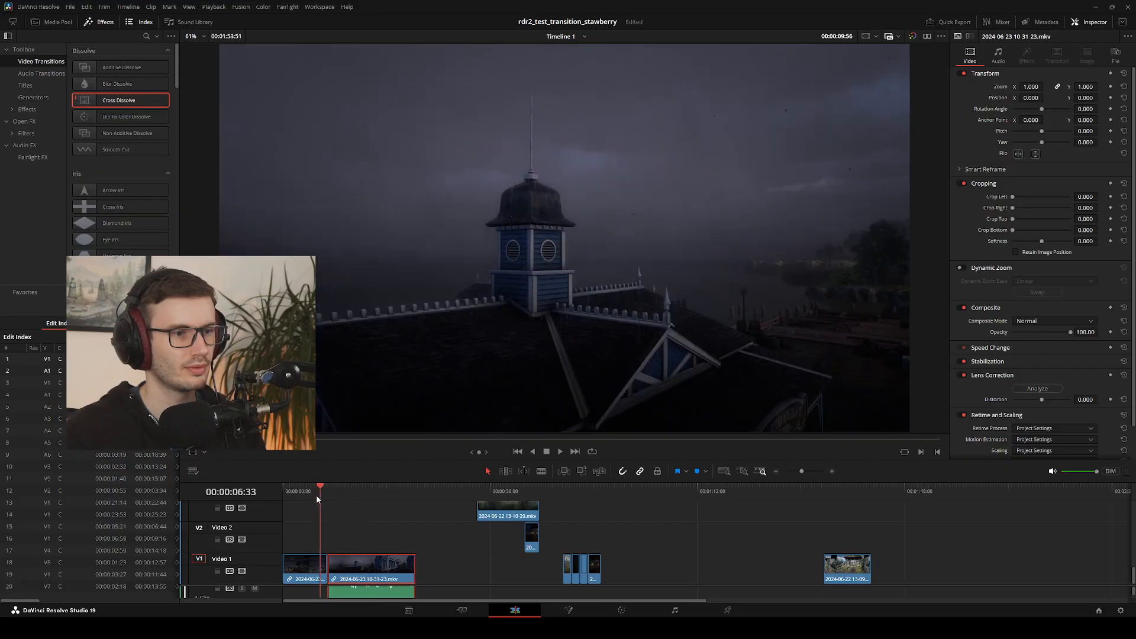
pyautogui.press('/')
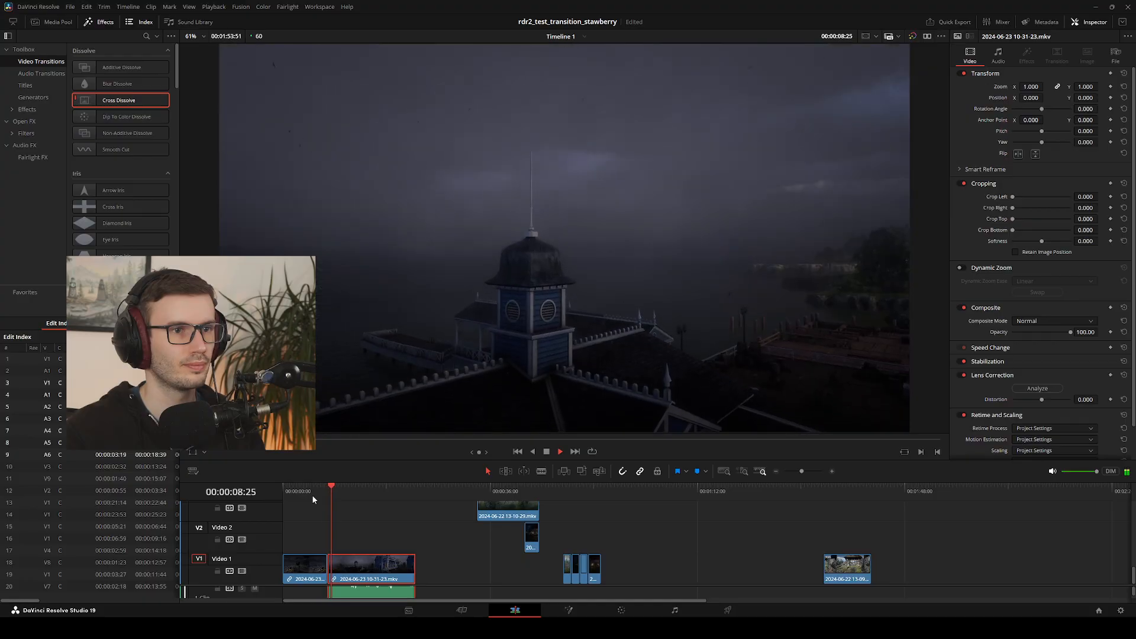
pyautogui.moveTo(335, 497)
pyautogui.mouseDown()
pyautogui.moveTo(318, 496)
pyautogui.moveTo(333, 498)
pyautogui.mouseUp()
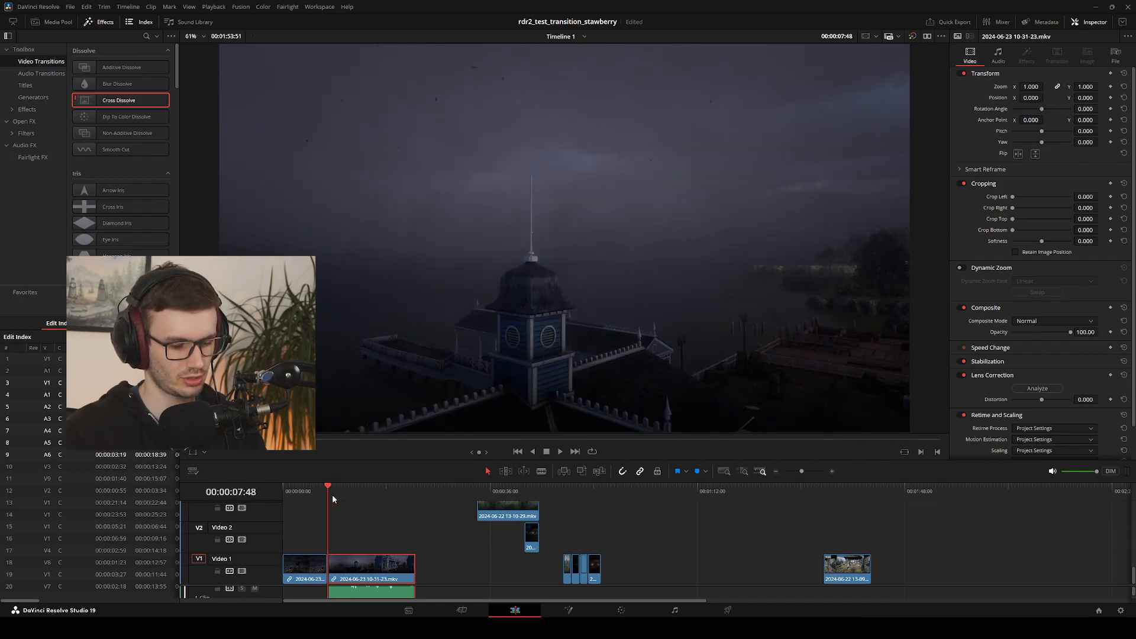
pyautogui.hotkey('shift', '[')
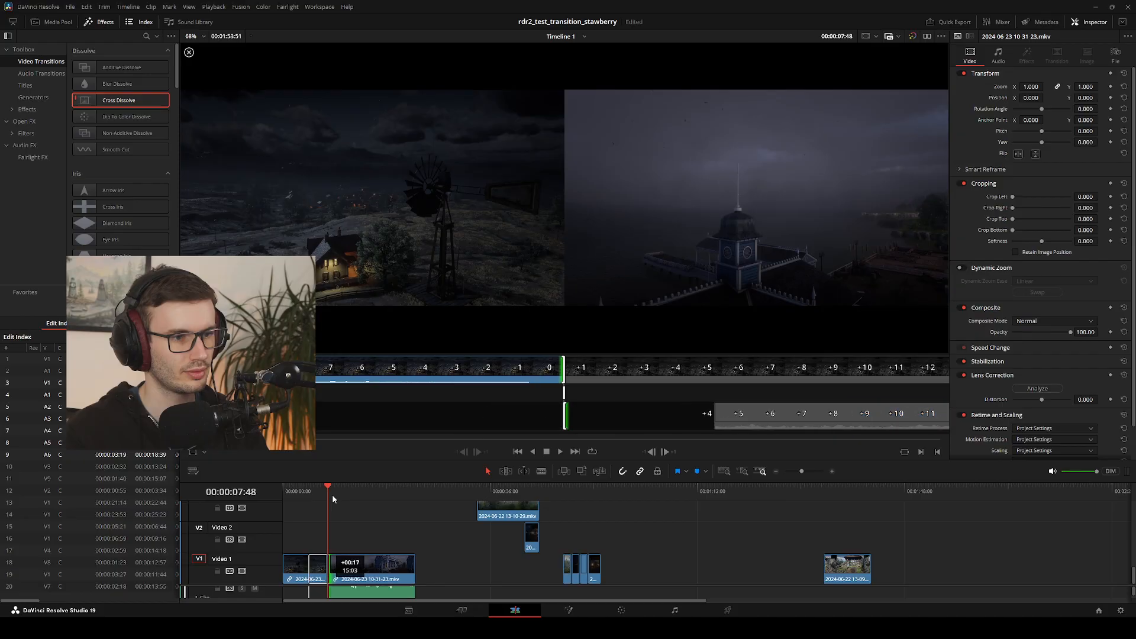
pyautogui.moveTo(350, 579); pyautogui.dragTo(348, 580)
# Replay the cut from the windmill shot into the trimmed pier shot and park the playhead on the edit point
pyautogui.press('space')
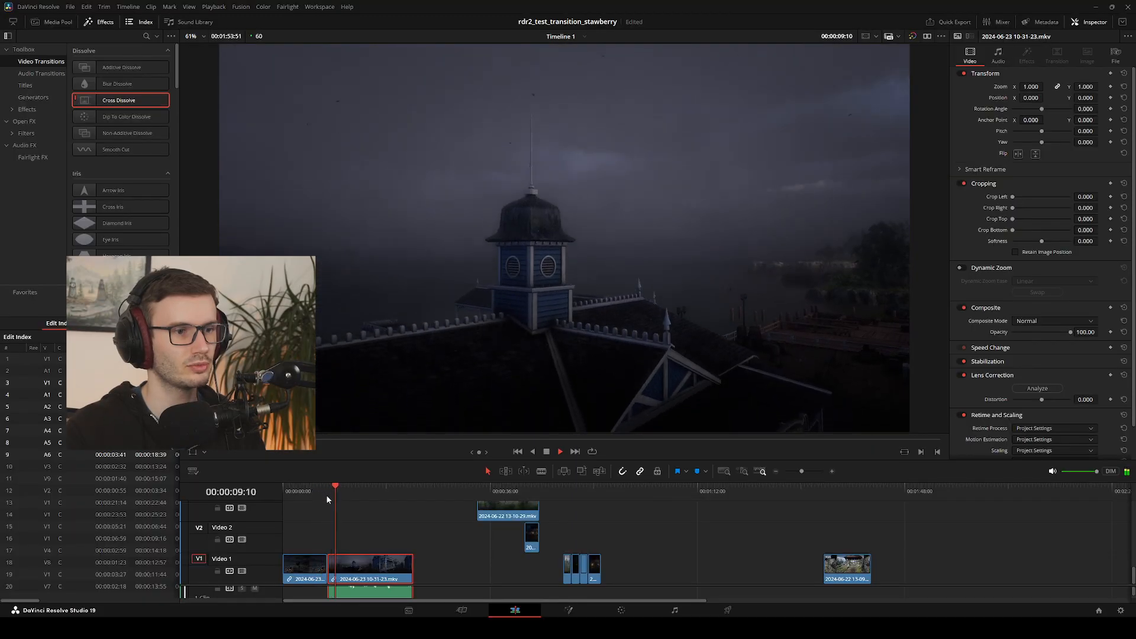
pyautogui.moveTo(339, 491); pyautogui.dragTo(305, 494)
pyautogui.press('space')
pyautogui.click(344, 543)
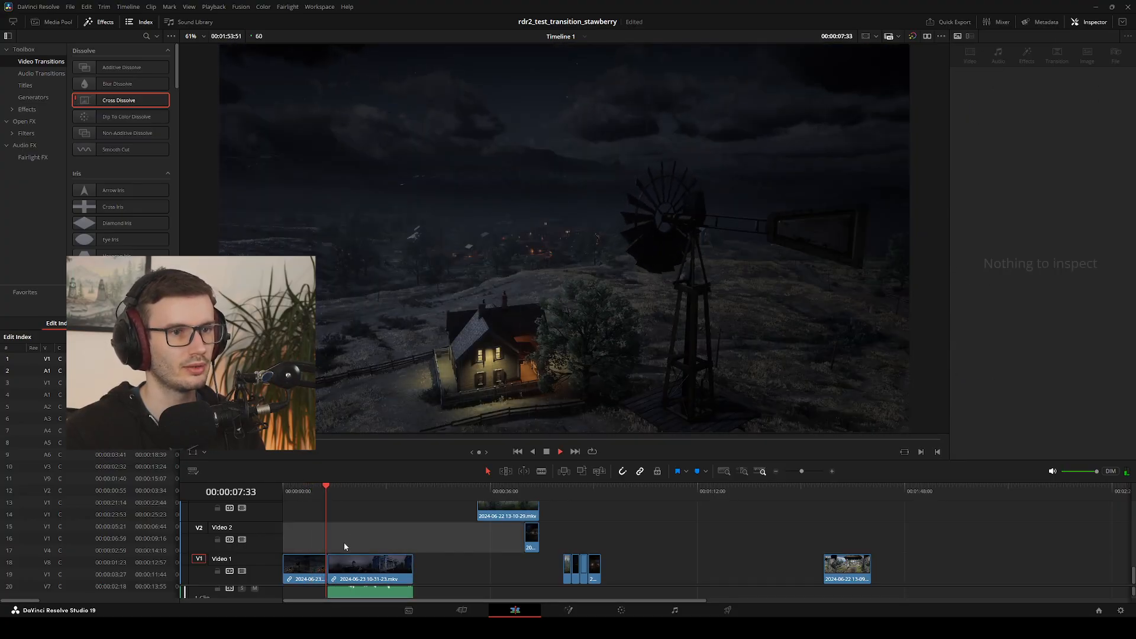
pyautogui.press('space')
pyautogui.moveTo(331, 495); pyautogui.dragTo(327, 497)
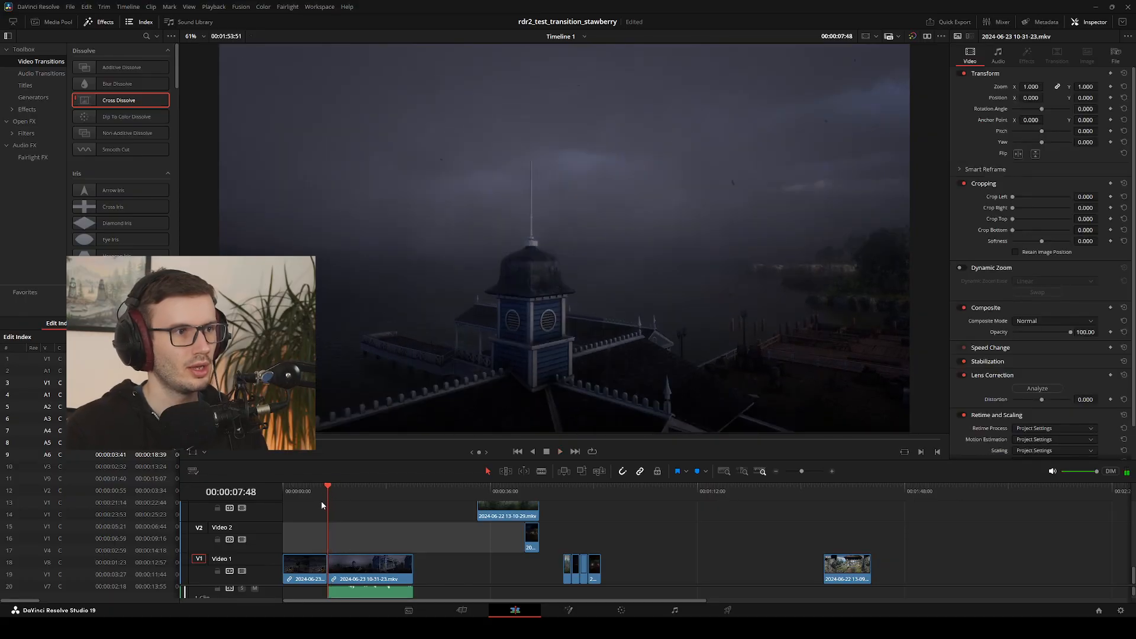
# Try a Smooth Cut transition between the windmill and pier clips, play across it and remove it
pyautogui.hotkey('ctrl', 't')
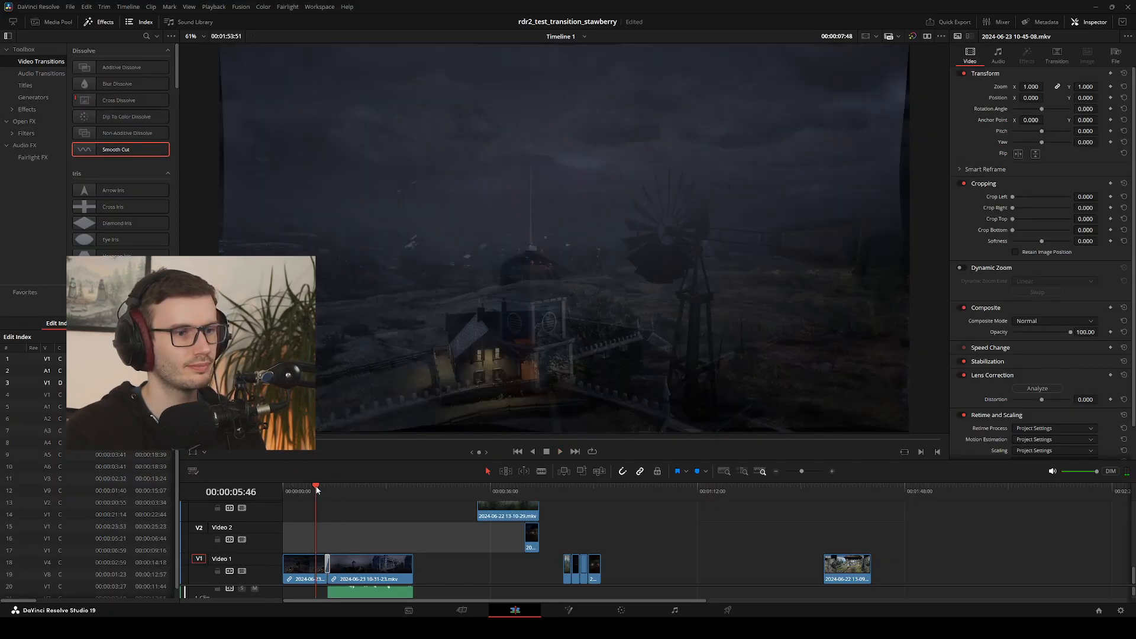
pyautogui.press('space')
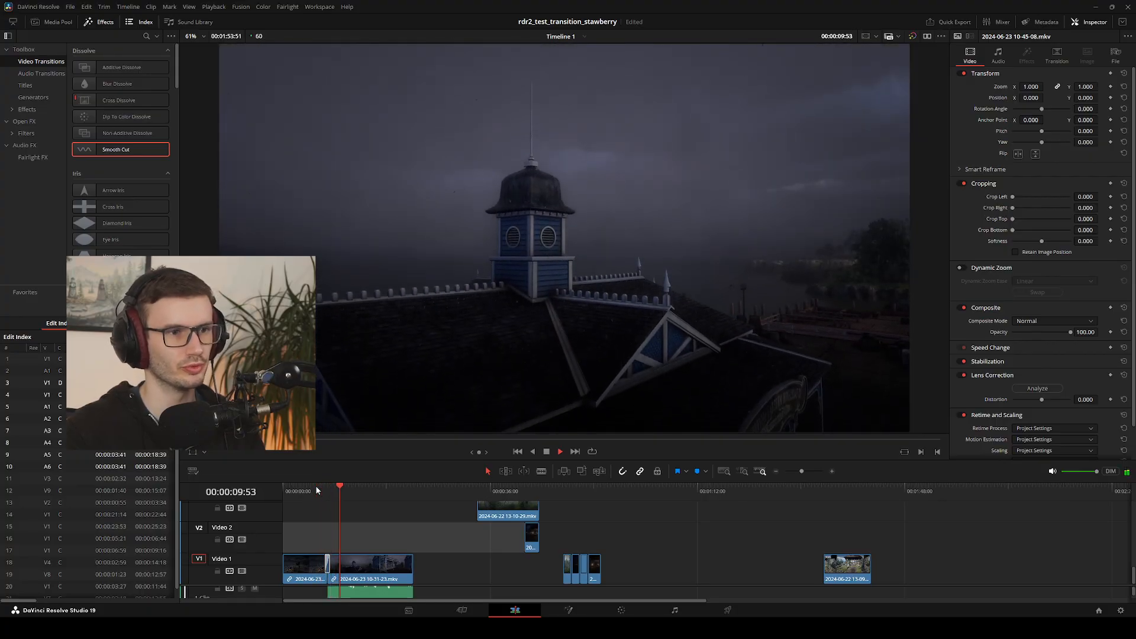
pyautogui.moveTo(342, 490); pyautogui.dragTo(325, 494)
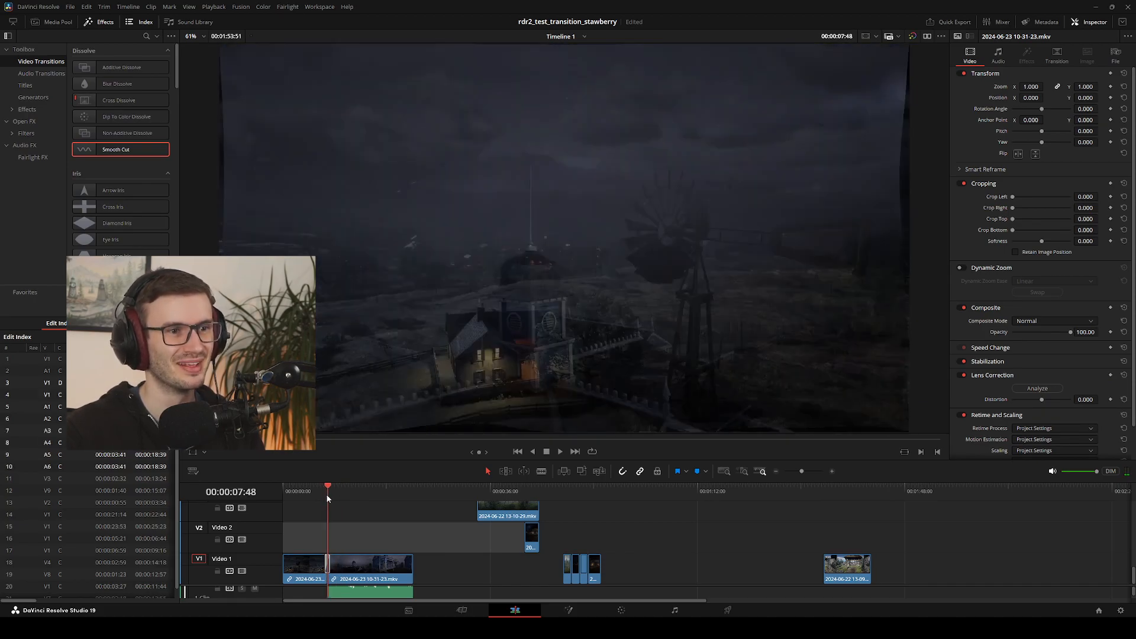
pyautogui.moveTo(328, 494); pyautogui.dragTo(344, 499)
pyautogui.click(326, 560)
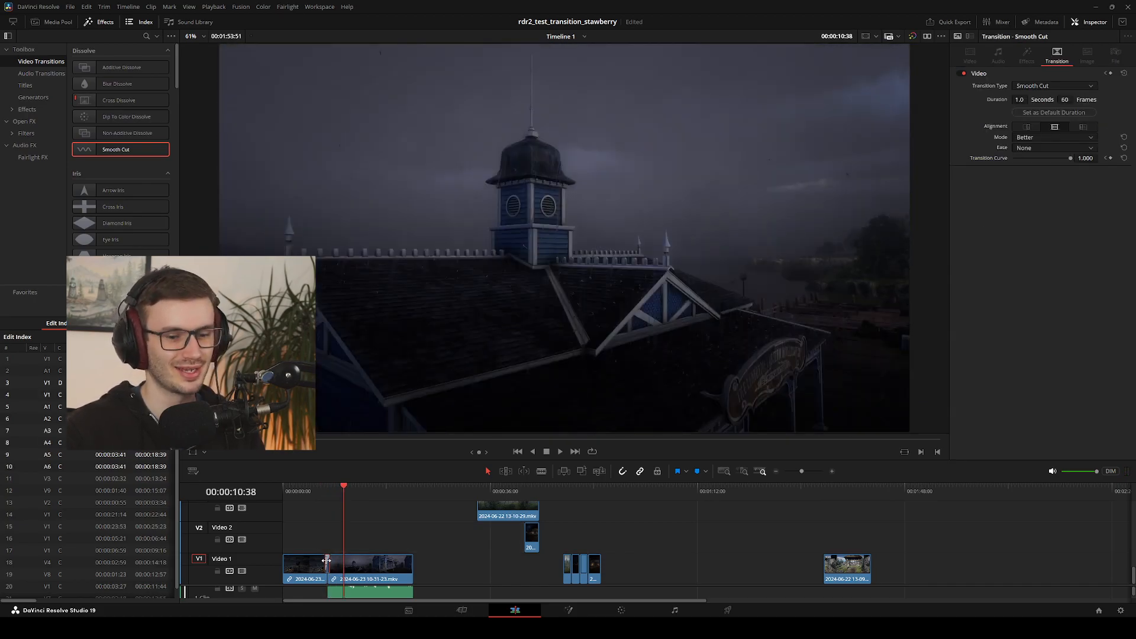
pyautogui.press('Delete')
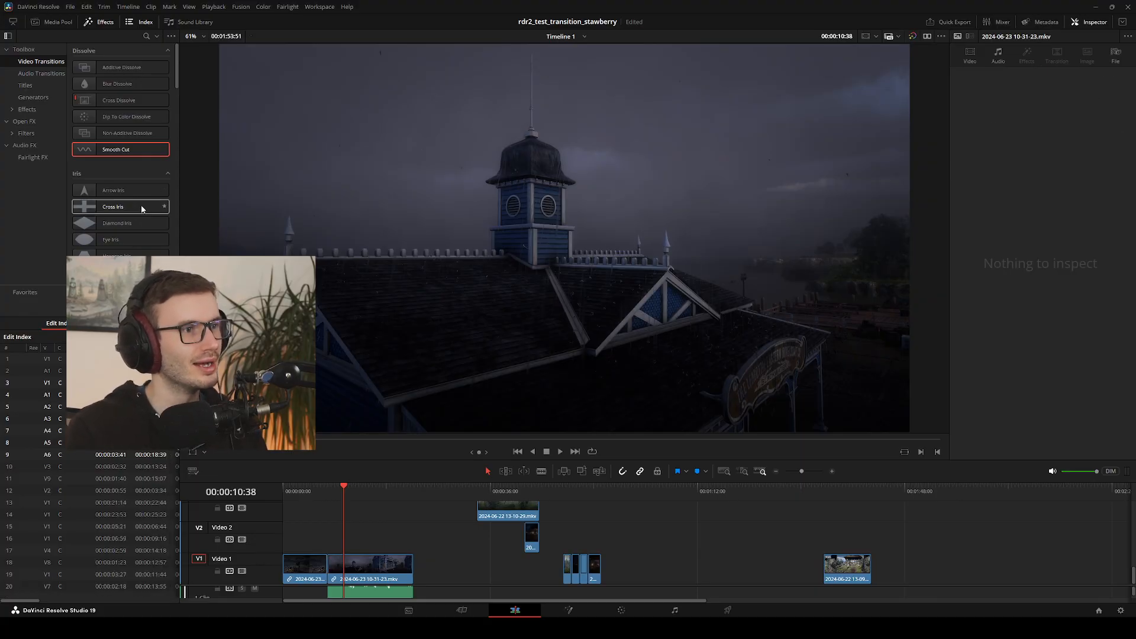
# Look through the video transitions, add a Non-Additive Dissolve between the windmill and pier clips and play across it
pyautogui.scroll(-10, 126, 142)
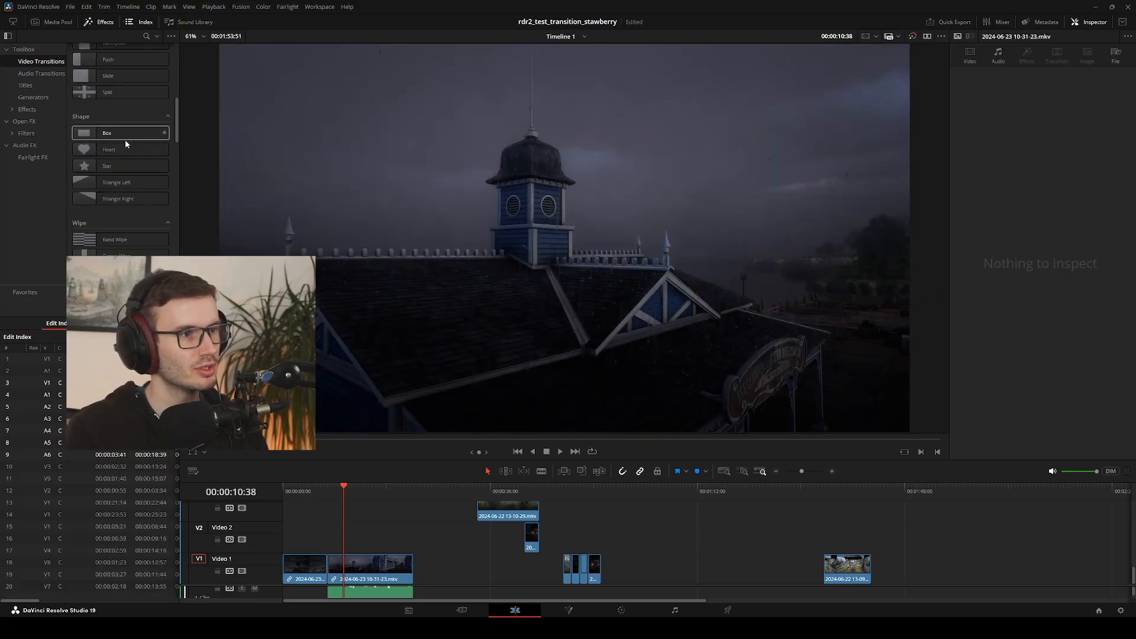
pyautogui.scroll(-10, 125, 139)
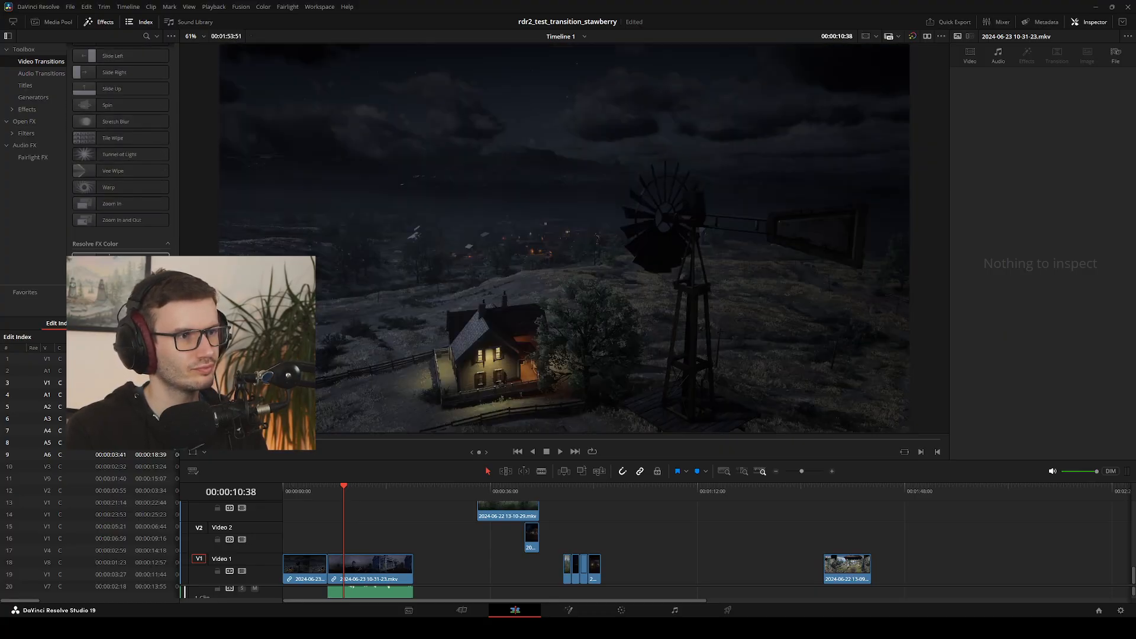
pyautogui.scroll(-10, 110, 216)
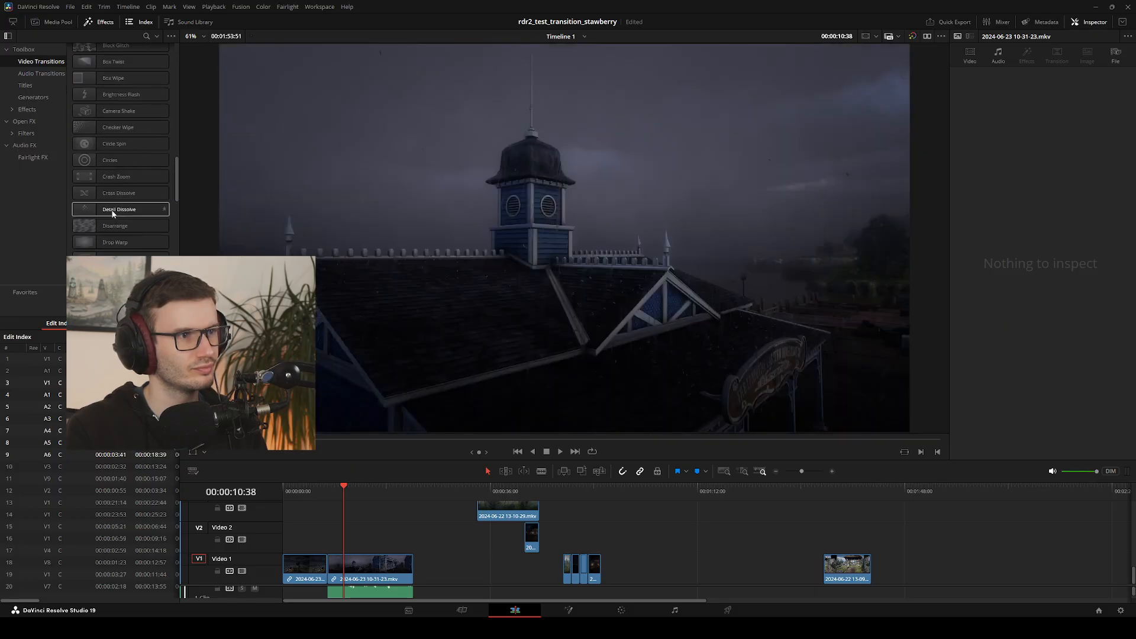
pyautogui.scroll(10, 113, 213)
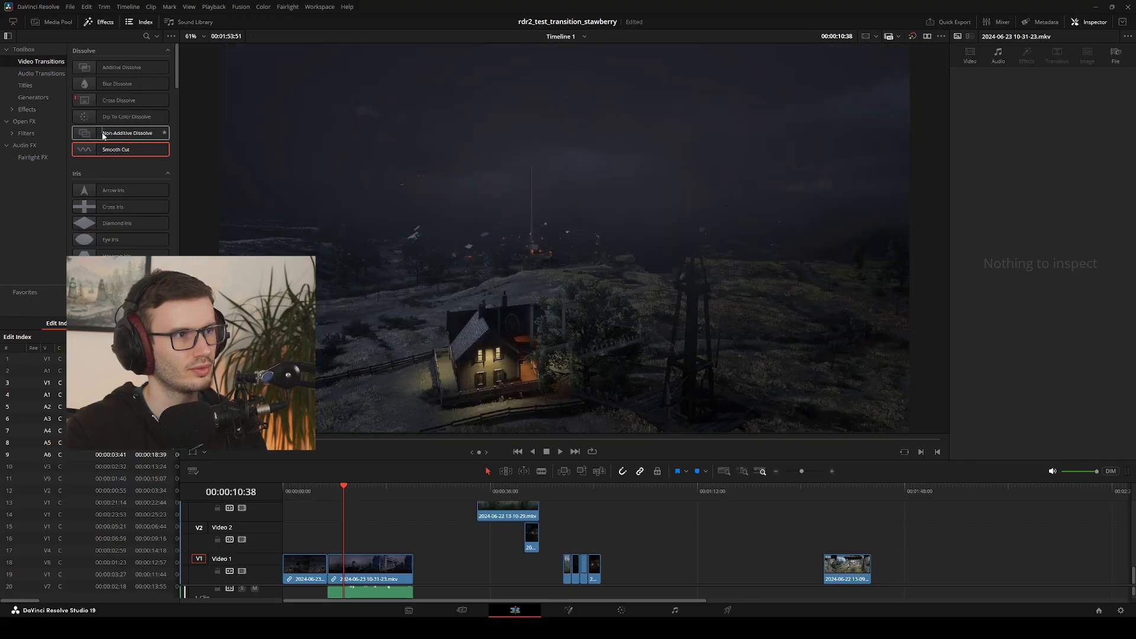
pyautogui.click(103, 133)
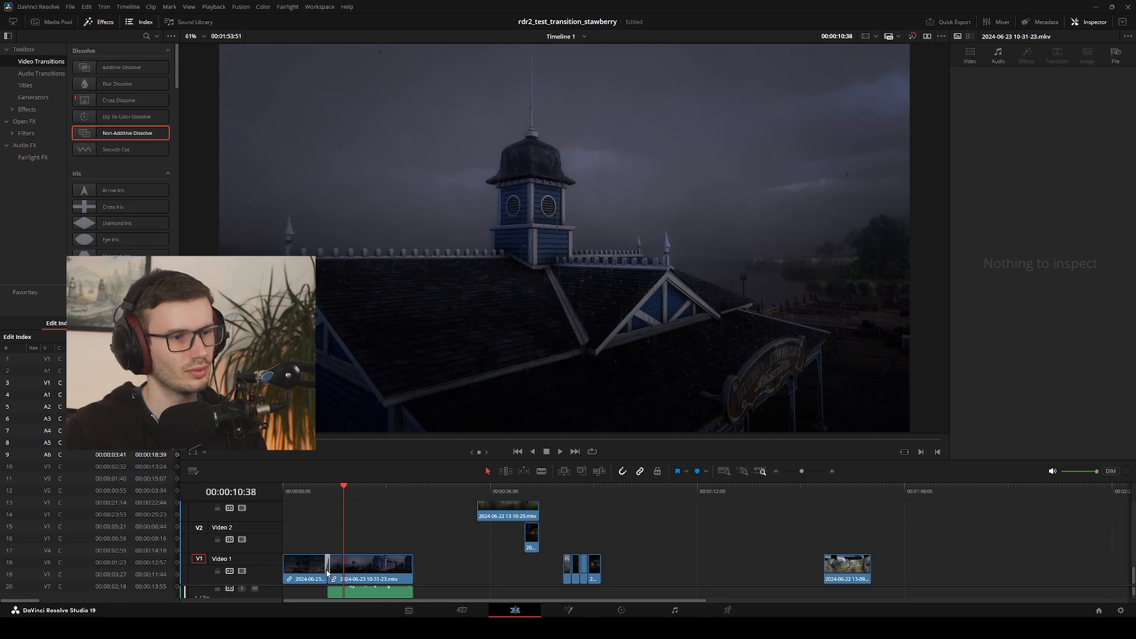
pyautogui.moveTo(326, 571); pyautogui.dragTo(327, 570)
pyautogui.moveTo(346, 484); pyautogui.dragTo(312, 489)
pyautogui.press('space')
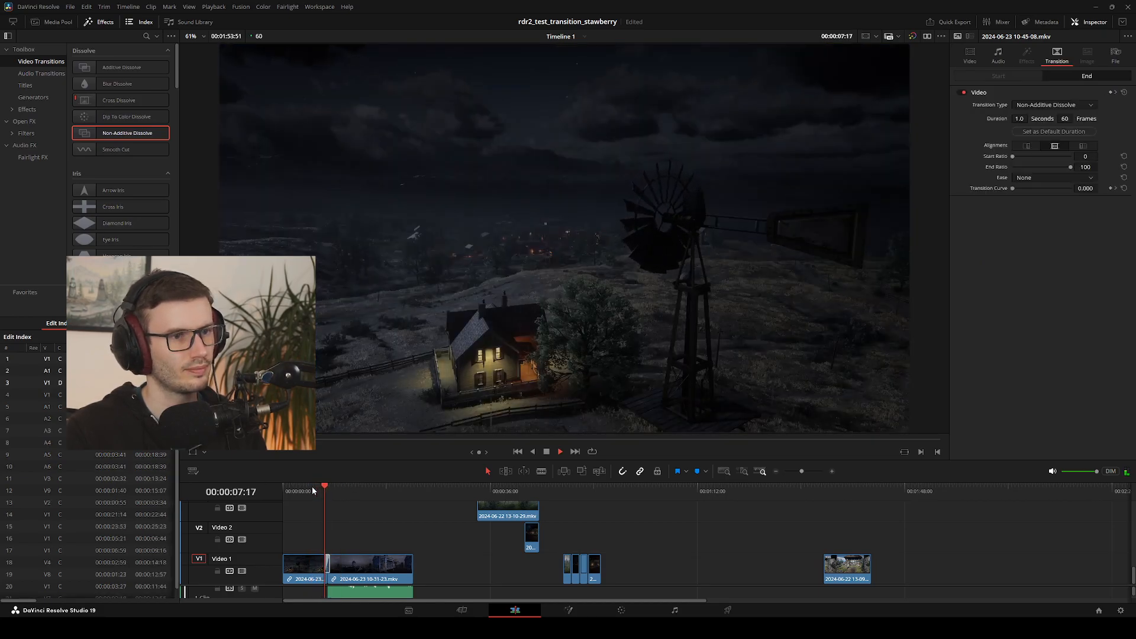
pyautogui.press('space')
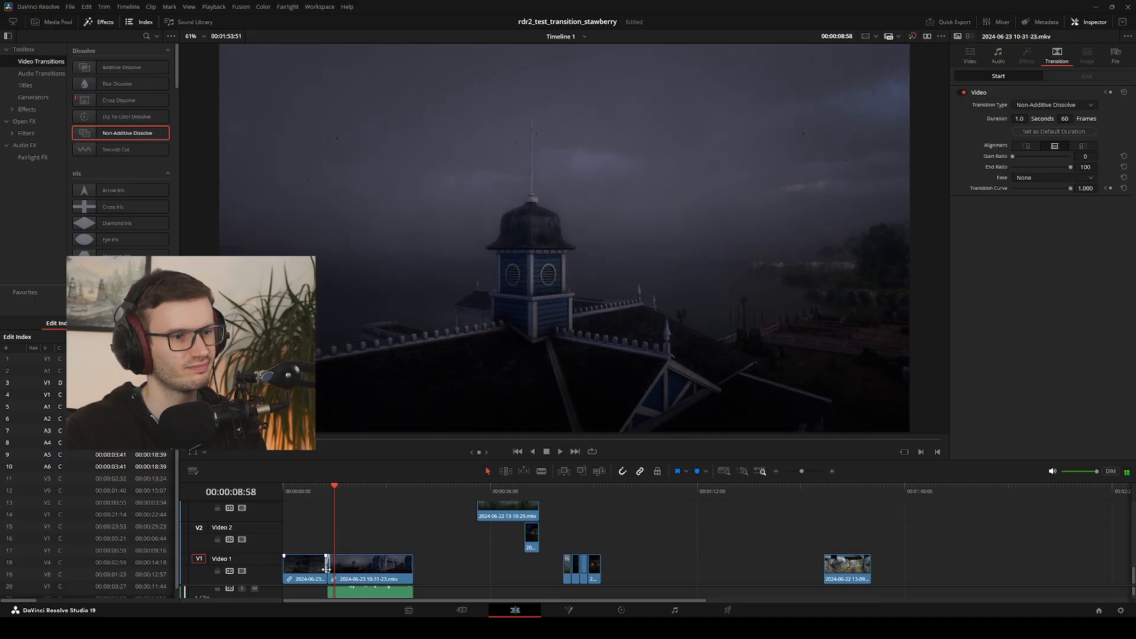
# Lengthen the Non-Additive Dissolve to 2.3 seconds (140 frames) and play it from before the transition
pyautogui.moveTo(320, 565); pyautogui.dragTo(331, 561)
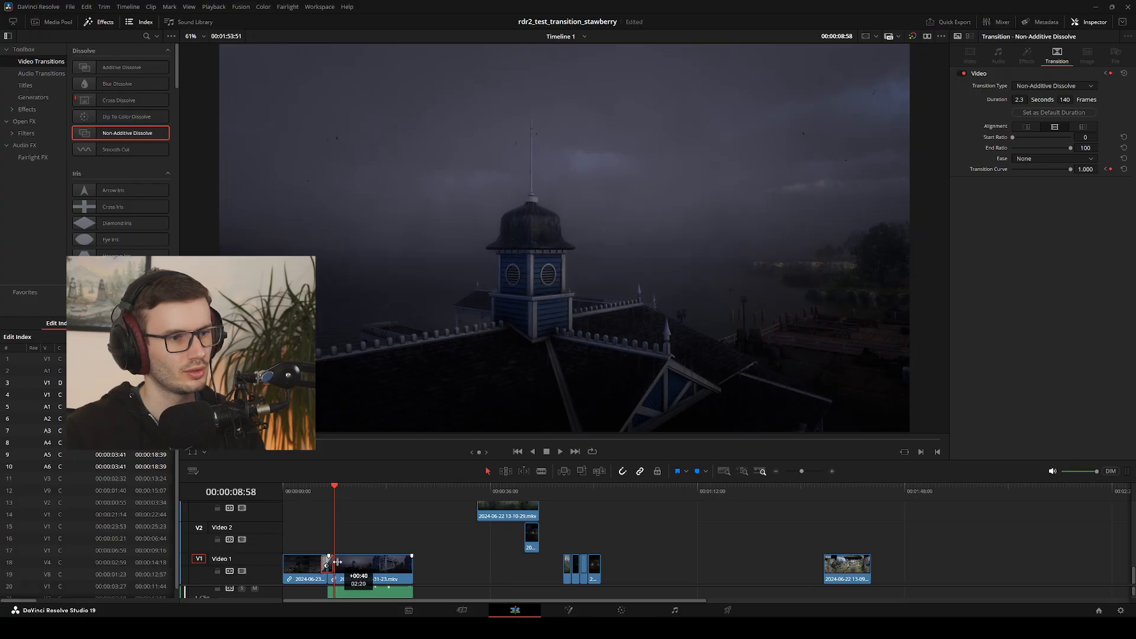
pyautogui.click(309, 492)
pyautogui.press('space')
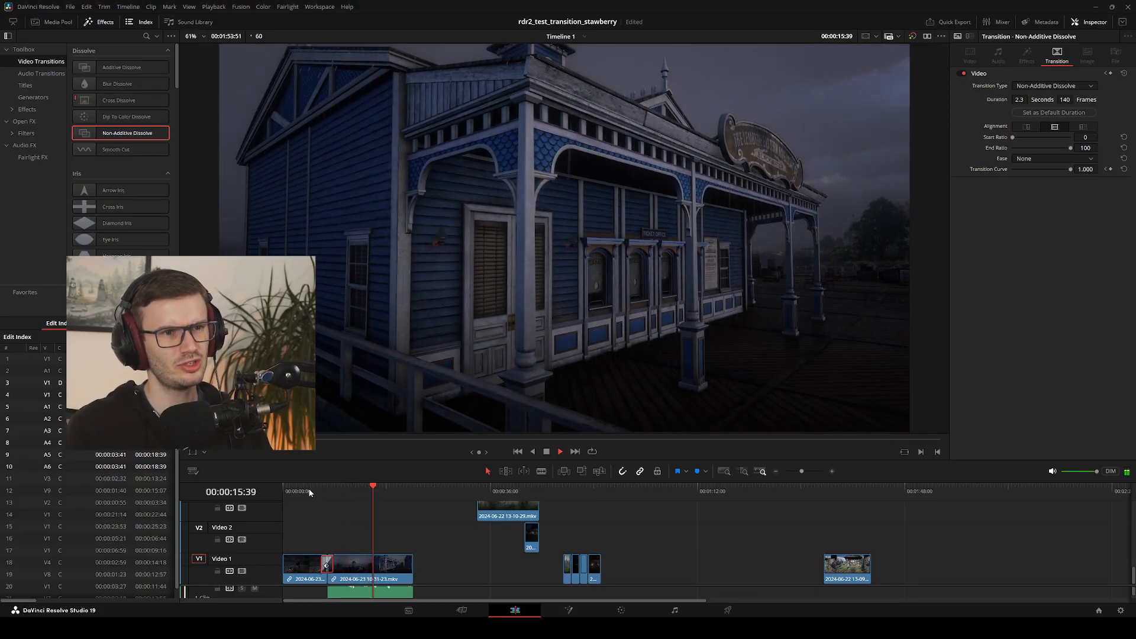
# Check the pier clip's video properties and scrub back to review the Non-Additive Dissolve
pyautogui.click(371, 564)
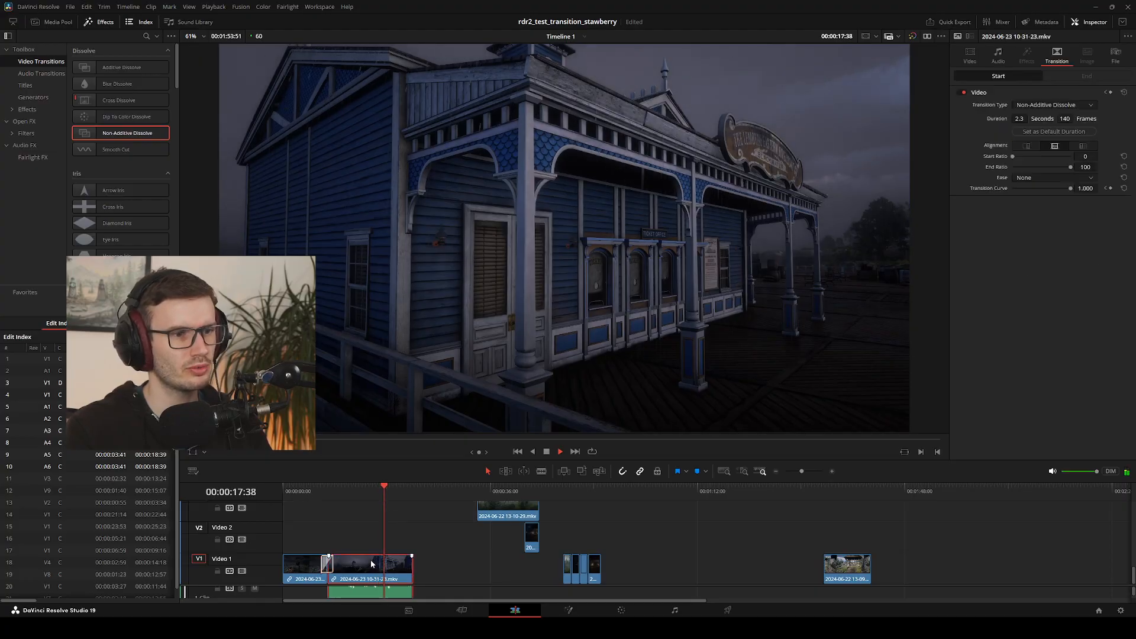
pyautogui.click(970, 54)
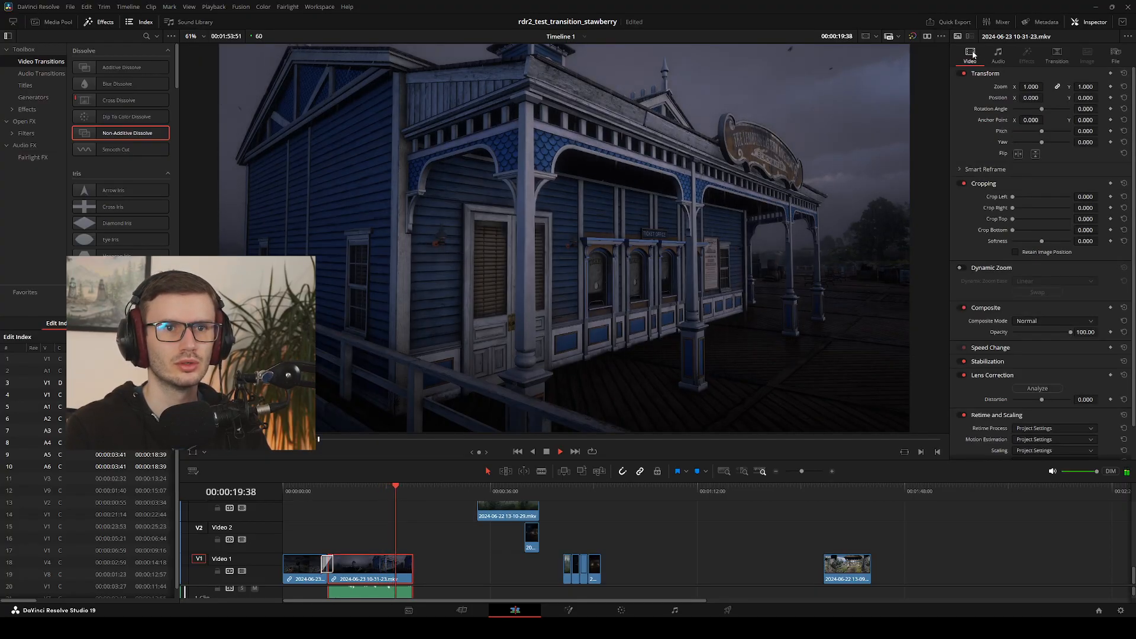
pyautogui.click(436, 512)
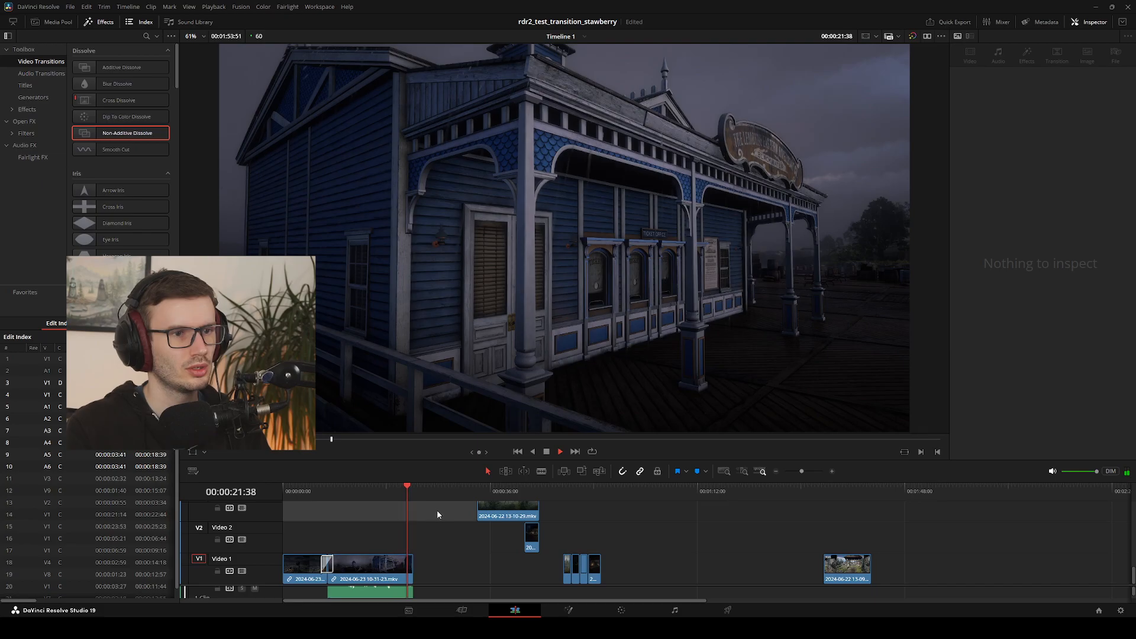
pyautogui.click(398, 488)
pyautogui.moveTo(398, 489); pyautogui.dragTo(315, 501)
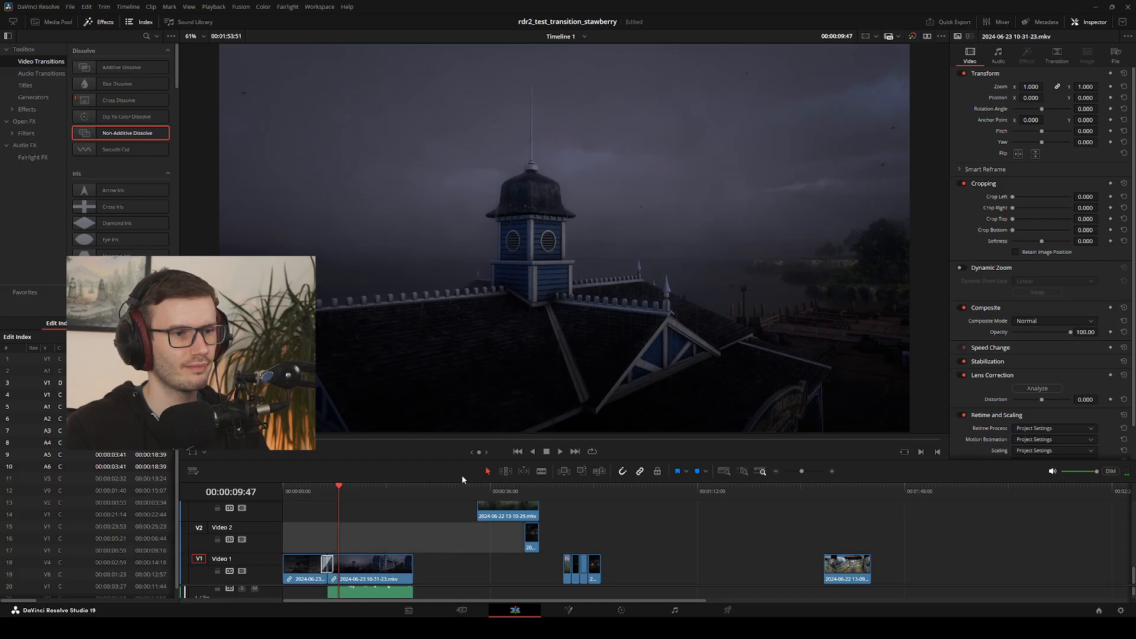
# Replace the Non-Additive Dissolve between the two clips with an Additive Dissolve lasting 6.1 seconds (364 frames)
pyautogui.click(325, 562)
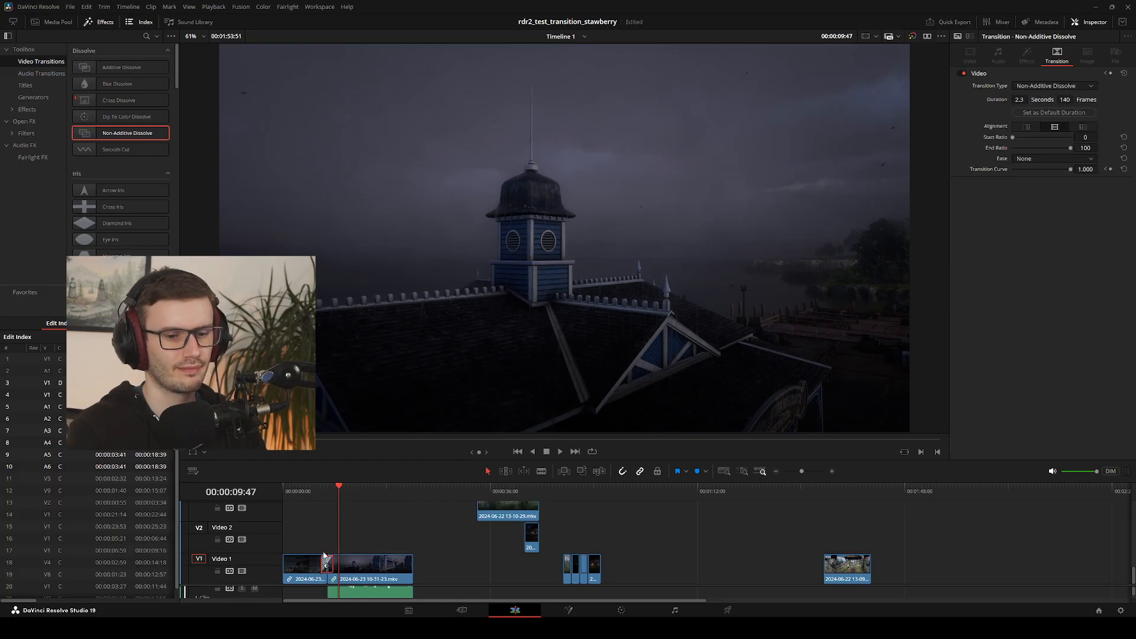
pyautogui.press('Delete')
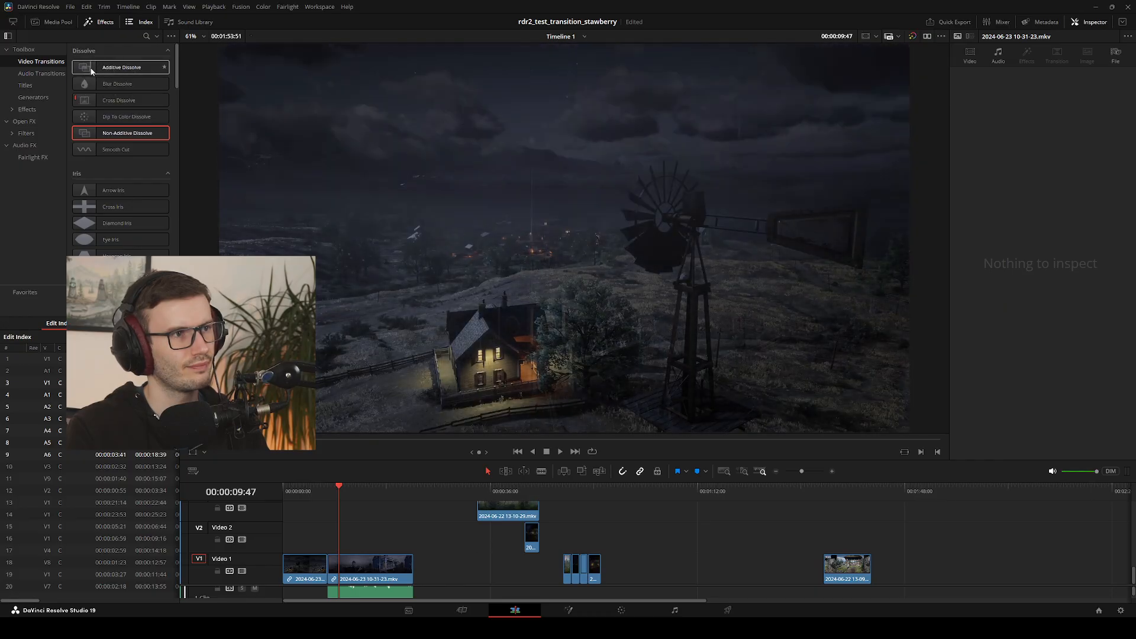
pyautogui.click(91, 71)
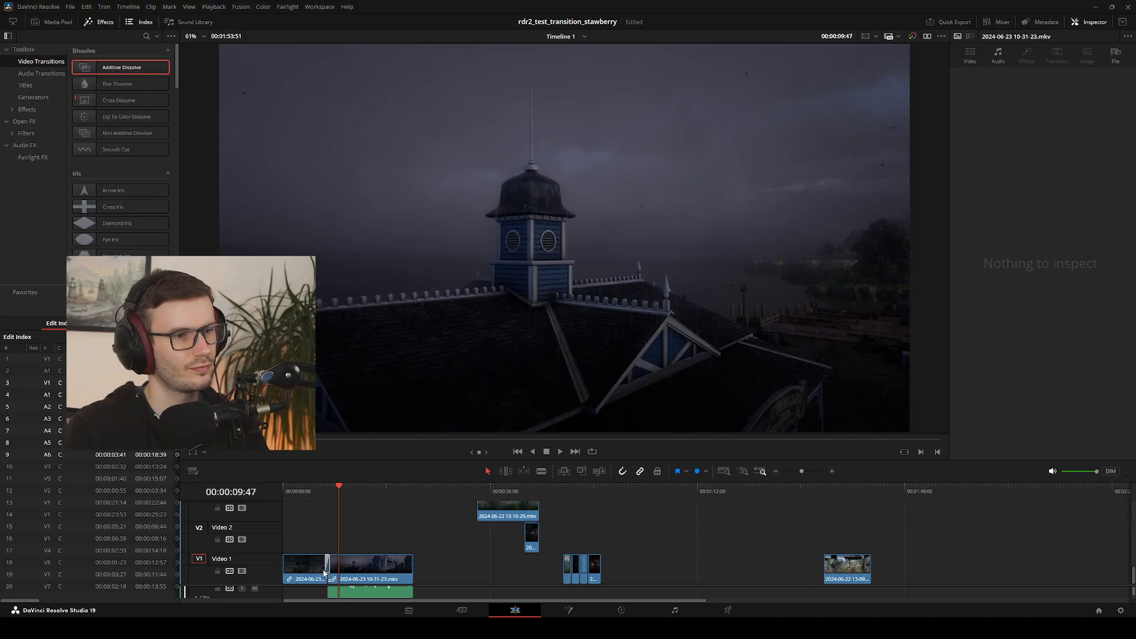
pyautogui.moveTo(324, 574); pyautogui.dragTo(311, 564)
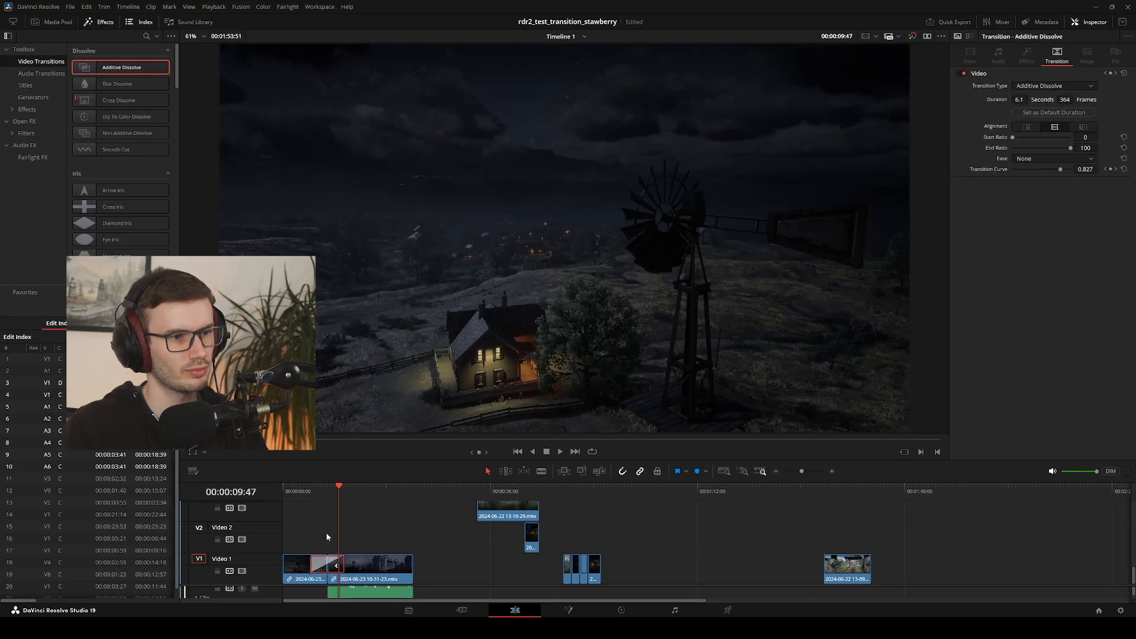
# Play and scrub through the Additive Dissolve from the windmill shot into the pier shot
pyautogui.moveTo(313, 496); pyautogui.dragTo(301, 497)
pyautogui.press('space')
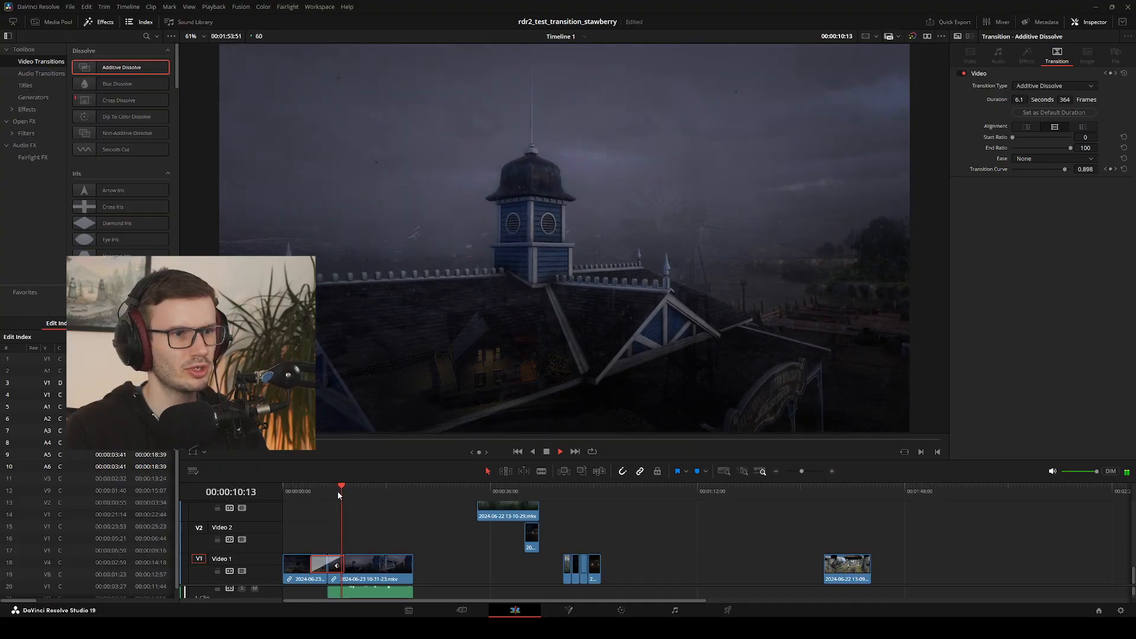
pyautogui.moveTo(338, 490)
pyautogui.mouseDown()
pyautogui.moveTo(321, 496)
pyautogui.moveTo(357, 500)
pyautogui.moveTo(321, 504)
pyautogui.mouseUp()
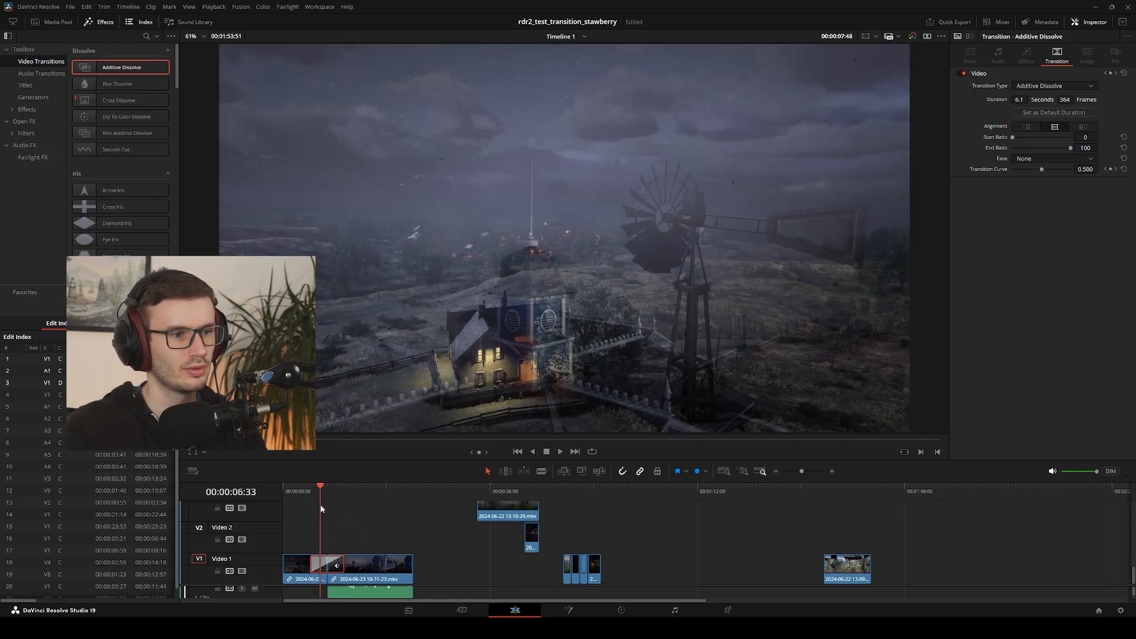
pyautogui.press('space')
# Shorten the Additive Dissolve to 3.3 seconds (198 frames) and play across it
pyautogui.moveTo(311, 563); pyautogui.dragTo(319, 563)
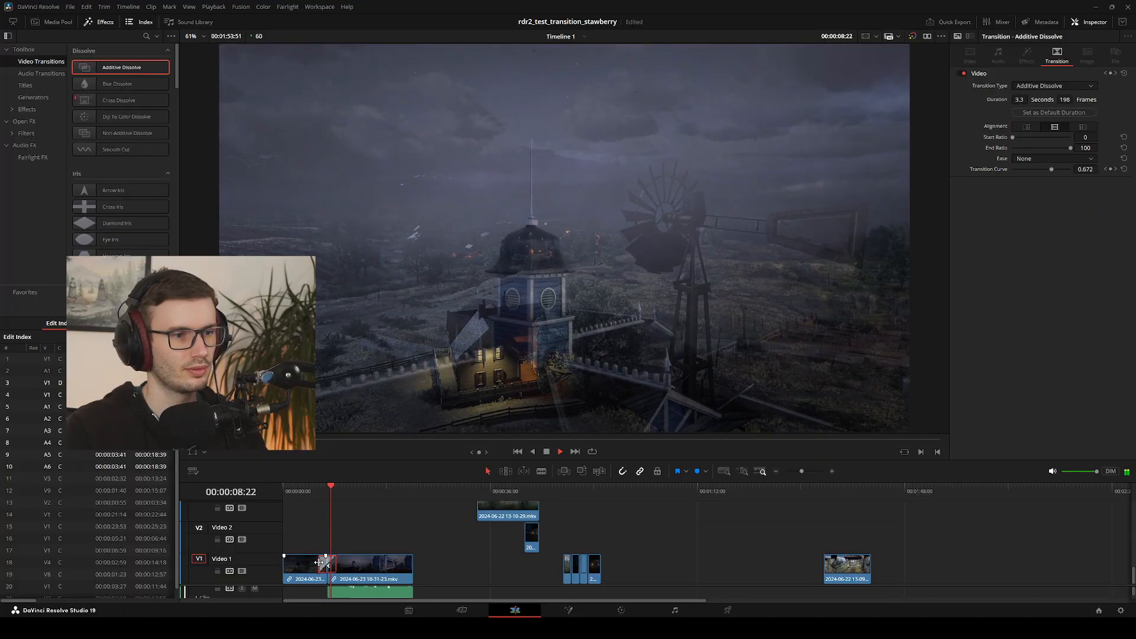
pyautogui.click(312, 492)
pyautogui.press('space')
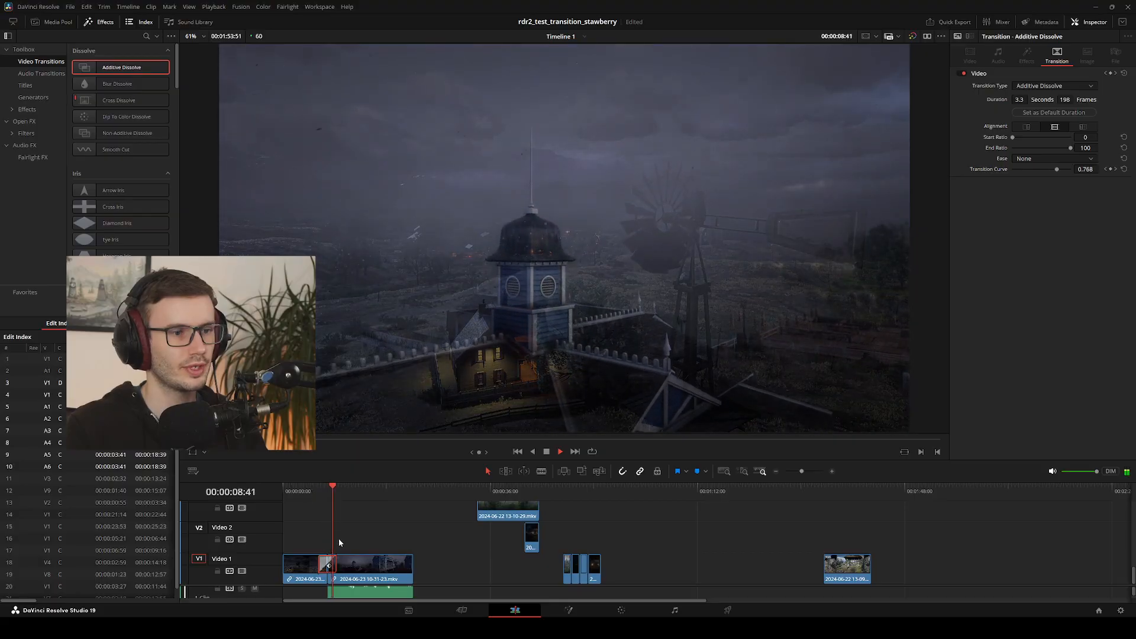
# Ripple-trim 1:12 off the start of the pier clip, keeping it directly after the windmill clip
pyautogui.click(367, 566)
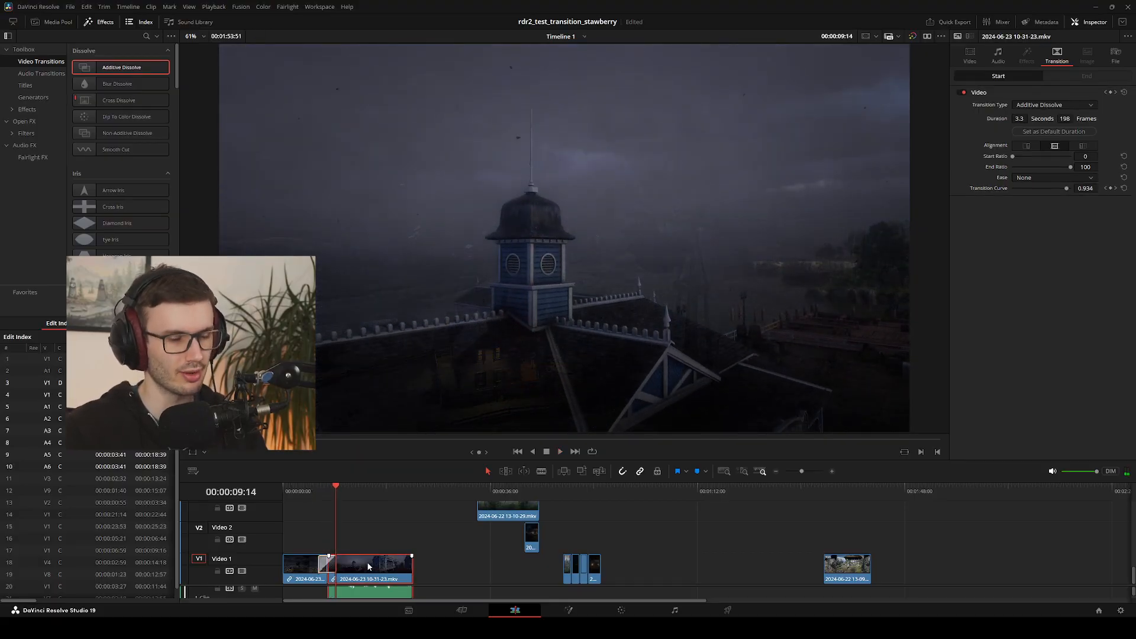
pyautogui.hotkey('shift', '[')
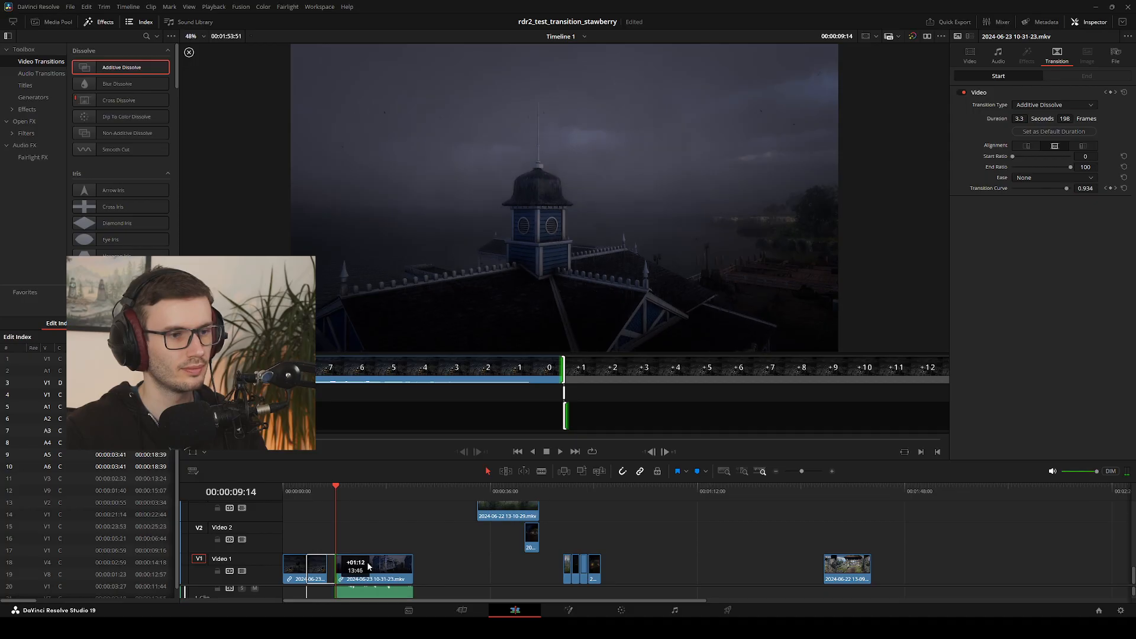
pyautogui.moveTo(368, 563)
pyautogui.mouseDown()
pyautogui.moveTo(356, 567)
pyautogui.moveTo(367, 570)
pyautogui.mouseUp()
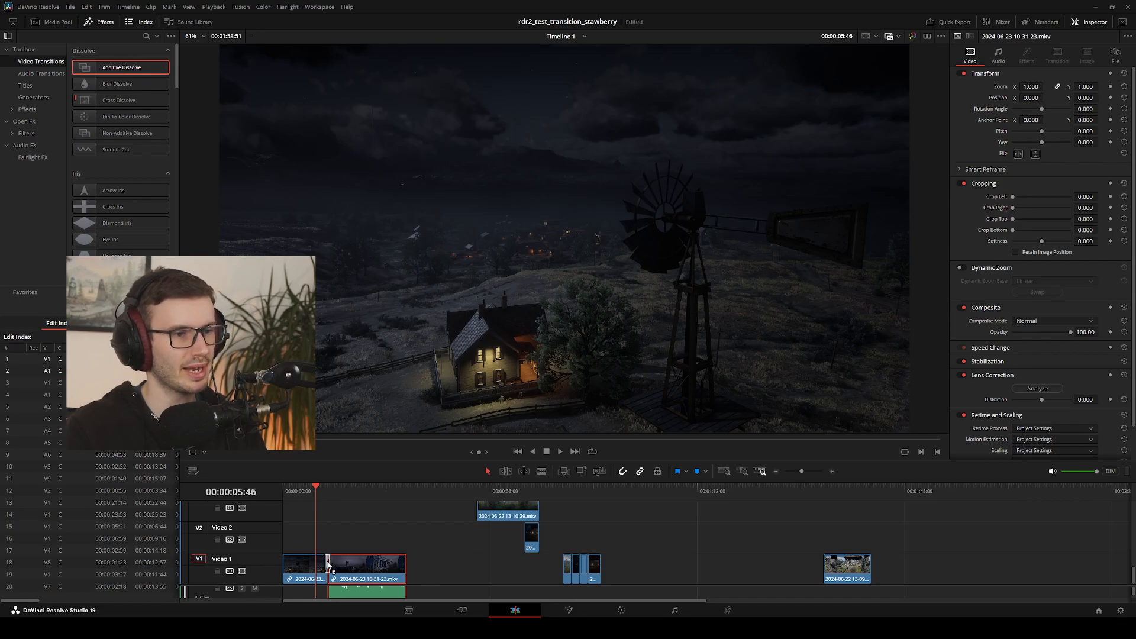
# Apply an Additive Dissolve lasting 2.7 seconds (160 frames) between the windmill and pier clips and play through it
pyautogui.moveTo(328, 563); pyautogui.dragTo(329, 563)
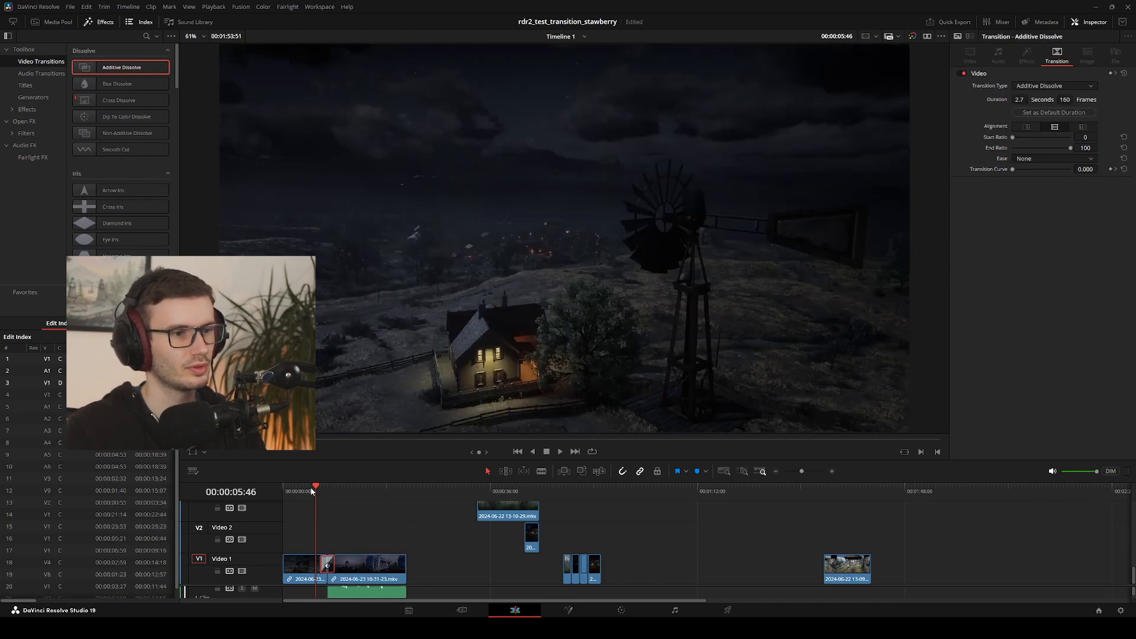
pyautogui.click(312, 492)
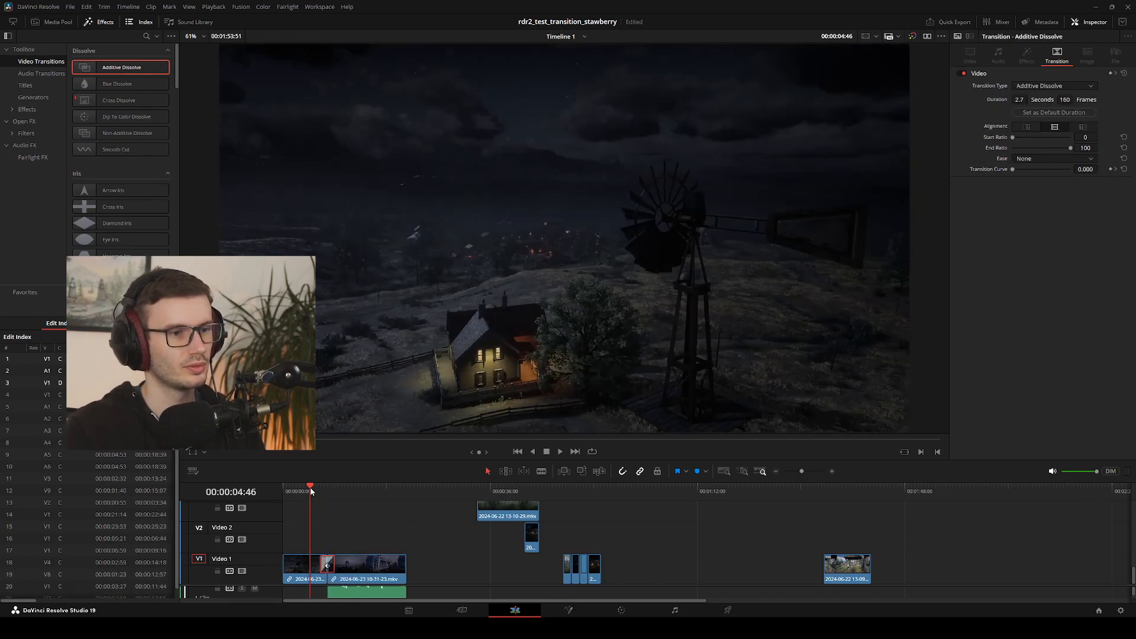
pyautogui.press('space')
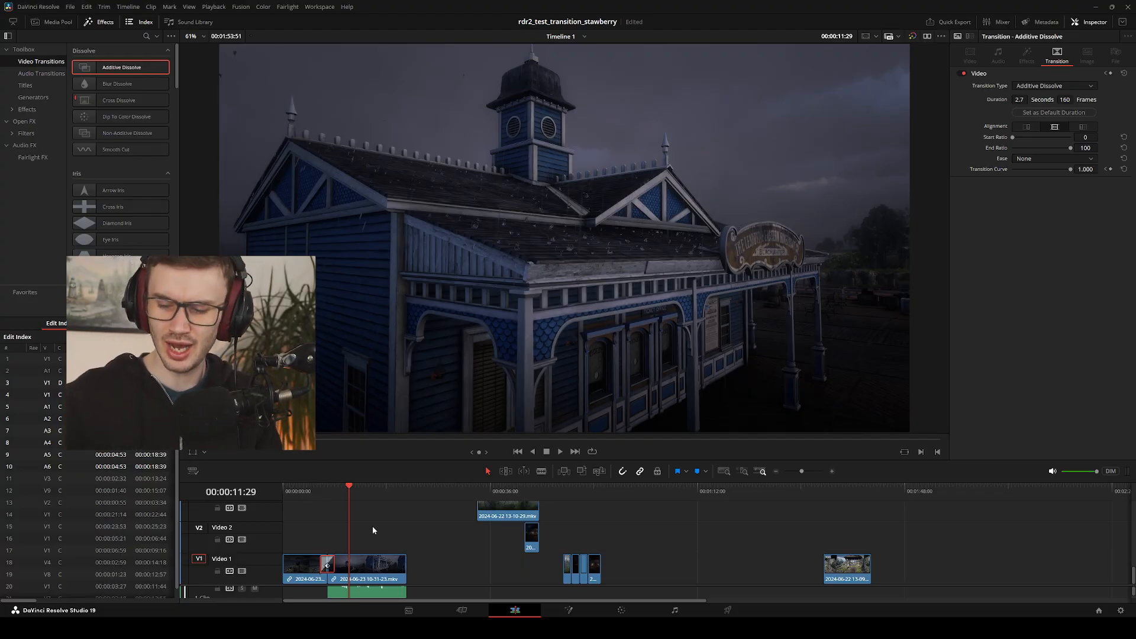
pyautogui.moveTo(359, 489); pyautogui.dragTo(317, 492)
pyautogui.press('space')
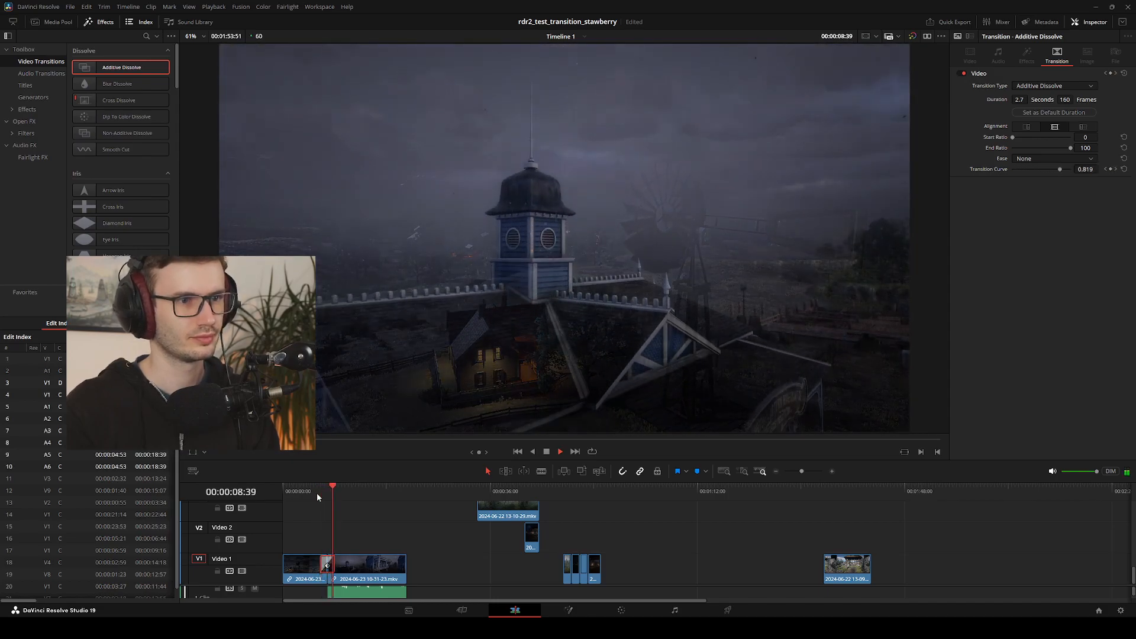
pyautogui.moveTo(332, 488); pyautogui.dragTo(310, 494)
pyautogui.click(300, 492)
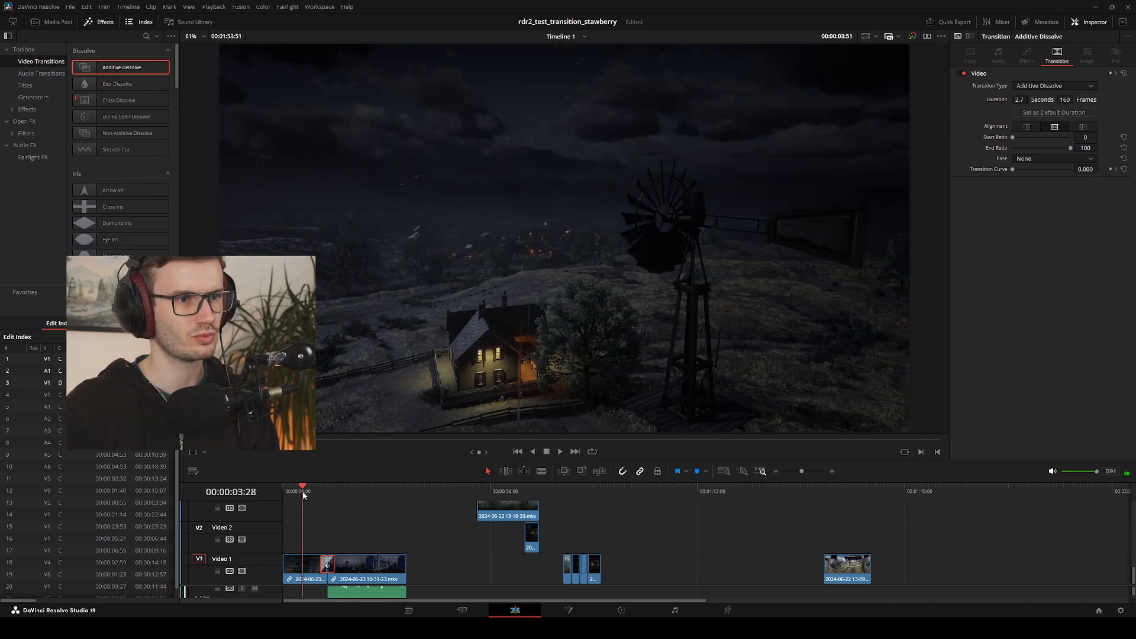
pyautogui.press('space')
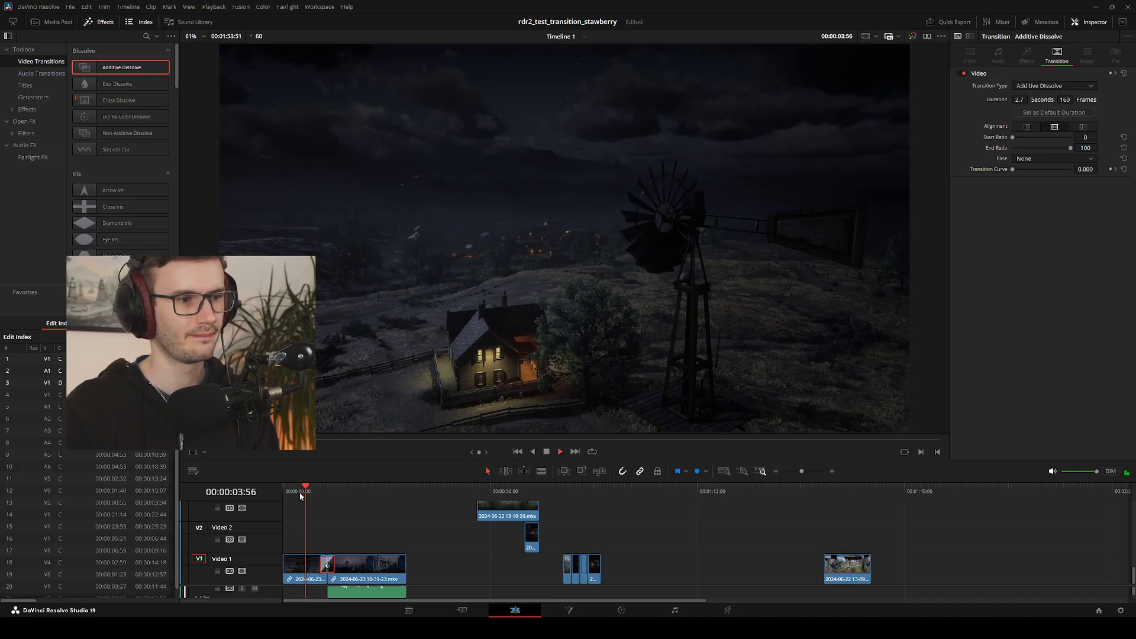
# Lengthen the Additive Dissolve to 4.5 seconds (268 frames) and play across it into the pier shot
pyautogui.moveTo(321, 560); pyautogui.dragTo(319, 562)
pyautogui.moveTo(314, 495); pyautogui.dragTo(292, 501)
pyautogui.moveTo(320, 565); pyautogui.dragTo(315, 565)
pyautogui.press('space')
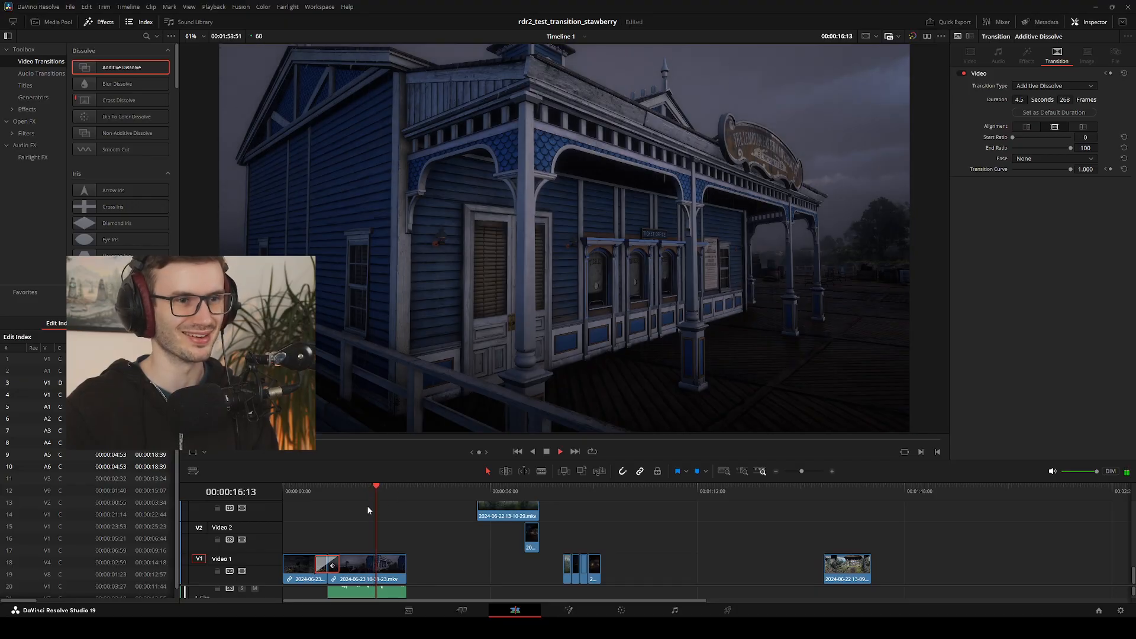
pyautogui.moveTo(362, 489)
pyautogui.mouseDown()
pyautogui.moveTo(327, 488)
pyautogui.moveTo(360, 494)
pyautogui.mouseUp()
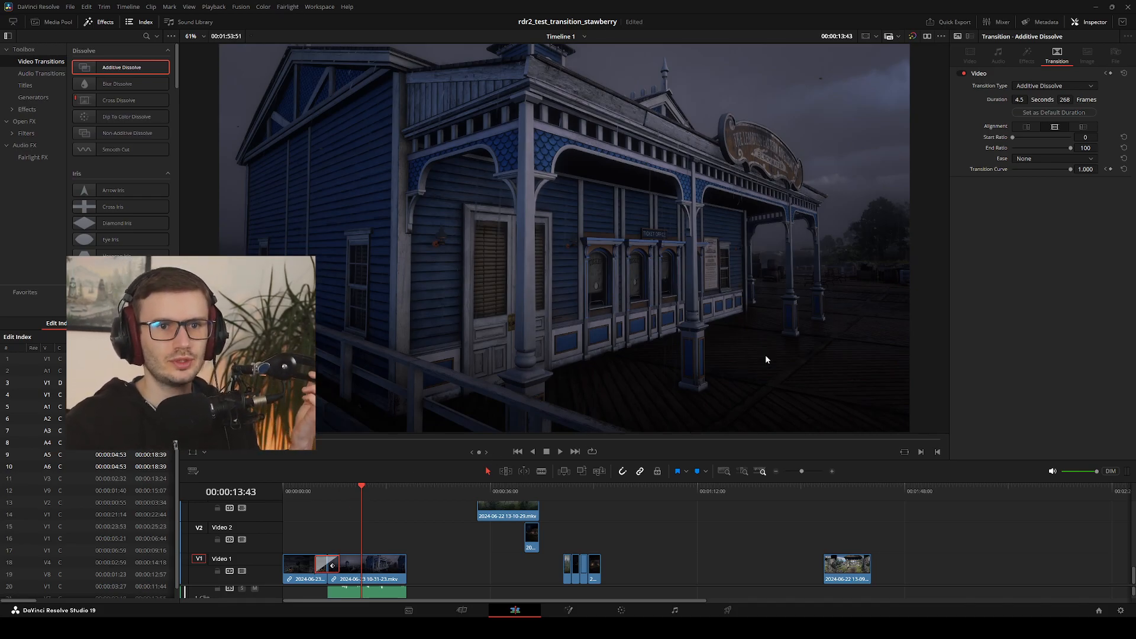
# Set the Additive Dissolve's Ease to In & Out and play through the eased transition
pyautogui.click(1038, 204)
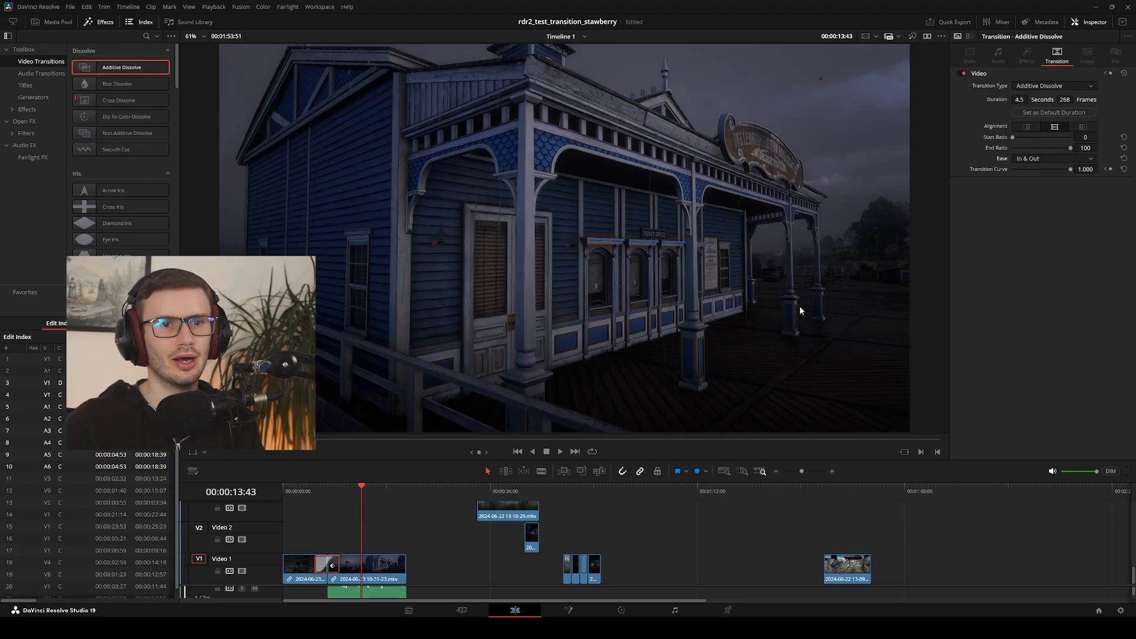
pyautogui.click(314, 494)
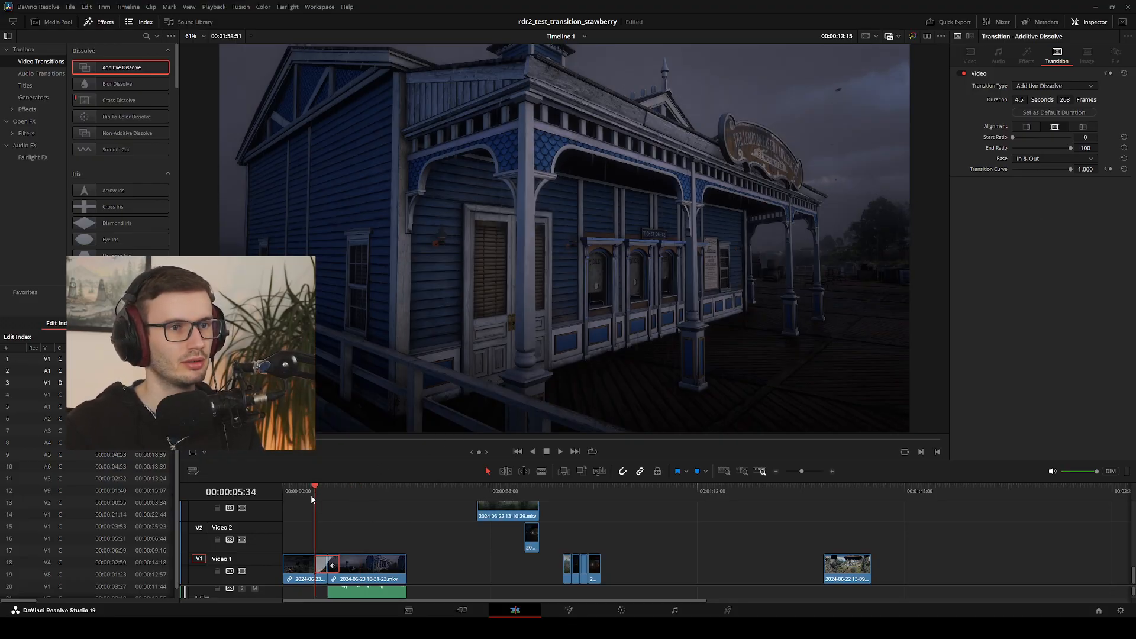
pyautogui.press('space')
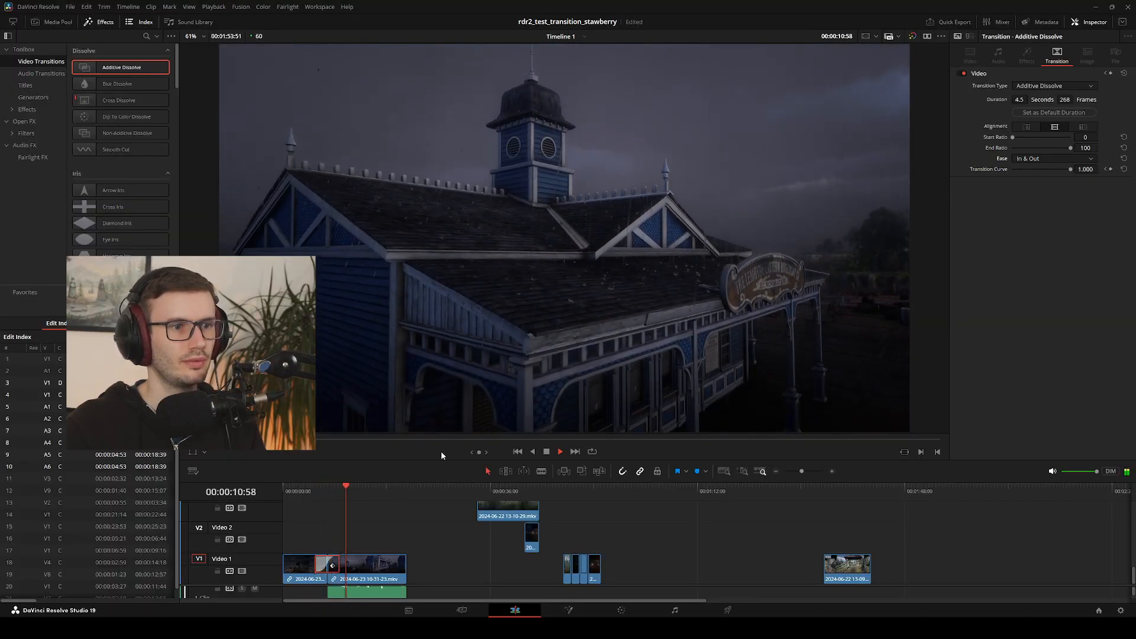
pyautogui.moveTo(329, 486); pyautogui.dragTo(305, 493)
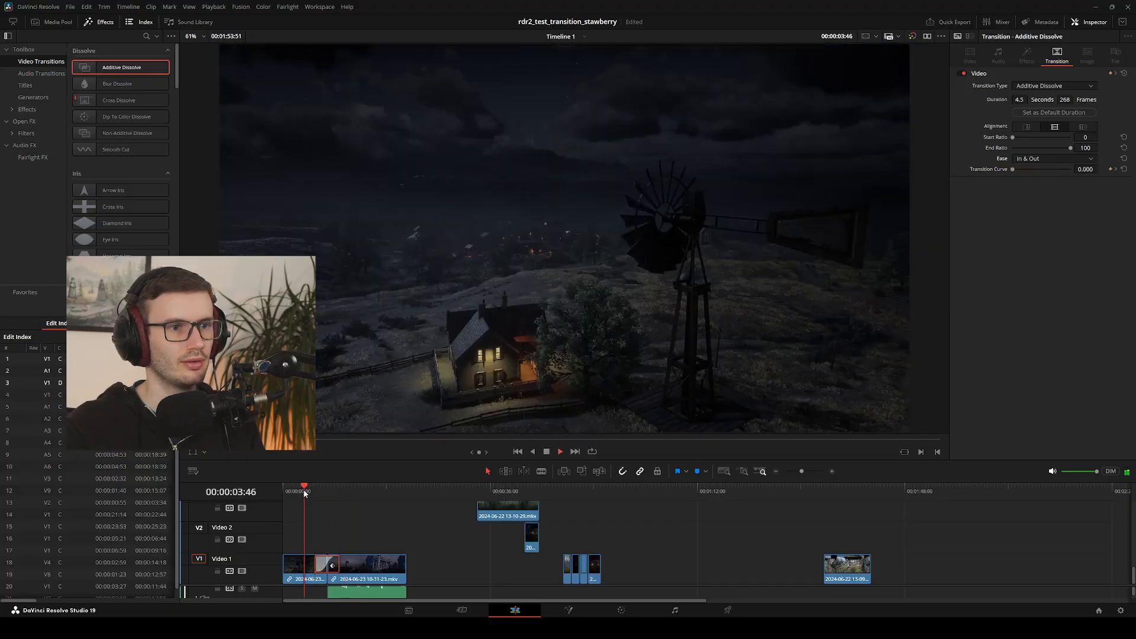
pyautogui.press('space')
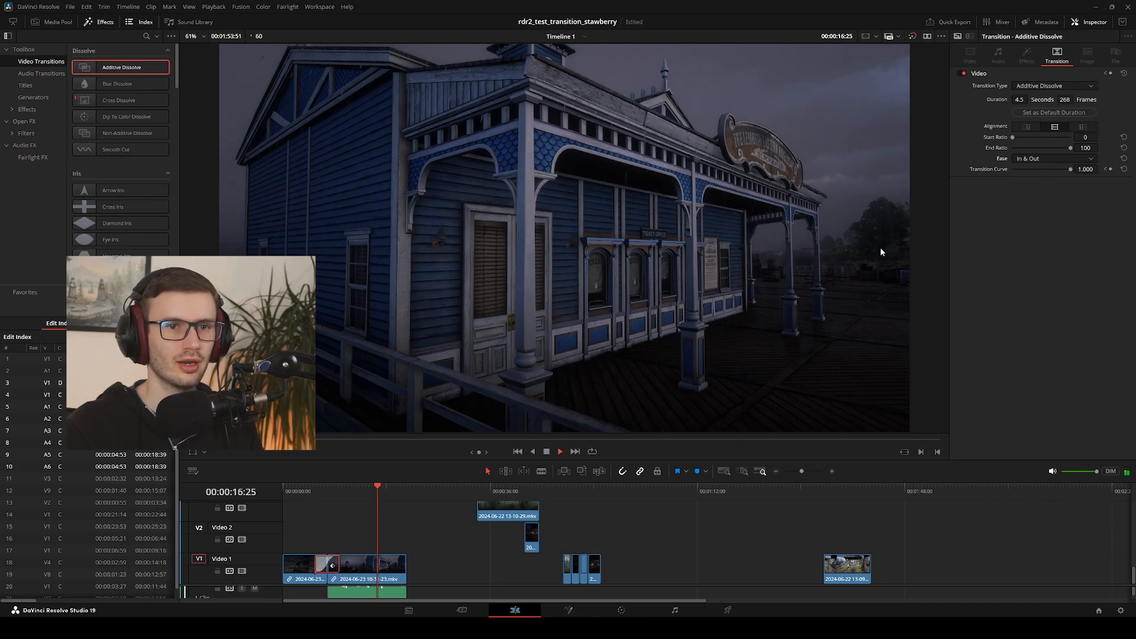
pyautogui.press('space')
# Try aligning the Additive Dissolve to end on the edit, play it, and return it to centred alignment
pyautogui.moveTo(378, 488); pyautogui.dragTo(315, 499)
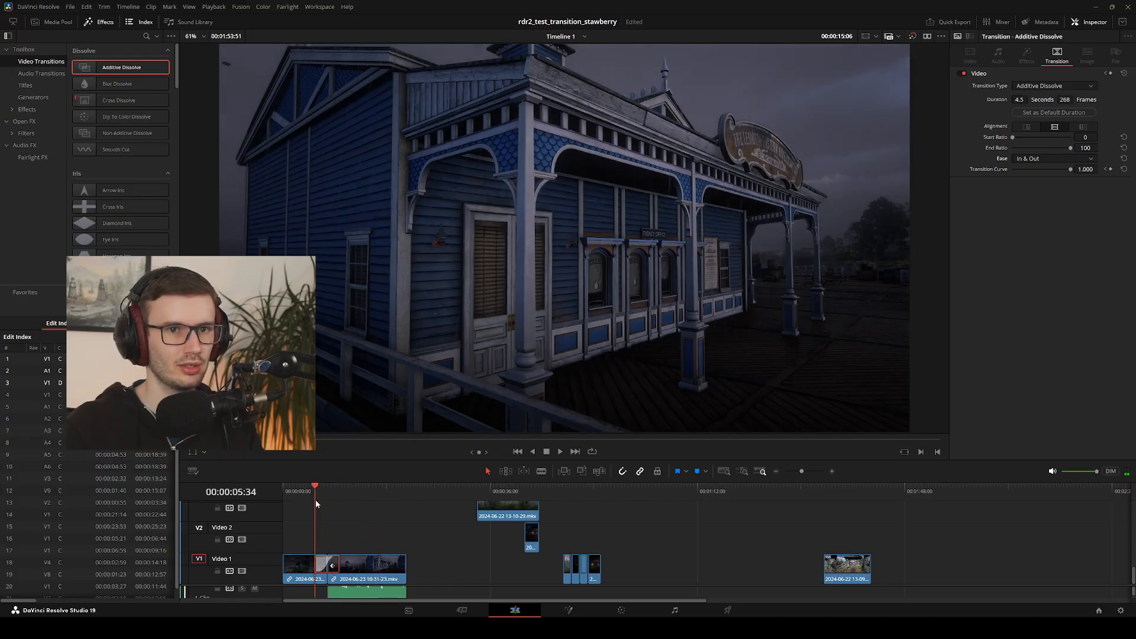
pyautogui.click(1028, 127)
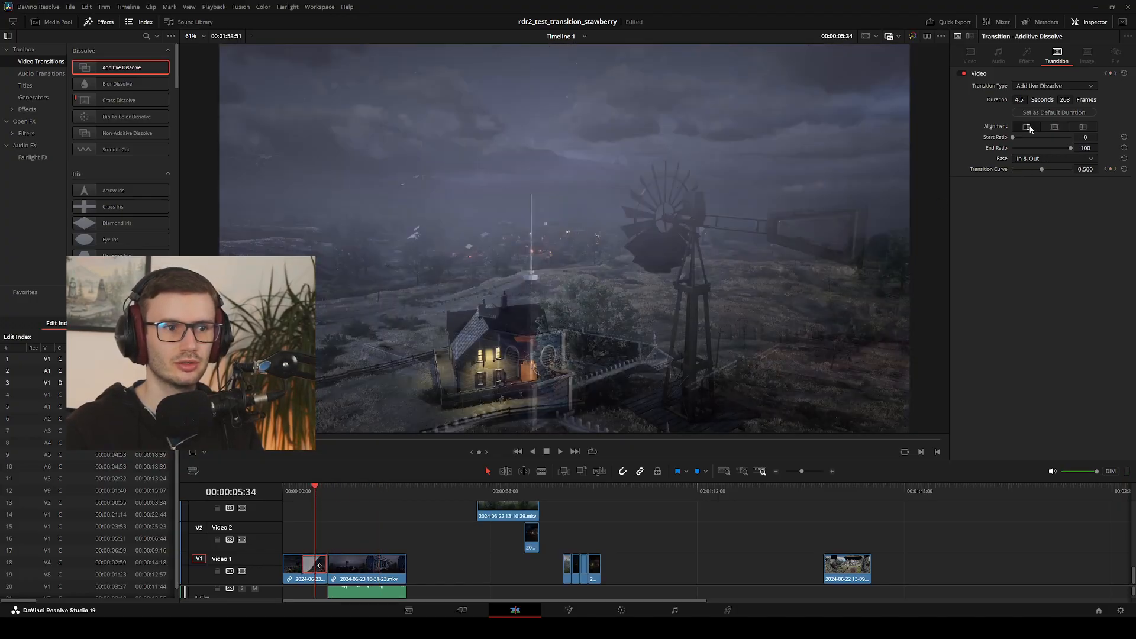
pyautogui.press('space')
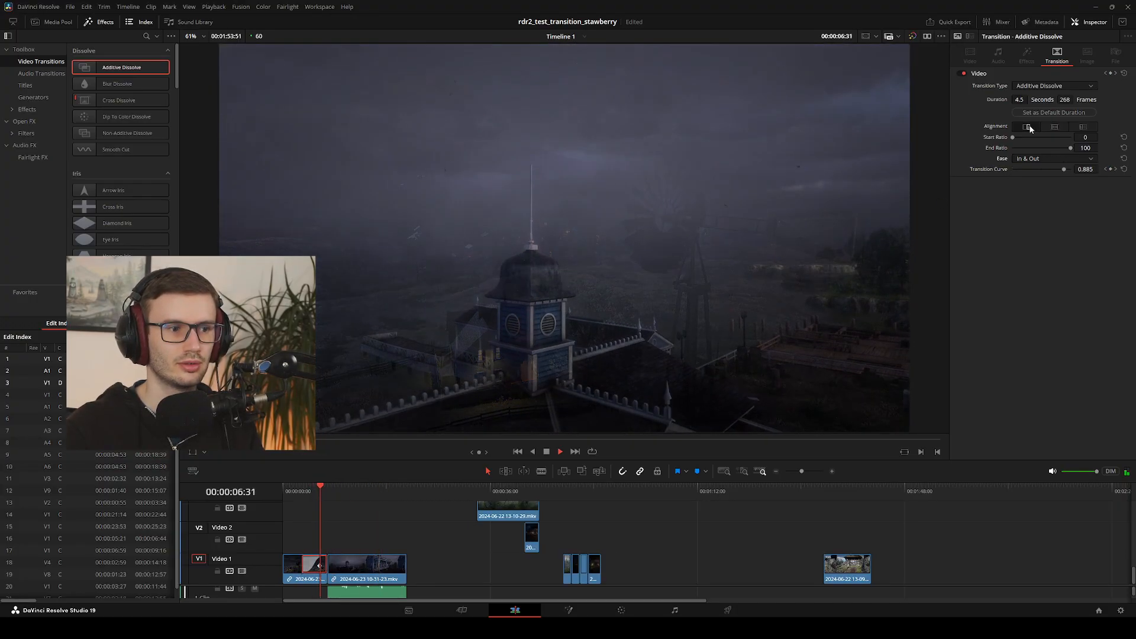
pyautogui.press('space')
pyautogui.click(1049, 126)
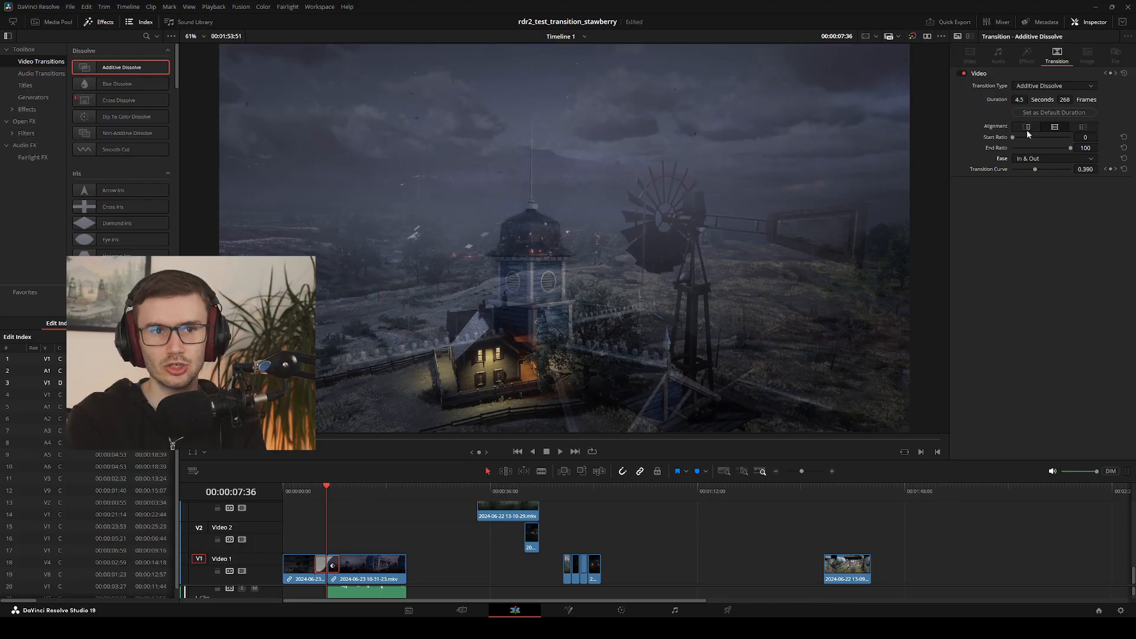
pyautogui.click(1027, 129)
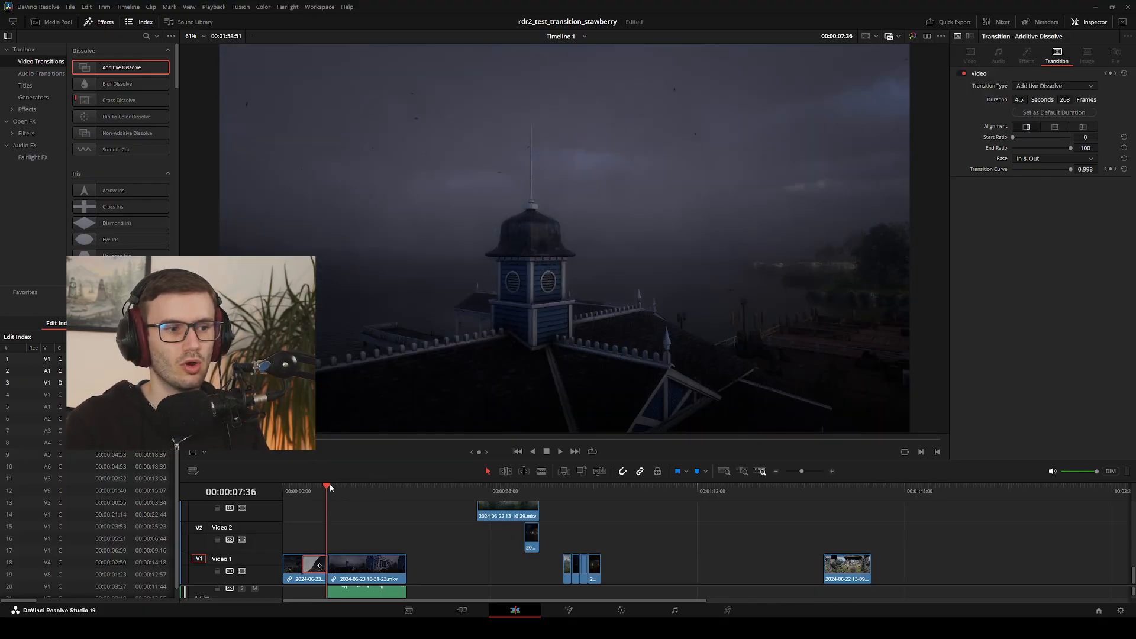
pyautogui.moveTo(330, 486); pyautogui.dragTo(294, 498)
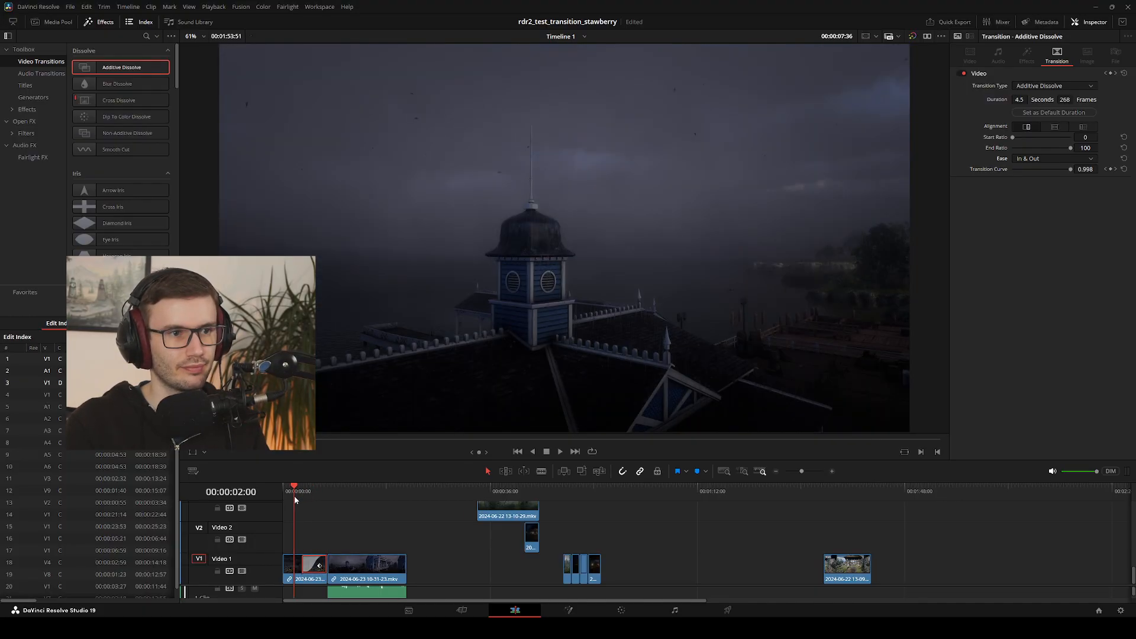
pyautogui.press('space')
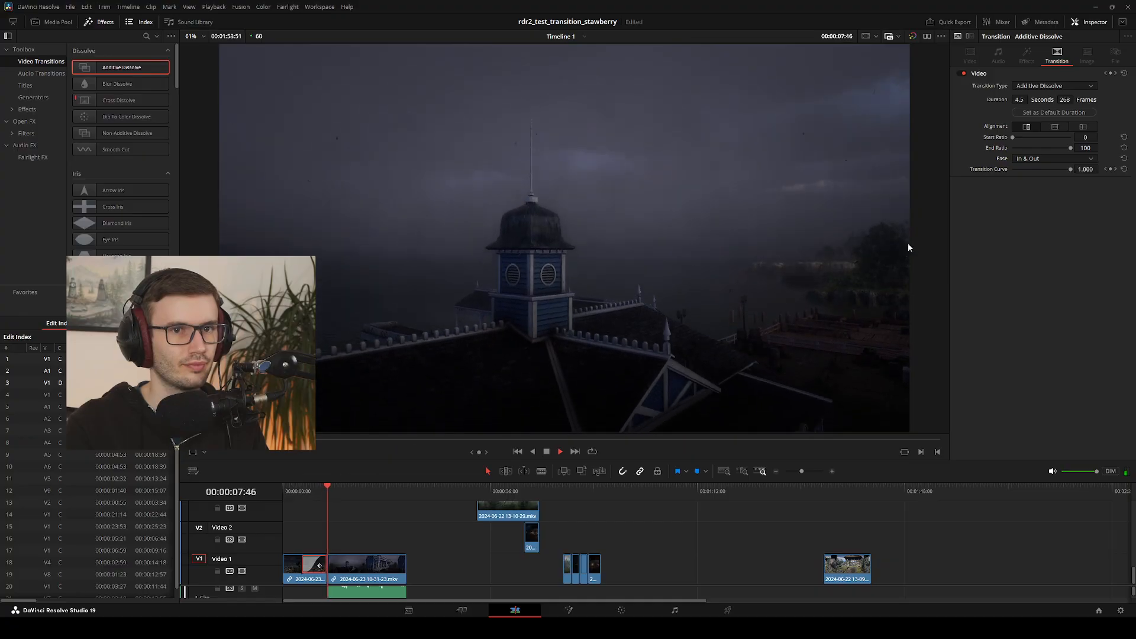
pyautogui.click(1055, 126)
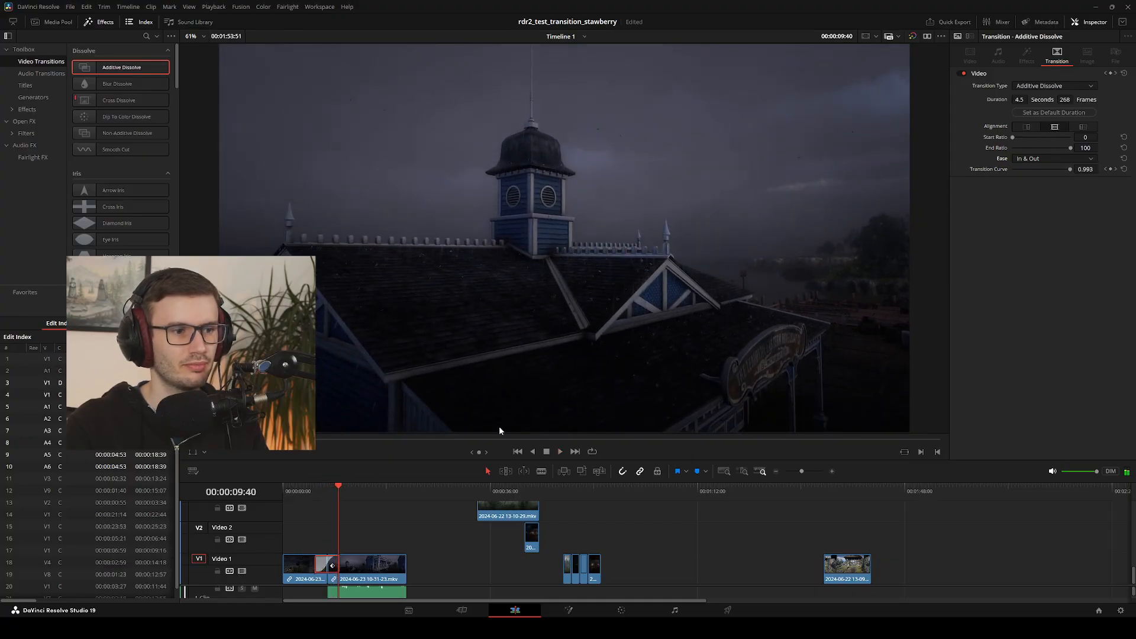
# Replay the centred dissolve, look over the timeline tracks, and scrub back to the start of the windmill clip
pyautogui.click(315, 491)
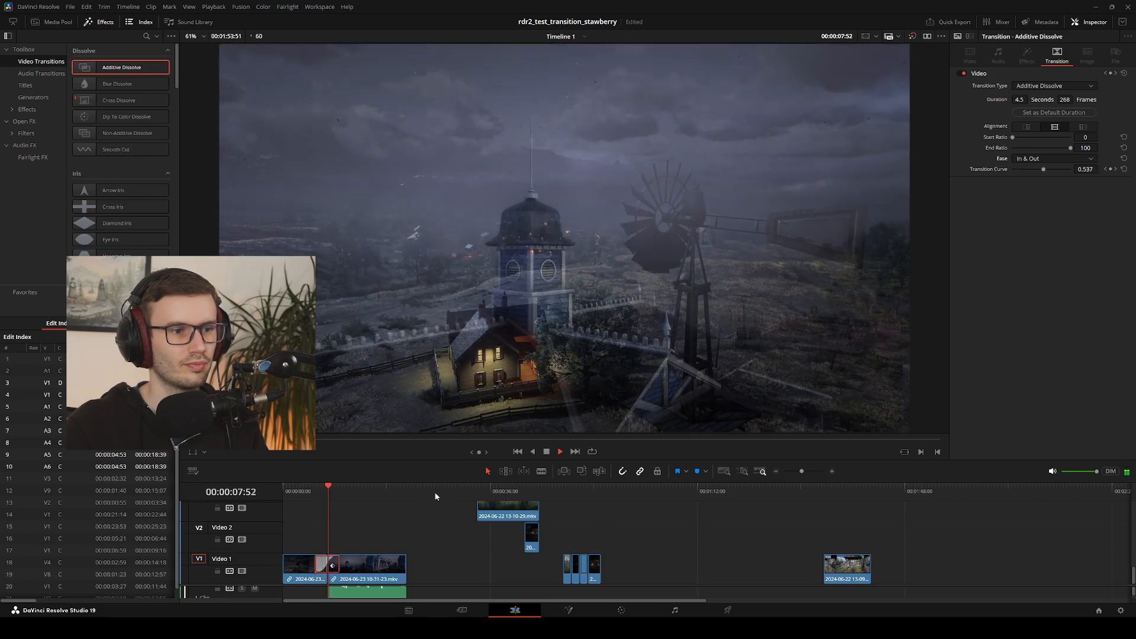
pyautogui.click(438, 520)
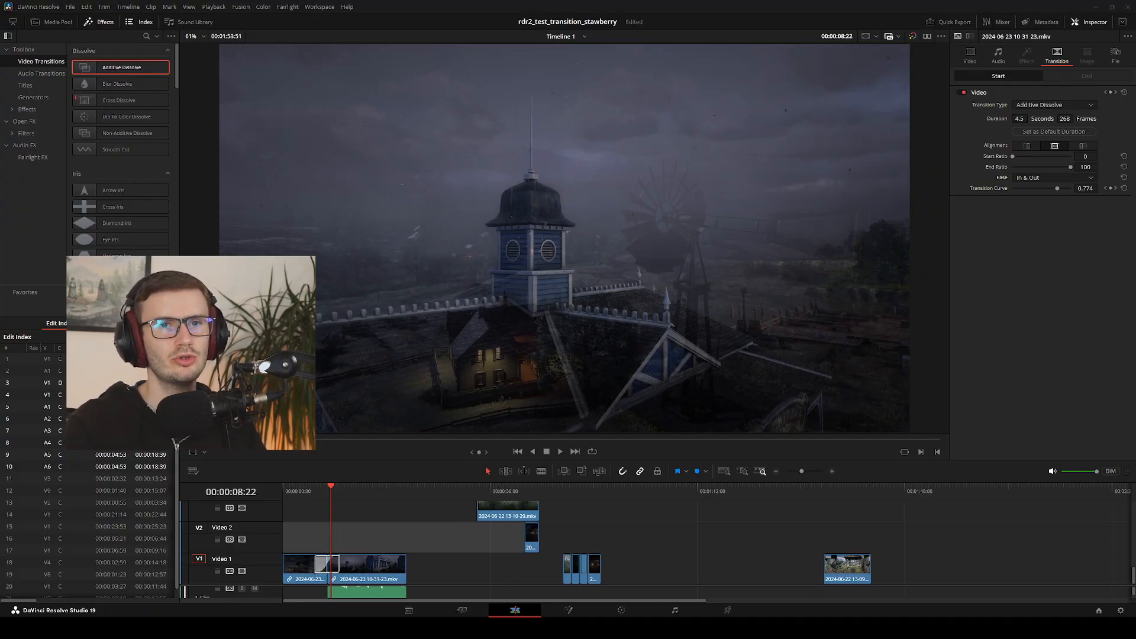
pyautogui.scroll(5, 595, 534)
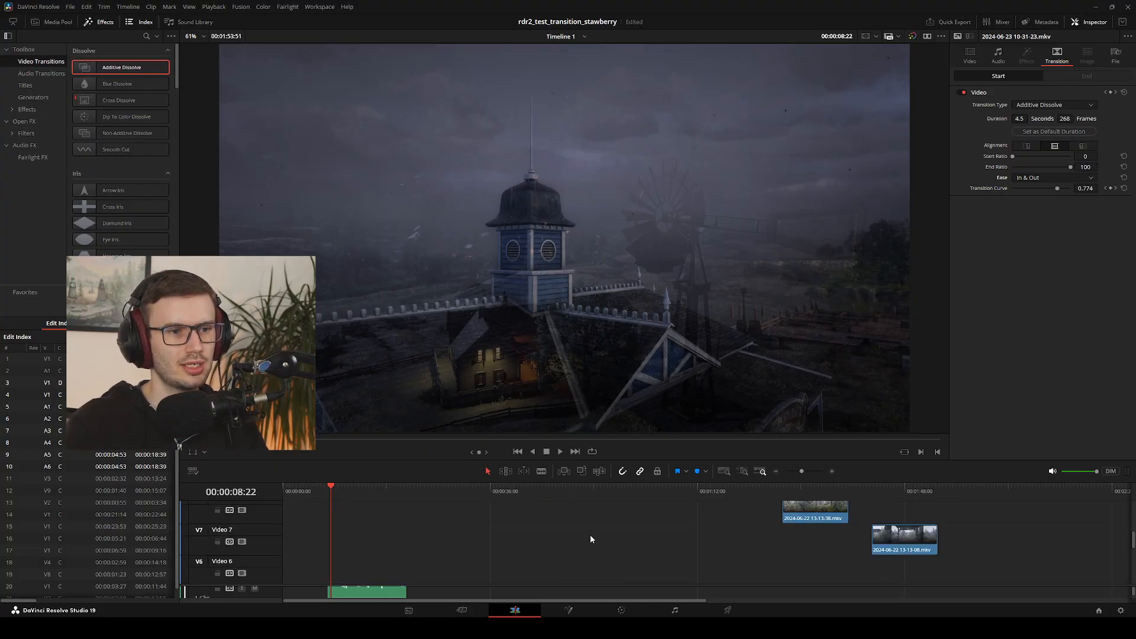
pyautogui.scroll(-5, 596, 533)
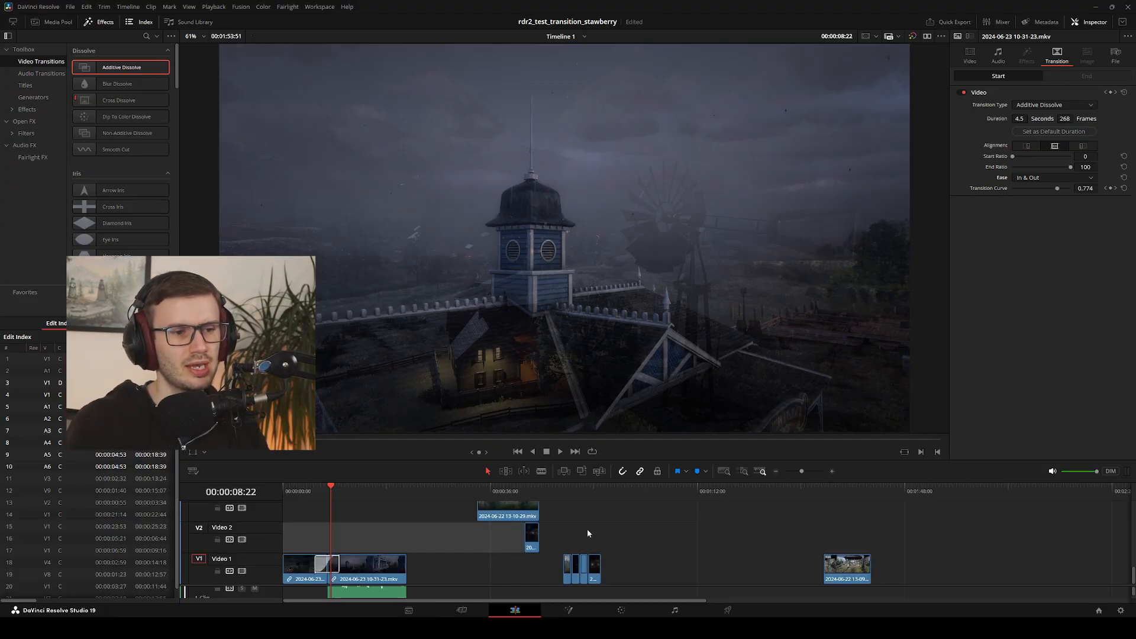
pyautogui.click(474, 566)
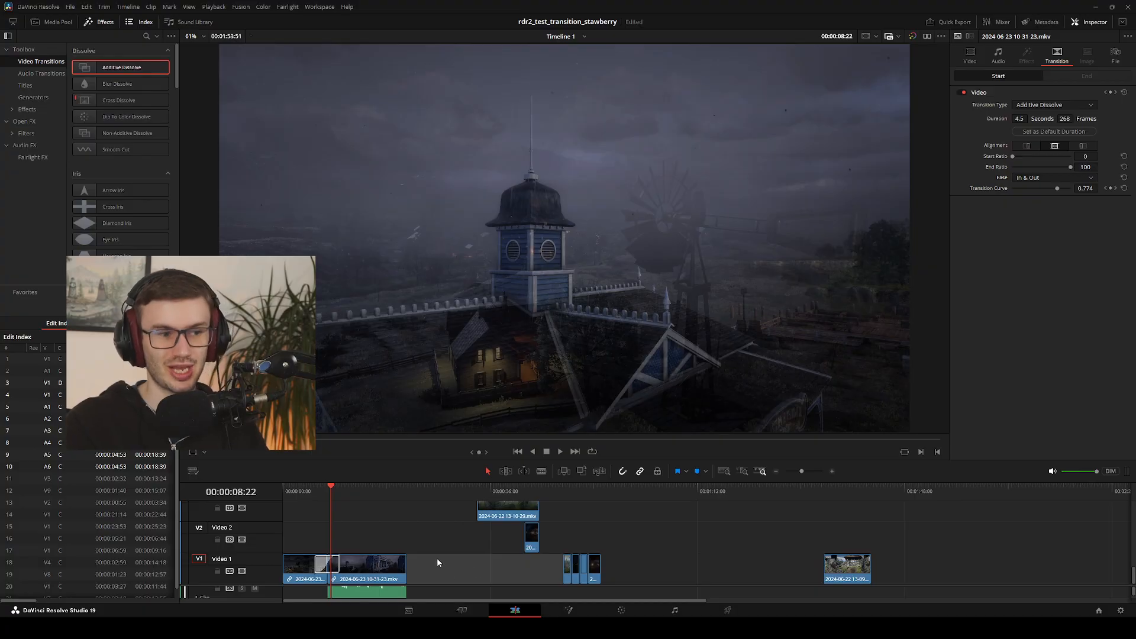
pyautogui.moveTo(332, 488)
pyautogui.mouseDown()
pyautogui.moveTo(370, 488)
pyautogui.moveTo(307, 496)
pyautogui.moveTo(332, 499)
pyautogui.moveTo(317, 501)
pyautogui.mouseUp()
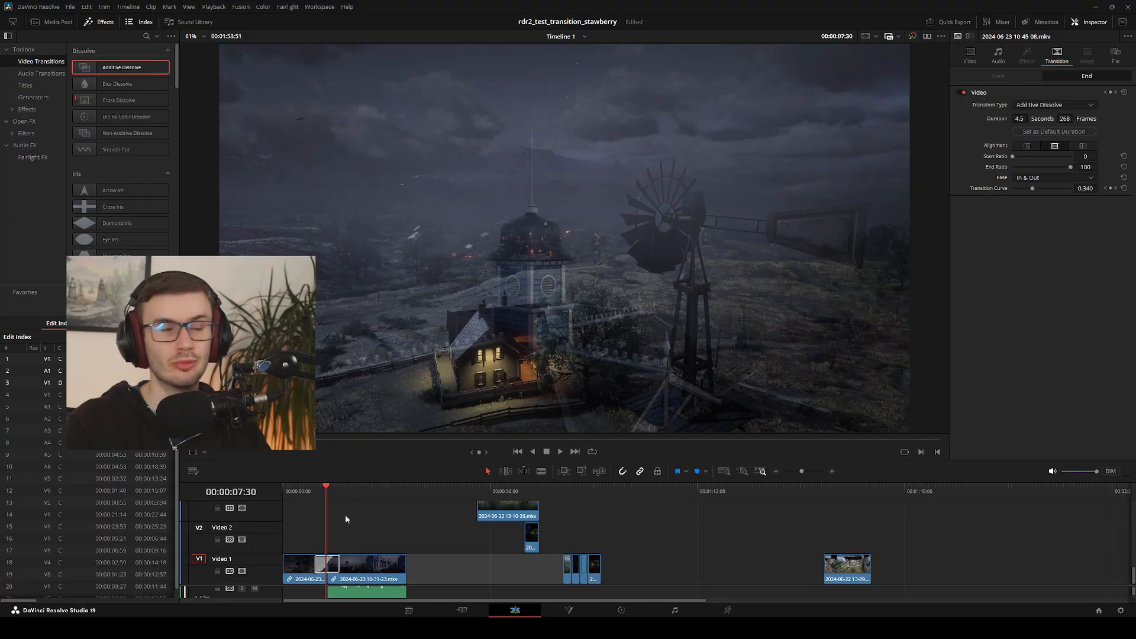
pyautogui.moveTo(349, 490); pyautogui.dragTo(282, 536)
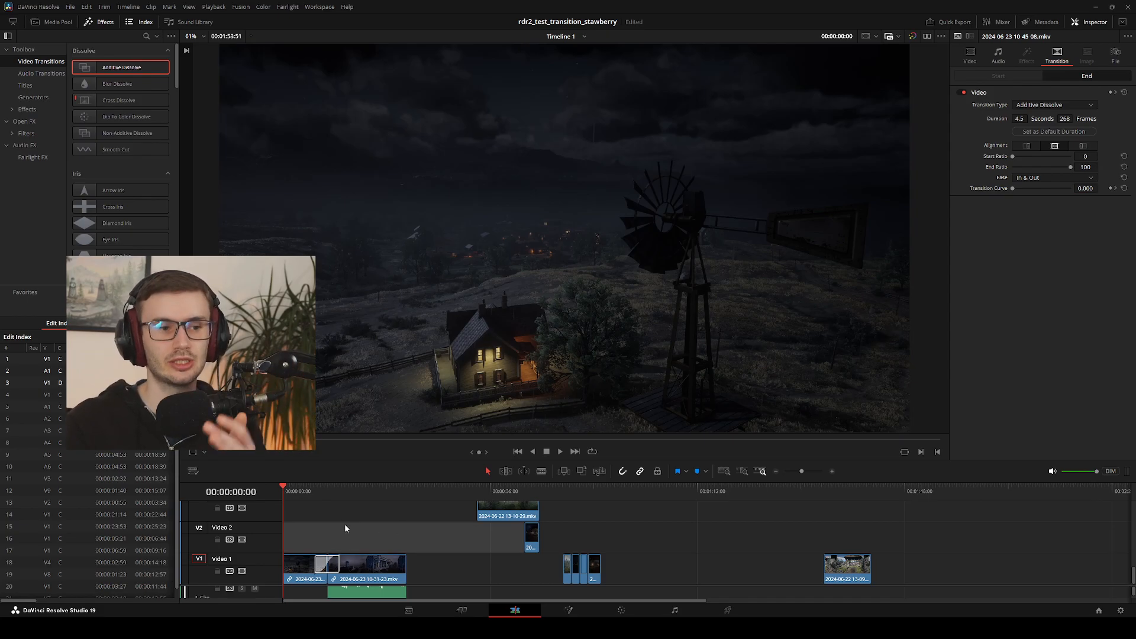
pyautogui.moveTo(303, 492); pyautogui.dragTo(284, 521)
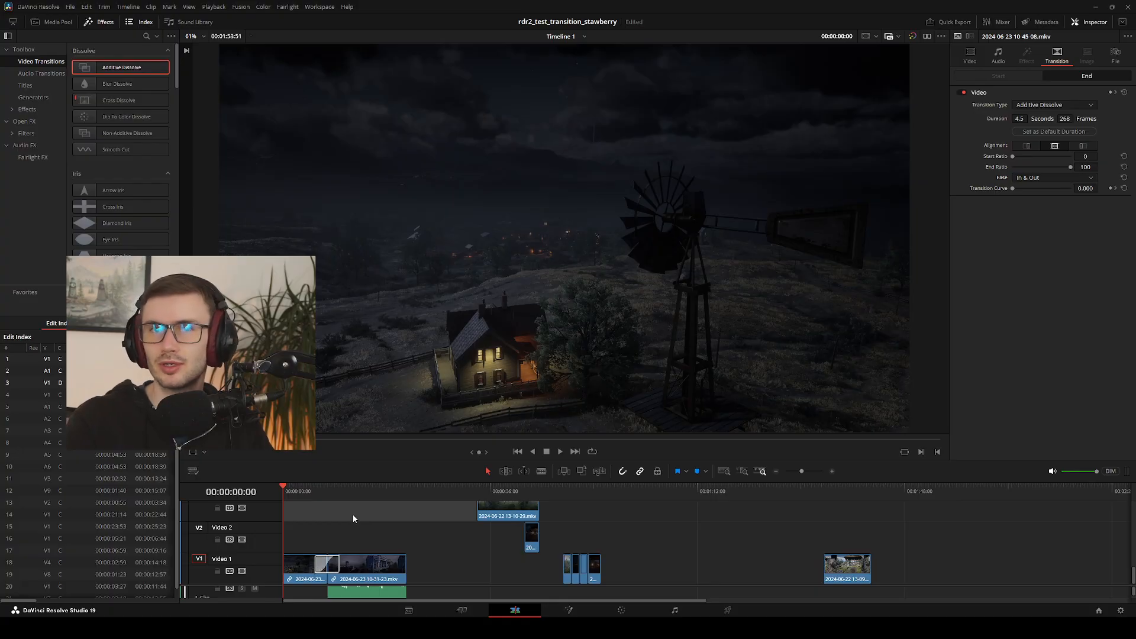
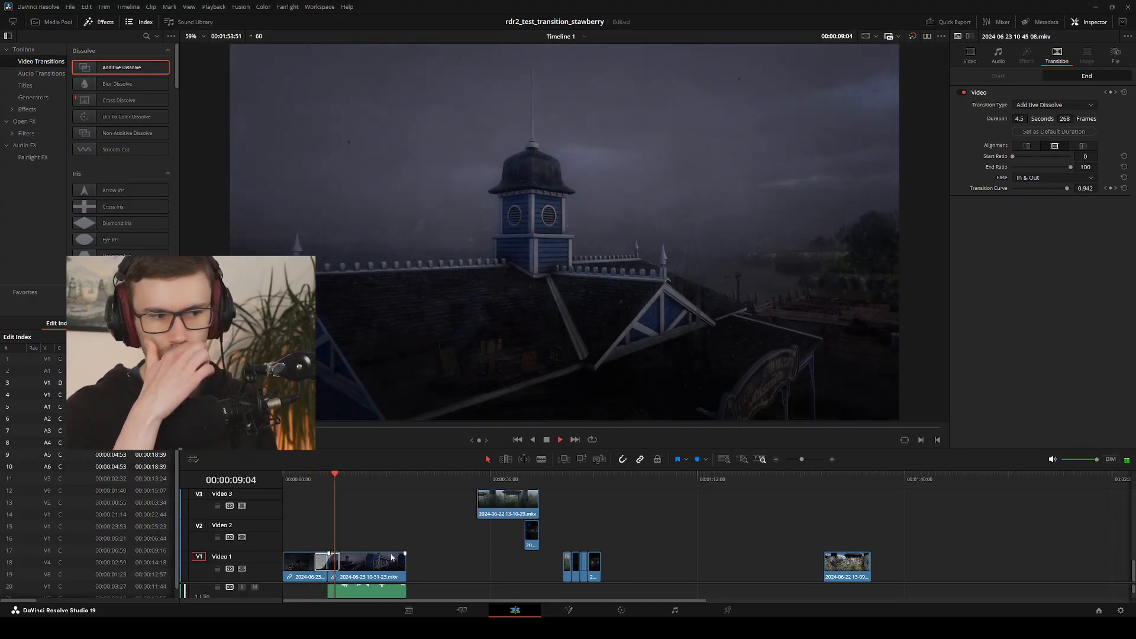
# Browse the source clips on the Cut page, previewing the log flume, watermill and river village footage
pyautogui.moveTo(325, 492); pyautogui.dragTo(357, 516)
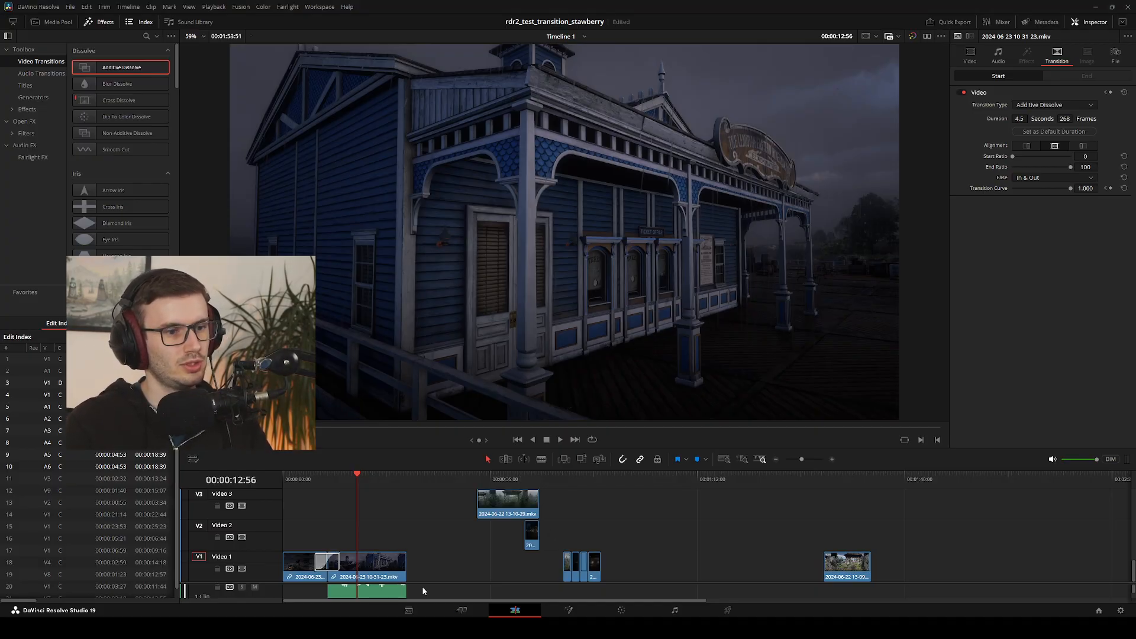
pyautogui.click(462, 610)
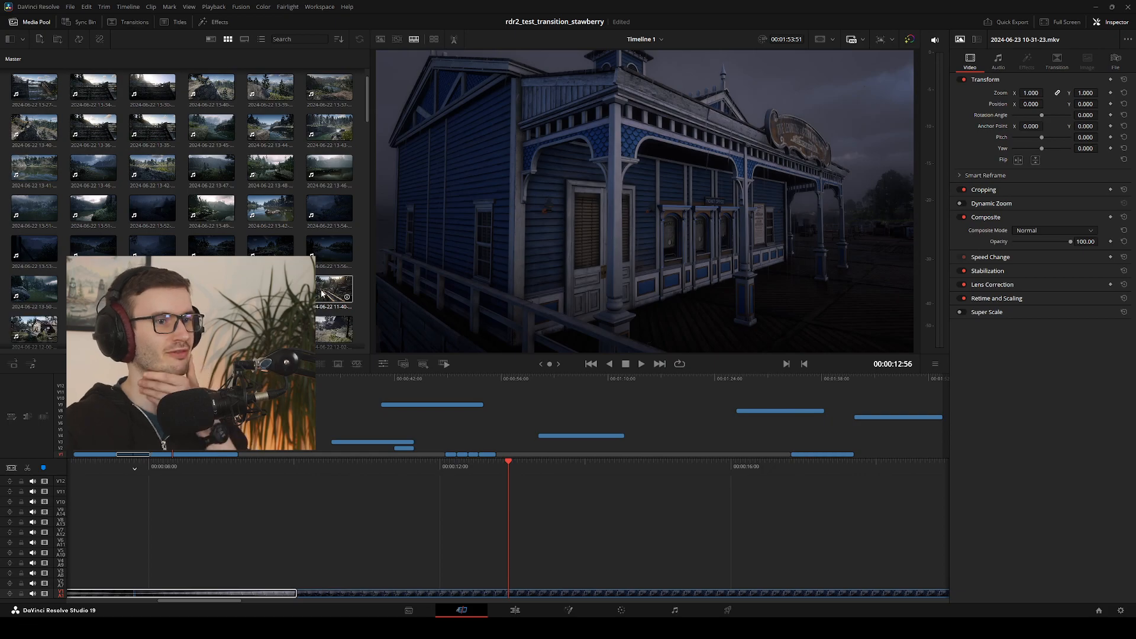
pyautogui.click(322, 294)
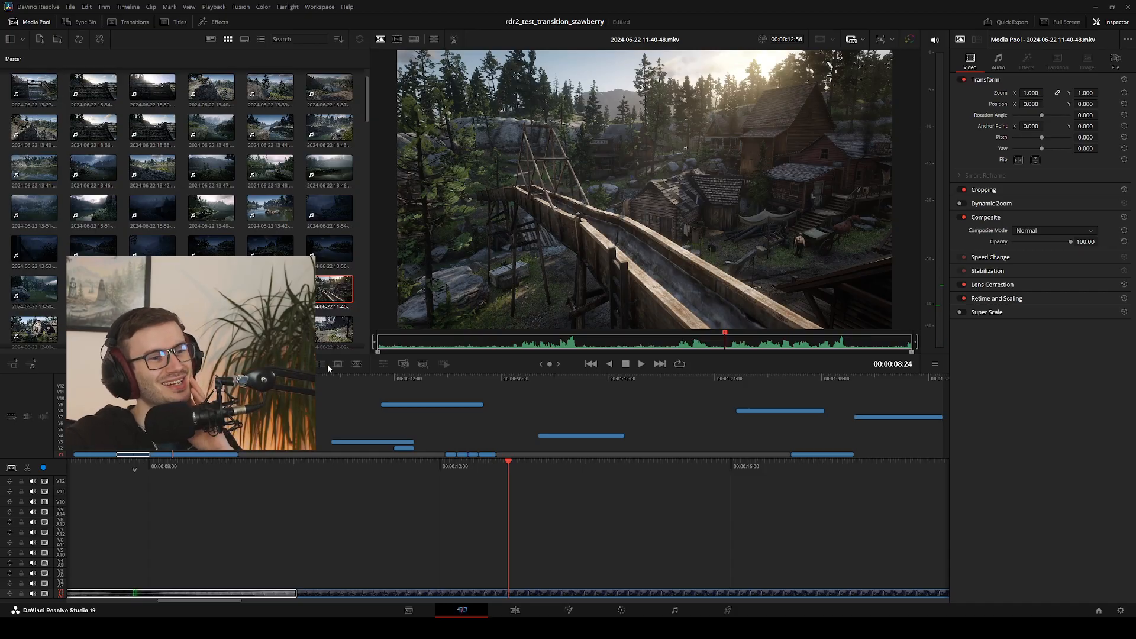
pyautogui.scroll(-2, 284, 295)
pyautogui.scroll(-1, 183, 210)
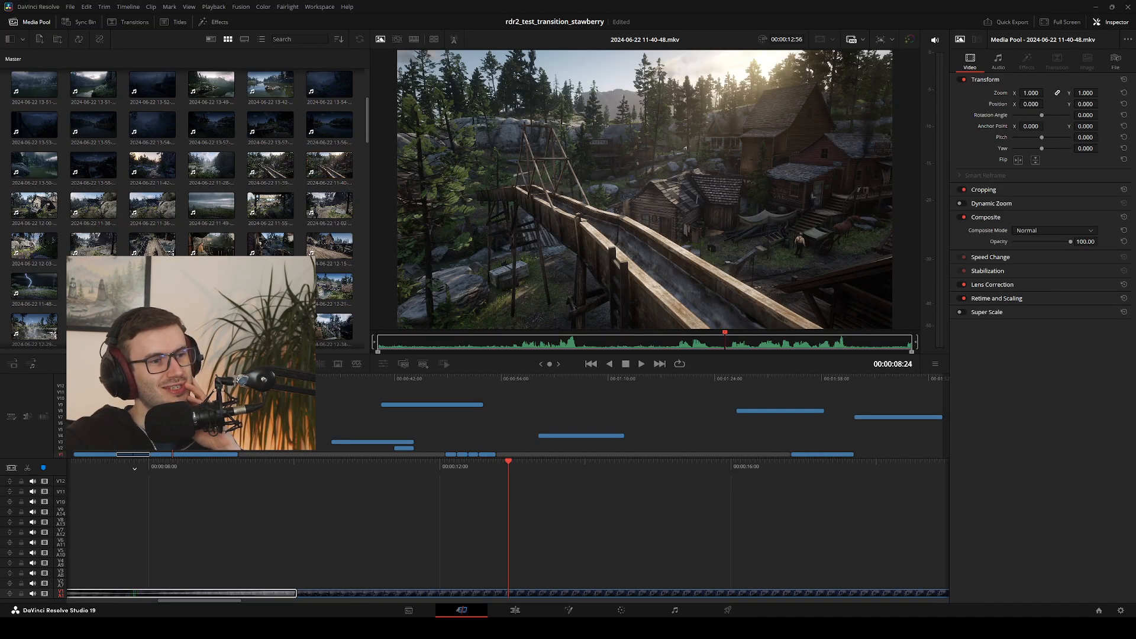
pyautogui.click(171, 251)
pyautogui.click(211, 288)
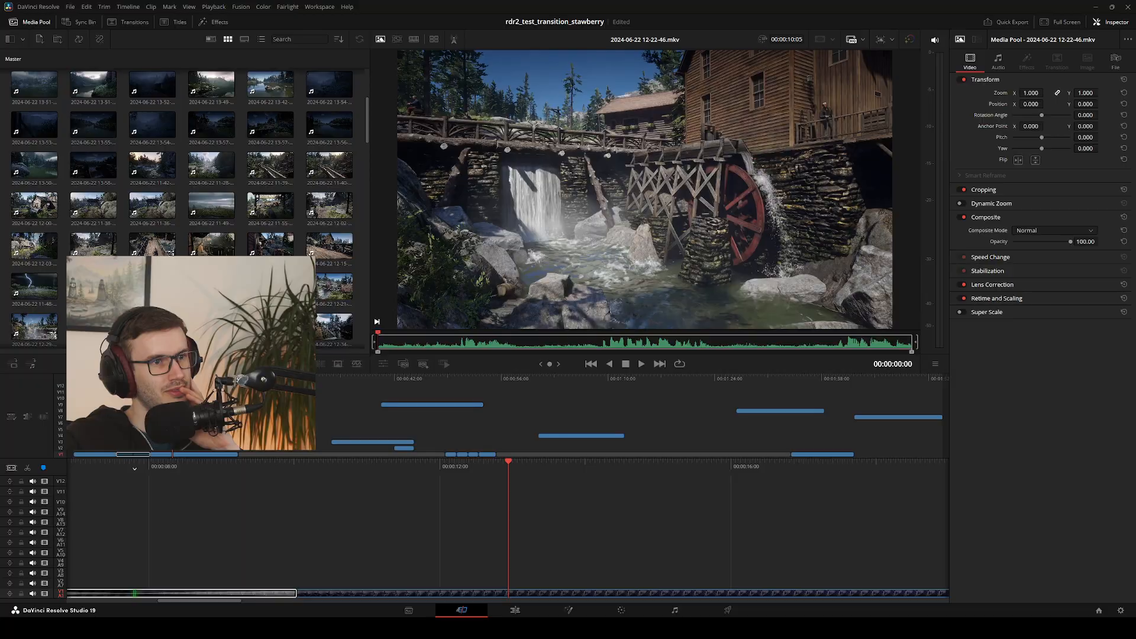
pyautogui.click(320, 295)
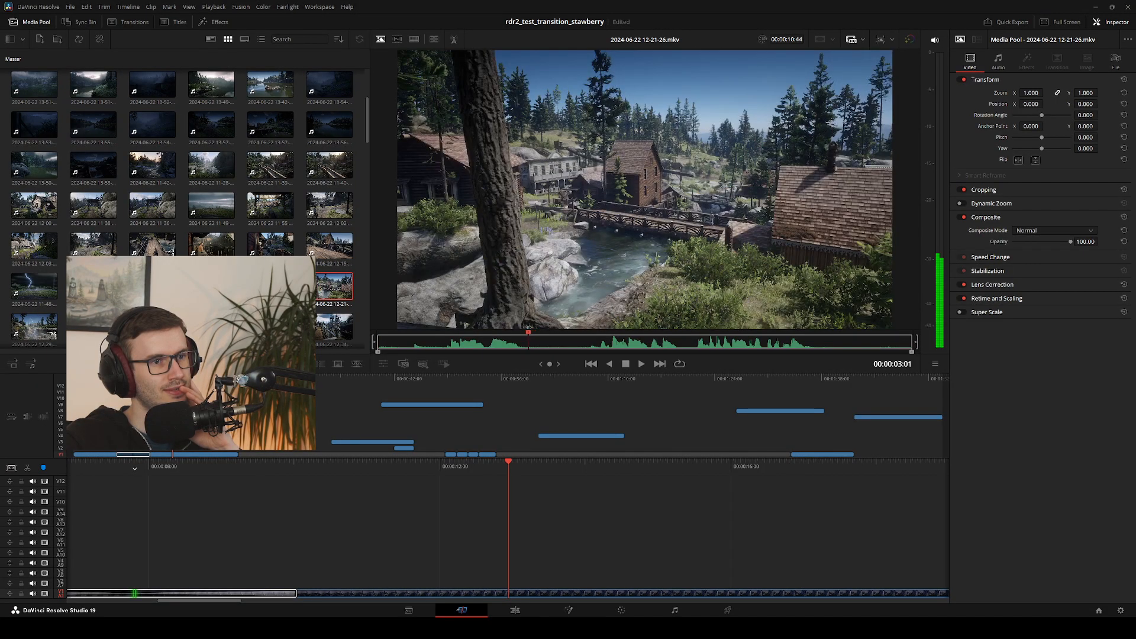
pyautogui.click(271, 290)
pyautogui.click(271, 326)
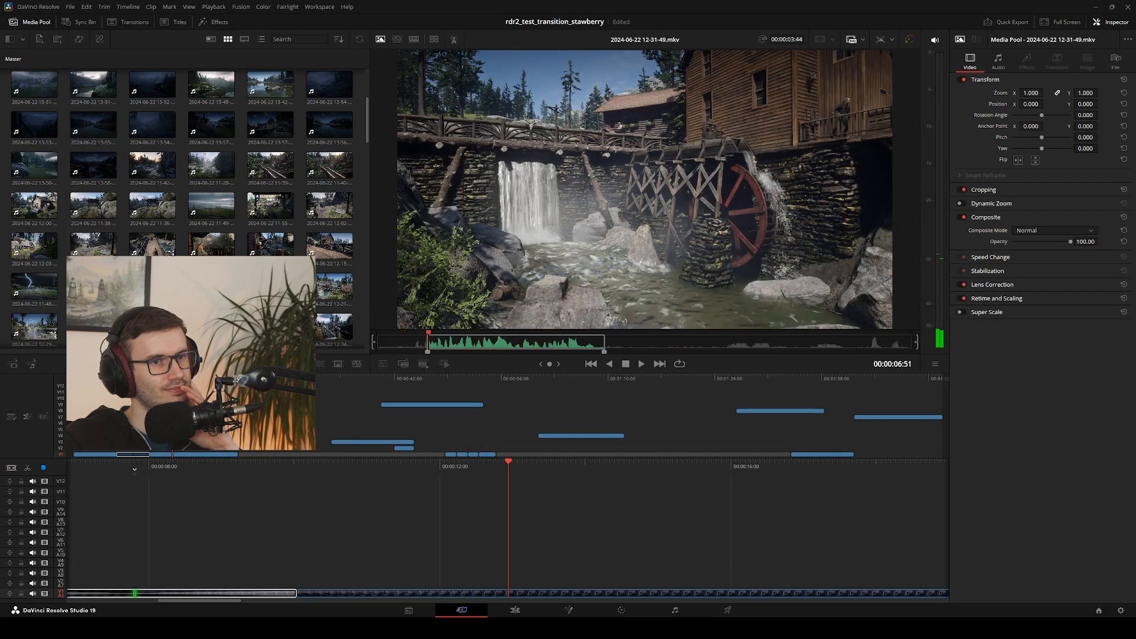
pyautogui.scroll(-3, 177, 178)
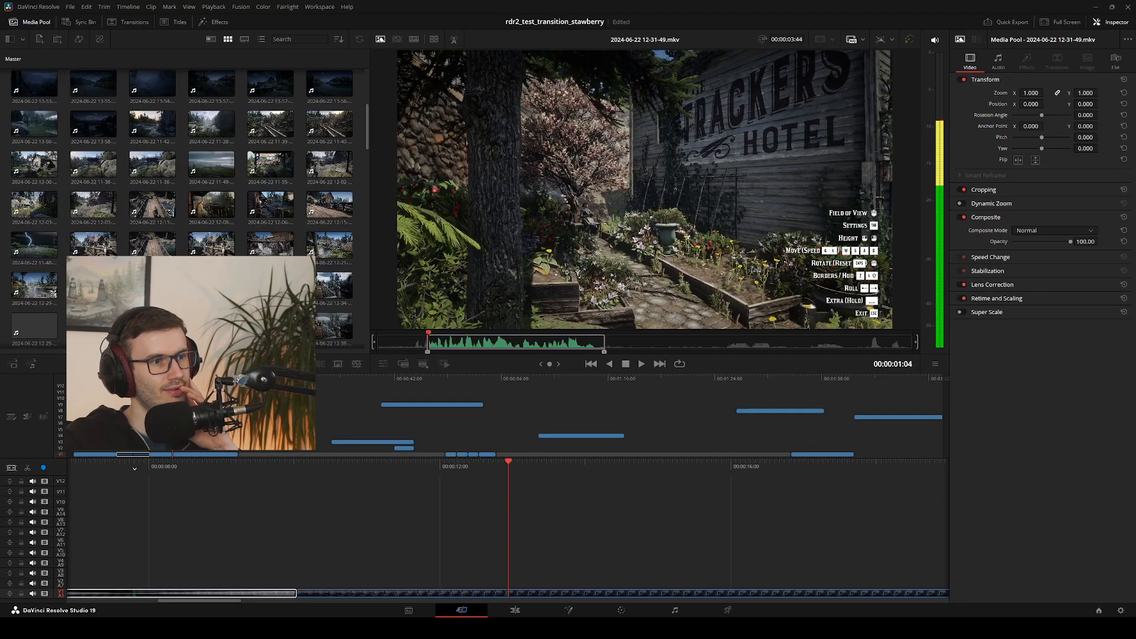
pyautogui.click(152, 243)
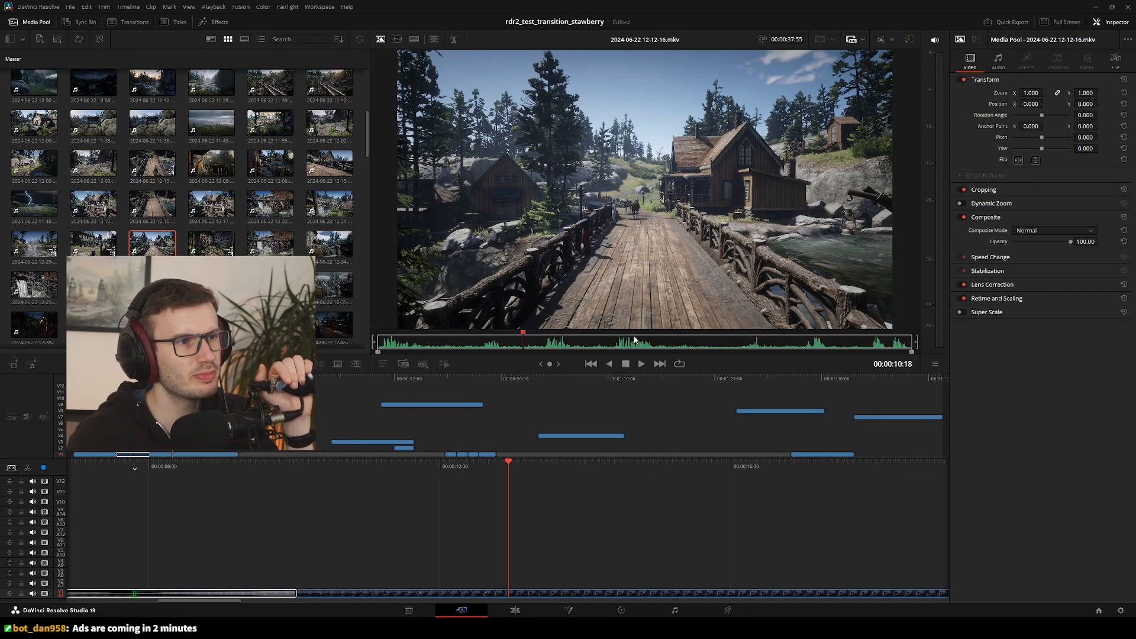
pyautogui.click(653, 349)
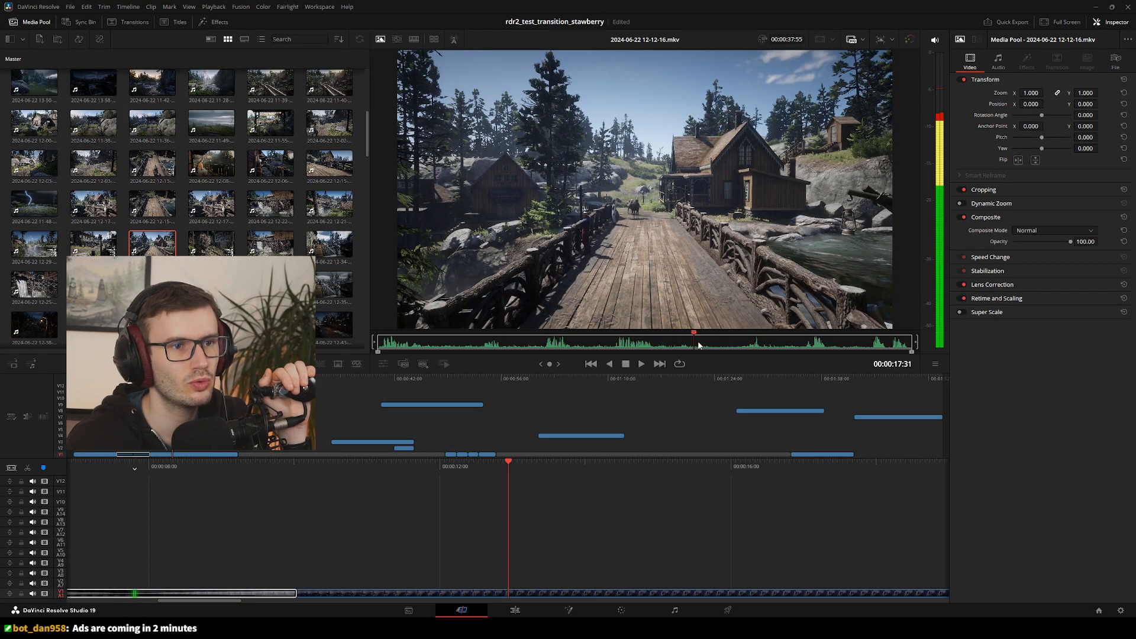
pyautogui.click(788, 349)
pyautogui.moveTo(666, 346); pyautogui.dragTo(453, 352)
pyautogui.moveTo(532, 347); pyautogui.dragTo(652, 354)
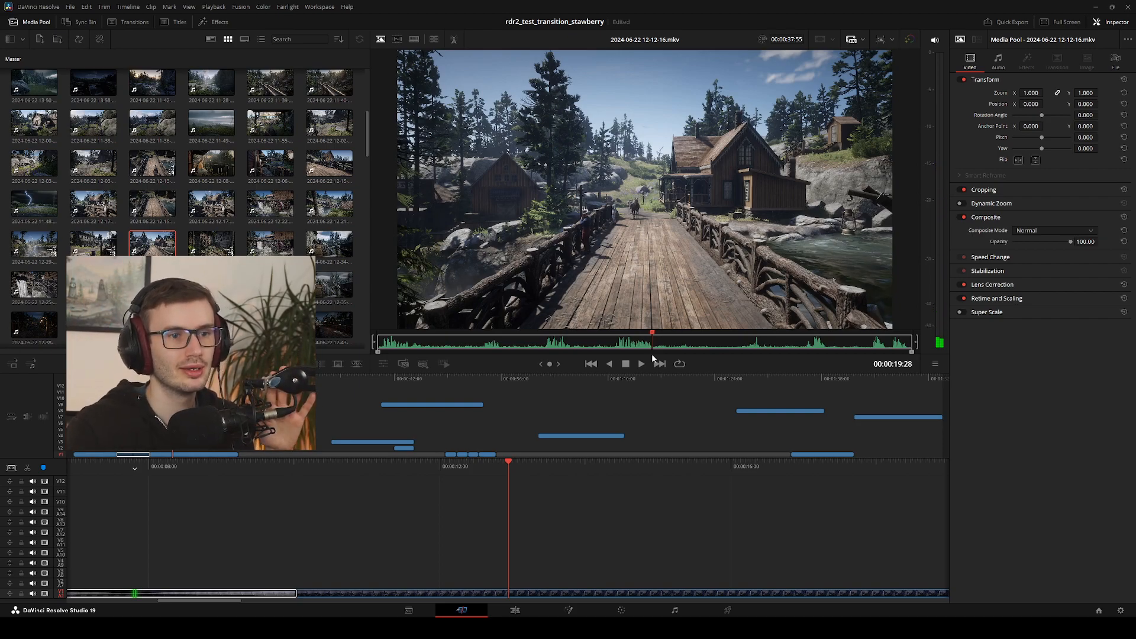
pyautogui.moveTo(652, 353); pyautogui.dragTo(784, 352)
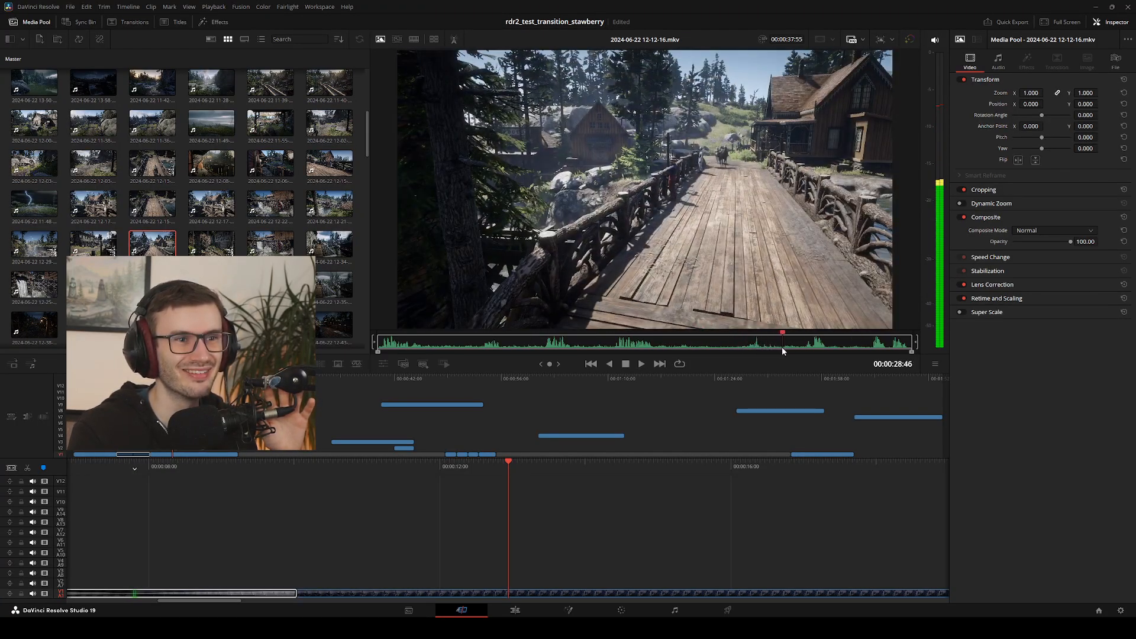
pyautogui.moveTo(708, 346); pyautogui.dragTo(883, 349)
pyautogui.click(96, 252)
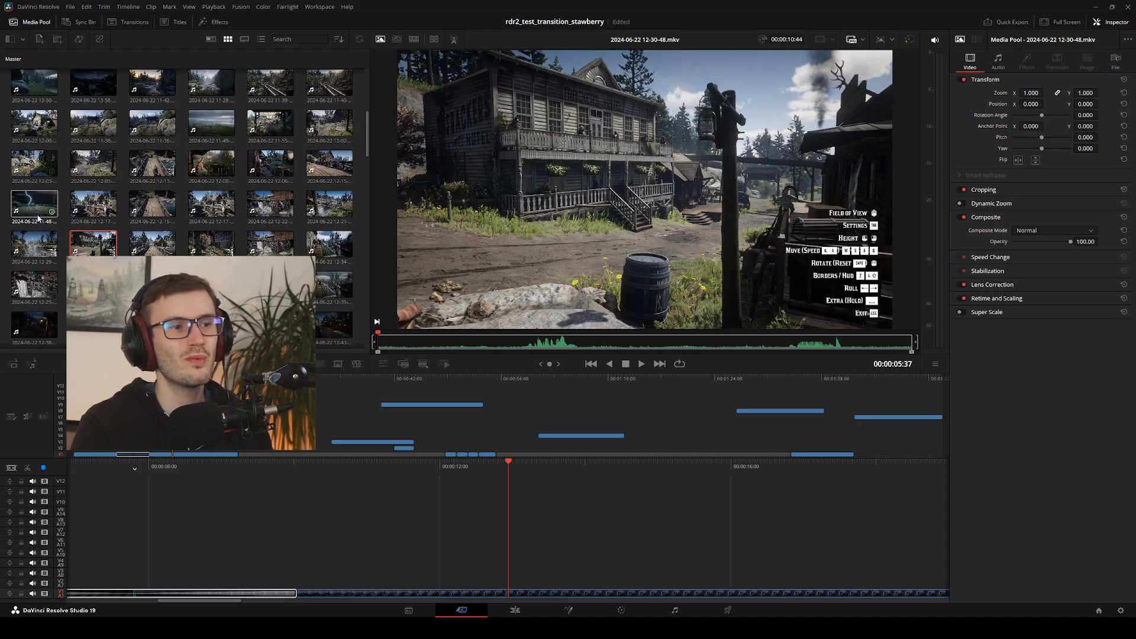
pyautogui.click(312, 249)
pyautogui.click(273, 250)
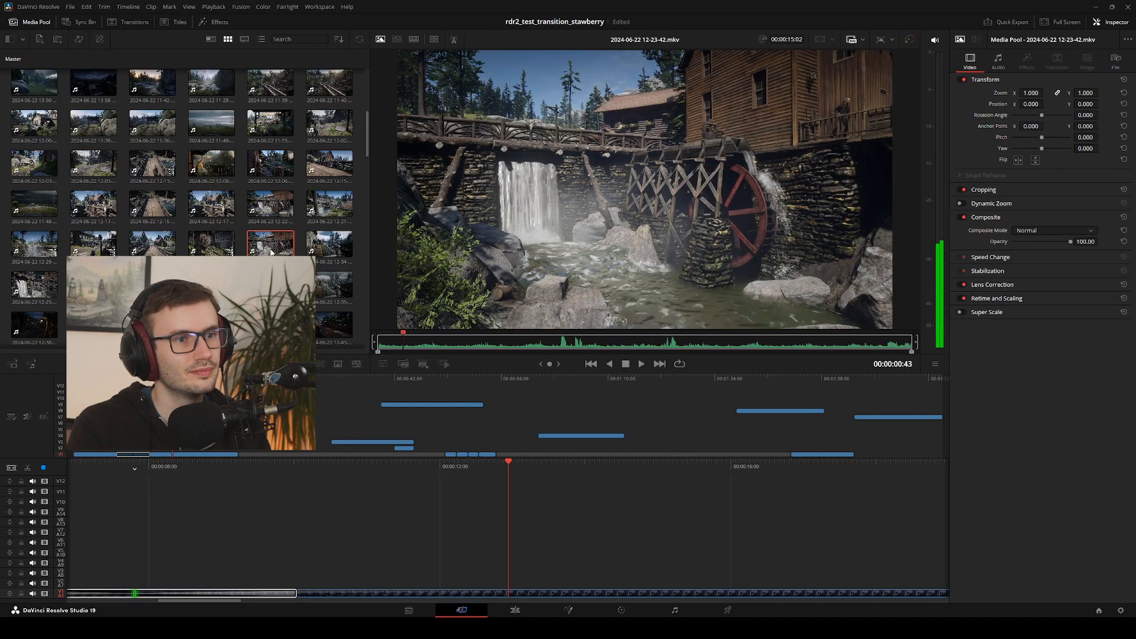
pyautogui.click(199, 252)
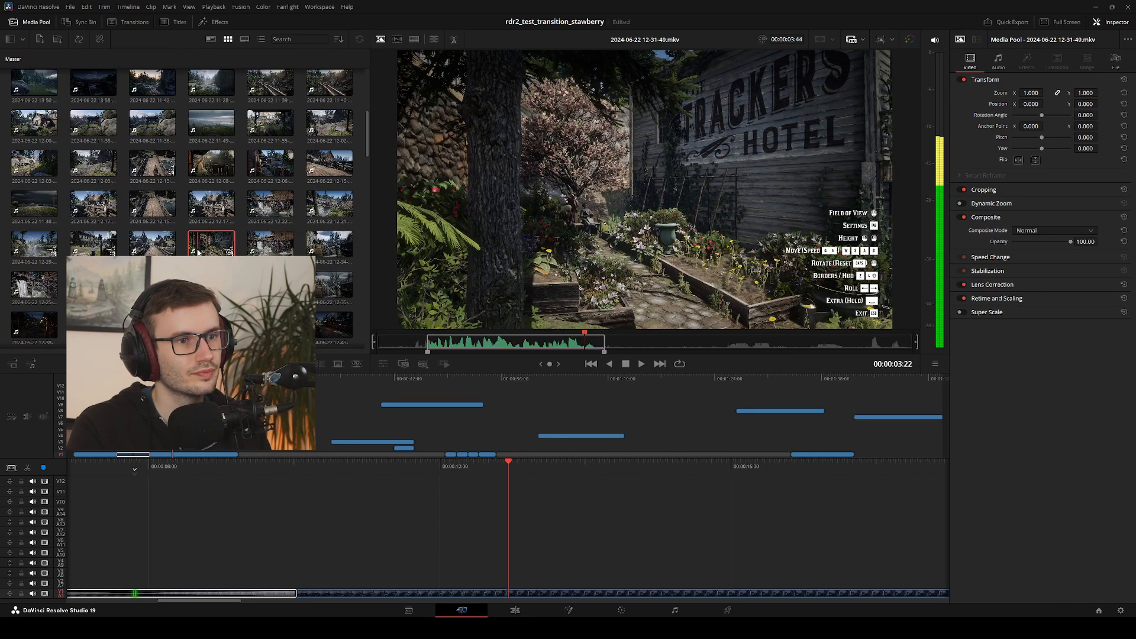
pyautogui.click(155, 252)
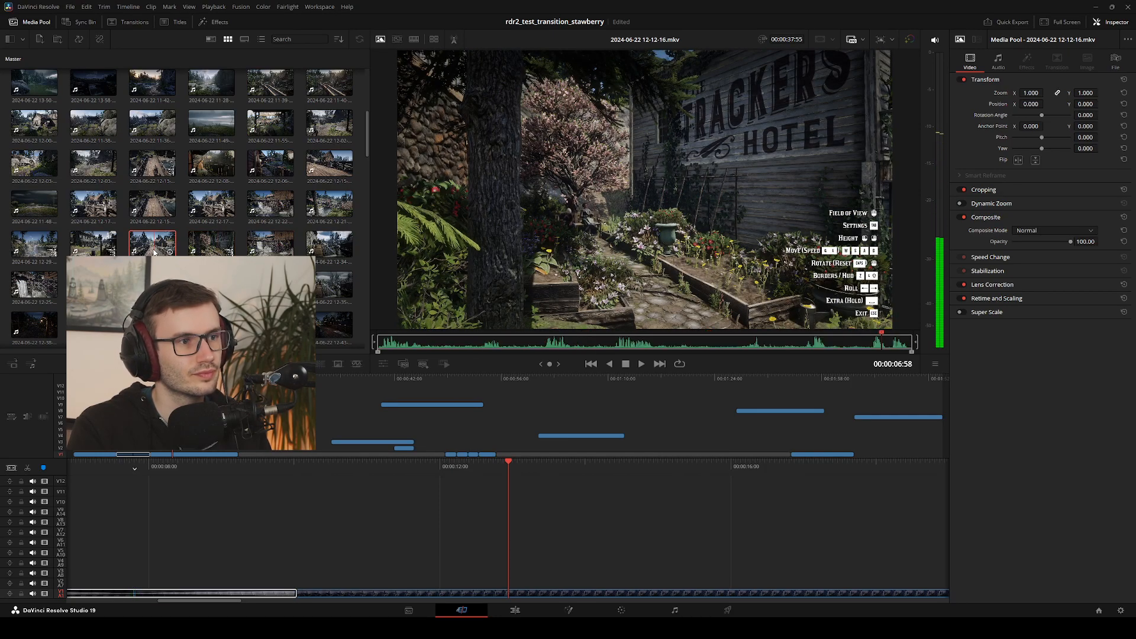
pyautogui.click(216, 252)
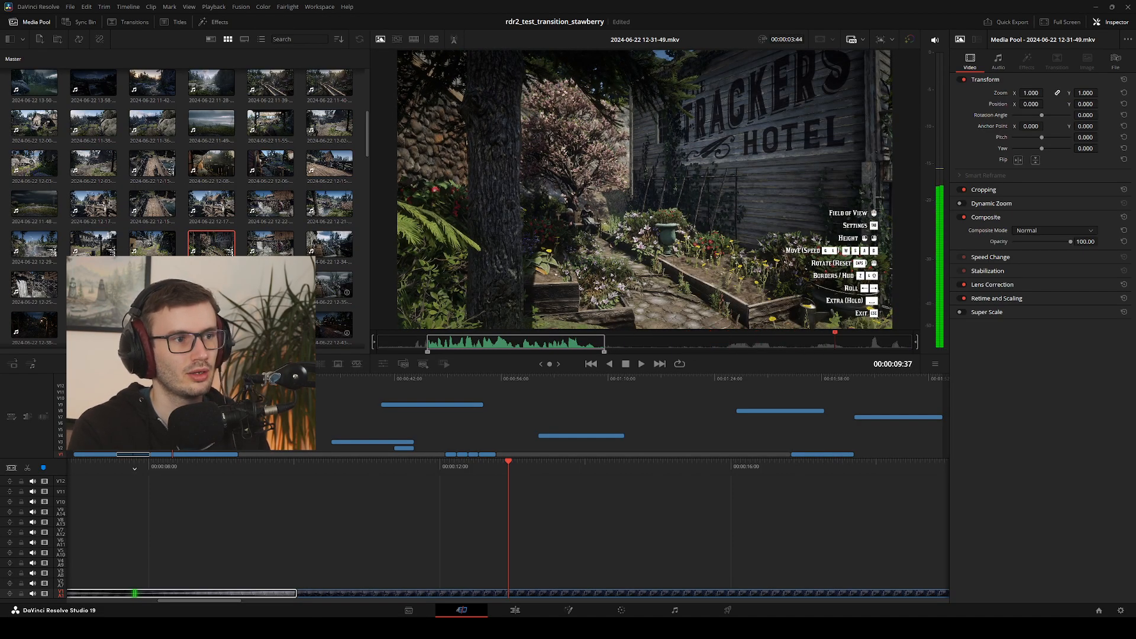
pyautogui.press('Delete')
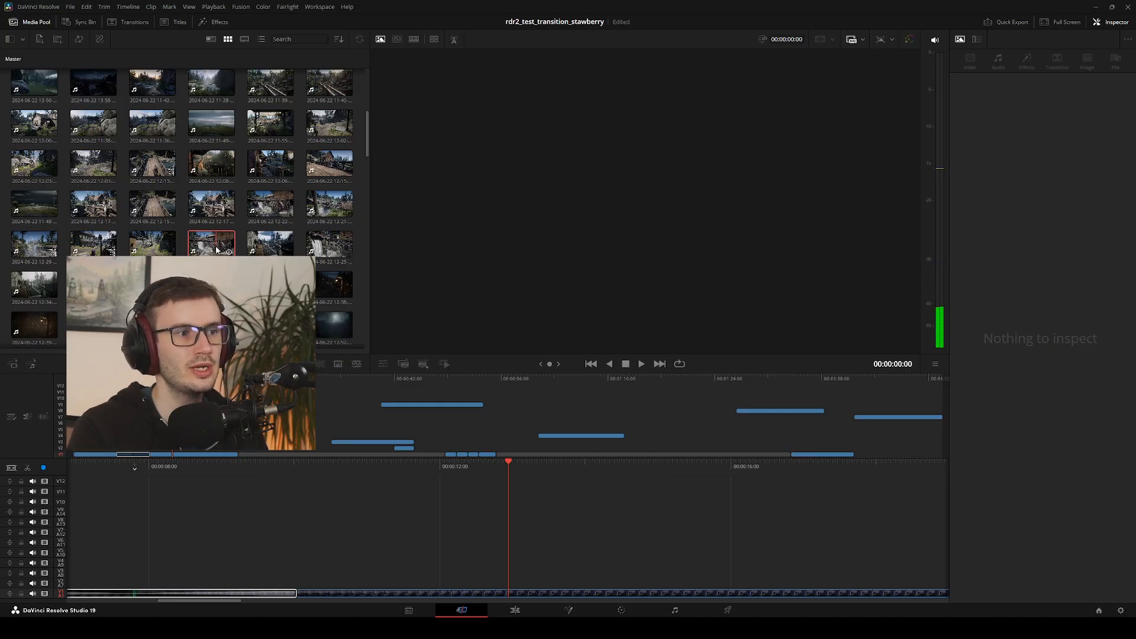
pyautogui.click(326, 250)
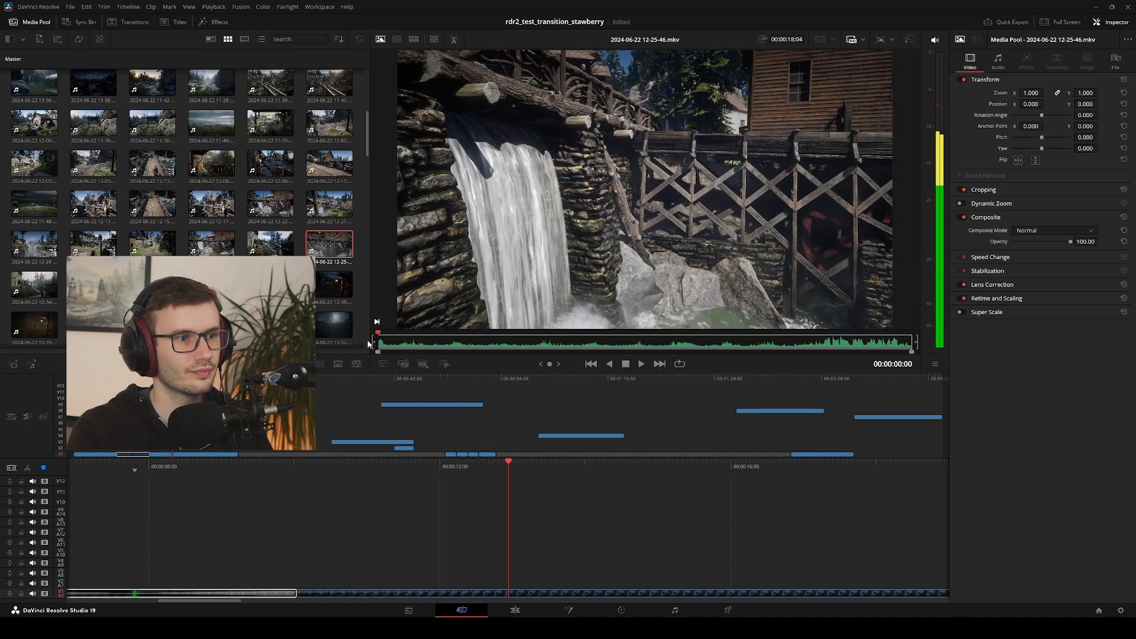
pyautogui.press('space')
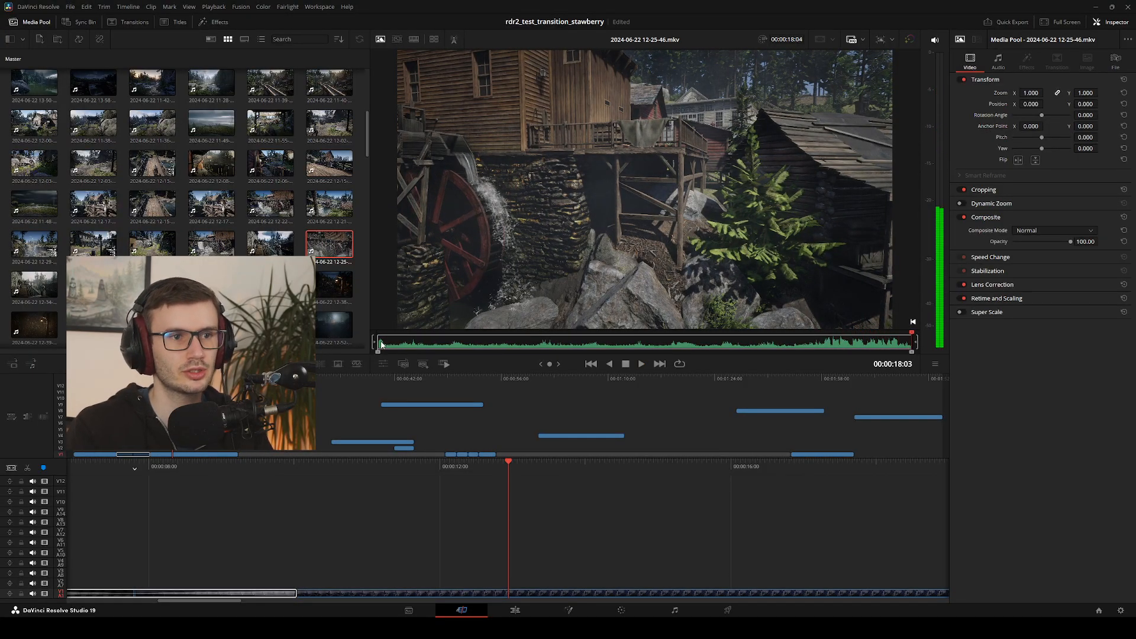
pyautogui.click(381, 345)
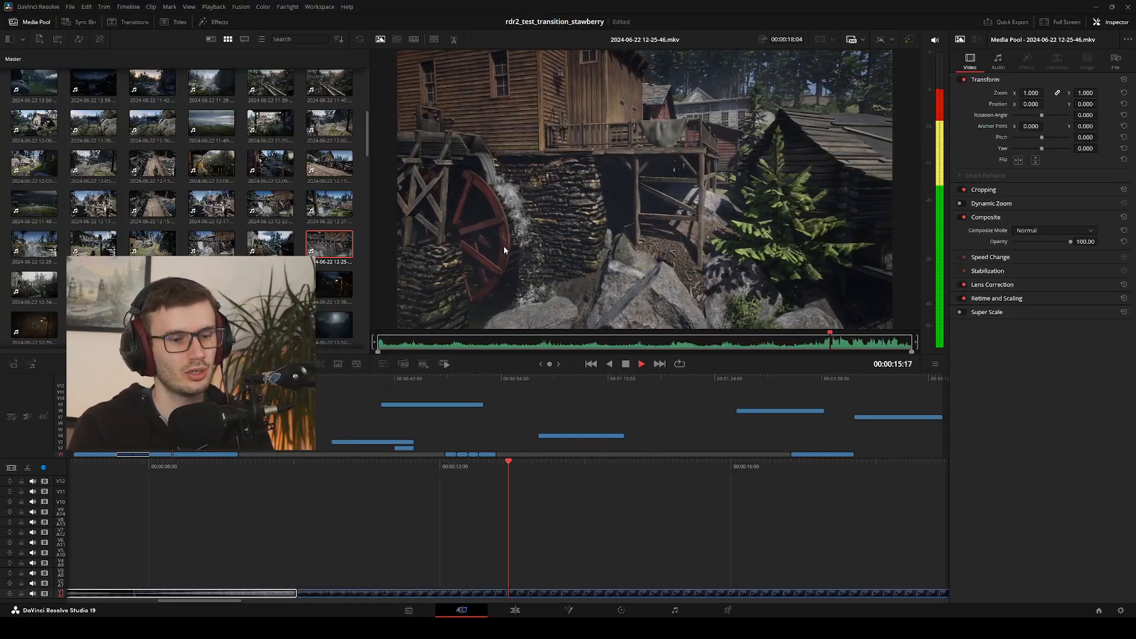
pyautogui.press('space')
pyautogui.click(42, 293)
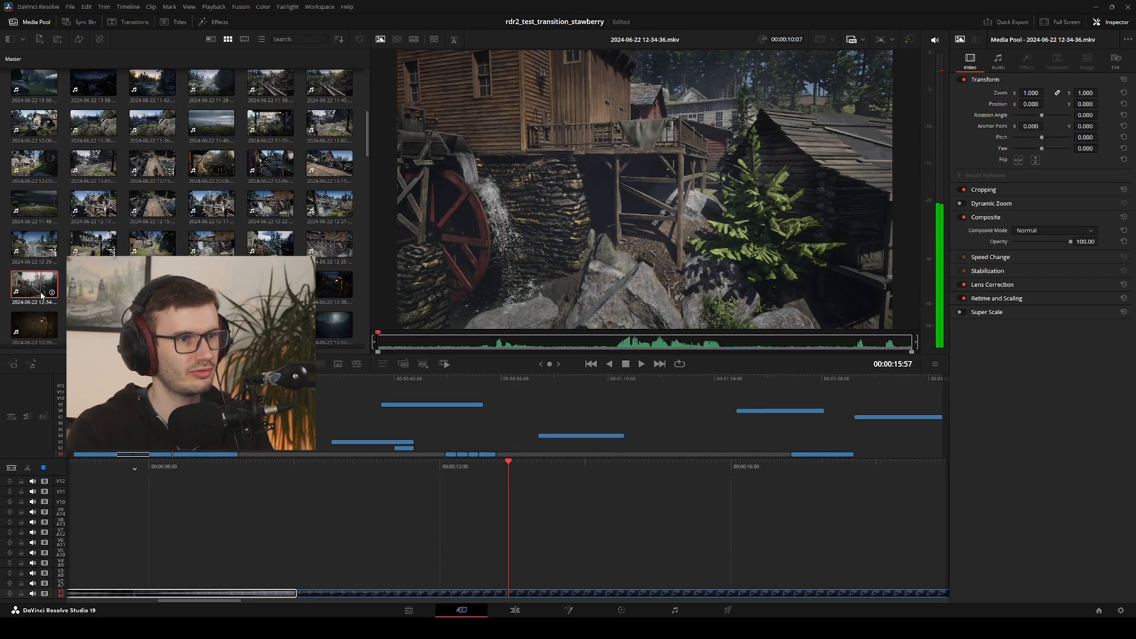
pyautogui.click(329, 244)
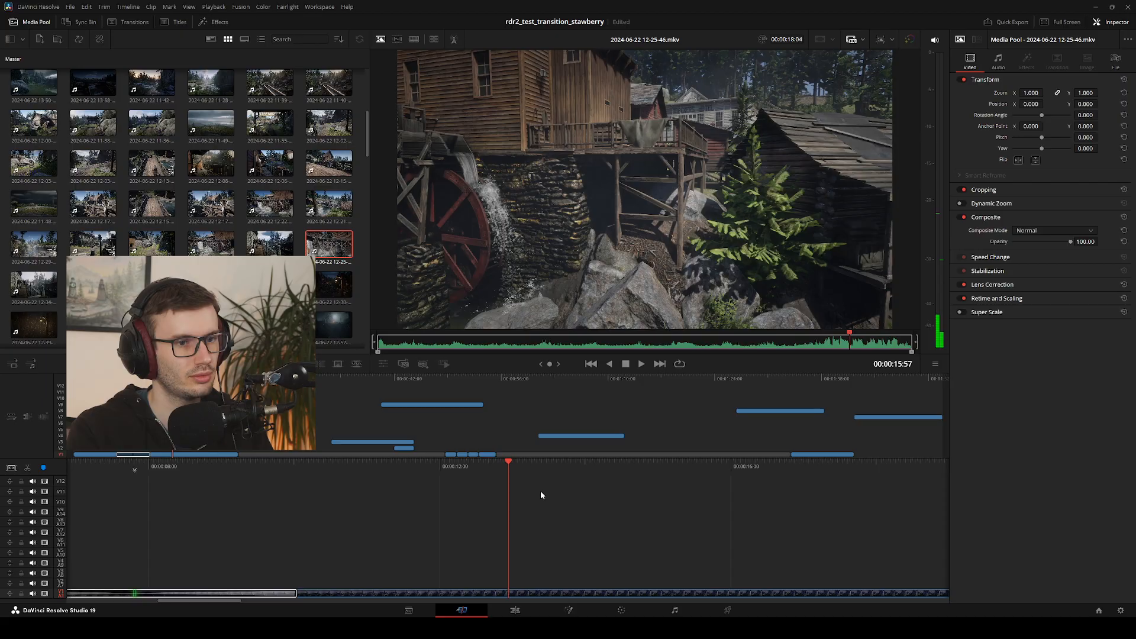
pyautogui.press('Left')
pyautogui.press('Right')
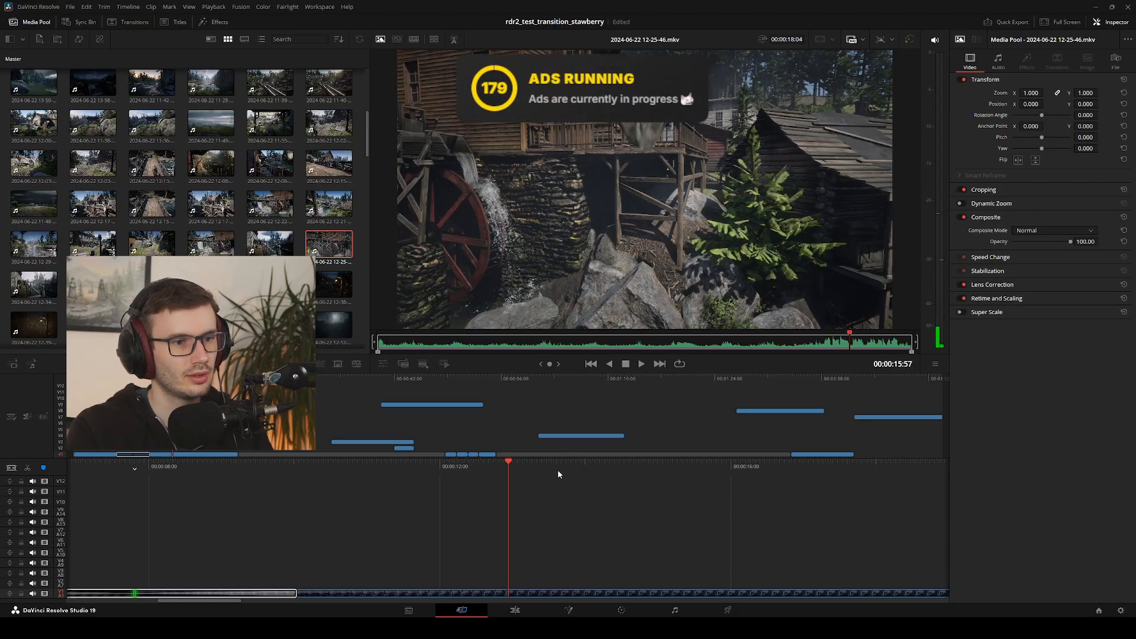
# Compare the metadata and filmstrip views of the media pool and return to thumbnail view
pyautogui.click(207, 40)
pyautogui.click(227, 39)
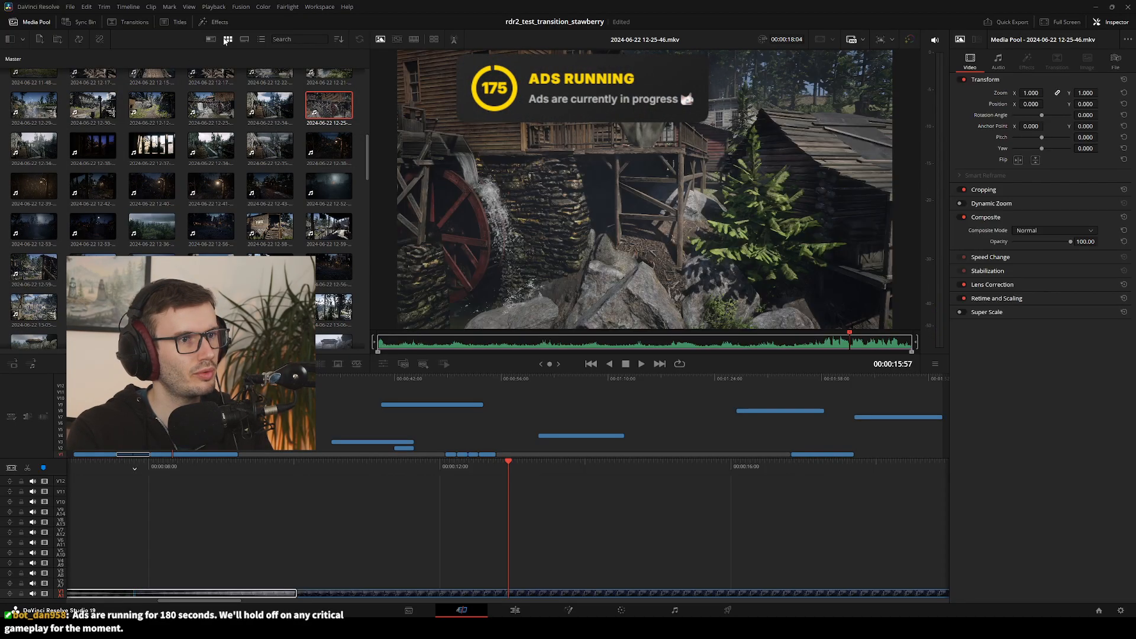
pyautogui.click(211, 39)
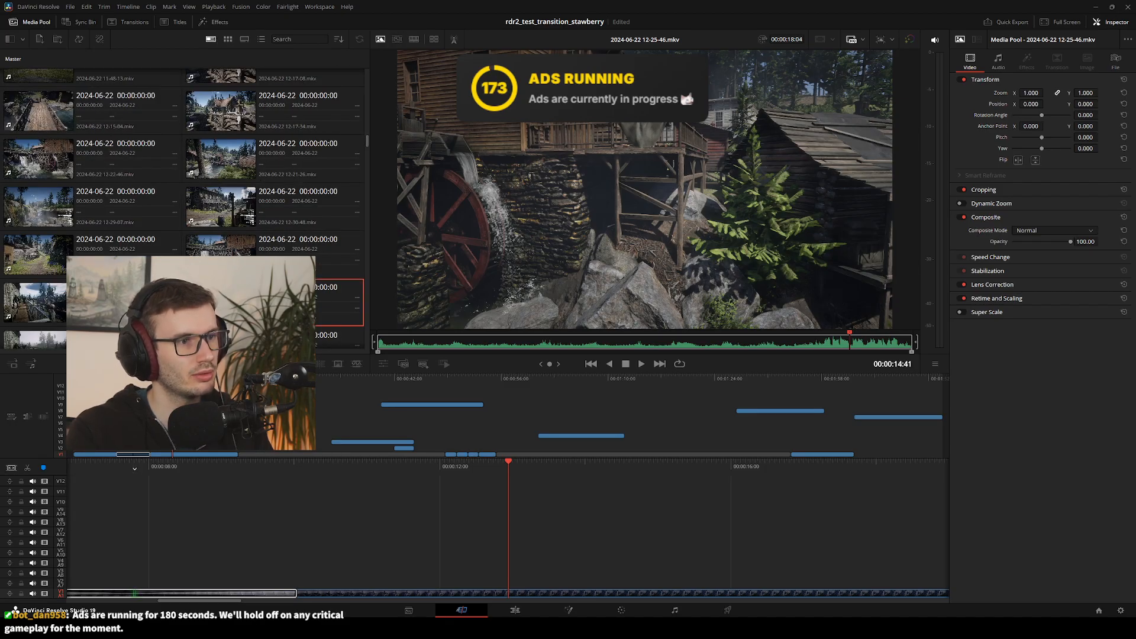
pyautogui.click(228, 39)
pyautogui.click(243, 39)
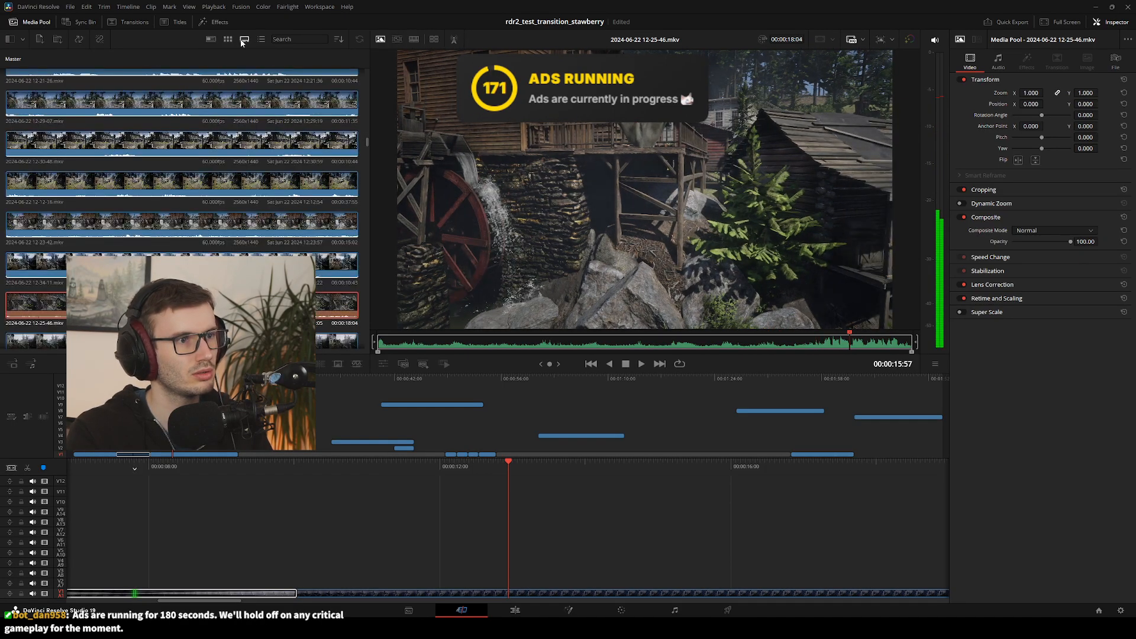
pyautogui.click(227, 39)
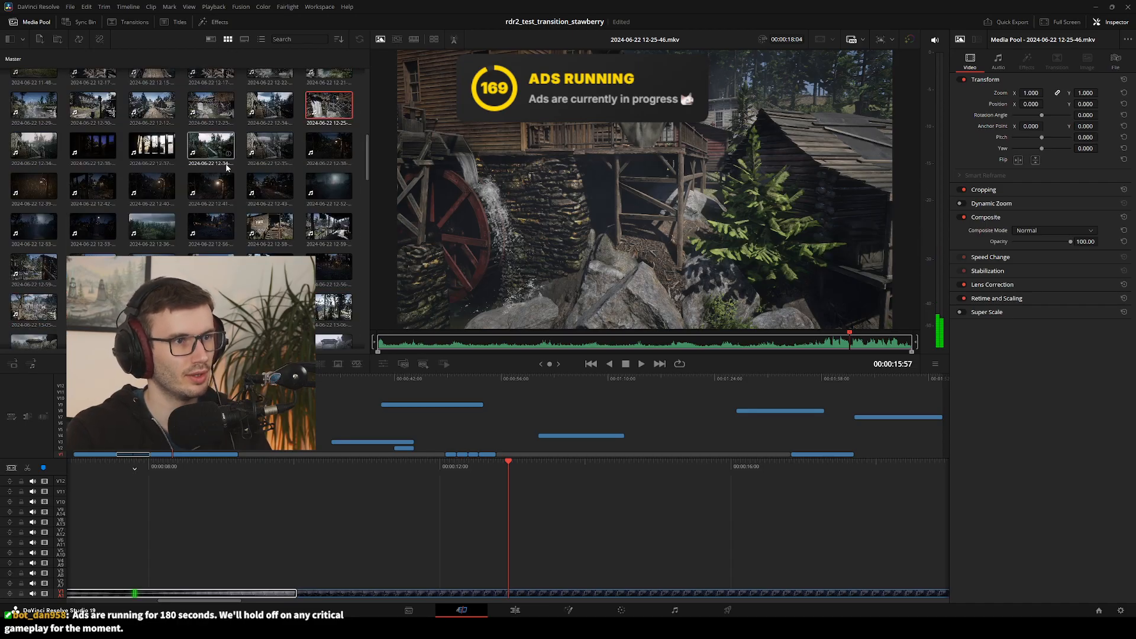
pyautogui.click(35, 155)
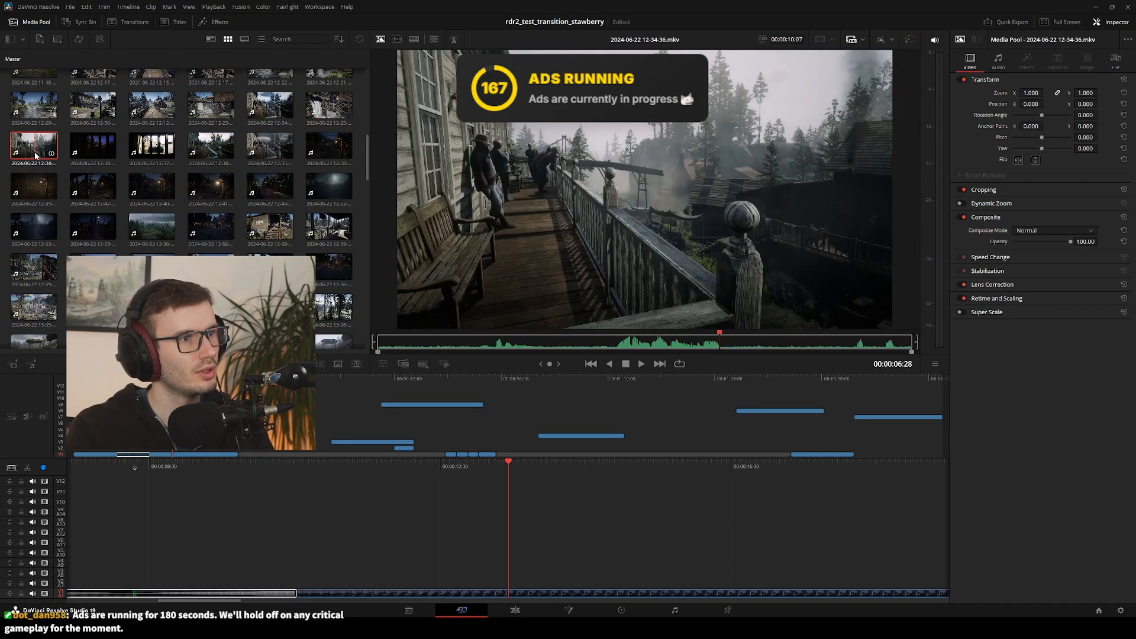
pyautogui.click(107, 156)
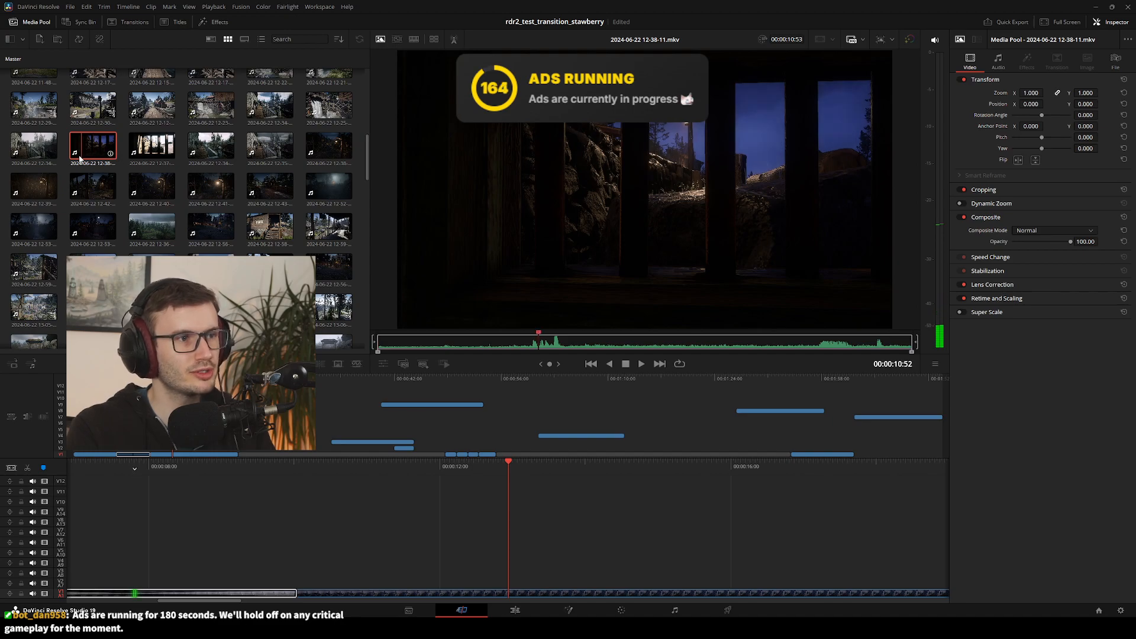
pyautogui.press('space')
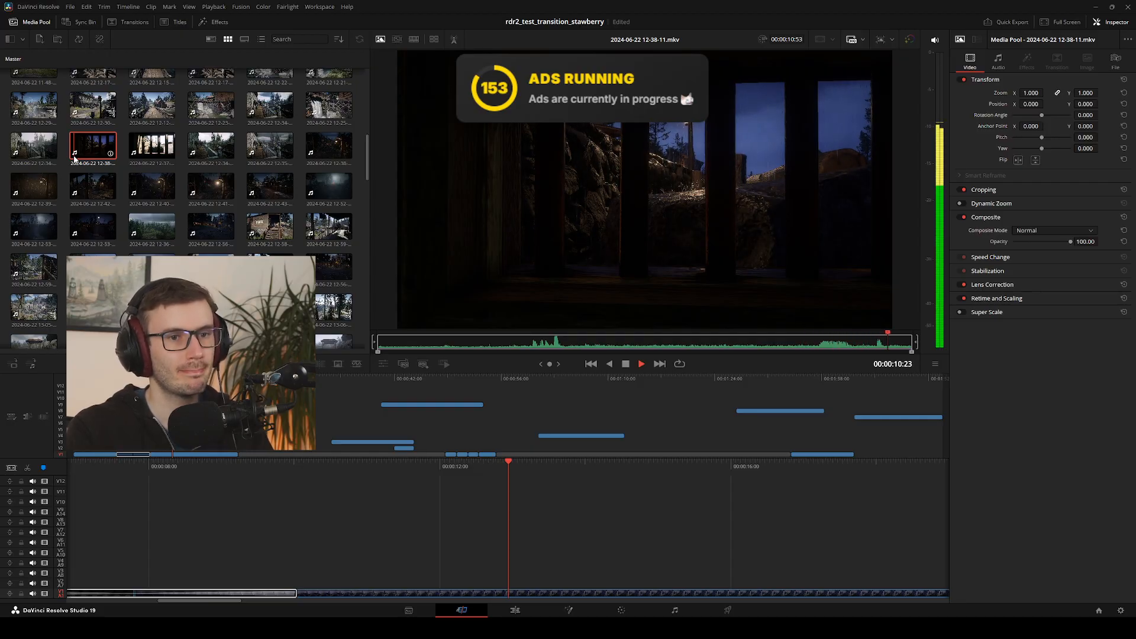
pyautogui.click(159, 157)
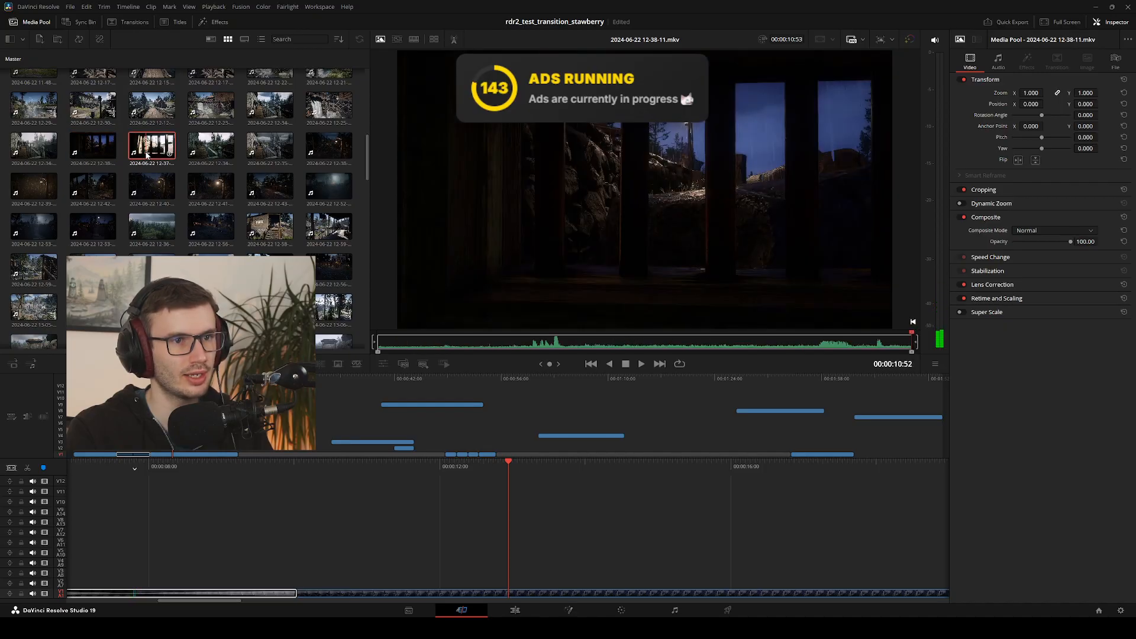
pyautogui.click(109, 155)
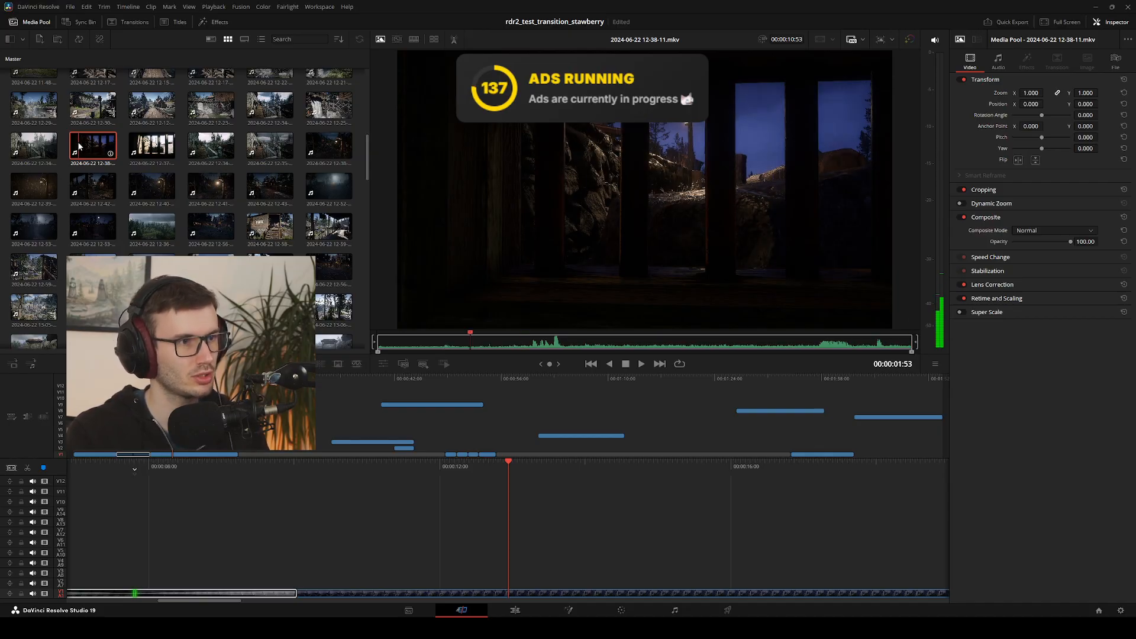
pyautogui.hotkey('shift', 'F12')
pyautogui.click(152, 145)
pyautogui.hotkey('shift', 'F12')
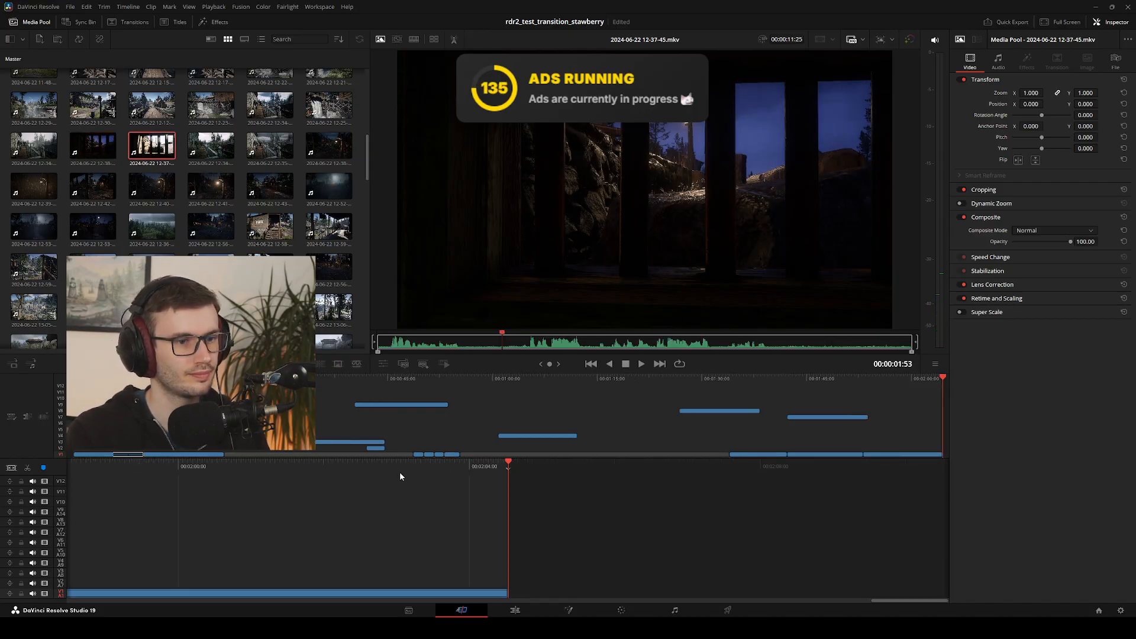
pyautogui.click(516, 610)
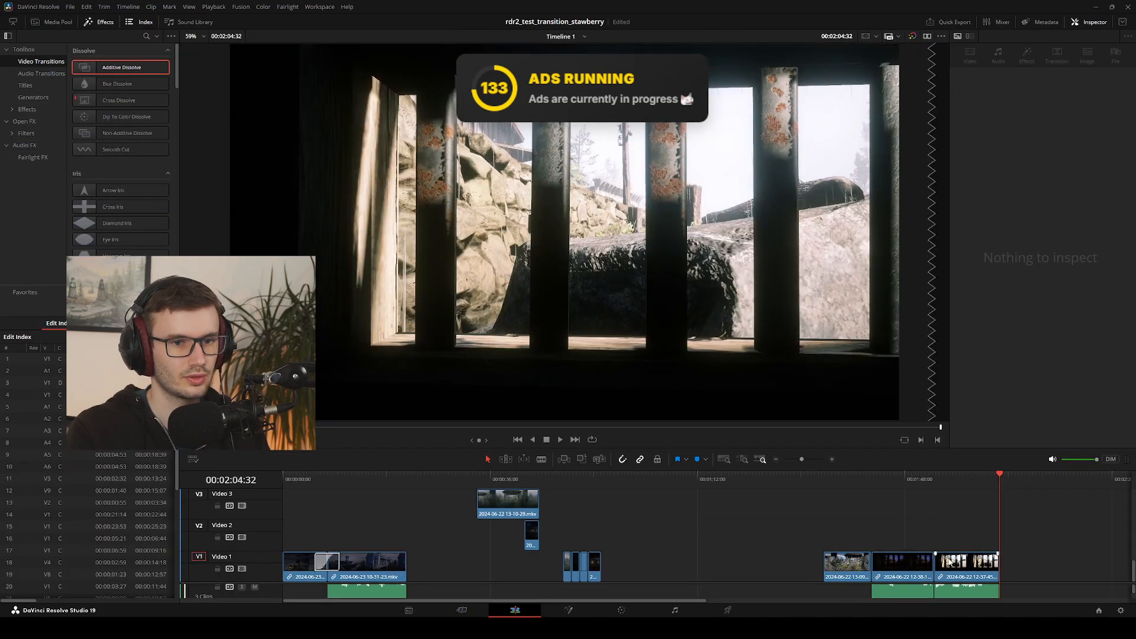
# Place the playhead at the cut between the night and day jail-window clips and step forward through the day clip's opening frames
pyautogui.click(925, 490)
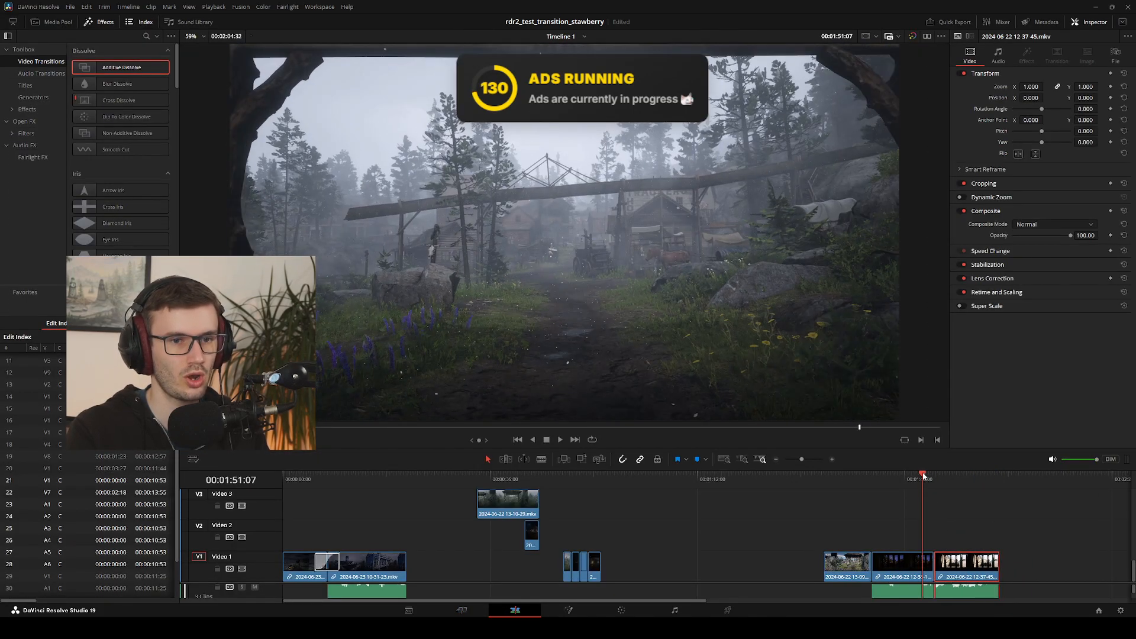
pyautogui.moveTo(923, 474); pyautogui.dragTo(933, 476)
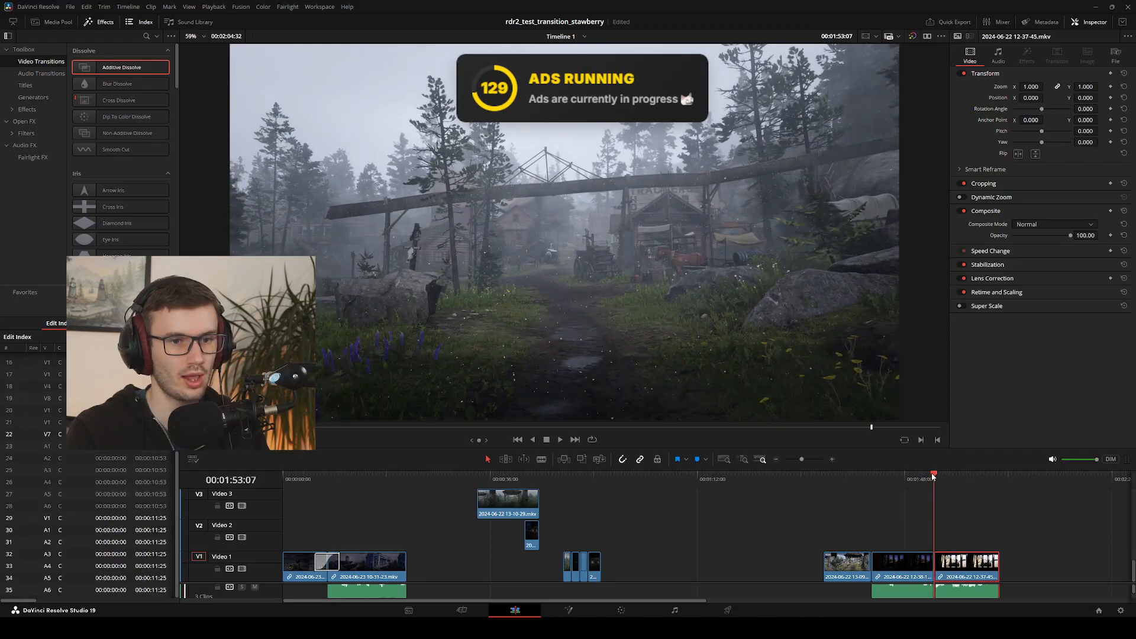
pyautogui.scroll(3, 922, 541)
pyautogui.moveTo(915, 535); pyautogui.dragTo(842, 535)
pyautogui.scroll(-3, 920, 539)
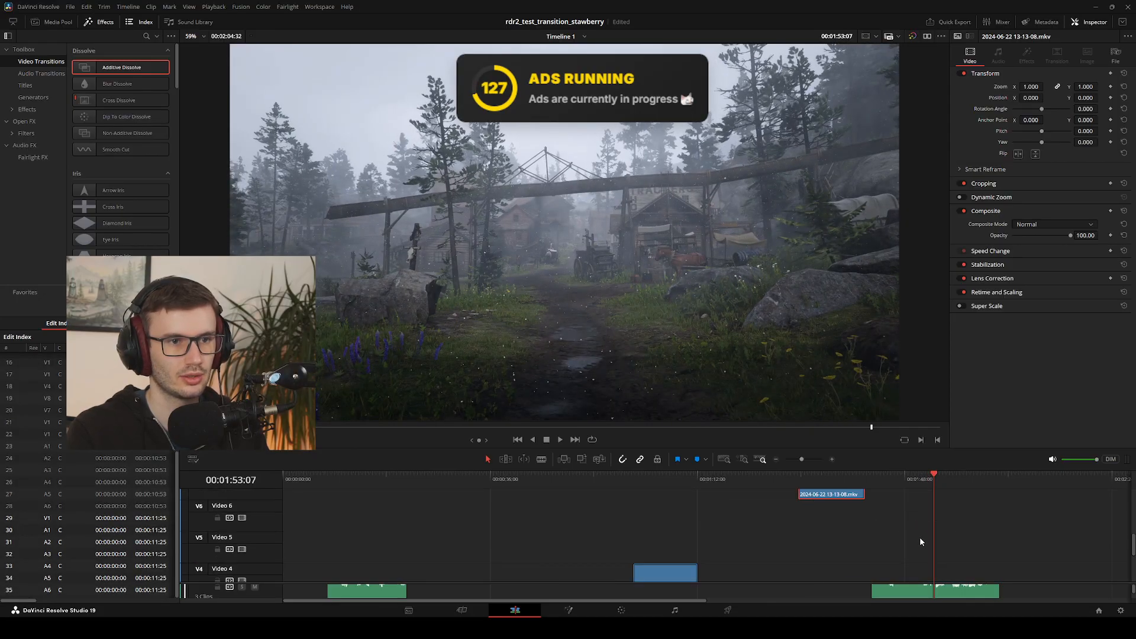
pyautogui.press('Right')
pyautogui.press('Right')
pyautogui.press('Right')
pyautogui.press('Right')
pyautogui.press('Right')
pyautogui.press('Right')
pyautogui.press('Right')
pyautogui.press('Right')
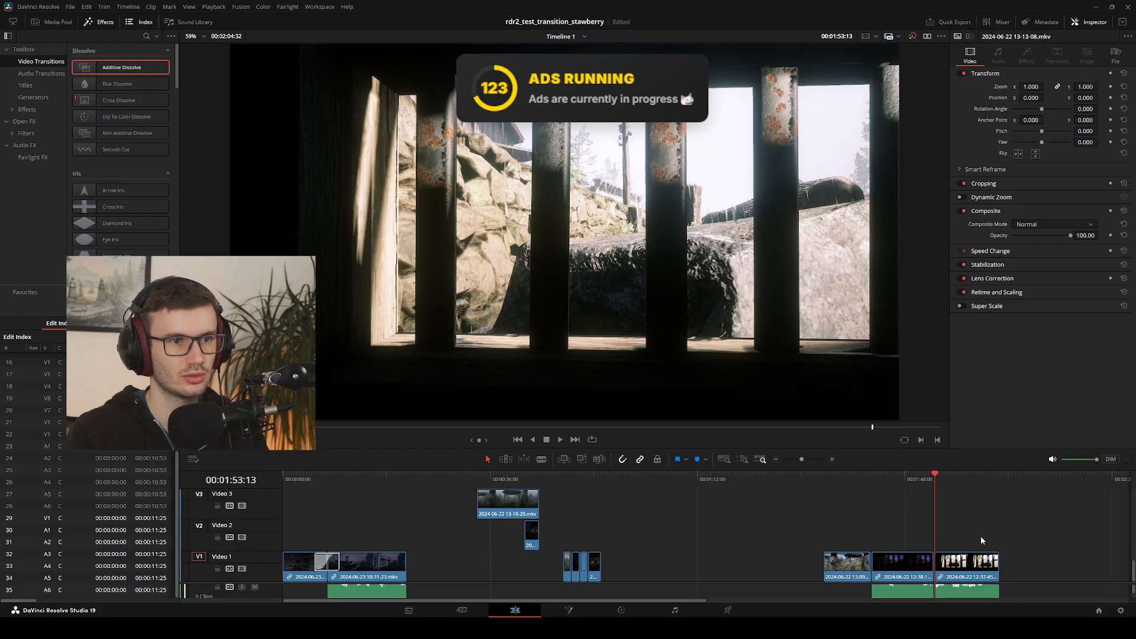
pyautogui.press('Right')
pyautogui.press('Right')
pyautogui.press('Right')
pyautogui.press('Right')
pyautogui.press('Right')
pyautogui.press('Right')
pyautogui.press('Right')
pyautogui.press('Right')
pyautogui.press('Right')
pyautogui.press('Right')
pyautogui.press('Right')
pyautogui.press('Right')
pyautogui.press('Right')
pyautogui.press('Right')
pyautogui.press('Right')
pyautogui.press('Right')
pyautogui.press('Right')
pyautogui.press('Right')
pyautogui.press('Right')
pyautogui.press('Right')
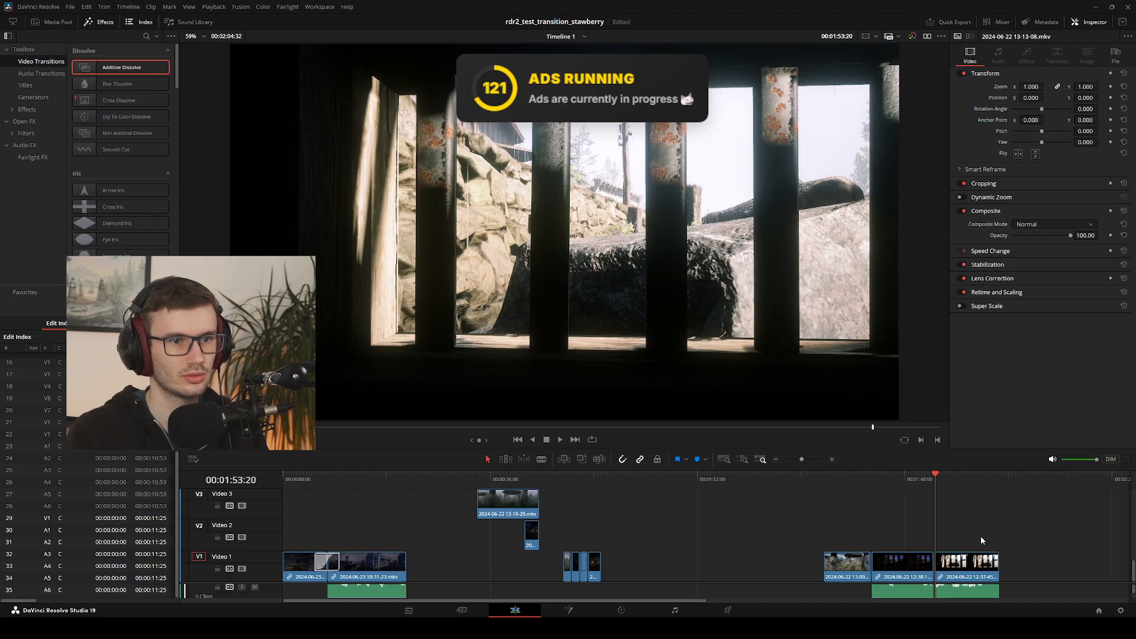
pyautogui.press('Left')
pyautogui.press('Left')
pyautogui.press('Left')
pyautogui.press('Left')
pyautogui.press('Left')
pyautogui.press('Left')
pyautogui.press('Left')
pyautogui.press('Left')
pyautogui.press('Left')
pyautogui.press('Left')
pyautogui.press('Left')
pyautogui.press('Left')
pyautogui.press('Left')
pyautogui.press('Left')
pyautogui.press('Left')
pyautogui.press('Left')
pyautogui.press('Left')
pyautogui.press('Left')
pyautogui.press('Left')
pyautogui.press('Left')
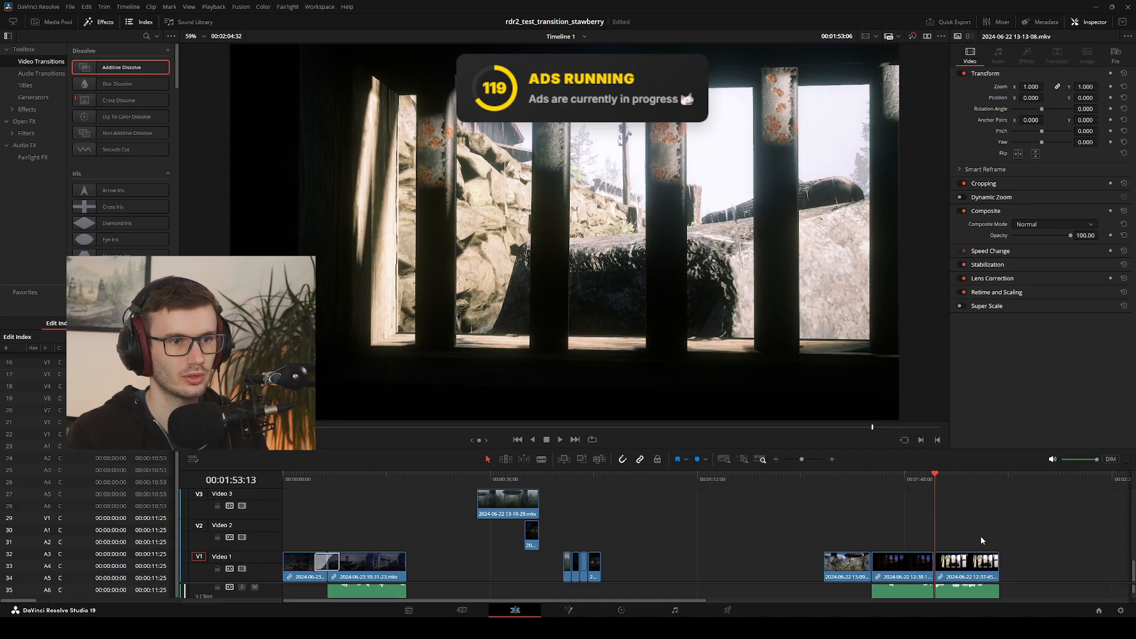
pyautogui.press('Right')
pyautogui.press('Right')
pyautogui.press('Right')
pyautogui.press('Right')
pyautogui.press('Right')
pyautogui.press('Right')
pyautogui.press('Right')
pyautogui.press('Right')
pyautogui.press('Right')
pyautogui.press('Right')
pyautogui.press('Right')
pyautogui.press('Right')
pyautogui.press('Right')
pyautogui.press('Right')
pyautogui.press('Right')
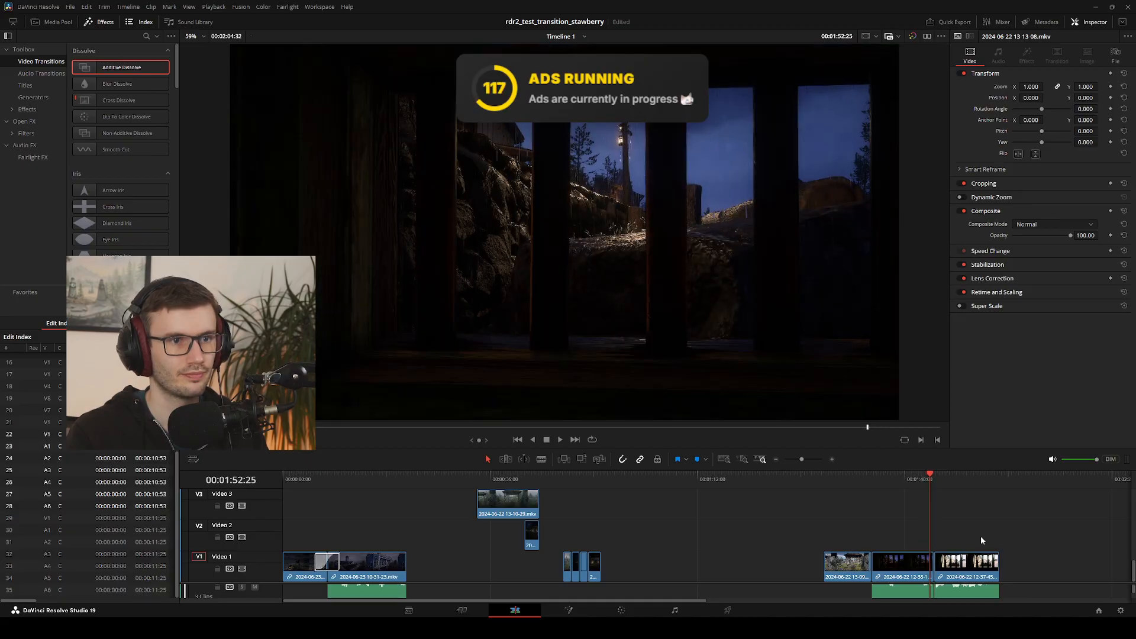
pyautogui.press('Right')
pyautogui.press('Right')
pyautogui.press('Right')
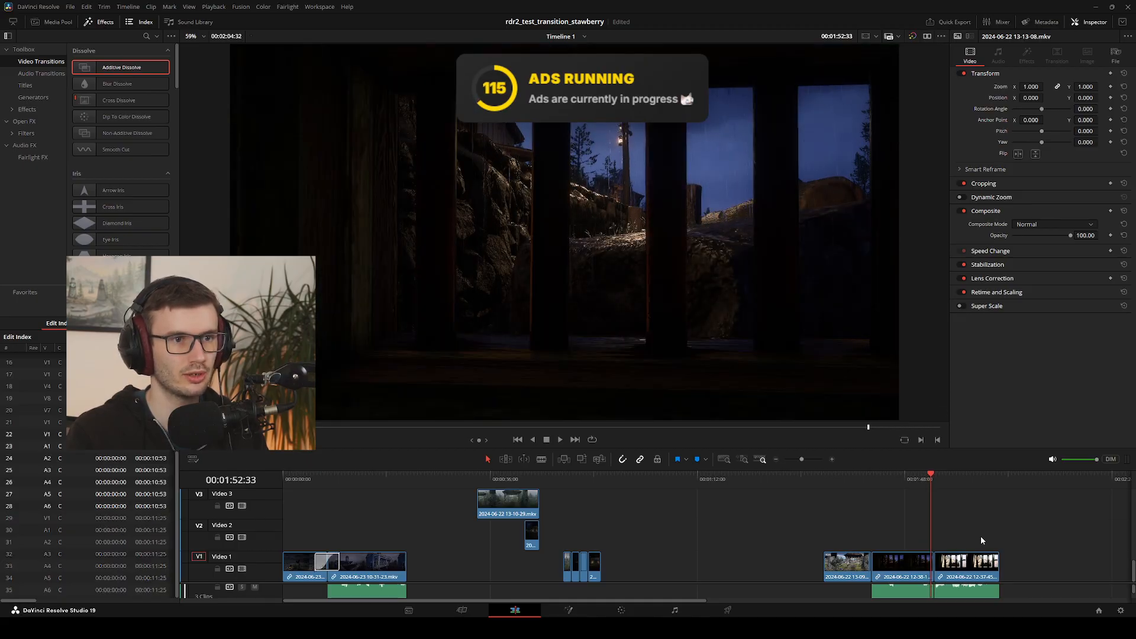
pyautogui.press('Right')
pyautogui.press('Right')
pyautogui.press('Right')
pyautogui.press('Right')
pyautogui.press('Right')
pyautogui.press('Right')
pyautogui.press('Right')
pyautogui.press('Right')
pyautogui.press('Right')
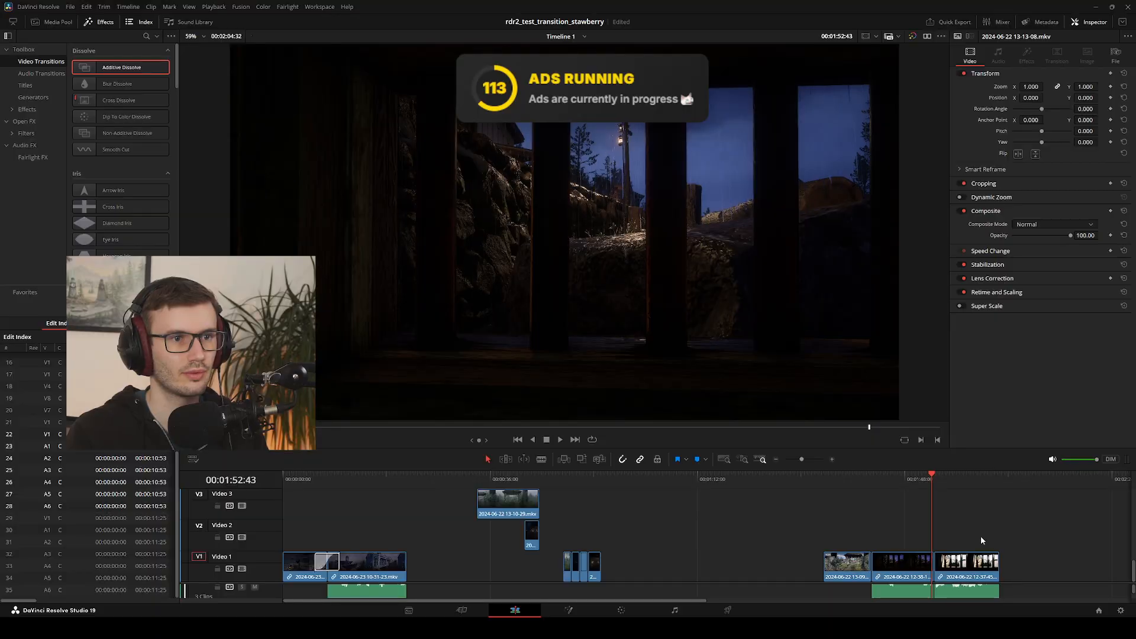
pyautogui.press('Right')
pyautogui.press('Right')
pyautogui.press('Right')
pyautogui.press('Right')
pyautogui.press('Right')
pyautogui.press('Right')
pyautogui.press('Right')
pyautogui.press('Right')
pyautogui.press('Right')
pyautogui.press('Right')
pyautogui.press('Right')
pyautogui.press('Right')
pyautogui.press('Right')
pyautogui.press('Right')
pyautogui.press('Right')
pyautogui.press('Right')
pyautogui.press('Right')
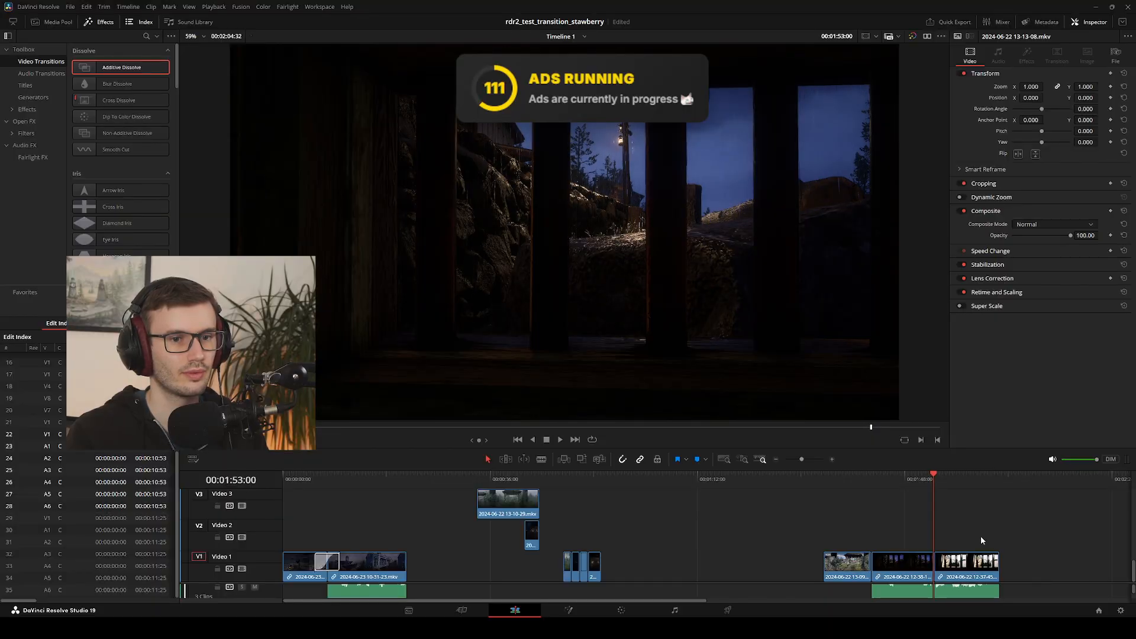
pyautogui.press('Right')
pyautogui.press('Right')
pyautogui.press('Right')
pyautogui.press('Right')
pyautogui.press('Right')
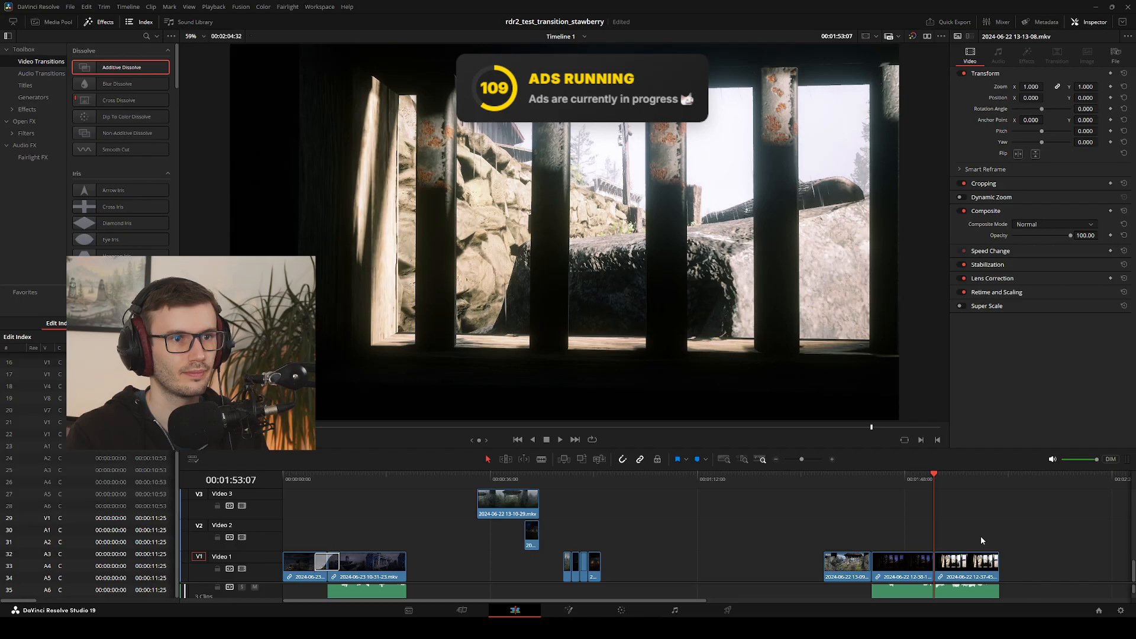
# Flip back and forth by single frames across the jail-window cut to compare the window bars' alignment
pyautogui.press('Right')
pyautogui.press('Left')
pyautogui.press('Right')
pyautogui.press('Left')
pyautogui.press('Right')
pyautogui.press('Left')
pyautogui.press('Right')
pyautogui.press('Left')
pyautogui.press('Right')
pyautogui.press('Left')
pyautogui.press('Right')
pyautogui.press('Left')
pyautogui.press('Right')
pyautogui.press('Left')
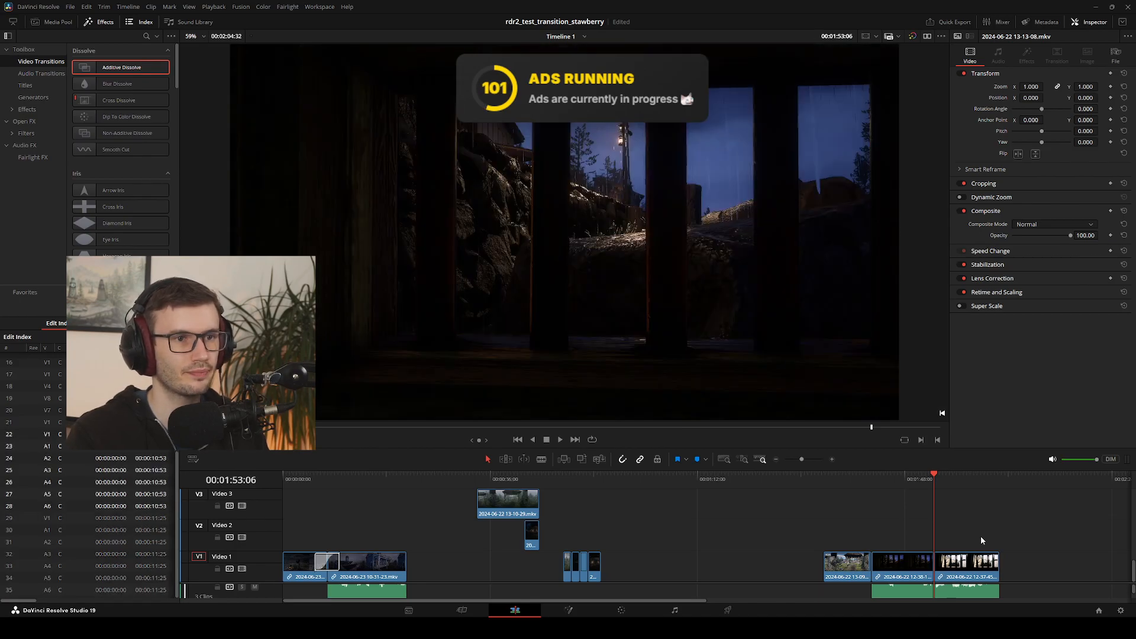
pyautogui.press('Right')
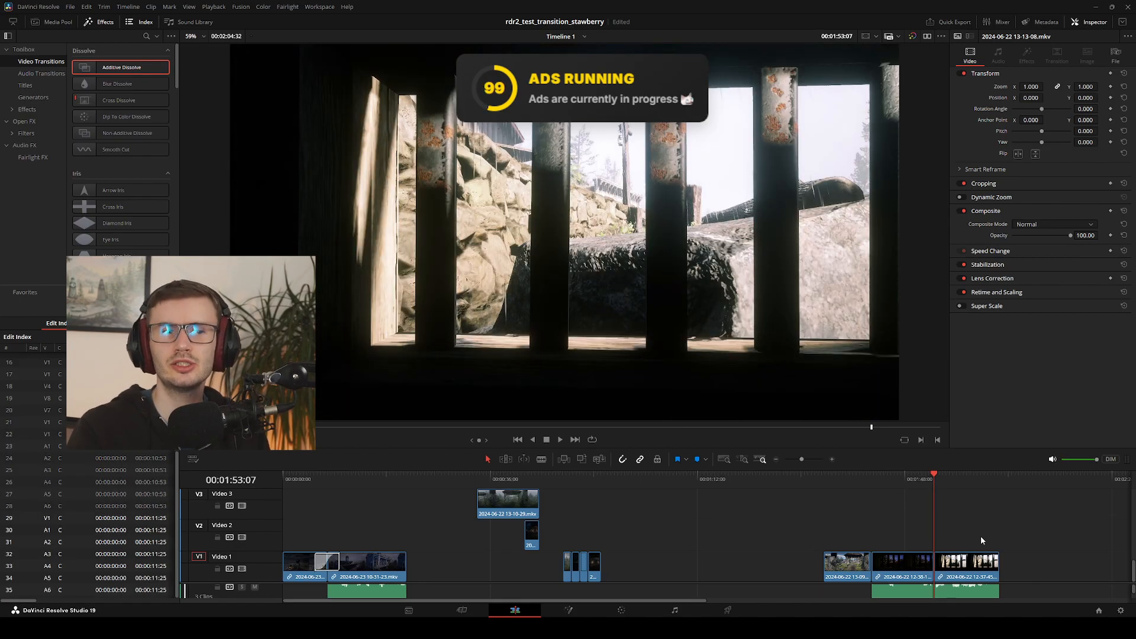
# Step further into the day jail-window clip to examine its framing past the cut
pyautogui.press('Right')
pyautogui.press('Right')
pyautogui.press('Right')
pyautogui.press('Right')
pyautogui.press('Right')
pyautogui.press('Right')
pyautogui.press('Right')
pyautogui.press('Right')
pyautogui.press('Right')
pyautogui.press('Right')
pyautogui.press('Right')
pyautogui.press('Right')
pyautogui.press('Right')
pyautogui.press('Right')
pyautogui.press('Right')
pyautogui.press('Right')
pyautogui.press('Right')
pyautogui.press('Right')
pyautogui.press('Right')
pyautogui.press('Right')
pyautogui.press('Right')
pyautogui.press('Right')
pyautogui.press('Right')
pyautogui.press('Right')
pyautogui.press('Right')
pyautogui.press('Right')
pyautogui.press('Left')
pyautogui.press('Left')
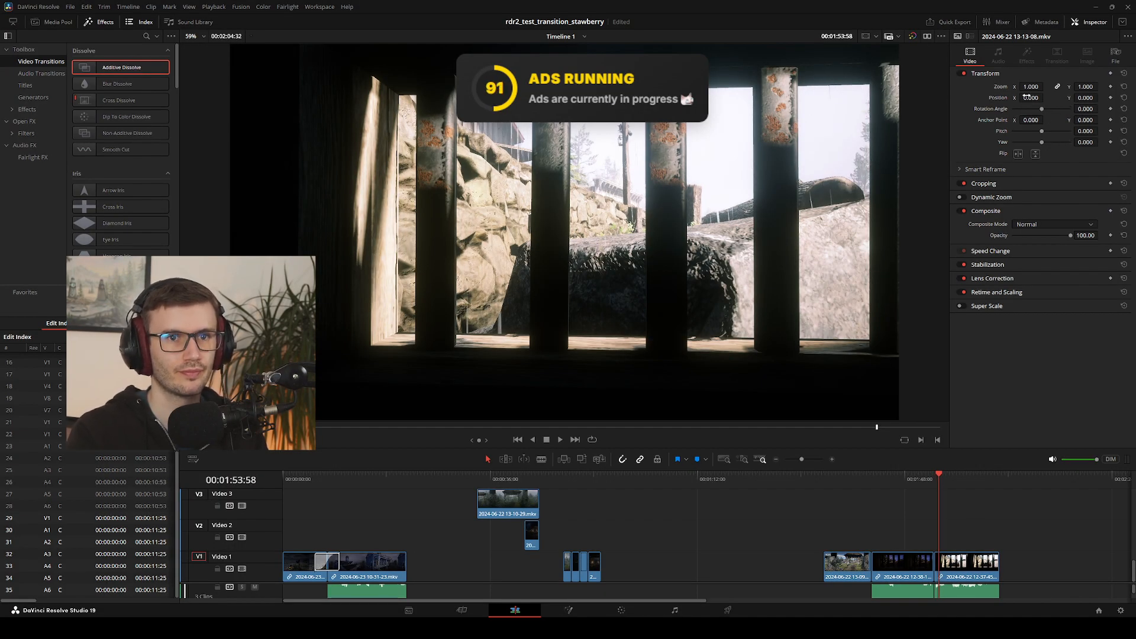
pyautogui.click(1046, 97)
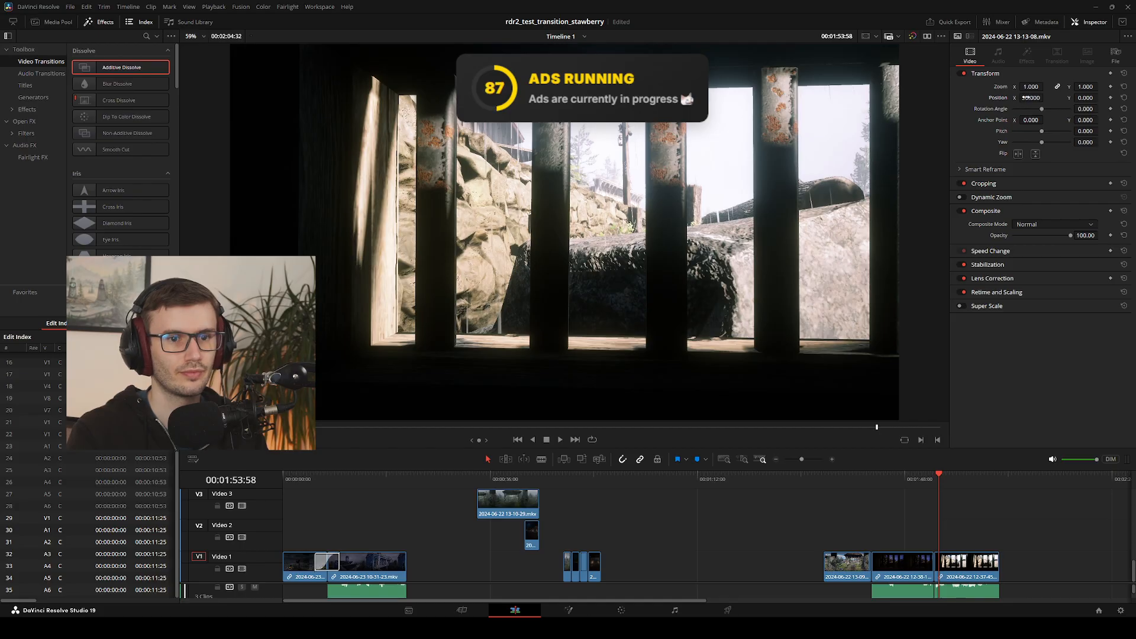
pyautogui.click(962, 563)
pyautogui.moveTo(1034, 97); pyautogui.dragTo(1036, 97)
pyautogui.moveTo(936, 476); pyautogui.dragTo(907, 478)
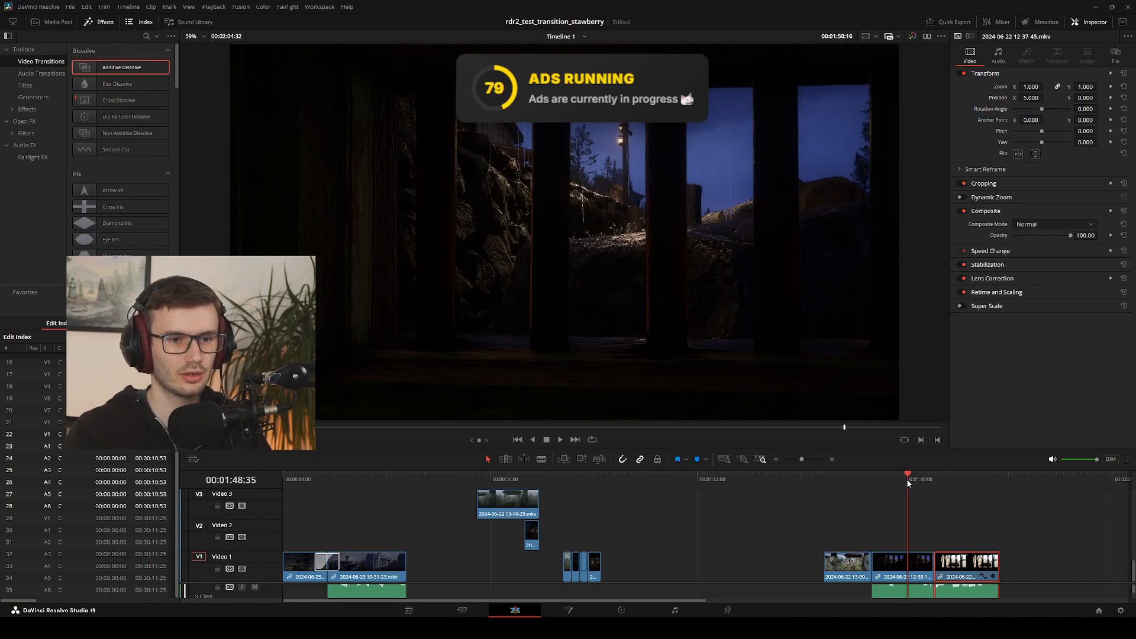
# Compare the last night frame with the first frame of the offset day clip by stepping repeatedly across their cut
pyautogui.moveTo(920, 477); pyautogui.dragTo(934, 475)
pyautogui.press('Left')
pyautogui.press('Left')
pyautogui.press('Left')
pyautogui.press('Left')
pyautogui.press('Right')
pyautogui.press('Right')
pyautogui.press('Right')
pyautogui.press('Right')
pyautogui.press('Left')
pyautogui.press('Right')
pyautogui.press('Left')
pyautogui.press('Right')
pyautogui.press('Left')
pyautogui.press('Right')
pyautogui.press('Left')
pyautogui.press('Left')
pyautogui.press('Left')
pyautogui.click(906, 482)
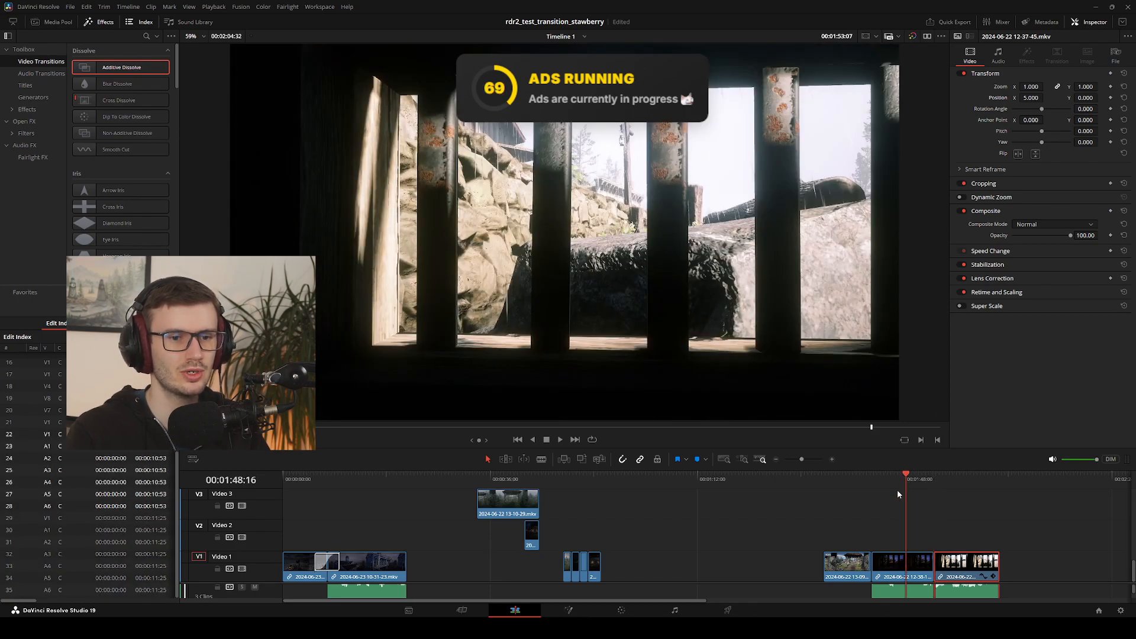
# Play from the night jail-window clip into the offset day clip and step back to the first day frame
pyautogui.press('space')
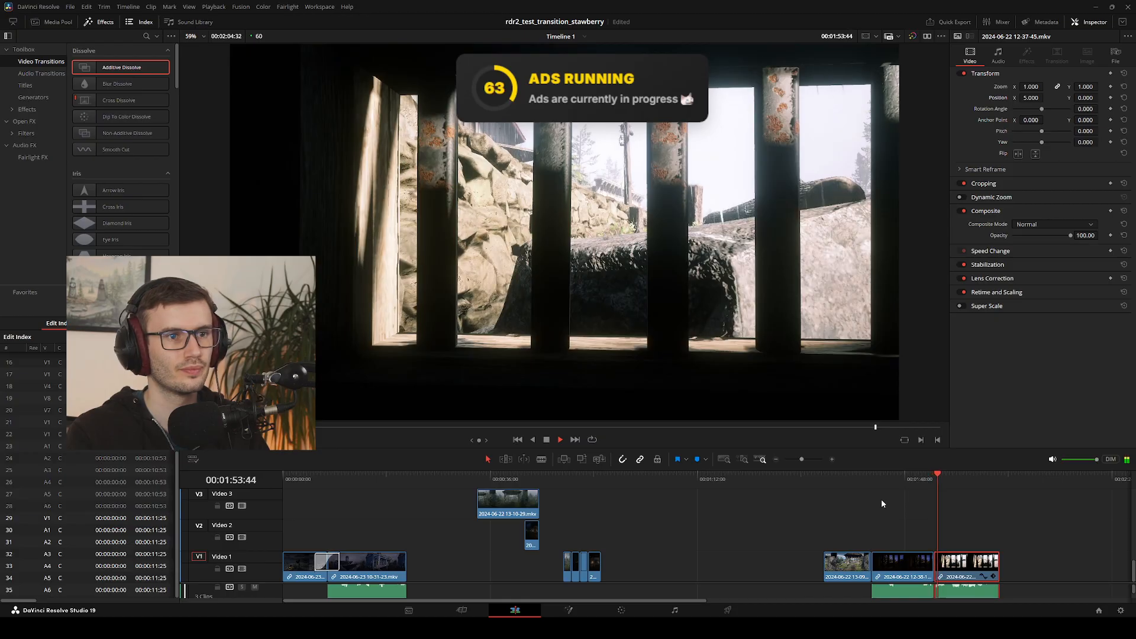
pyautogui.click(935, 474)
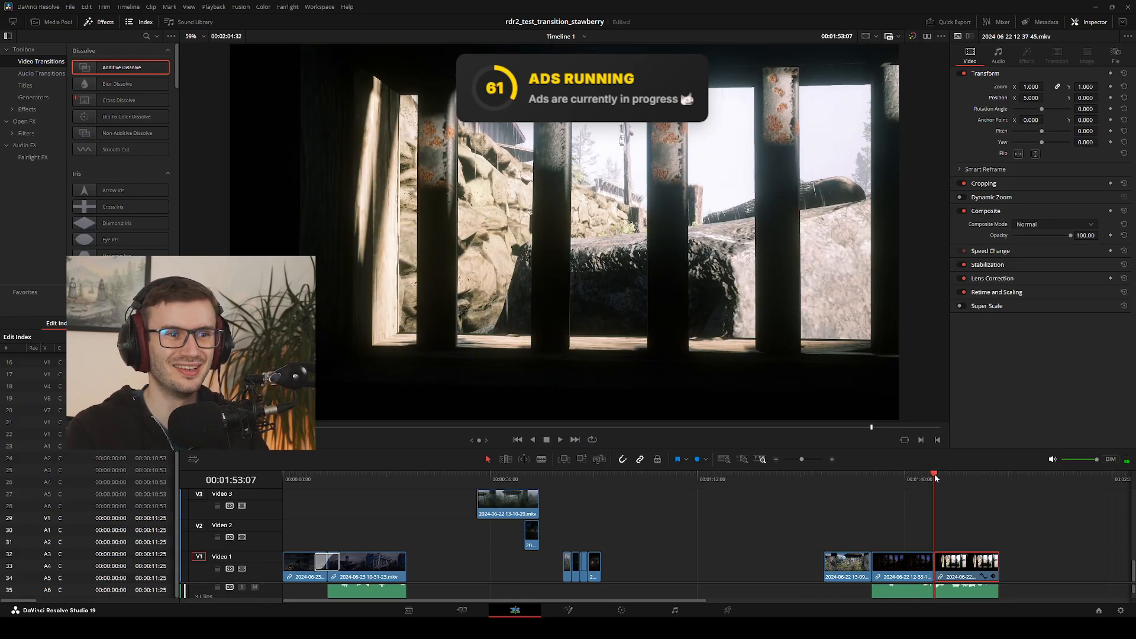
pyautogui.moveTo(930, 475); pyautogui.dragTo(928, 478)
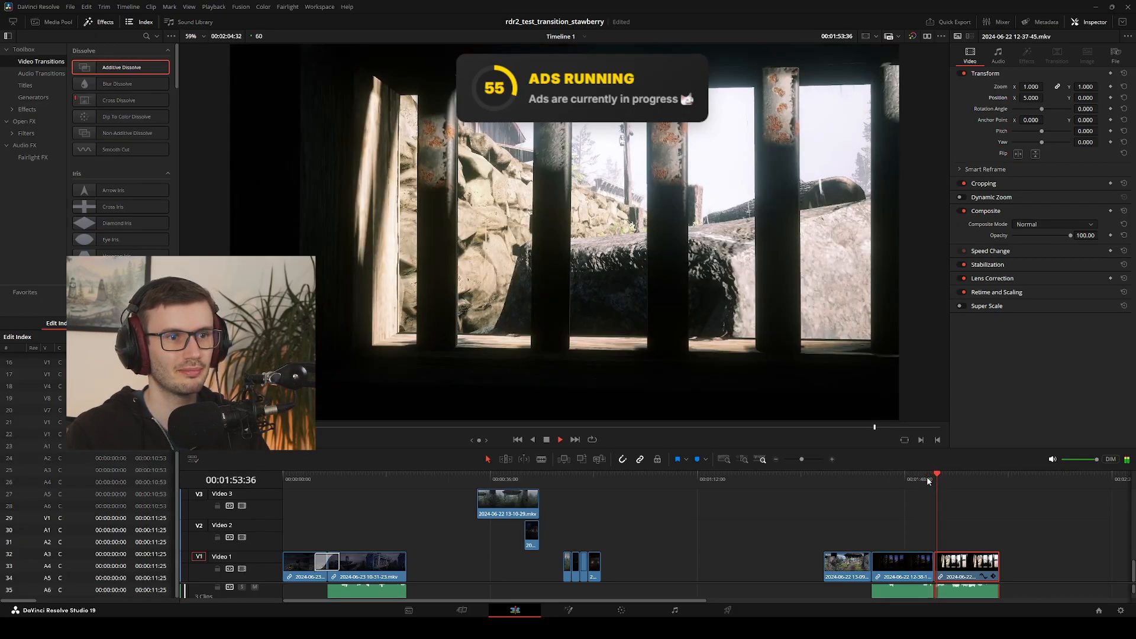
pyautogui.press('Left')
pyautogui.press('Left')
pyautogui.press('Left')
pyautogui.press('Left')
pyautogui.press('Left')
pyautogui.press('Left')
pyautogui.press('Left')
pyautogui.press('Left')
pyautogui.press('Left')
pyautogui.press('Left')
pyautogui.press('Left')
pyautogui.press('Left')
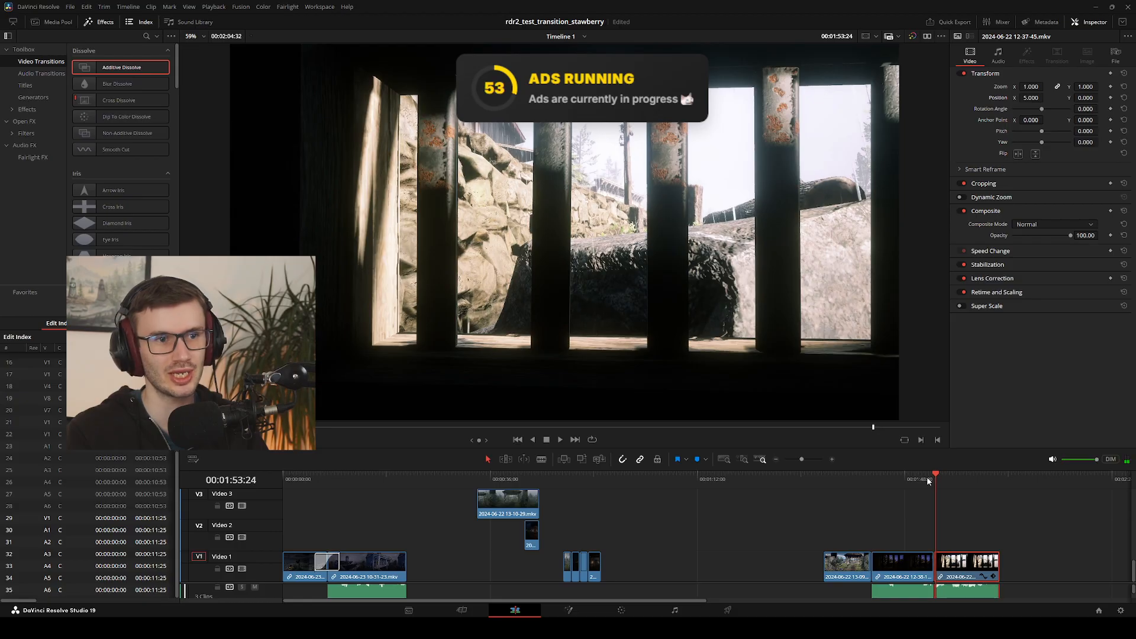
pyautogui.press('Left')
pyautogui.press('Left')
pyautogui.press('Left')
pyautogui.press('Left')
pyautogui.press('Left')
pyautogui.press('Left')
pyautogui.press('Left')
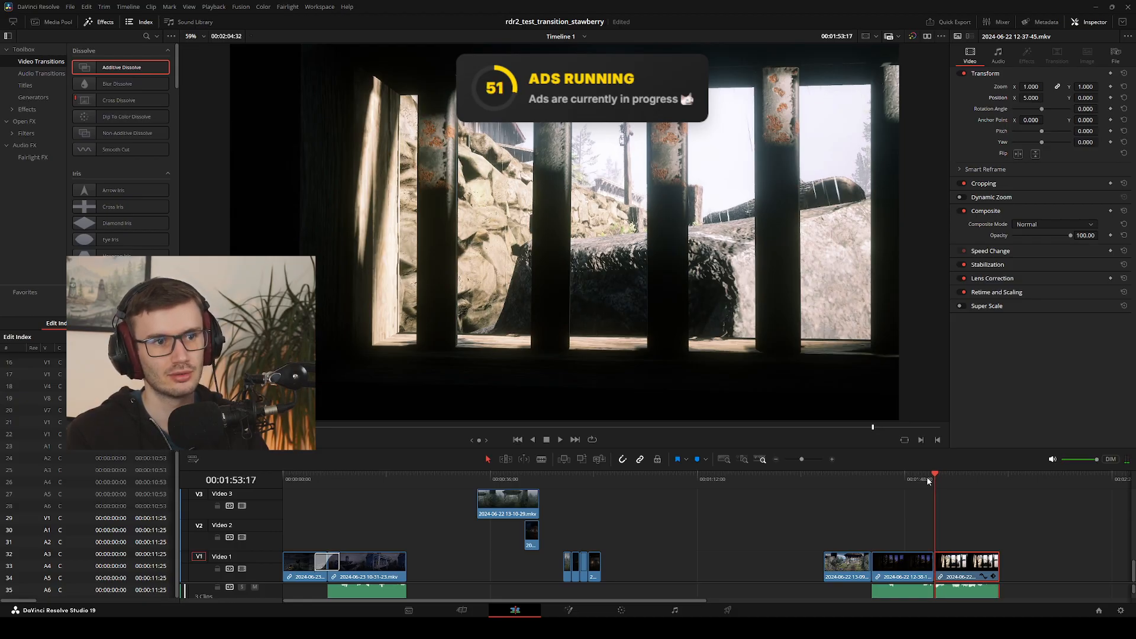
pyautogui.press('Left')
pyautogui.press('Left')
pyautogui.press('Left')
pyautogui.press('Left')
pyautogui.press('Left')
pyautogui.press('Left')
pyautogui.press('Left')
pyautogui.press('Left')
pyautogui.press('Left')
pyautogui.press('Left')
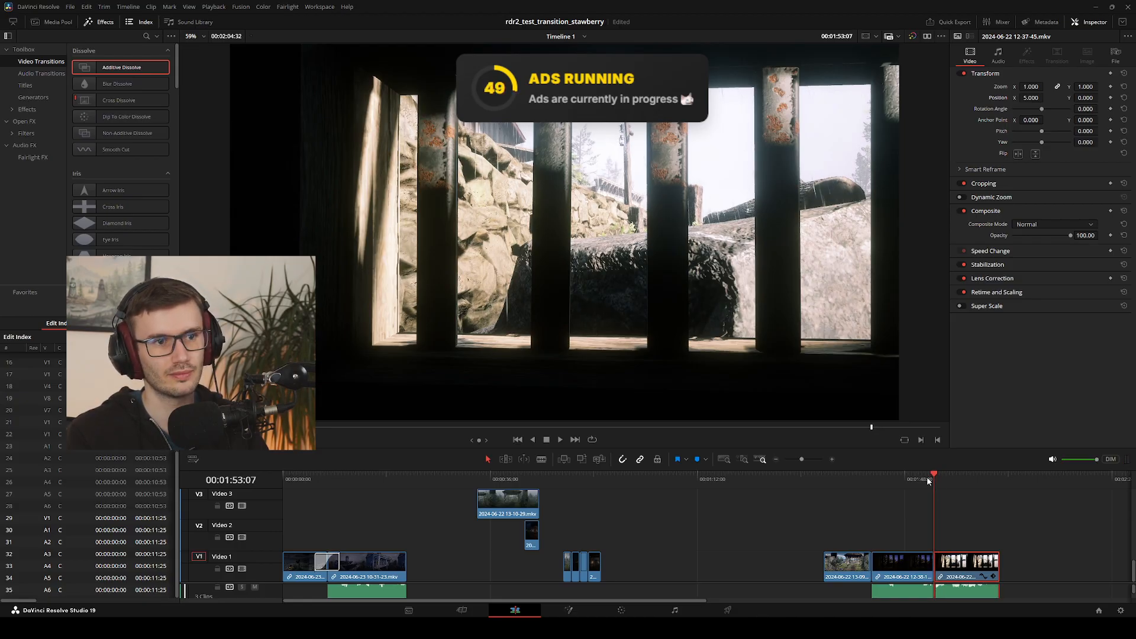
# Alternate between the frames on either side of the jail-window cut to judge the horizontal offset again
pyautogui.press('Right')
pyautogui.press('Right')
pyautogui.press('Left')
pyautogui.press('Right')
pyautogui.press('Left')
pyautogui.press('Right')
pyautogui.press('Left')
pyautogui.press('Right')
pyautogui.press('Left')
pyautogui.press('Right')
pyautogui.press('Left')
pyautogui.press('Right')
pyautogui.press('Left')
pyautogui.press('Left')
pyautogui.press('Right')
pyautogui.press('Right')
pyautogui.press('Left')
pyautogui.press('Left')
pyautogui.press('Left')
pyautogui.press('Left')
pyautogui.press('Left')
pyautogui.press('Left')
pyautogui.press('Left')
pyautogui.press('Left')
pyautogui.press('Left')
pyautogui.press('Left')
pyautogui.press('Left')
pyautogui.press('Left')
pyautogui.press('Left')
pyautogui.press('Left')
pyautogui.press('Left')
pyautogui.press('Left')
pyautogui.press('Left')
pyautogui.press('Left')
pyautogui.press('Left')
pyautogui.press('Left')
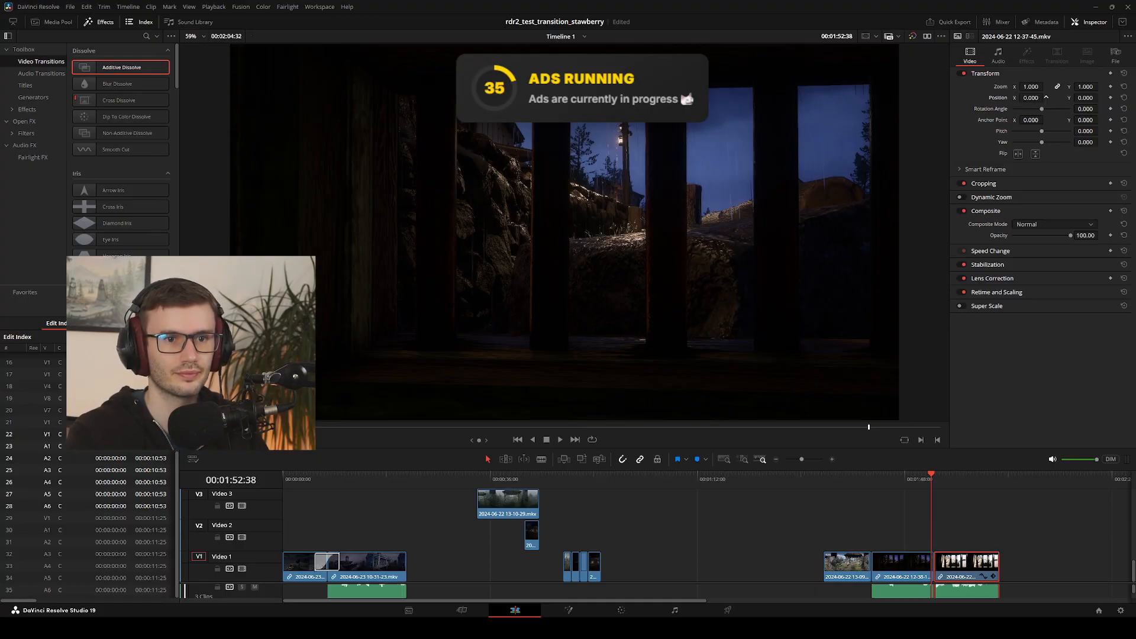
# Inspect both jail-window clips' transform settings and replay the night-to-day cut several times with the day clip at Position X 0
pyautogui.click(911, 562)
pyautogui.click(936, 559)
pyautogui.moveTo(927, 475); pyautogui.dragTo(916, 478)
pyautogui.click(964, 563)
pyautogui.press('space')
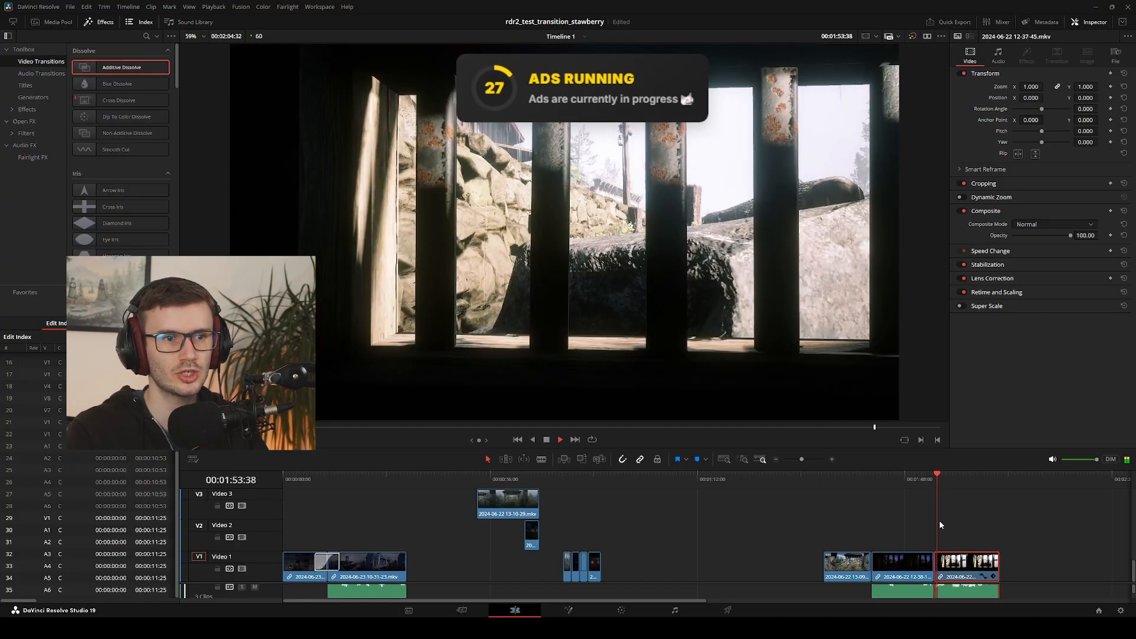
pyautogui.moveTo(950, 480); pyautogui.dragTo(921, 494)
pyautogui.press('space')
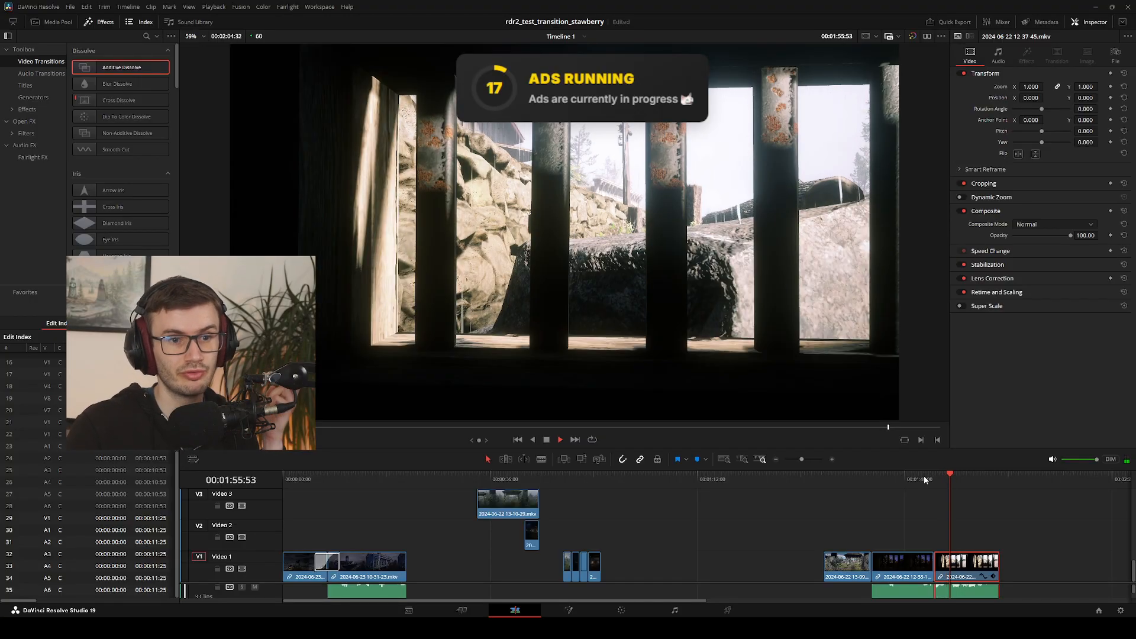
pyautogui.moveTo(954, 474); pyautogui.dragTo(919, 484)
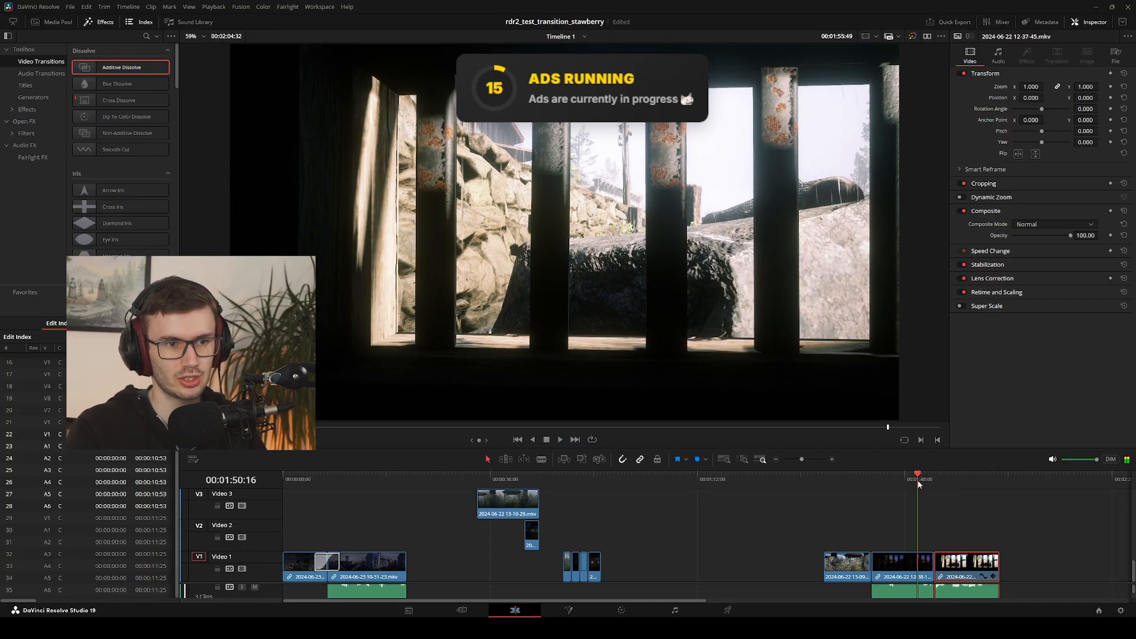
pyautogui.press('space')
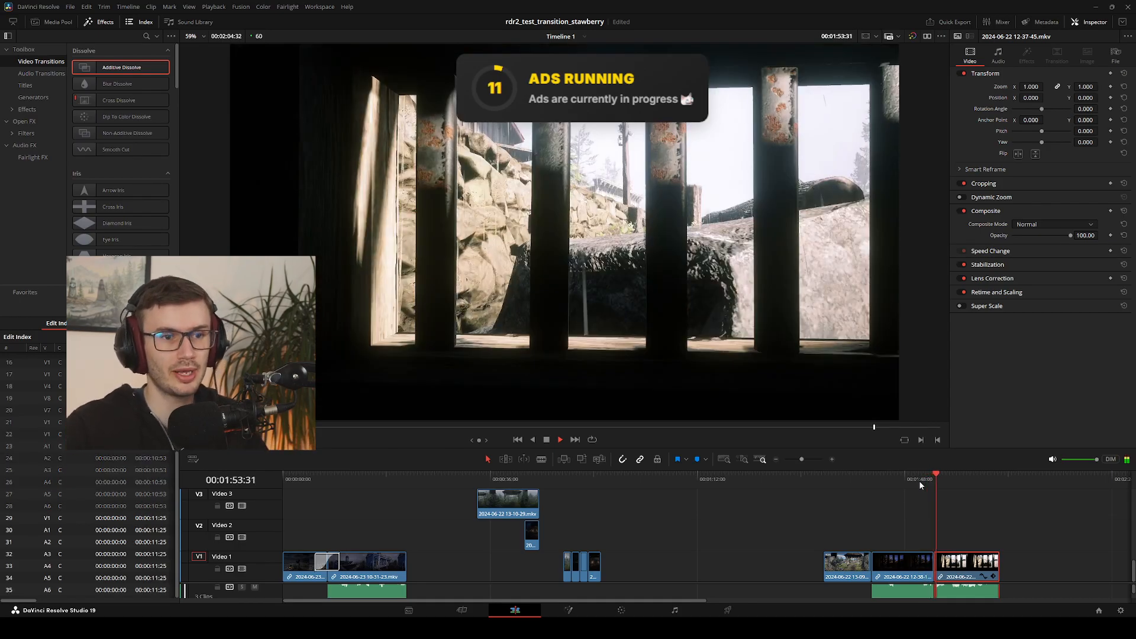
pyautogui.moveTo(942, 476)
pyautogui.mouseDown()
pyautogui.moveTo(916, 481)
pyautogui.moveTo(960, 482)
pyautogui.moveTo(926, 488)
pyautogui.mouseUp()
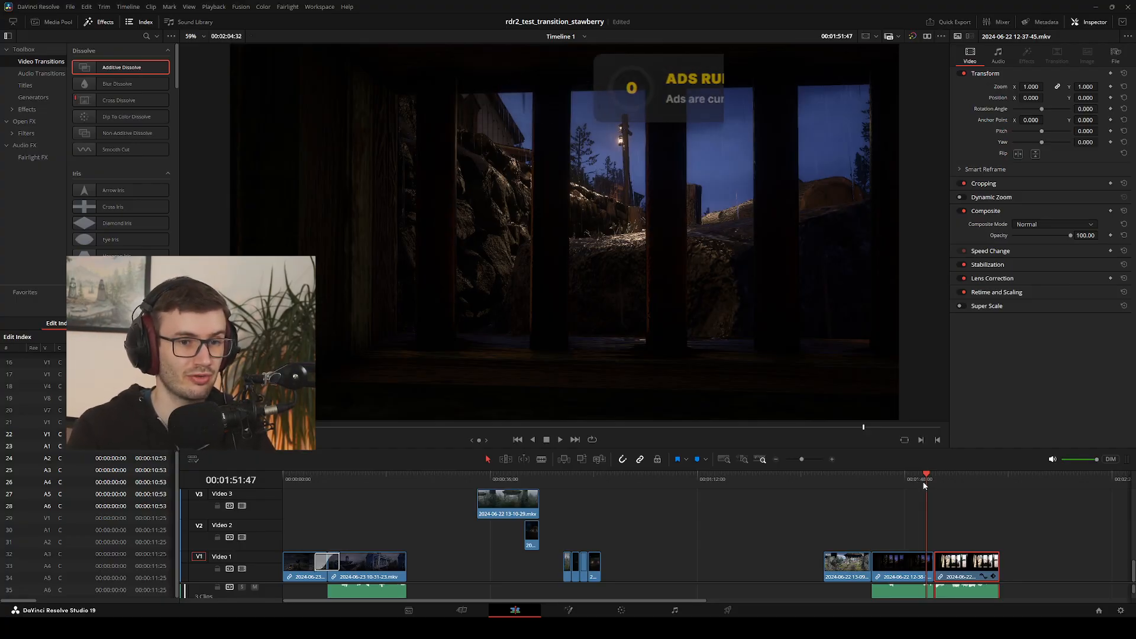
# Scrub the playhead around the cut to examine the day jail-window clip's first second
pyautogui.click(933, 476)
pyautogui.moveTo(931, 478); pyautogui.dragTo(932, 484)
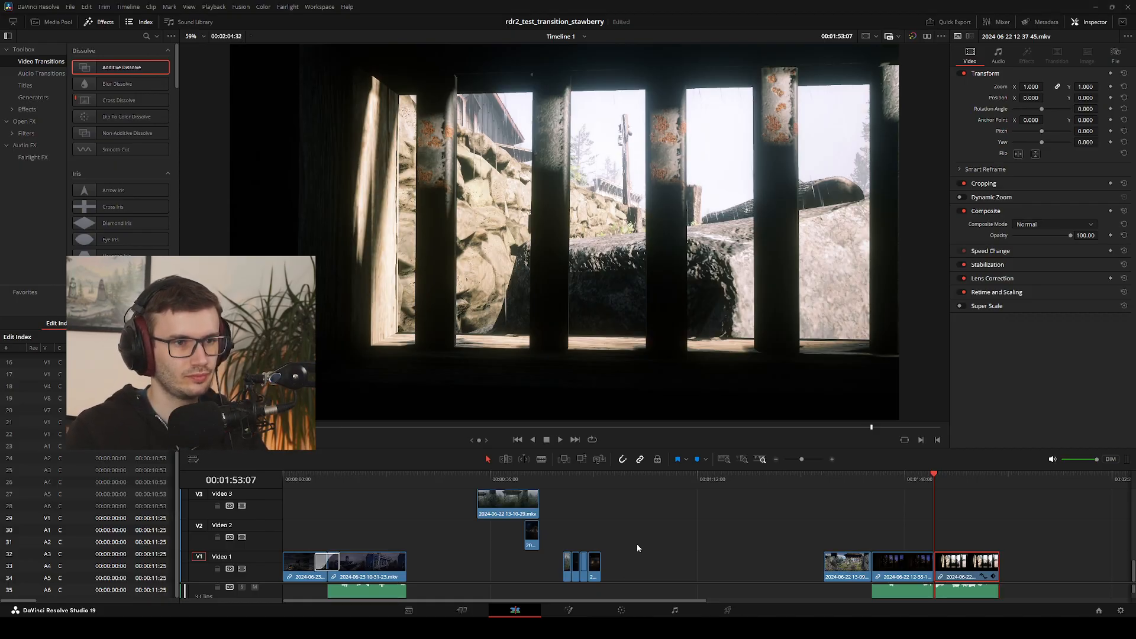
pyautogui.moveTo(935, 475)
pyautogui.mouseDown()
pyautogui.moveTo(946, 480)
pyautogui.moveTo(928, 479)
pyautogui.mouseUp()
pyautogui.moveTo(951, 484)
pyautogui.mouseDown()
pyautogui.moveTo(918, 486)
pyautogui.moveTo(940, 497)
pyautogui.mouseUp()
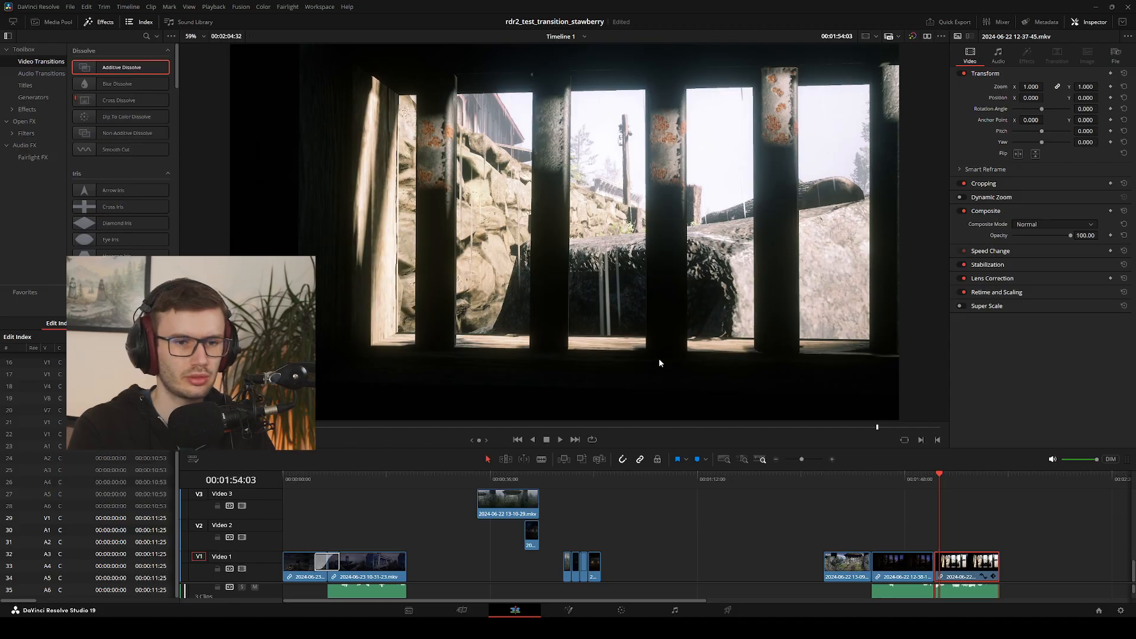
pyautogui.moveTo(932, 476)
pyautogui.mouseDown()
pyautogui.moveTo(906, 484)
pyautogui.moveTo(967, 489)
pyautogui.moveTo(925, 492)
pyautogui.mouseUp()
pyautogui.moveTo(902, 562); pyautogui.dragTo(1029, 560)
pyautogui.click(928, 480)
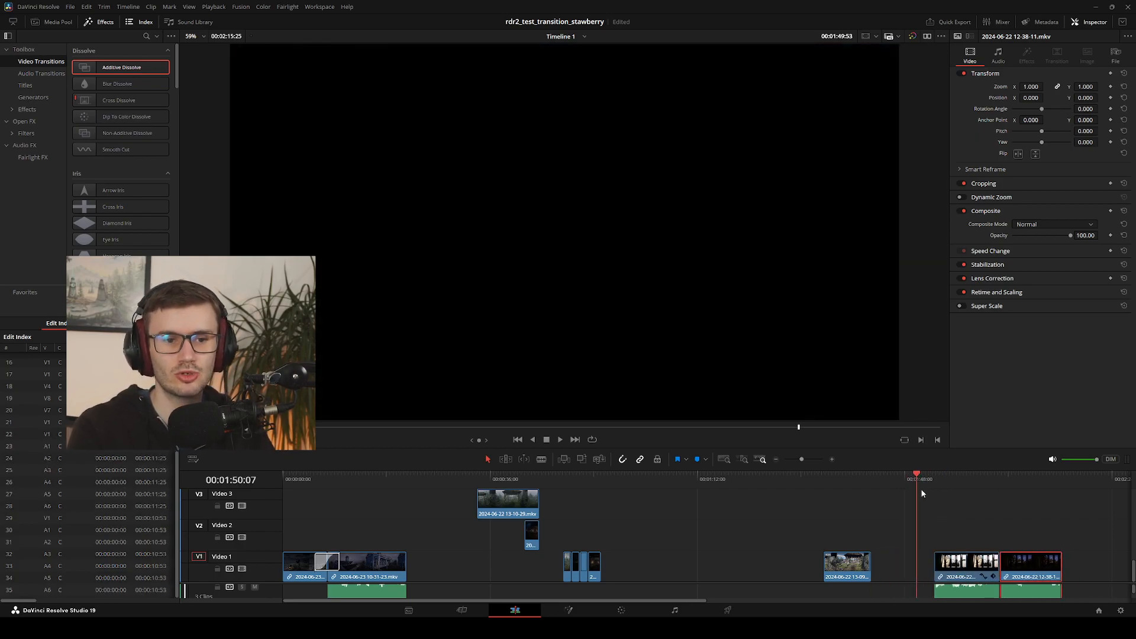
pyautogui.moveTo(846, 562); pyautogui.dragTo(909, 562)
pyautogui.click(926, 475)
pyautogui.moveTo(926, 476); pyautogui.dragTo(1012, 478)
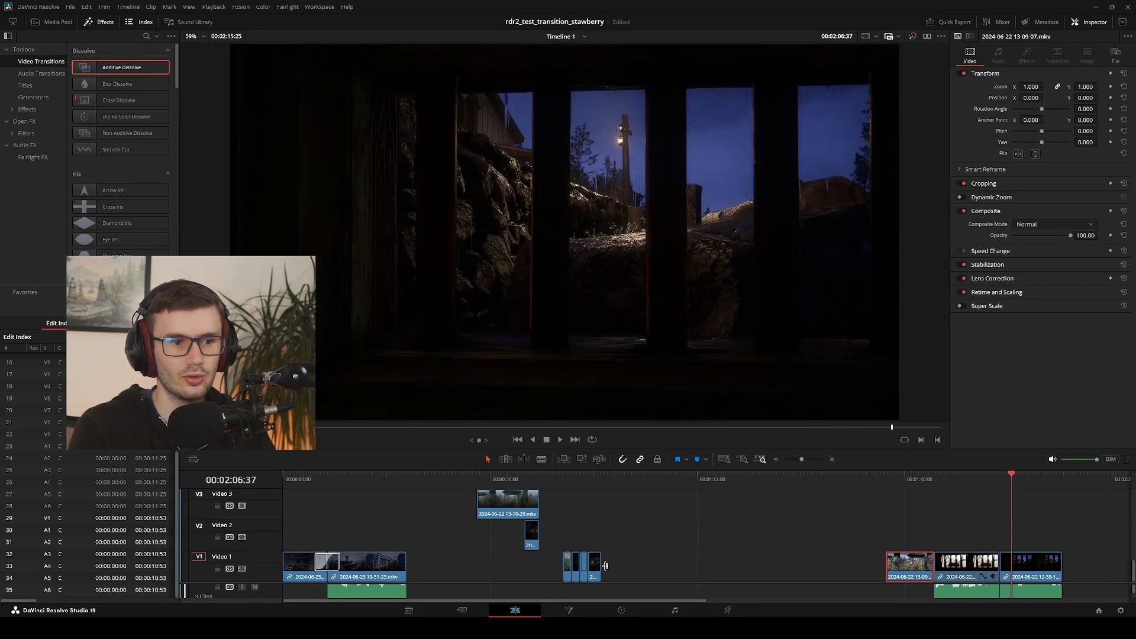
# Try the short dark clip from the middle of Video 1 directly after the night jail-window clip, moving it back to empty timeline space
pyautogui.moveTo(596, 568); pyautogui.dragTo(1070, 566)
pyautogui.moveTo(1011, 499); pyautogui.dragTo(917, 496)
pyautogui.moveTo(1070, 569); pyautogui.dragTo(727, 552)
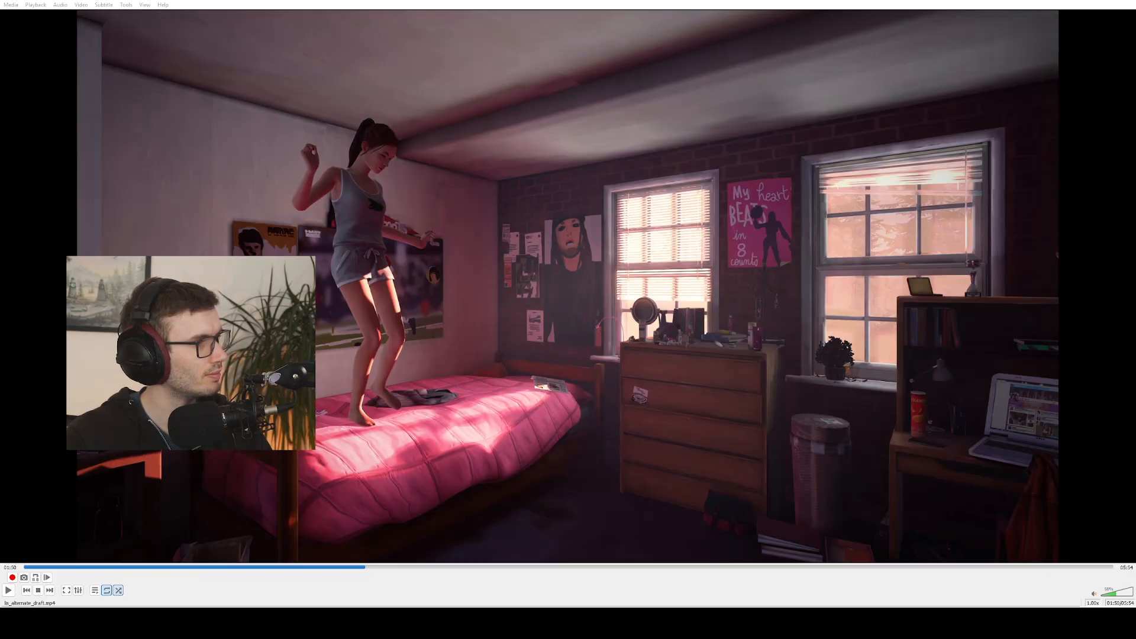
# Watch the ls_alternate_draft.mp4 reference video full screen, replaying and pausing several shots, and return to DaVinci Resolve
pyautogui.press('f')
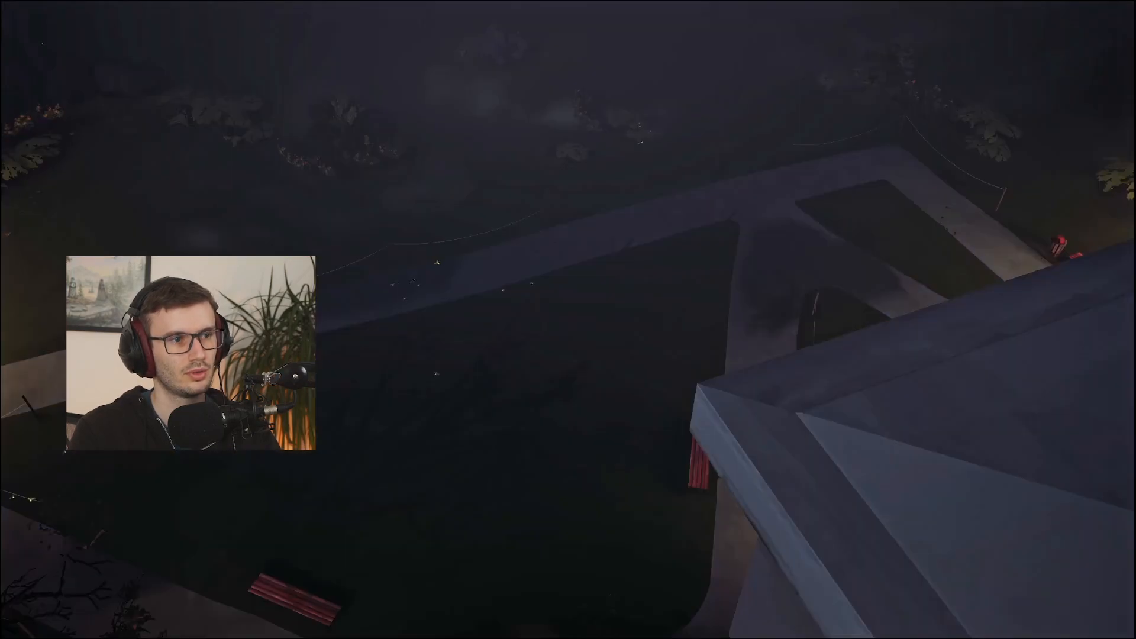
pyautogui.press('space')
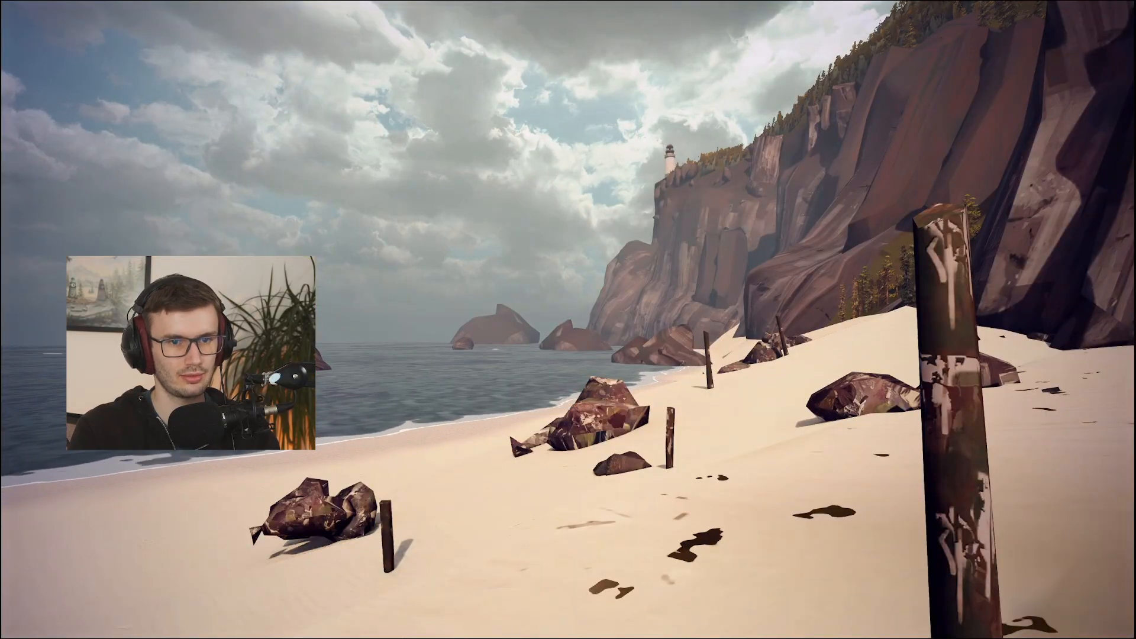
pyautogui.press('space')
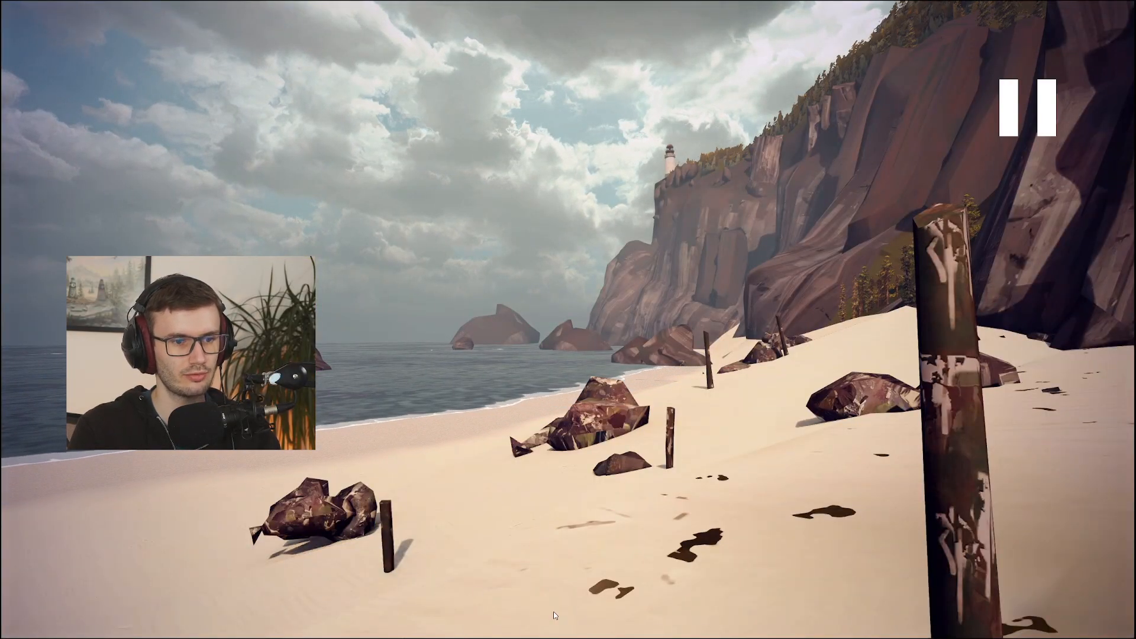
pyautogui.click(649, 616)
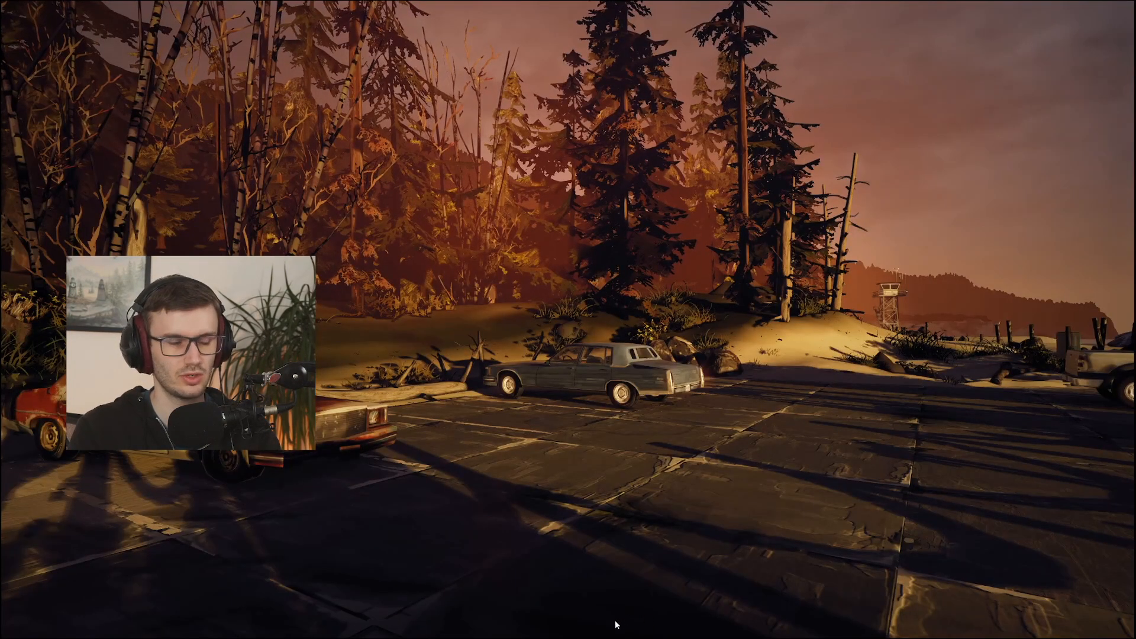
pyautogui.press('space')
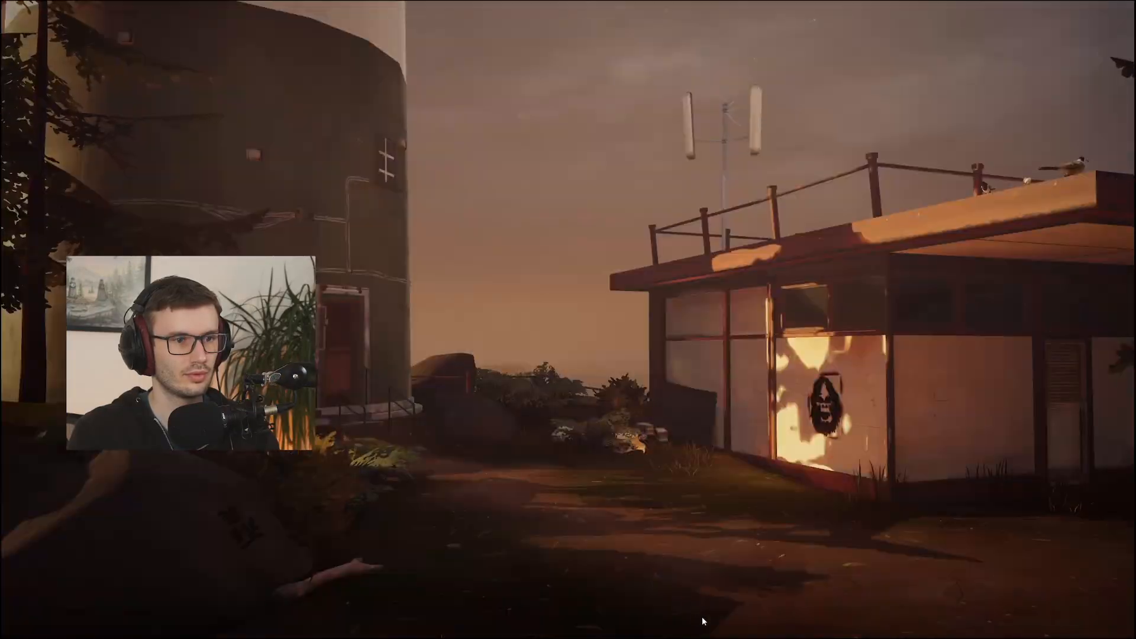
pyautogui.press('space')
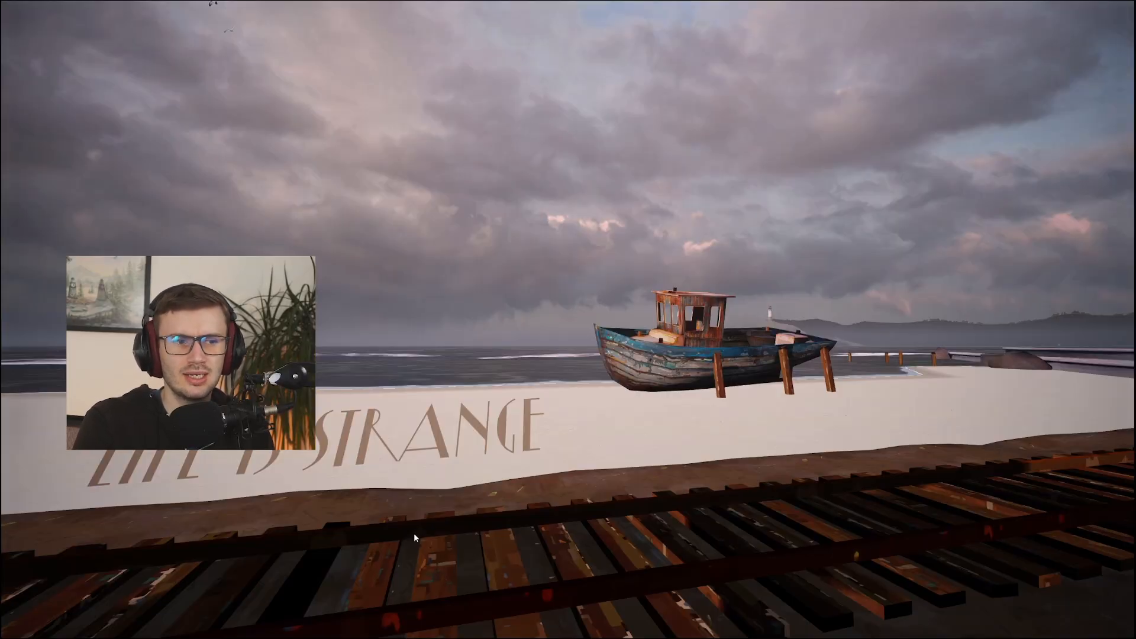
pyautogui.doubleClick(543, 512)
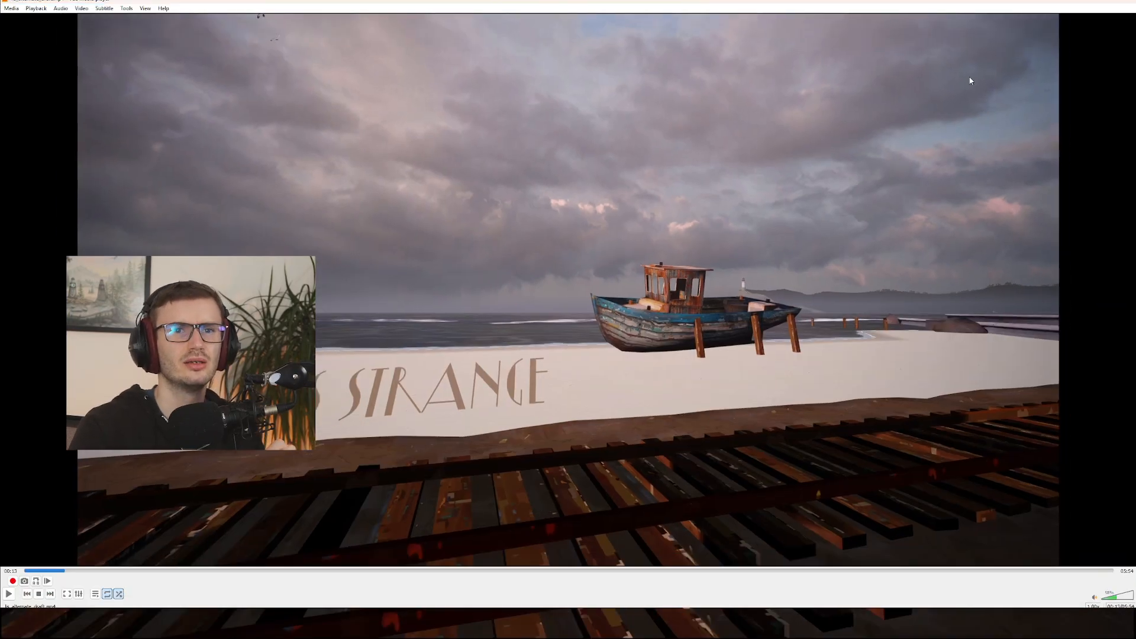
pyautogui.click(1127, 2)
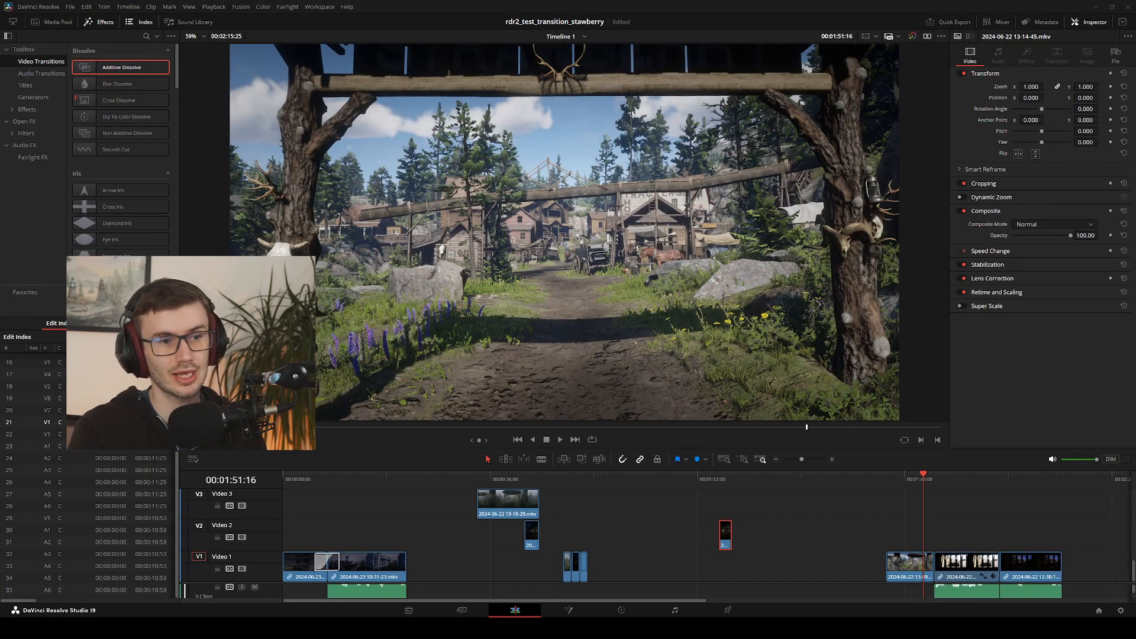
pyautogui.click(462, 610)
pyautogui.scroll(-10, 183, 207)
pyautogui.scroll(-10, 183, 207)
pyautogui.click(26, 325)
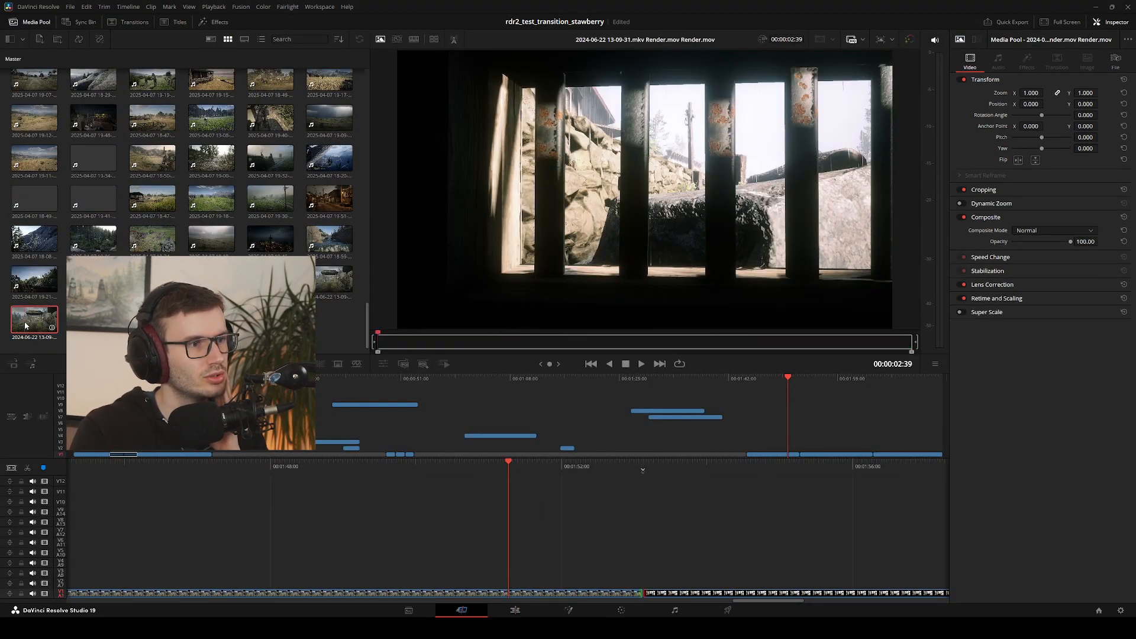
pyautogui.scroll(5, 183, 177)
pyautogui.click(270, 240)
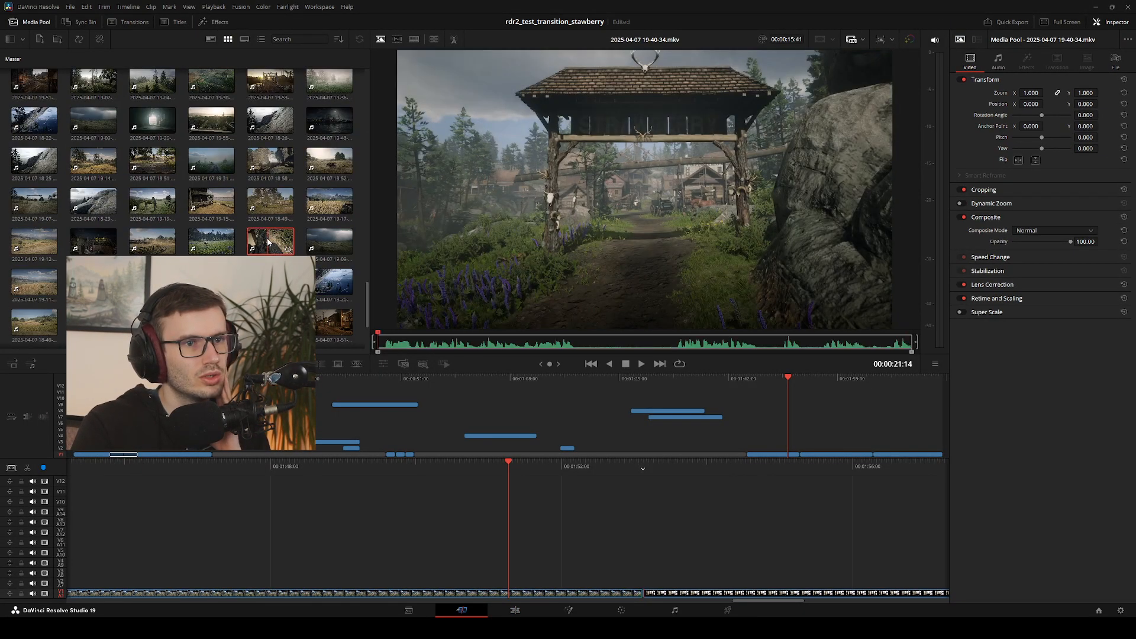
pyautogui.scroll(4, 203, 234)
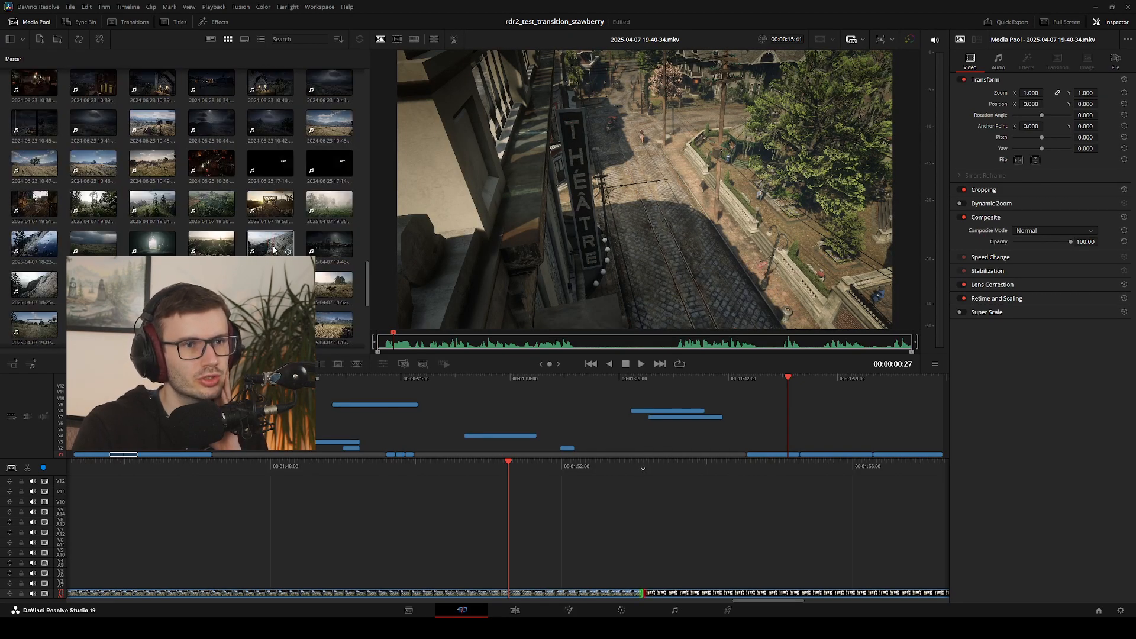
pyautogui.click(273, 251)
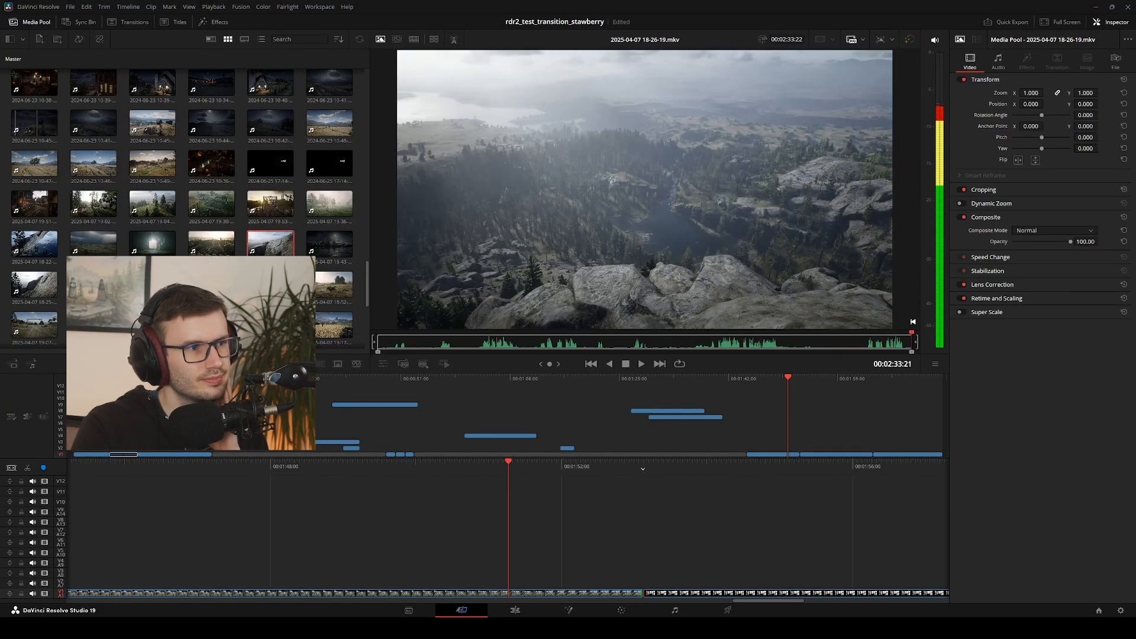
pyautogui.click(42, 252)
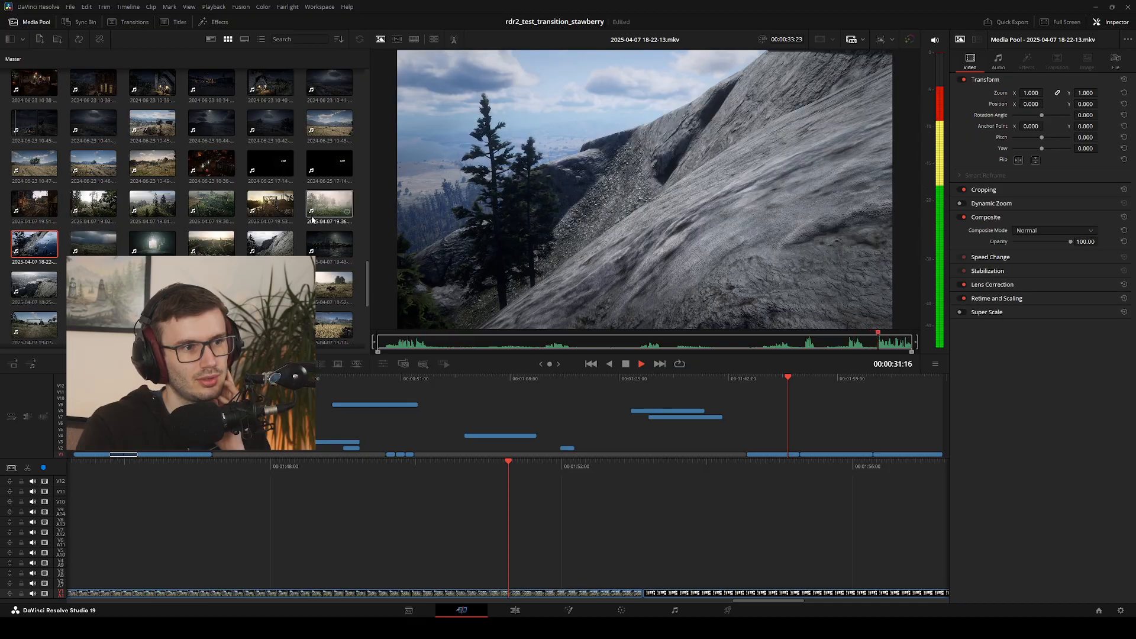
pyautogui.doubleClick(332, 210)
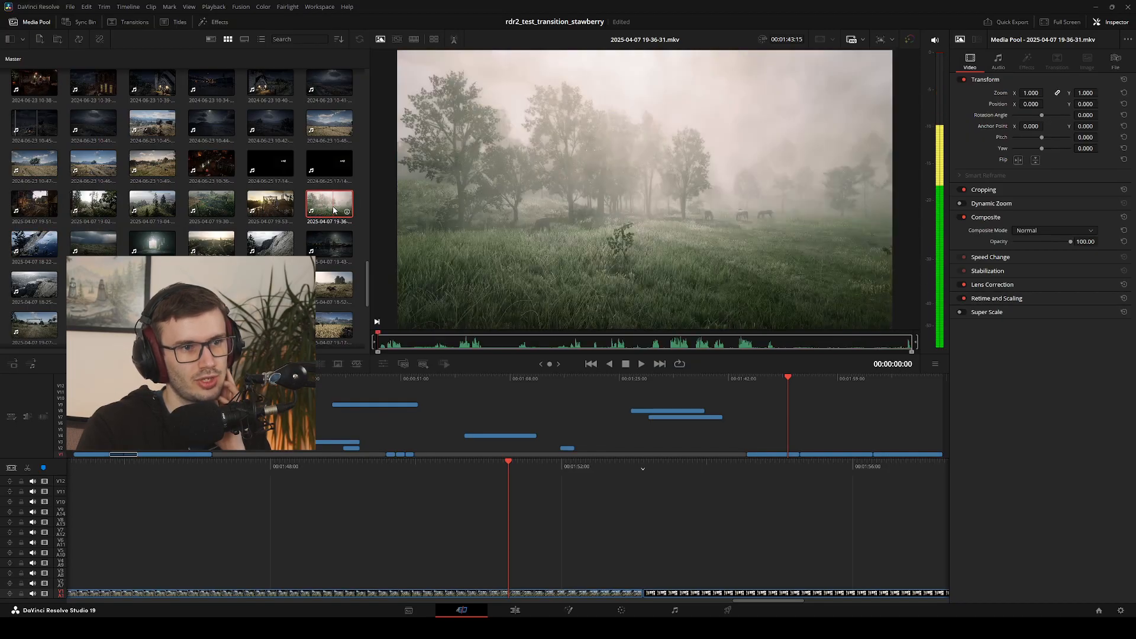
pyautogui.doubleClick(329, 248)
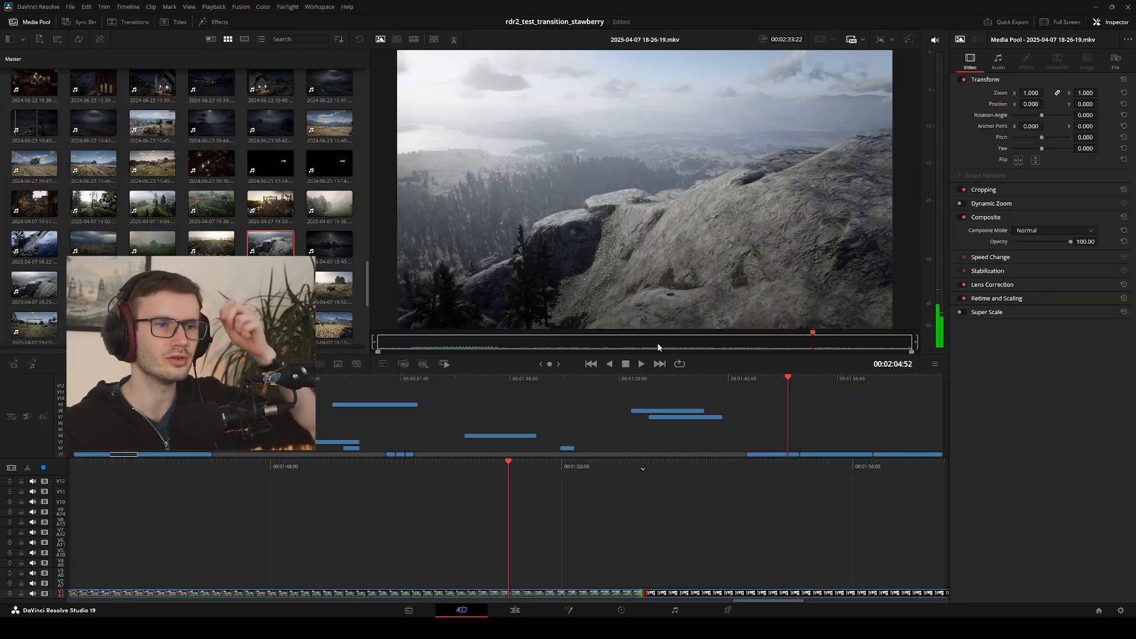
pyautogui.press('Right')
pyautogui.press('Right')
pyautogui.press('Right')
pyautogui.press('Right')
pyautogui.press('Right')
pyautogui.press('Right')
pyautogui.press('Right')
pyautogui.press('Right')
pyautogui.press('Right')
pyautogui.press('Right')
pyautogui.press('Right')
pyautogui.press('Right')
pyautogui.press('Right')
pyautogui.press('Right')
pyautogui.press('Right')
pyautogui.press('Right')
pyautogui.press('Right')
pyautogui.press('Right')
pyautogui.press('Right')
pyautogui.press('Right')
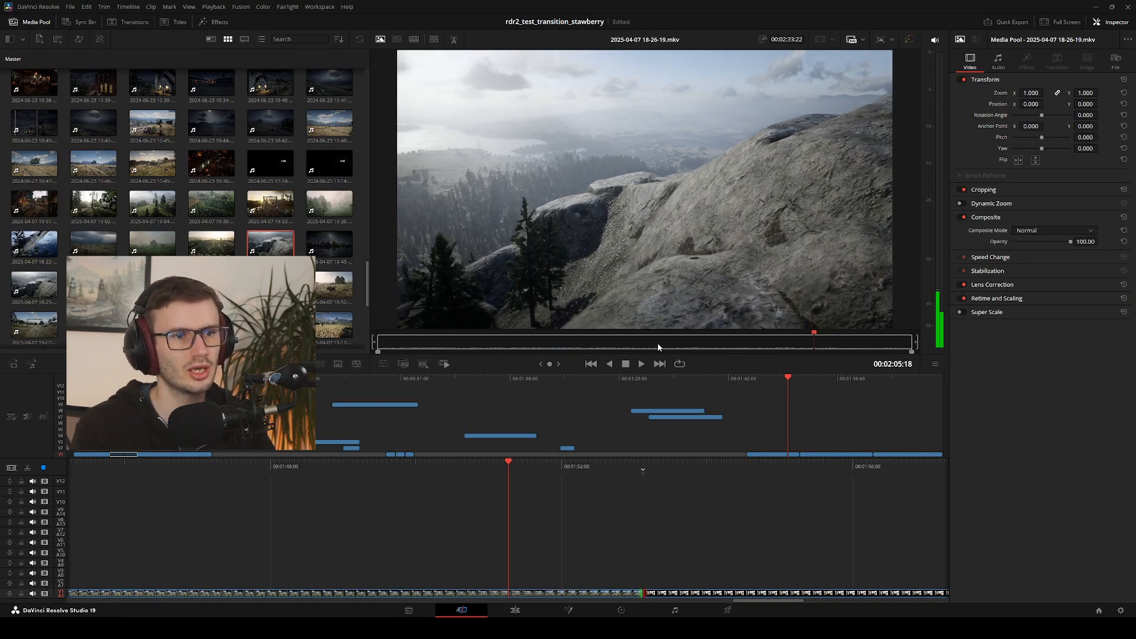
pyautogui.press('Right')
pyautogui.press('Right')
pyautogui.press('Right')
pyautogui.press('Right')
pyautogui.press('Right')
pyautogui.press('Right')
pyautogui.press('Right')
pyautogui.press('Right')
pyautogui.press('Right')
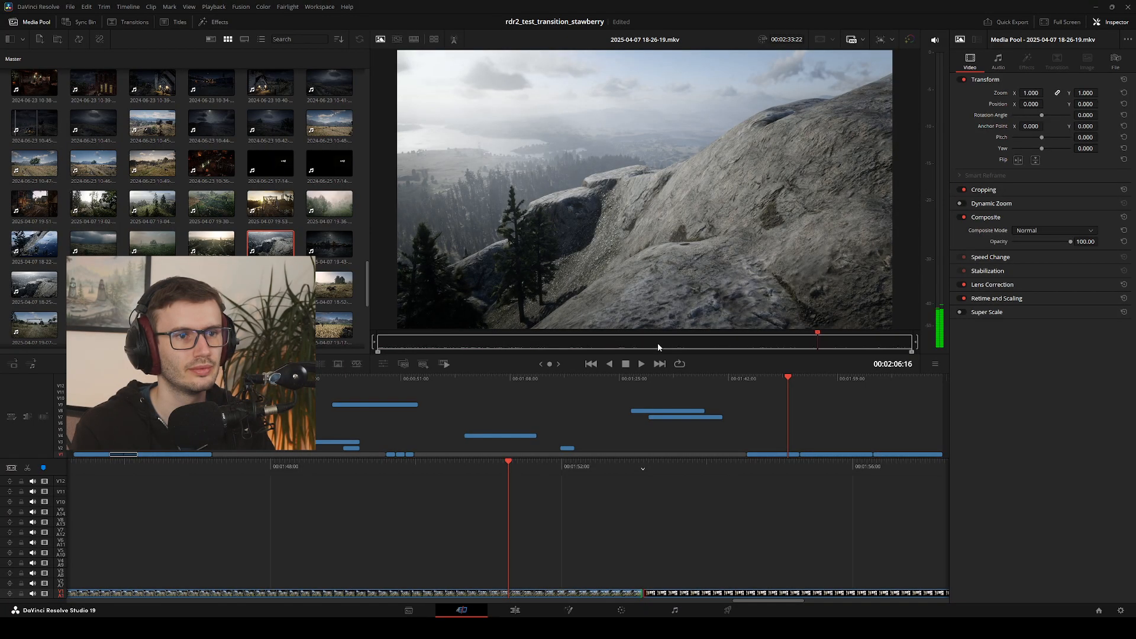
pyautogui.press('Right')
pyautogui.press('Right')
pyautogui.press('Right')
pyautogui.press('Right')
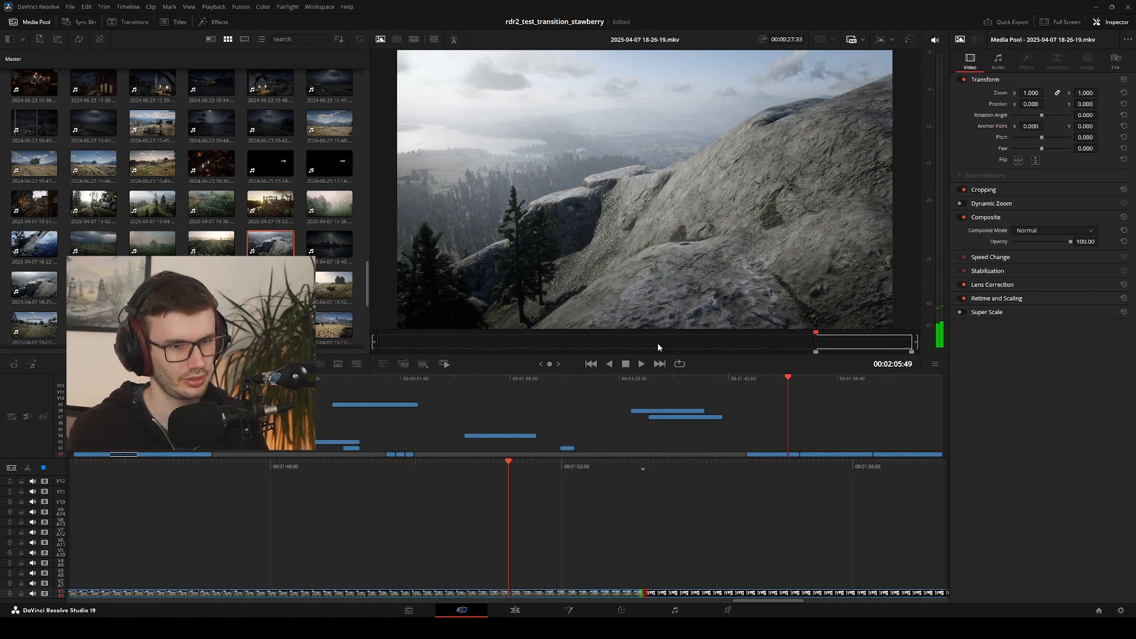
pyautogui.press('i')
pyautogui.press('l')
pyautogui.press('l')
pyautogui.press('l')
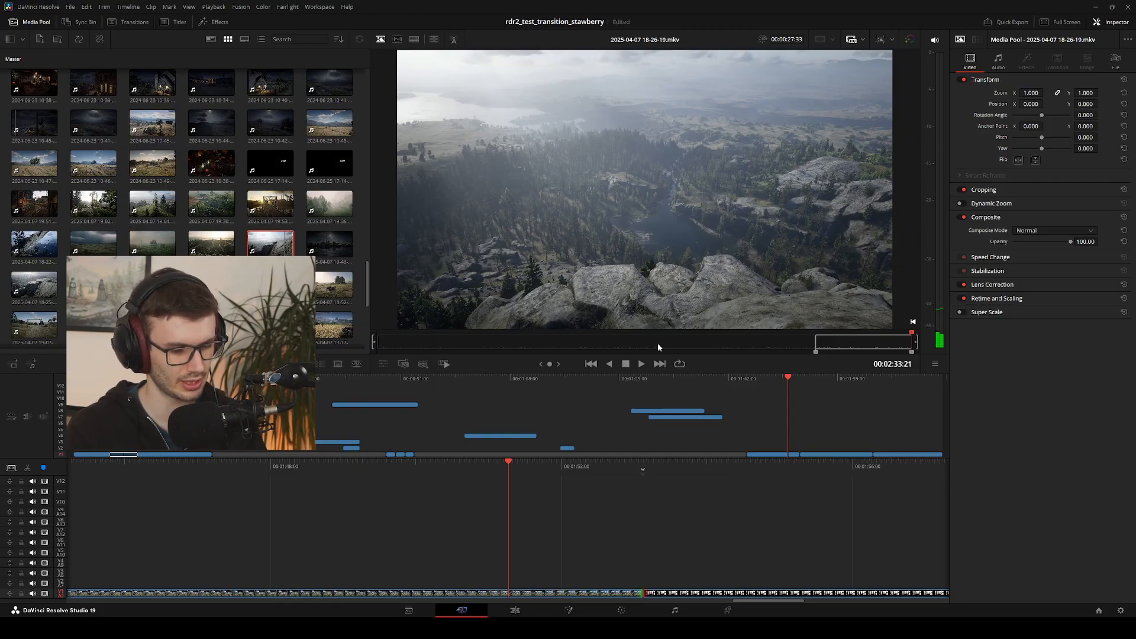
pyautogui.hotkey('shift', 'F12')
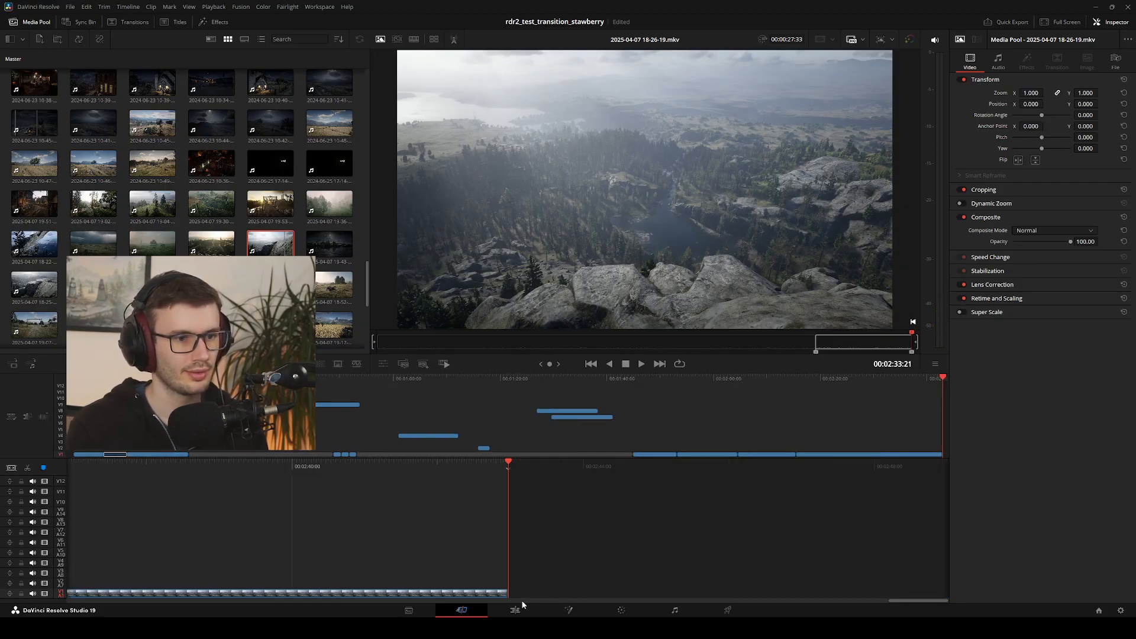
pyautogui.click(515, 610)
pyautogui.click(550, 478)
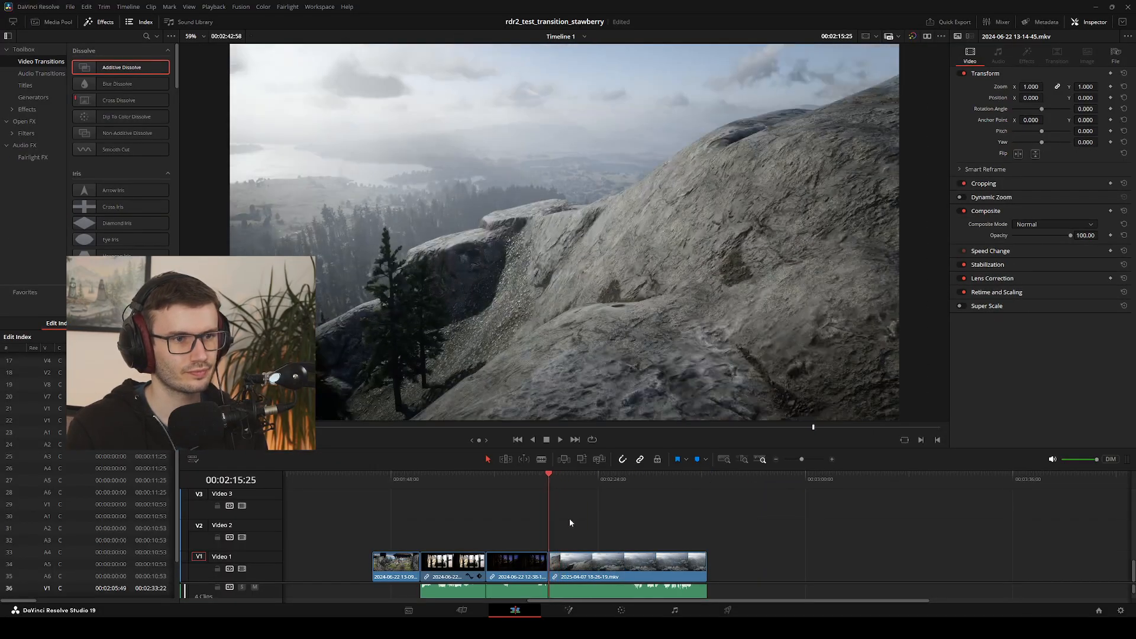
pyautogui.moveTo(607, 569); pyautogui.dragTo(629, 569)
pyautogui.moveTo(549, 480); pyautogui.dragTo(571, 496)
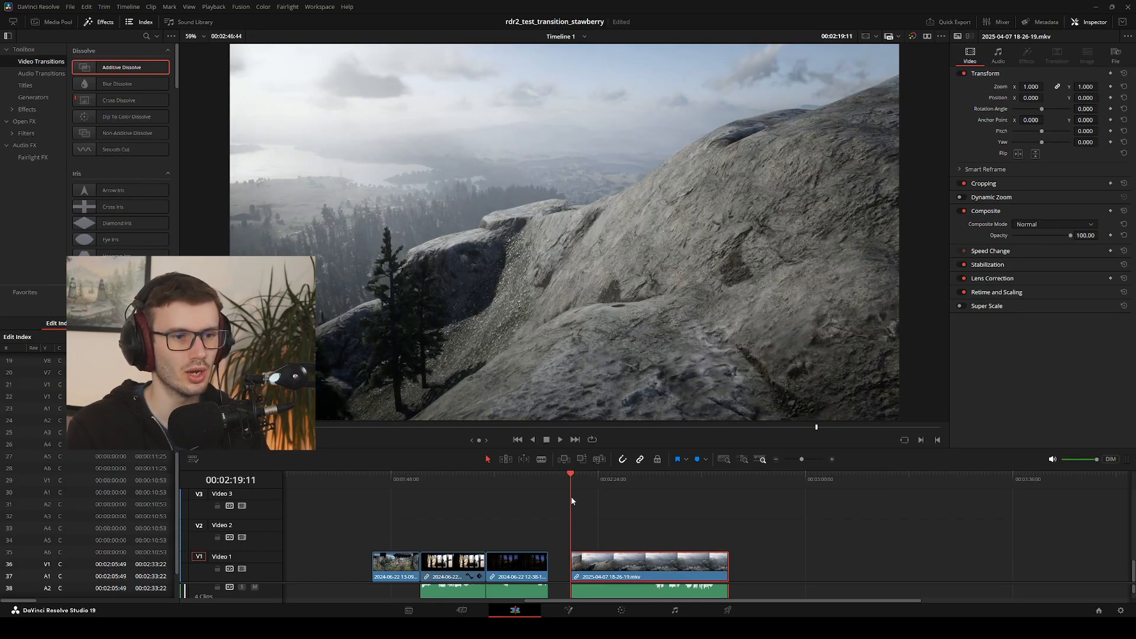
# Play and scrub through the mountain clip on the timeline to examine its camera move from the rock slope to the valley
pyautogui.press('space')
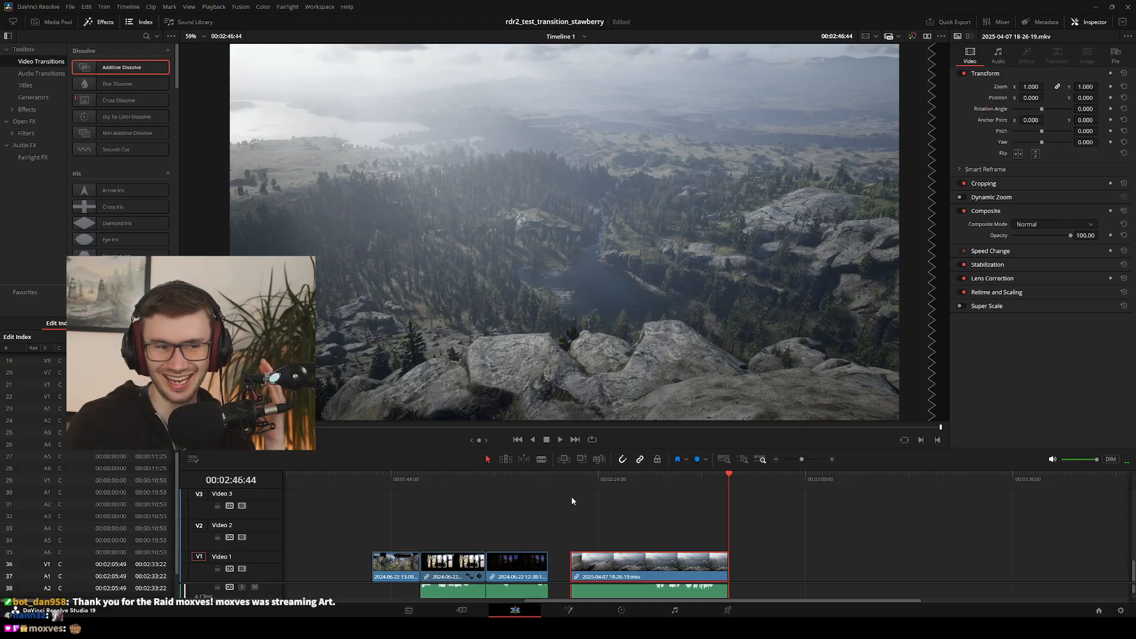
pyautogui.moveTo(719, 476); pyautogui.dragTo(670, 514)
pyautogui.moveTo(589, 514); pyautogui.dragTo(589, 490)
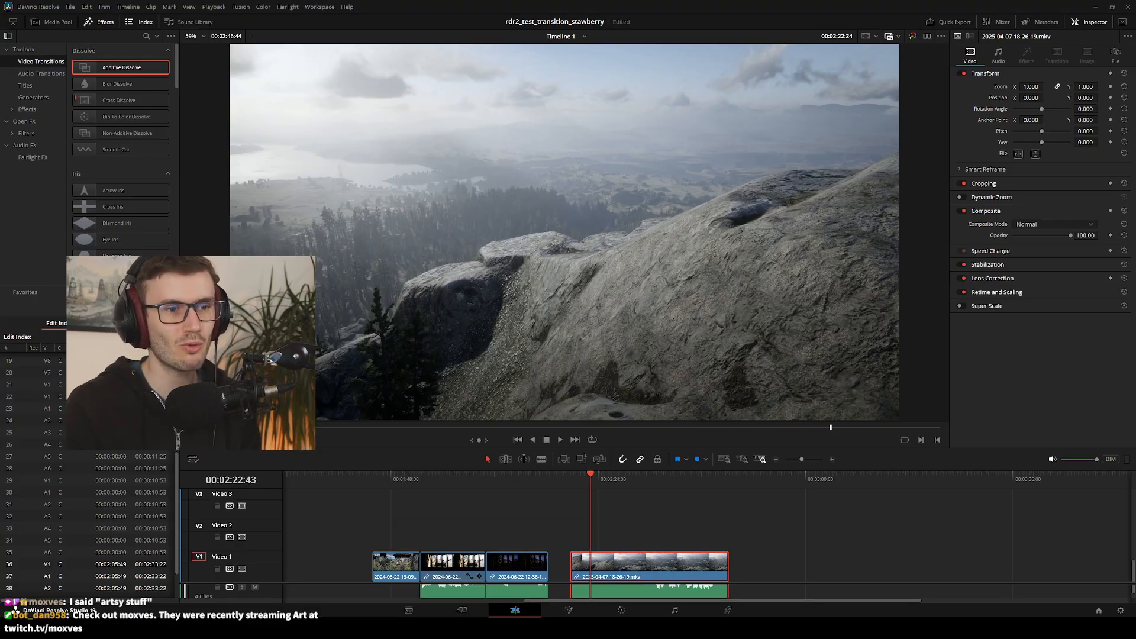
pyautogui.moveTo(637, 471); pyautogui.dragTo(656, 500)
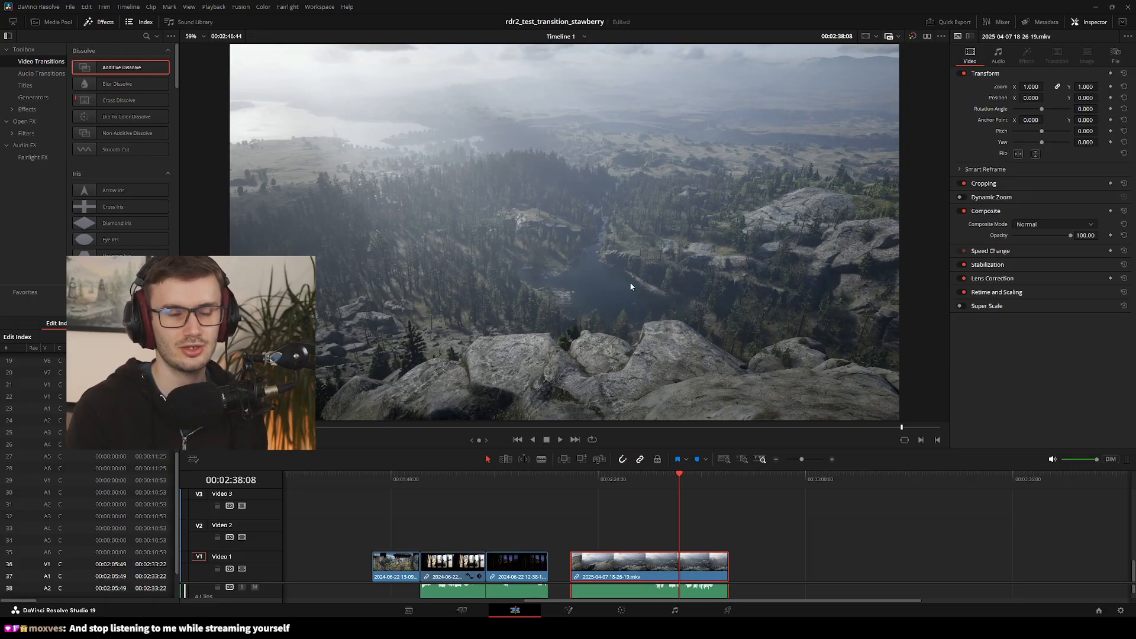
pyautogui.moveTo(651, 485); pyautogui.dragTo(690, 485)
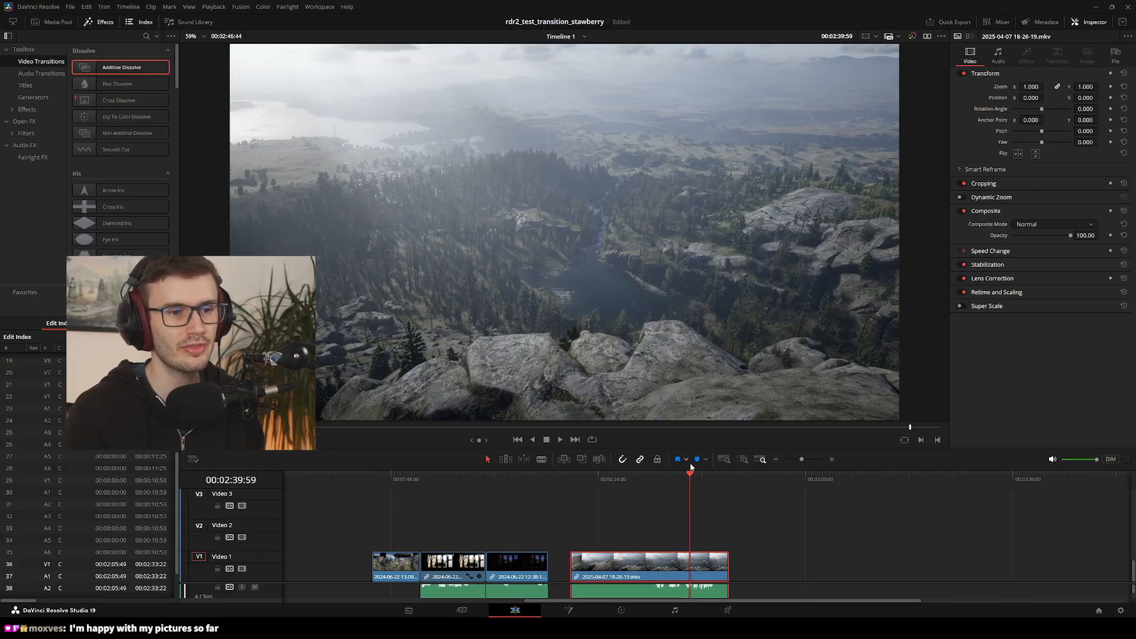
pyautogui.moveTo(653, 484); pyautogui.dragTo(619, 483)
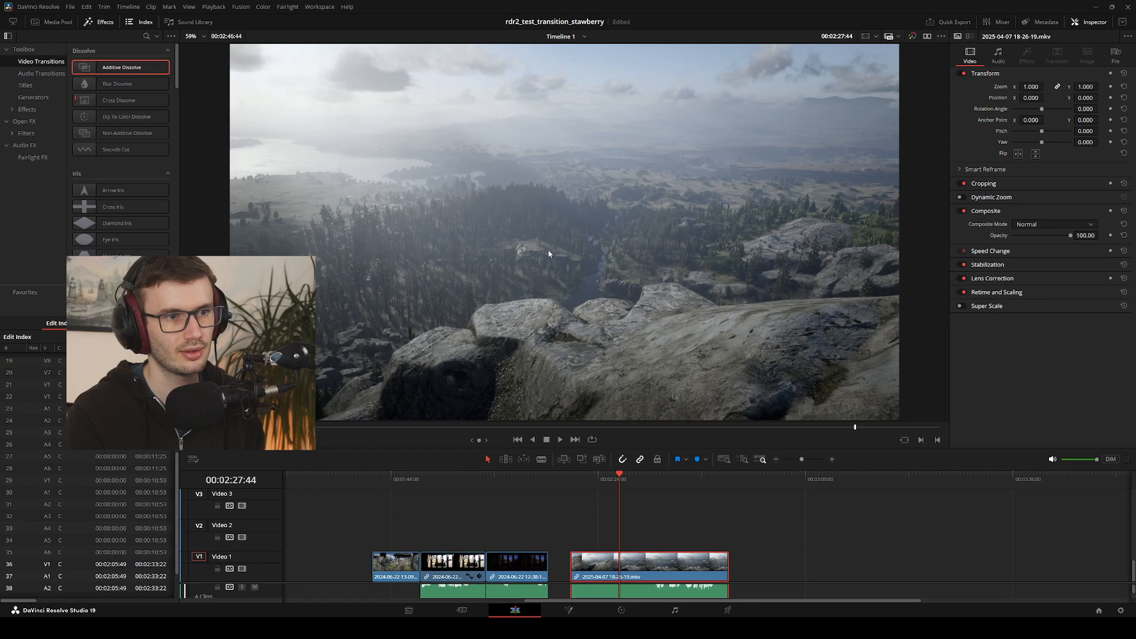
pyautogui.moveTo(620, 476)
pyautogui.mouseDown()
pyautogui.moveTo(583, 477)
pyautogui.moveTo(604, 477)
pyautogui.mouseUp()
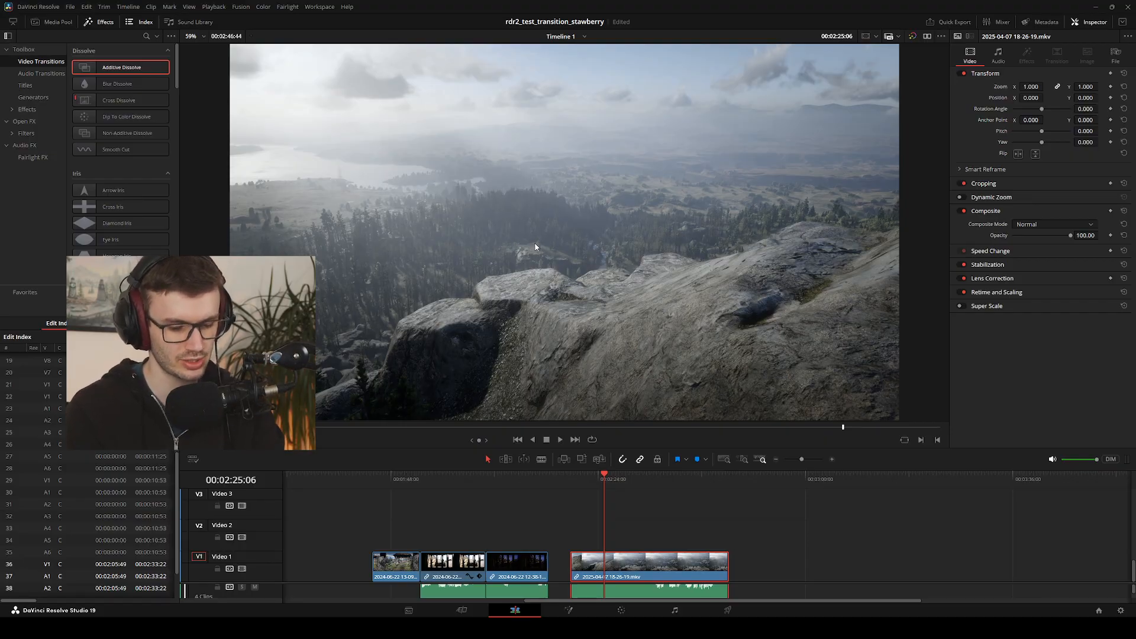
pyautogui.press('space')
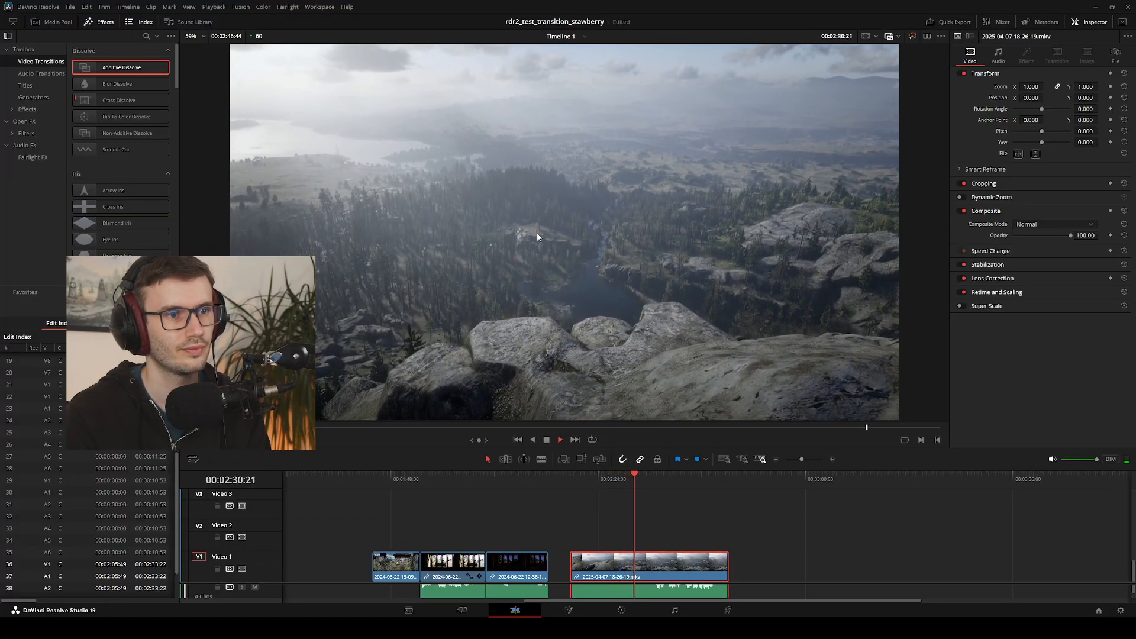
pyautogui.moveTo(641, 477); pyautogui.dragTo(589, 475)
pyautogui.press('space')
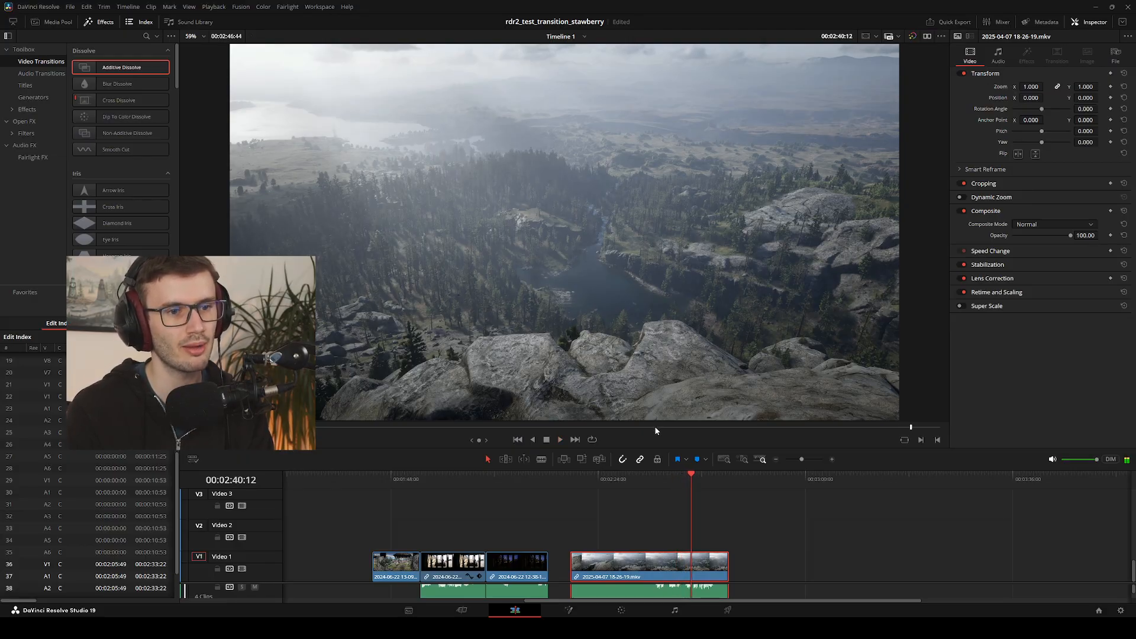
# Scrub the mountain clip's first ten seconds and return the playhead to the day jail-window clip at about 00:02:03:18
pyautogui.moveTo(583, 474); pyautogui.dragTo(594, 474)
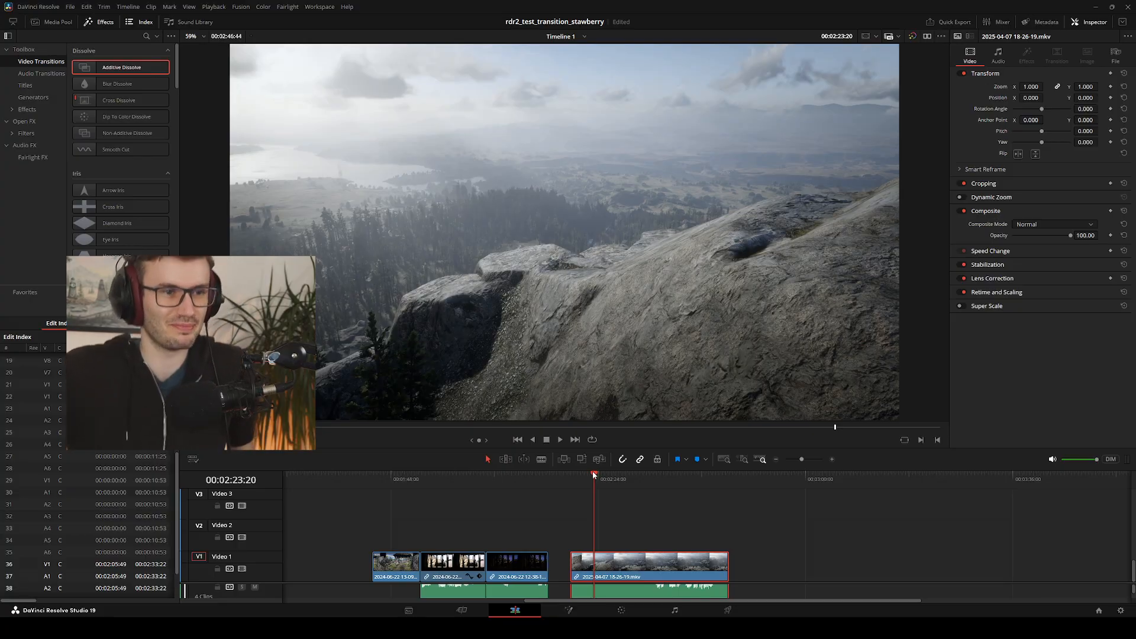
pyautogui.moveTo(594, 474); pyautogui.dragTo(605, 499)
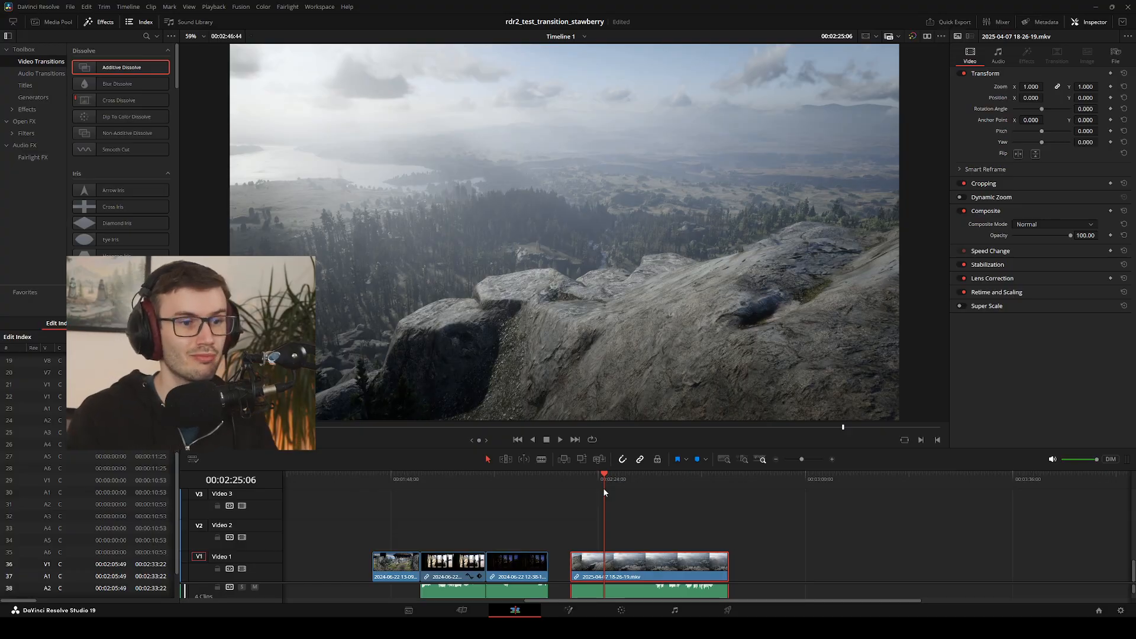
pyautogui.moveTo(601, 475)
pyautogui.mouseDown()
pyautogui.moveTo(573, 473)
pyautogui.moveTo(590, 477)
pyautogui.mouseUp()
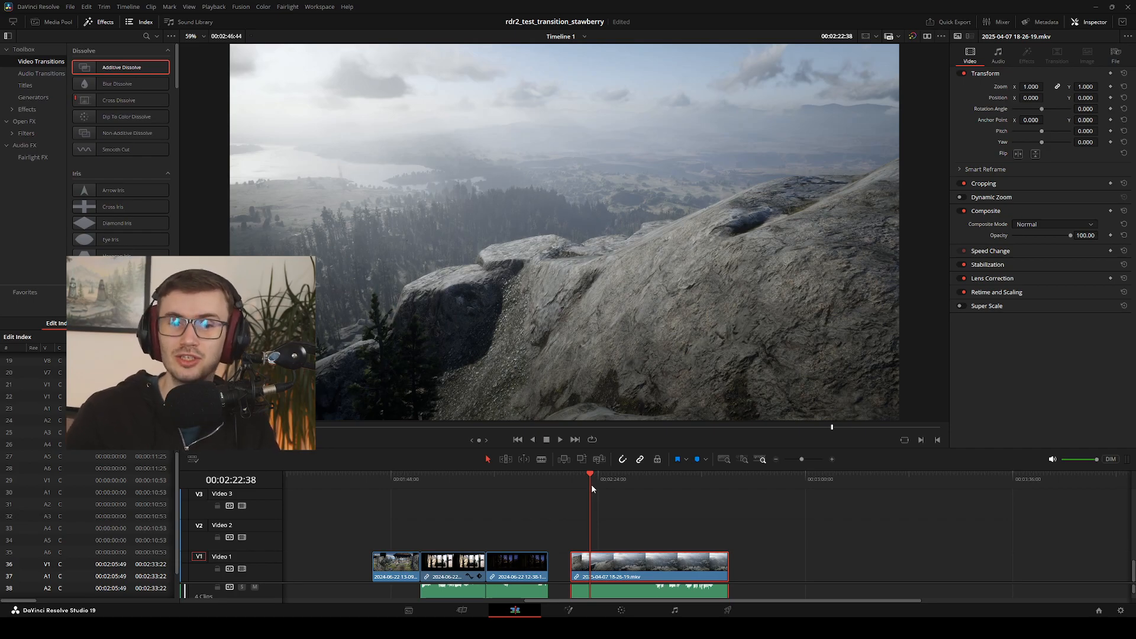
pyautogui.moveTo(581, 477); pyautogui.dragTo(595, 473)
pyautogui.moveTo(594, 474); pyautogui.dragTo(628, 486)
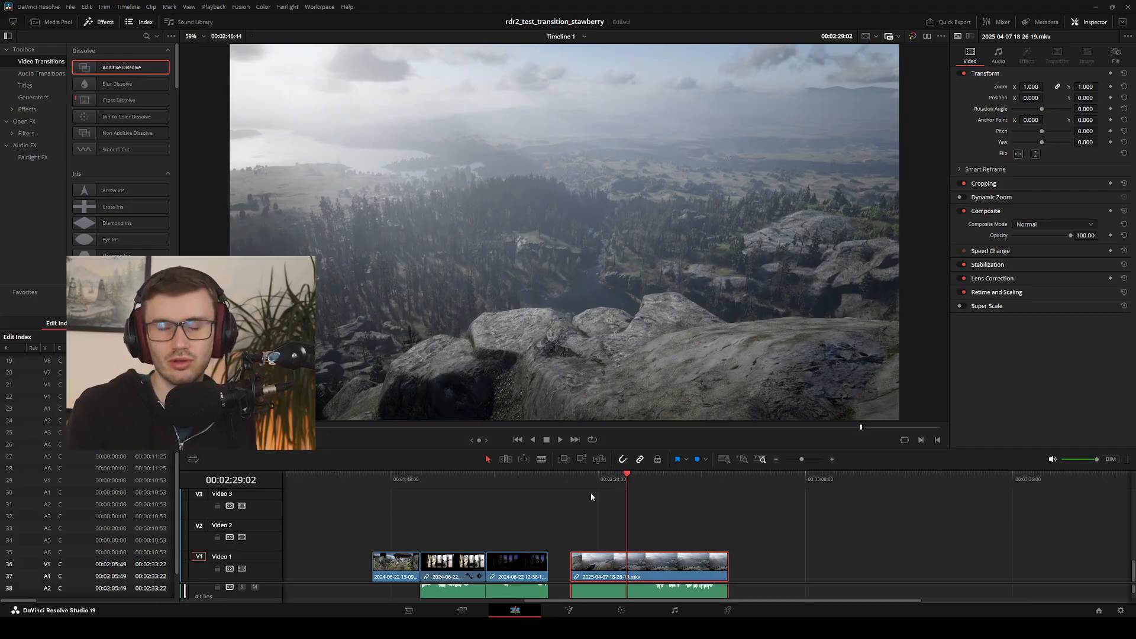
pyautogui.moveTo(628, 478); pyautogui.dragTo(479, 512)
pyautogui.moveTo(652, 601); pyautogui.dragTo(493, 596)
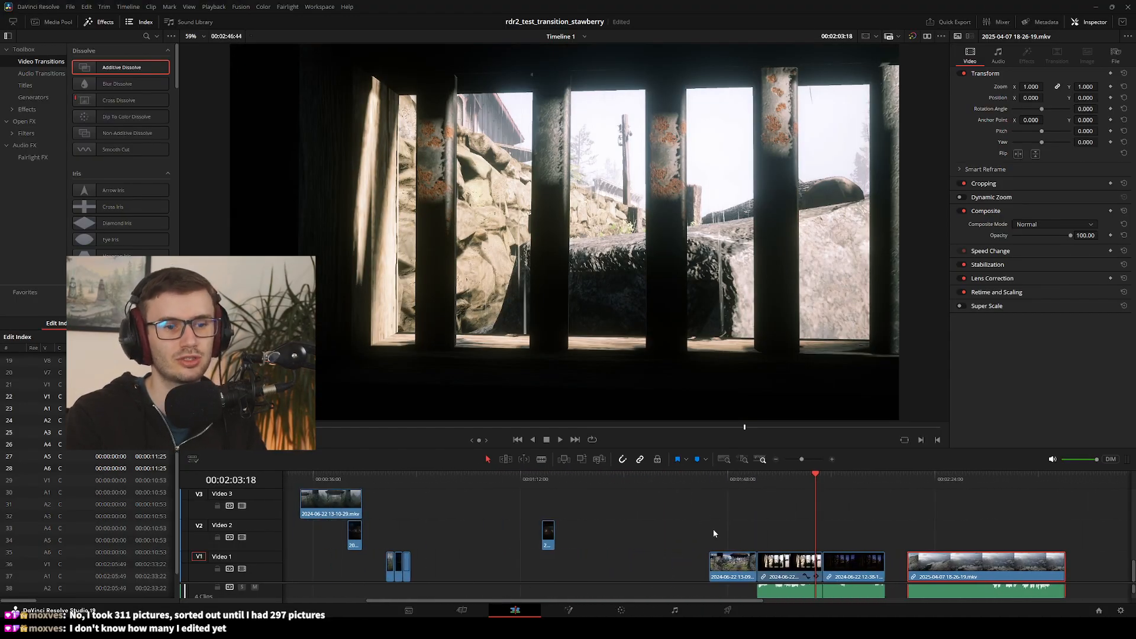
# Place the playhead at 00:01:18:04 and, on the Cut page, skim the 2024-06-23 town clips from 10-23-19 and 10-24-40 to 10-13-50
pyautogui.moveTo(814, 479); pyautogui.dragTo(555, 502)
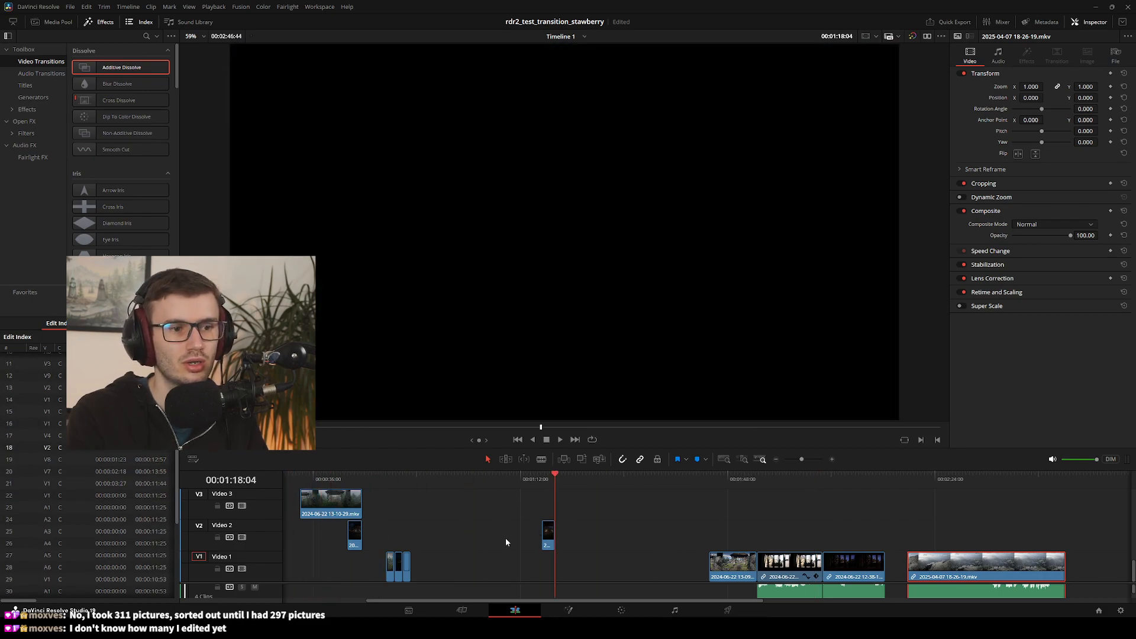
pyautogui.click(455, 608)
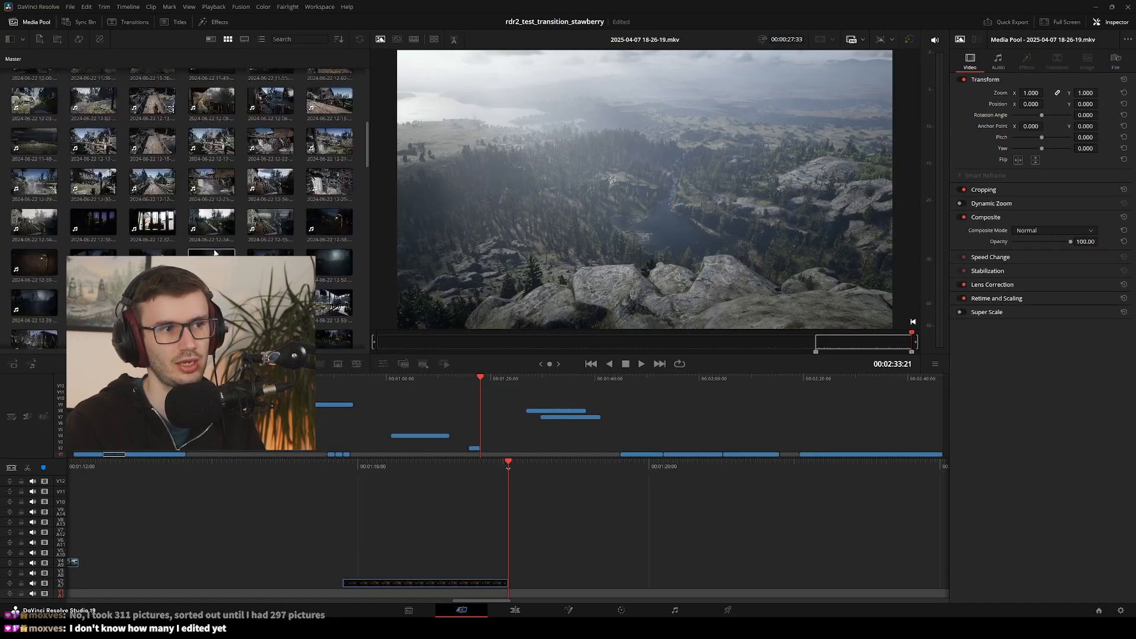
pyautogui.scroll(-15, 216, 240)
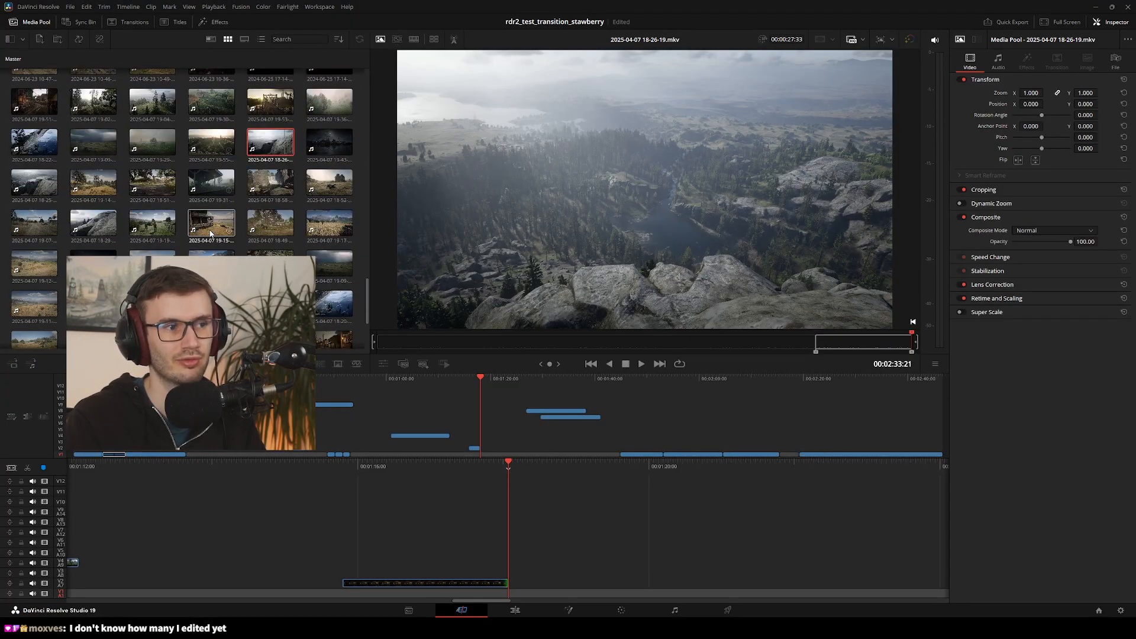
pyautogui.scroll(6, 213, 213)
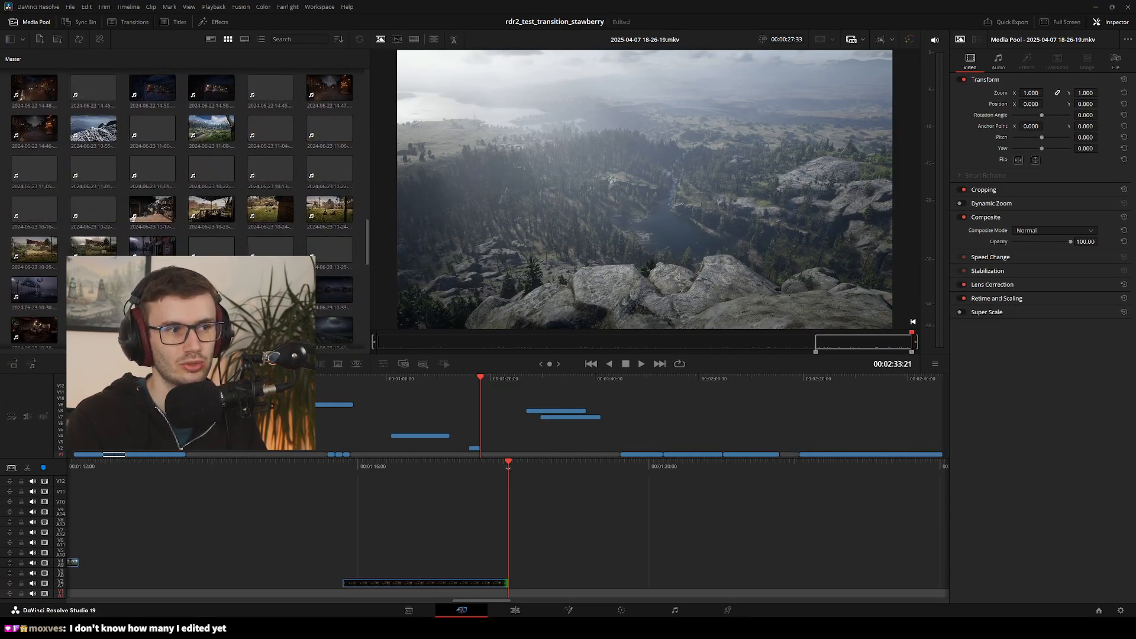
pyautogui.click(213, 208)
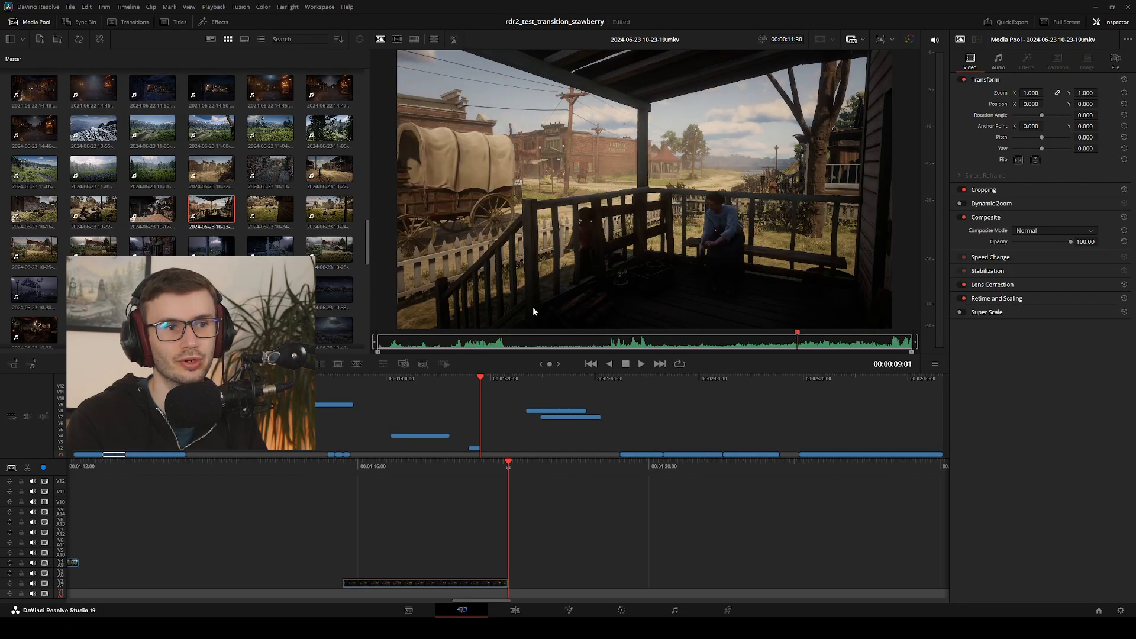
pyautogui.click(323, 220)
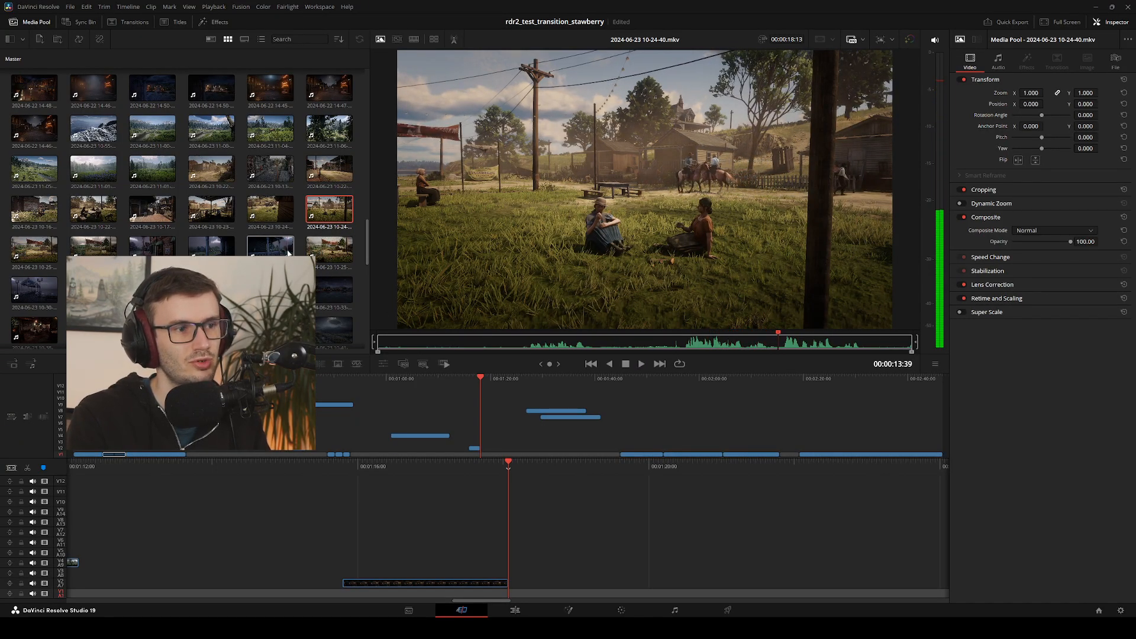
pyautogui.click(271, 246)
pyautogui.click(288, 180)
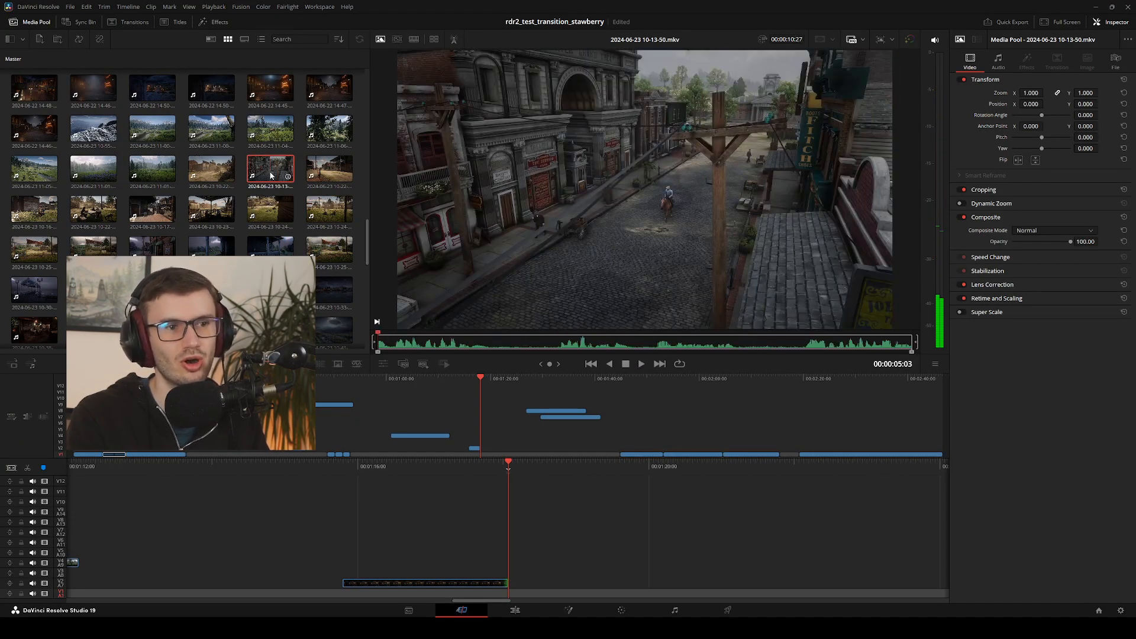
pyautogui.scroll(-1, 299, 223)
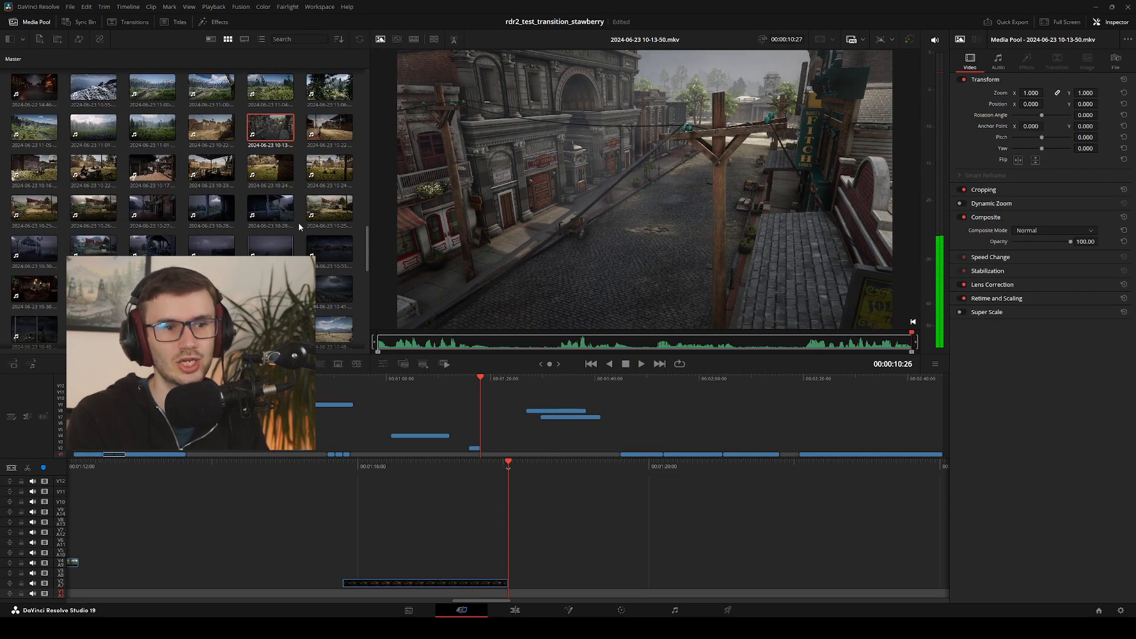
pyautogui.click(135, 179)
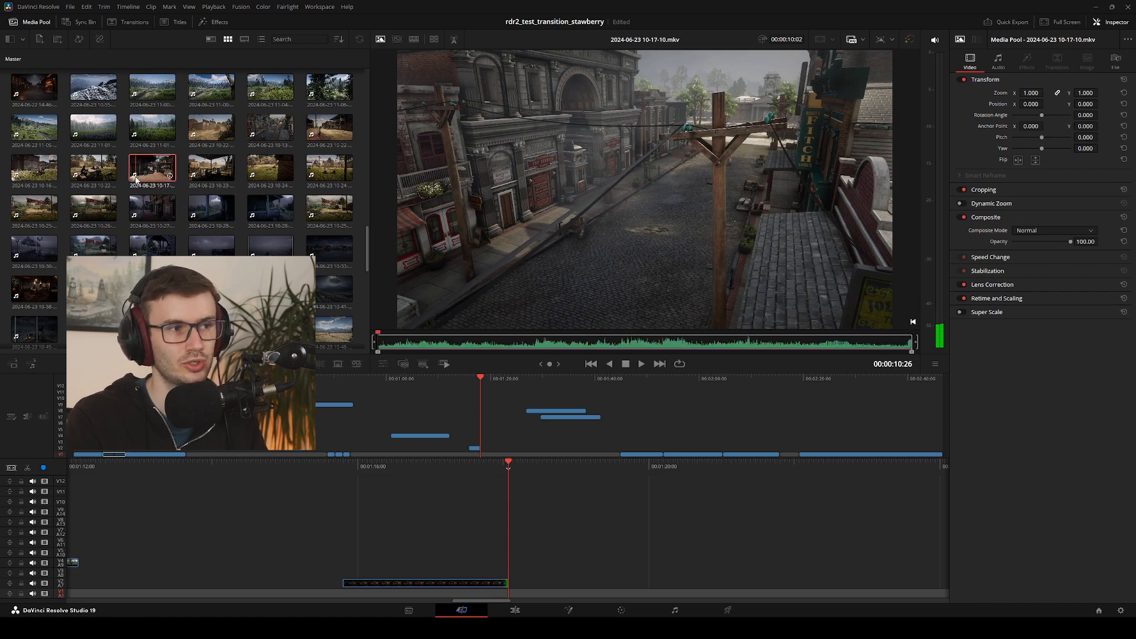
pyautogui.press('space')
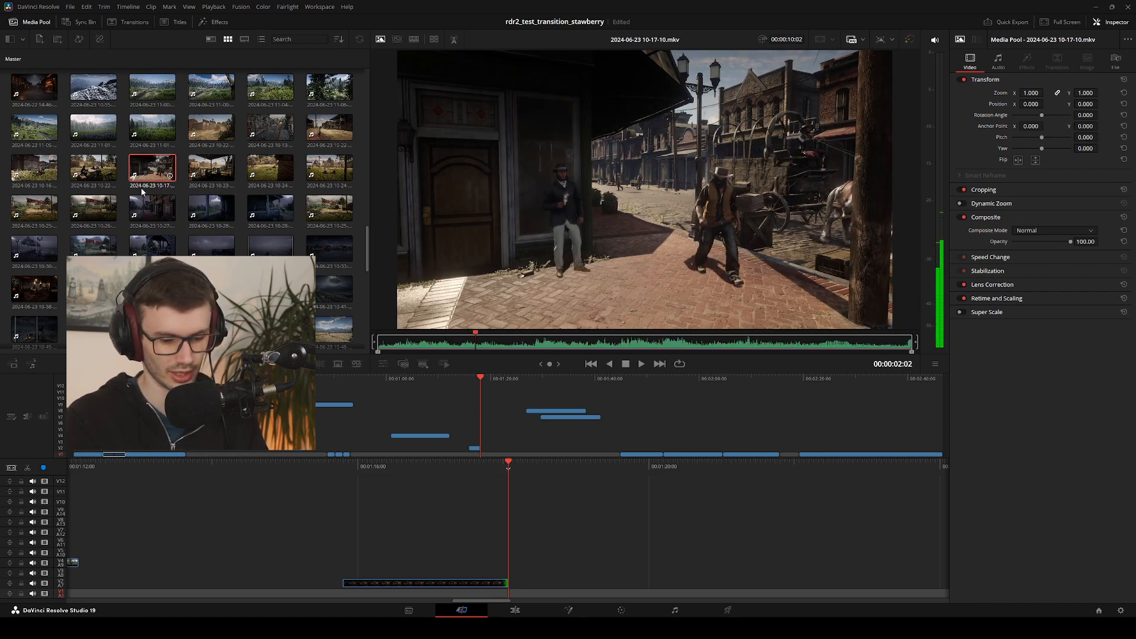
pyautogui.scroll(-5, 135, 179)
pyautogui.scroll(-5, 183, 177)
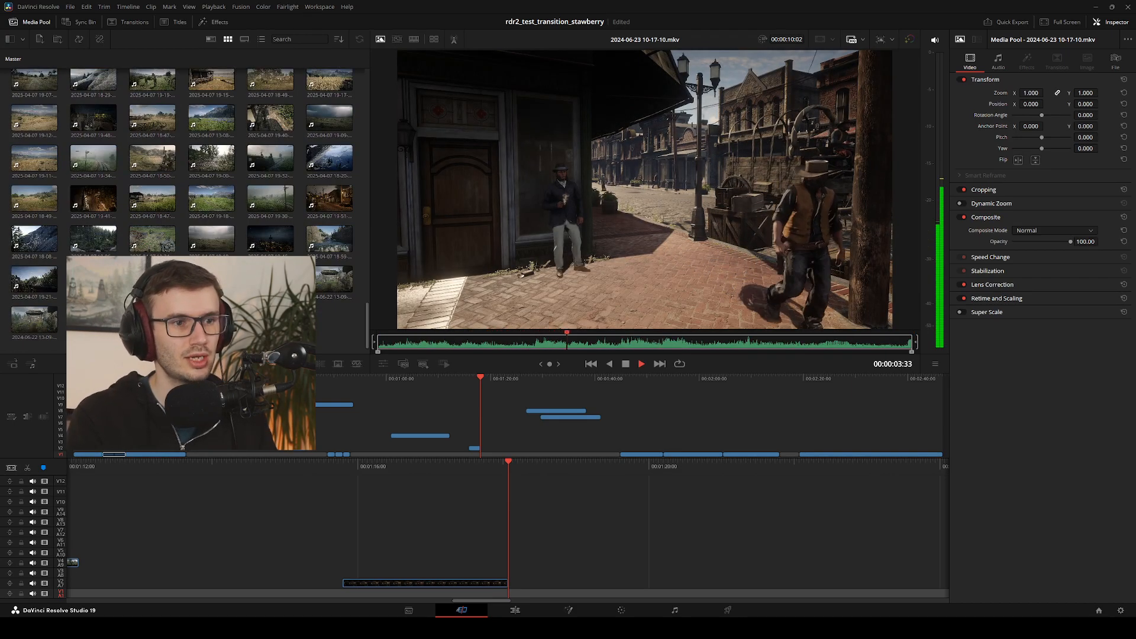
pyautogui.press('space')
pyautogui.click(283, 204)
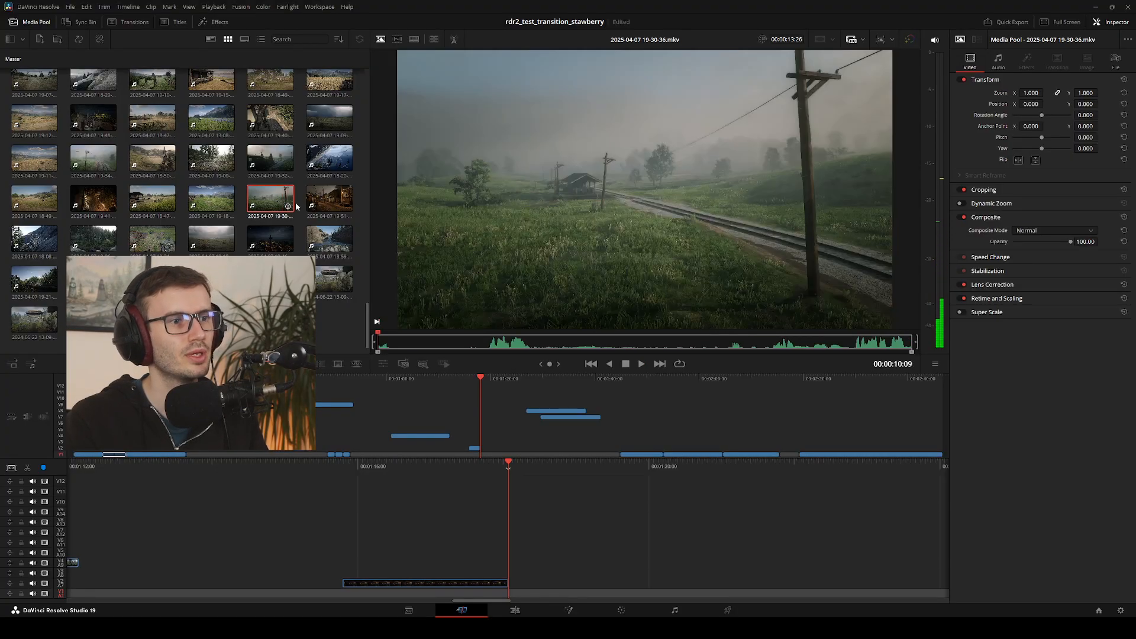
pyautogui.click(330, 205)
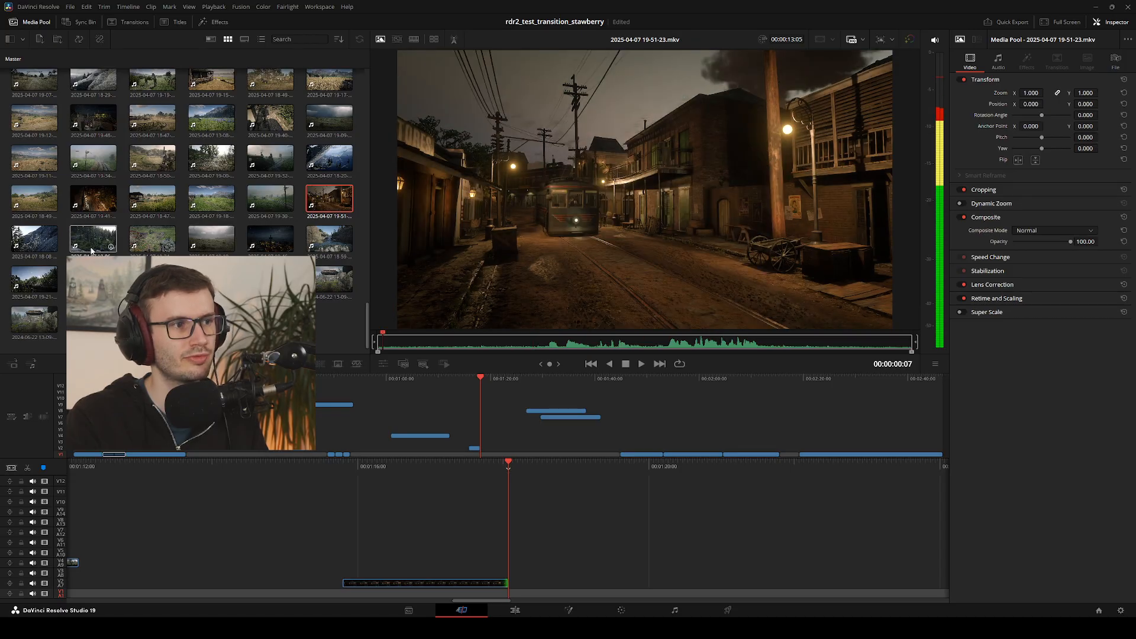
pyautogui.click(40, 248)
pyautogui.click(168, 244)
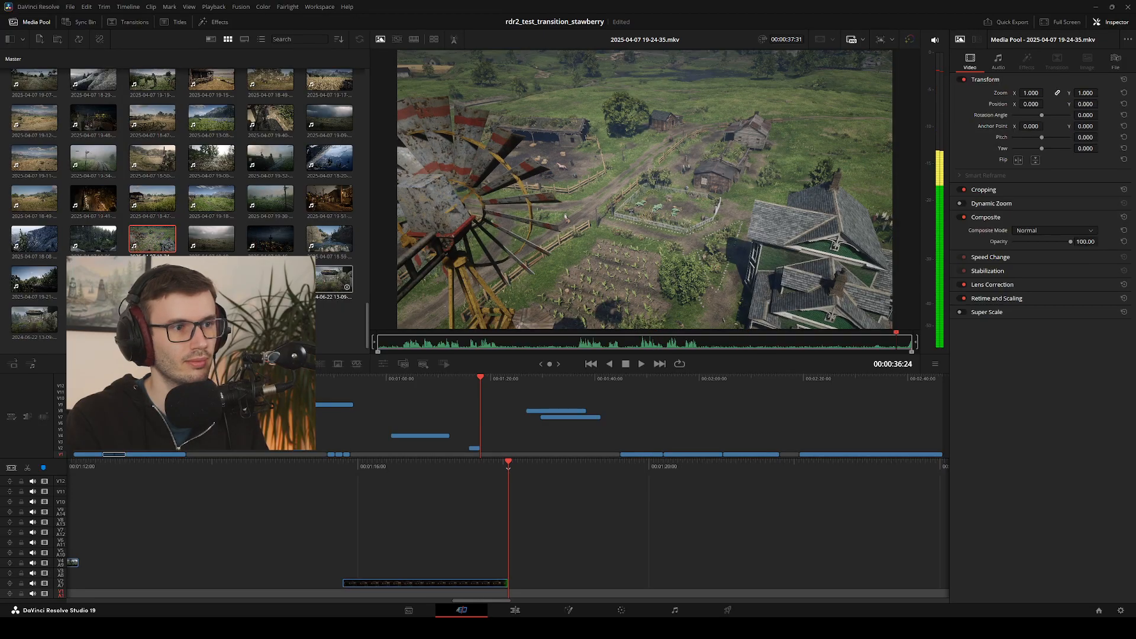
pyautogui.click(335, 195)
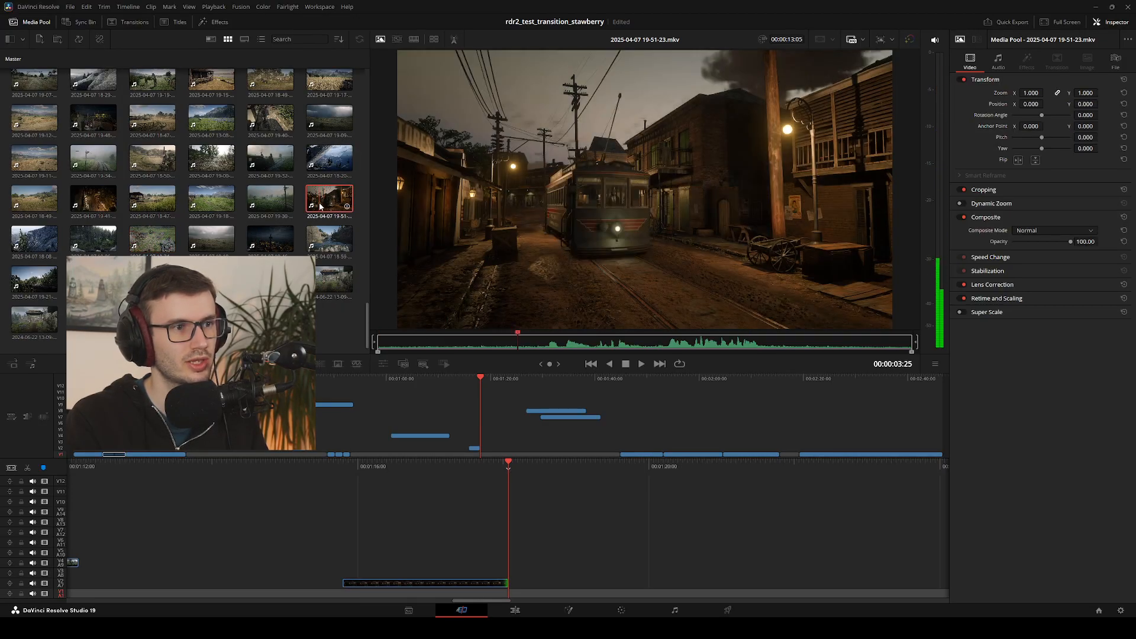
pyautogui.click(211, 280)
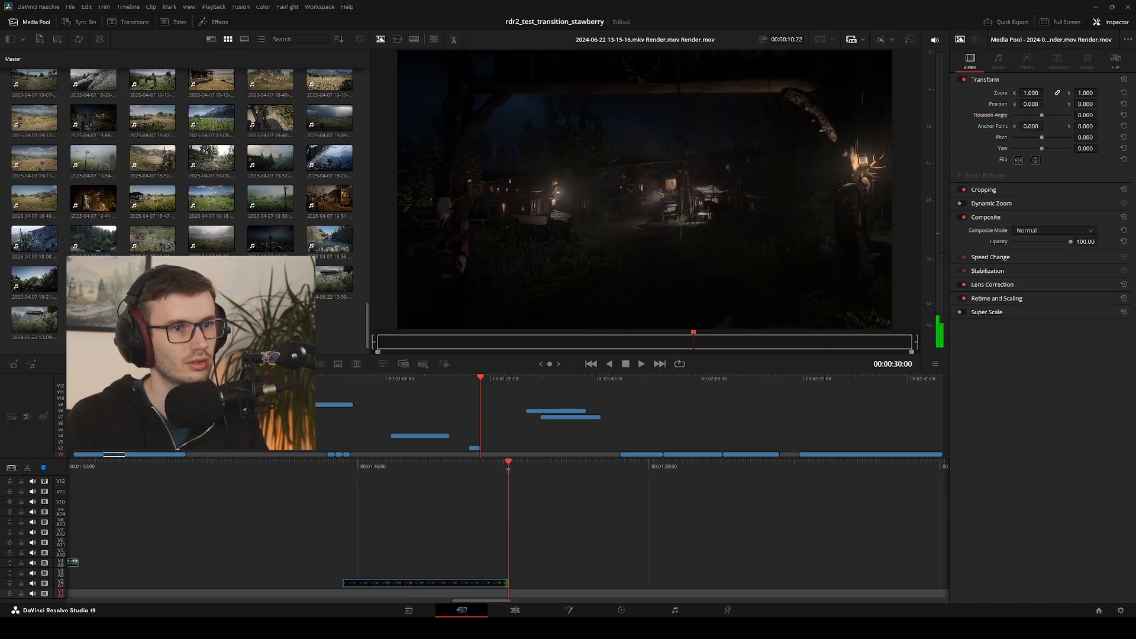
# Preview more 2025-04-07 clips, including the steam train (19-32-59), the meadow path (19-18-38) and the forest (19-06-25)
pyautogui.click(209, 127)
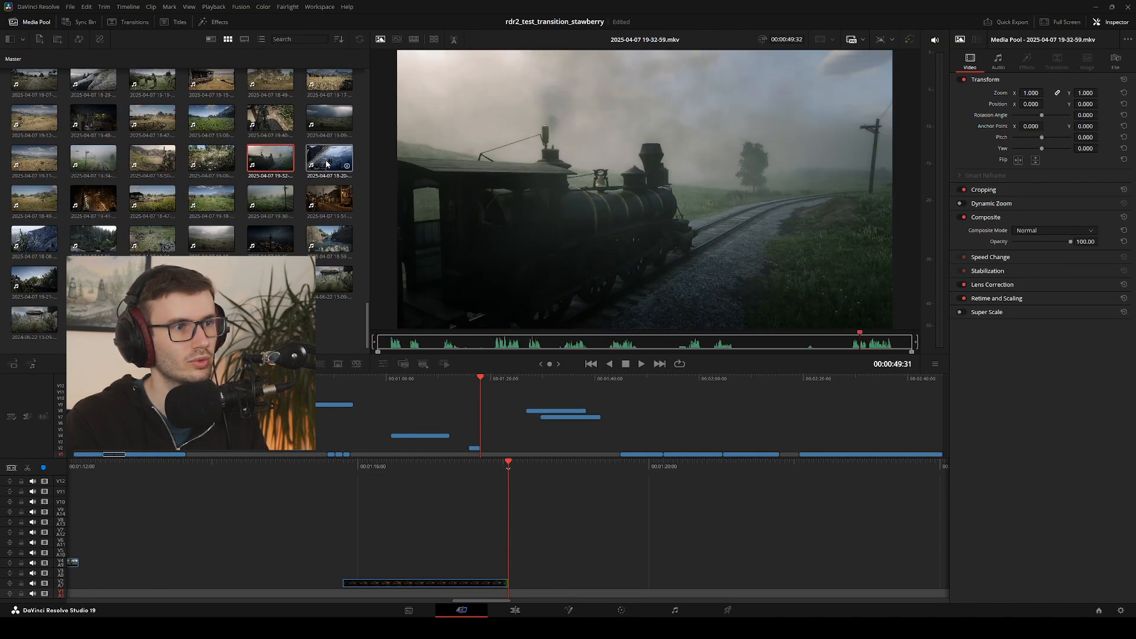
pyautogui.click(277, 200)
pyautogui.click(211, 198)
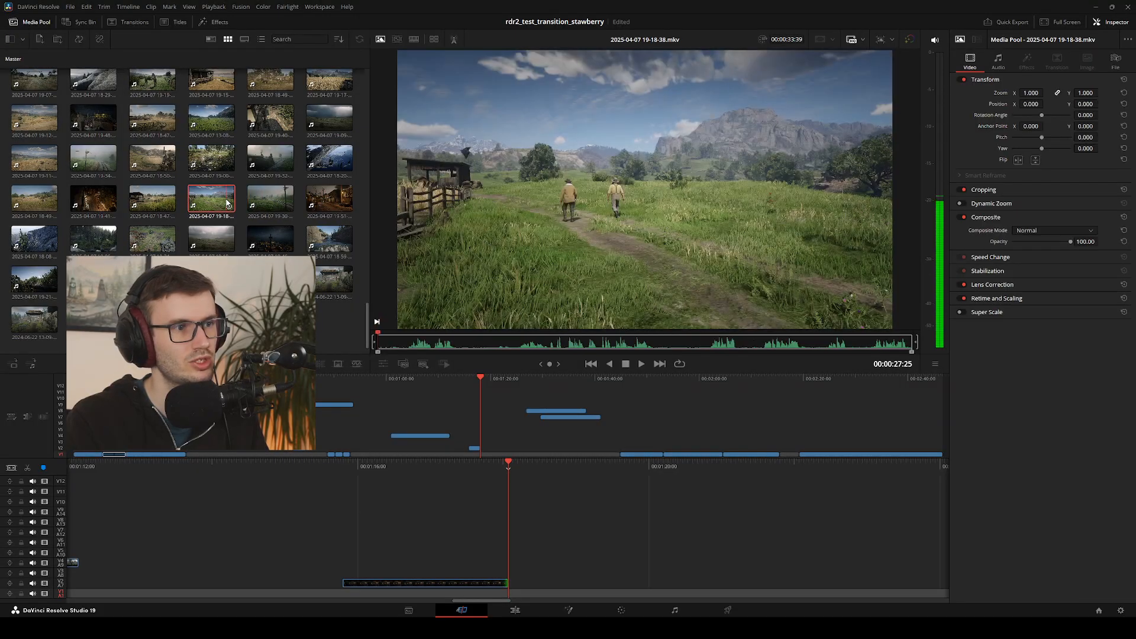
pyautogui.click(33, 238)
pyautogui.click(86, 247)
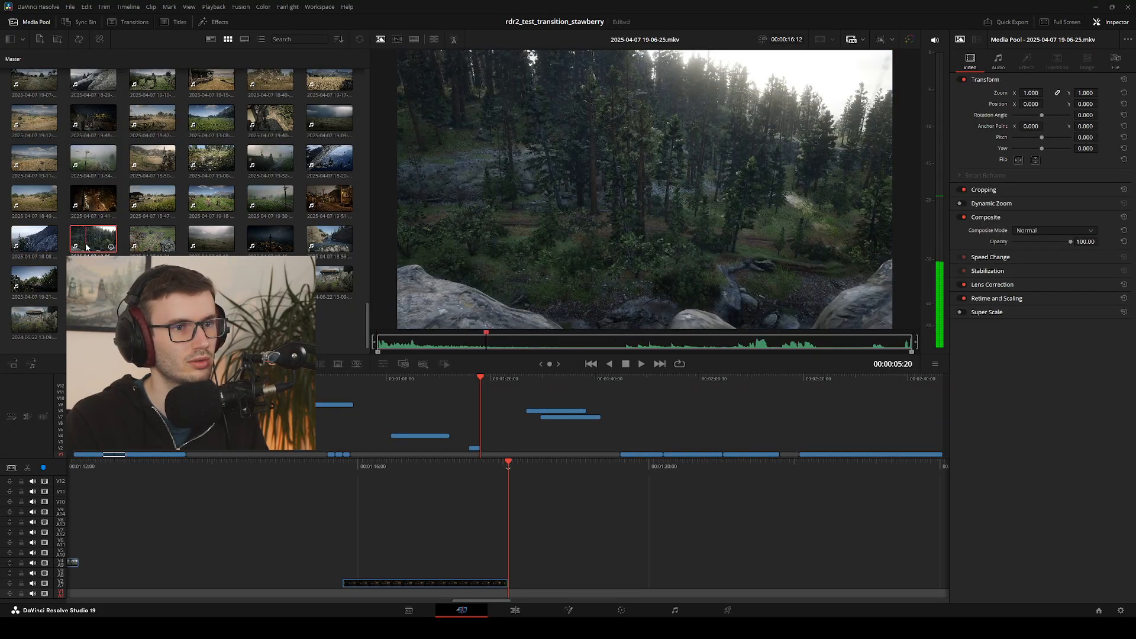
pyautogui.click(156, 246)
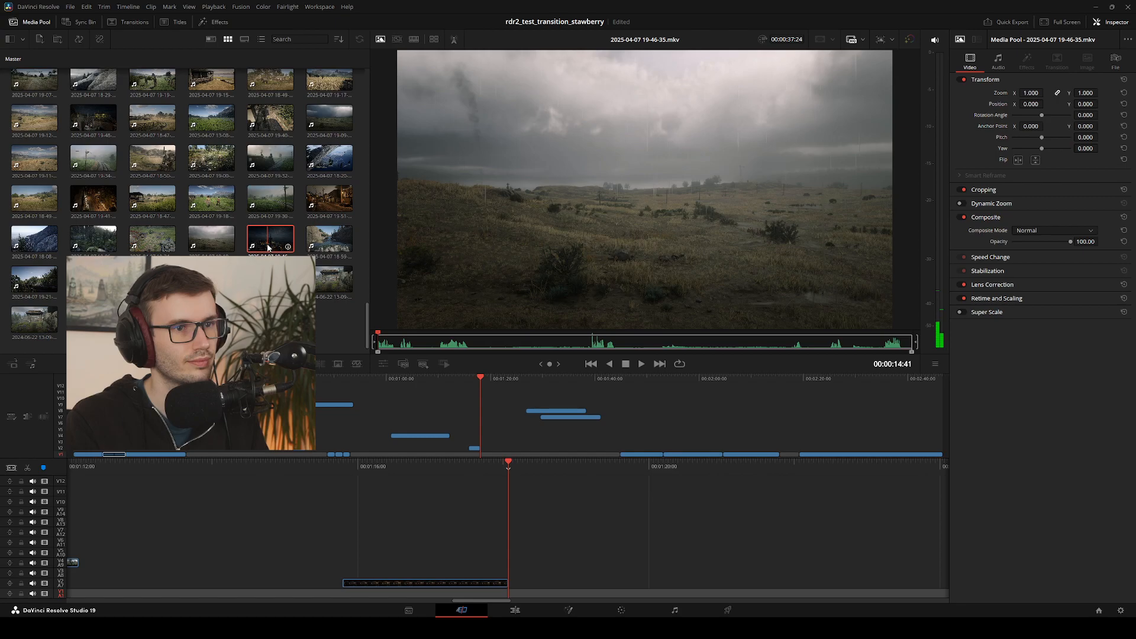
pyautogui.click(266, 248)
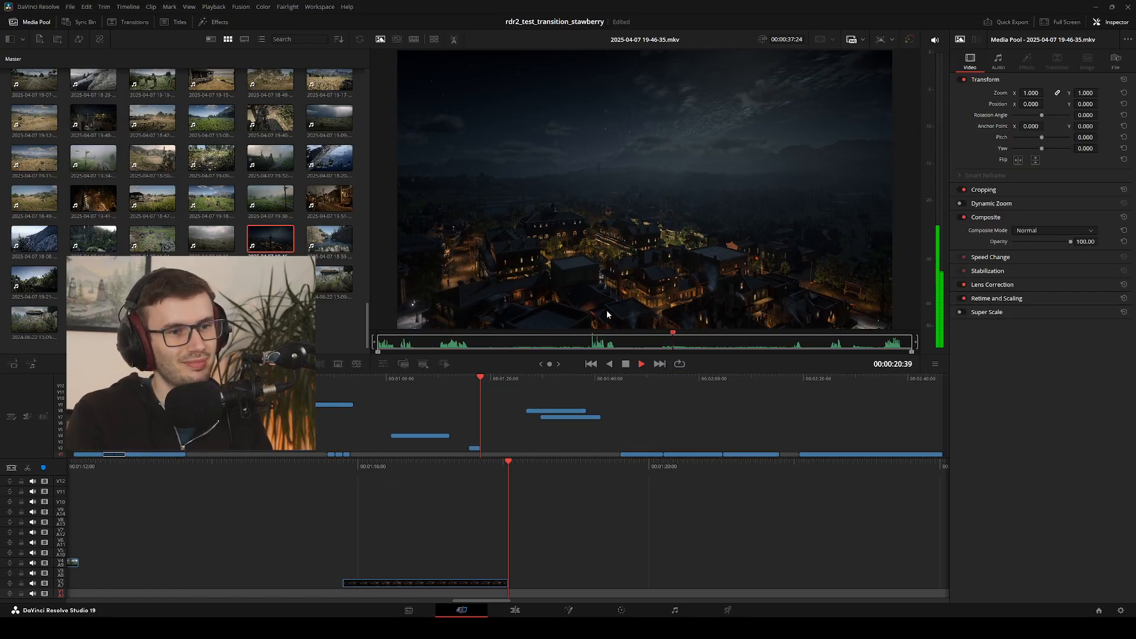
pyautogui.moveTo(682, 336); pyautogui.dragTo(546, 322)
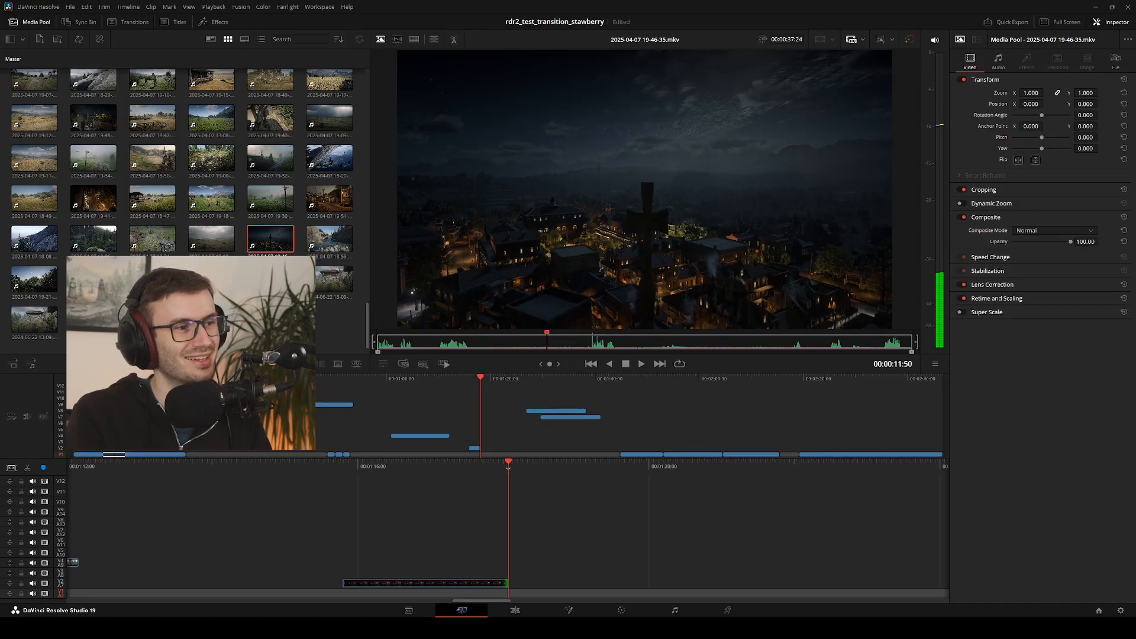
pyautogui.click(35, 280)
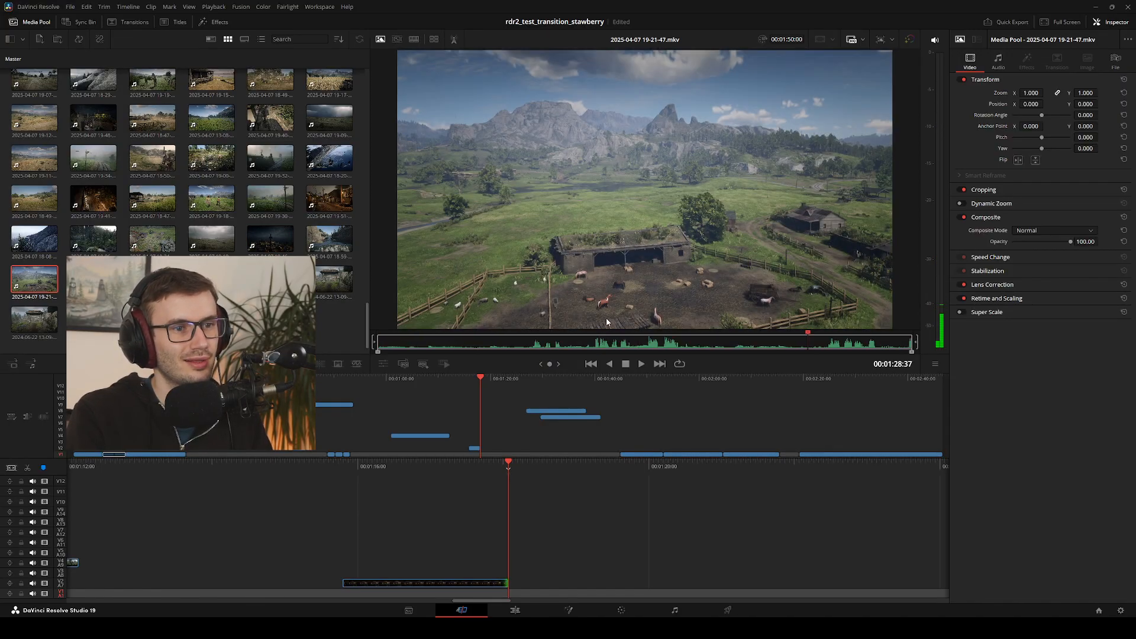
pyautogui.scroll(2, 270, 239)
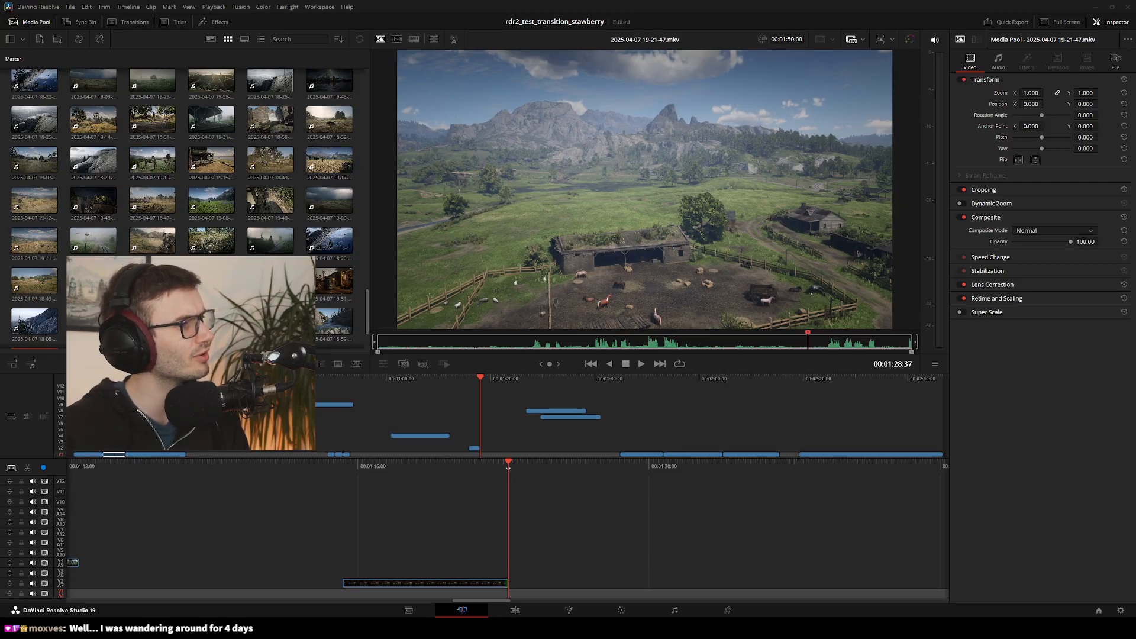
# Switch to the VLC media player and show its loaded draft video in full screen
pyautogui.hotkey('alt', 'Tab')
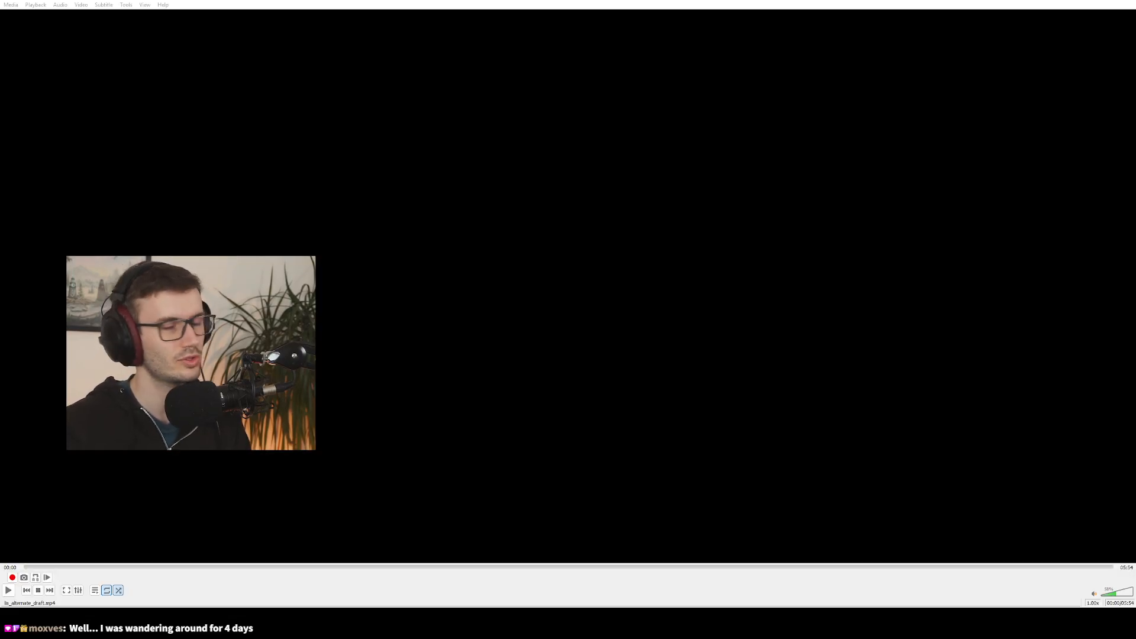
pyautogui.doubleClick(340, 296)
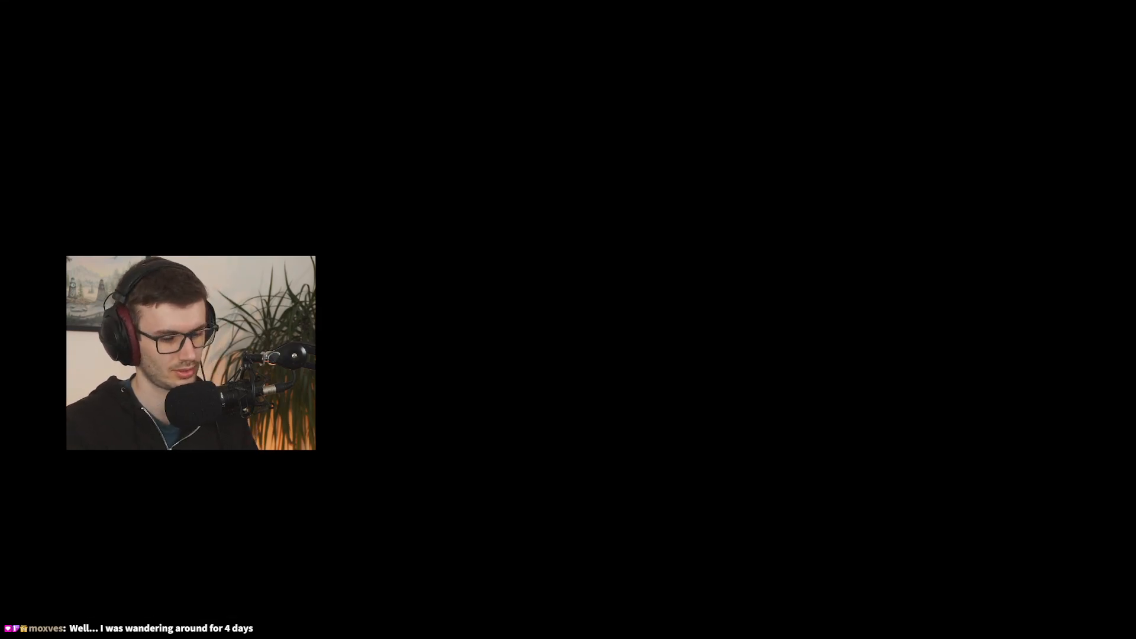
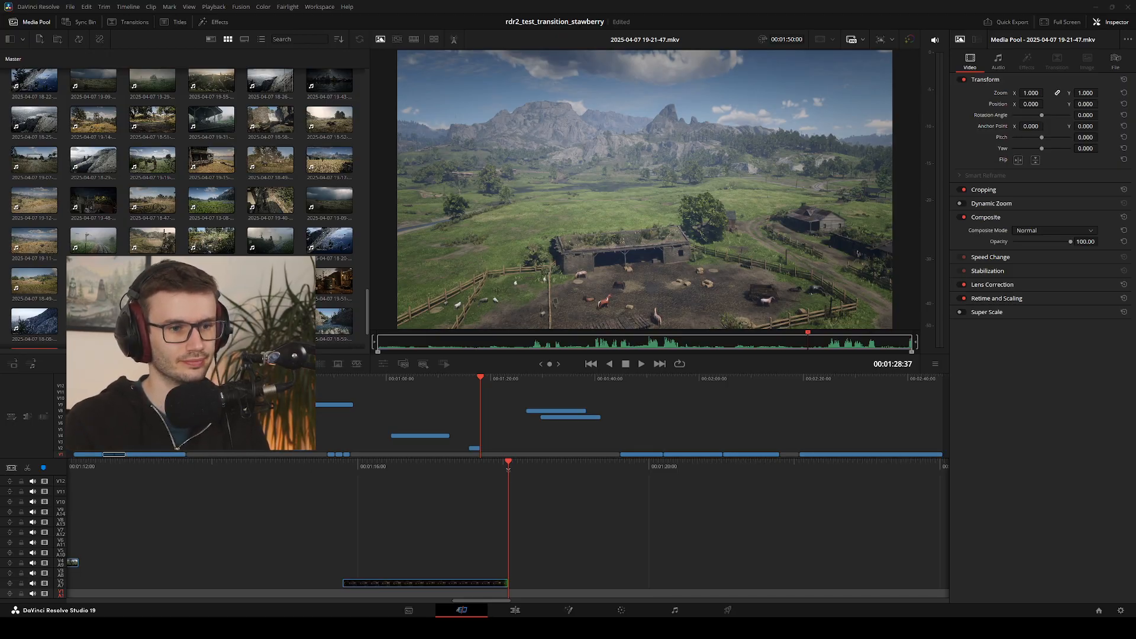
pyautogui.scroll(-2, 254, 296)
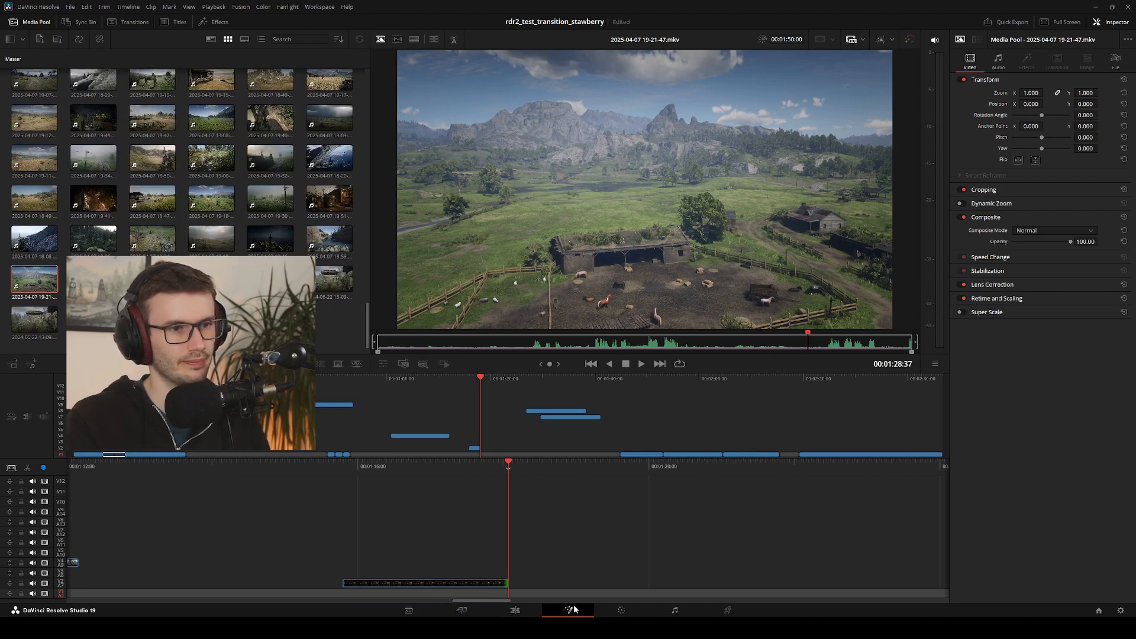
pyautogui.click(523, 610)
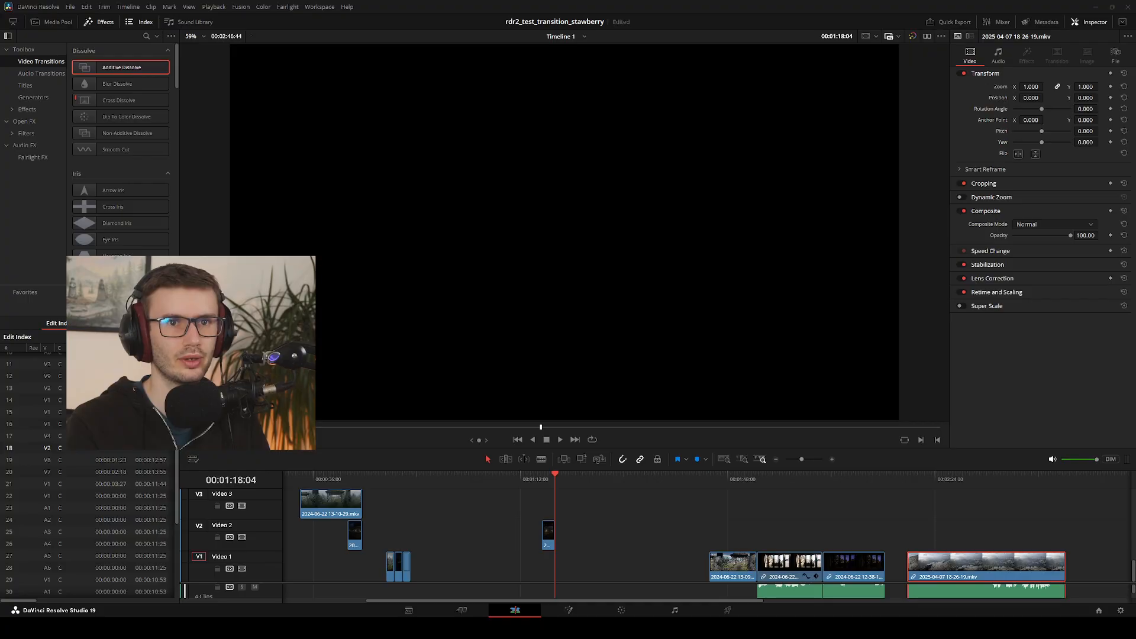
pyautogui.moveTo(897, 515); pyautogui.dragTo(942, 547)
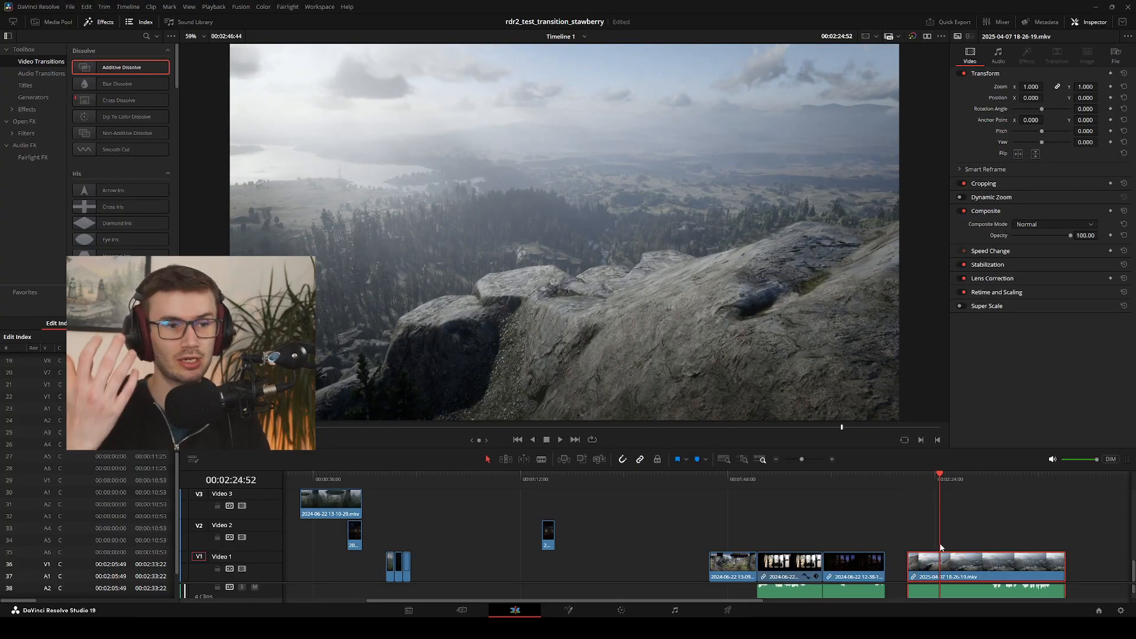
pyautogui.moveTo(996, 478); pyautogui.dragTo(911, 474)
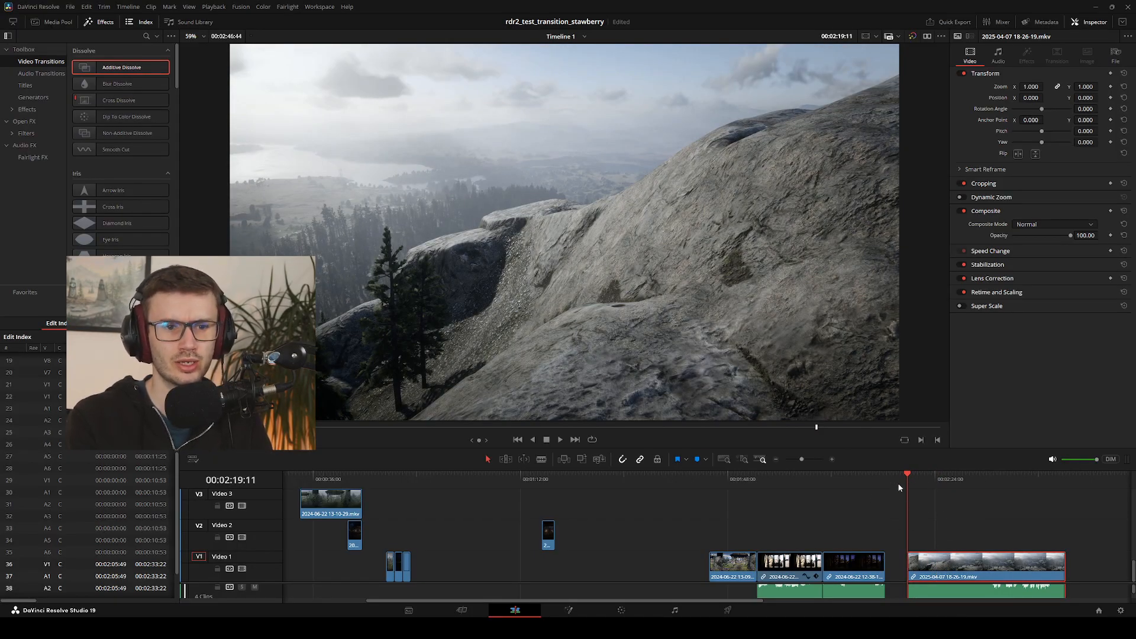
pyautogui.moveTo(907, 475); pyautogui.dragTo(966, 494)
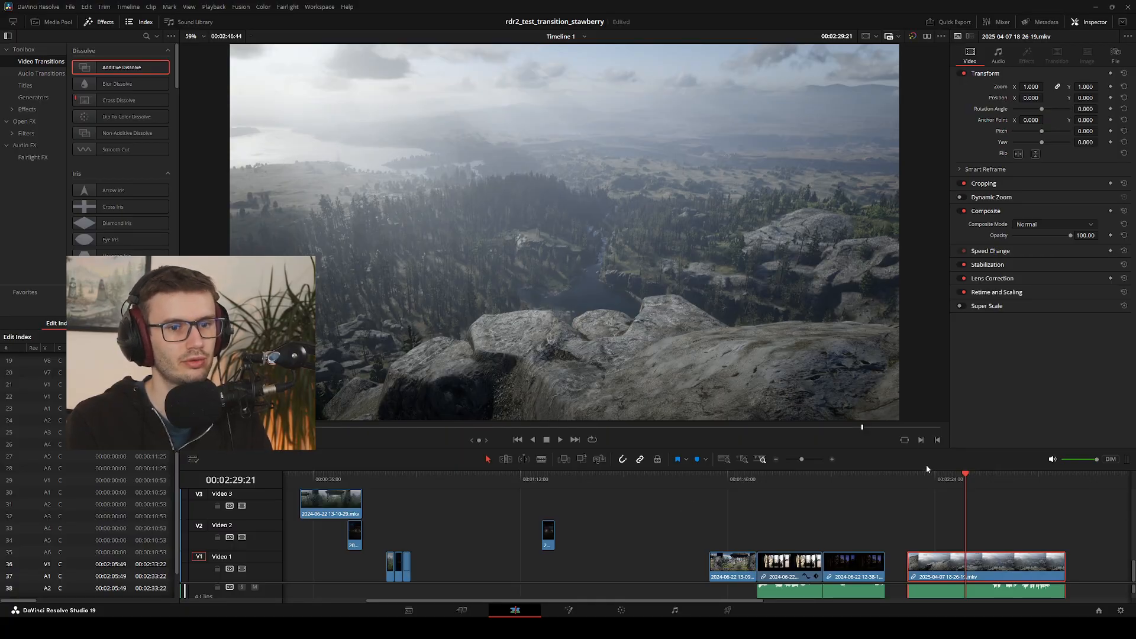
pyautogui.moveTo(923, 480); pyautogui.dragTo(967, 490)
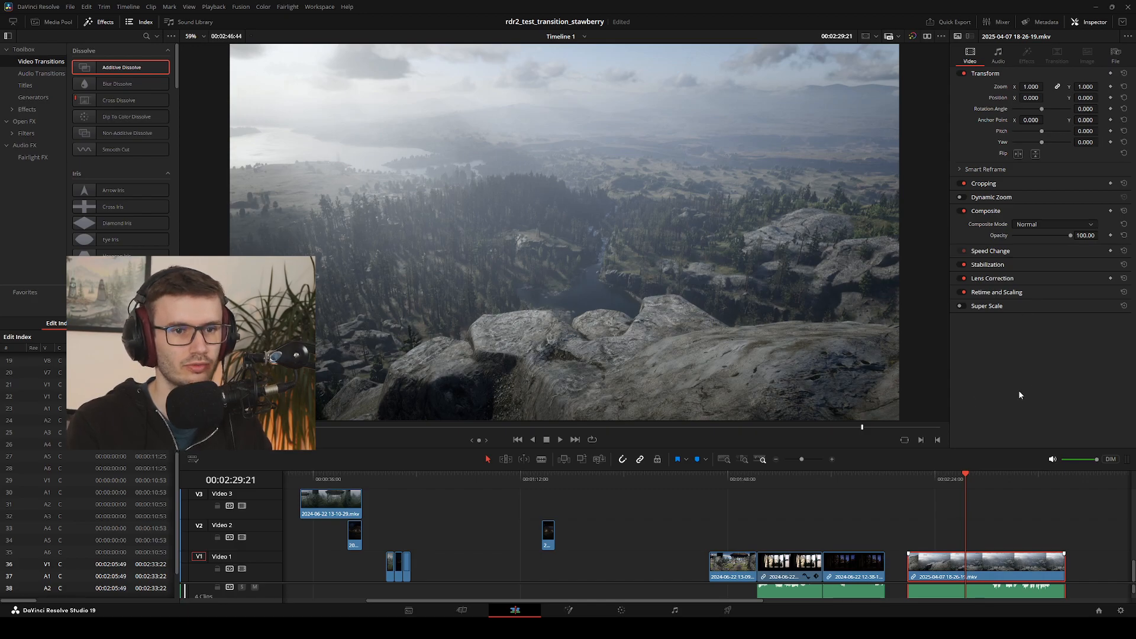
# Open the mountain clip as a Fusion composition, bring MediaOut1 closer to MediaIn1 and play the shot to frame 8198
pyautogui.hotkey('shift', '5')
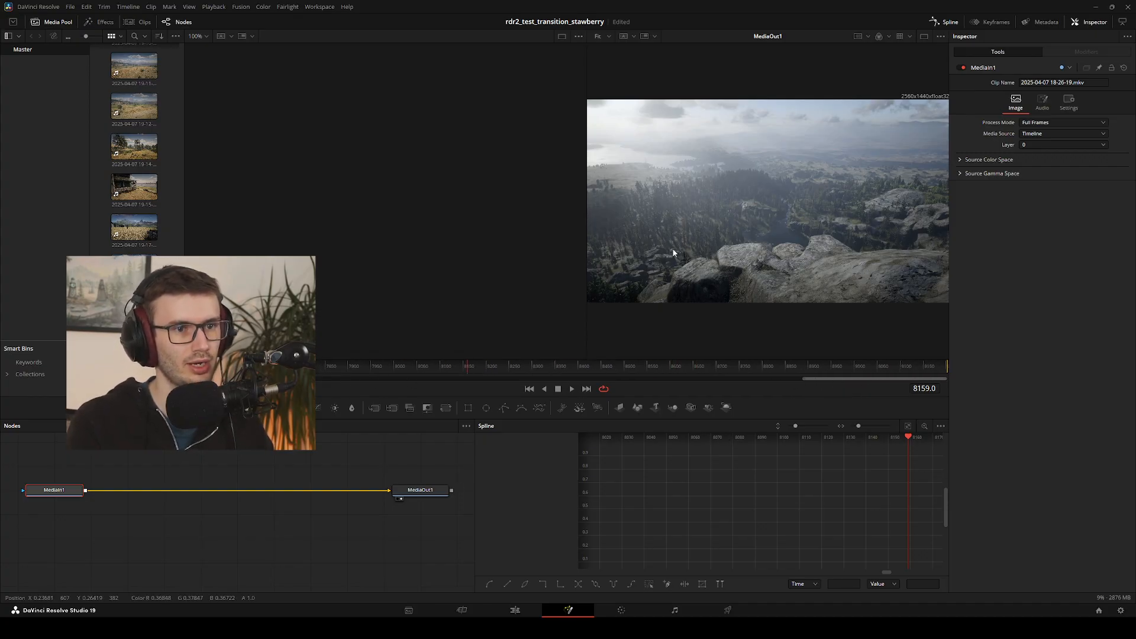
pyautogui.moveTo(672, 250)
pyautogui.mouseDown()
pyautogui.moveTo(650, 256)
pyautogui.moveTo(686, 257)
pyautogui.moveTo(662, 256)
pyautogui.moveTo(681, 248)
pyautogui.mouseUp()
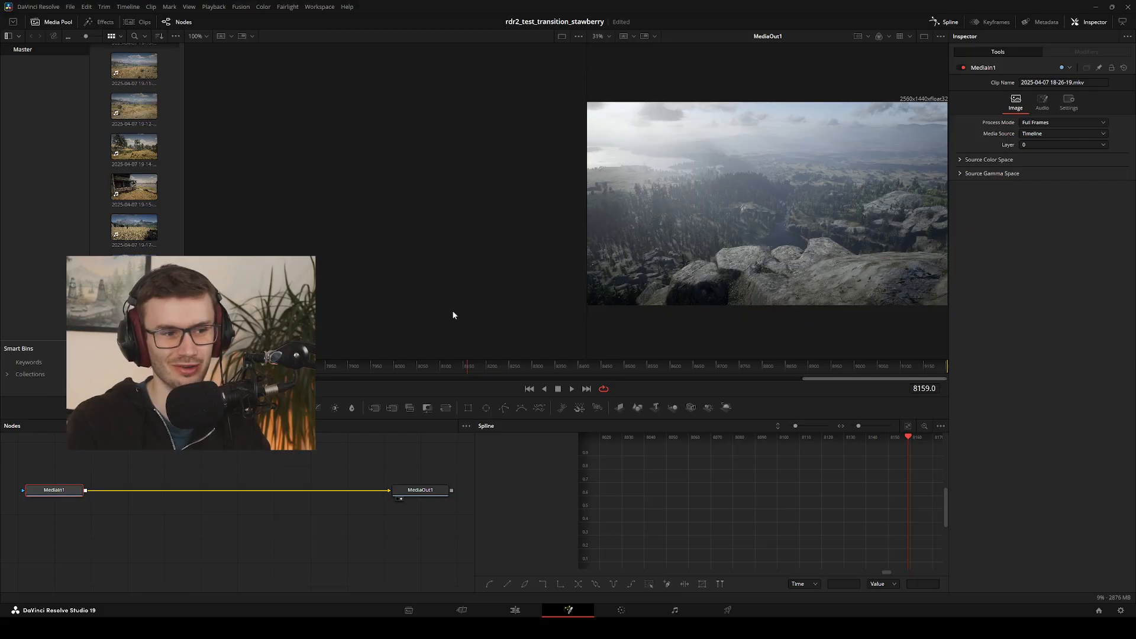
pyautogui.moveTo(409, 491); pyautogui.dragTo(302, 492)
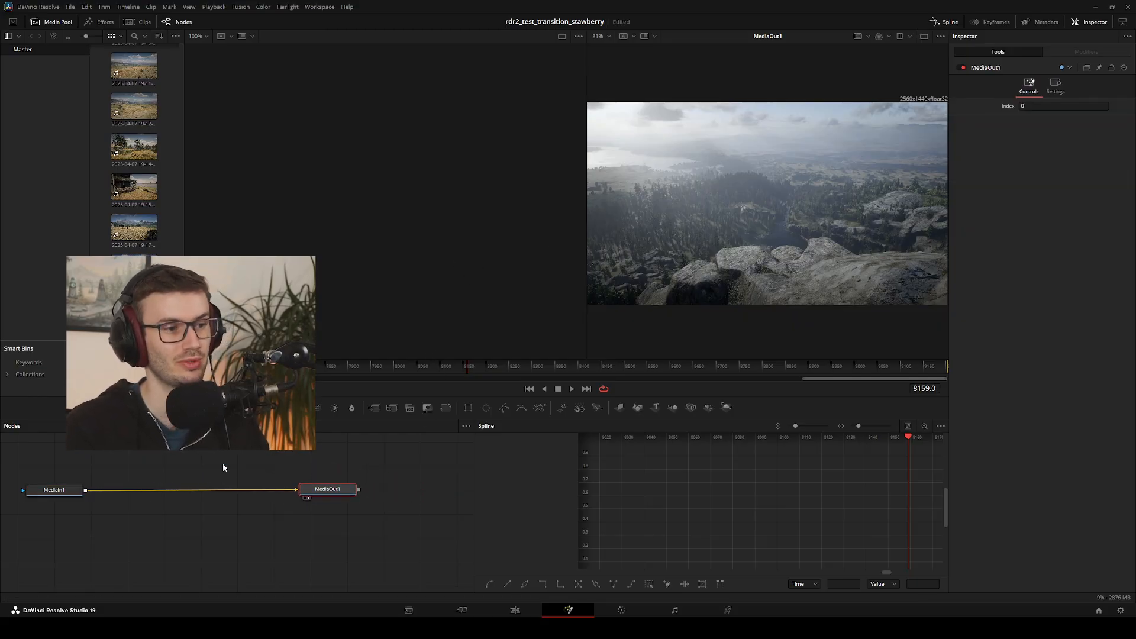
pyautogui.press('space')
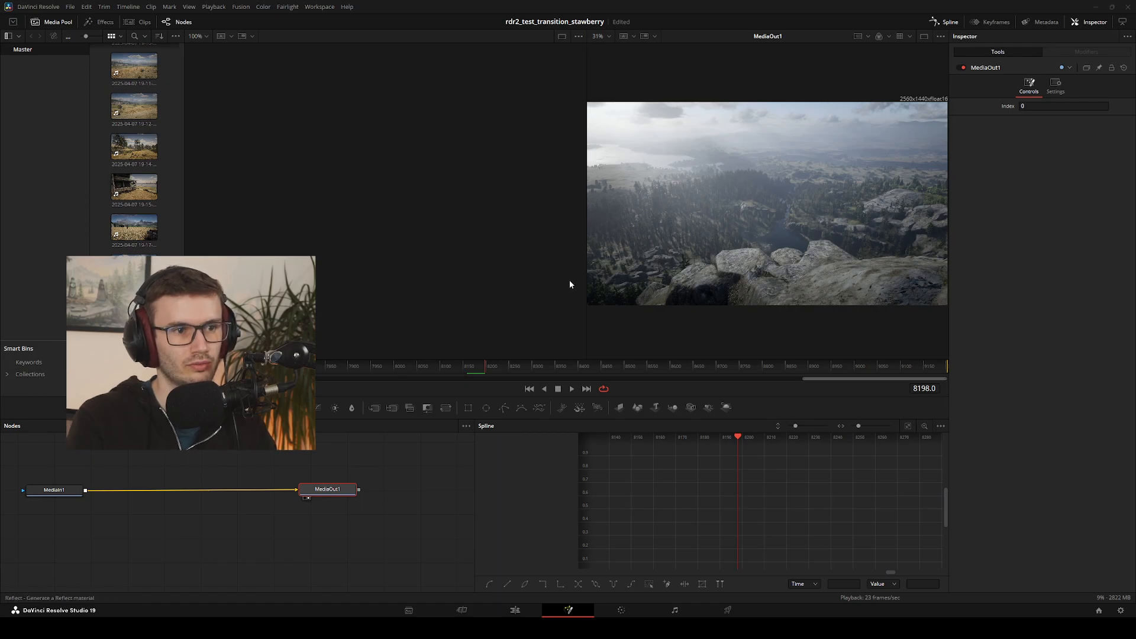
# Try inserting a Rays node between MediaIn1 and MediaOut1
pyautogui.click(601, 390)
pyautogui.moveTo(400, 490); pyautogui.dragTo(206, 477)
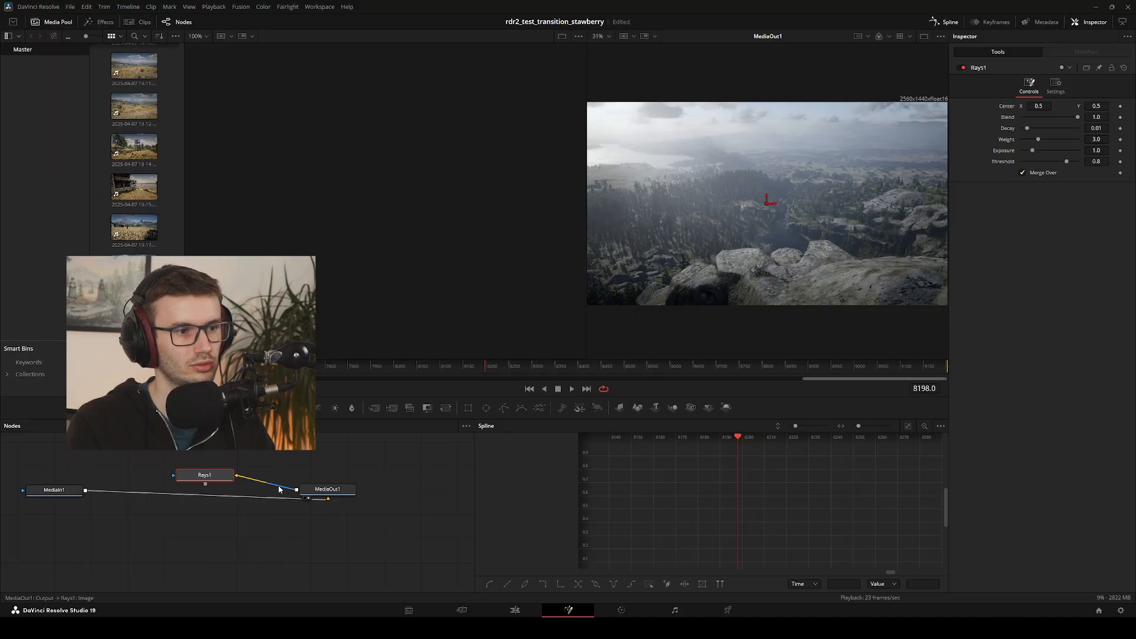
pyautogui.moveTo(300, 490)
pyautogui.mouseDown()
pyautogui.moveTo(203, 476)
pyautogui.moveTo(250, 490)
pyautogui.moveTo(232, 491)
pyautogui.moveTo(315, 491)
pyautogui.mouseUp()
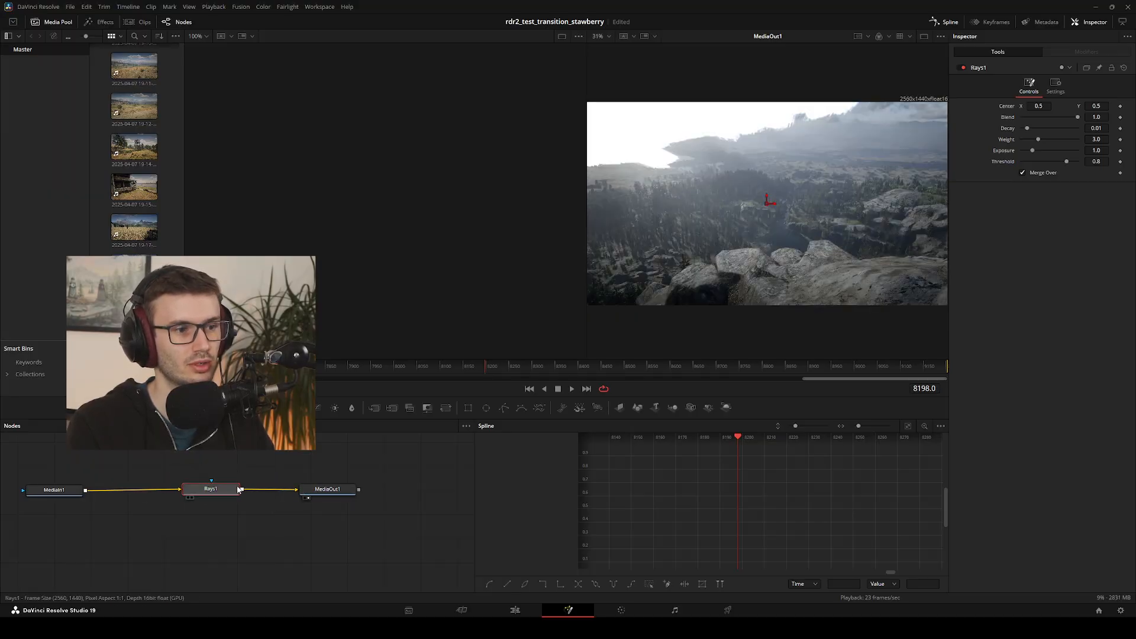
pyautogui.moveTo(222, 492); pyautogui.dragTo(209, 487)
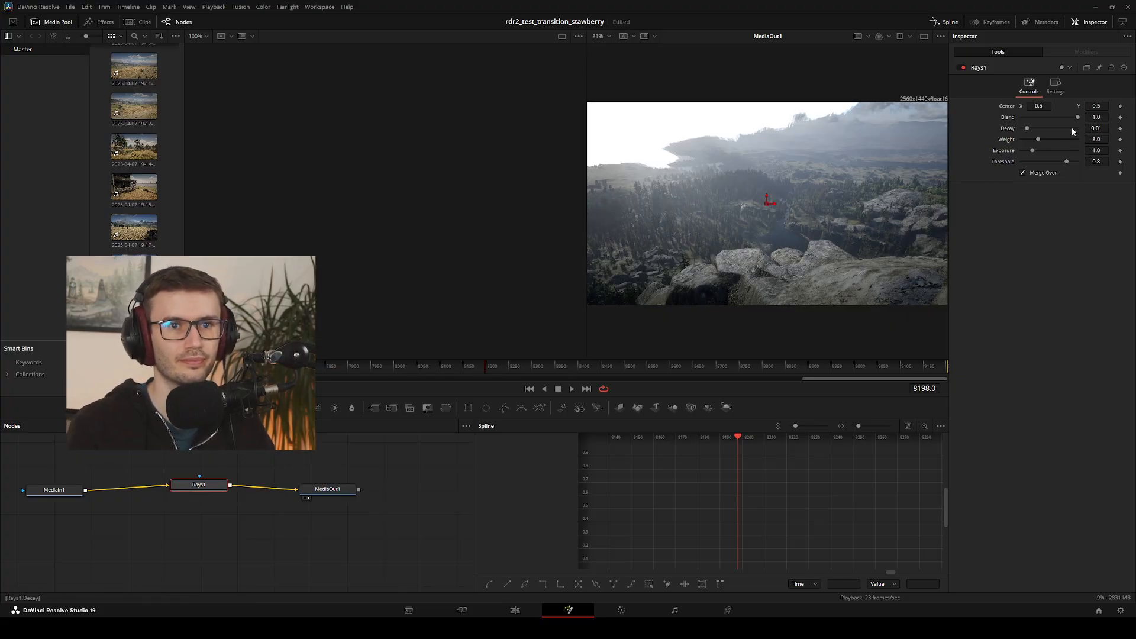
# Try Rays with Blend 0.792, Decay 0.089, Weight 7.0 and Exposure 0.787 in a single viewer, and delete the Rays node
pyautogui.moveTo(1077, 117)
pyautogui.mouseDown()
pyautogui.moveTo(1002, 117)
pyautogui.moveTo(1078, 119)
pyautogui.moveTo(1024, 117)
pyautogui.moveTo(1063, 129)
pyautogui.mouseUp()
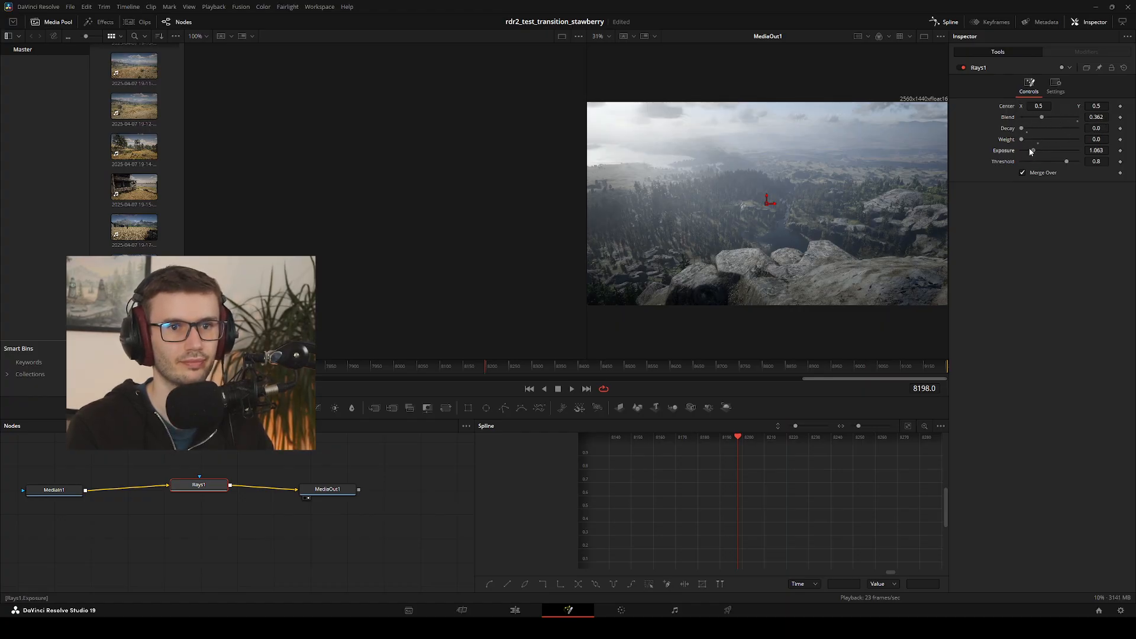
pyautogui.moveTo(1030, 150); pyautogui.dragTo(1051, 151)
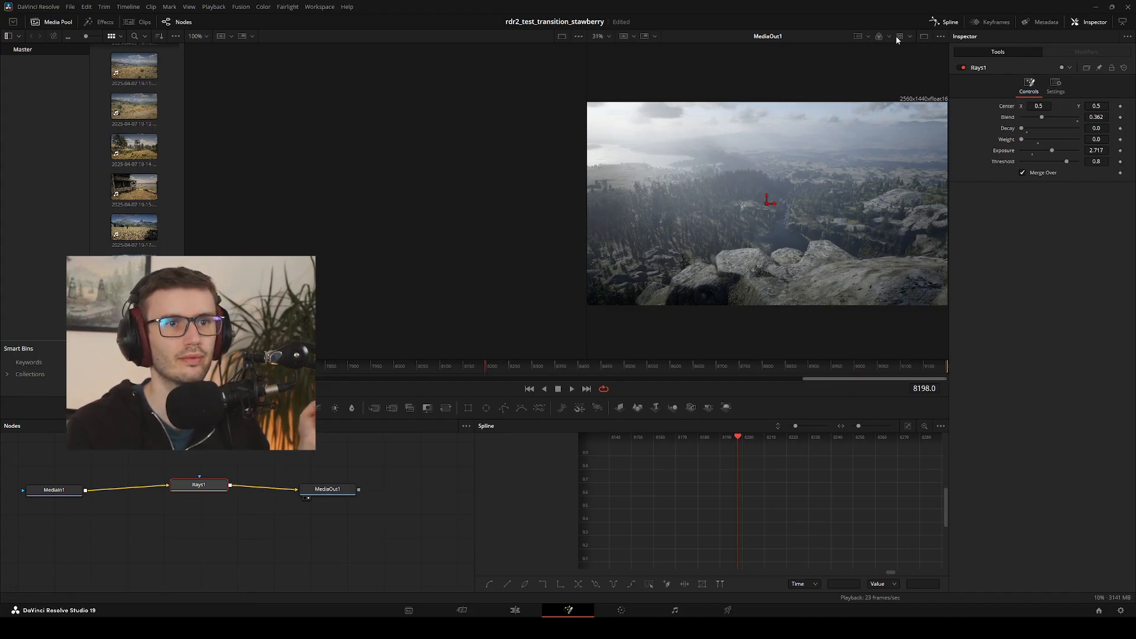
pyautogui.click(923, 38)
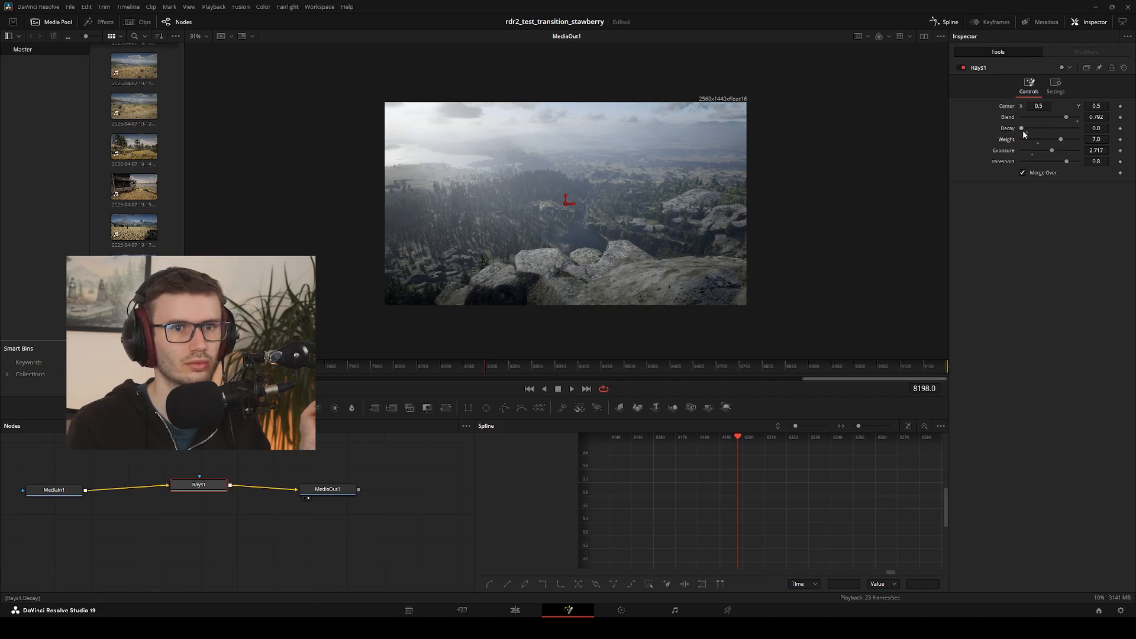
pyautogui.moveTo(1023, 130)
pyautogui.mouseDown()
pyautogui.moveTo(1078, 129)
pyautogui.moveTo(1026, 149)
pyautogui.mouseUp()
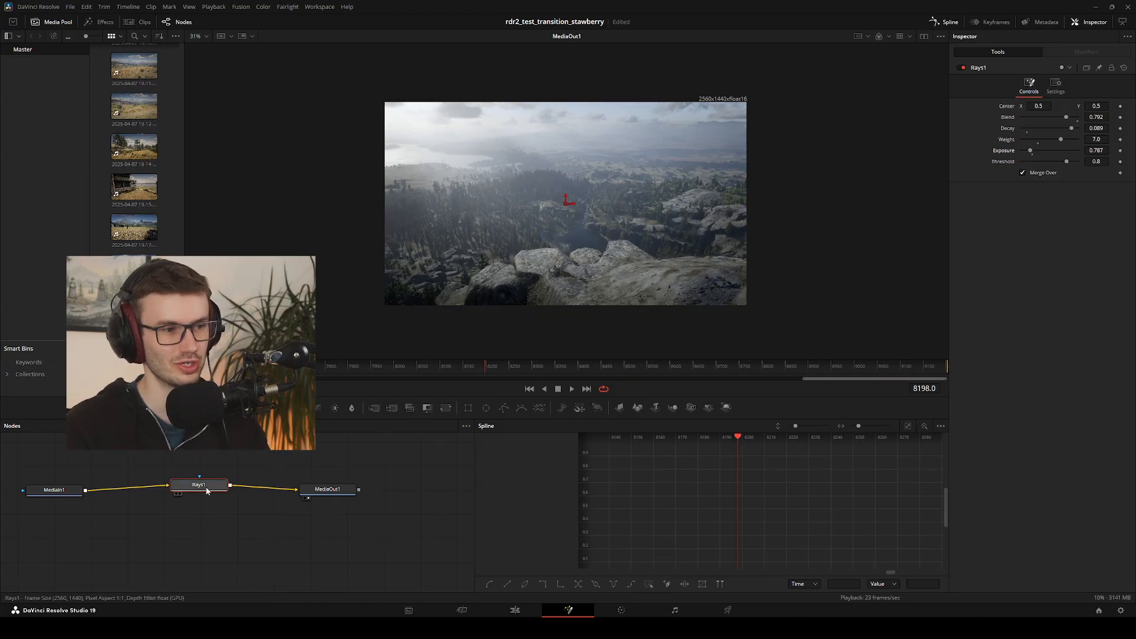
pyautogui.press('Delete')
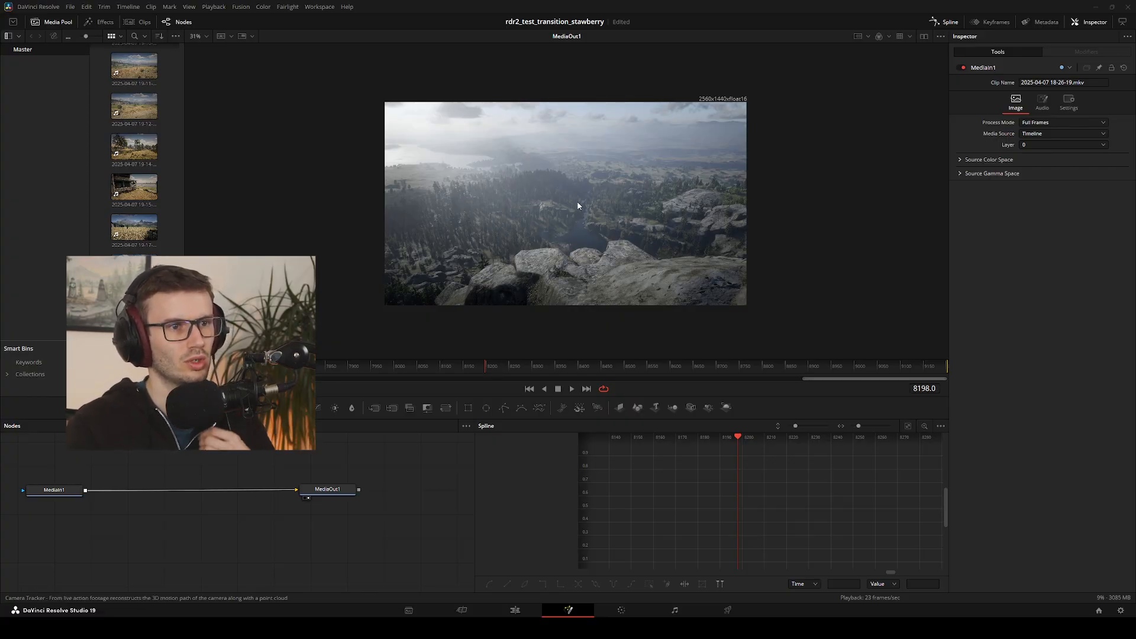
# Insert a Camera Tracker between MediaIn1 and MediaOut1 and auto-track the clip from its first frame, 7549
pyautogui.click(594, 388)
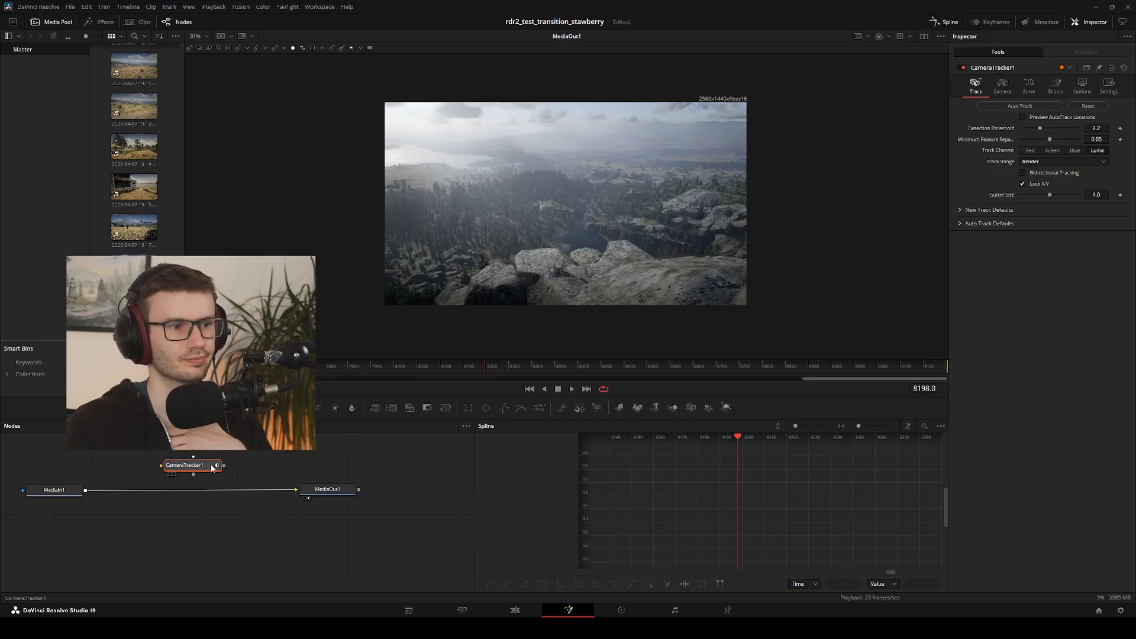
pyautogui.moveTo(287, 489); pyautogui.dragTo(220, 488)
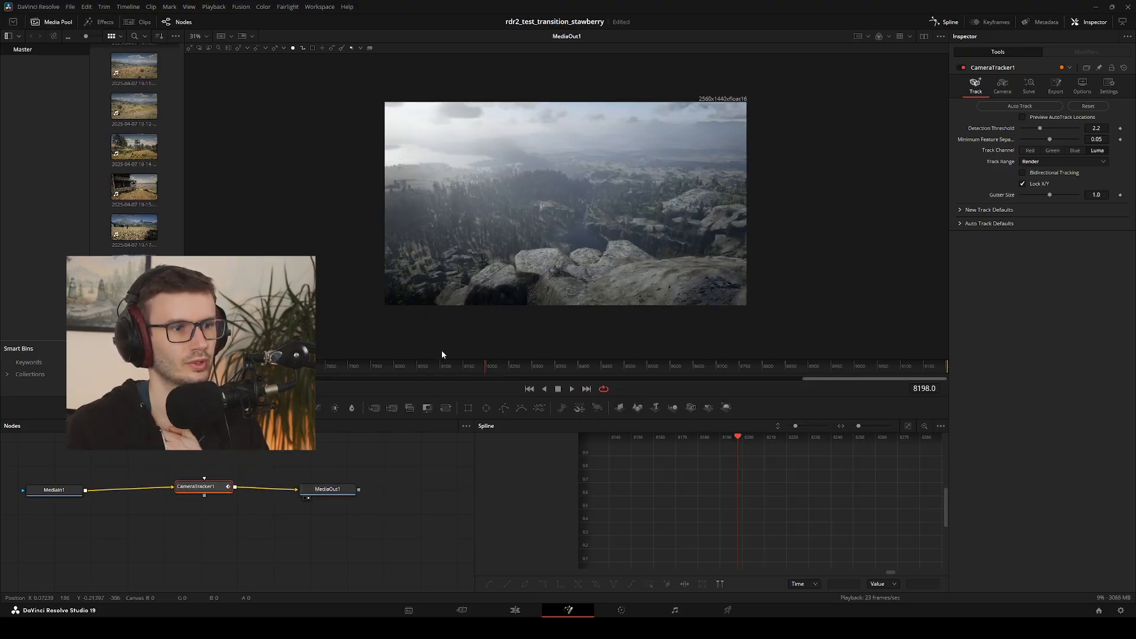
pyautogui.press('space')
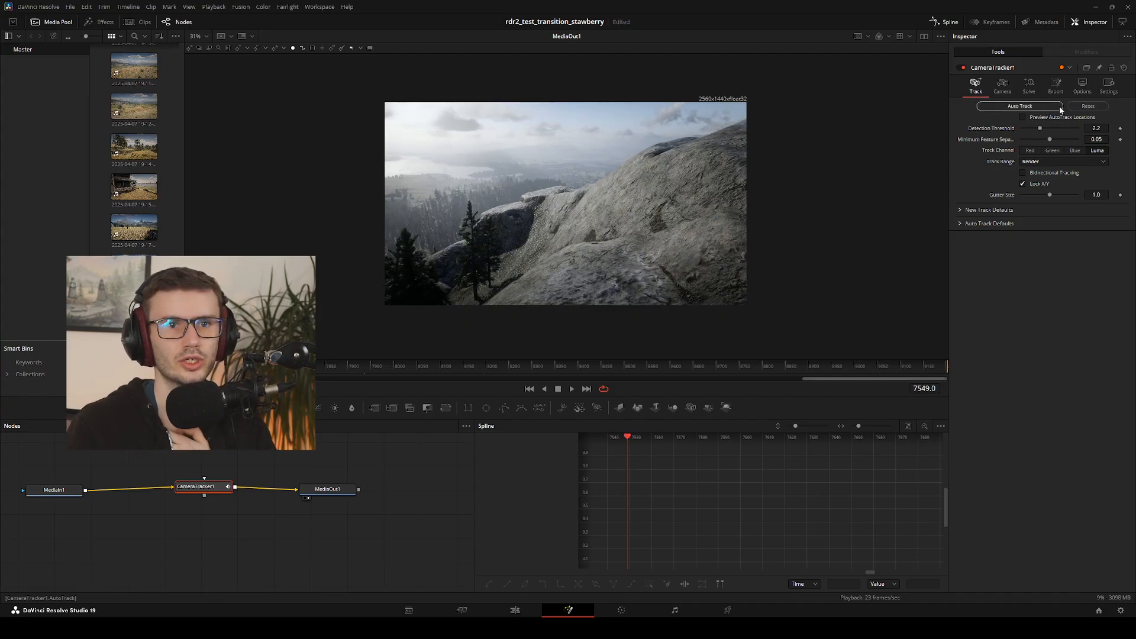
pyautogui.click(1018, 107)
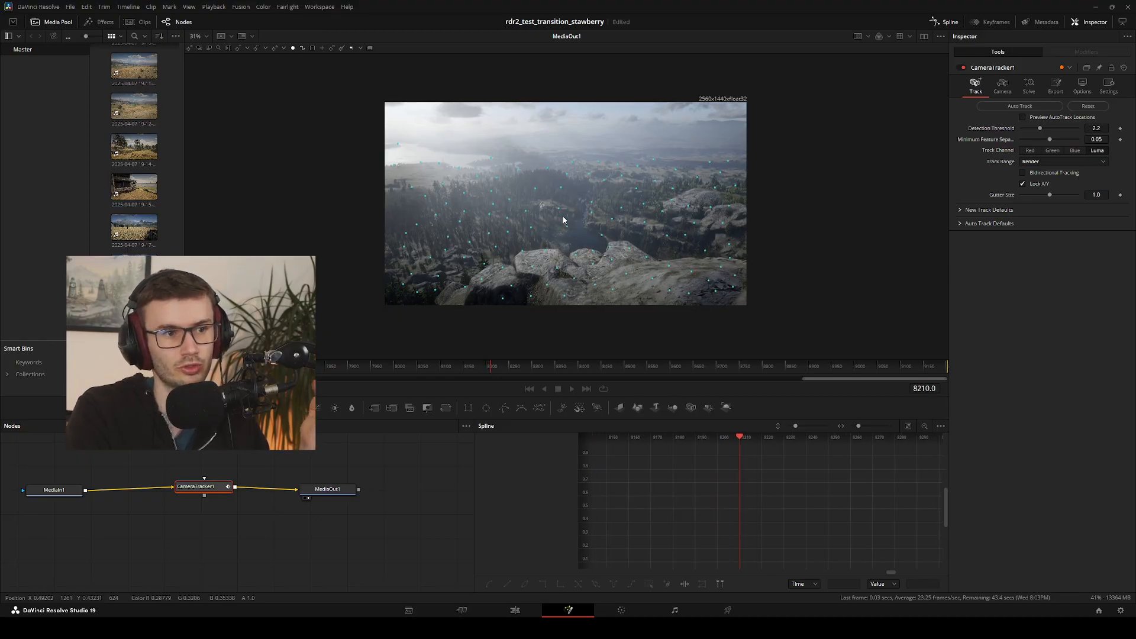
pyautogui.moveTo(559, 212)
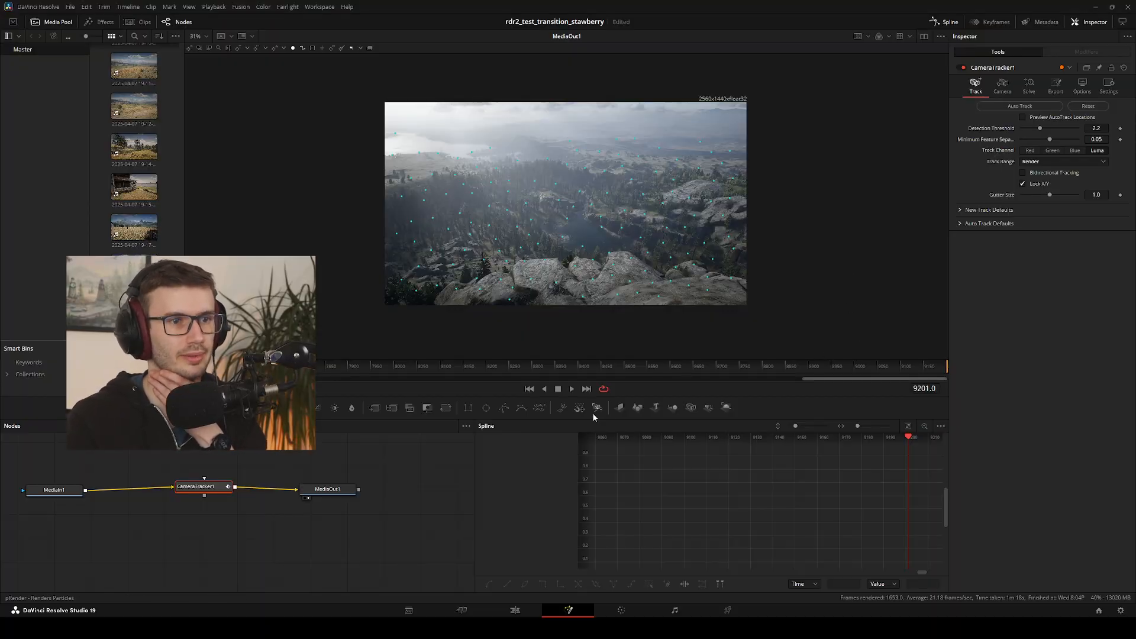
# Apply the track selection filters at frame 8140 and review the tracker's camera, export and solve settings
pyautogui.moveTo(561, 363); pyautogui.dragTo(458, 363)
pyautogui.click(567, 231)
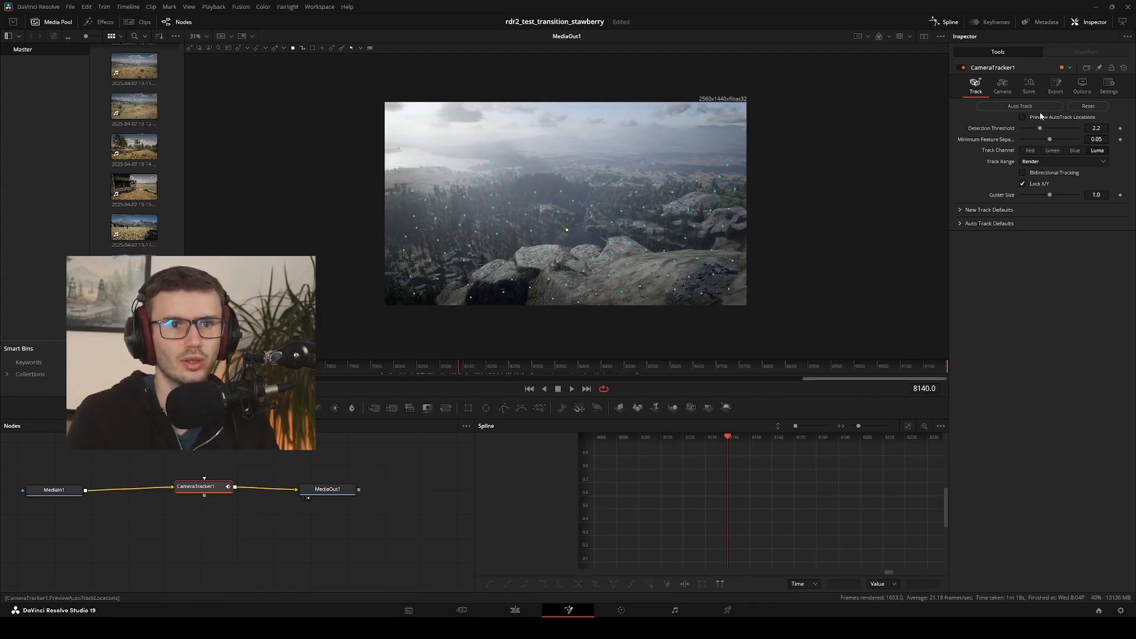
pyautogui.click(1029, 87)
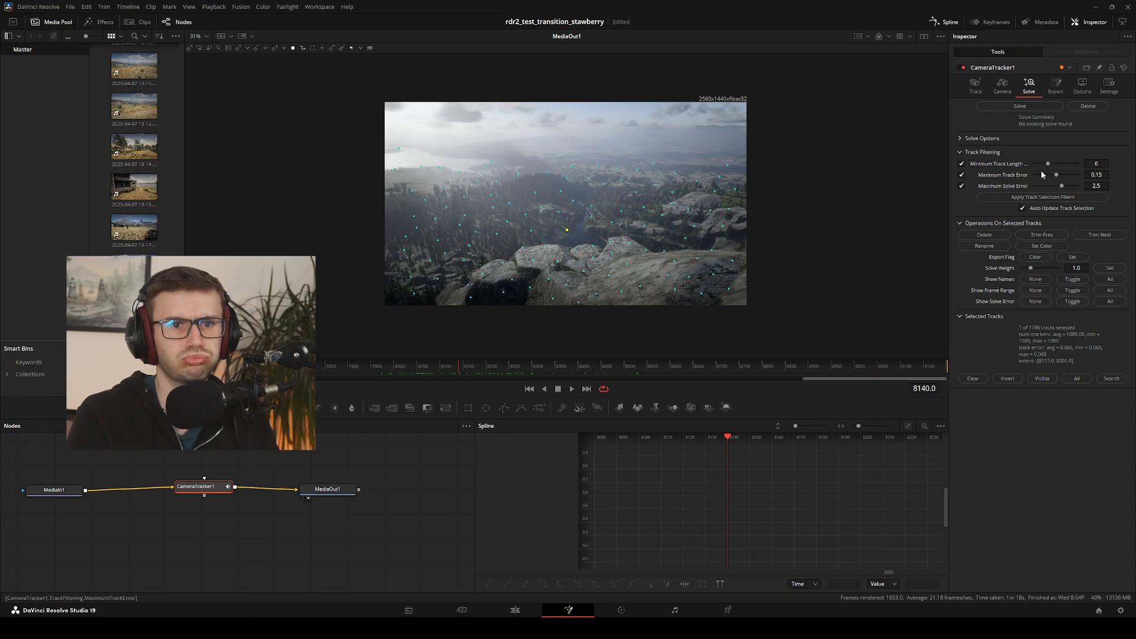
pyautogui.click(1044, 197)
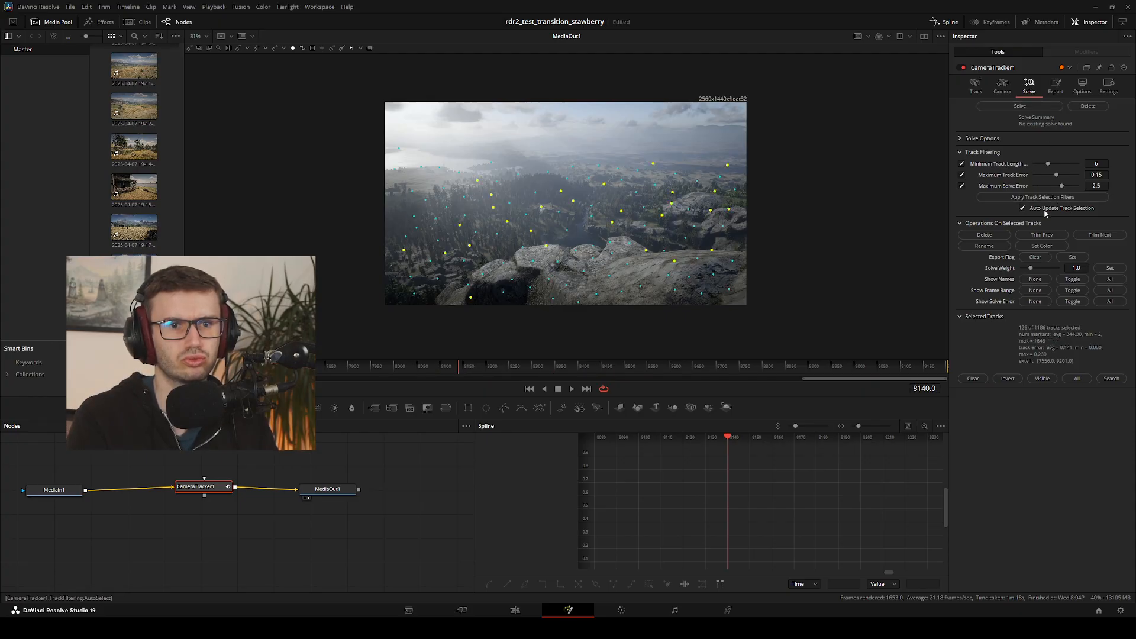
pyautogui.click(1007, 93)
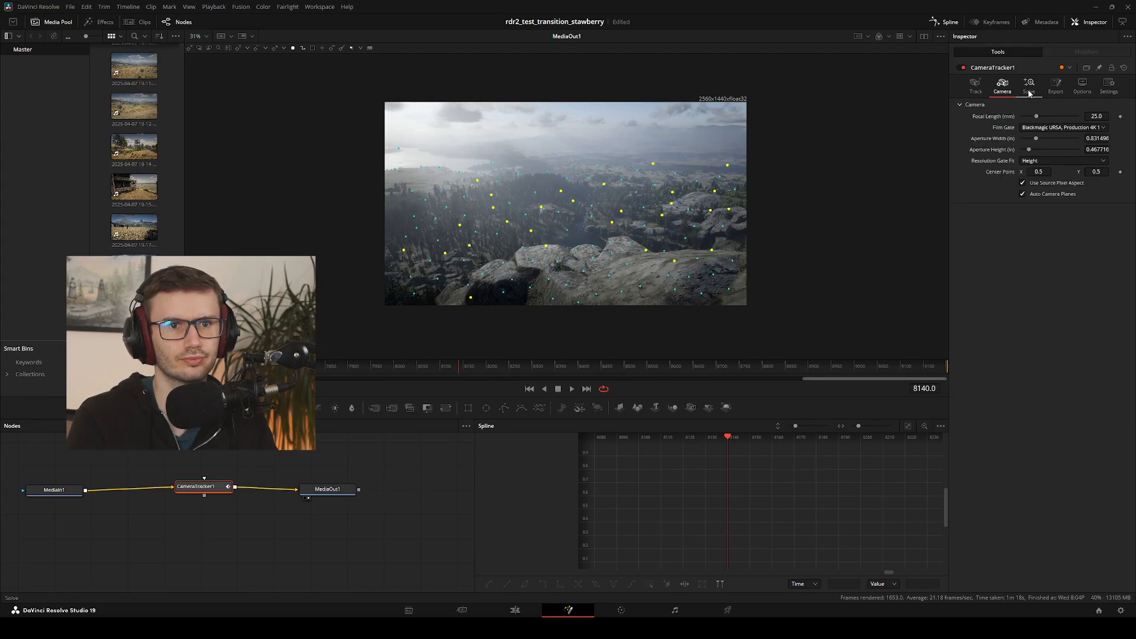
pyautogui.click(1049, 93)
pyautogui.click(1029, 88)
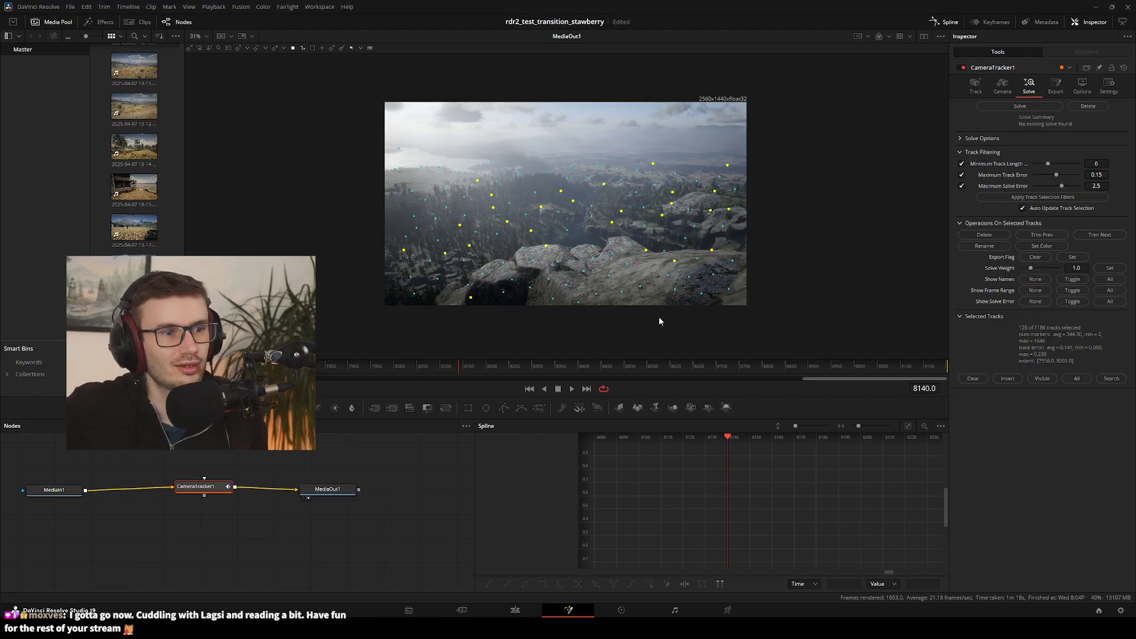
# Select the track point above the central rocks at frame 8149 and solve the camera
pyautogui.click(462, 368)
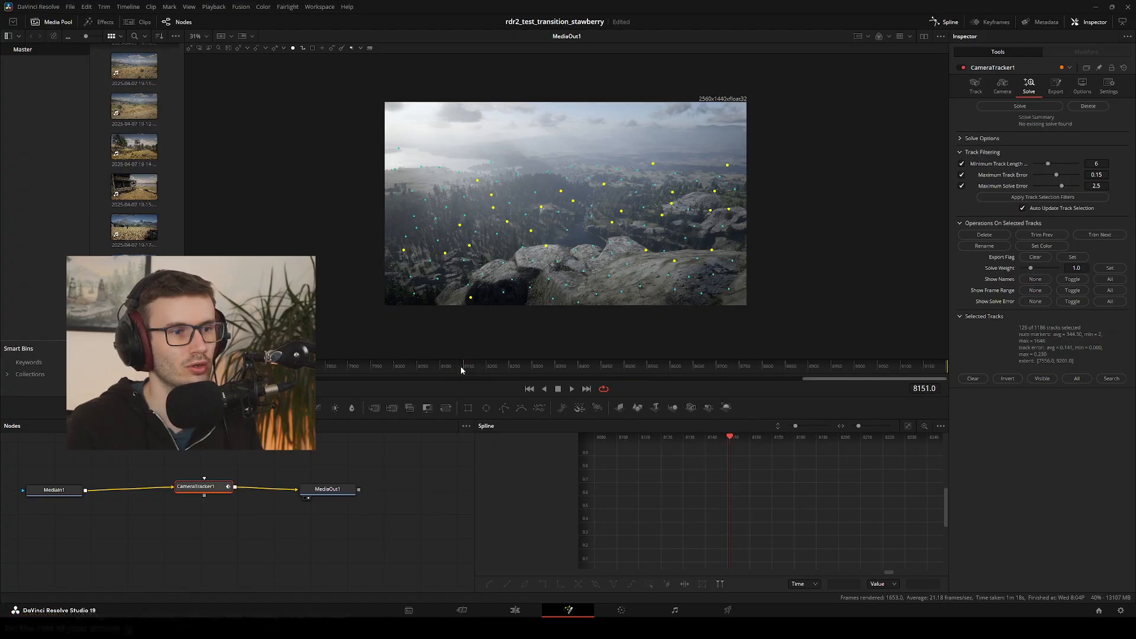
pyautogui.moveTo(461, 366)
pyautogui.mouseDown()
pyautogui.moveTo(359, 371)
pyautogui.moveTo(462, 374)
pyautogui.mouseUp()
pyautogui.click(566, 230)
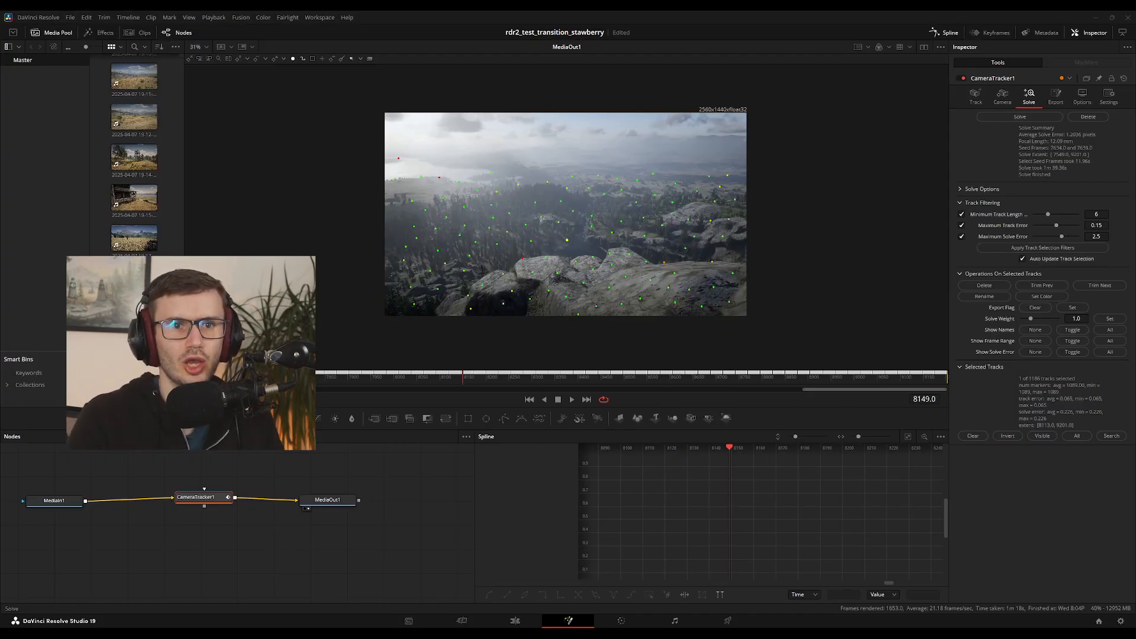
# Set the camera tracker's 3D scene origin from the selected track point in Unaligned mode, and switch the scene transform back to Aligned
pyautogui.click(1056, 96)
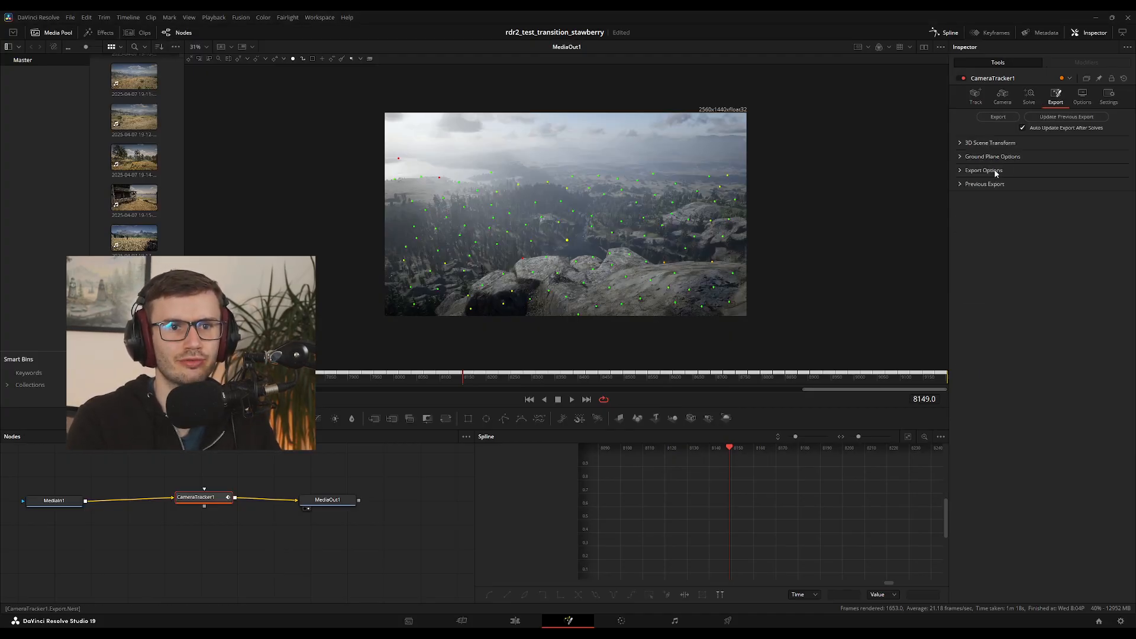
pyautogui.click(958, 144)
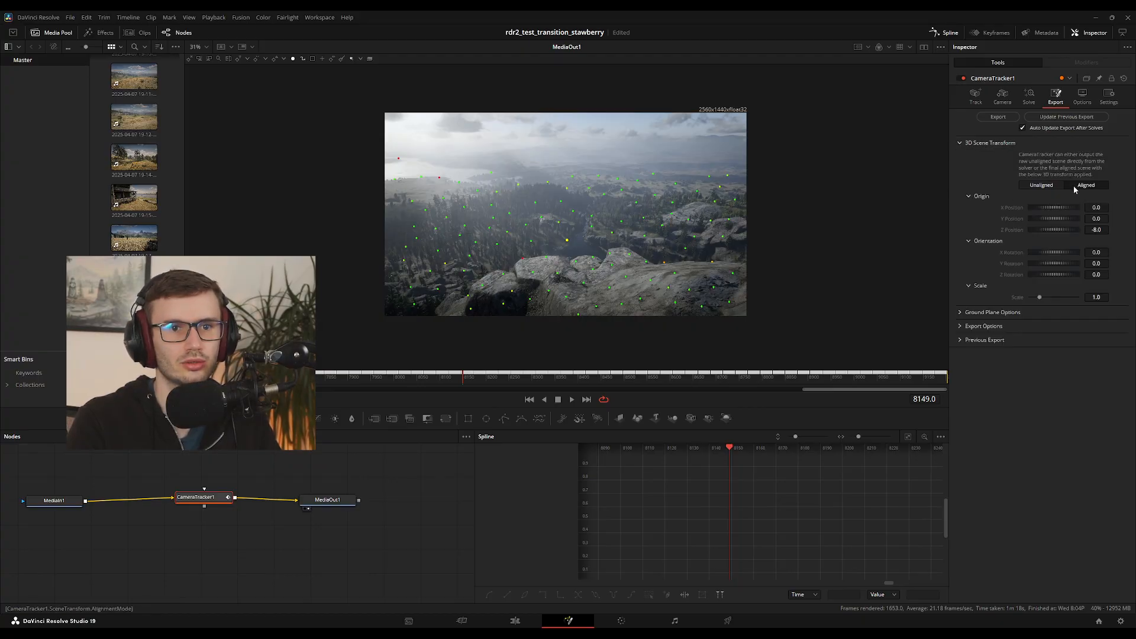
pyautogui.click(1044, 187)
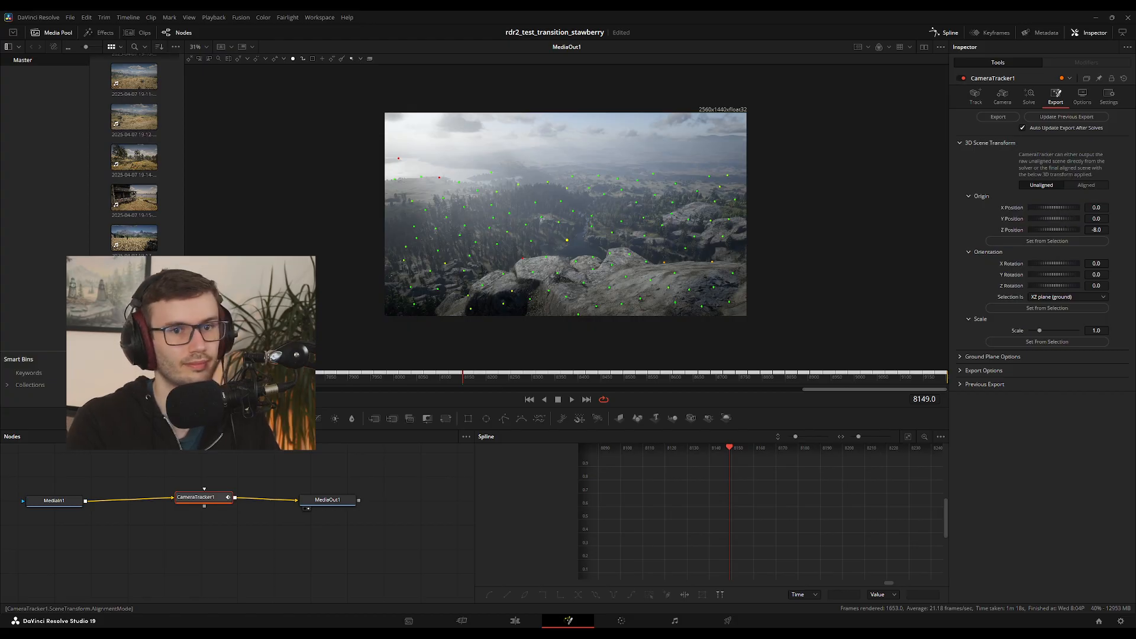
pyautogui.click(1085, 184)
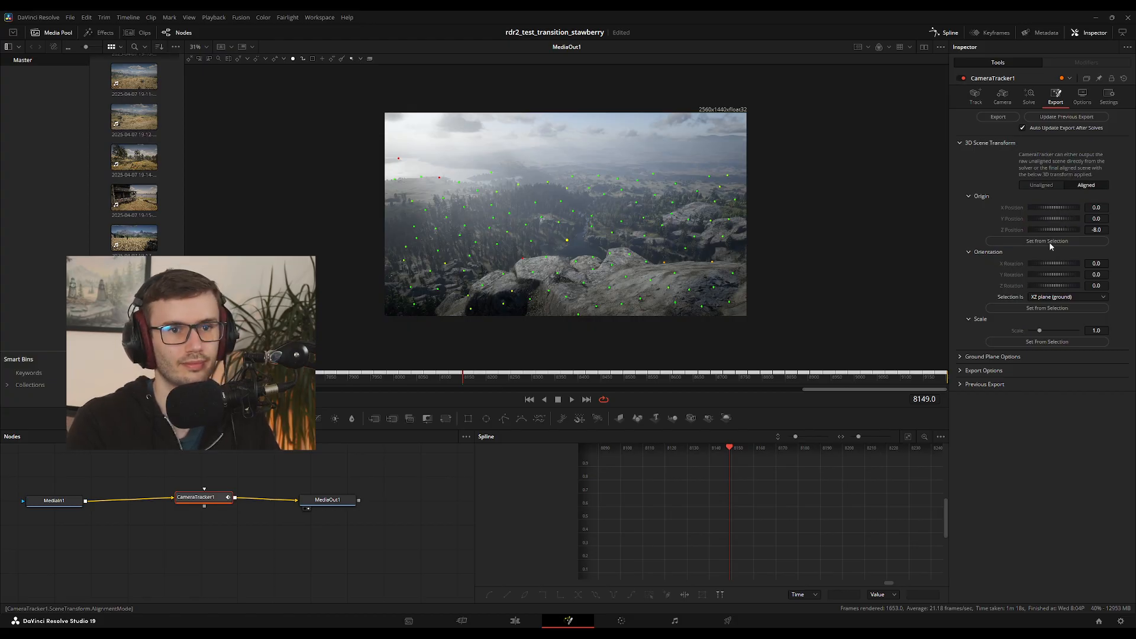
pyautogui.click(1042, 185)
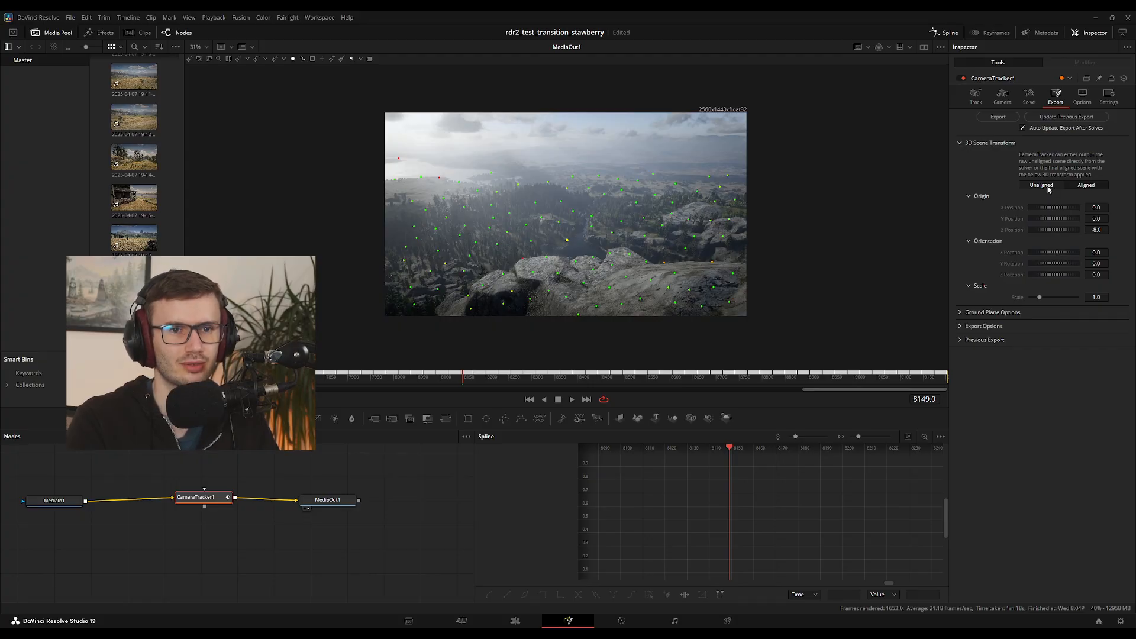
pyautogui.click(1047, 187)
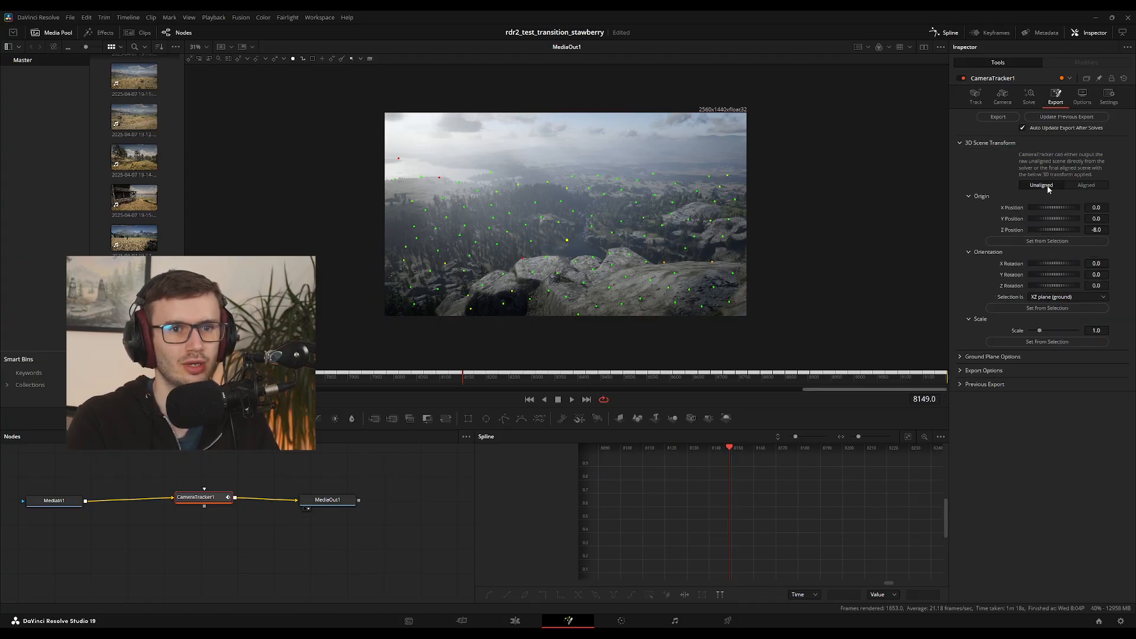
pyautogui.click(1047, 241)
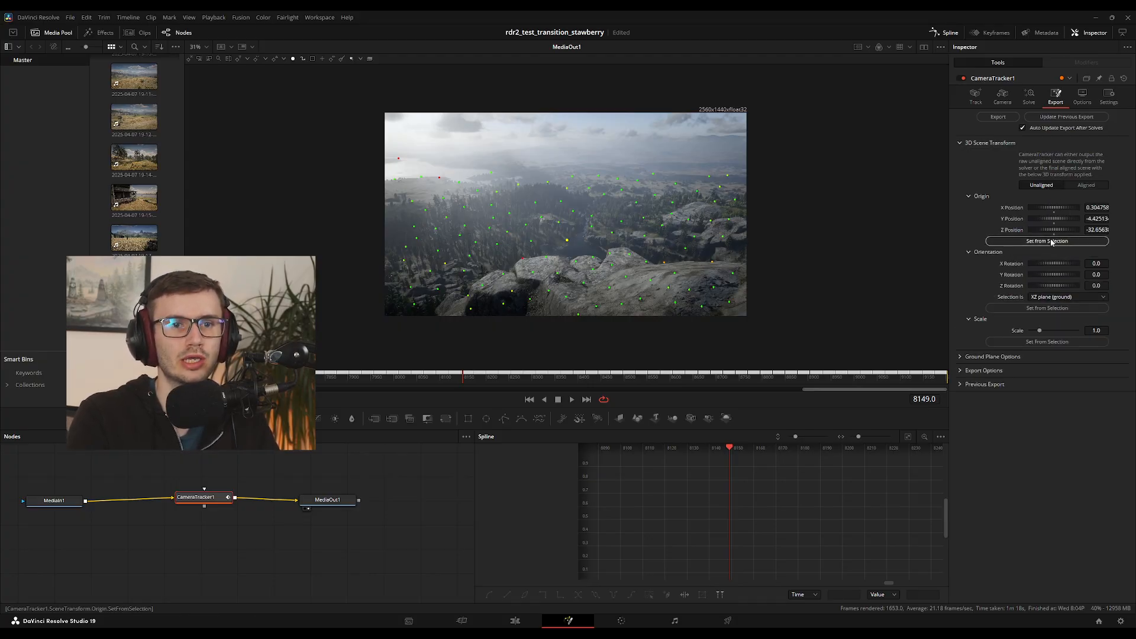
pyautogui.click(1086, 186)
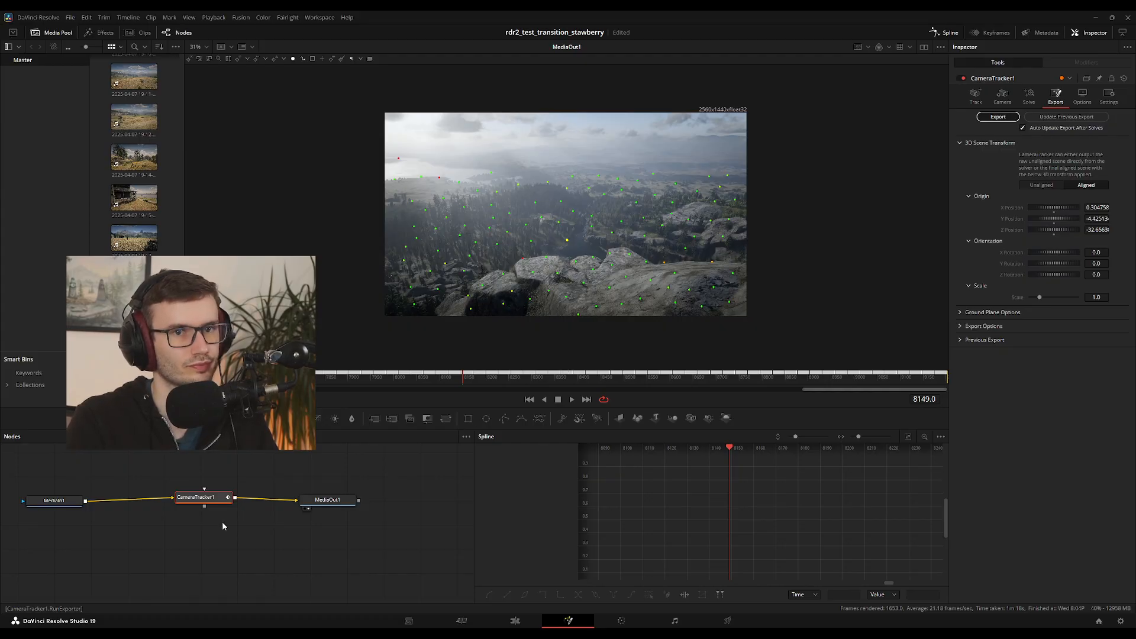
# Export the tracked 3D scene, detach CameraTracker1 from the node chain, and connect CameraTracker1_Renderer to MediaOut1
pyautogui.moveTo(199, 478); pyautogui.dragTo(292, 544)
pyautogui.click(293, 545)
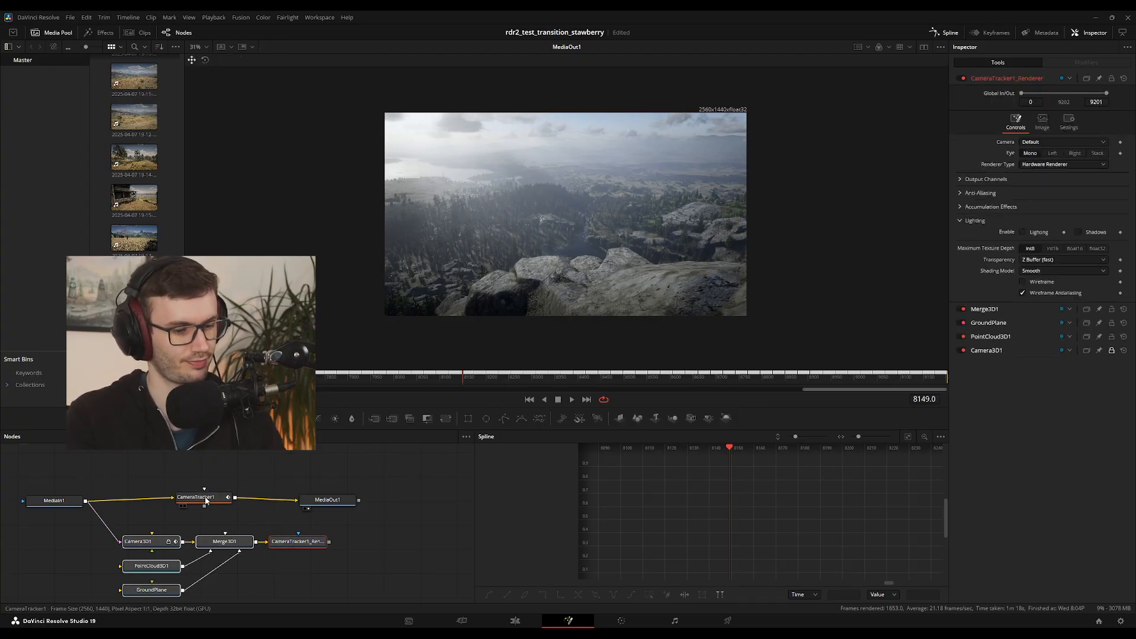
pyautogui.moveTo(206, 501); pyautogui.dragTo(214, 473)
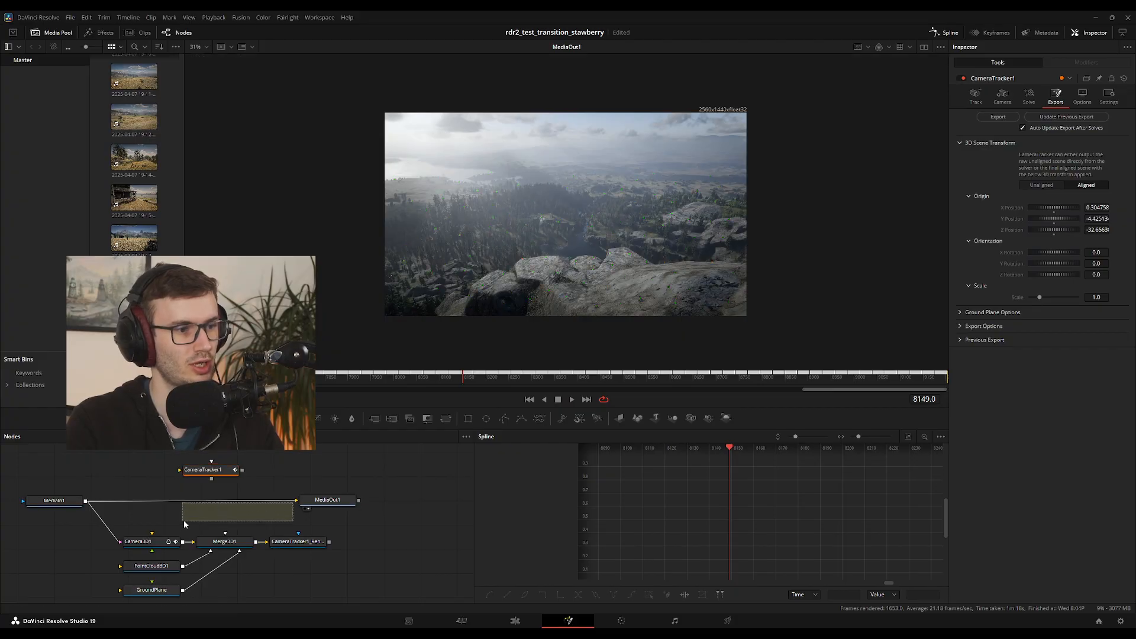
pyautogui.moveTo(288, 502); pyautogui.dragTo(141, 541)
pyautogui.click(136, 542)
pyautogui.click(315, 542)
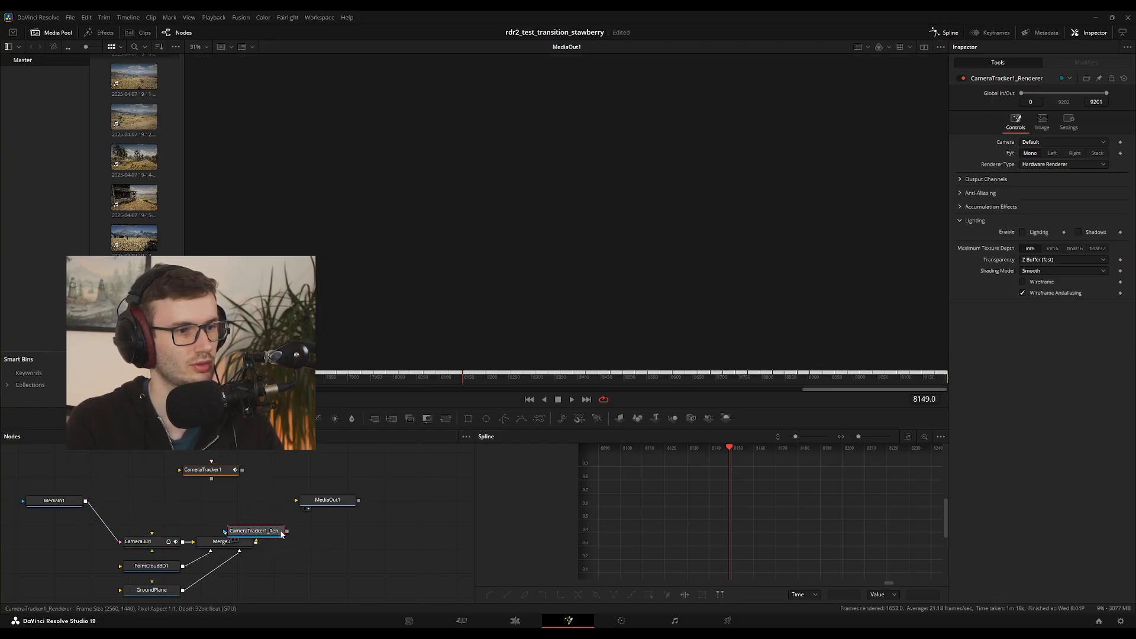
pyautogui.moveTo(329, 541); pyautogui.dragTo(371, 504)
pyautogui.moveTo(203, 469); pyautogui.dragTo(209, 454)
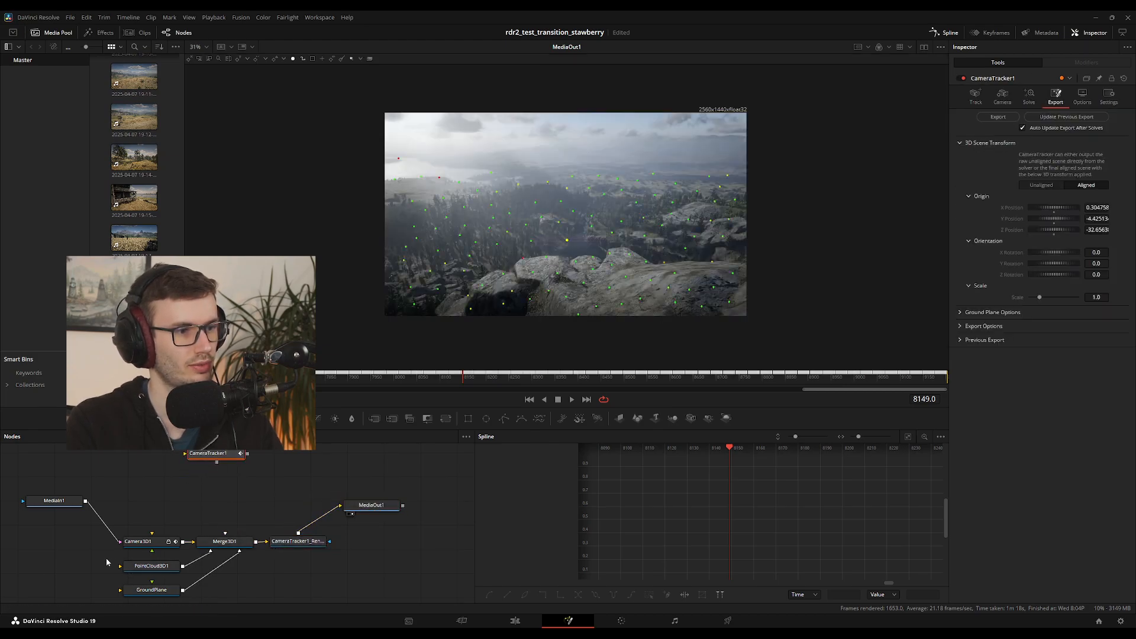
# Review the exported point cloud, ground plane and renderer nodes, and play the rendered scene from frame 8149
pyautogui.moveTo(105, 558); pyautogui.dragTo(180, 603)
pyautogui.click(290, 582)
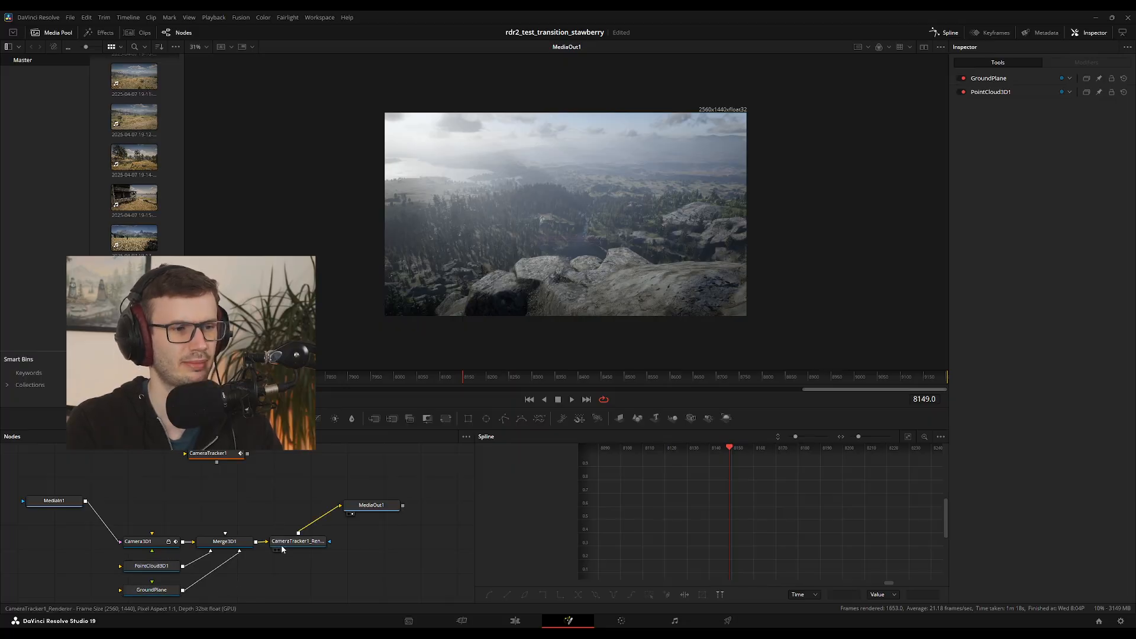
pyautogui.click(296, 541)
pyautogui.click(317, 578)
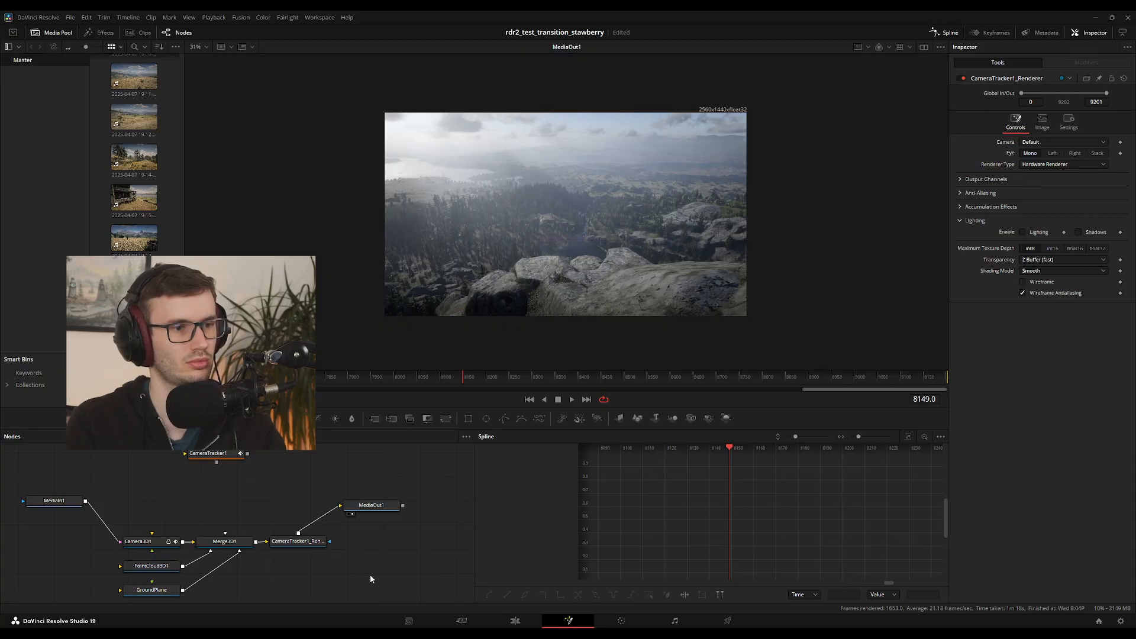
pyautogui.press('space')
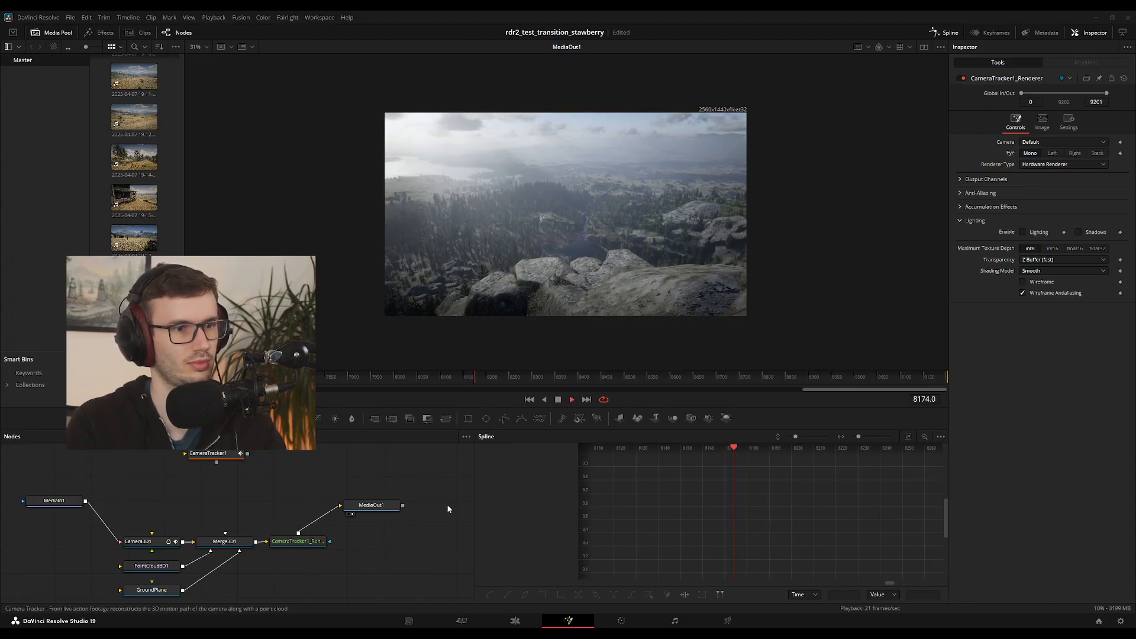
pyautogui.press('space')
# Add a Text3D node reading HELLO at frame 7676, feed it into Merge3D1, and set the text size to 2.44
pyautogui.moveTo(469, 375); pyautogui.dragTo(251, 377)
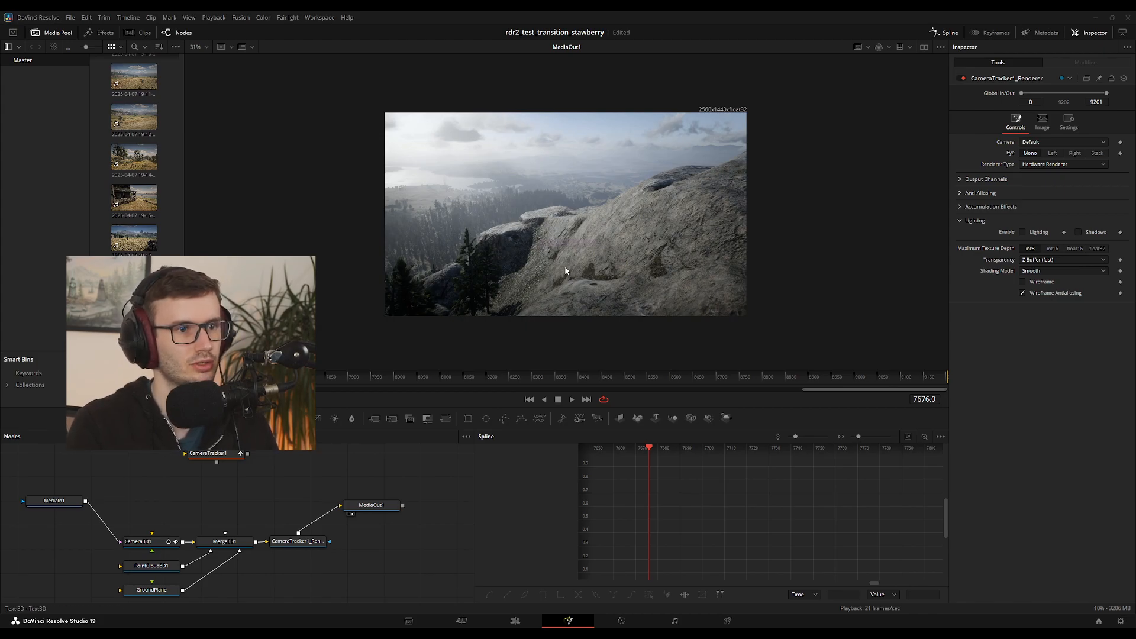
pyautogui.click(599, 401)
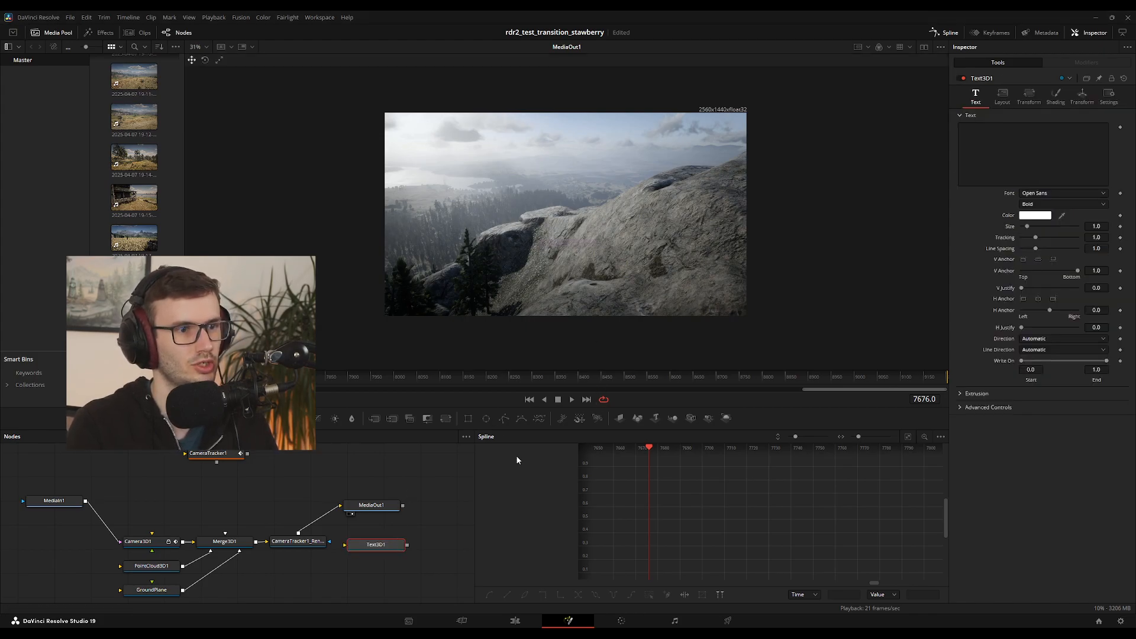
pyautogui.click(989, 170)
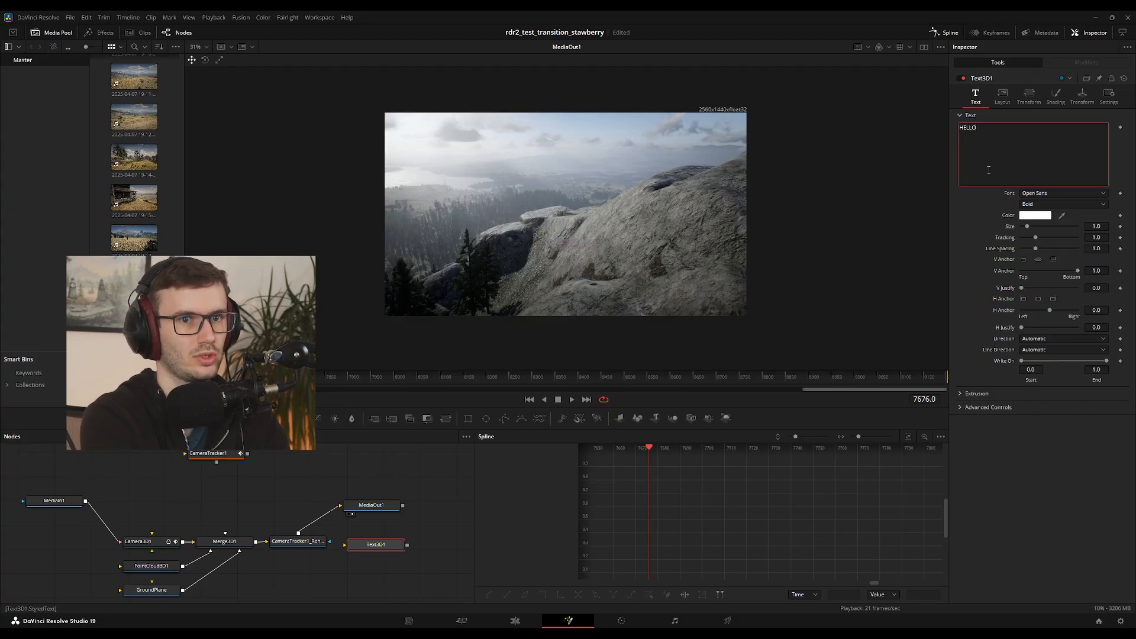
pyautogui.moveTo(406, 546); pyautogui.dragTo(309, 542)
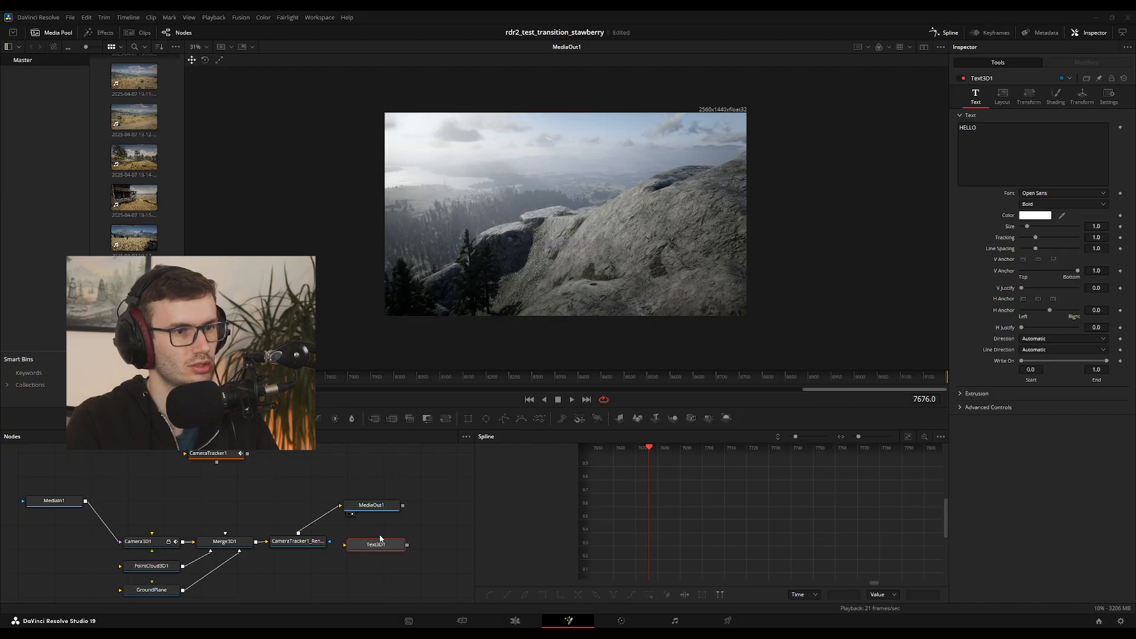
pyautogui.moveTo(386, 554); pyautogui.dragTo(239, 550)
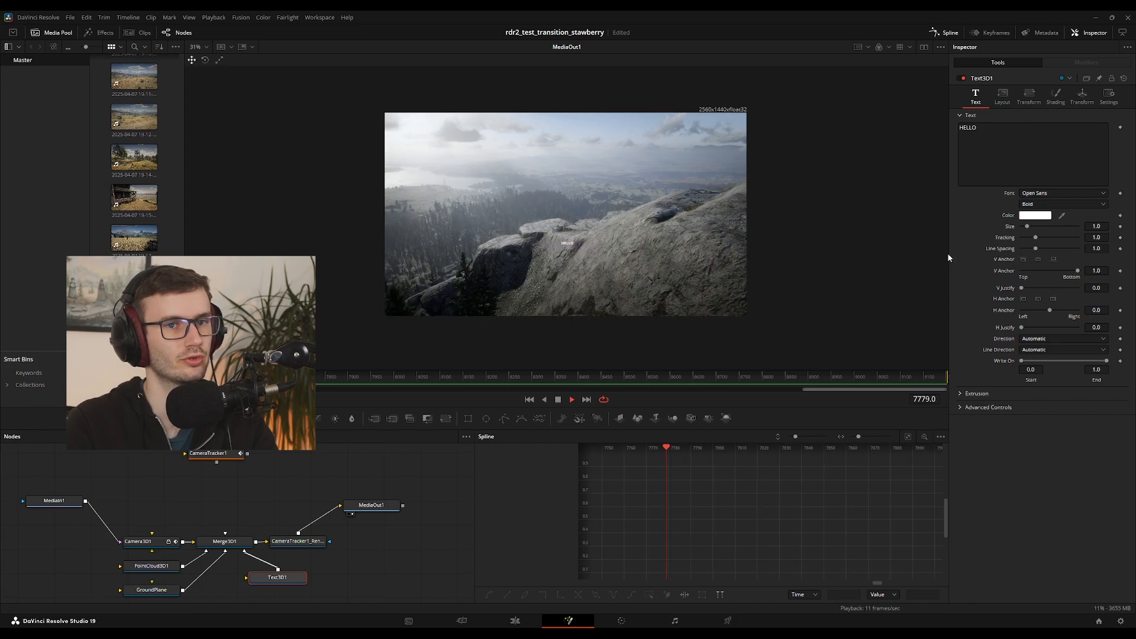
pyautogui.moveTo(1028, 226); pyautogui.dragTo(1037, 227)
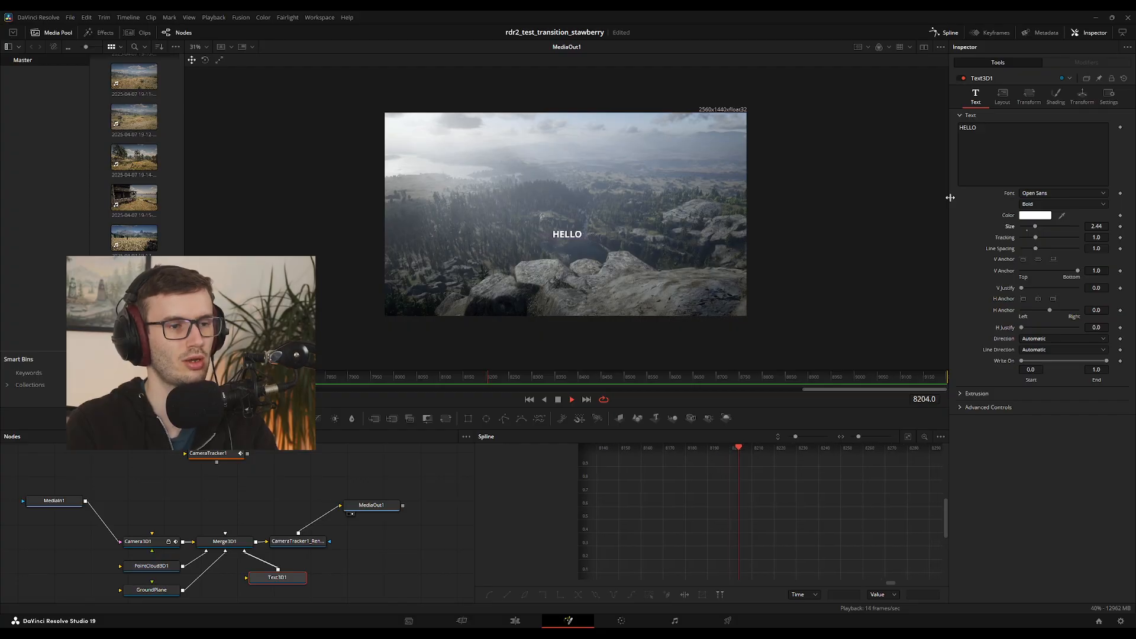
# Replace the 3D text HELLO with "Beautful Places" and try another font for it
pyautogui.click(1031, 171)
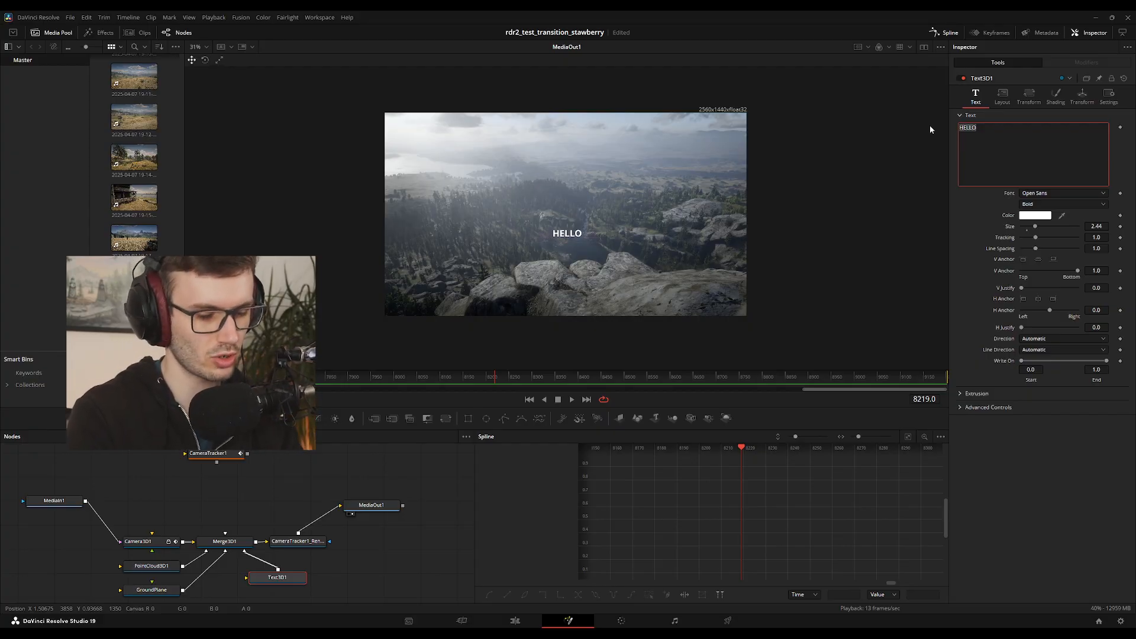
pyautogui.write('e')
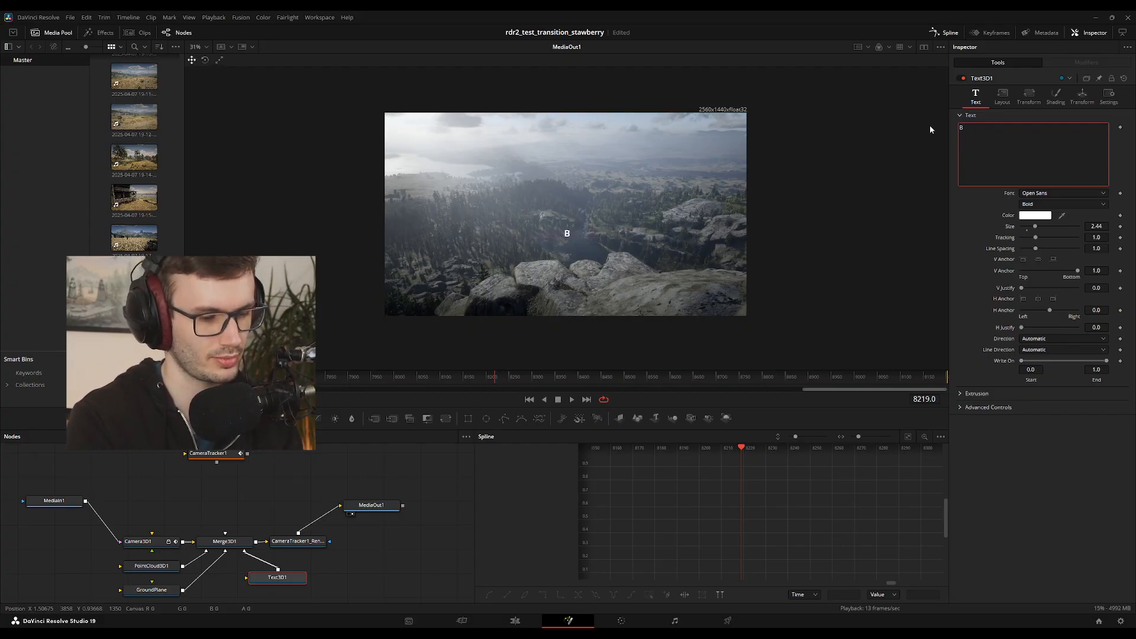
pyautogui.write('Bea')
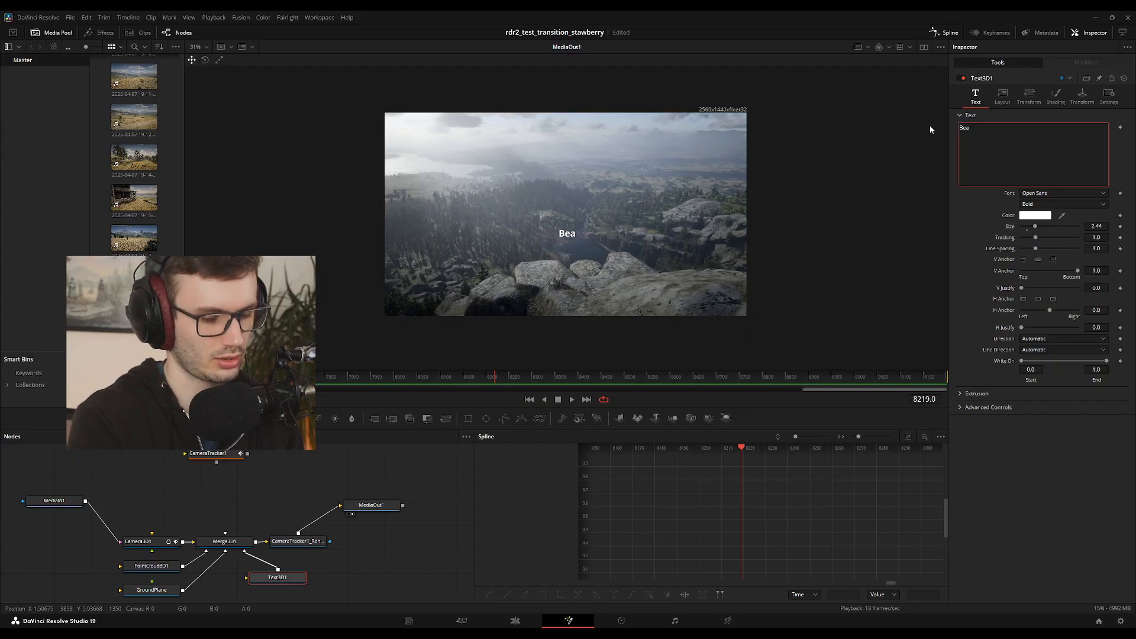
pyautogui.write('utful')
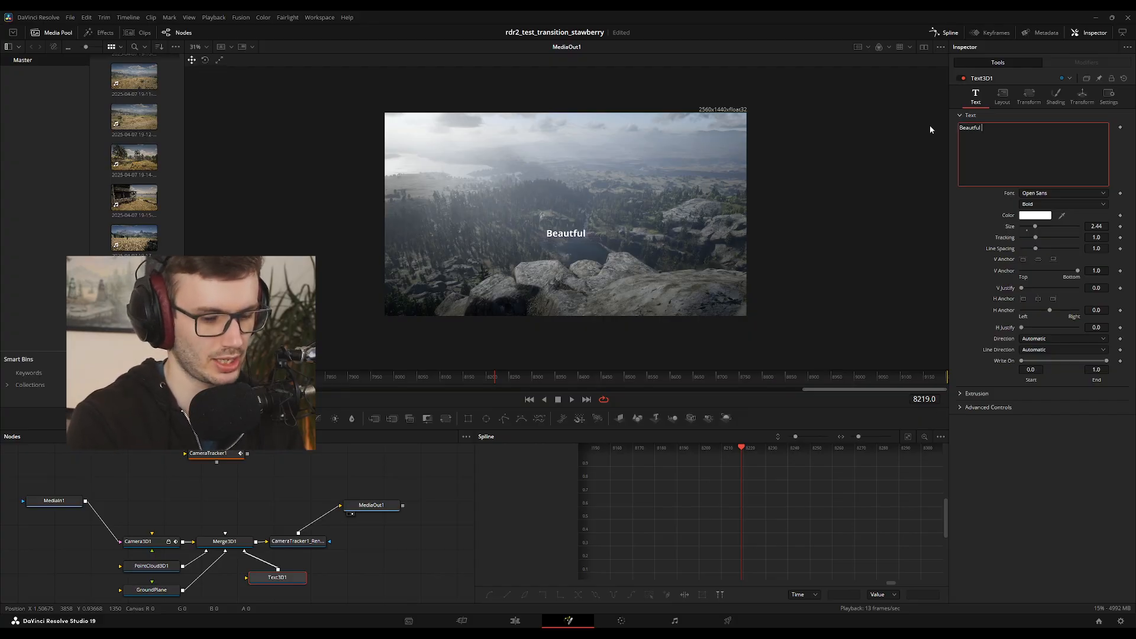
pyautogui.write(' places')
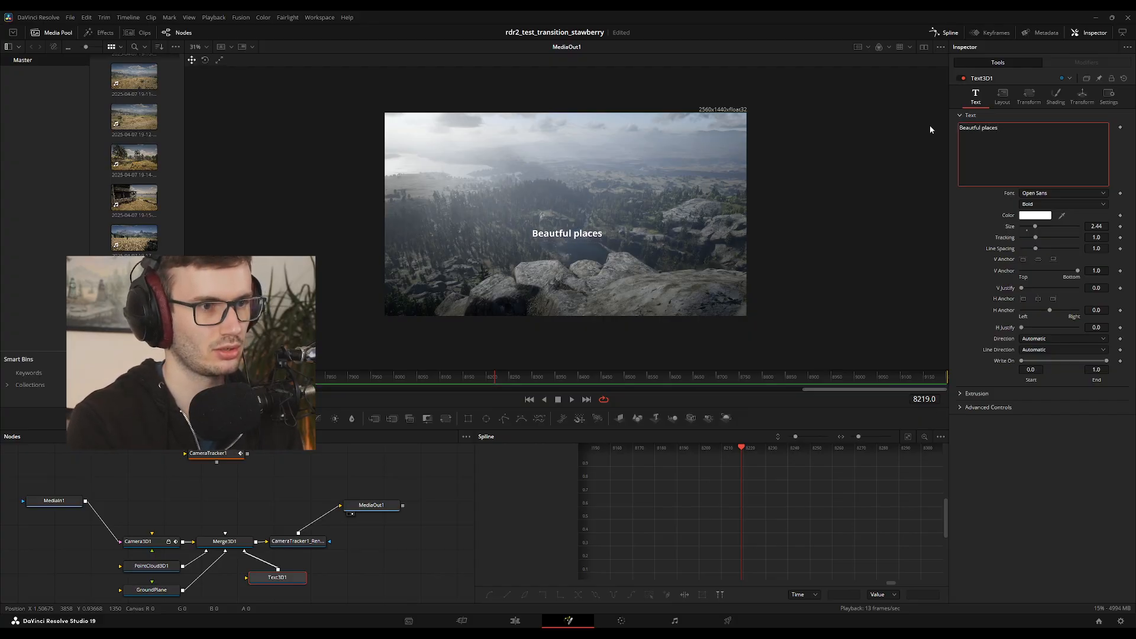
pyautogui.click(985, 127)
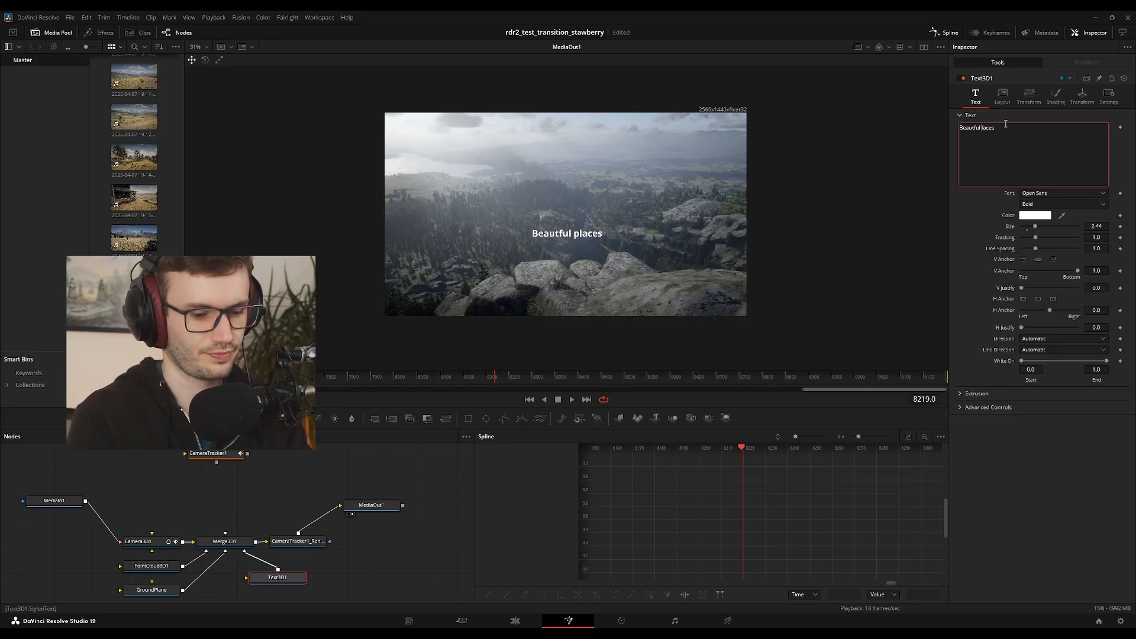
pyautogui.press('BackSpace')
pyautogui.write('P')
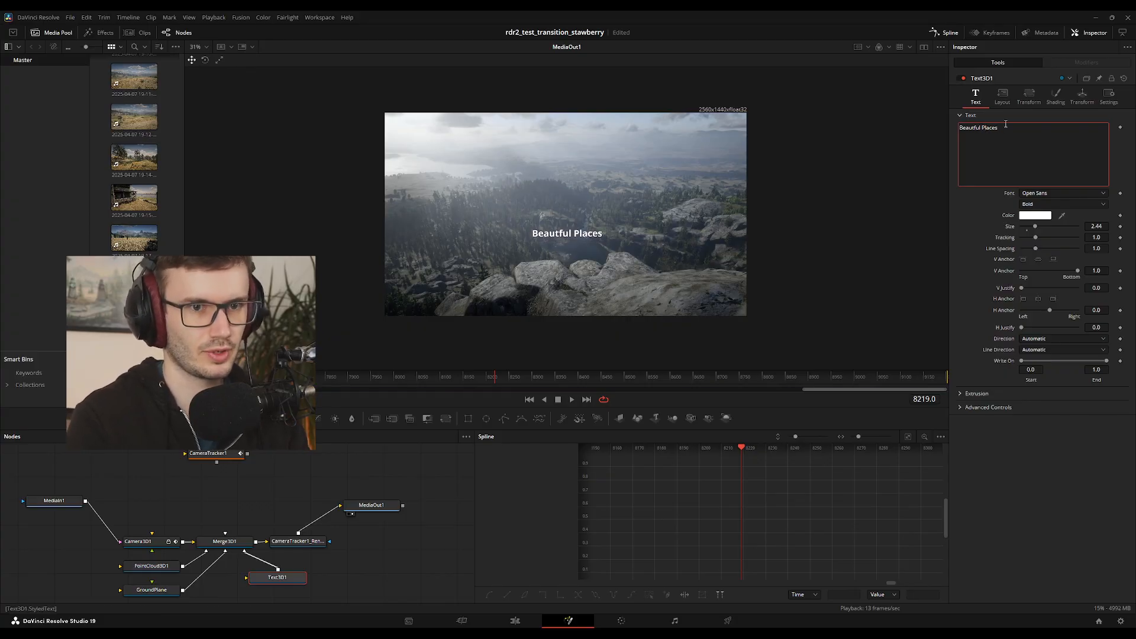
pyautogui.click(1065, 195)
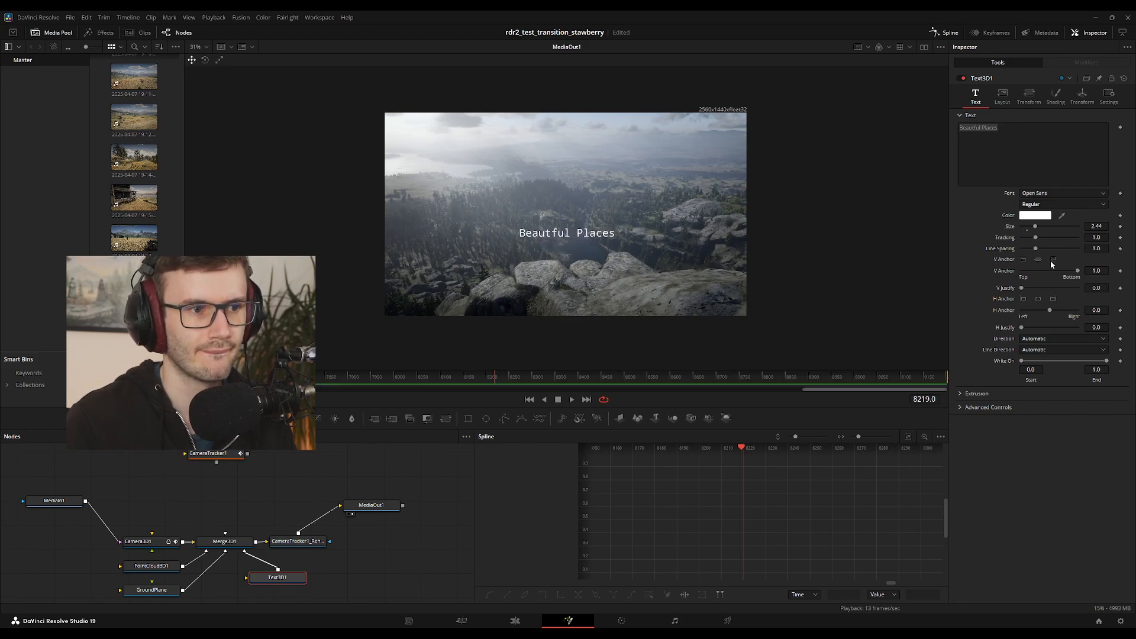
pyautogui.click(1046, 298)
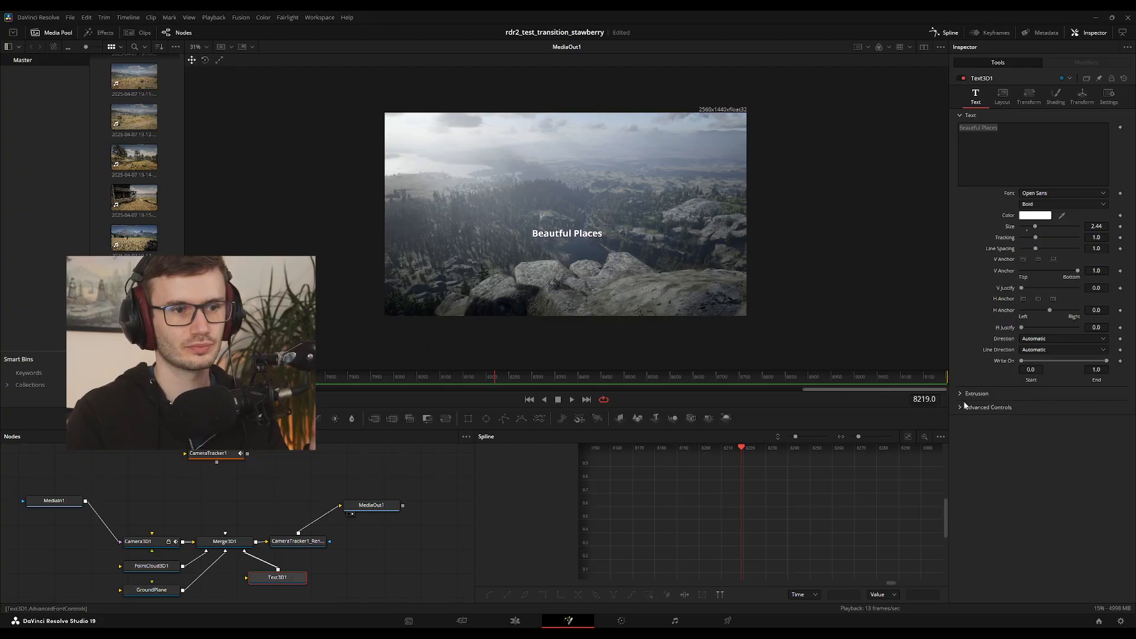
pyautogui.click(1099, 622)
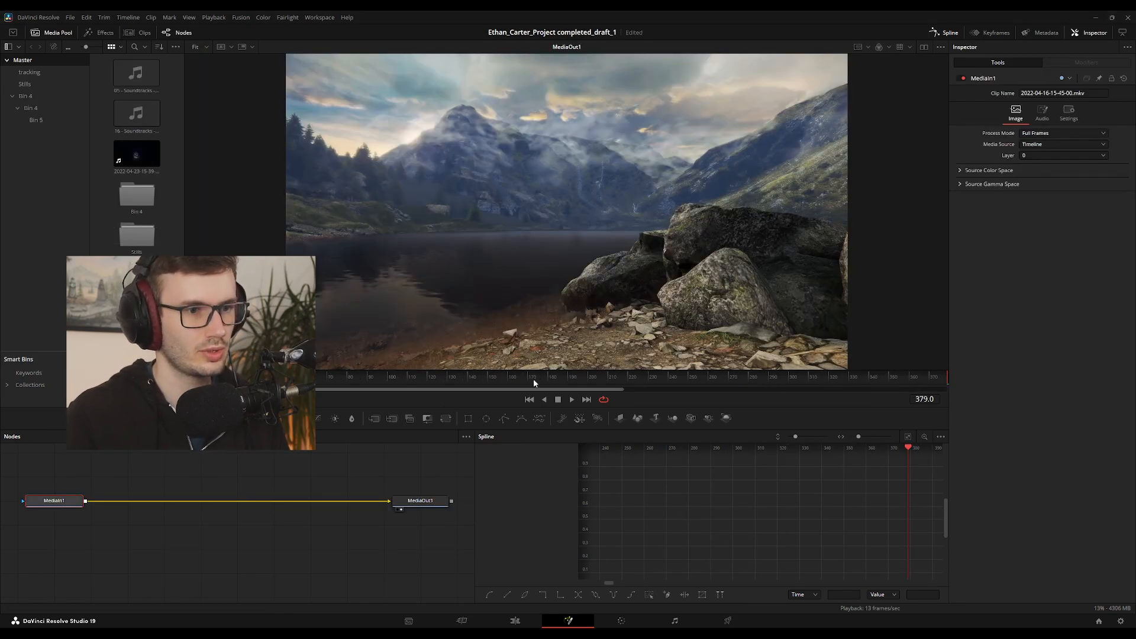
pyautogui.click(475, 621)
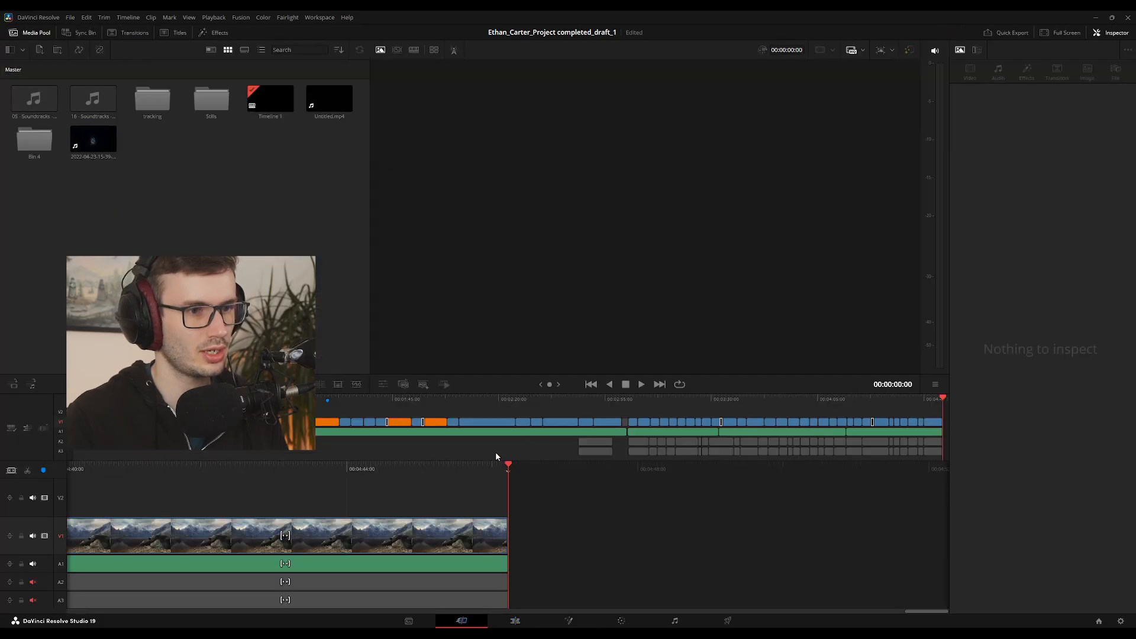
pyautogui.moveTo(496, 456); pyautogui.dragTo(126, 536)
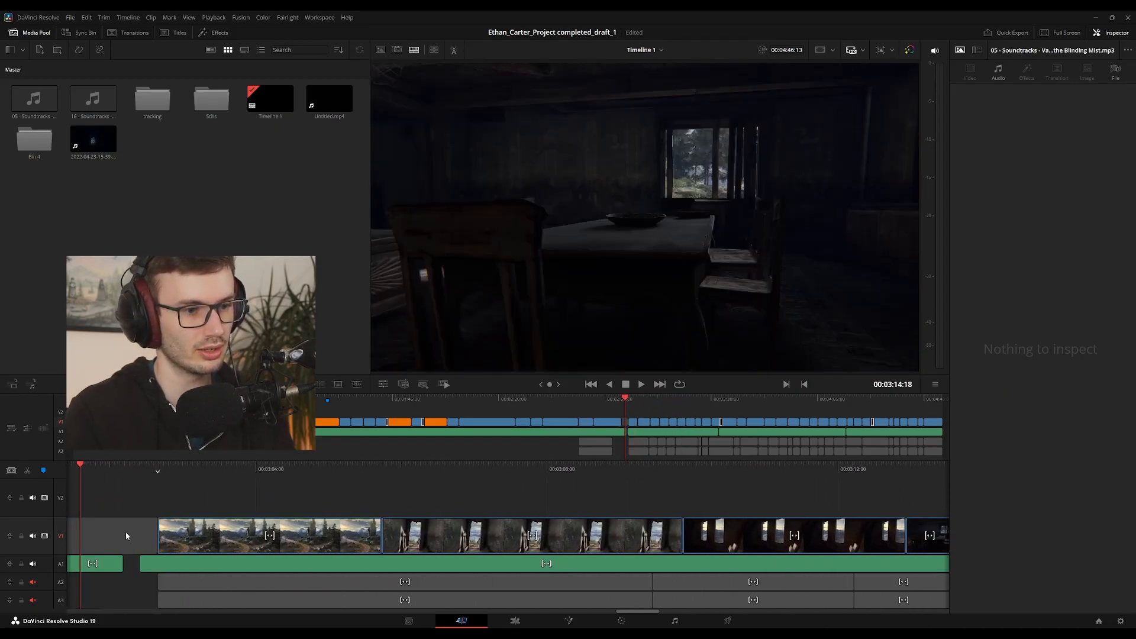
pyautogui.moveTo(626, 402); pyautogui.dragTo(86, 406)
pyautogui.click(767, 510)
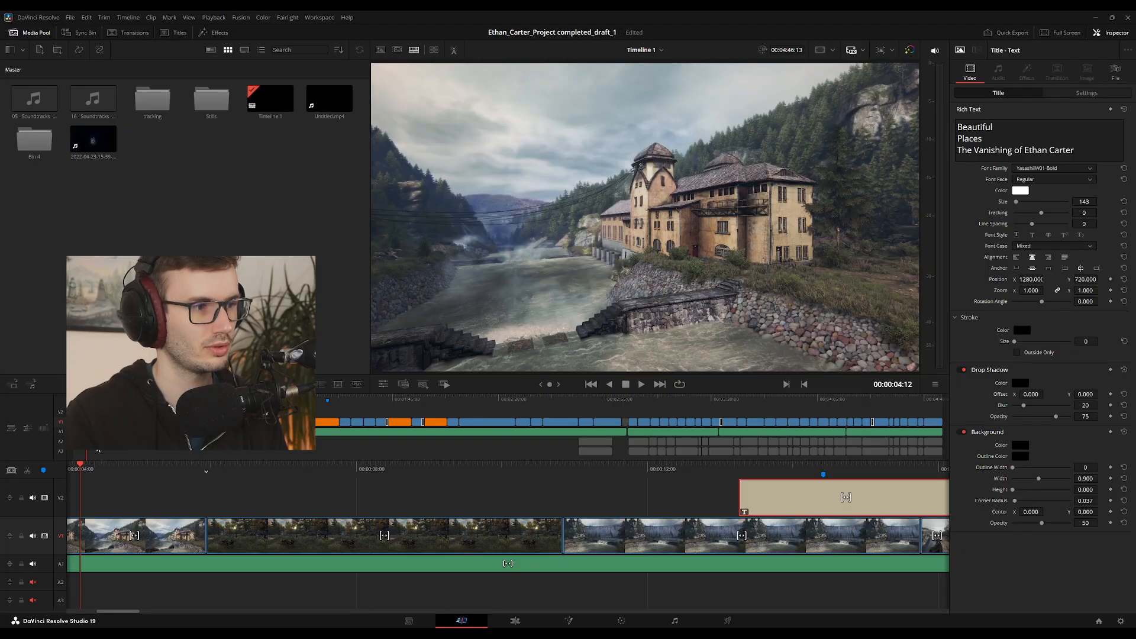
pyautogui.moveTo(81, 467); pyautogui.dragTo(870, 502)
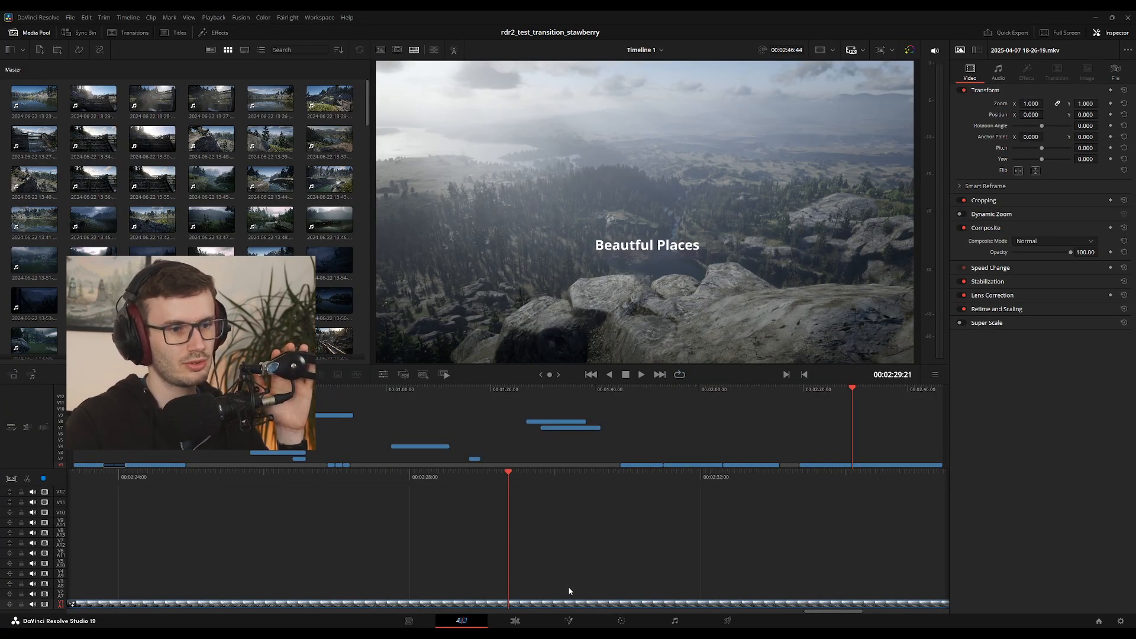
# Open the mountain clip in Fusion and disconnect the PointCloud3D1 and GroundPlane nodes from Merge3D1
pyautogui.click(520, 622)
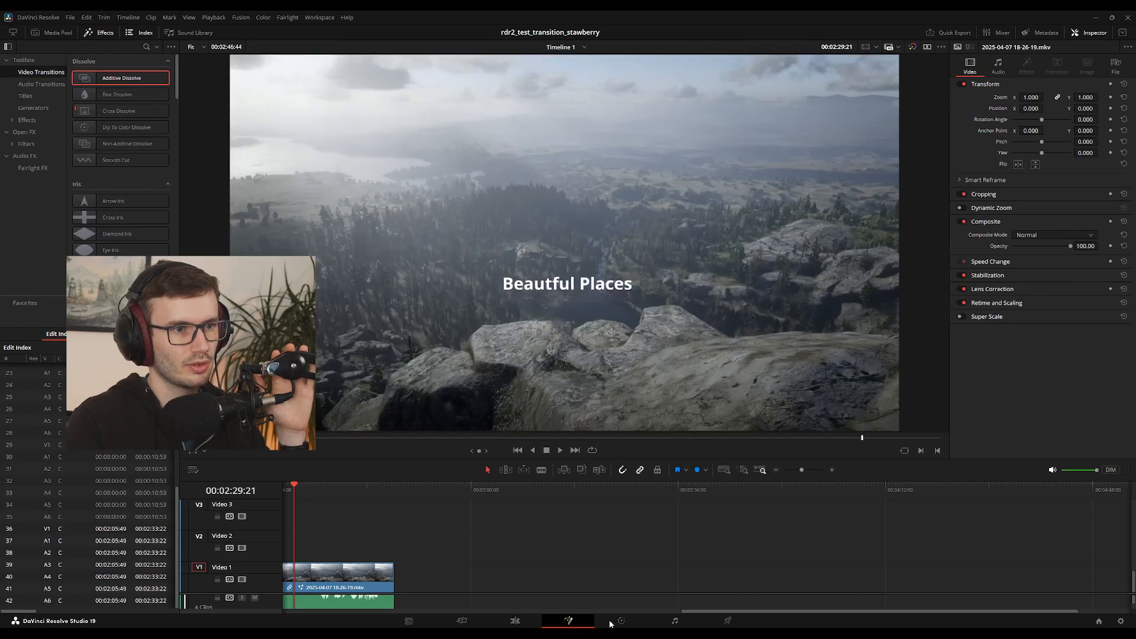
pyautogui.click(583, 623)
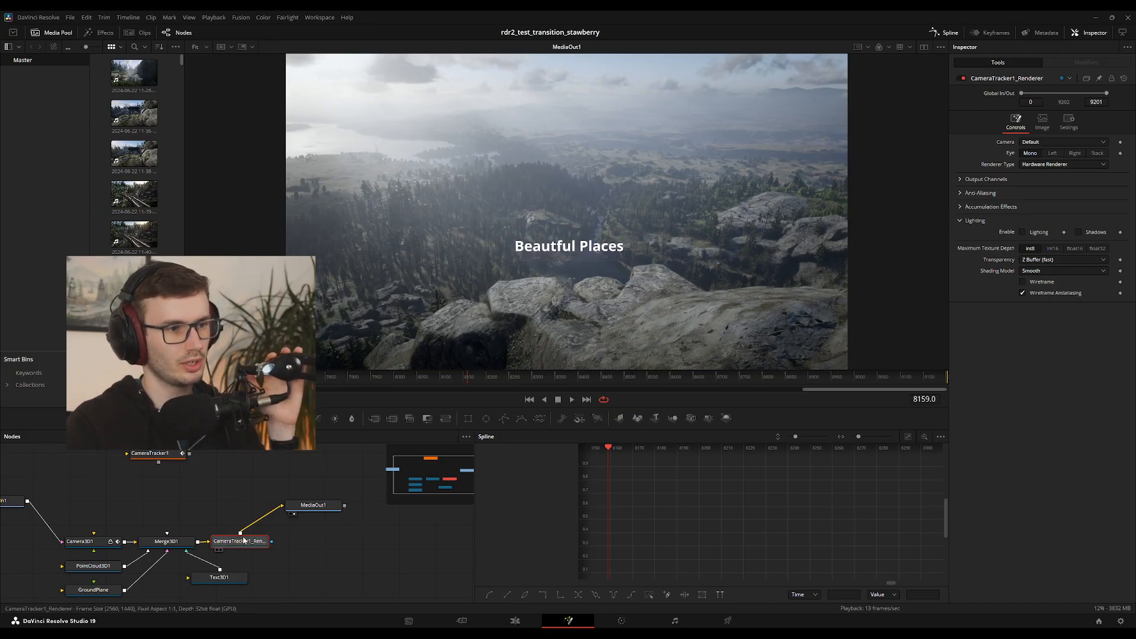
pyautogui.click(111, 567)
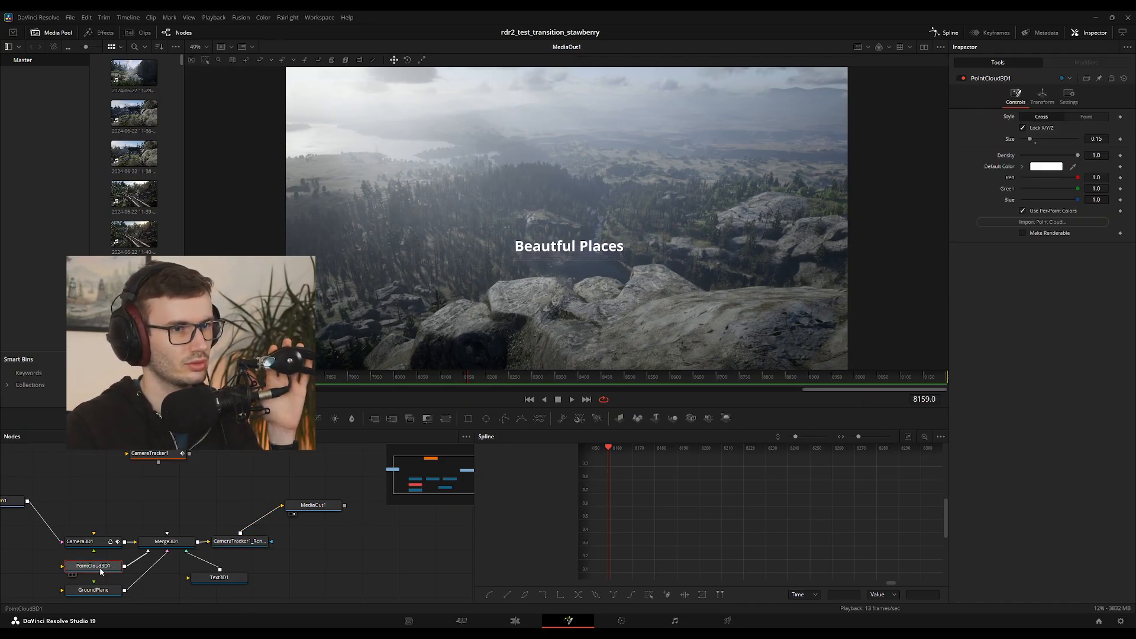
pyautogui.moveTo(100, 571); pyautogui.dragTo(152, 550)
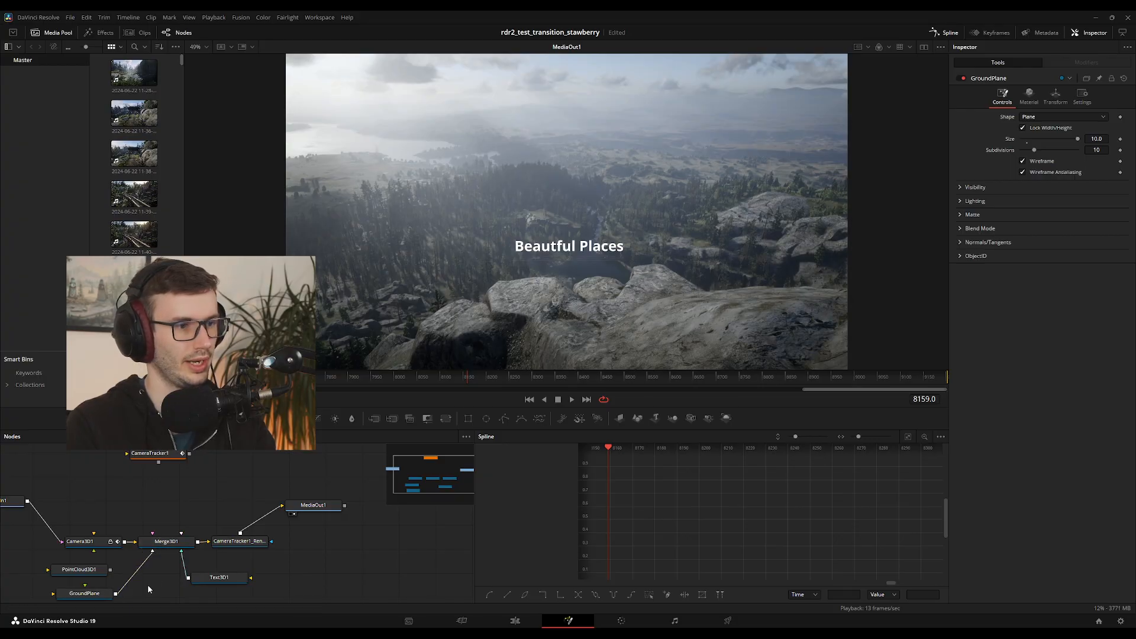
pyautogui.hotkey('ctrl', 'z')
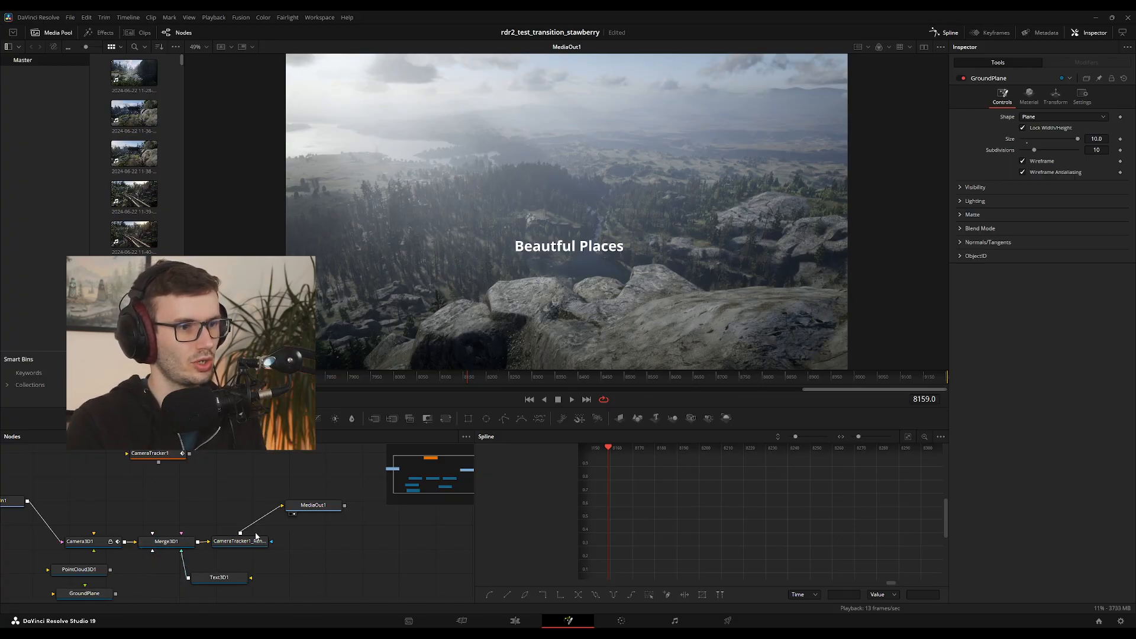
# Set the Text3D1 title's font to YasashiiW01-Bold, size to 3.62, tracking to 1.071 and line spacing to 0.756
pyautogui.click(219, 577)
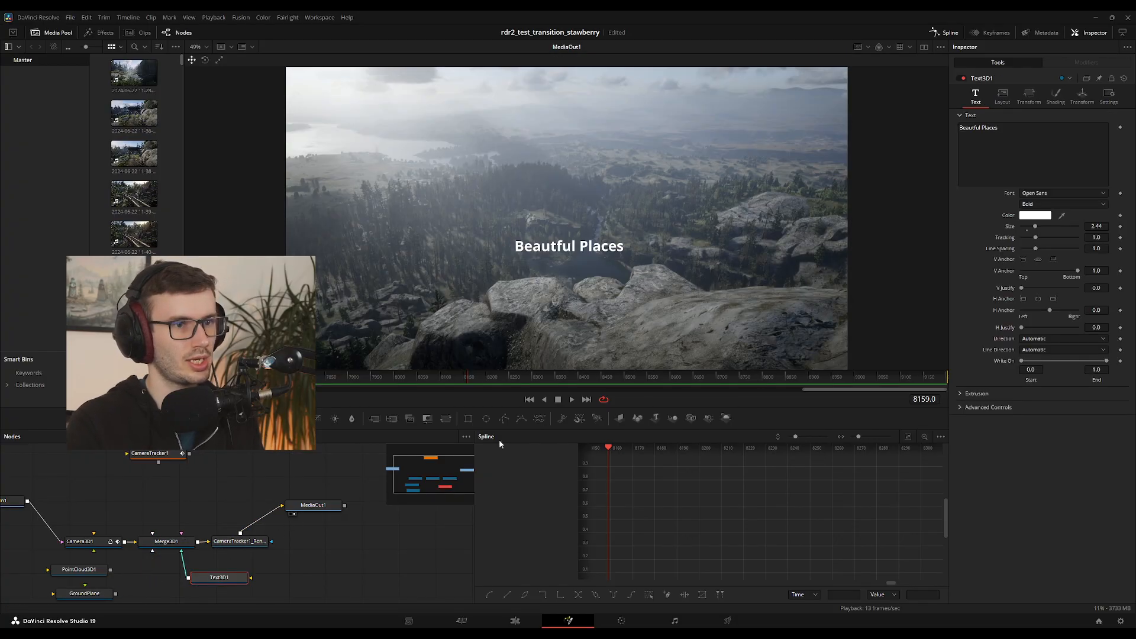
pyautogui.click(1056, 192)
pyautogui.scroll(-2, 1049, 228)
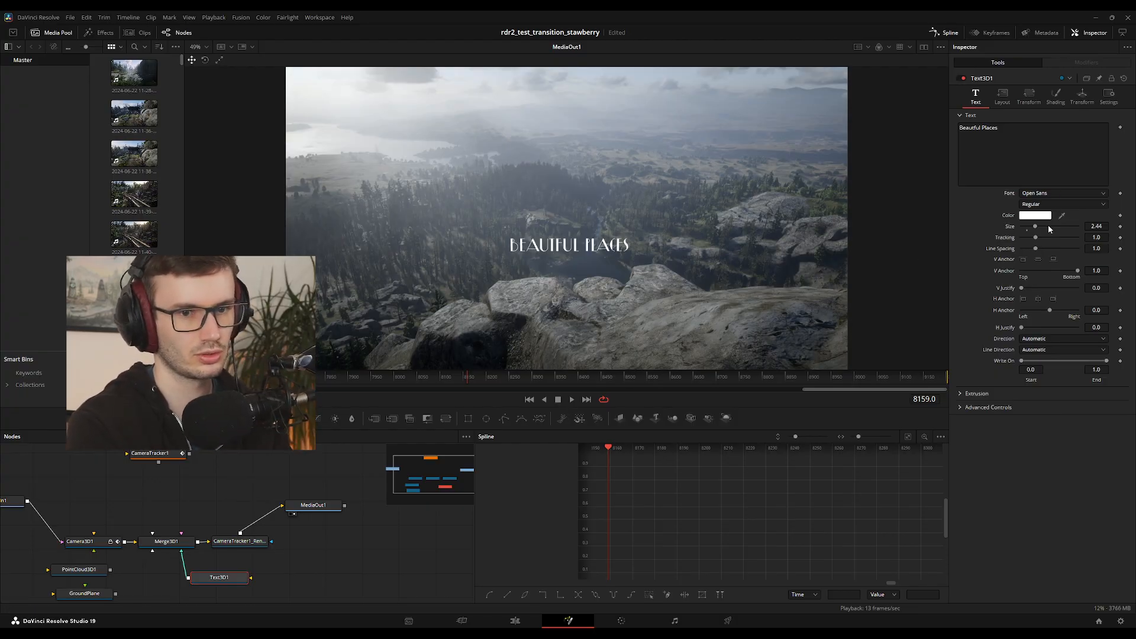
pyautogui.click(1042, 400)
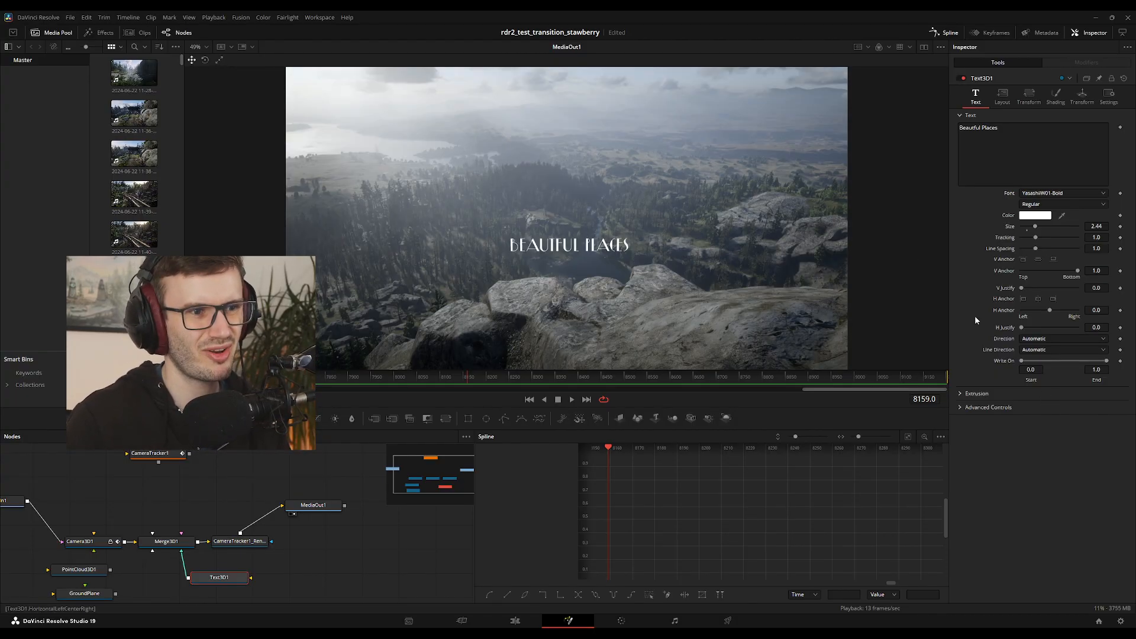
pyautogui.moveTo(1035, 229); pyautogui.dragTo(1042, 230)
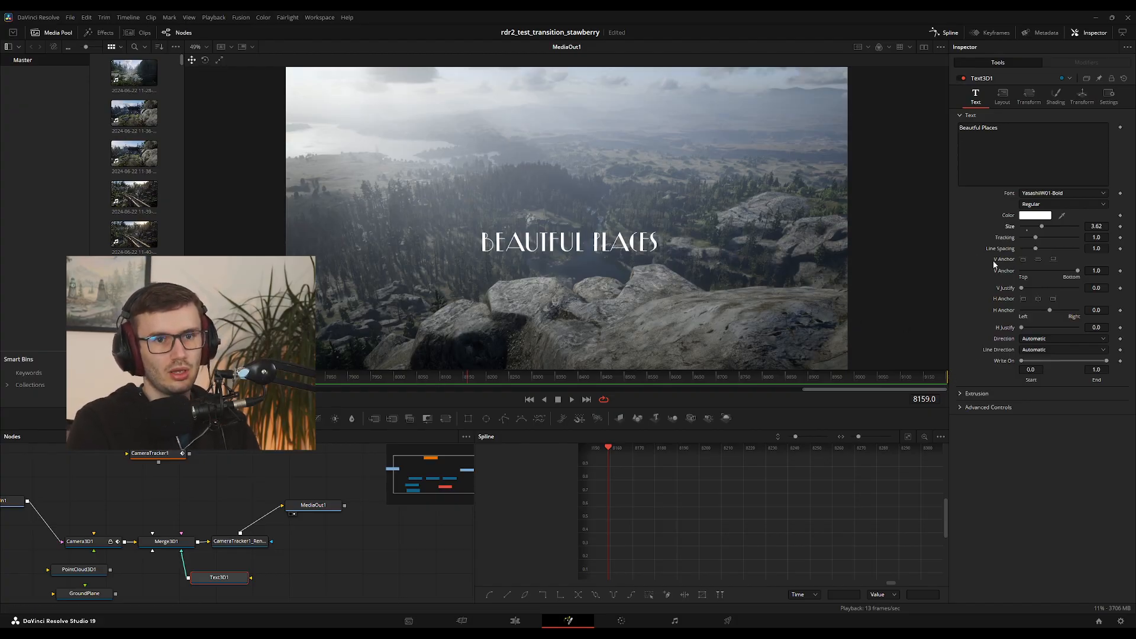
pyautogui.moveTo(1037, 251); pyautogui.dragTo(1037, 240)
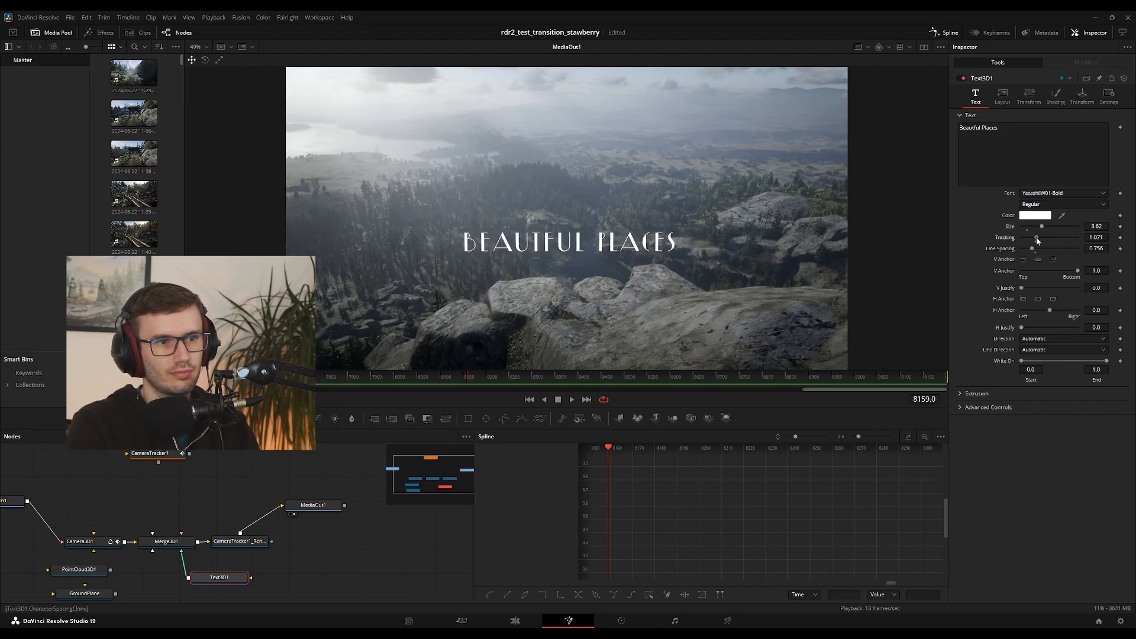
# Inspect how the restyled title sits against the rocks, up close around frame 7718 and in playback up to frame 8560
pyautogui.moveTo(508, 386); pyautogui.dragTo(270, 384)
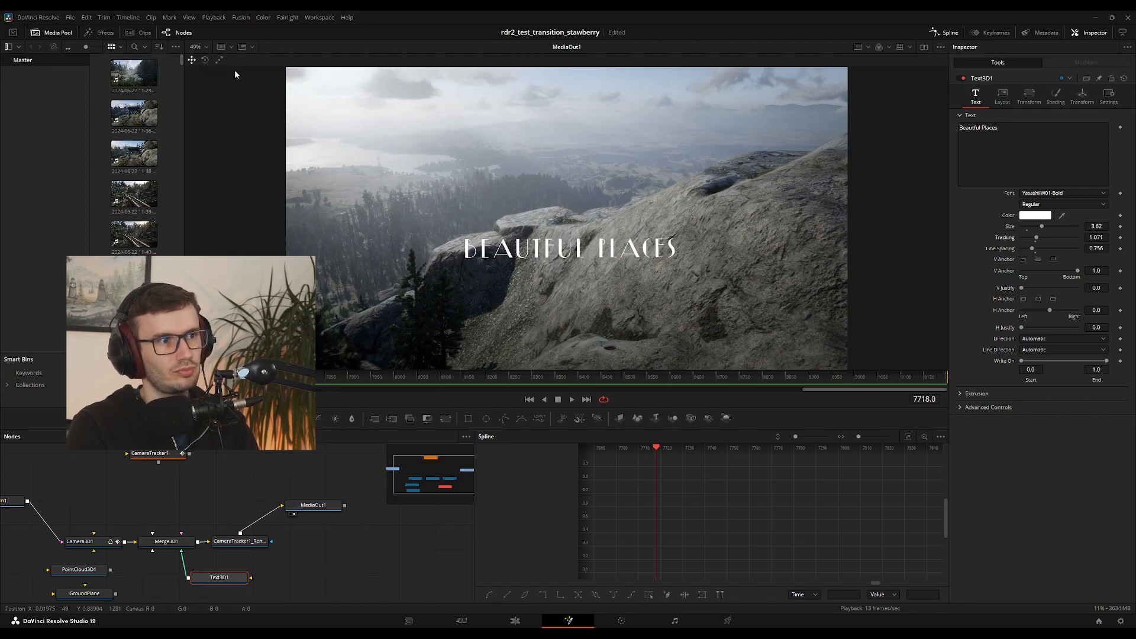
pyautogui.click(203, 95)
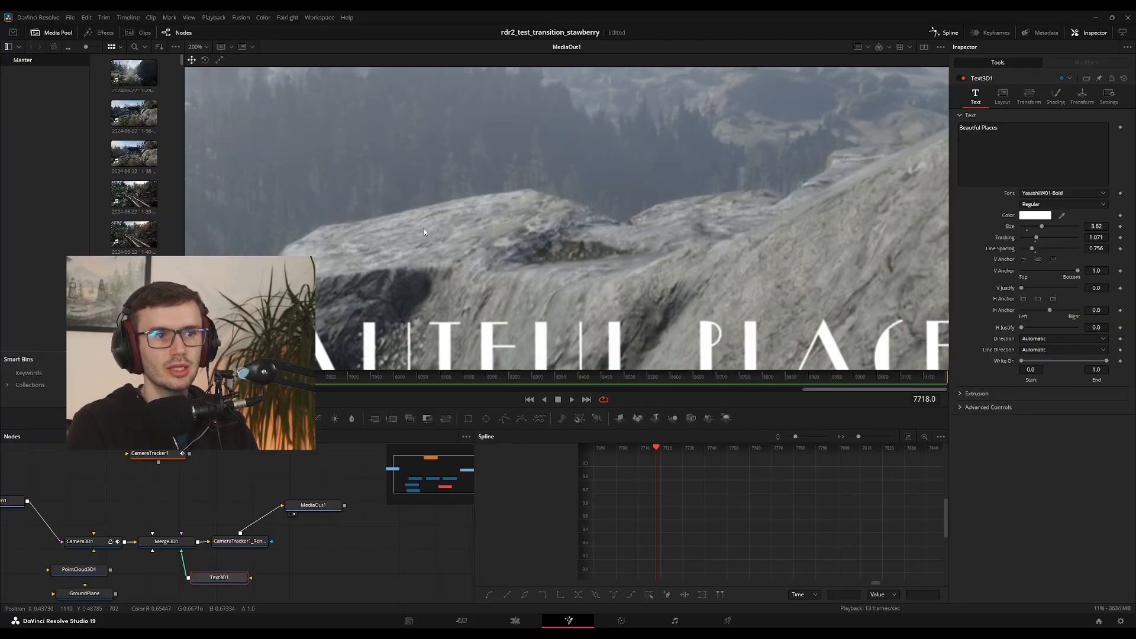
pyautogui.scroll(-3, 523, 306)
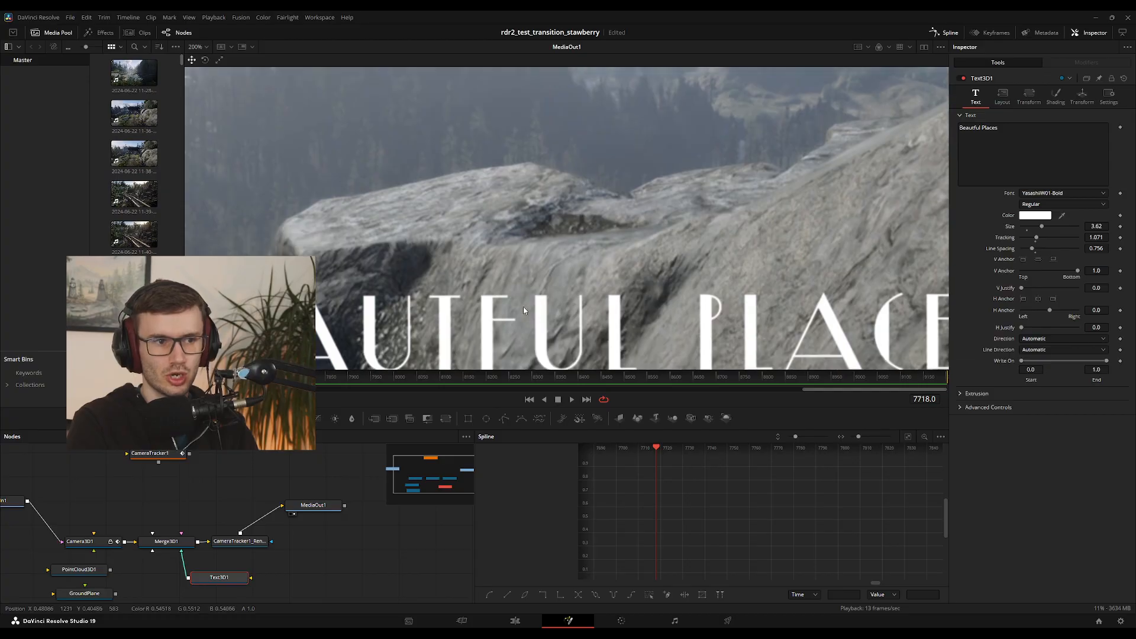
pyautogui.scroll(1, 547, 315)
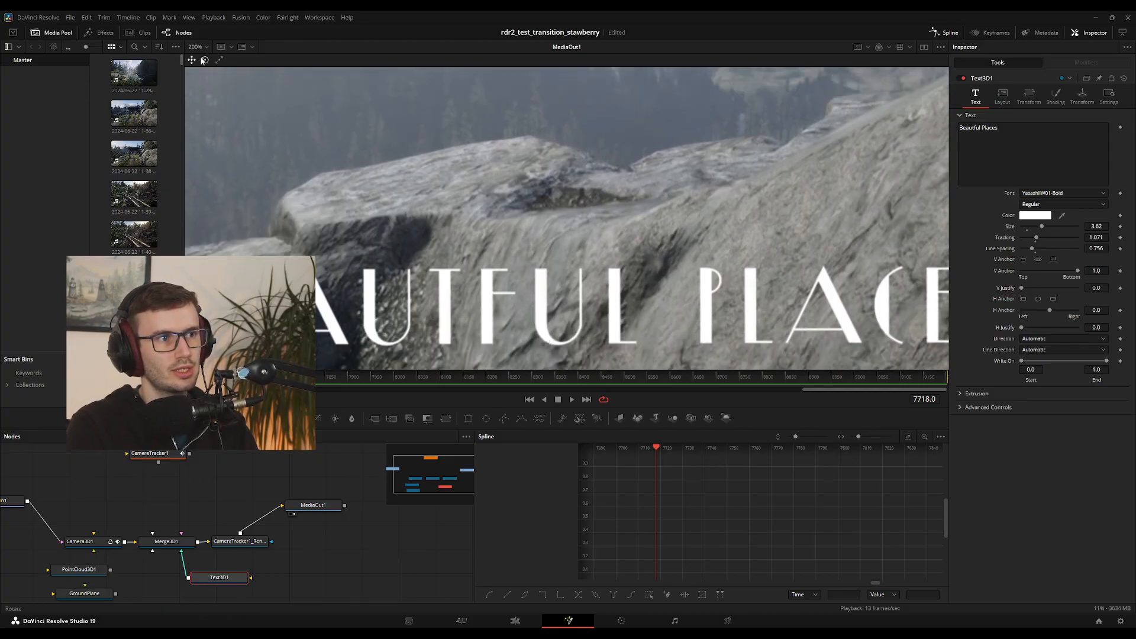
pyautogui.hotkey('ctrl', 'f')
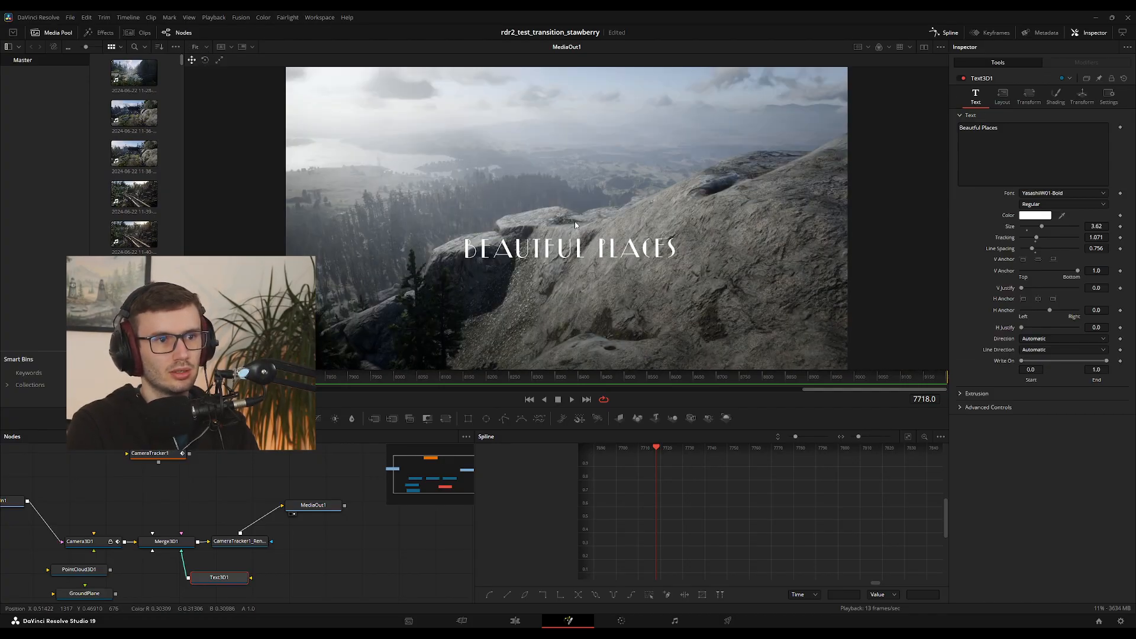
pyautogui.press('space')
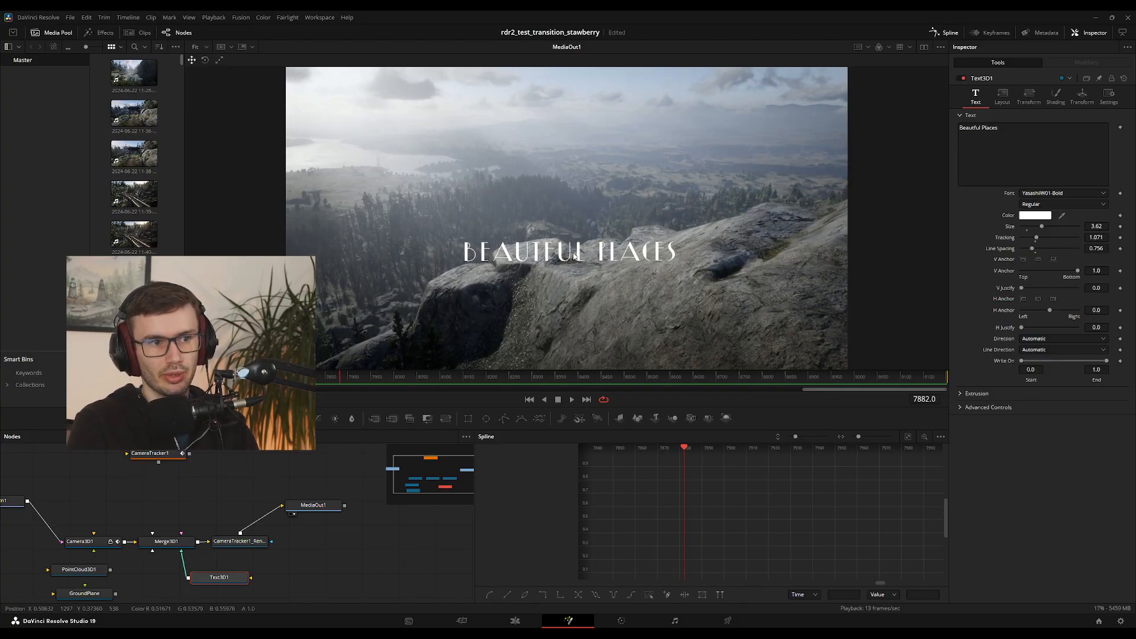
pyautogui.moveTo(350, 382); pyautogui.dragTo(648, 380)
# Add a second line reading "Red Dead Redemption 2" beneath Beautful Places in the 3D title
pyautogui.click(1012, 144)
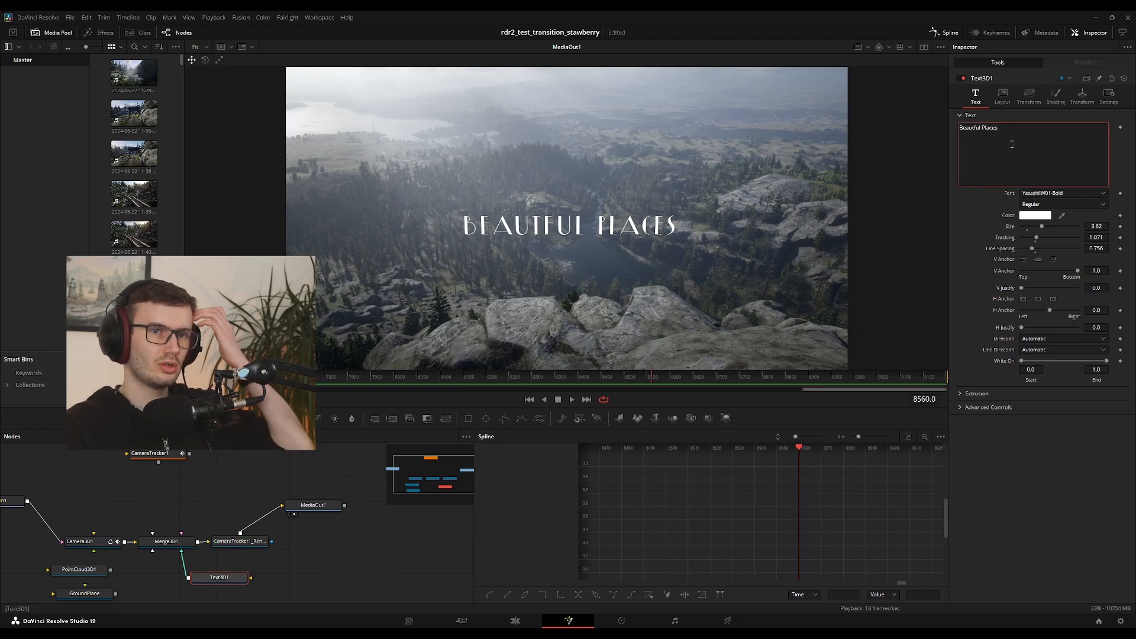
pyautogui.press('Return')
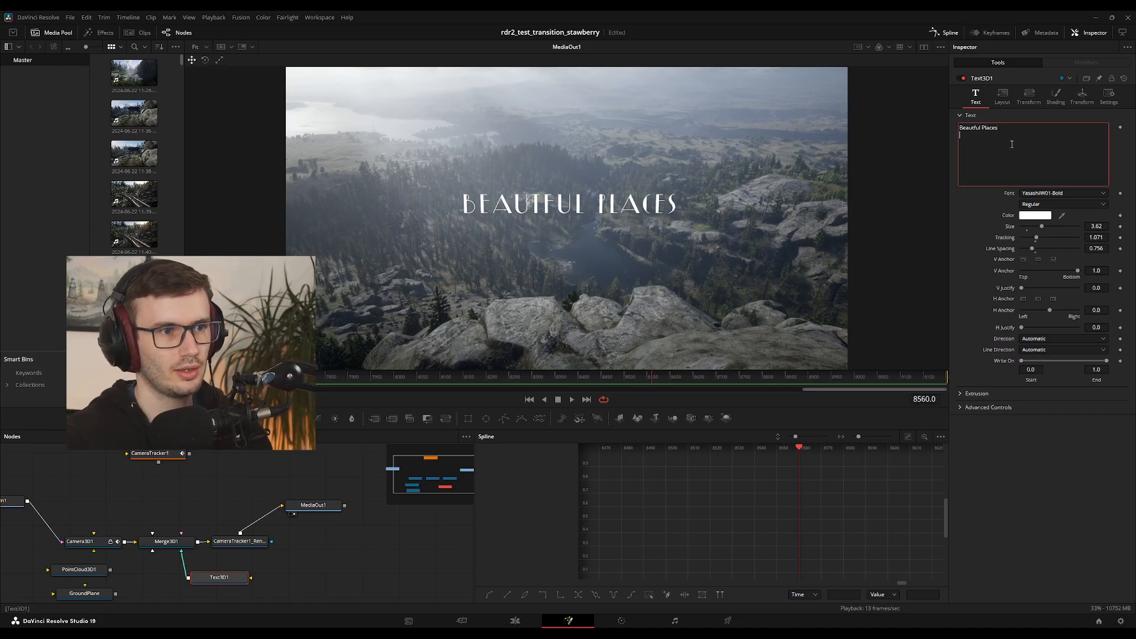
pyautogui.write('Red')
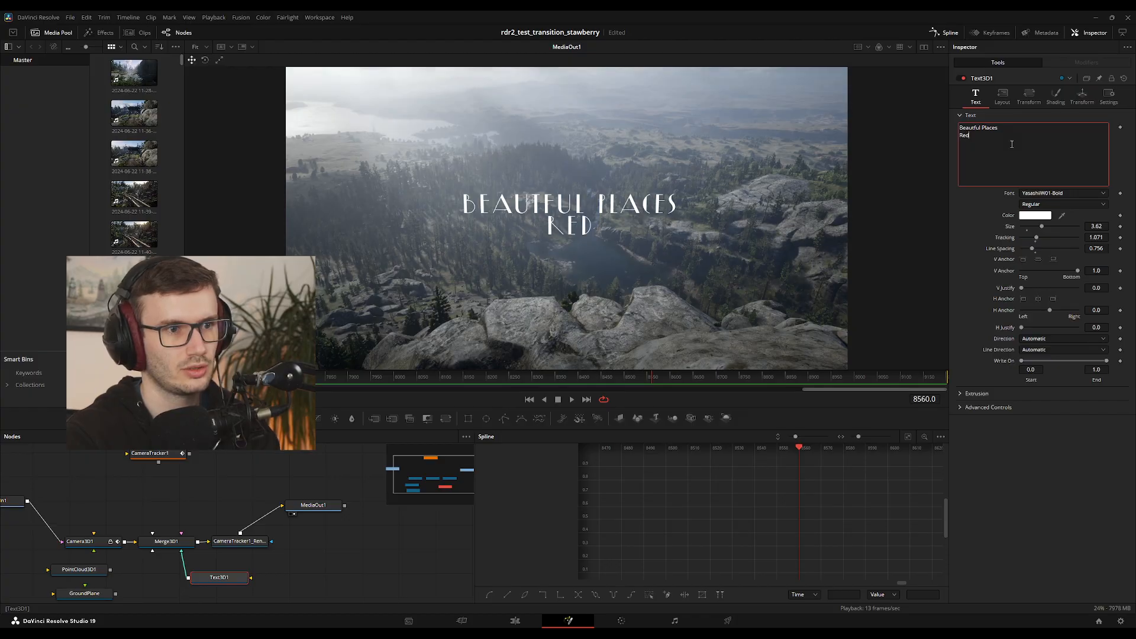
pyautogui.write(' Dead ')
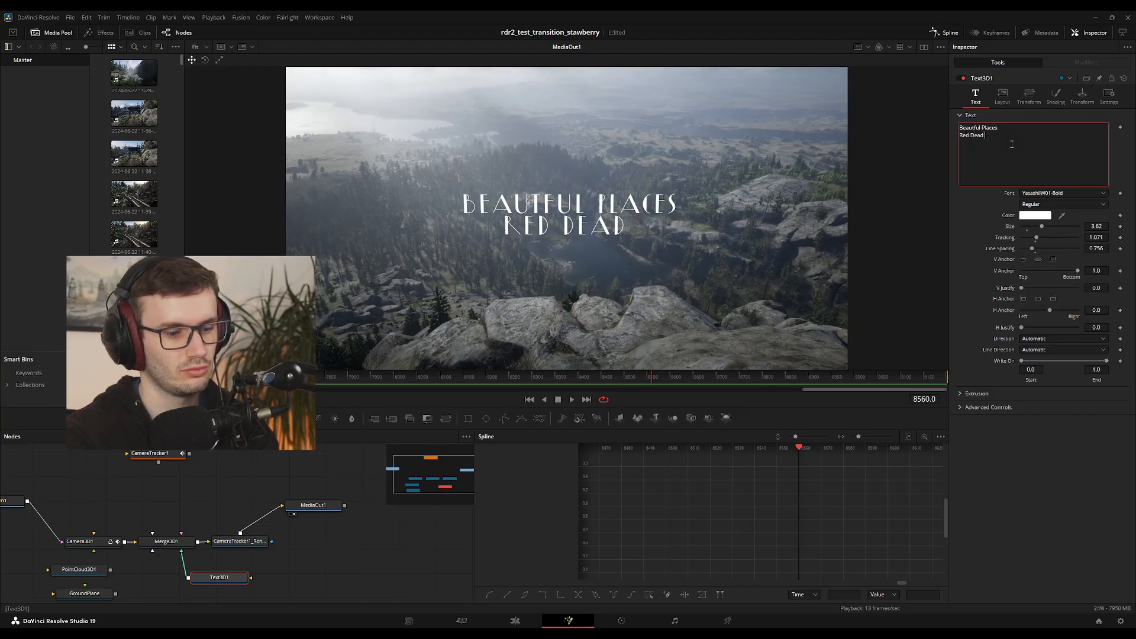
pyautogui.write('R')
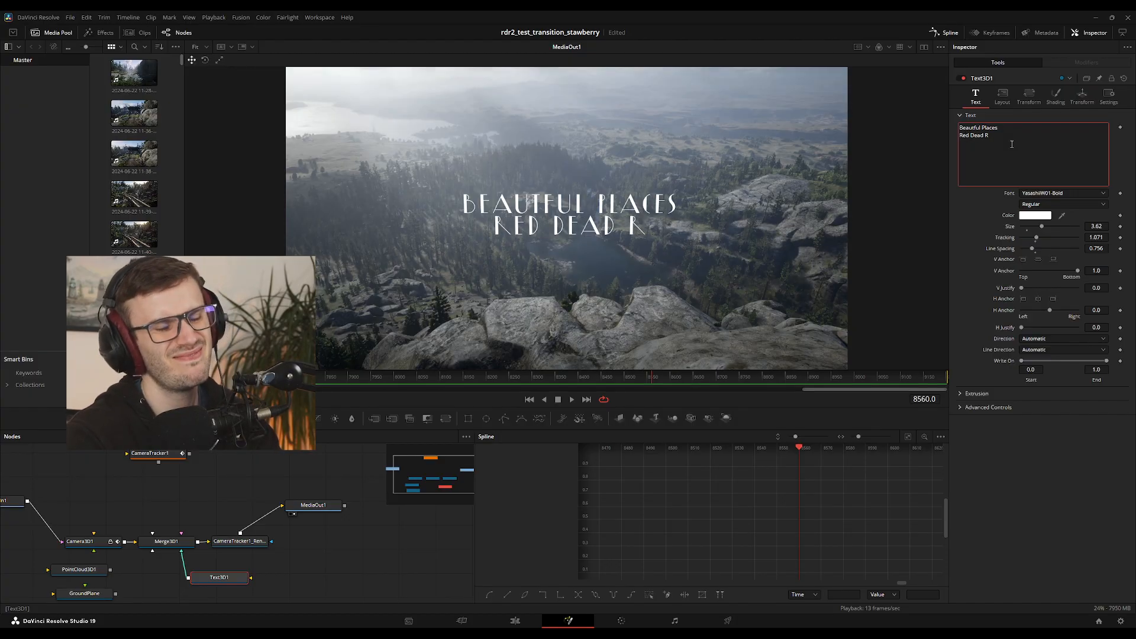
pyautogui.write('edemp')
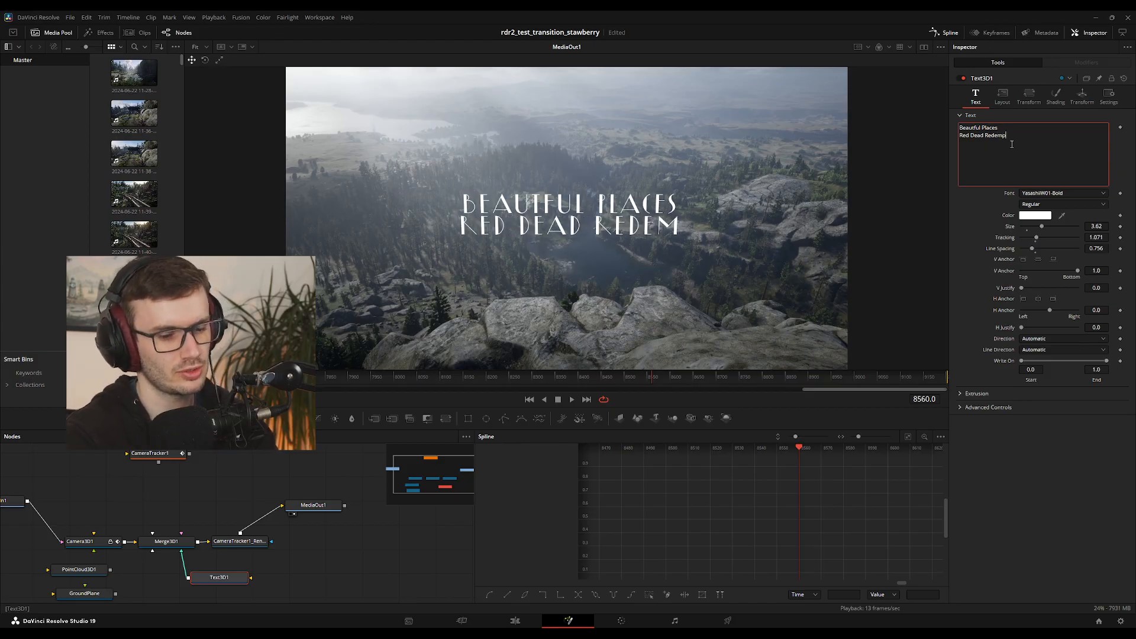
pyautogui.write('tion 2')
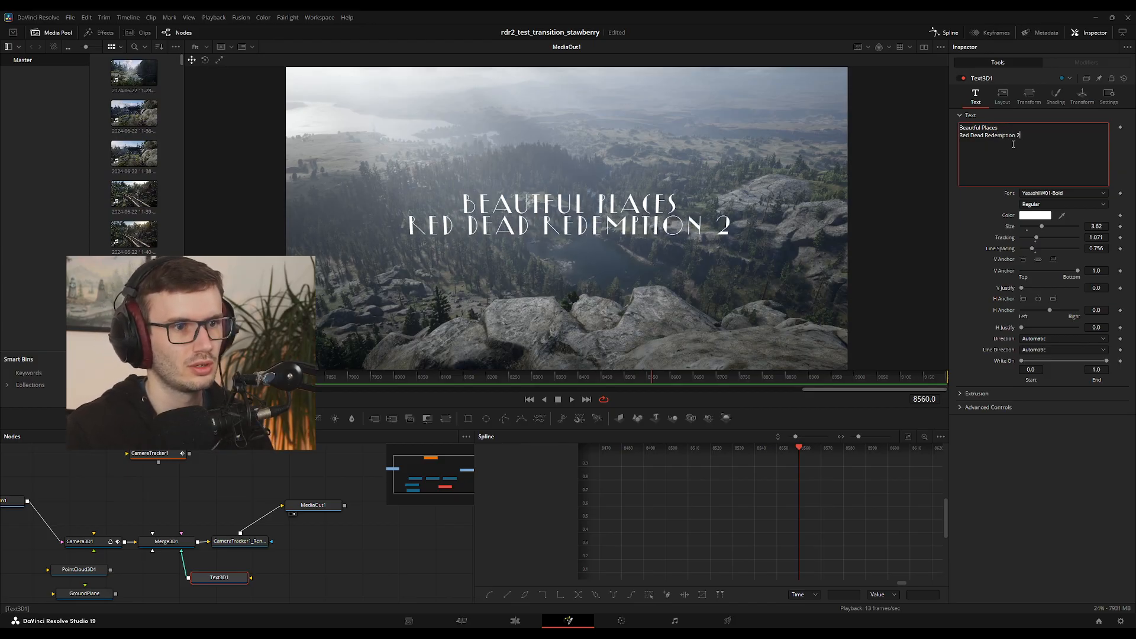
# Scrub back and forth through the tracked shot to check the two-line title's movement against the landscape
pyautogui.click(440, 381)
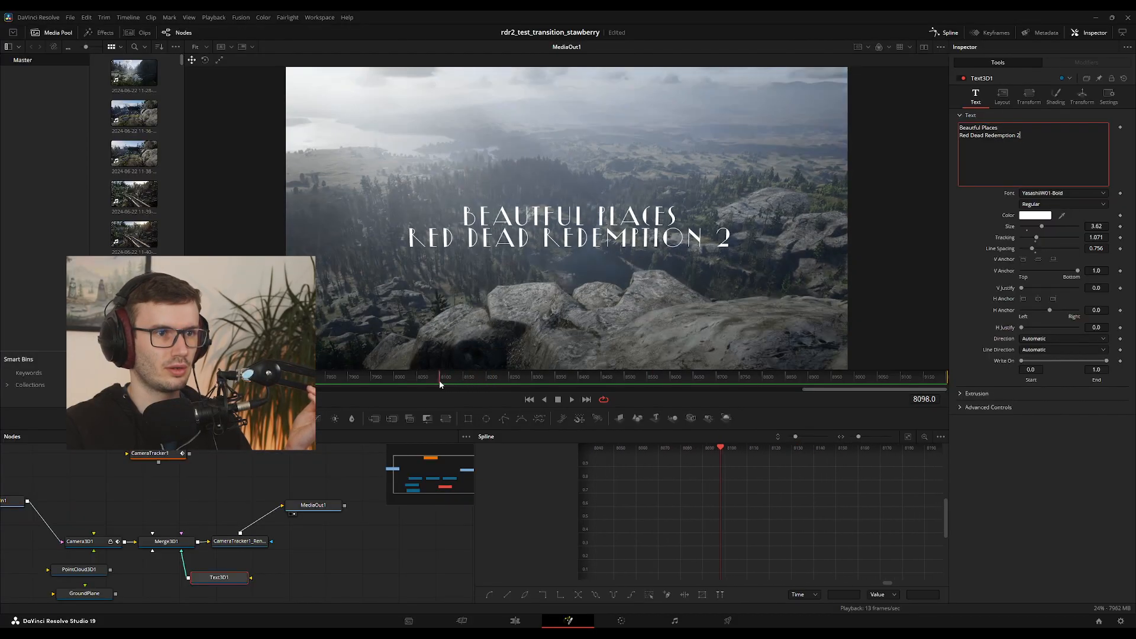
pyautogui.moveTo(440, 385); pyautogui.dragTo(762, 373)
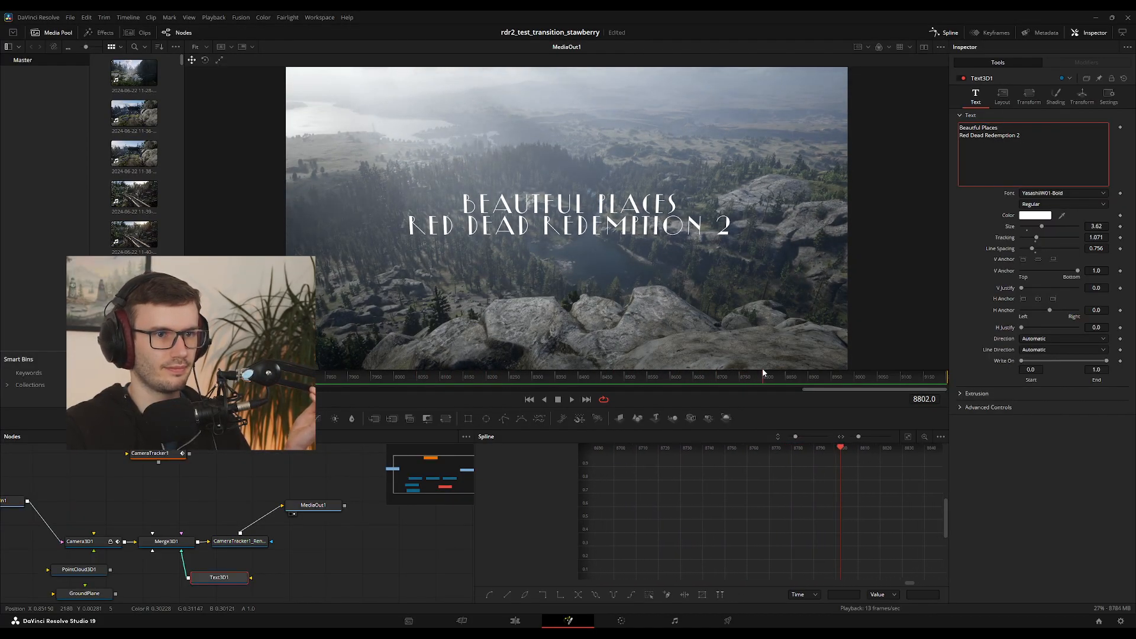
pyautogui.click(367, 382)
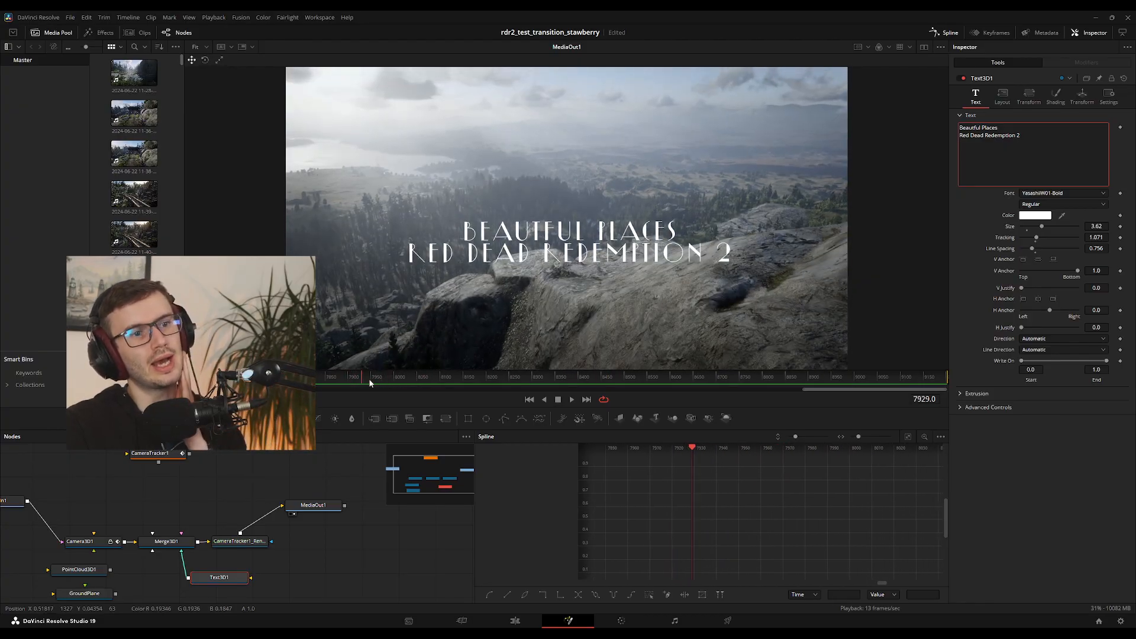
pyautogui.moveTo(370, 383); pyautogui.dragTo(541, 385)
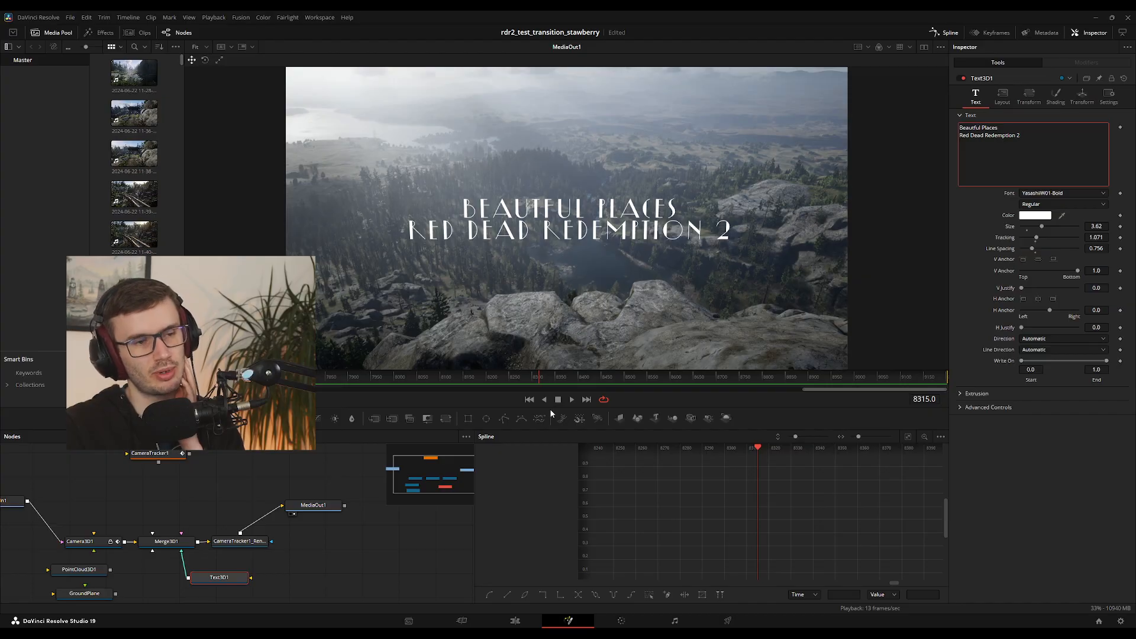
pyautogui.moveTo(550, 378); pyautogui.dragTo(305, 379)
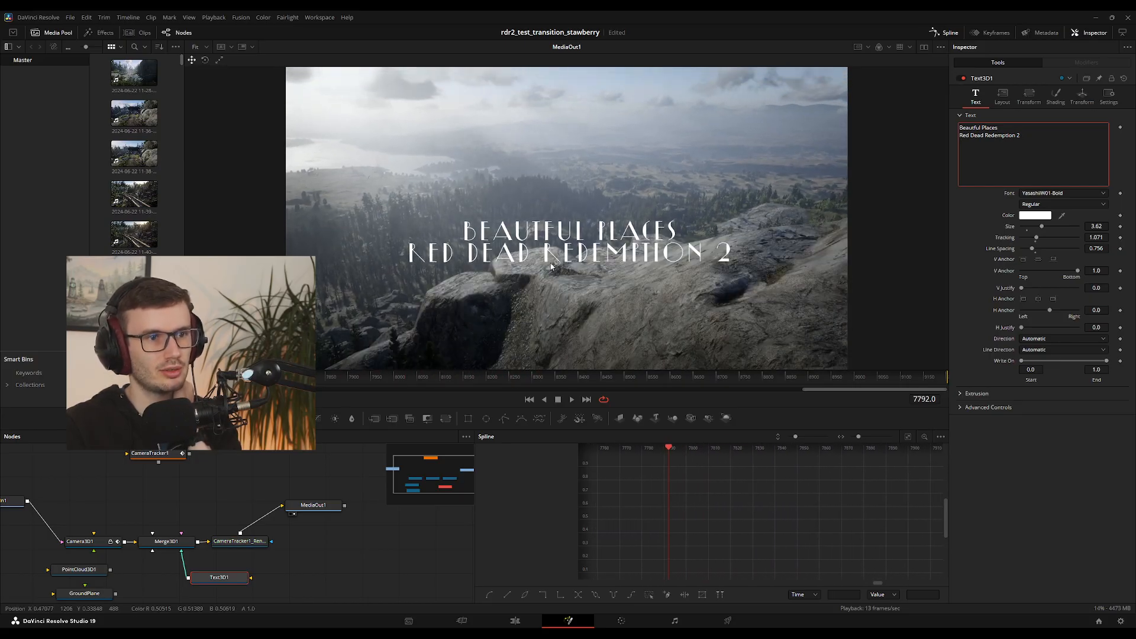
pyautogui.moveTo(305, 381); pyautogui.dragTo(755, 376)
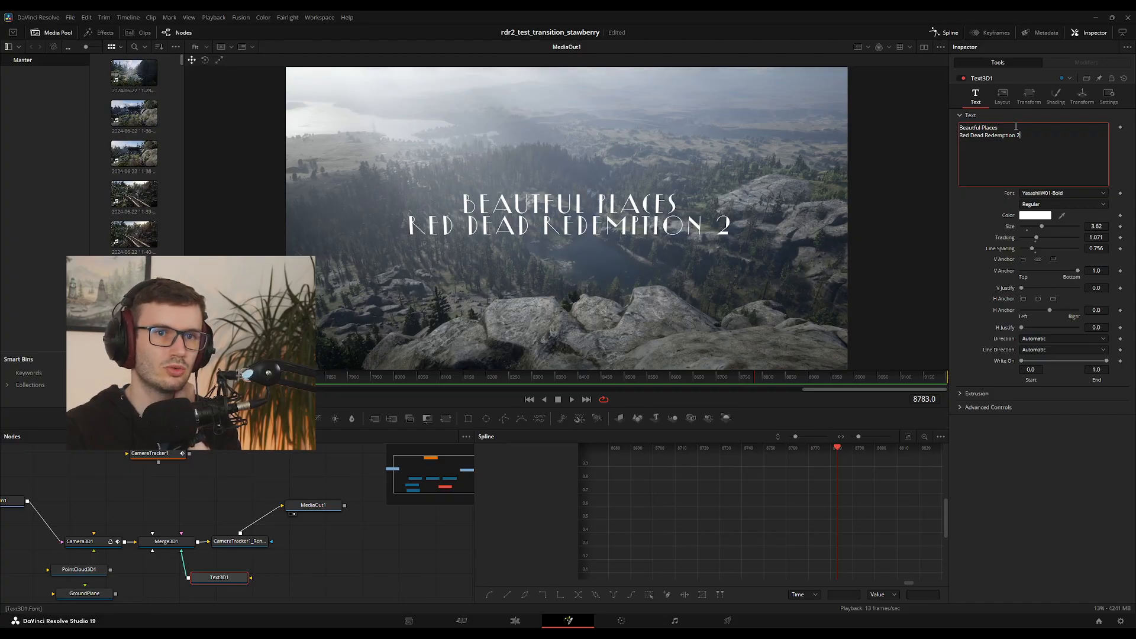
# Rotate the Text3D1 title to -2.4 about the Y axis and play the shot from frame 7572
pyautogui.click(1029, 94)
pyautogui.click(1082, 96)
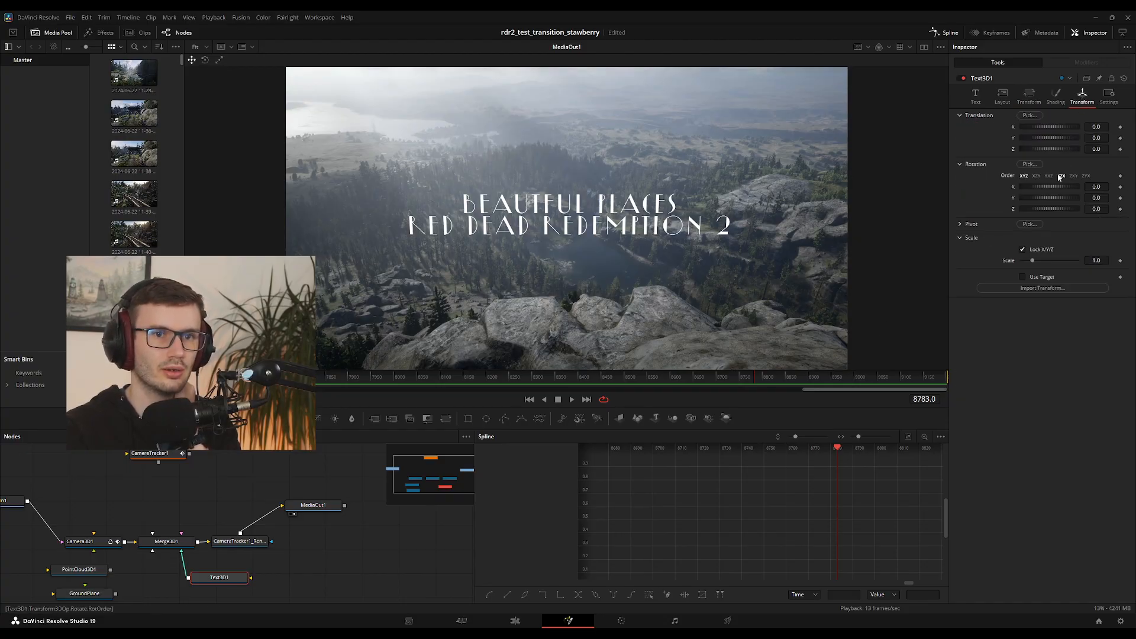
pyautogui.moveTo(1053, 199); pyautogui.dragTo(1053, 198)
pyautogui.hotkey('ctrl', 'z')
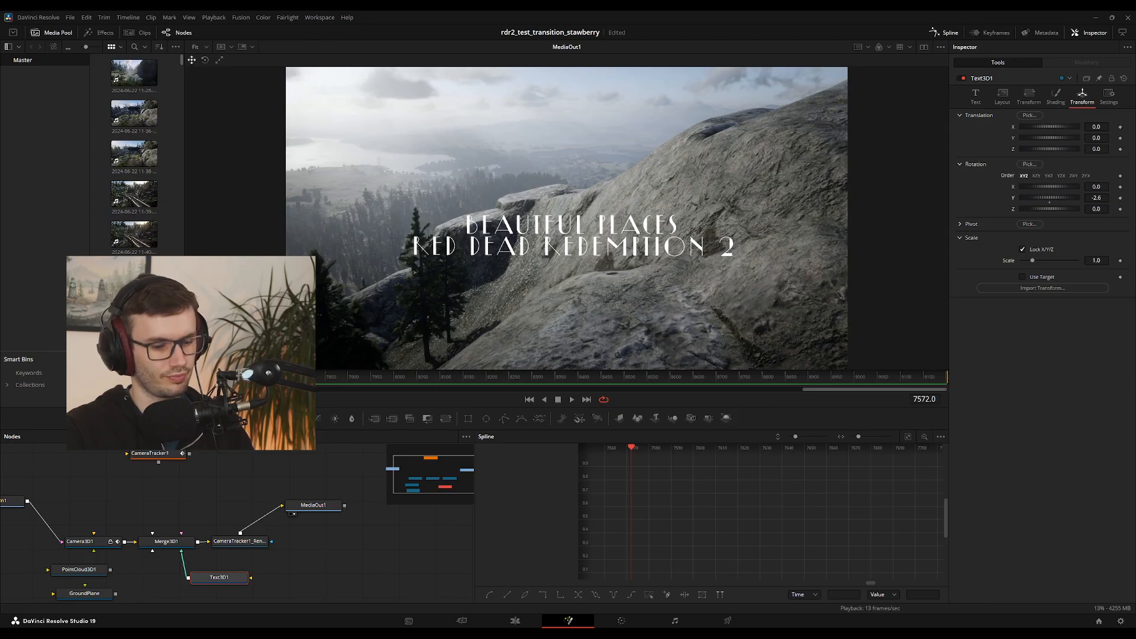
pyautogui.press('space')
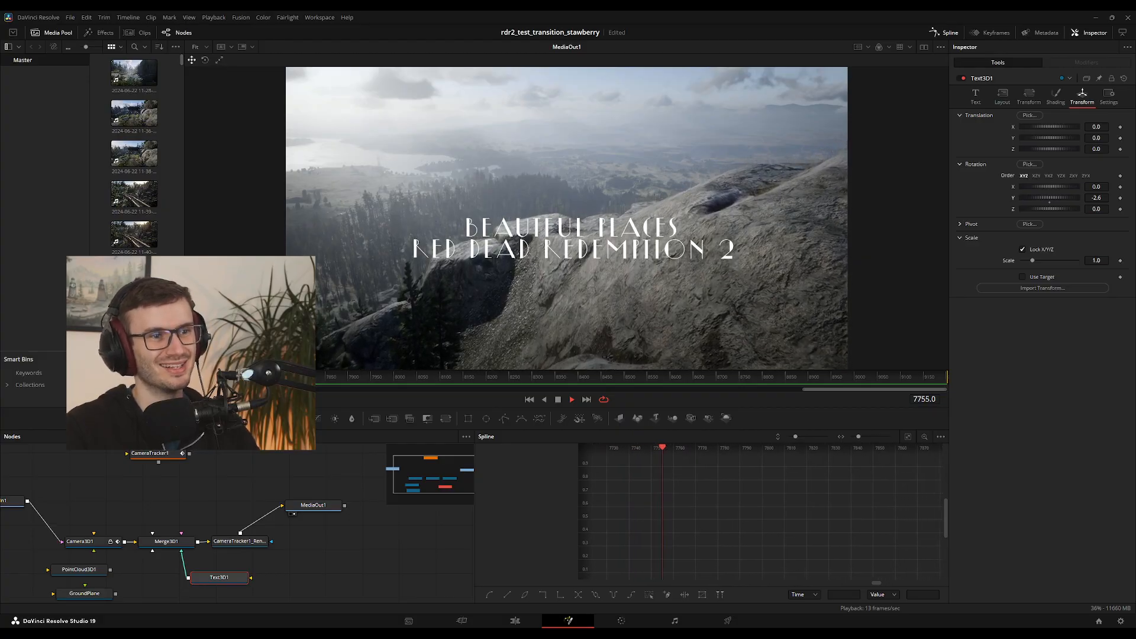
pyautogui.press('space')
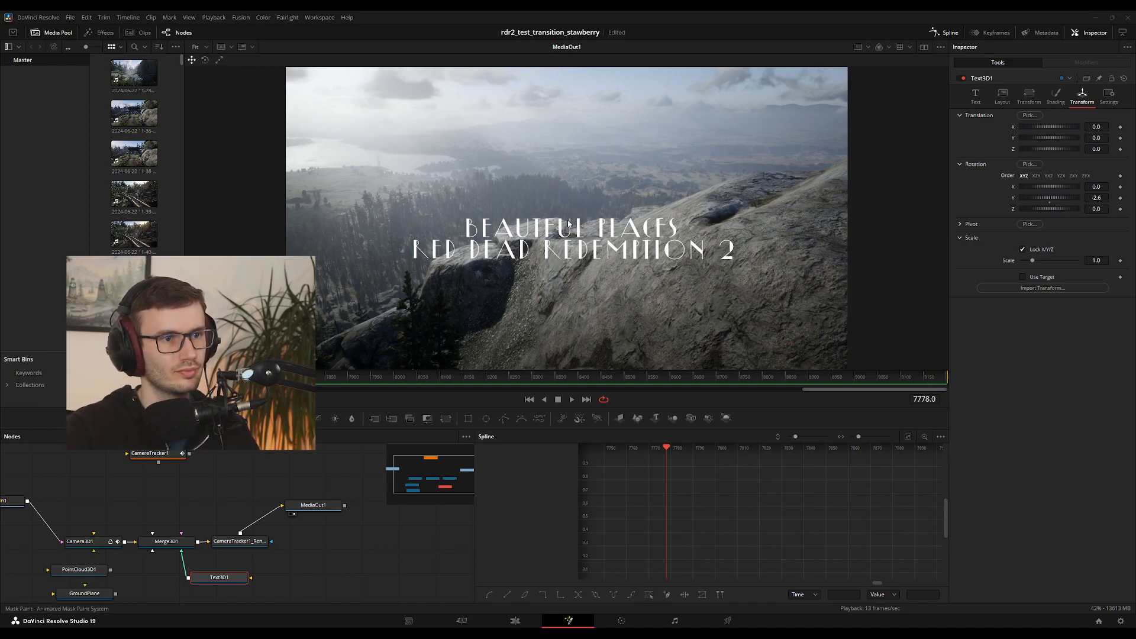
# Add a MaskPaint node beside Text3D1, set its Alpha to 0.7 and invert the mask
pyautogui.click(595, 399)
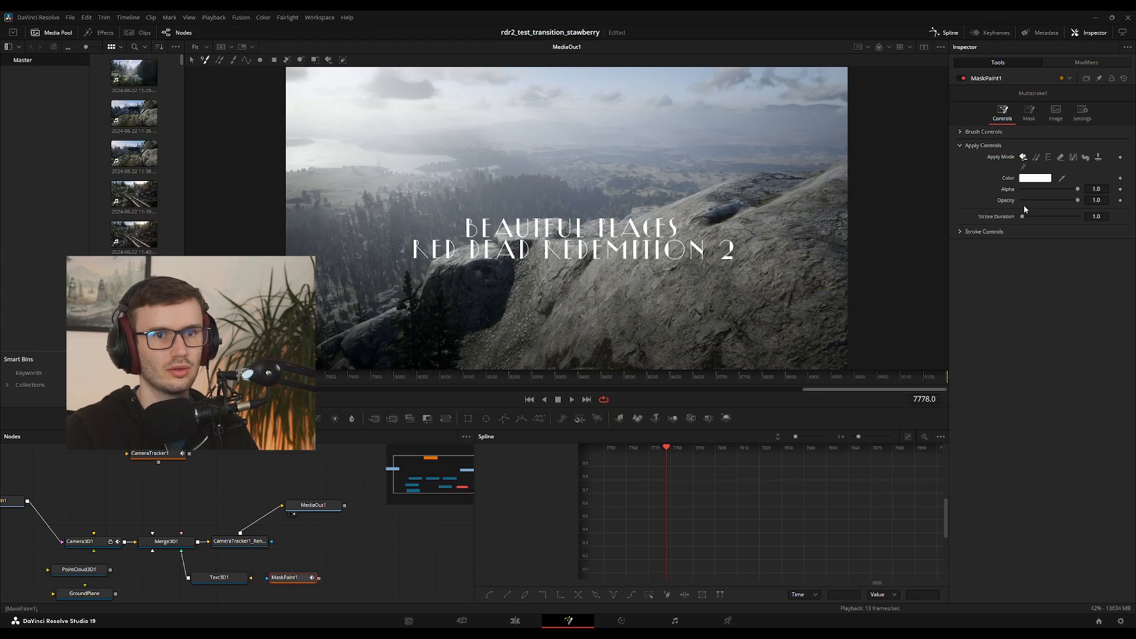
pyautogui.click(1044, 187)
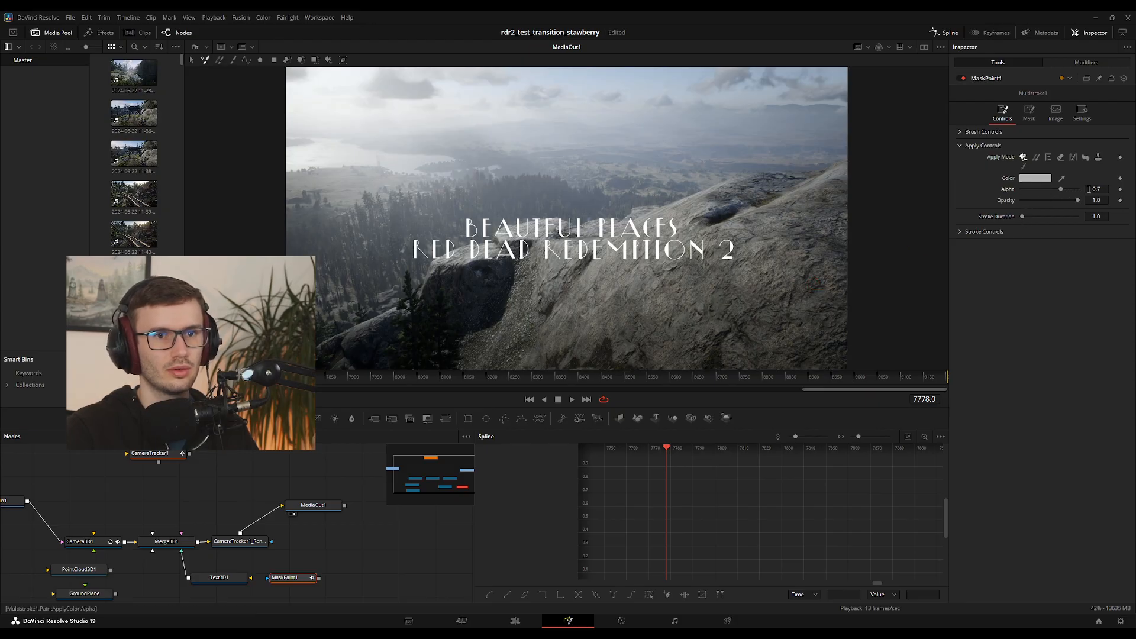
pyautogui.click(961, 132)
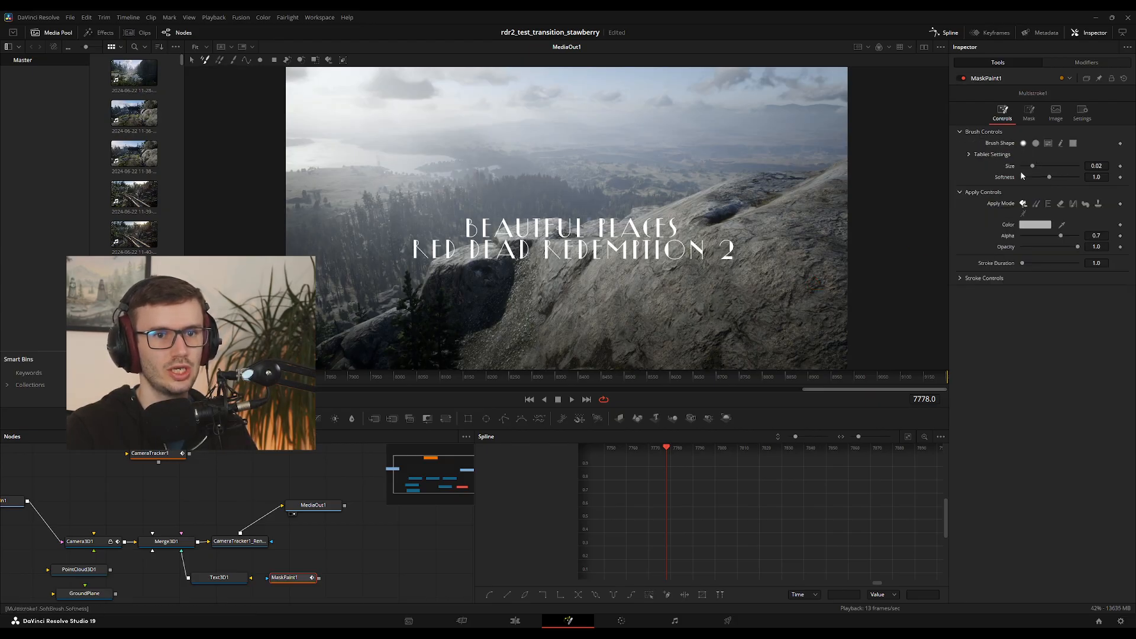
pyautogui.click(1029, 114)
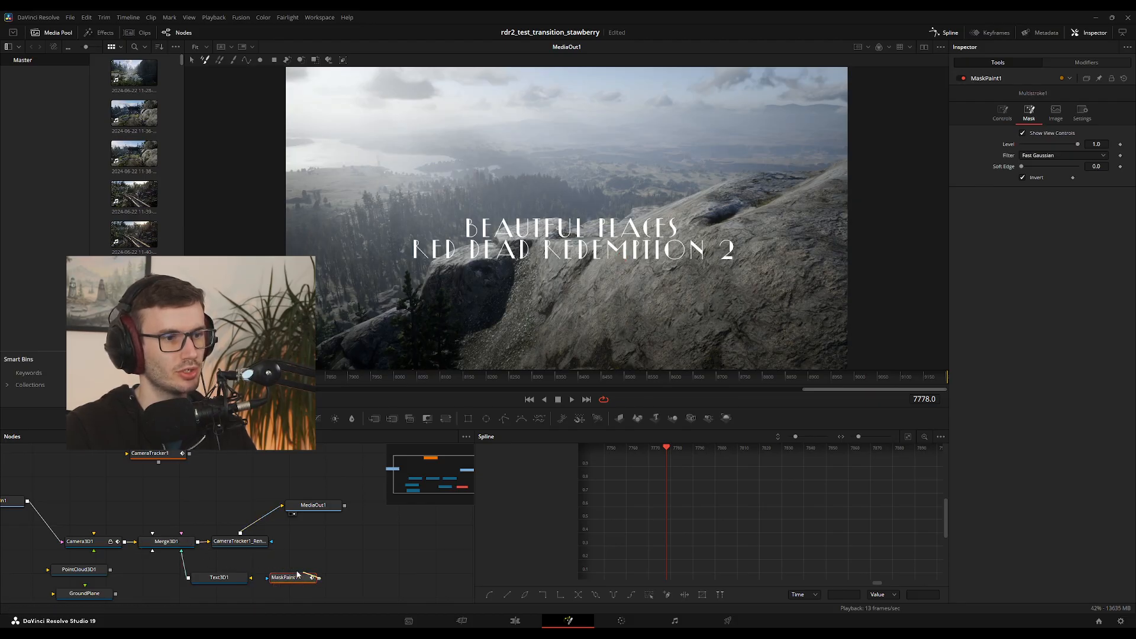
# Test MaskPaint1 as the effect mask of the CameraTracker1 renderer, also trying to link it to Text3D1
pyautogui.moveTo(297, 572)
pyautogui.mouseDown()
pyautogui.moveTo(254, 555)
pyautogui.moveTo(312, 565)
pyautogui.moveTo(271, 542)
pyautogui.moveTo(302, 567)
pyautogui.mouseUp()
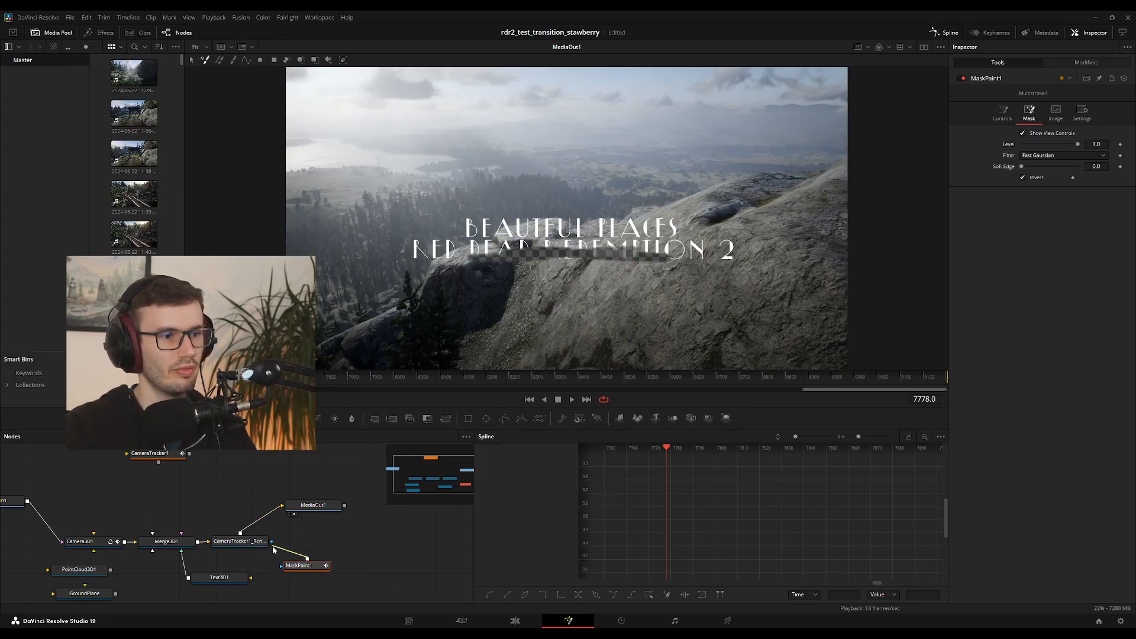
pyautogui.moveTo(273, 550); pyautogui.dragTo(228, 581)
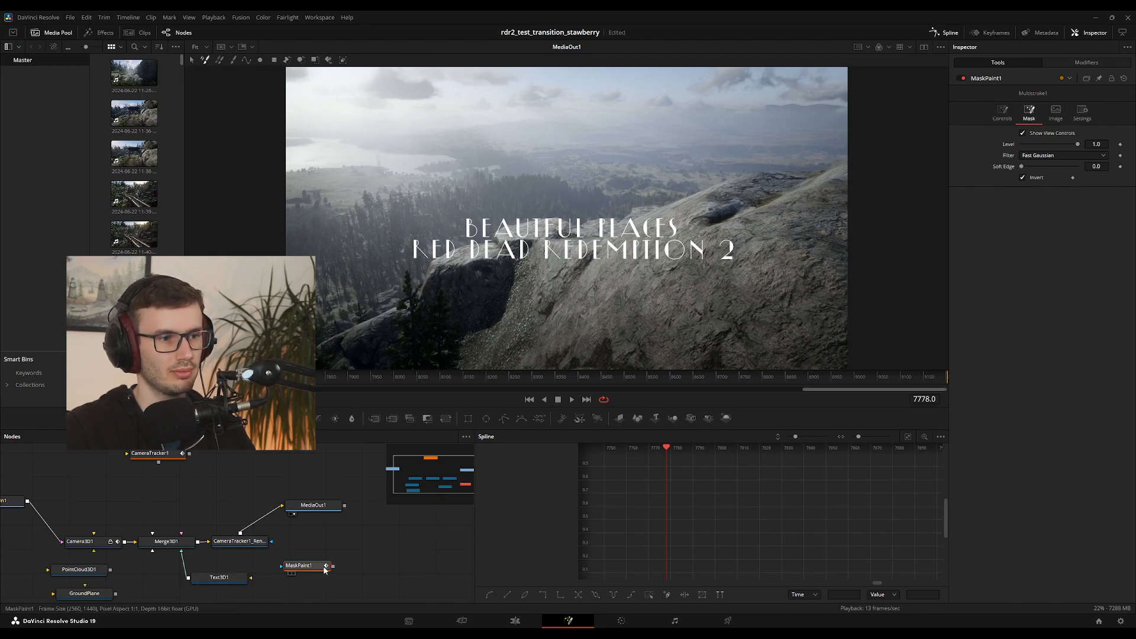
pyautogui.moveTo(332, 566); pyautogui.dragTo(250, 541)
# Set MaskPaint1's inverted mask Filter to Box and the brush Size to 0.0276, and paint over the end of the title's second line
pyautogui.click(1023, 178)
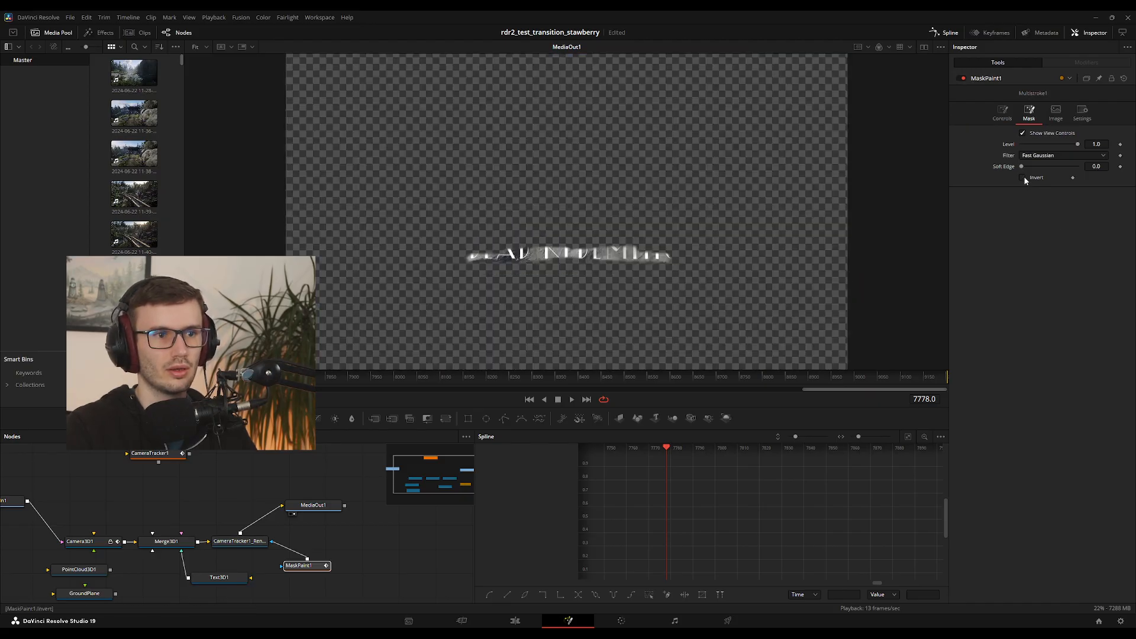
pyautogui.click(1024, 178)
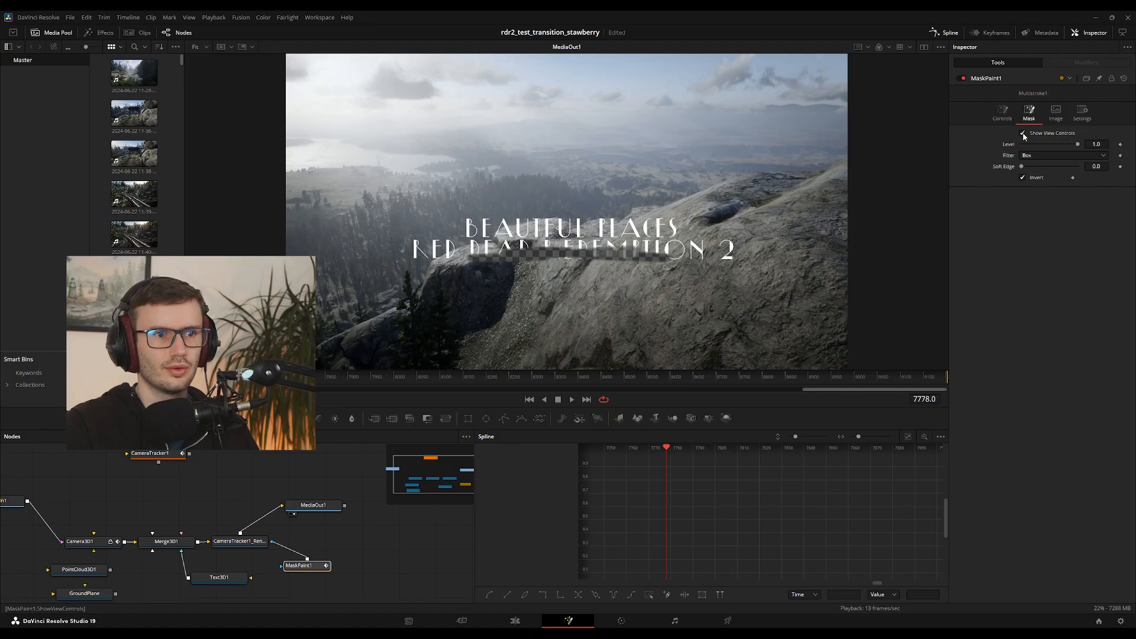
pyautogui.click(1002, 112)
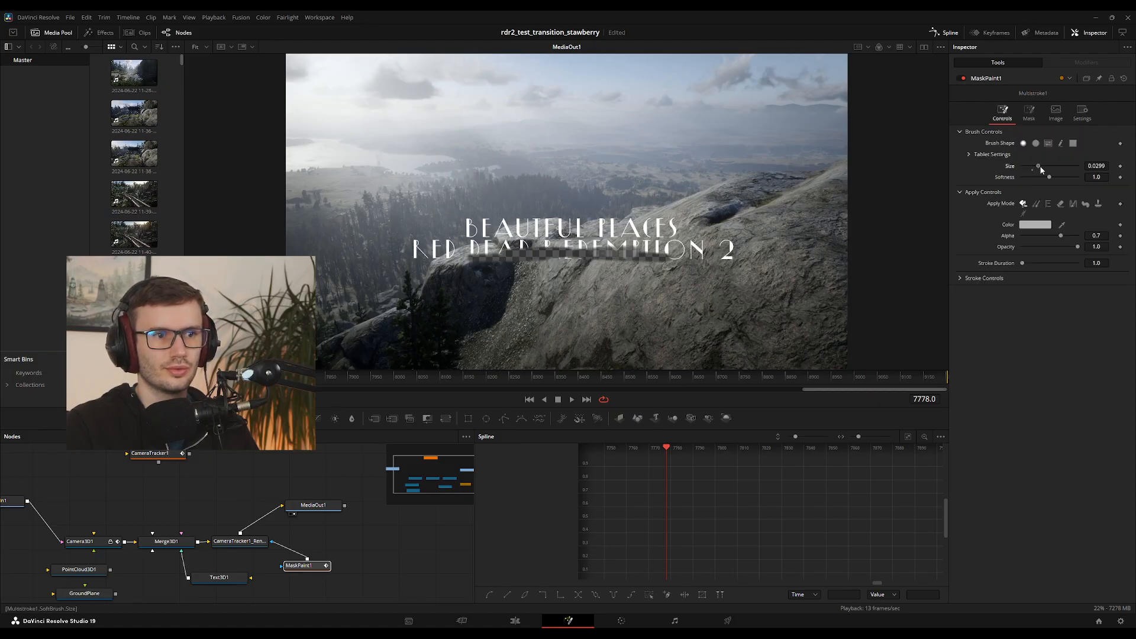
pyautogui.moveTo(1041, 167); pyautogui.dragTo(1038, 167)
pyautogui.moveTo(658, 251)
pyautogui.mouseDown()
pyautogui.moveTo(722, 251)
pyautogui.moveTo(696, 242)
pyautogui.moveTo(671, 259)
pyautogui.moveTo(695, 259)
pyautogui.mouseUp()
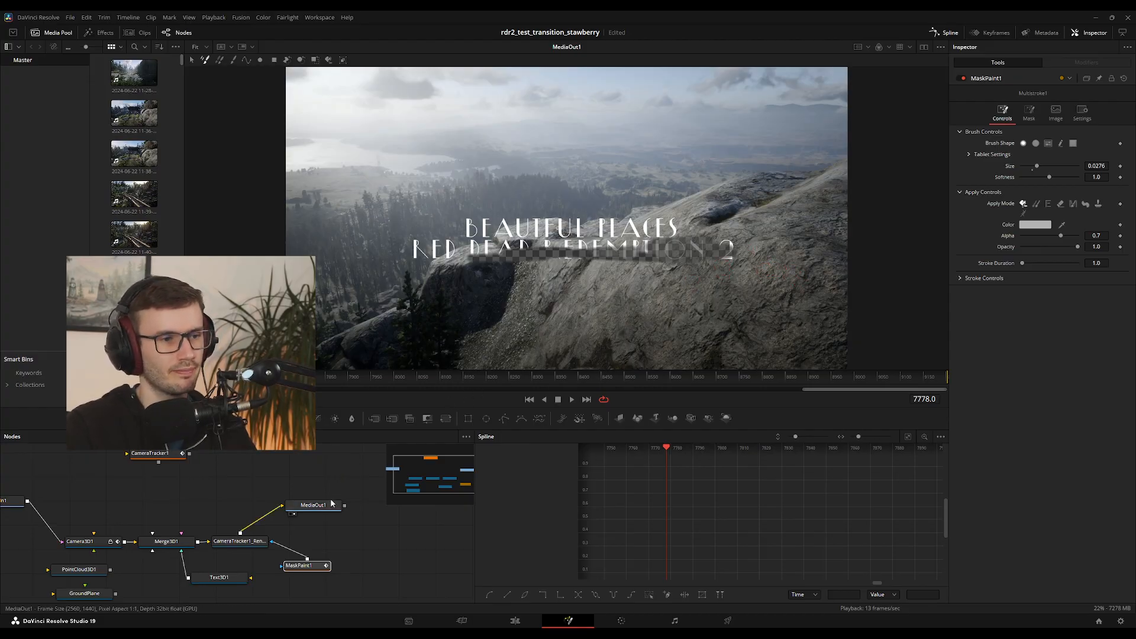
# Disconnect MaskPaint1 from the CameraTracker1 renderer and try linking it to Text3D1 and Merge3D1 instead
pyautogui.moveTo(275, 543); pyautogui.dragTo(217, 579)
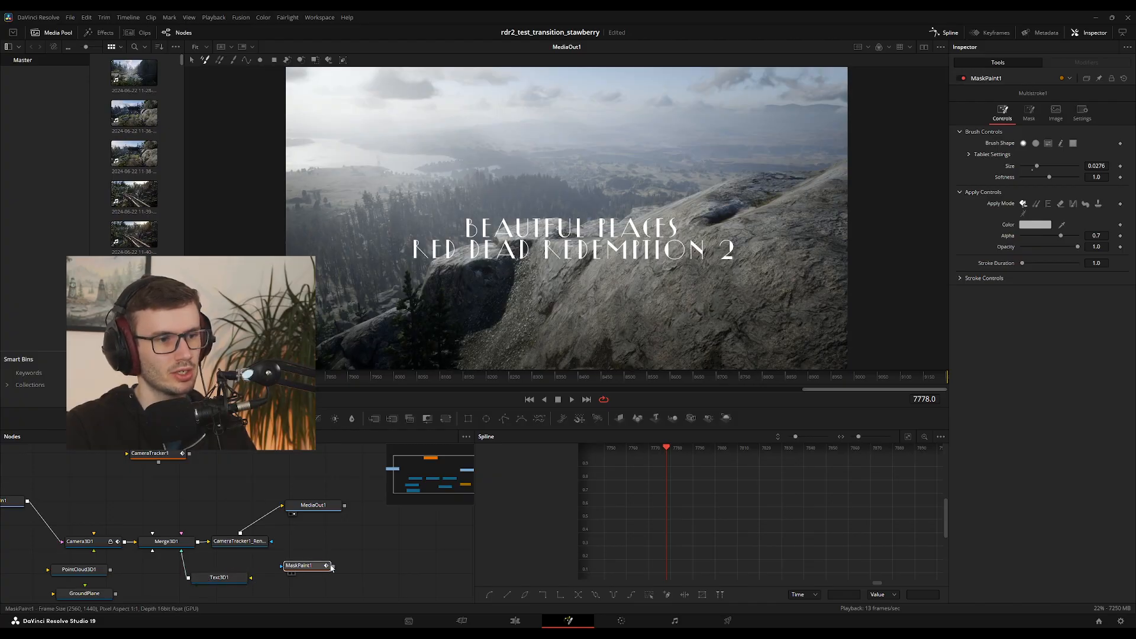
pyautogui.moveTo(333, 567); pyautogui.dragTo(184, 541)
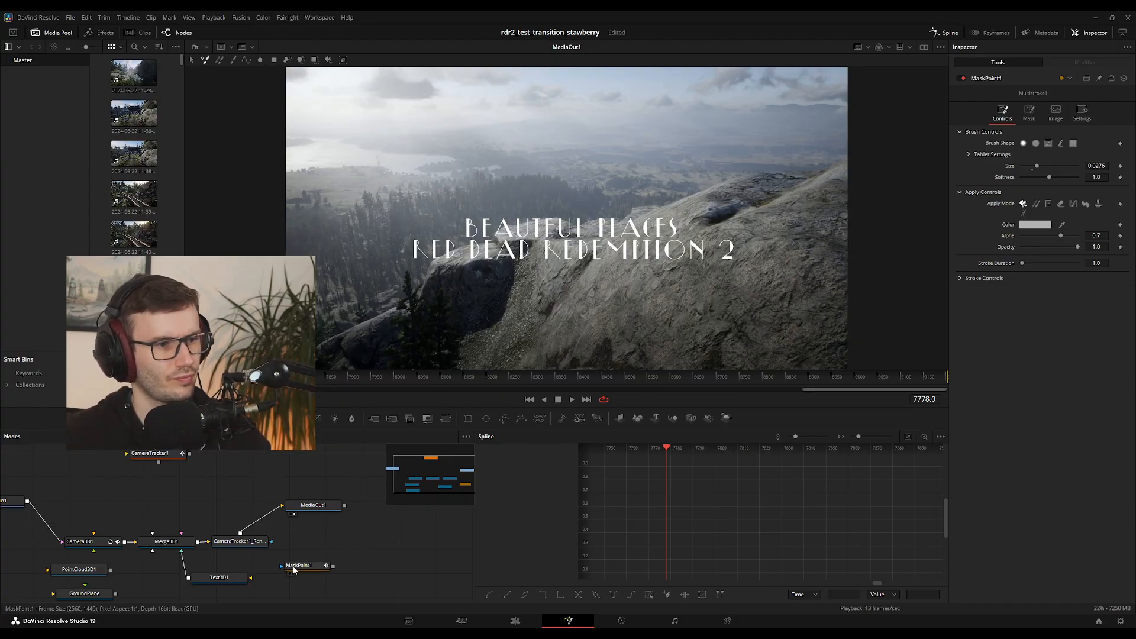
pyautogui.moveTo(294, 570); pyautogui.dragTo(296, 583)
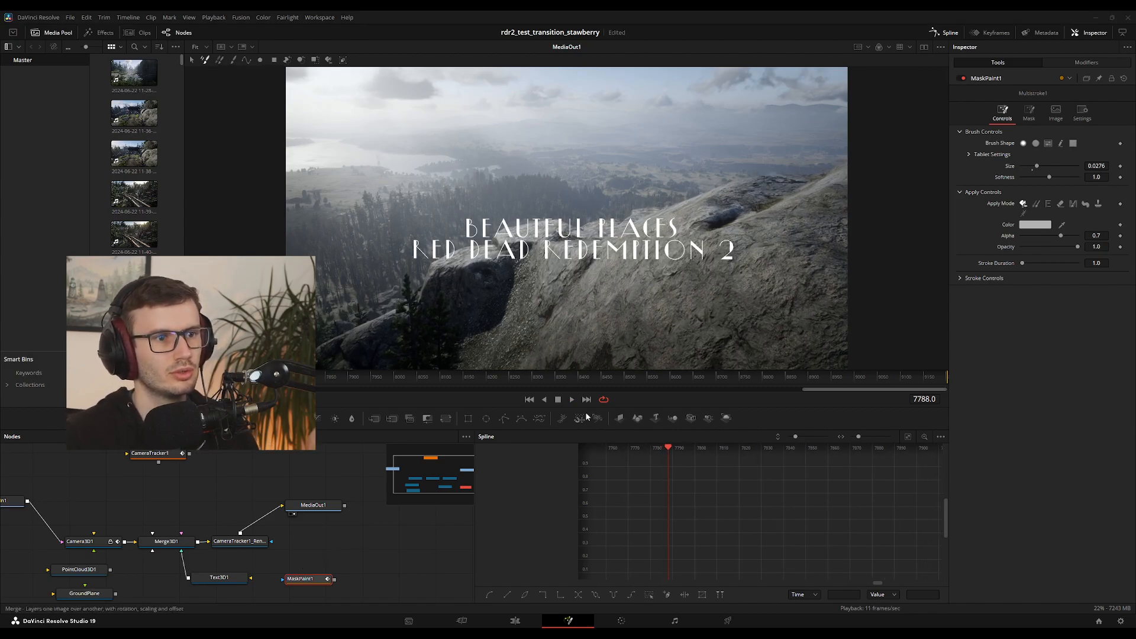
# Try combining MaskPaint1 with a new Merge node, and rewire the CameraTracker1 renderer output into the MaskPaint1 input
pyautogui.click(375, 419)
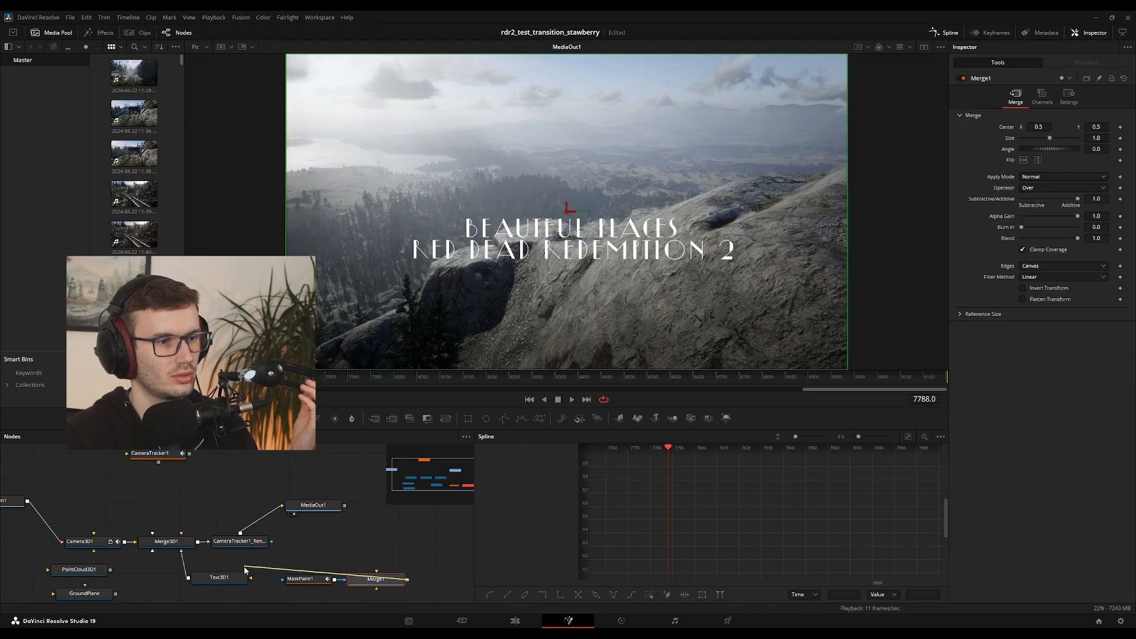
pyautogui.moveTo(308, 580); pyautogui.dragTo(402, 554)
pyautogui.moveTo(376, 582); pyautogui.dragTo(339, 583)
pyautogui.moveTo(392, 554); pyautogui.dragTo(366, 563)
pyautogui.moveTo(333, 582); pyautogui.dragTo(175, 547)
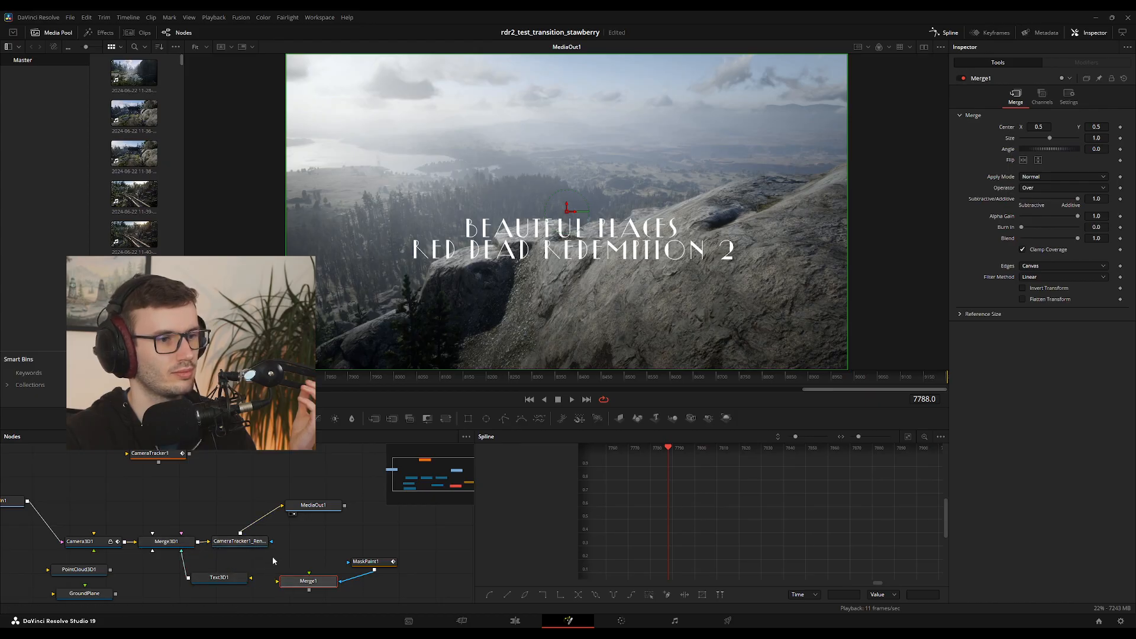
pyautogui.moveTo(345, 586); pyautogui.dragTo(270, 542)
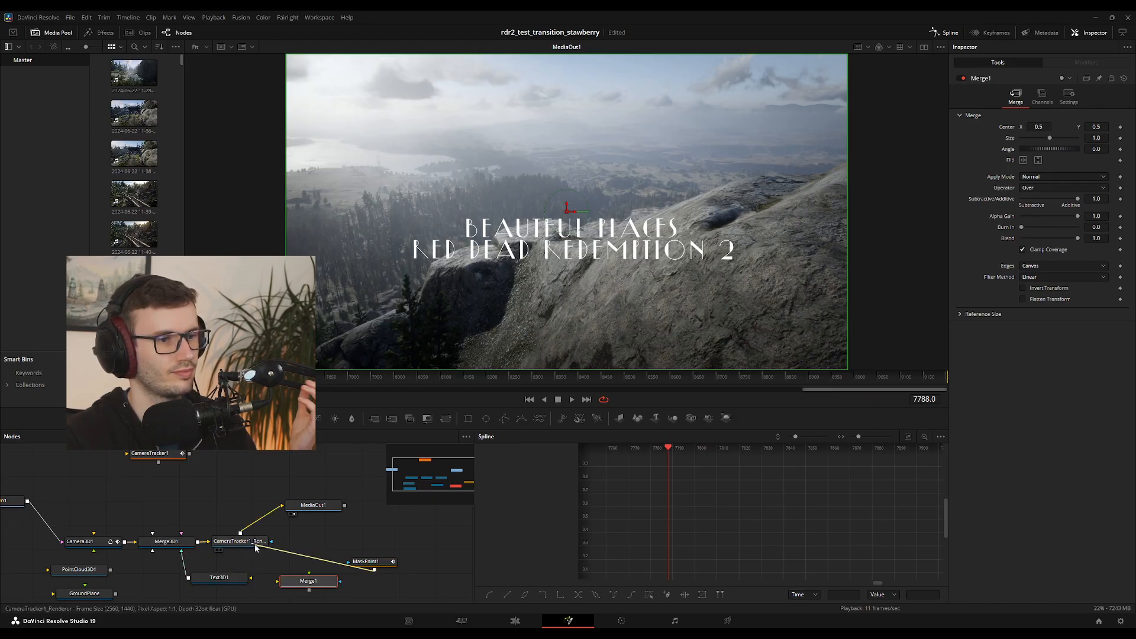
pyautogui.moveTo(366, 562); pyautogui.dragTo(366, 552)
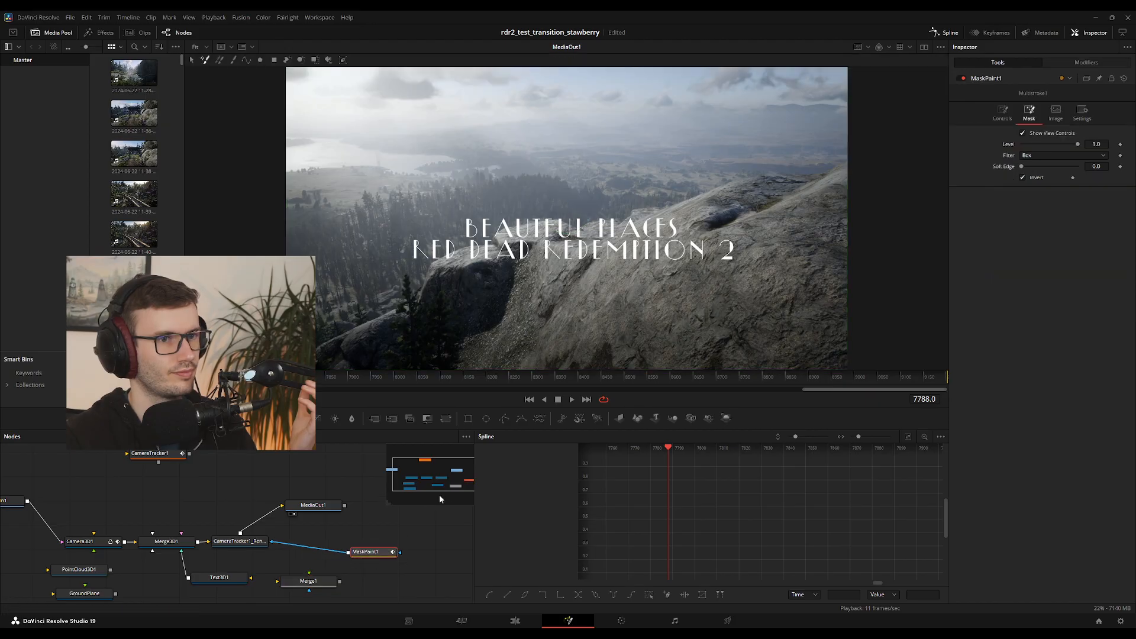
# Switch MaskPaint1 to the square brush at frame 7708, test a stroke diagonally across the title and undo it
pyautogui.moveTo(296, 378); pyautogui.dragTo(259, 377)
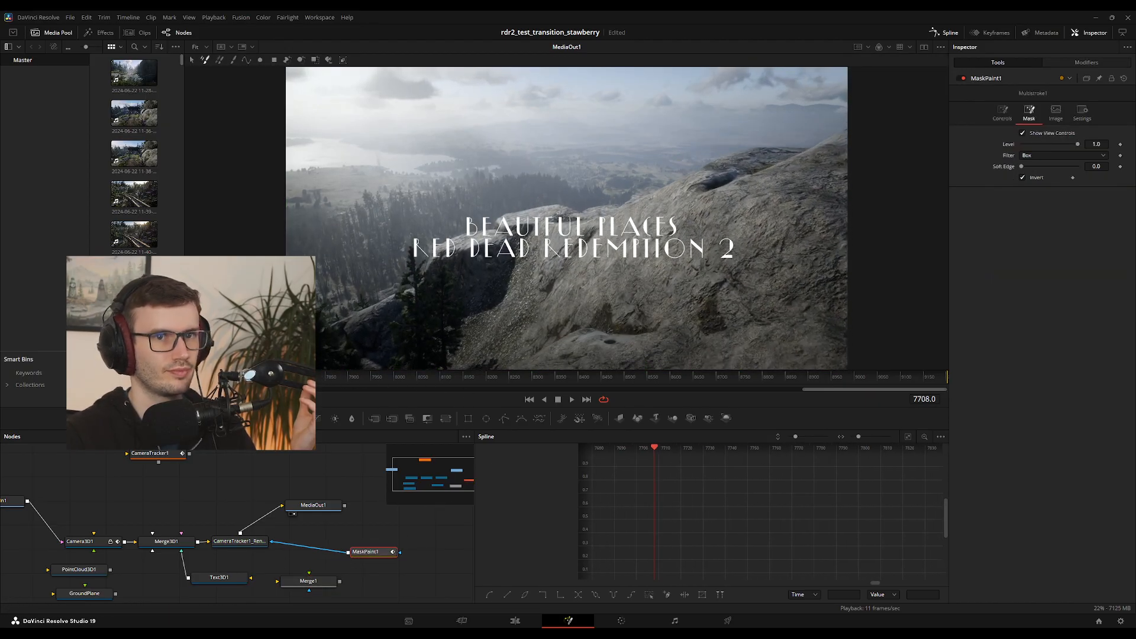
pyautogui.click(1056, 118)
pyautogui.click(1082, 116)
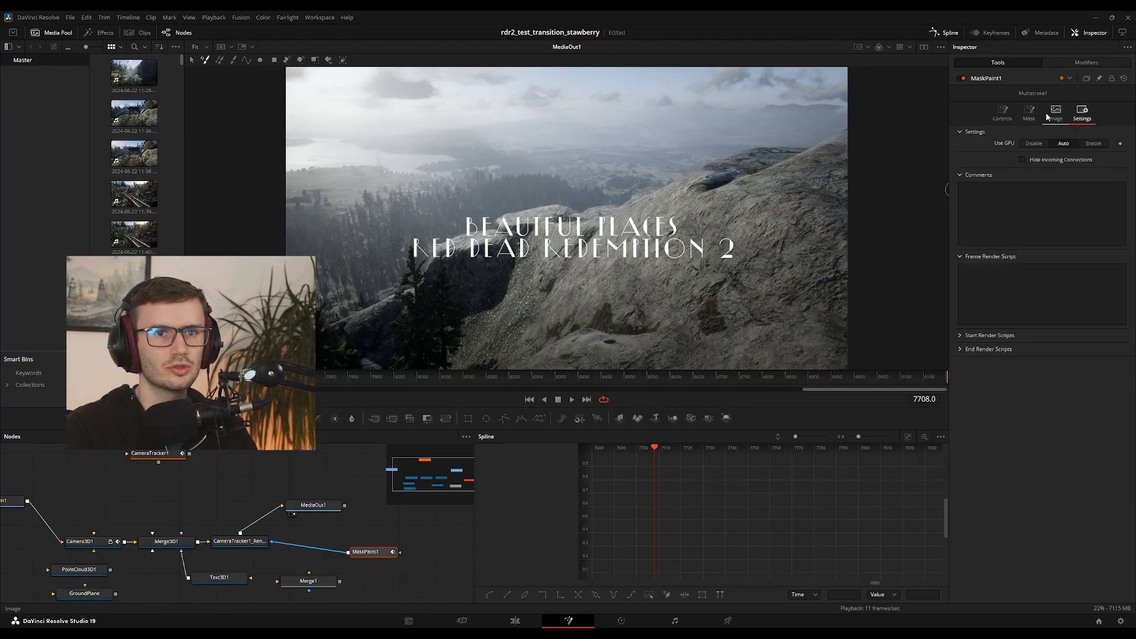
pyautogui.click(998, 116)
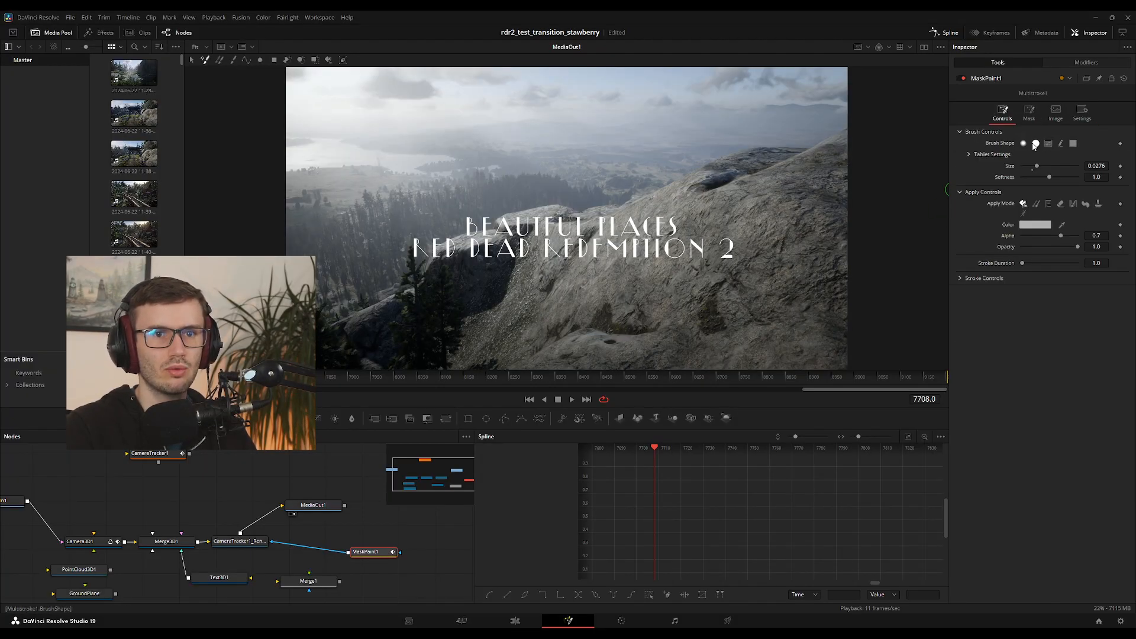
pyautogui.click(1072, 144)
pyautogui.moveTo(479, 230)
pyautogui.mouseDown()
pyautogui.moveTo(607, 267)
pyautogui.moveTo(688, 275)
pyautogui.mouseUp()
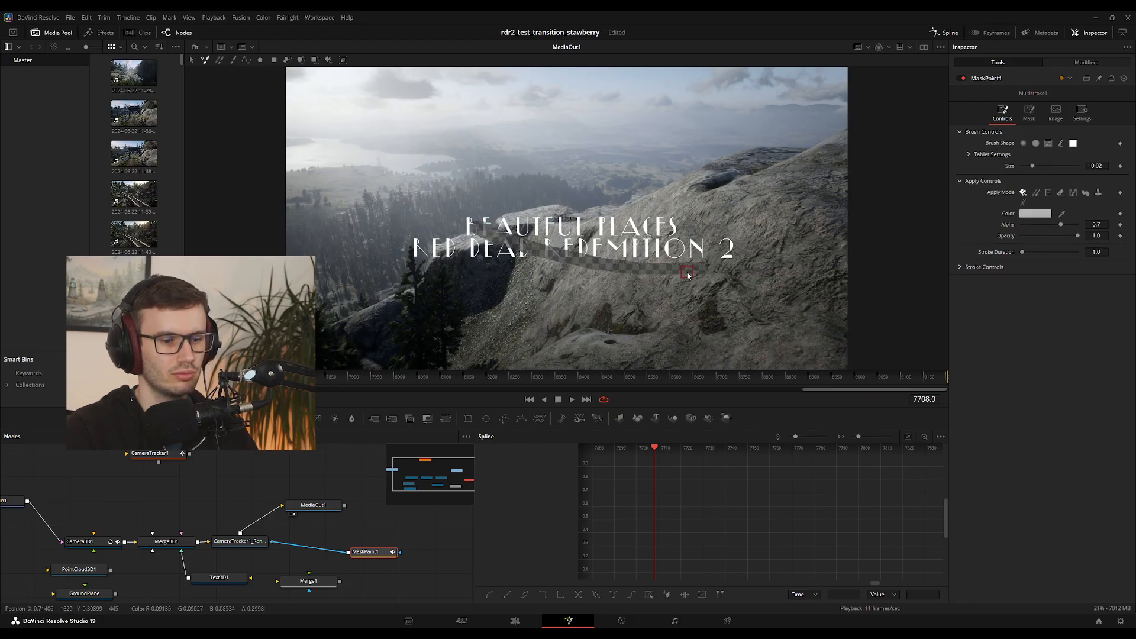
pyautogui.hotkey('ctrl', 'z')
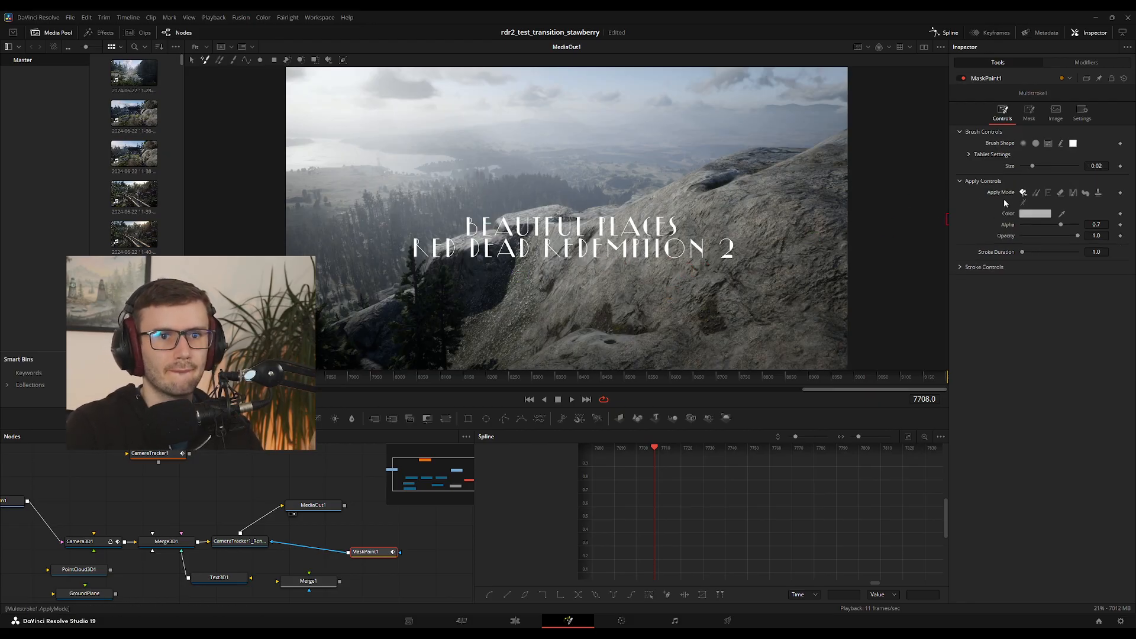
# Set MaskPaint1's stroke Size to 0.946 and Alpha to 1.0, test a stroke over the end of the second line and undo it
pyautogui.click(960, 267)
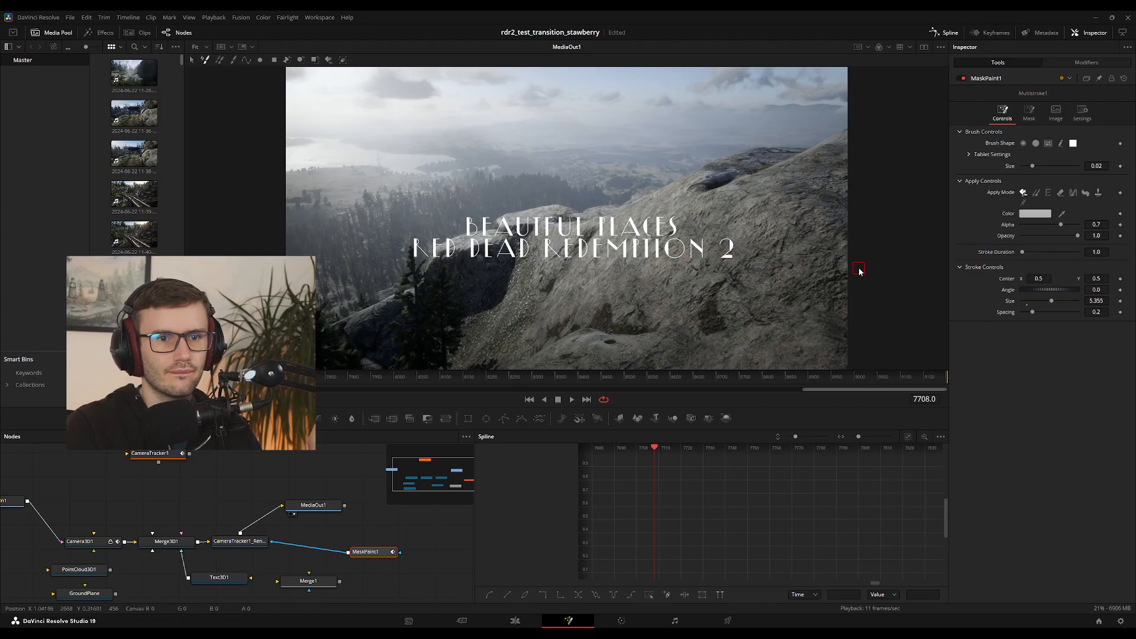
pyautogui.click(1020, 301)
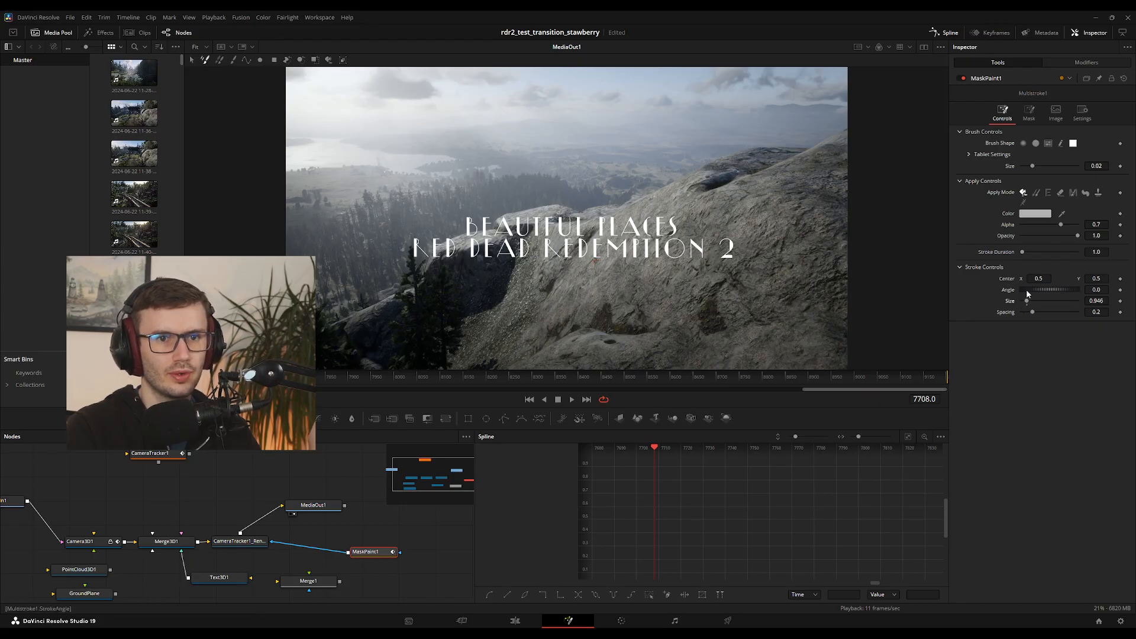
pyautogui.moveTo(1061, 225); pyautogui.dragTo(1078, 225)
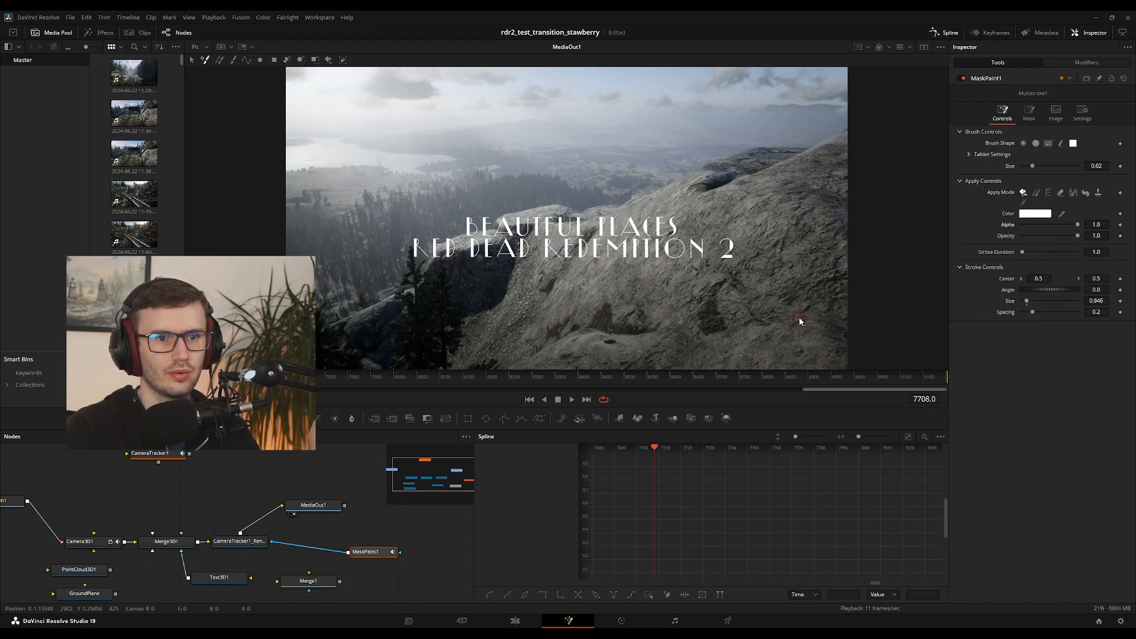
pyautogui.moveTo(658, 251)
pyautogui.mouseDown()
pyautogui.moveTo(717, 253)
pyautogui.moveTo(675, 248)
pyautogui.moveTo(716, 258)
pyautogui.mouseUp()
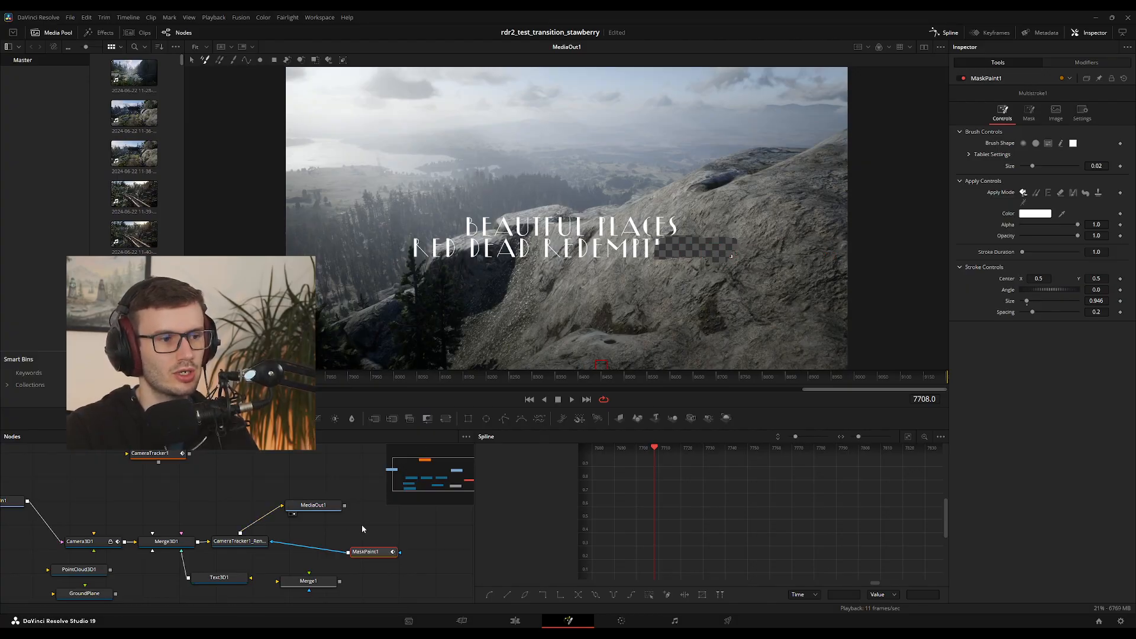
pyautogui.hotkey('ctrl', 'z')
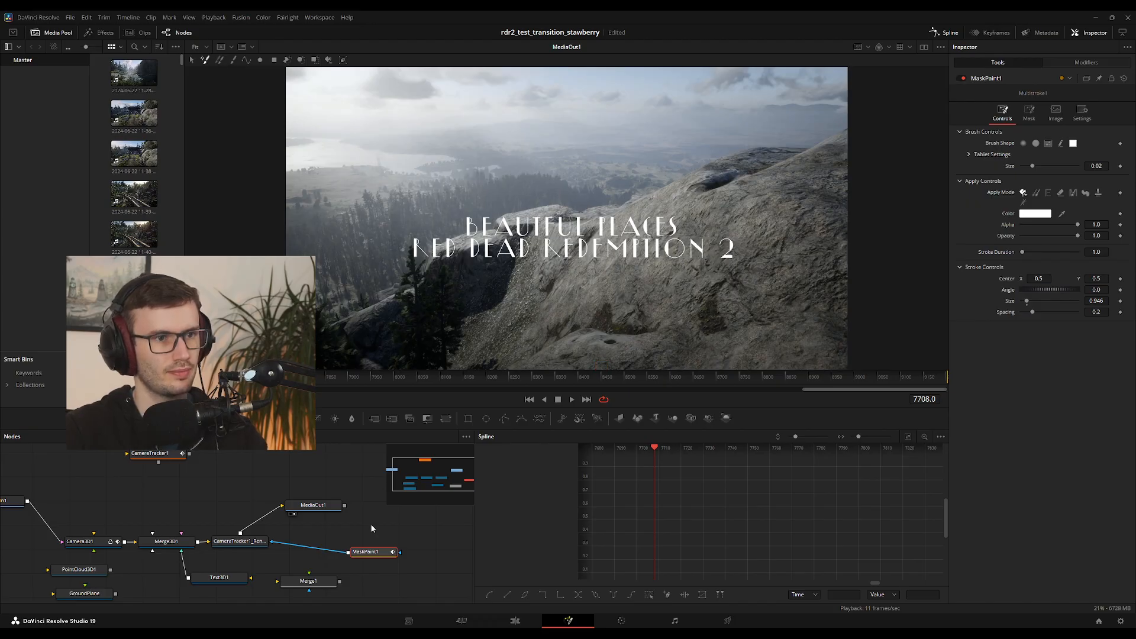
# Disconnect MaskPaint1 from the CameraTracker1 renderer, delete Merge1 and move MaskPaint1 close to the renderer node
pyautogui.moveTo(275, 542); pyautogui.dragTo(307, 585)
pyautogui.click(314, 579)
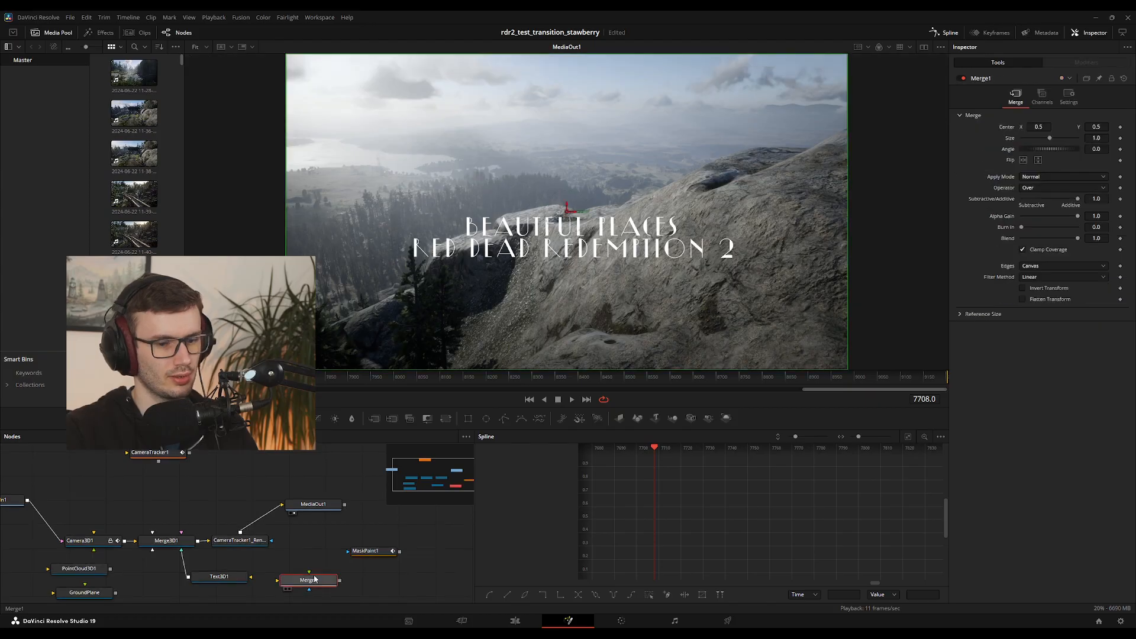
pyautogui.press('Delete')
pyautogui.moveTo(365, 553); pyautogui.dragTo(288, 554)
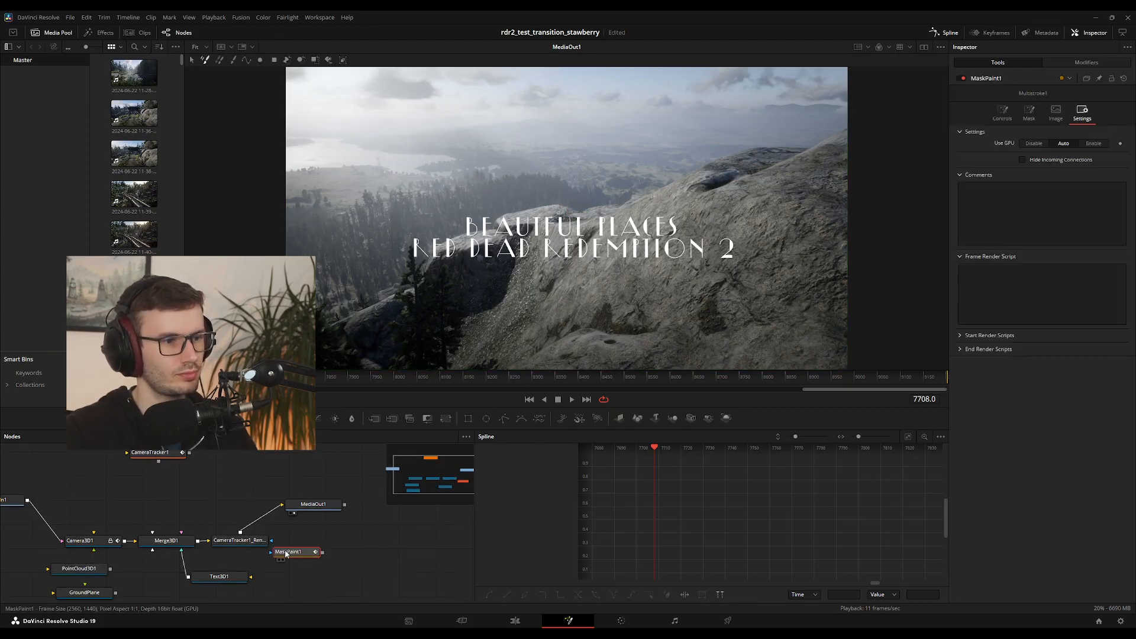
# Examine Text3D1's text, extrusion, advanced, layout, transform, shading and general settings for options that affect the title
pyautogui.click(220, 578)
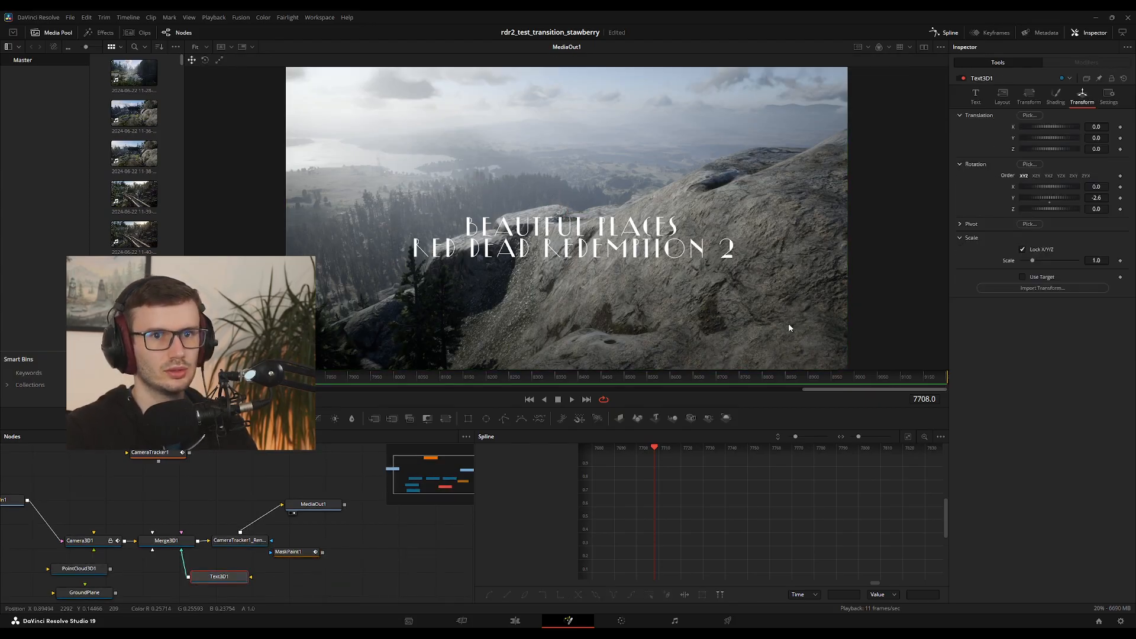
pyautogui.click(1109, 97)
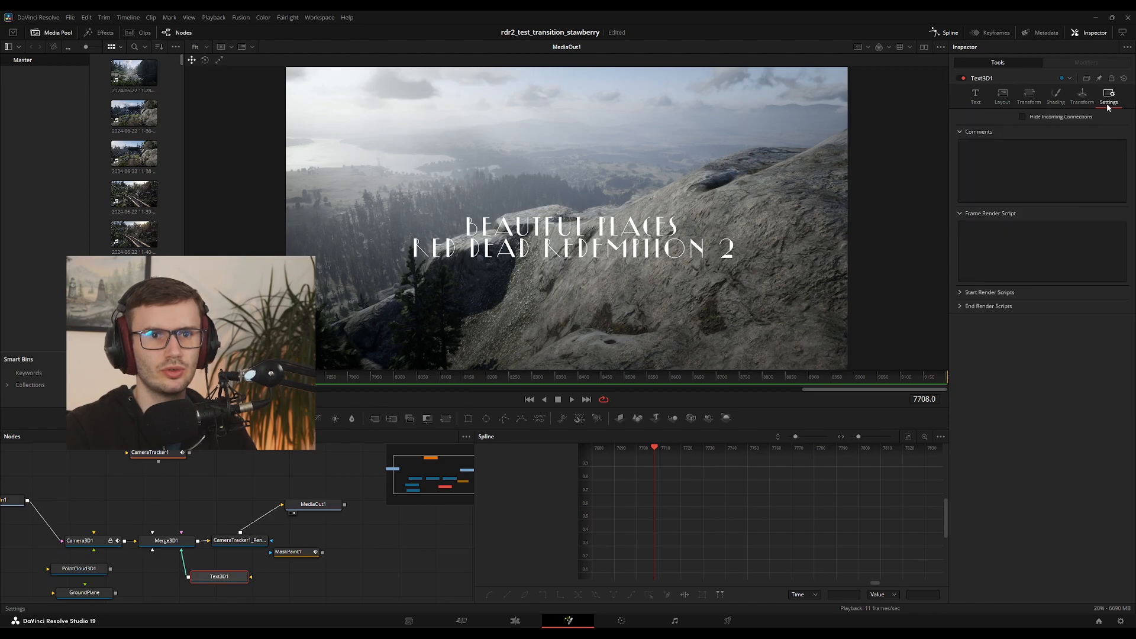
pyautogui.click(1002, 97)
pyautogui.click(974, 100)
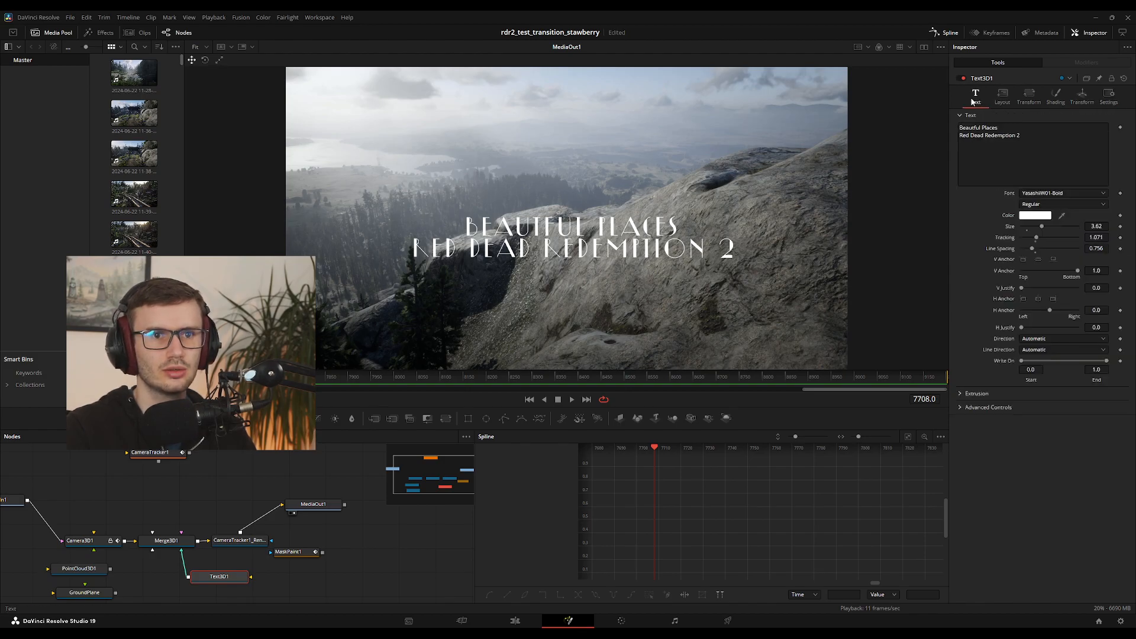
pyautogui.click(958, 394)
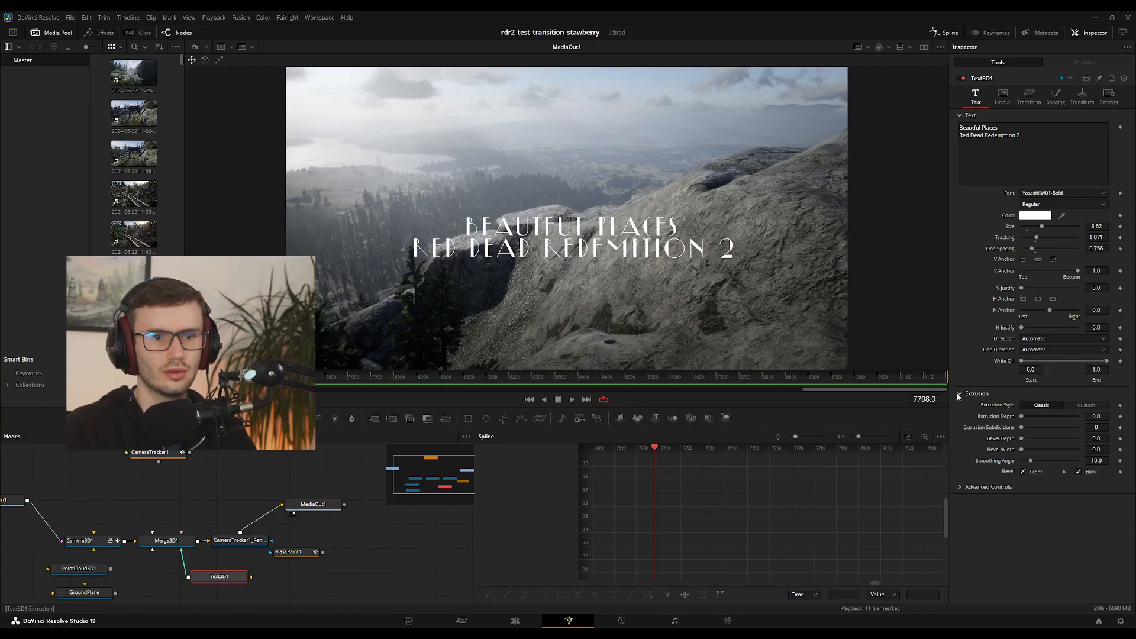
pyautogui.click(958, 394)
pyautogui.click(960, 409)
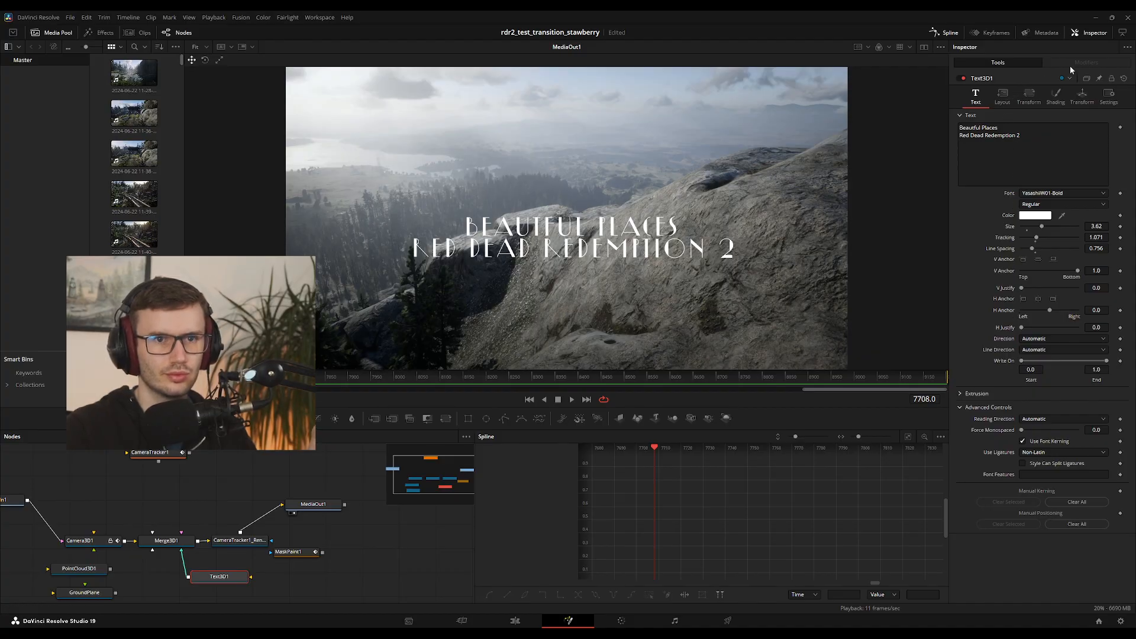
pyautogui.click(1030, 97)
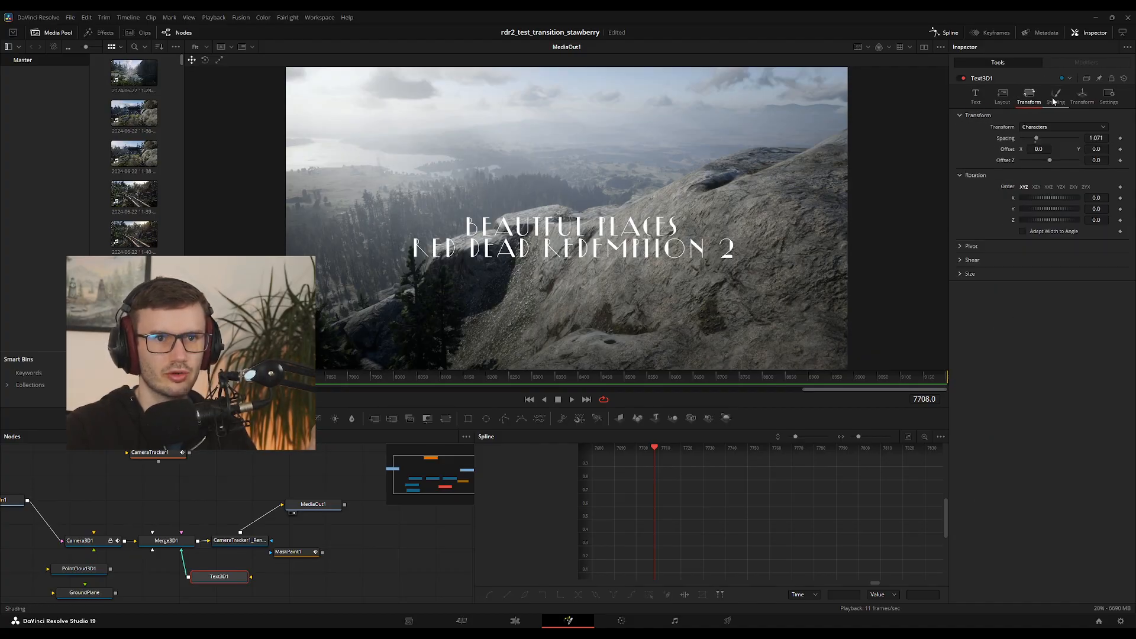
pyautogui.click(1055, 101)
pyautogui.click(1076, 103)
pyautogui.click(1036, 100)
pyautogui.click(1063, 102)
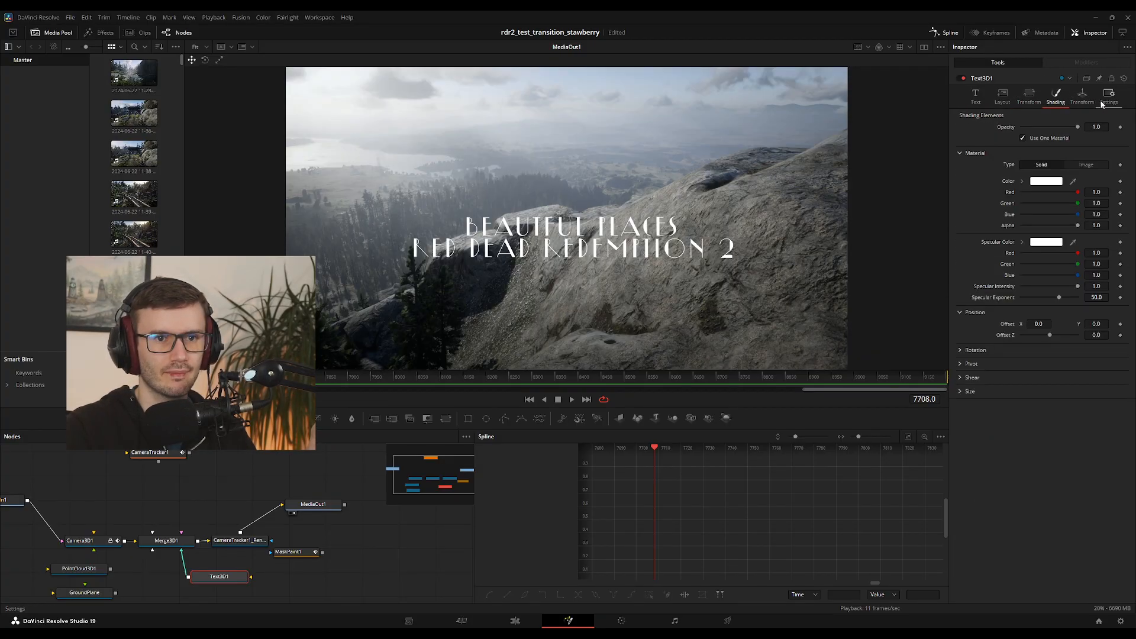
pyautogui.click(1085, 103)
pyautogui.click(1108, 101)
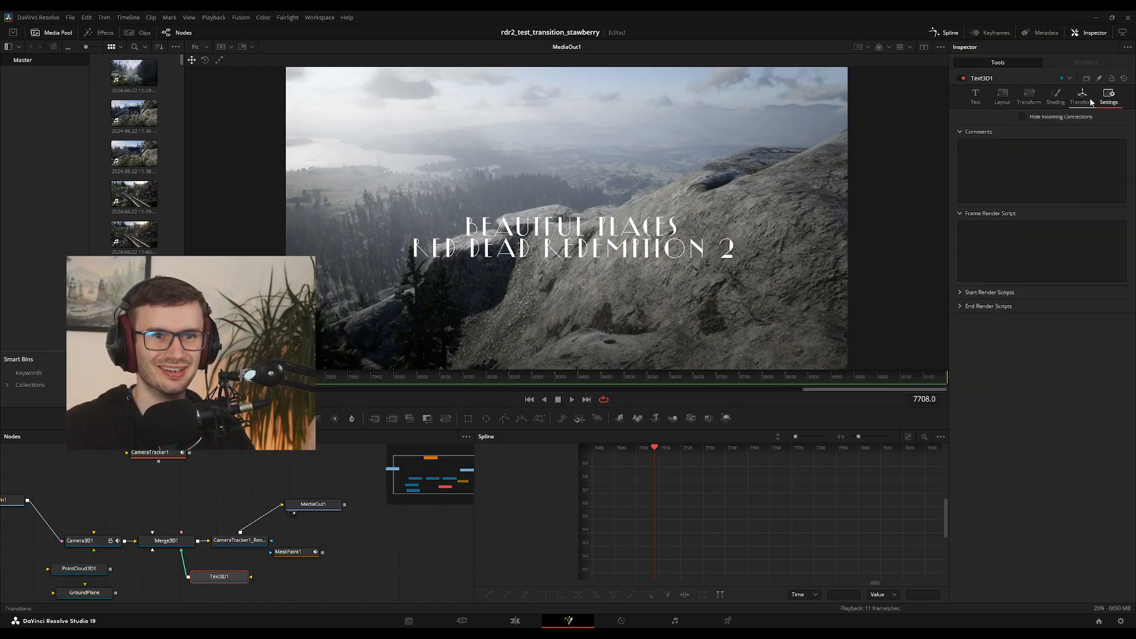
pyautogui.click(1089, 102)
pyautogui.click(1108, 102)
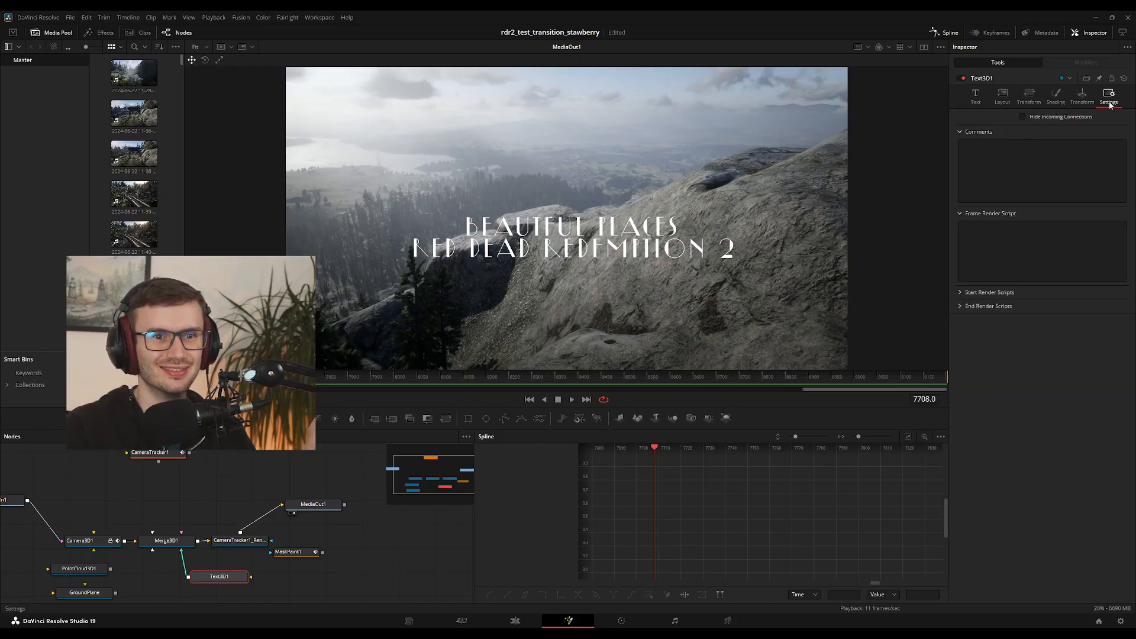
# Turn on Use Target in Text3D1's 3D transform and check the title around frame 8277
pyautogui.click(1085, 102)
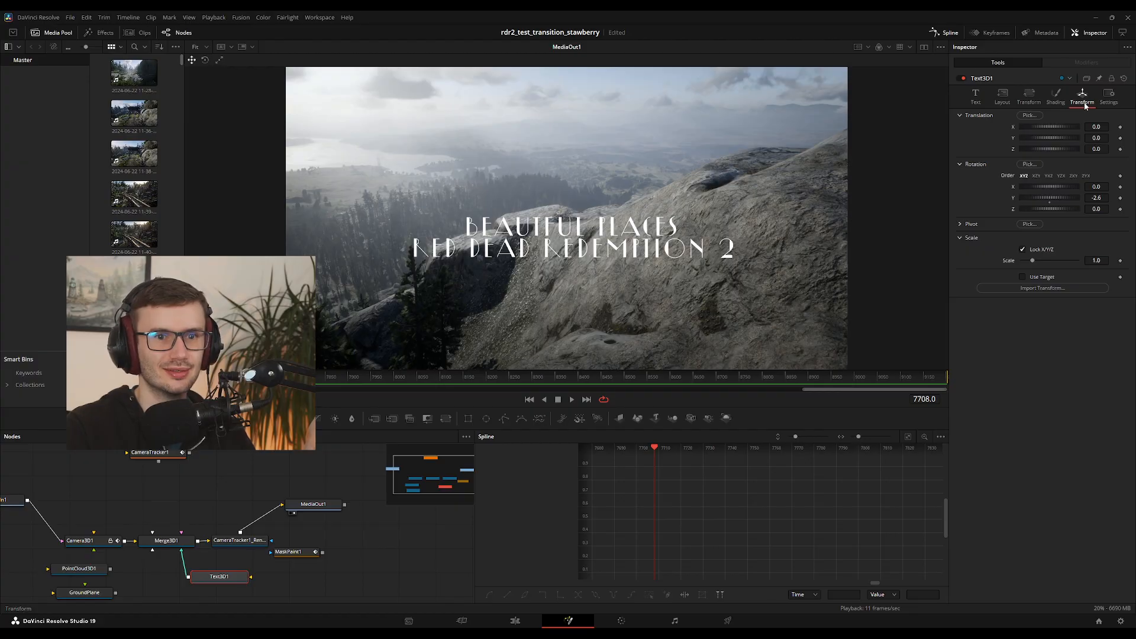
pyautogui.click(1023, 277)
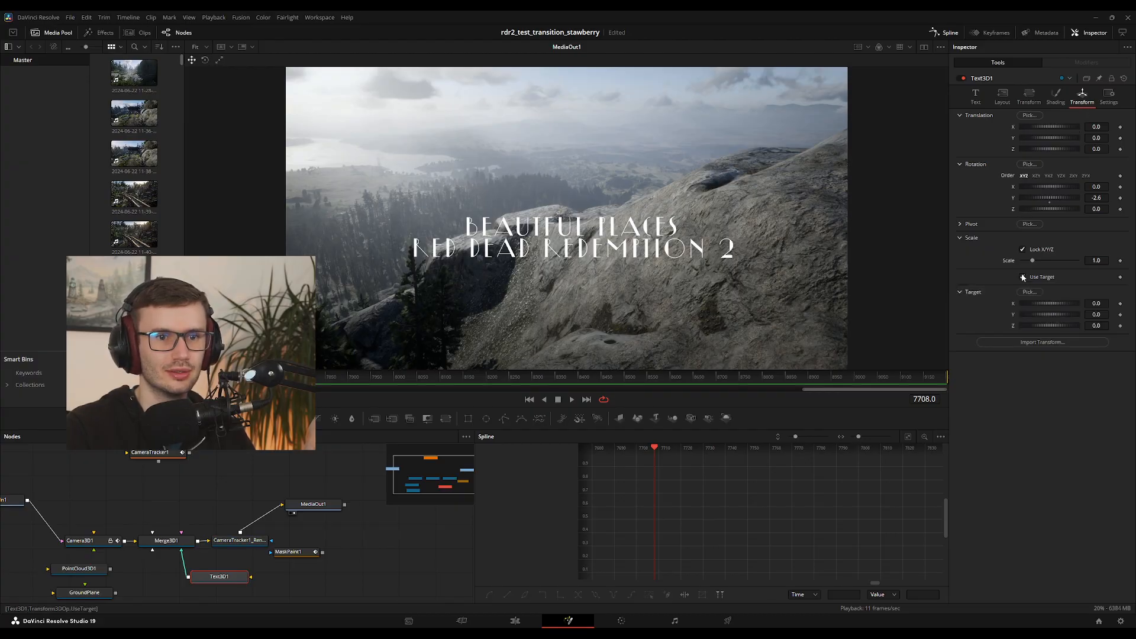
pyautogui.moveTo(424, 371); pyautogui.dragTo(522, 378)
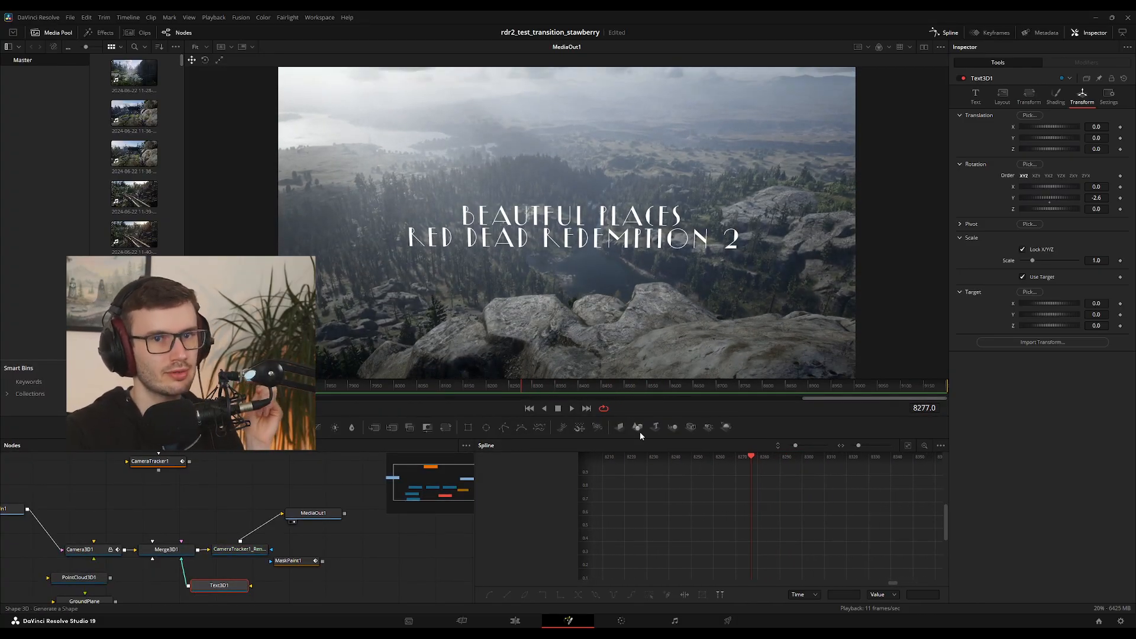
# Remove the second line, Red Dead Redemption 2, from the Text3D1 title
pyautogui.click(975, 95)
pyautogui.moveTo(1023, 176); pyautogui.dragTo(929, 134)
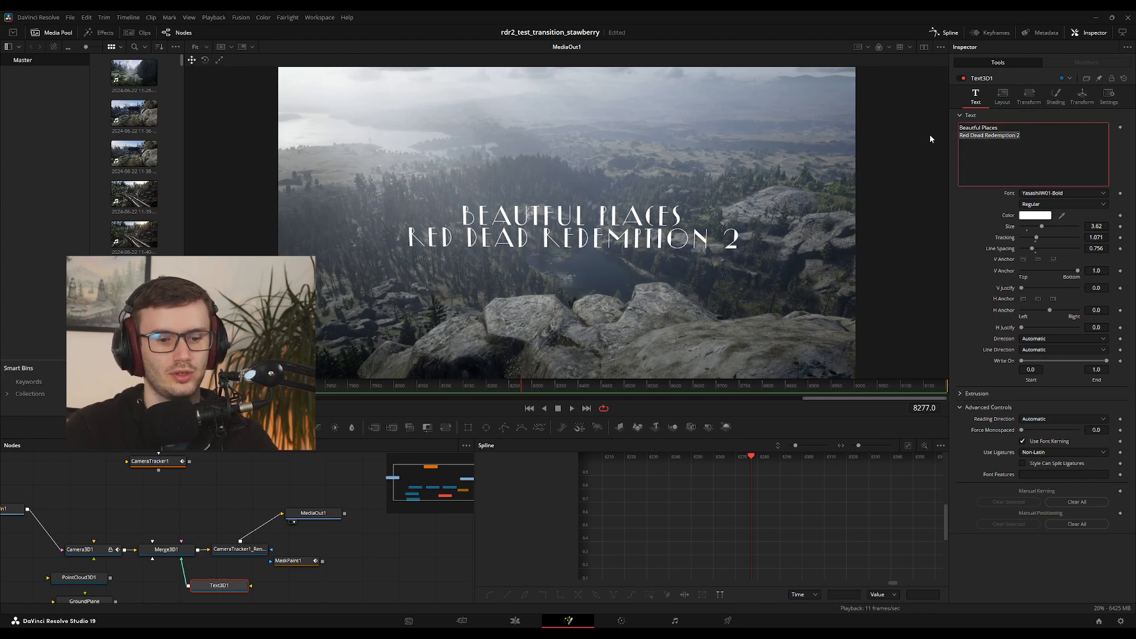
pyautogui.press('BackSpace')
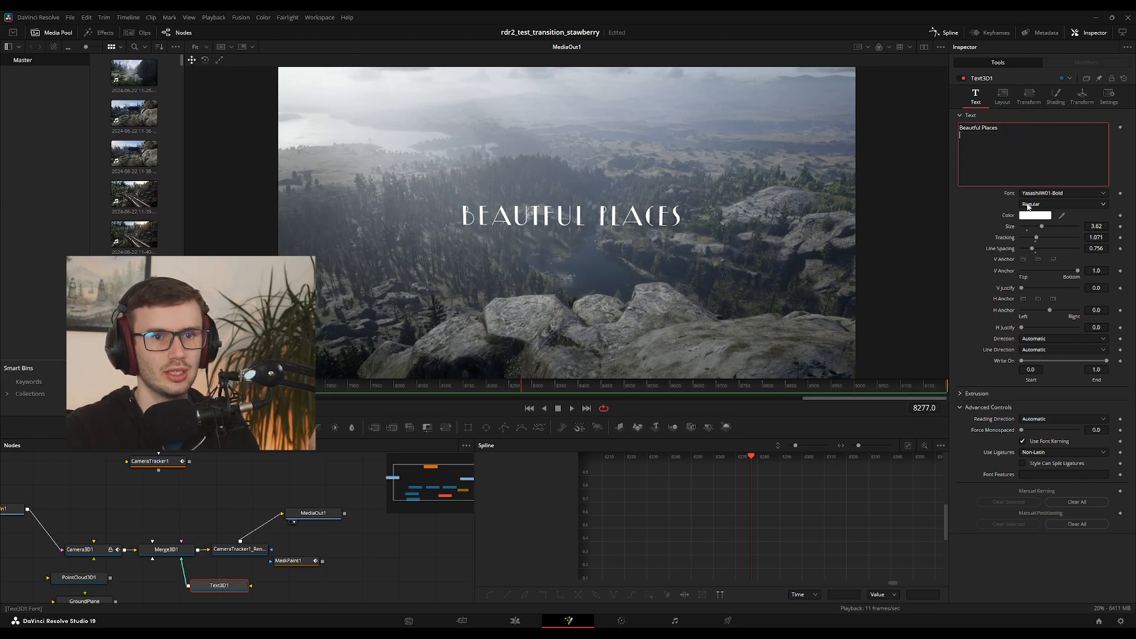
# Set the title's Line Spacing to 0.22 and check its height above the rocks at several frames
pyautogui.click(1042, 229)
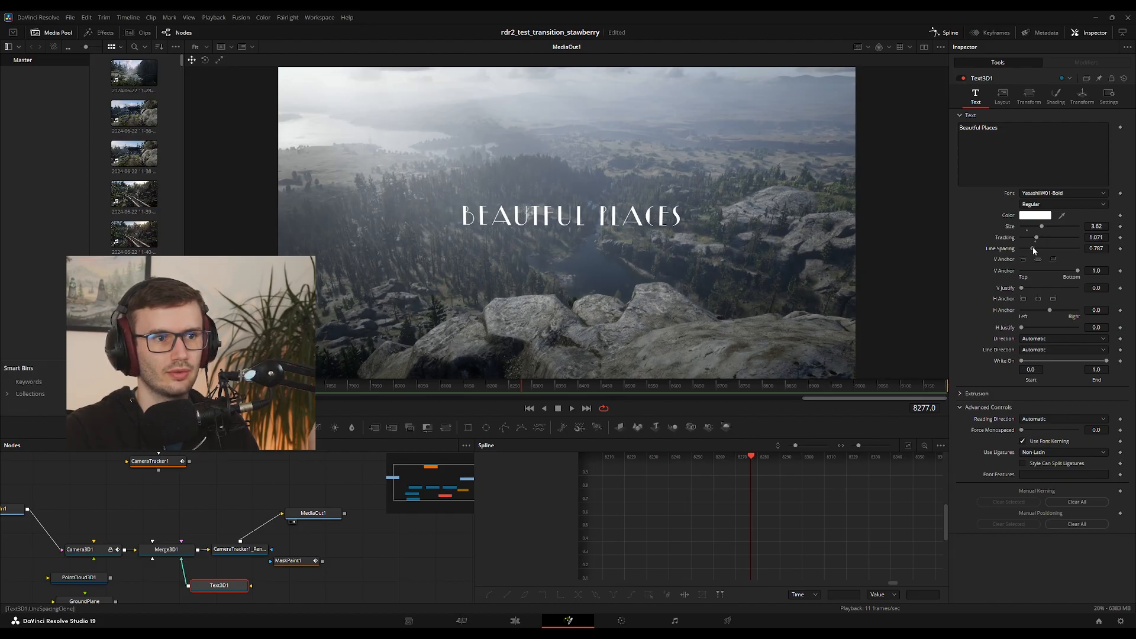
pyautogui.moveTo(1033, 248); pyautogui.dragTo(1025, 248)
pyautogui.click(622, 389)
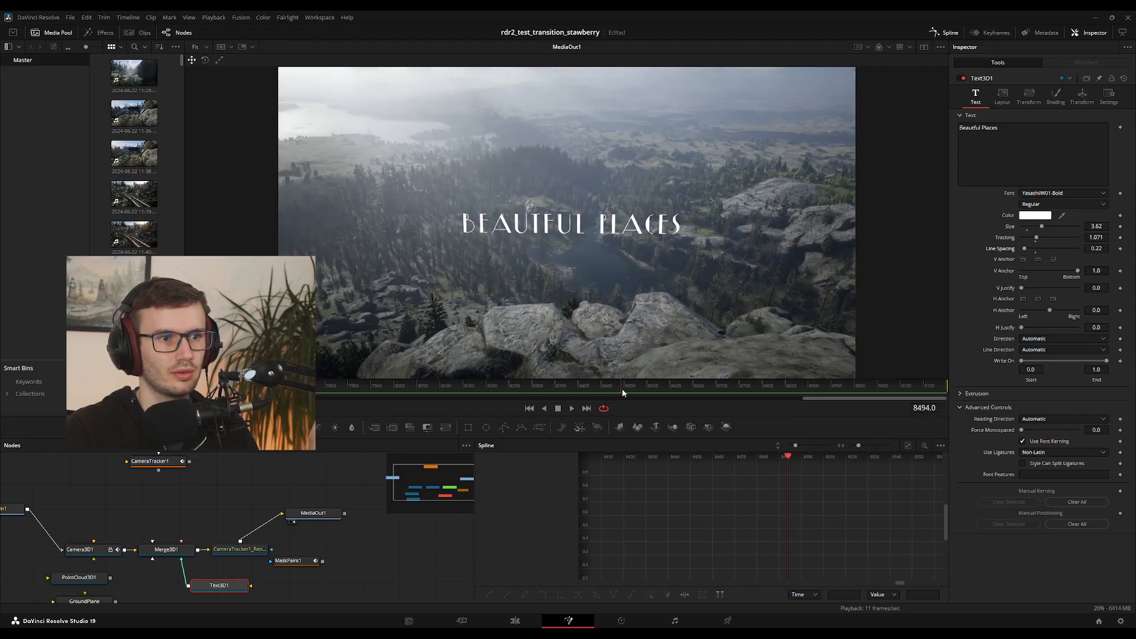
pyautogui.click(375, 387)
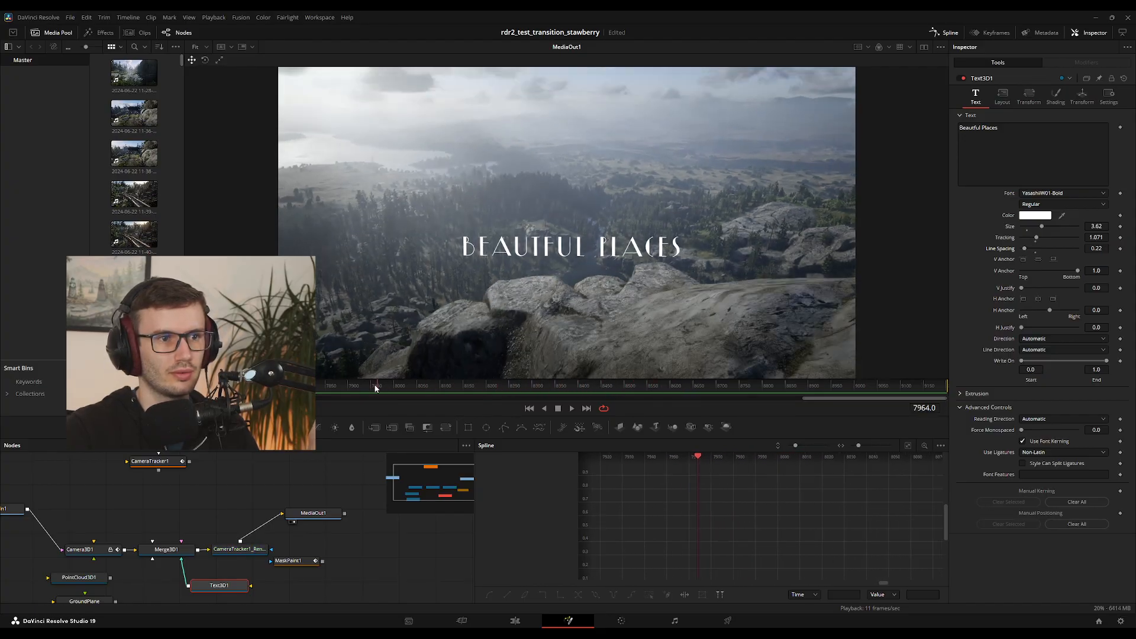
pyautogui.moveTo(375, 388); pyautogui.dragTo(508, 391)
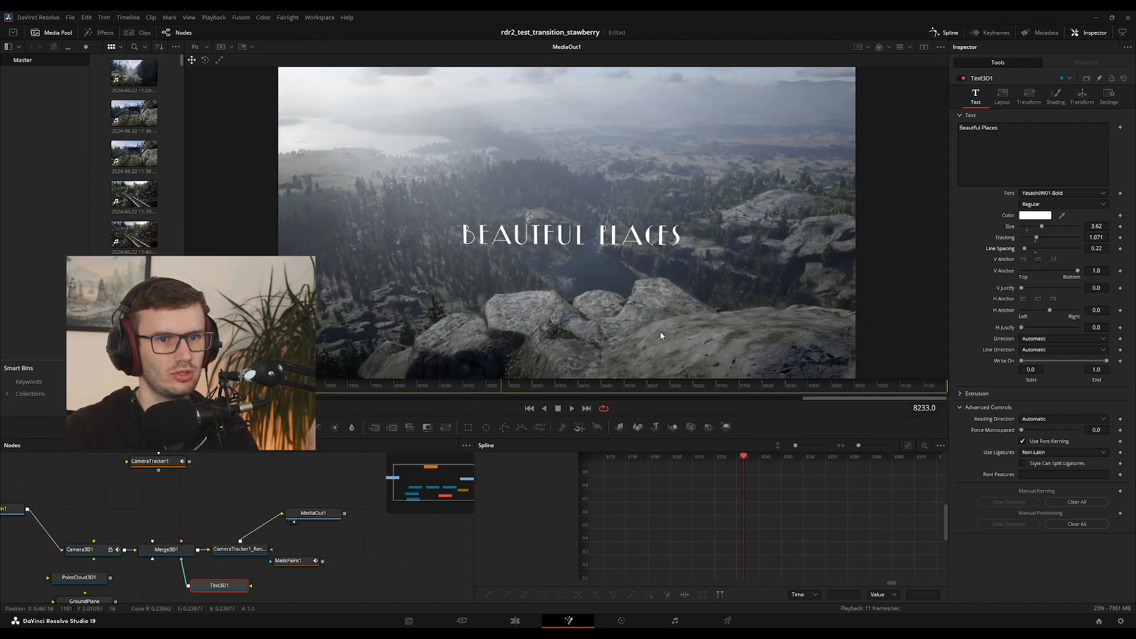
# Try a title Size of 5.2 and scrub through the shot from its early frames to review it
pyautogui.moveTo(1044, 229); pyautogui.dragTo(1052, 226)
pyautogui.moveTo(535, 388); pyautogui.dragTo(193, 390)
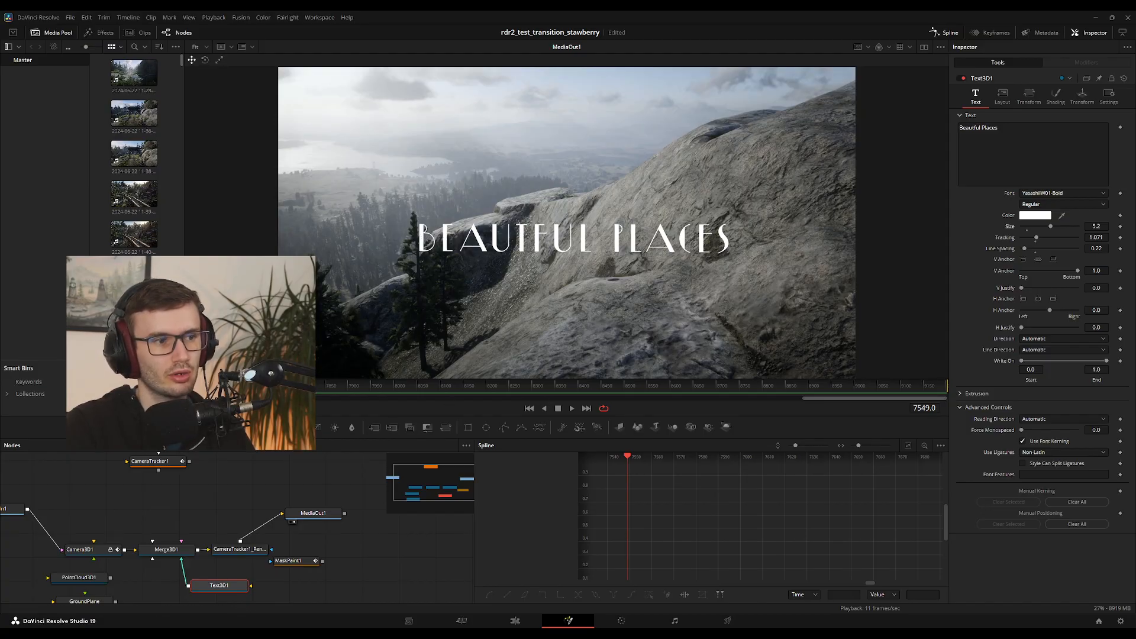
pyautogui.moveTo(236, 391); pyautogui.dragTo(376, 388)
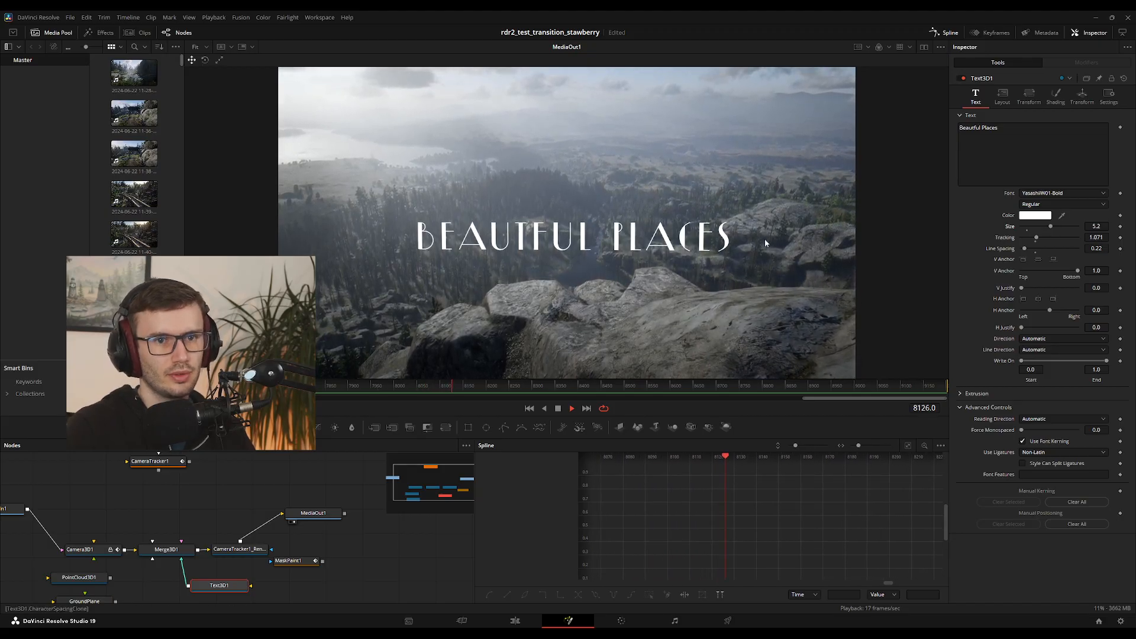
# Set the Text3D1 title Size to 4.41 and scrub through the shot to check it
pyautogui.moveTo(1052, 230); pyautogui.dragTo(1046, 226)
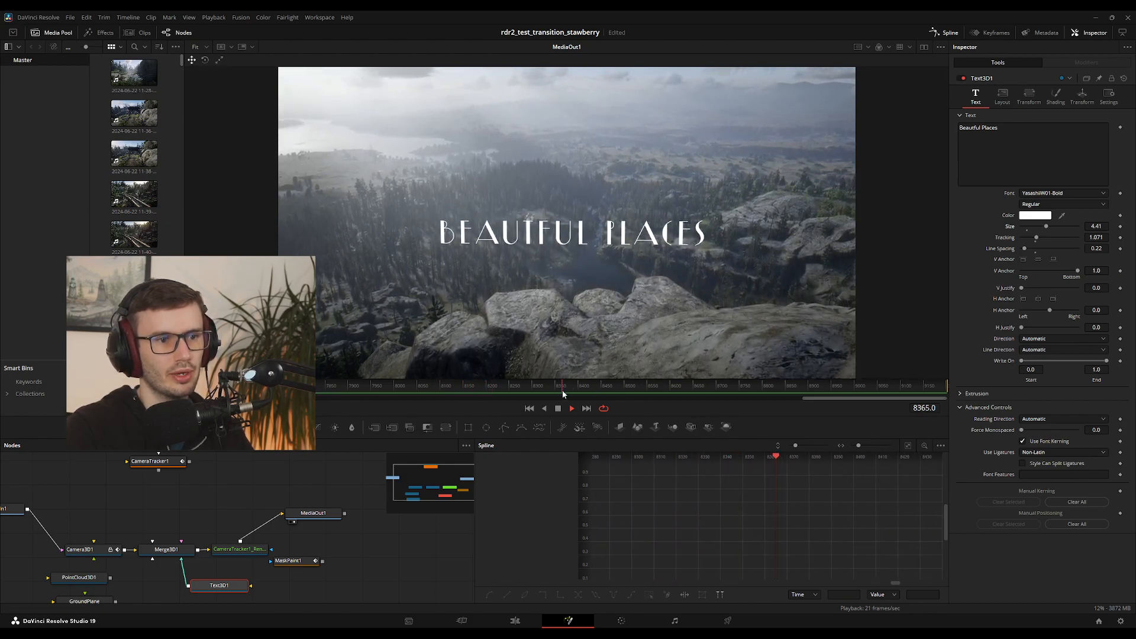
pyautogui.click(606, 391)
pyautogui.moveTo(488, 389); pyautogui.dragTo(713, 389)
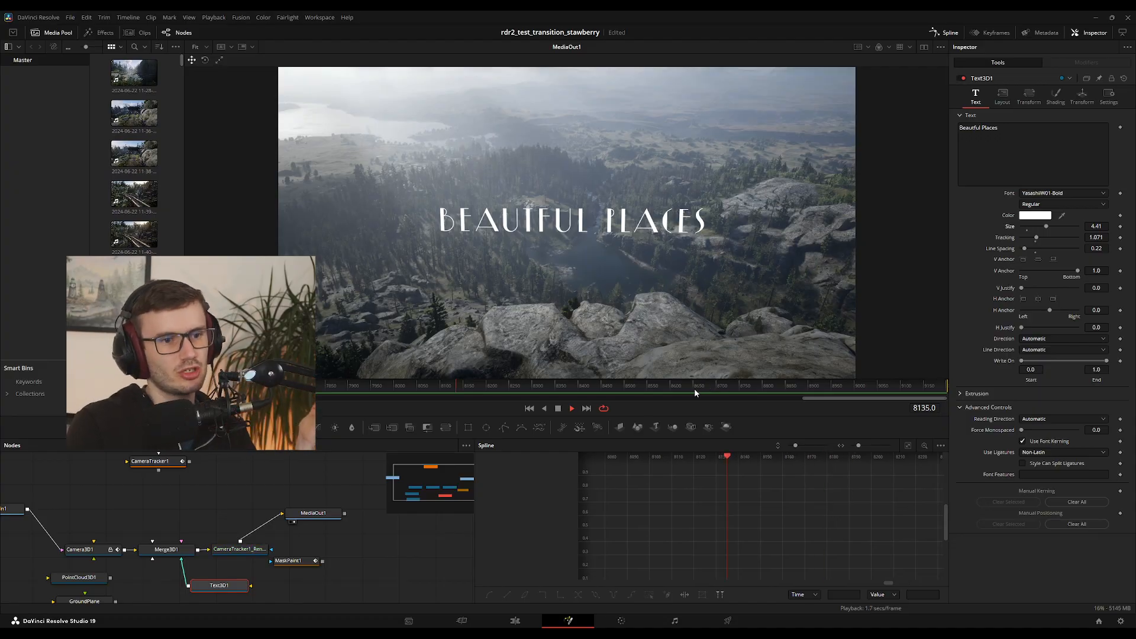
# Return to the start of the shot, switch to the Edit page and play back the titled clip on Timeline 1
pyautogui.moveTo(695, 391); pyautogui.dragTo(186, 407)
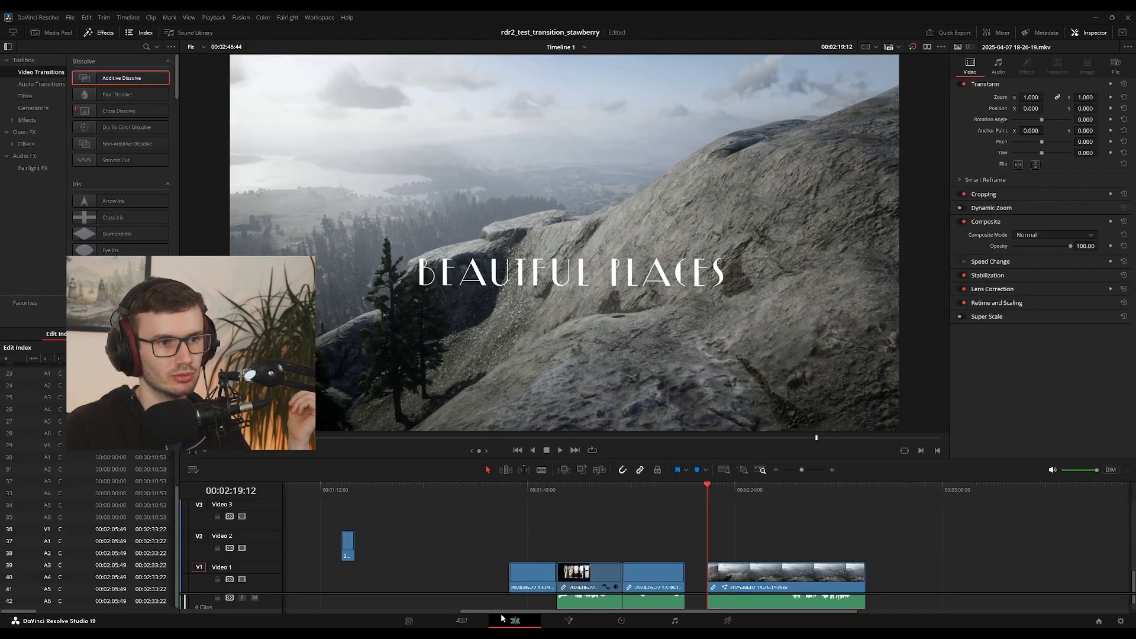
pyautogui.press('space')
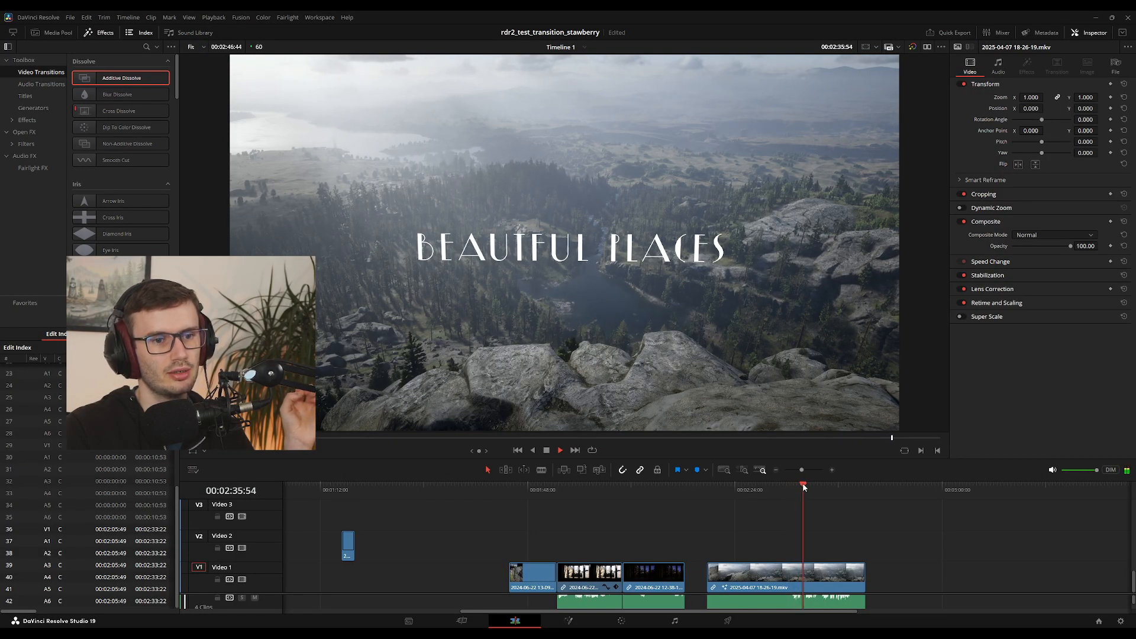
pyautogui.moveTo(778, 487); pyautogui.dragTo(740, 540)
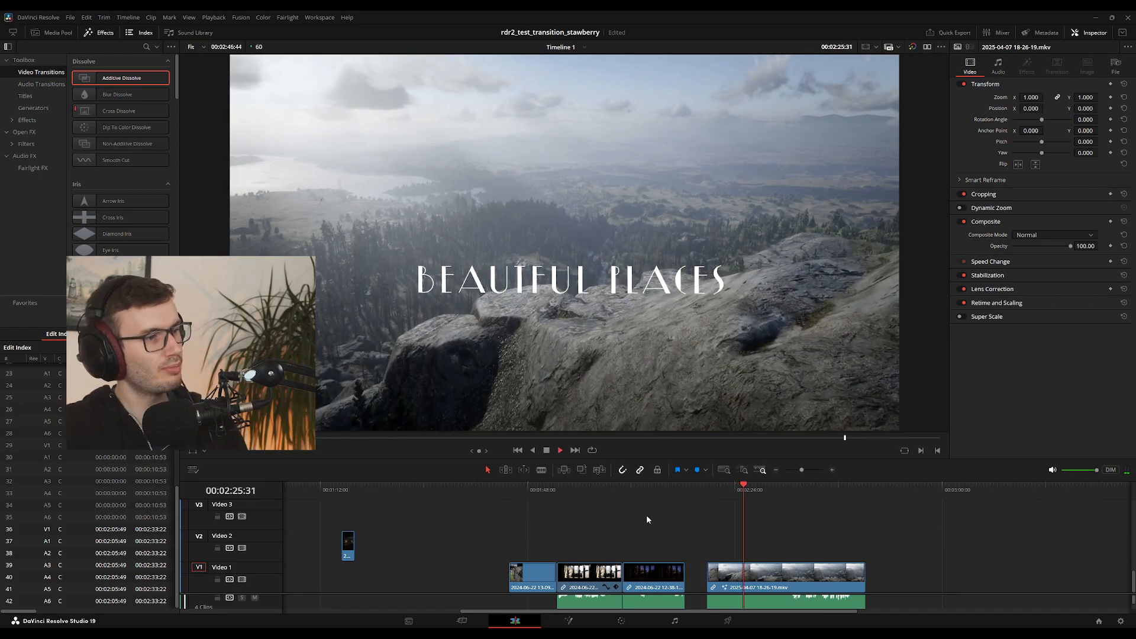
pyautogui.press('space')
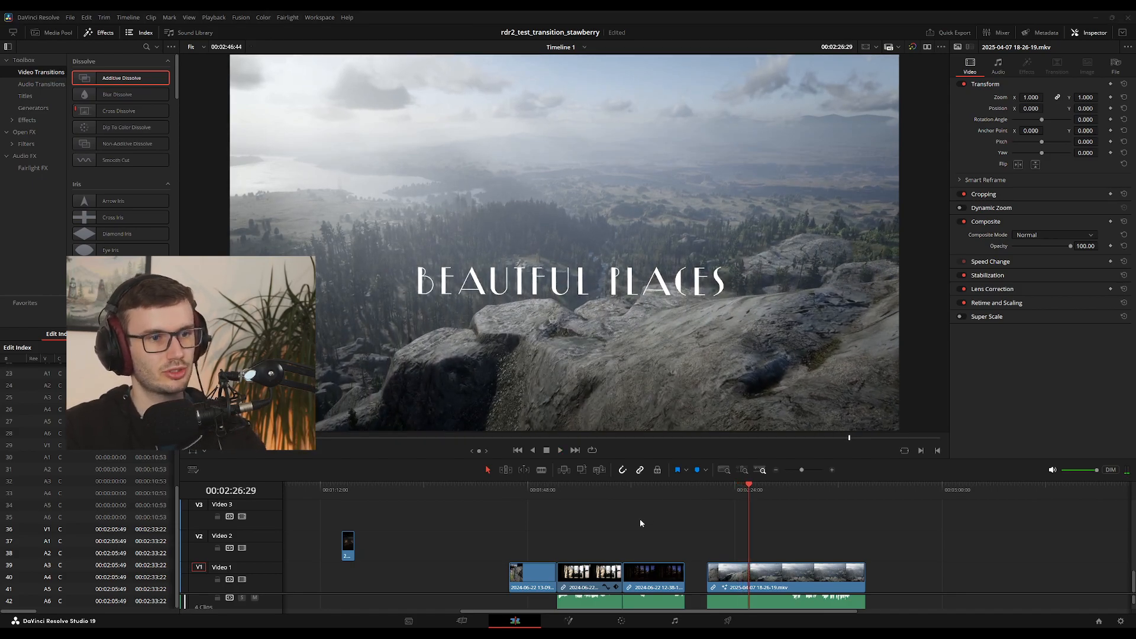